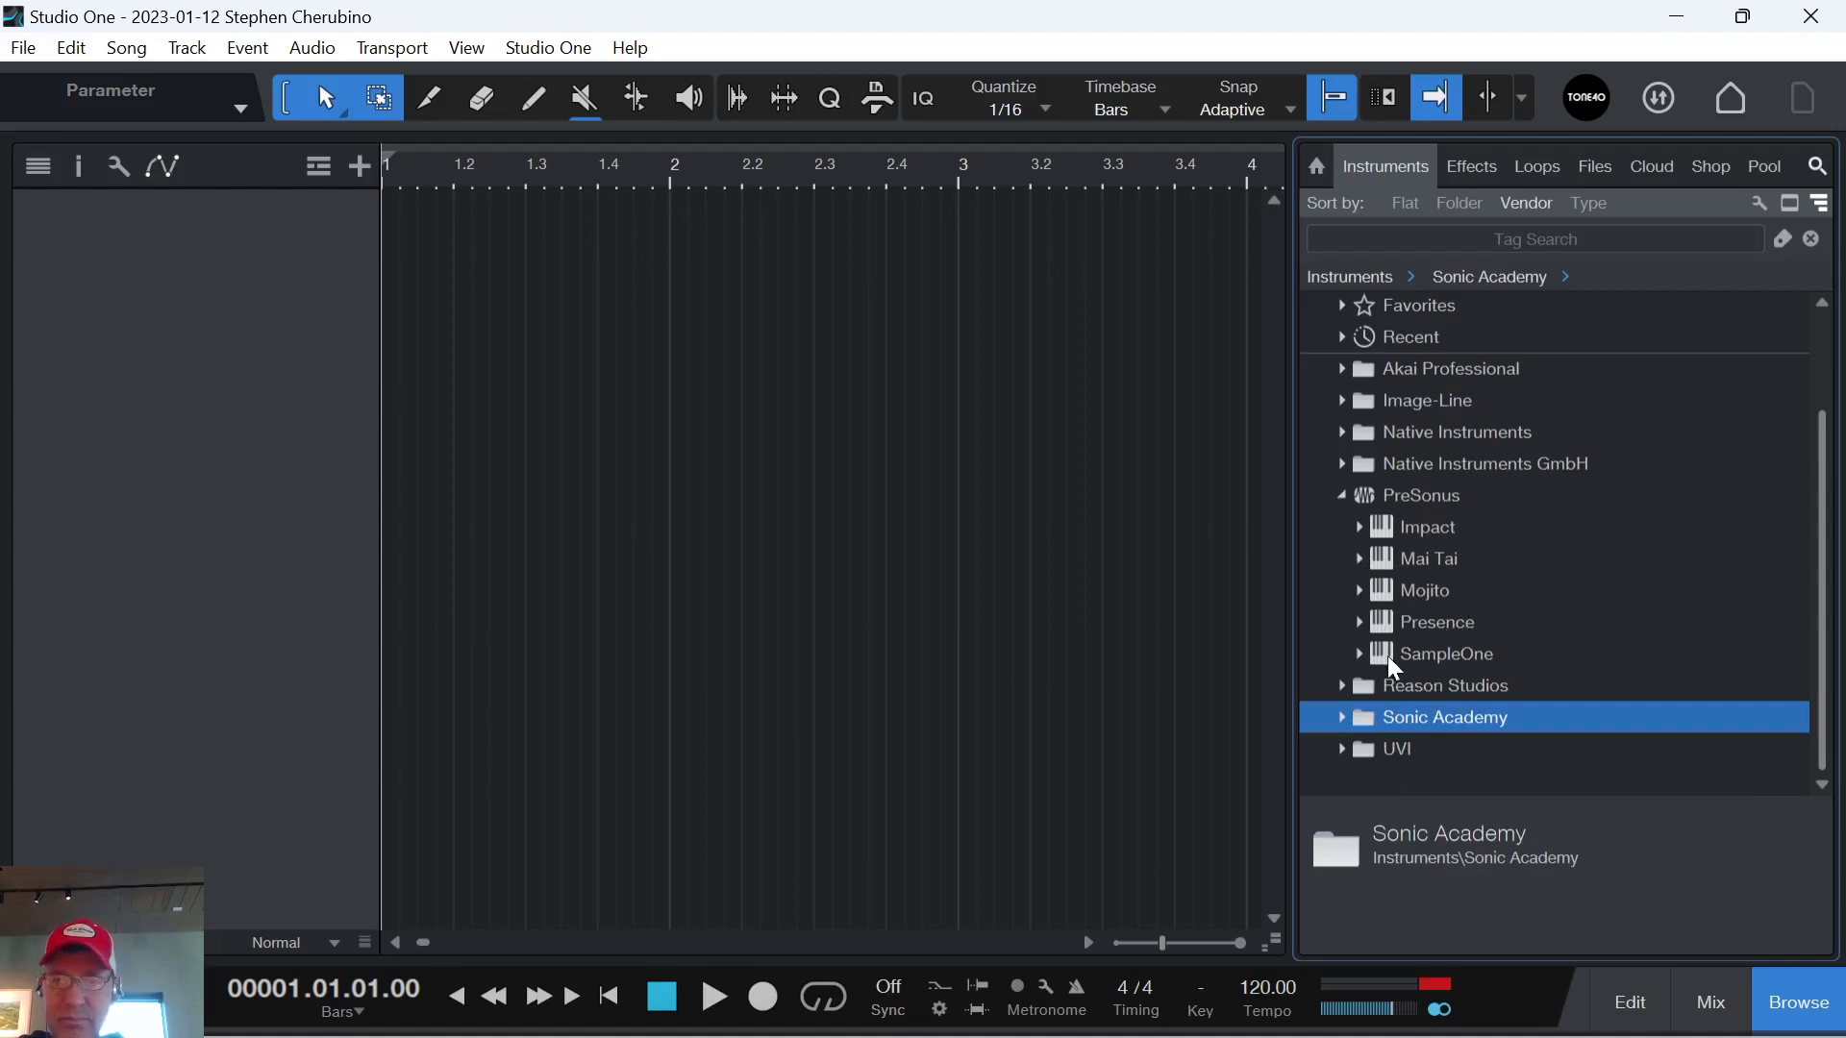
Add a Mai Tai instrument track and load the Keith's Strings preset from the Strings category.
drag(1393, 577, 734, 371)
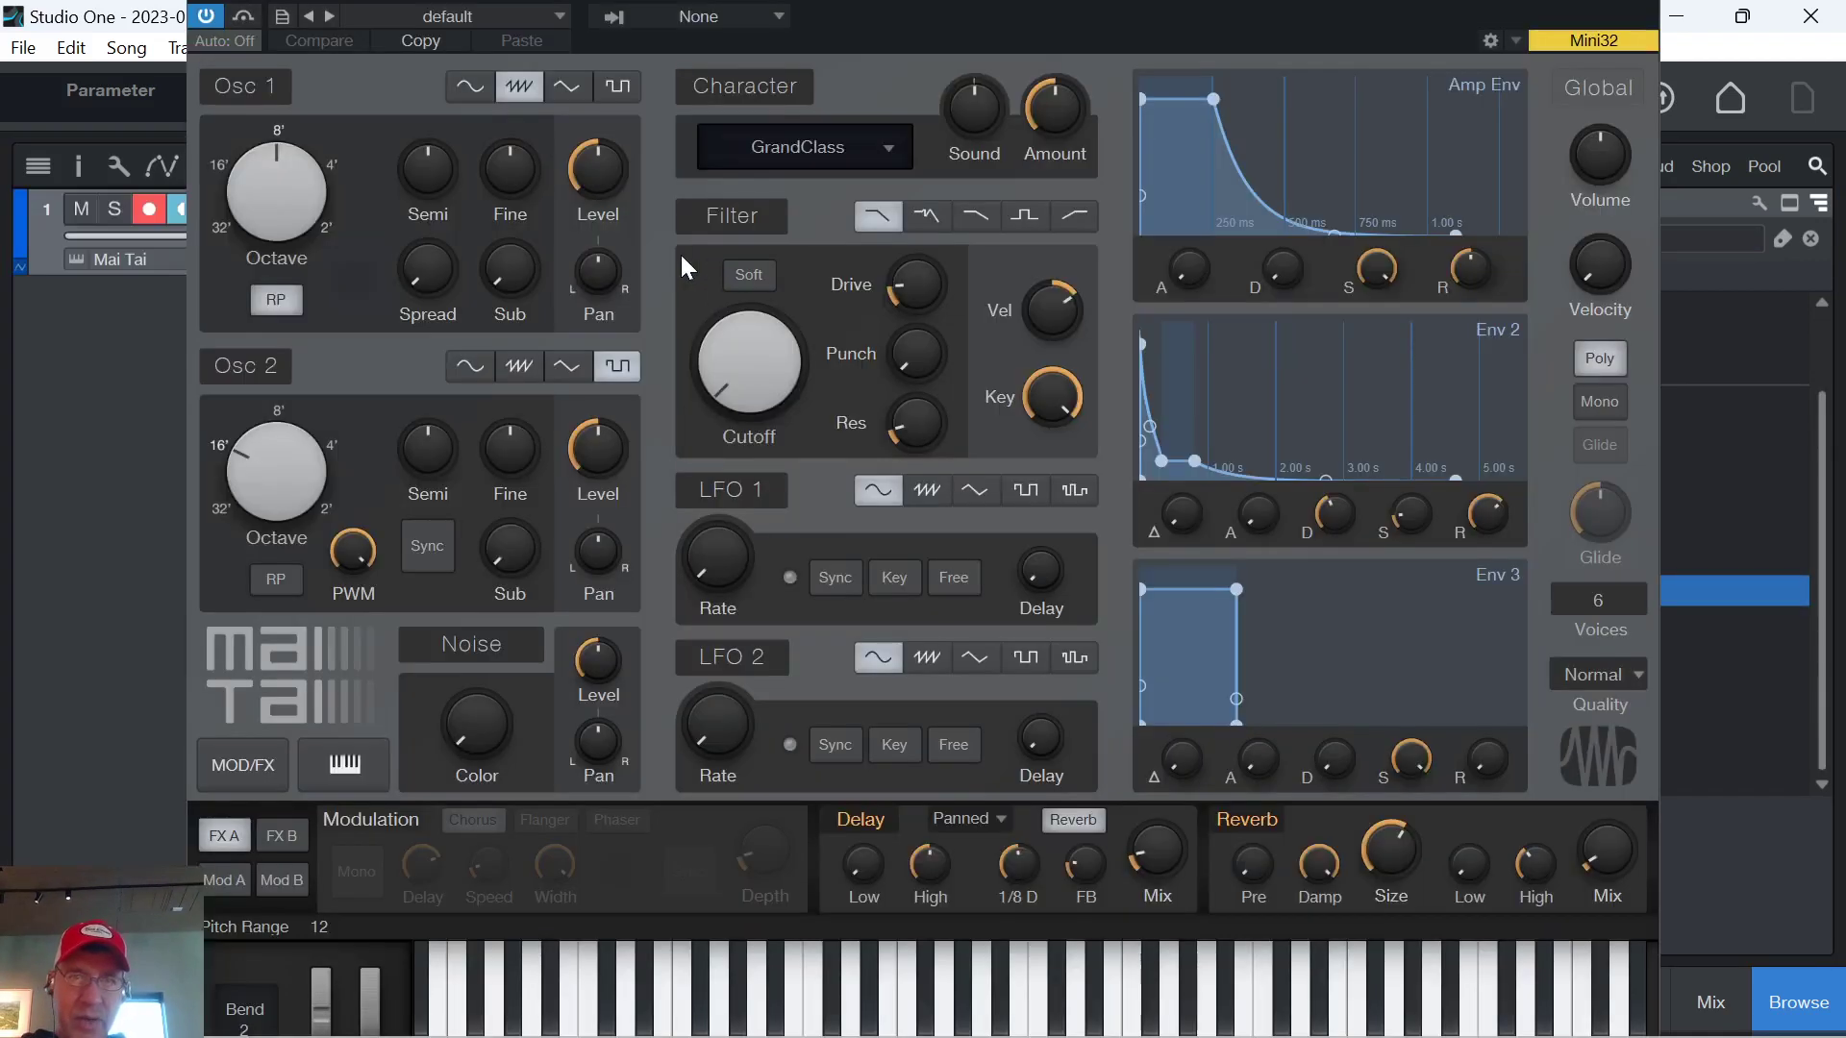
mouse_move(937, 14)
mouse_down()
mouse_move(948, 50)
mouse_move(942, 4)
mouse_up()
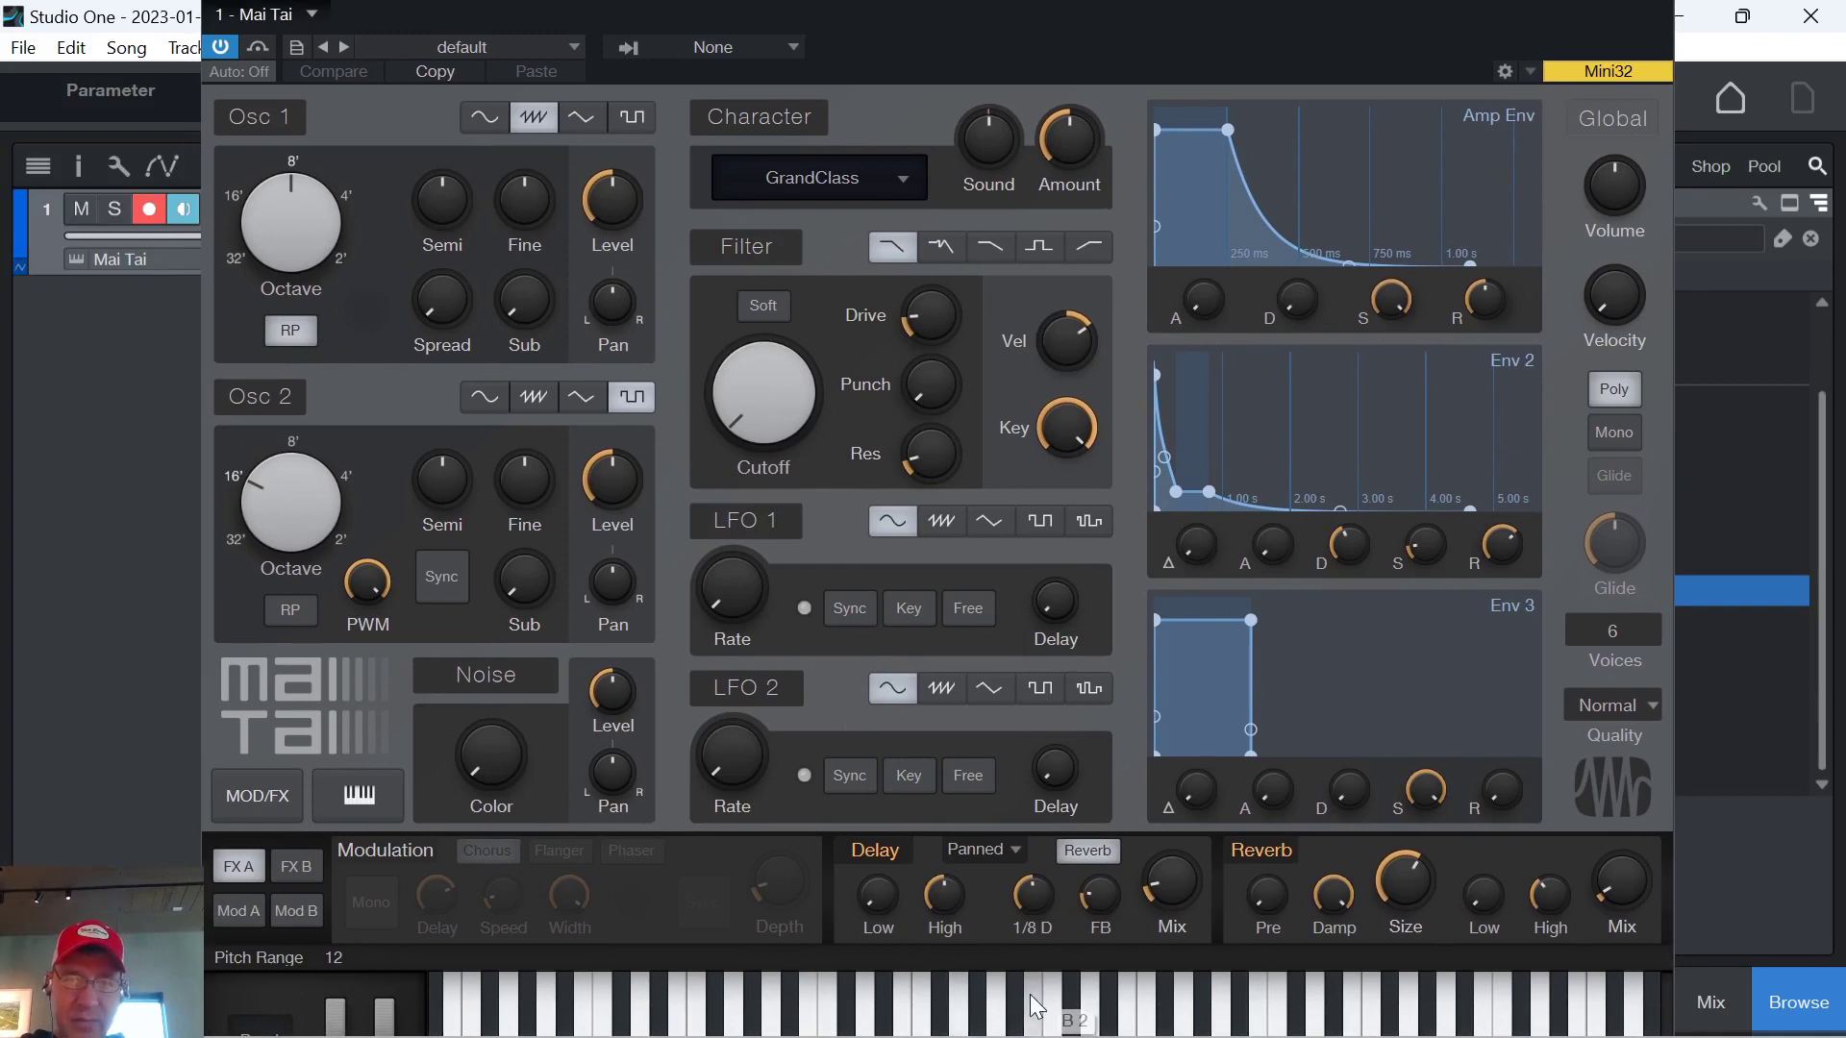
click(485, 44)
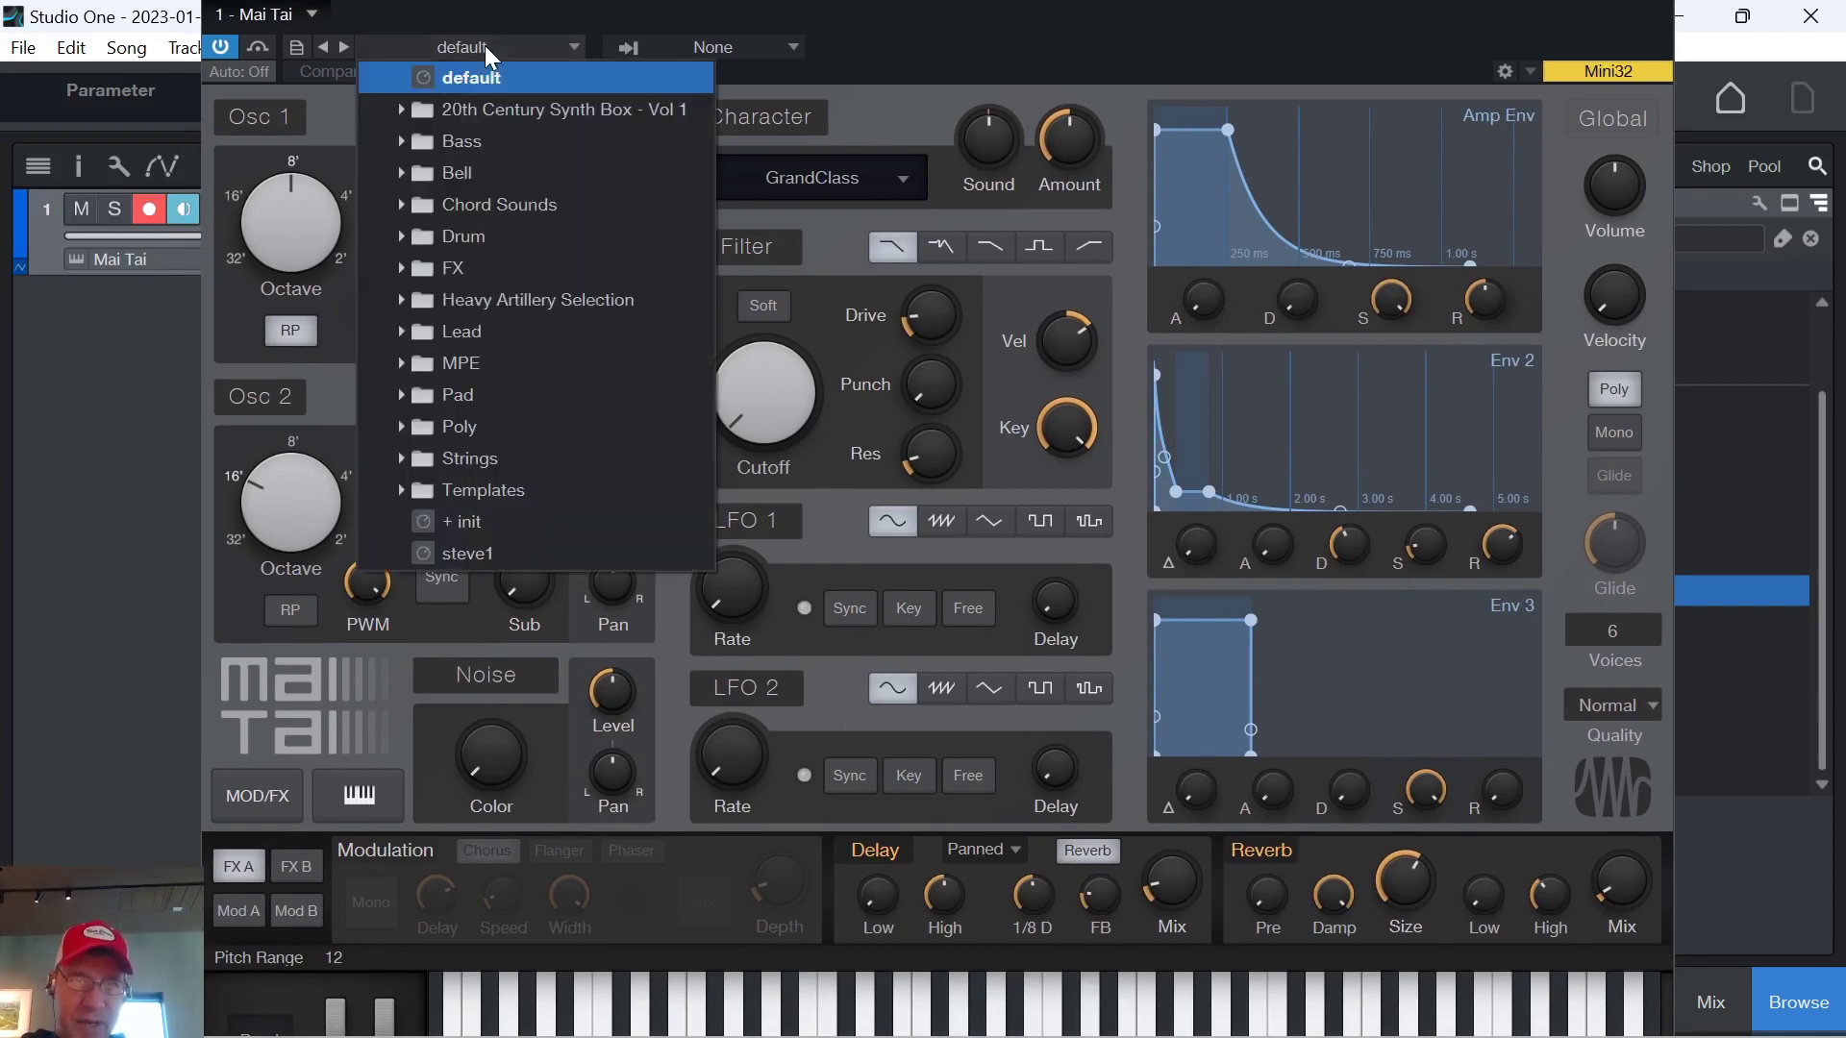
click(401, 456)
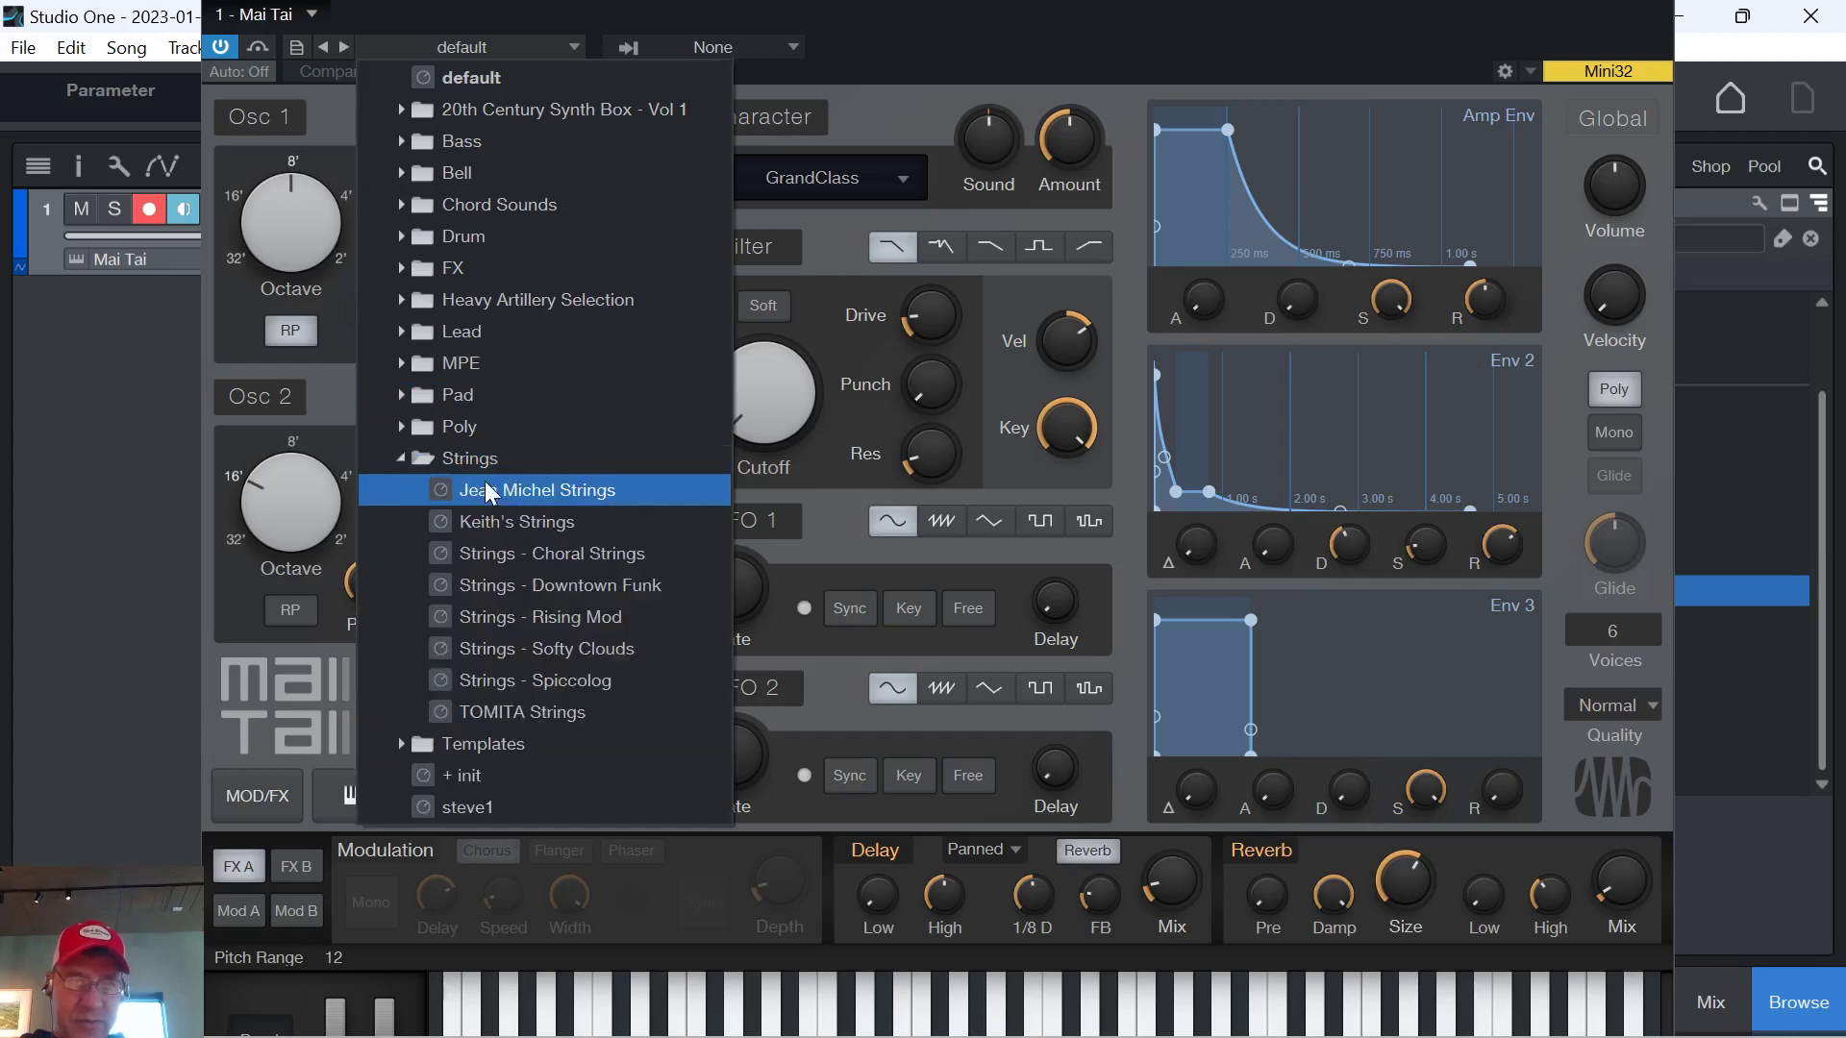
click(524, 526)
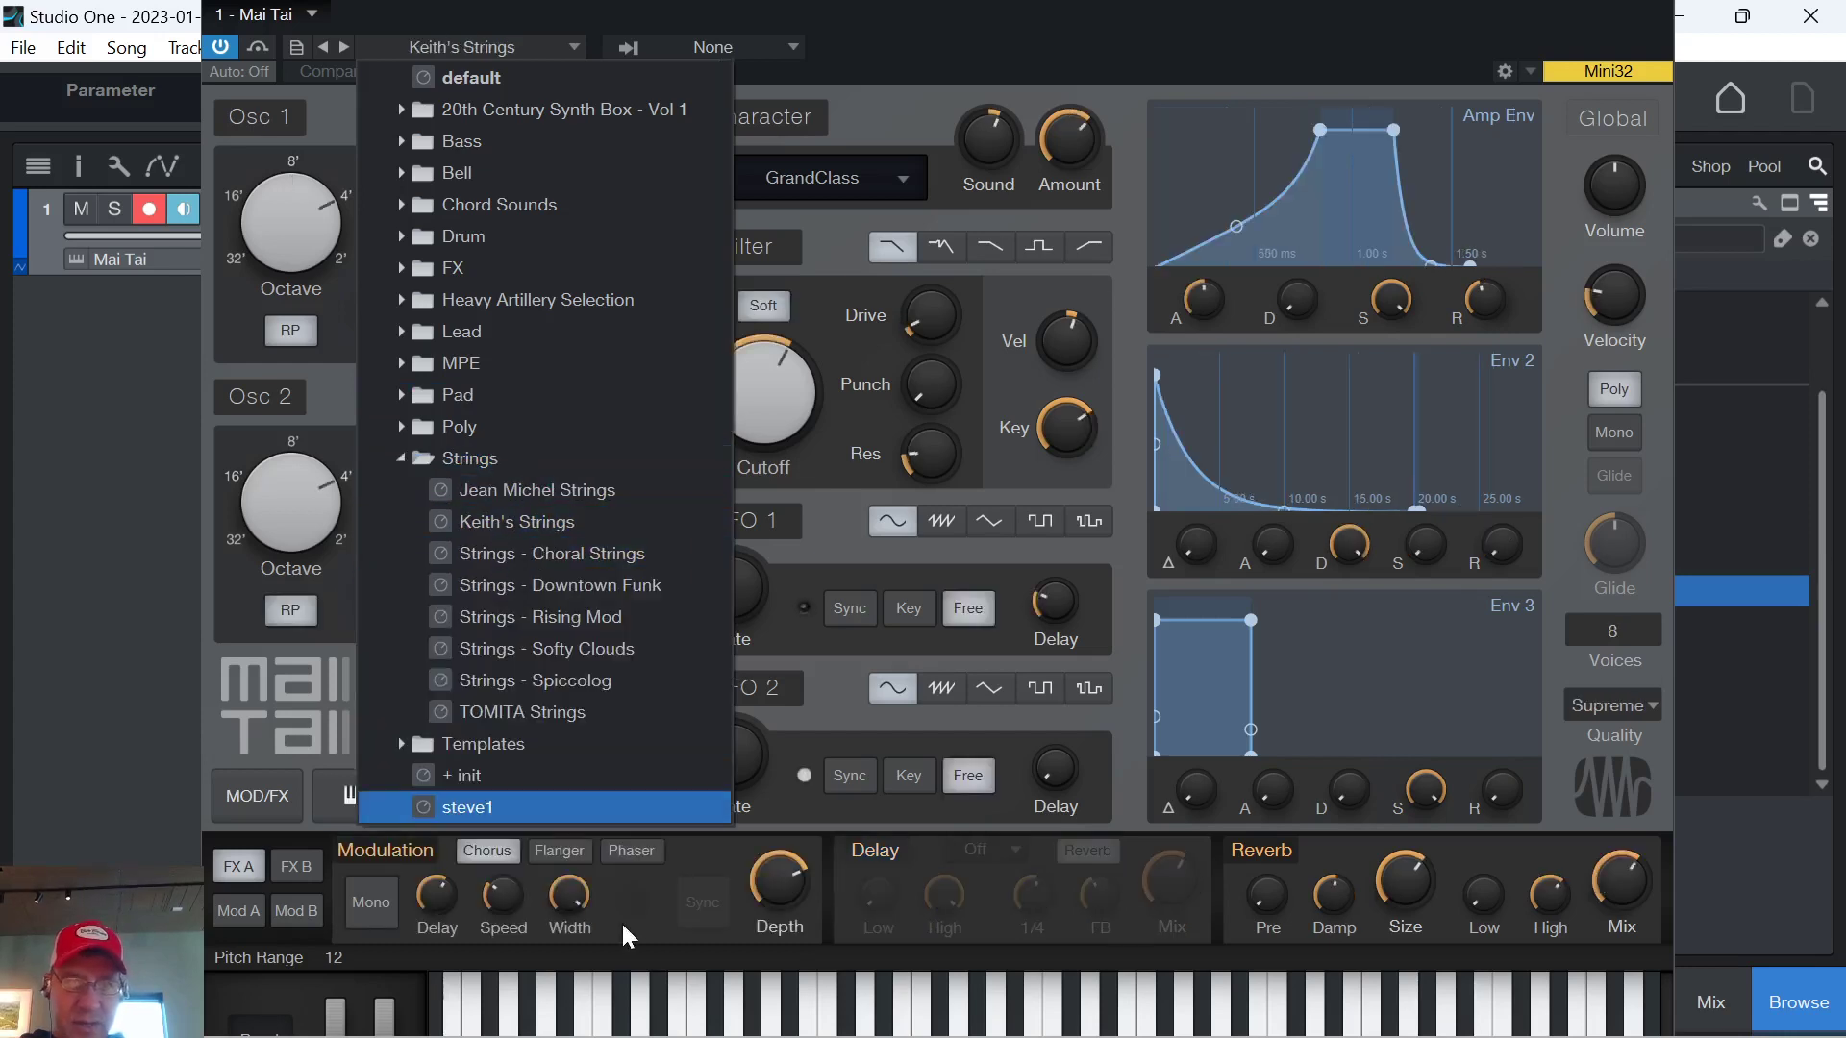
Audition the Keith's Strings preset by playing several notes on the synth's on-screen keyboard.
click(787, 995)
drag(896, 1017, 980, 1023)
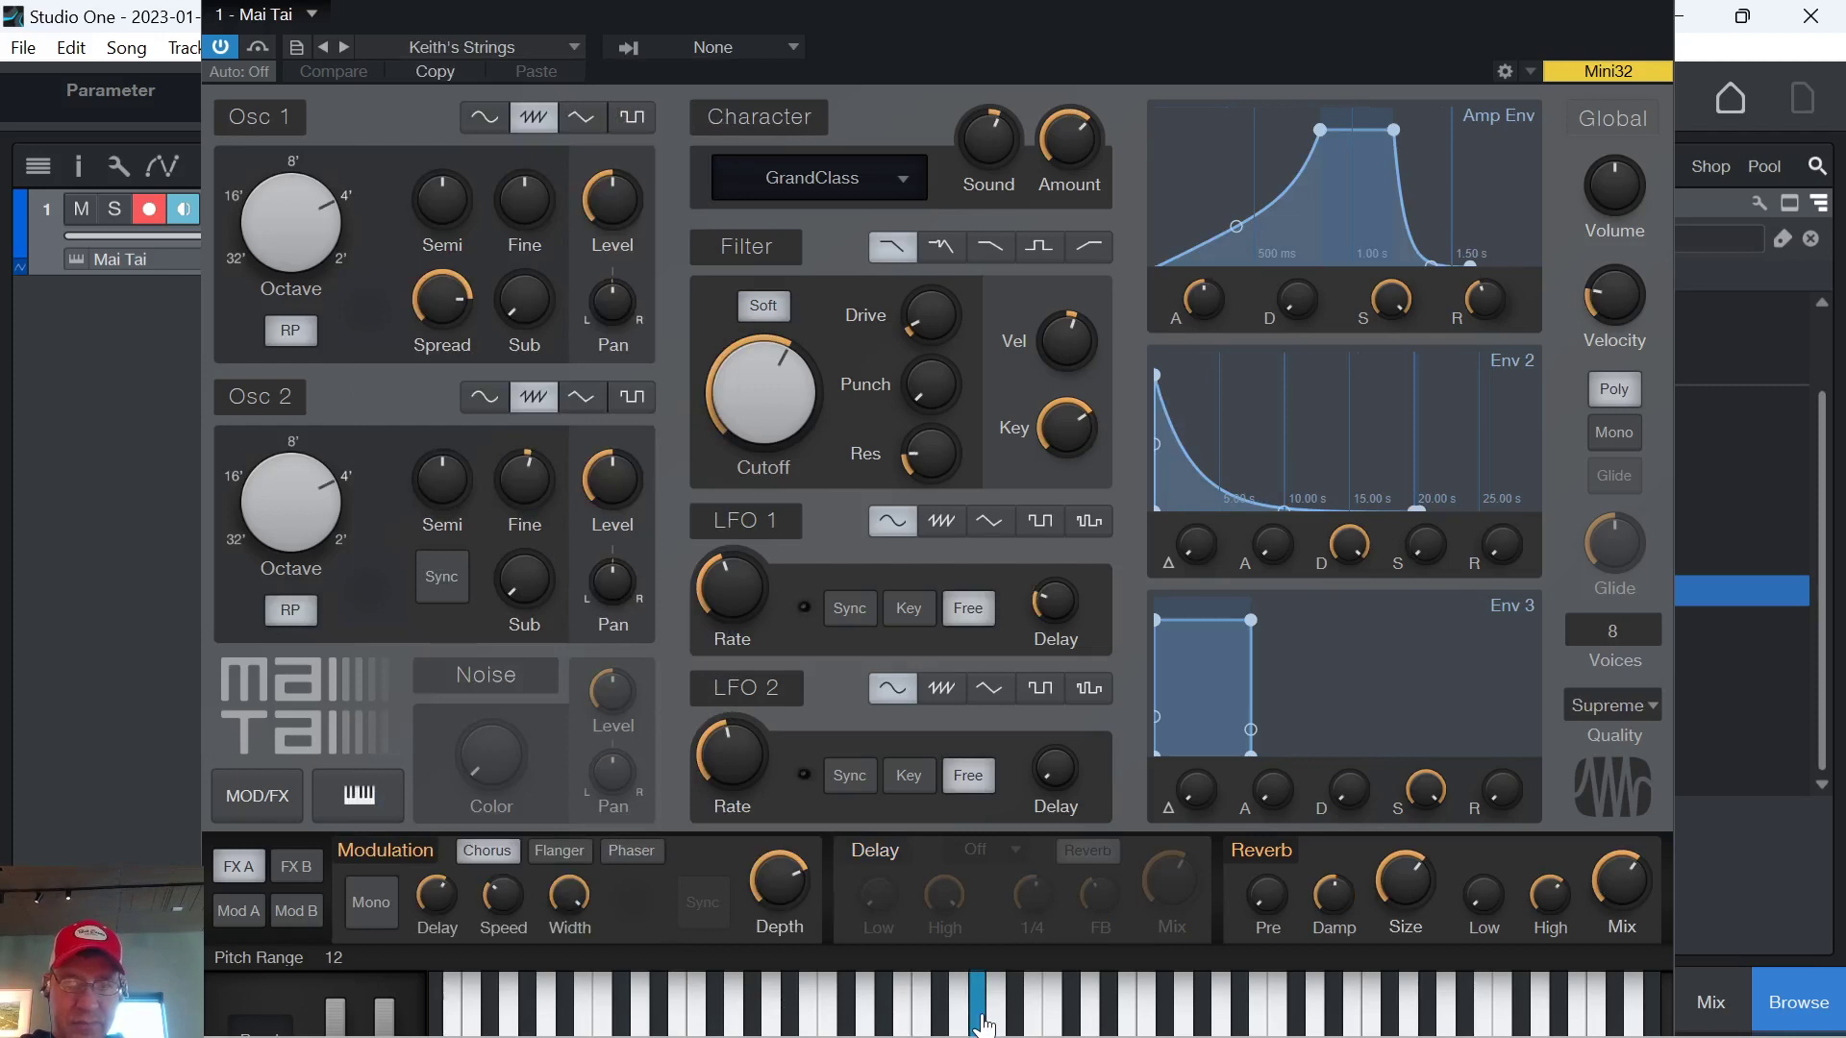
click(1100, 1005)
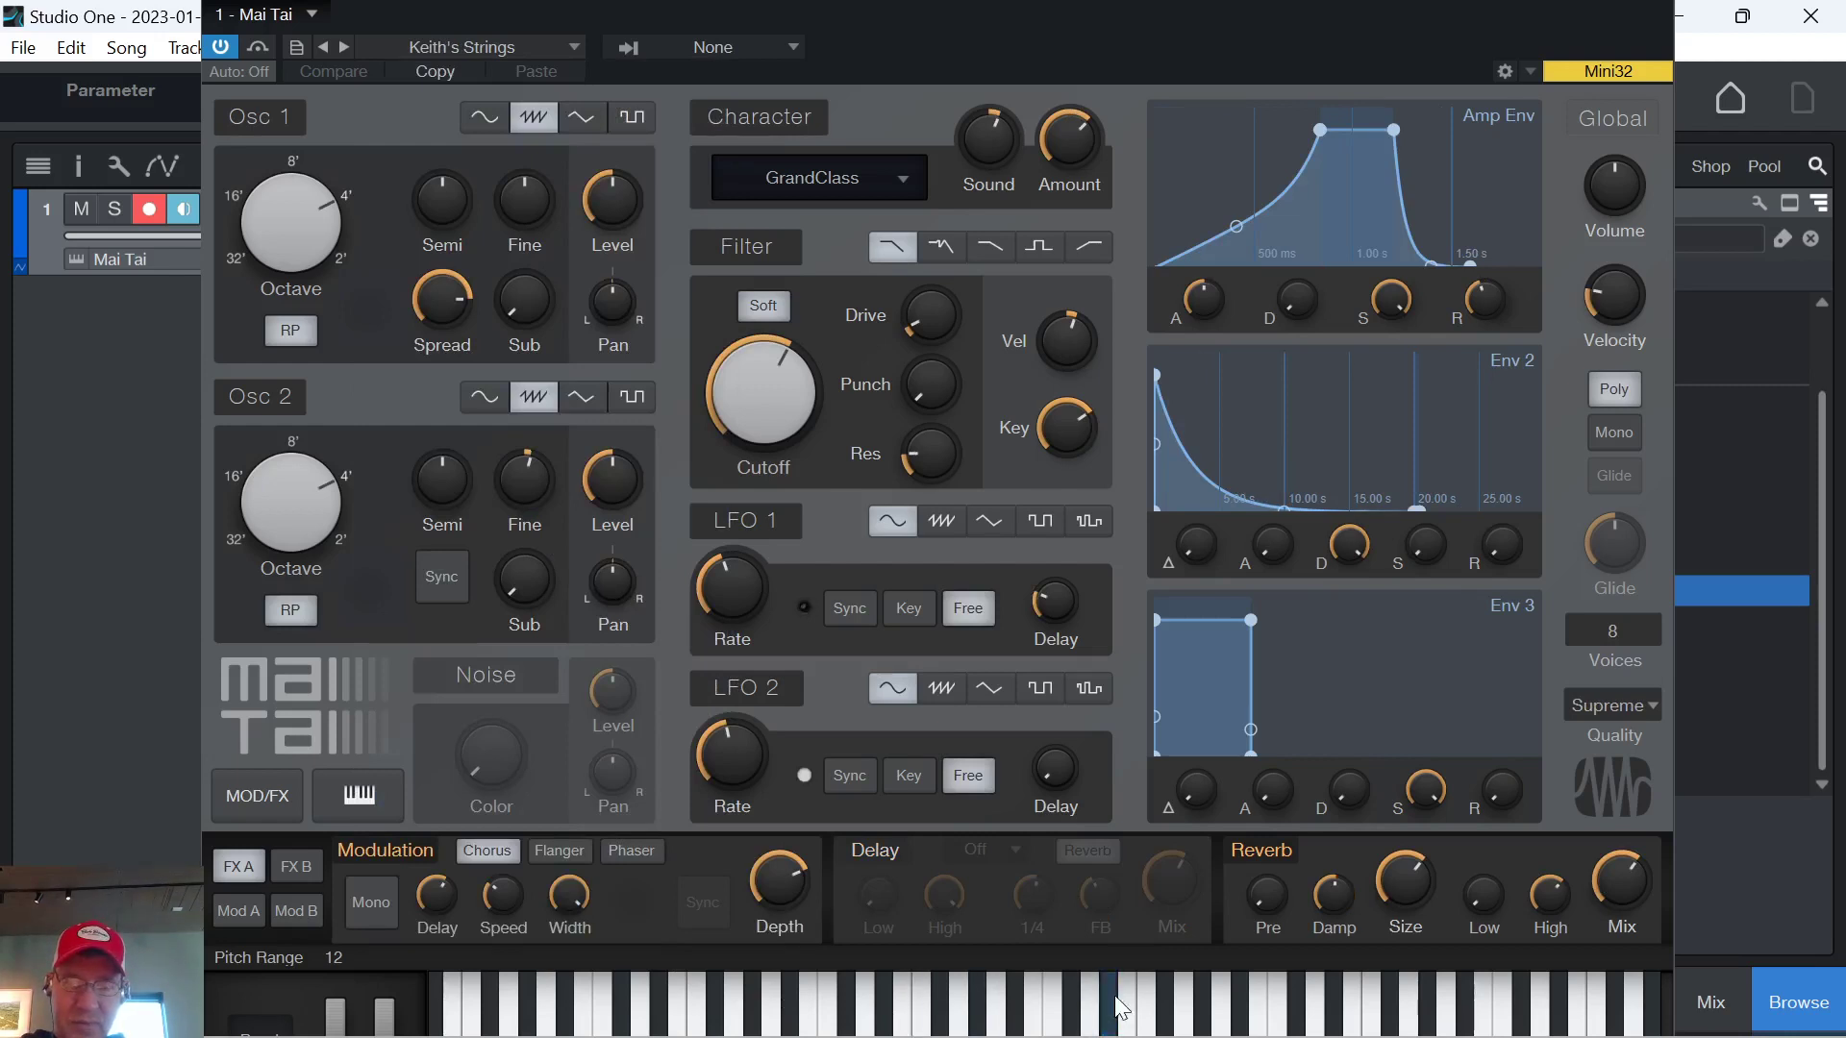
click(1129, 1004)
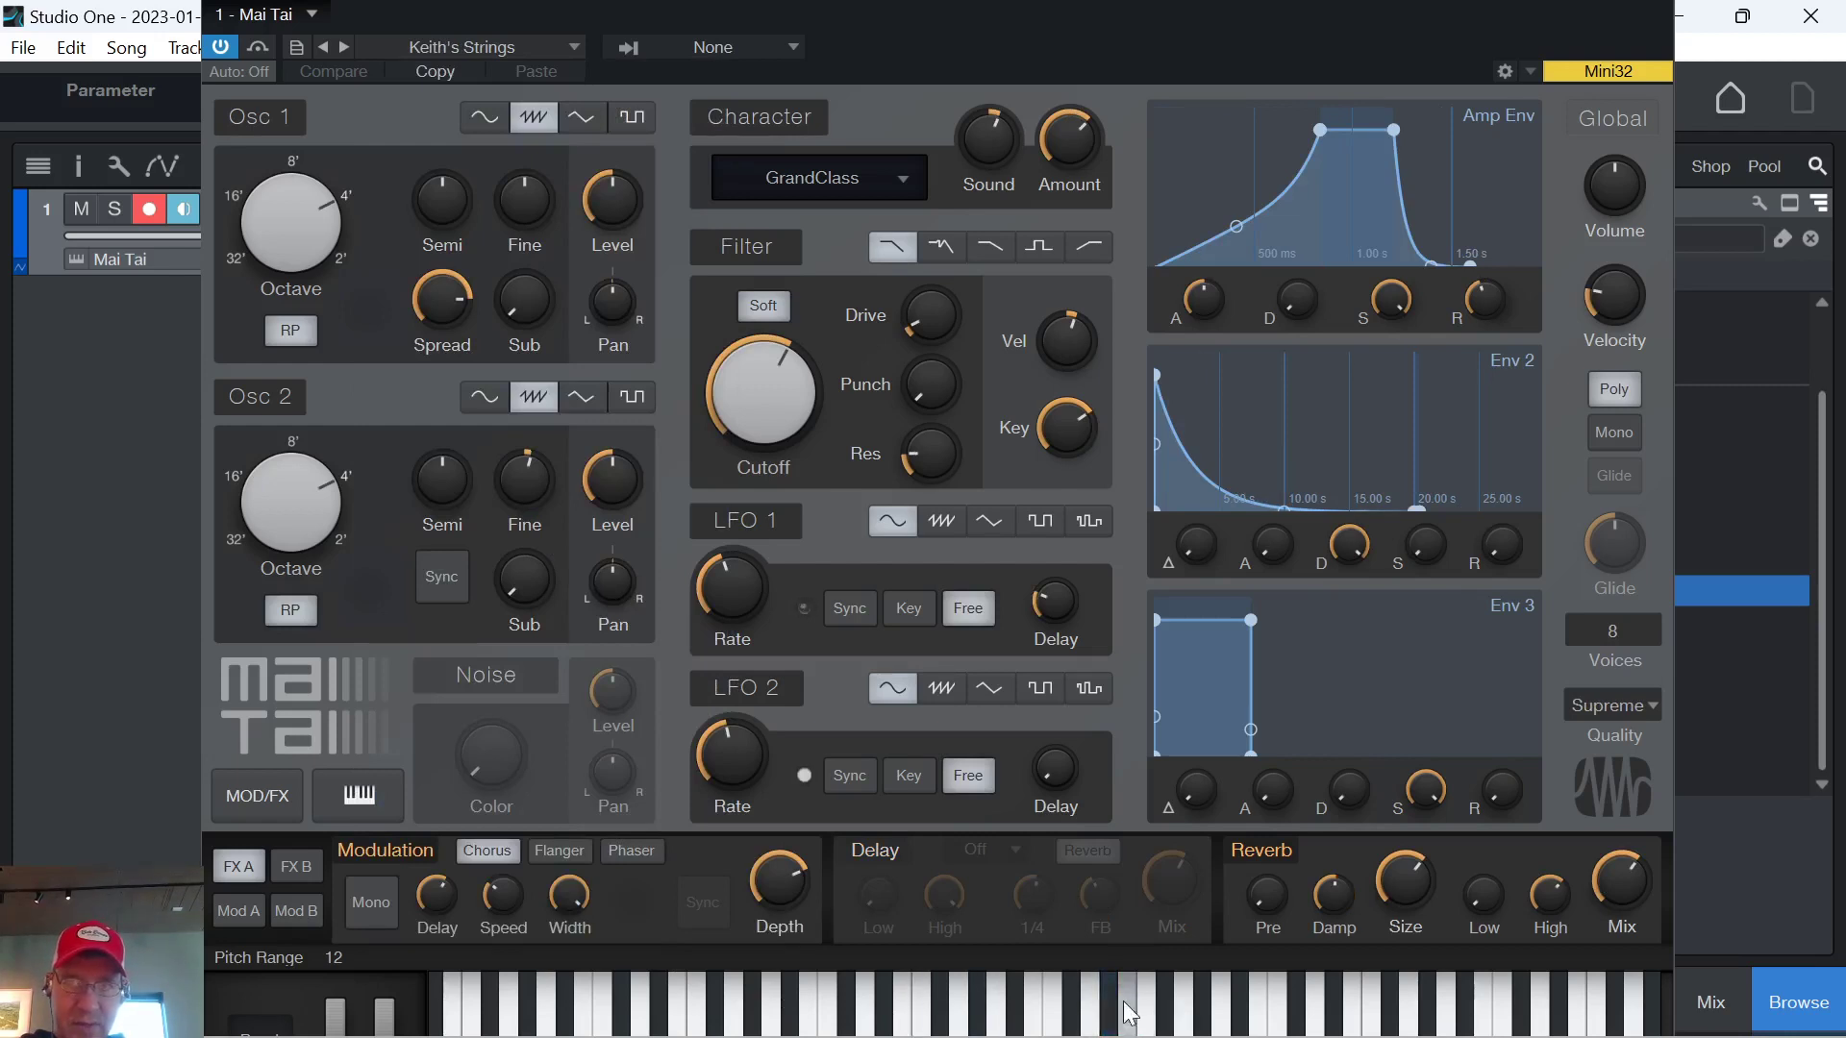
Lower the first Mai Tai's Amp Env attack and release to 0.00 ms, test a note and close the synth.
drag(1190, 309, 1130, 723)
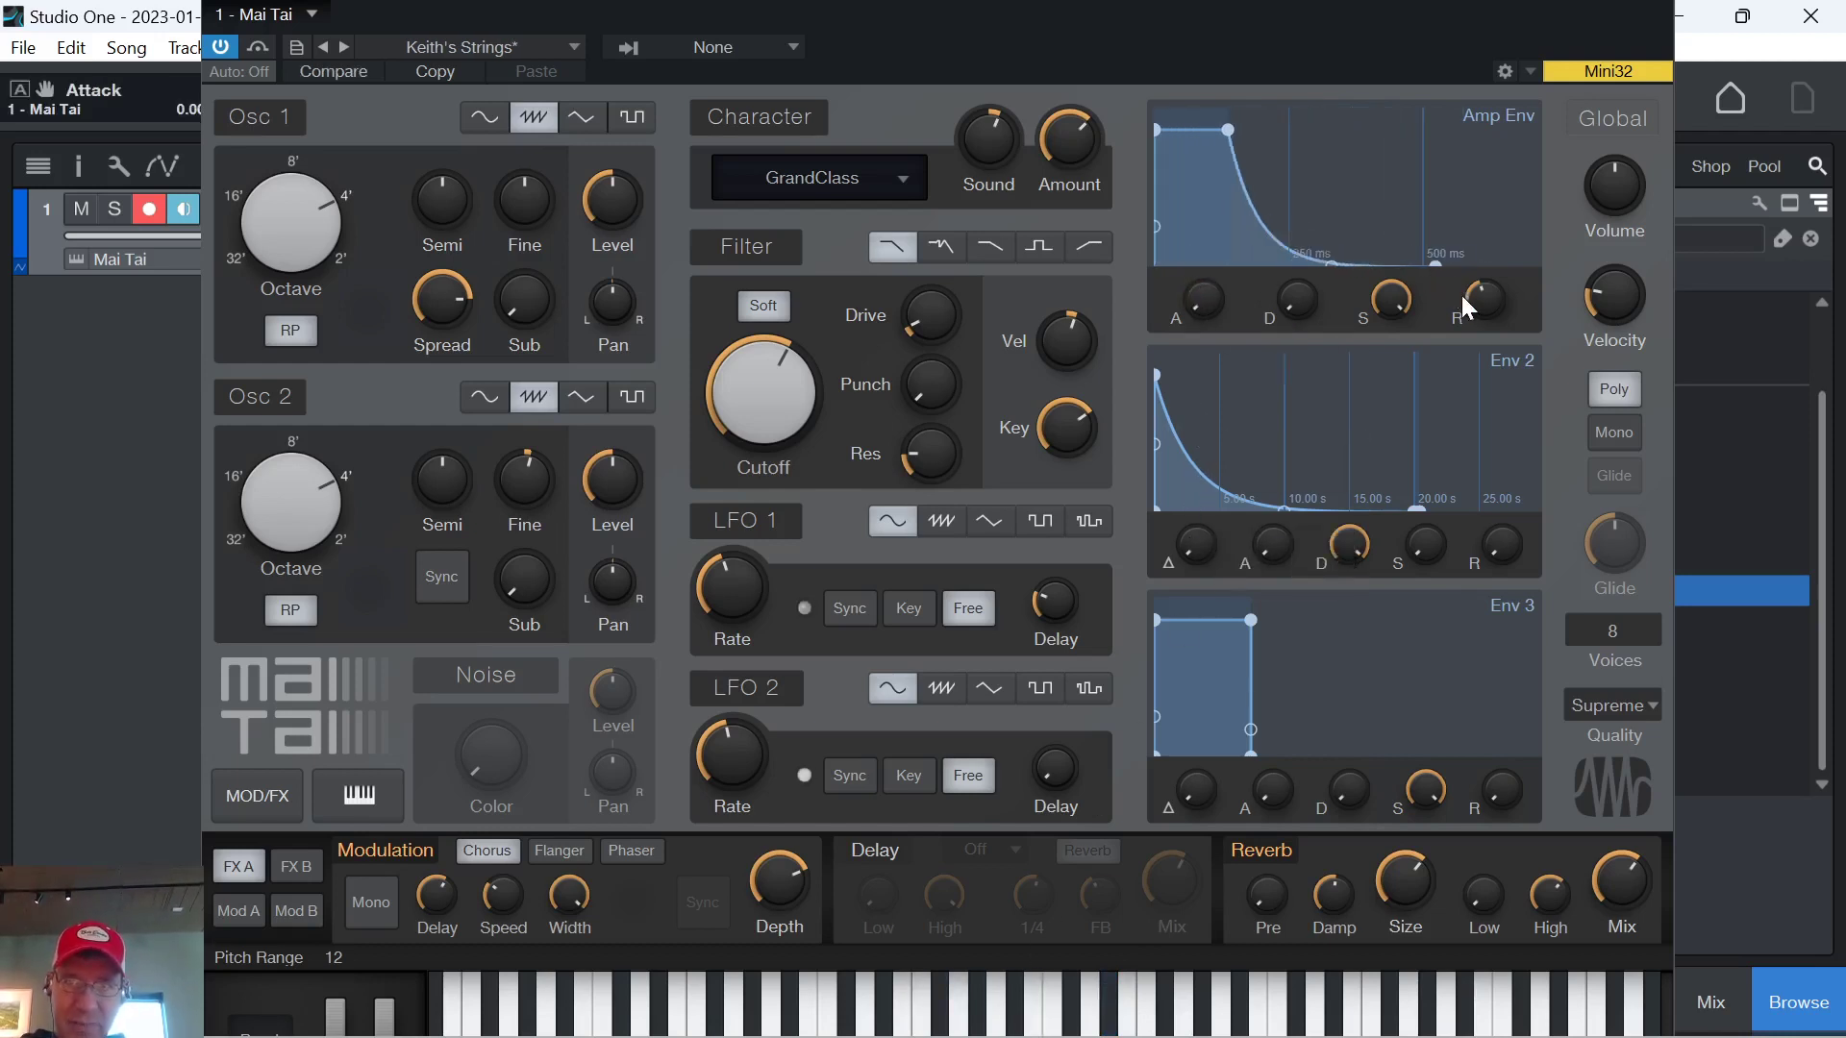
drag(1461, 296, 1427, 464)
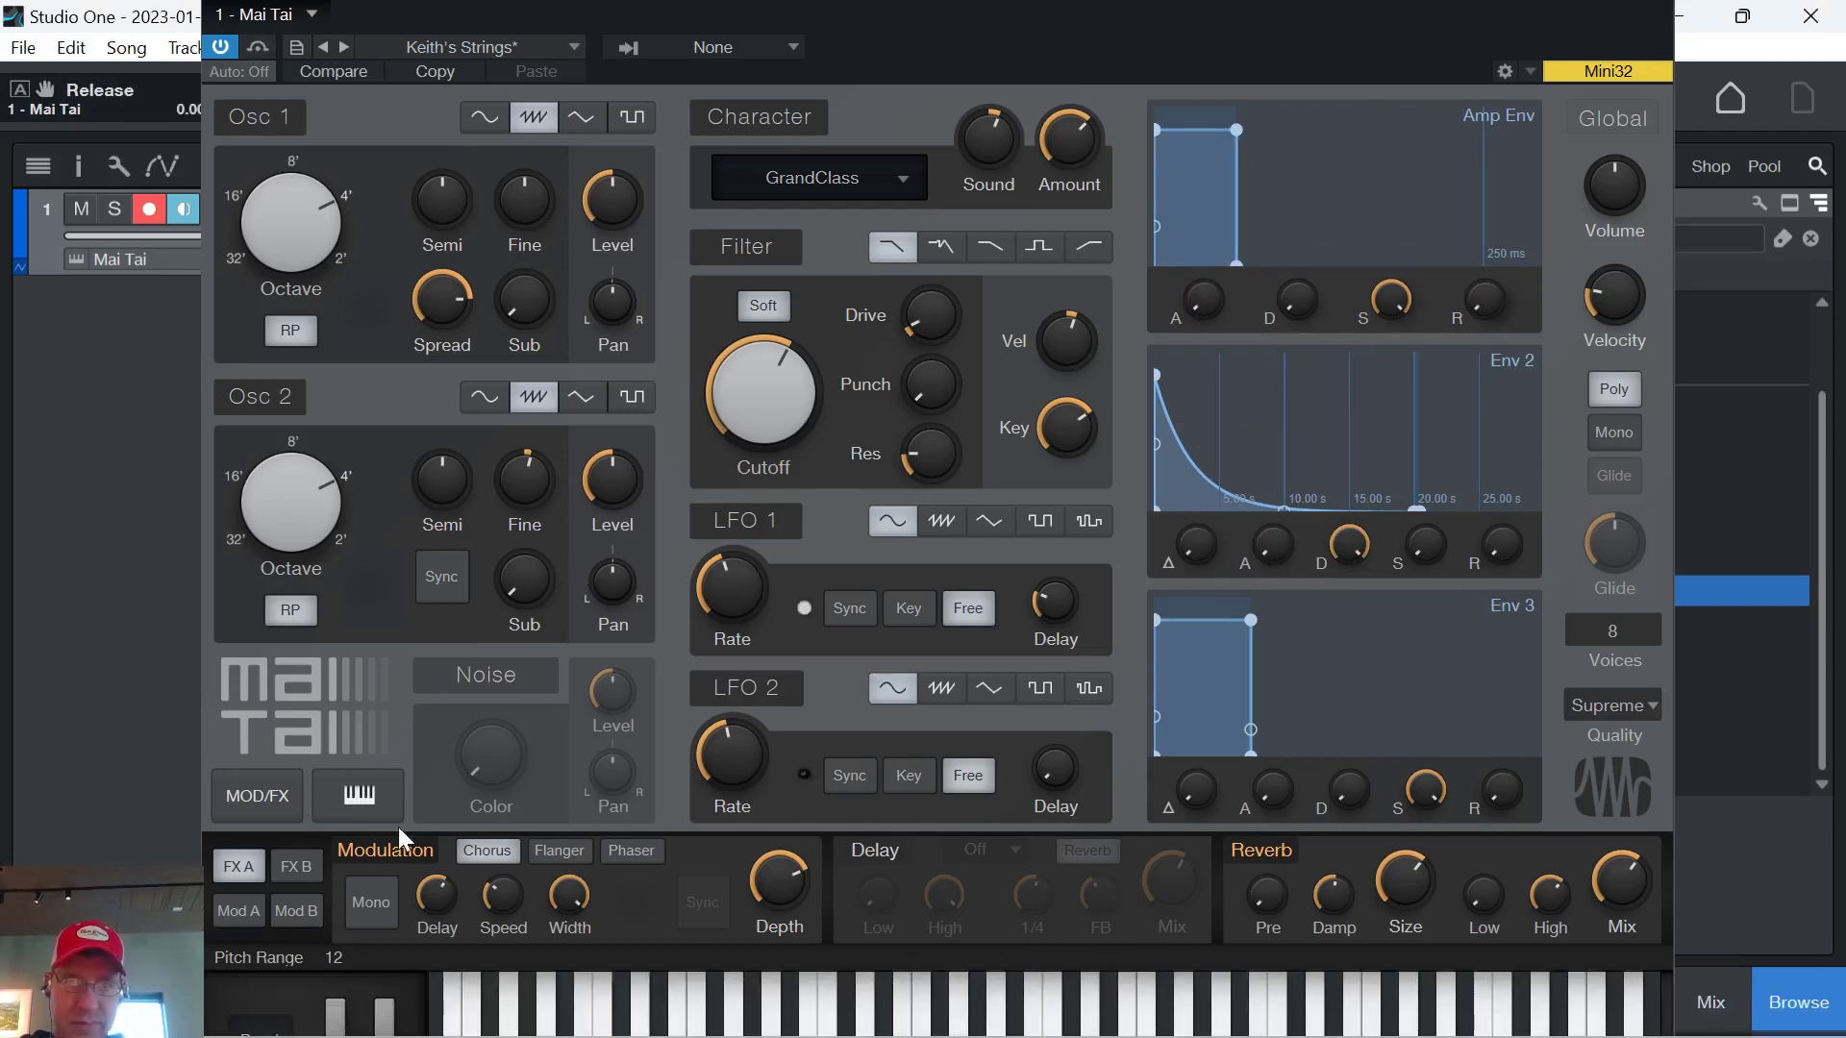
click(978, 997)
drag(1443, 21, 1325, 131)
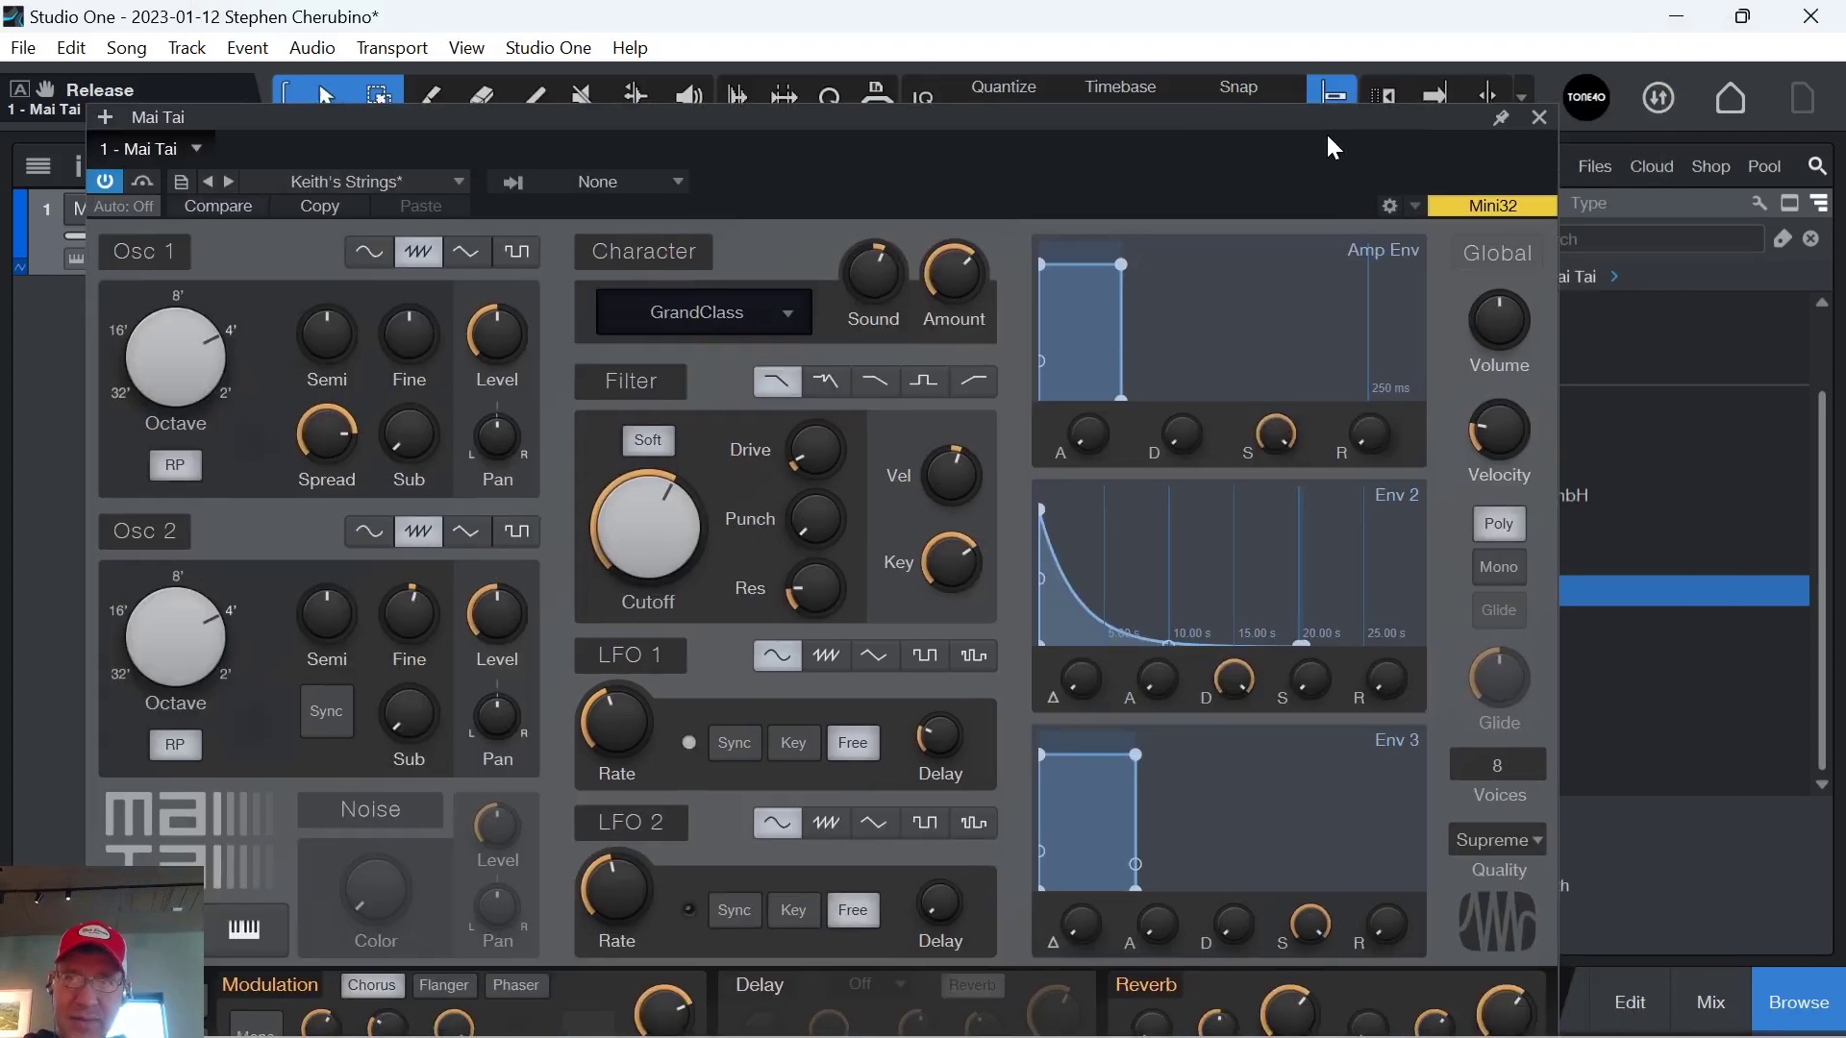
click(1540, 113)
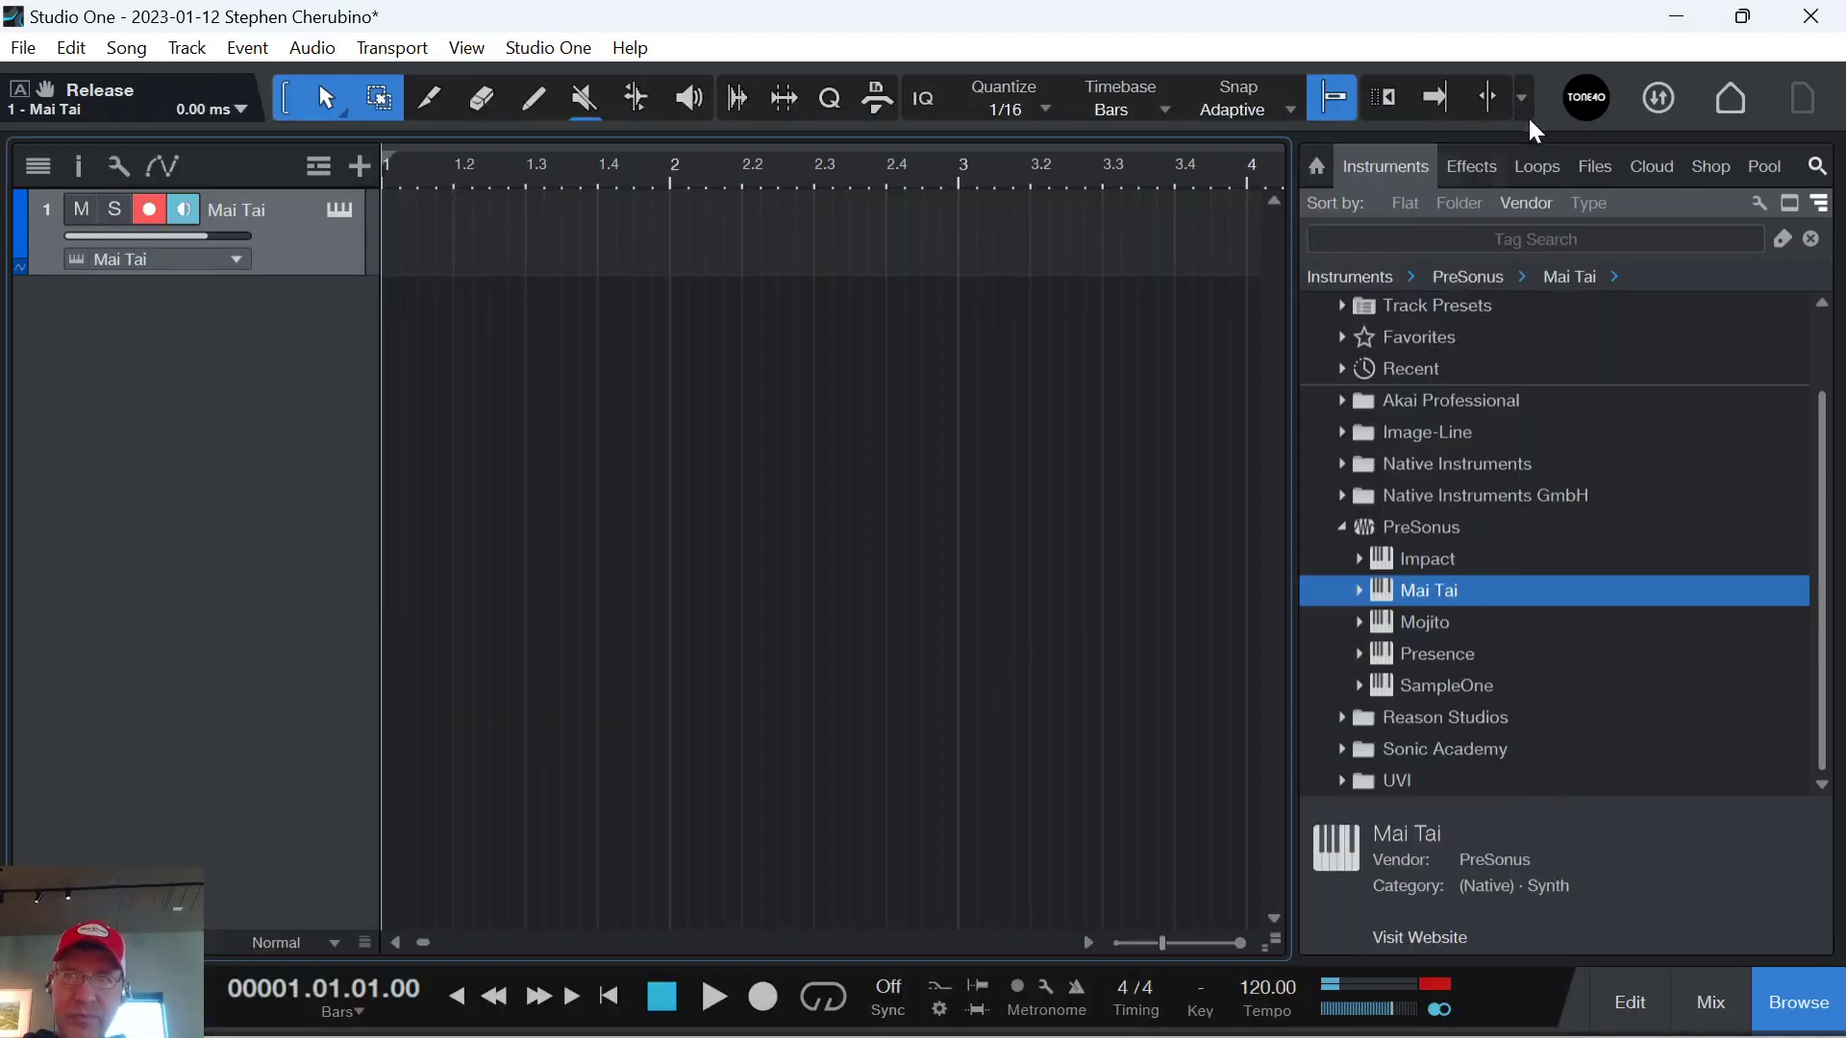
Create an empty one-bar event on the first Mai Tai track and audition a few keys in its note editor.
double_click(426, 258)
double_click(426, 260)
click(428, 723)
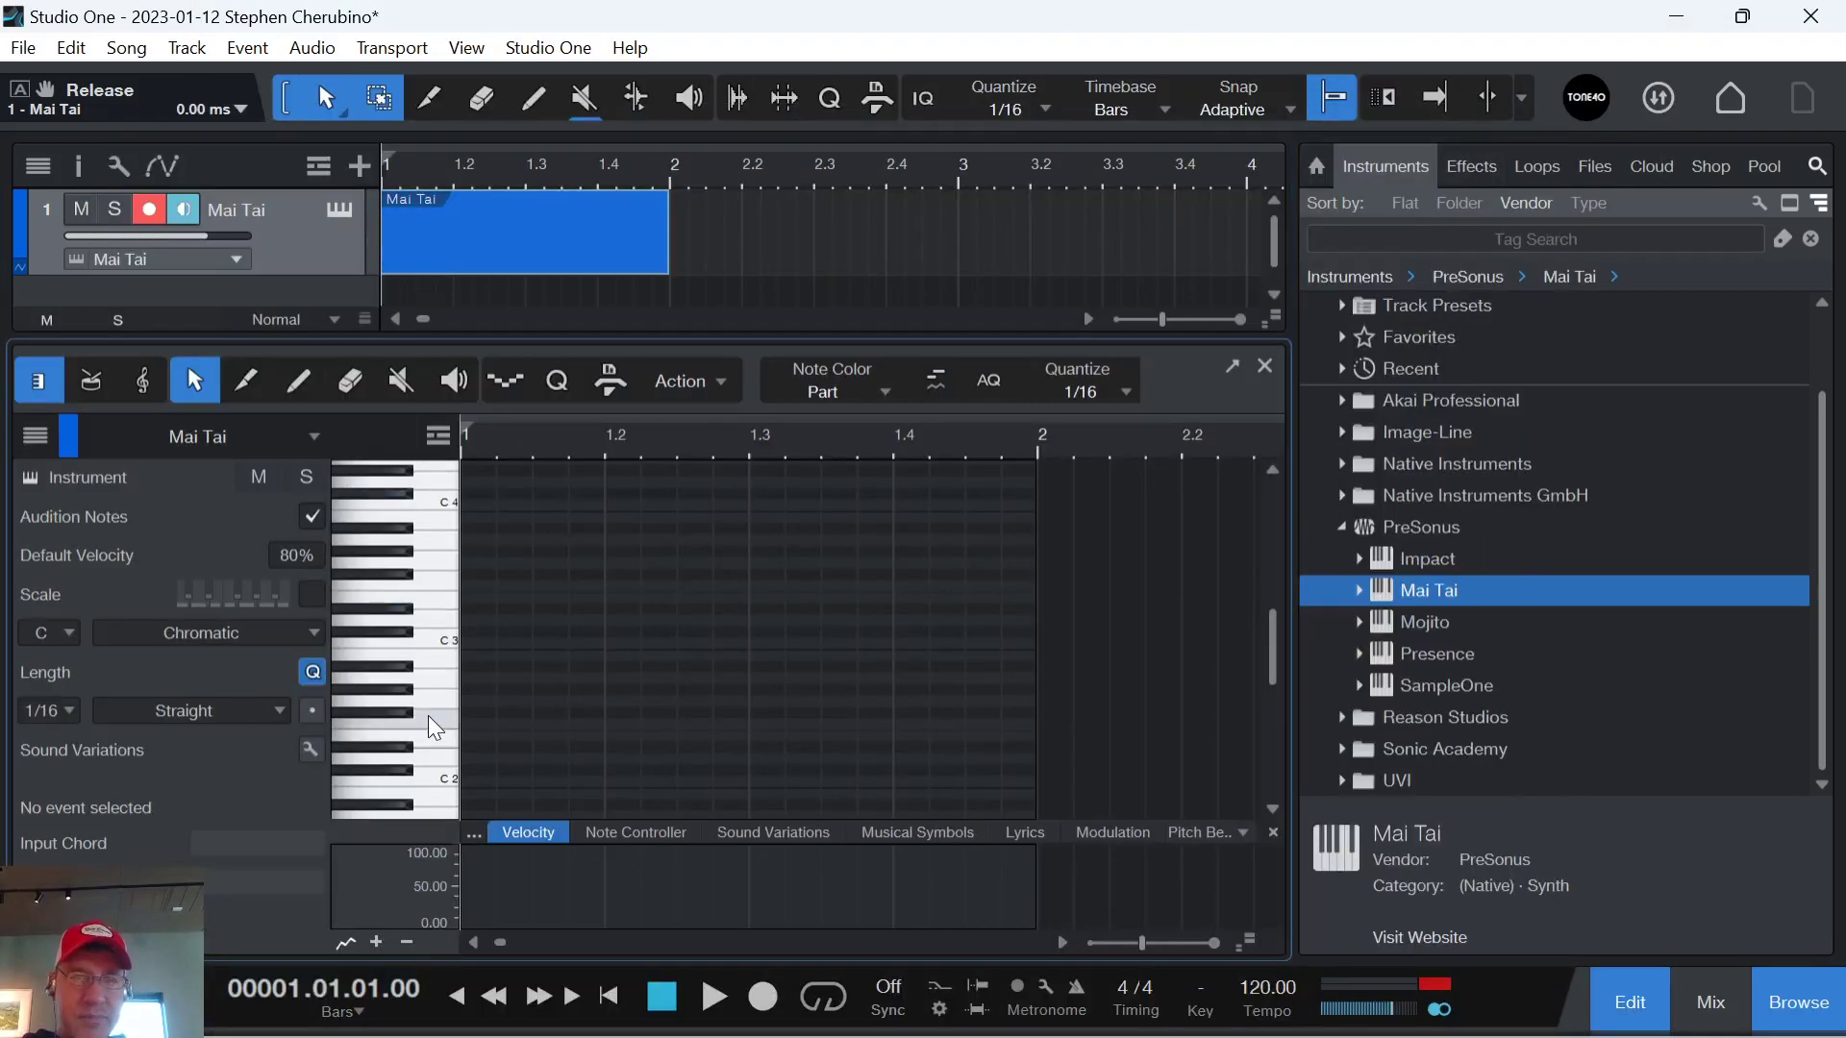
click(429, 678)
click(439, 620)
click(432, 650)
click(429, 677)
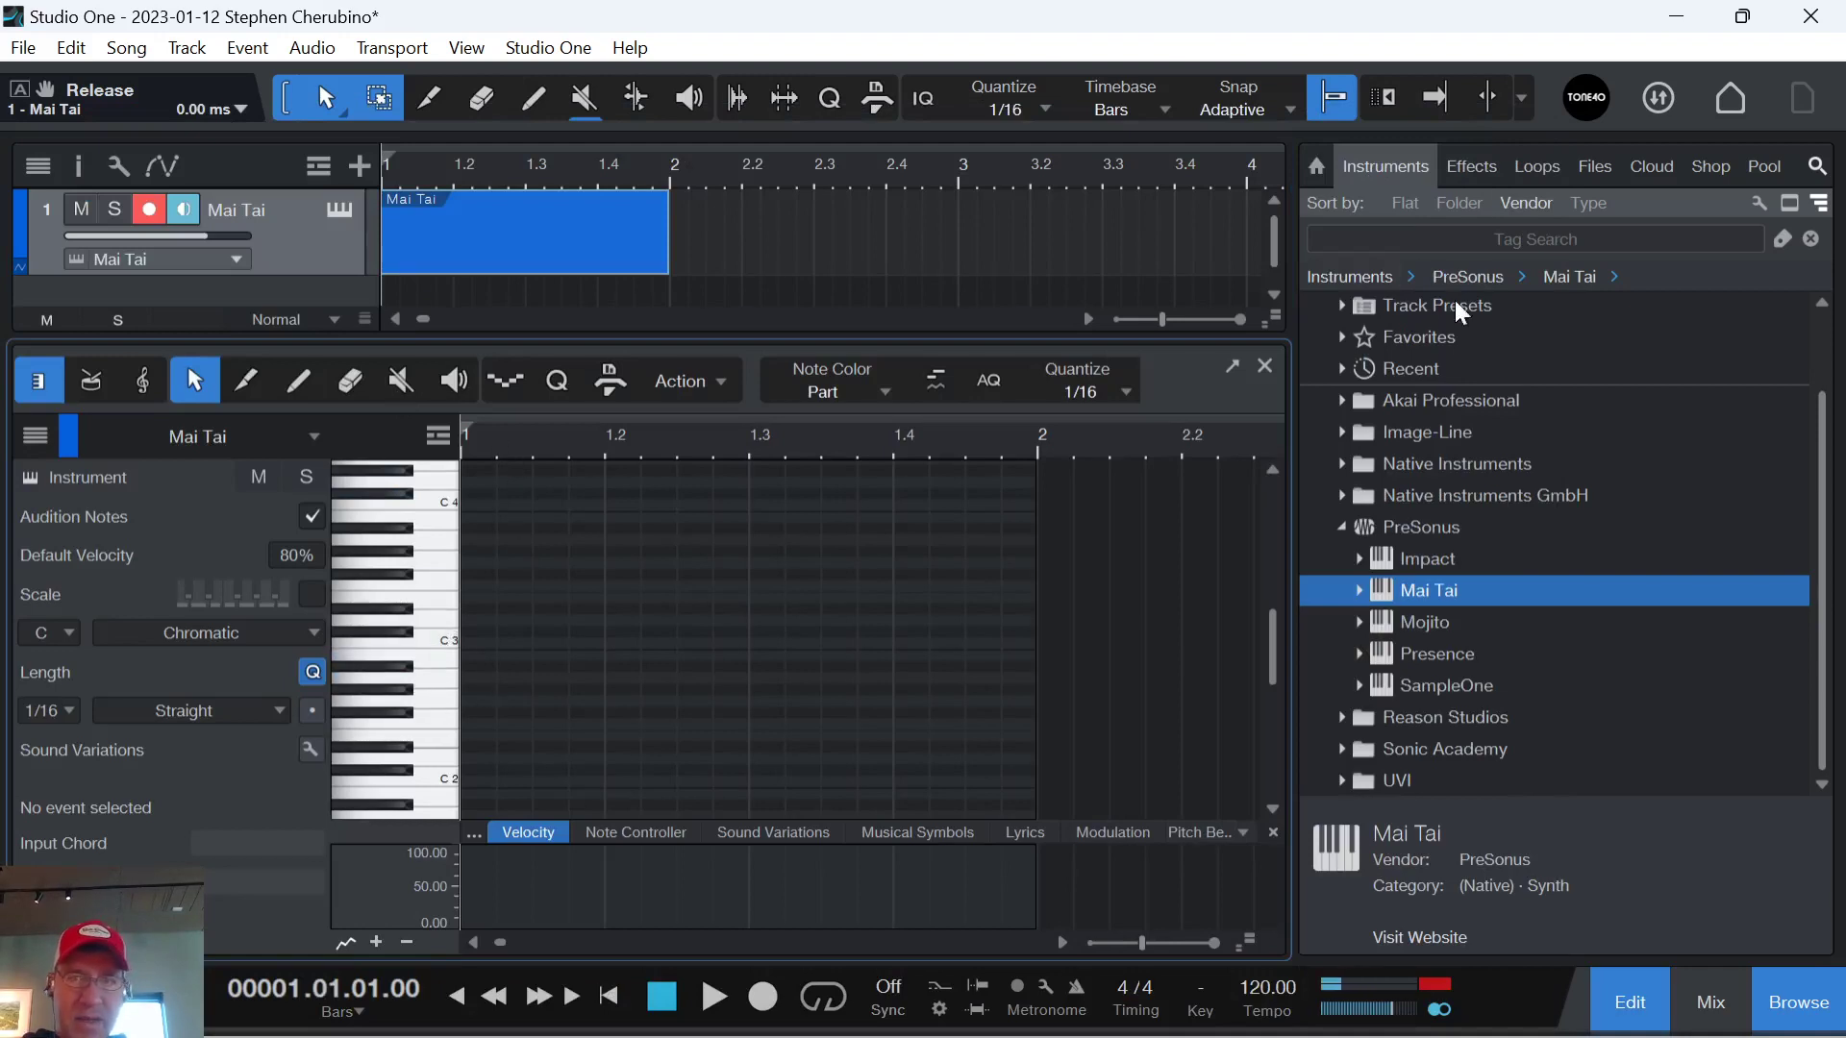
key(F2)
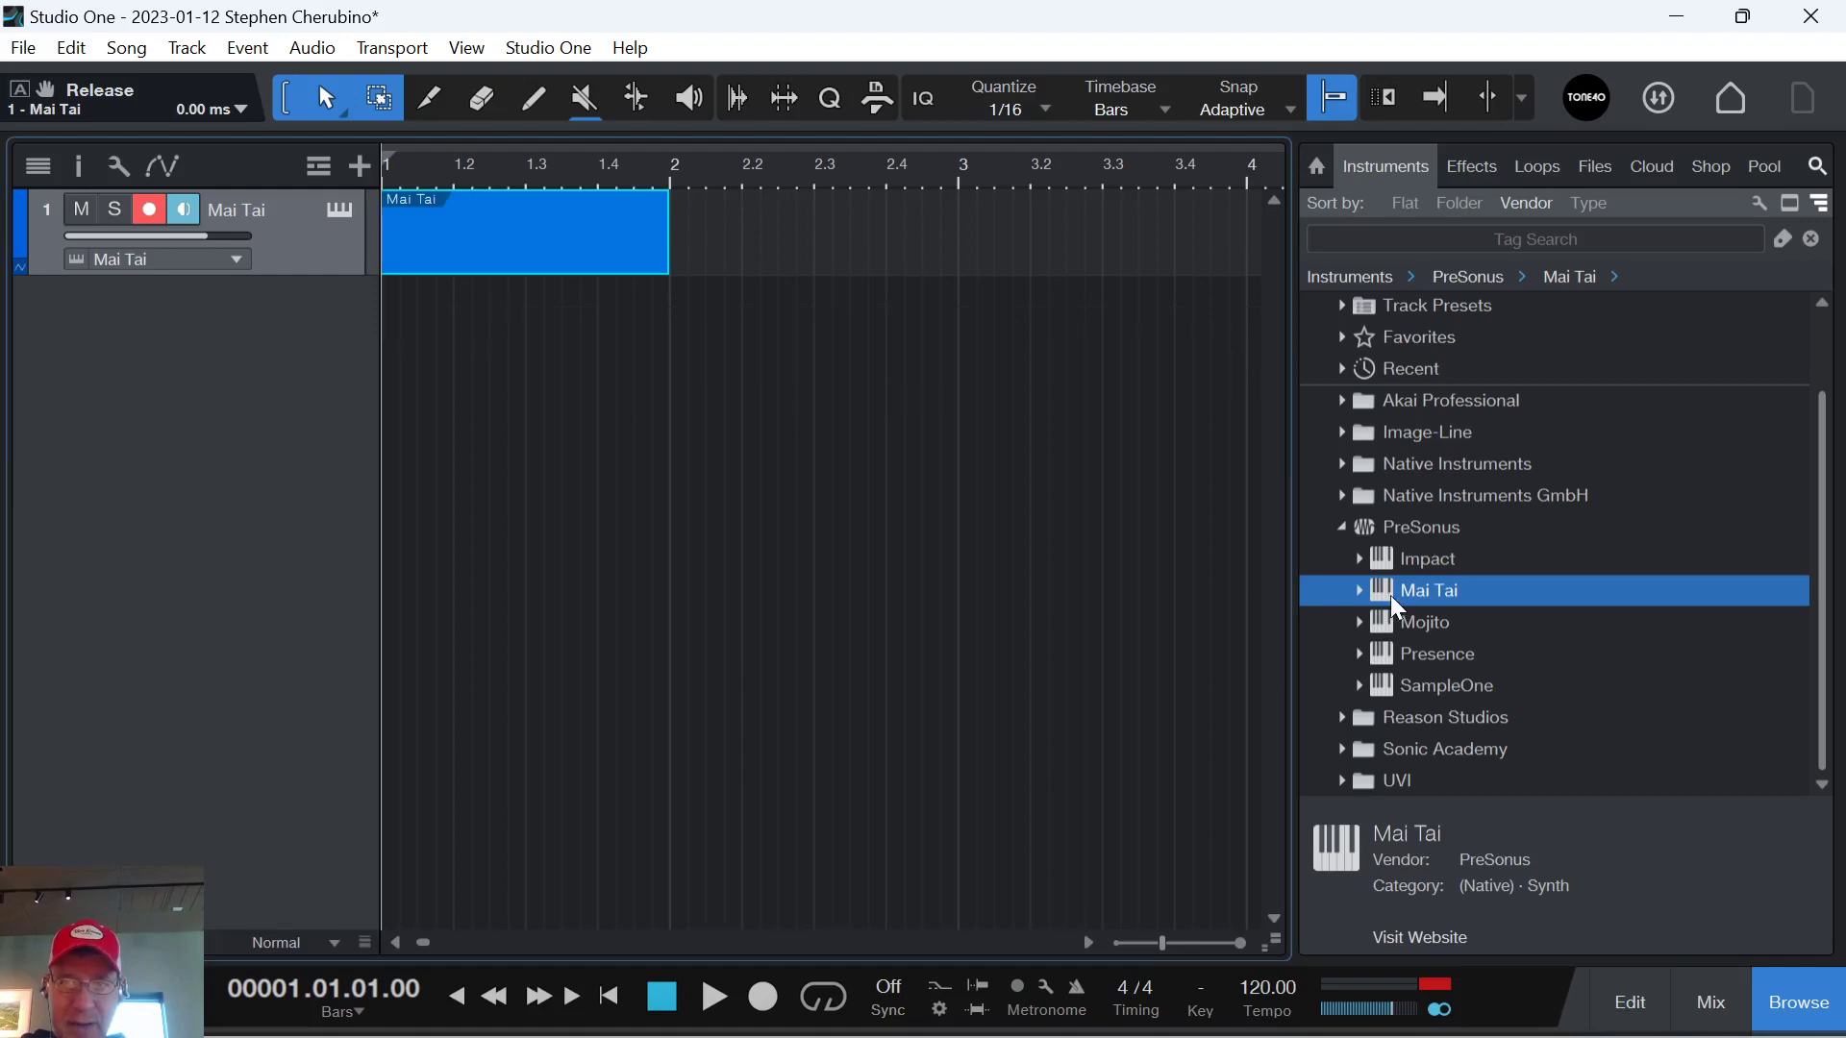
Add a second Mai Tai instrument track and load its Keith's Strings preset.
drag(1390, 596, 763, 597)
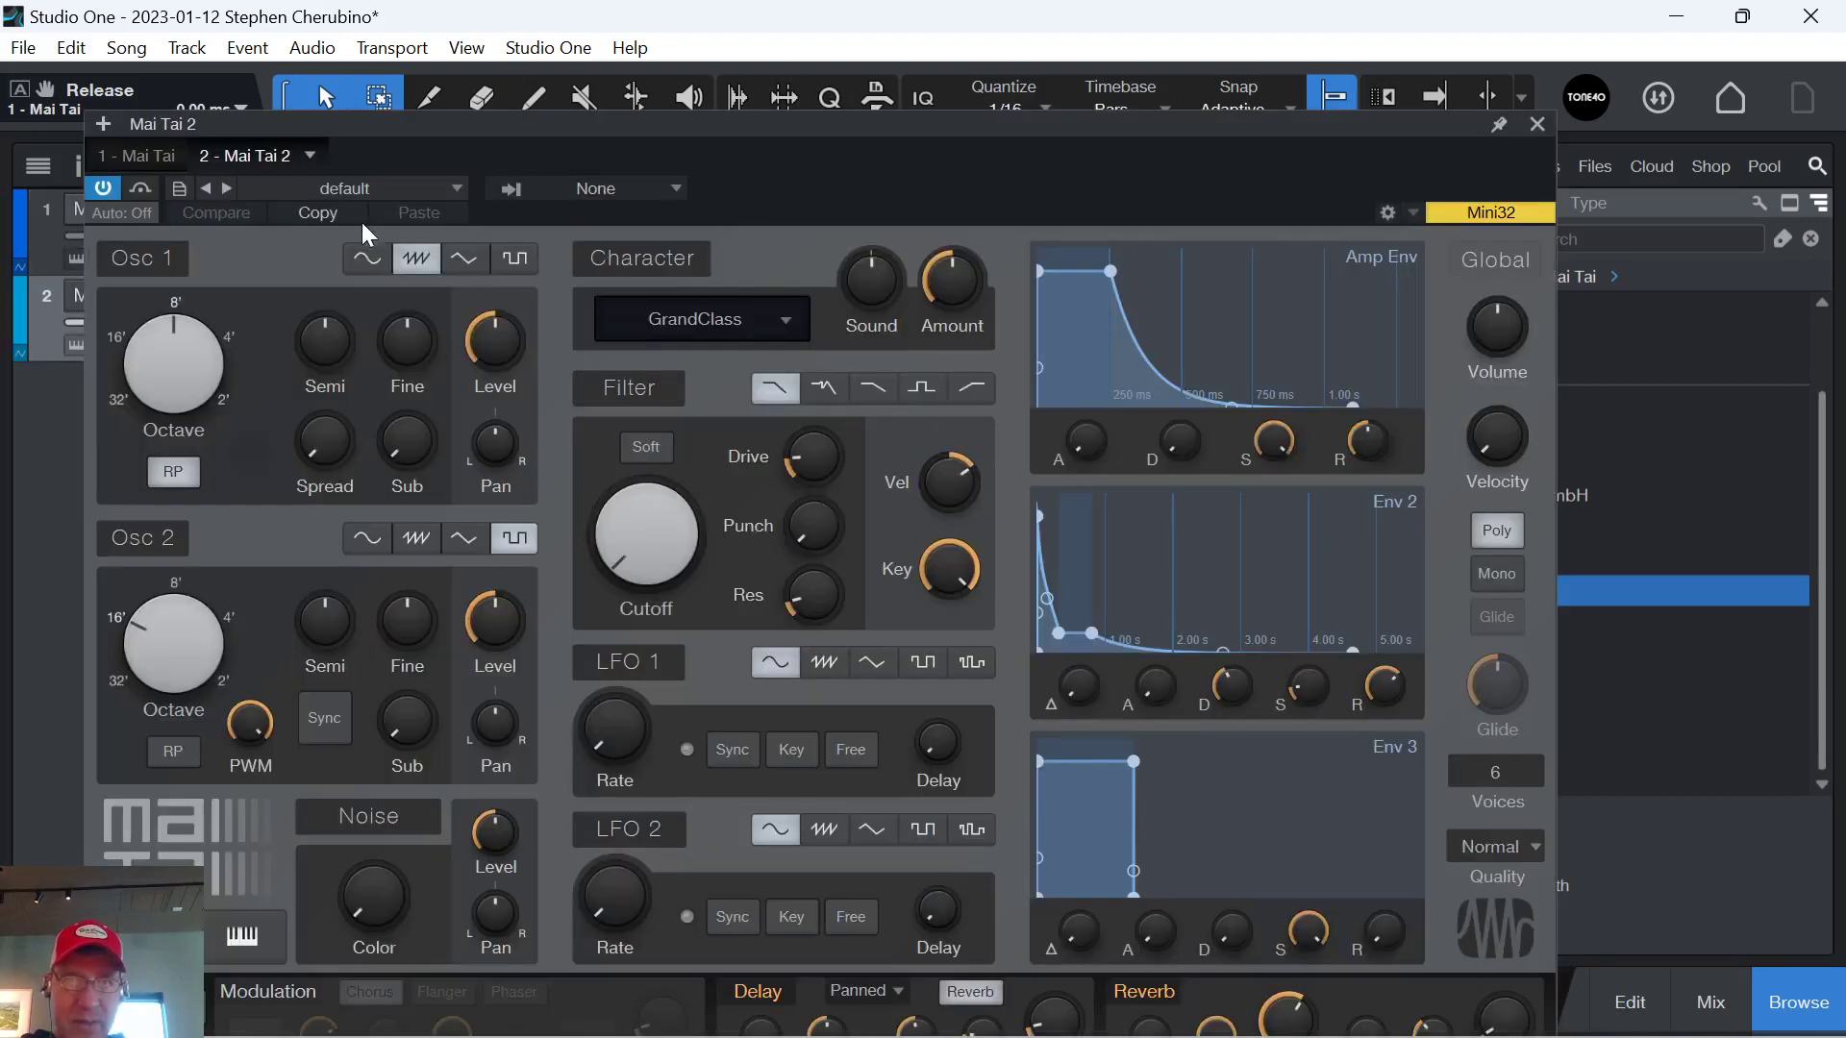
click(337, 188)
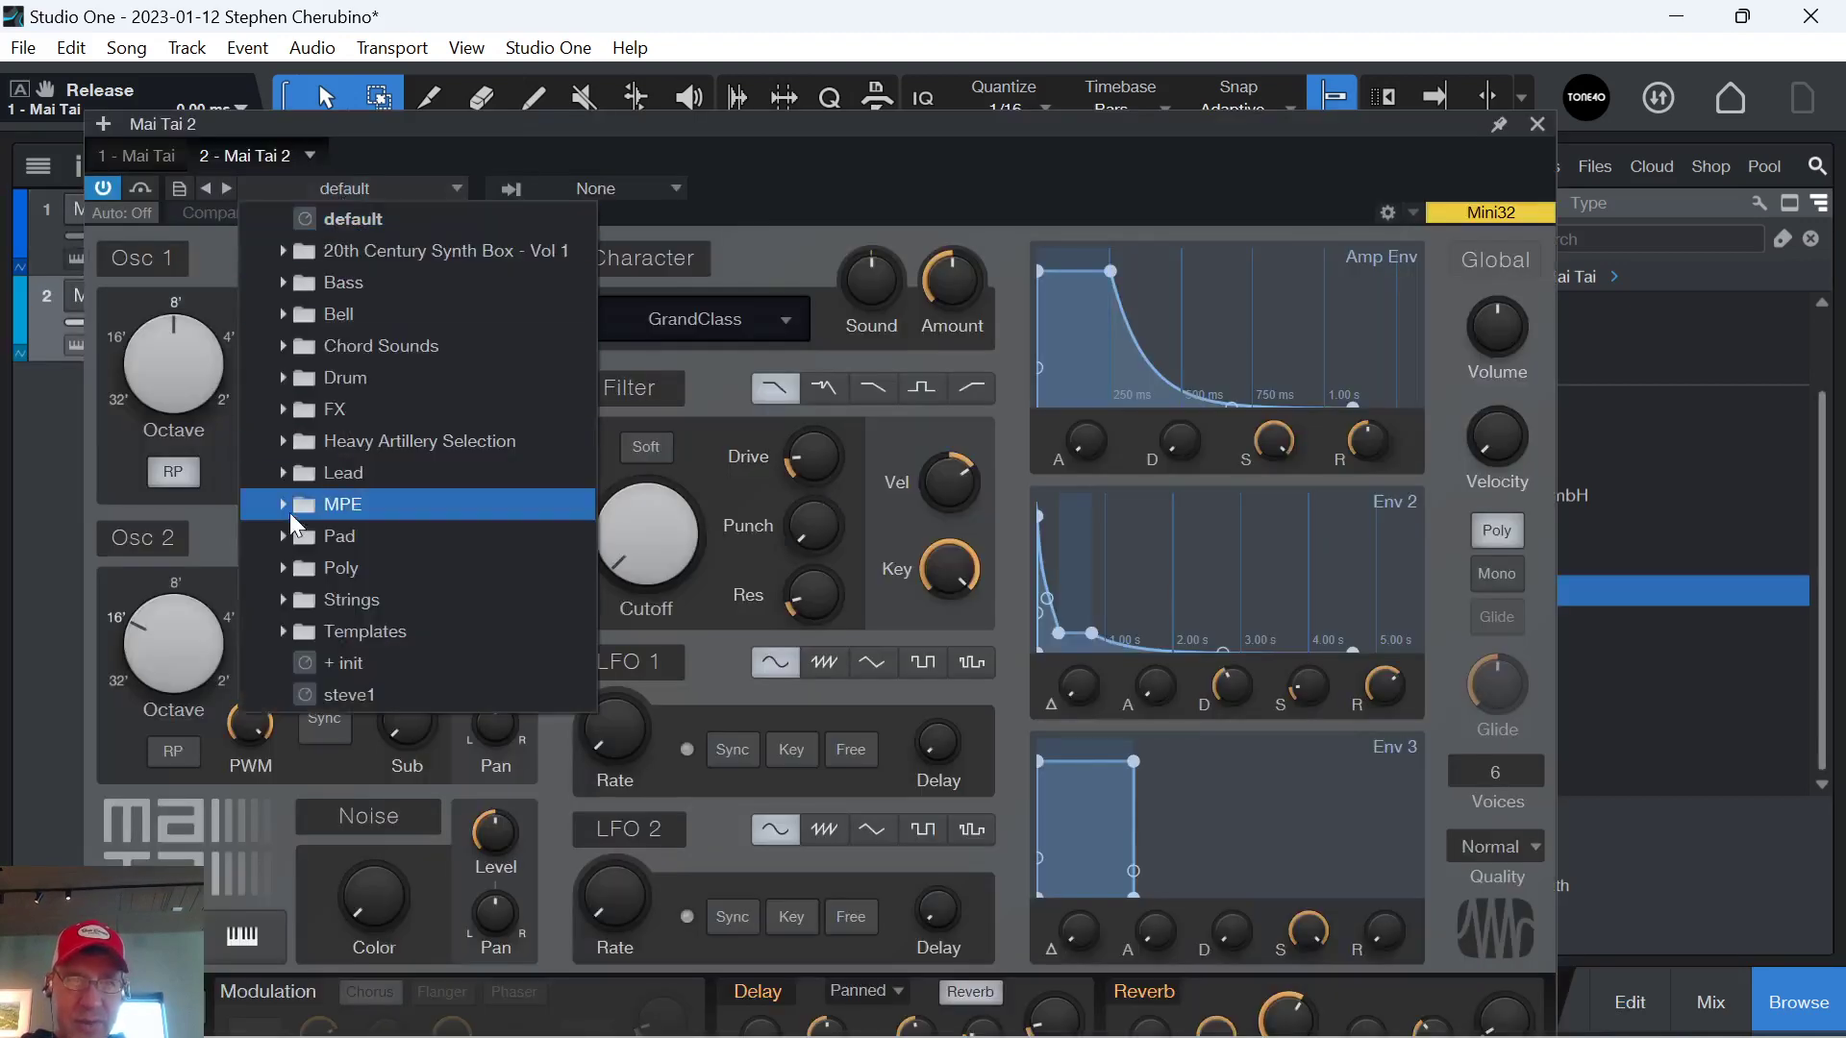
click(279, 598)
click(337, 662)
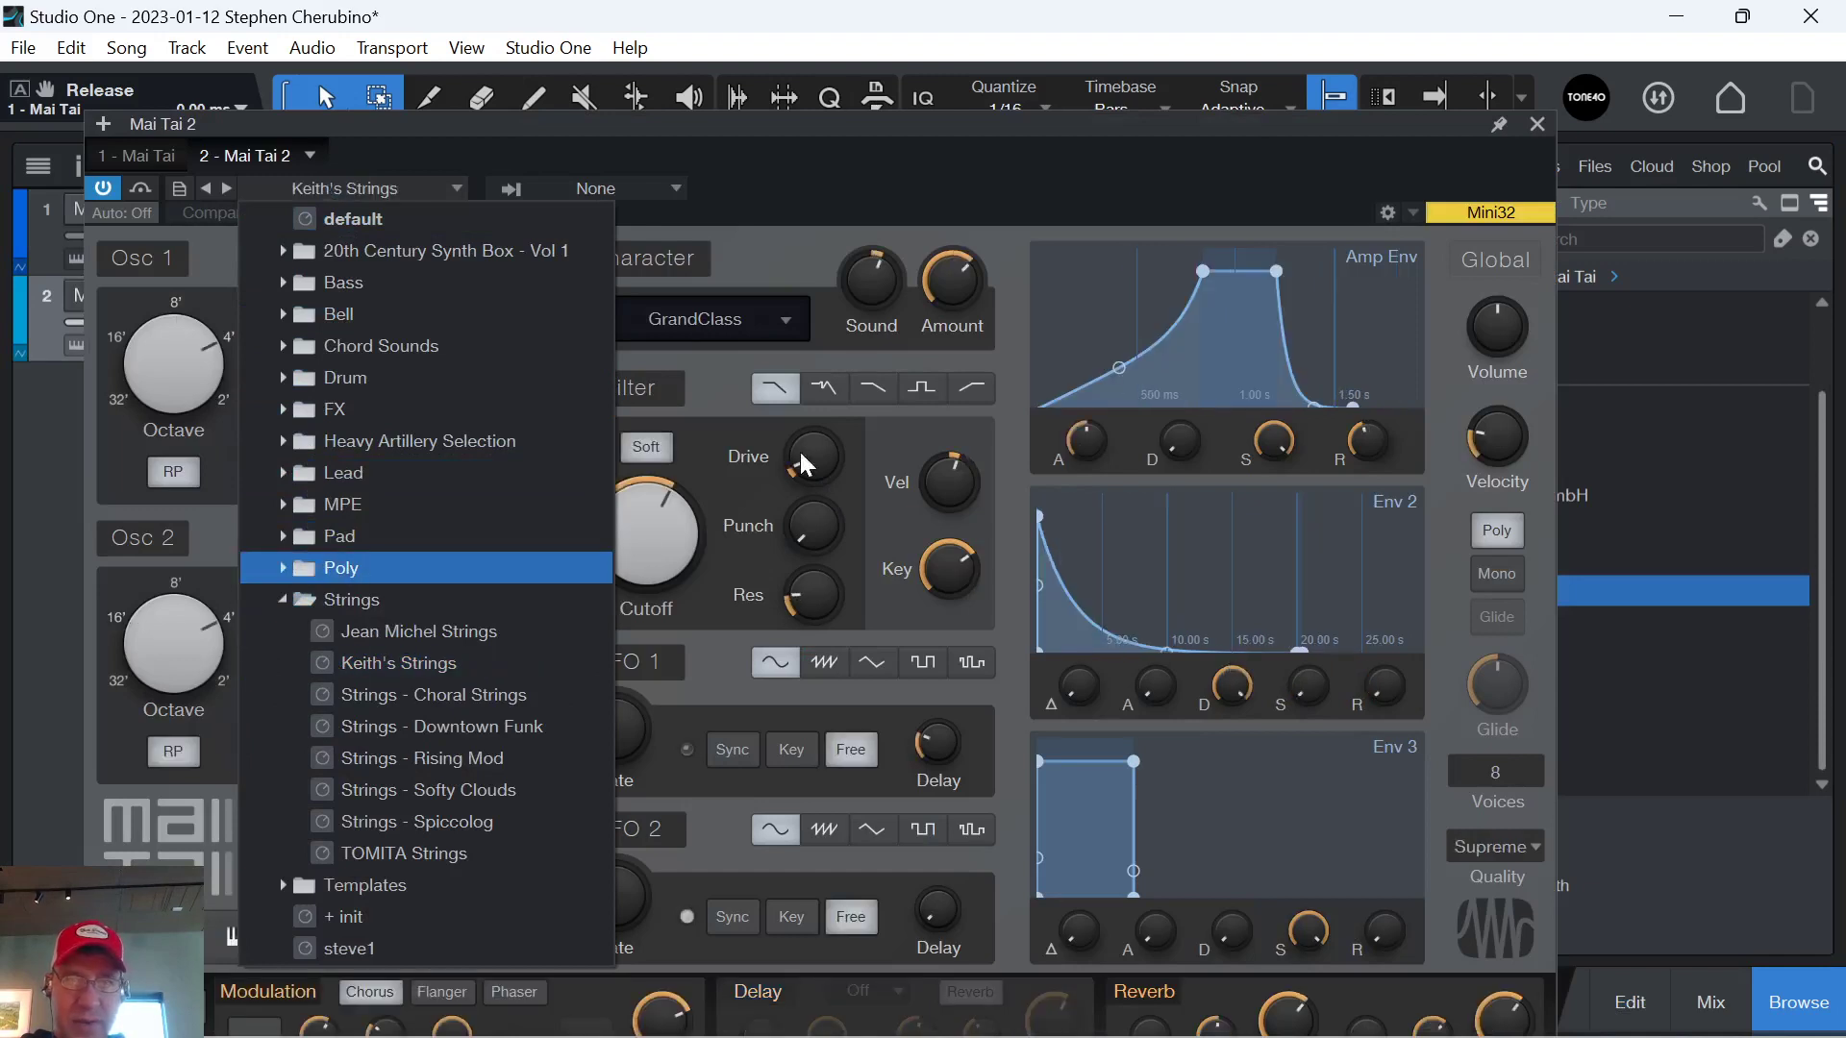
Lower the second Mai Tai's filter cutoff to 182.4 Hz and close the synth.
click(637, 412)
drag(639, 485, 644, 539)
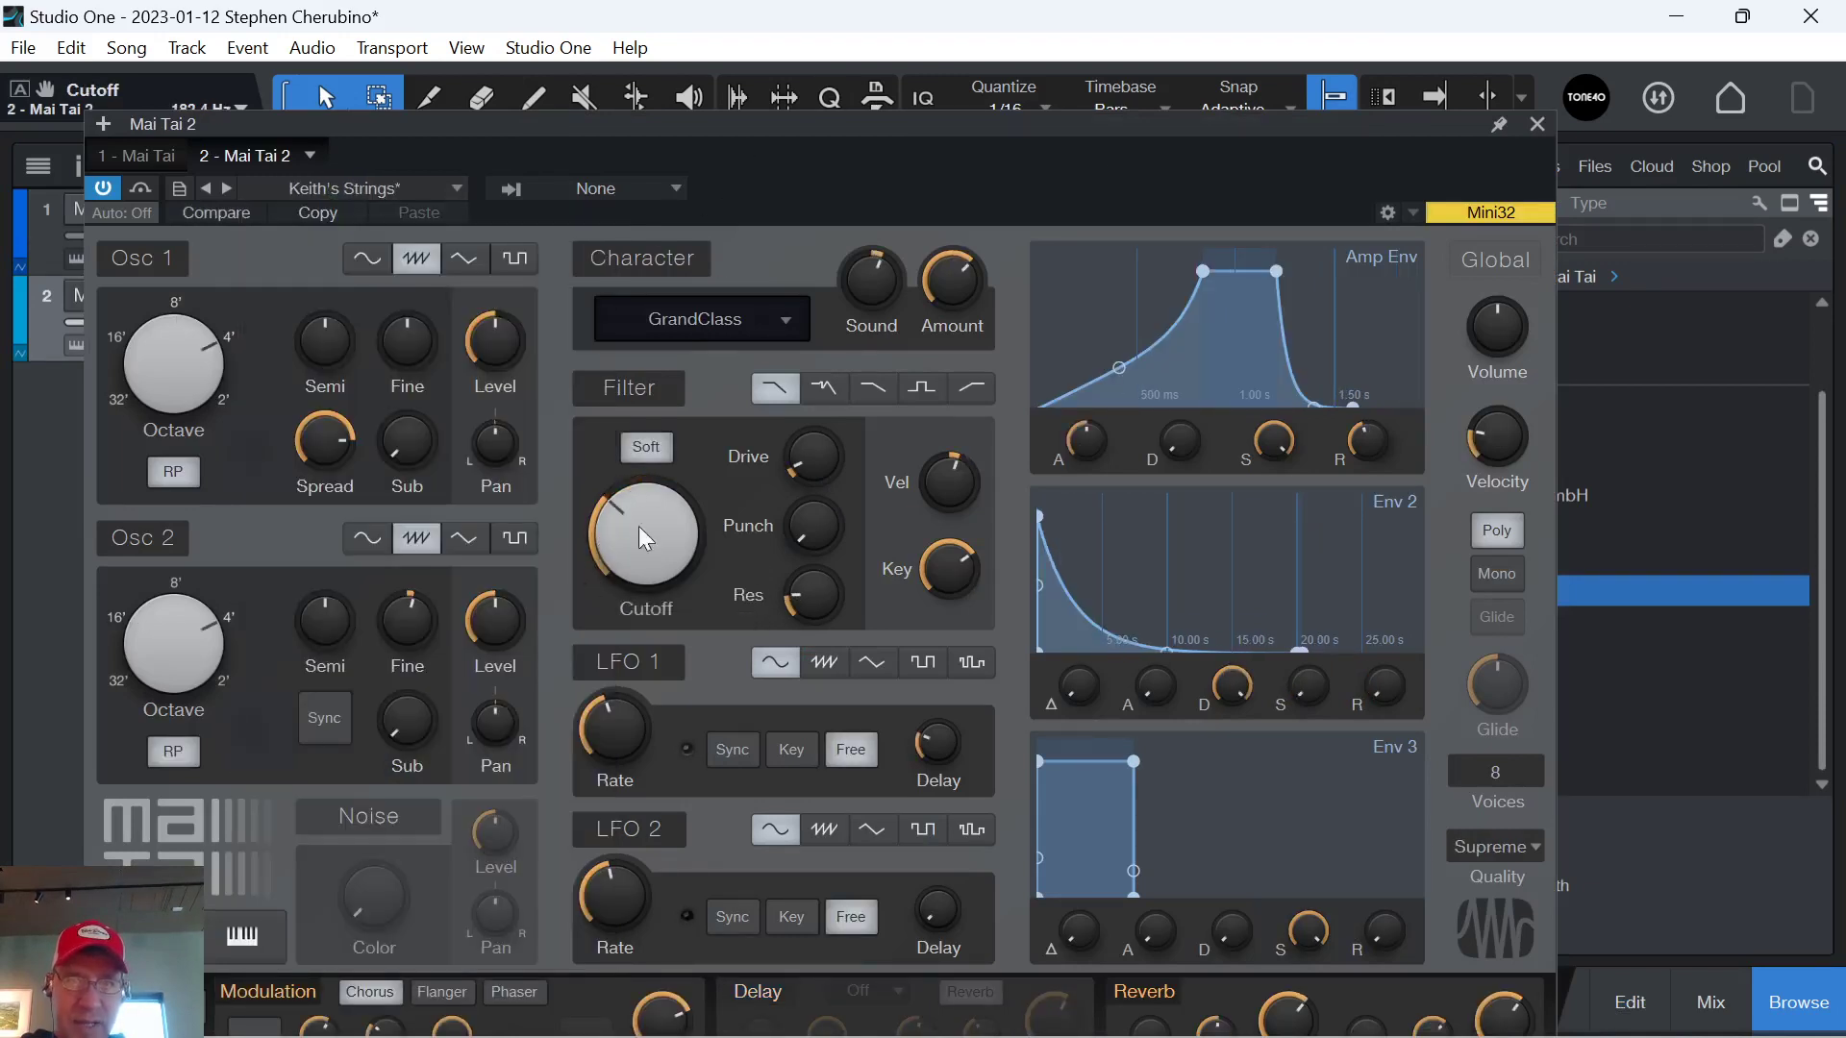
click(1537, 124)
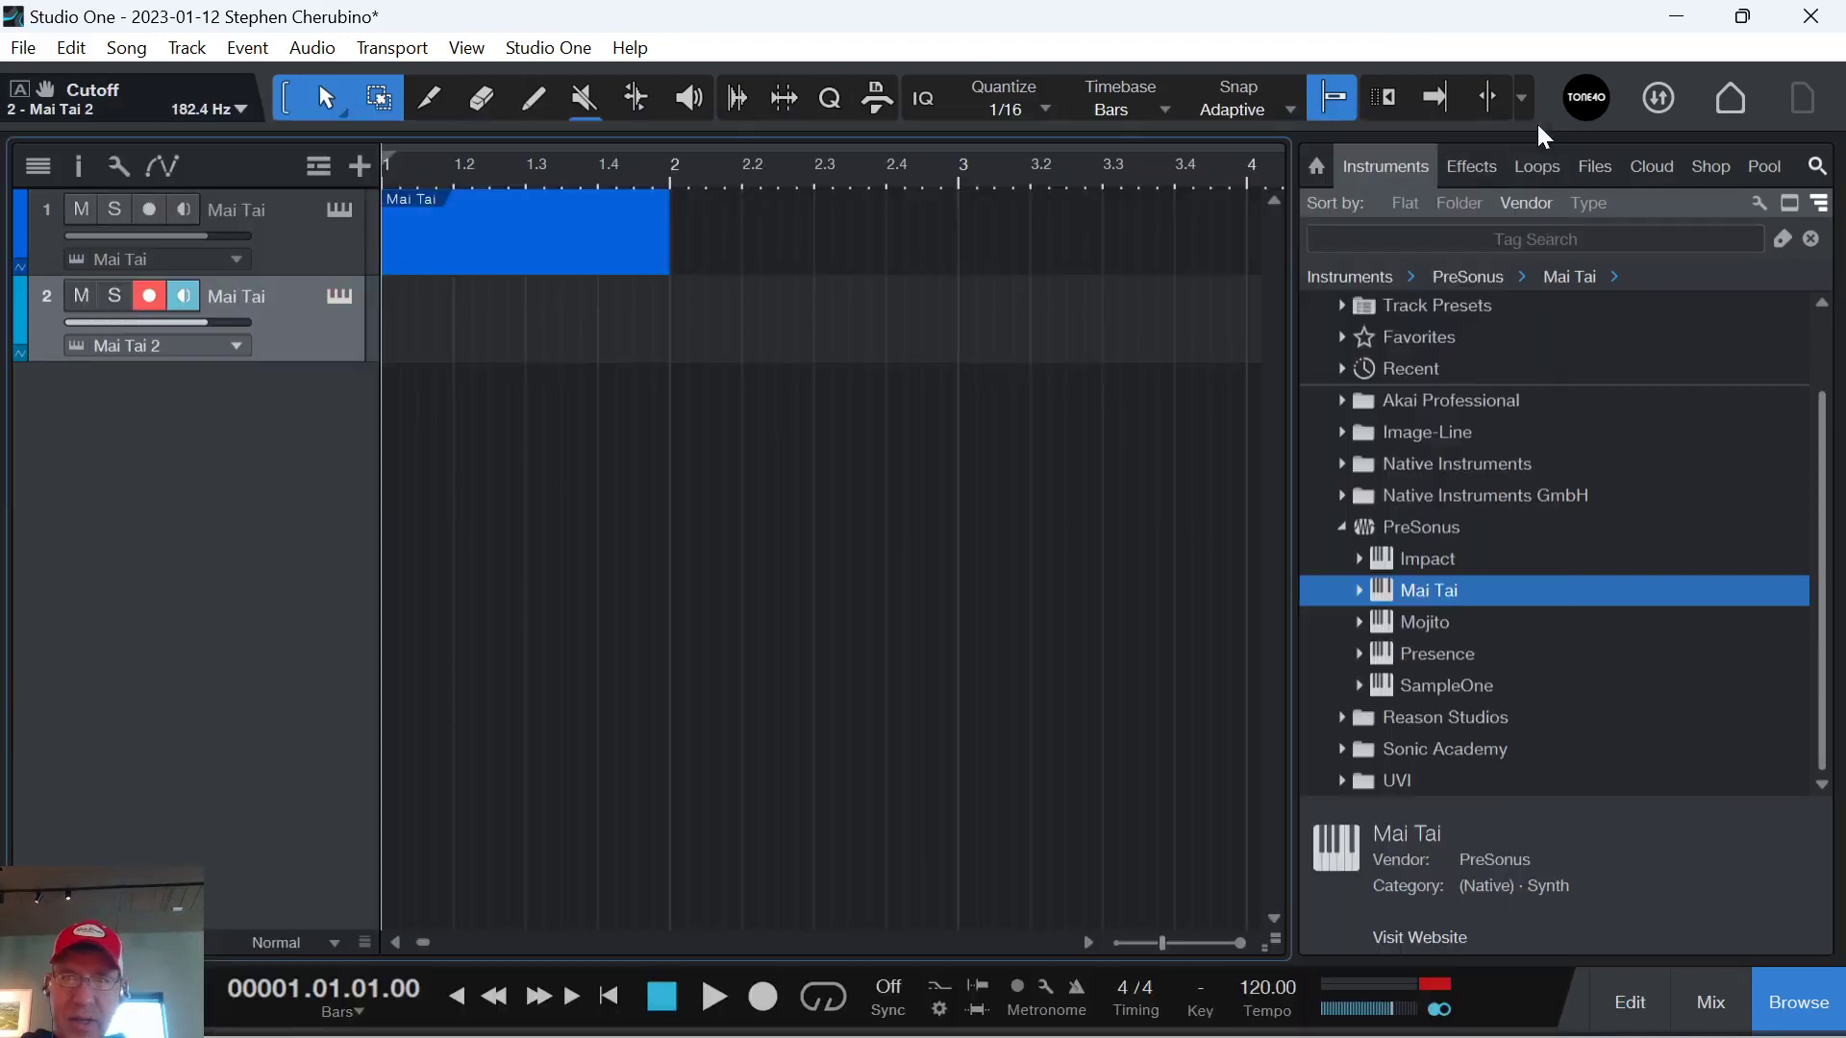
Create a one-bar event on the second Mai Tai track and enter an A2 note spanning the full bar.
double_click(417, 350)
double_click(417, 350)
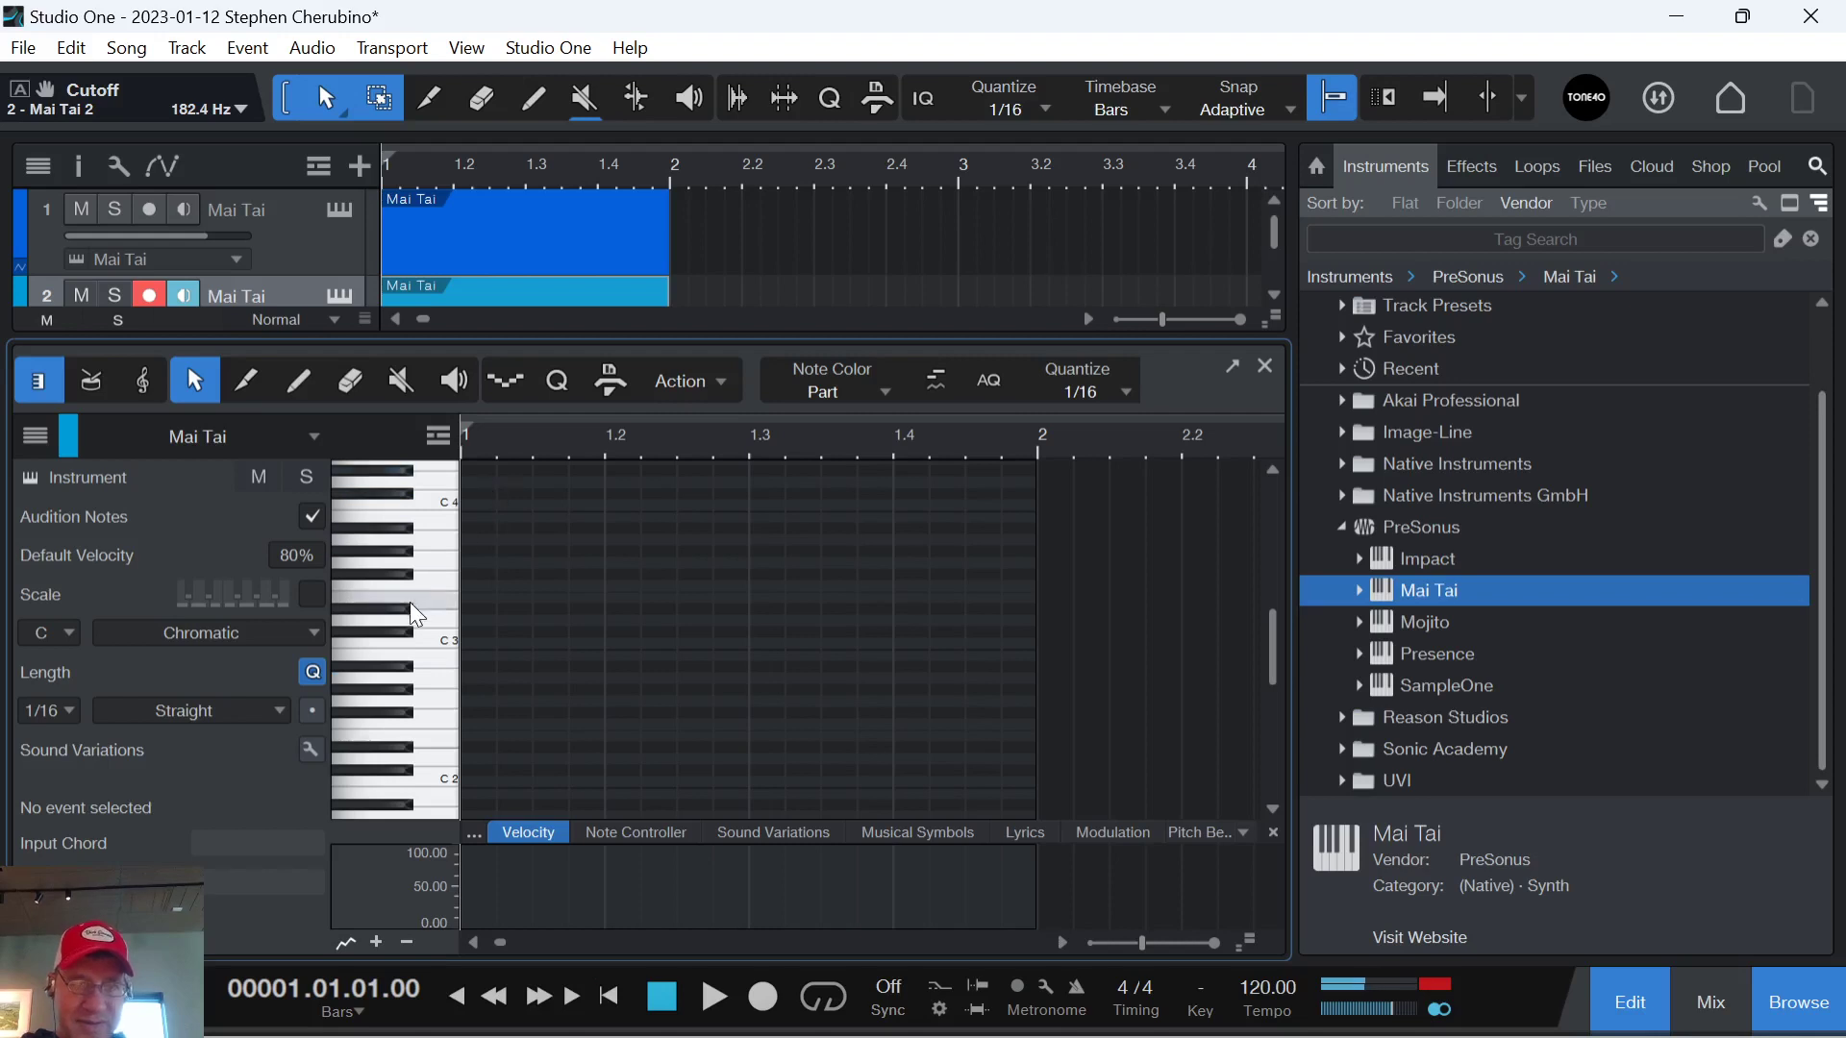
scroll(420, 603, up, 3)
scroll(466, 713, down, 3)
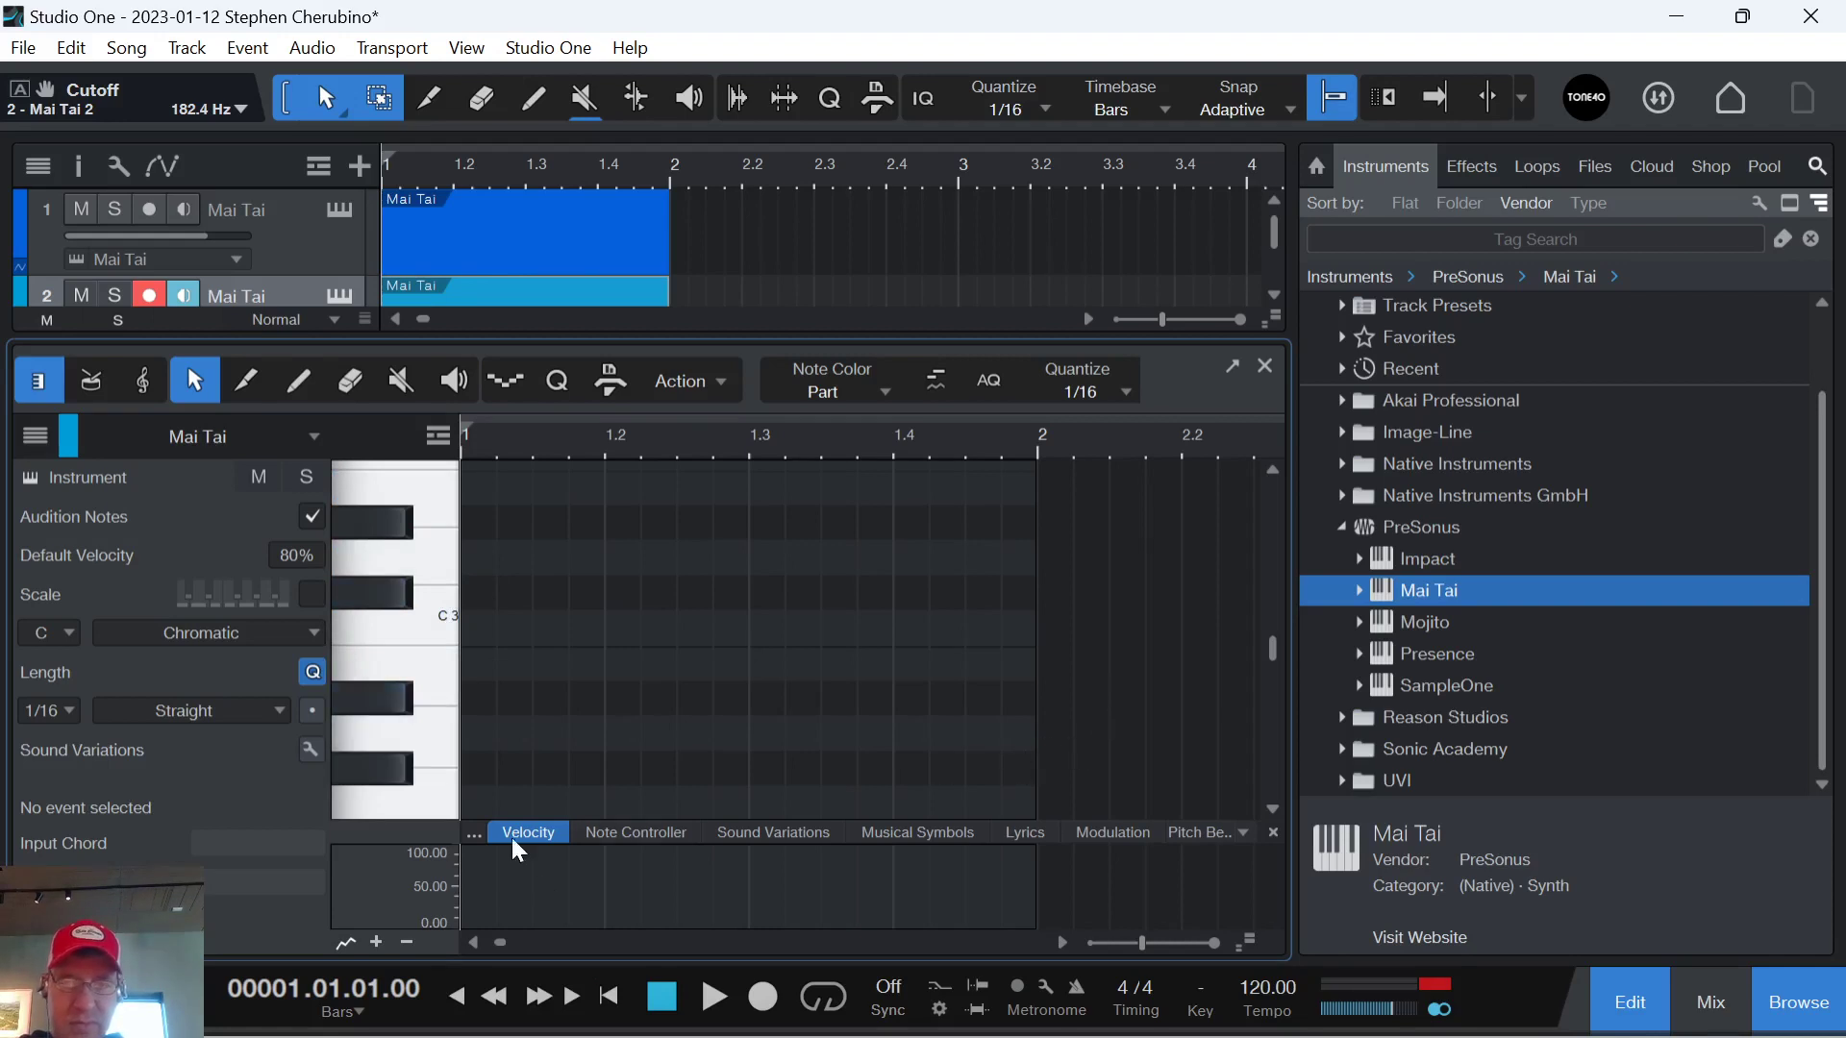
click(427, 745)
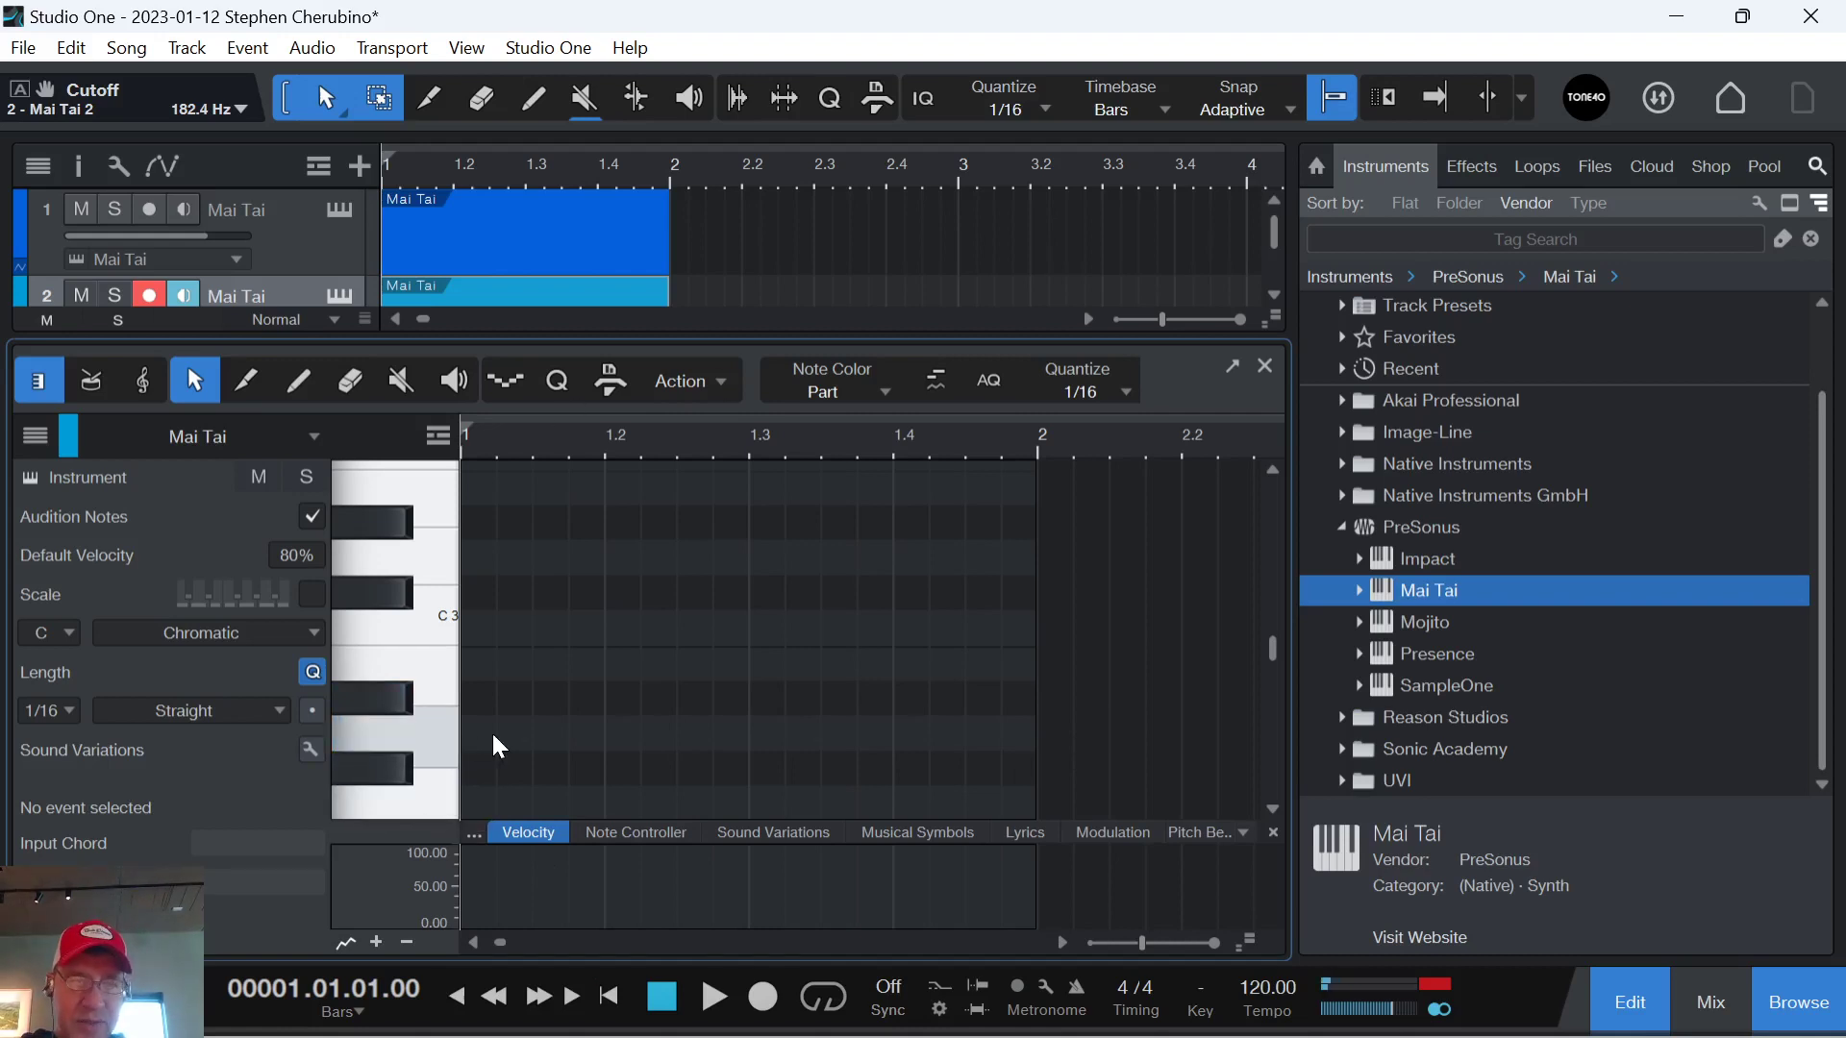
drag(467, 731, 1044, 689)
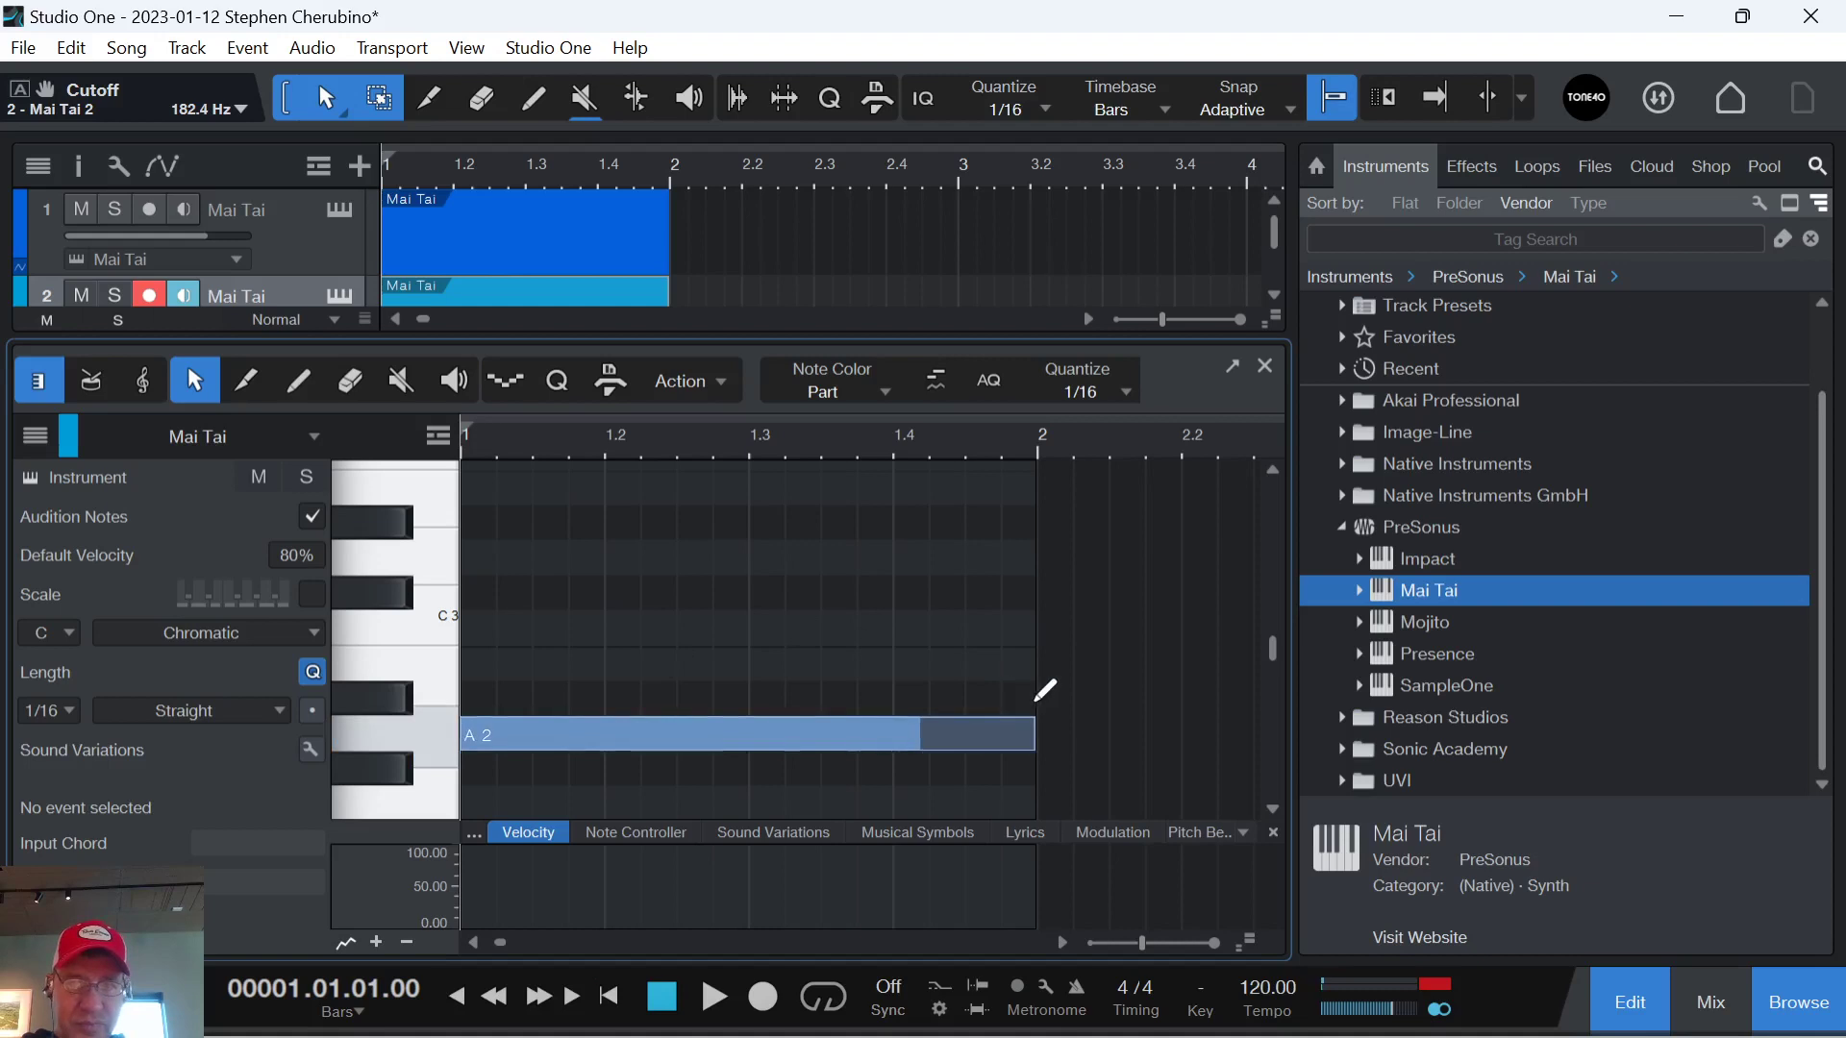
Complete the chord above A2 with full-bar notes on C3 and E3, and close the note editor.
click(471, 550)
drag(482, 548, 1021, 485)
scroll(741, 708, up, 2)
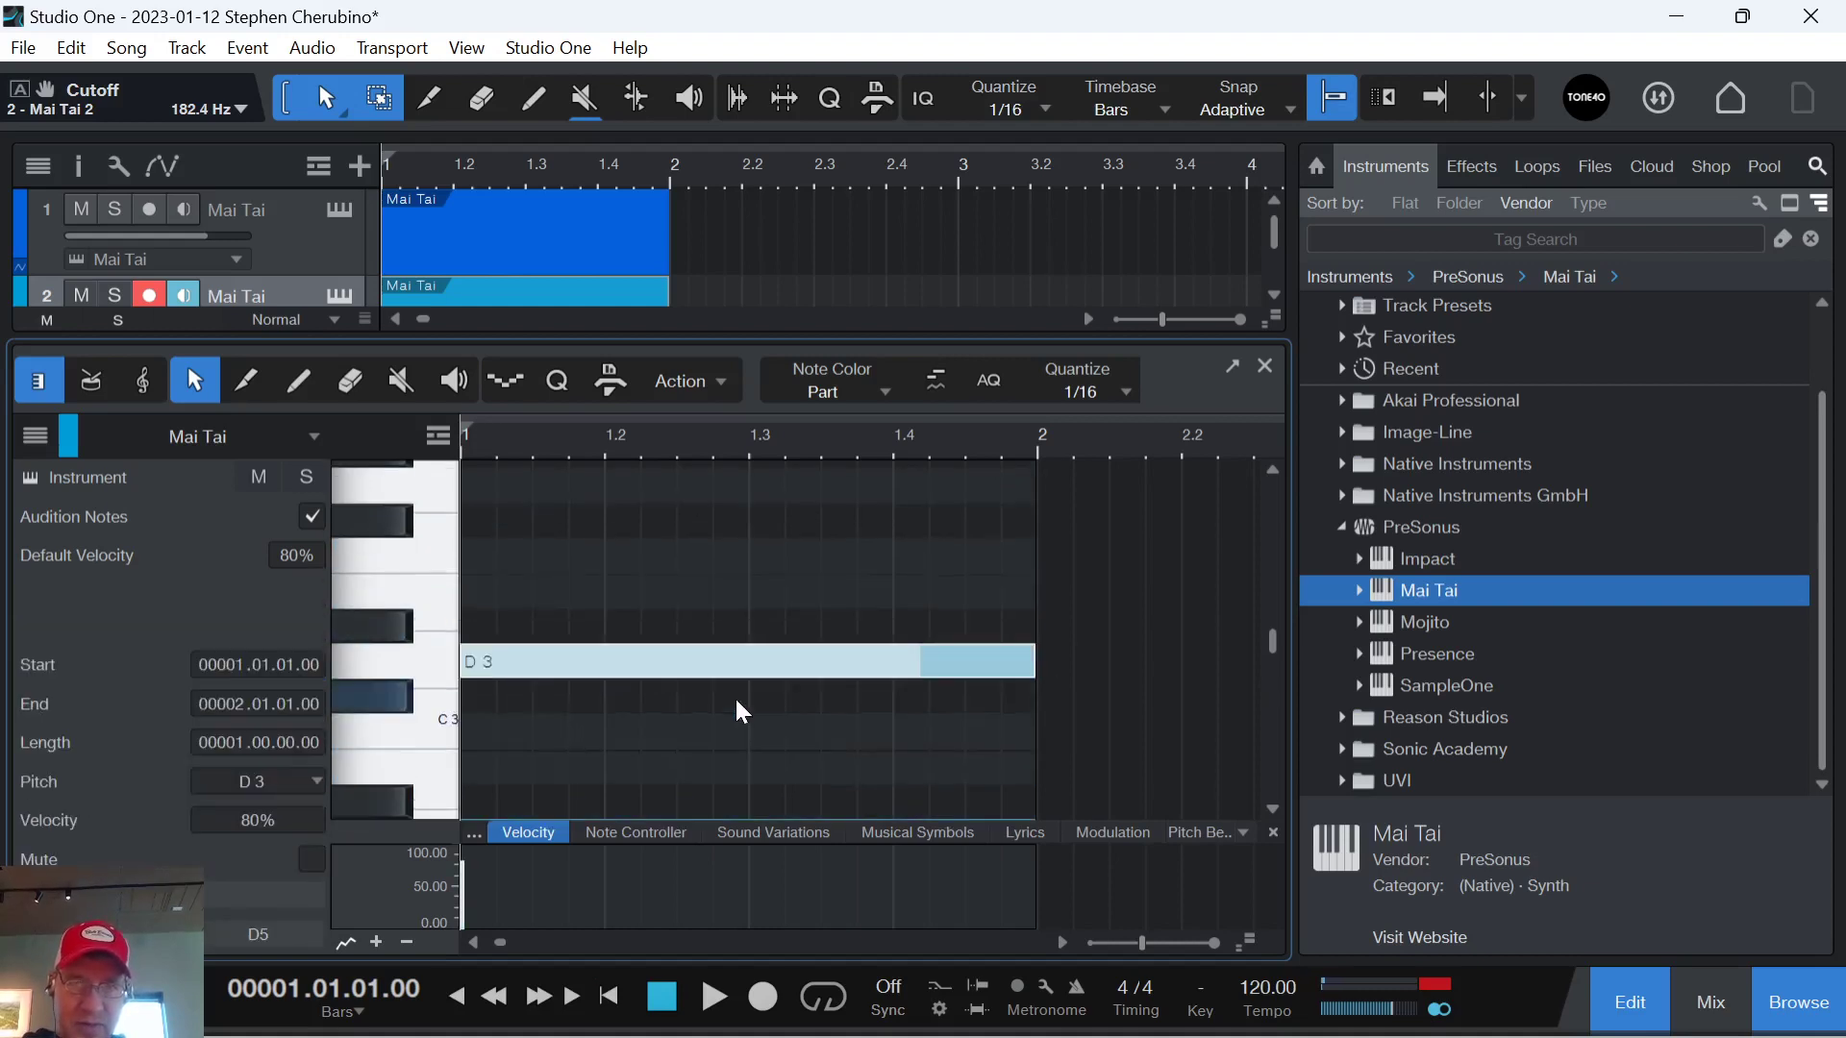
scroll(492, 655, down, 3)
scroll(505, 683, up, 2)
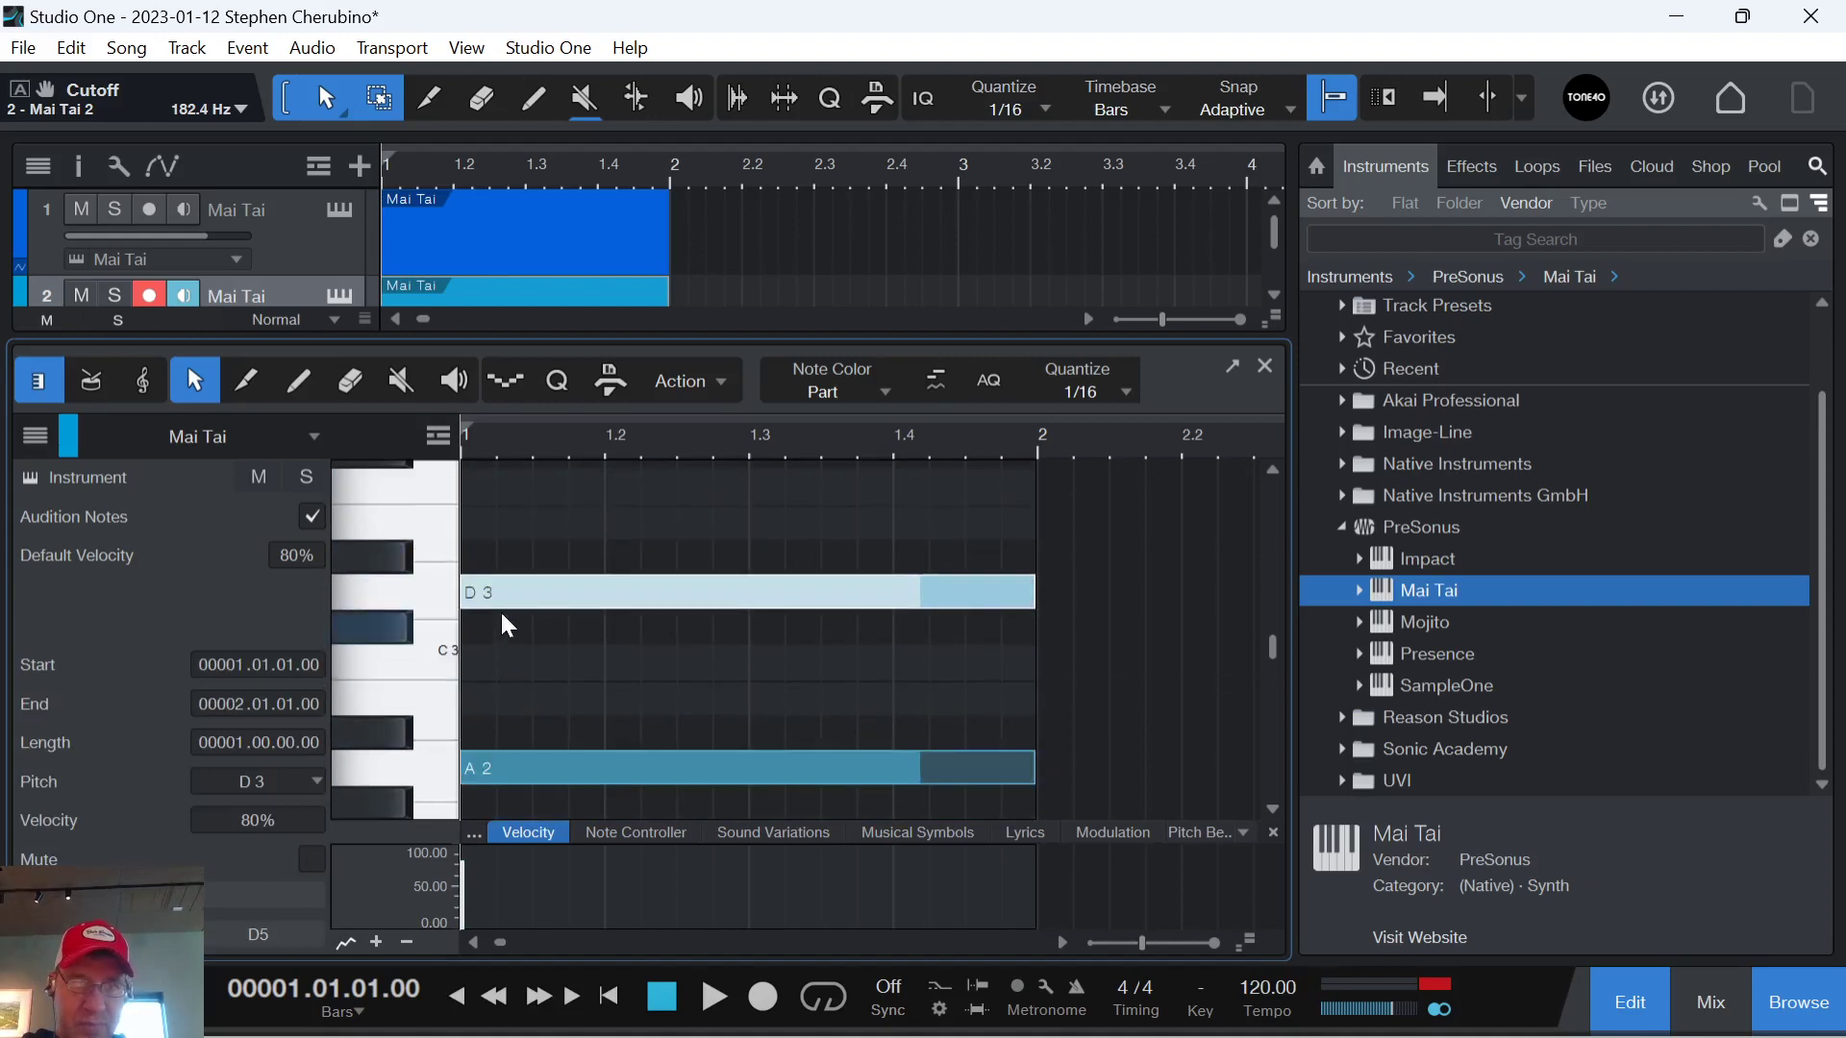
drag(498, 591, 492, 659)
drag(471, 527, 1033, 519)
click(1265, 365)
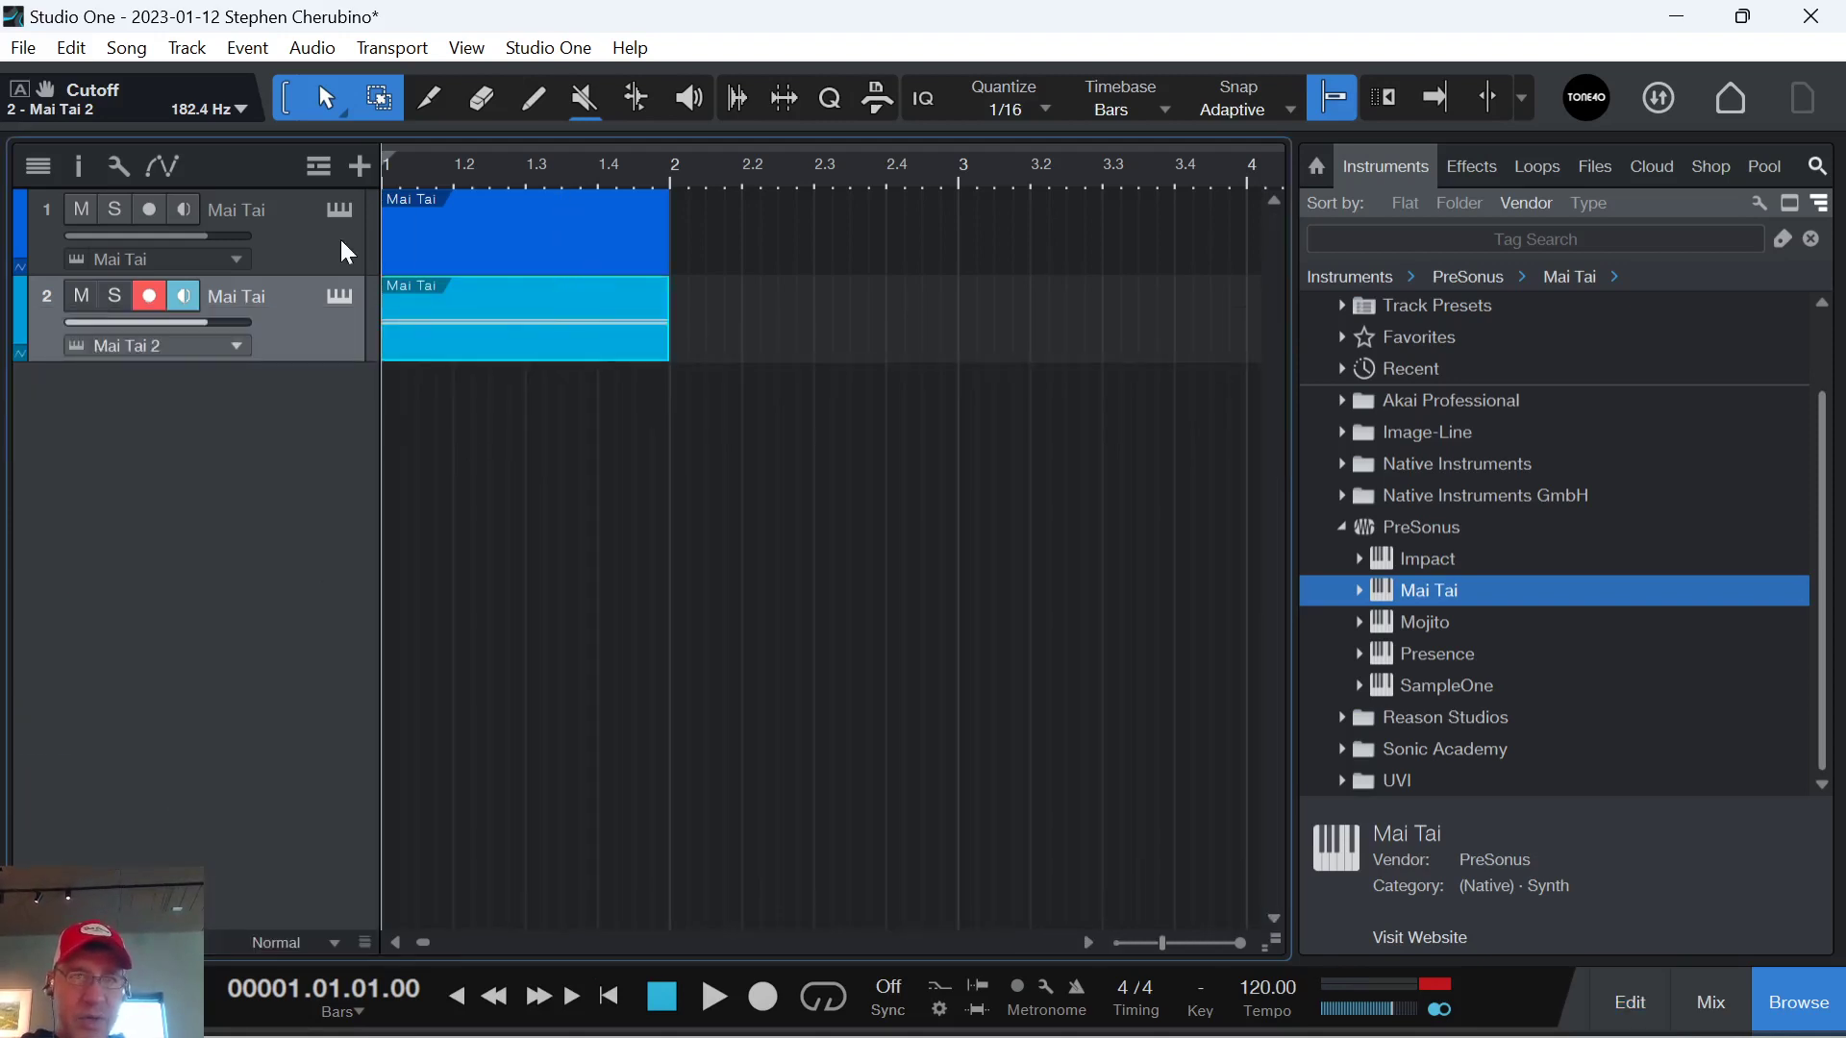
Show the chord track, add a chord over bar 1 and set it to Am.
click(321, 160)
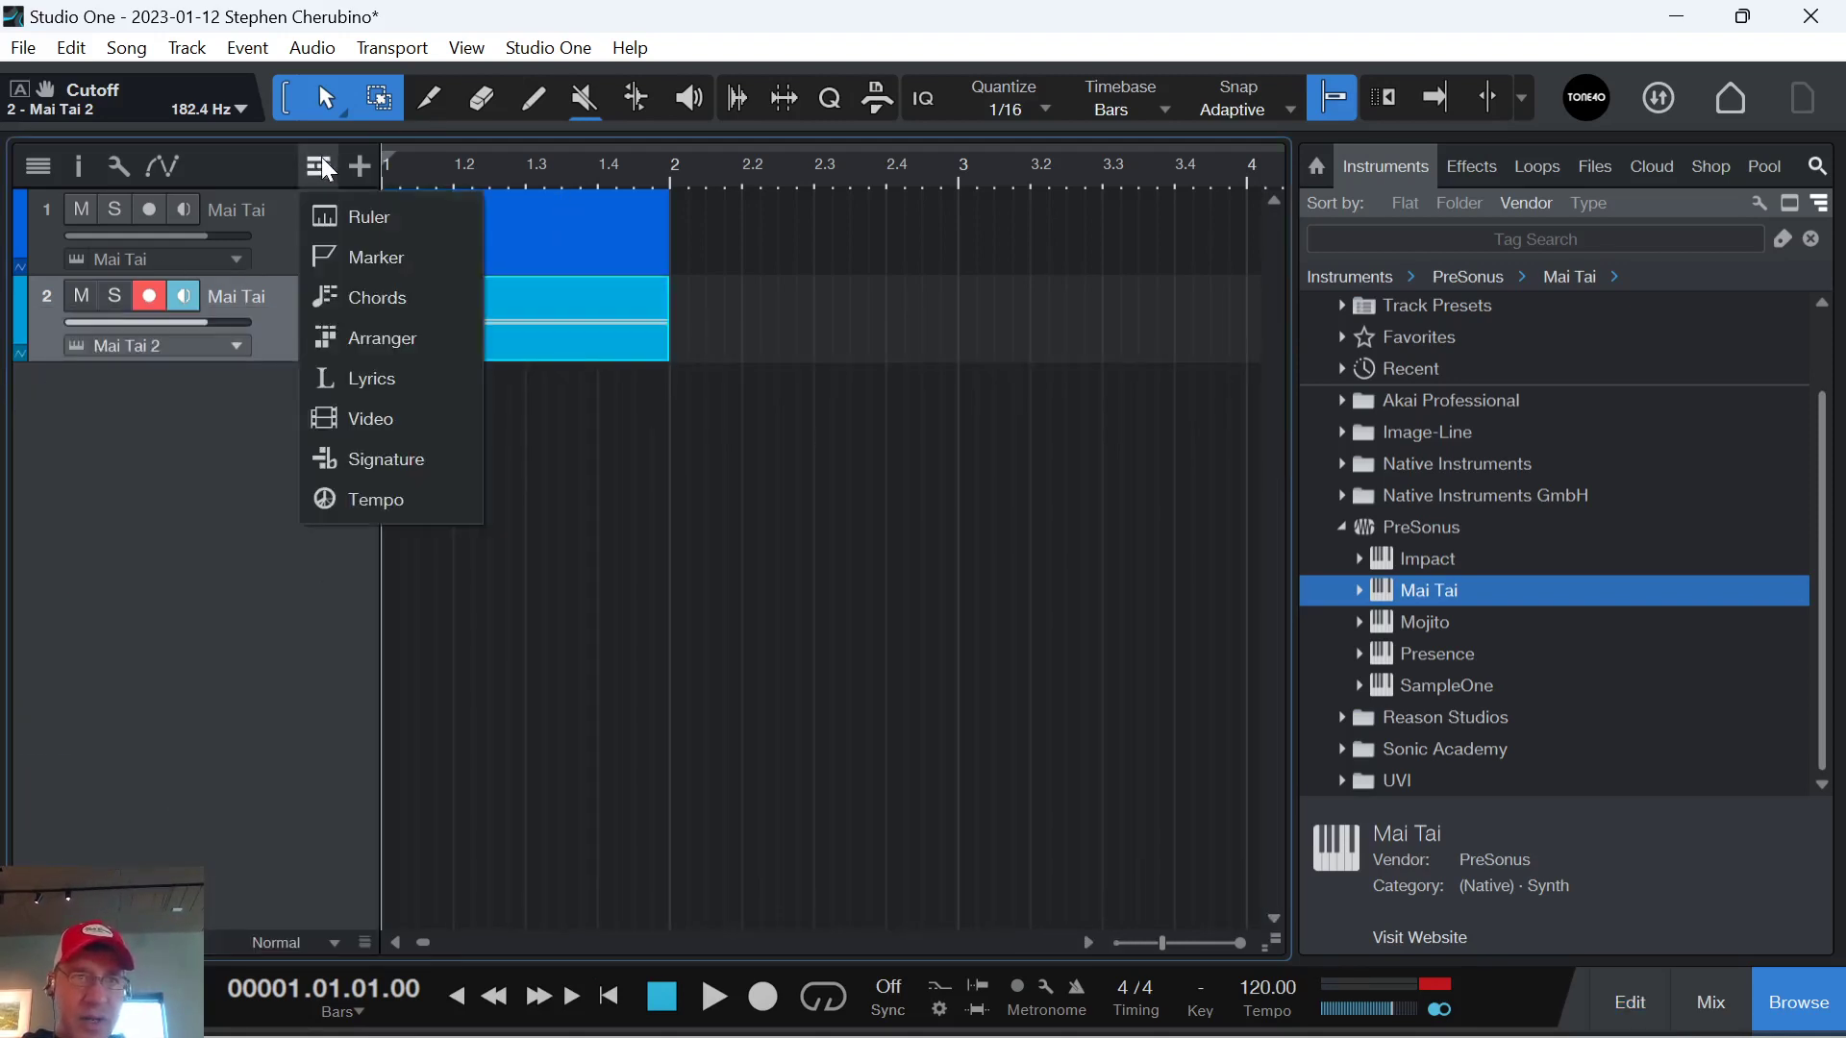
click(326, 298)
drag(408, 258, 440, 225)
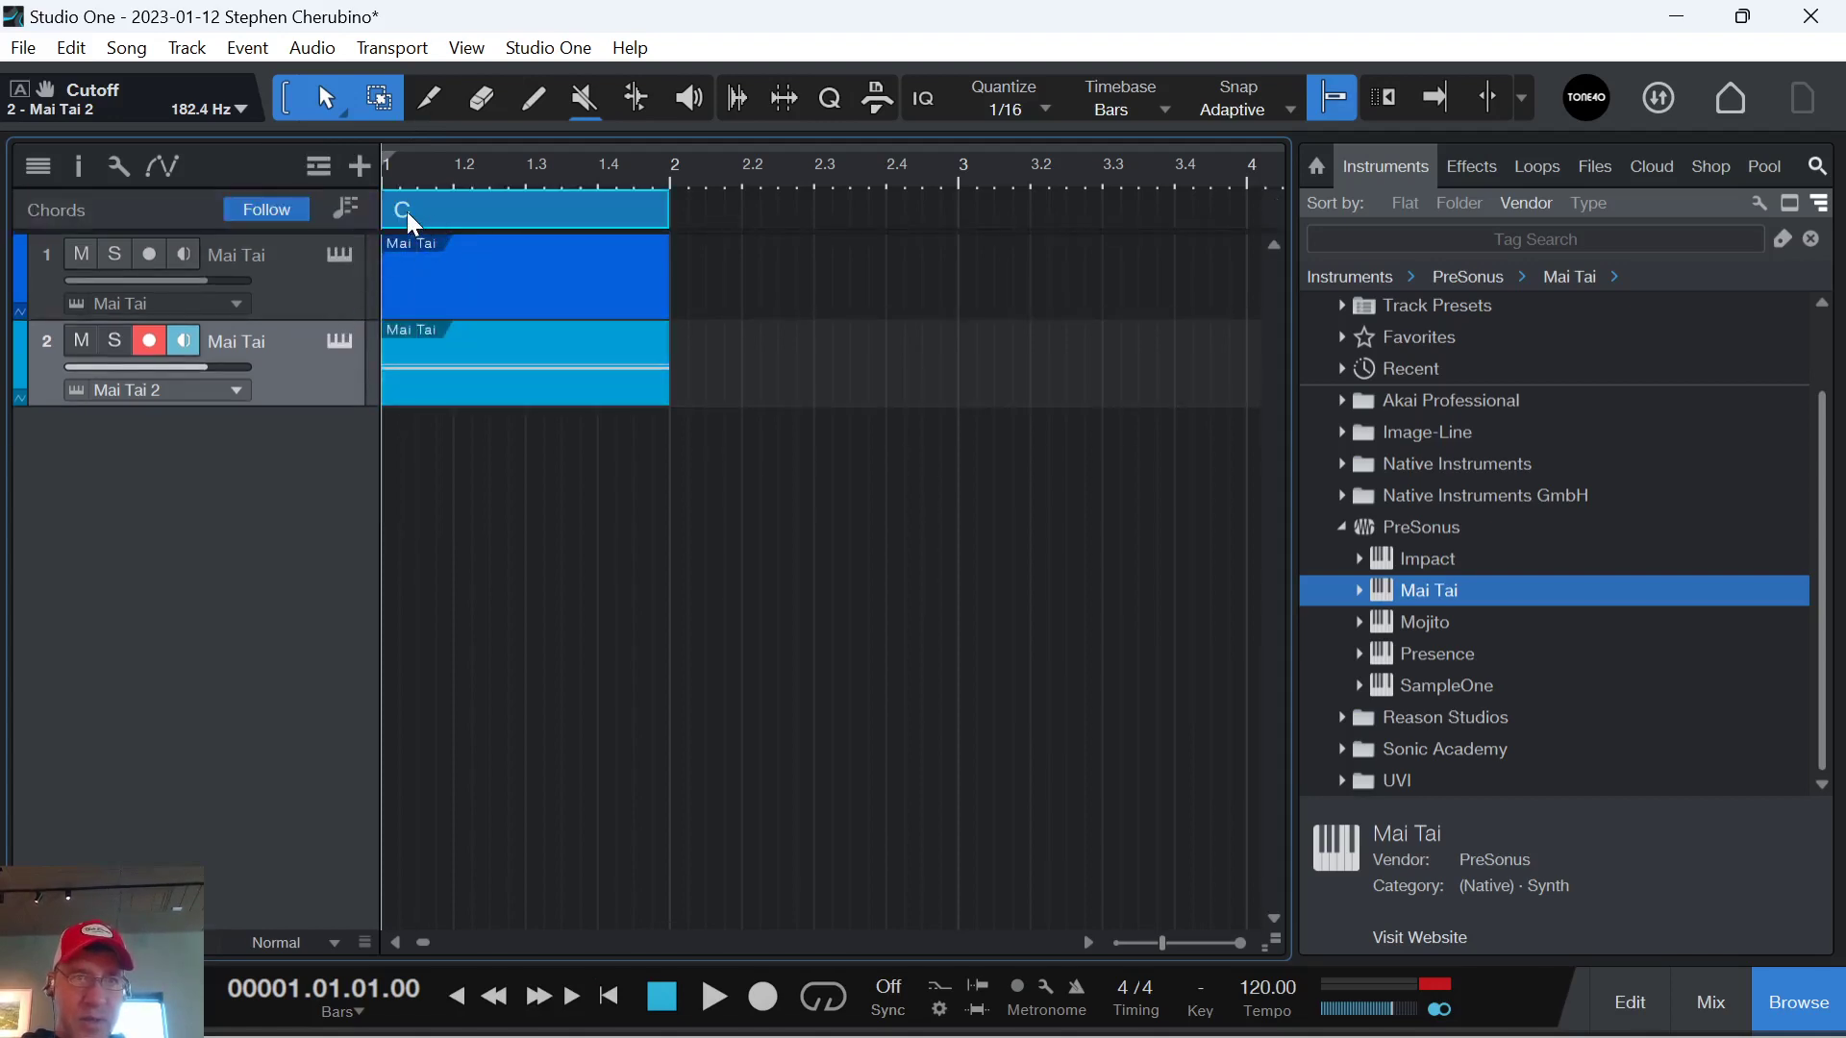
right_click(414, 224)
click(462, 233)
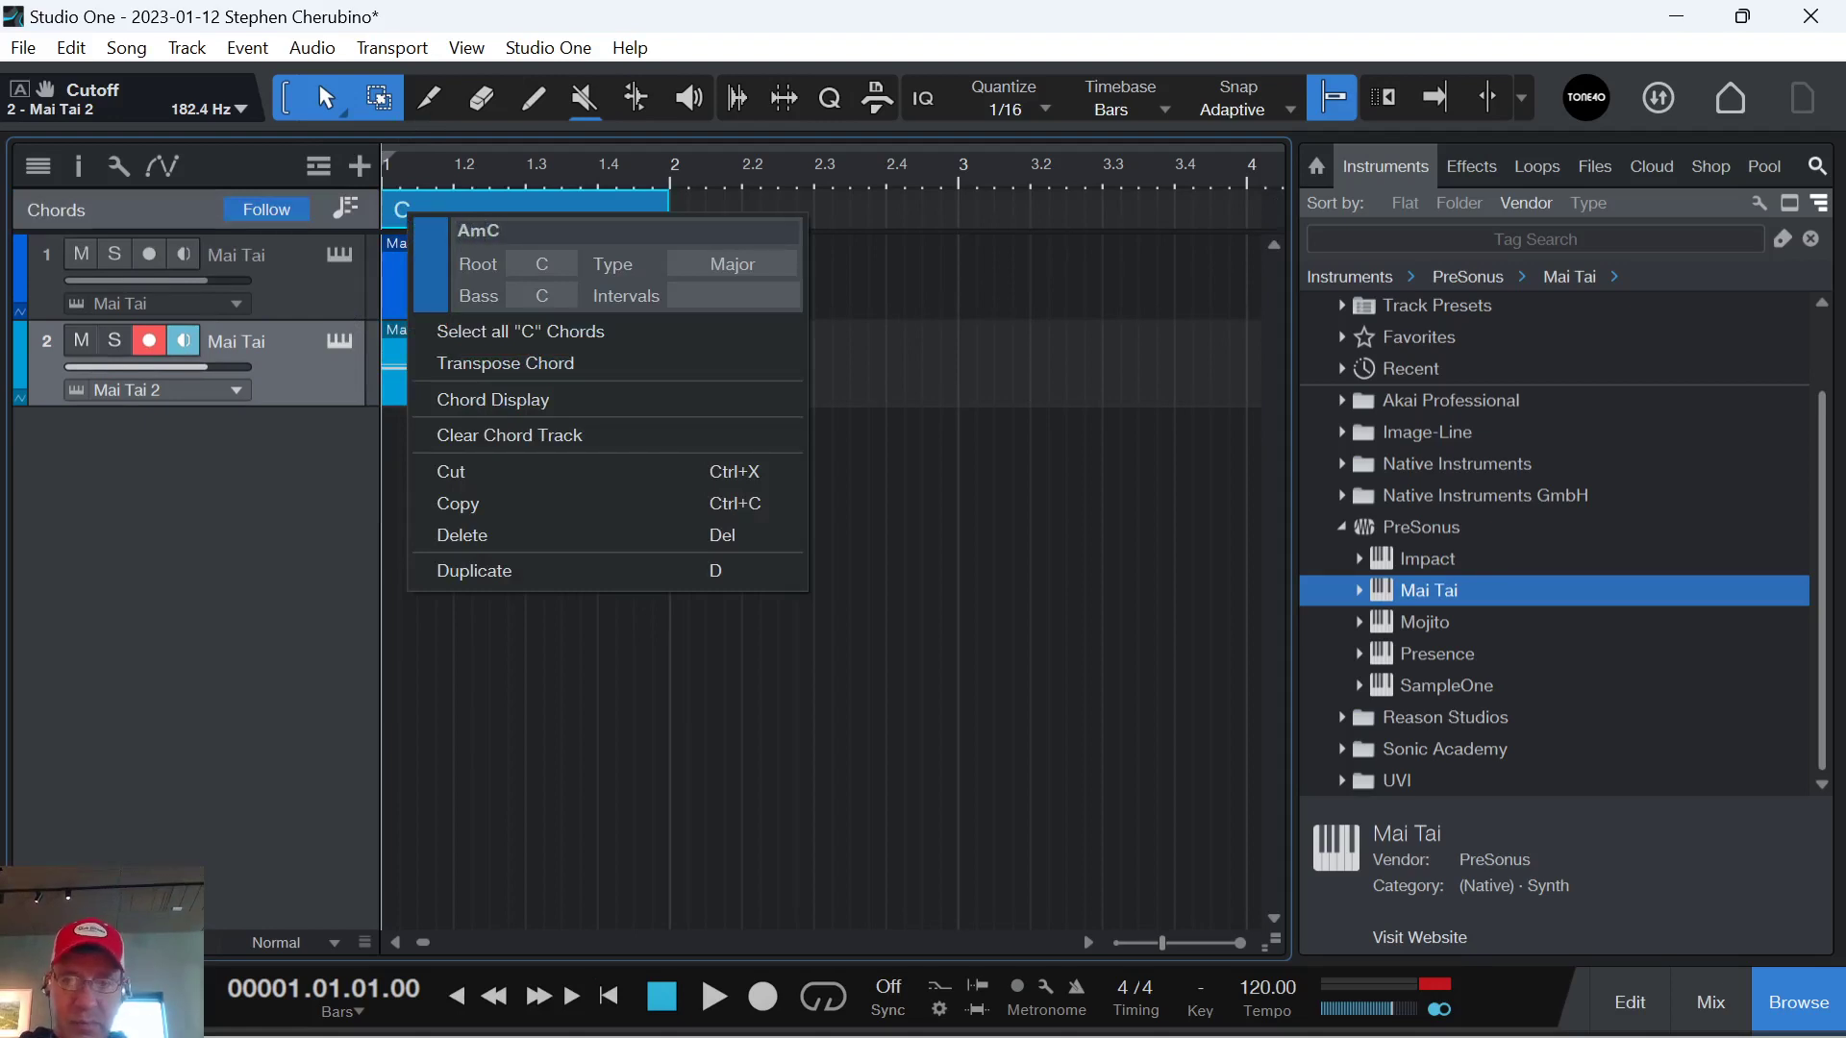
text(Am)
key(Delete)
key(Return)
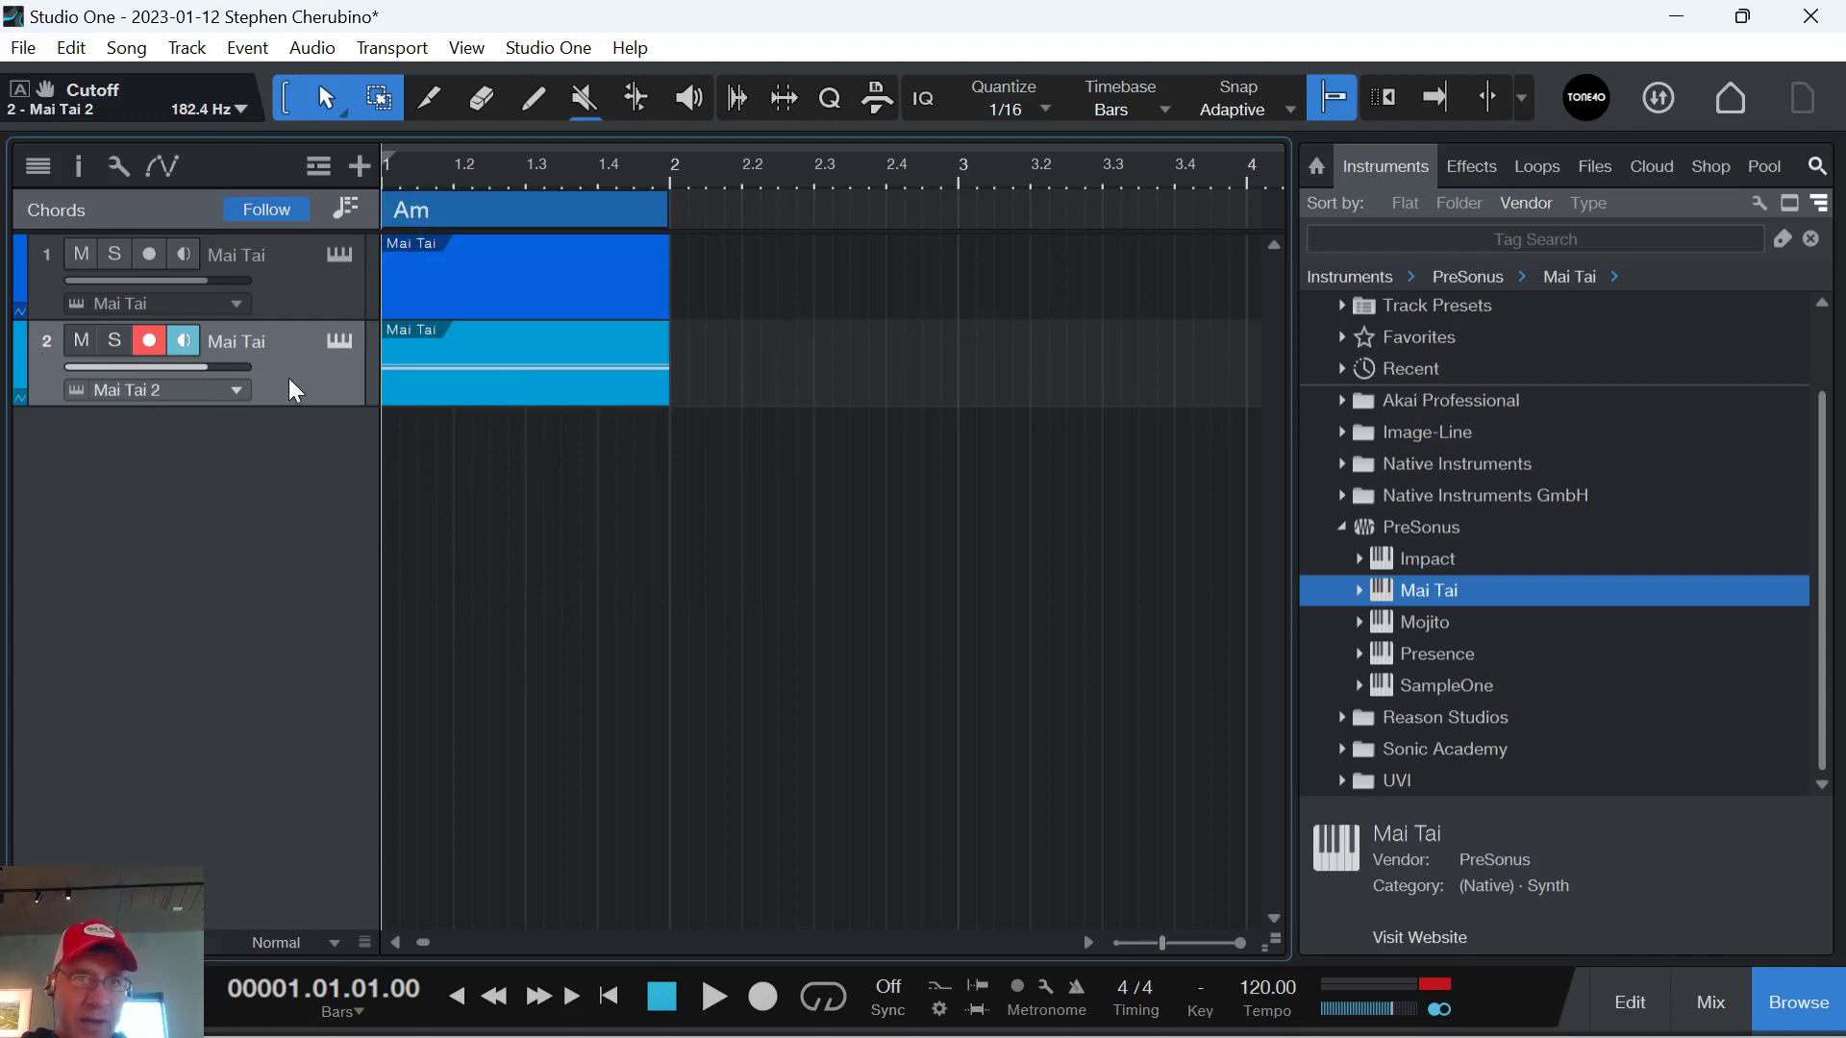
Set the second Mai Tai track to follow chords in Narrow mode and play the song from the start.
click(78, 181)
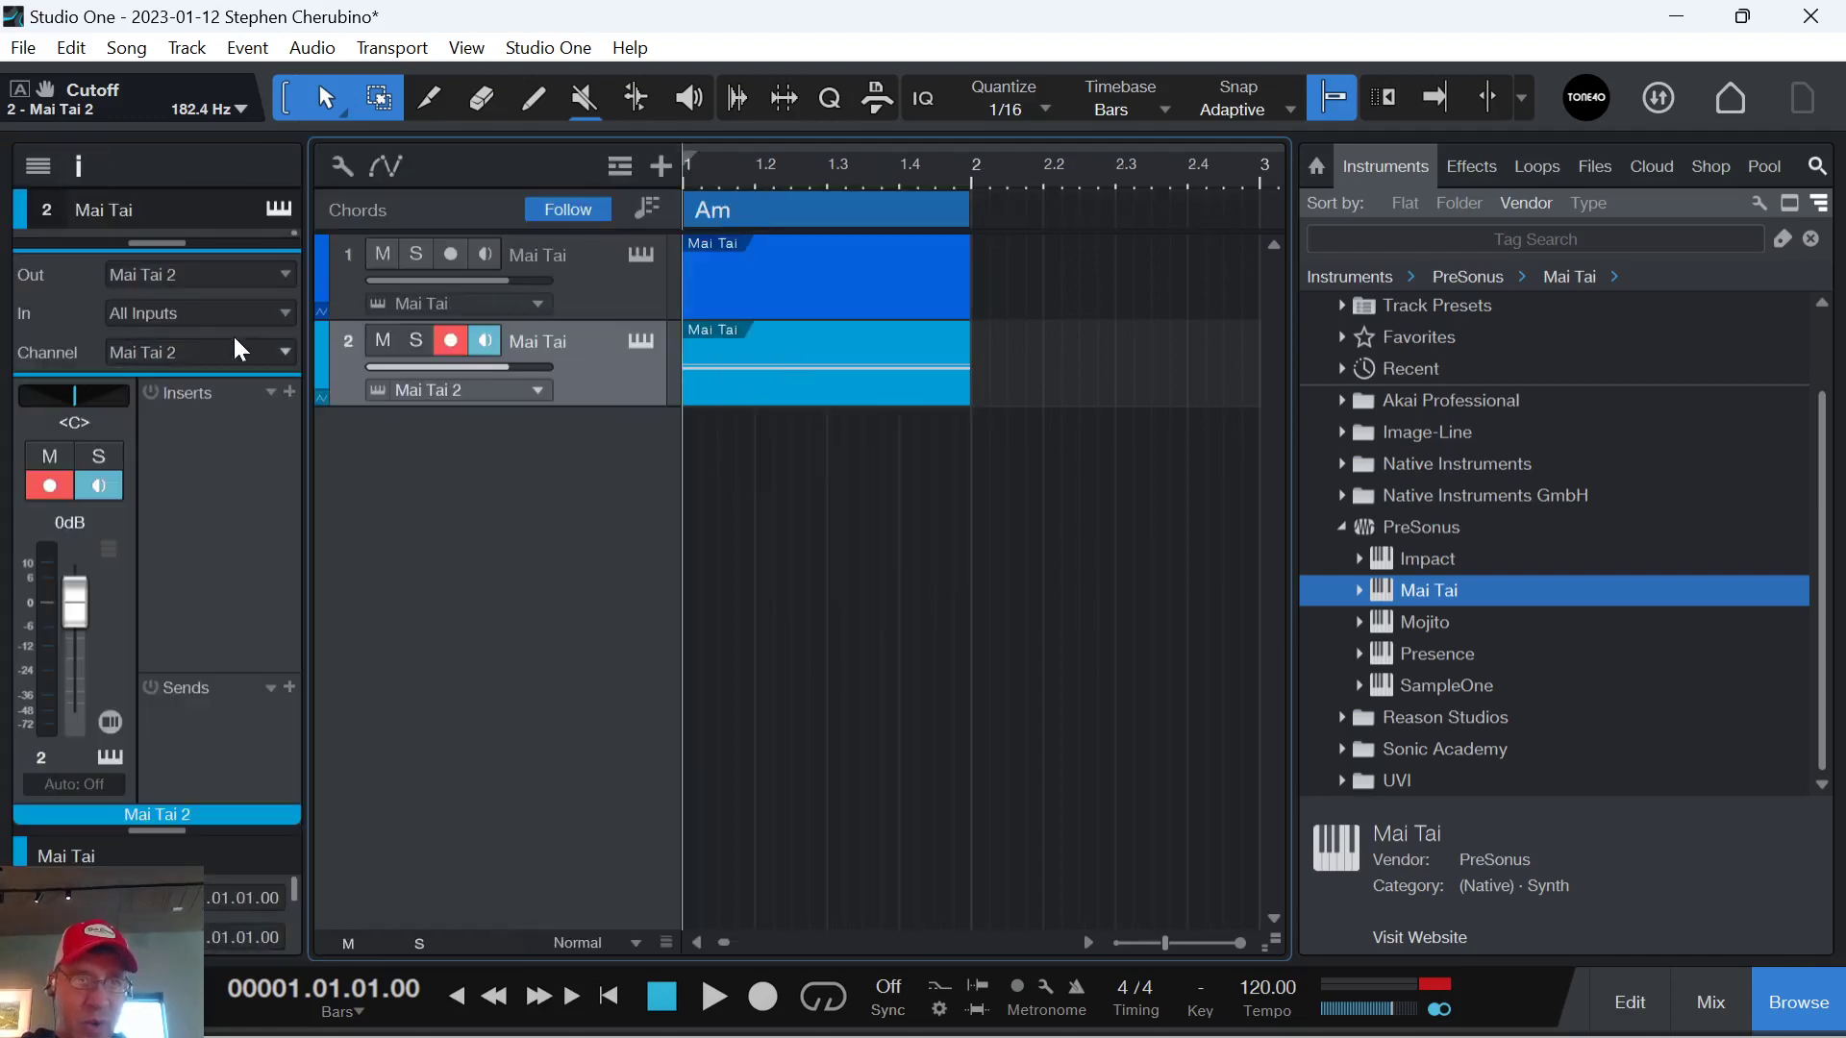
drag(164, 236, 157, 439)
click(237, 403)
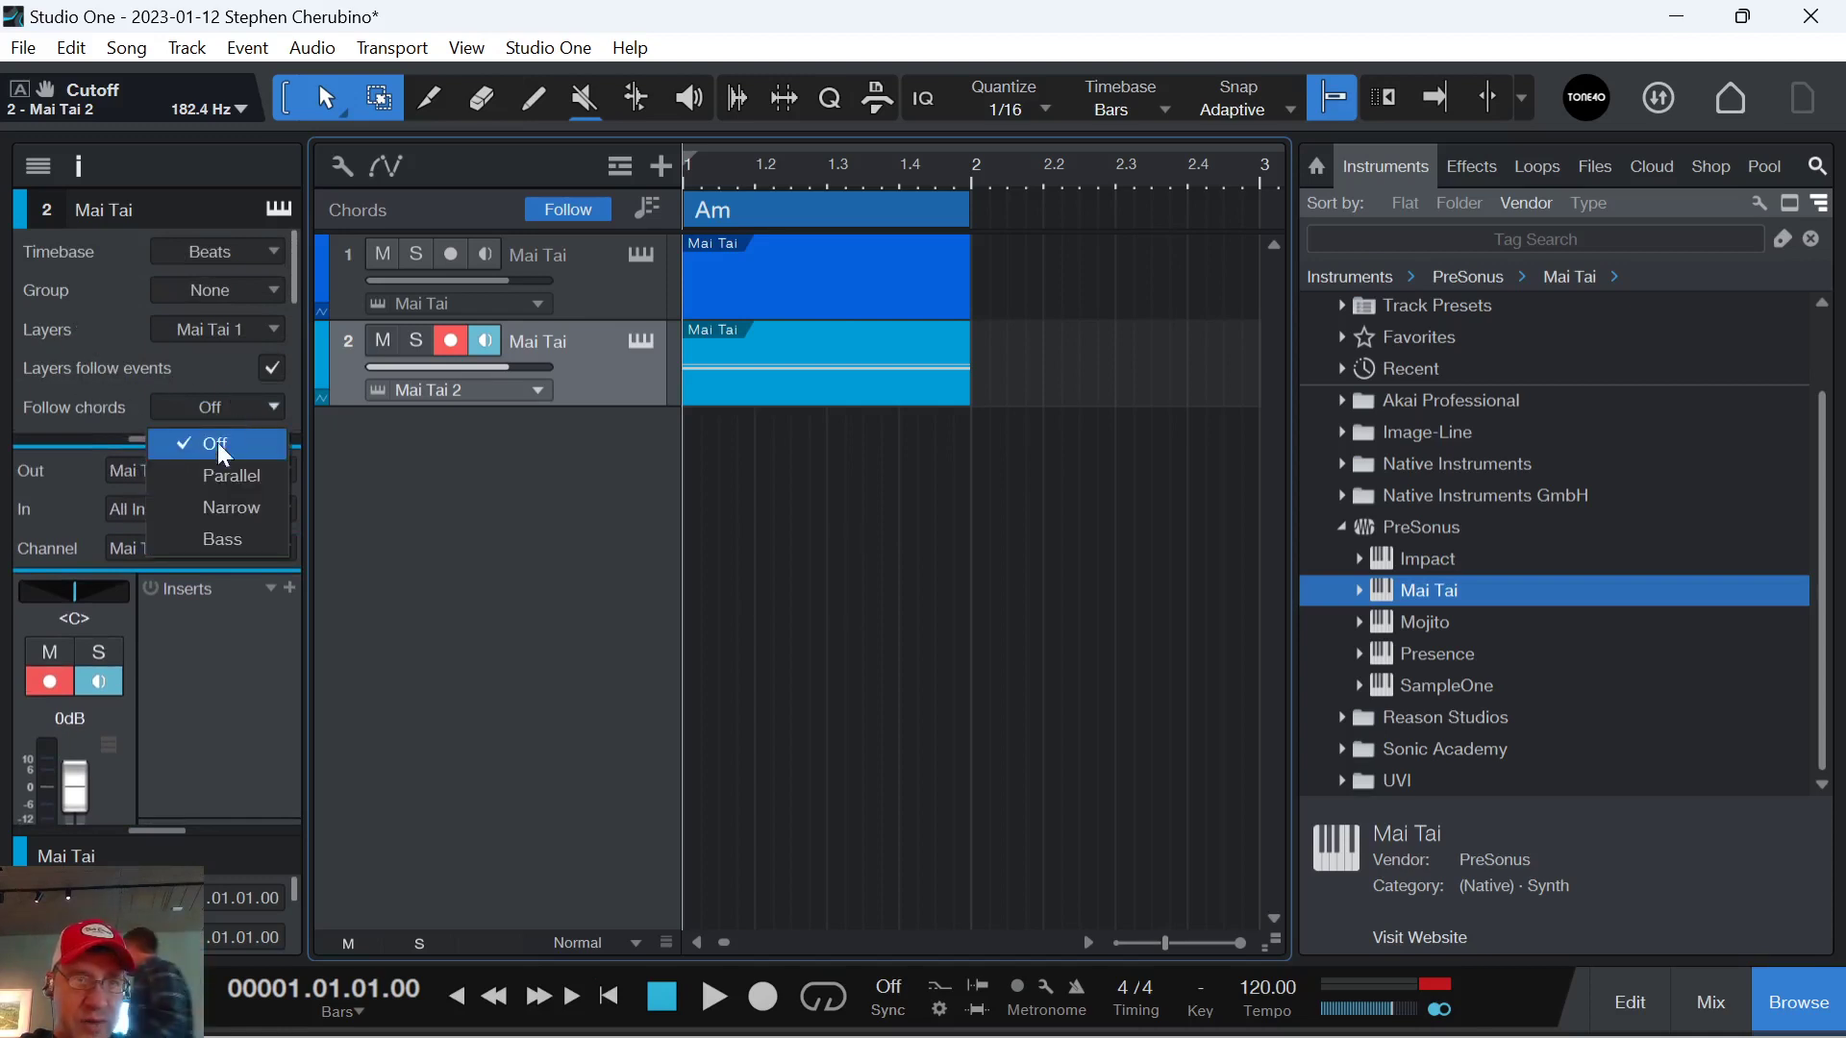
click(210, 502)
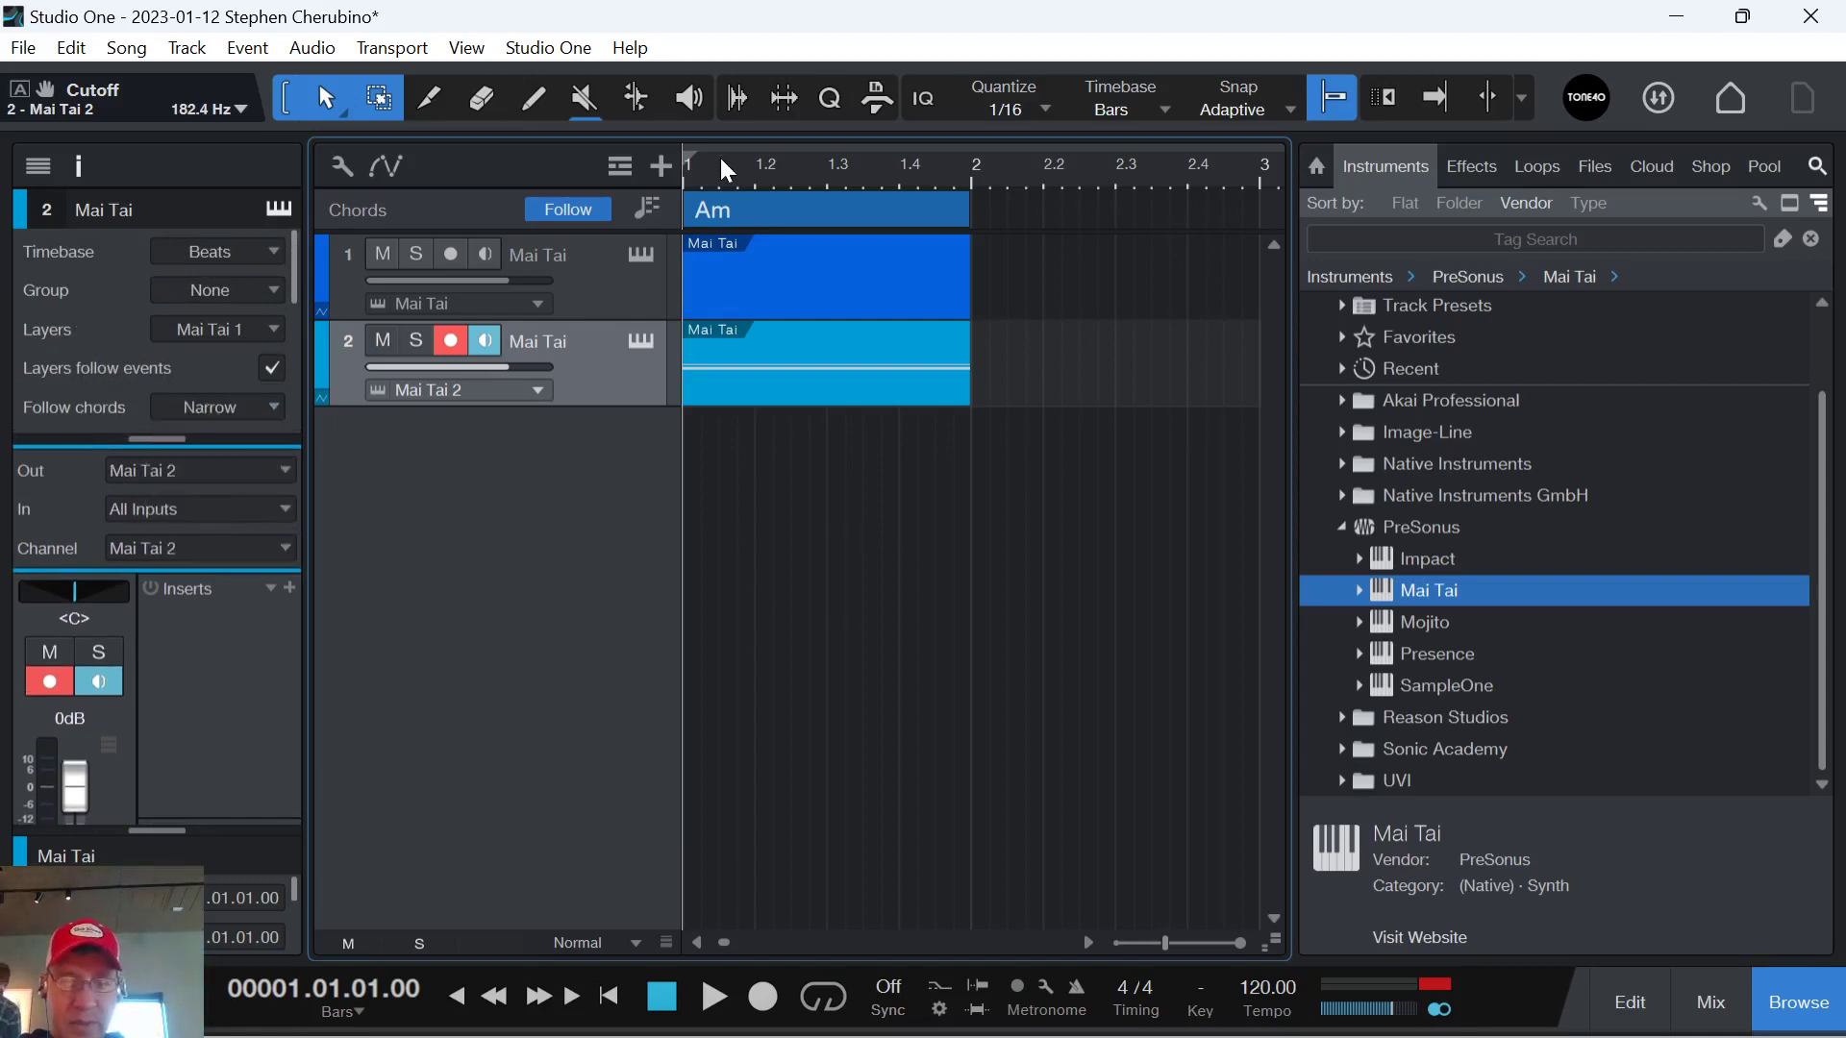
key(space)
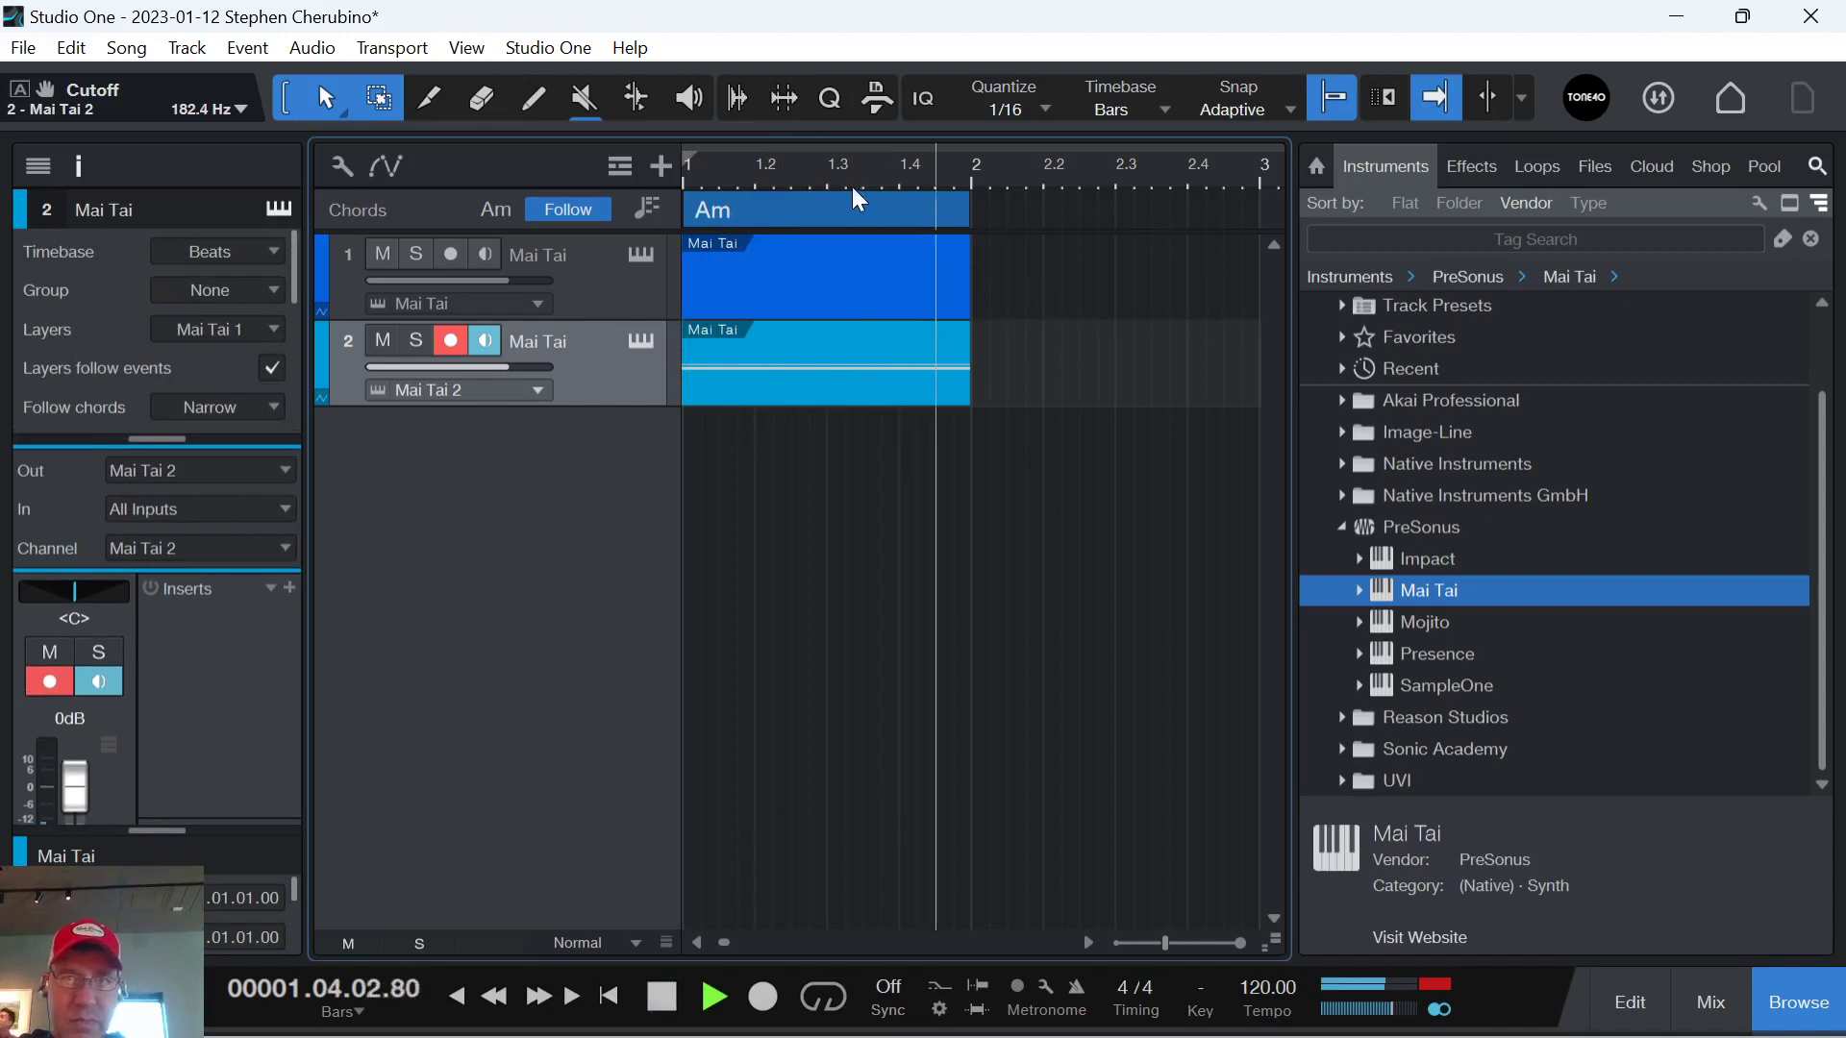
Stop playback, set the song tempo to 83, and play the song again from the start.
drag(836, 176, 734, 164)
key(space)
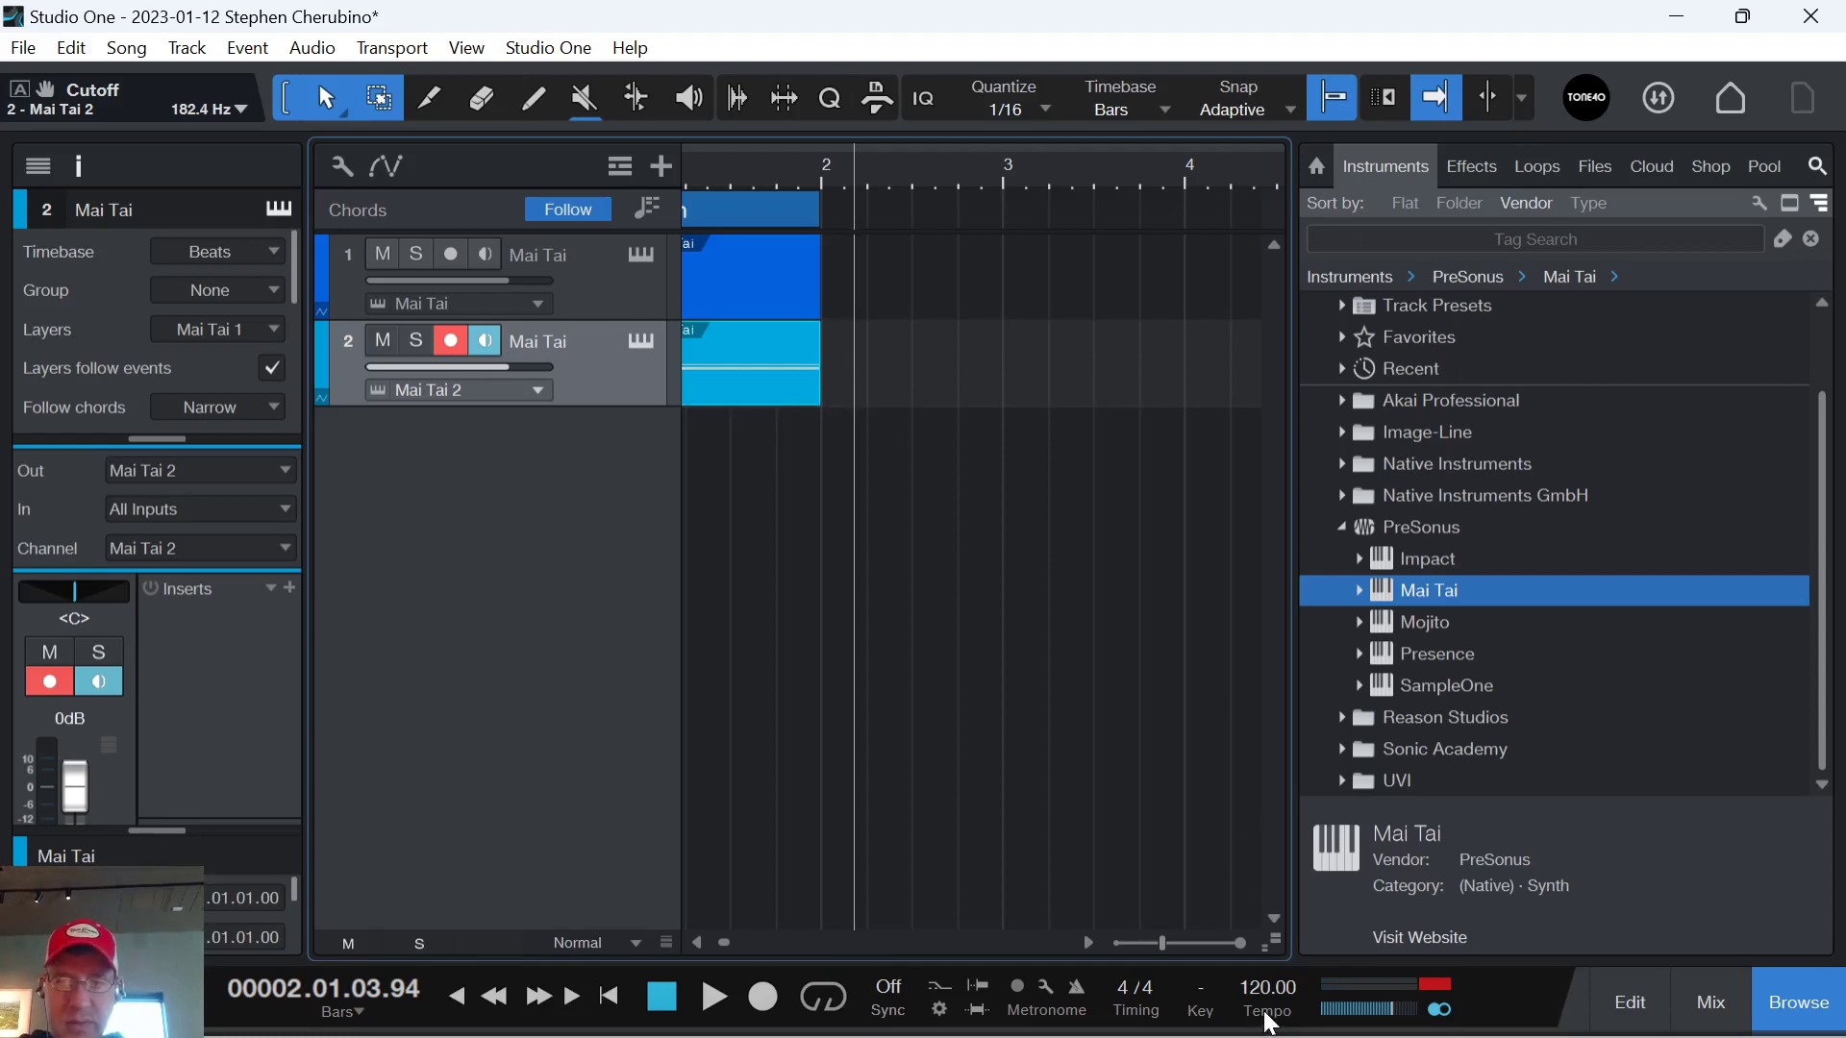
double_click(1265, 1000)
text(83)
key(Return)
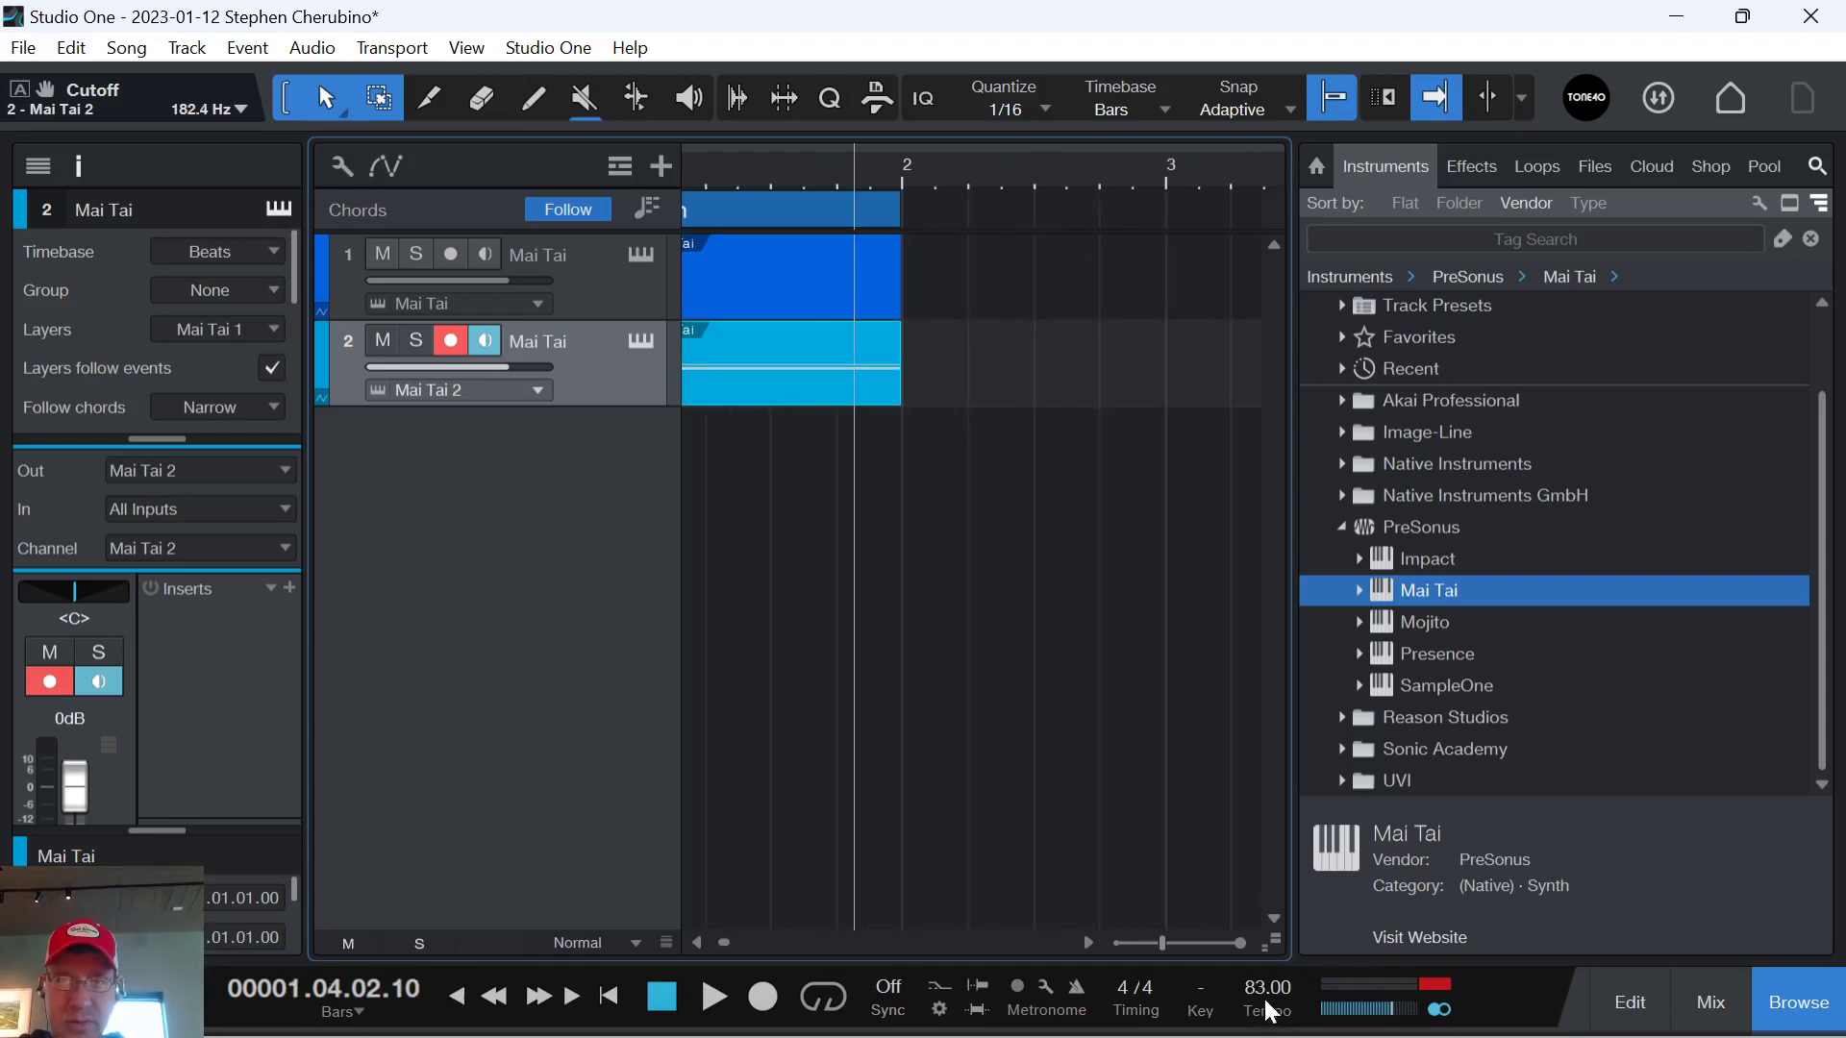
key(Home)
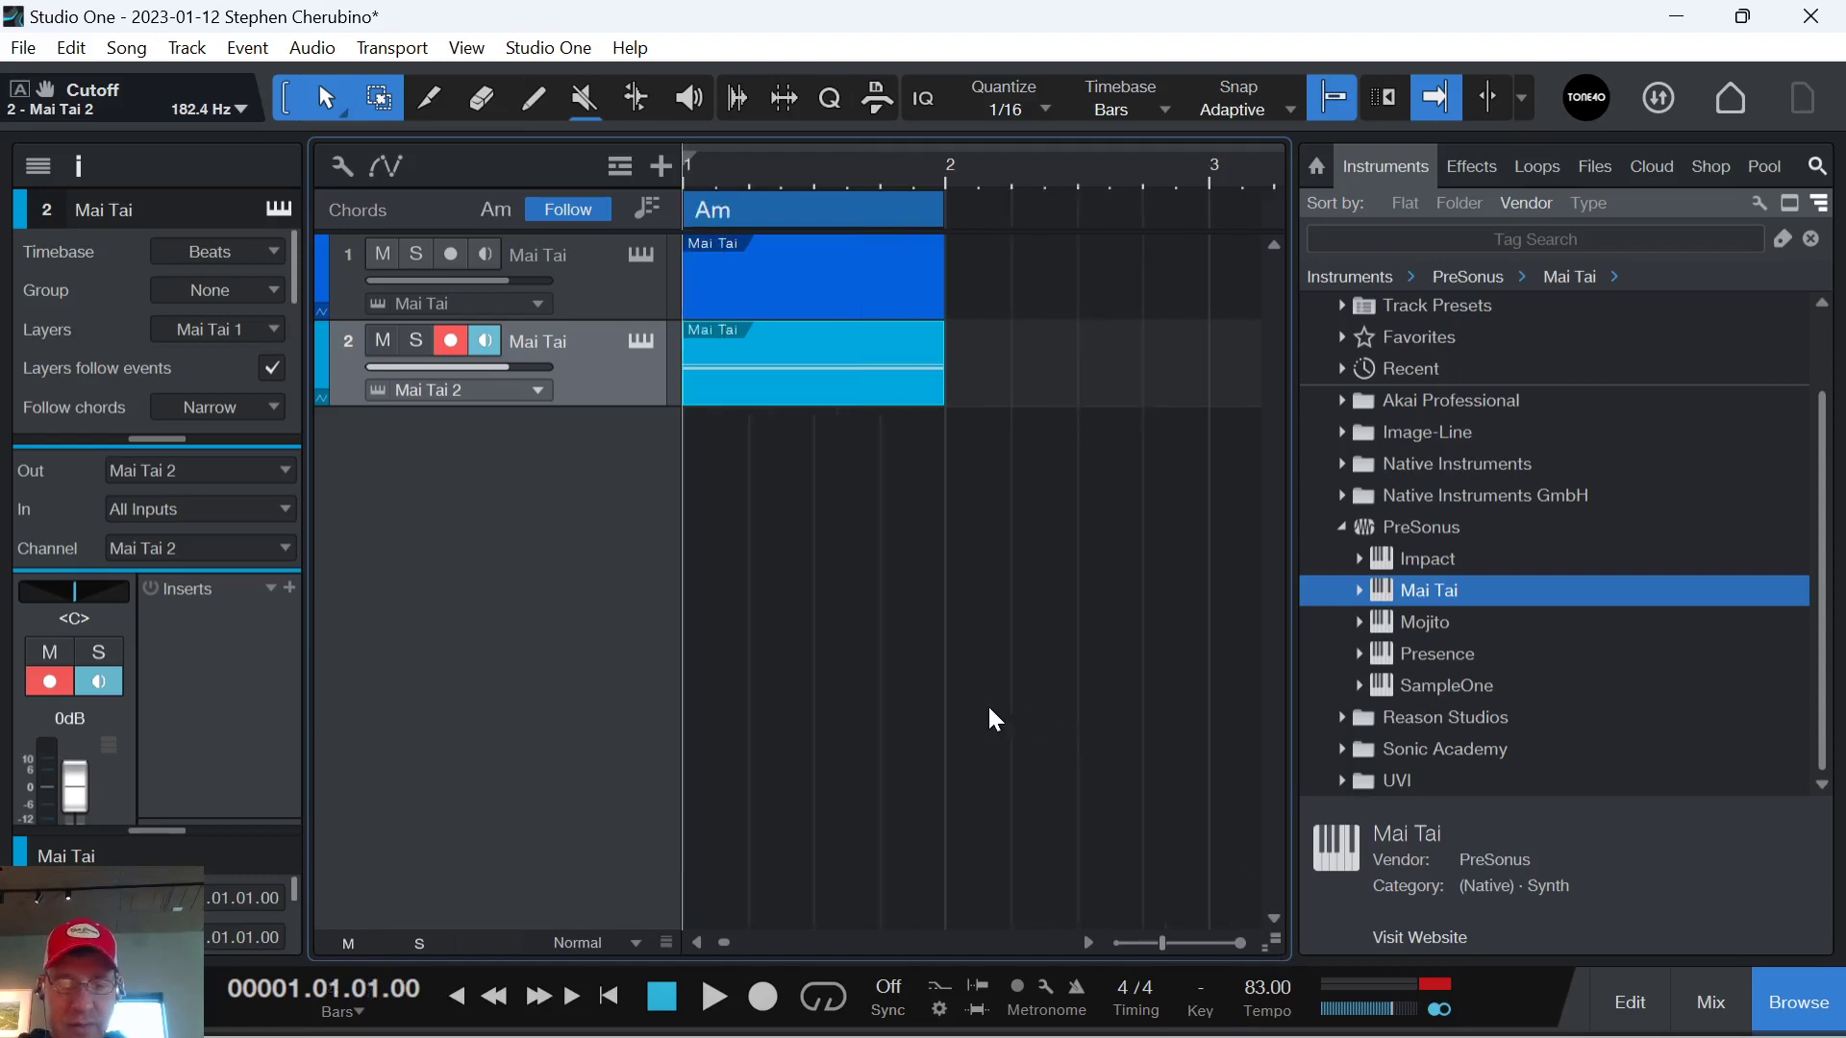
key(space)
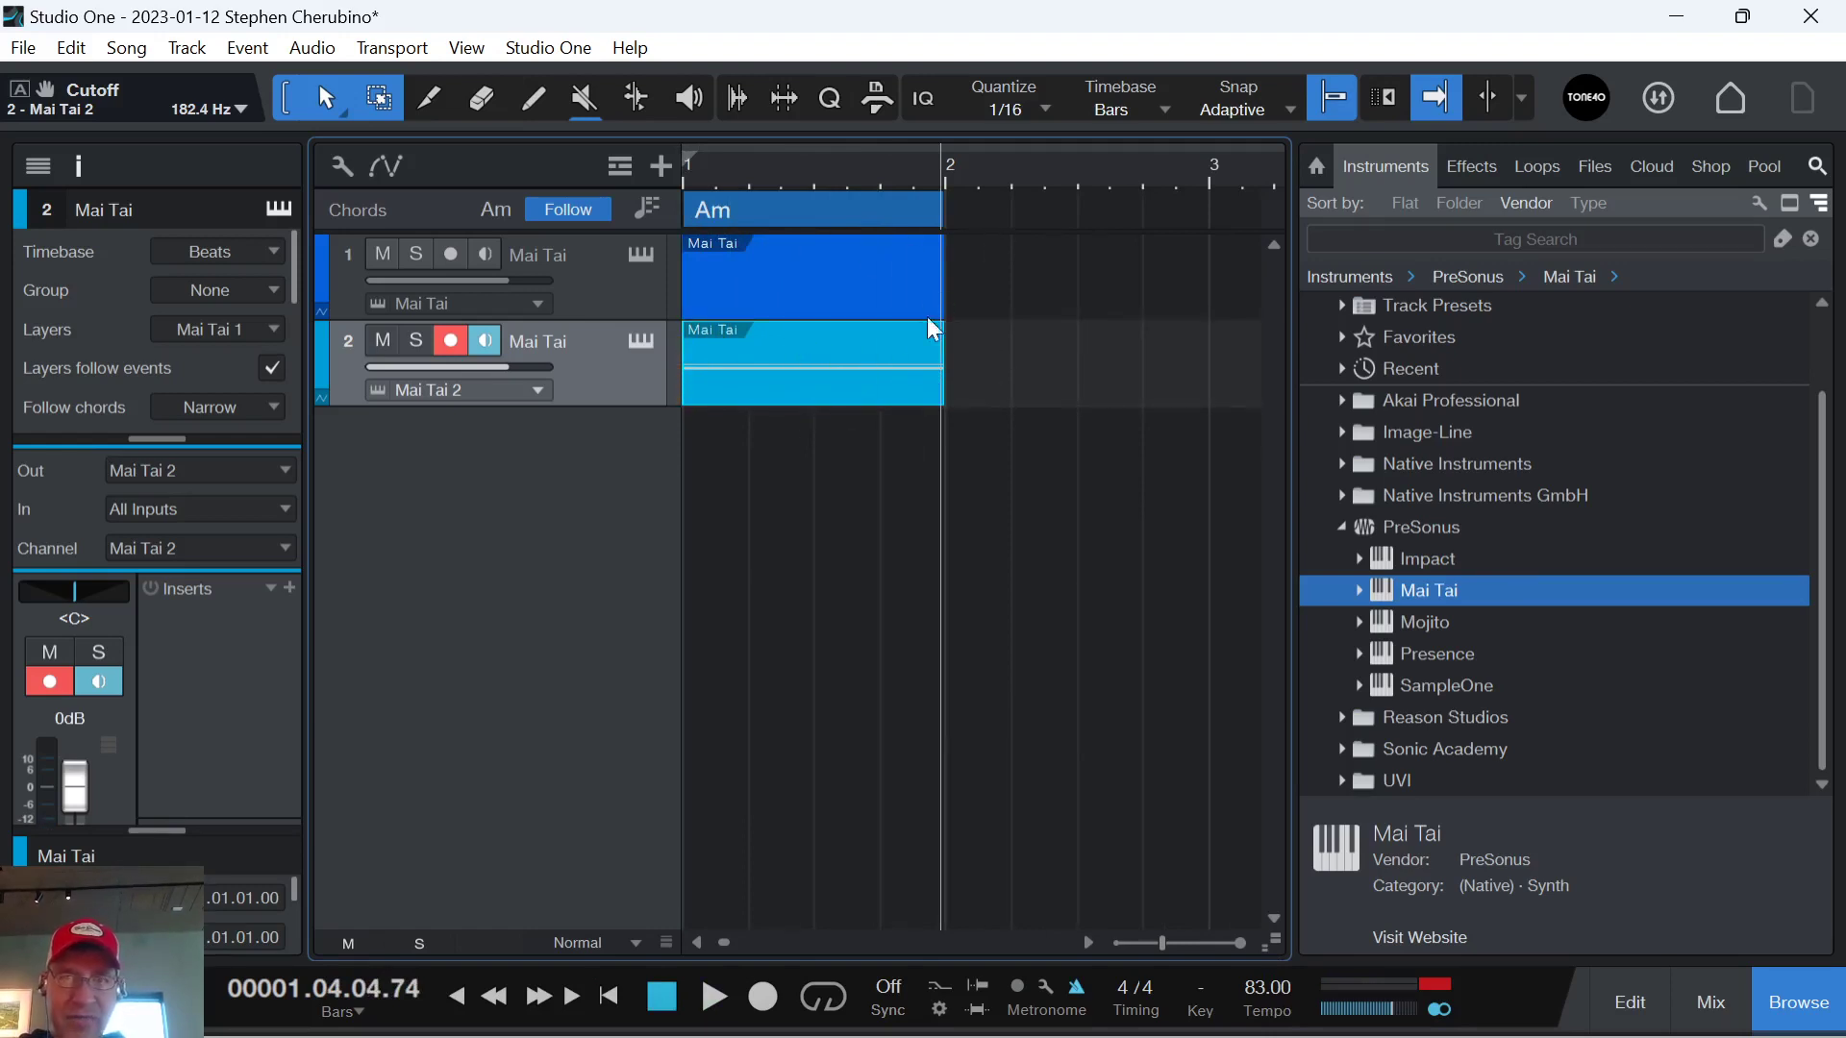
Duplicate the second Mai Tai track's event into bar 2 and add an Em chord over that bar.
key(d)
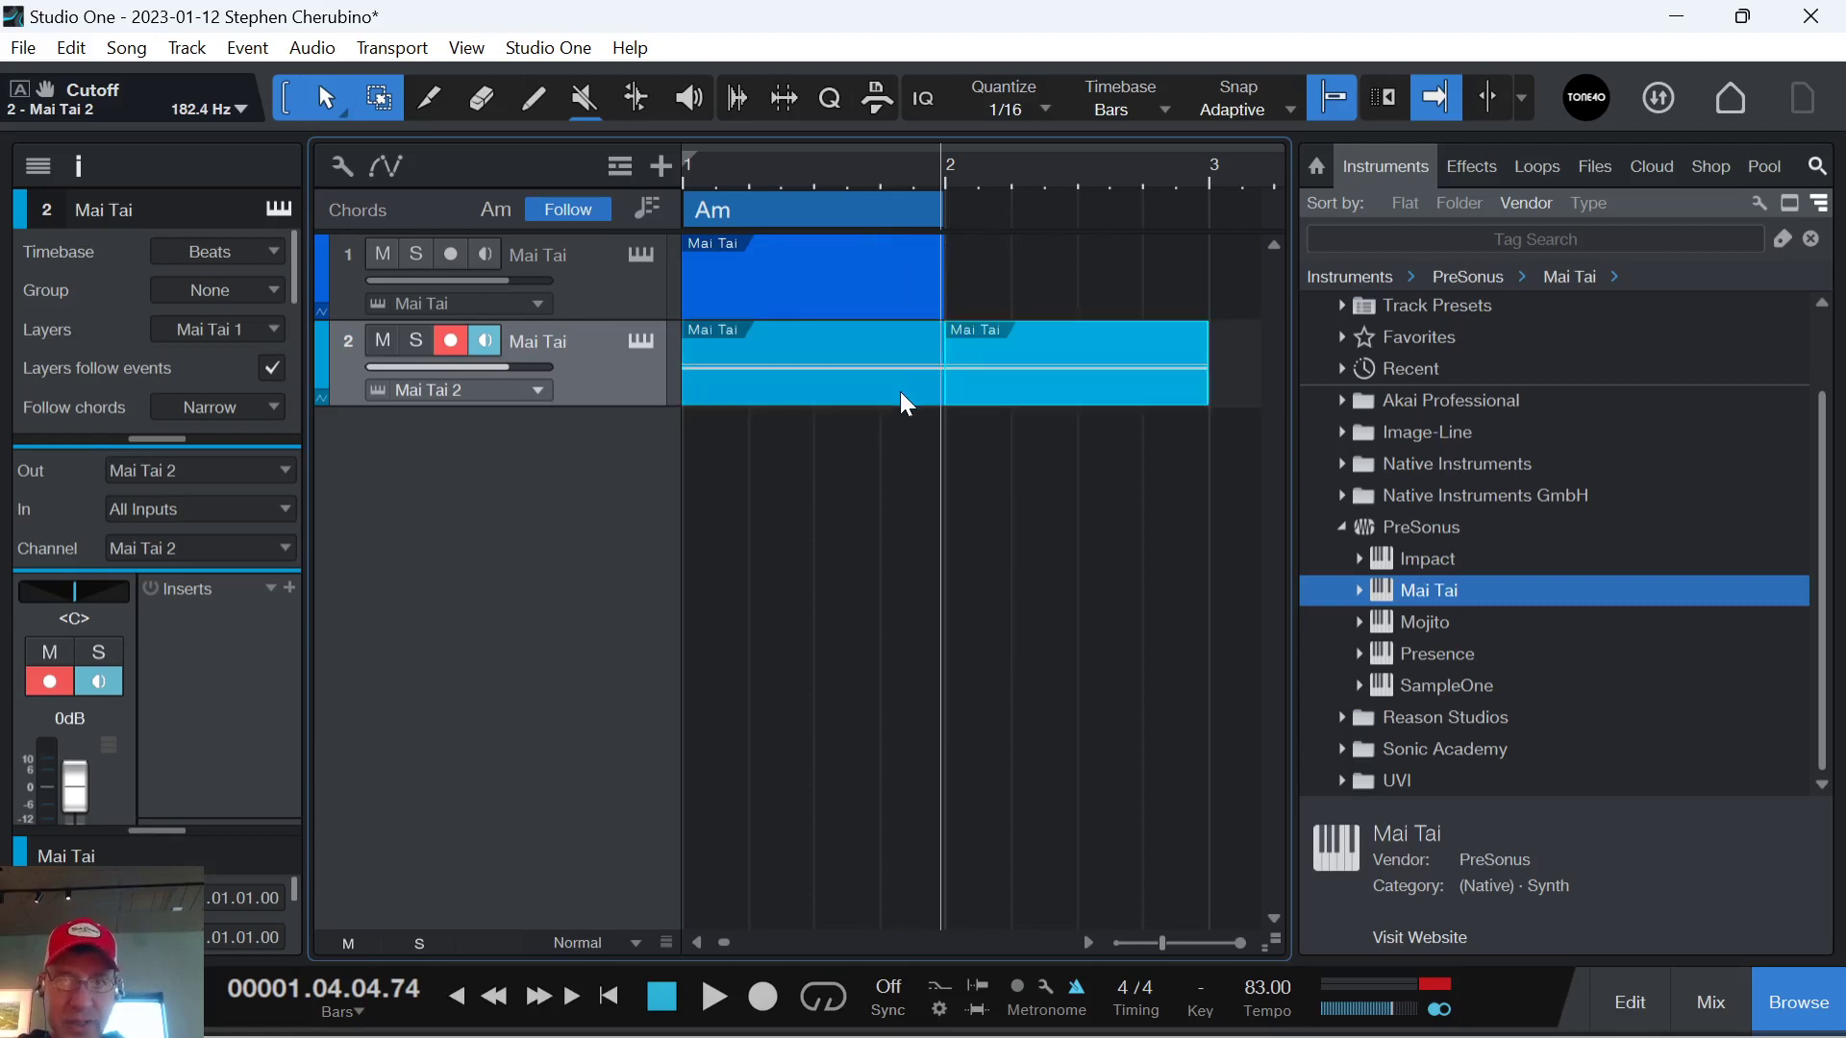
double_click(966, 208)
click(967, 210)
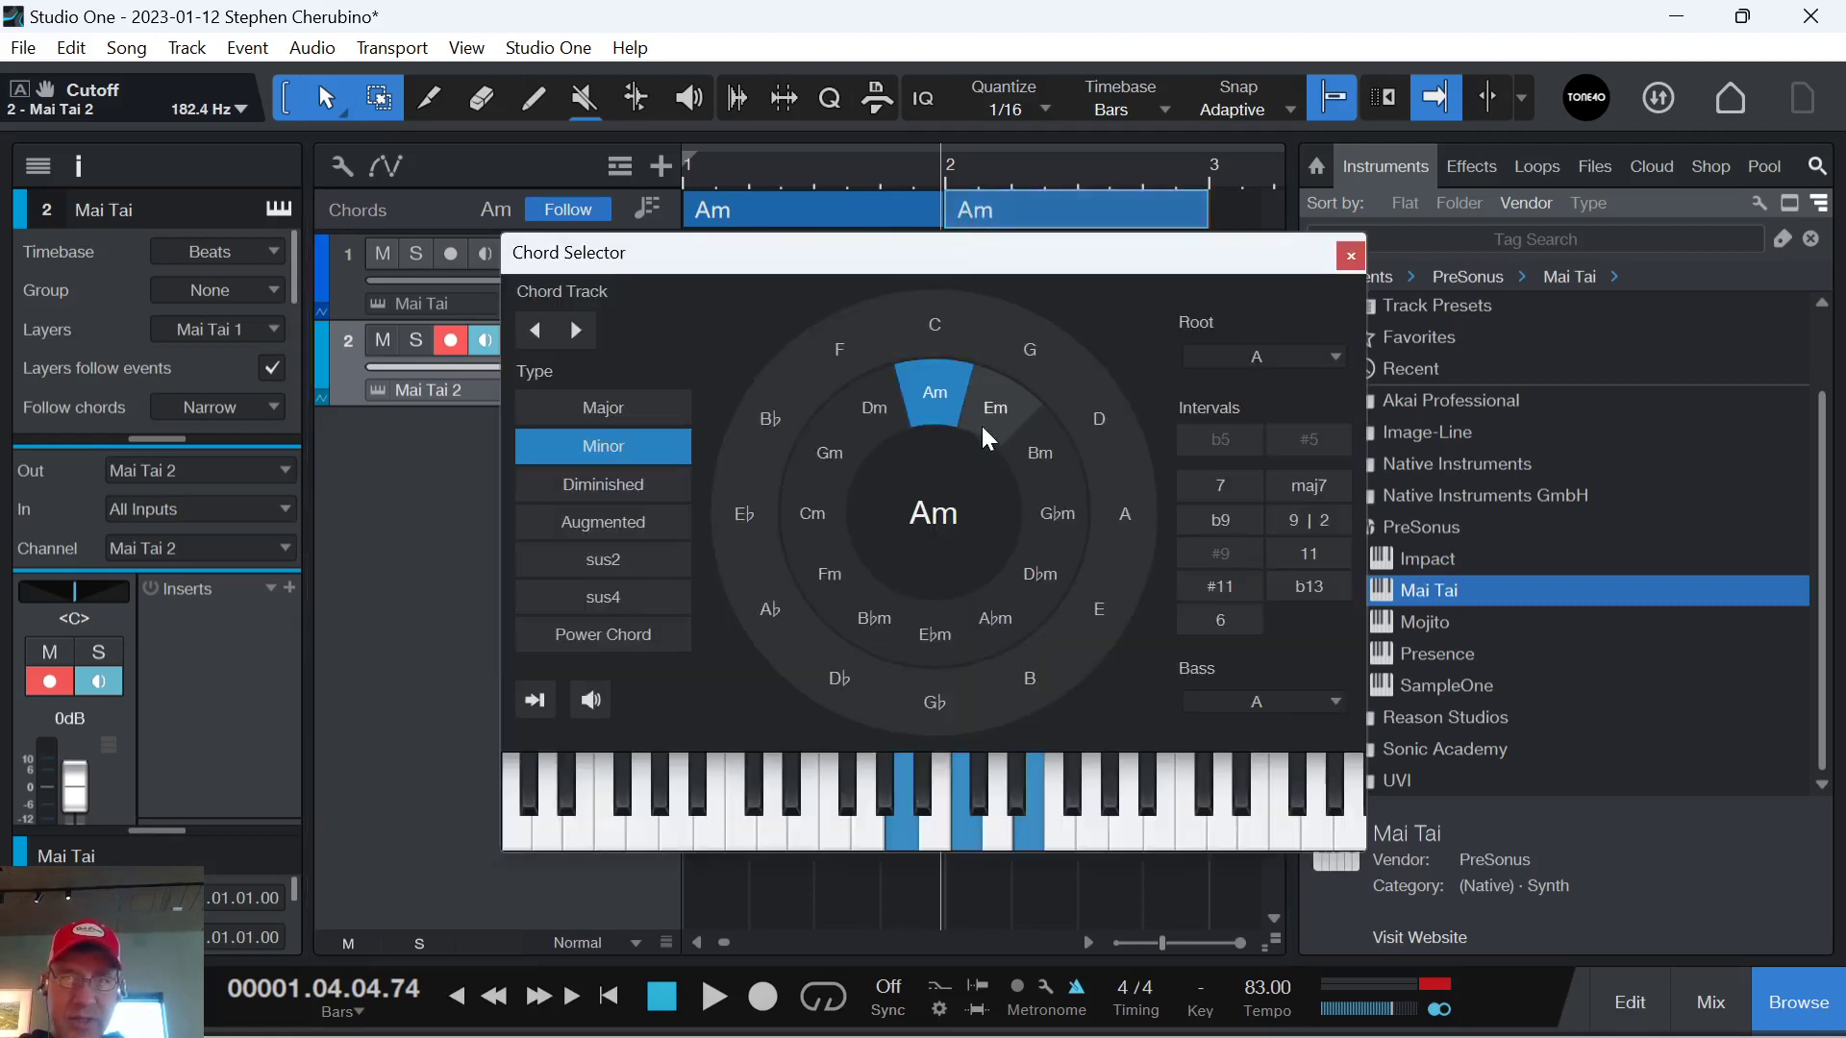
click(1003, 410)
click(1350, 258)
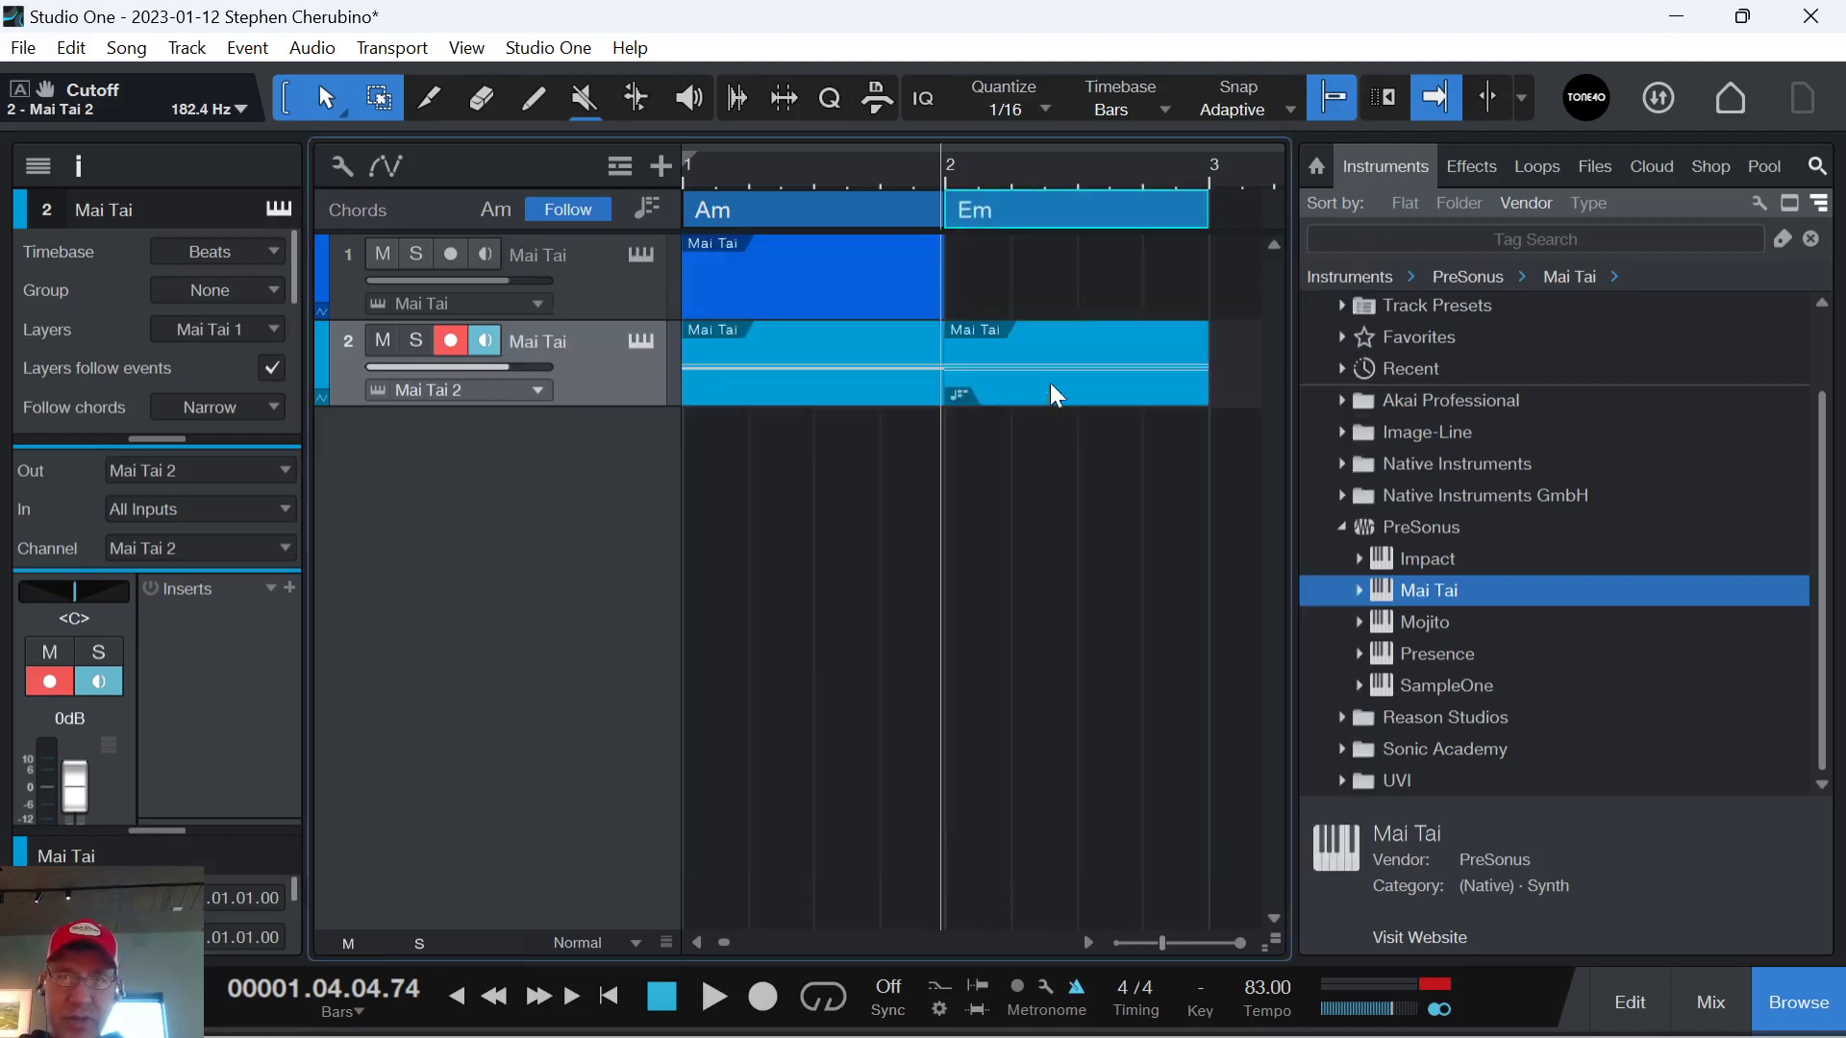
Play the change from Am to Em with autoscroll toggled, and stop playback.
key(space)
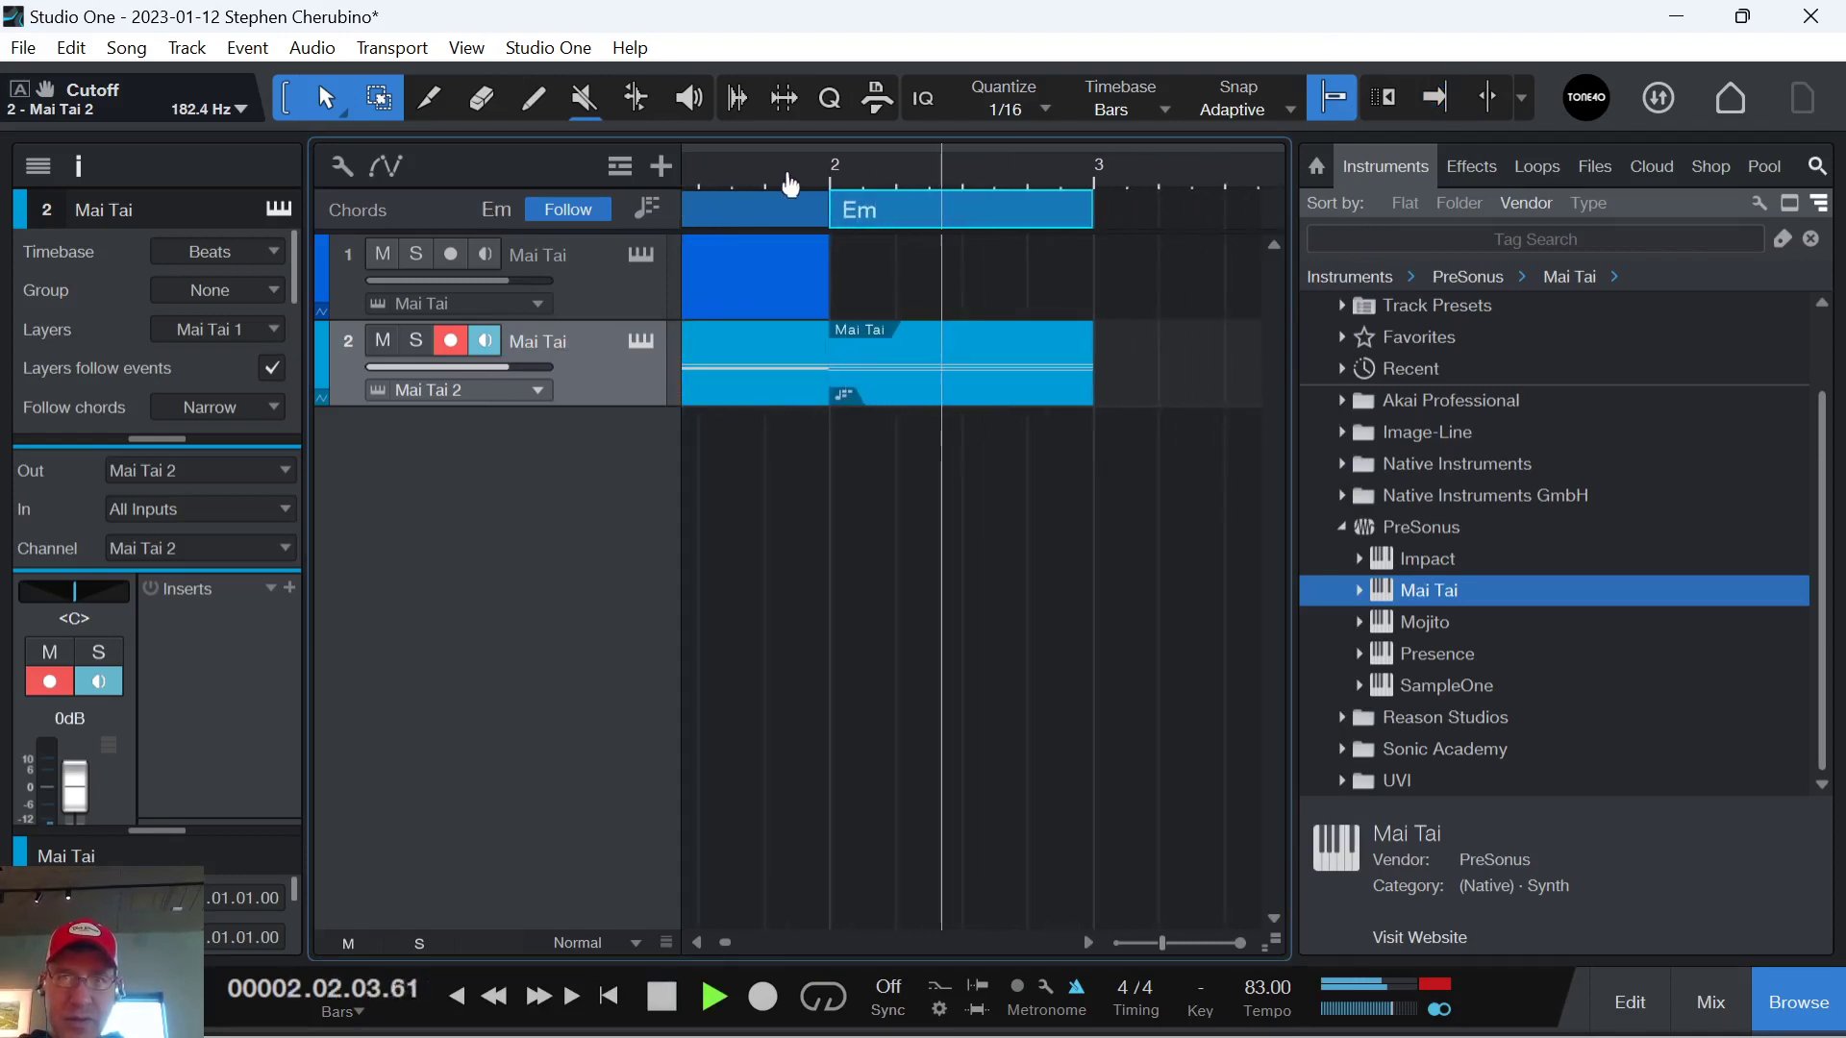
key(space)
key(f)
Duplicate the second track's event and the Em chord into bar 3, and change the new chord to Dm.
click(1011, 392)
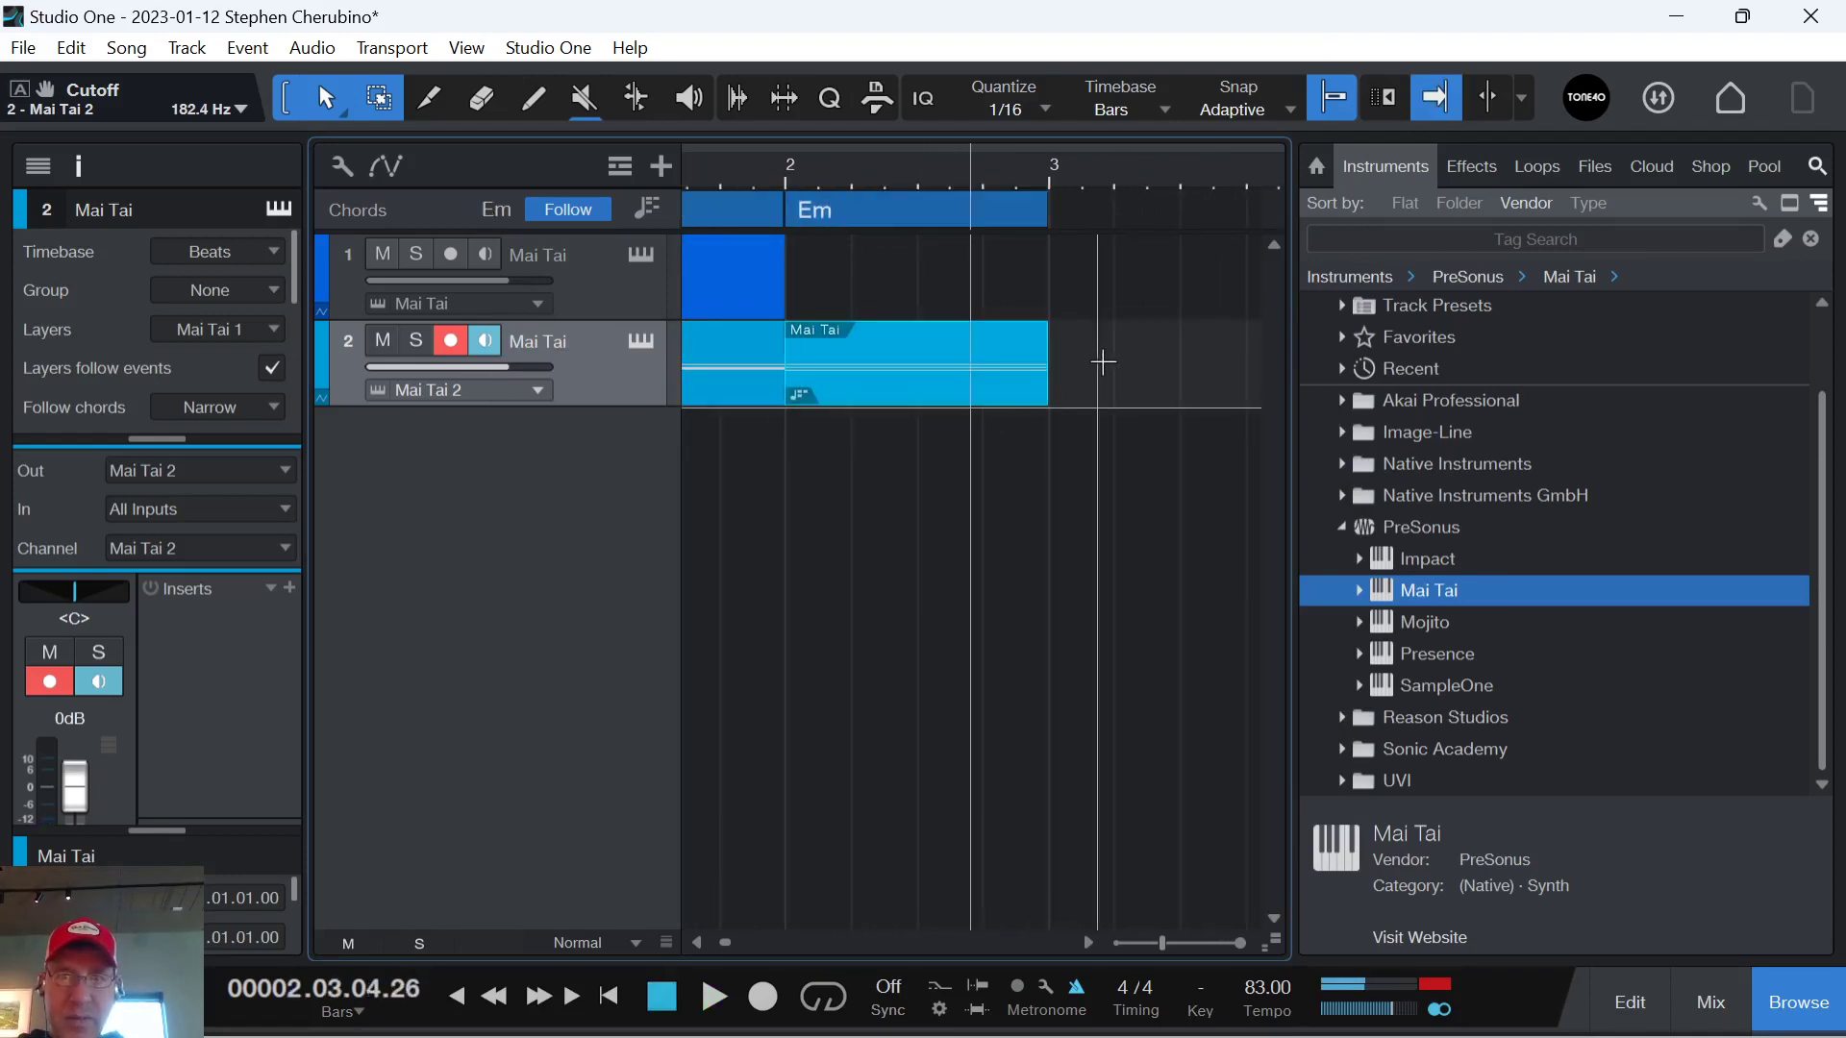
key(d)
click(1021, 211)
key(d)
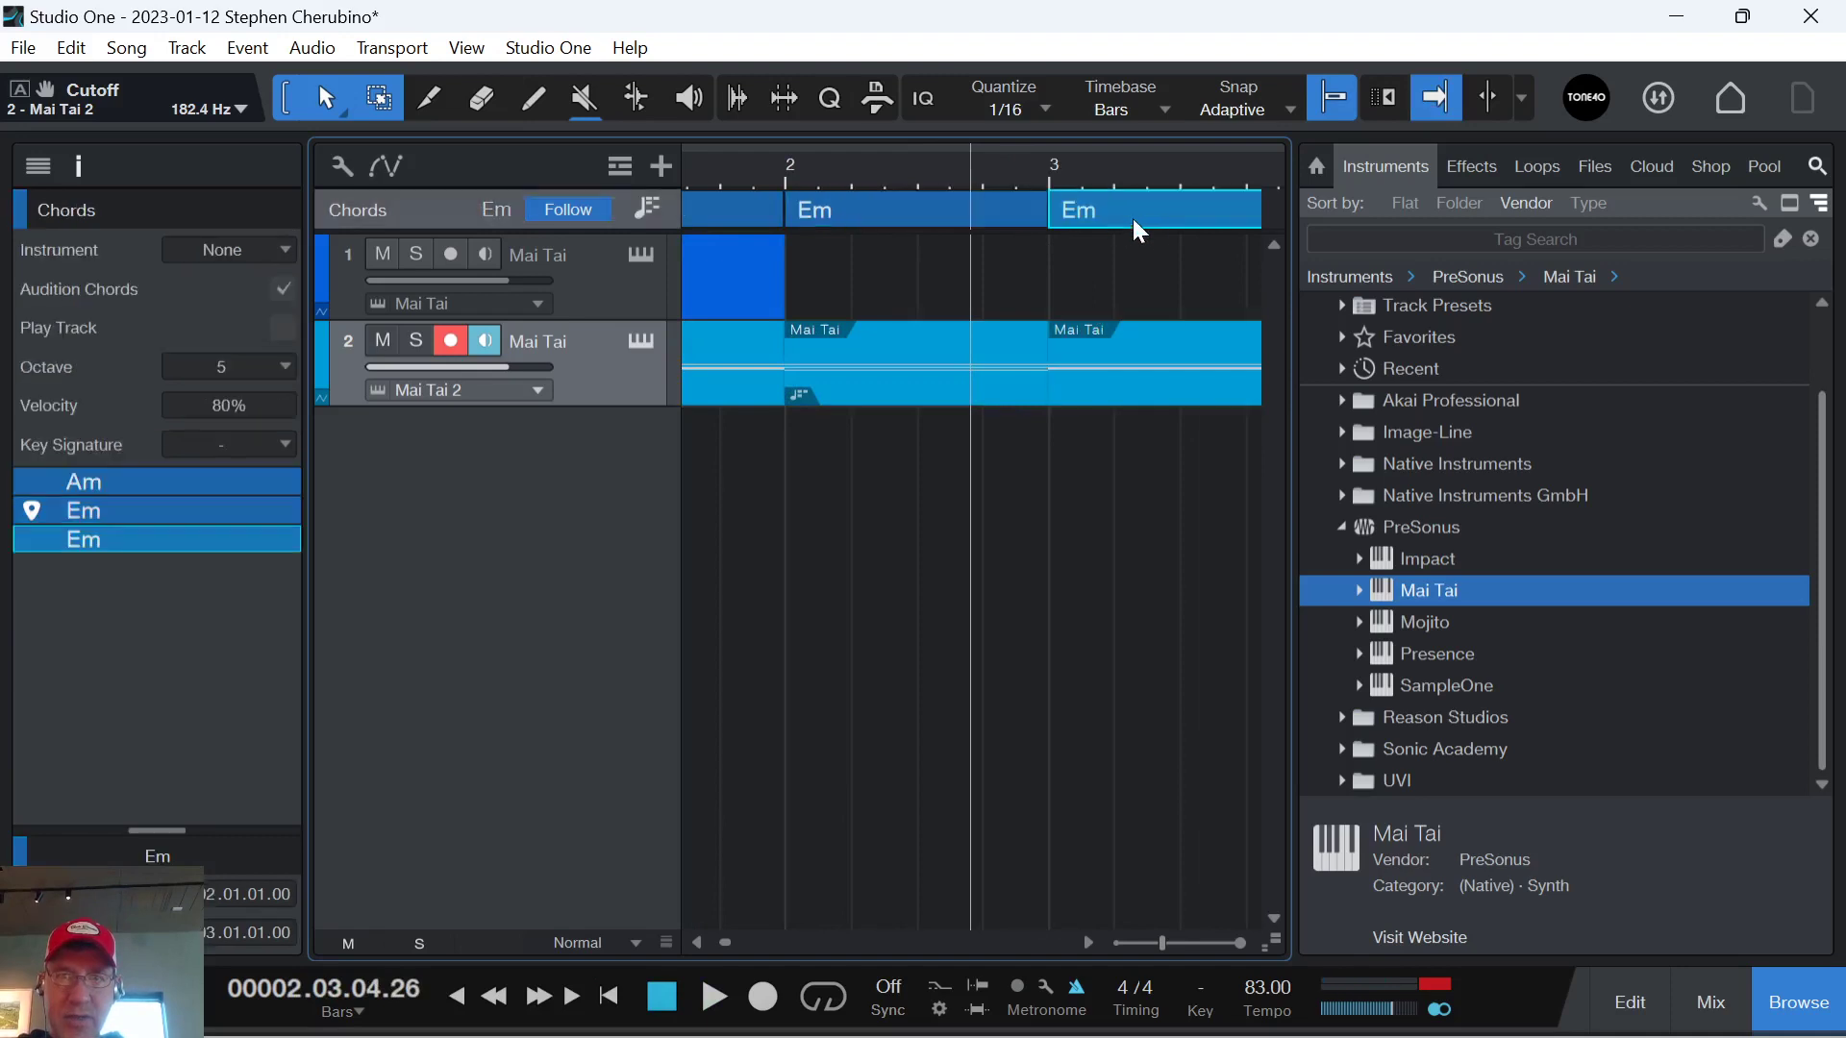
double_click(1084, 205)
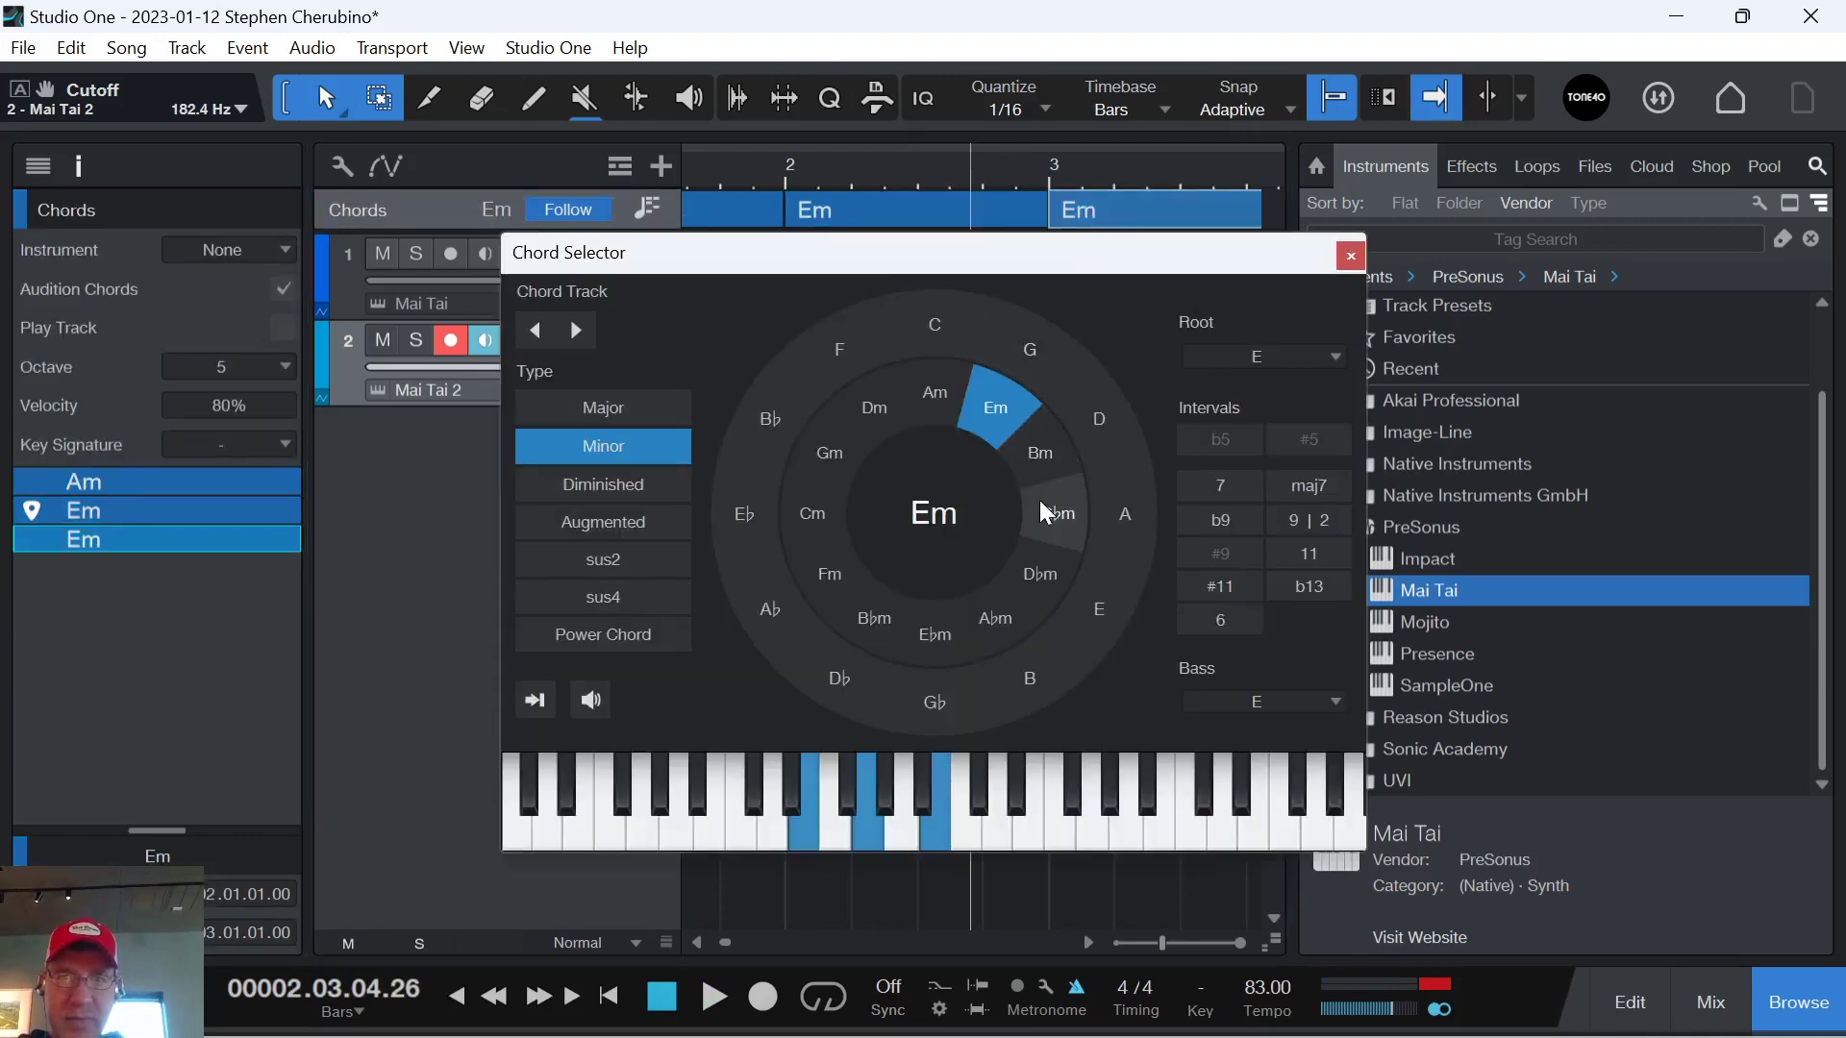
click(865, 423)
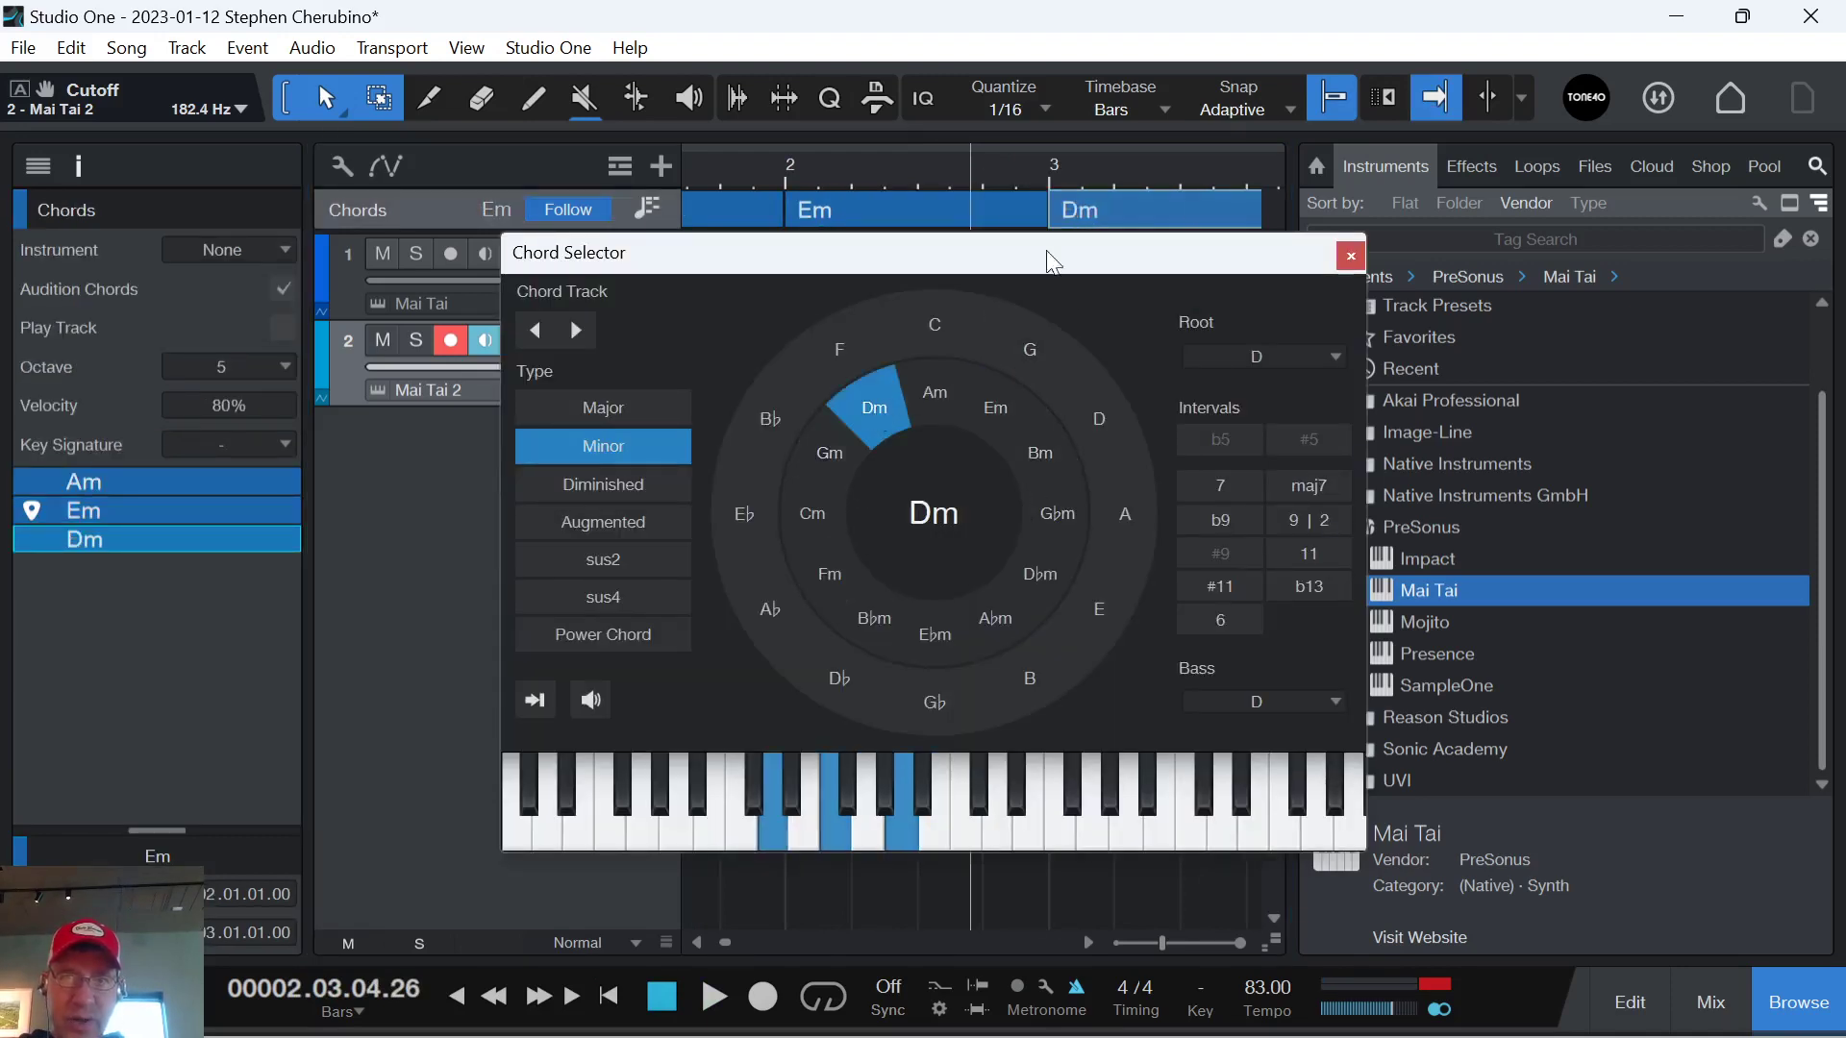
click(1351, 254)
Duplicate the second track's event into bar 4 and add an Am chord over that bar.
key(w)
key(w)
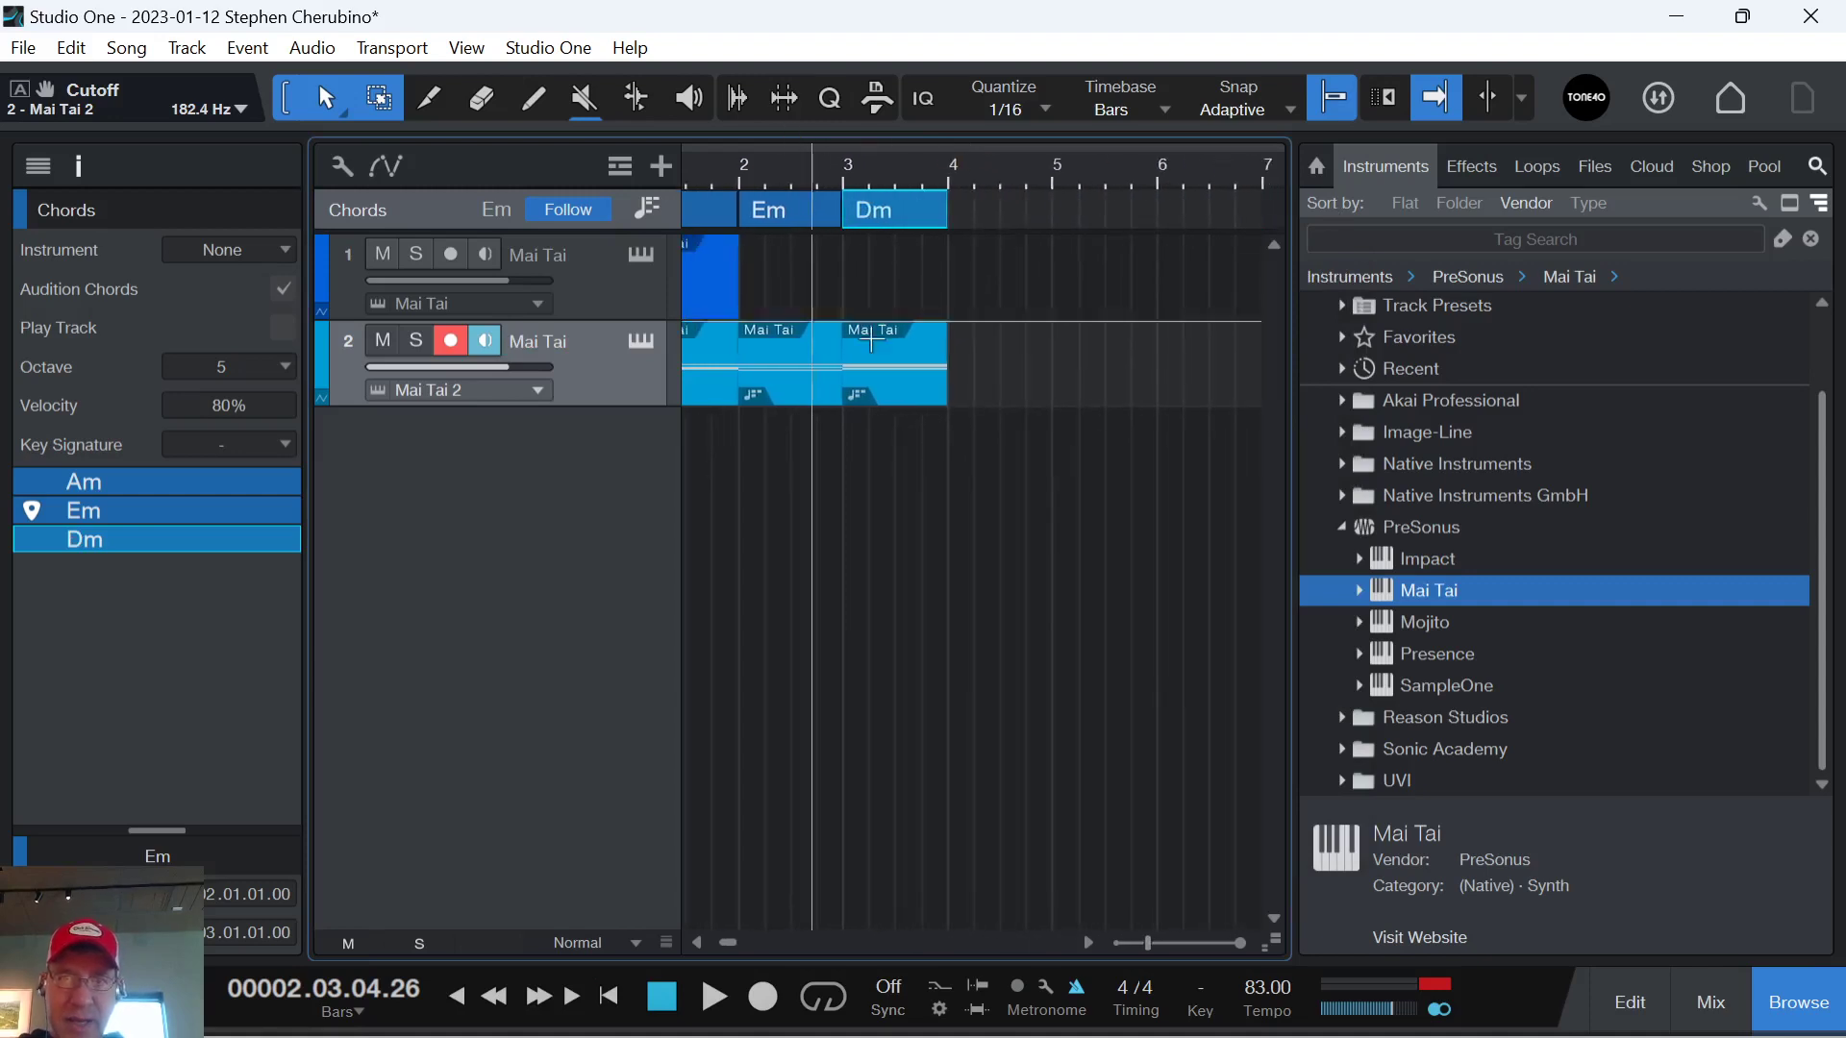
click(973, 307)
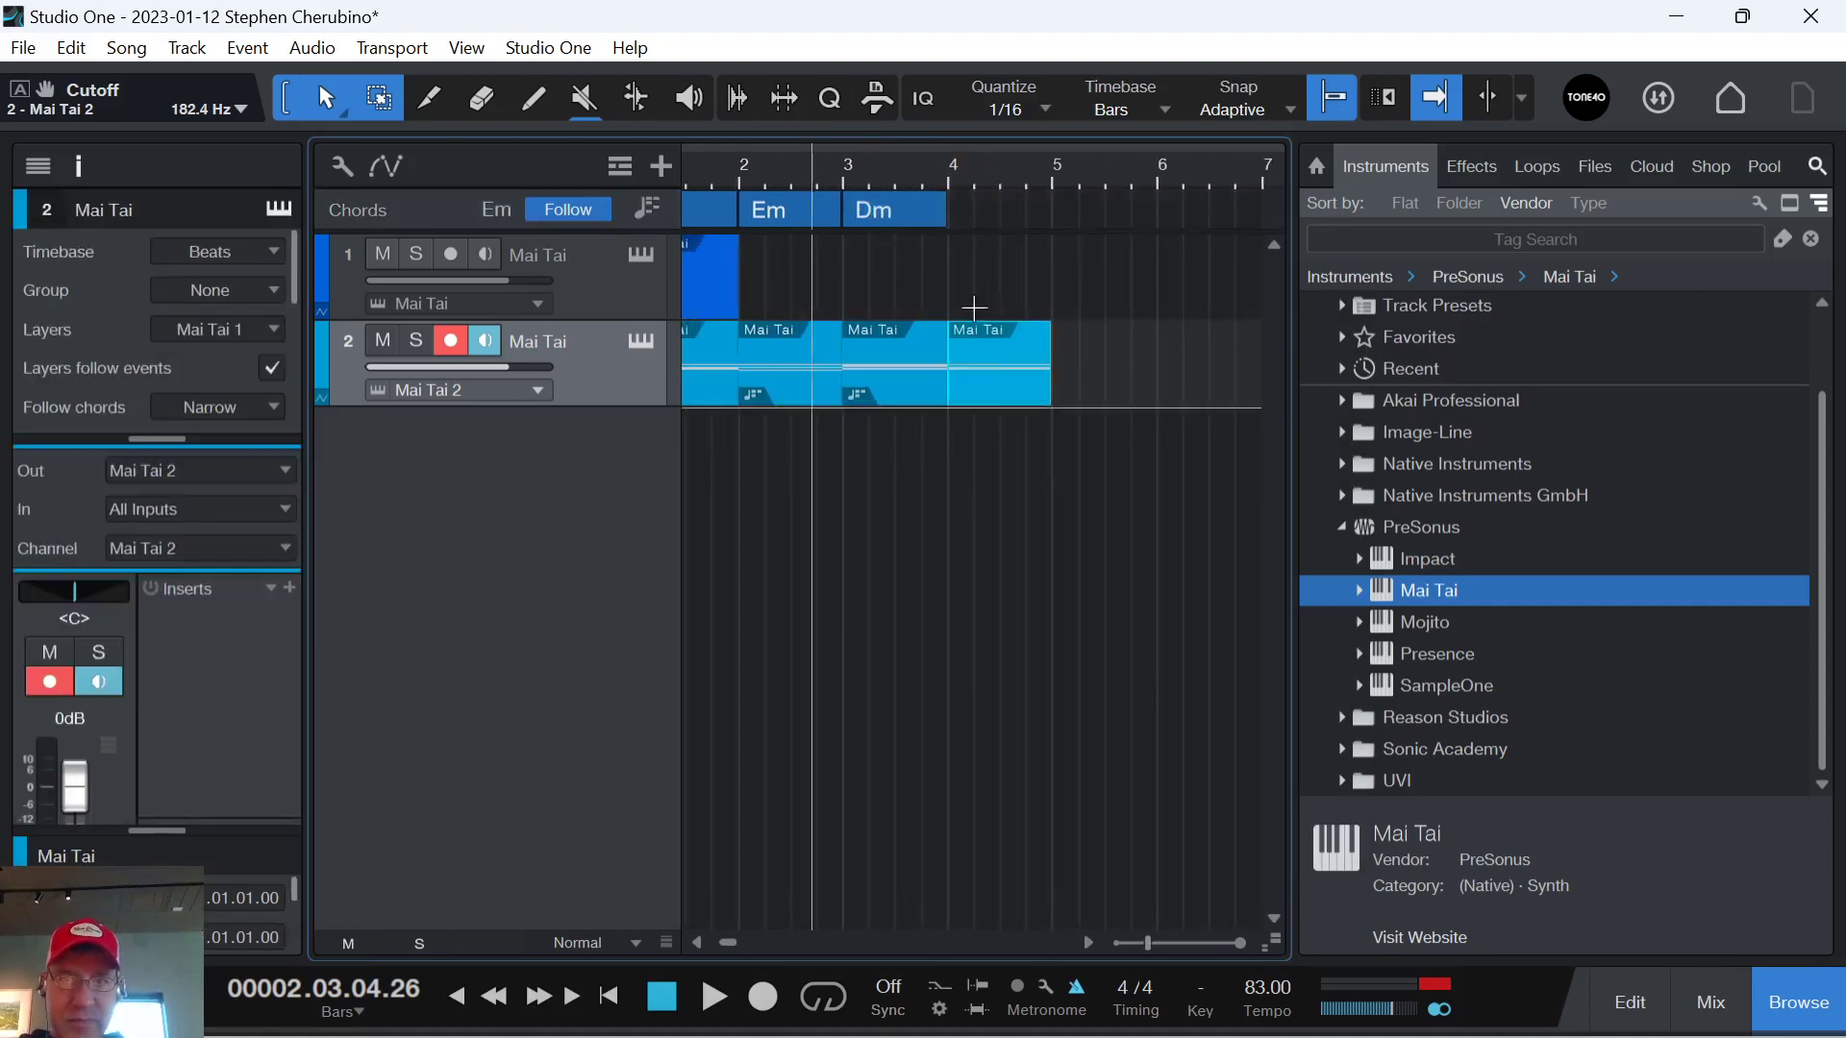
double_click(982, 210)
click(983, 209)
click(930, 394)
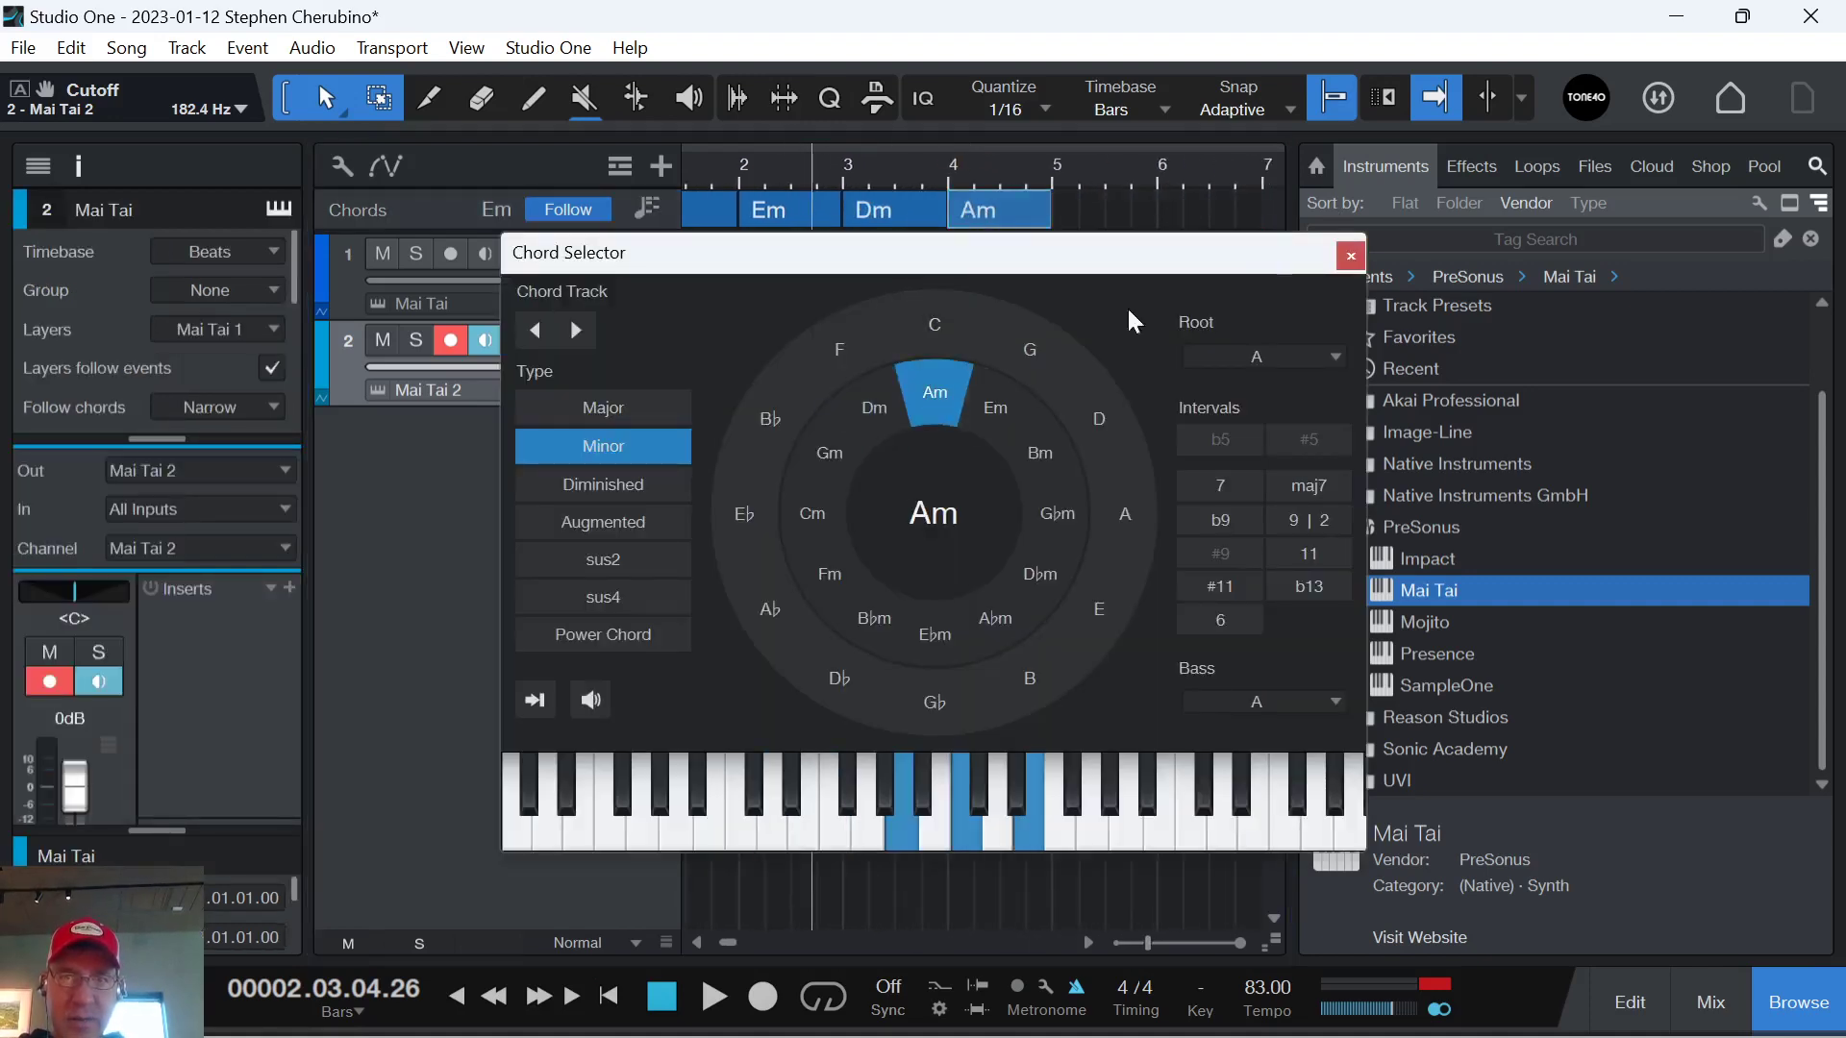
click(1349, 255)
Raise the filter cutoff of the second track's Mai Tai to 550.8 Hz and play the progression from the start.
click(641, 348)
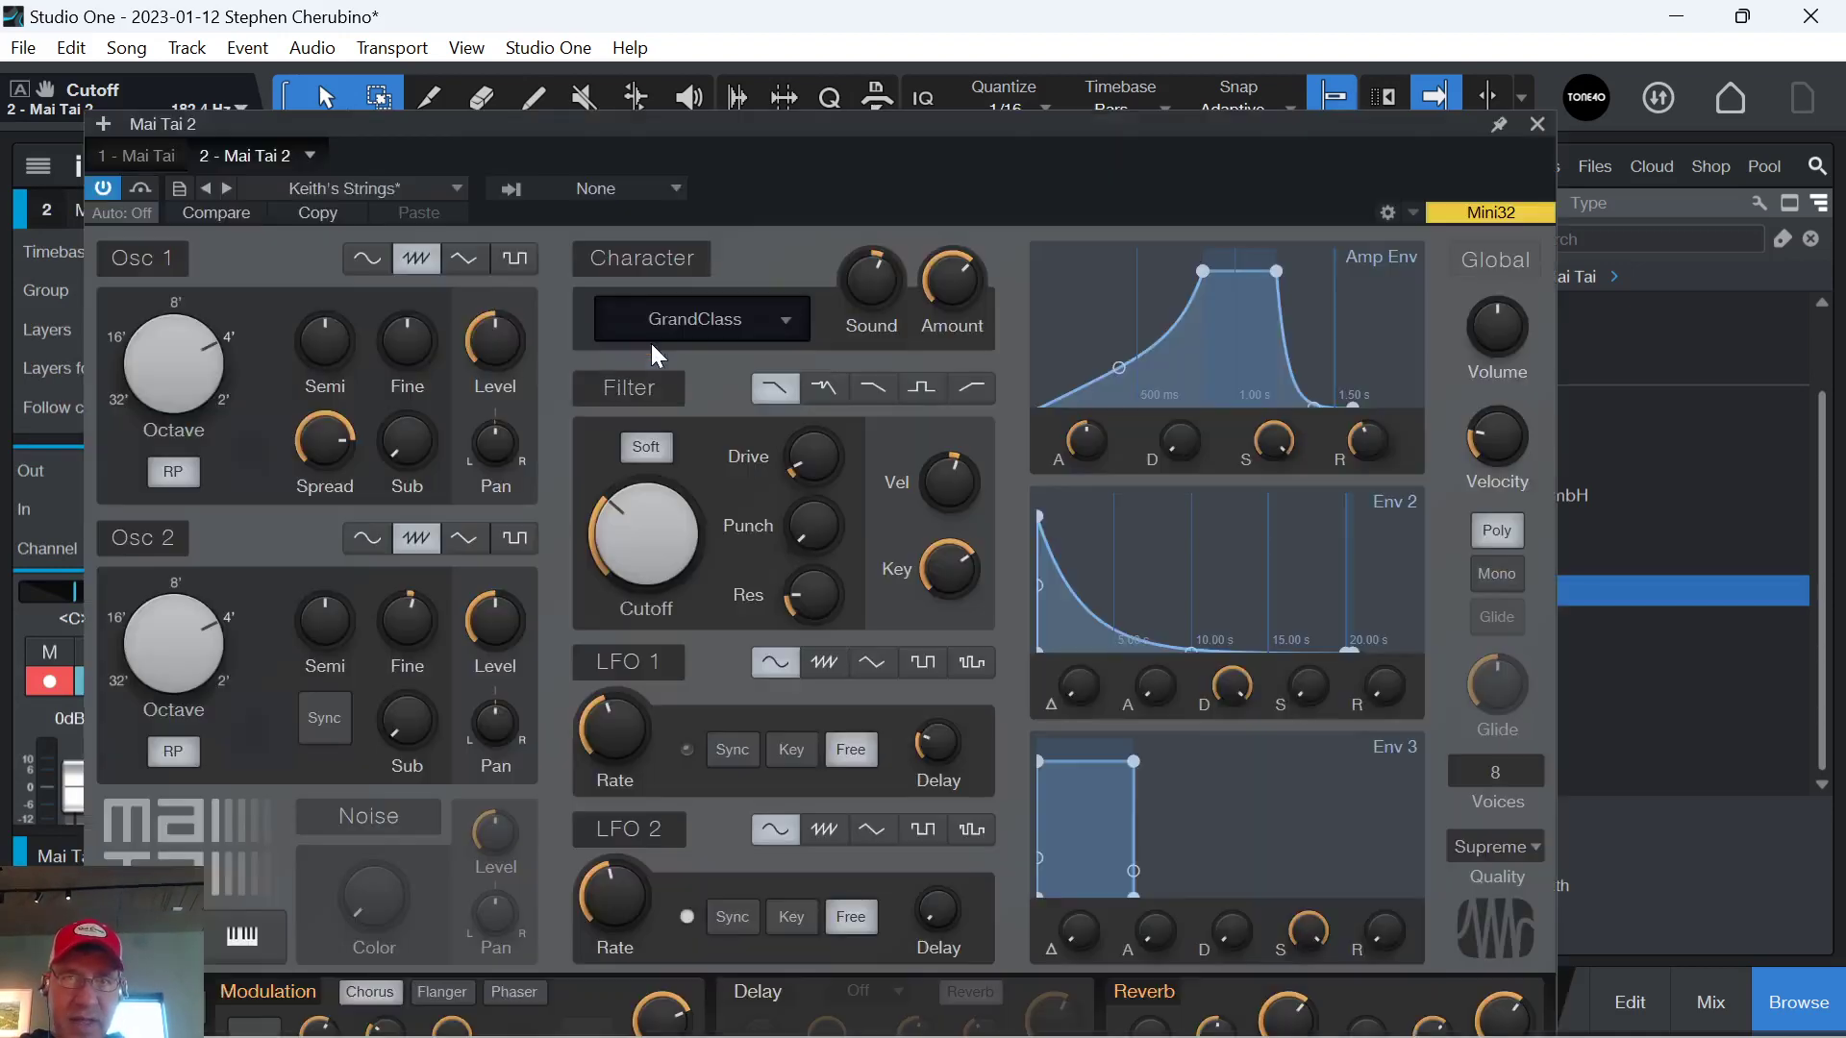
click(1537, 124)
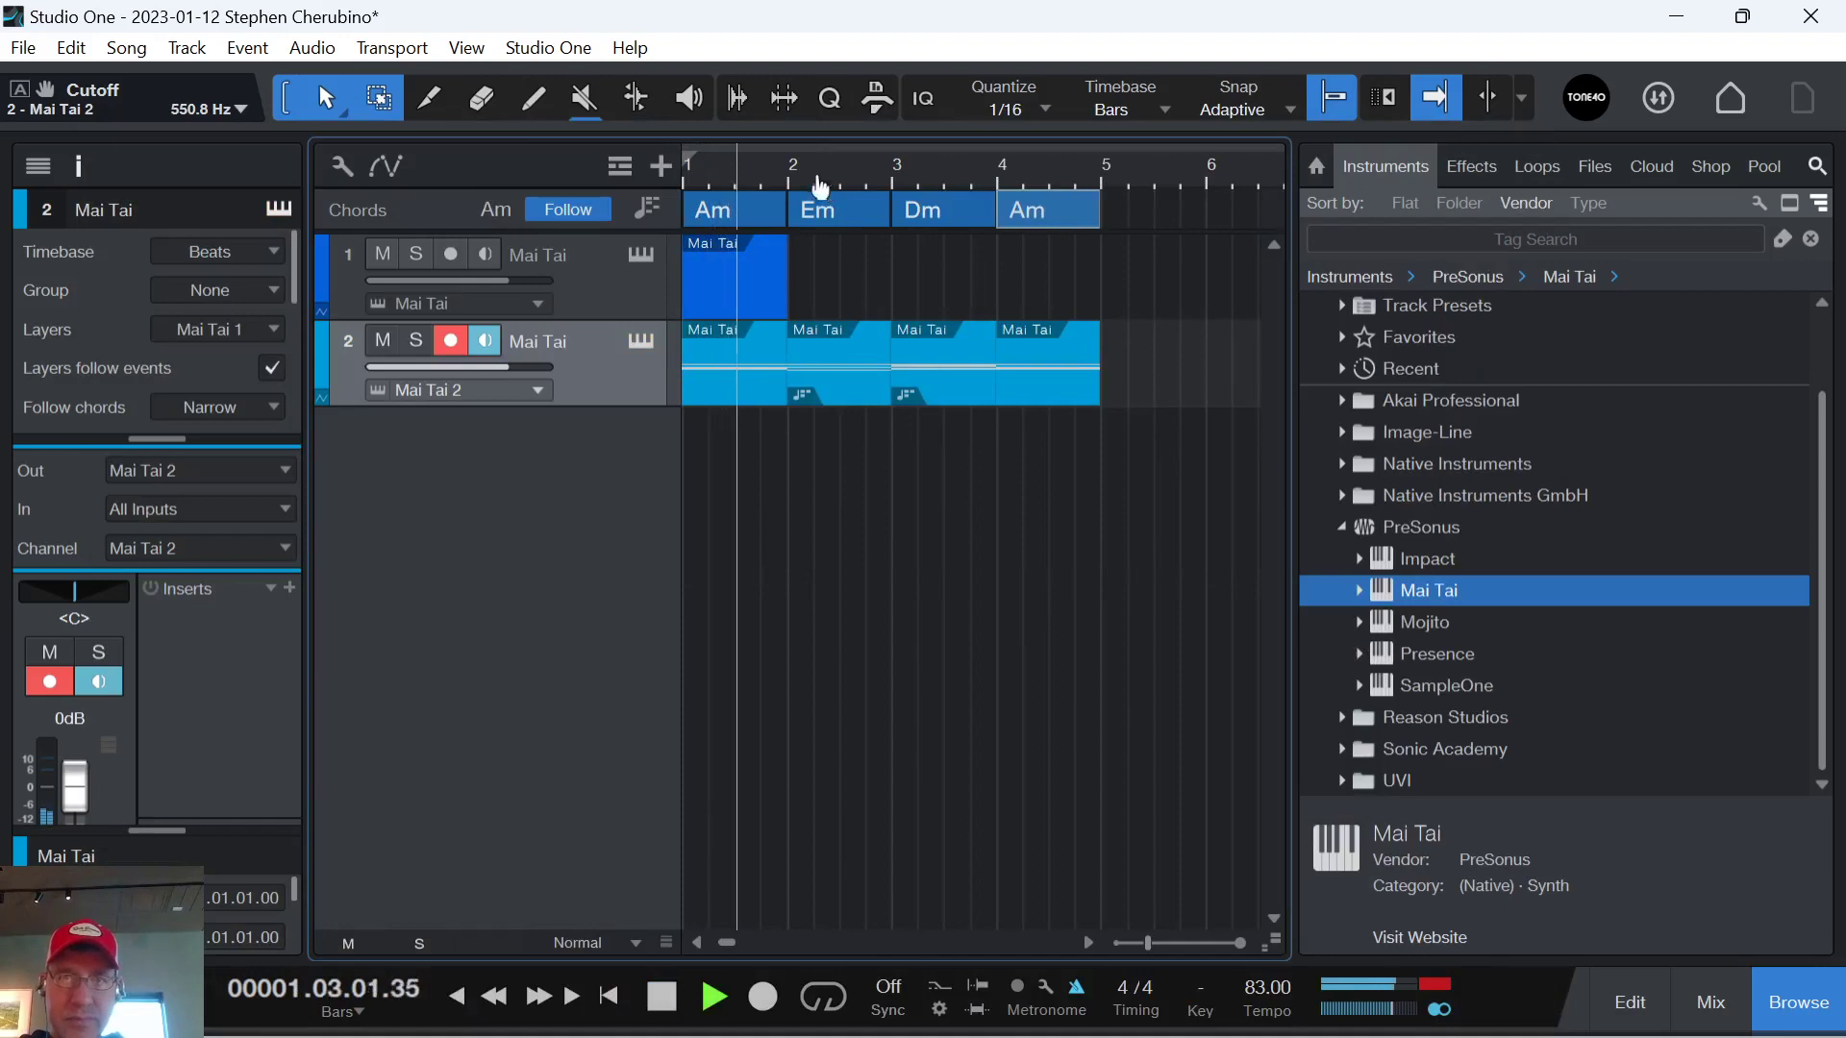
scroll(815, 172, up, 2)
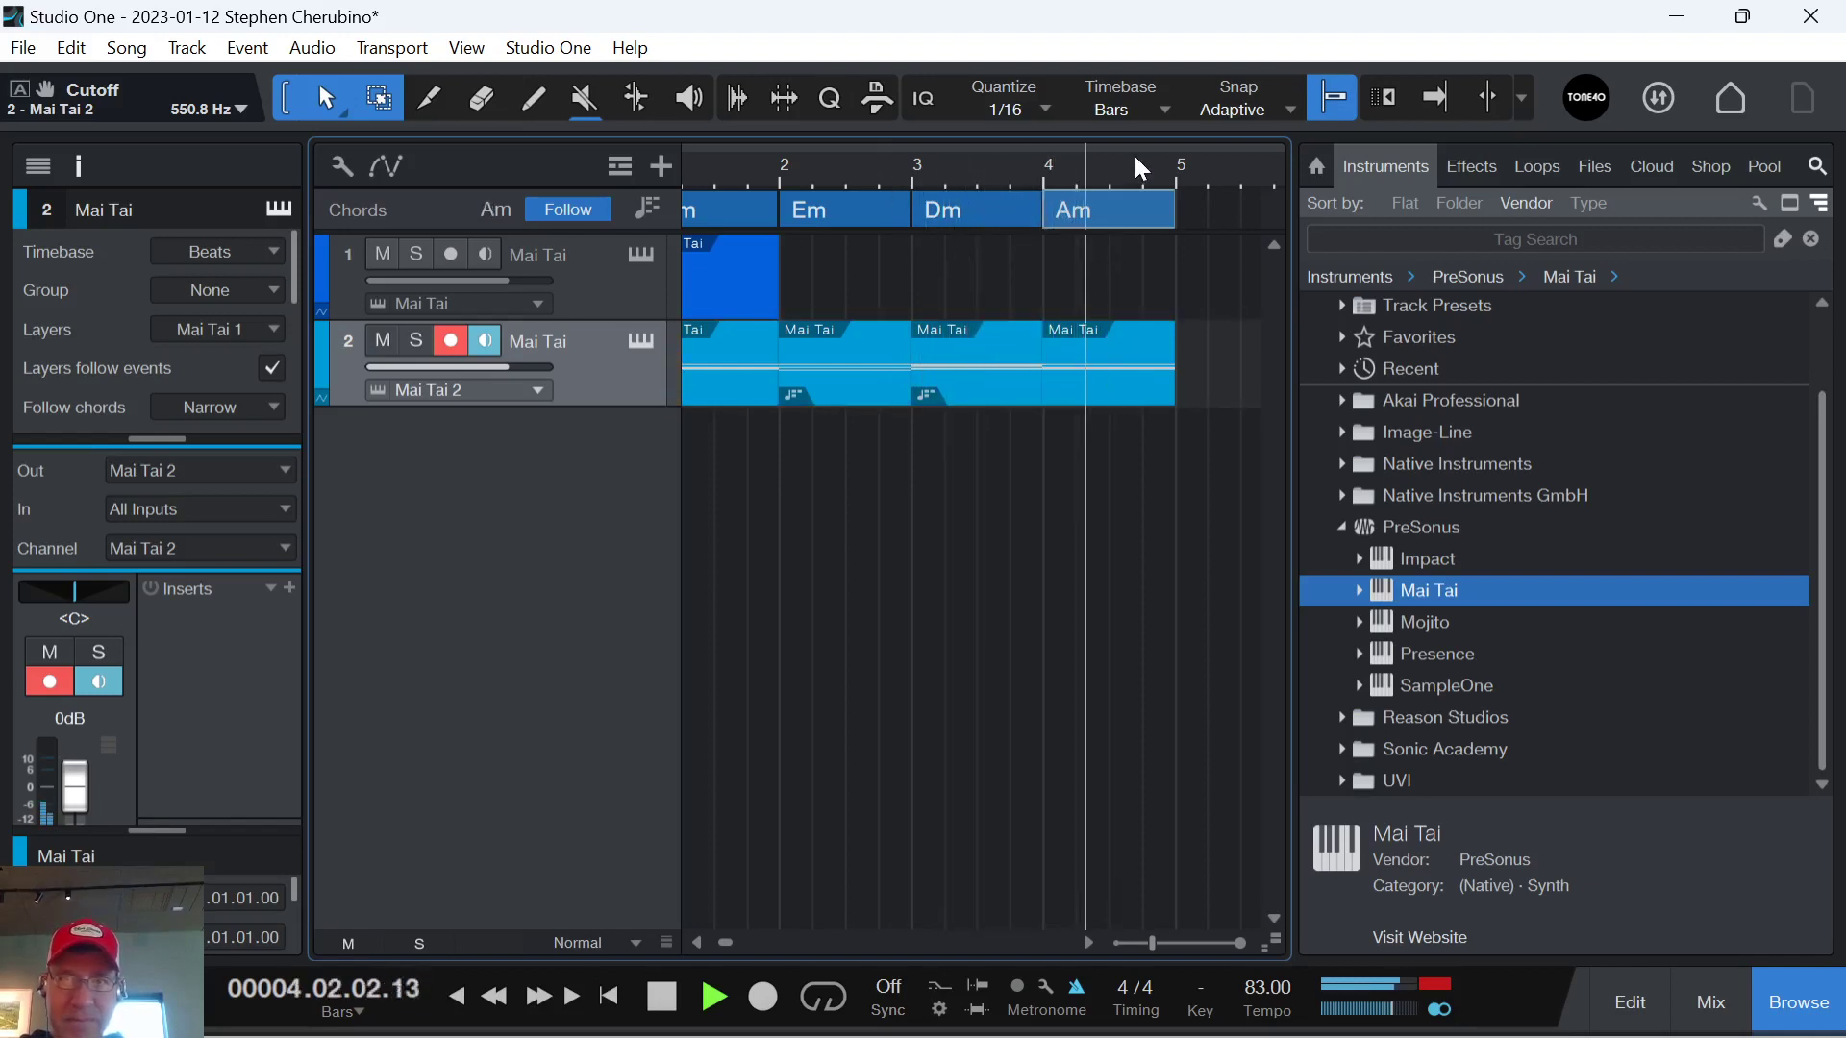
Stop playback, return to the song start, and enable looping over bars 1 to 4.
key(f)
key(space)
key(comma)
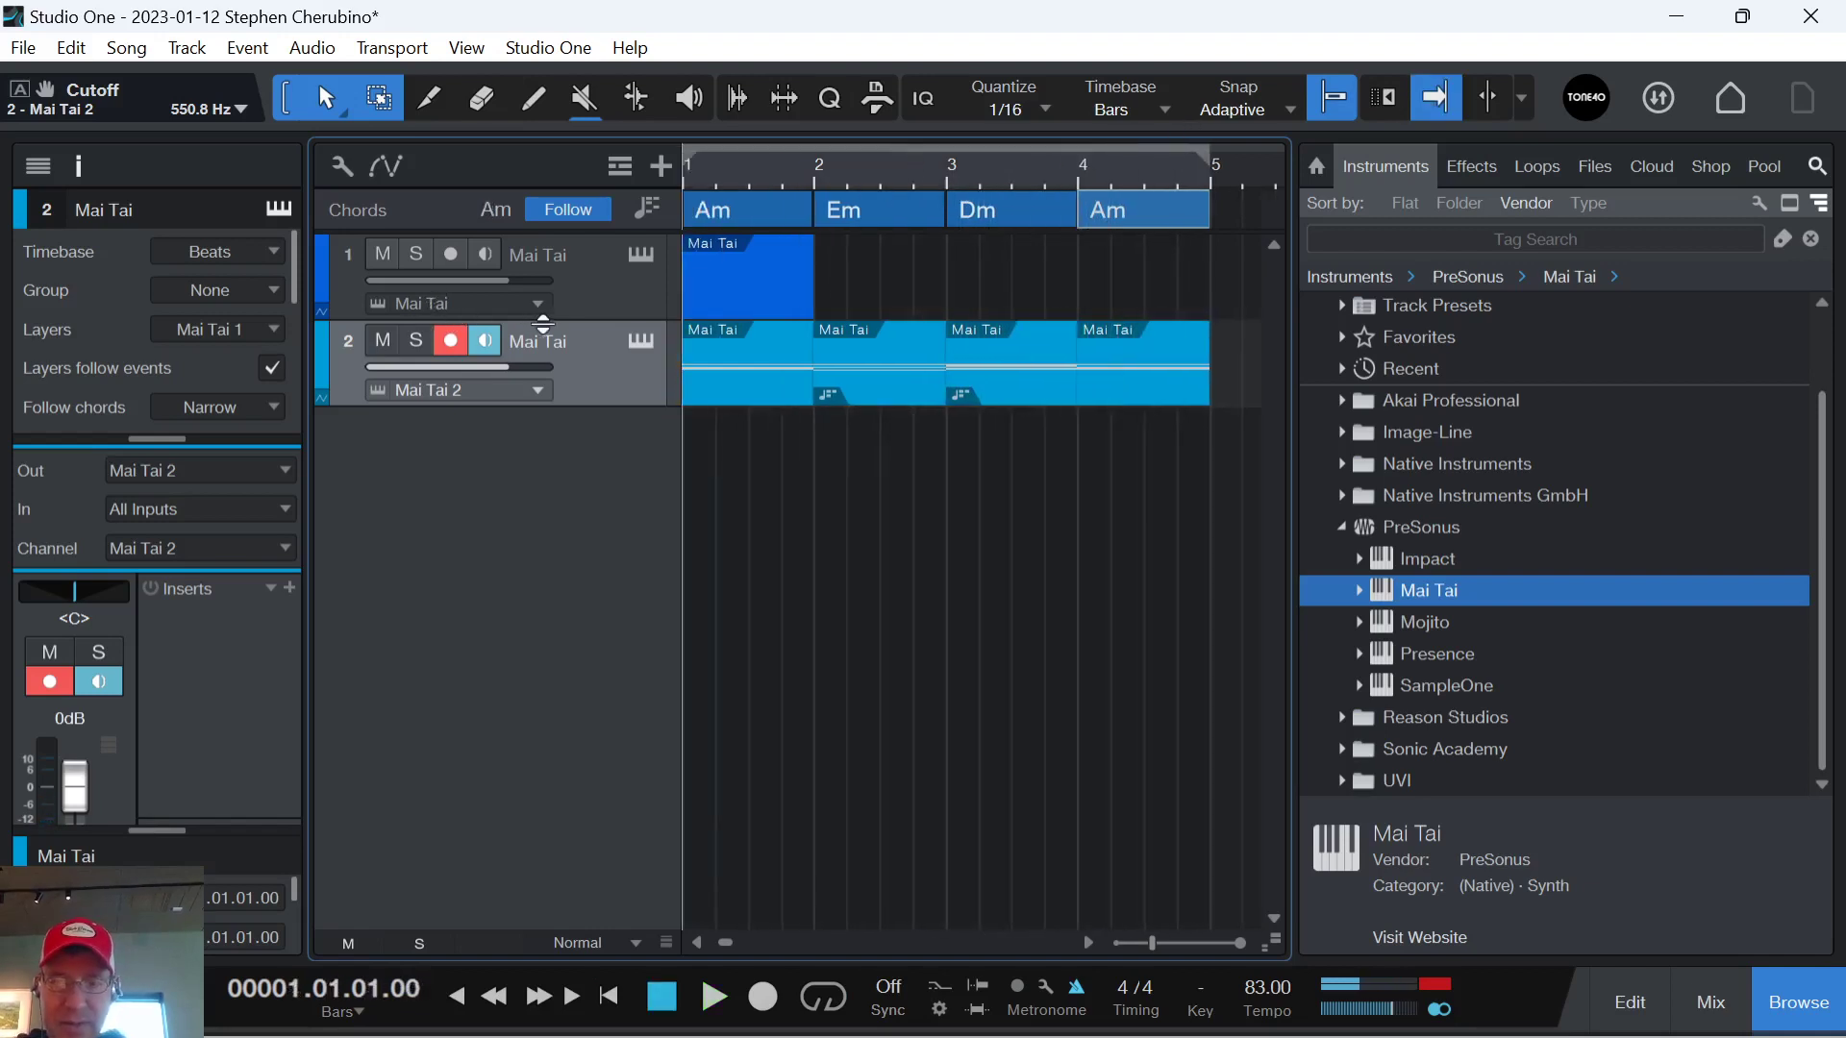
key(slash)
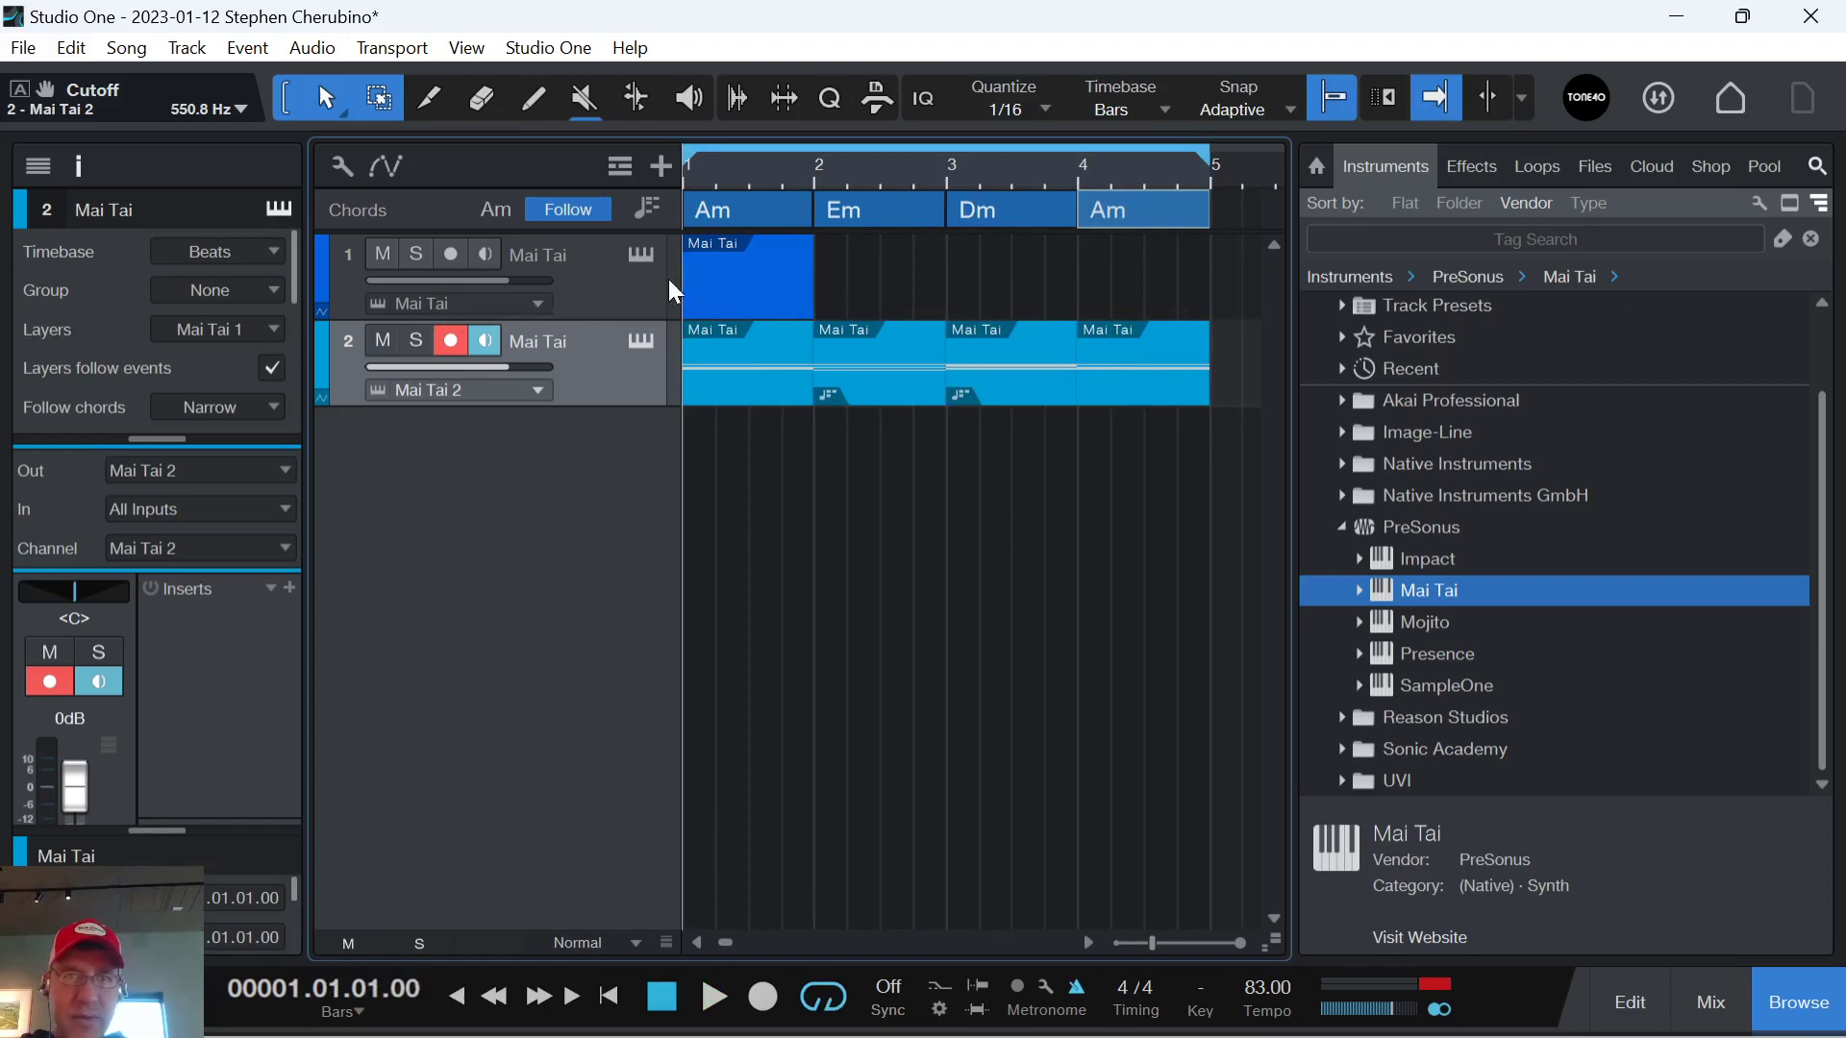
Compare the synth settings of the two Mai Tai instruments, especially their amp envelopes and filter cutoffs.
click(641, 341)
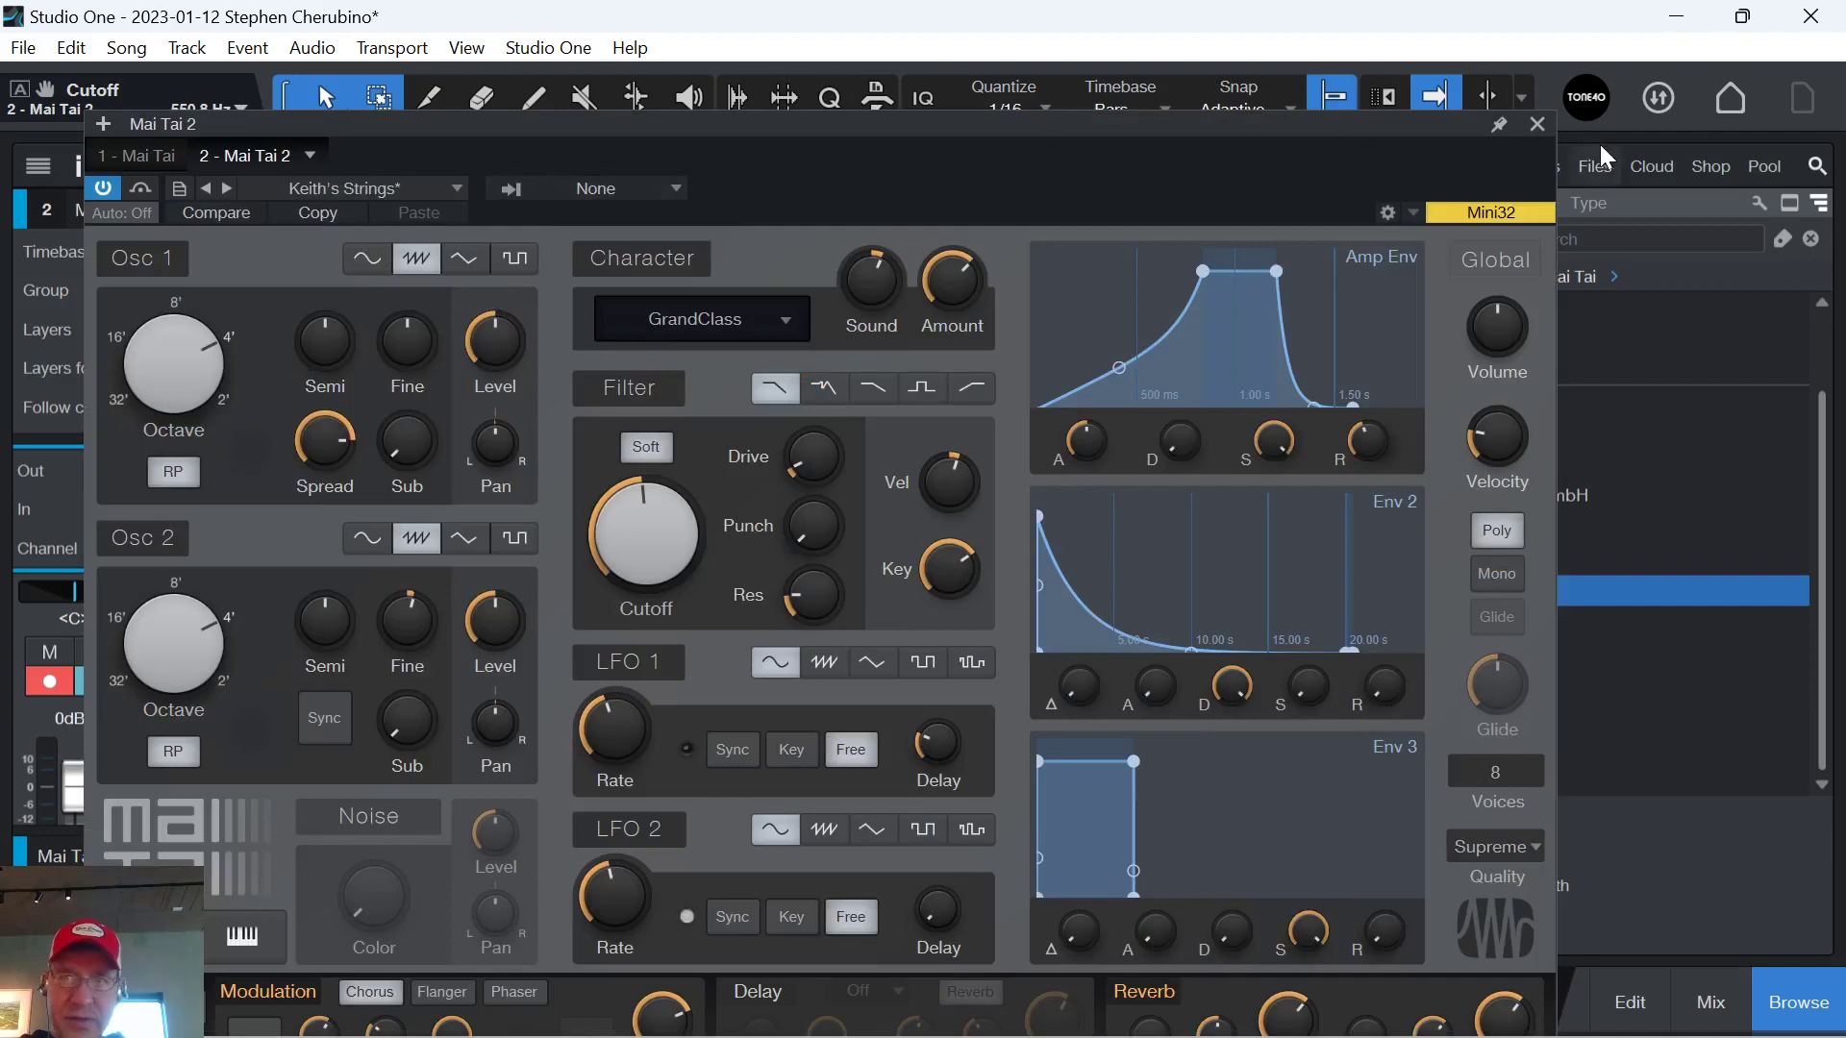
click(1536, 125)
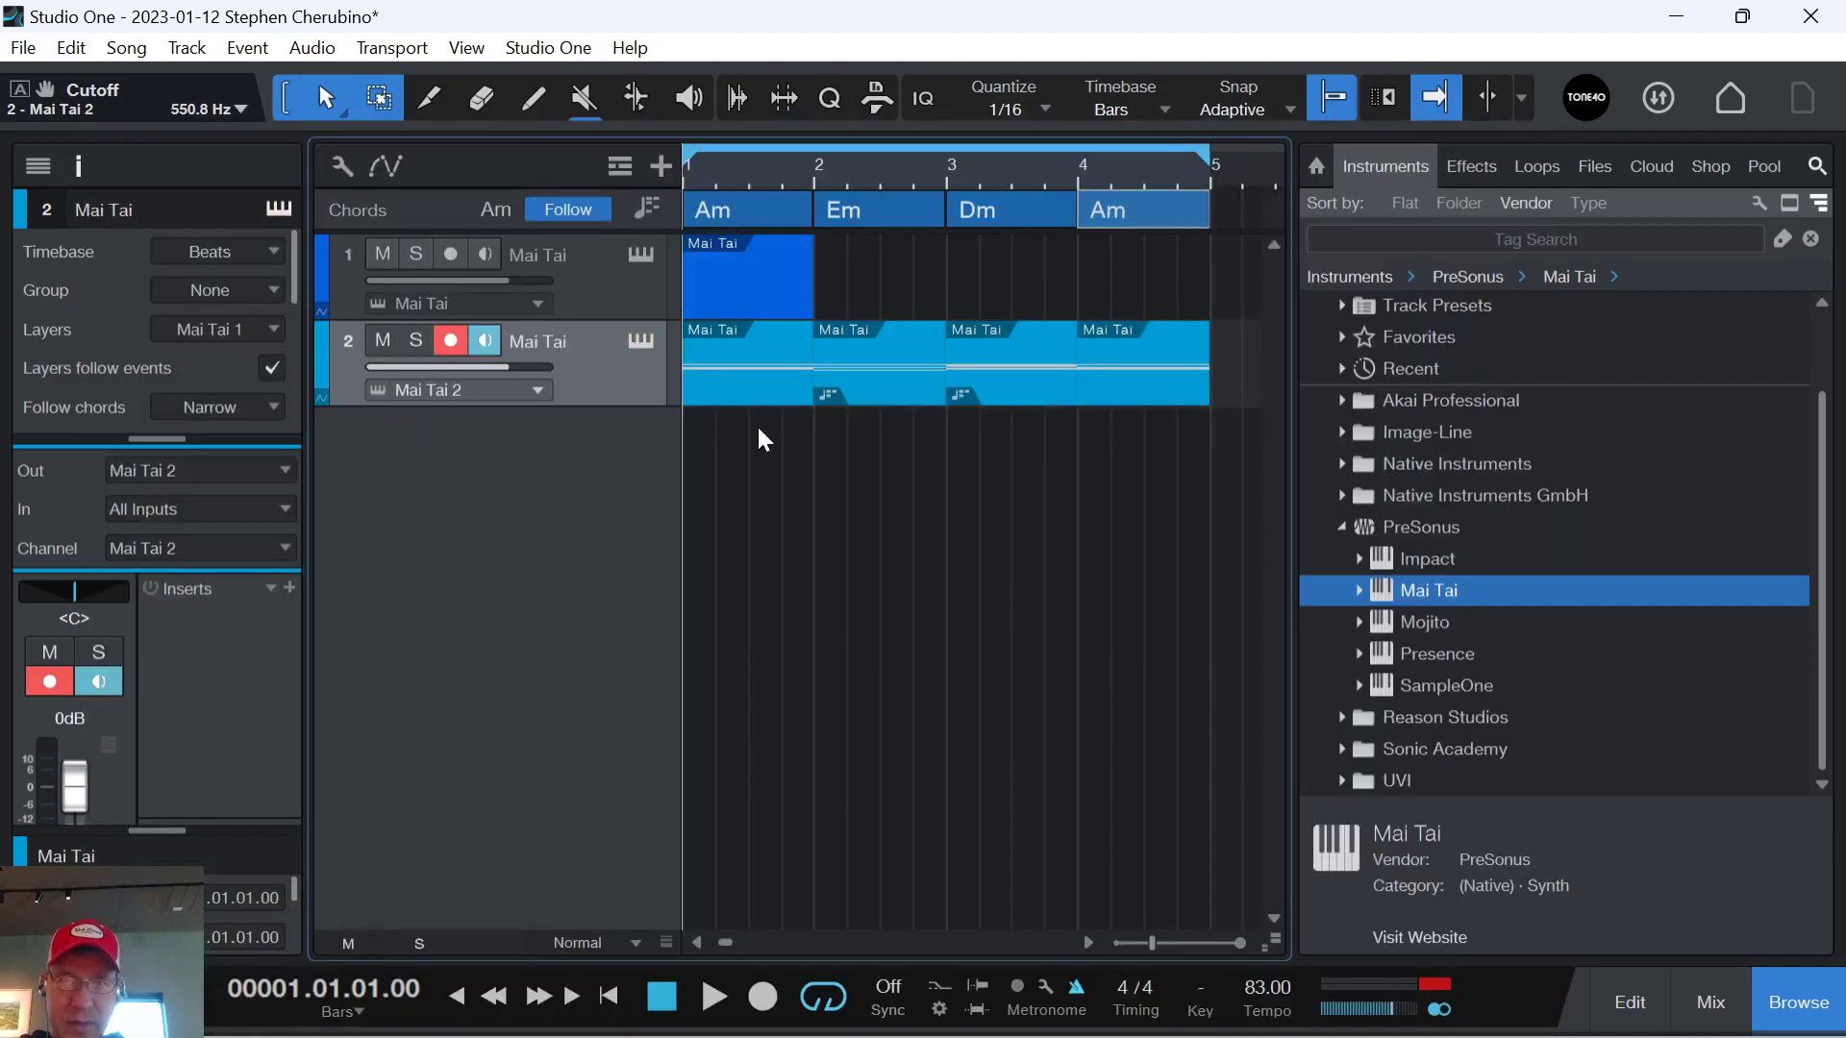
click(641, 255)
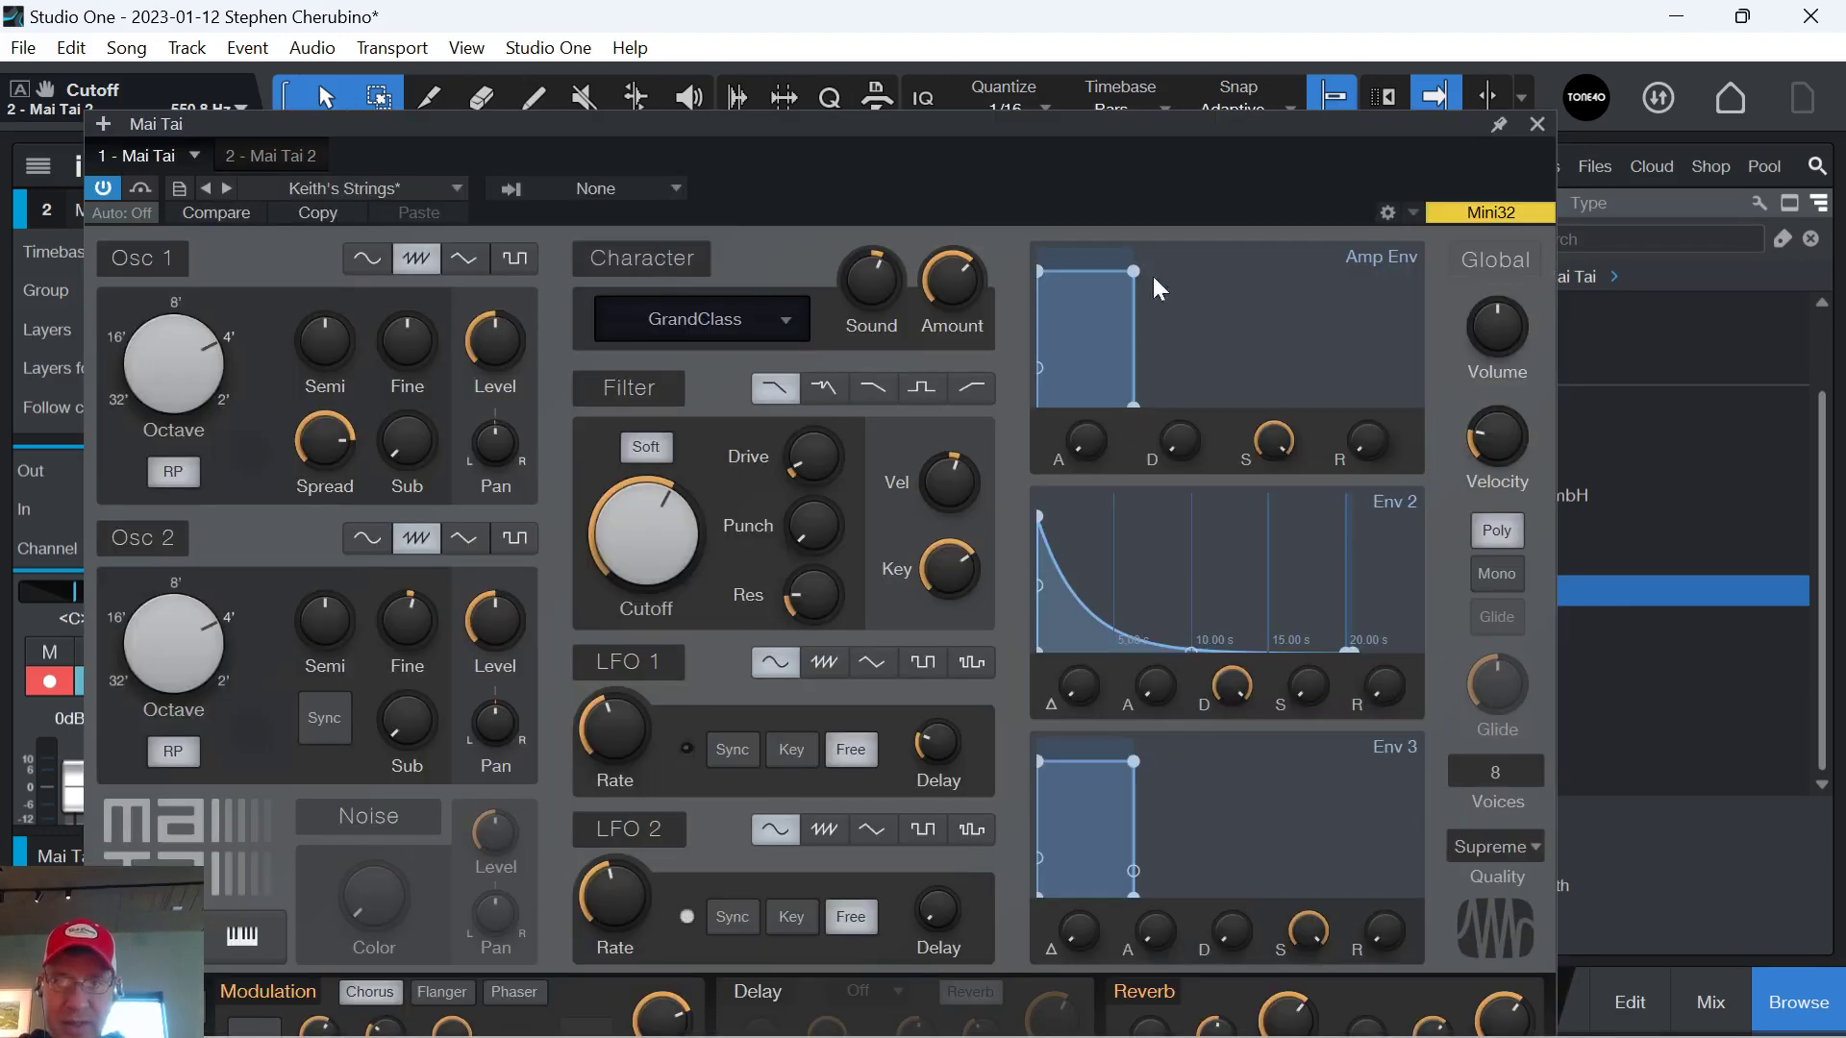
click(1536, 125)
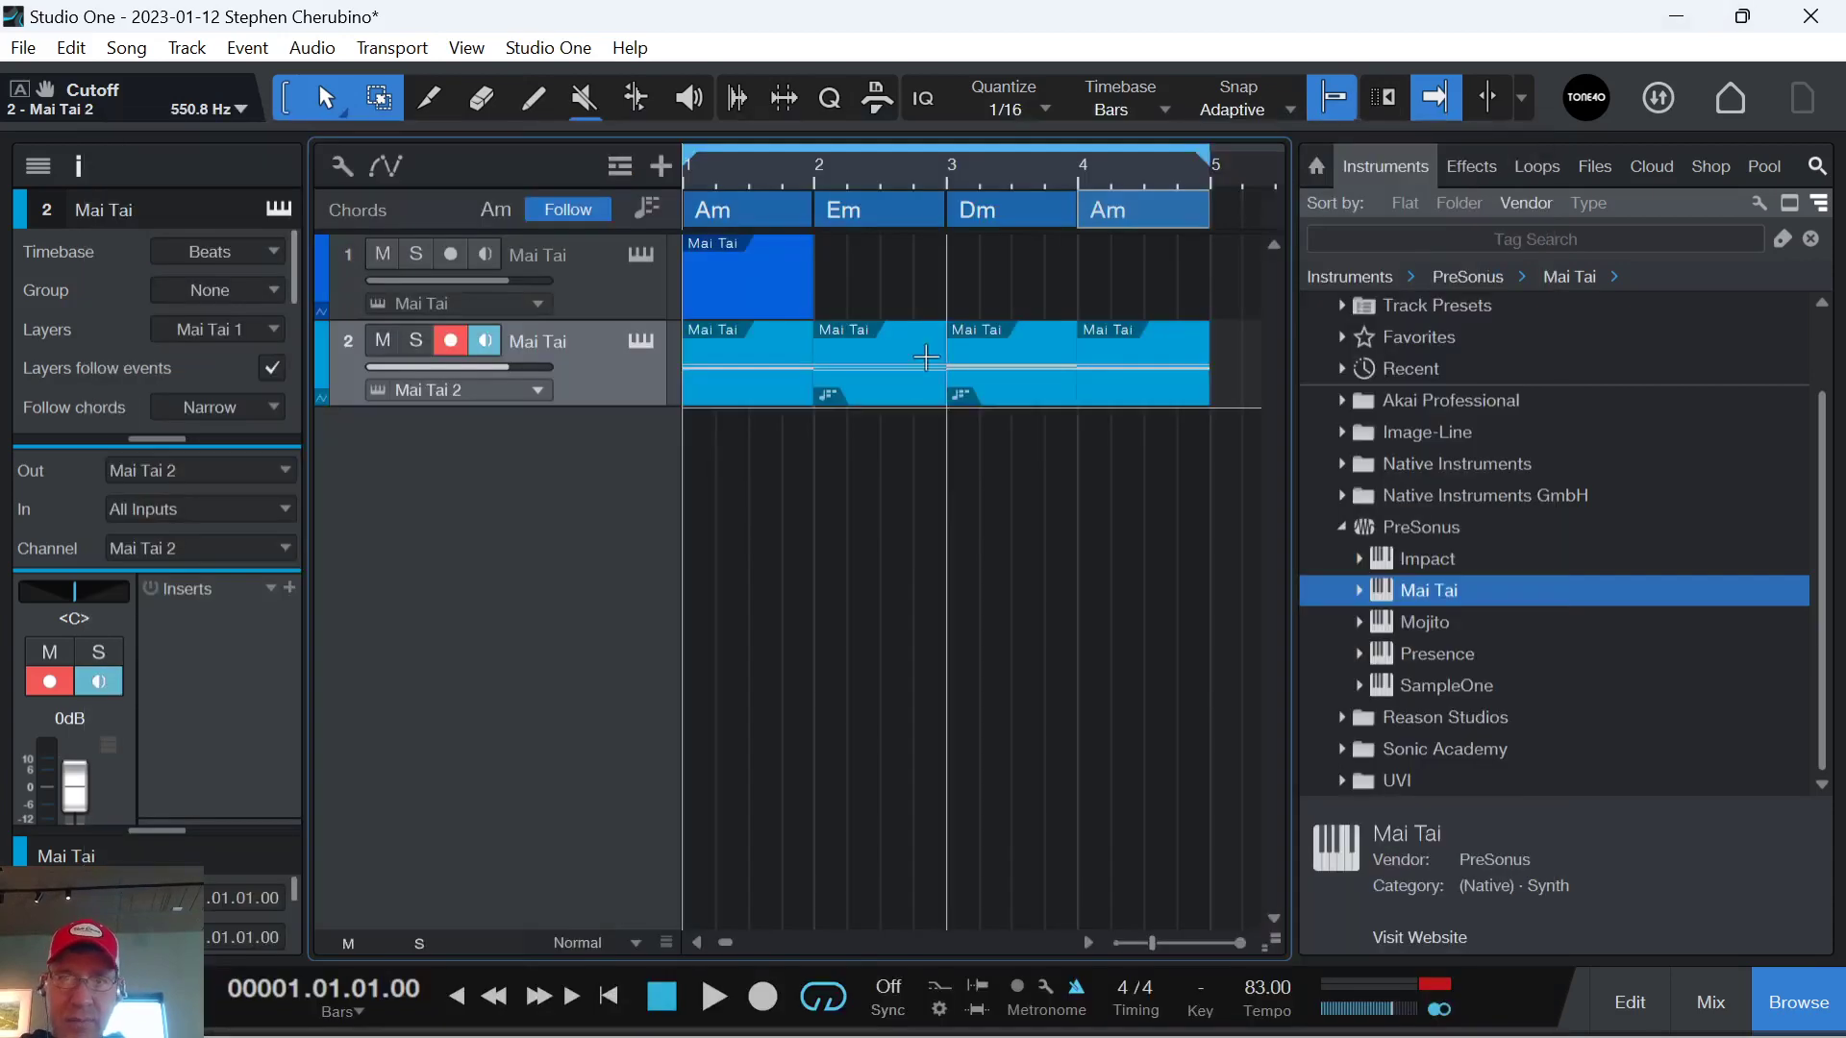
click(642, 256)
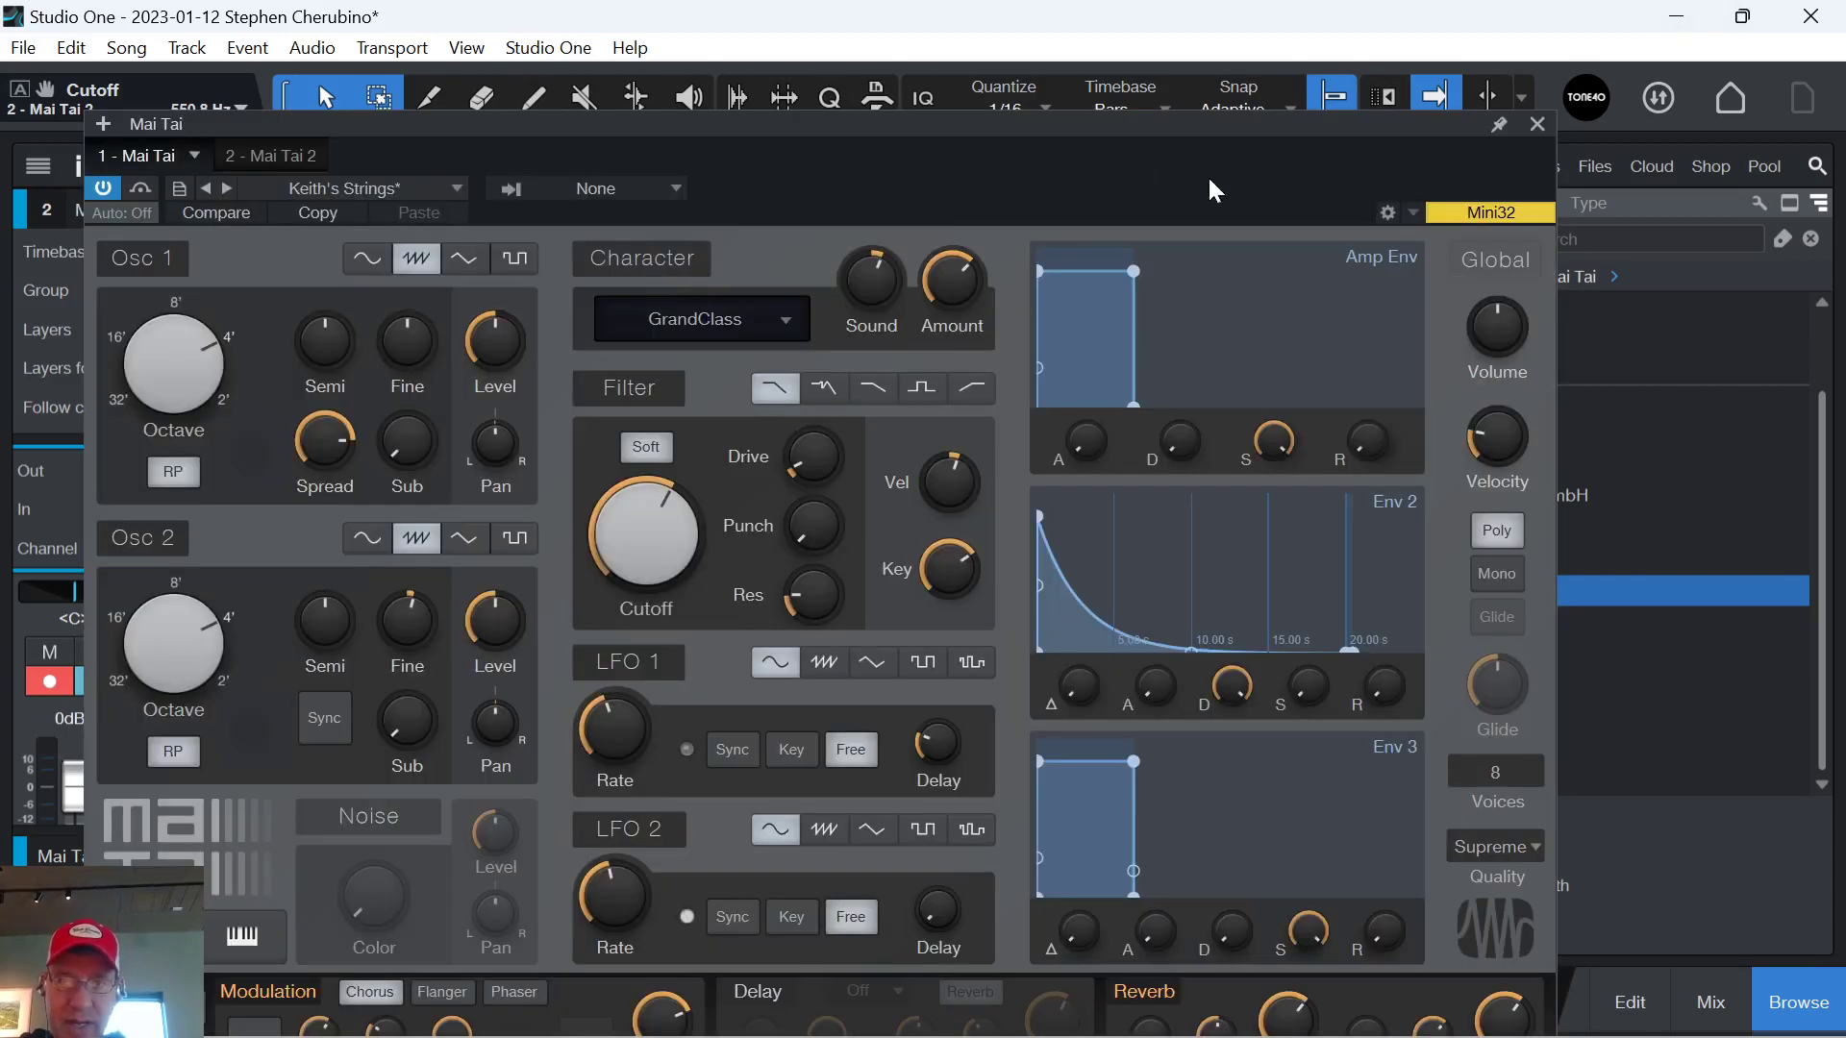
drag(1148, 135, 1229, 95)
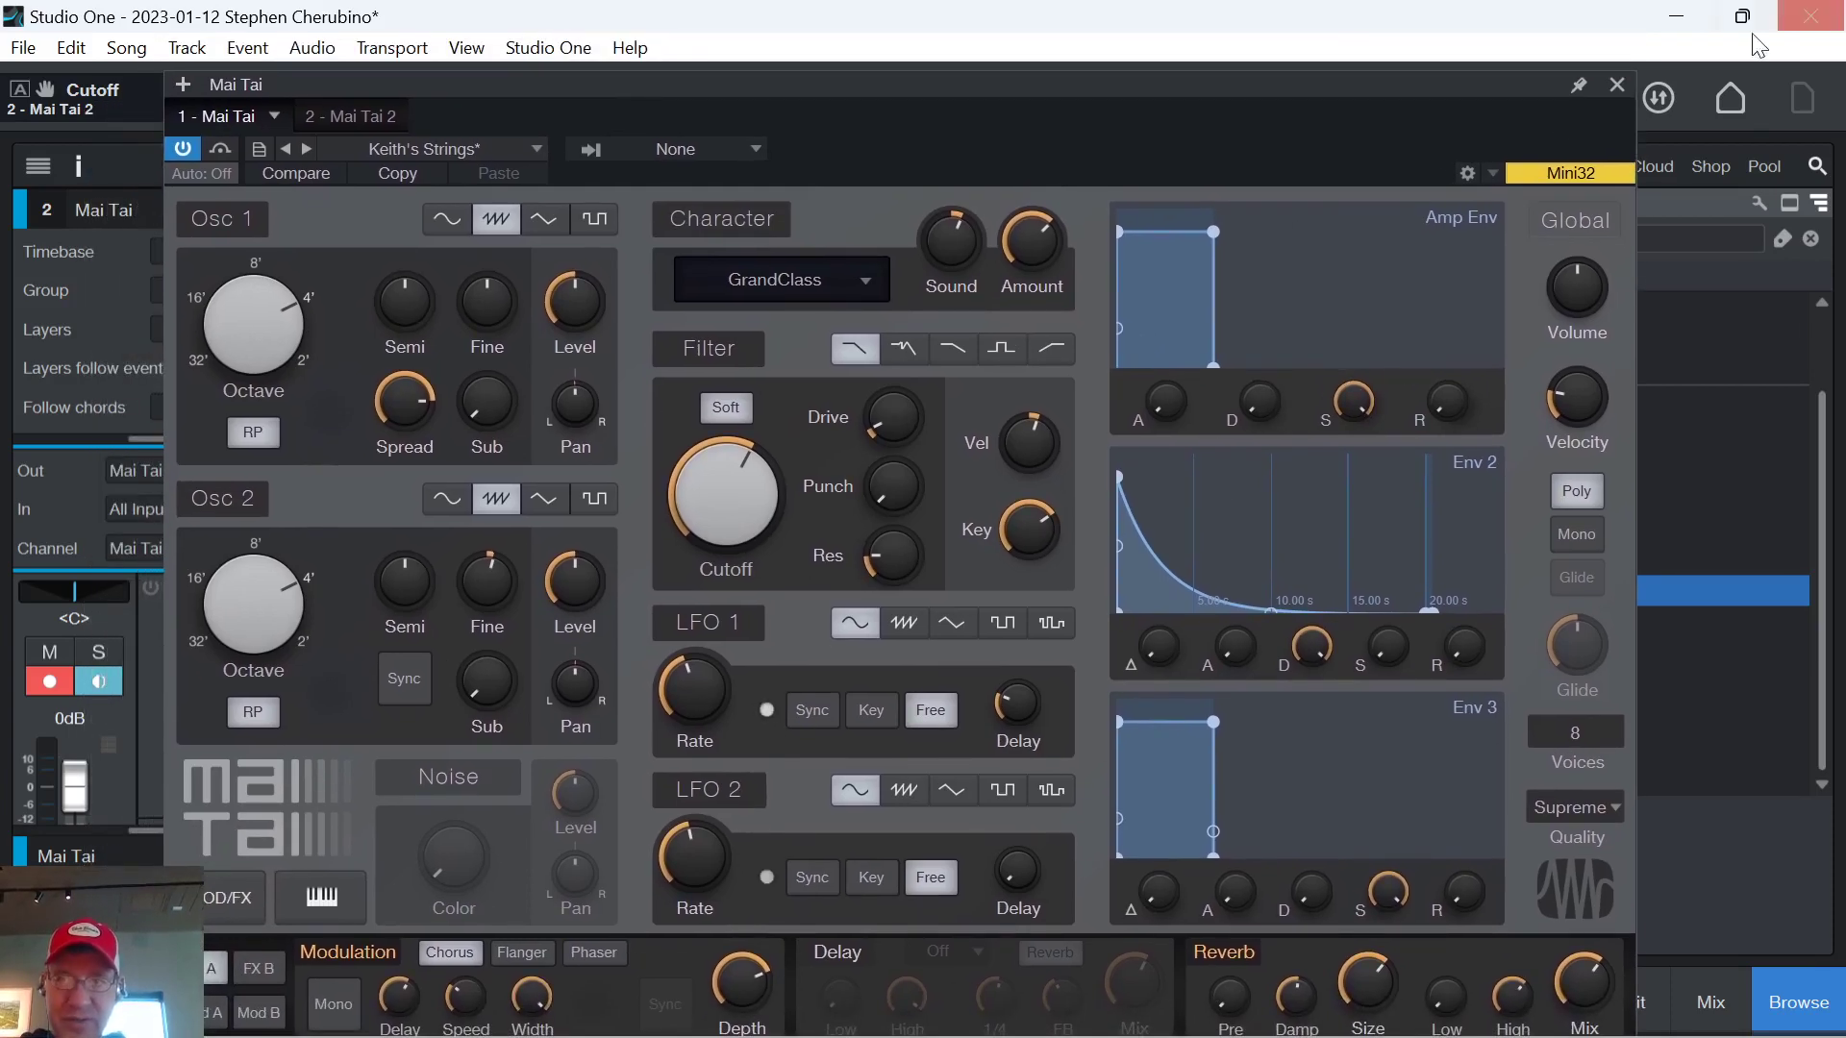
click(1615, 87)
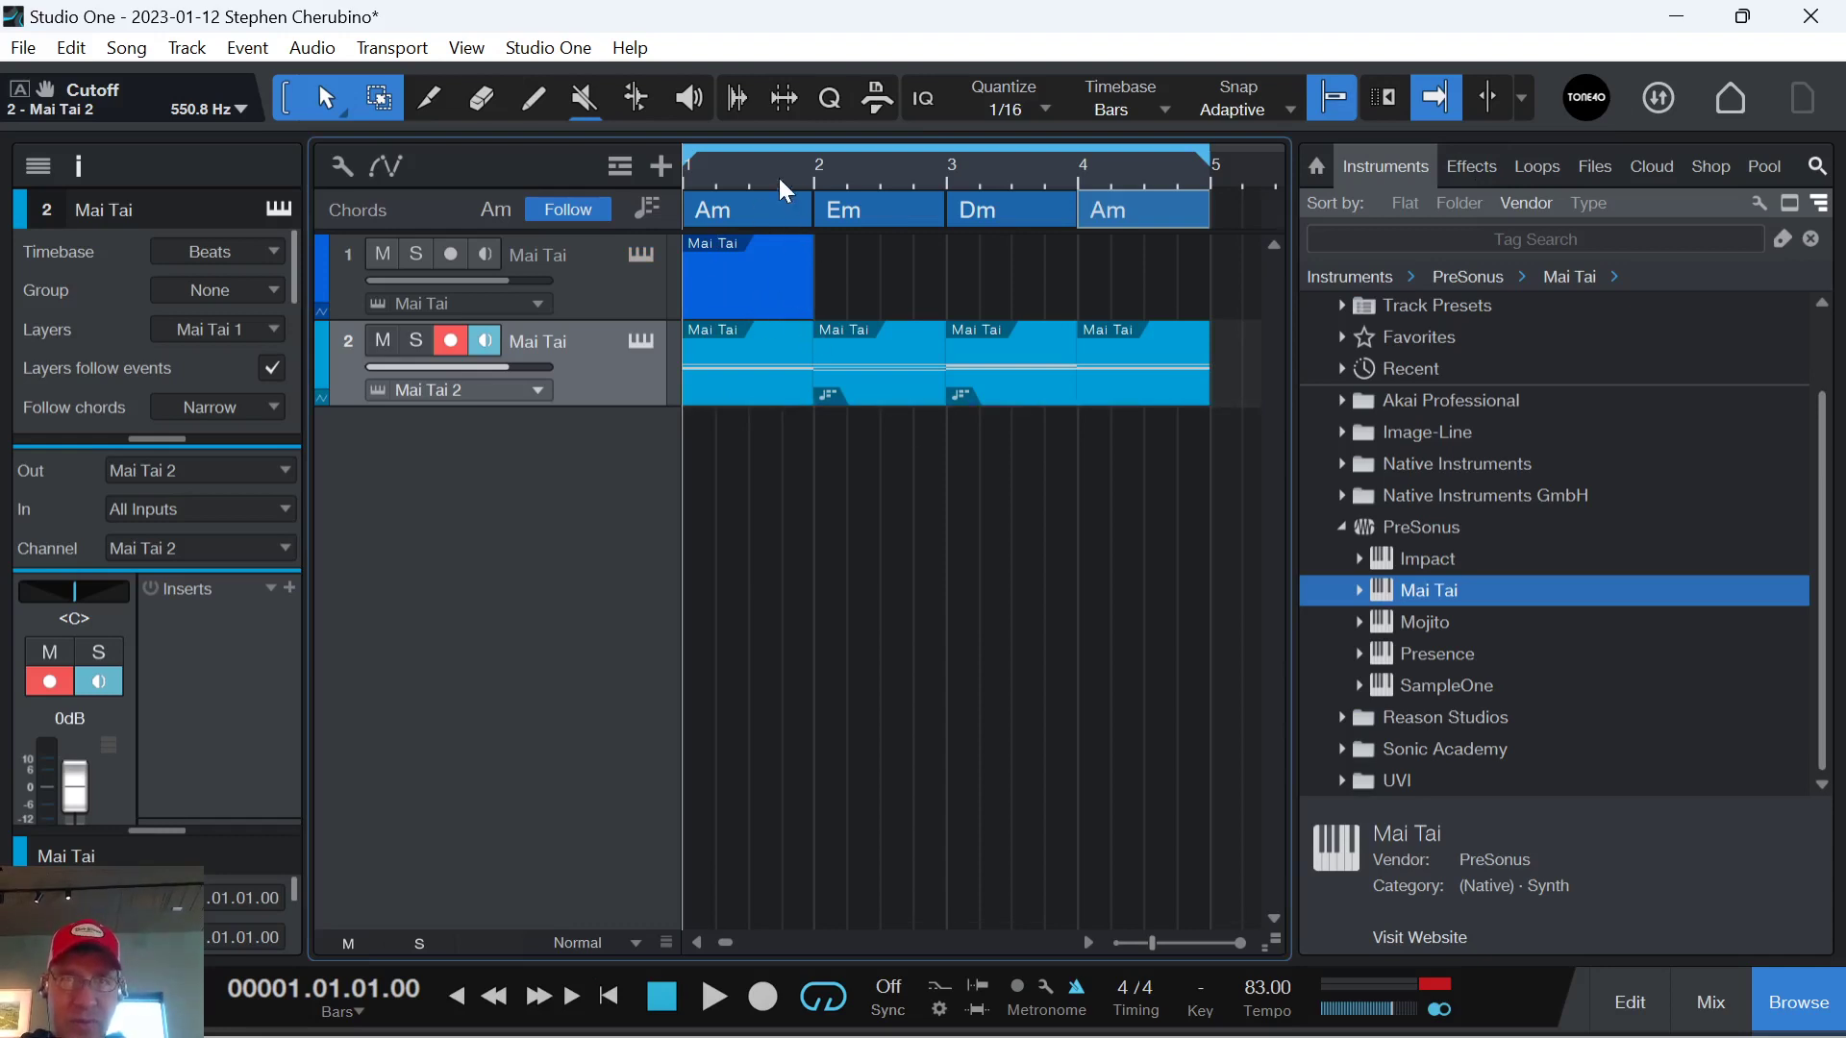
Delete the first Mai Tai track's event and copy the second track's four chord events onto it at bars 1 to 4.
click(766, 288)
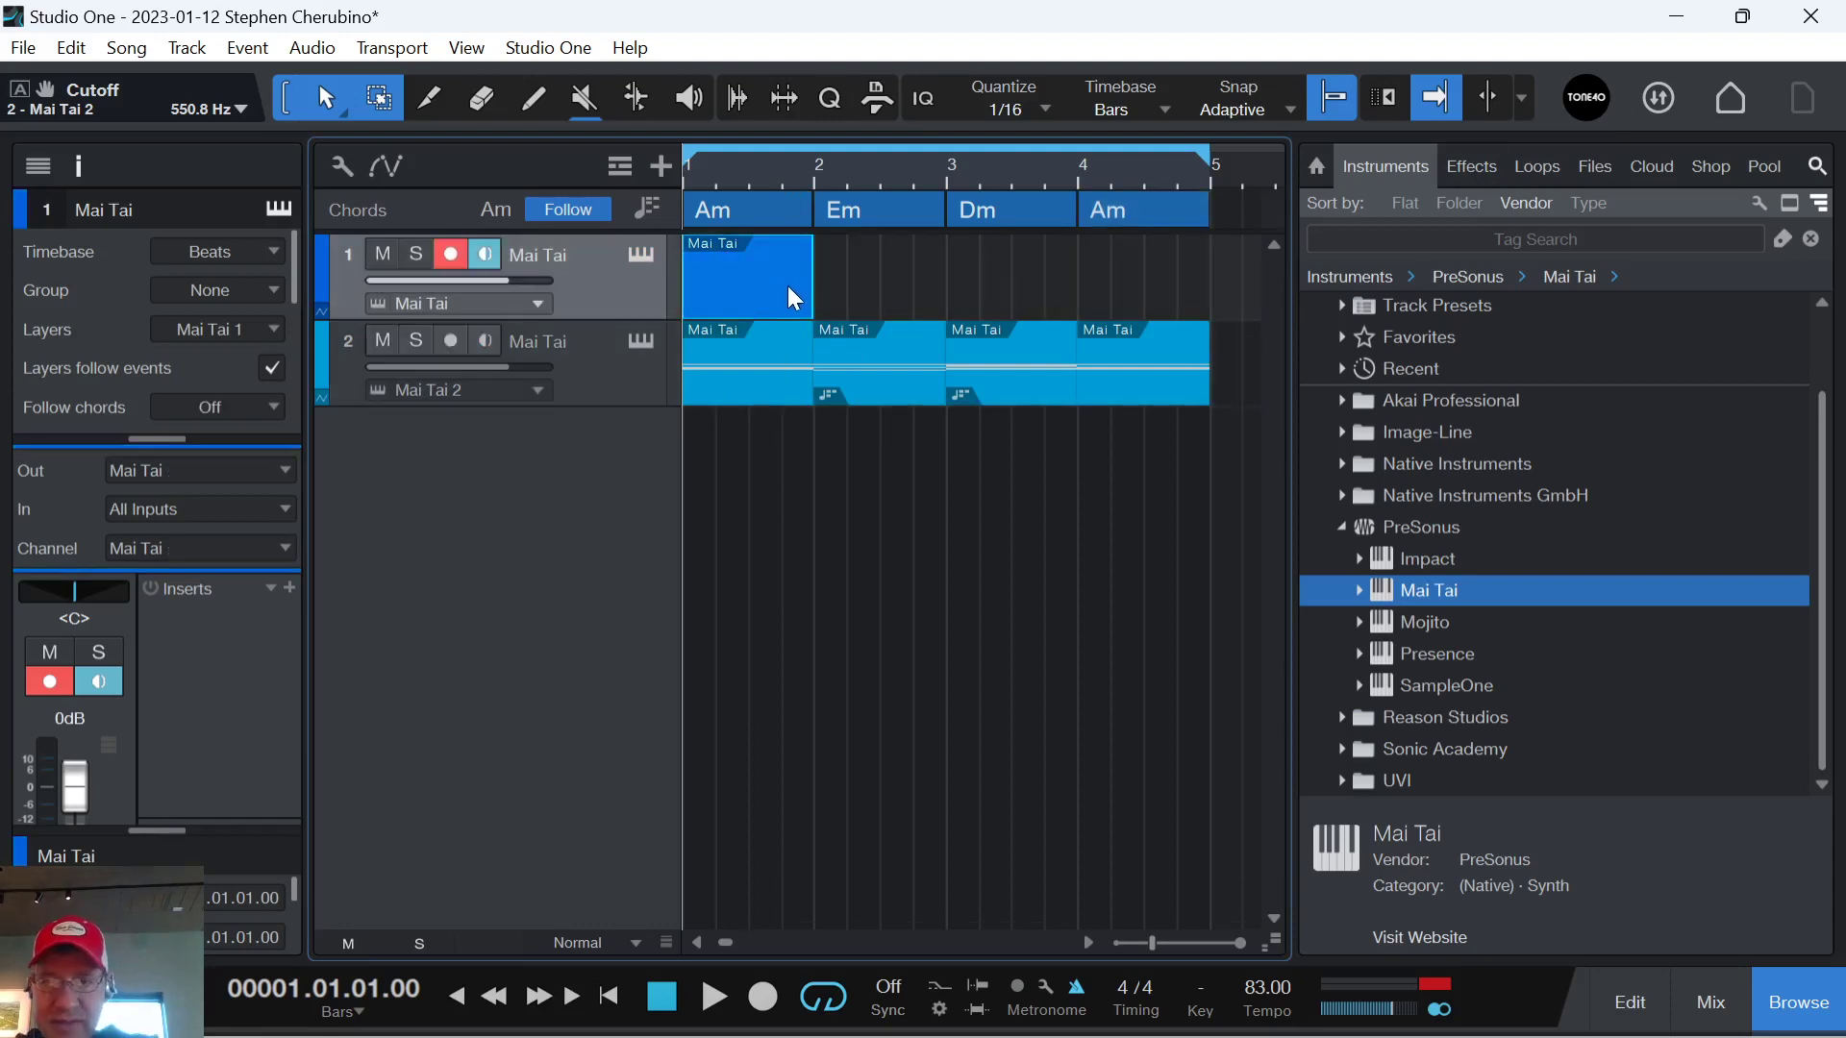
key(Delete)
drag(1125, 444, 789, 415)
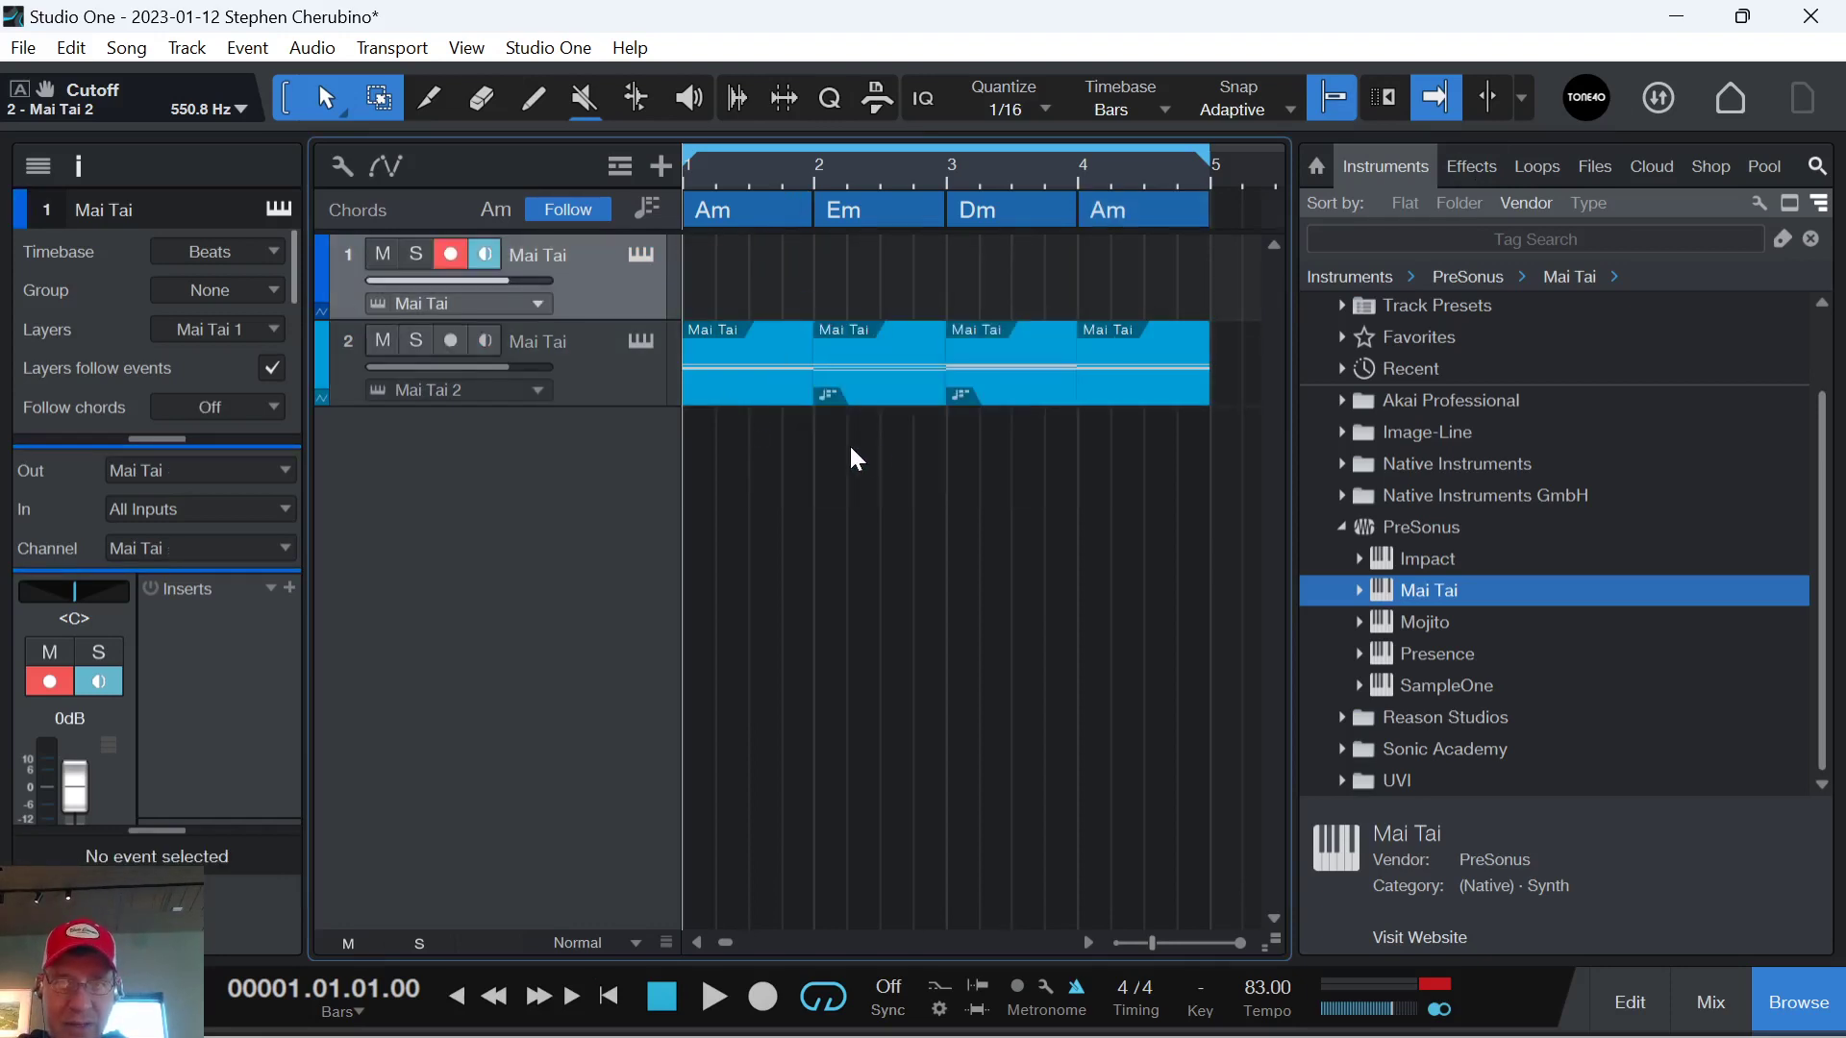
drag(1103, 512, 741, 310)
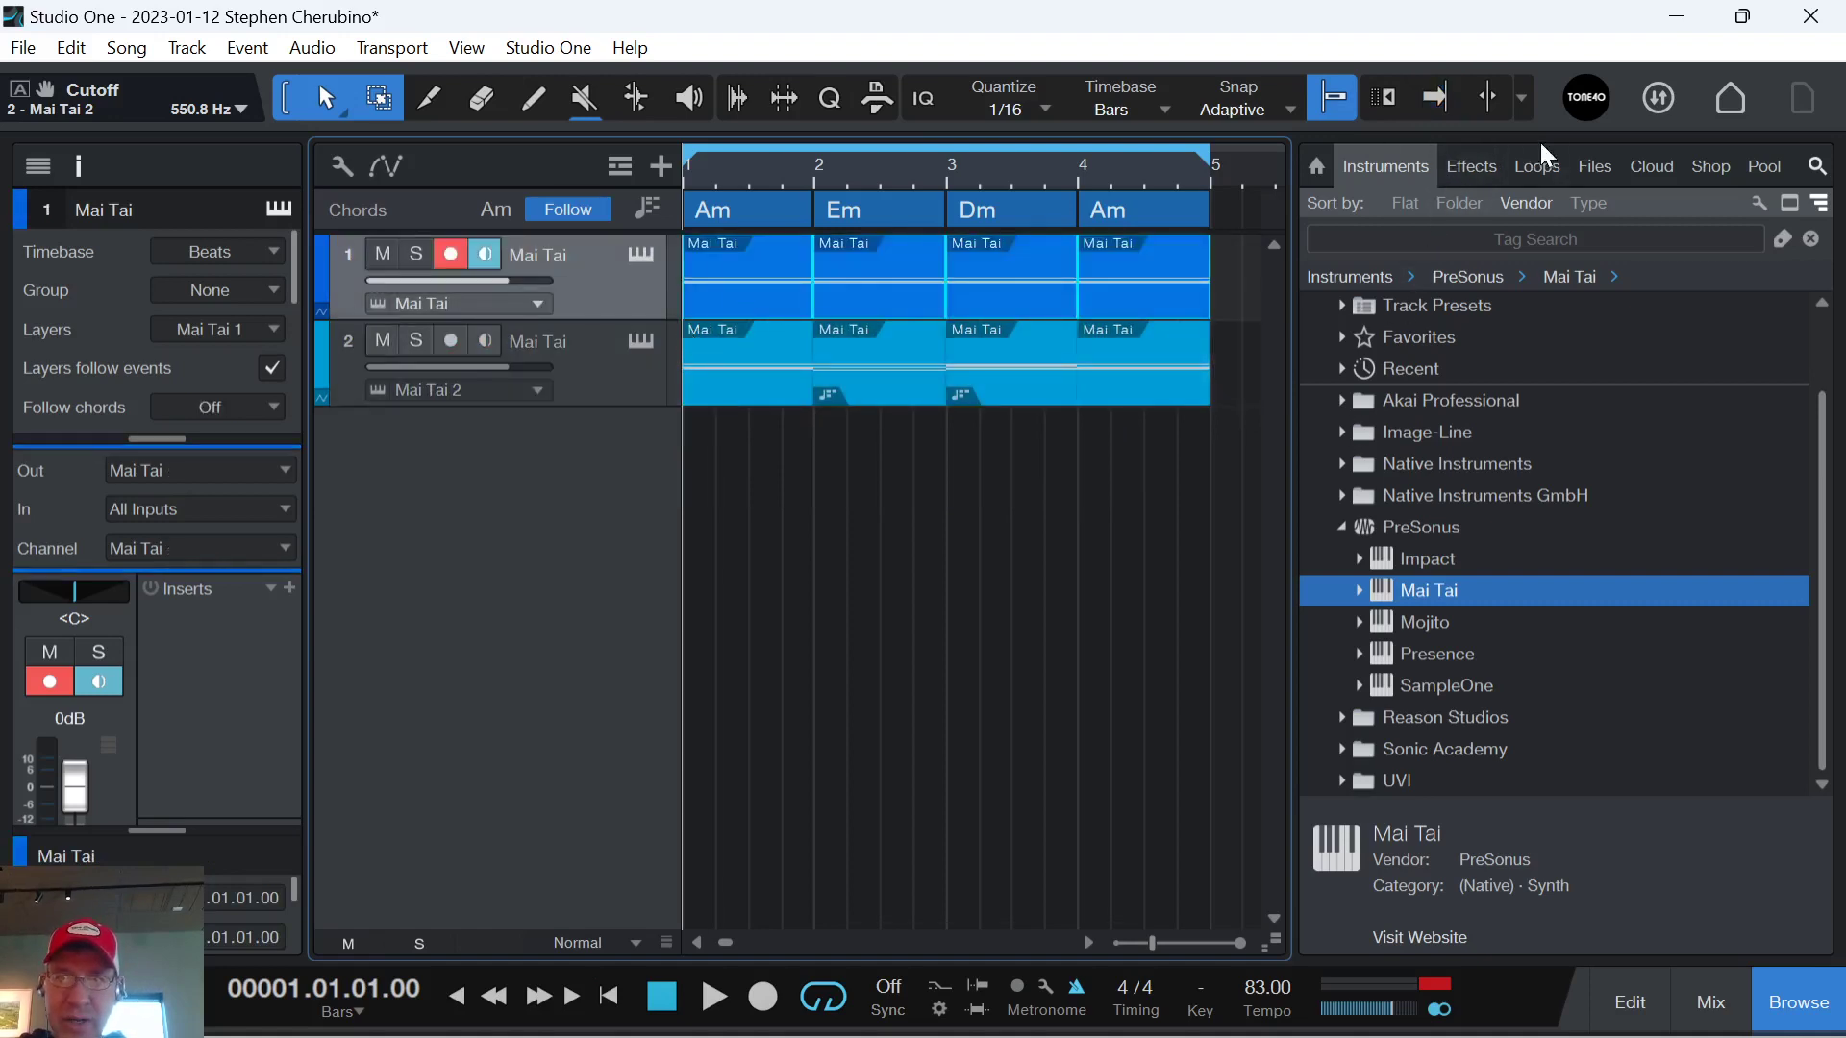
Add the Arpeggiator note effect to the first Mai Tai track.
scroll(1391, 387, up, 3)
click(1344, 373)
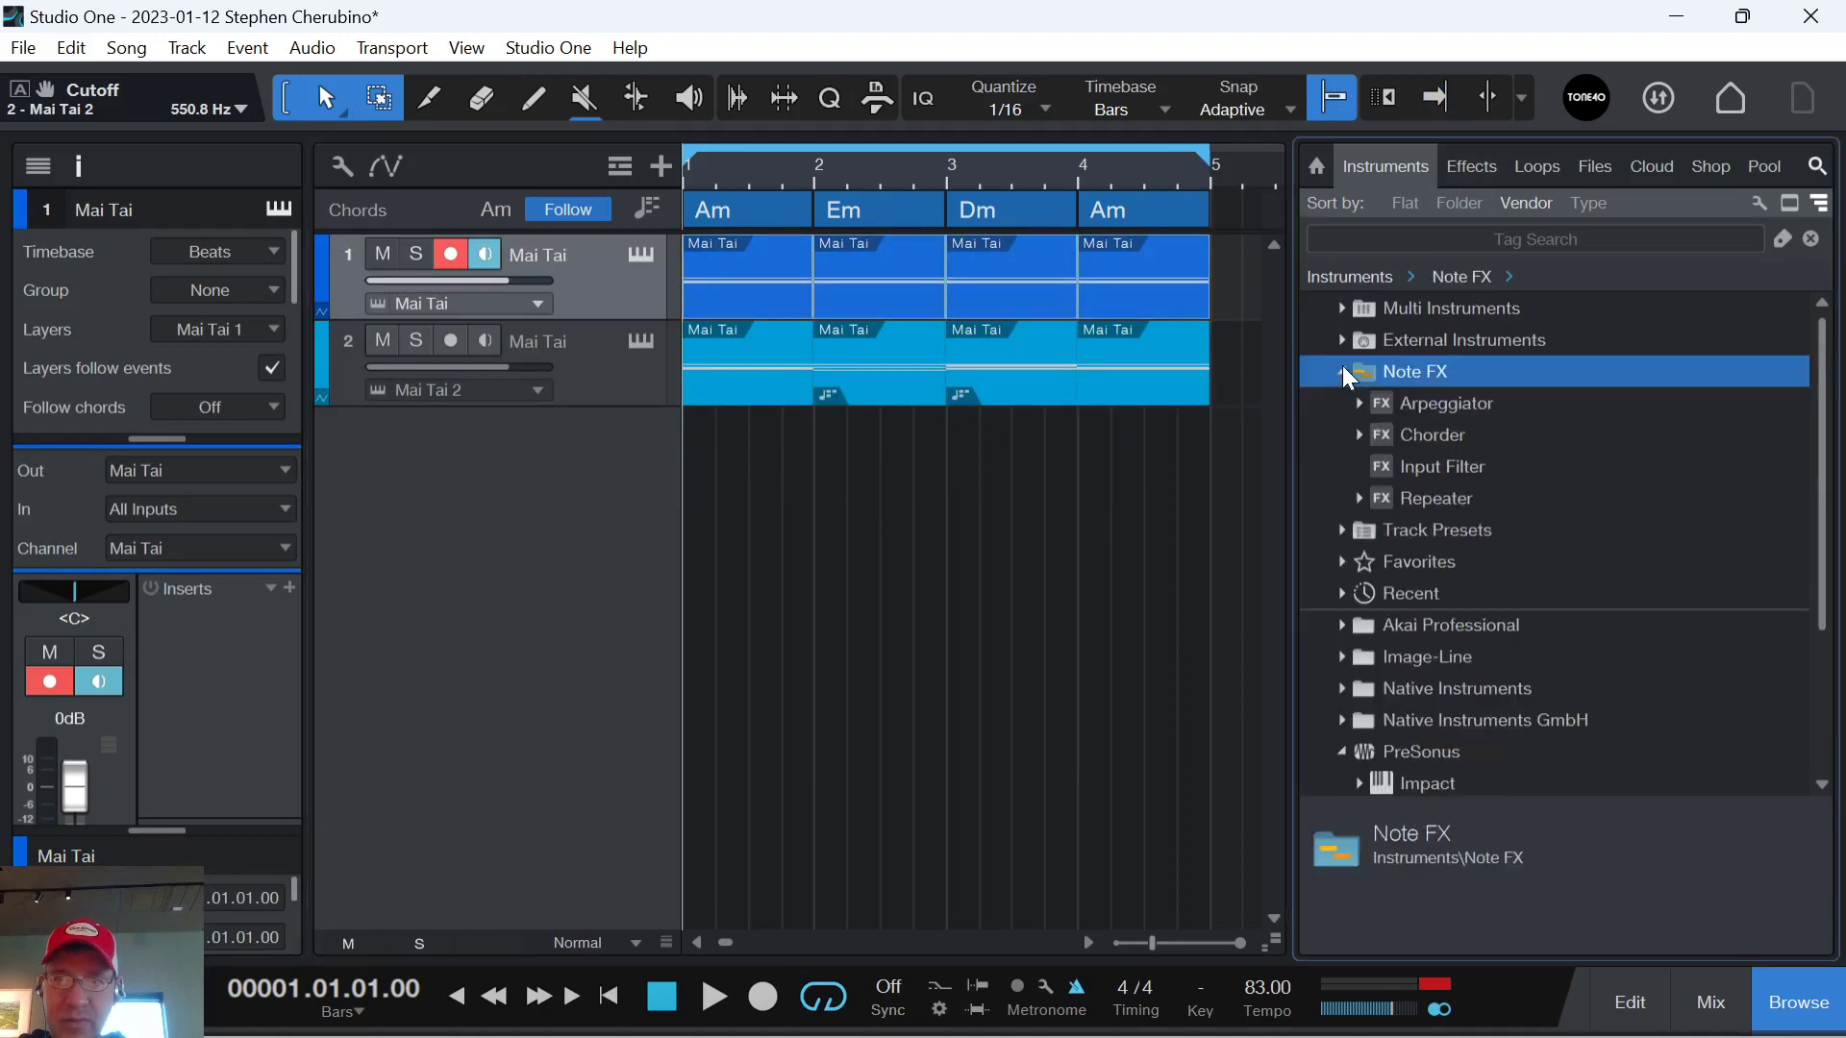
drag(1400, 400, 907, 285)
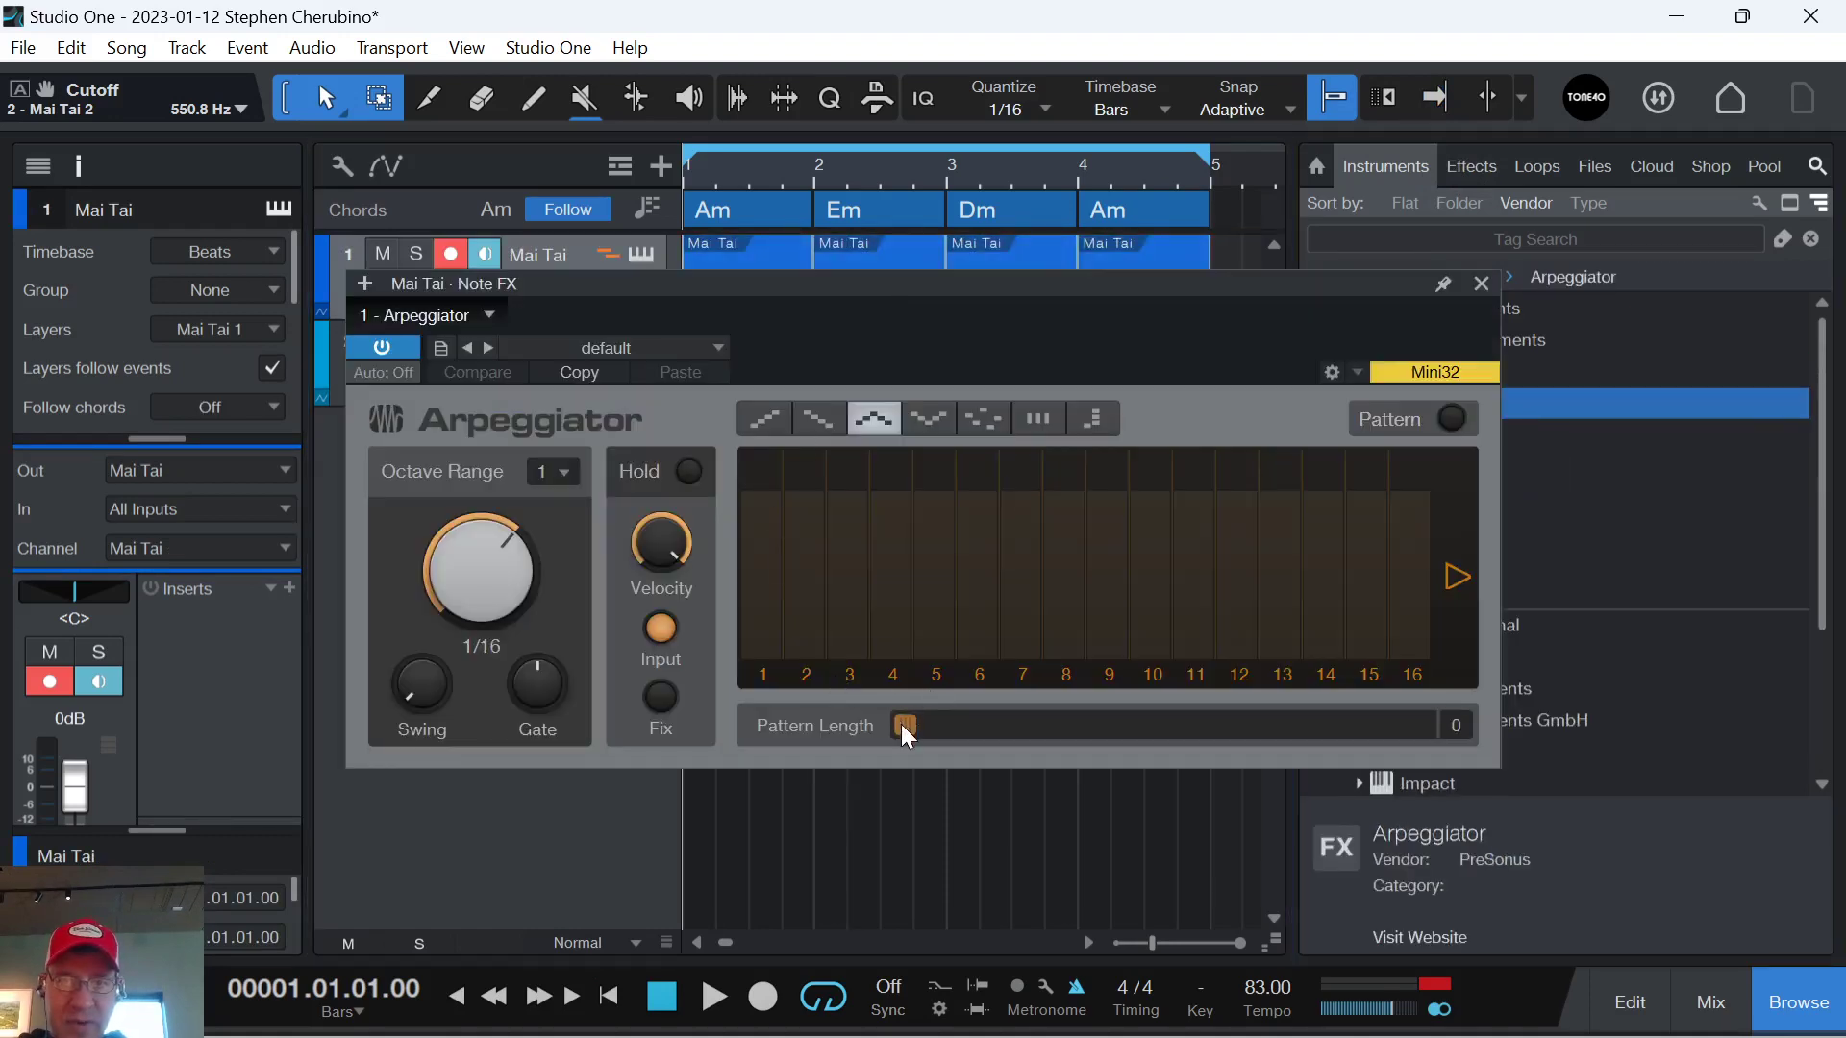
Set the Arpeggiator's pattern length to 10 and mute pattern steps 3, 5, 6 and 9.
drag(903, 728, 1063, 698)
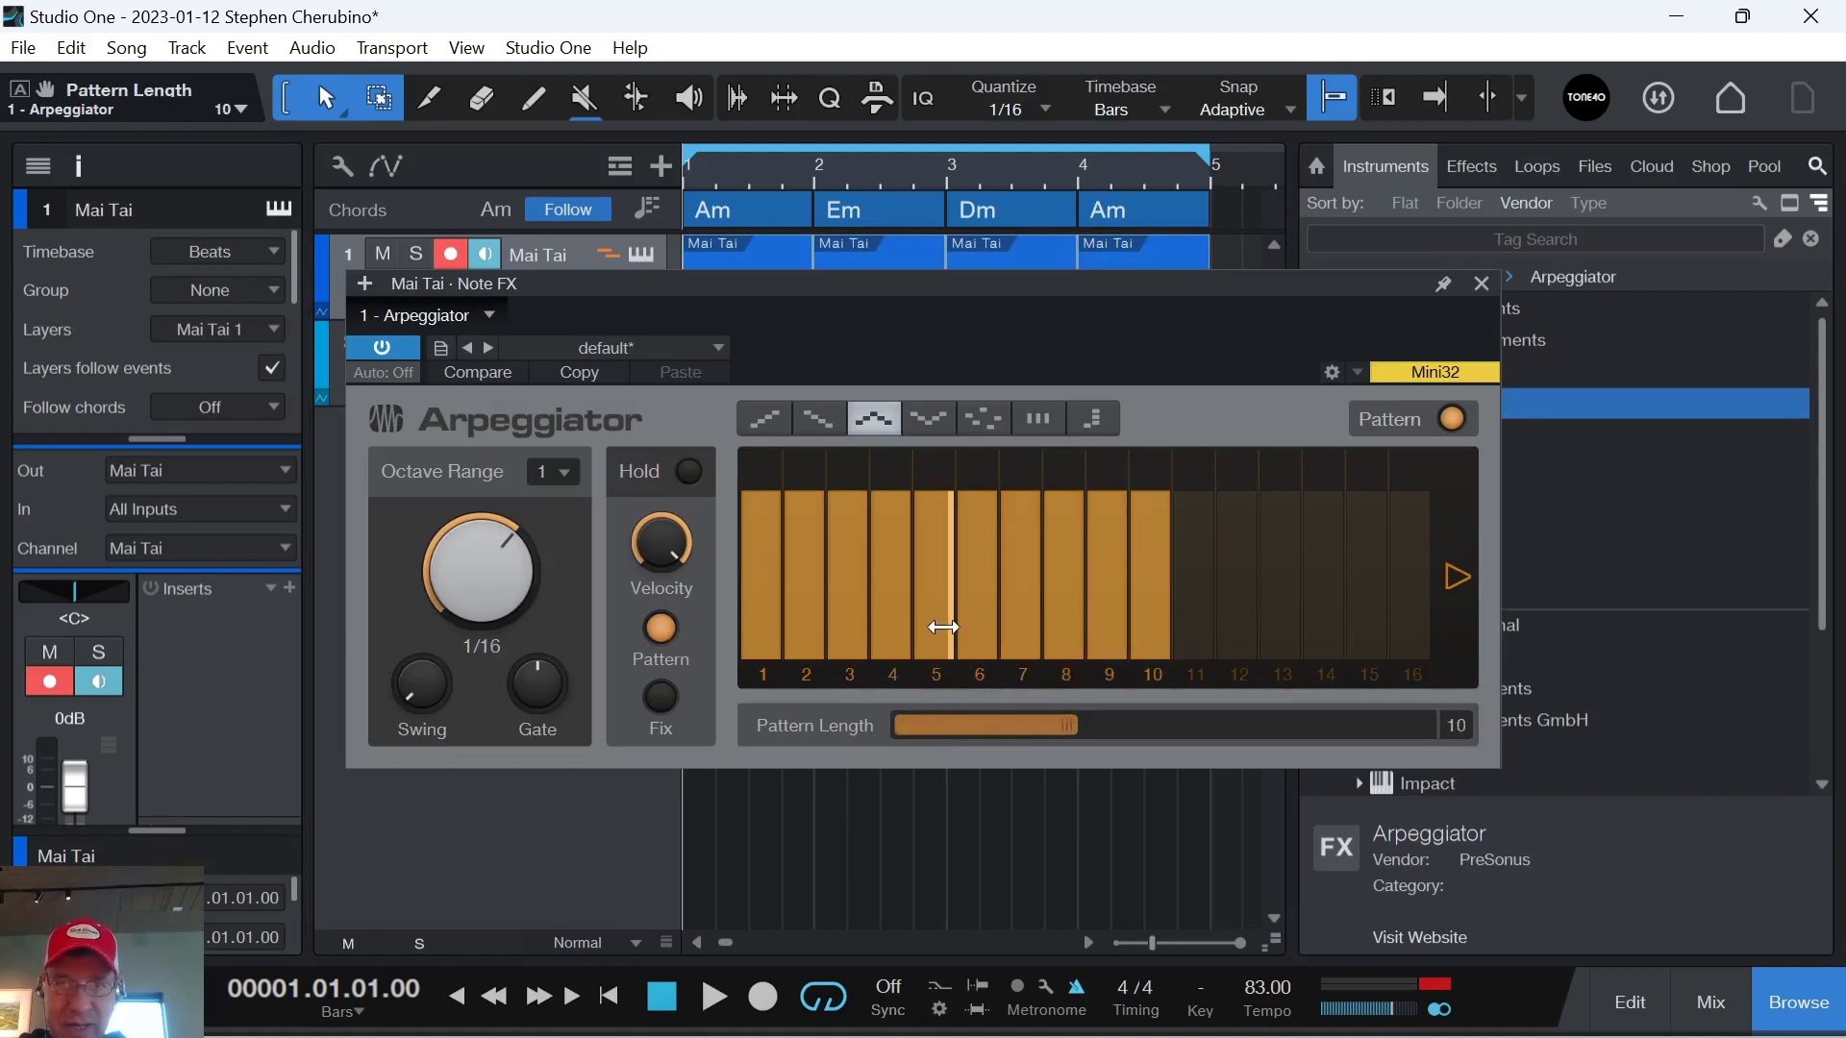
click(851, 681)
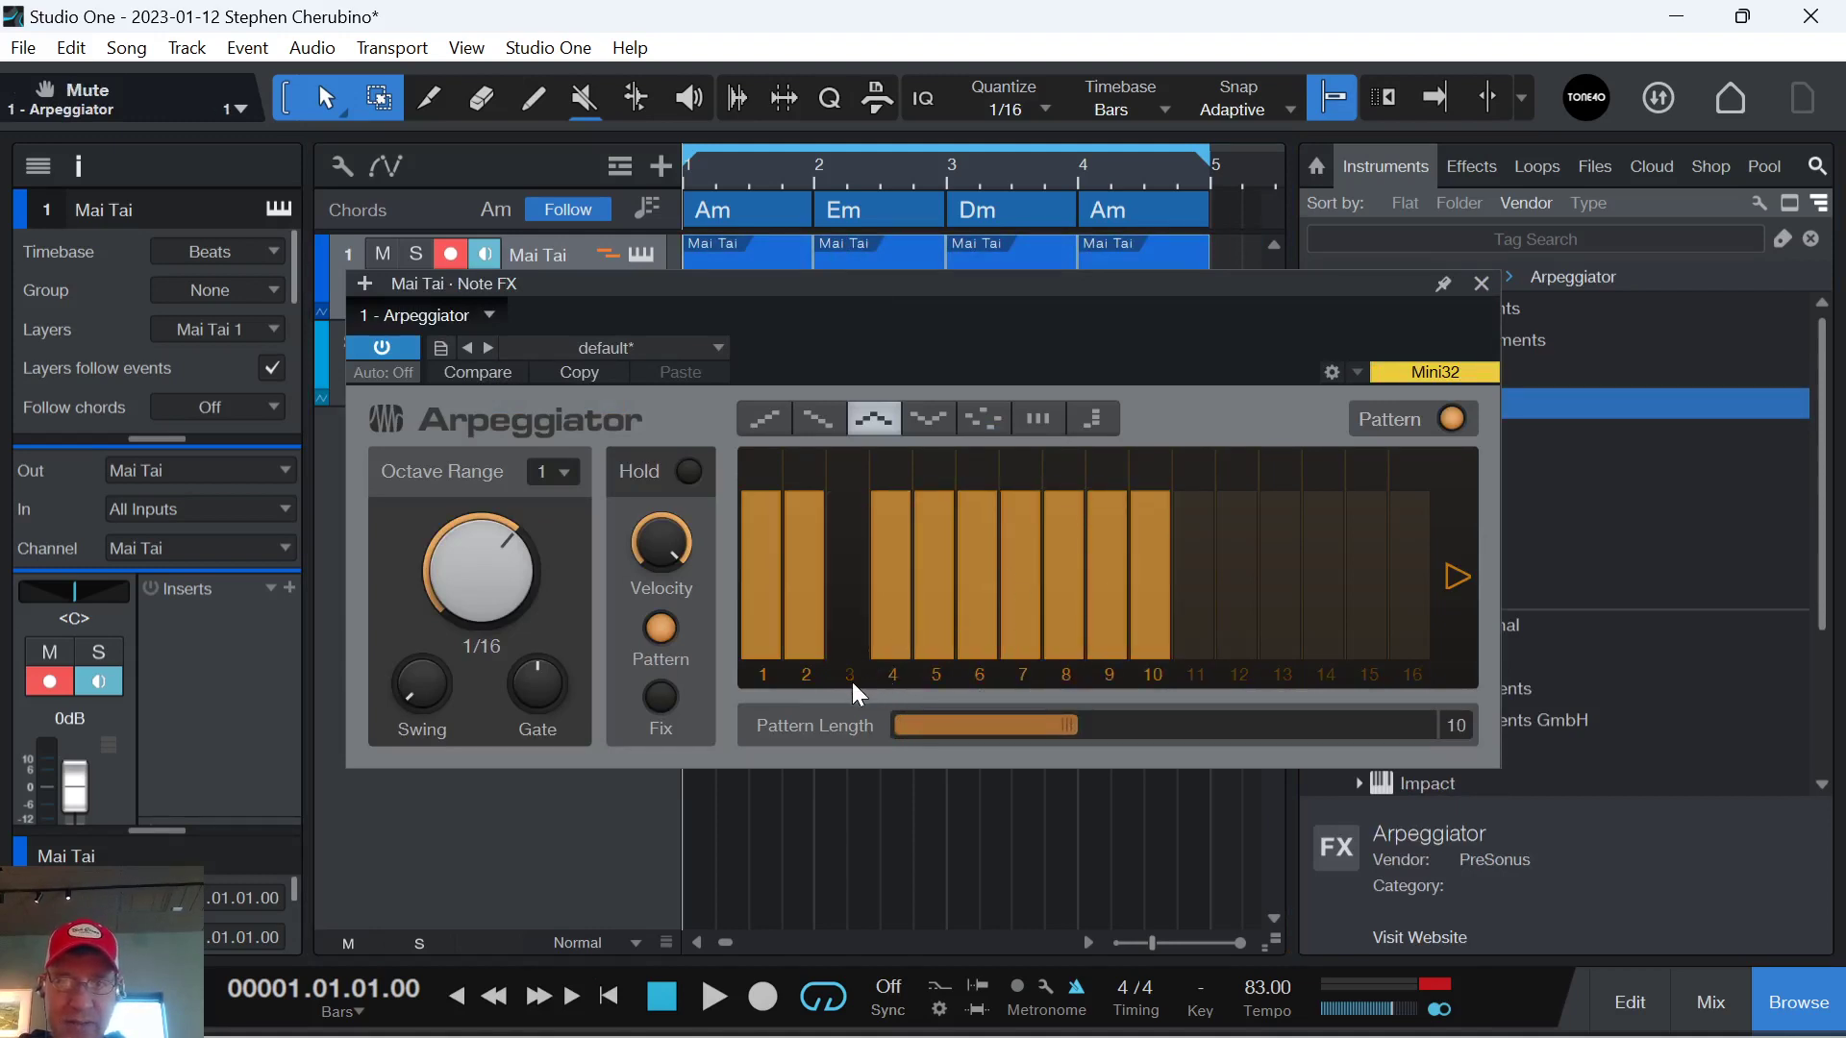
click(944, 671)
click(974, 669)
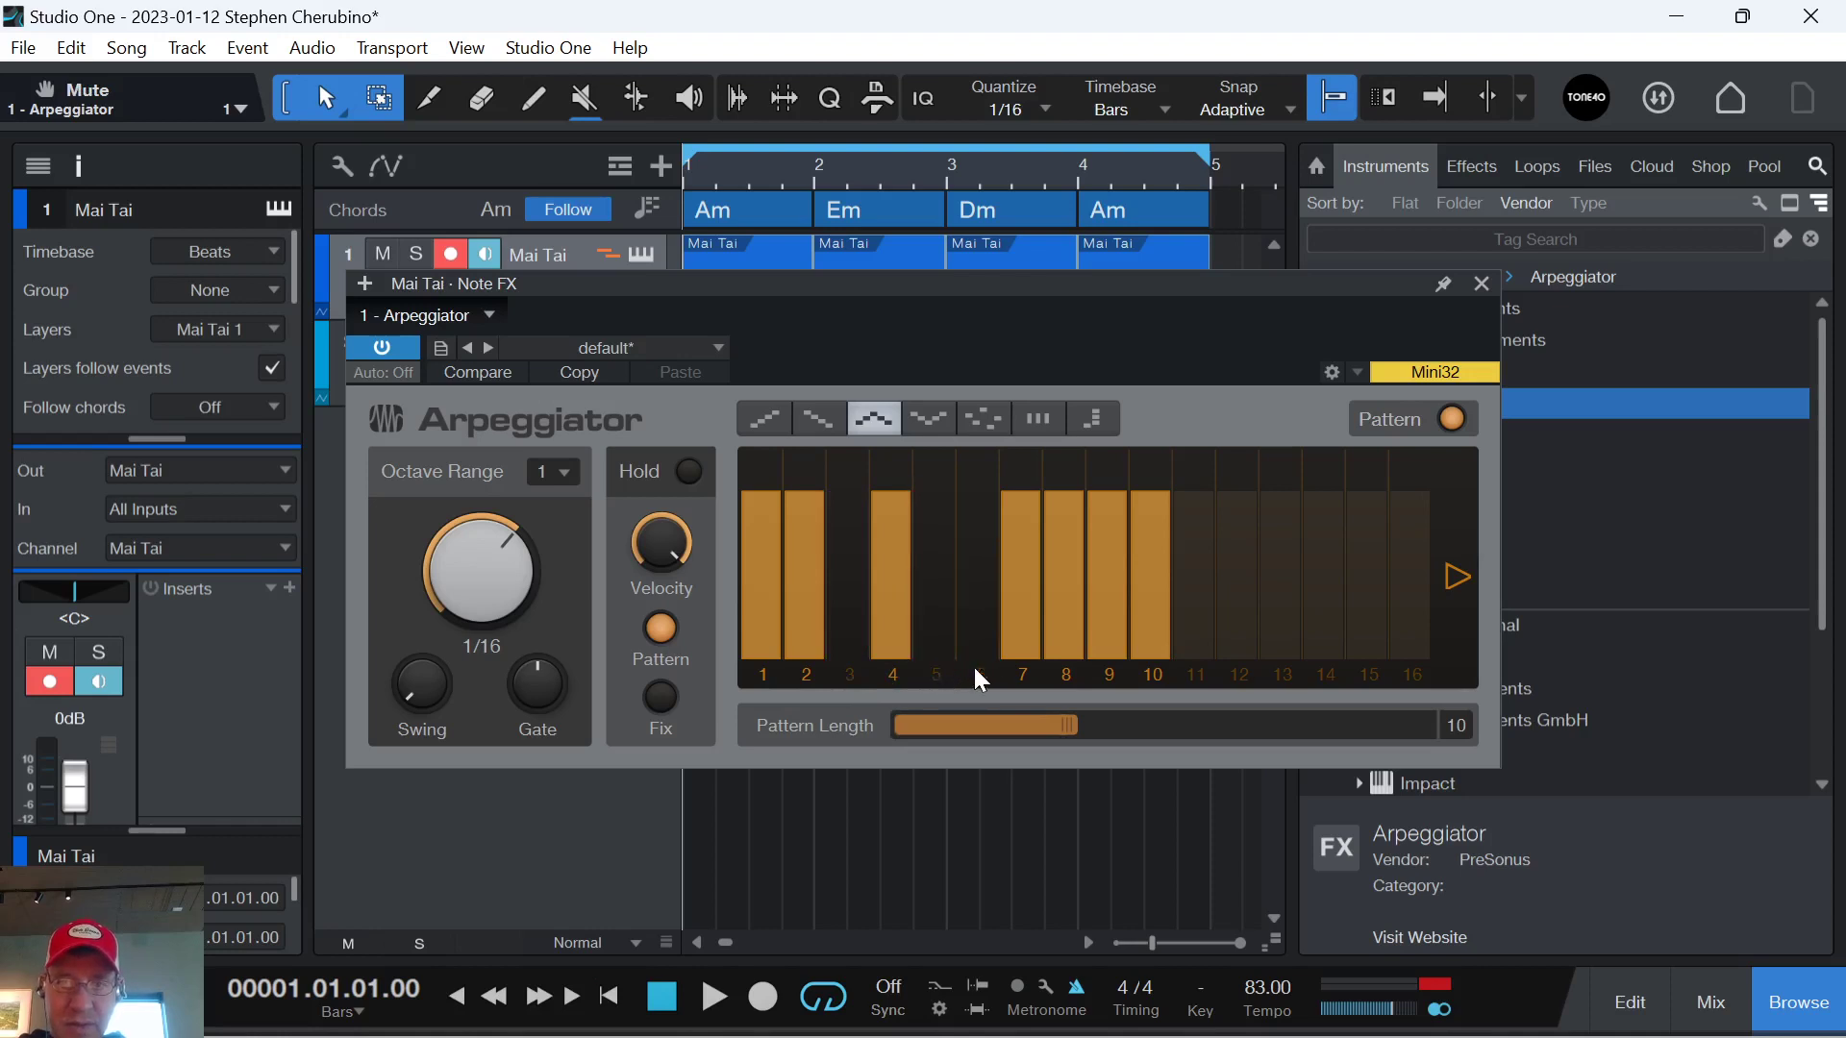
click(1102, 671)
click(1481, 283)
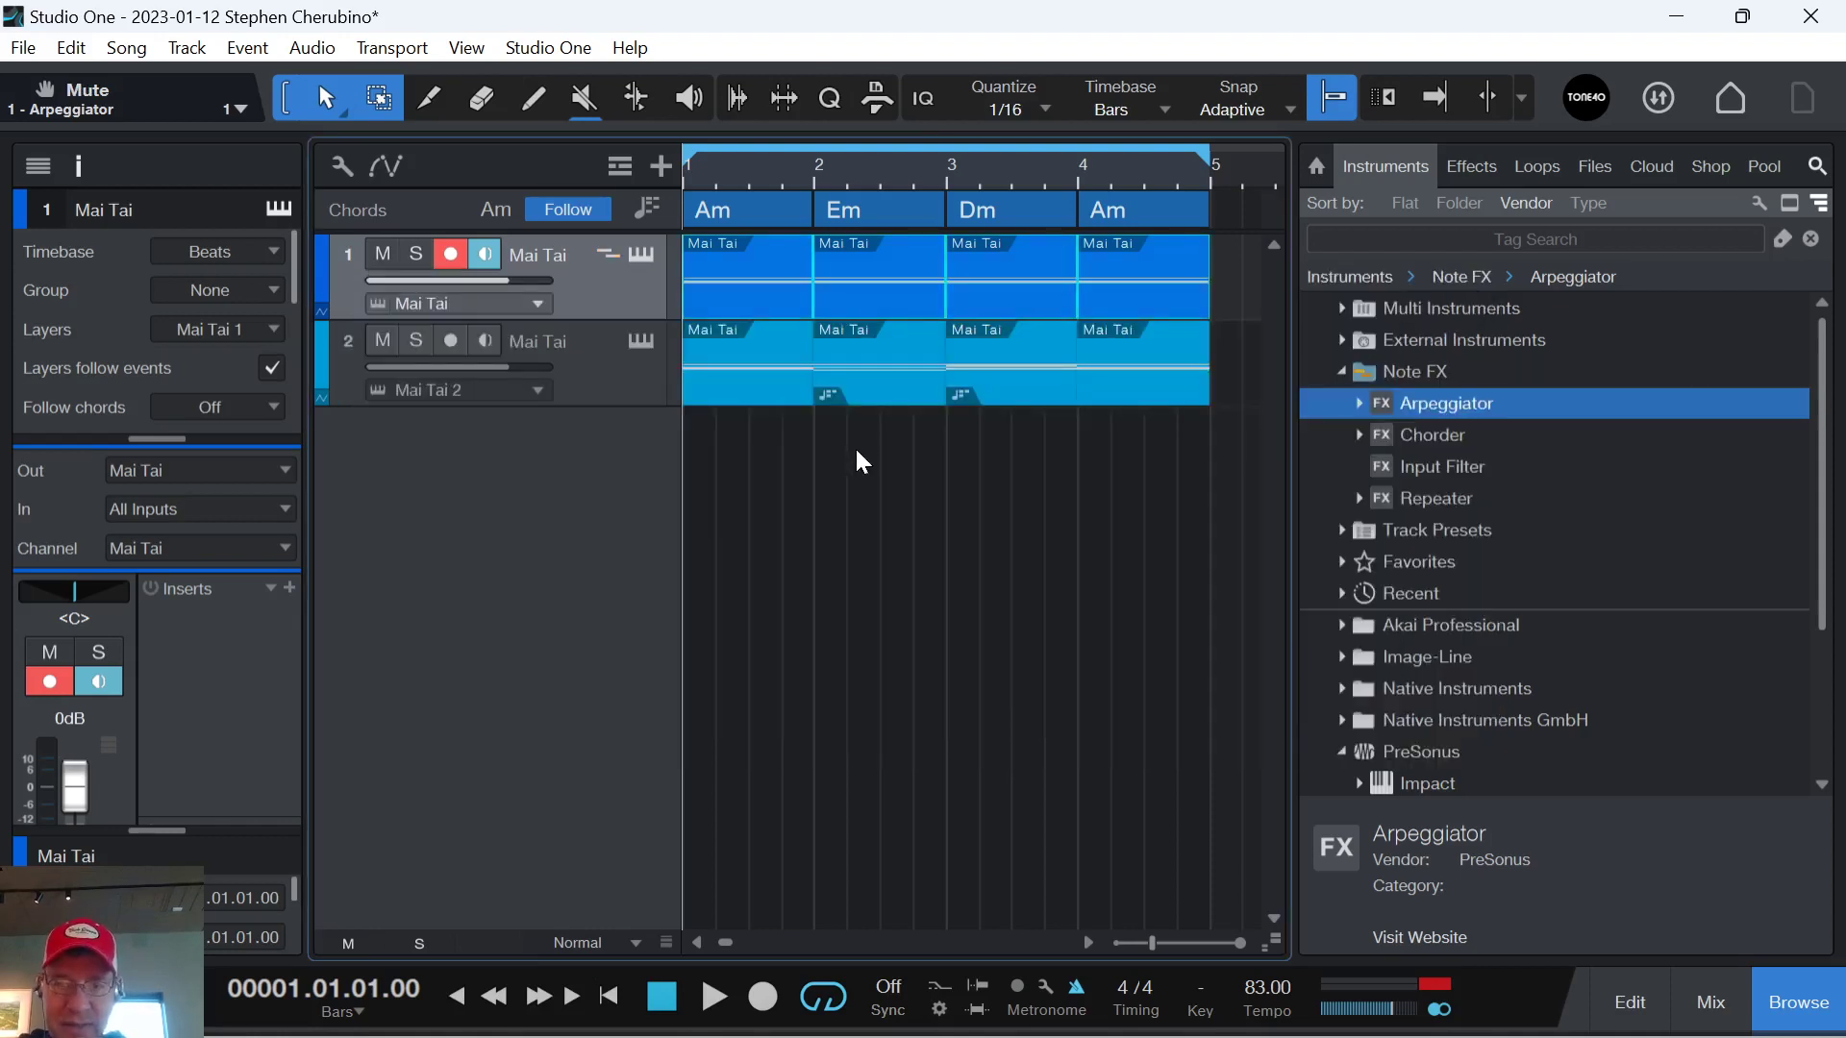
Play the first bar to audition the arpeggiated pattern and check the first Mai Tai's synth settings.
key(space)
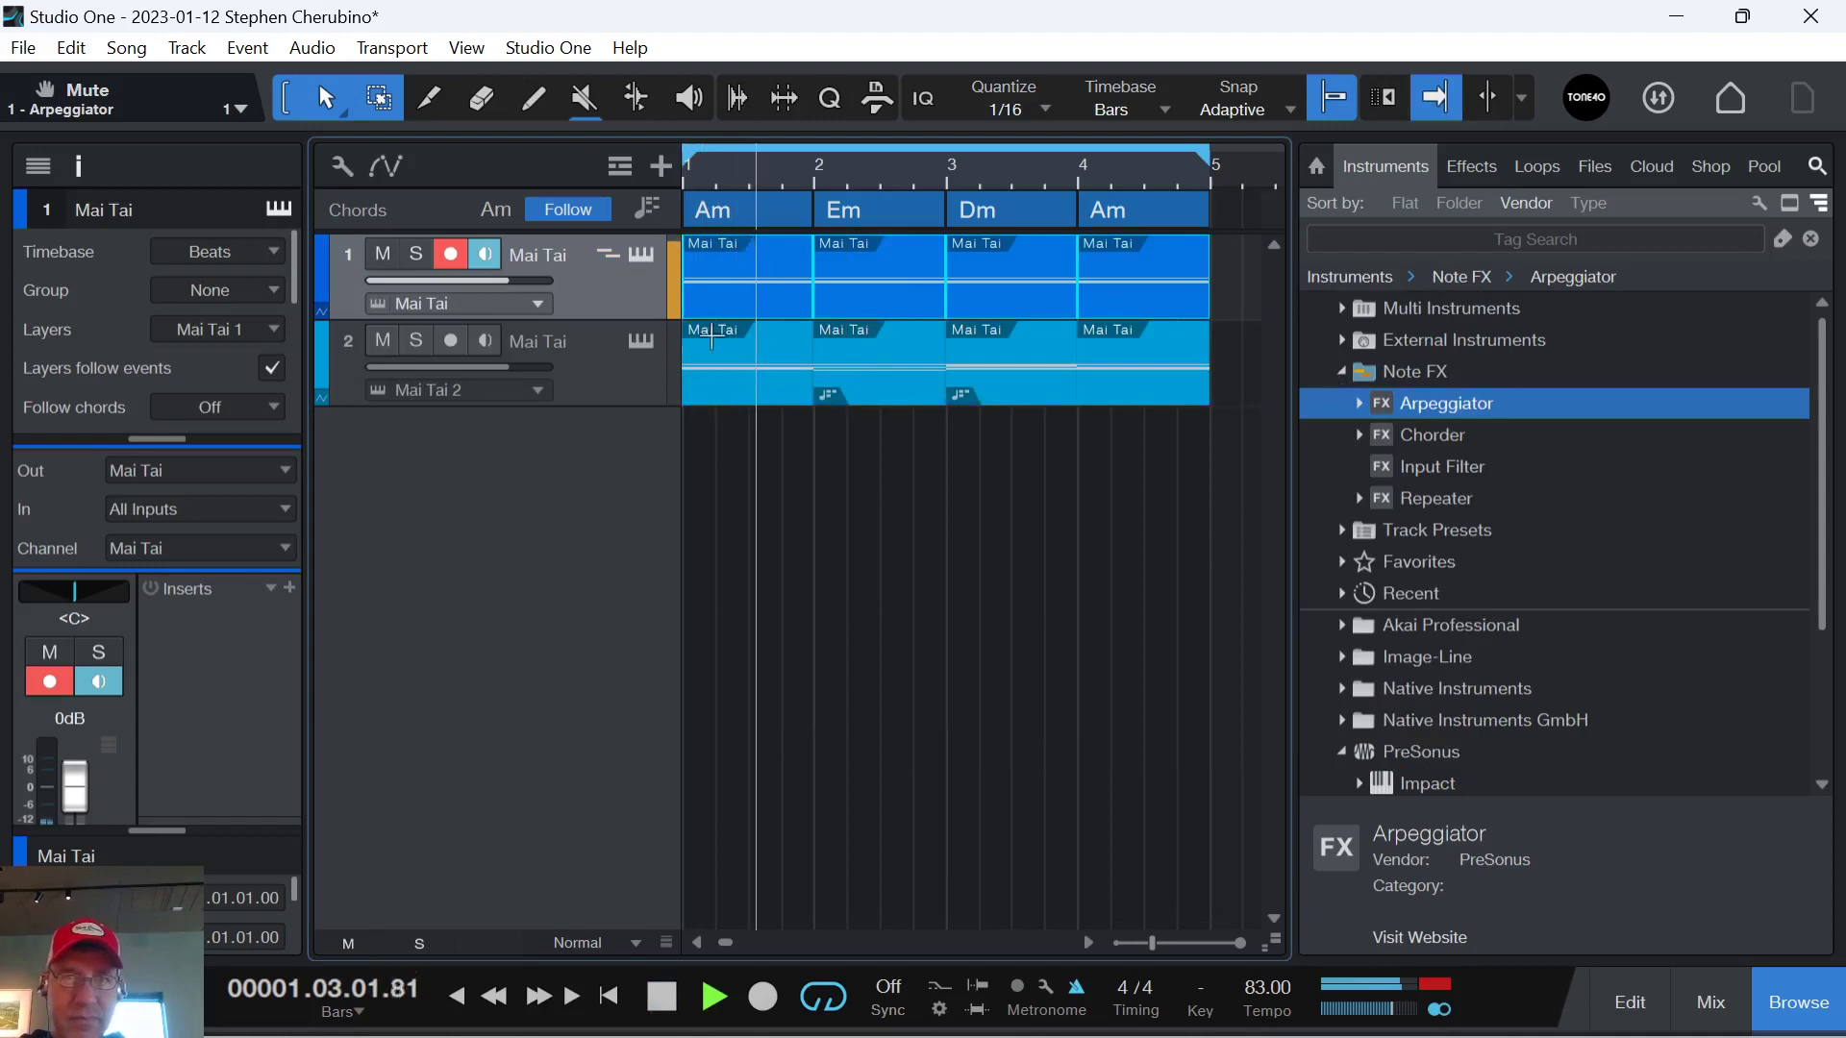
key(space)
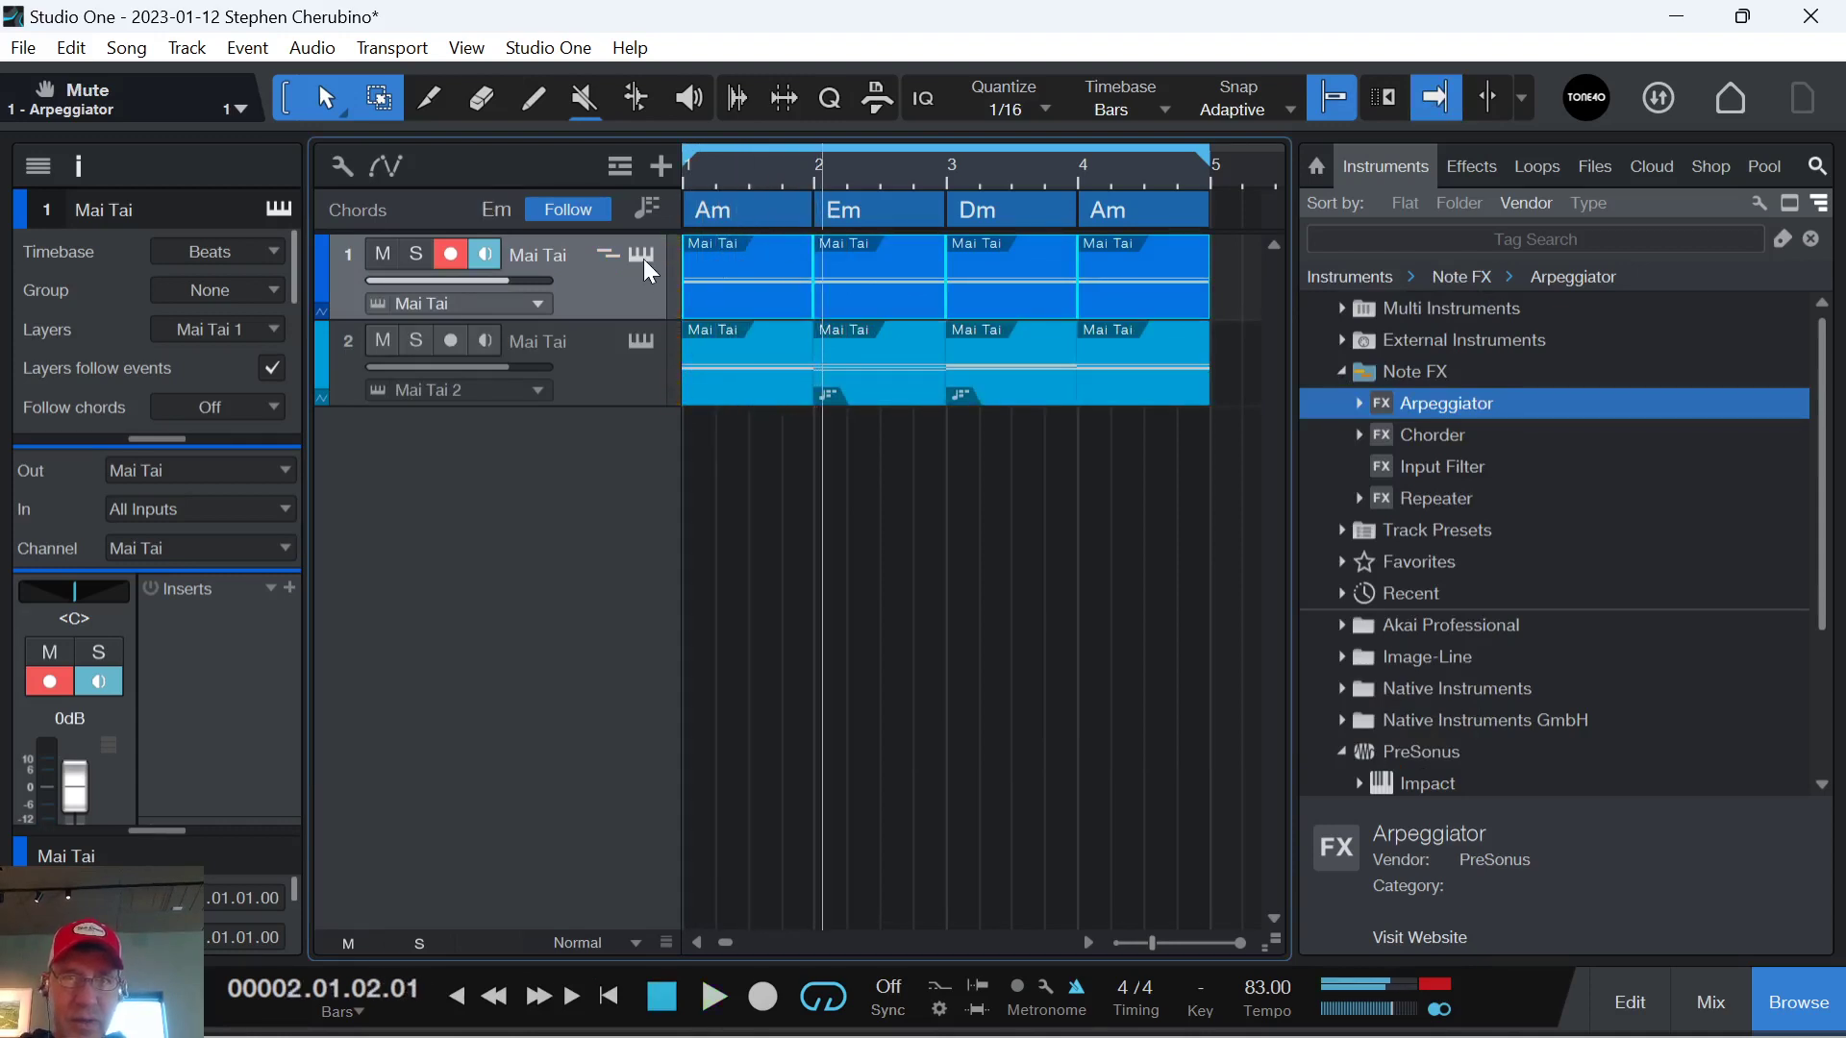
click(643, 258)
click(1619, 81)
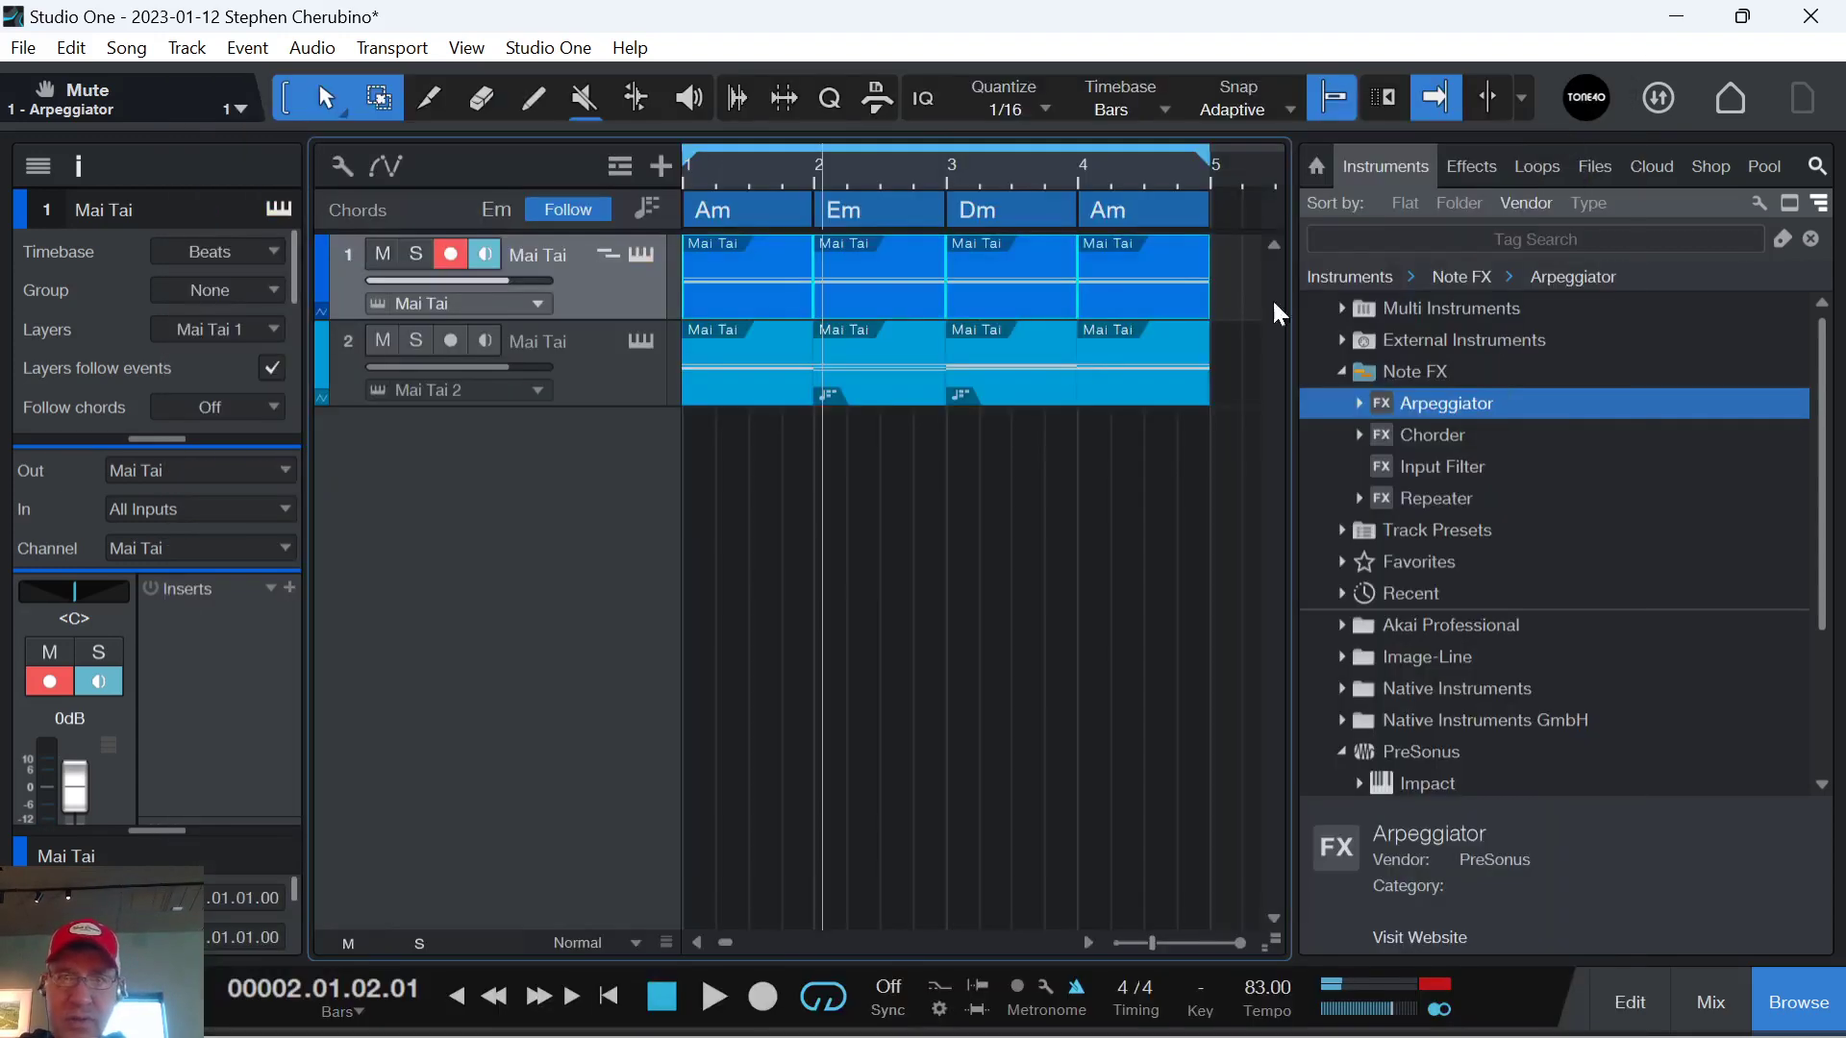
Shorten the Arpeggiator's gate time to 59% and play the first Mai Tai track soloed.
drag(164, 440, 140, 589)
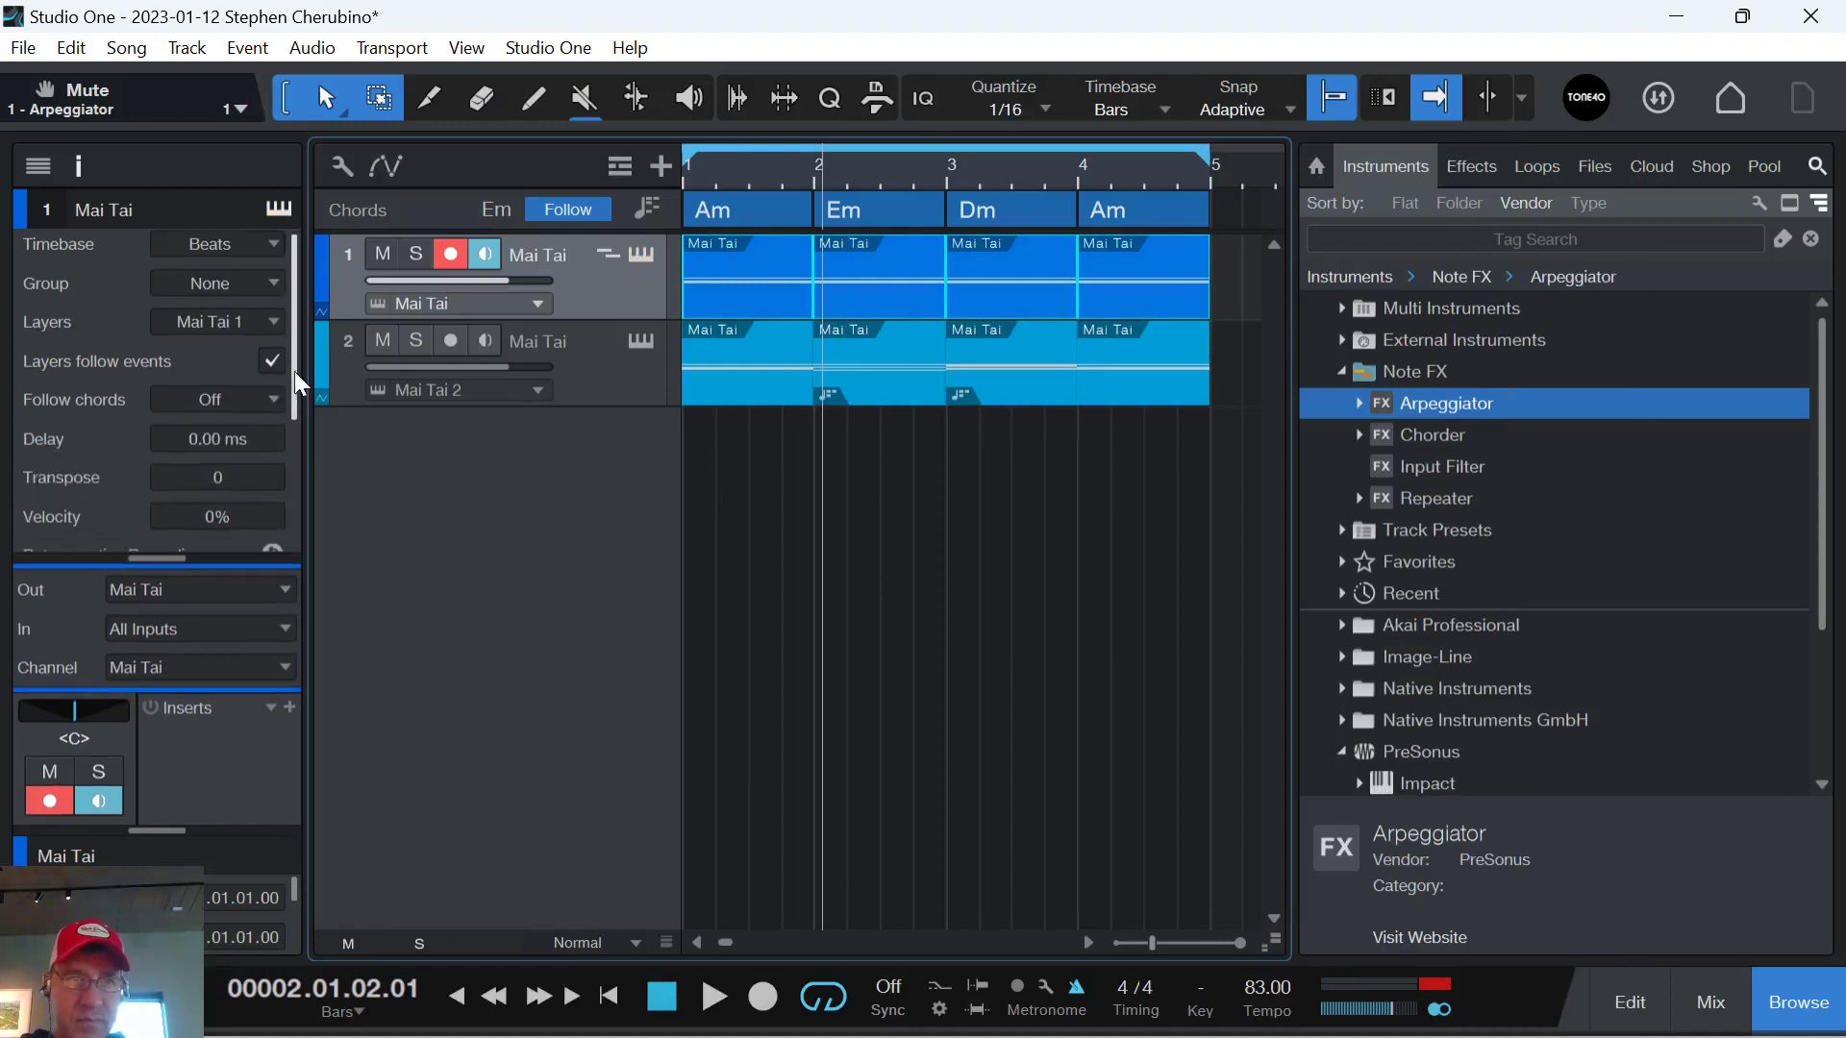
drag(294, 371, 240, 519)
click(185, 531)
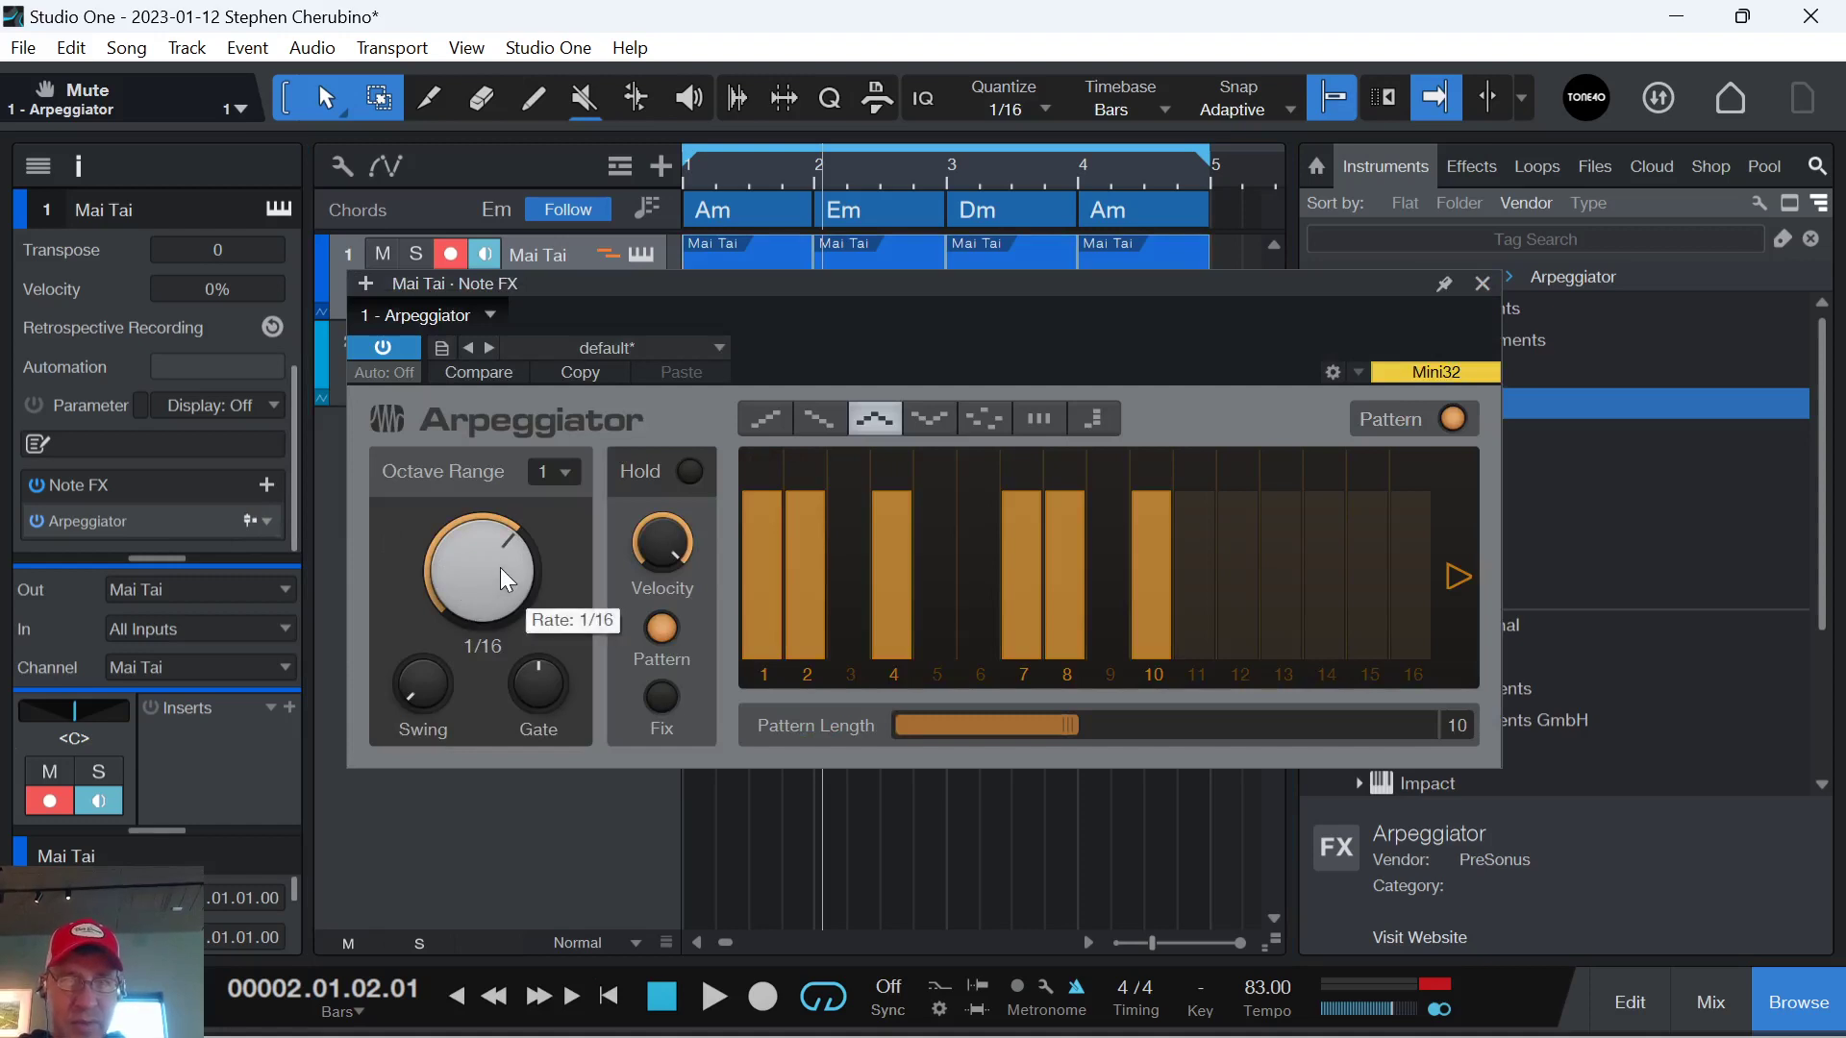
mouse_move(537, 673)
mouse_down()
mouse_move(539, 651)
mouse_move(526, 707)
mouse_up()
click(417, 253)
key(space)
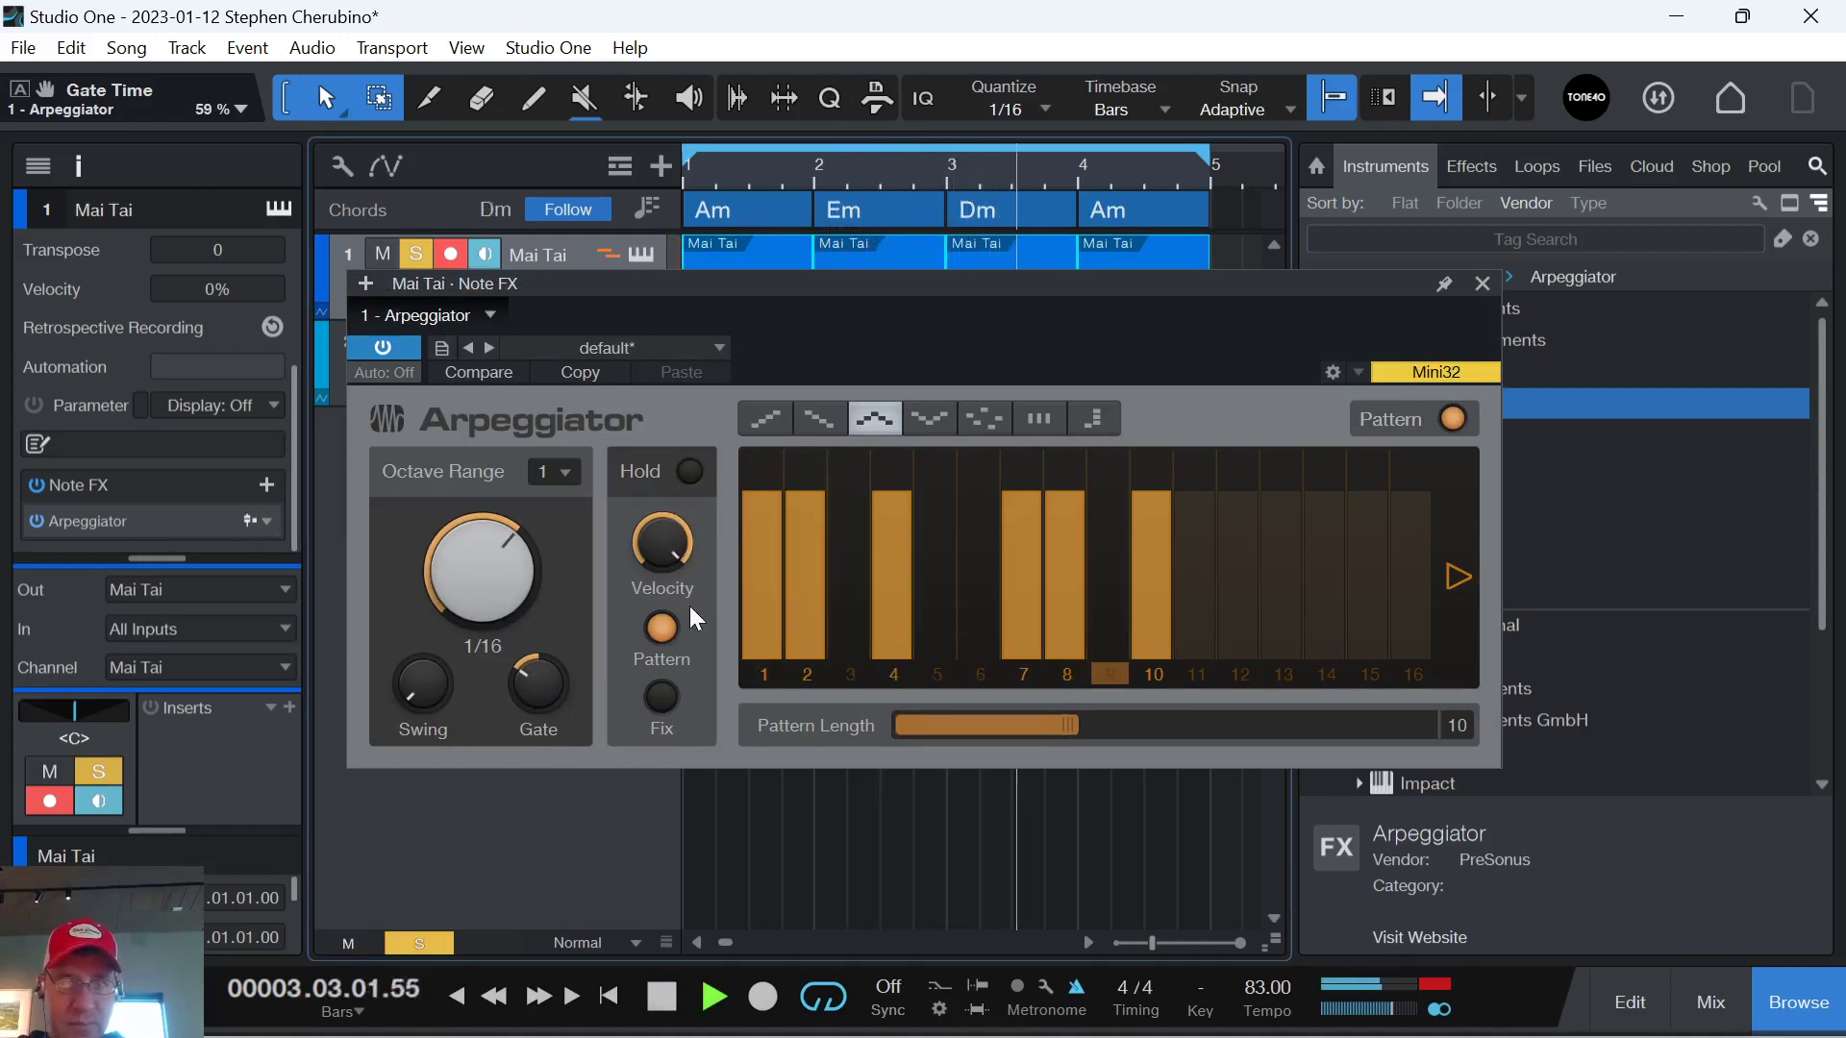
Set the Arpeggiator's octave range to 2.
click(567, 473)
click(578, 527)
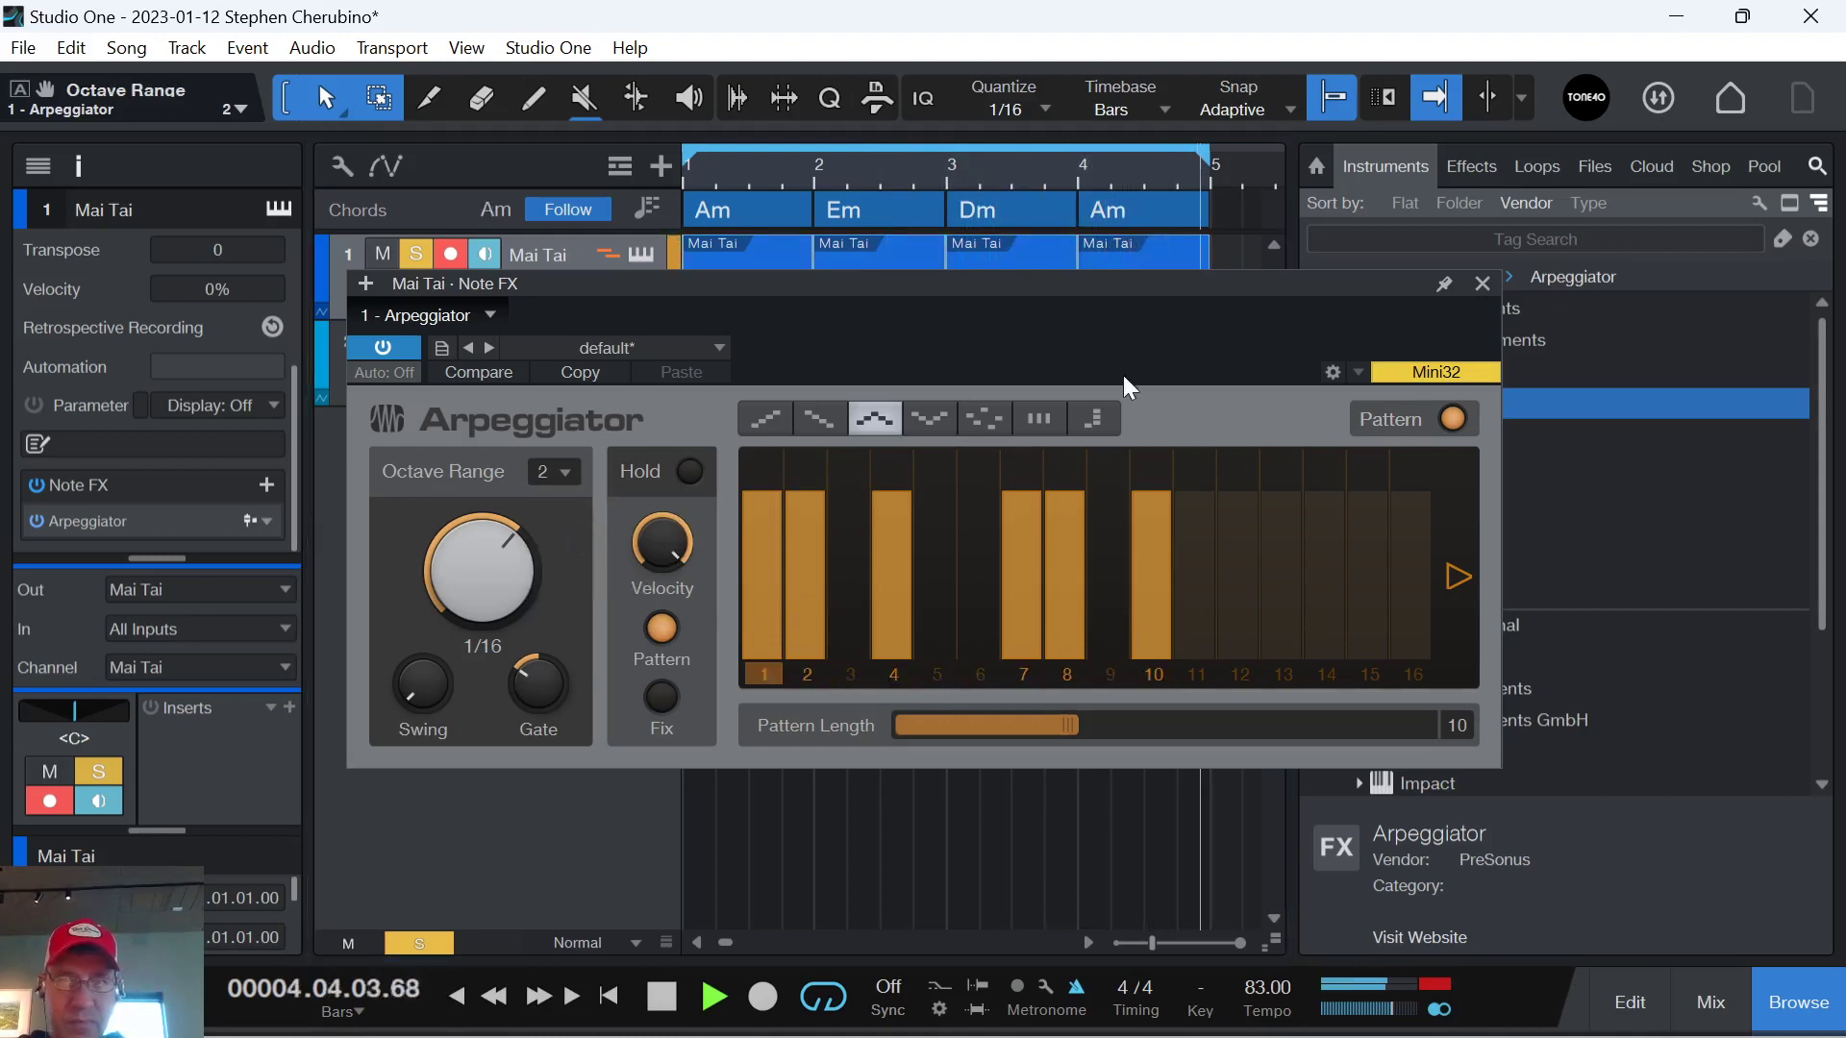
click(1482, 284)
Raise the filter cutoff of the first Mai Tai instrument to 15.70 kHz.
click(641, 254)
drag(670, 524, 759, 330)
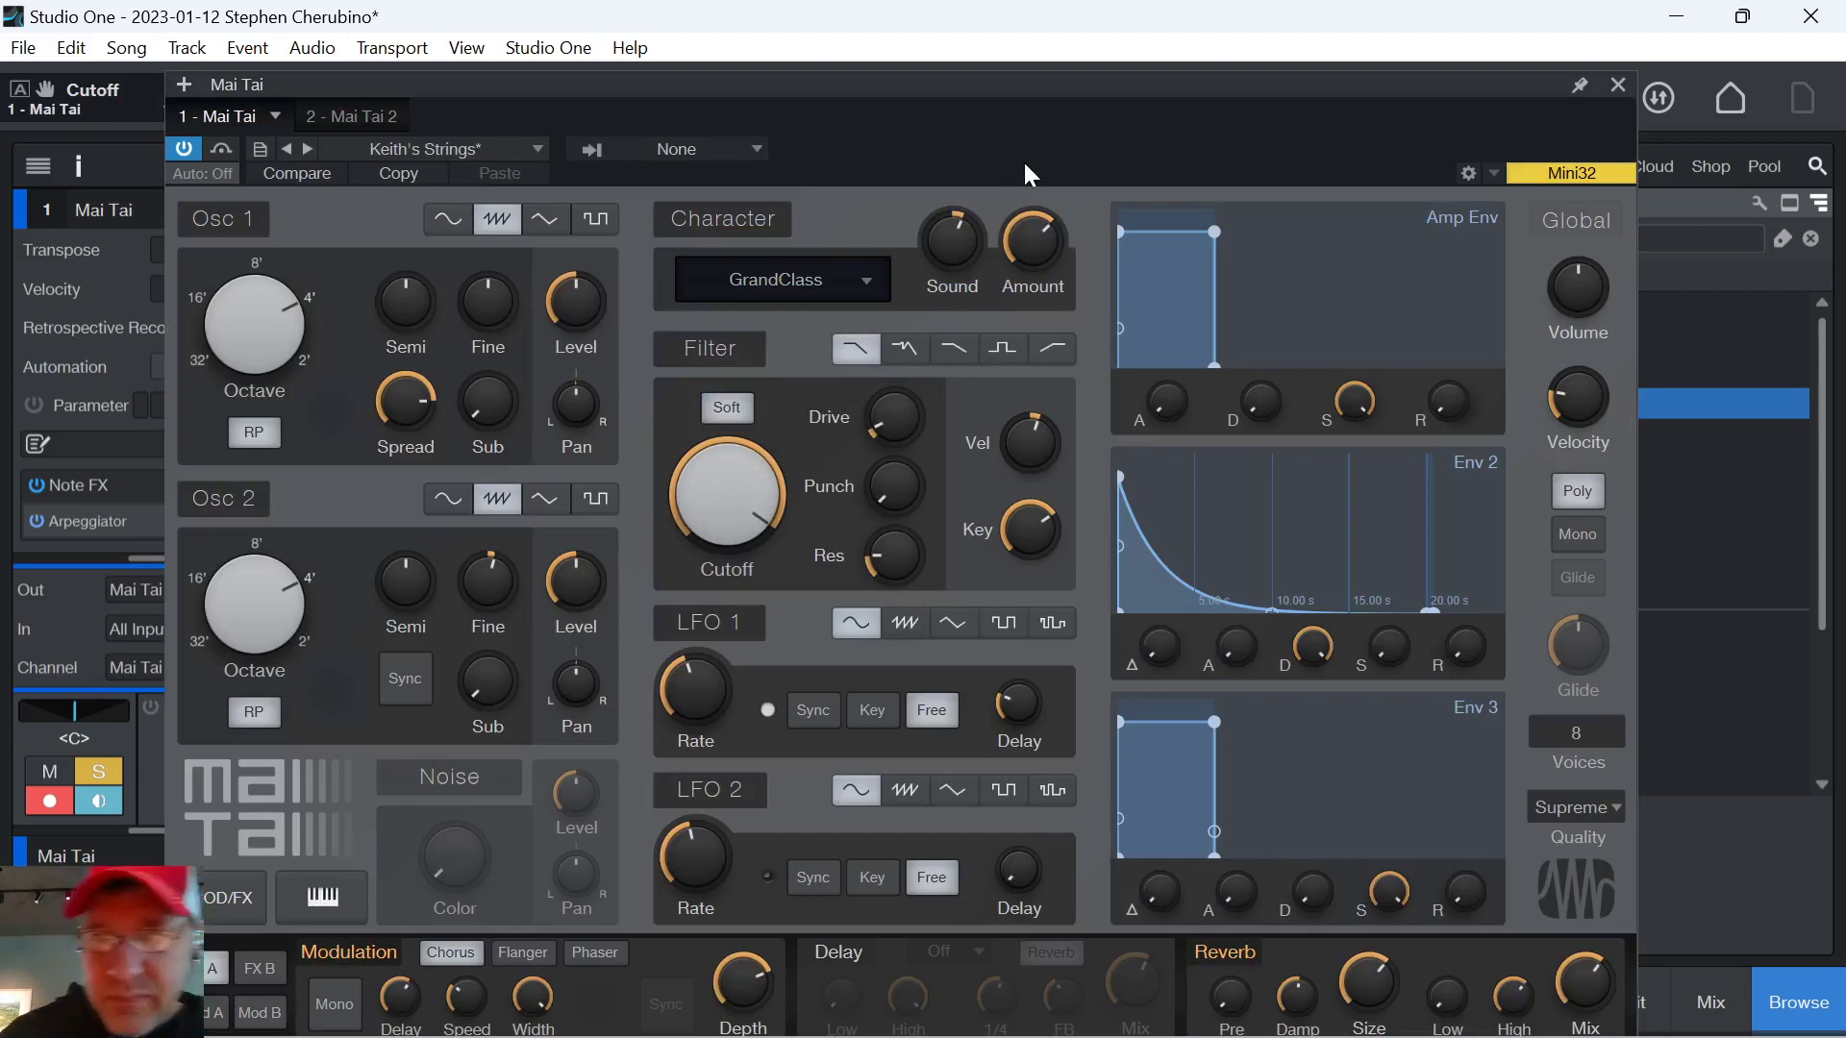
click(1616, 85)
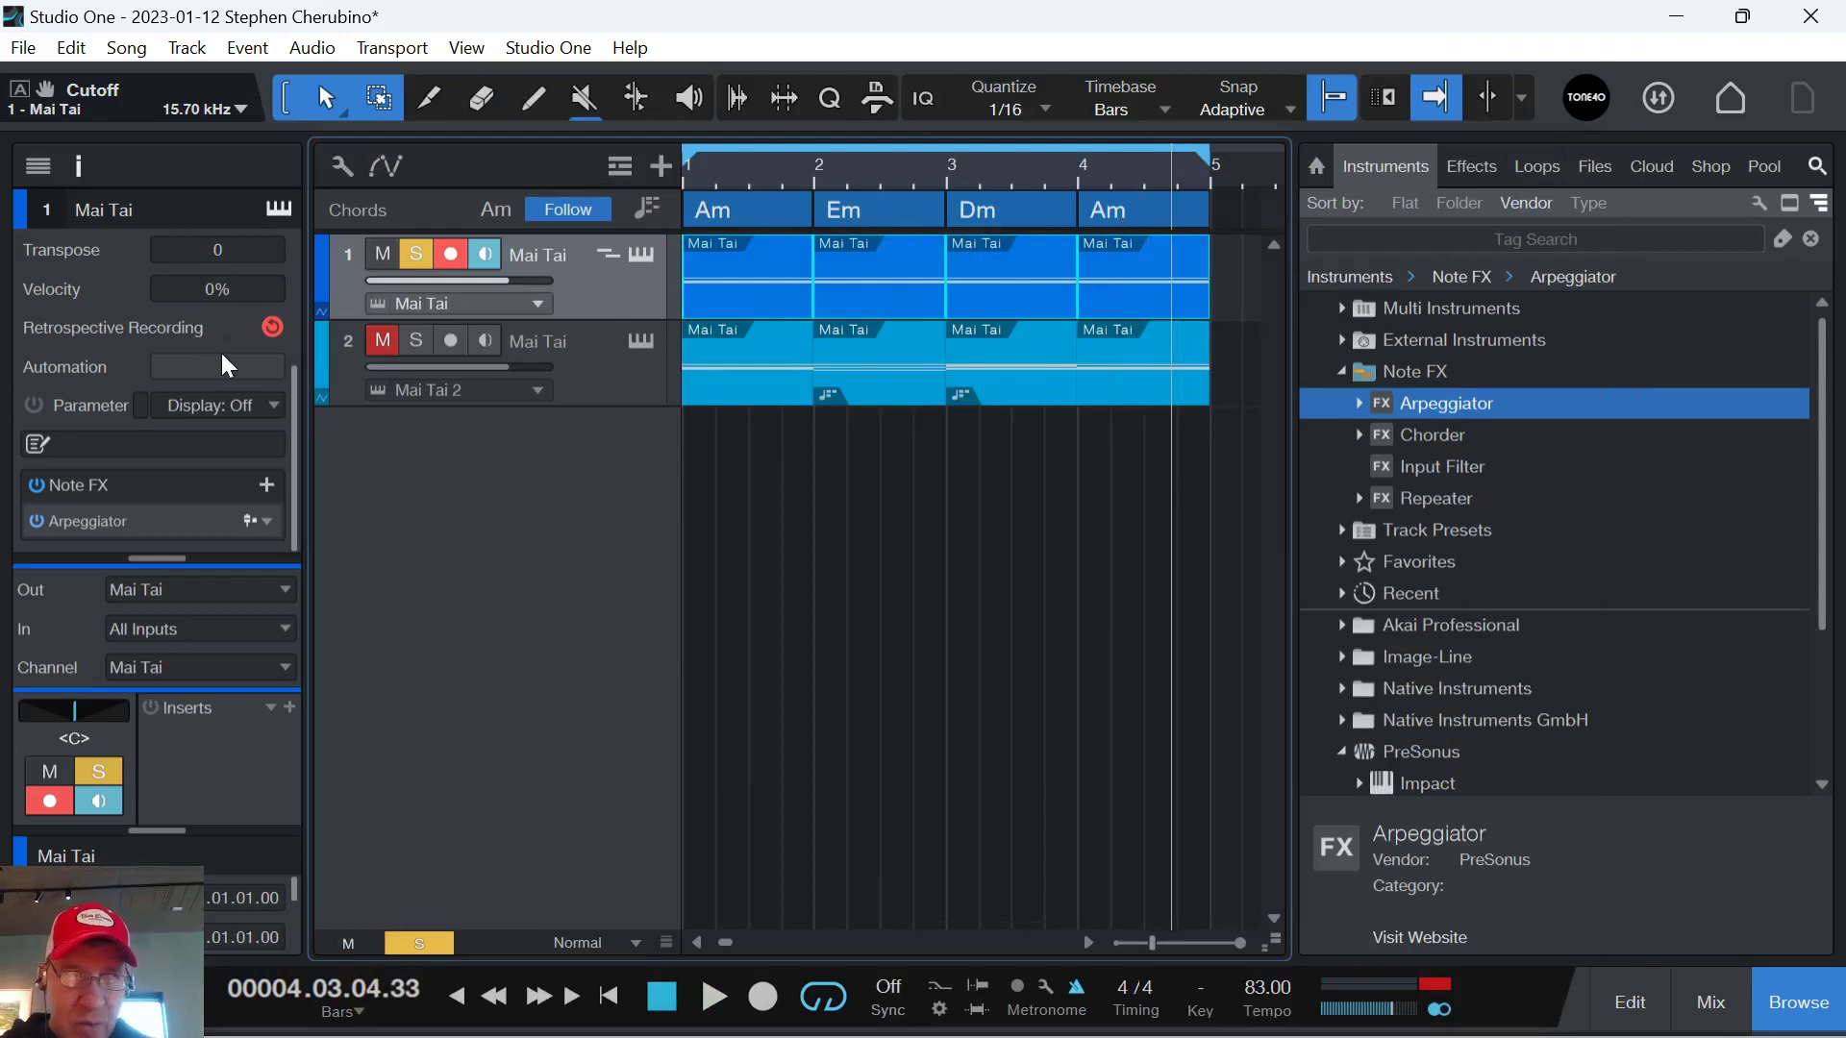
Set the first Mai Tai track to follow chords in Parallel mode and play it from the song start.
scroll(228, 366, up, 2)
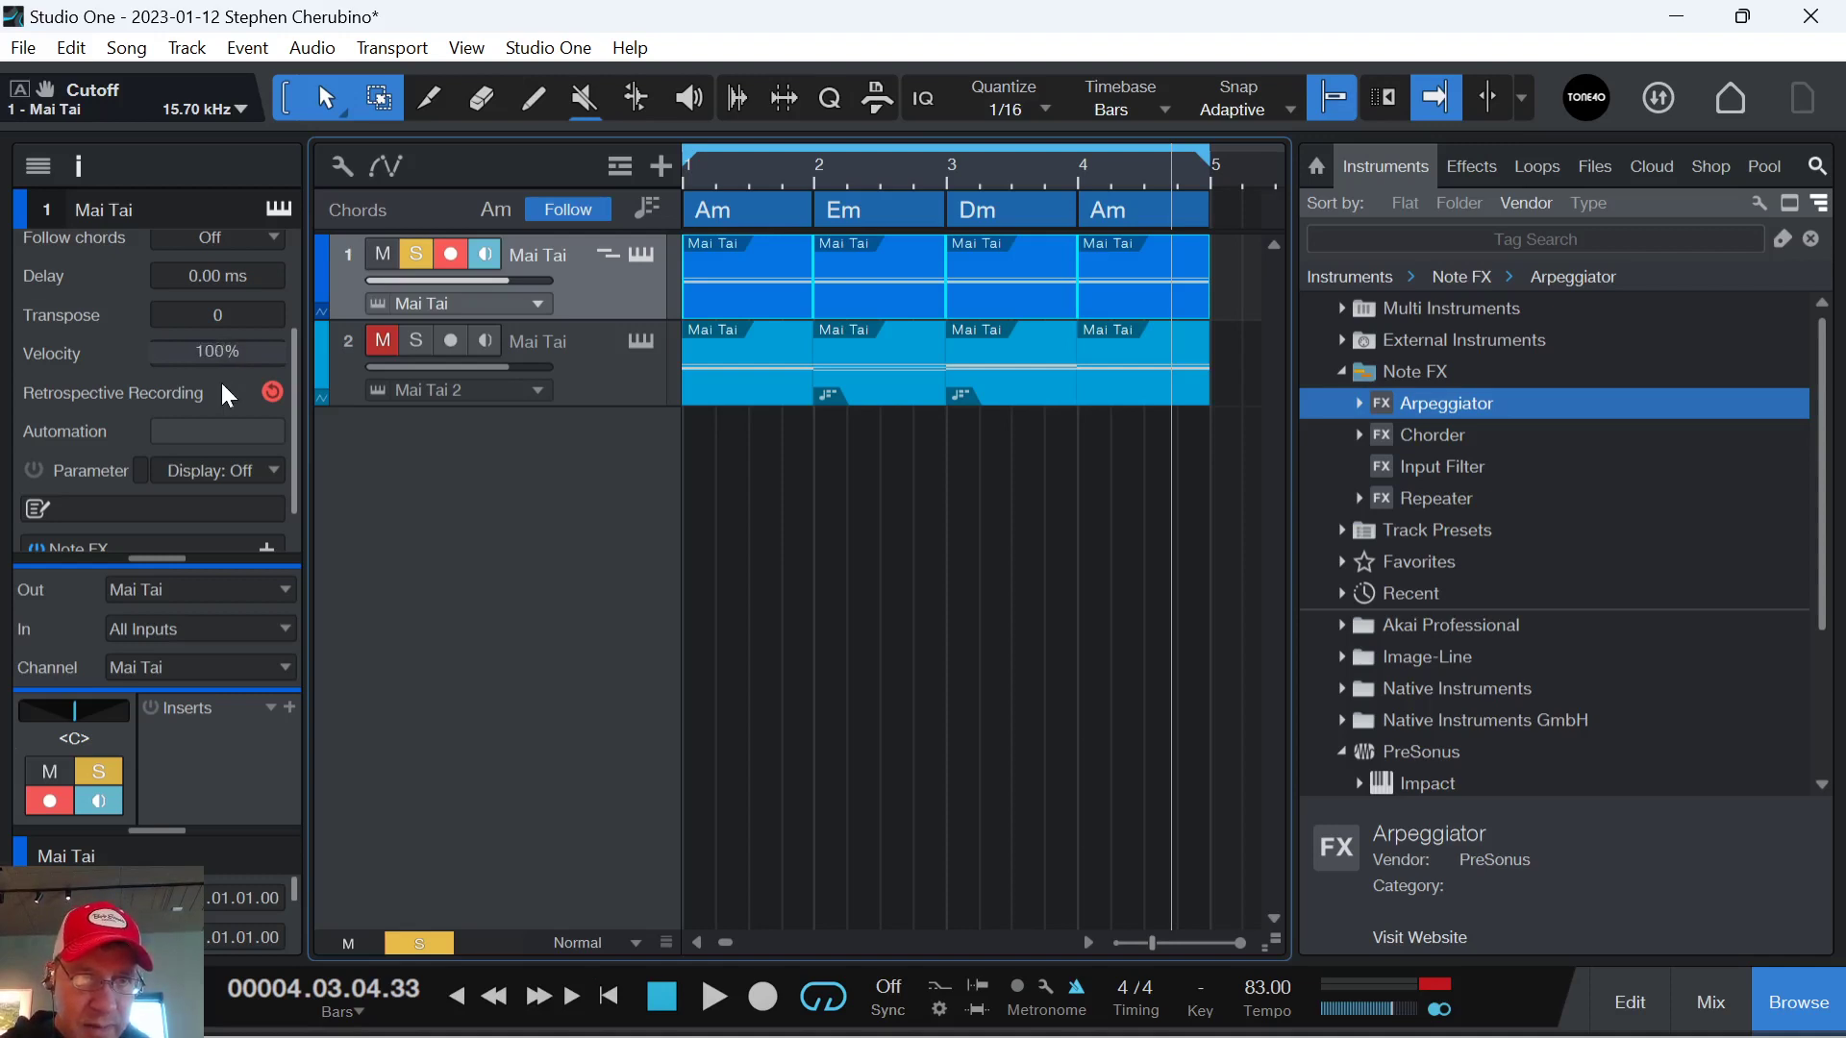
scroll(230, 327, up, 4)
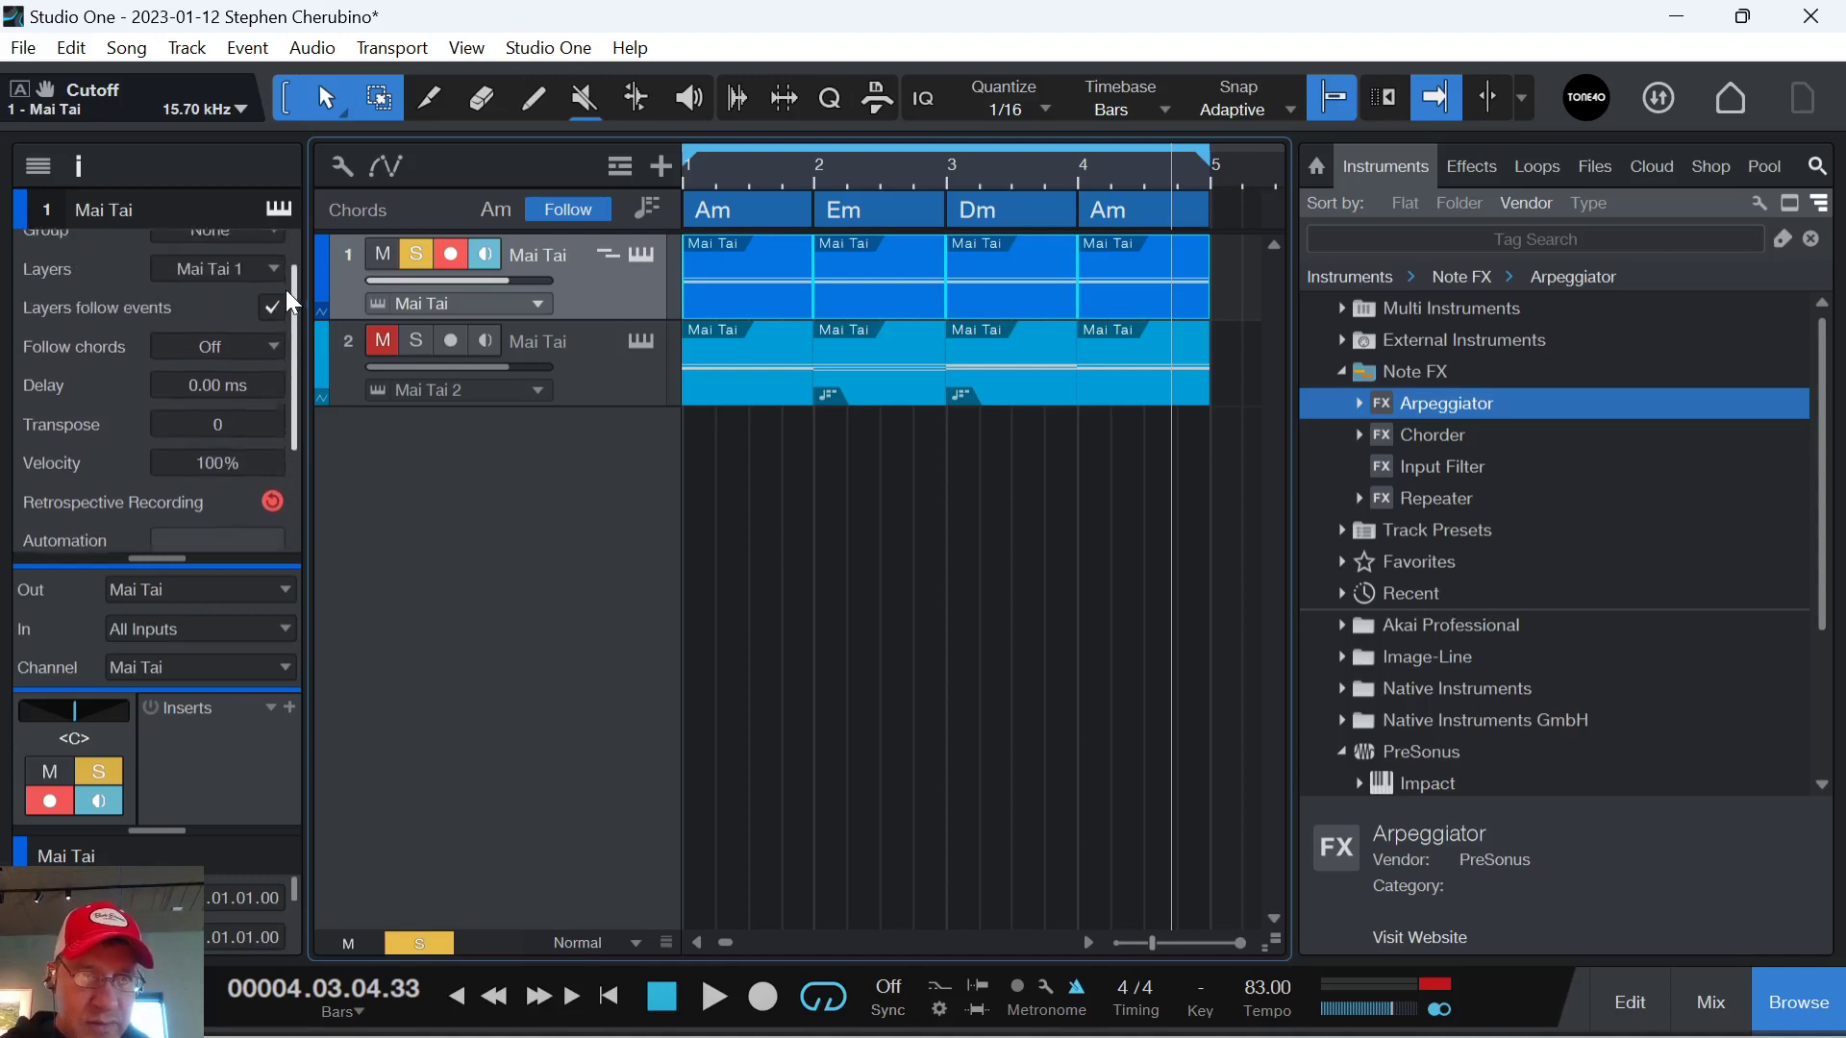
click(233, 391)
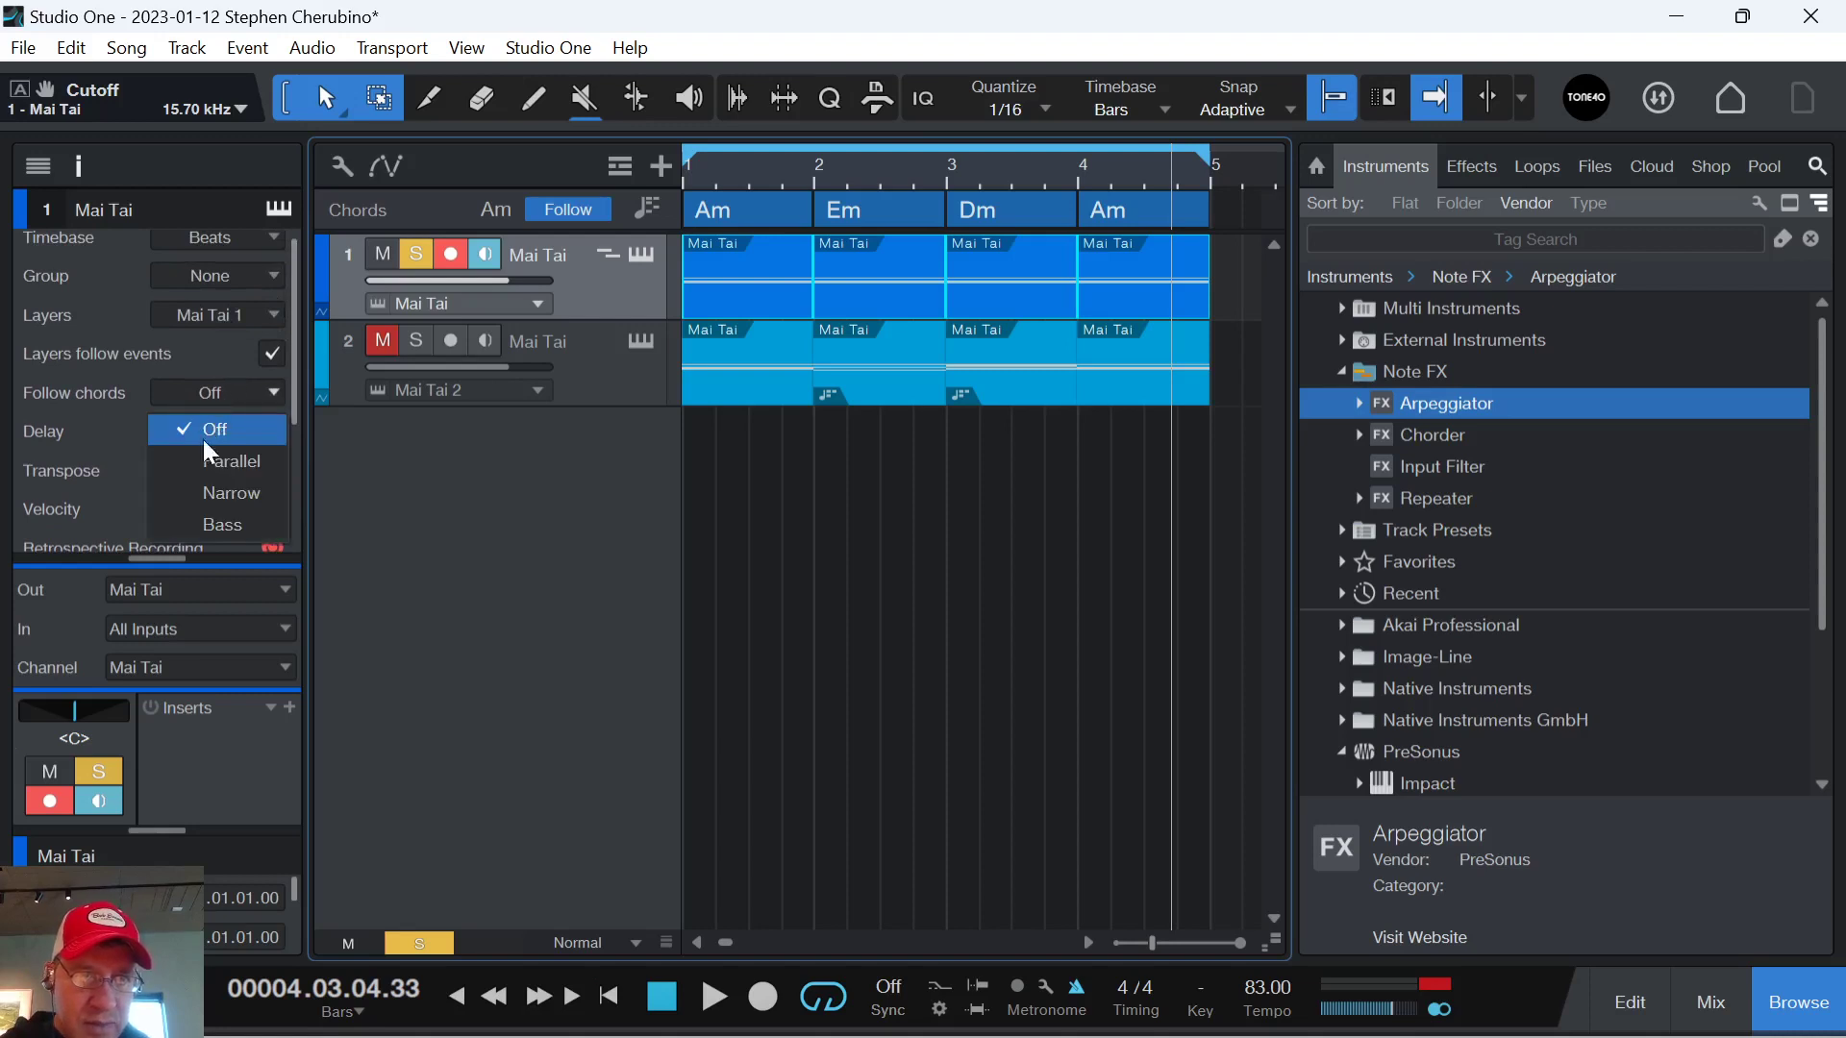
click(228, 461)
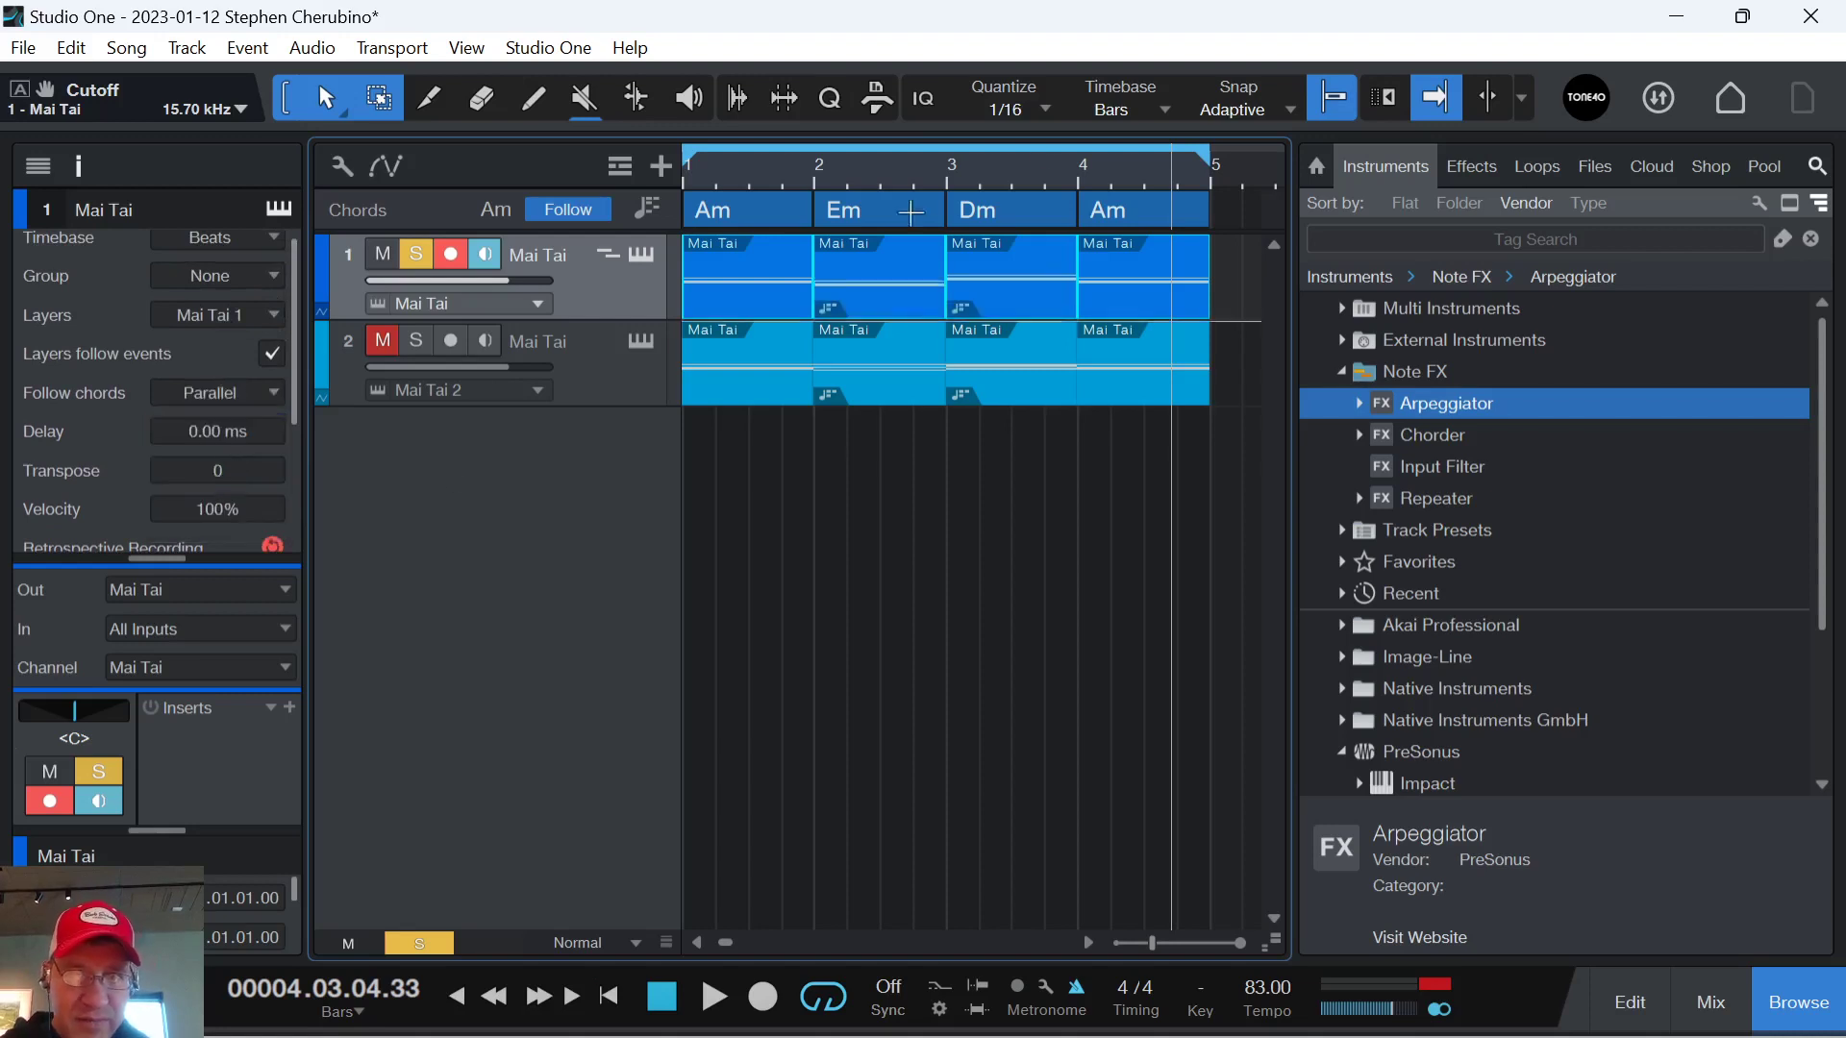
key(comma)
key(space)
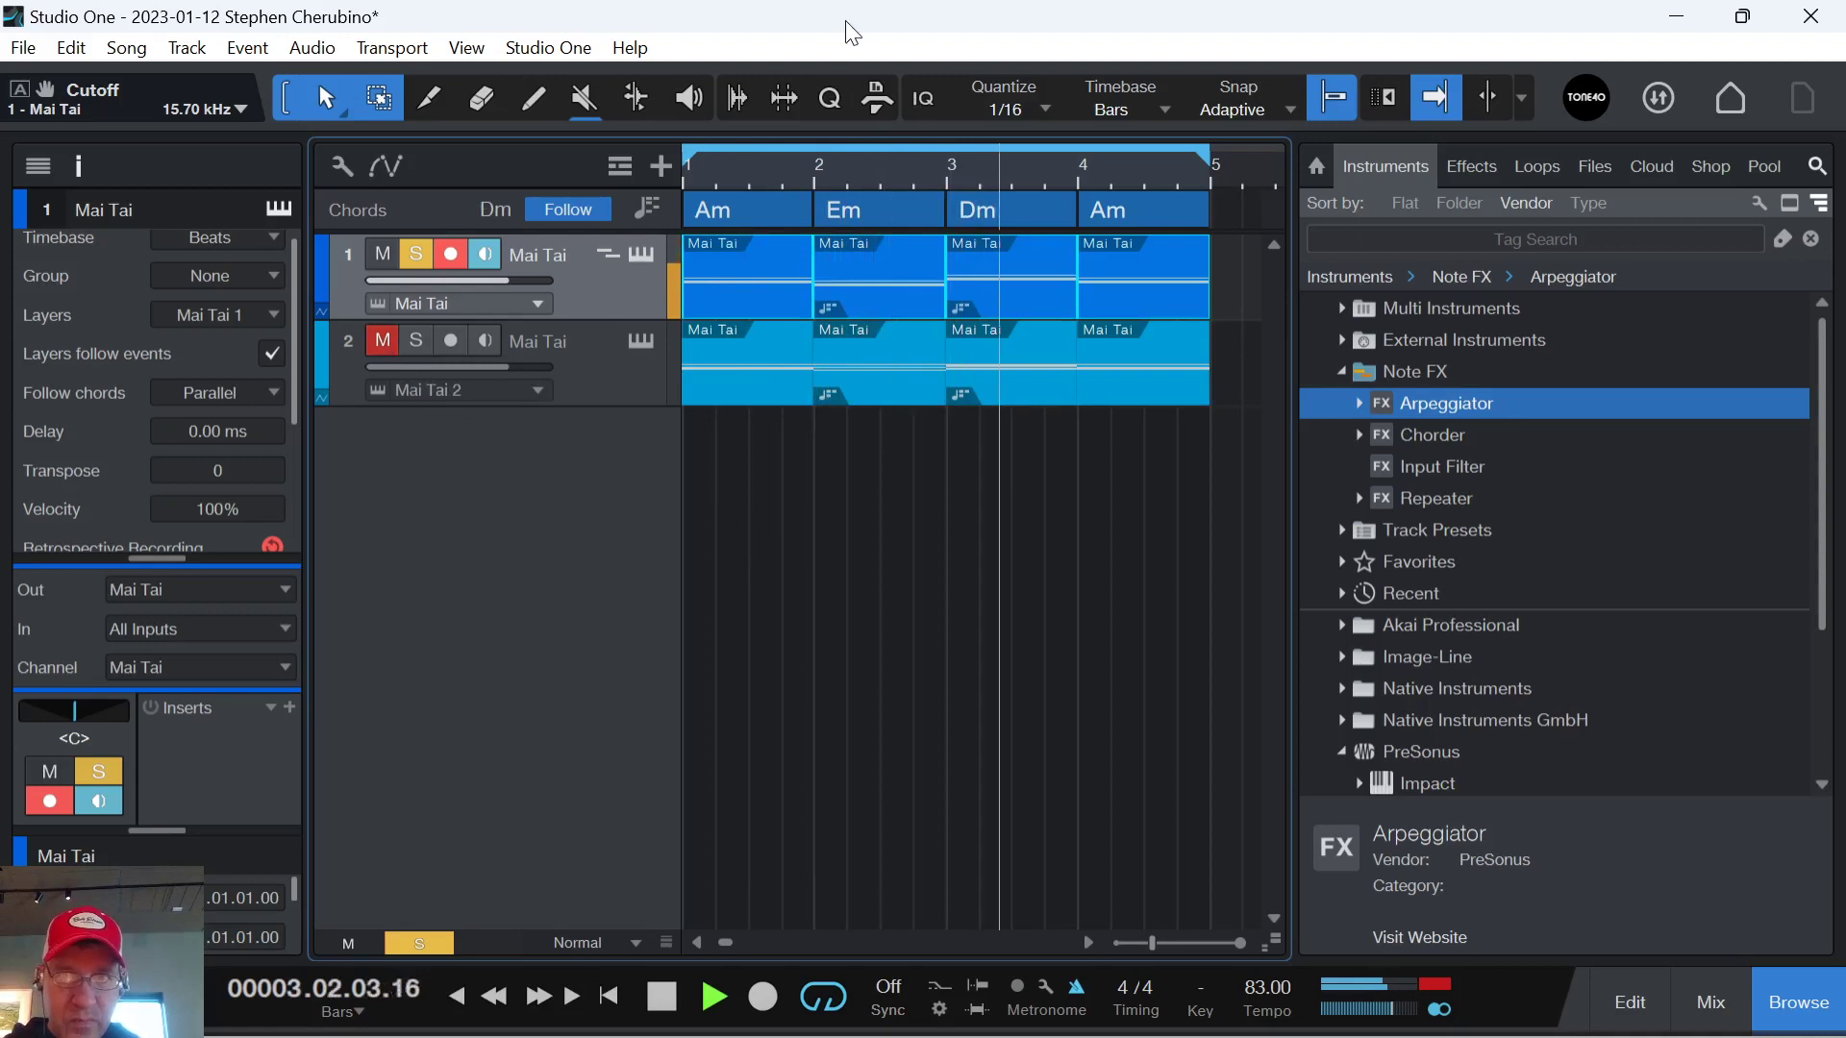
Duplicate the four events on both Mai Tai tracks so they fill bars 5 to 8.
scroll(844, 346, down, 5)
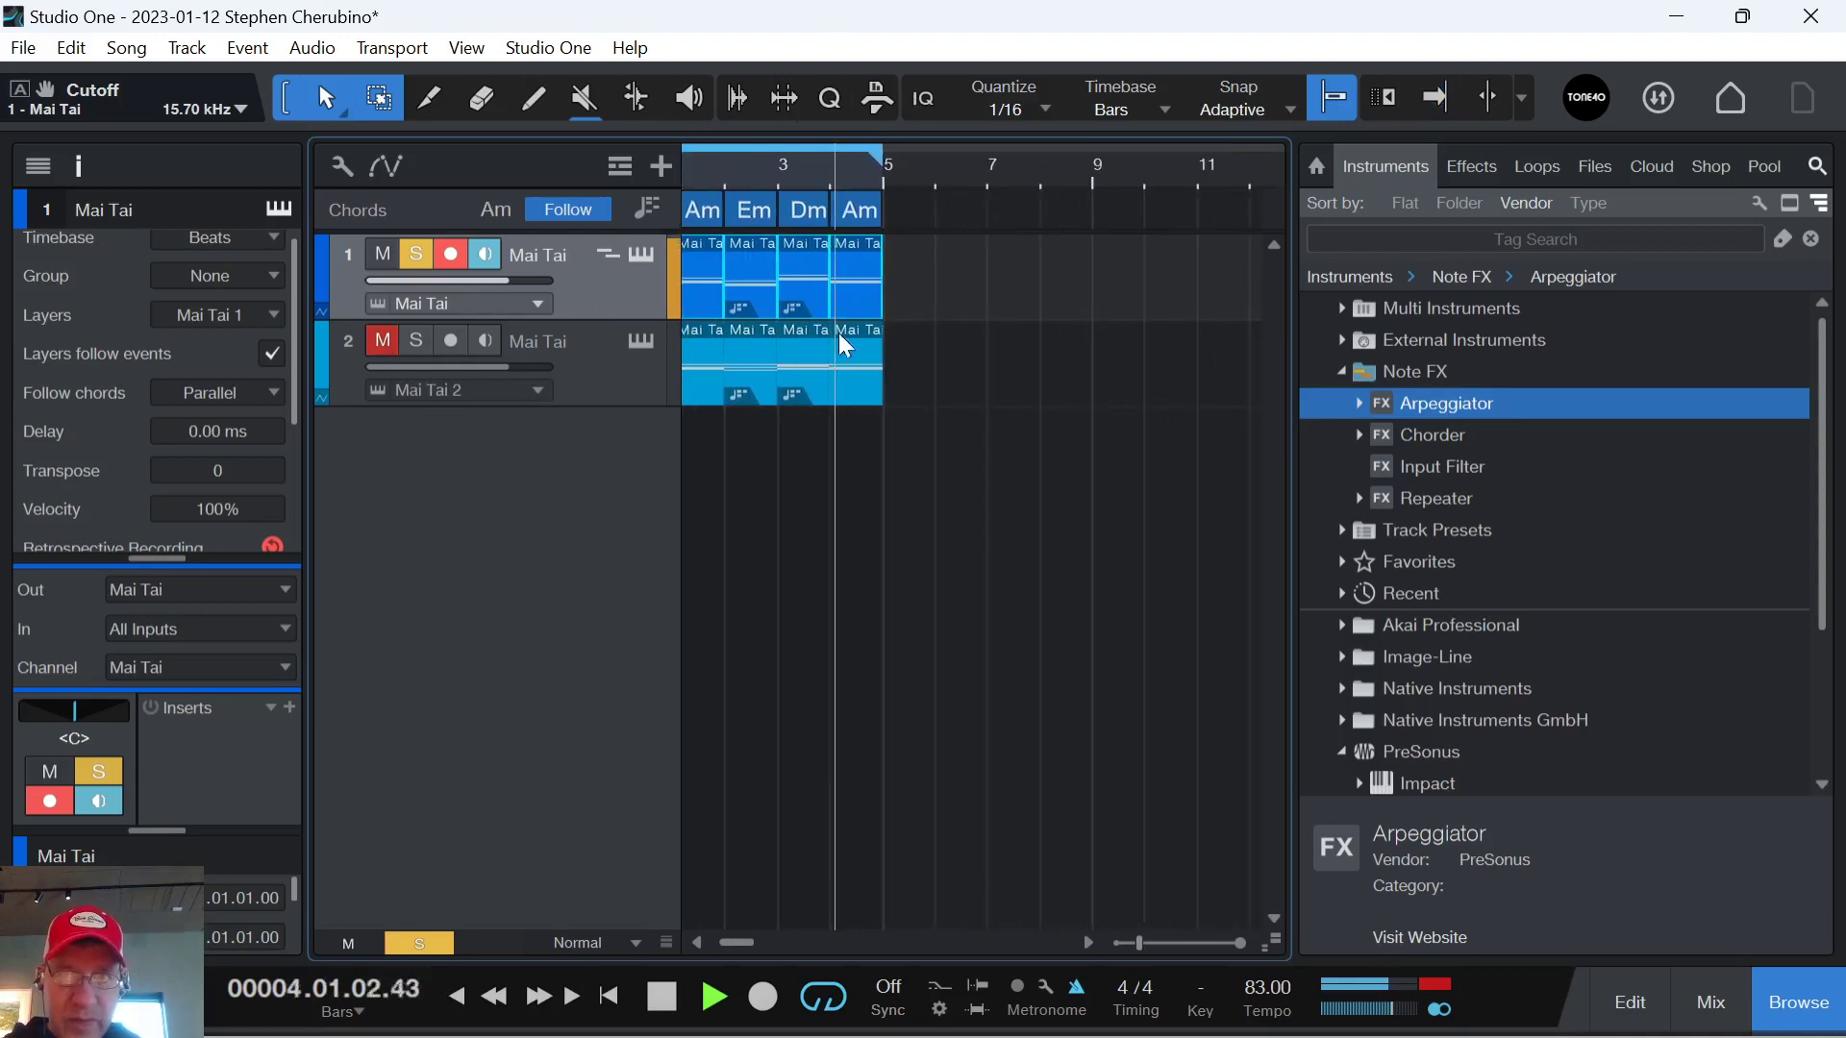
drag(907, 391, 733, 384)
key(d)
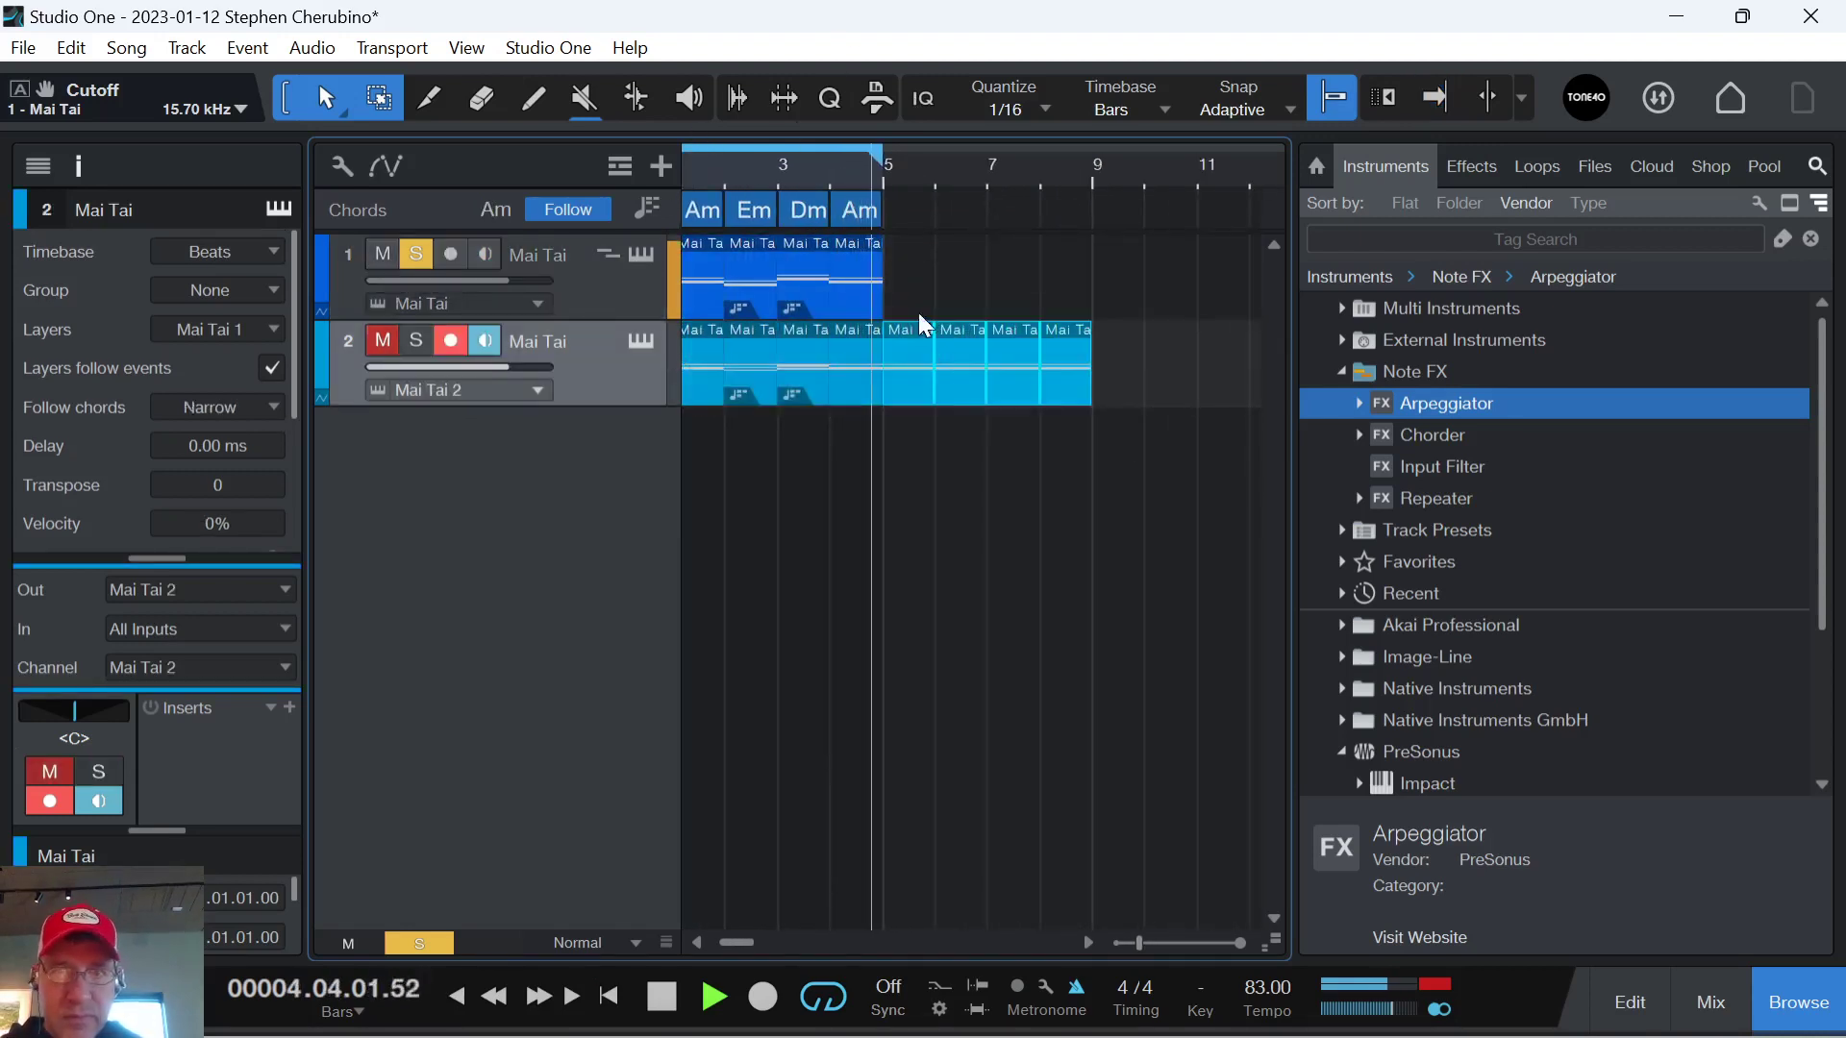
click(961, 287)
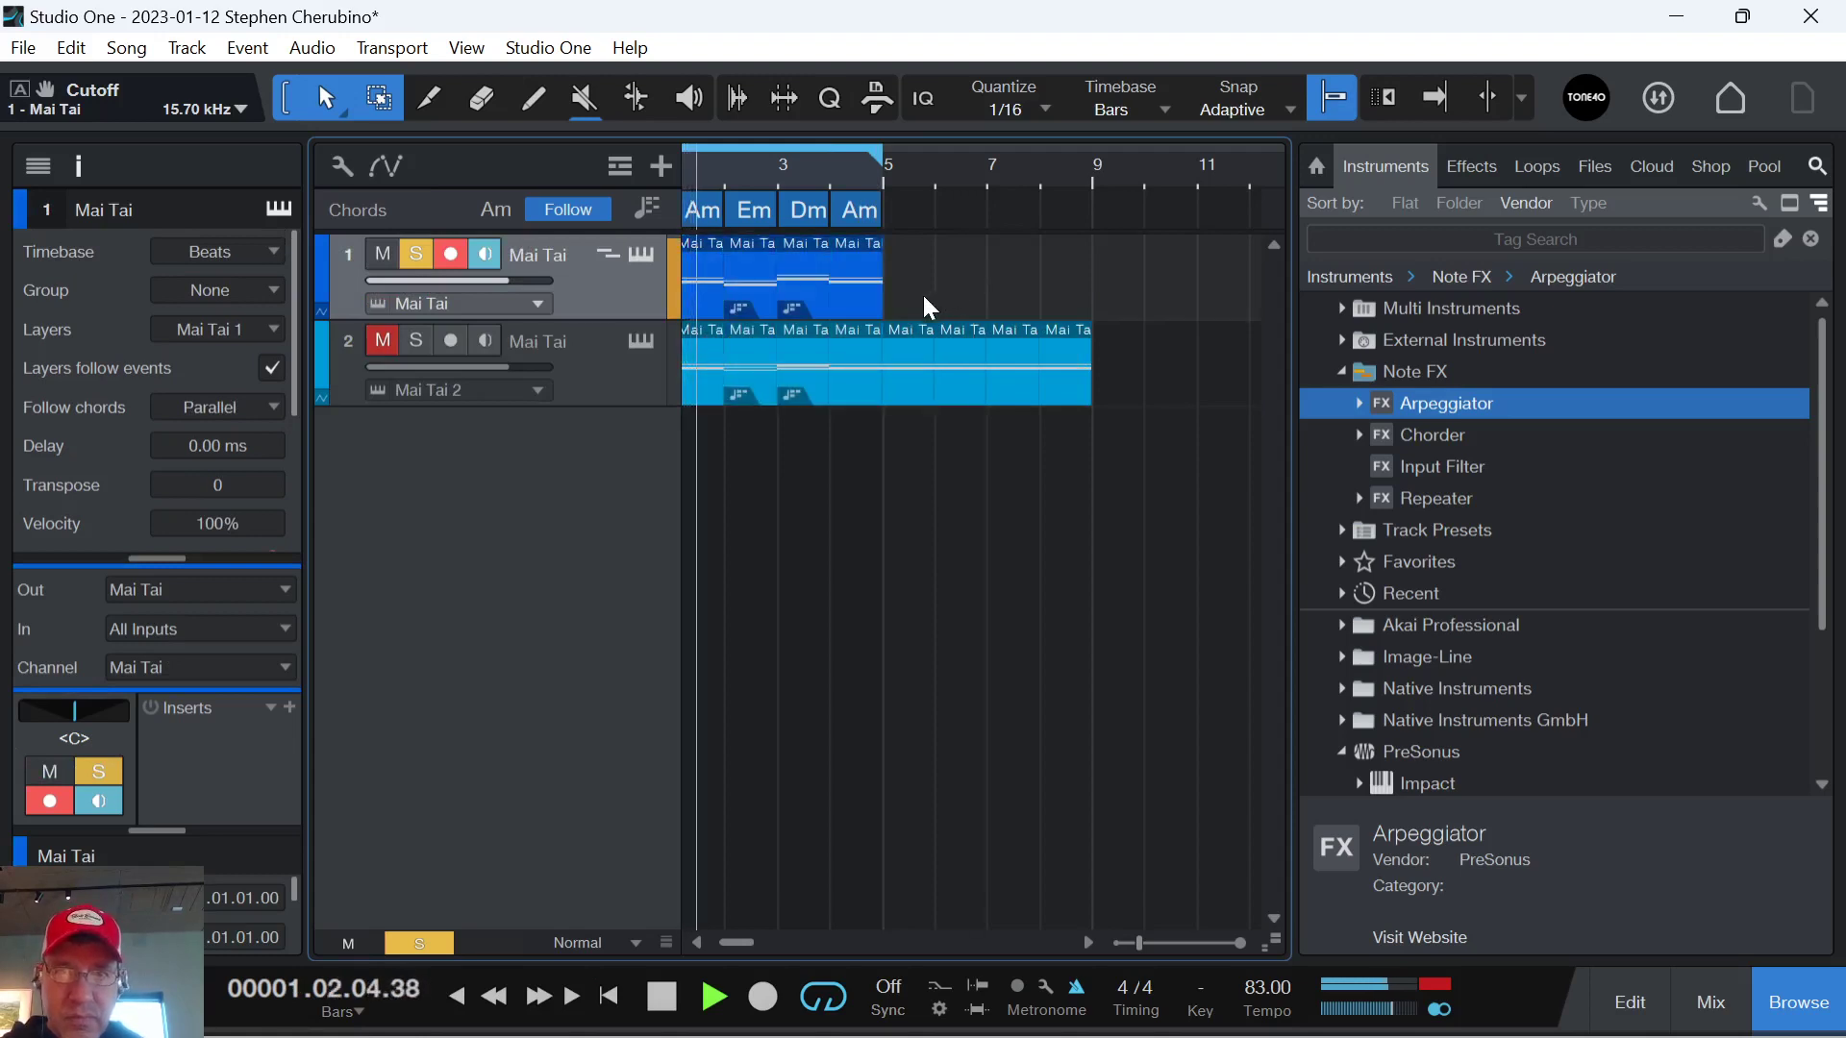
key(d)
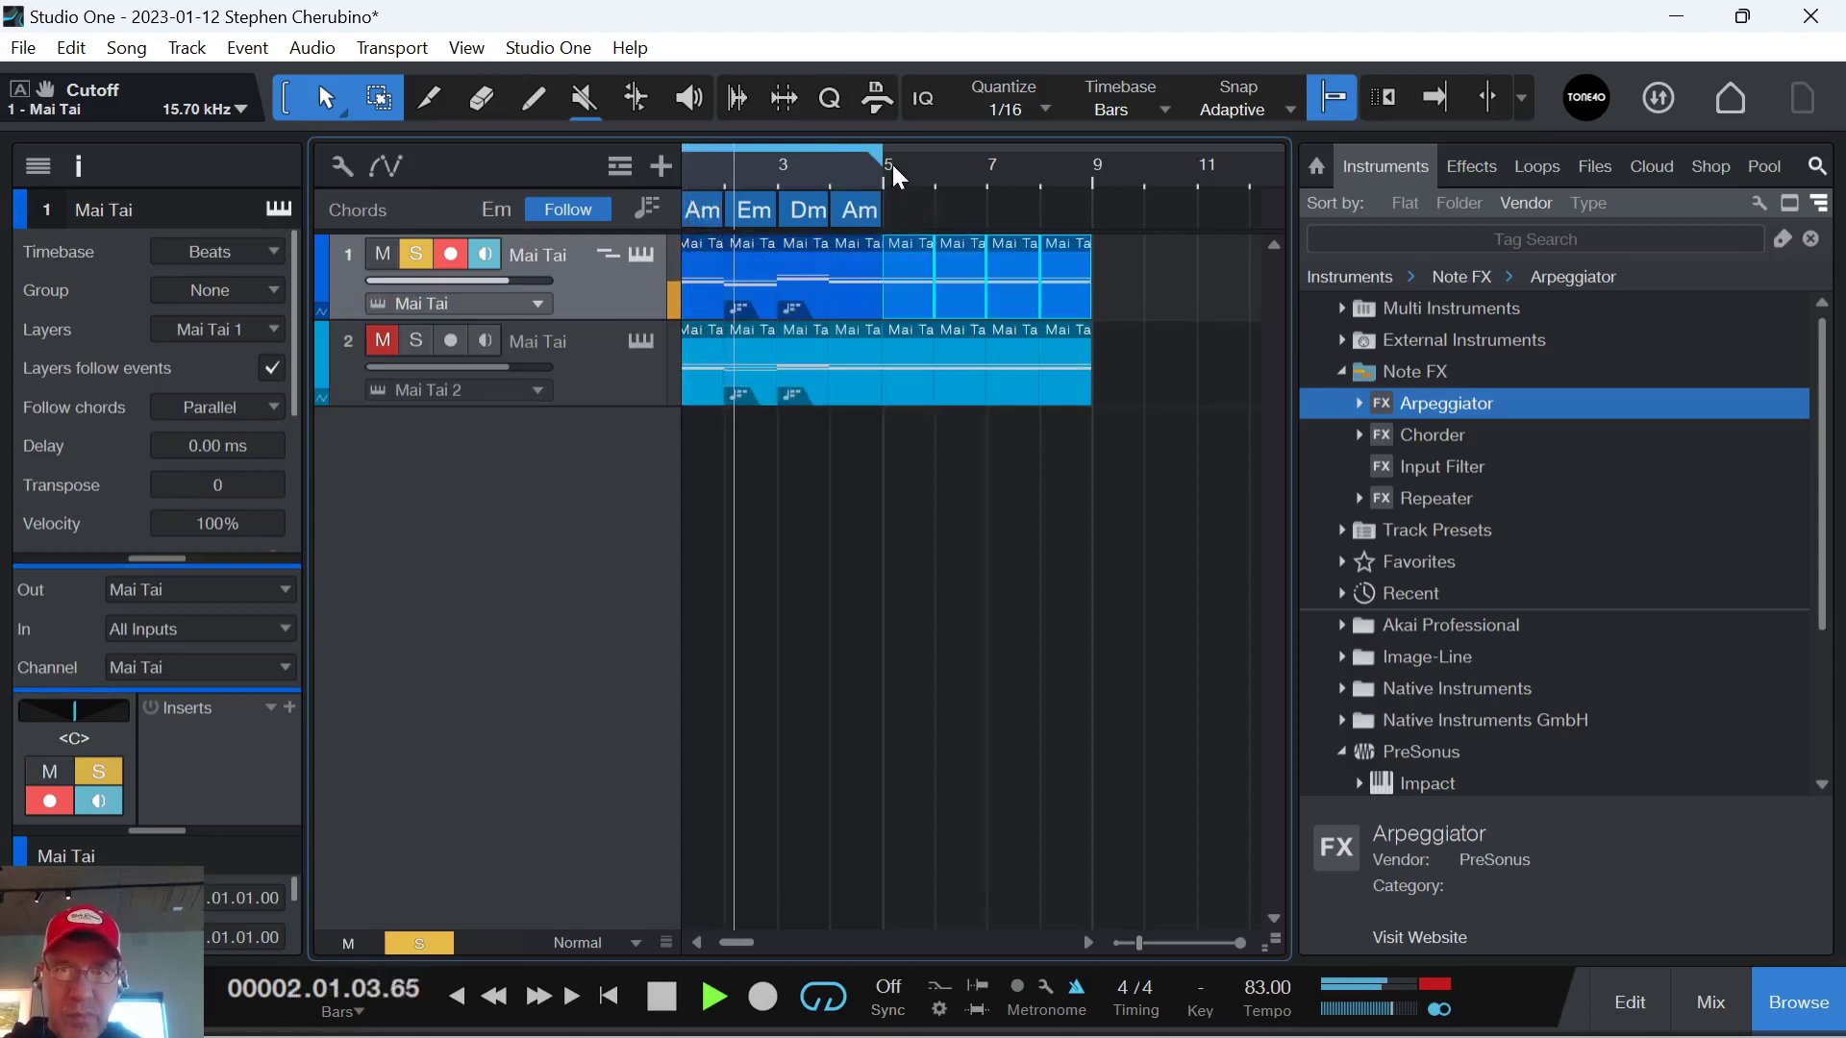
Extend the loop range through bar 8, copy the Am–Em–Dm–Am chords to bars 5 to 8, and stop playback.
drag(895, 176, 1093, 176)
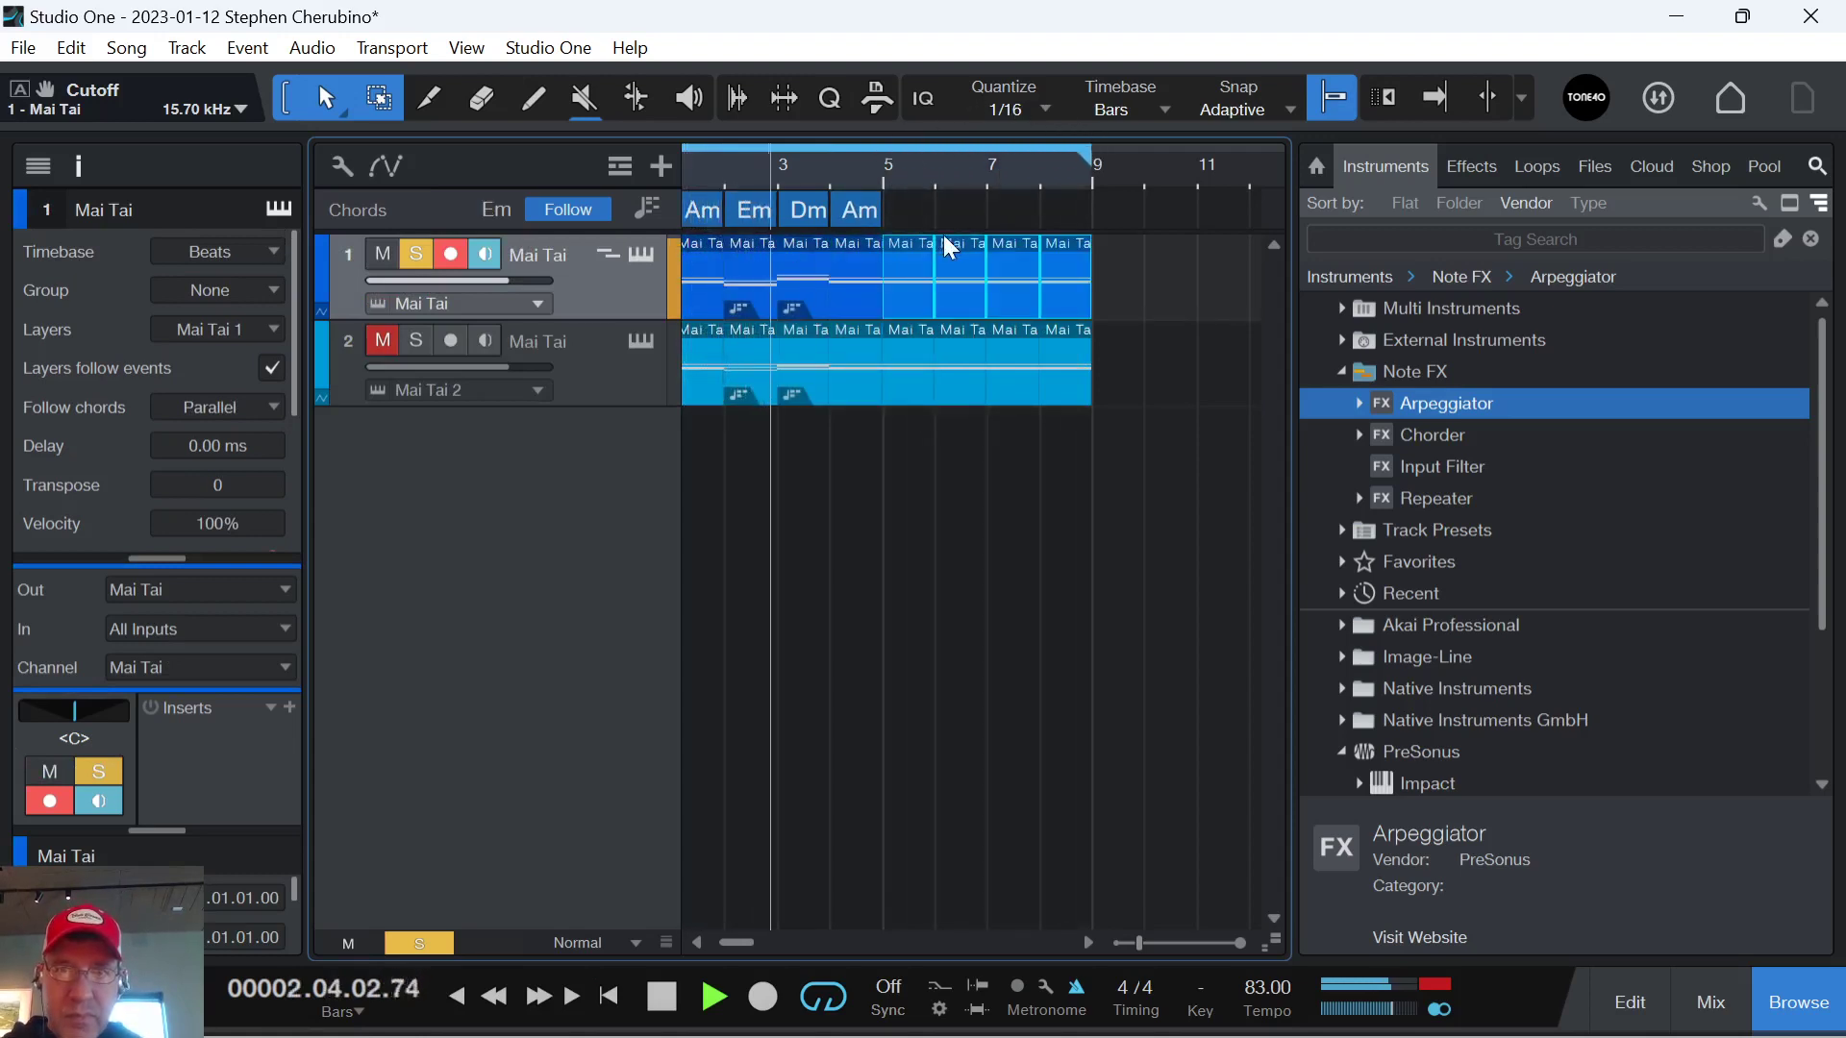
click(858, 210)
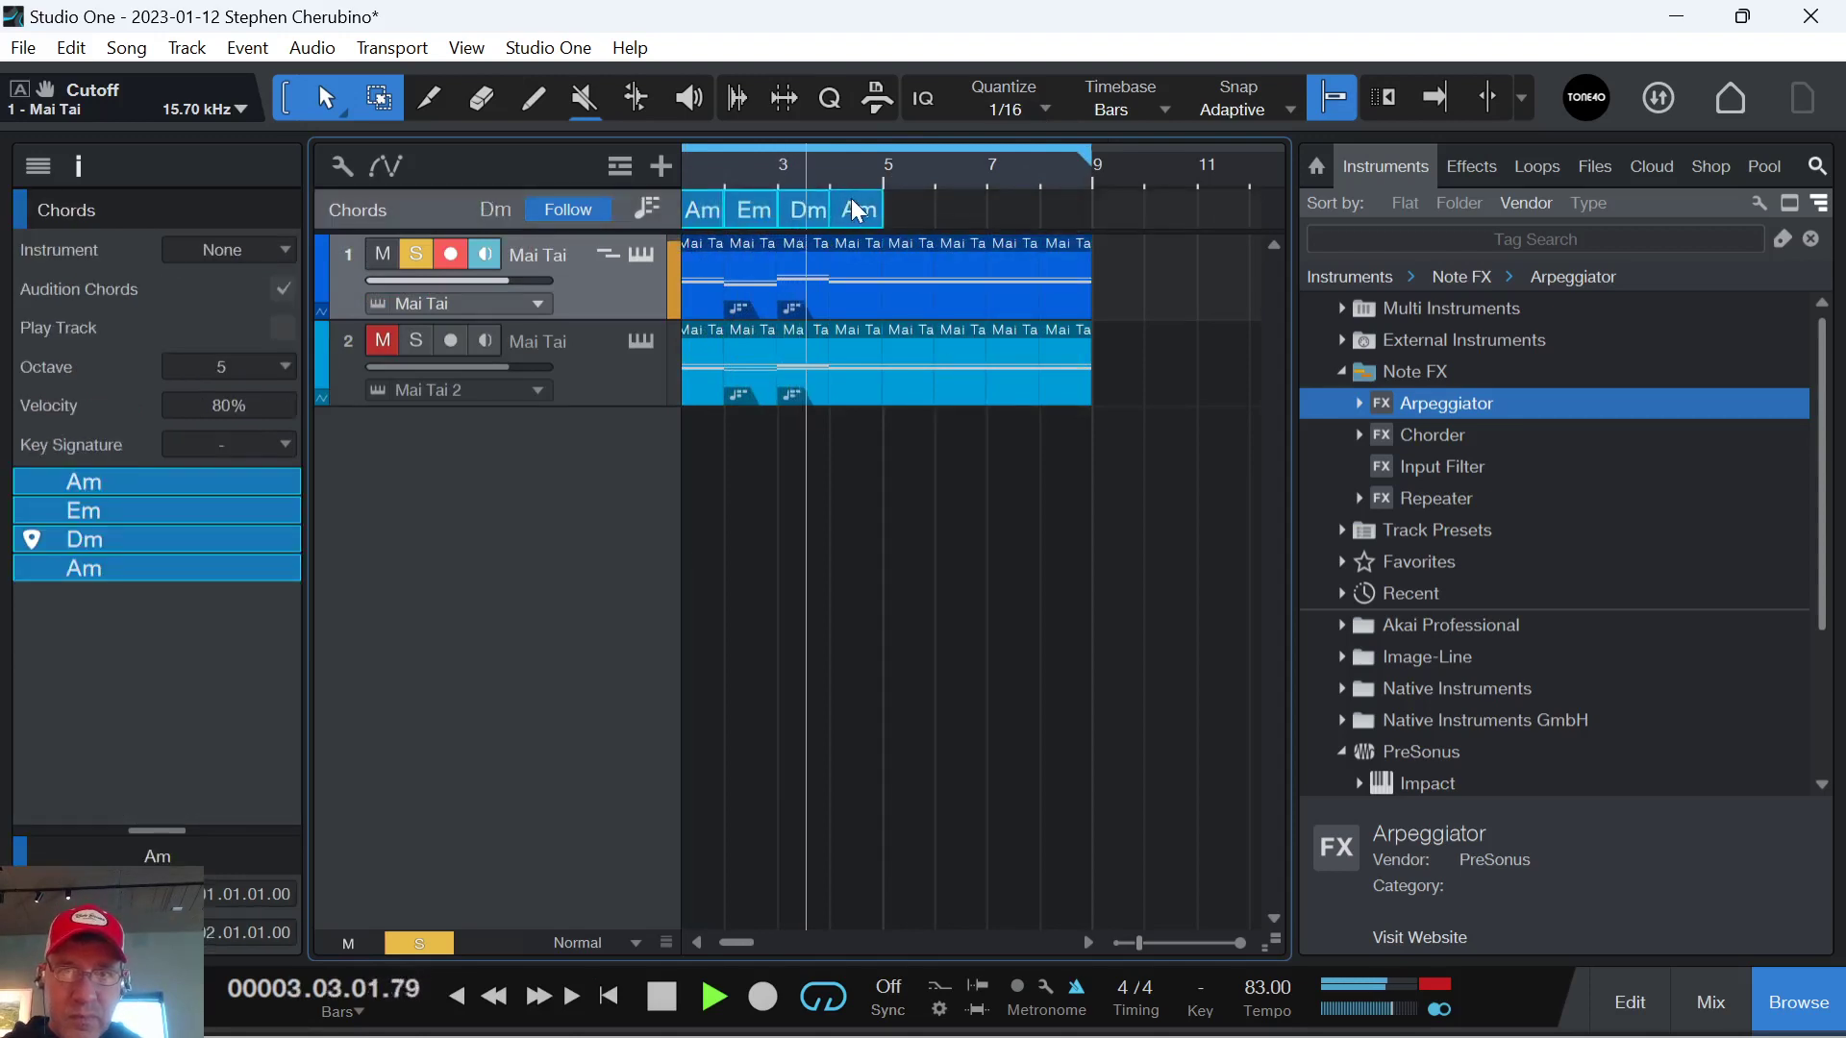
key(d)
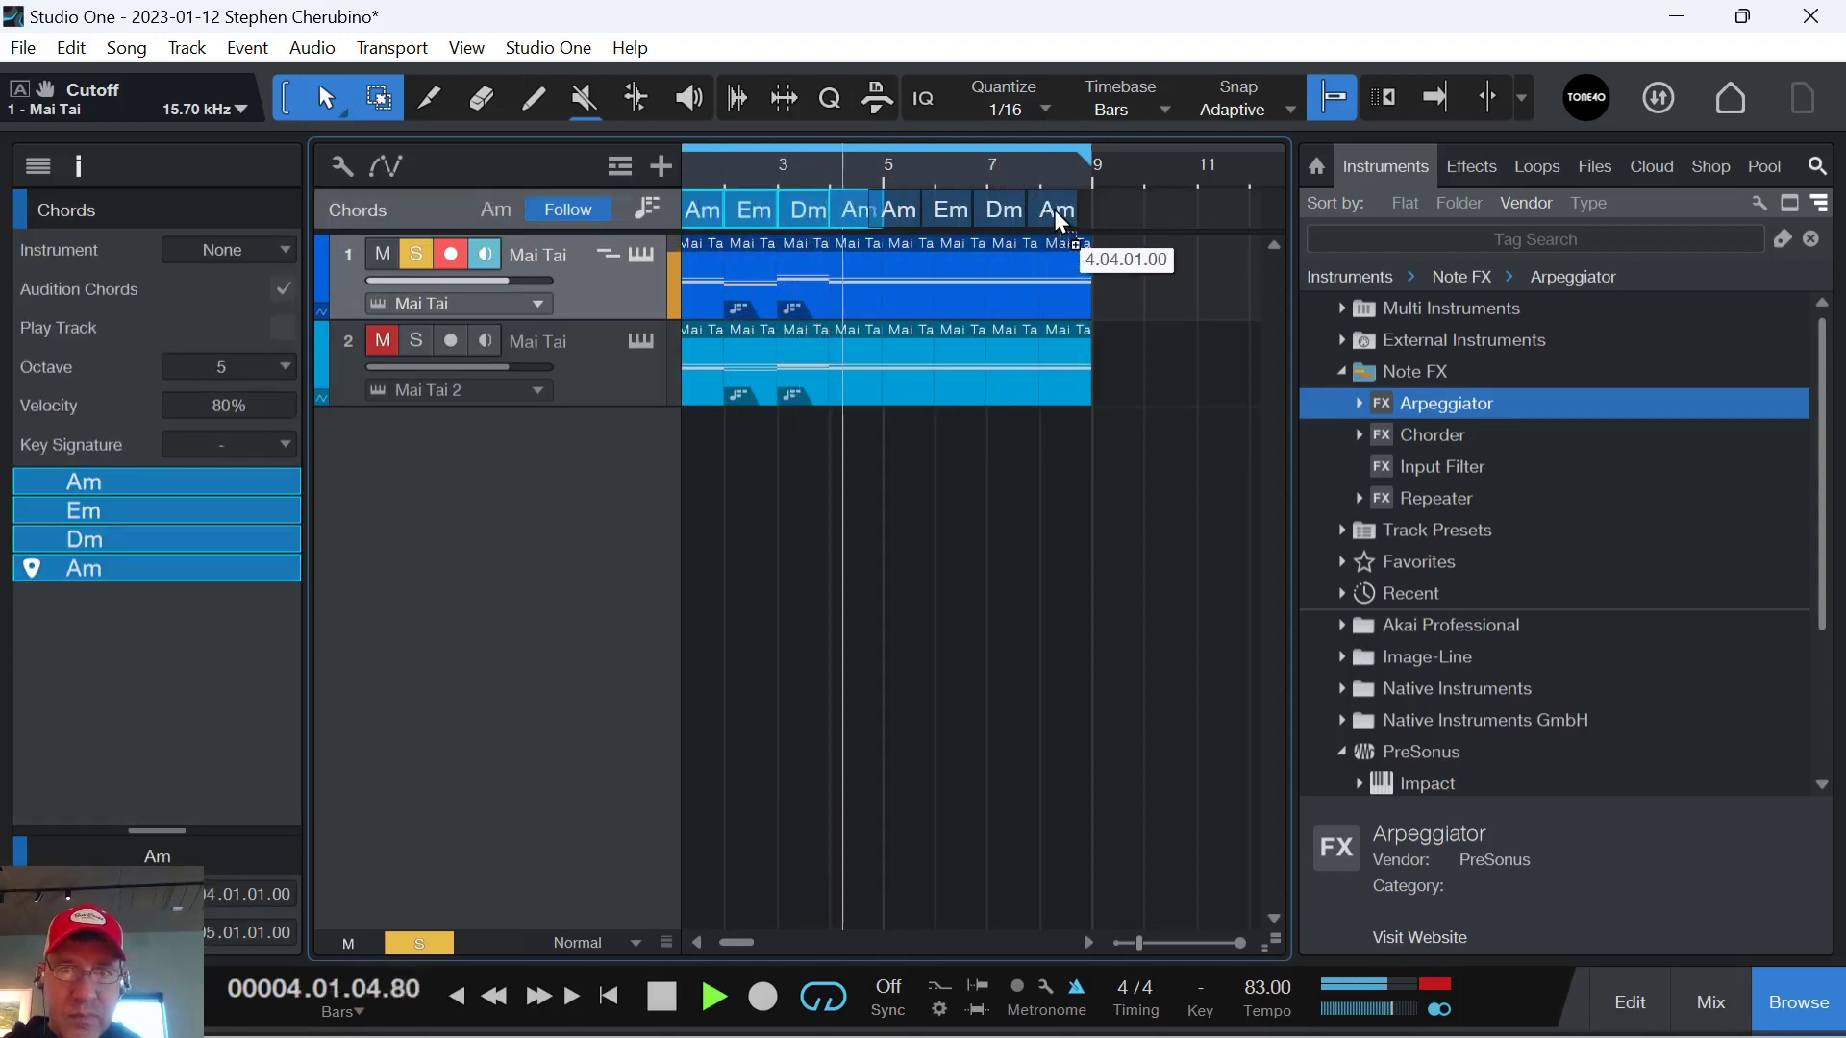
drag(1055, 211, 1067, 208)
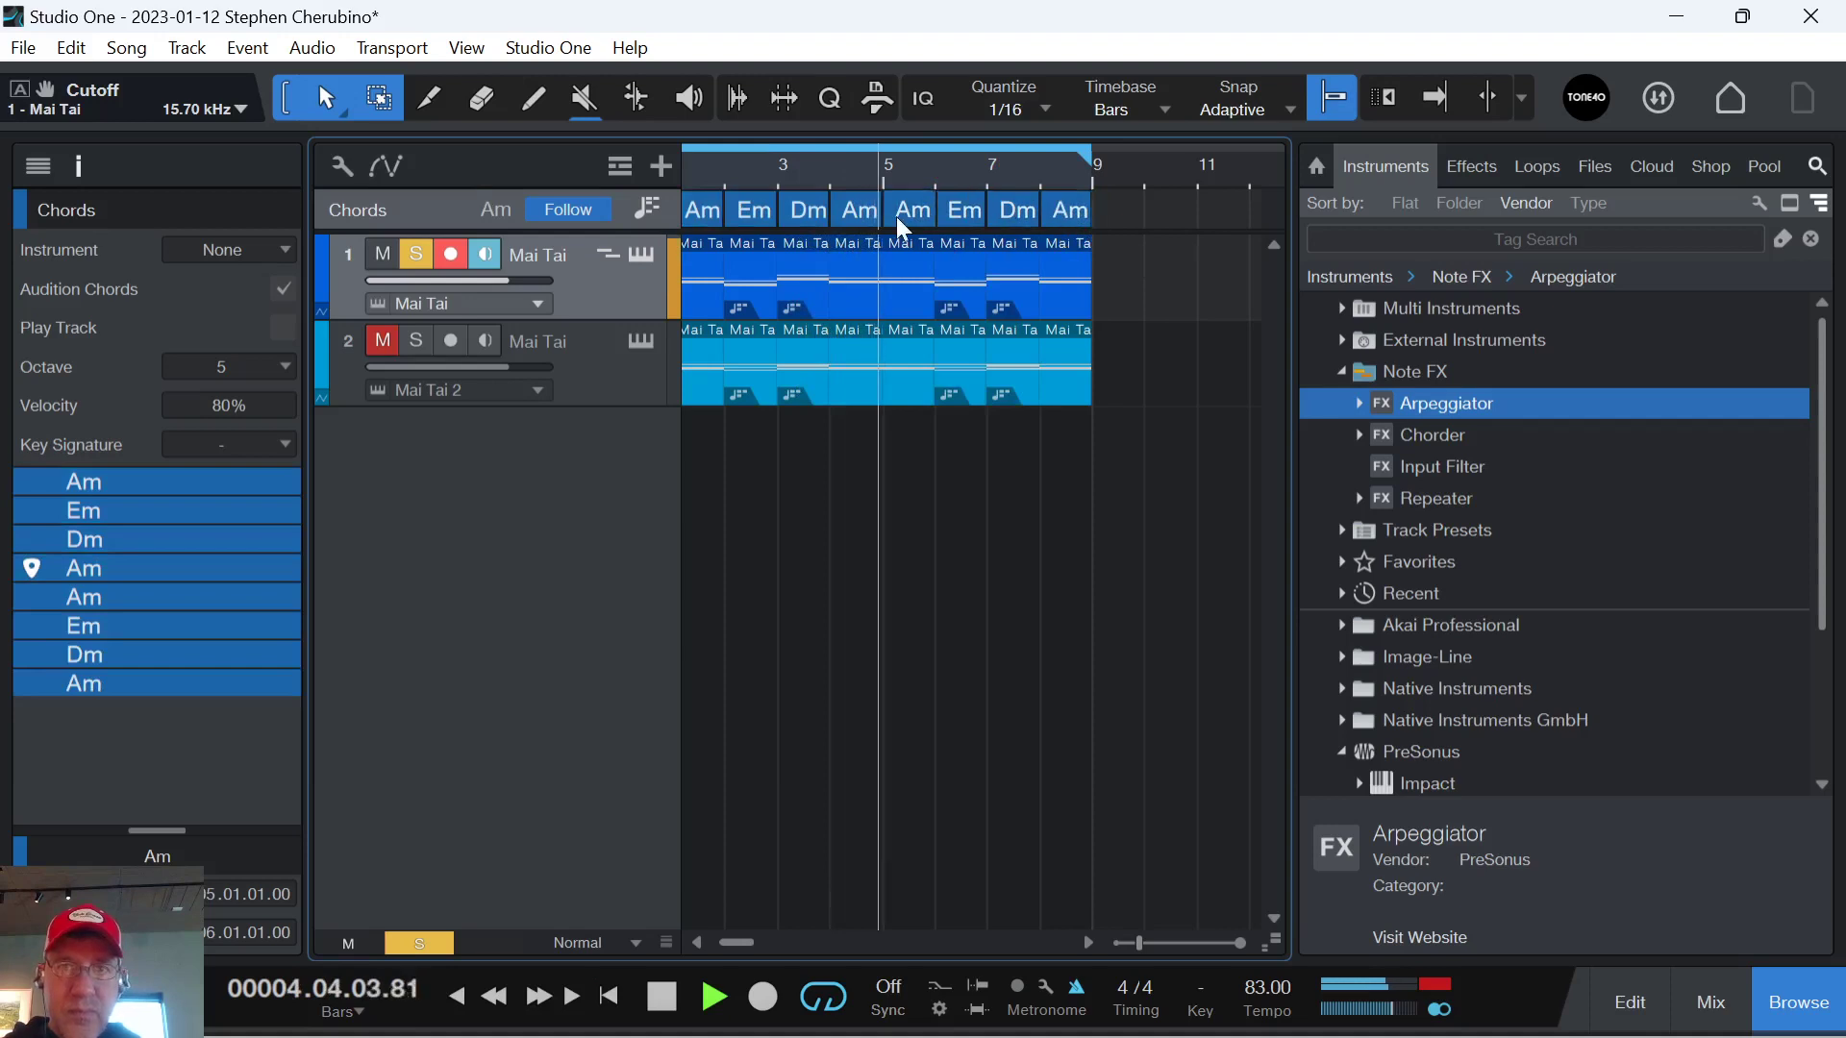
key(space)
key(f)
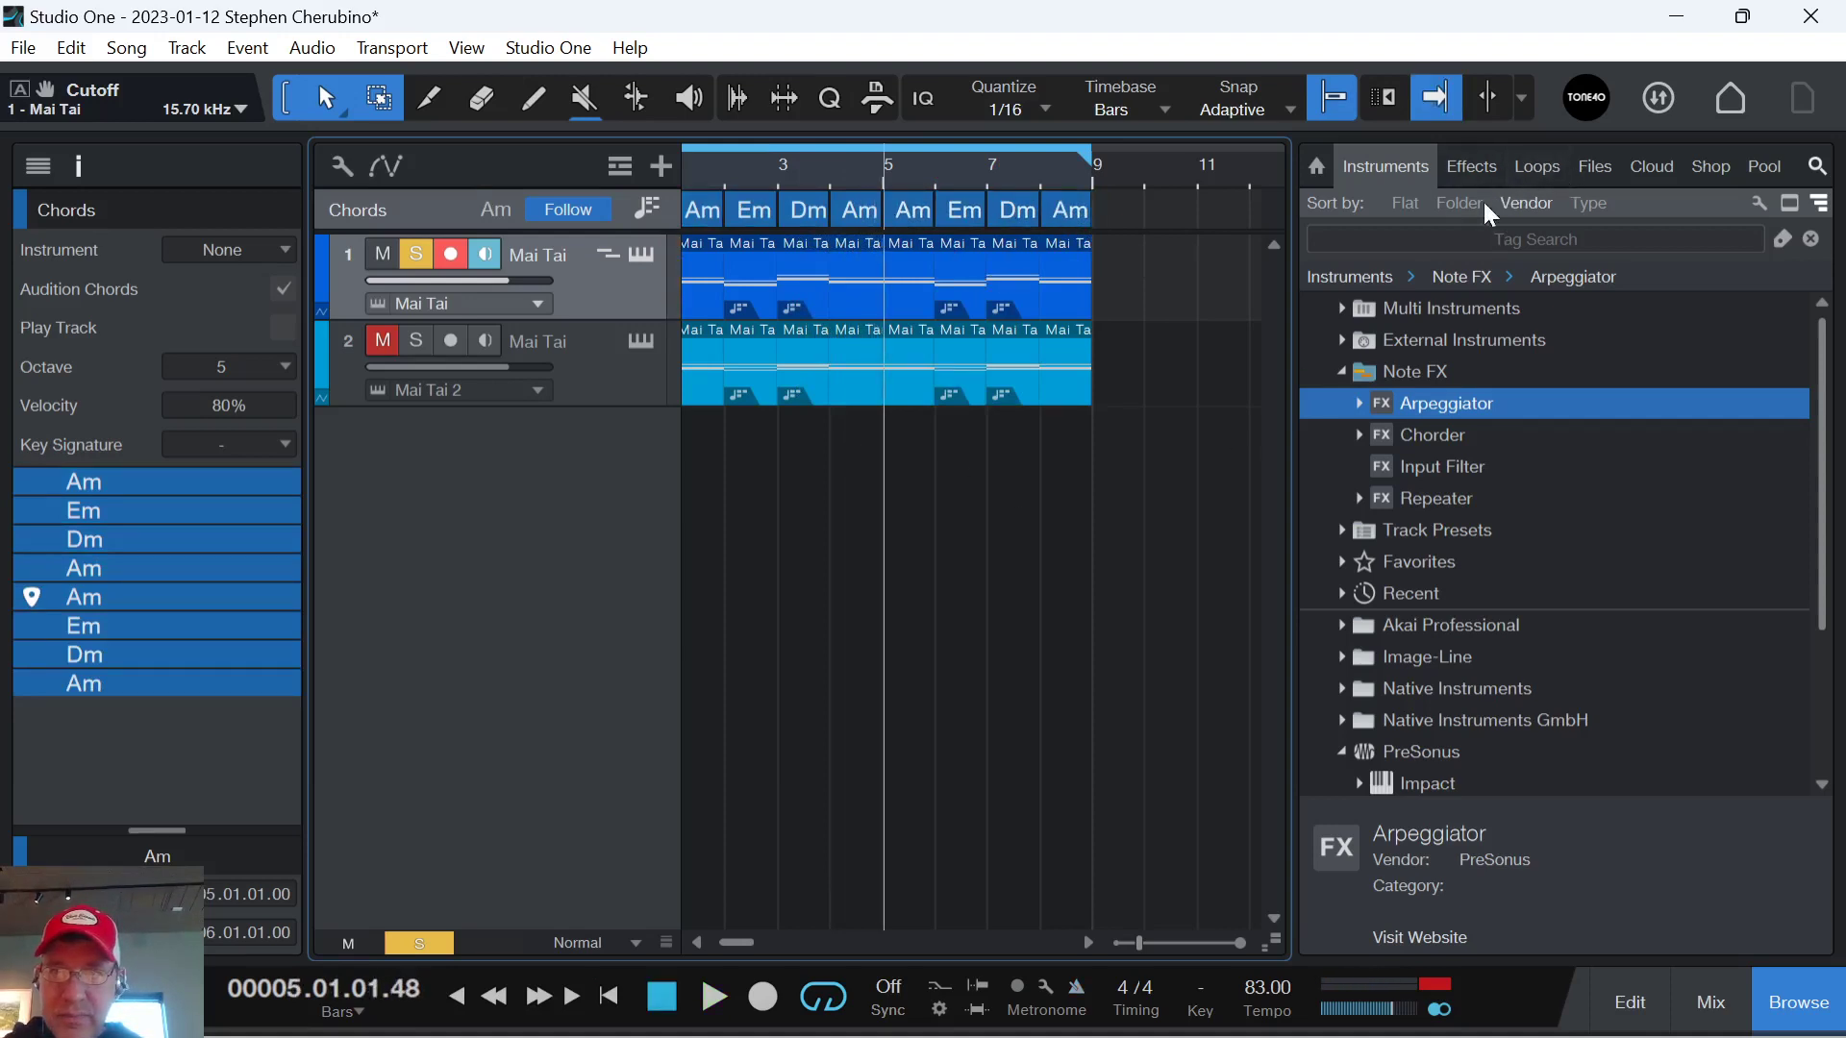
Add an Impact drum instrument track below the Mai Tai tracks and load the UK Garage preset.
click(1343, 374)
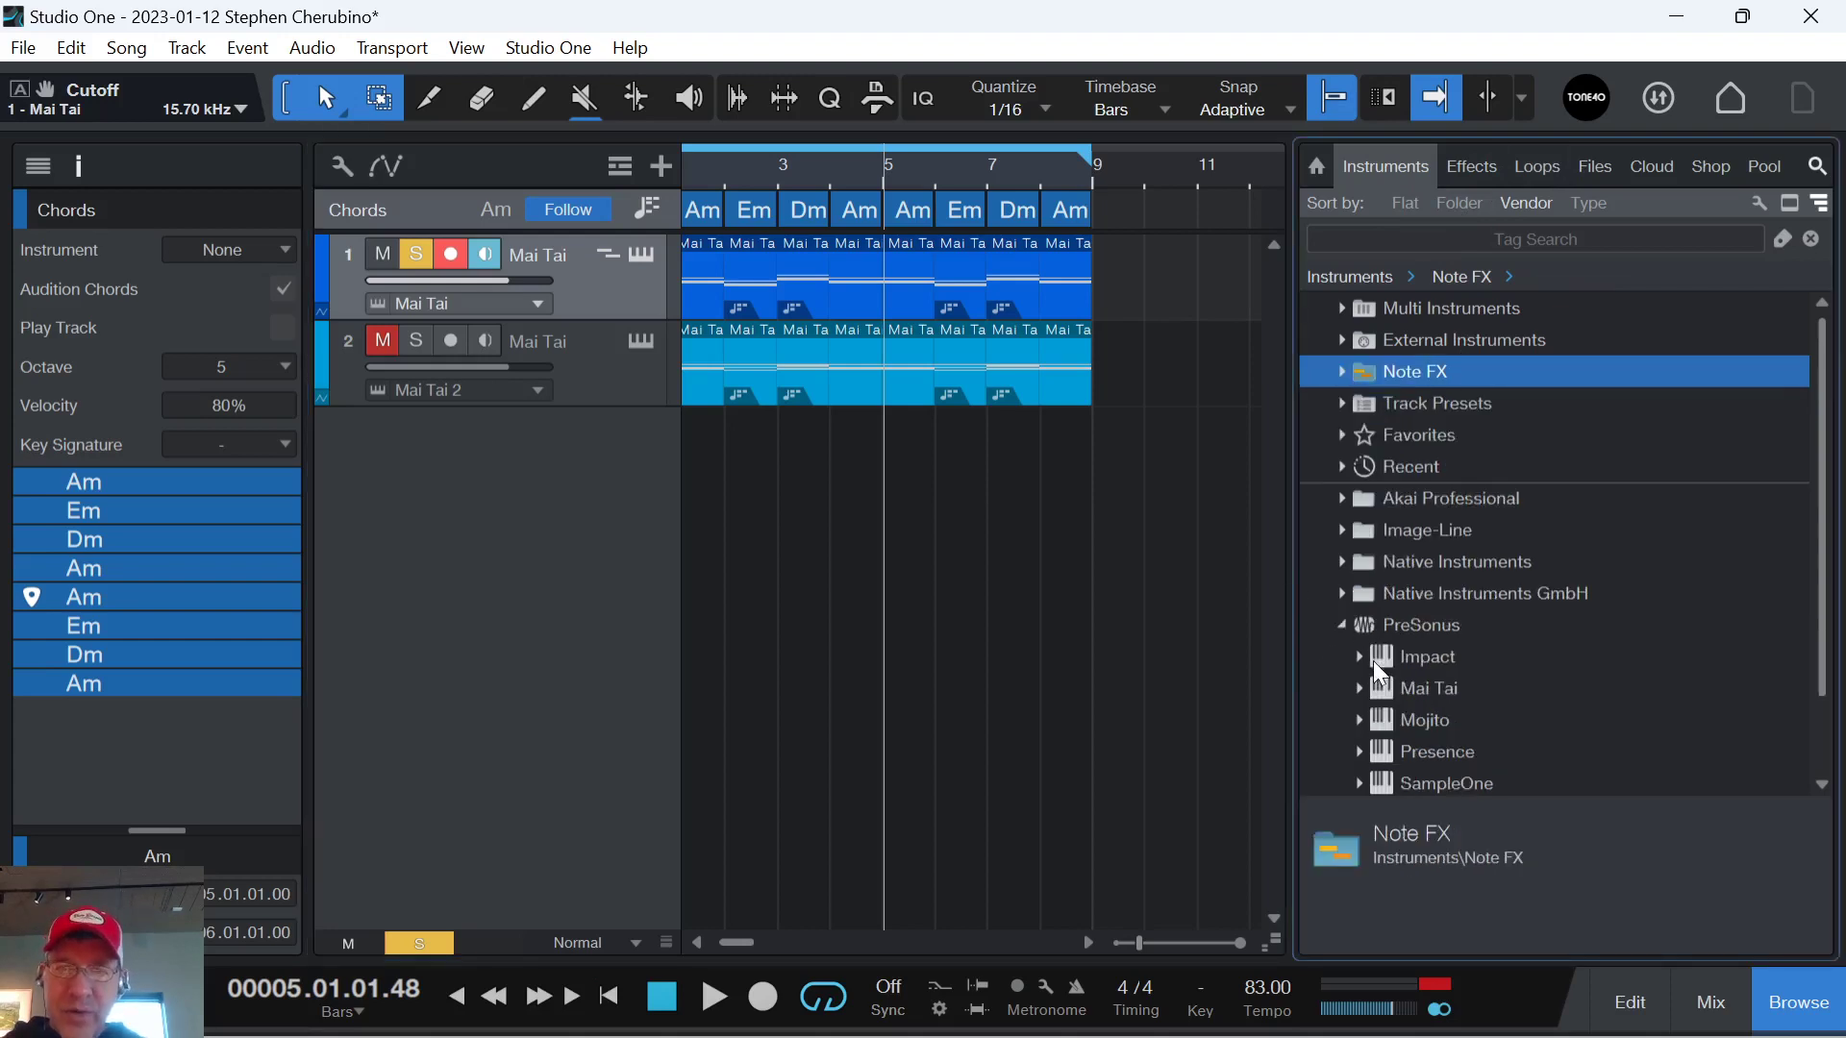
drag(1372, 660, 955, 490)
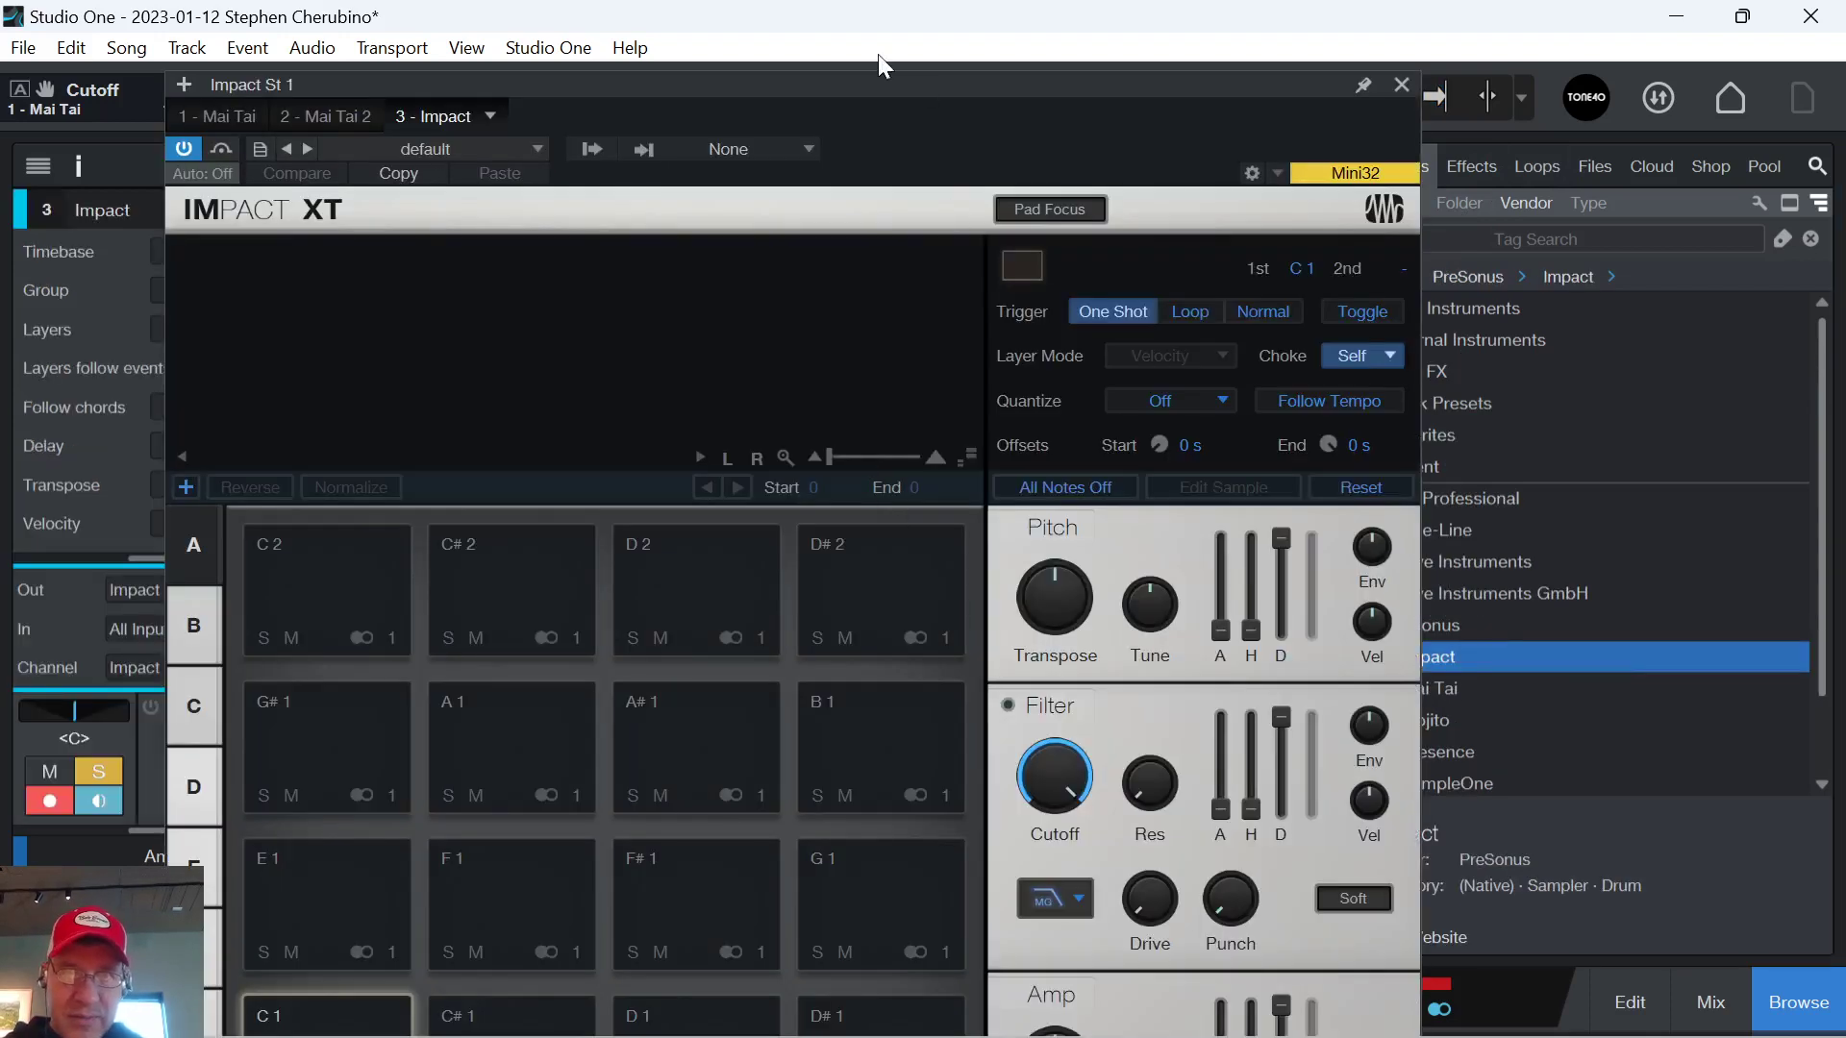
click(429, 146)
scroll(452, 403, down, 10)
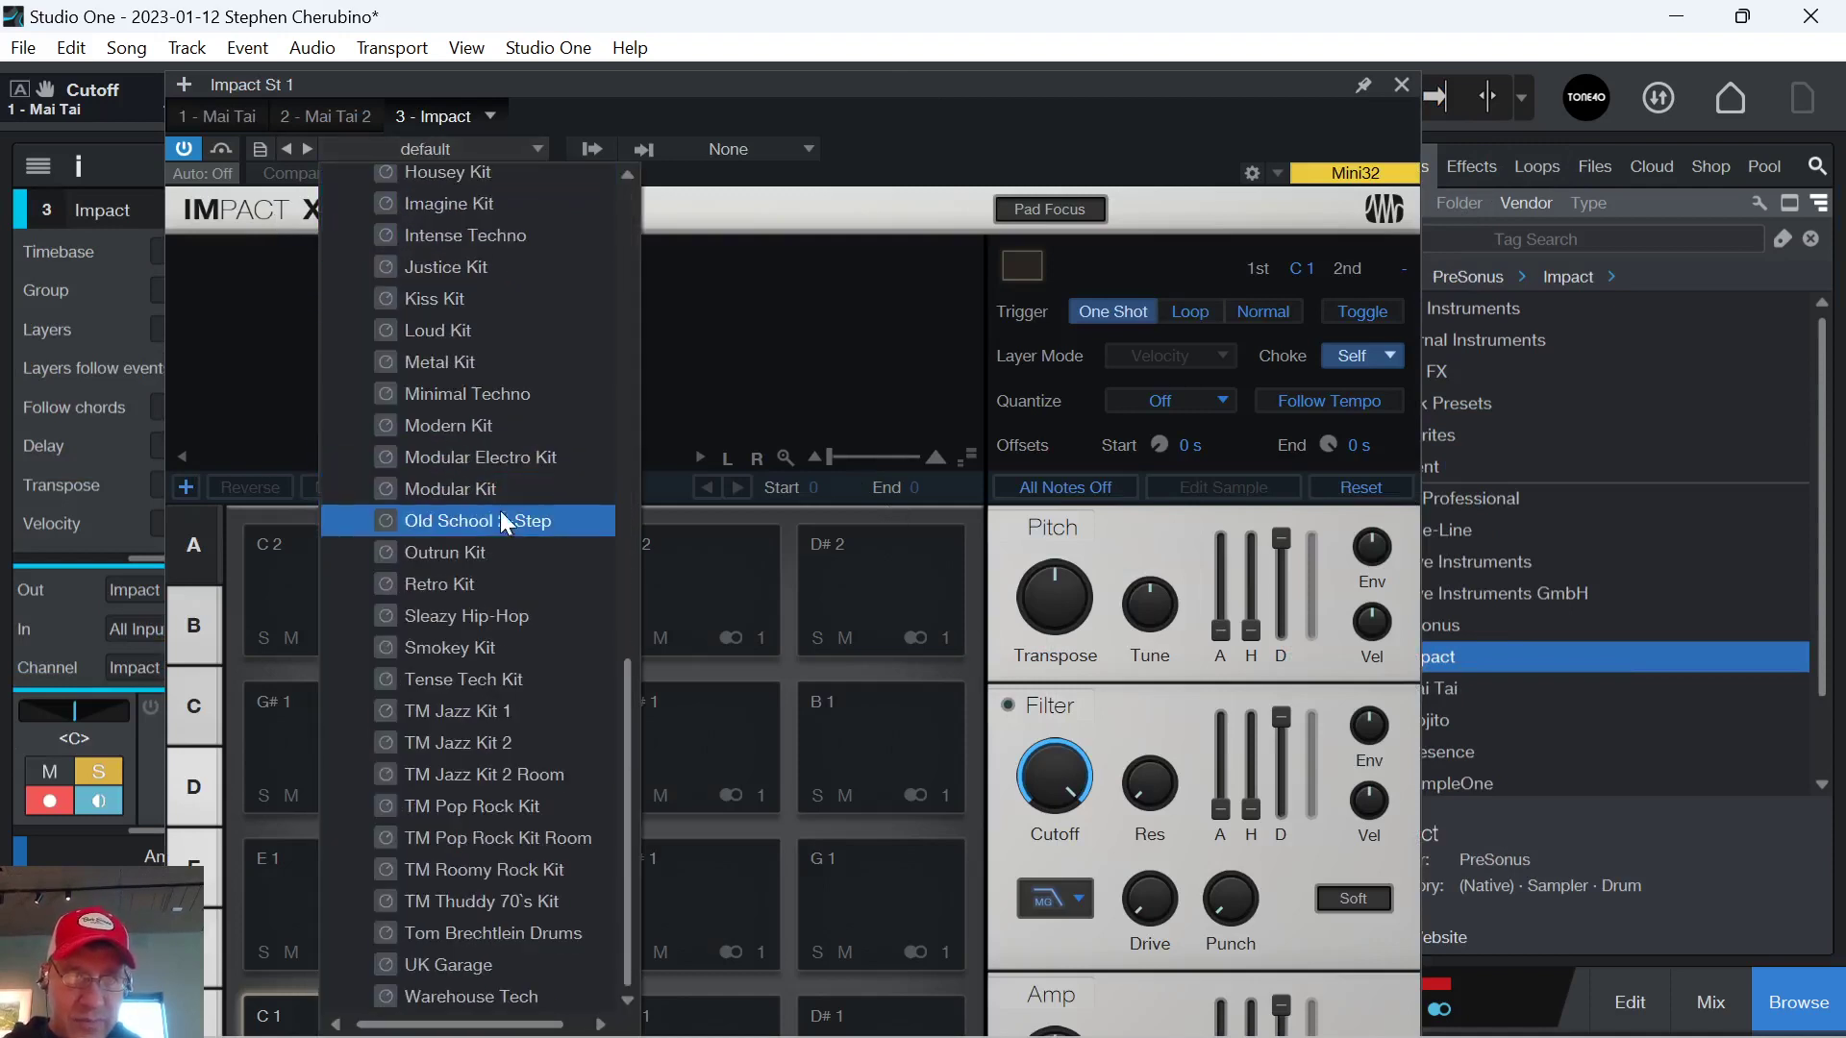
click(448, 963)
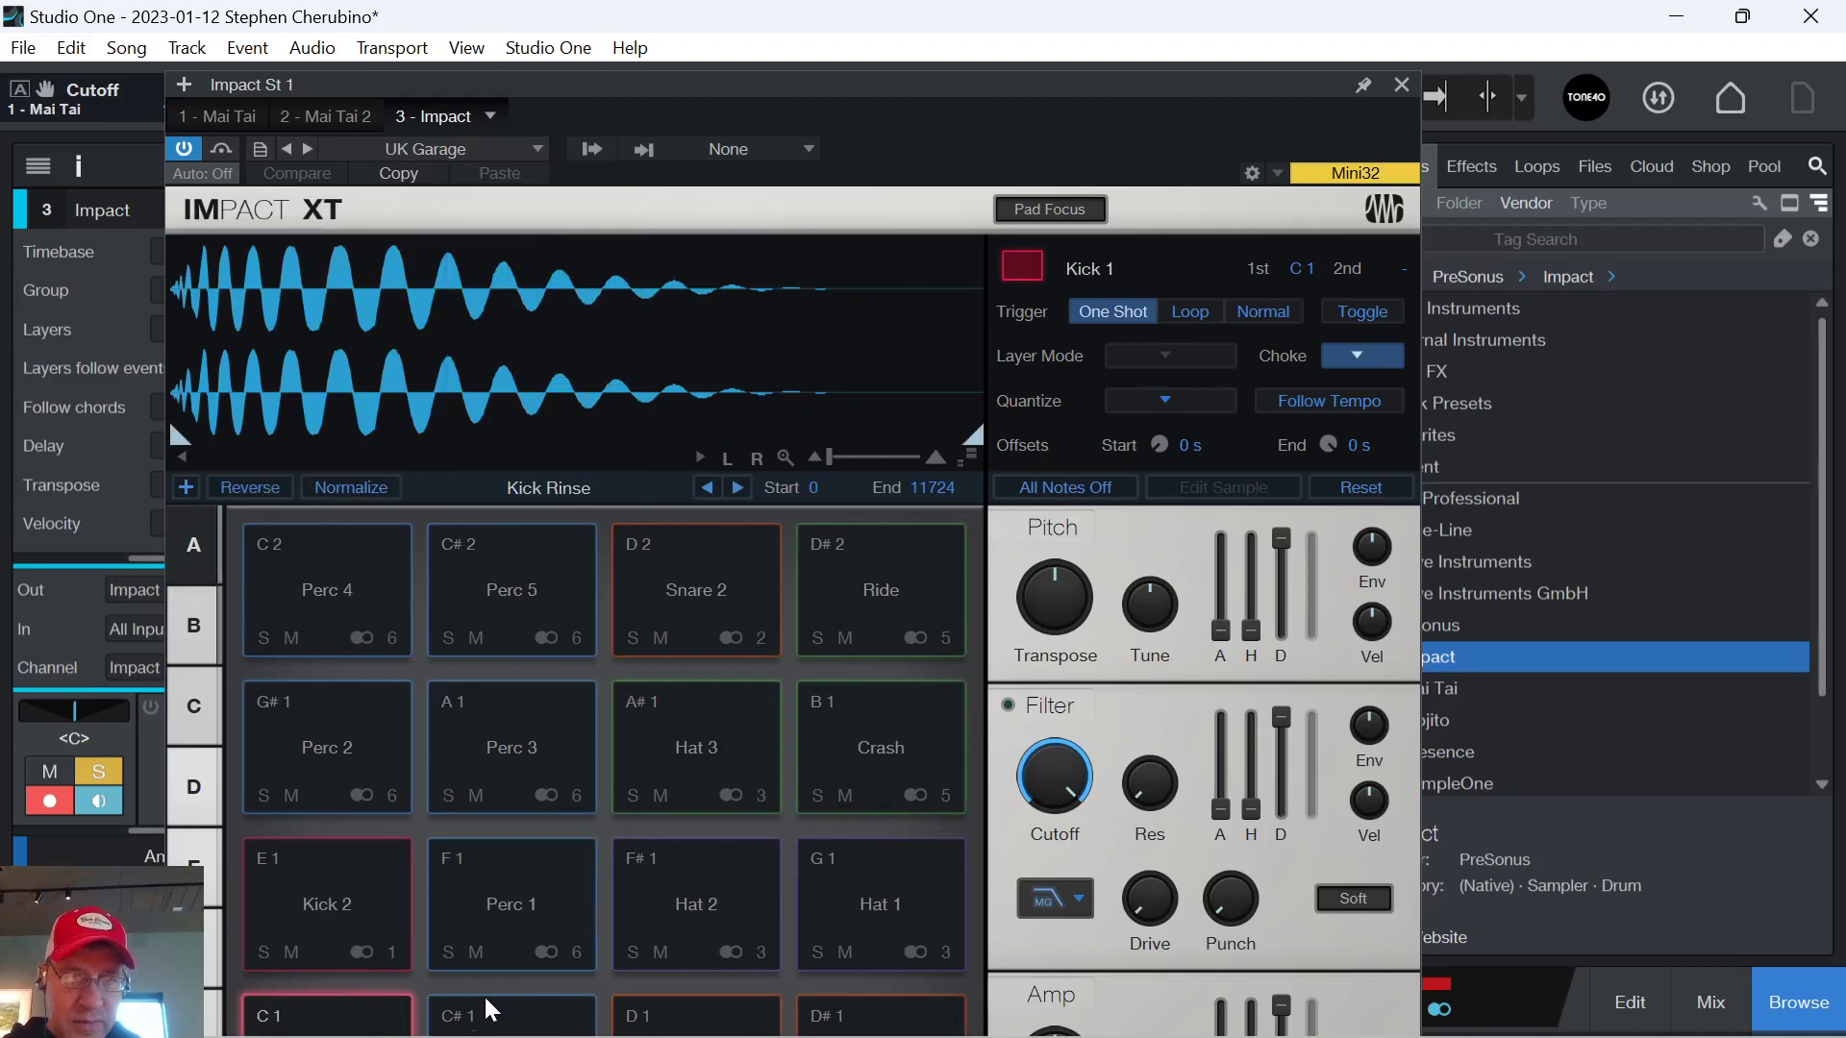
Audition the UK Garage kit's pads, including Perc 1, Kick 2, Hat 2 and Clap.
click(634, 1019)
click(576, 912)
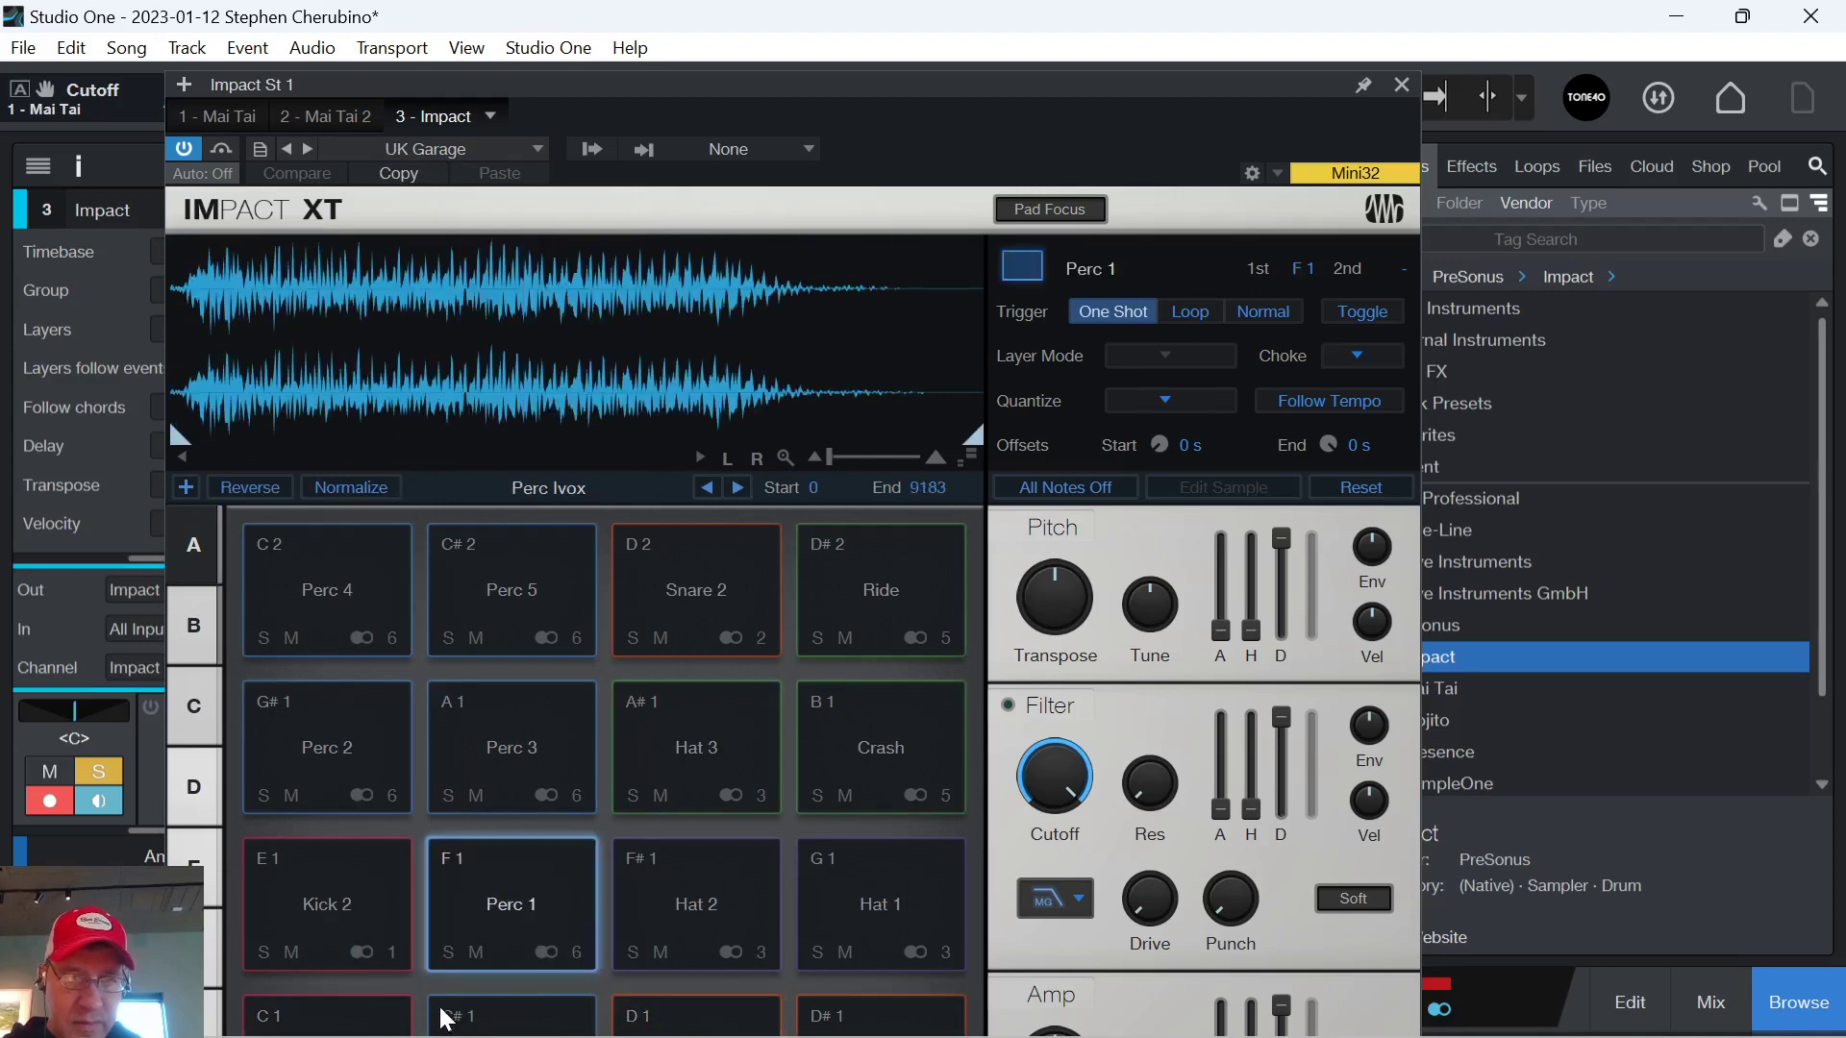
click(494, 1020)
click(360, 889)
click(673, 951)
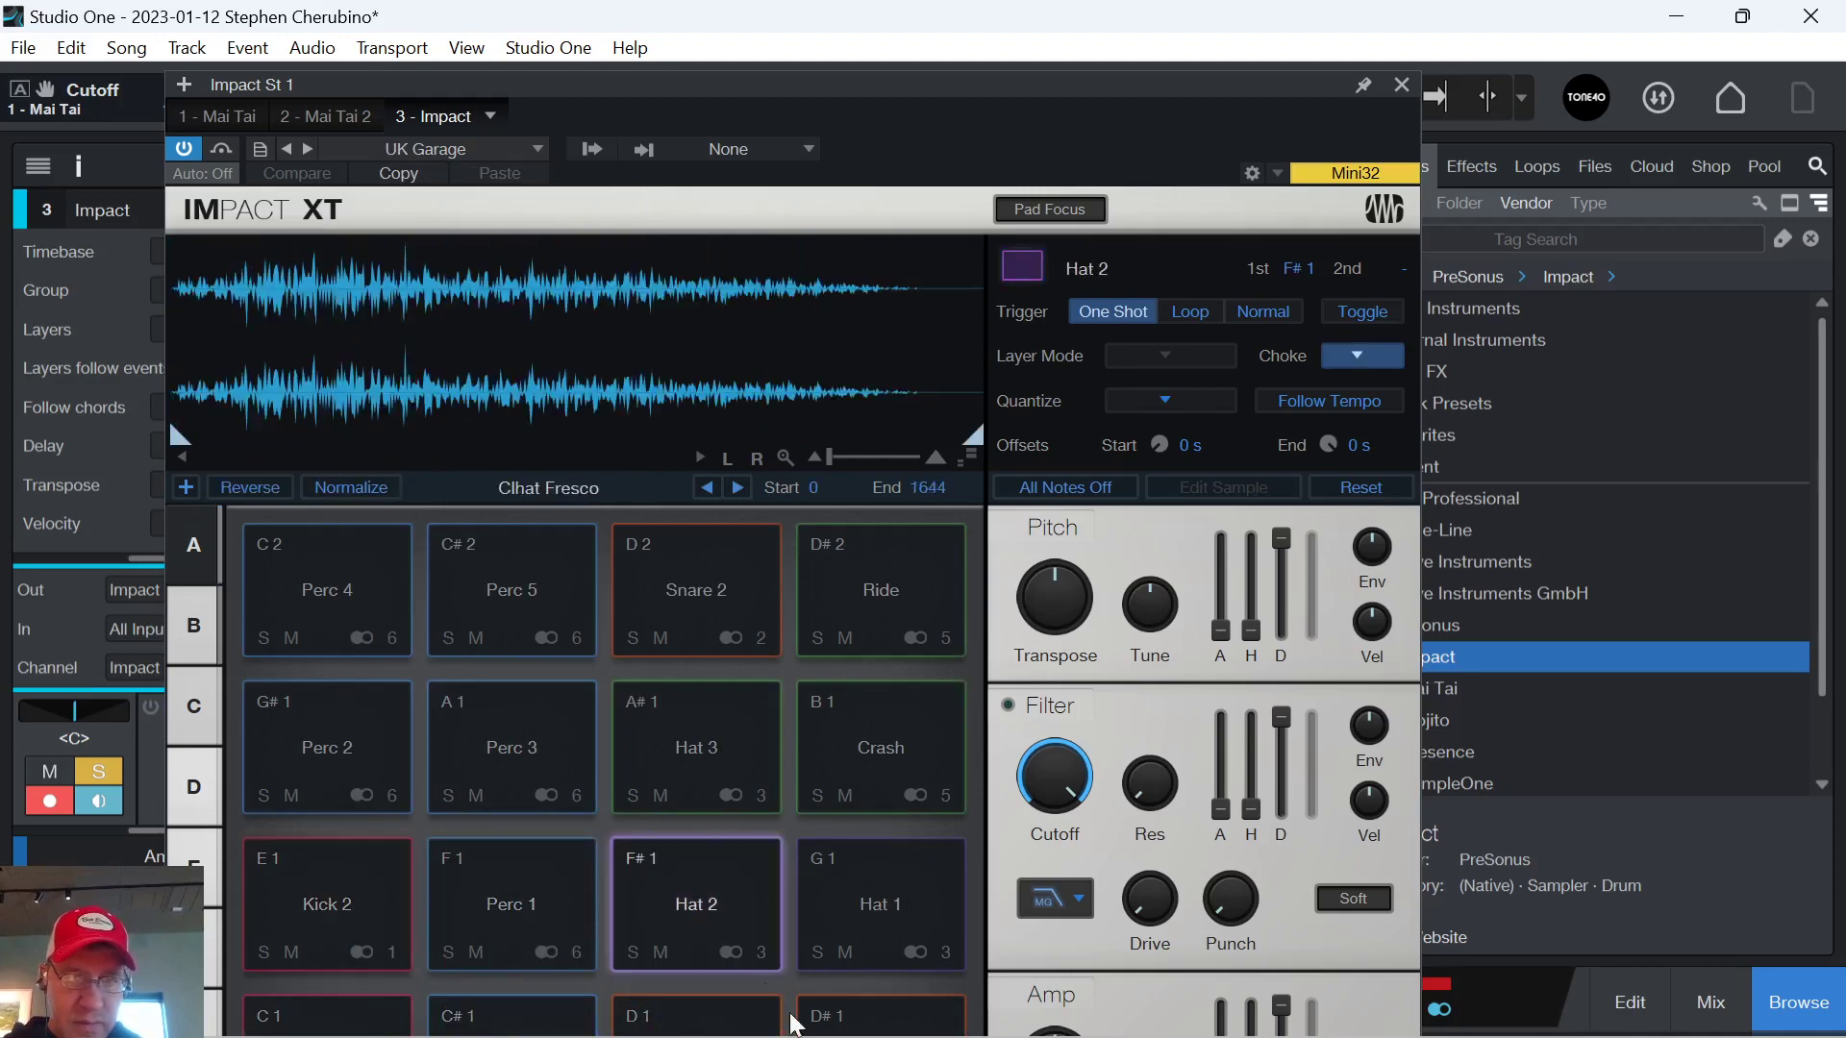
click(831, 1027)
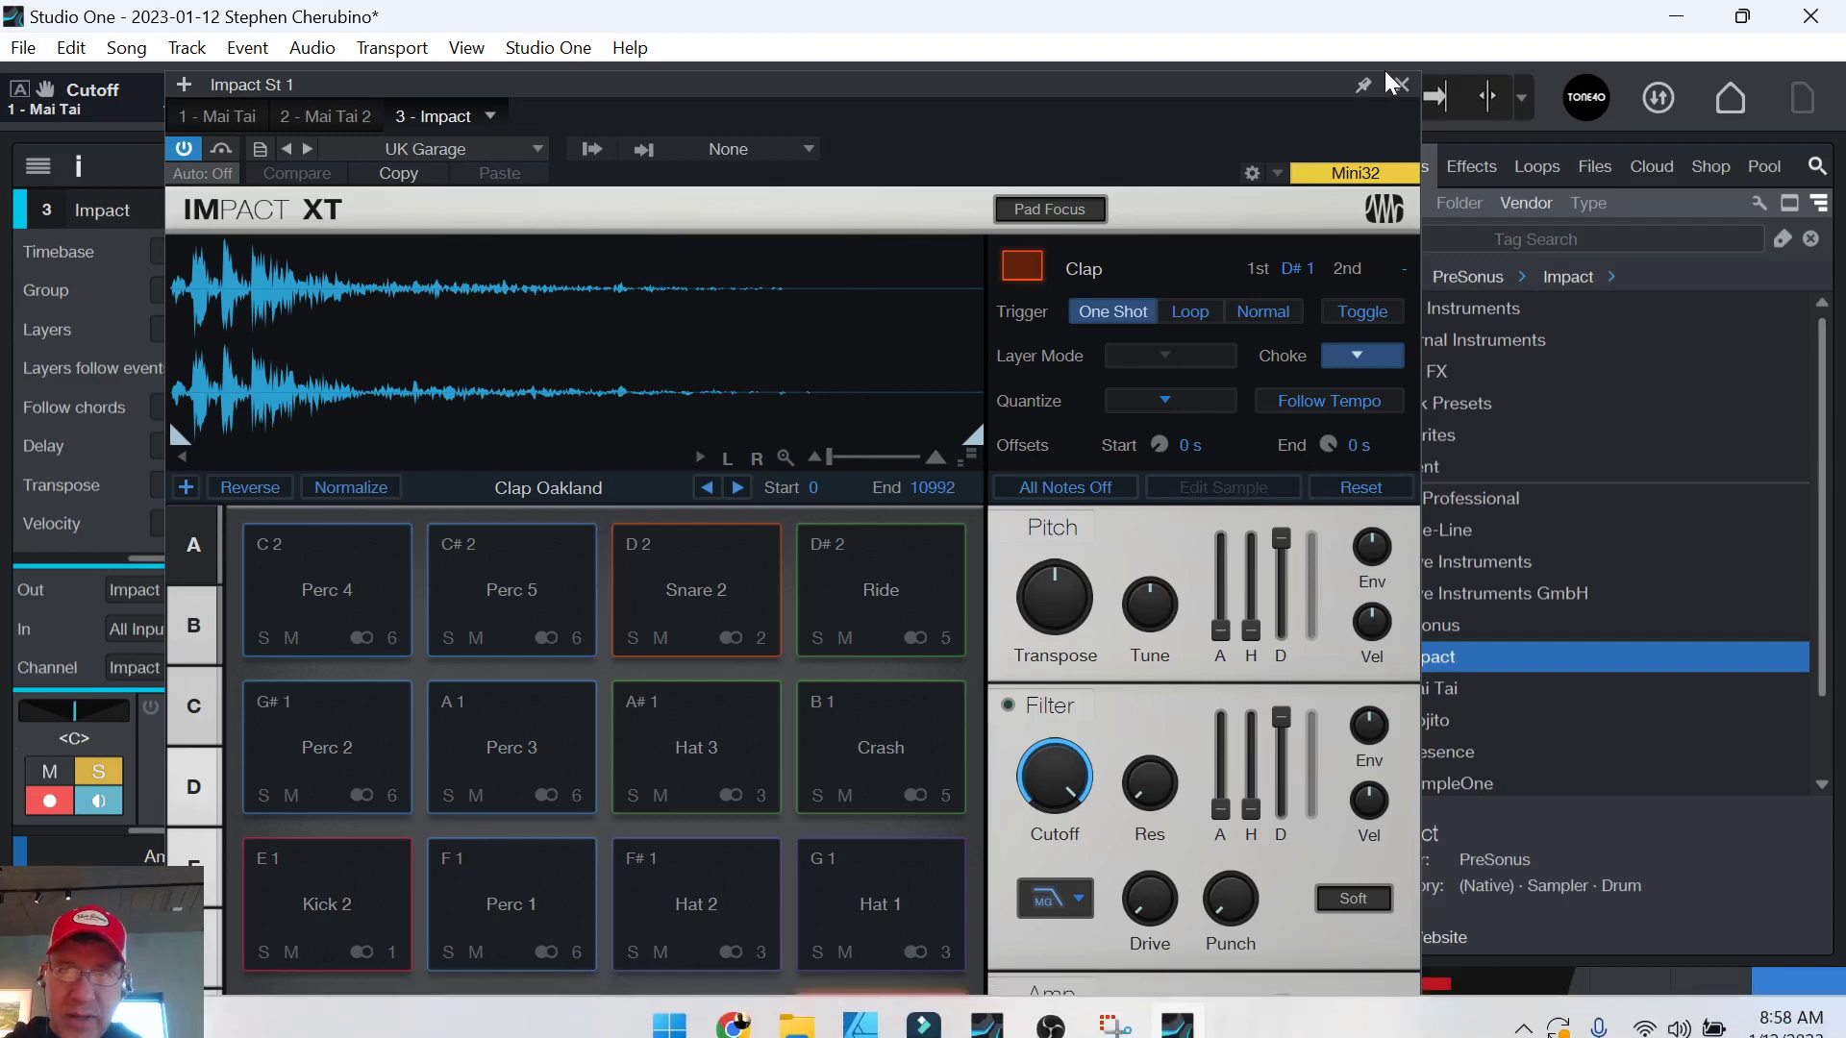
Create an empty event spanning bars 1 to 8 on the Impact track.
click(1403, 87)
double_click(715, 478)
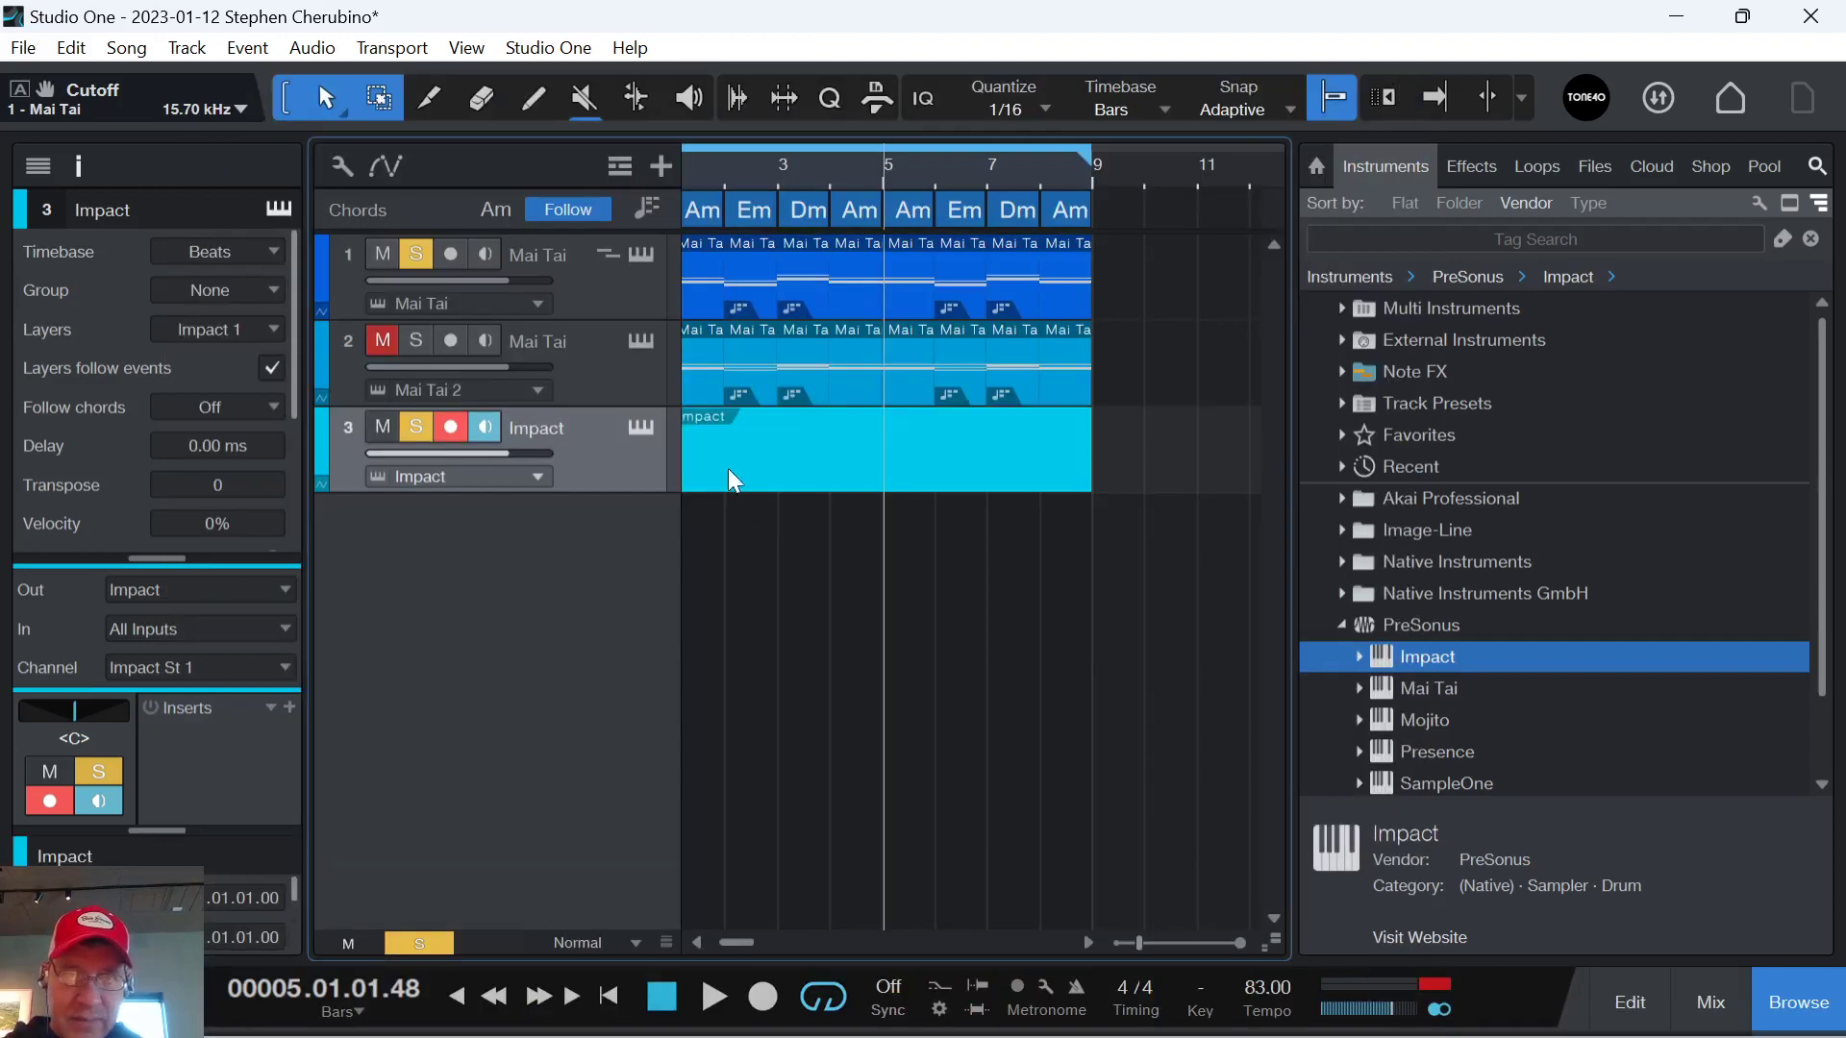
Undo the creation of the empty event on the Impact track and place the playback cursor at bar 5.
key(ctrl+z)
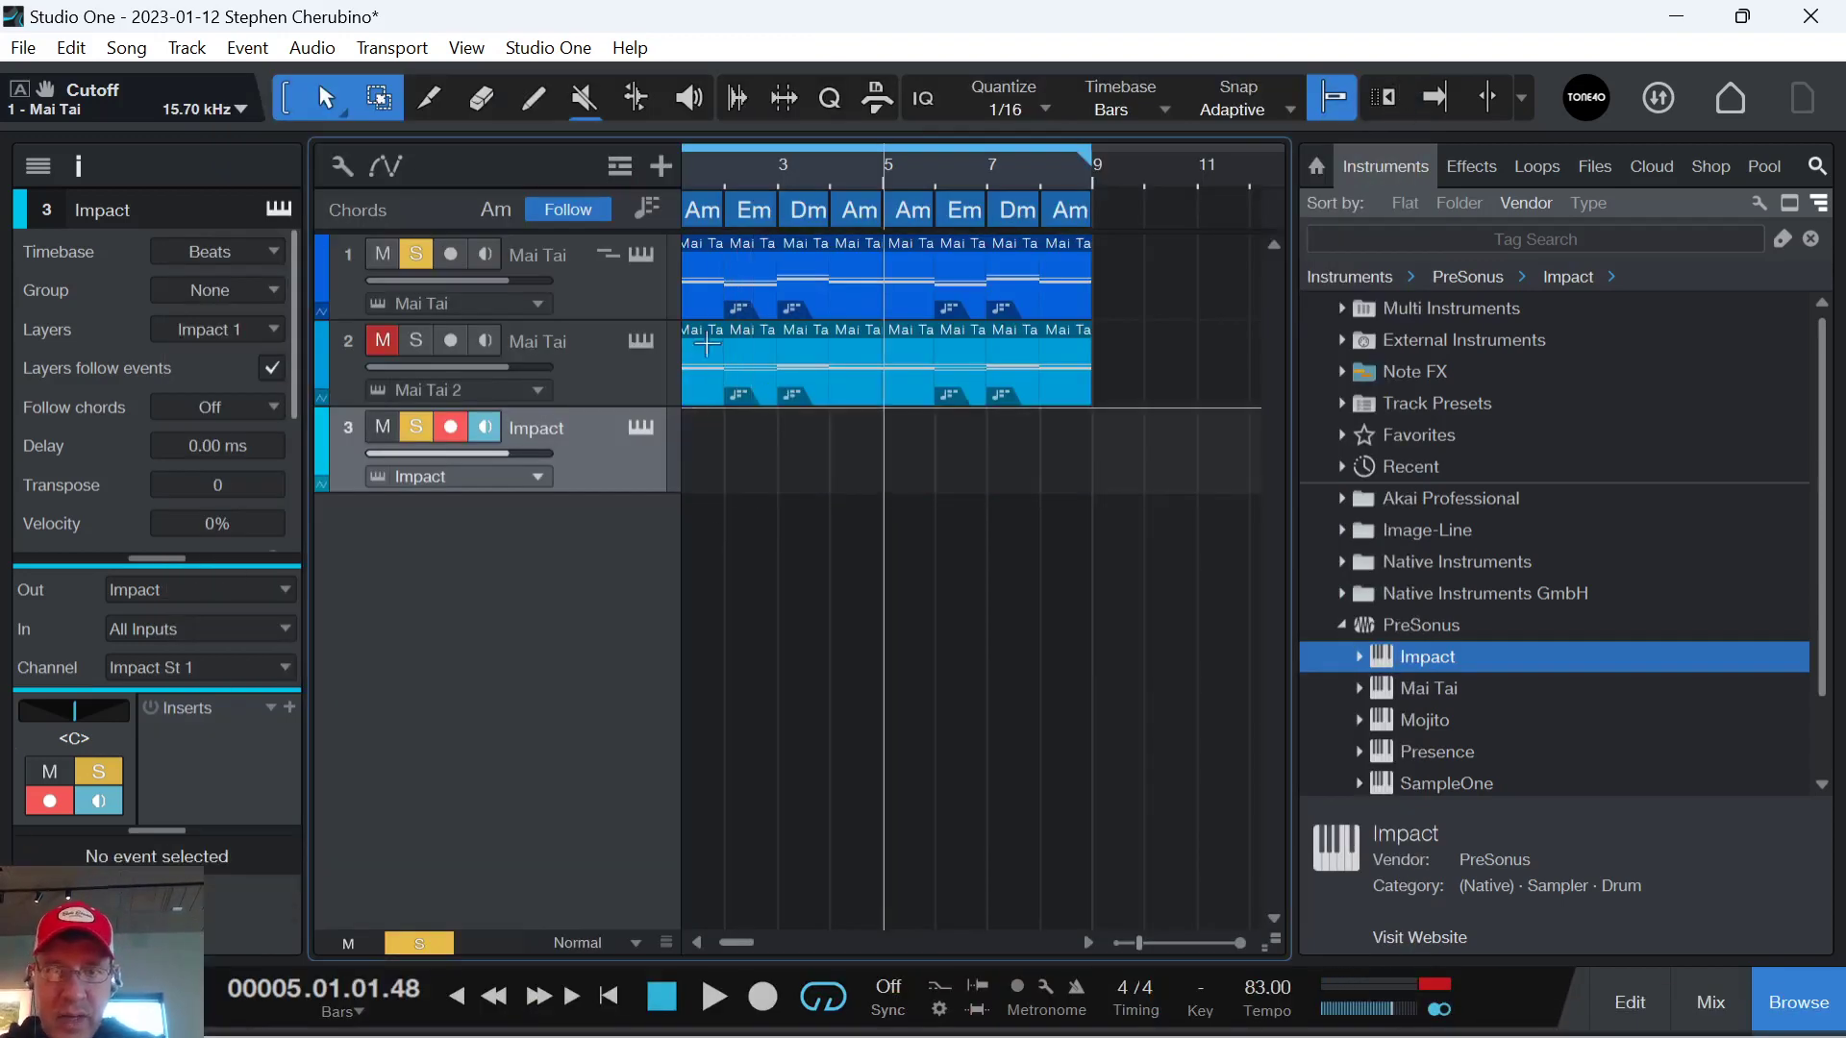
key(Home)
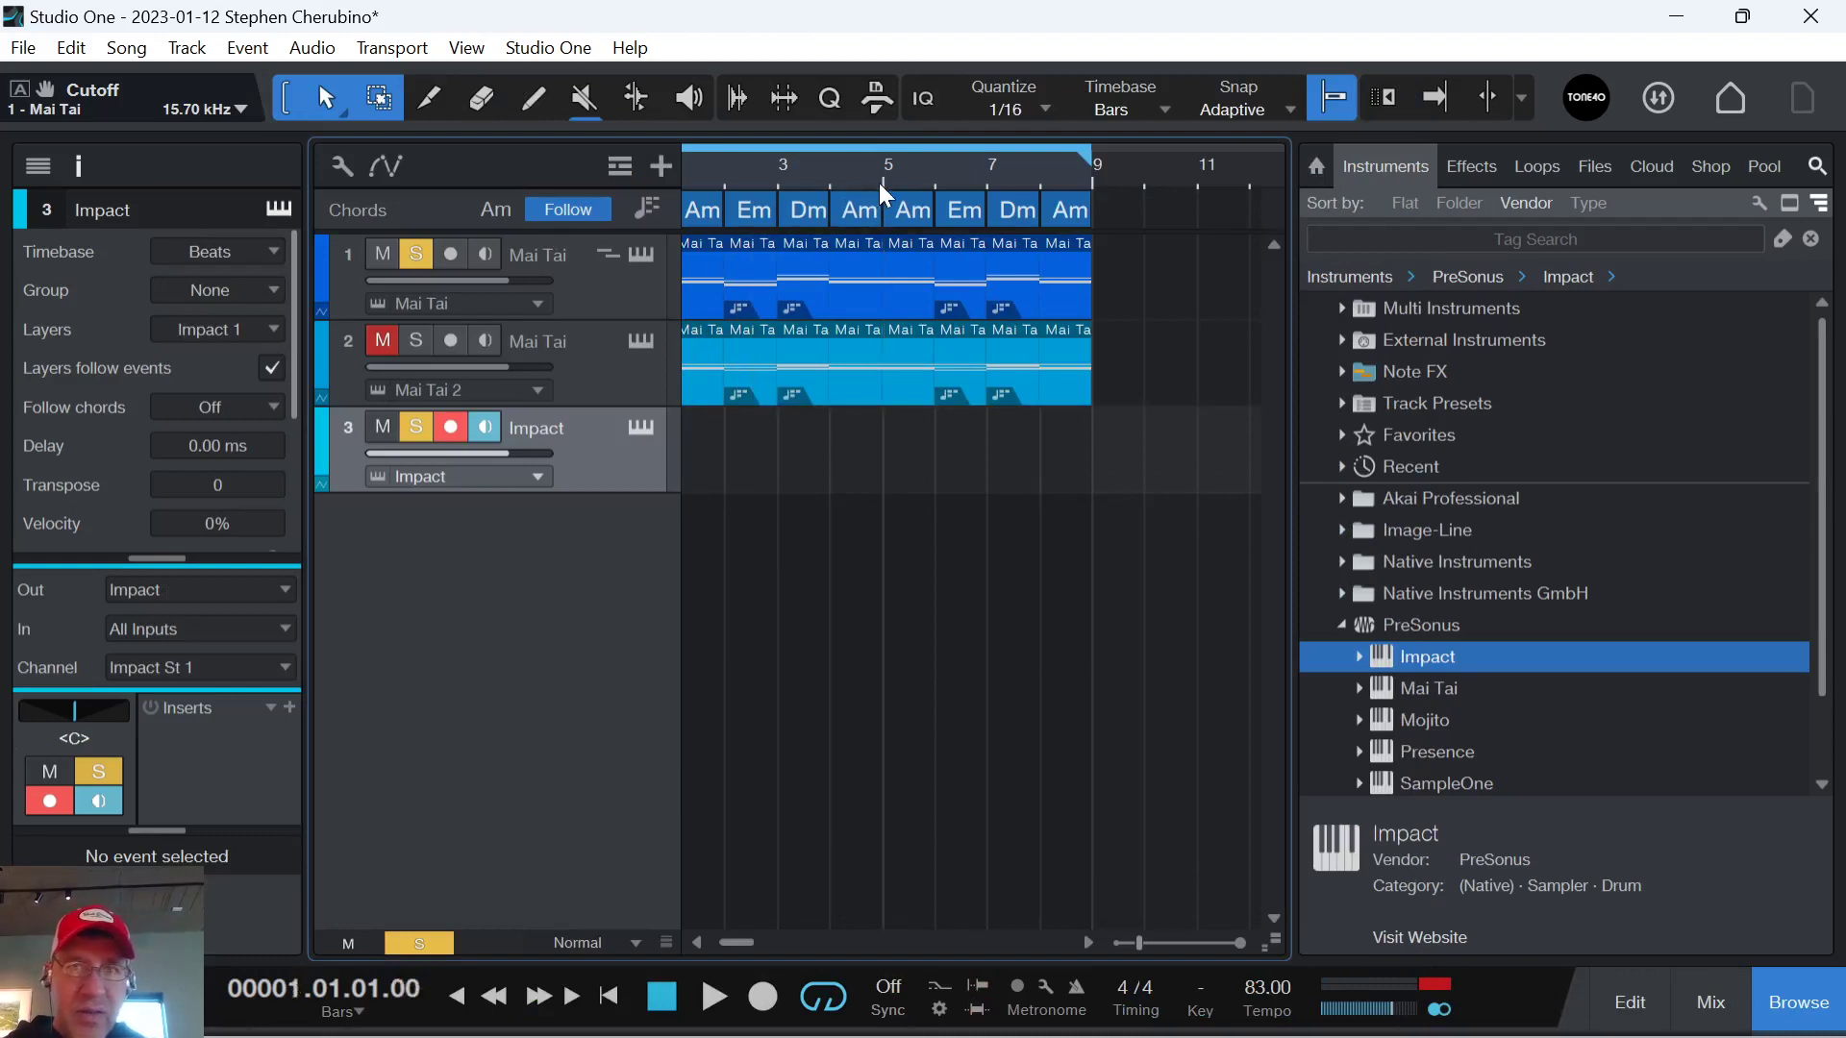
drag(879, 182, 1084, 197)
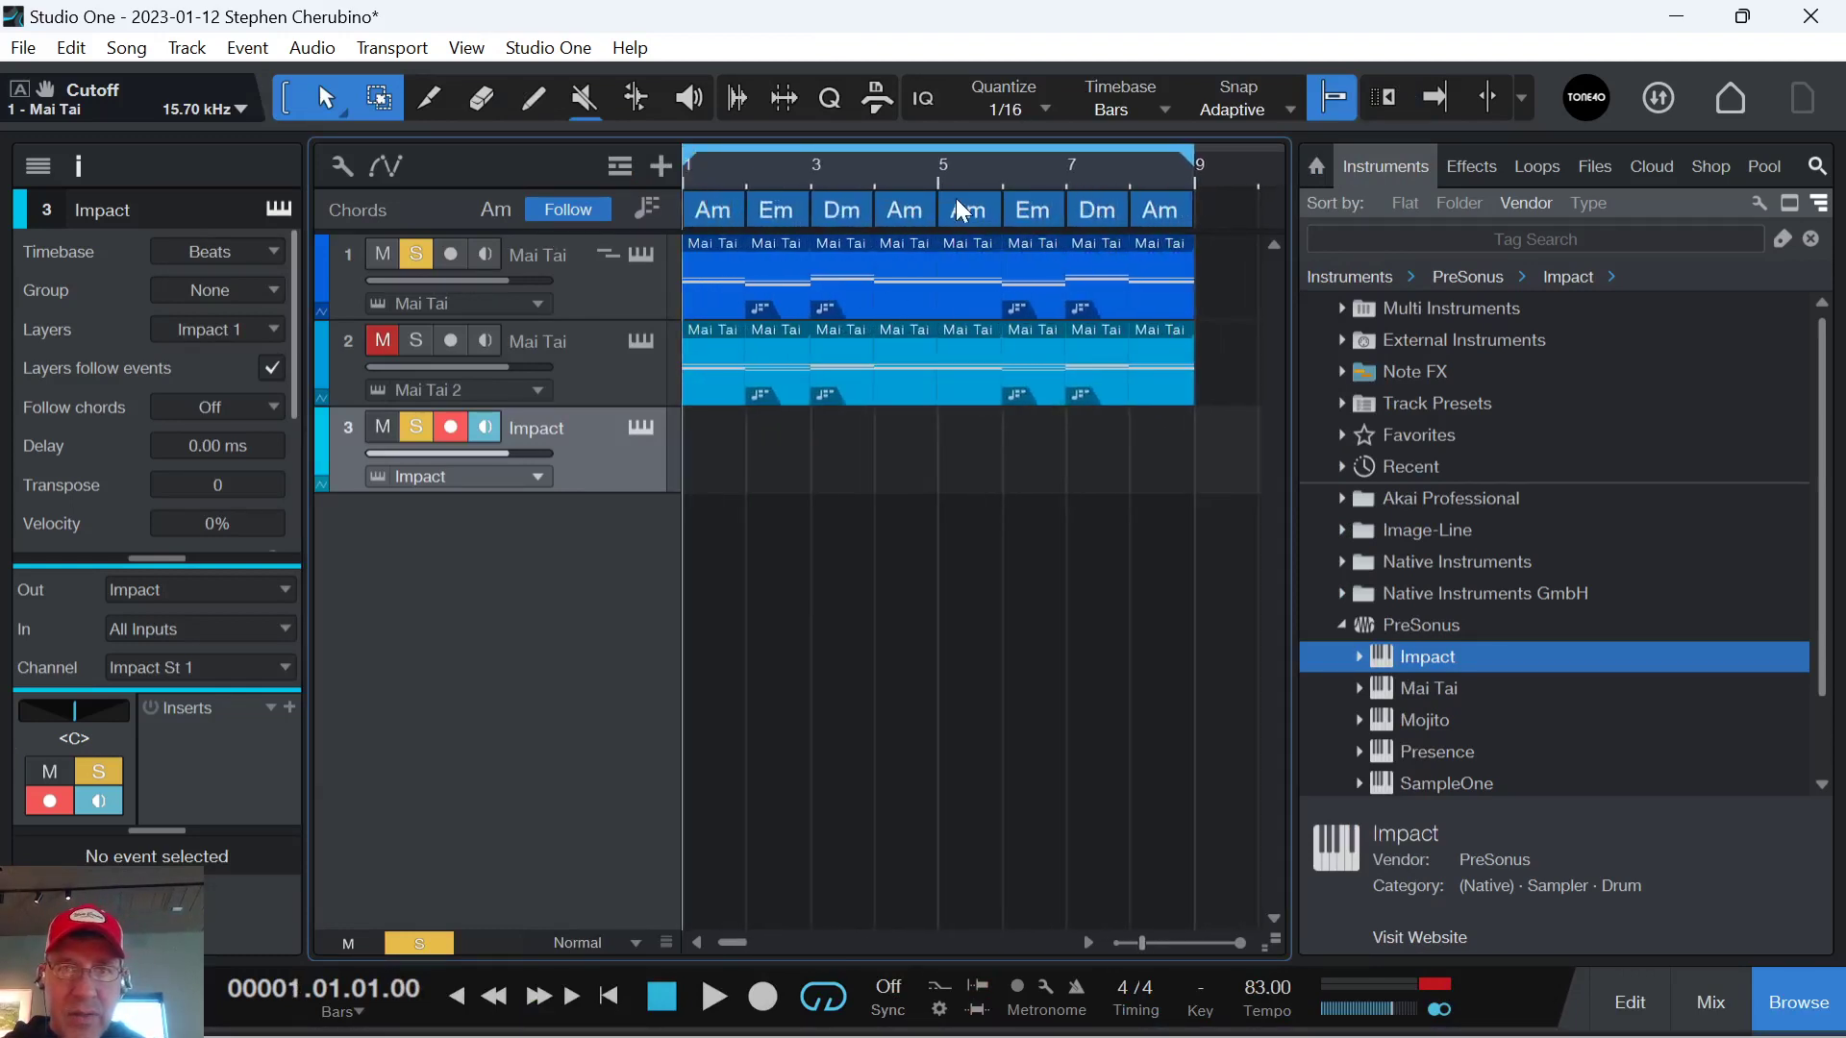
click(939, 176)
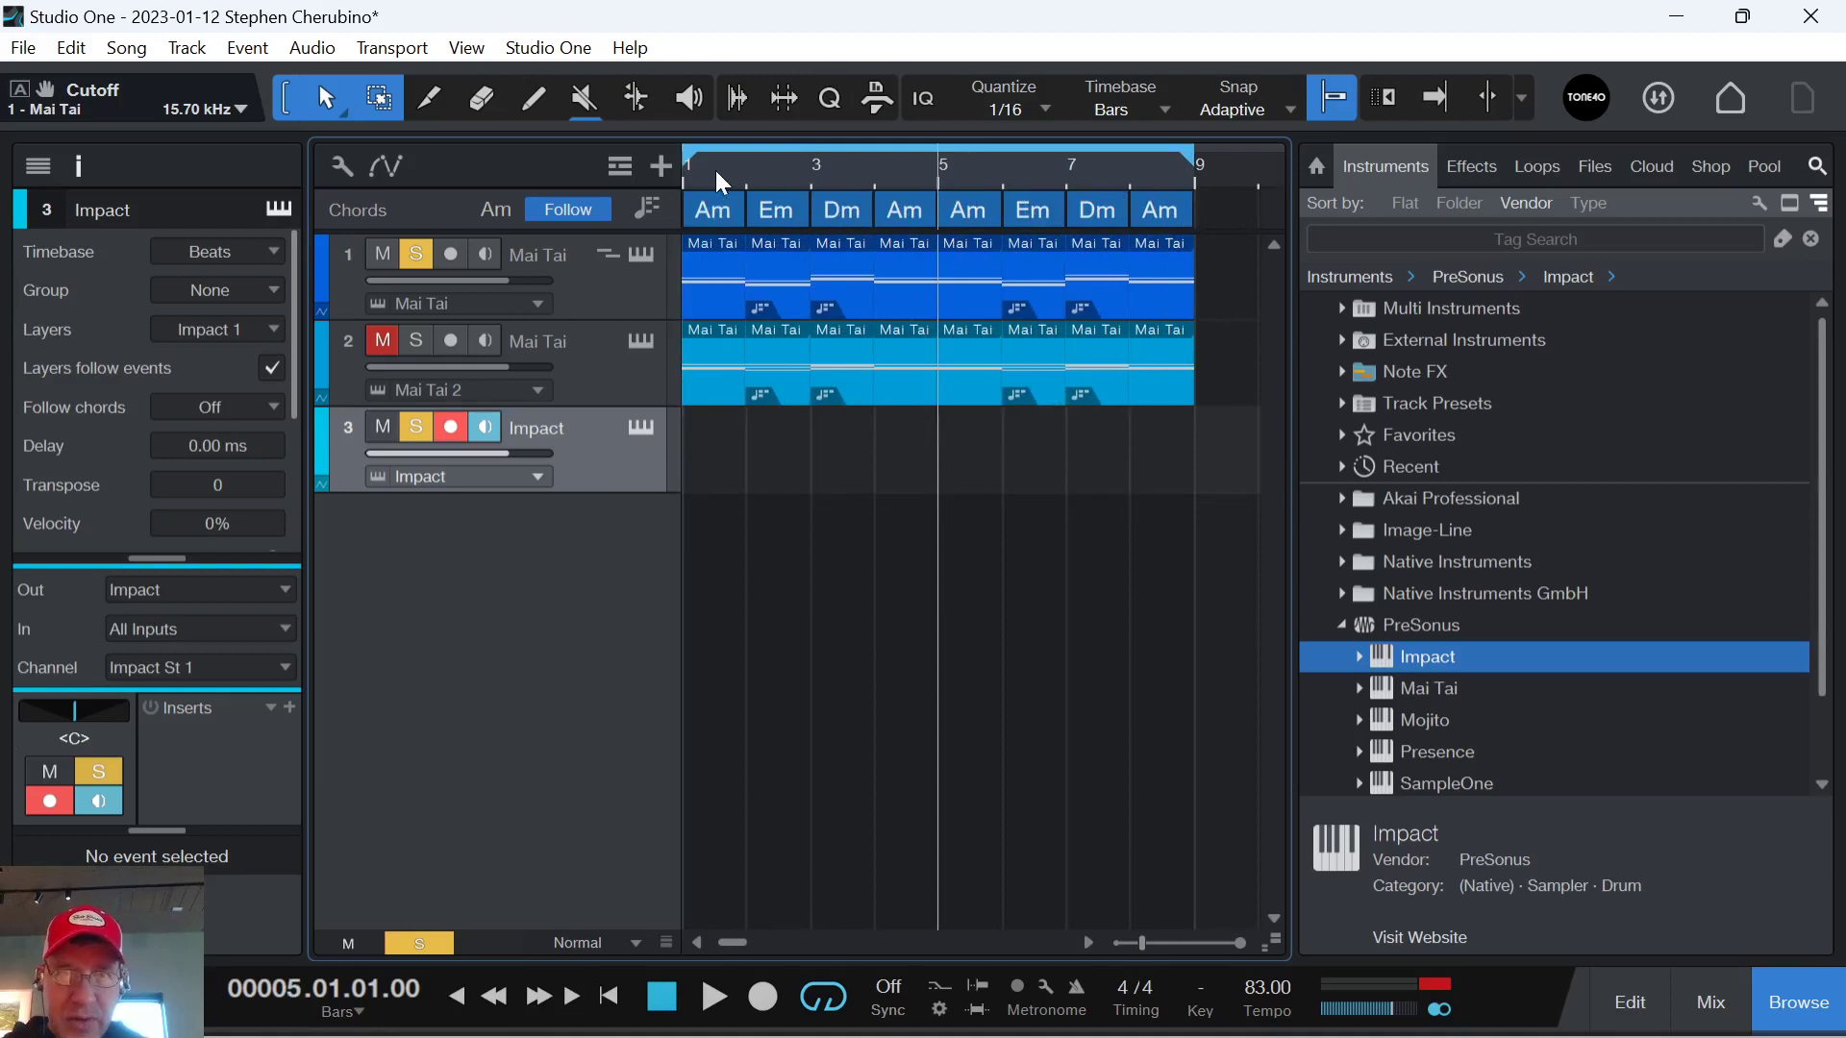
Show the arranger track and create an Intro section over bars 1 to 4 and a Verse section over bars 5 to 8.
click(620, 169)
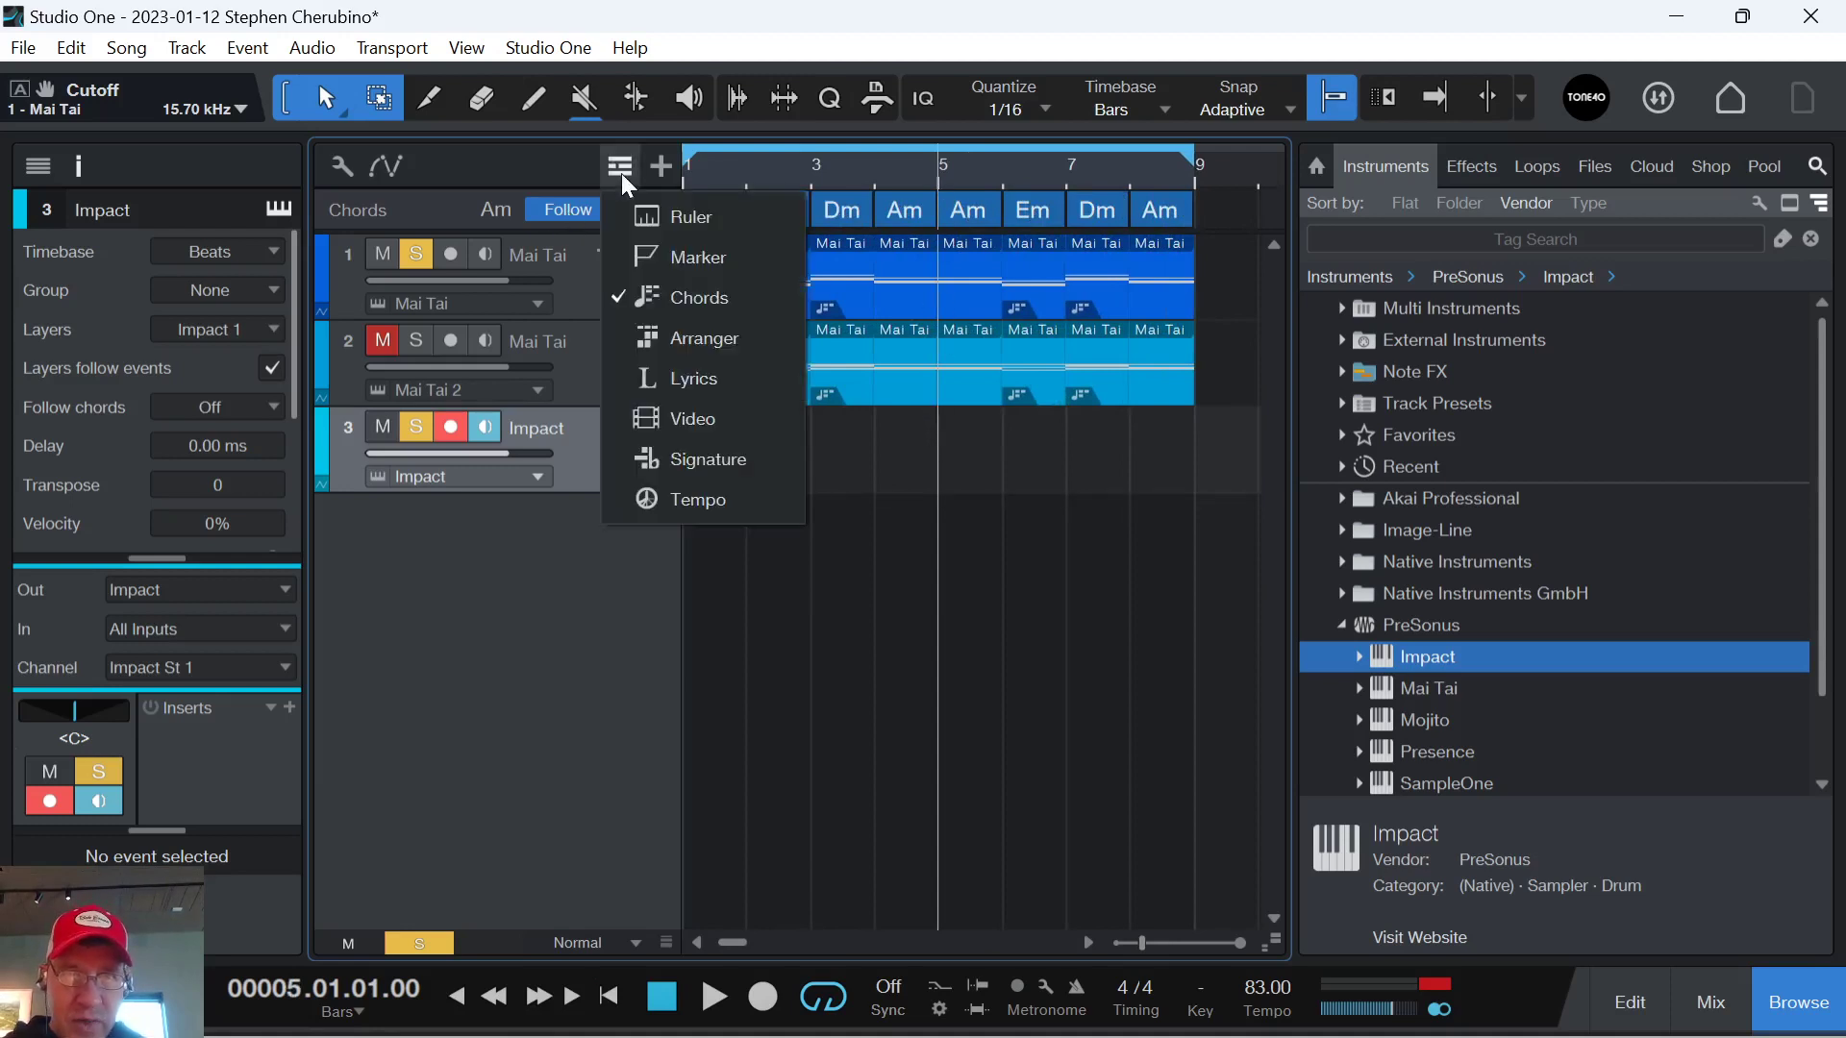
click(673, 337)
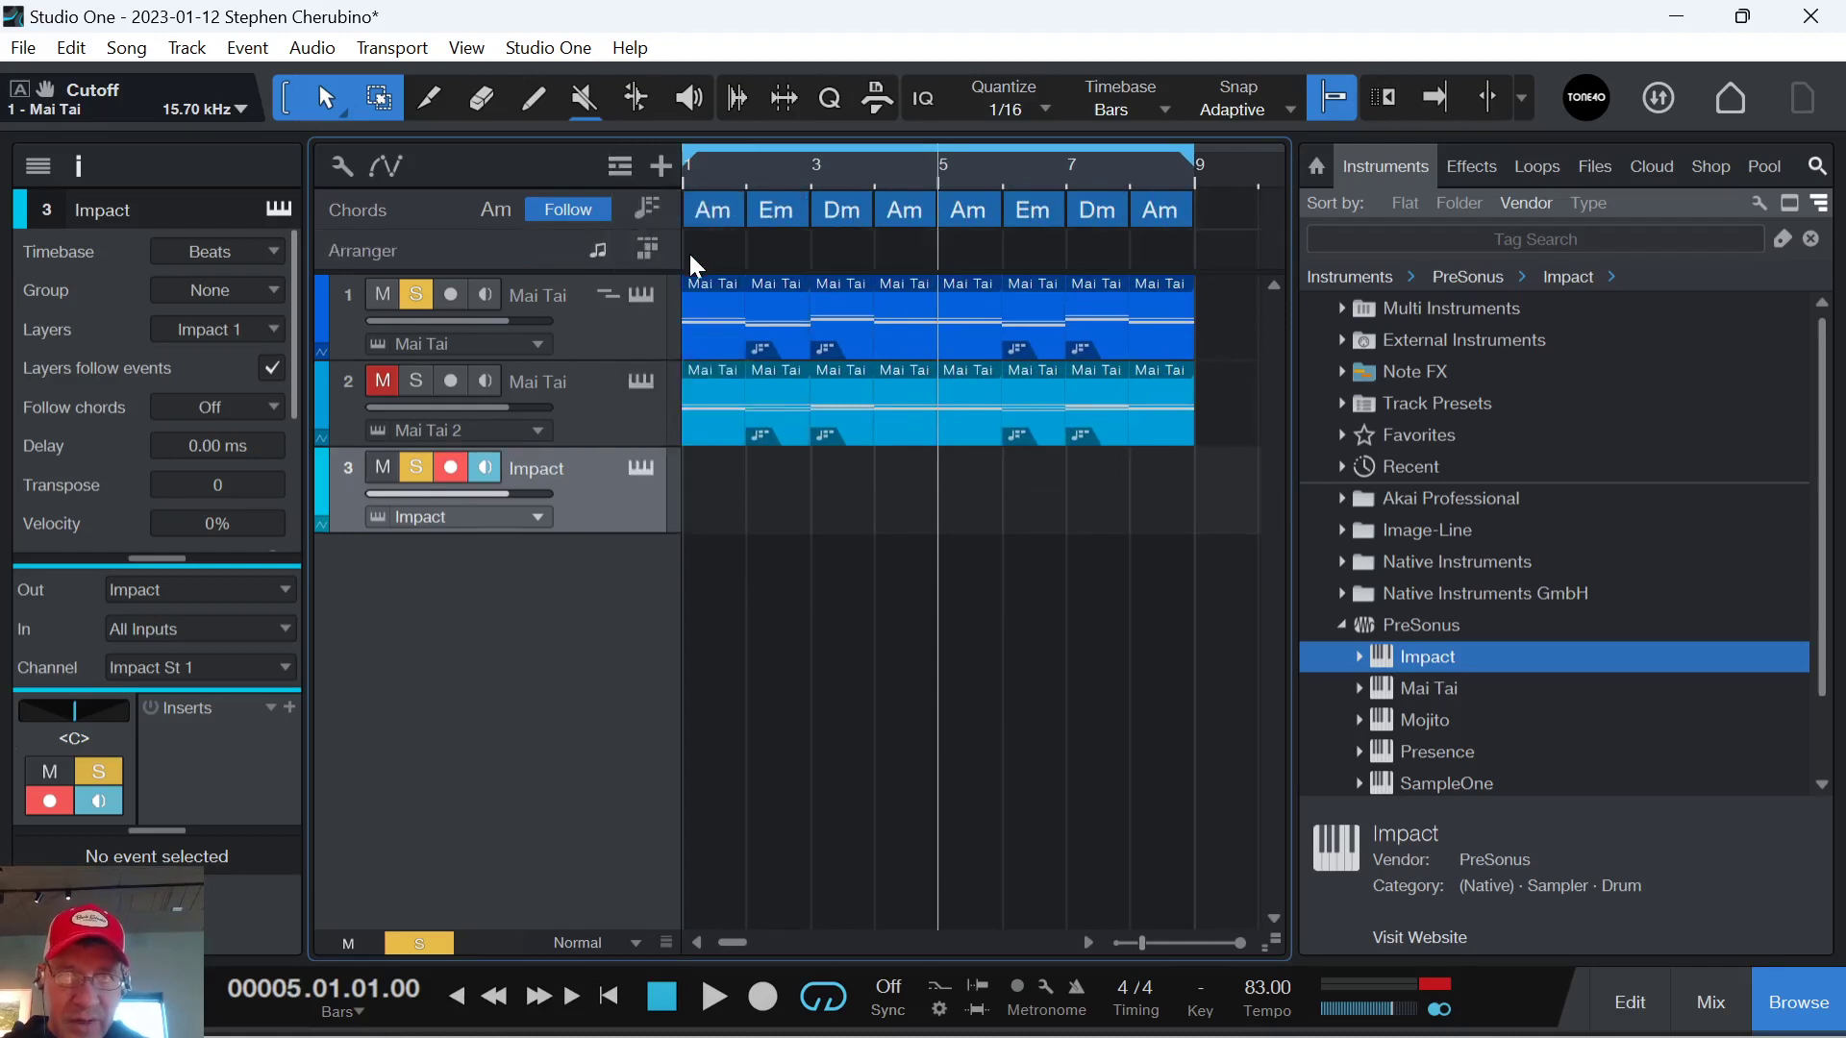
click(689, 248)
drag(709, 254, 938, 269)
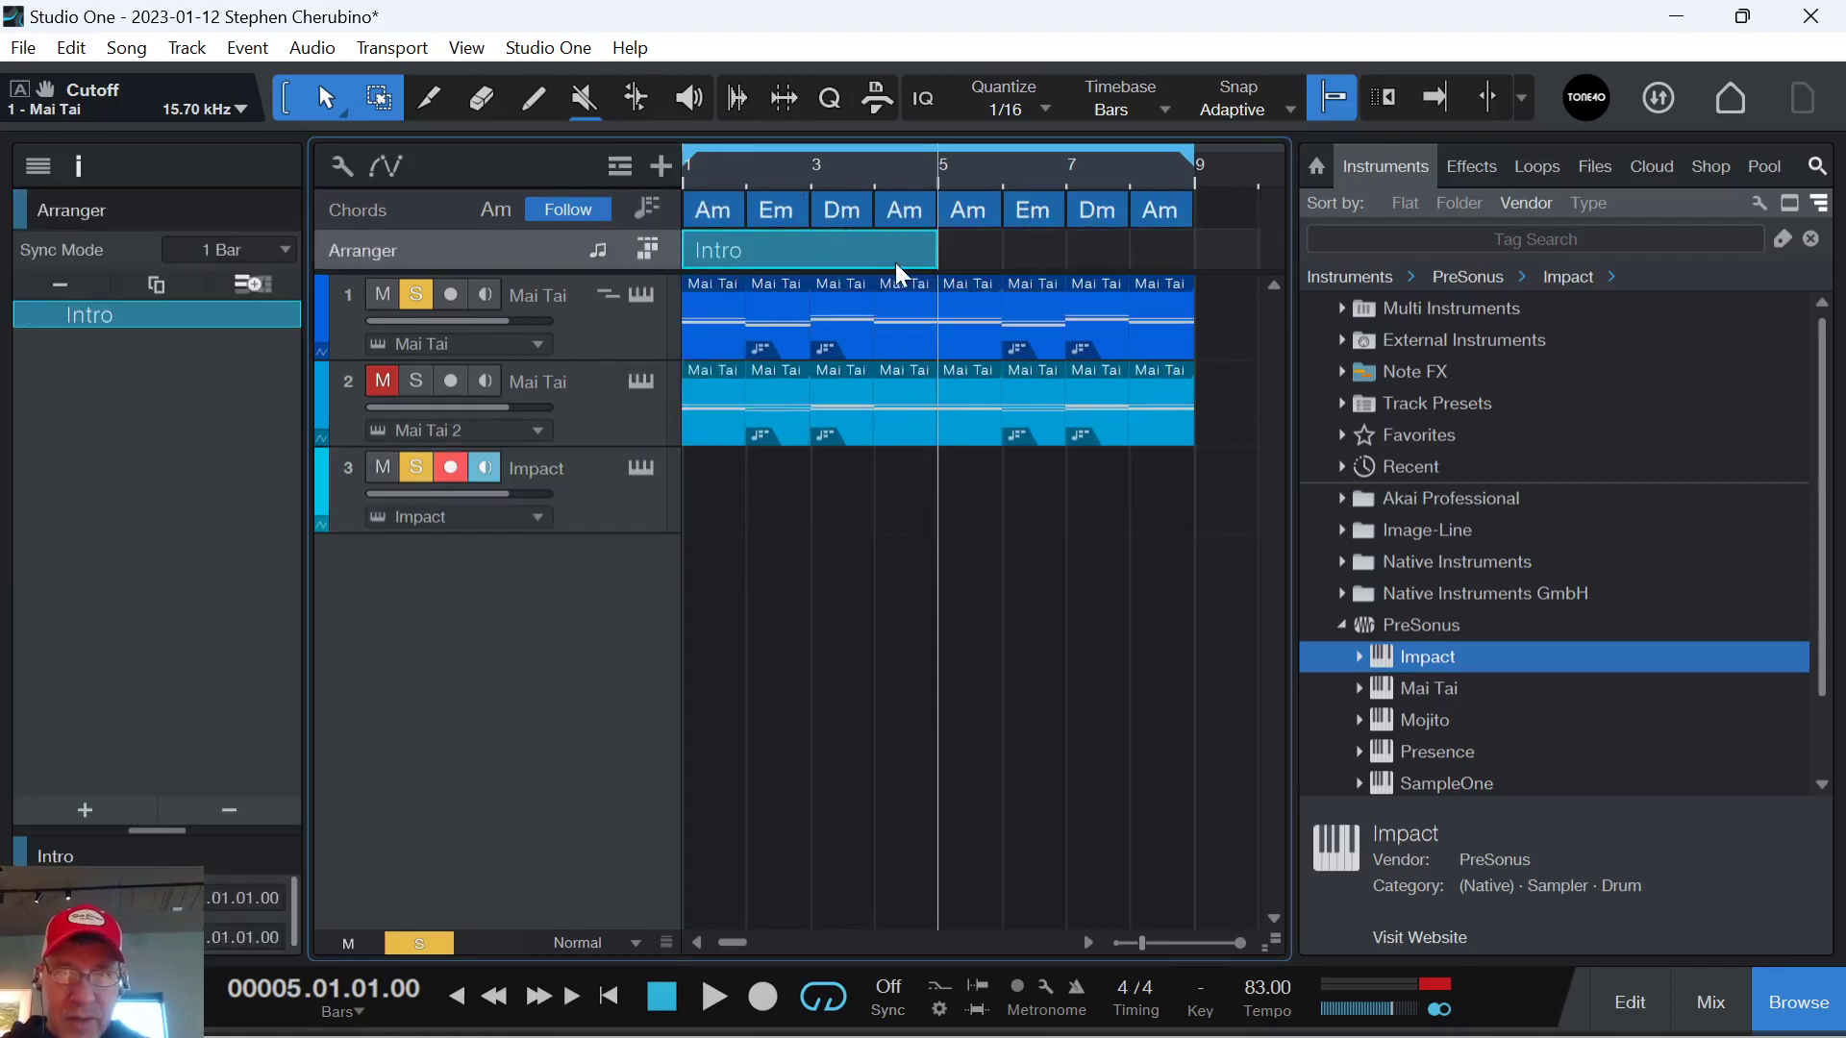
click(992, 264)
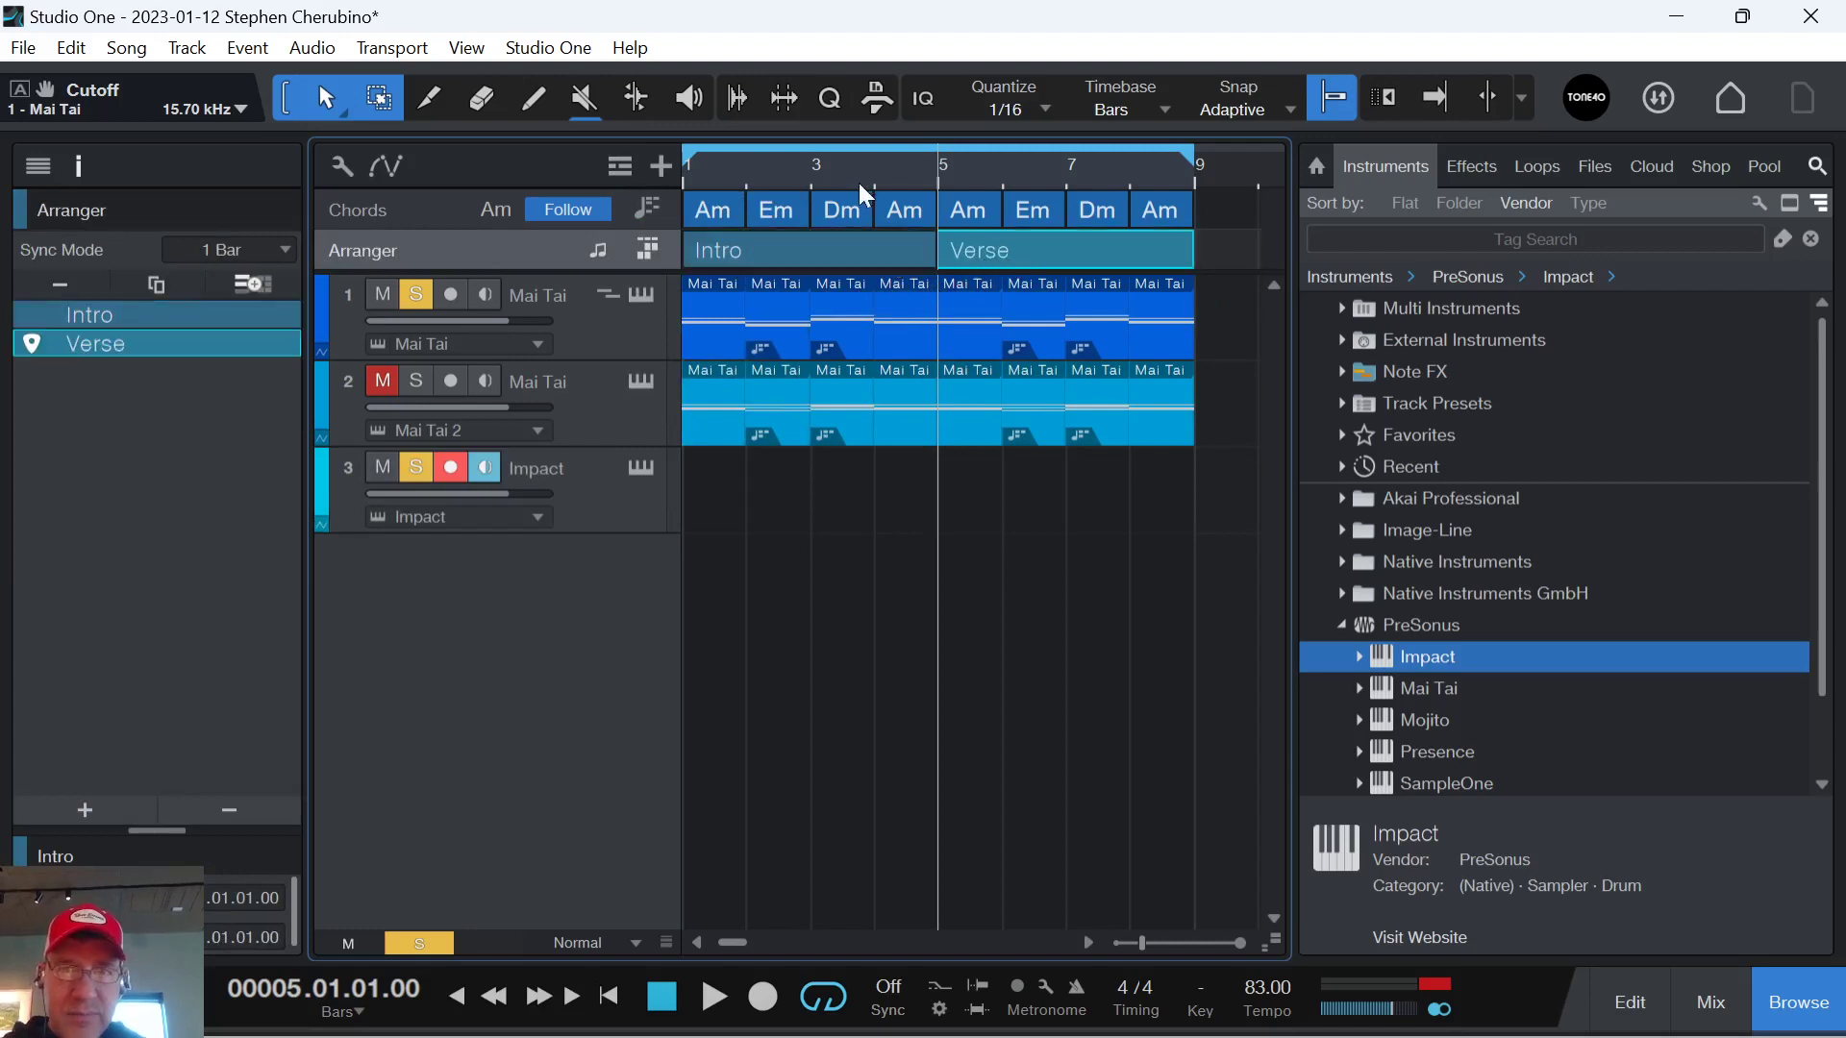
key(w)
key(w)
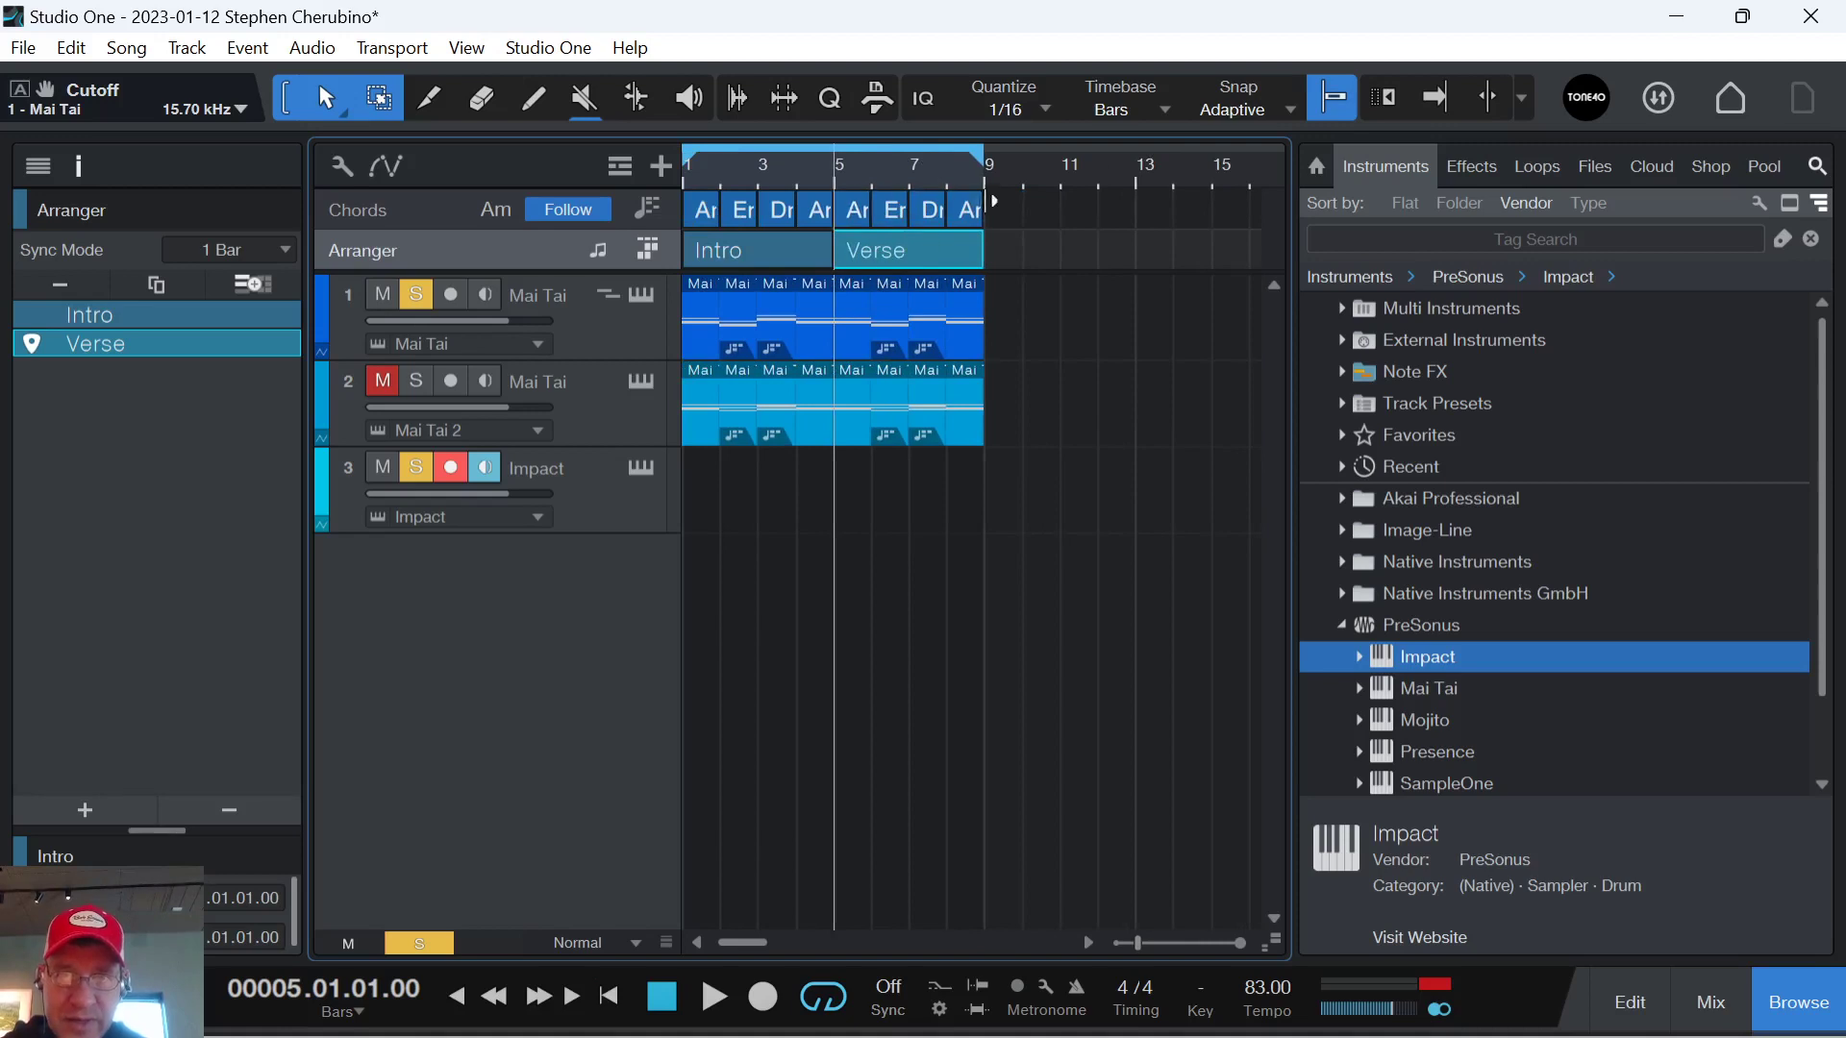
drag(885, 184, 907, 202)
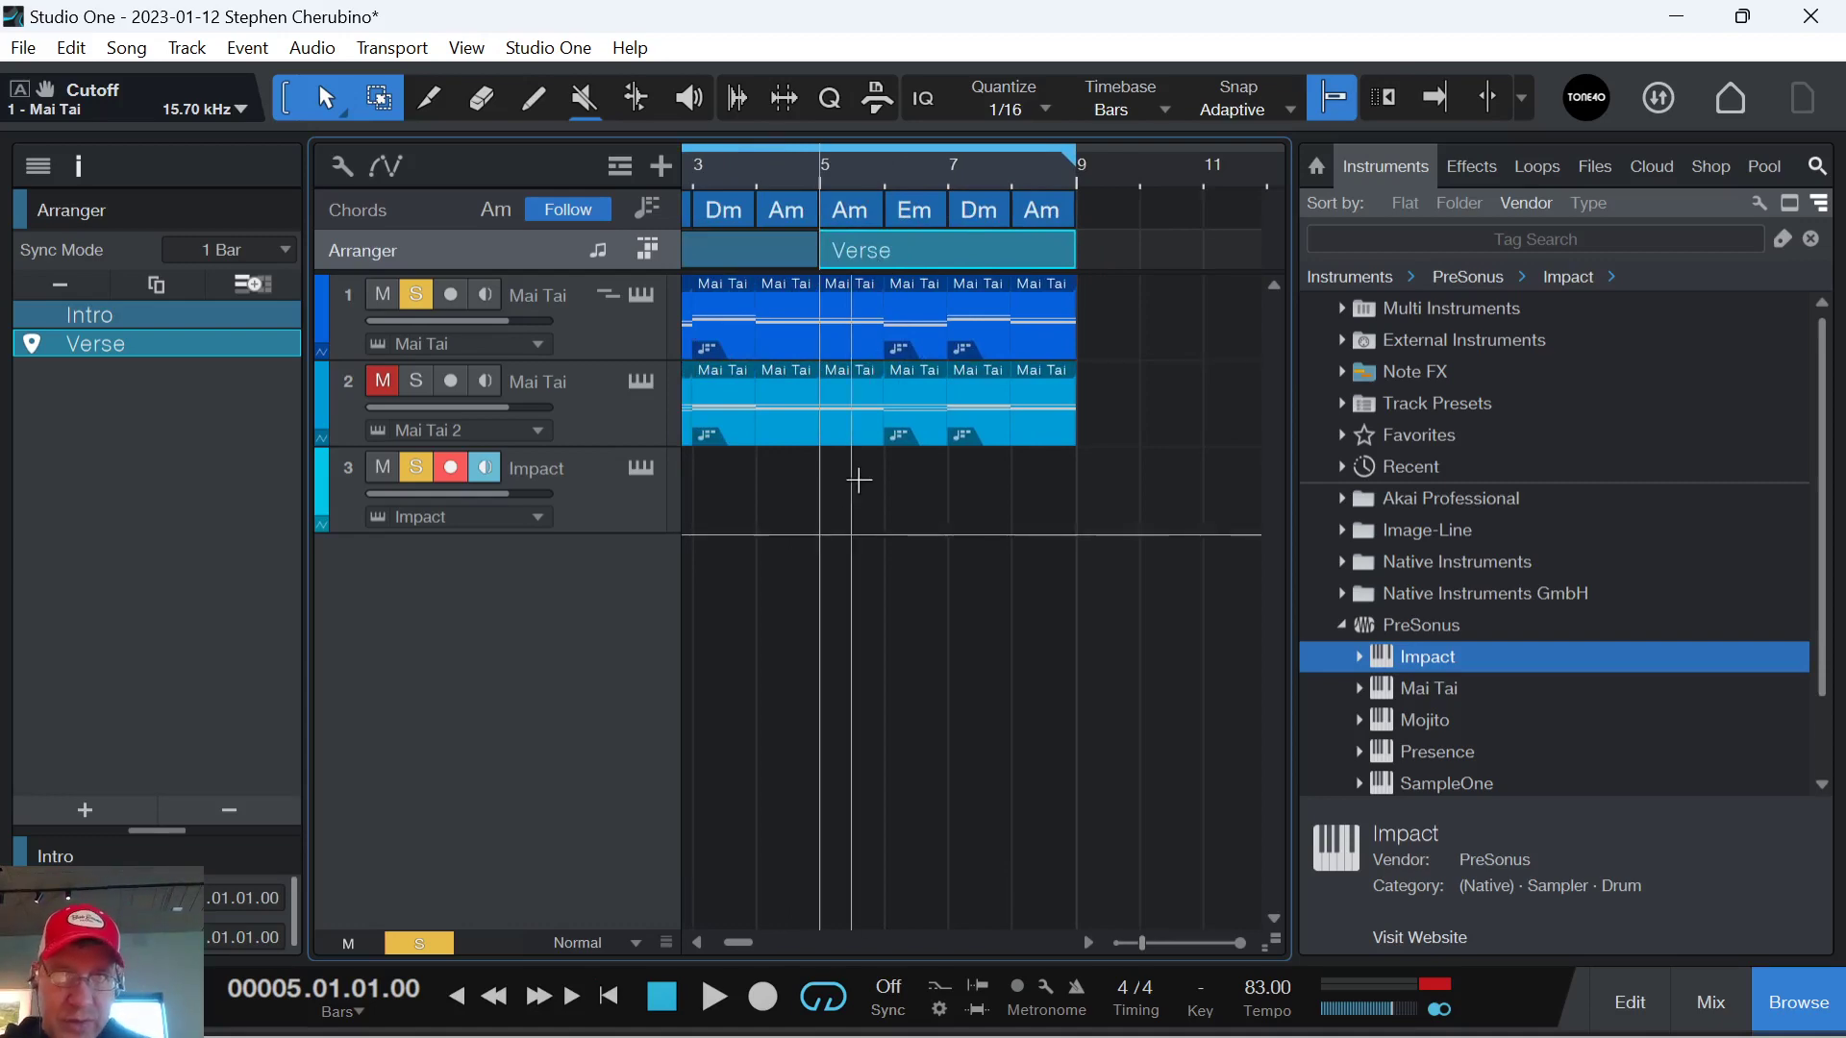
click(242, 44)
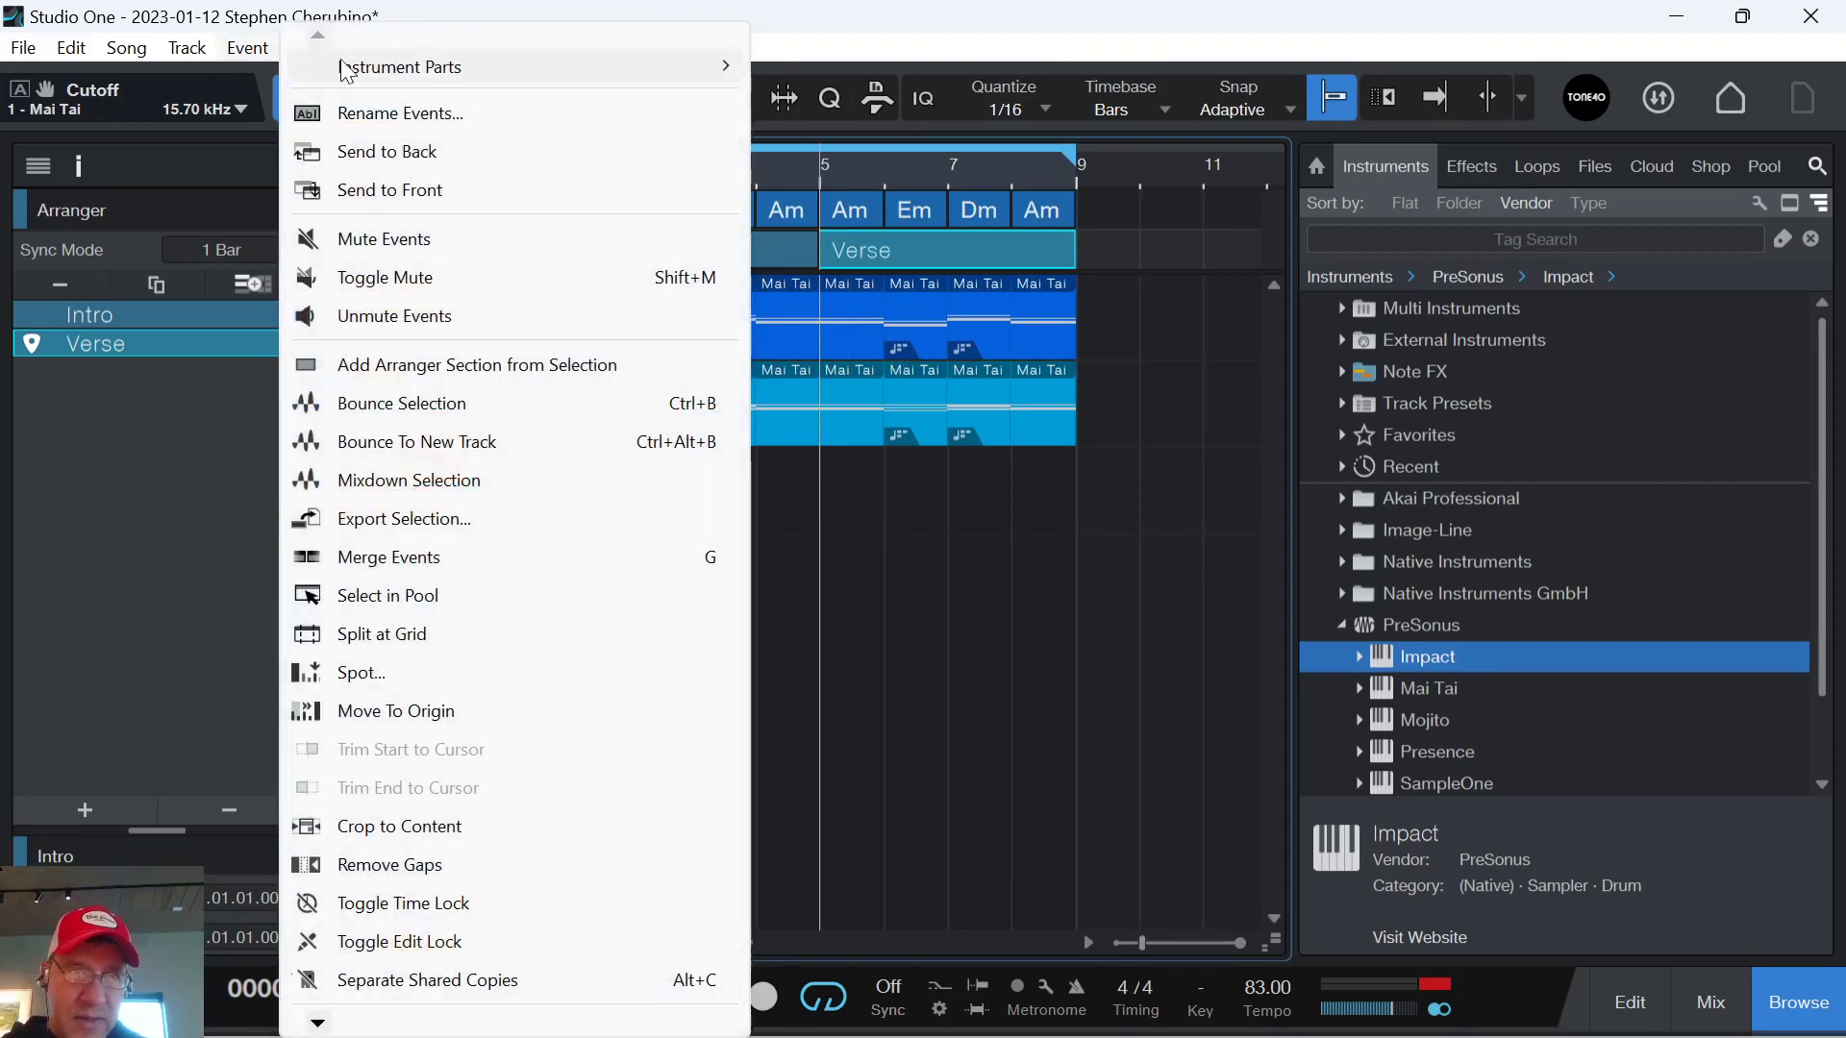
mouse_move(413, 66)
click(819, 112)
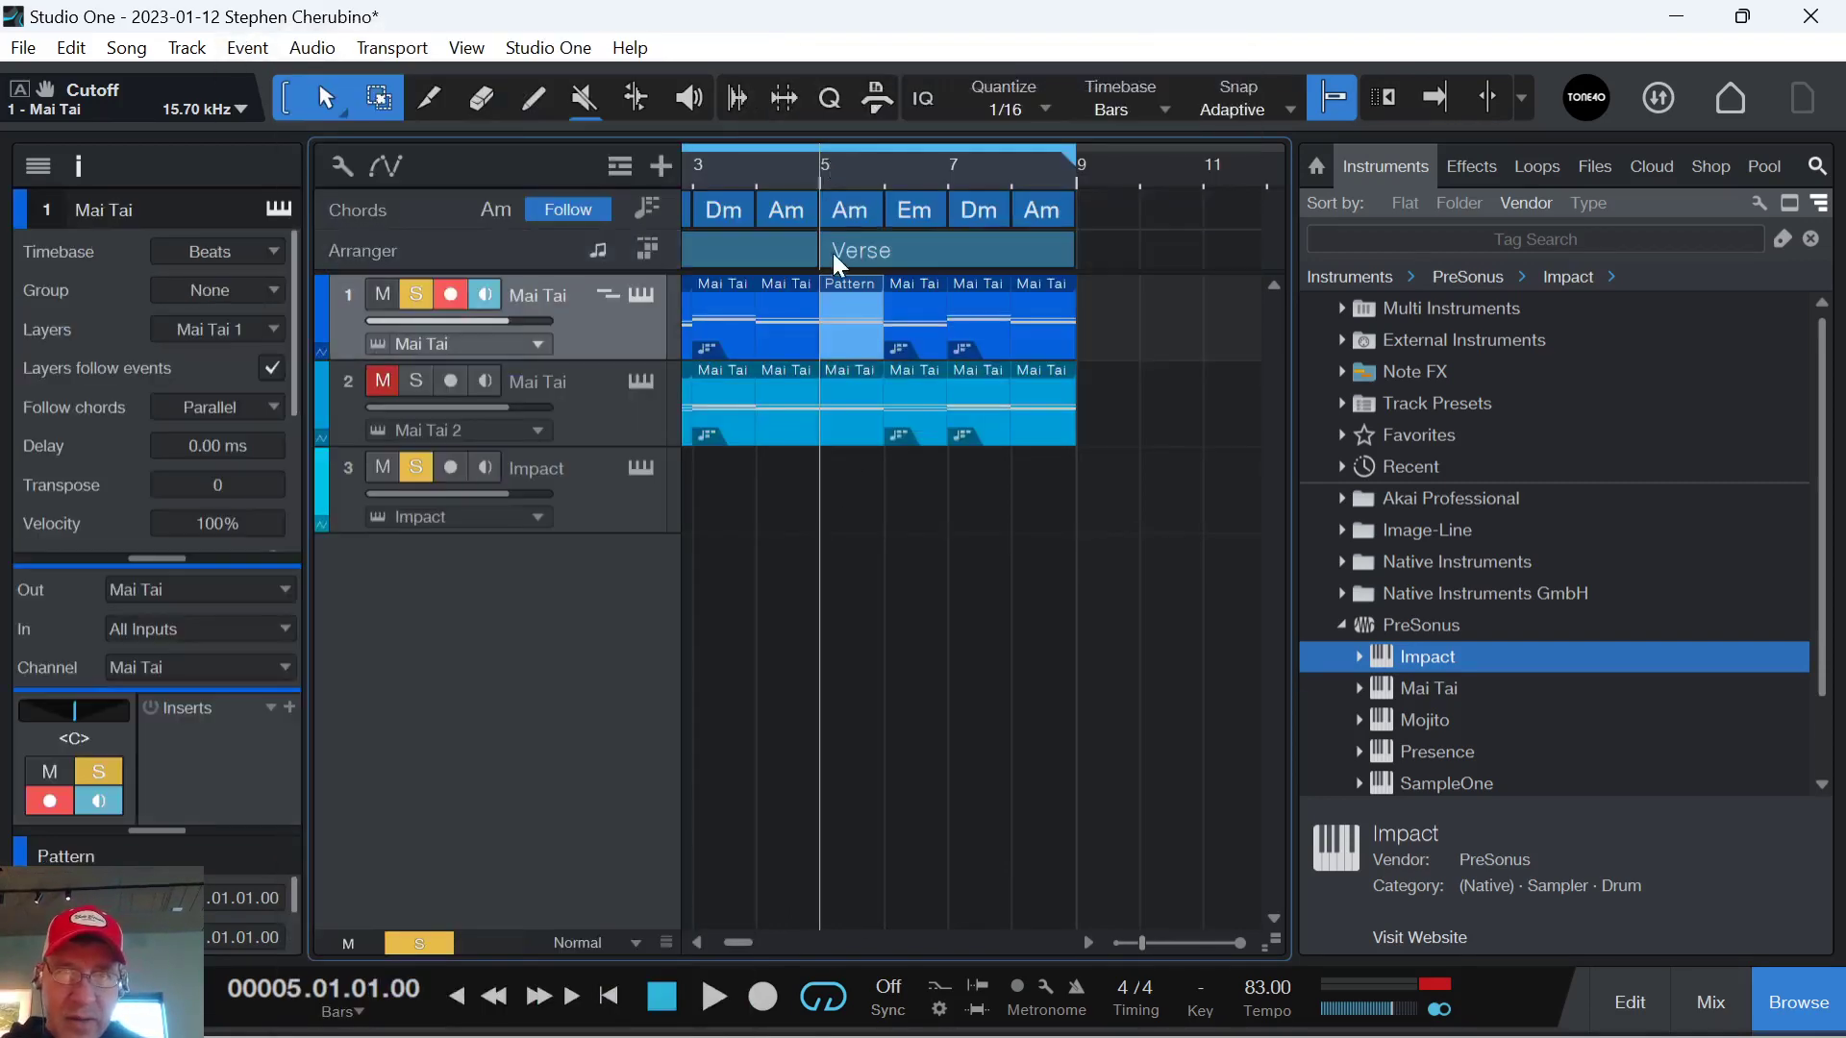
key(ctrl+z)
Insert an empty pattern on the Impact track at bar 5.
click(636, 511)
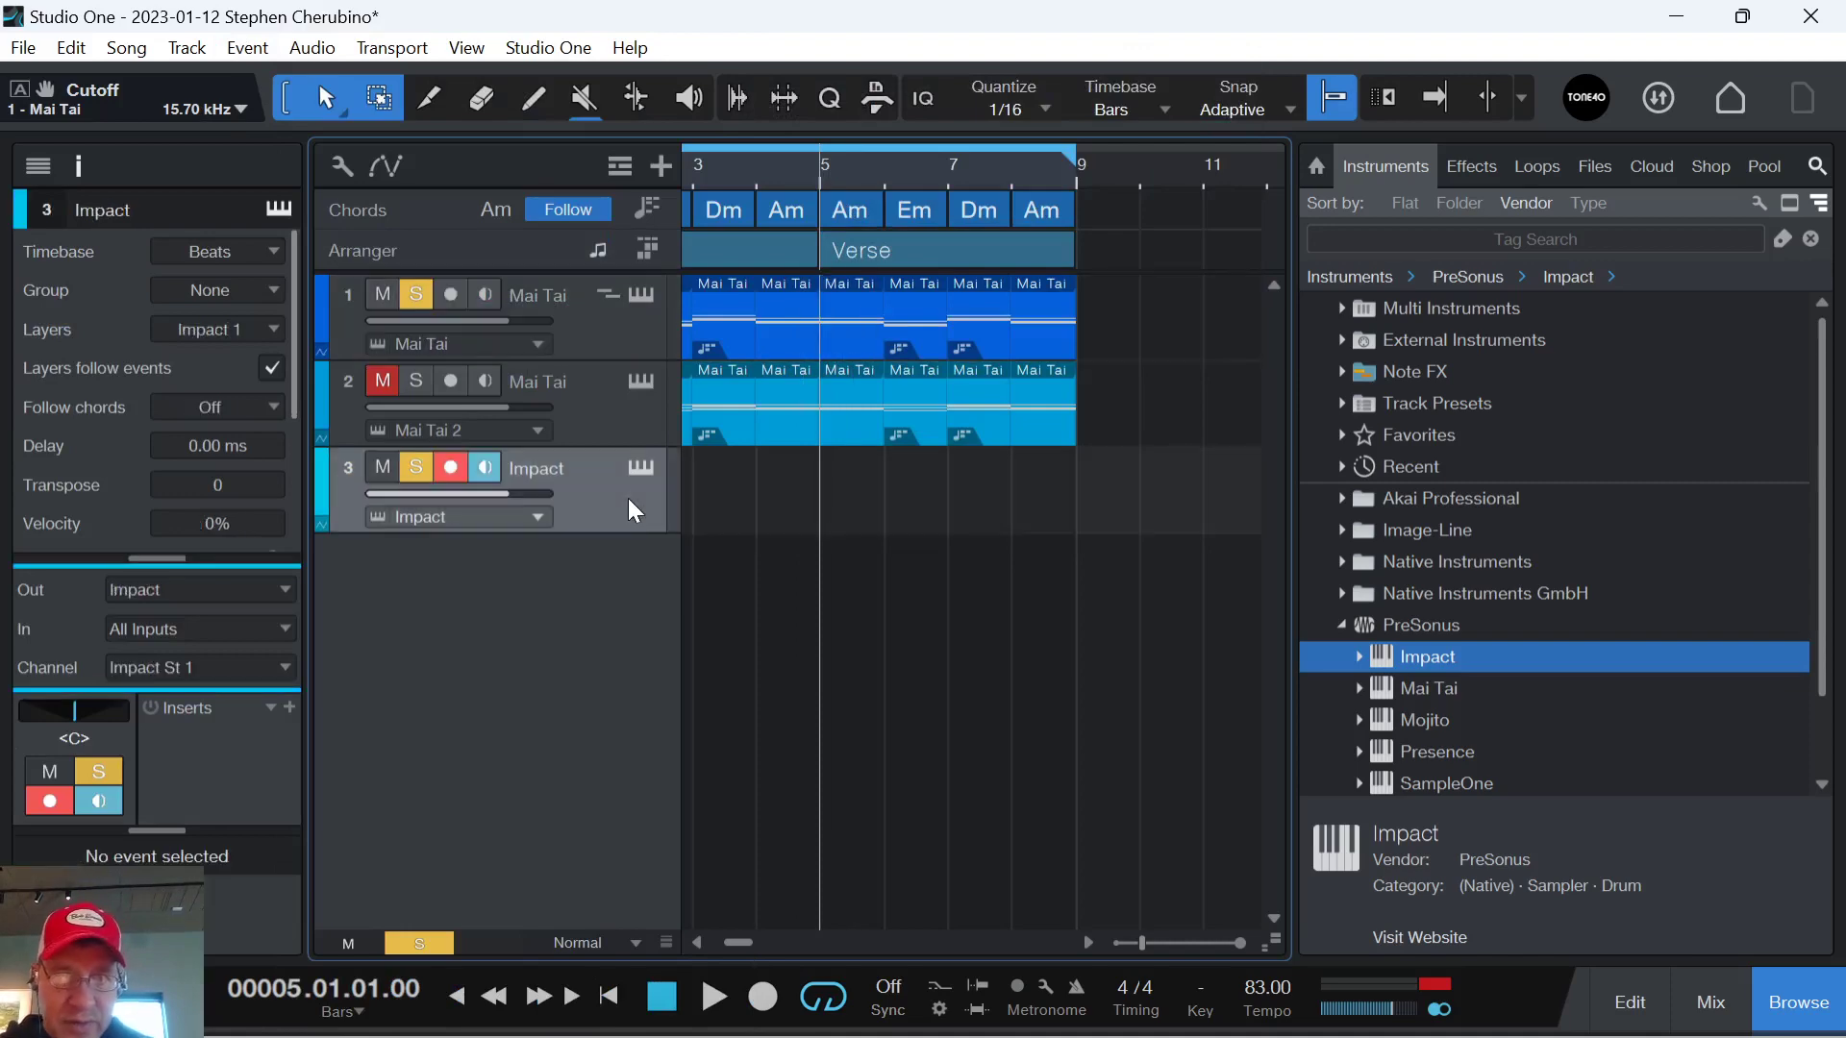
click(248, 48)
mouse_move(413, 65)
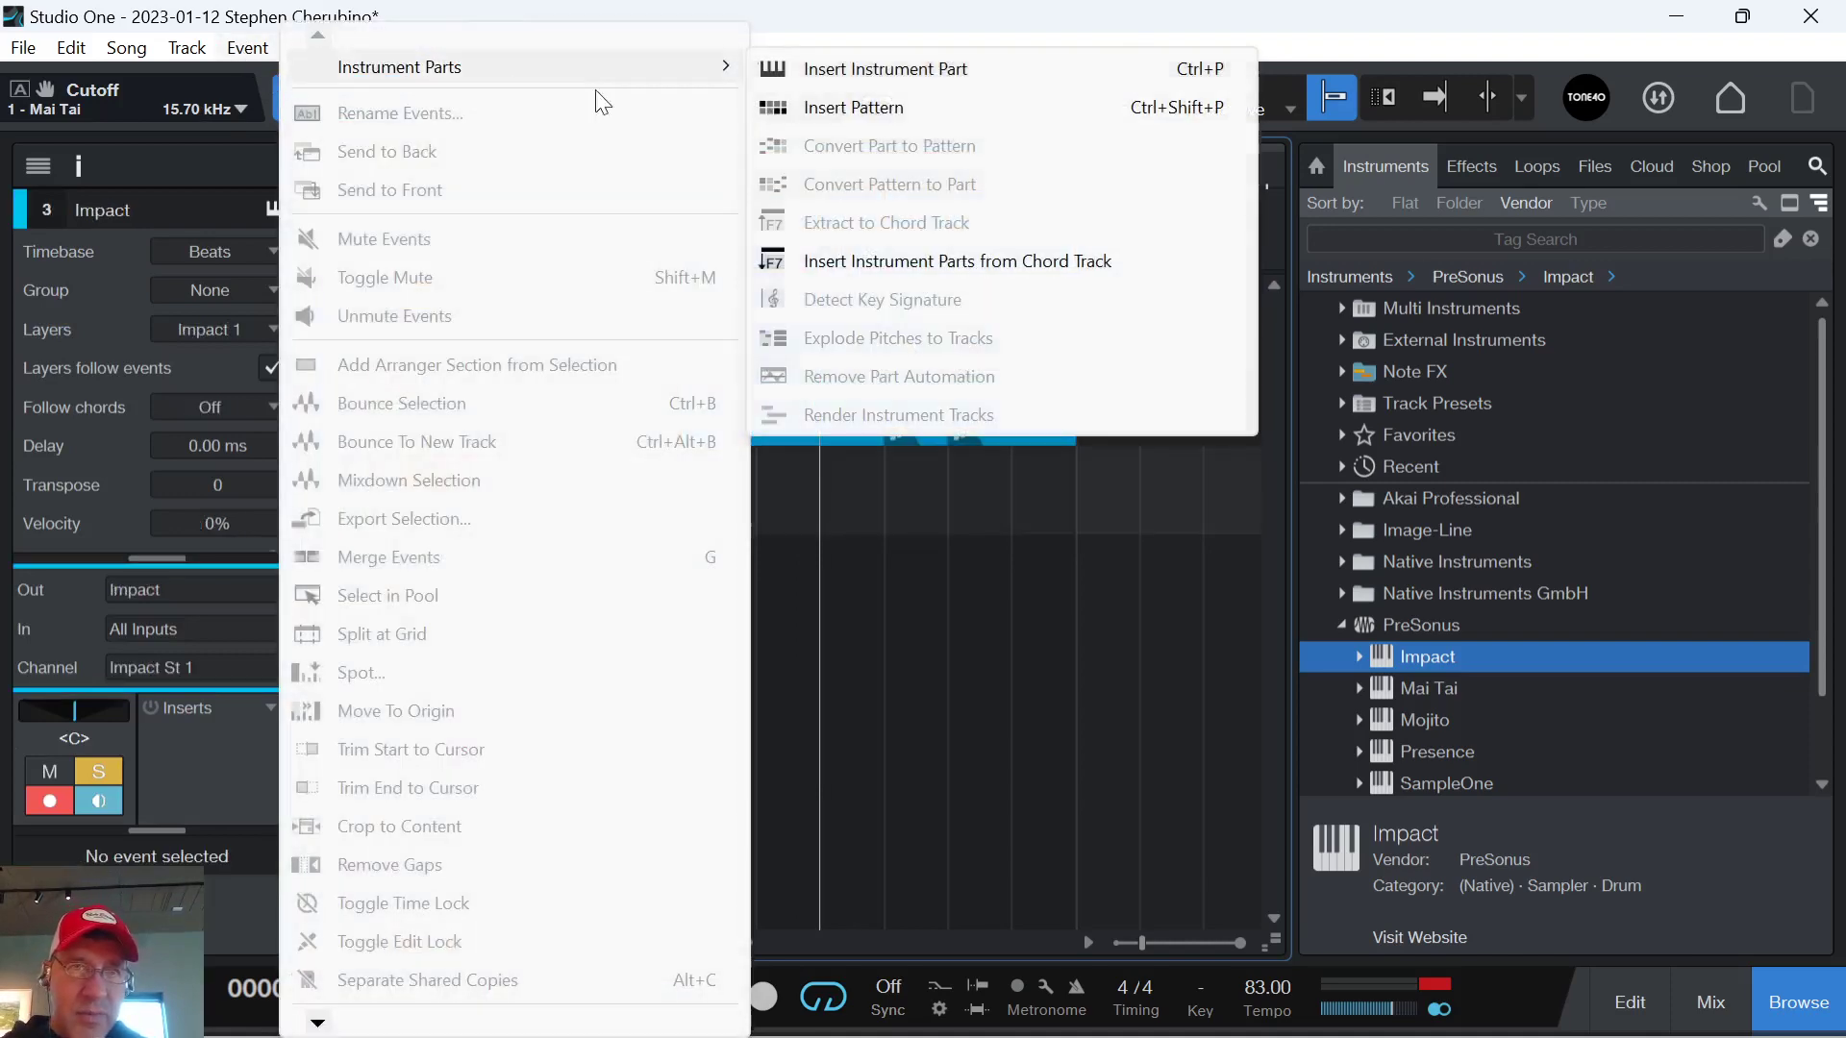
click(862, 111)
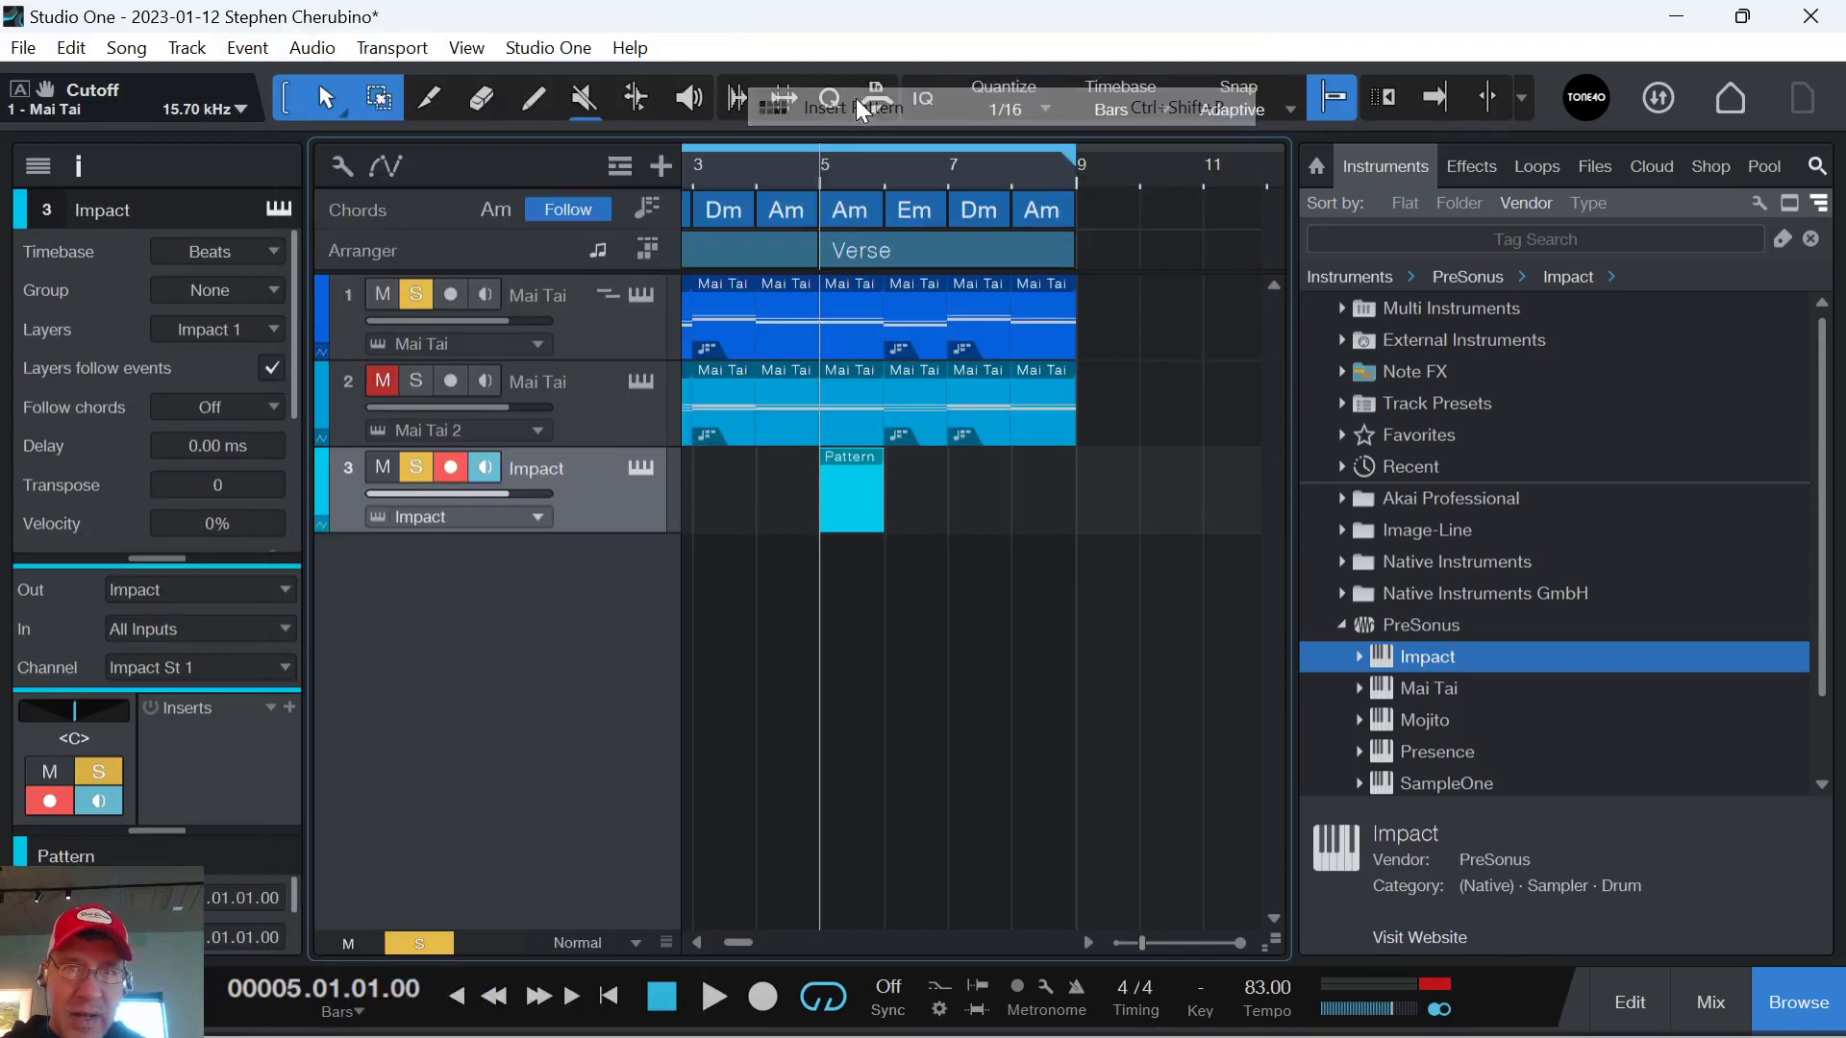
Open the Impact pattern for editing and hide the inspector and the browser to give the step grid full width.
double_click(854, 507)
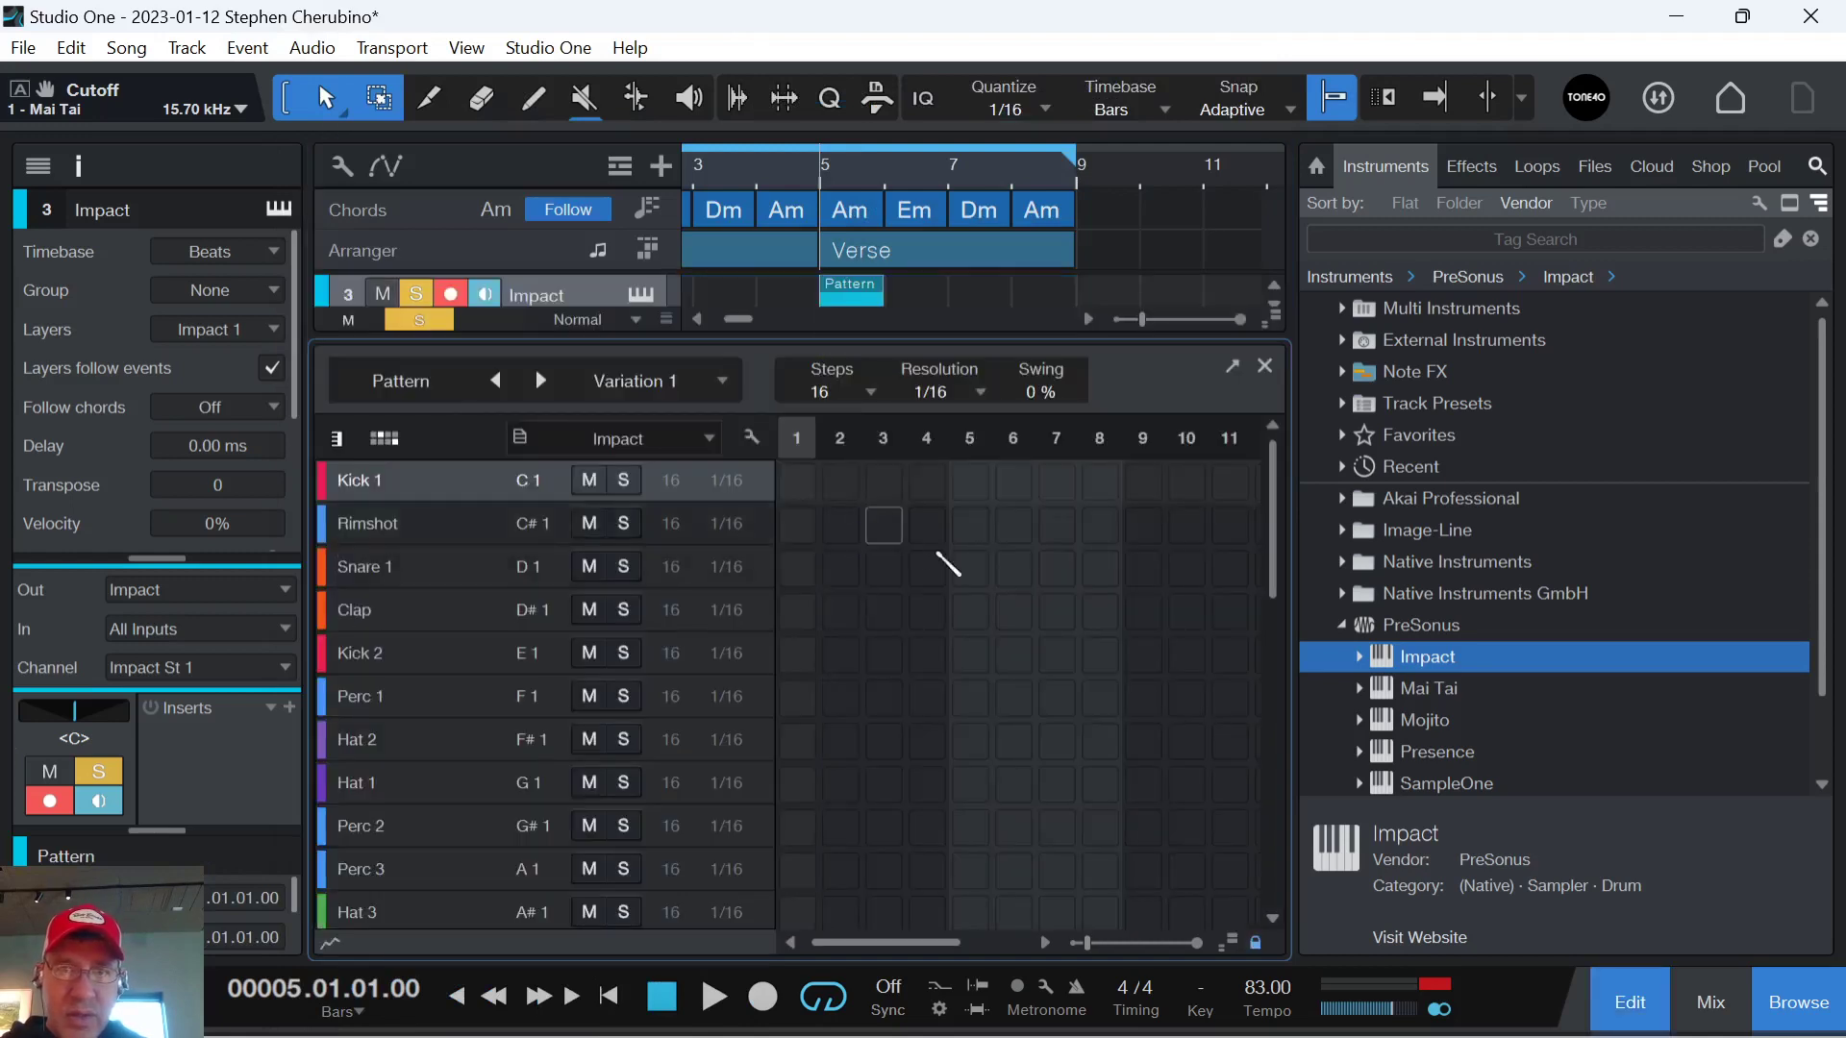
key(F4)
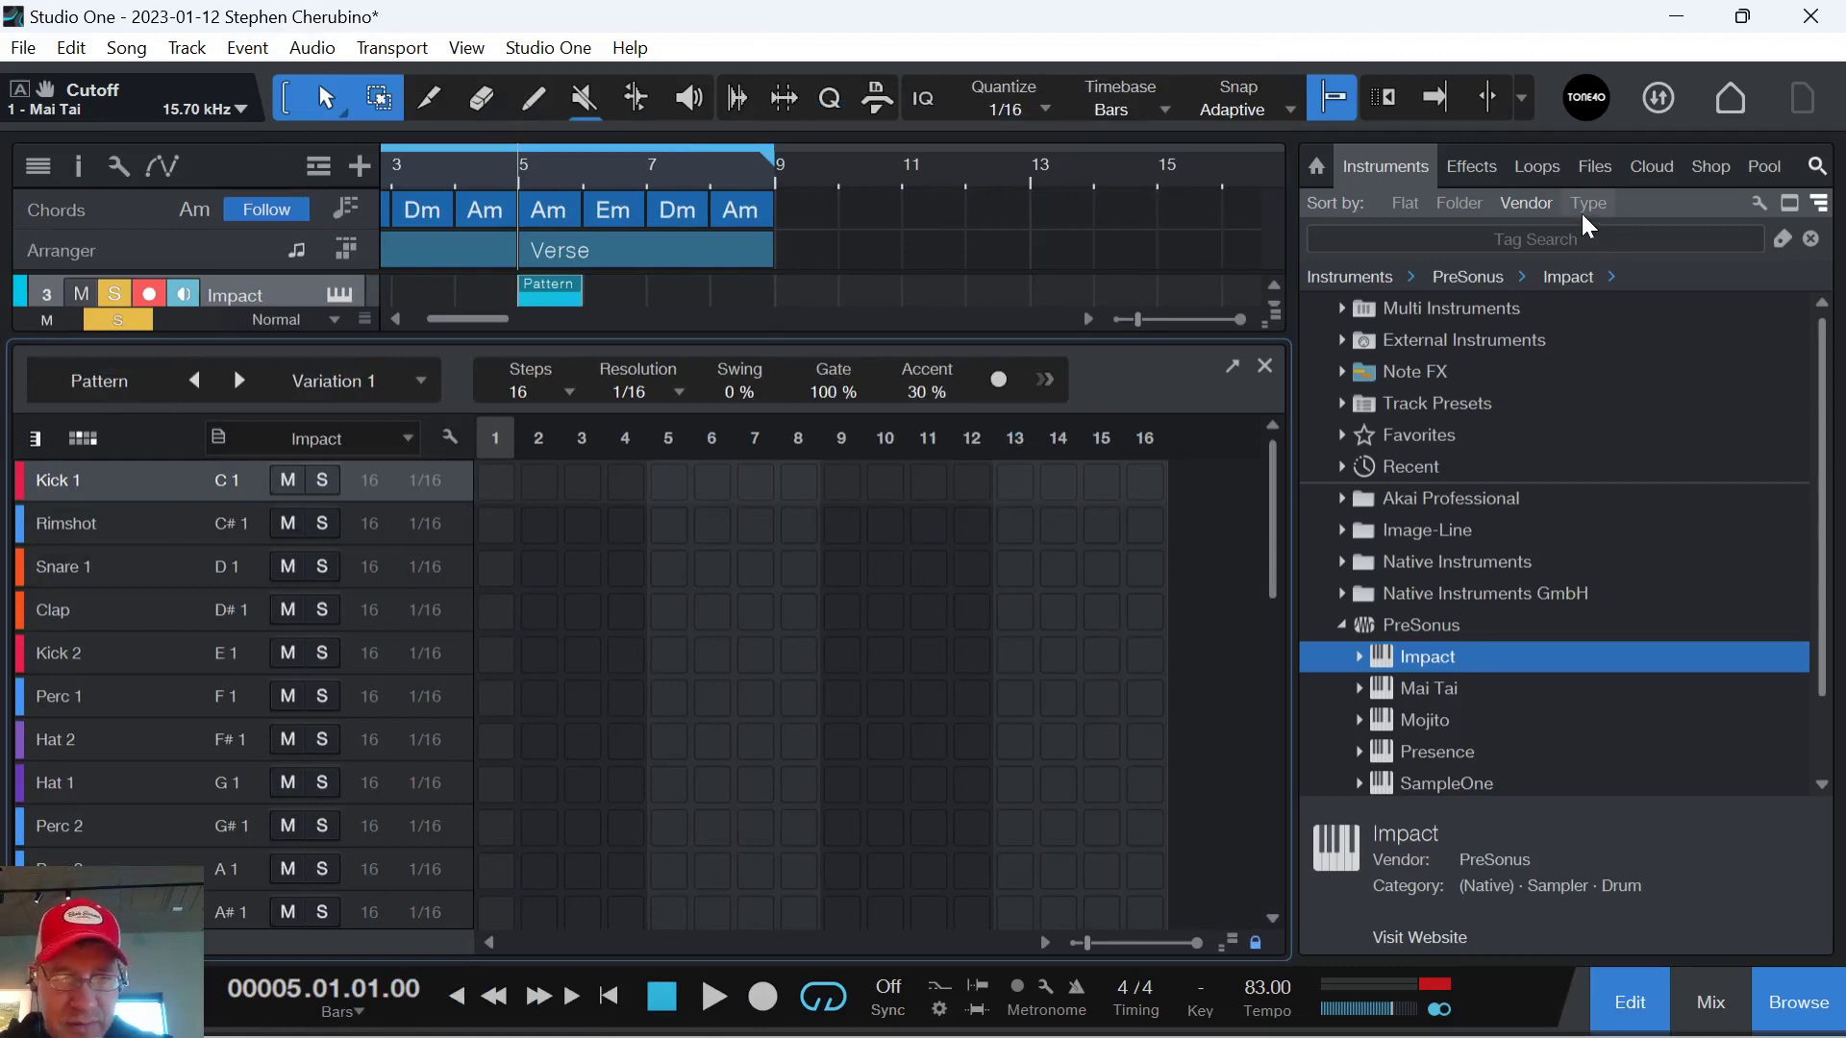
key(F5)
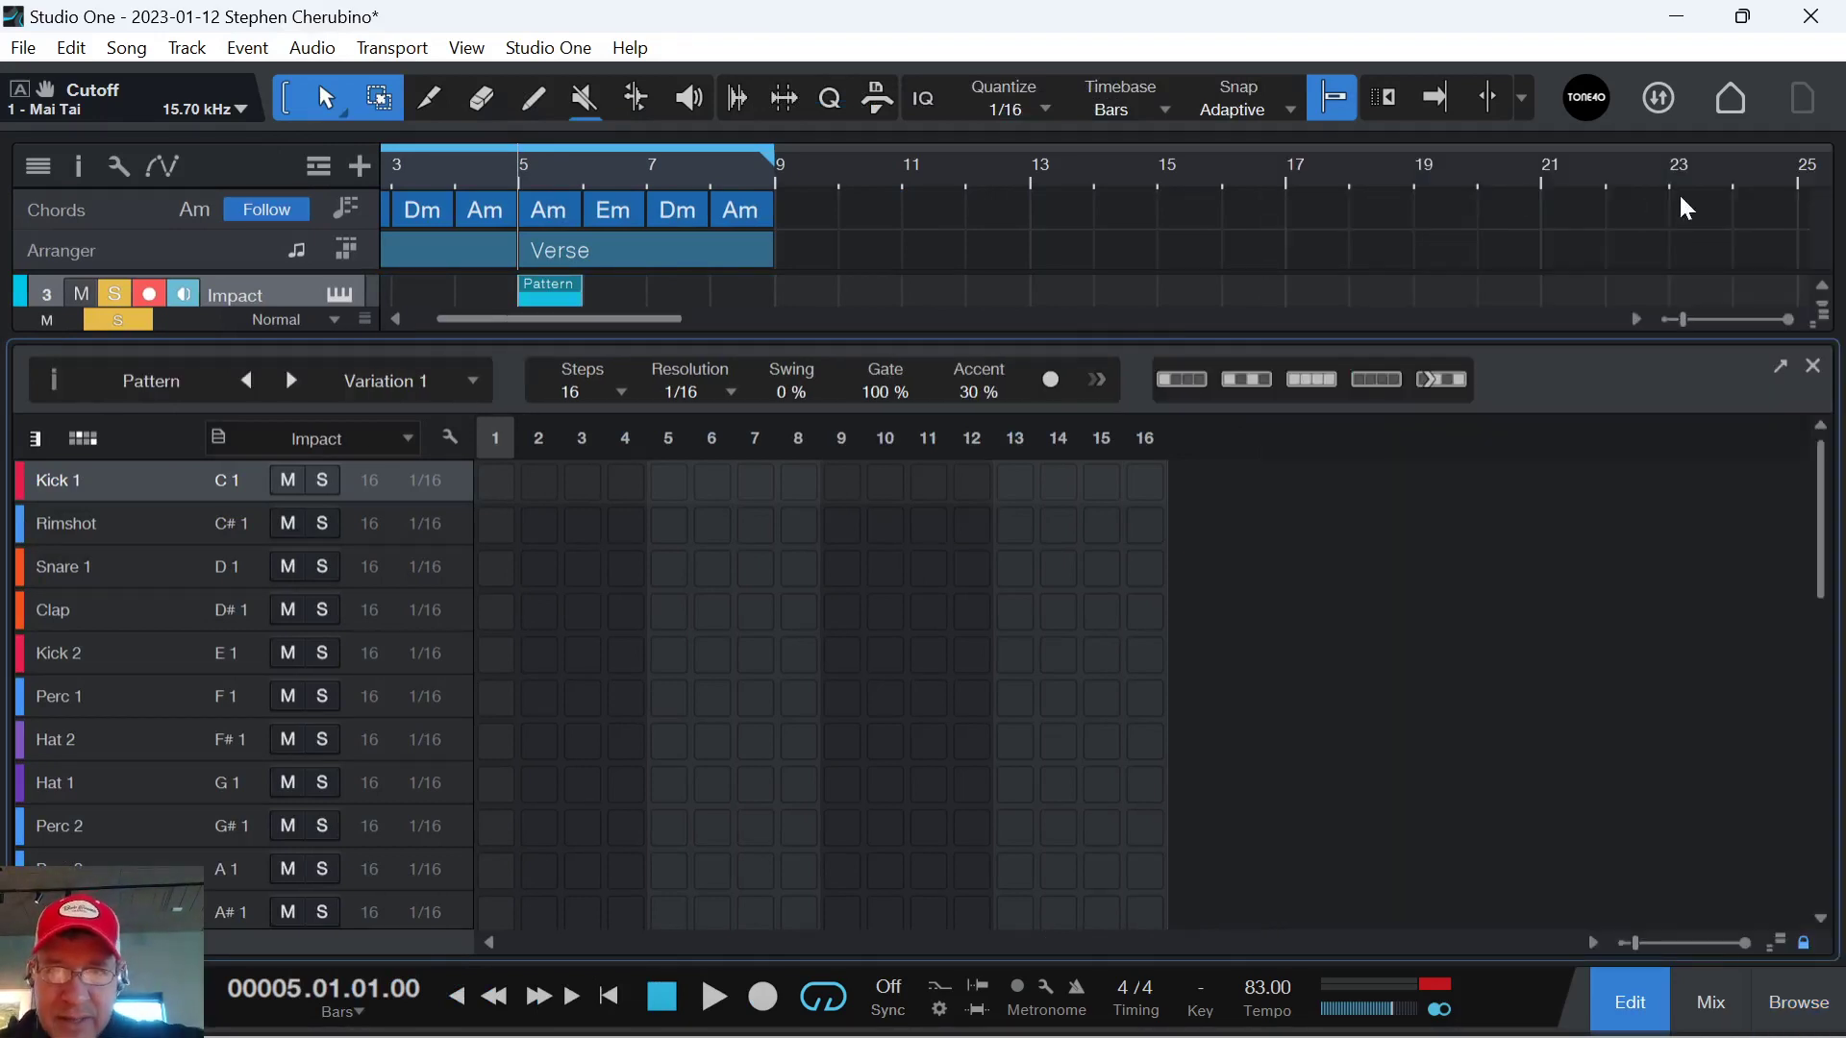
Add Kick 1 hits on steps 1 and 2 and layer Snare 1 and Clap on step 5.
click(499, 483)
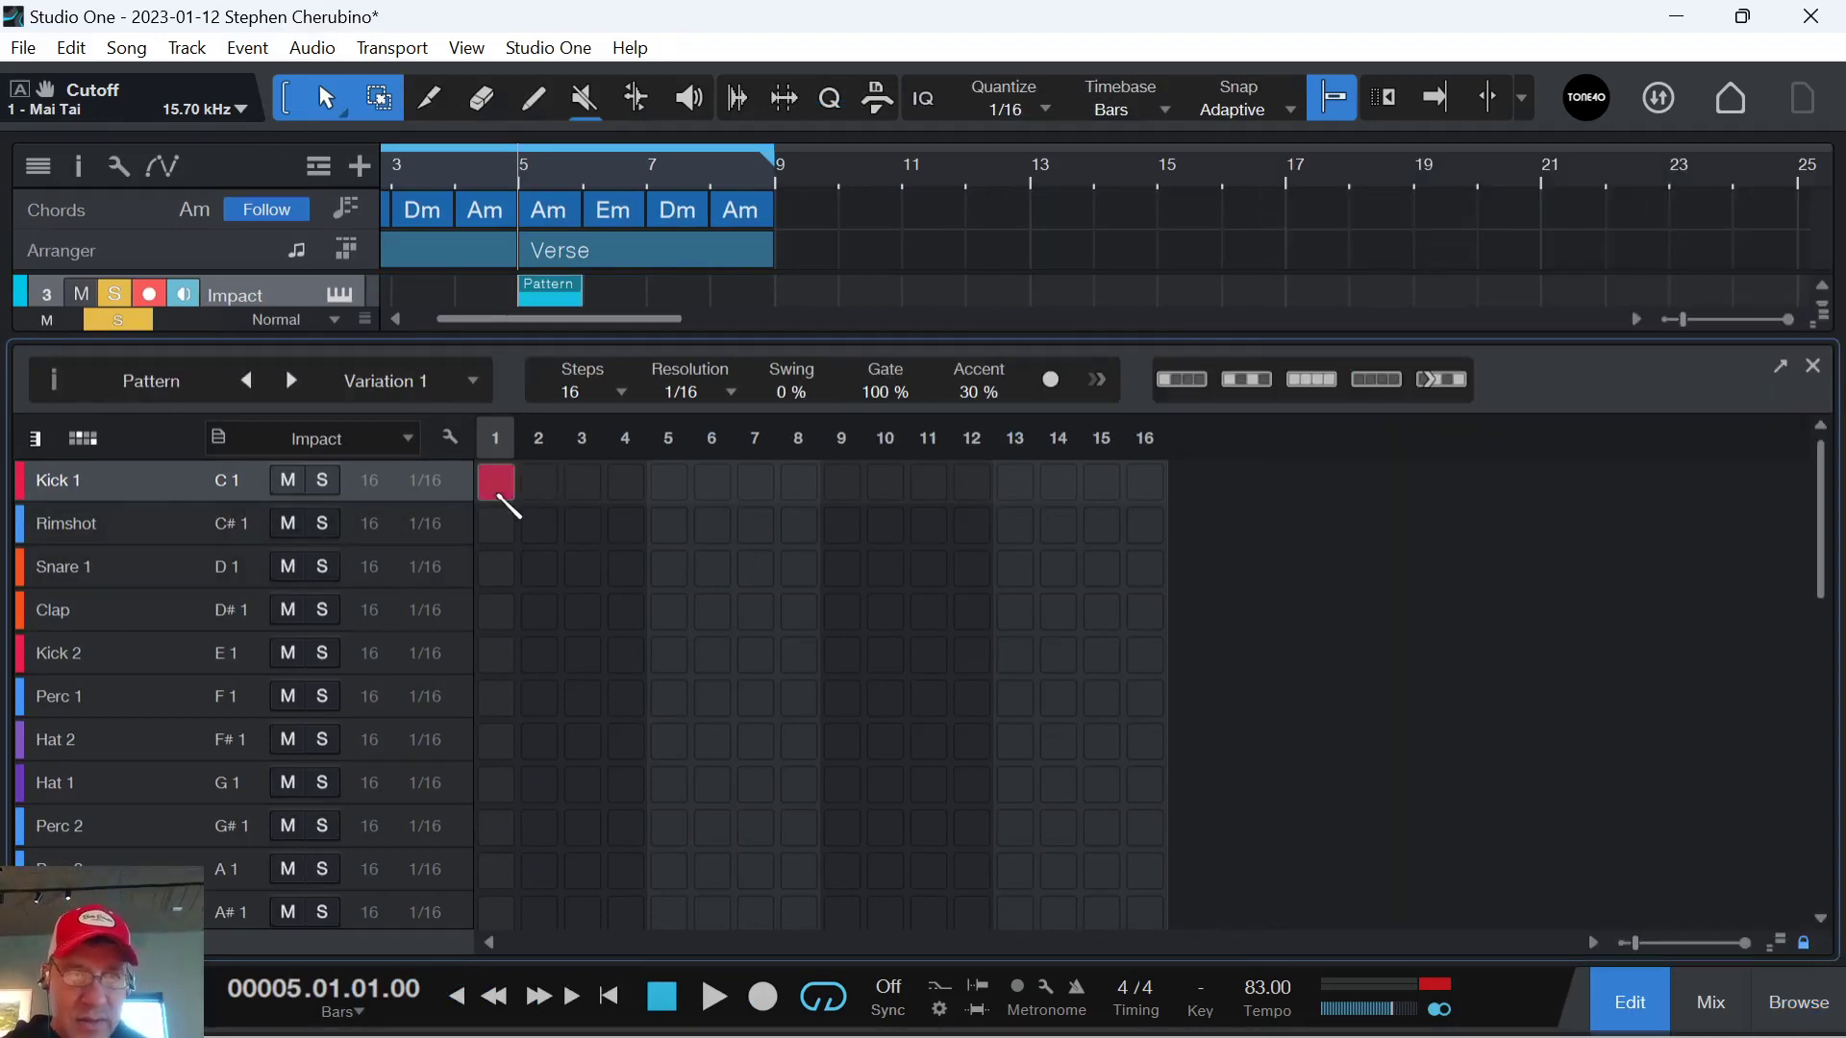
click(134, 604)
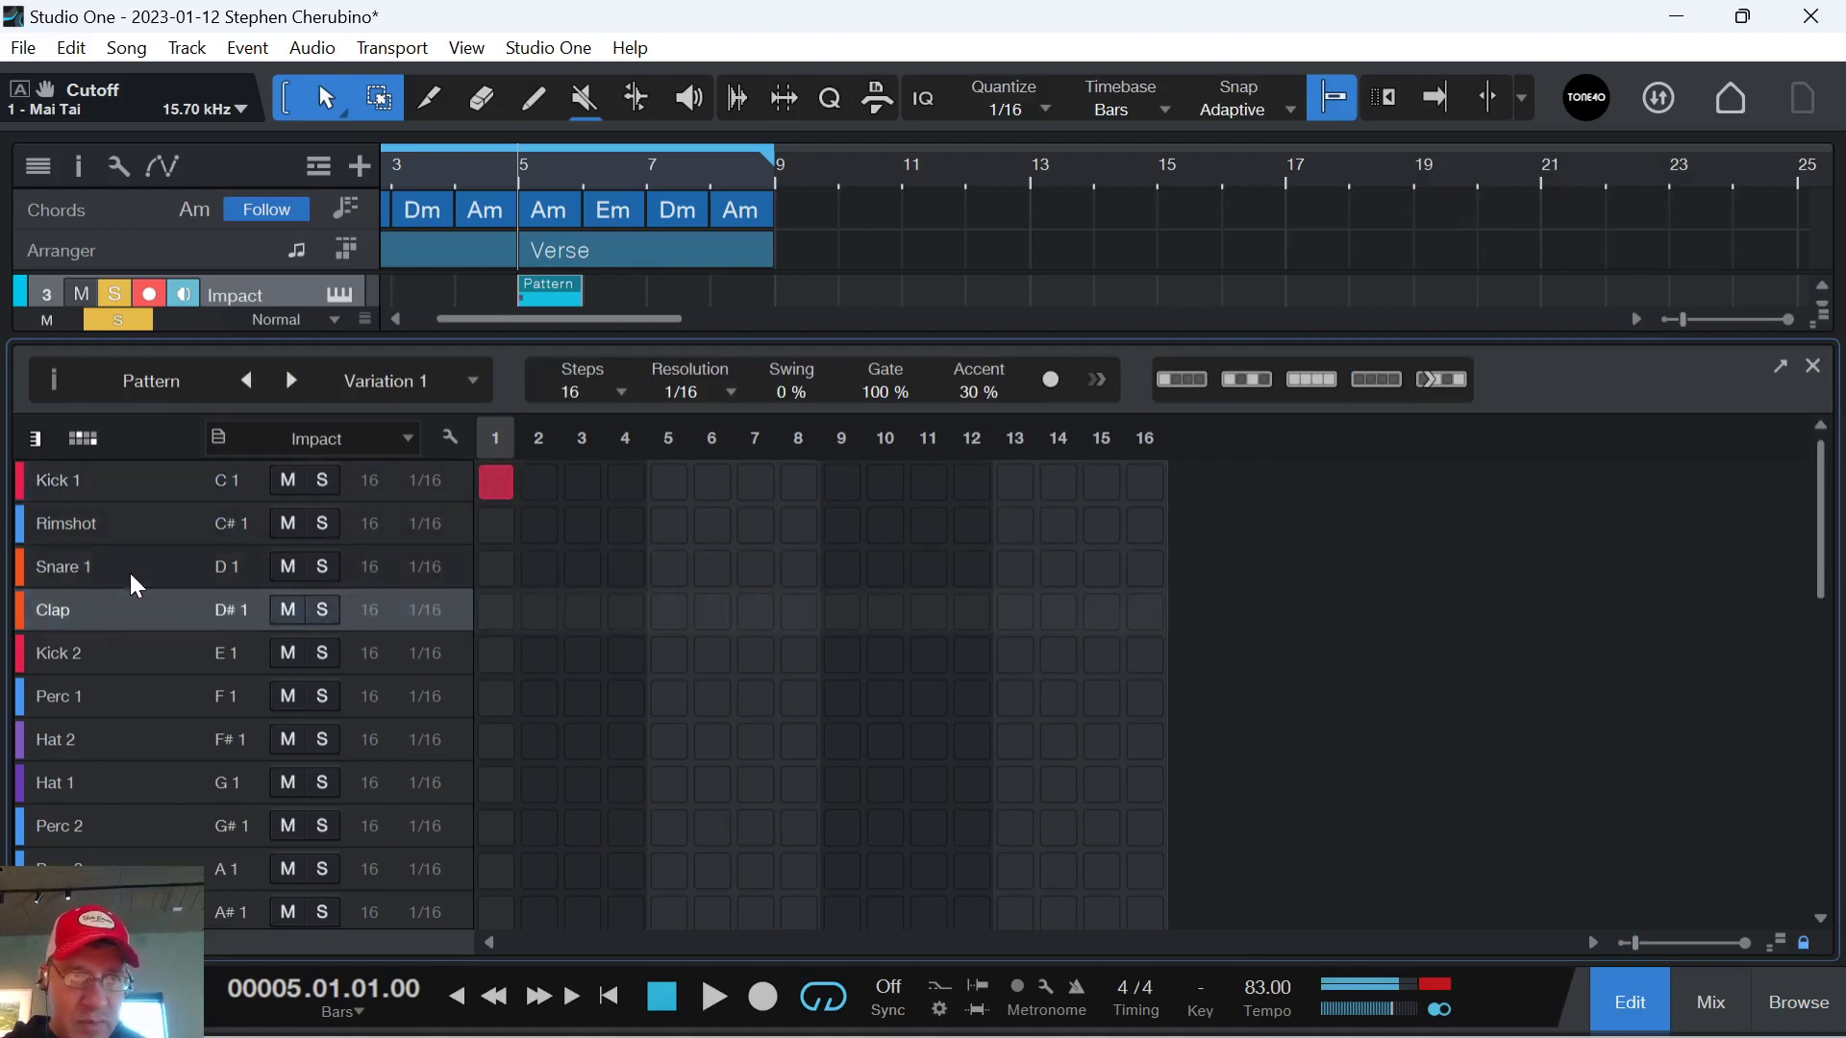
drag(669, 568, 669, 611)
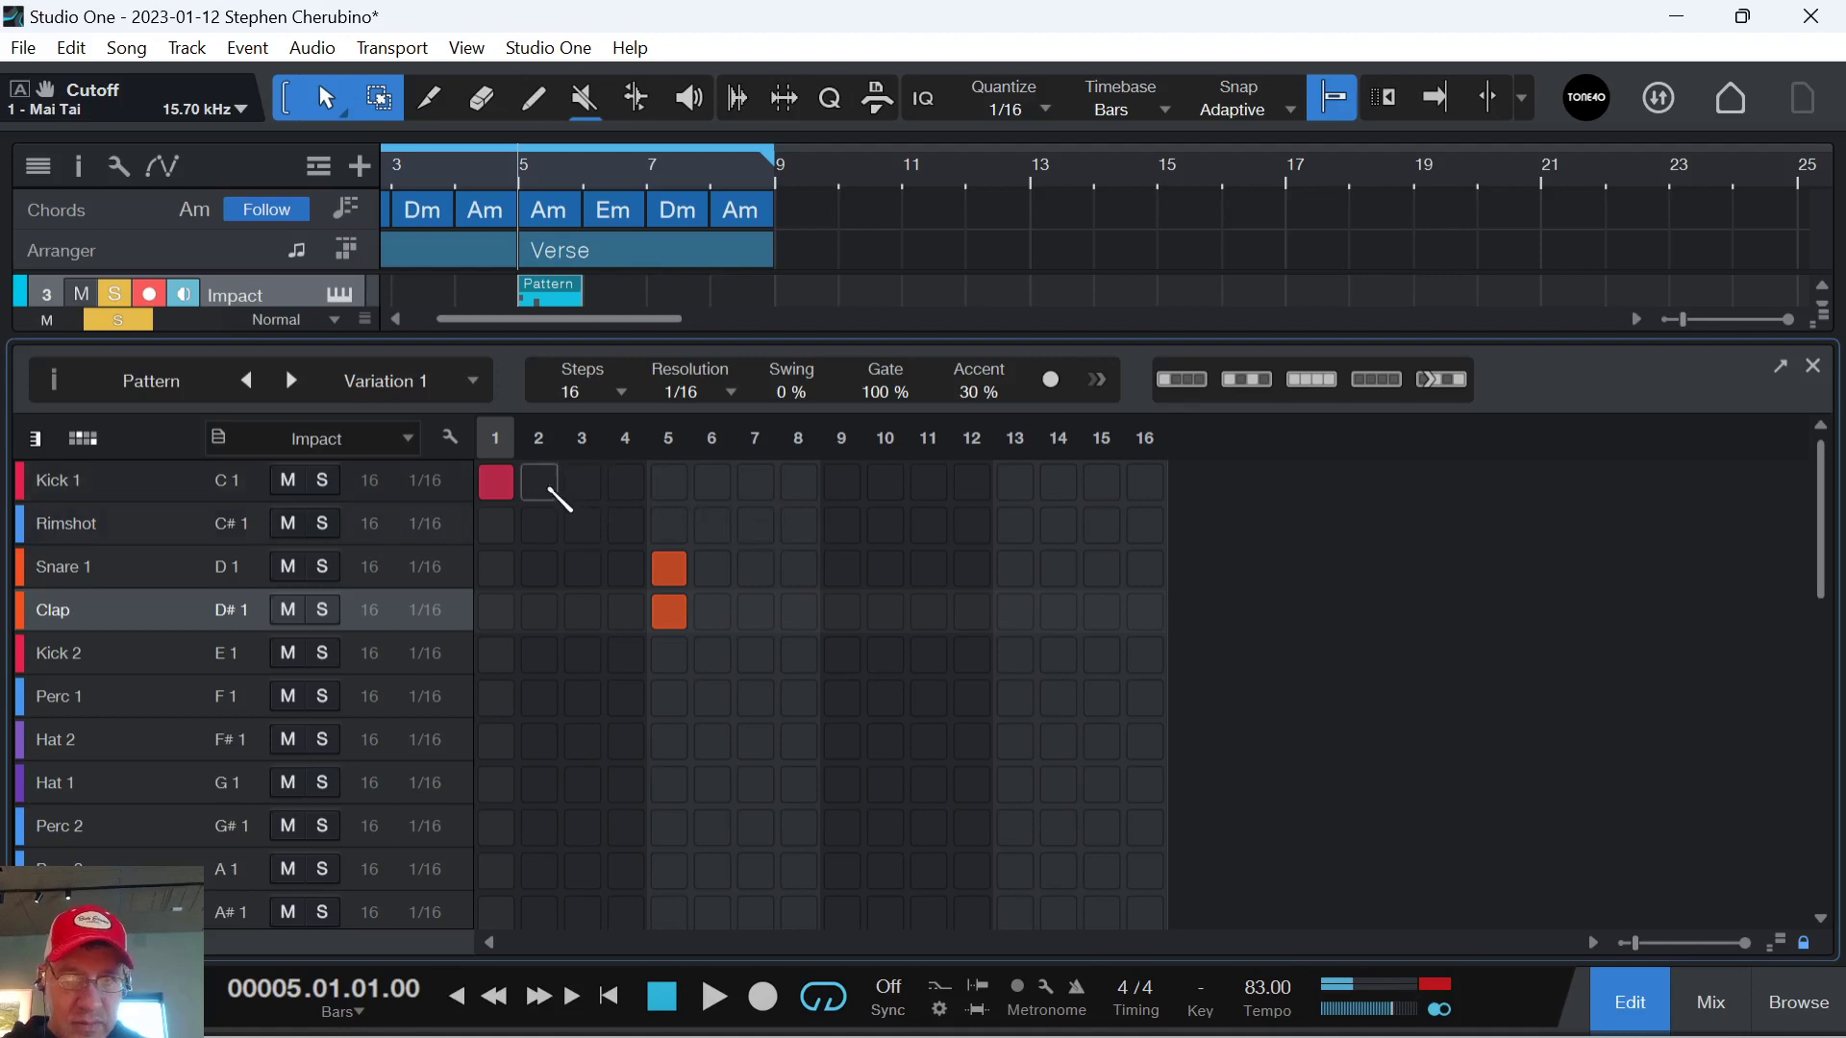
click(538, 480)
Turn on autoscroll, set the loop range to bars 5 to 8, and play back the started drum pattern.
key(f)
key(space)
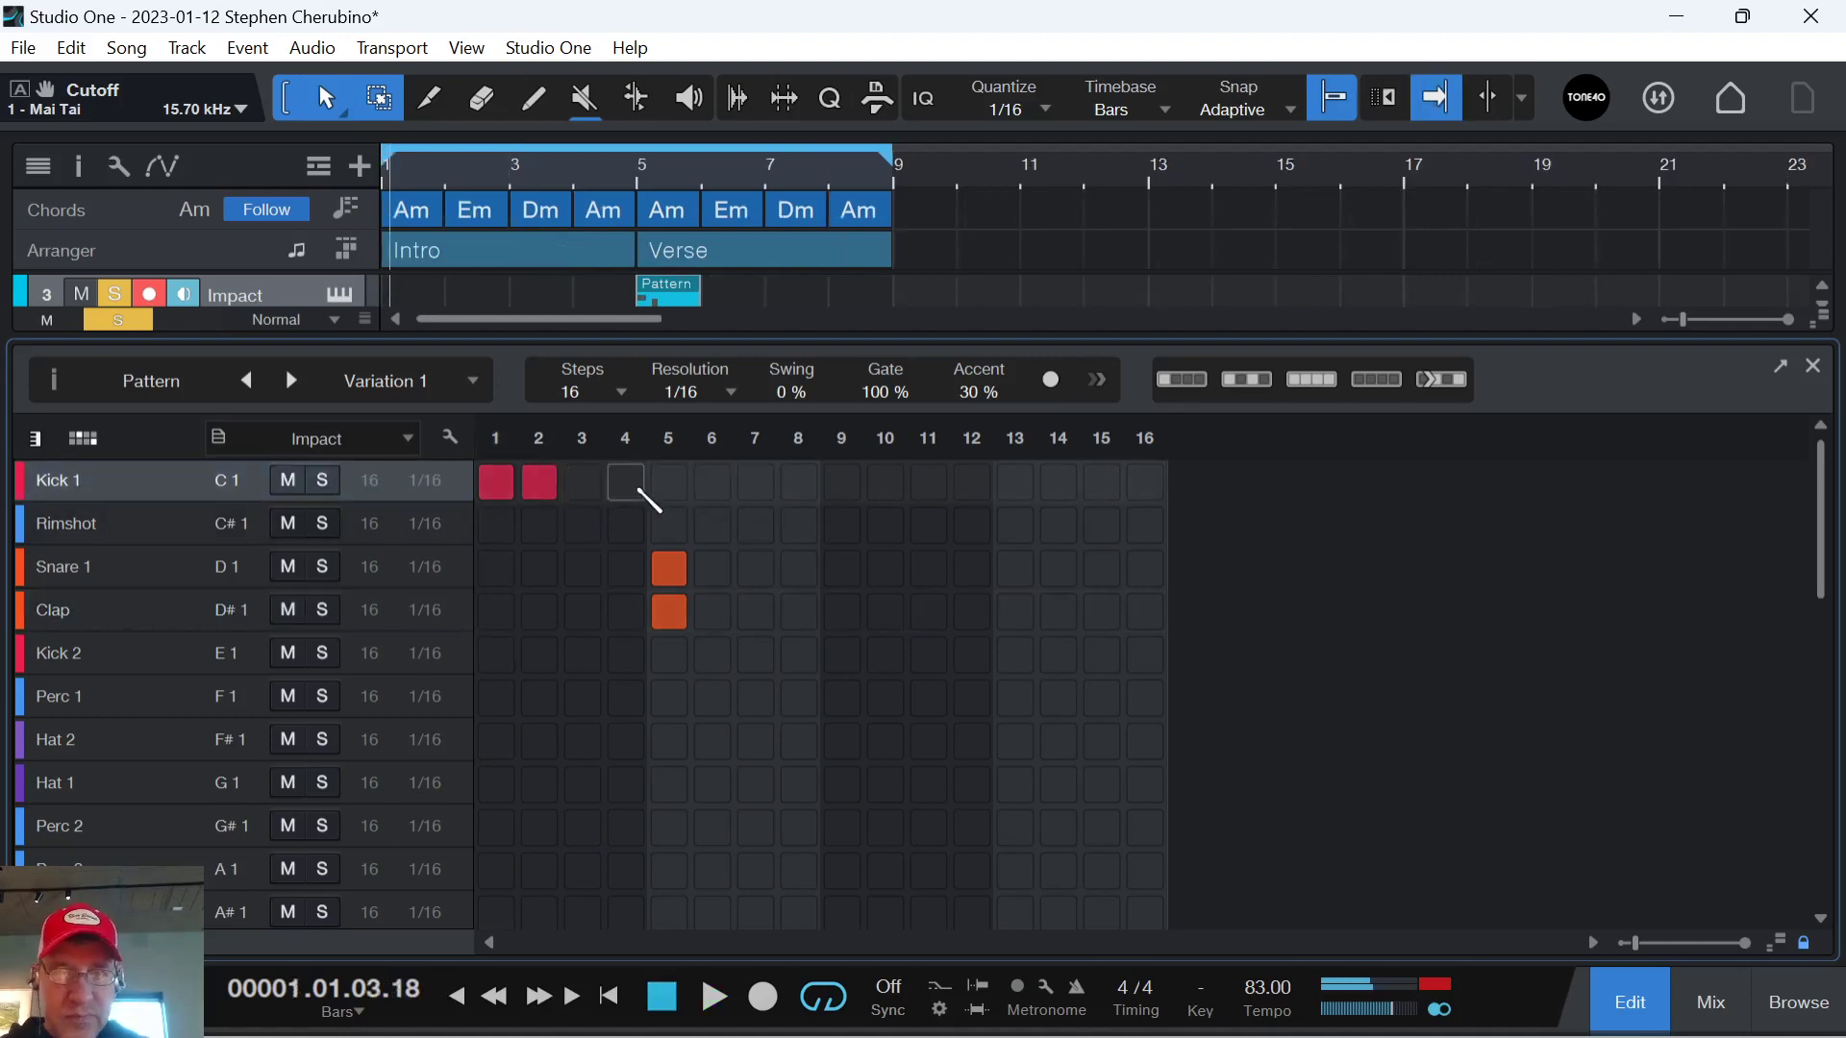
click(640, 173)
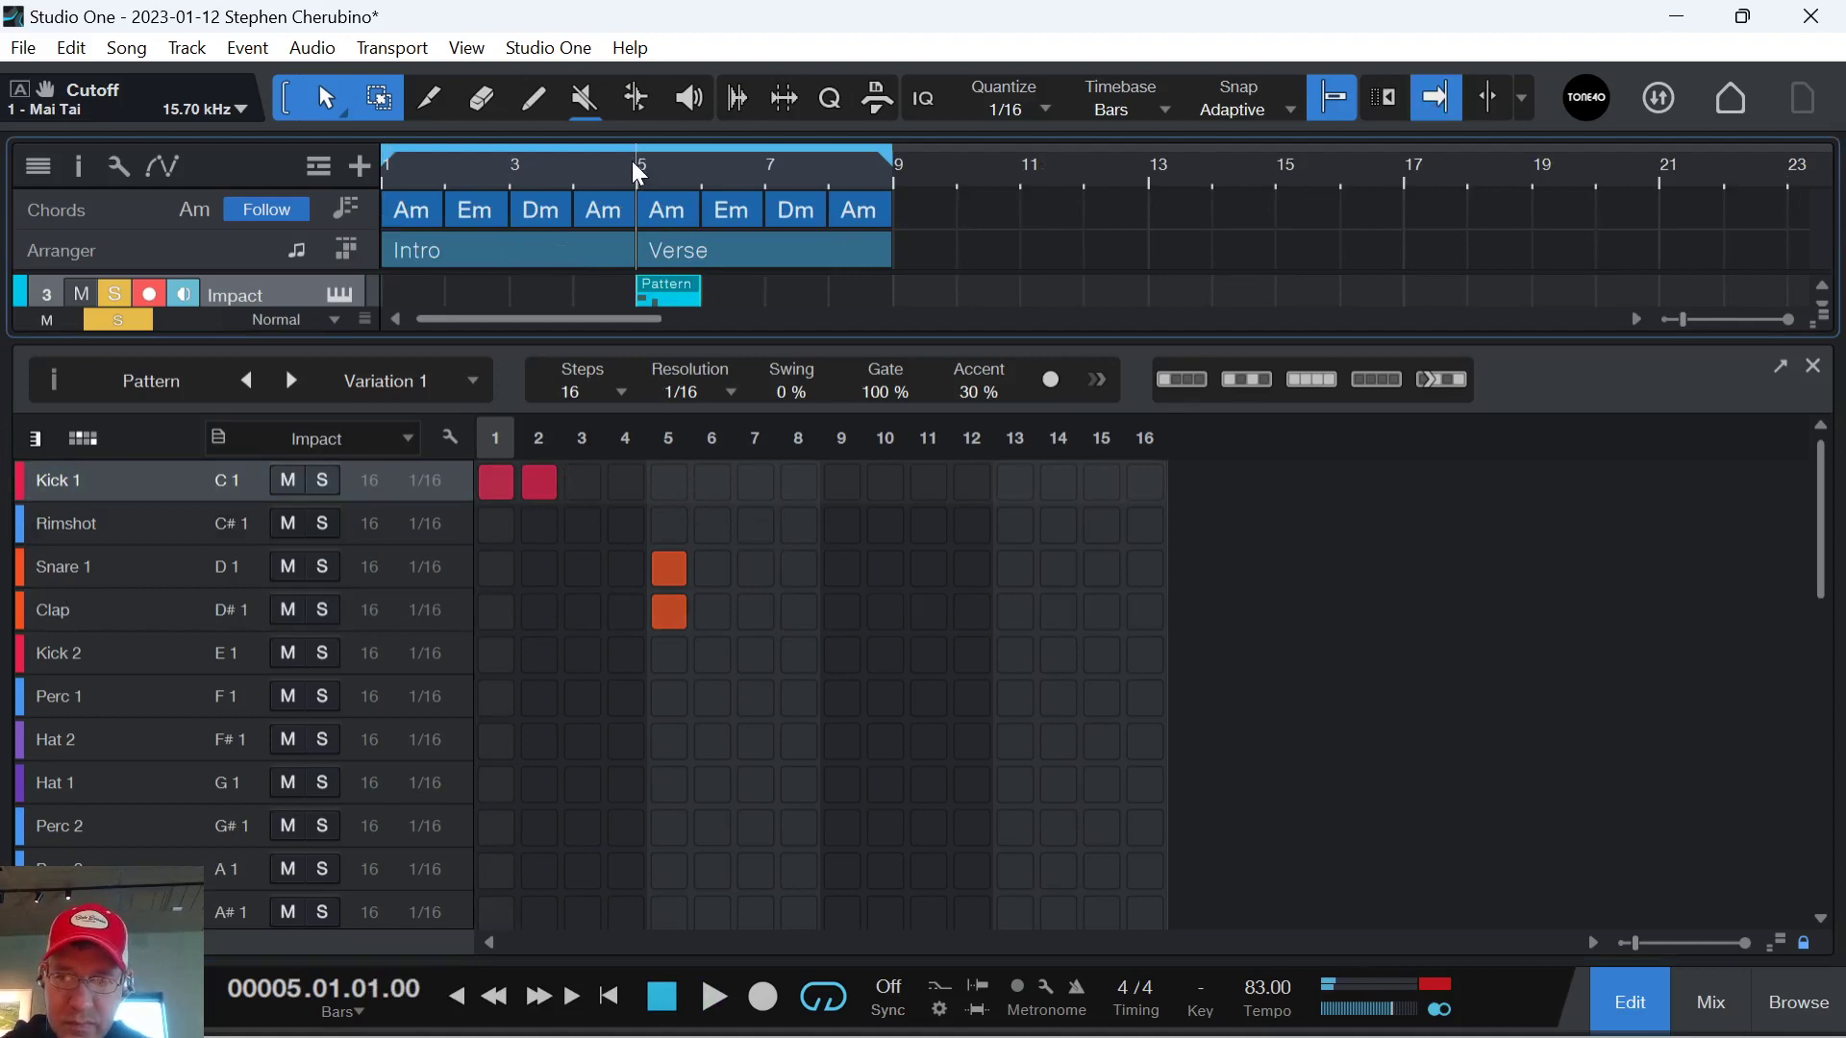
key(Home)
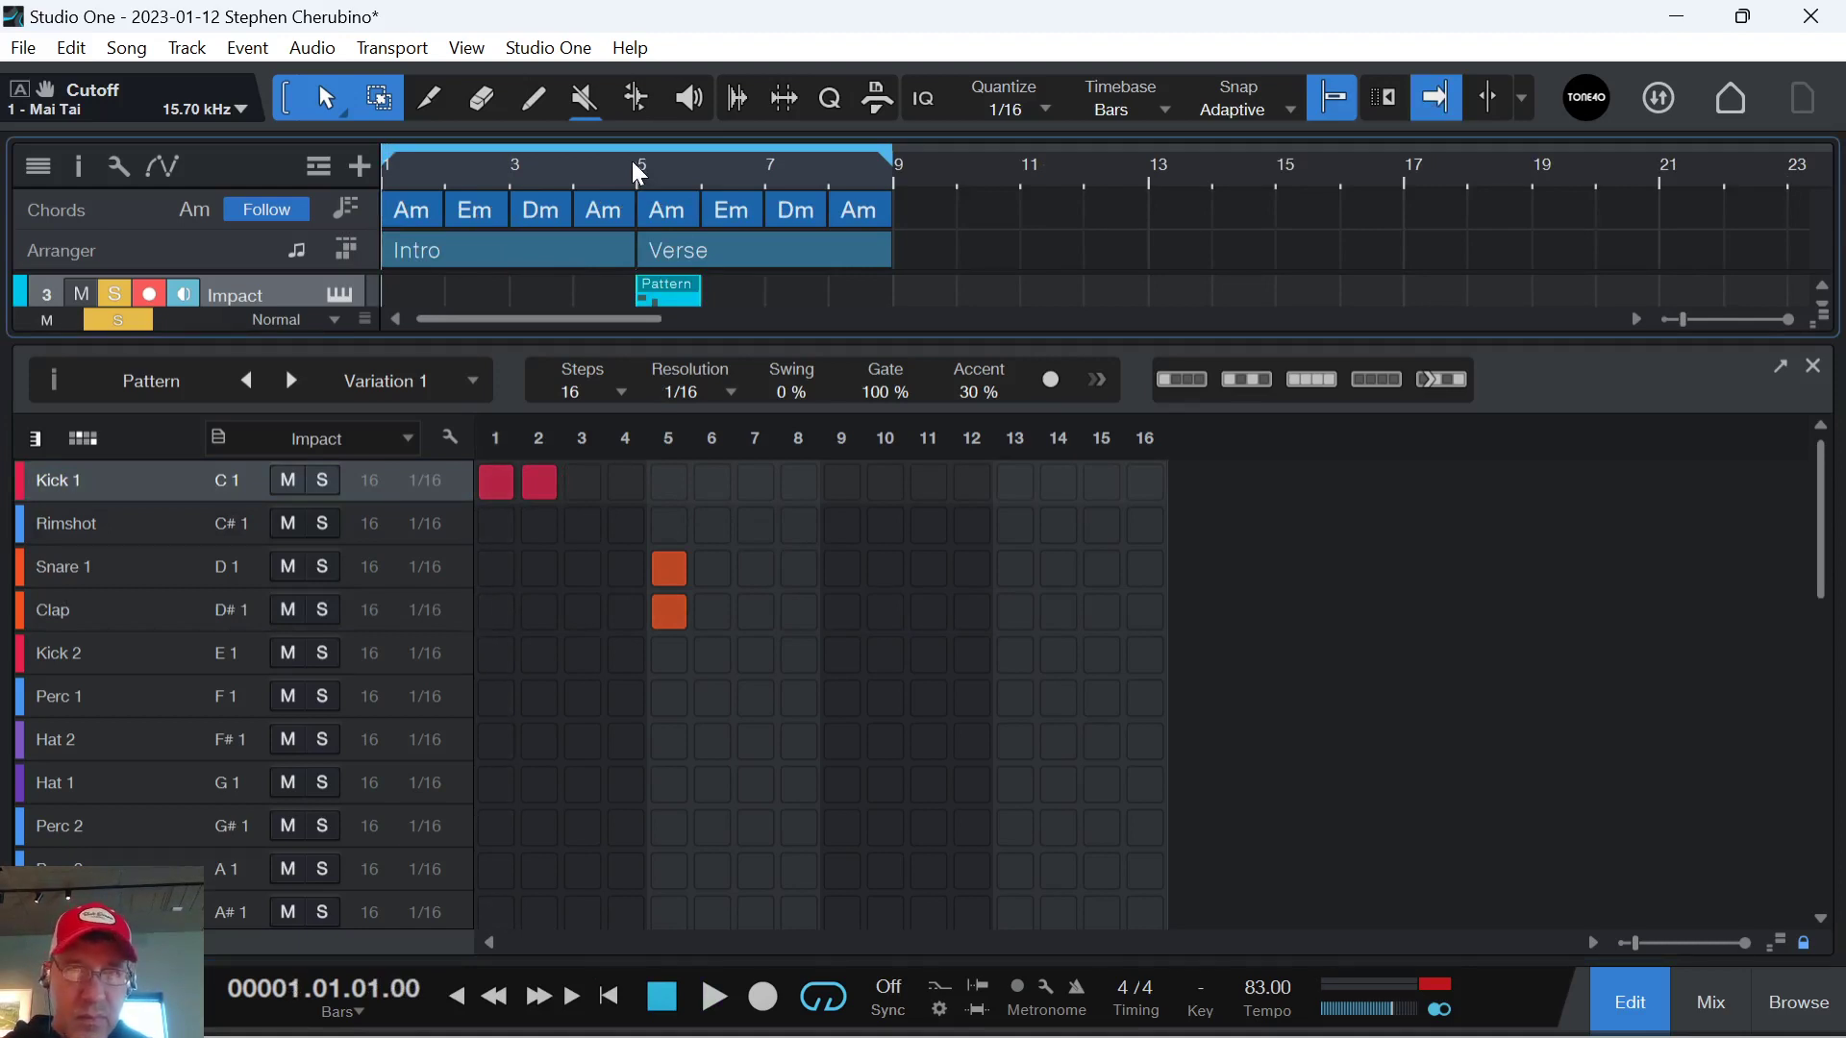
drag(642, 158, 892, 140)
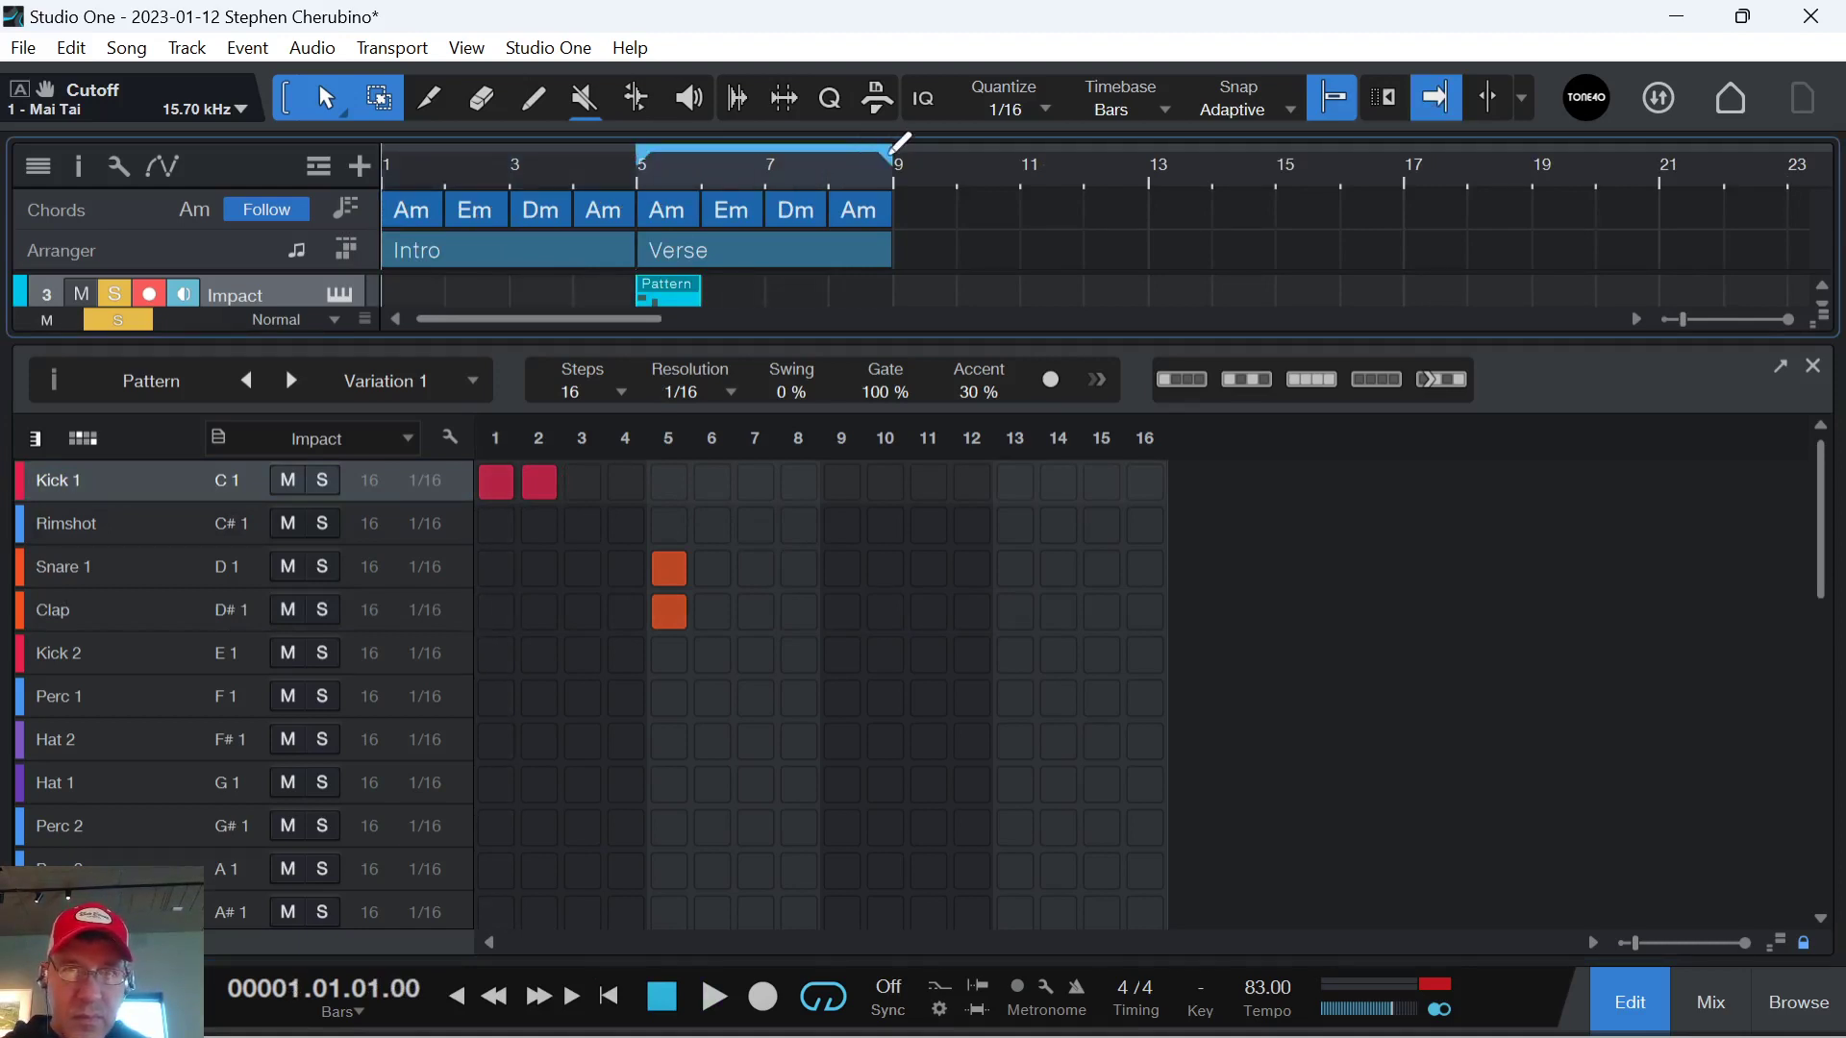
key(space)
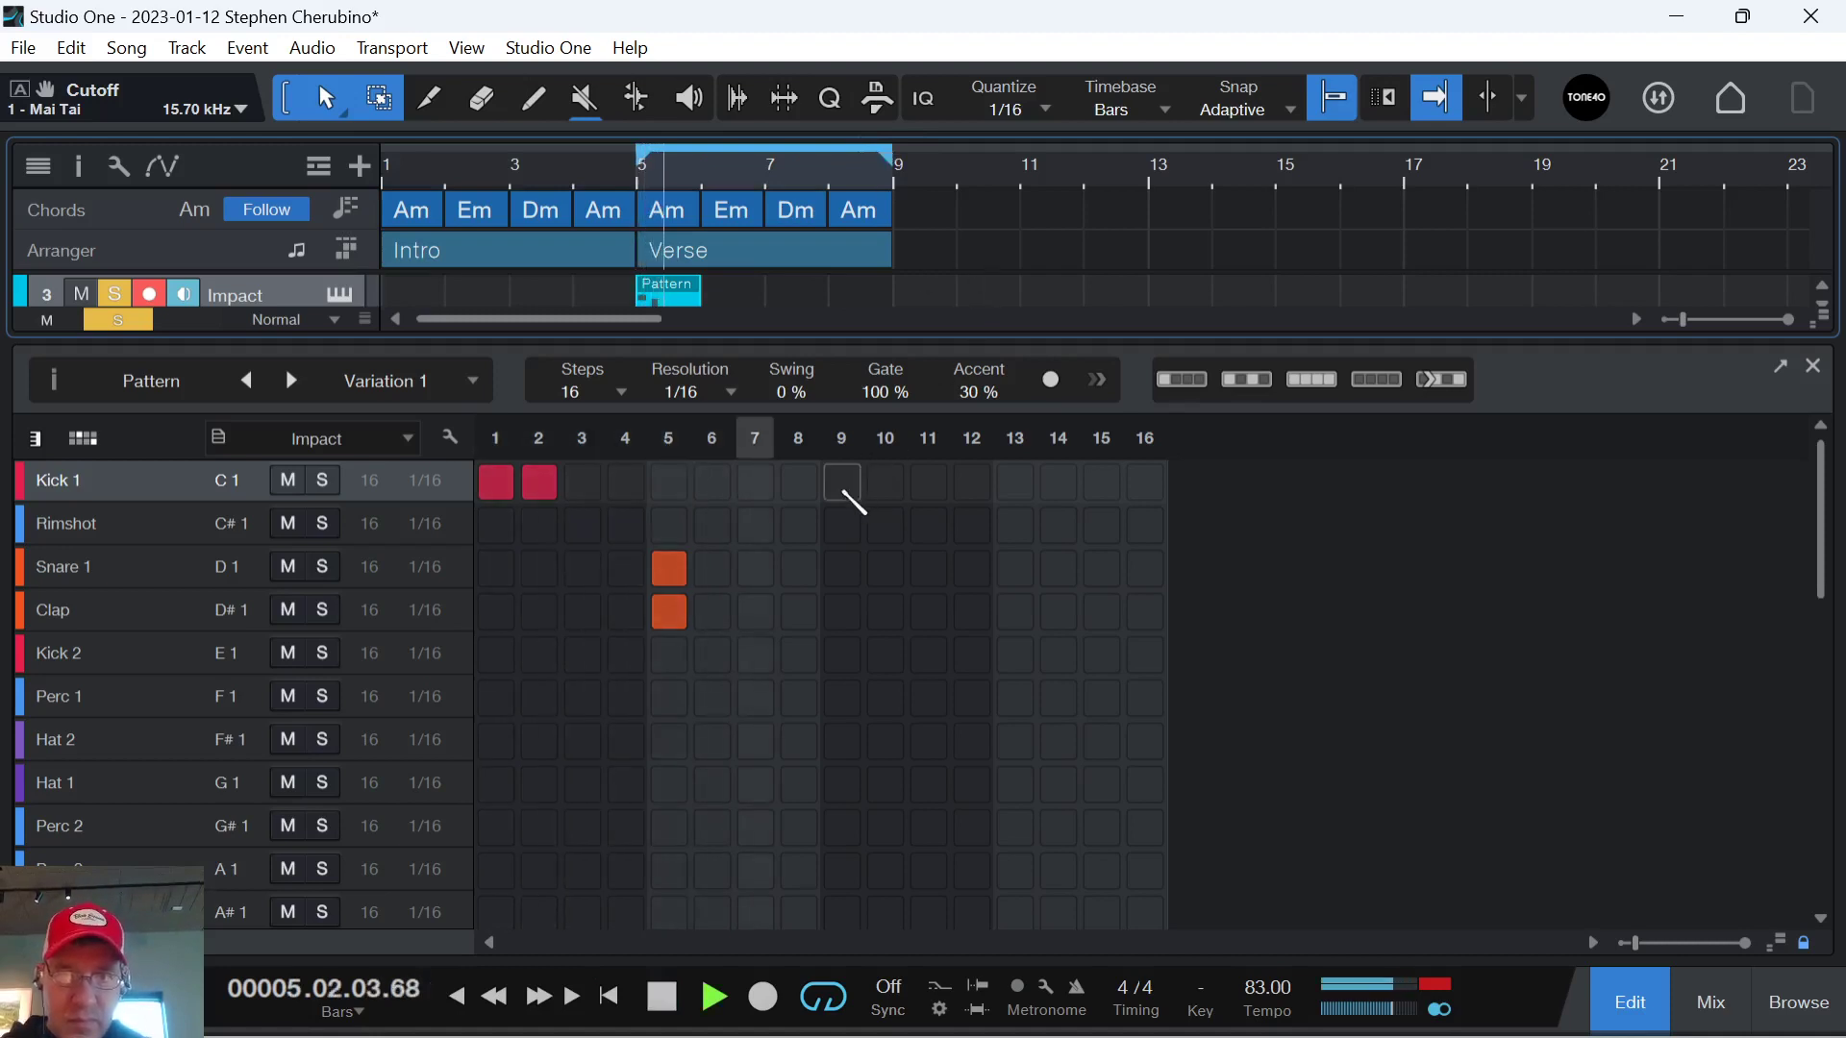
key(space)
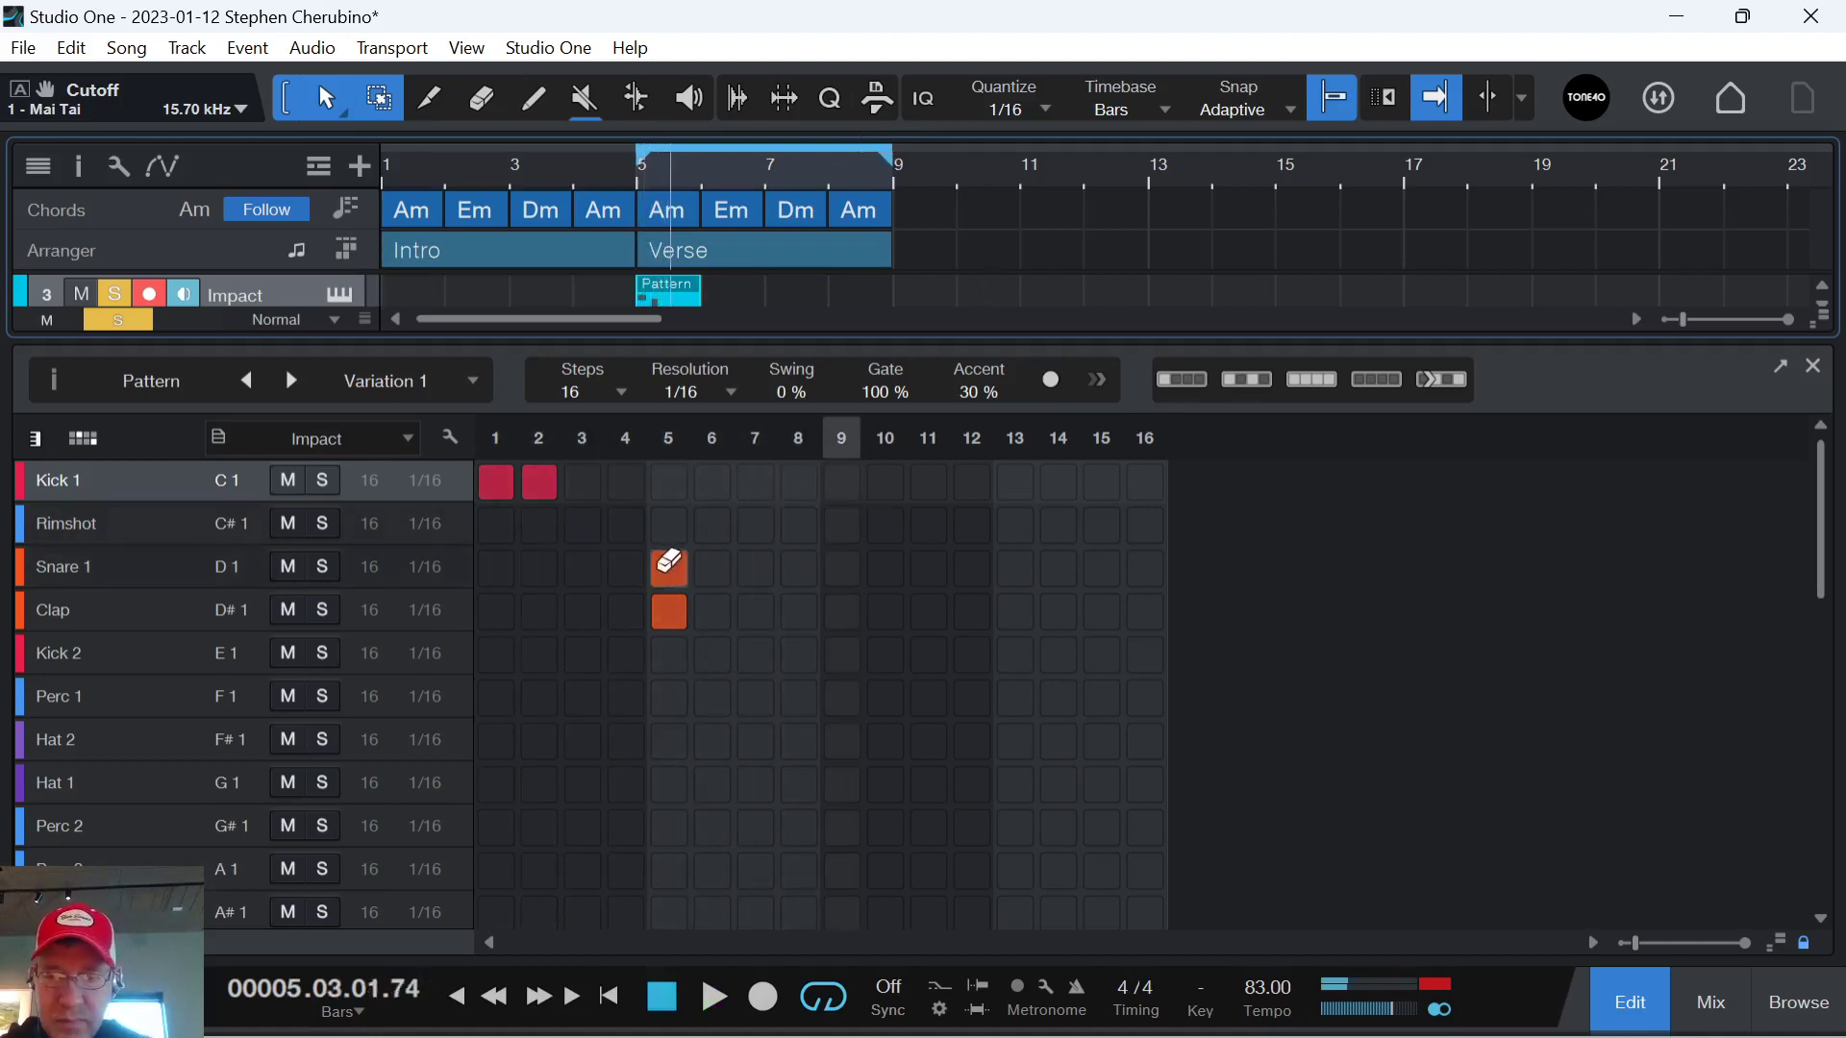
key(space)
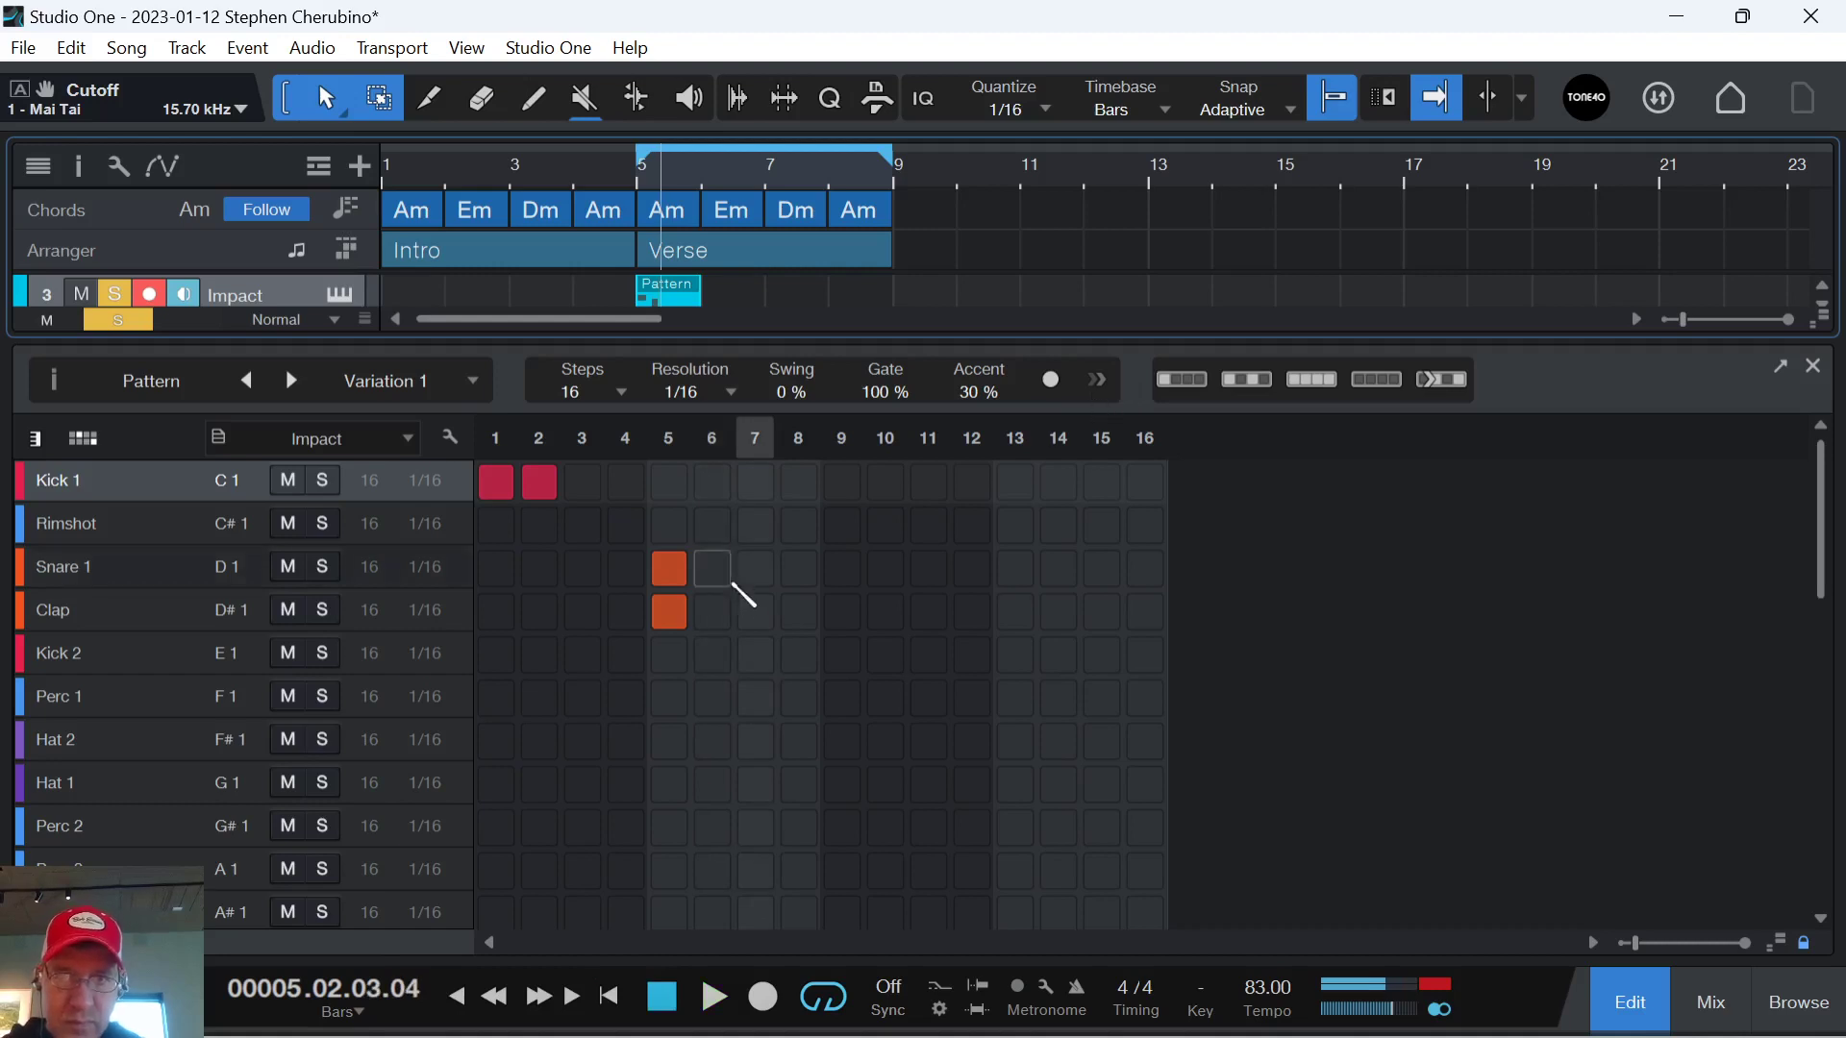
Add Kick 1 hits on steps 7, 8 and 14 and Snare 1 and Clap on step 13, checking the beat by playback.
click(756, 480)
click(799, 481)
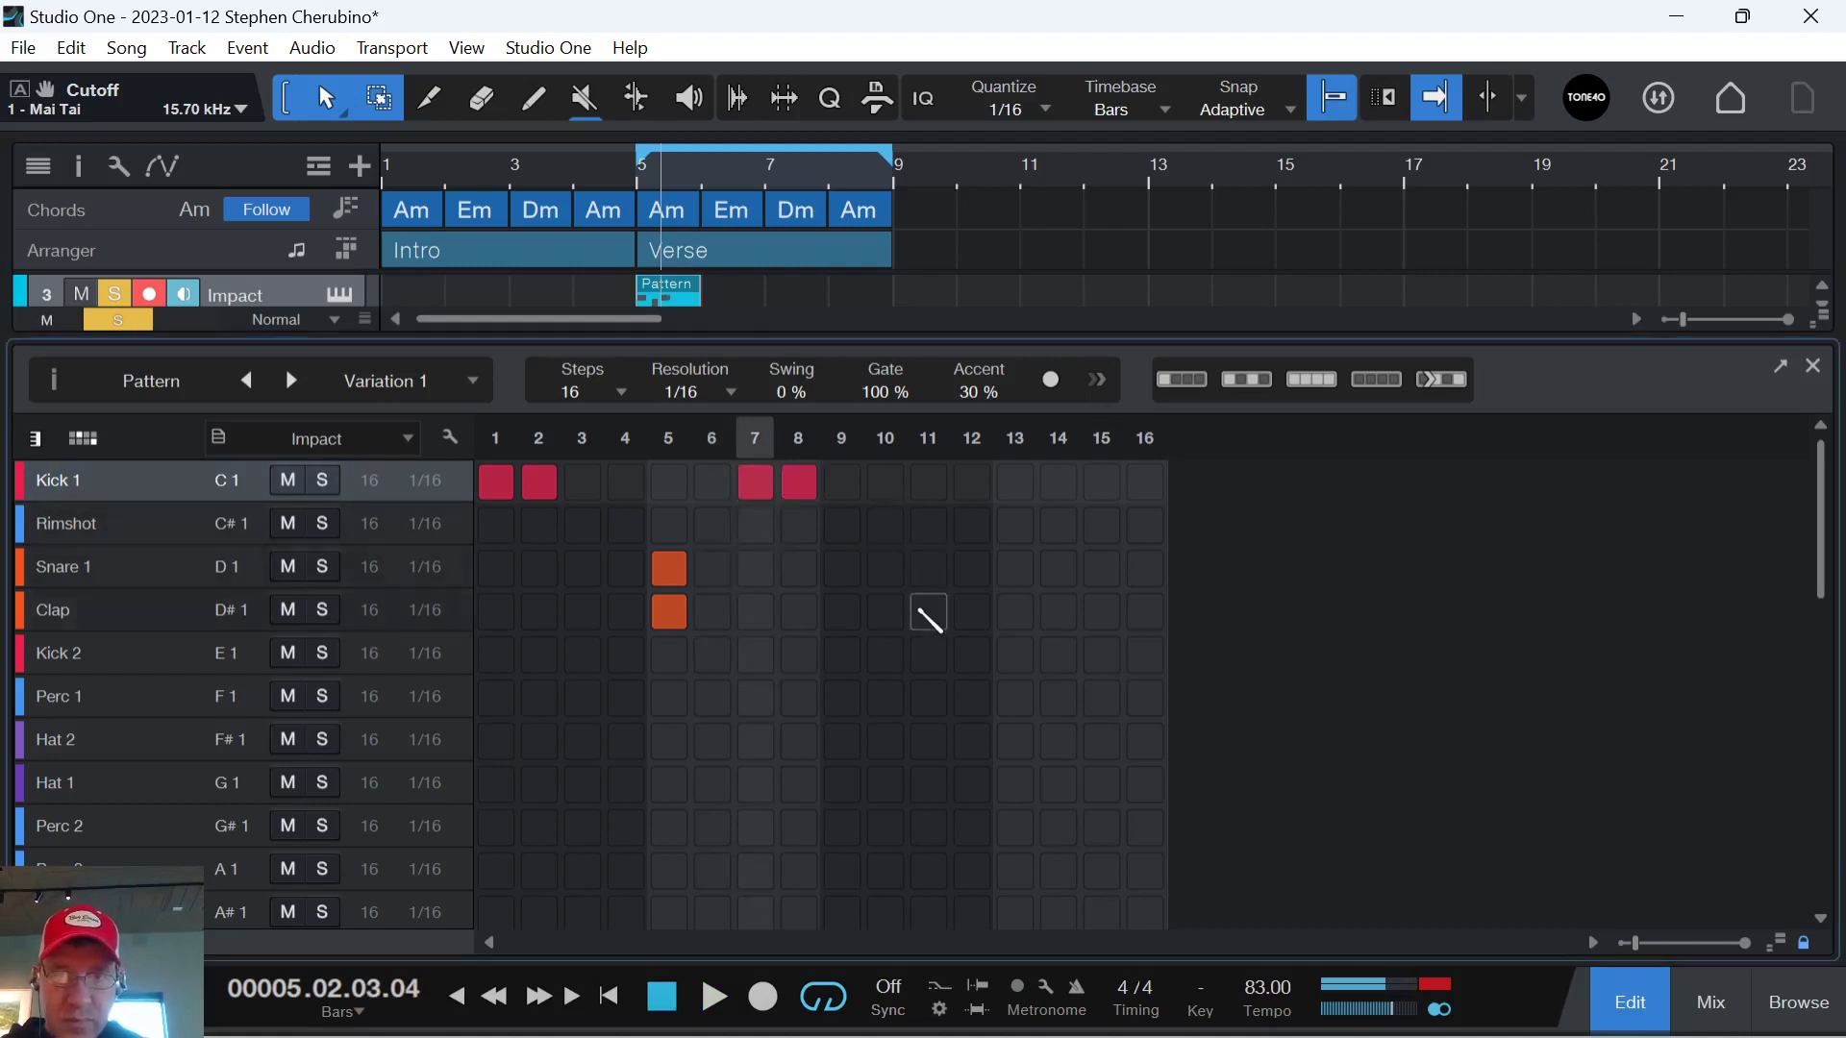
click(1014, 567)
click(1014, 611)
key(space)
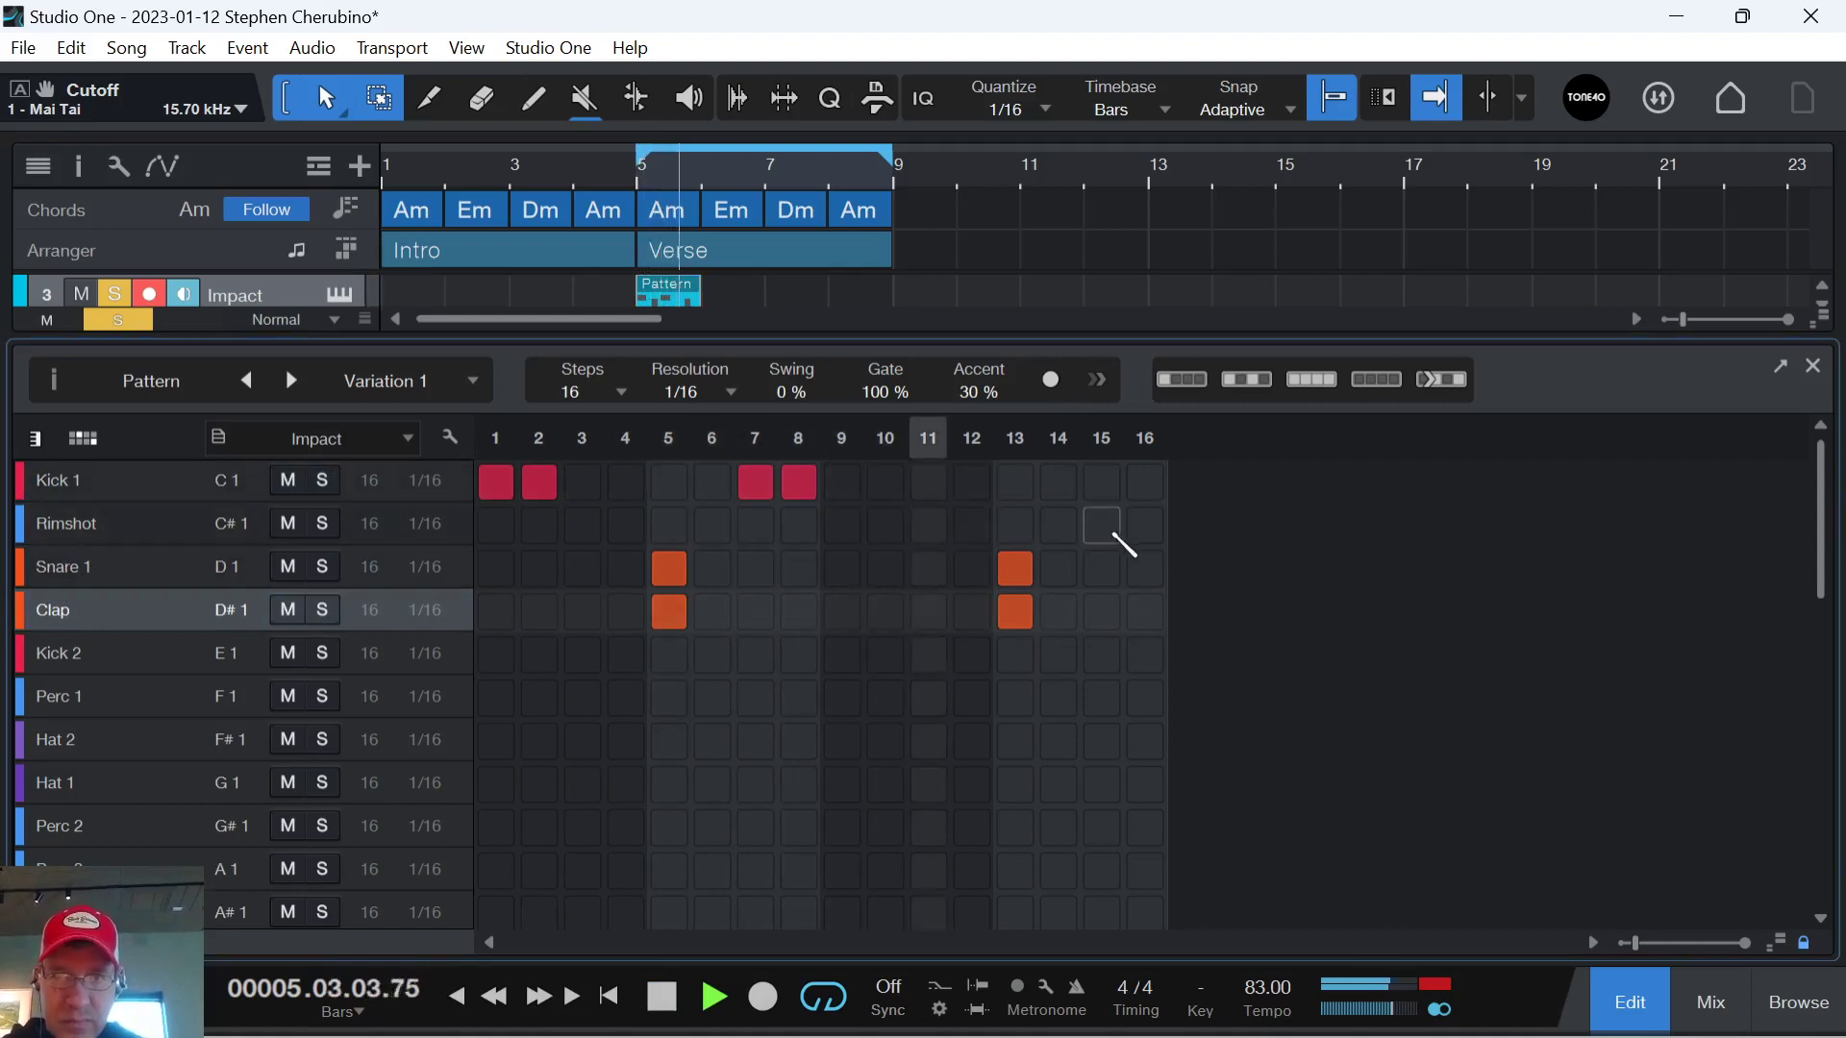
key(space)
click(1060, 480)
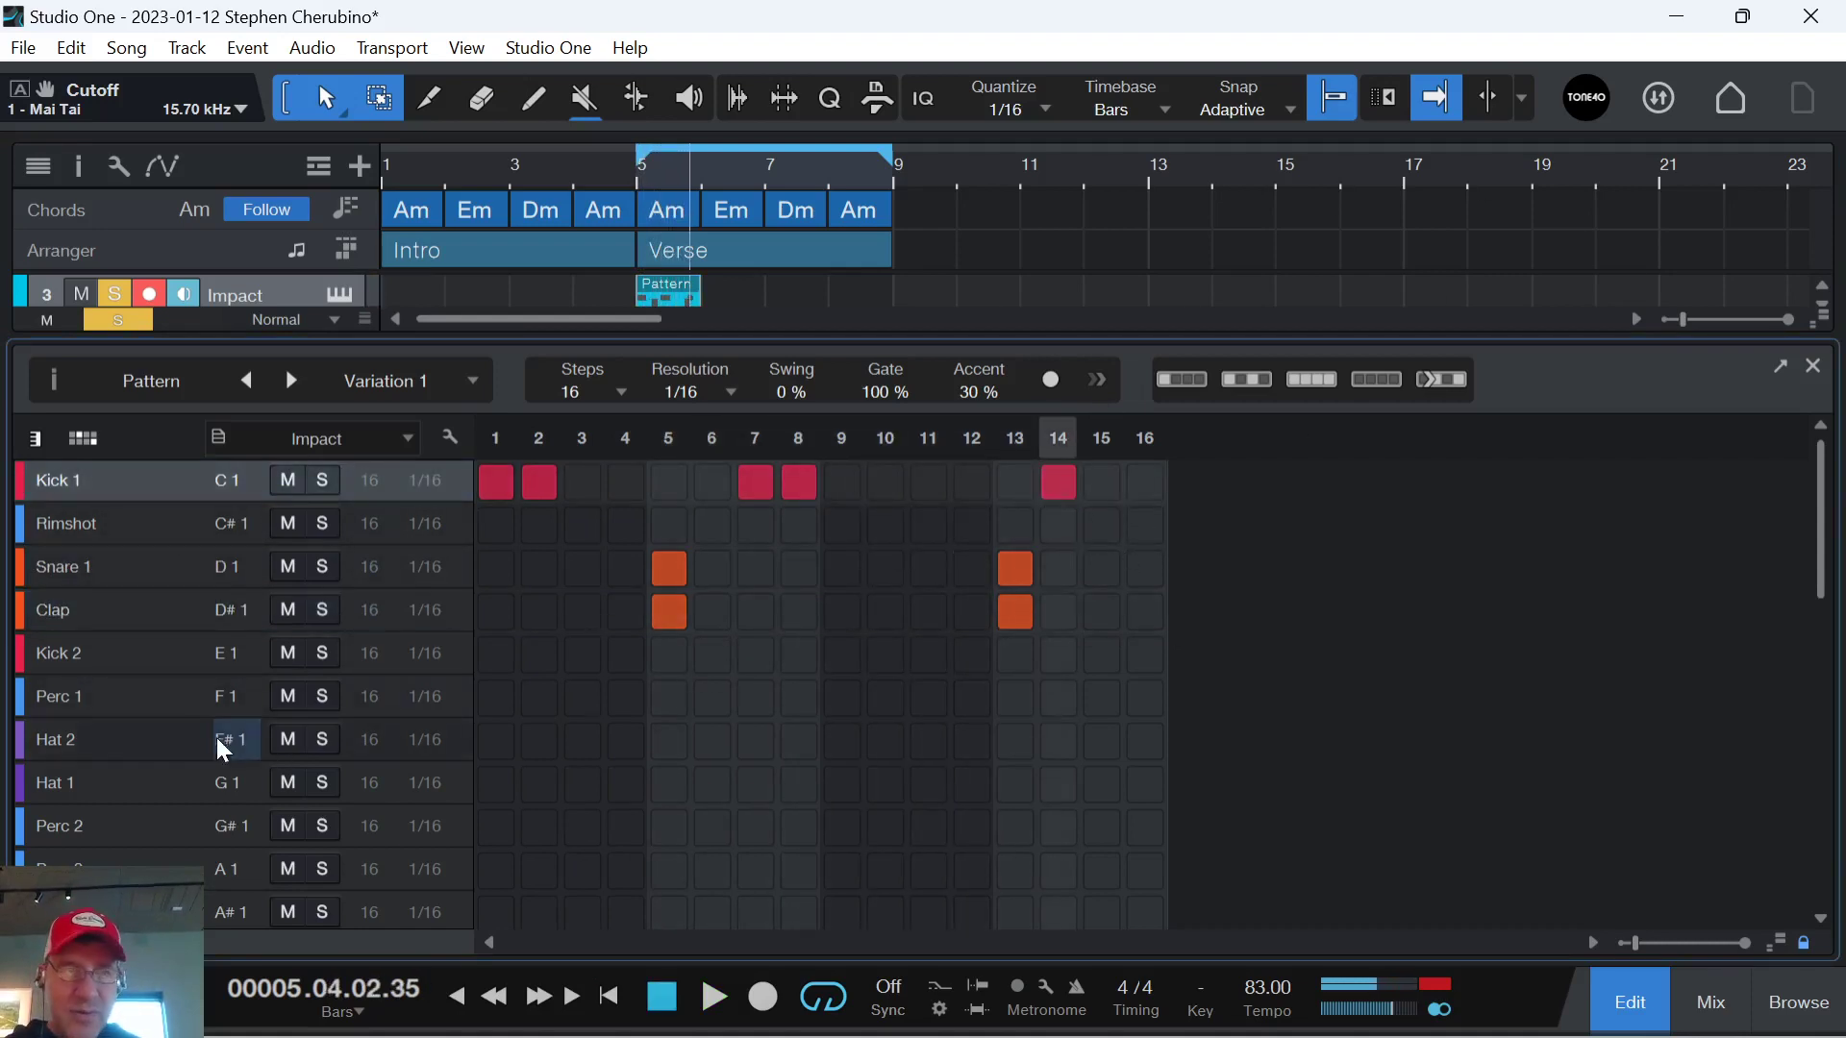
Audition the hat sounds, and add Hat 2 on step 2, Hat 1 on steps 2–5 and 7, and Perc 1 on steps 6 and 7.
click(135, 614)
click(133, 740)
click(125, 768)
click(136, 752)
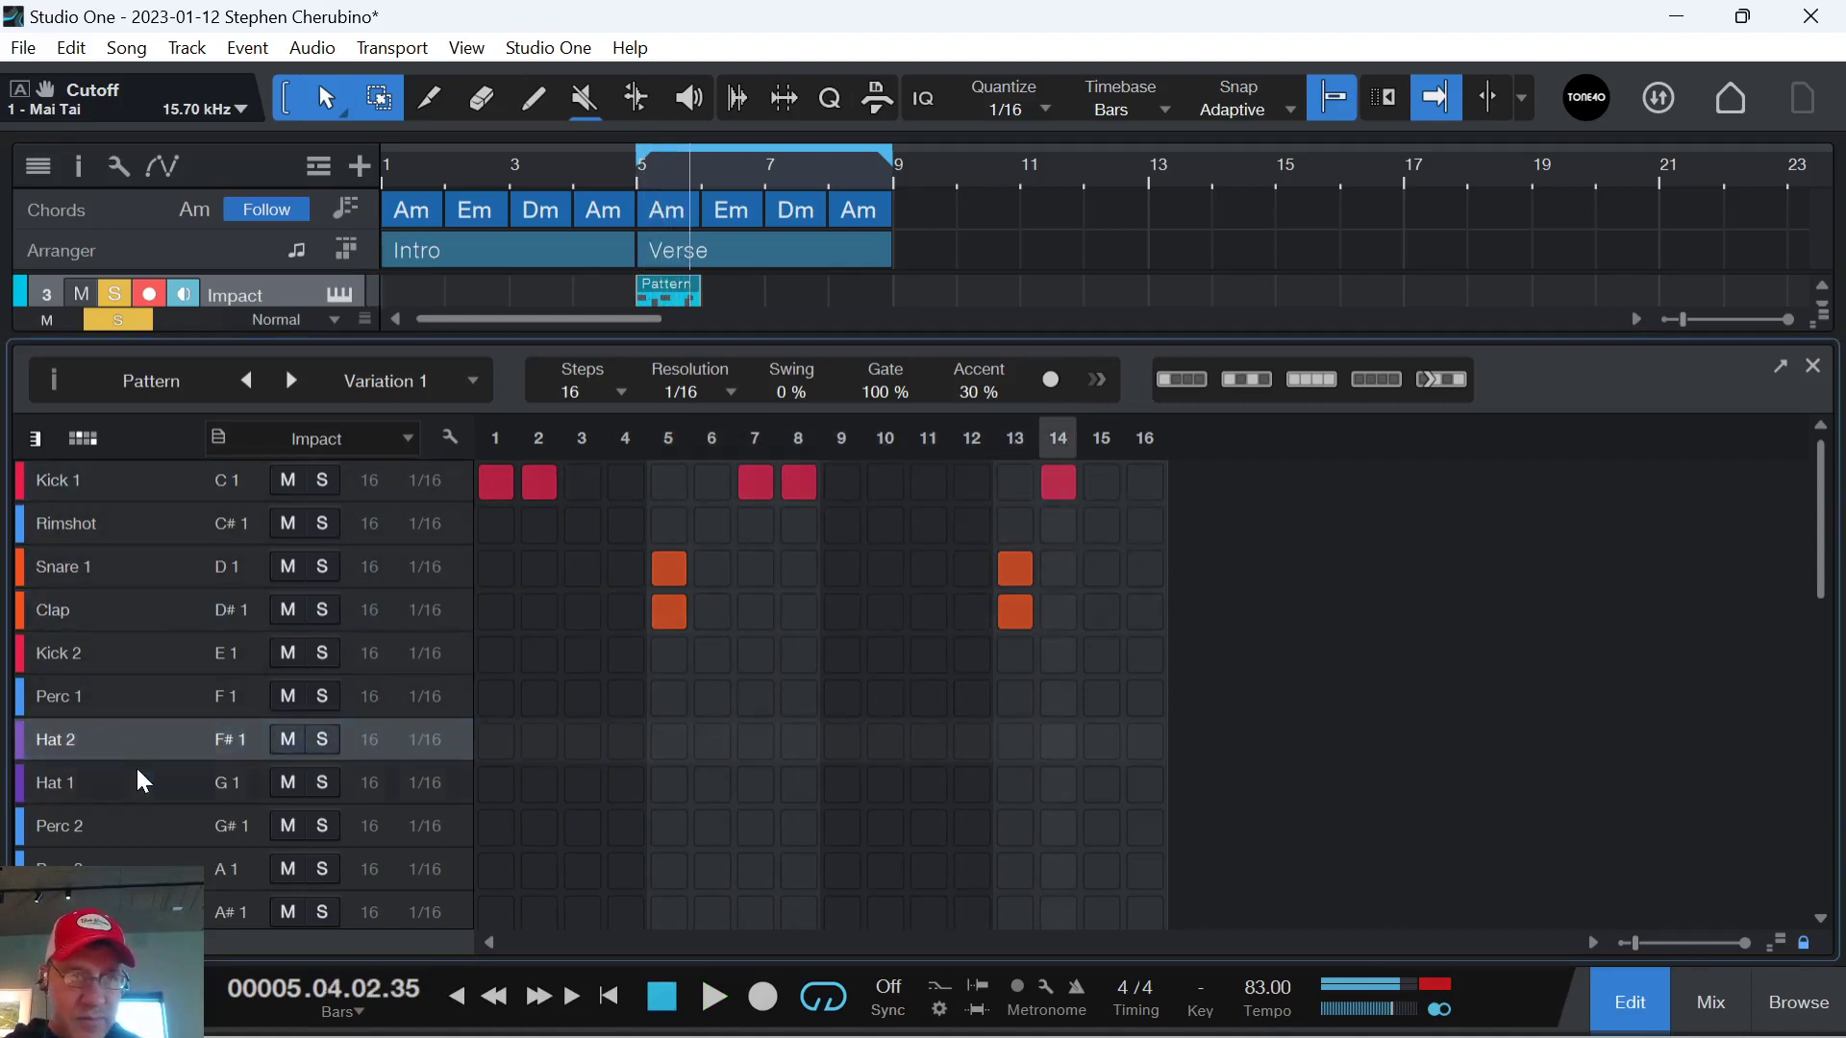
click(540, 741)
drag(539, 783, 669, 783)
drag(712, 698, 755, 697)
click(755, 785)
Add Hat 2 on steps 10 and 12–15, Hat 1 and Perc 1 on steps 14 and 15, and start playback.
click(885, 741)
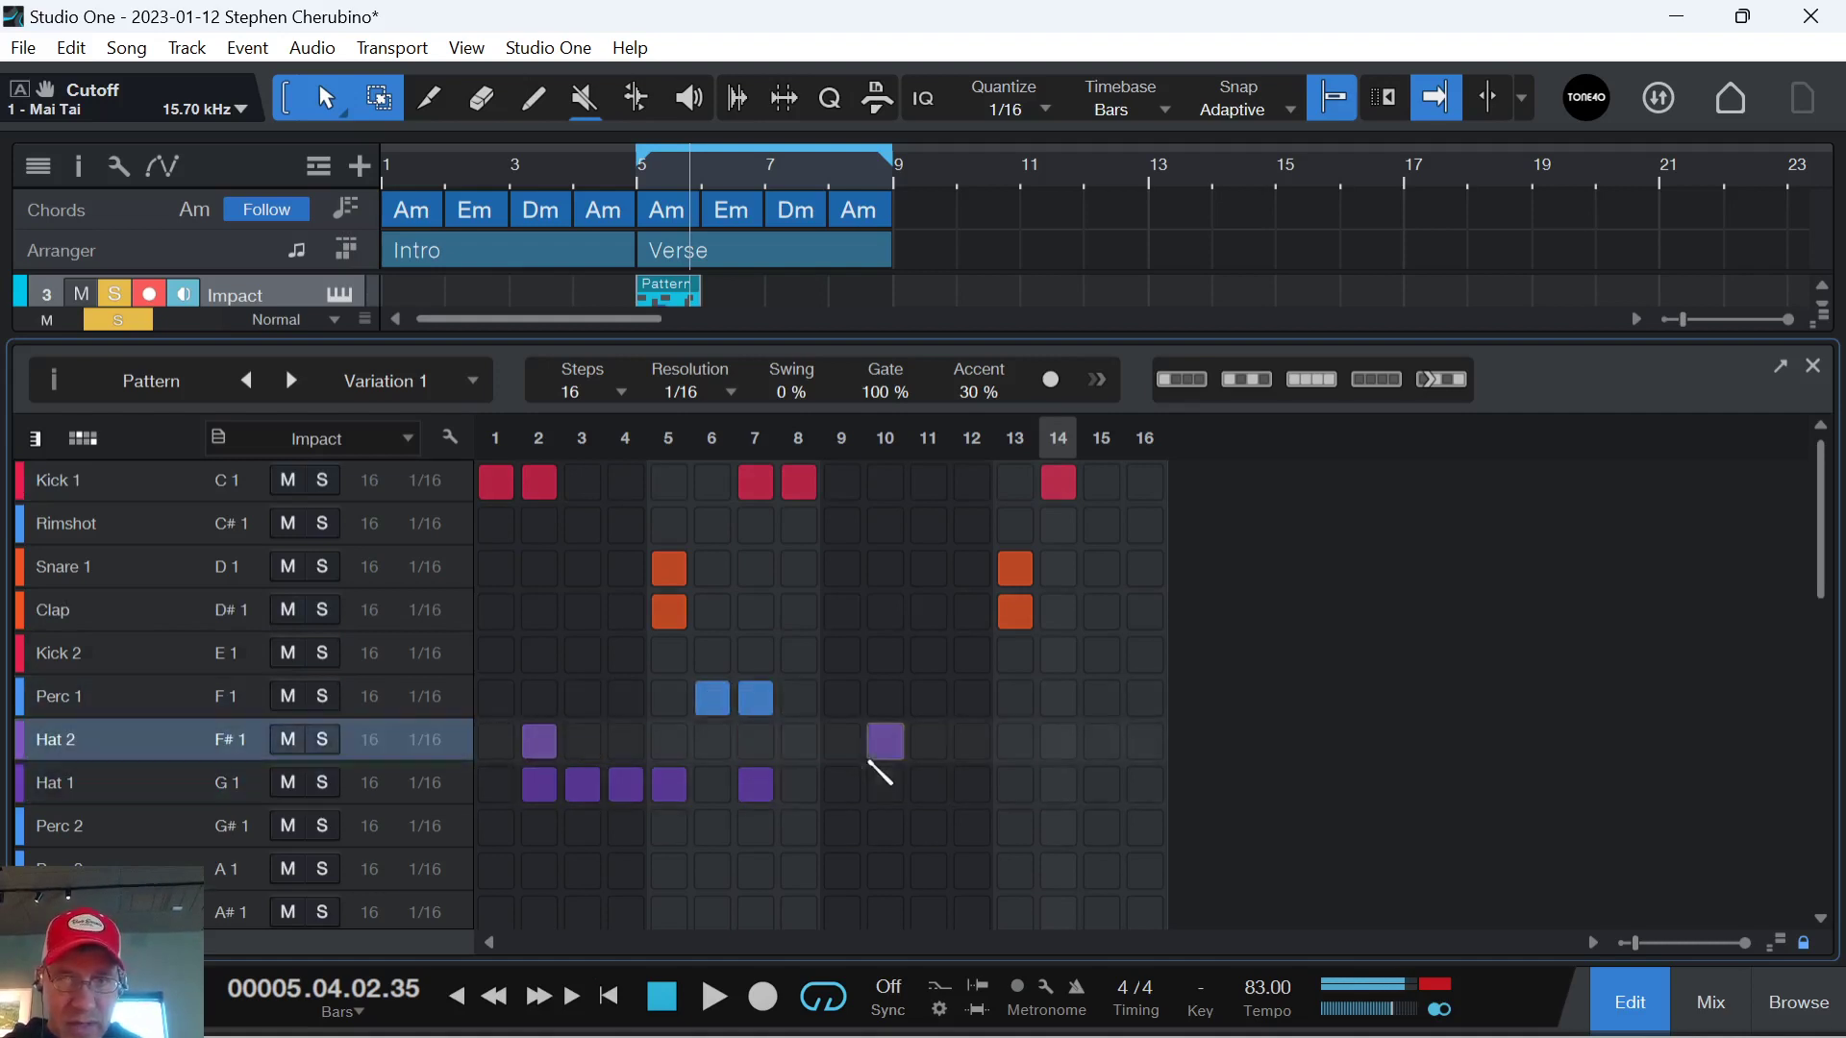
mouse_move(868, 761)
mouse_down()
mouse_move(1069, 727)
mouse_move(1087, 775)
mouse_move(1133, 703)
mouse_up()
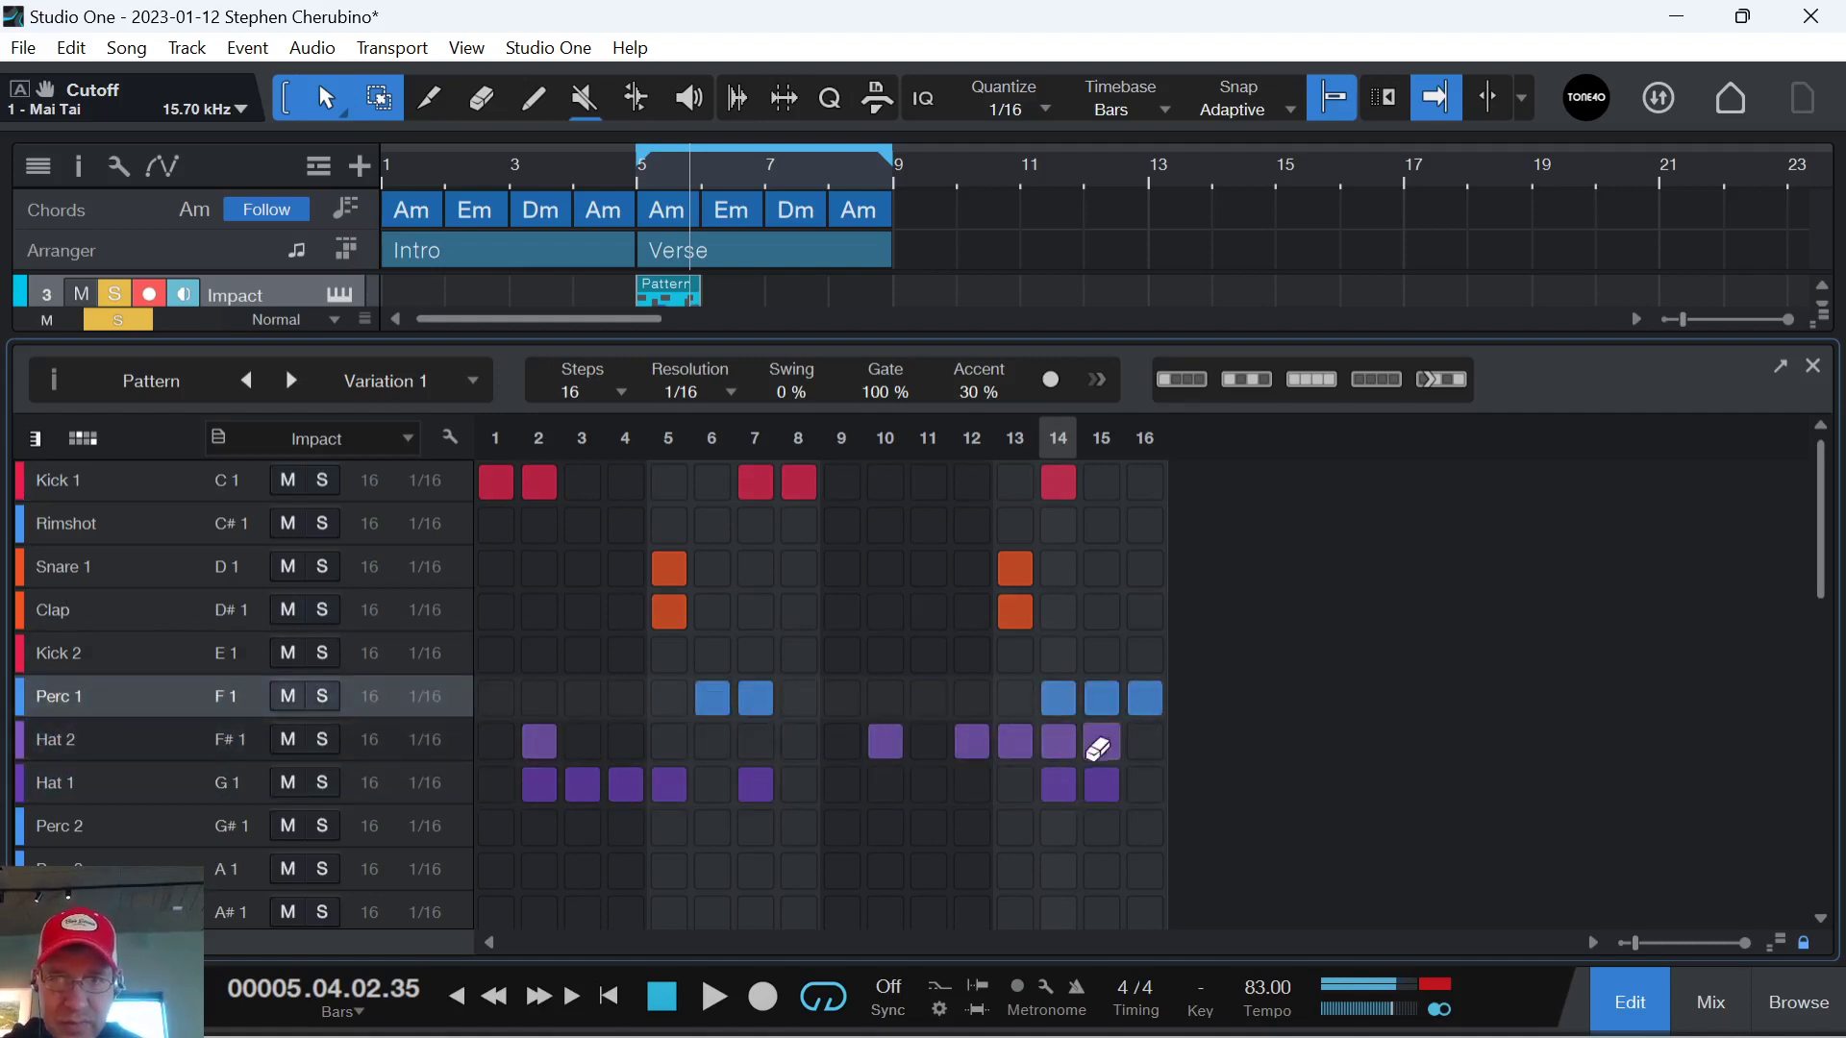
click(1144, 698)
key(space)
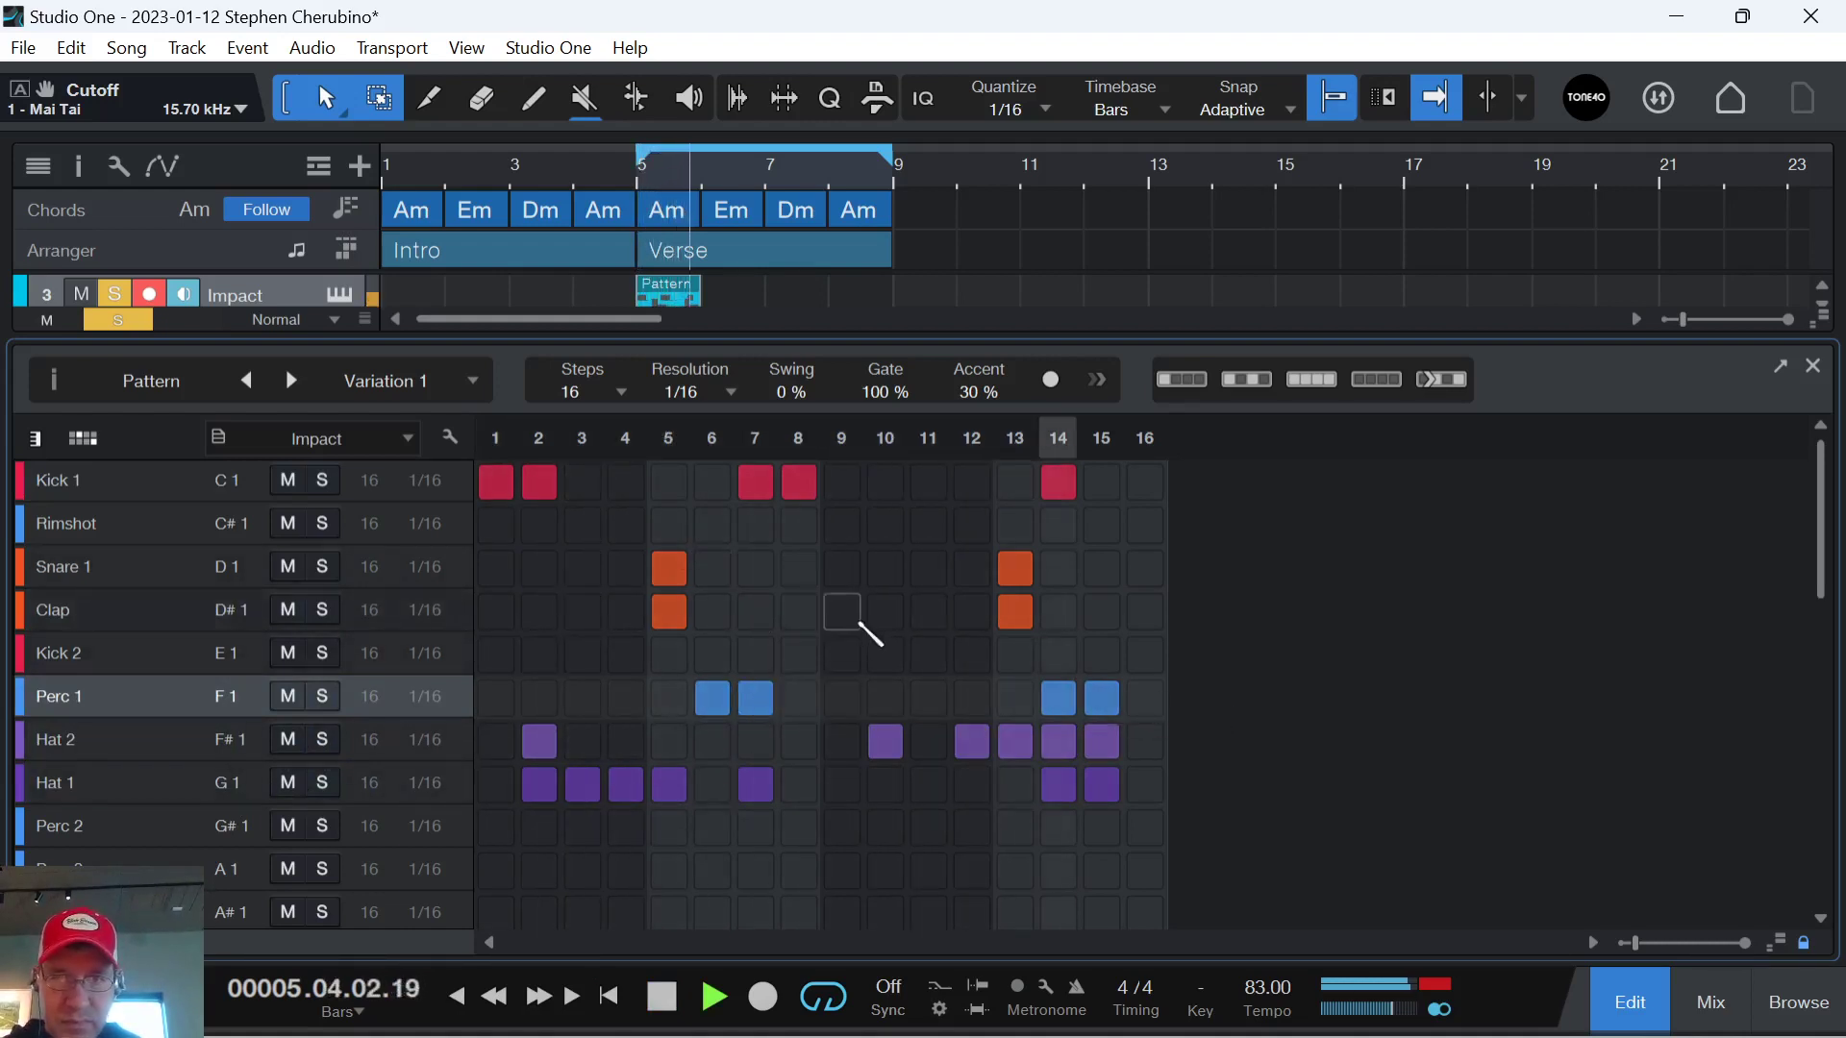
Show the step velocities and set Perc 1 to 25, 47, 40 and 61 on steps 6, 7, 14 and 15, checking by playback.
key(space)
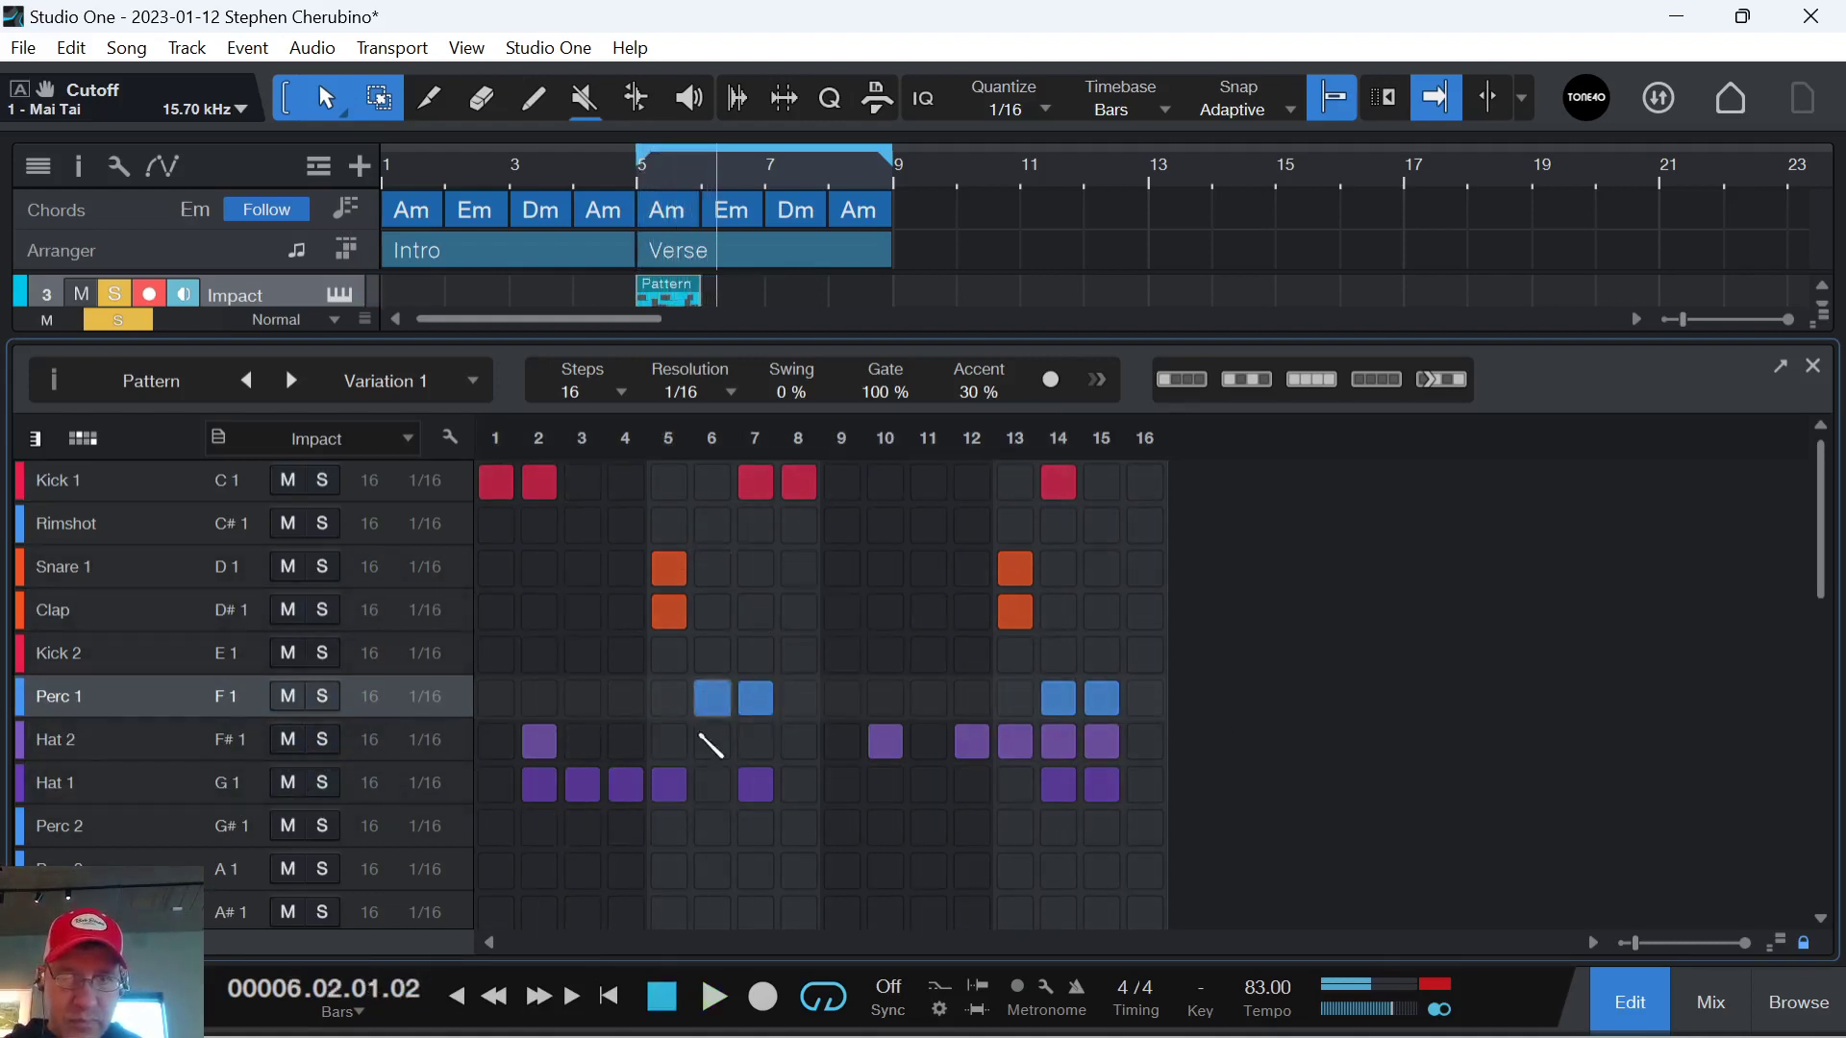
click(35, 943)
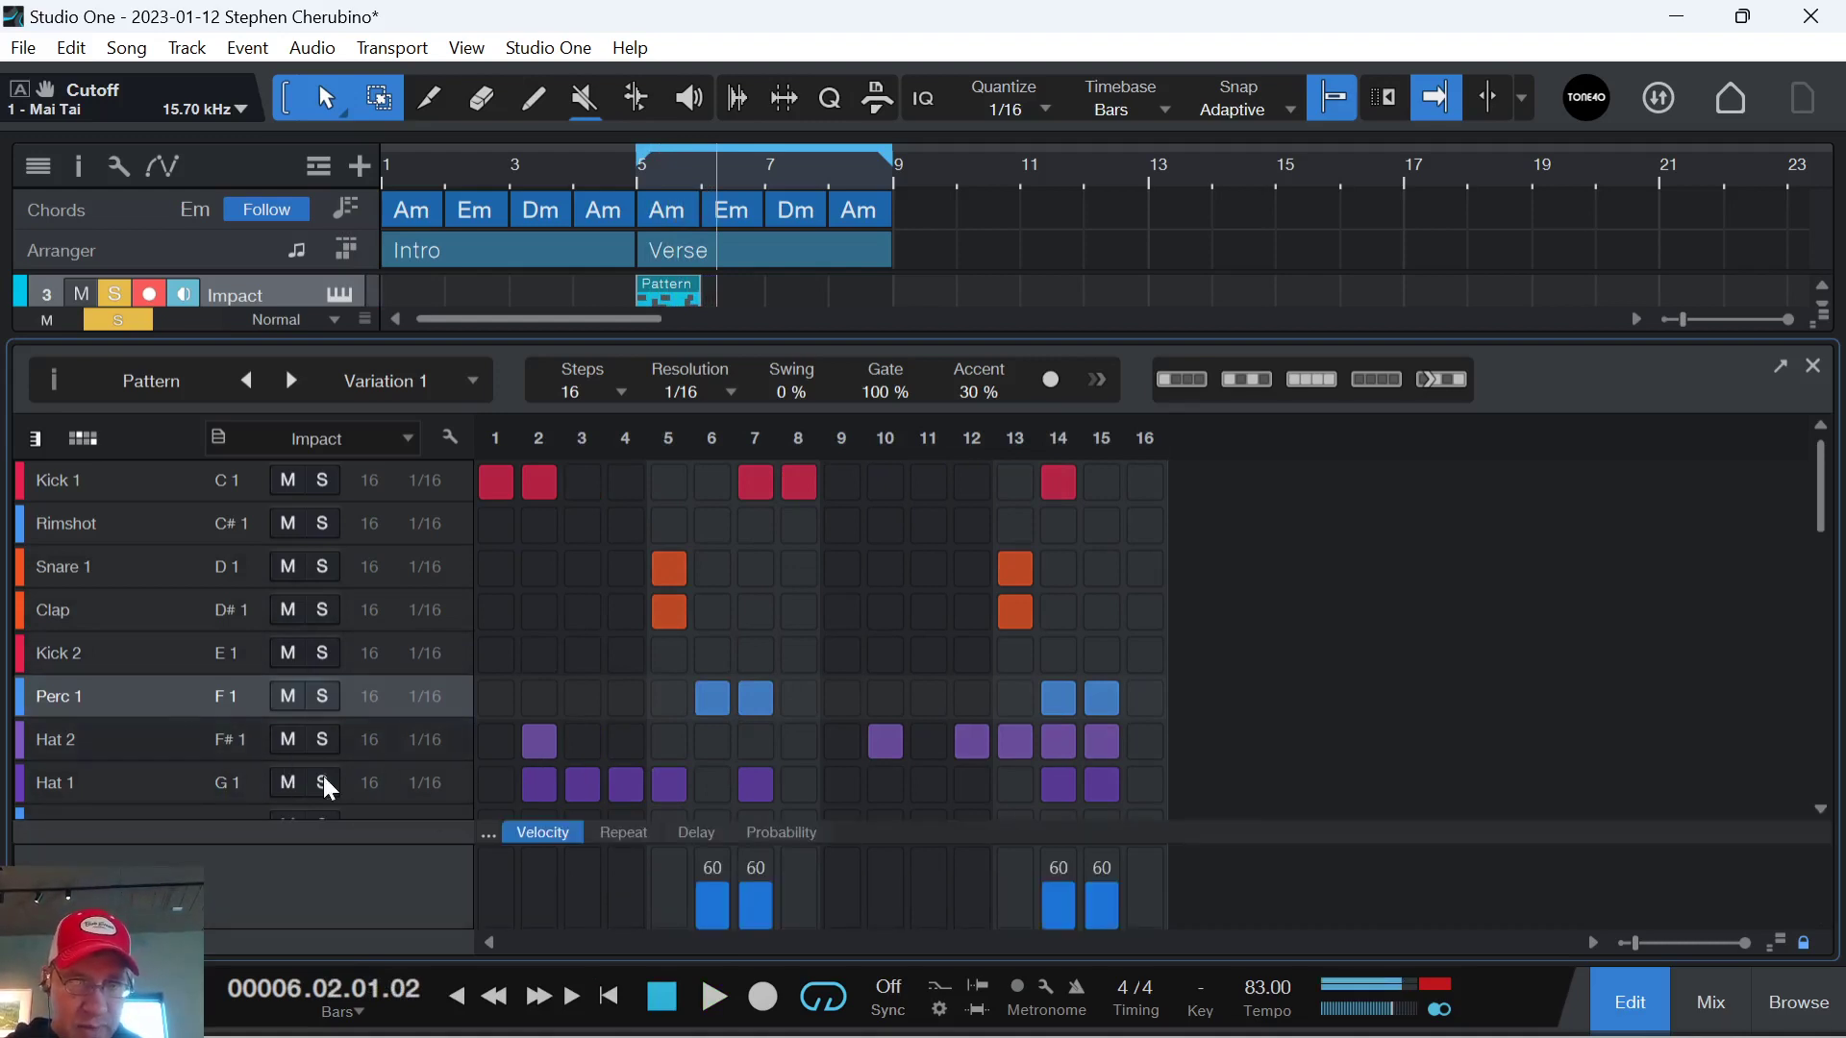
mouse_move(699, 892)
mouse_down()
mouse_move(704, 913)
mouse_move(769, 904)
mouse_up()
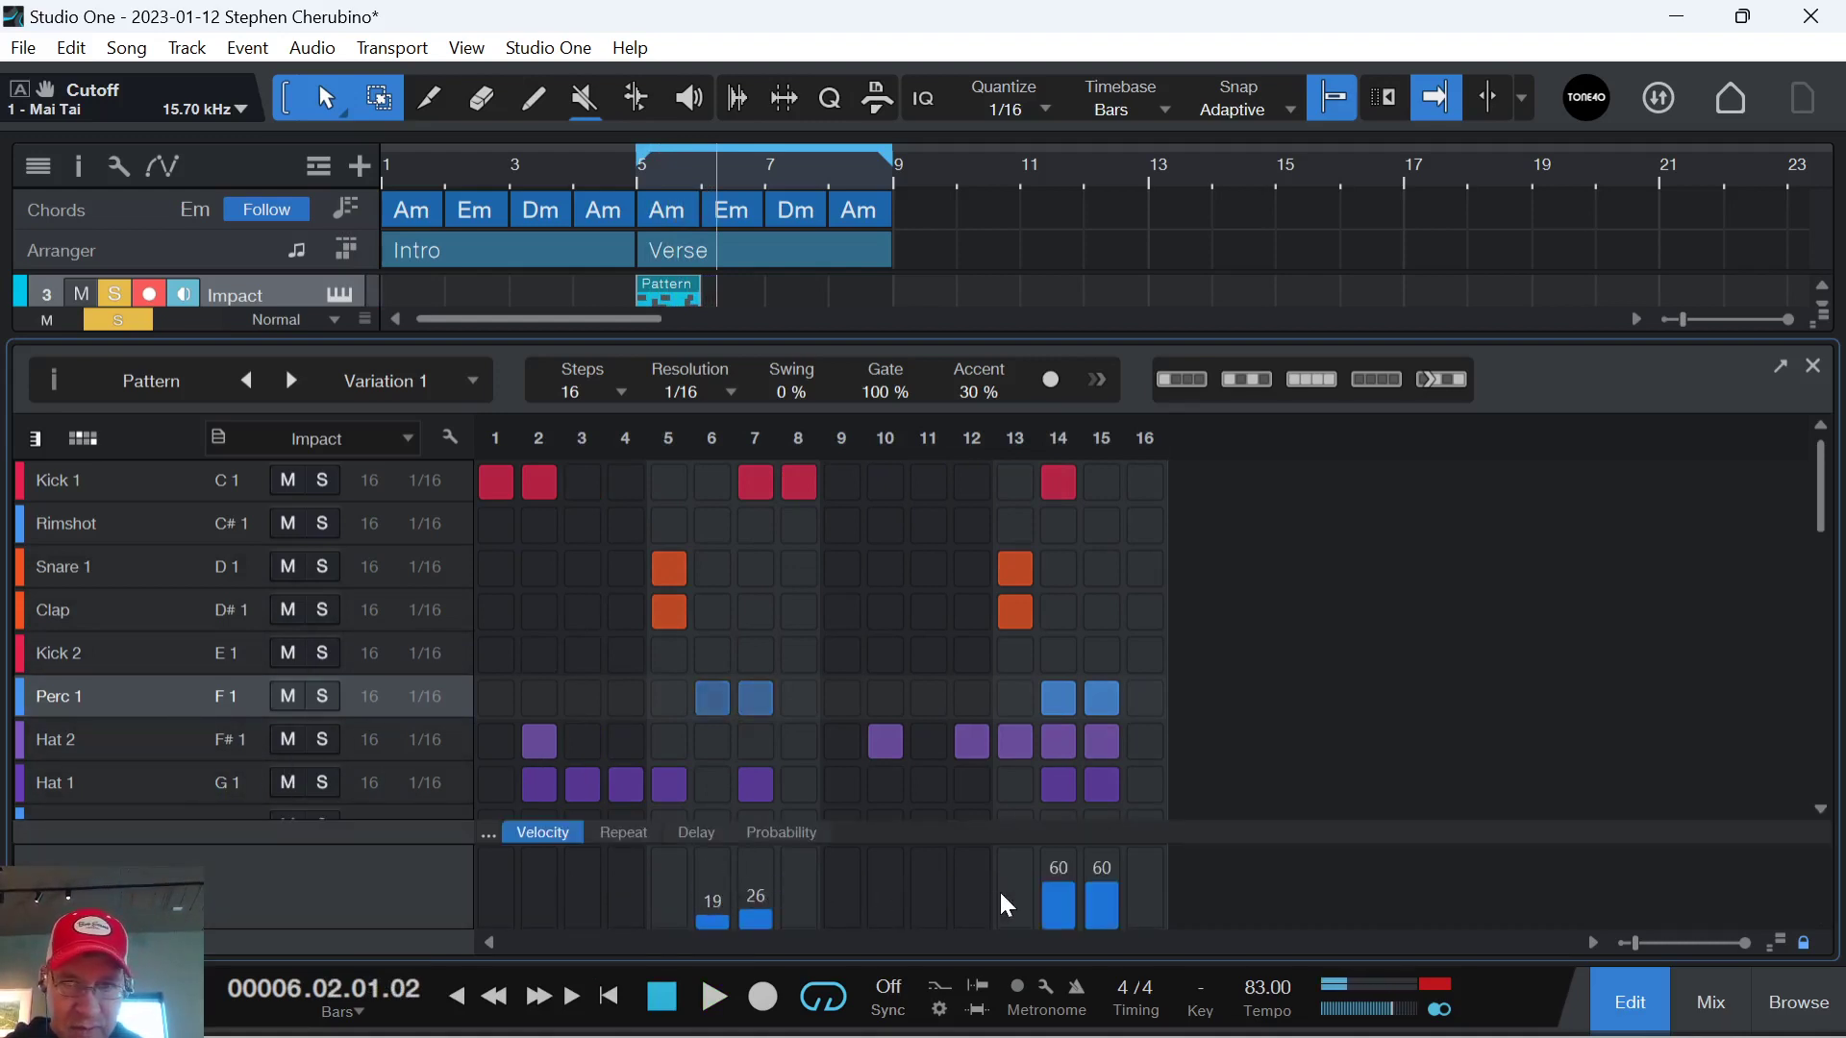
mouse_move(1056, 892)
mouse_down()
mouse_move(1106, 904)
mouse_move(1069, 891)
mouse_up()
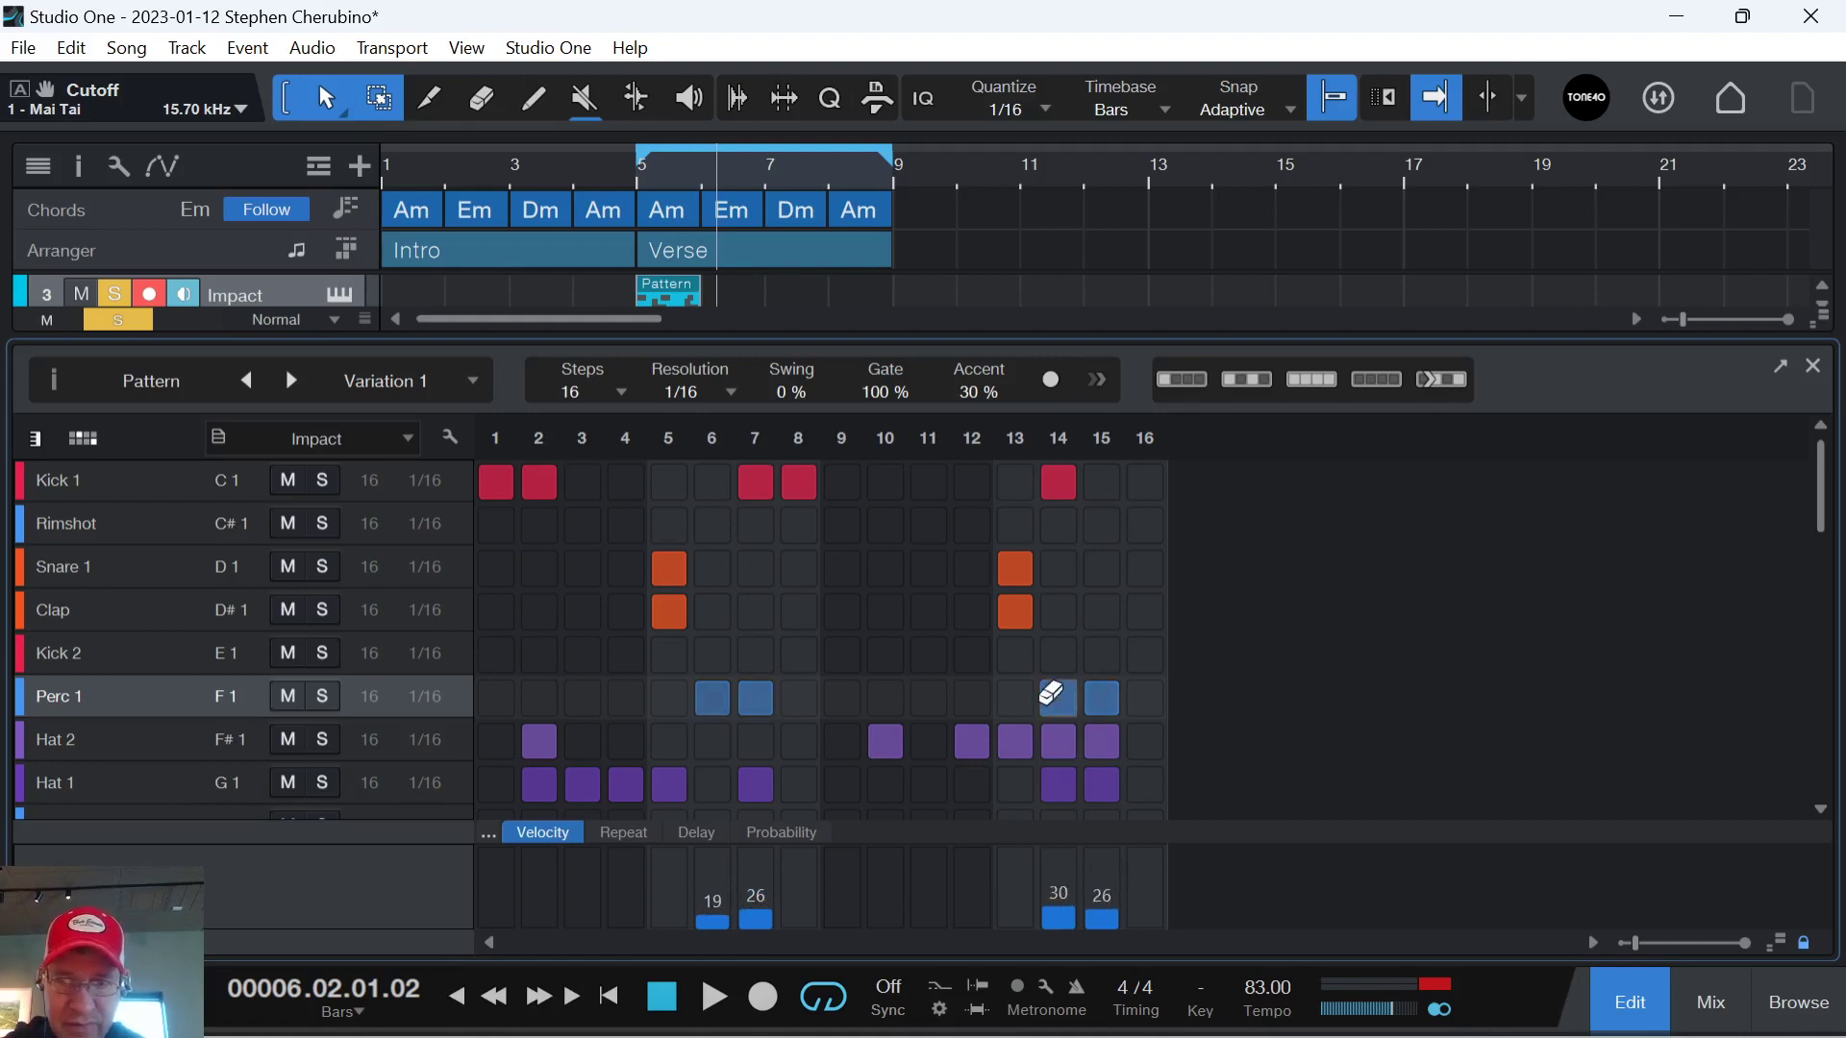
key(space)
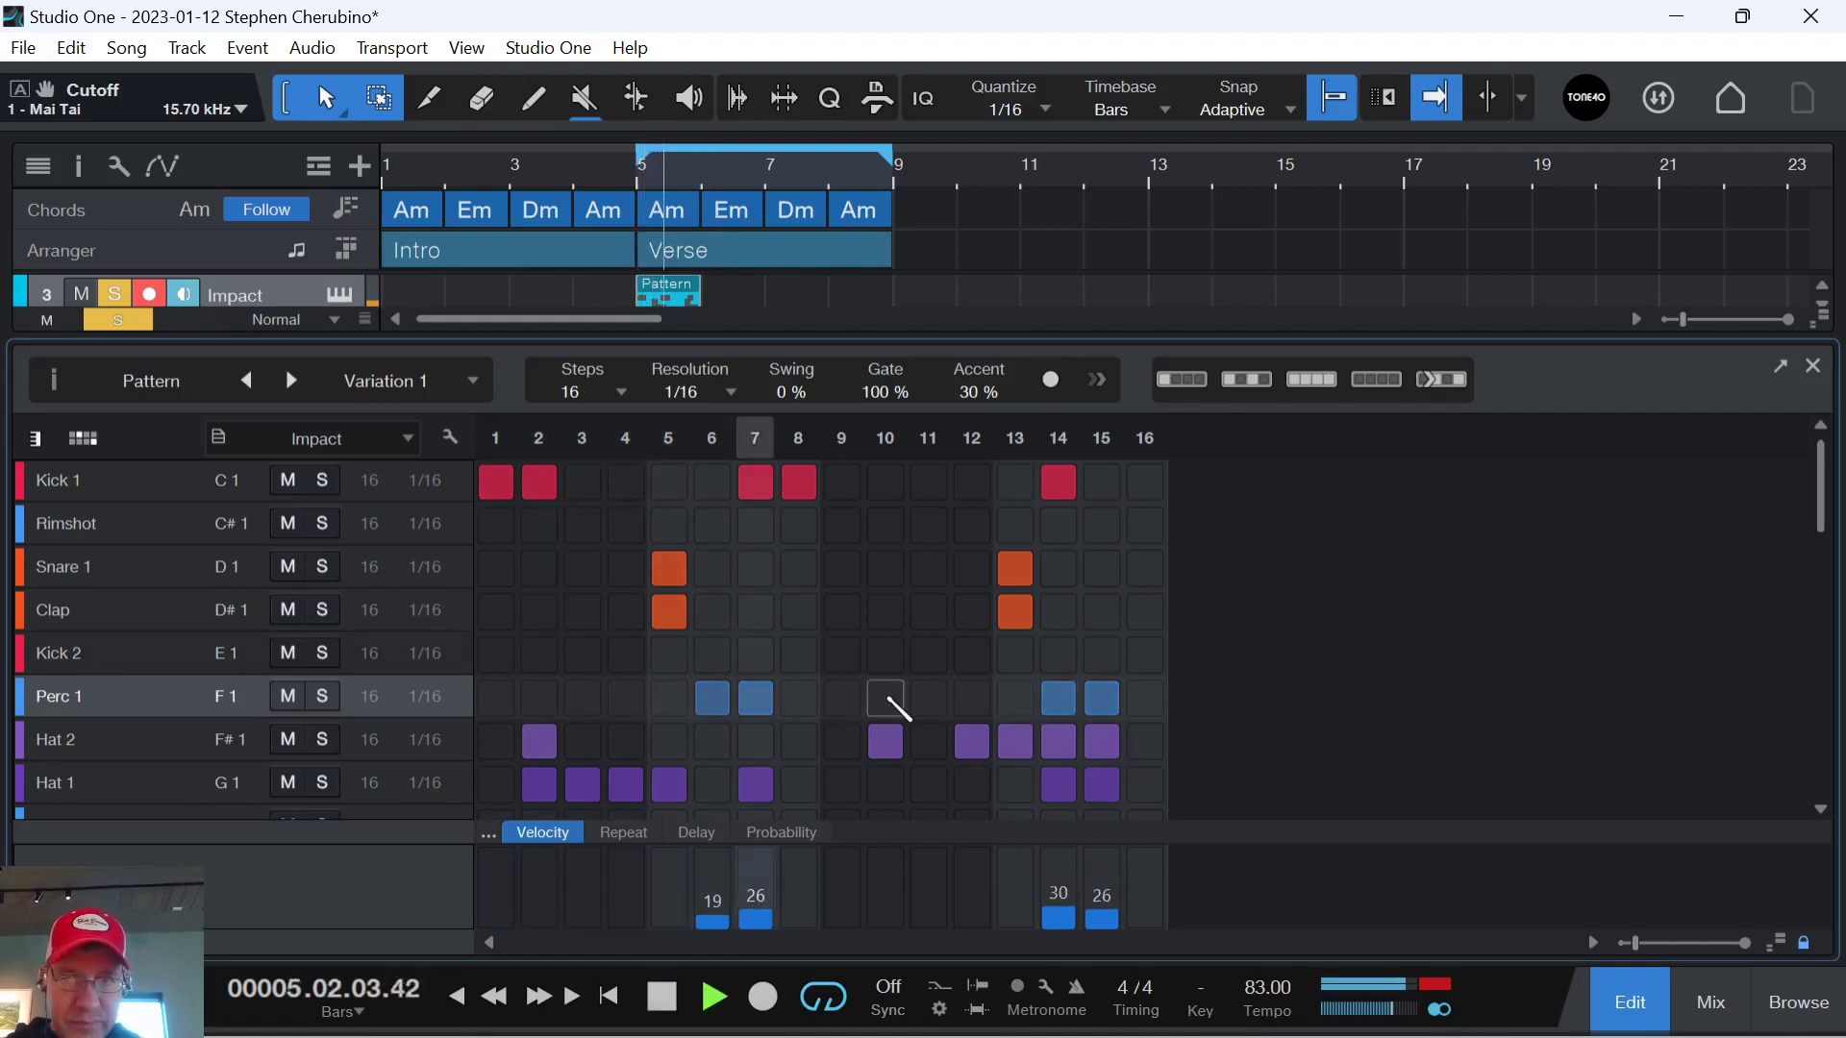
drag(712, 903, 759, 876)
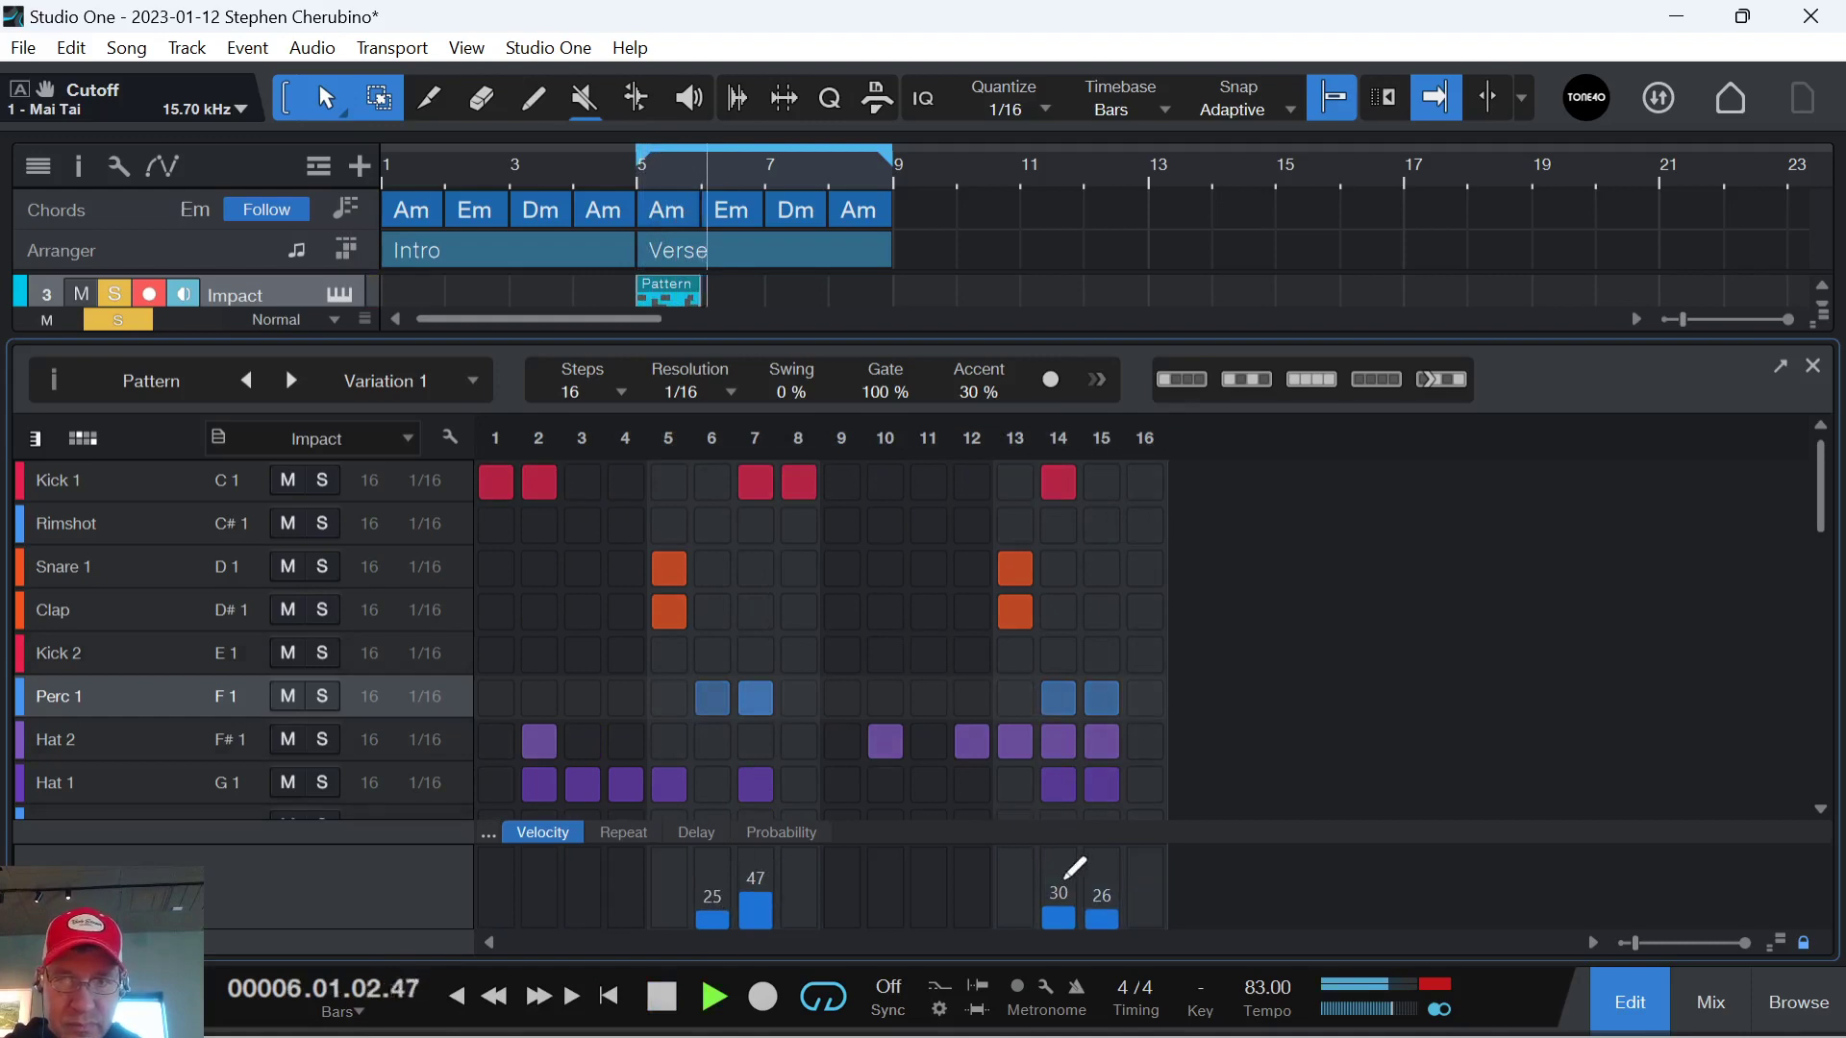
drag(1063, 876, 1104, 865)
key(space)
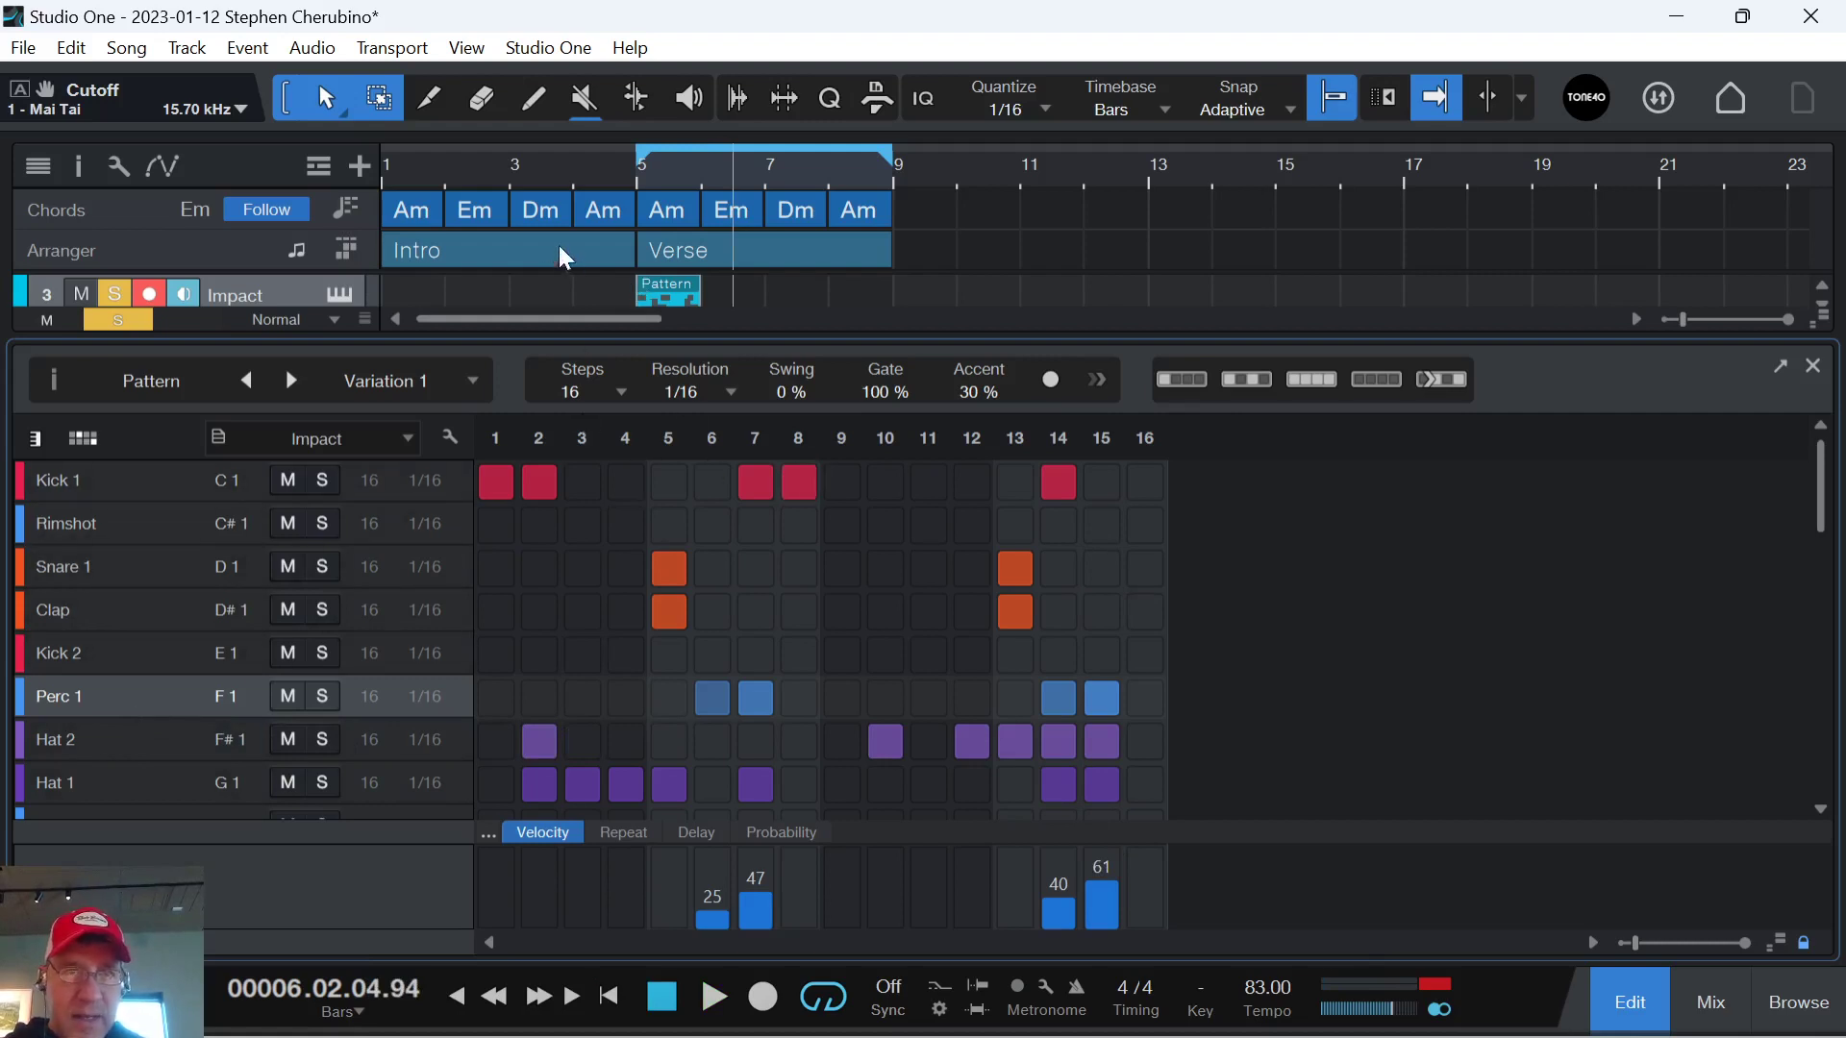
Open the Impact instrument, audition the Perc 1 pad, and extend the drum pattern to the end of the Verse at bar 9, starting playback.
click(338, 296)
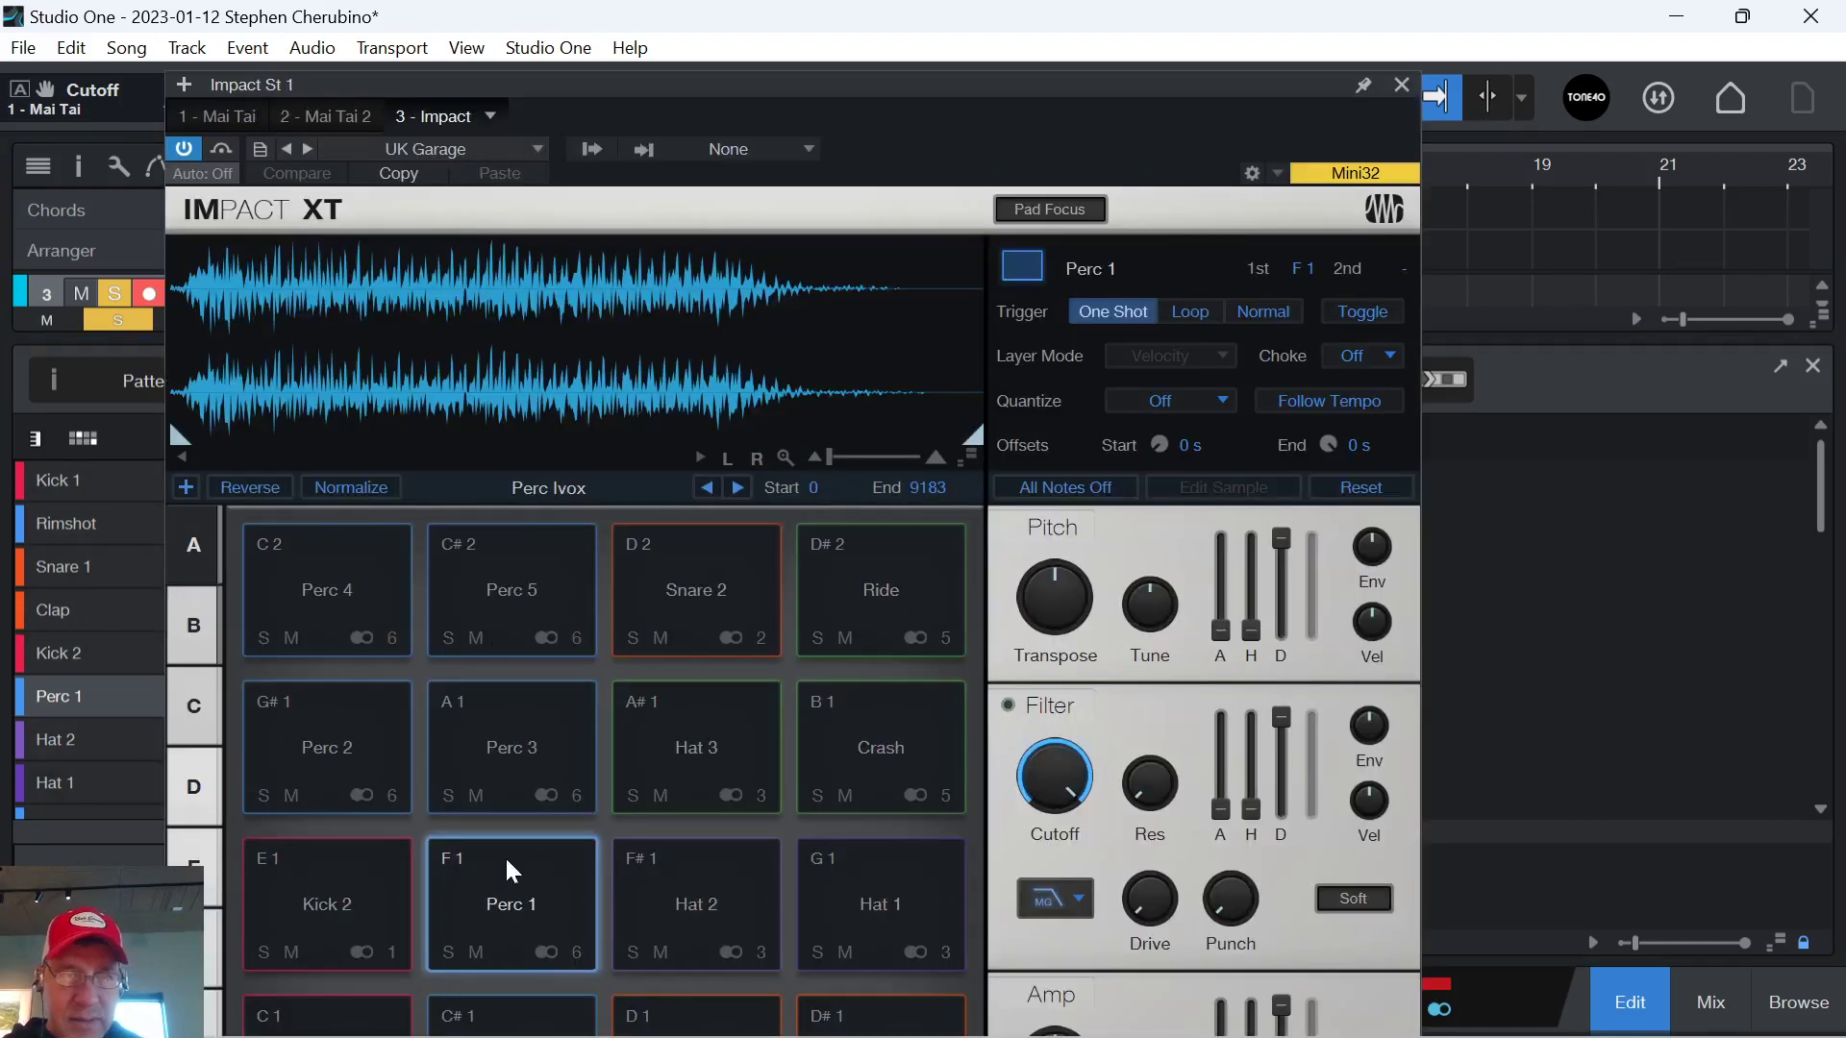
click(505, 933)
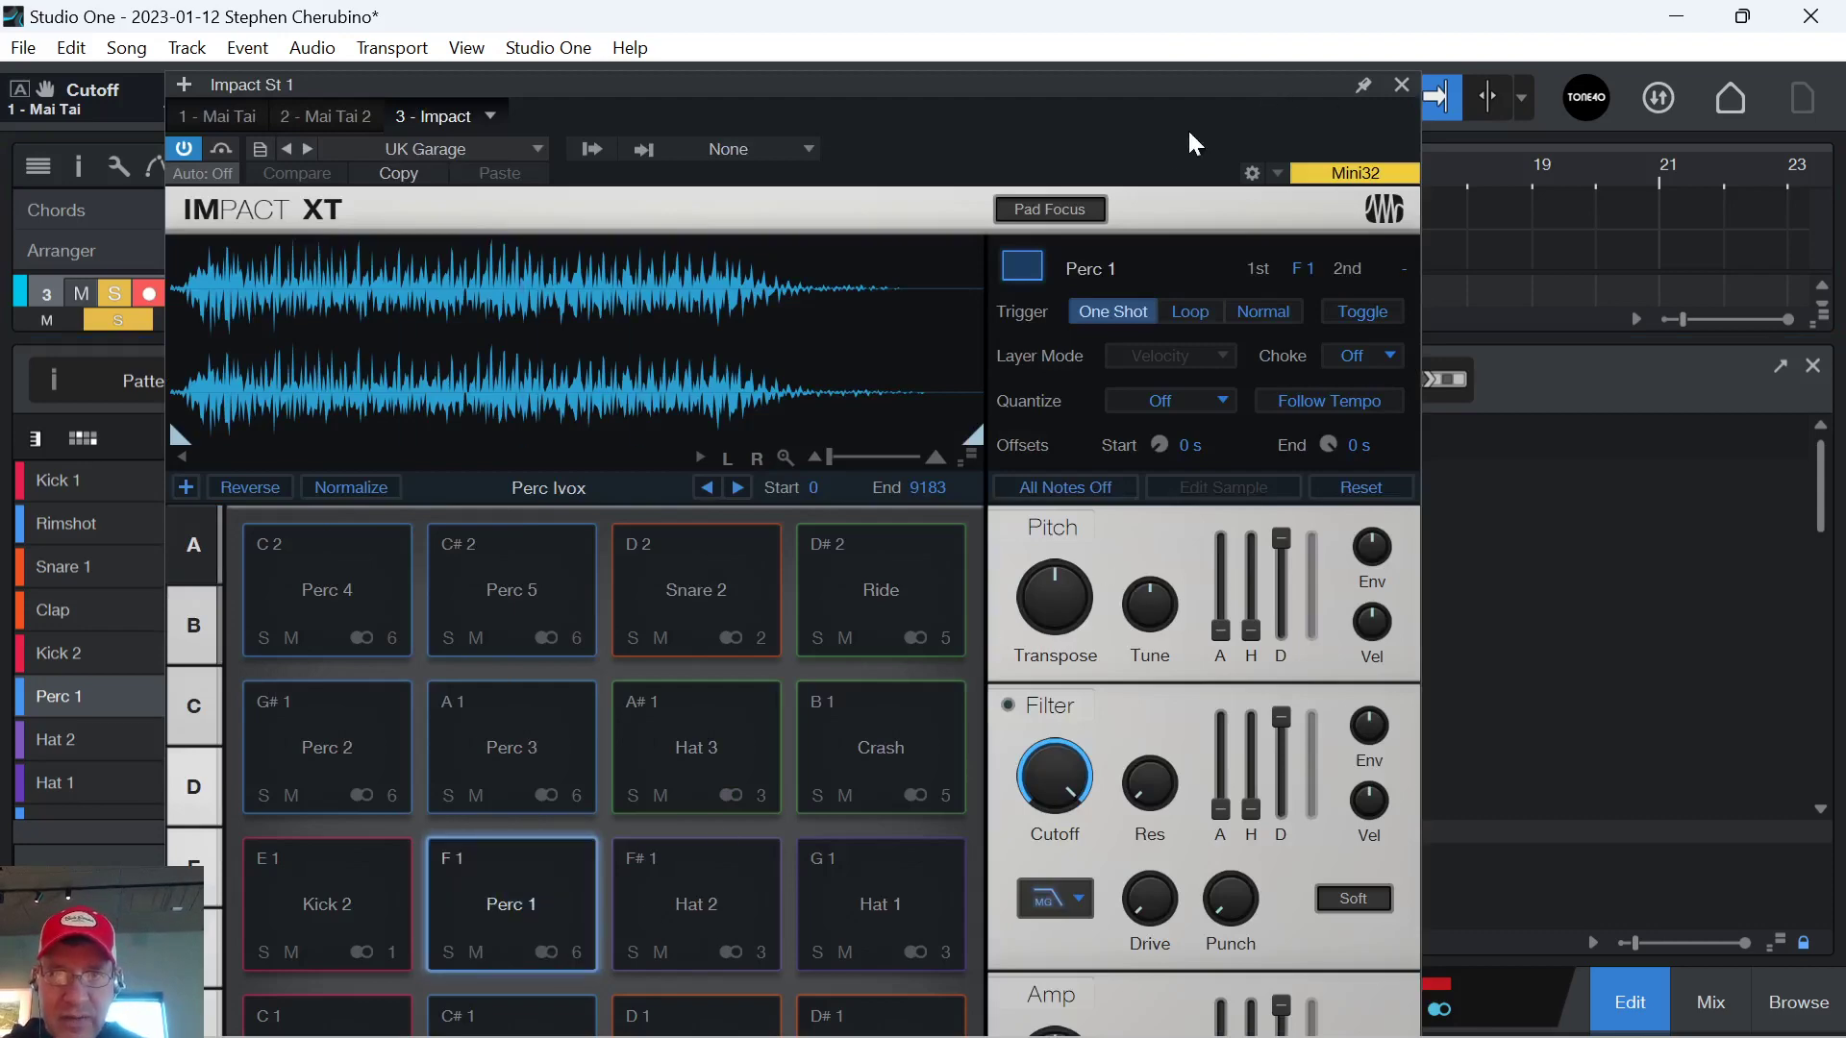
drag(1061, 113, 912, 626)
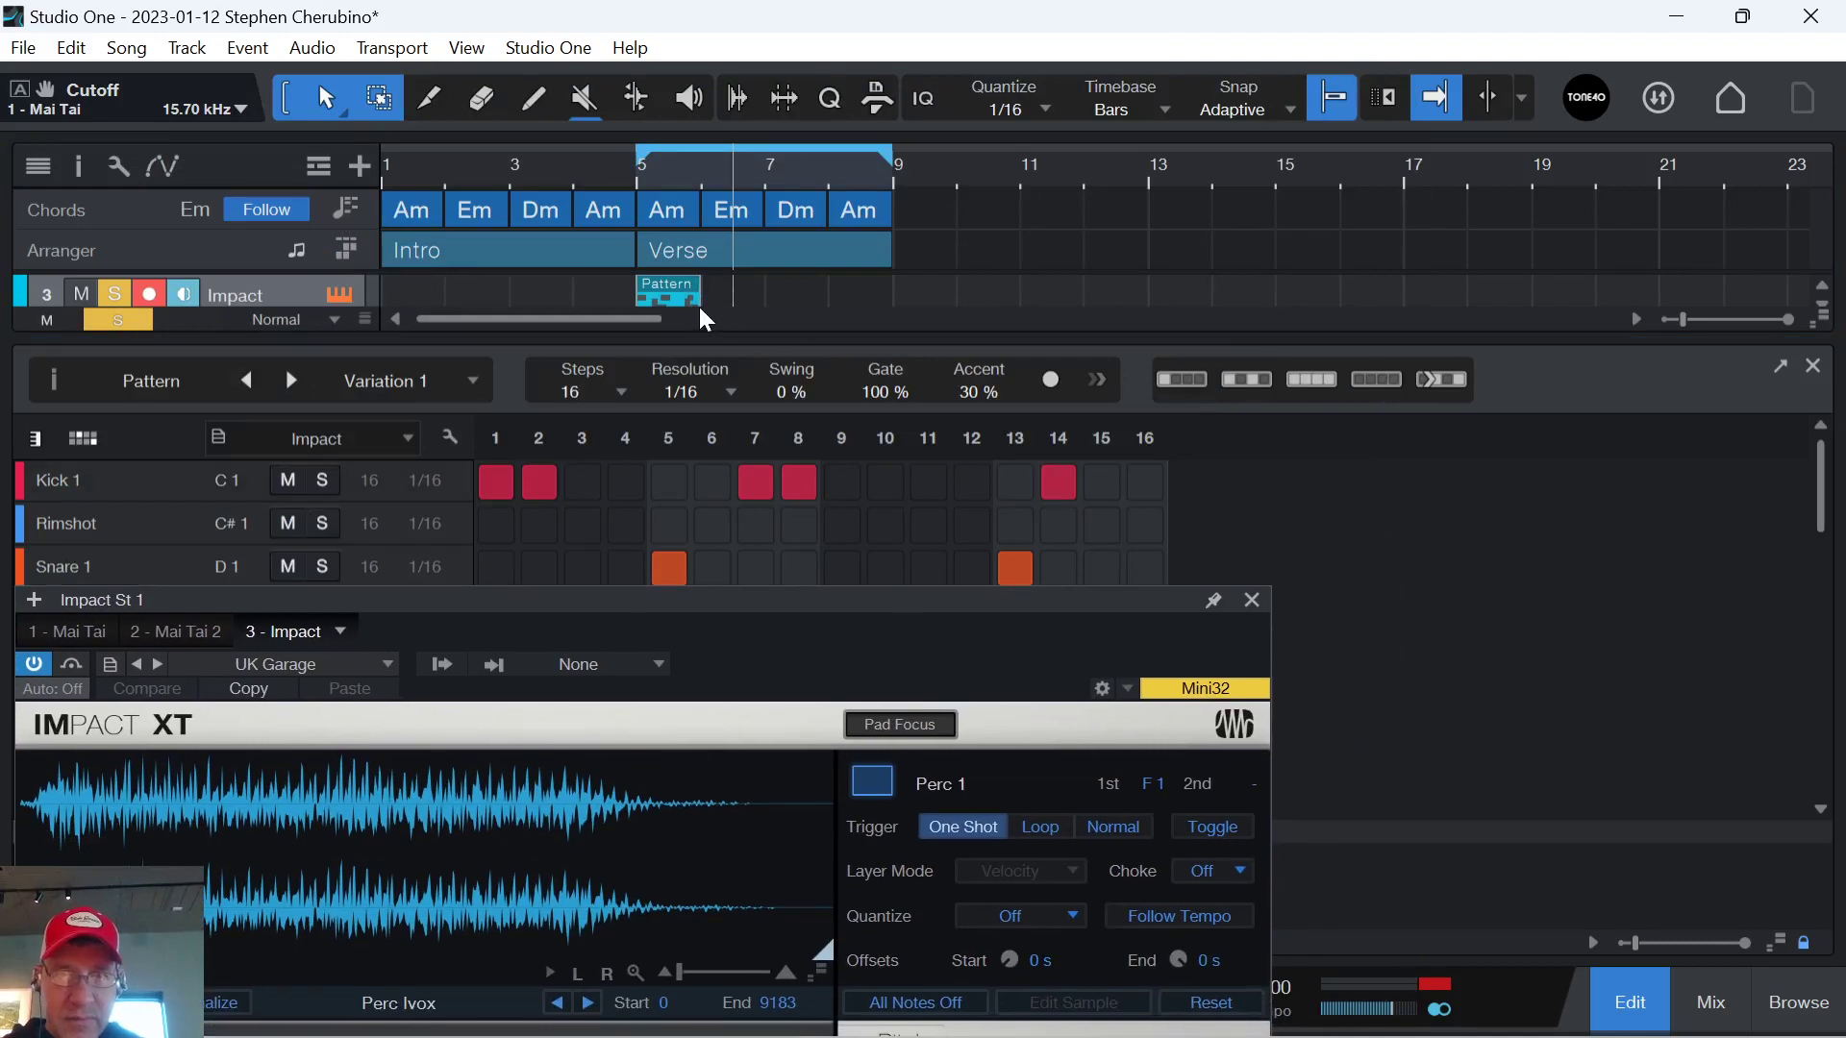
drag(700, 308, 908, 327)
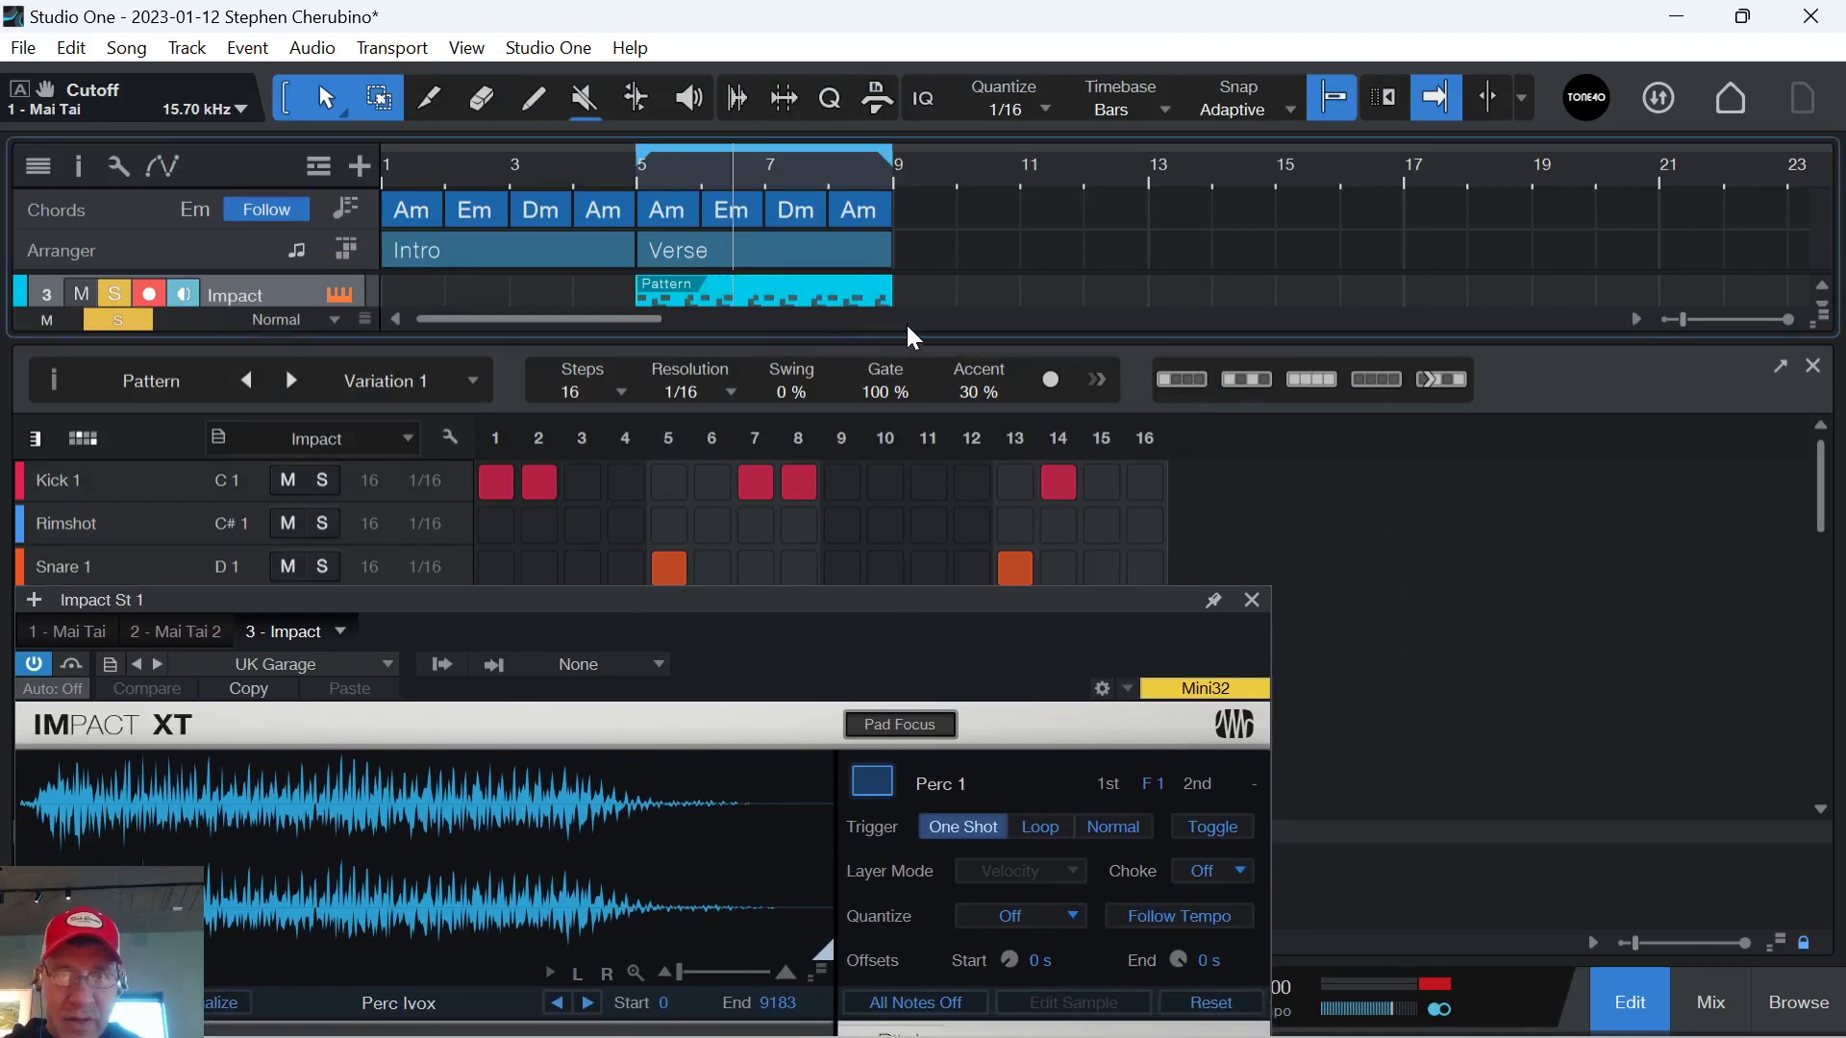
key(space)
Set the Perc 1 pad's Transpose to 1 during playback, and close the instrument window and the pattern editor.
drag(971, 608, 1129, 209)
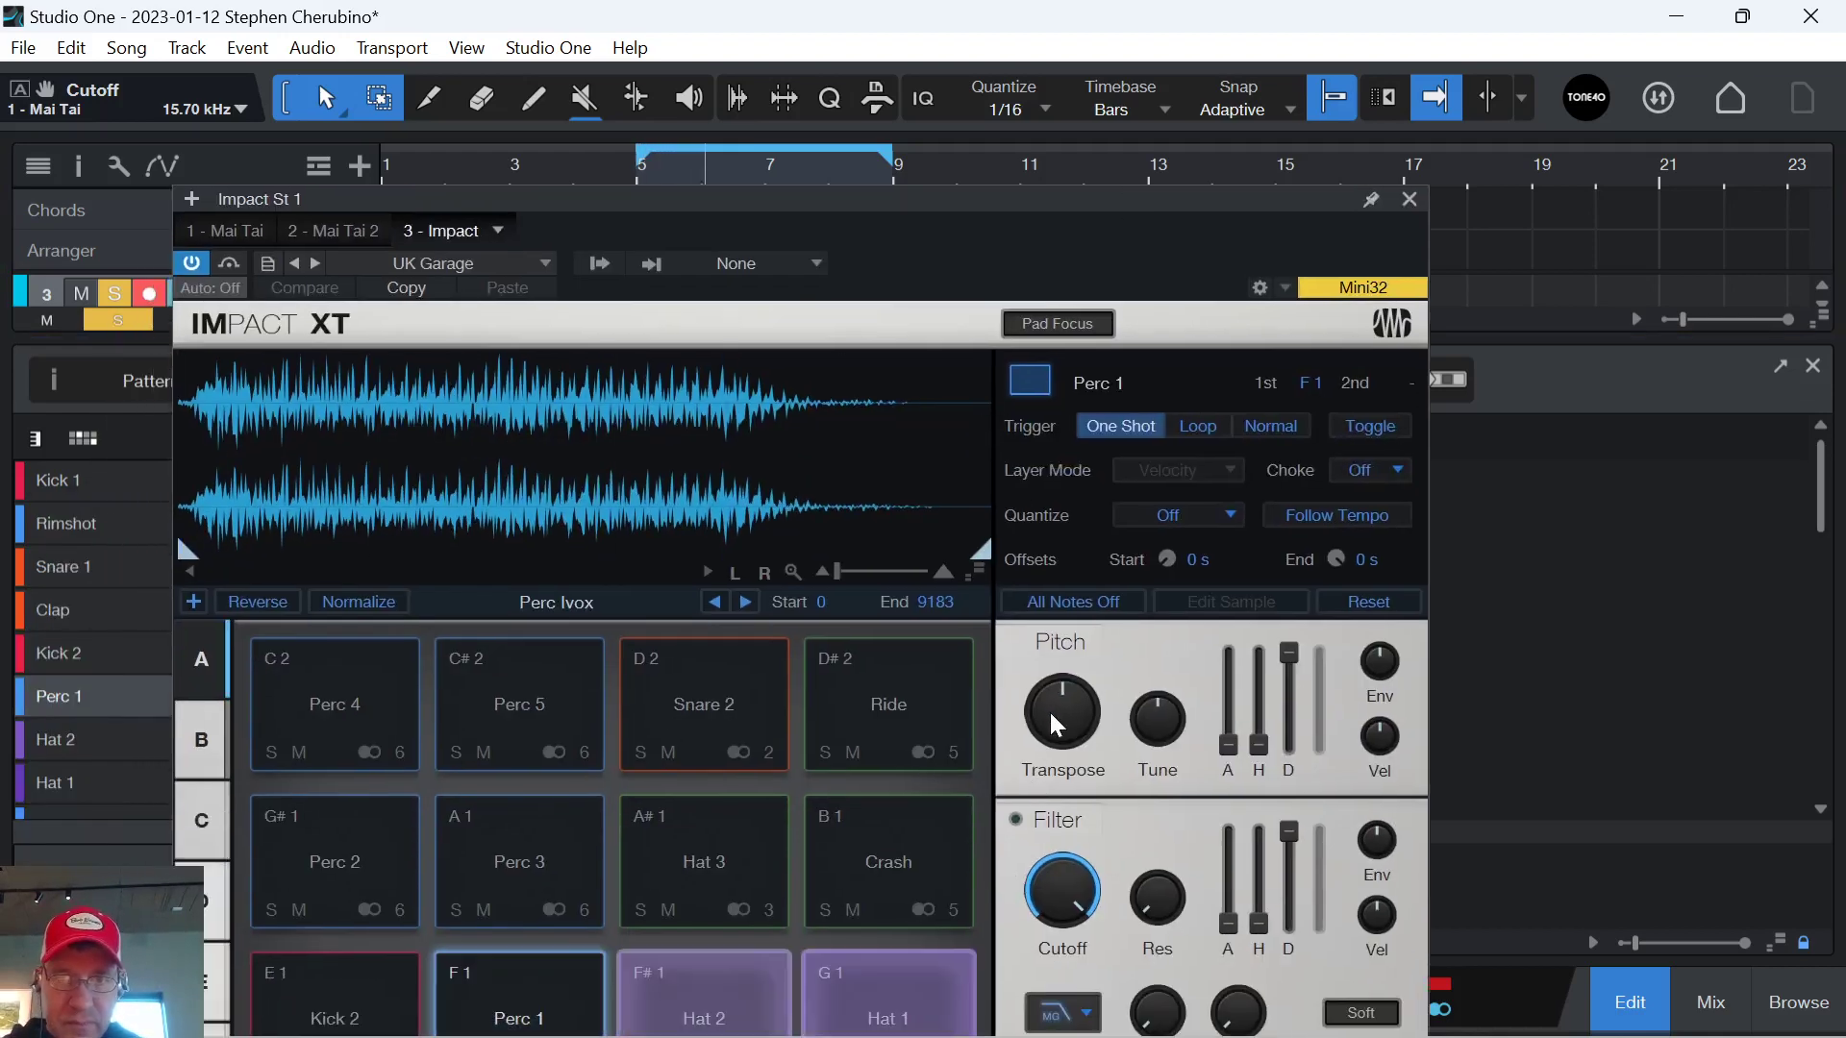
mouse_move(1058, 726)
mouse_down()
mouse_move(1057, 694)
mouse_move(1042, 711)
mouse_move(1057, 694)
mouse_up()
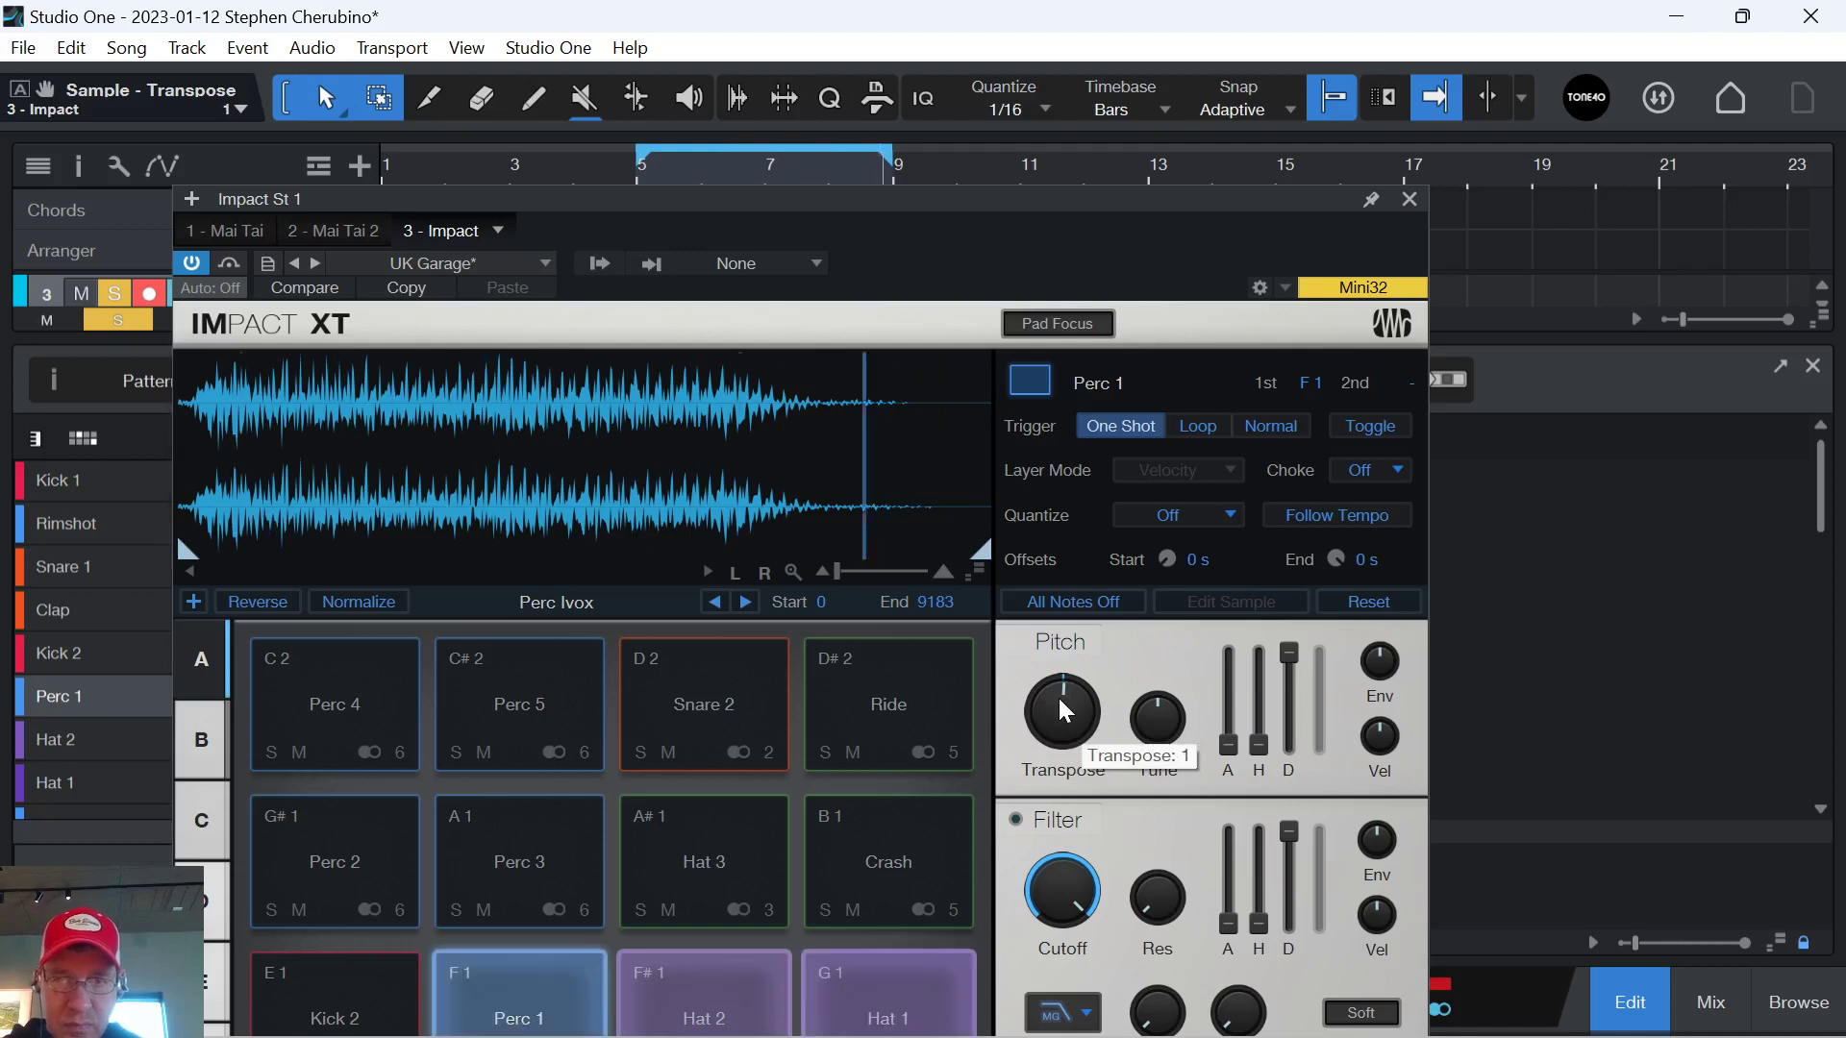
scroll(1058, 695, up, 1)
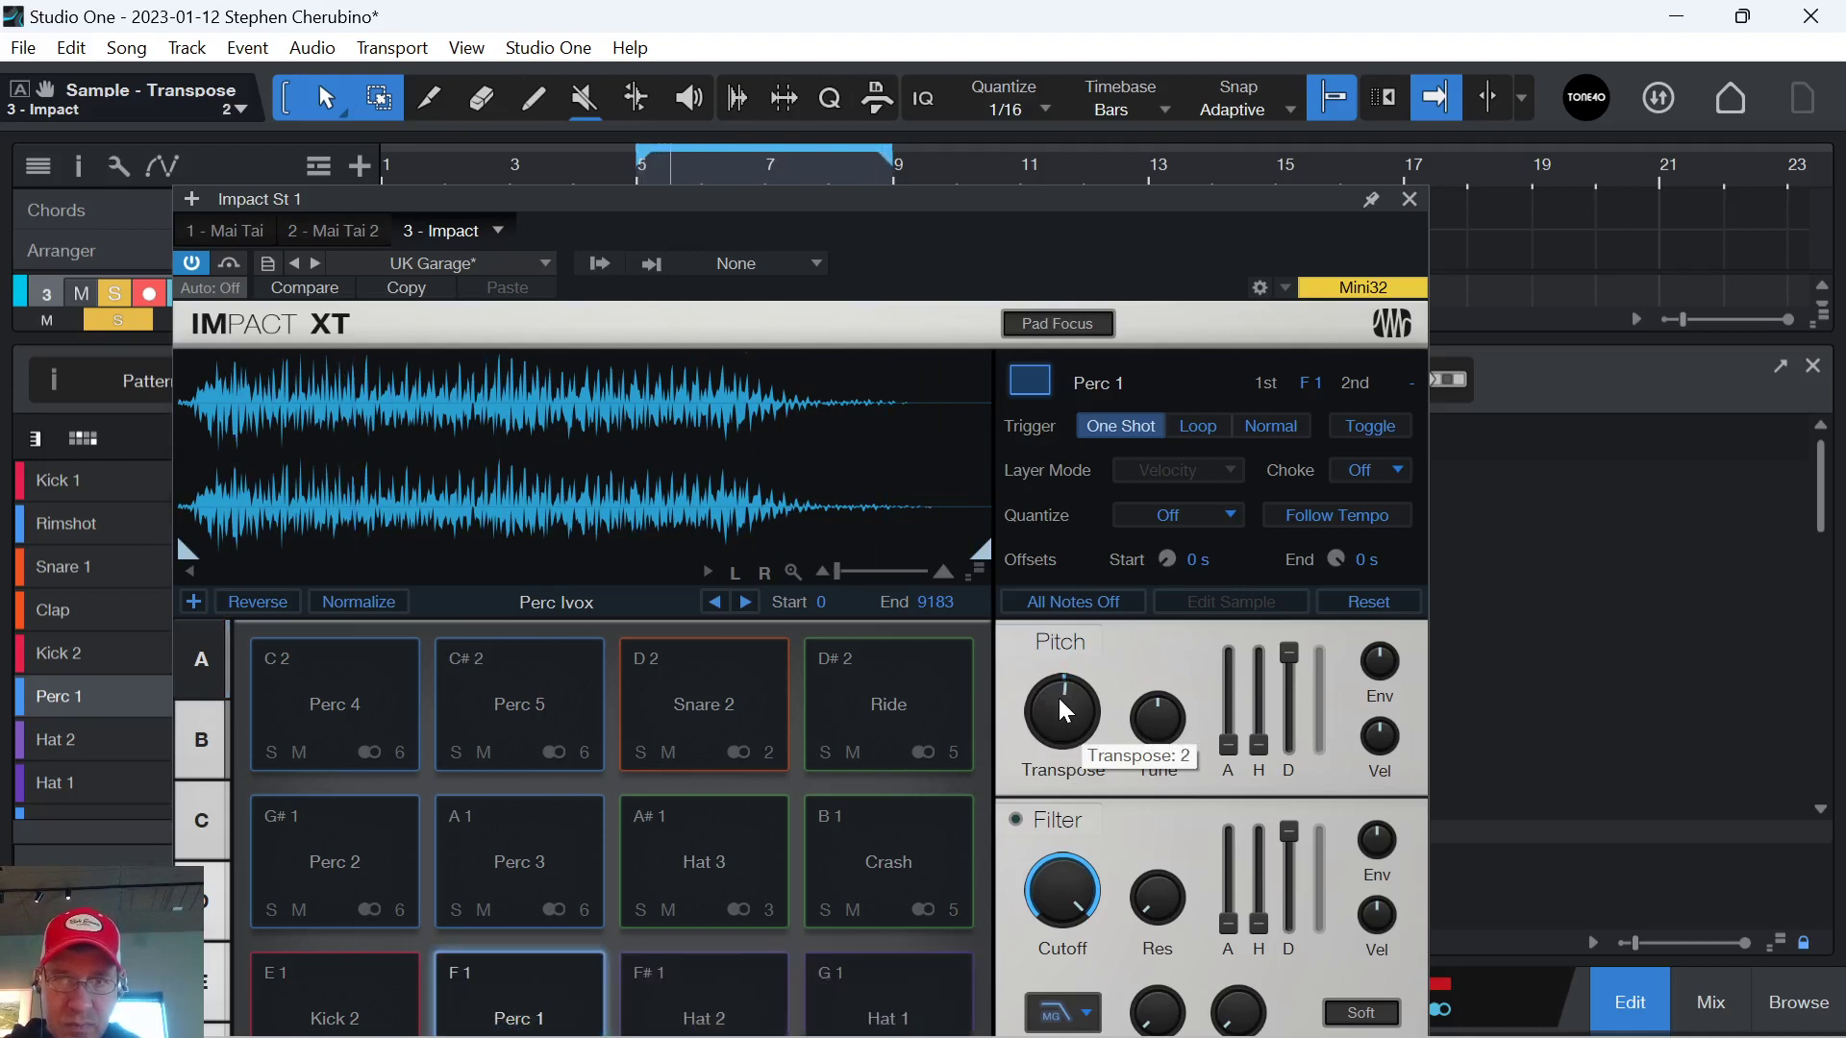
scroll(1057, 695, down, 1)
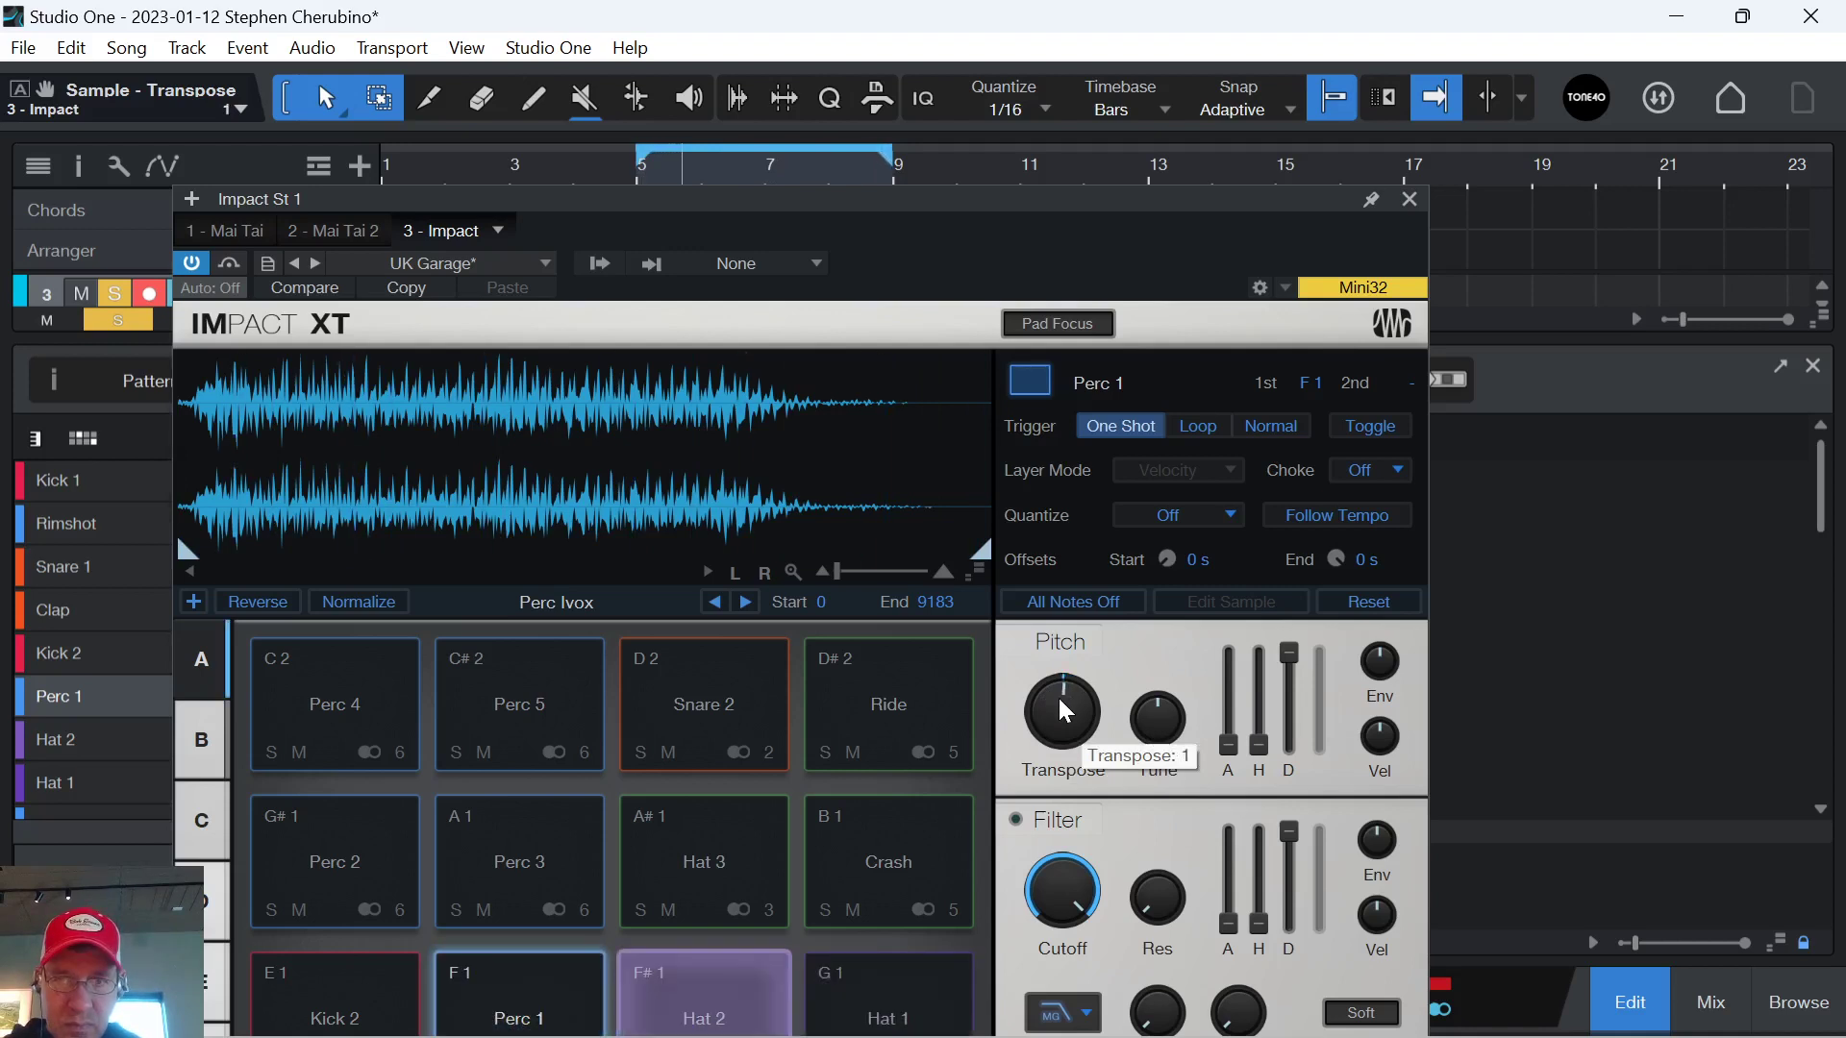
click(1409, 202)
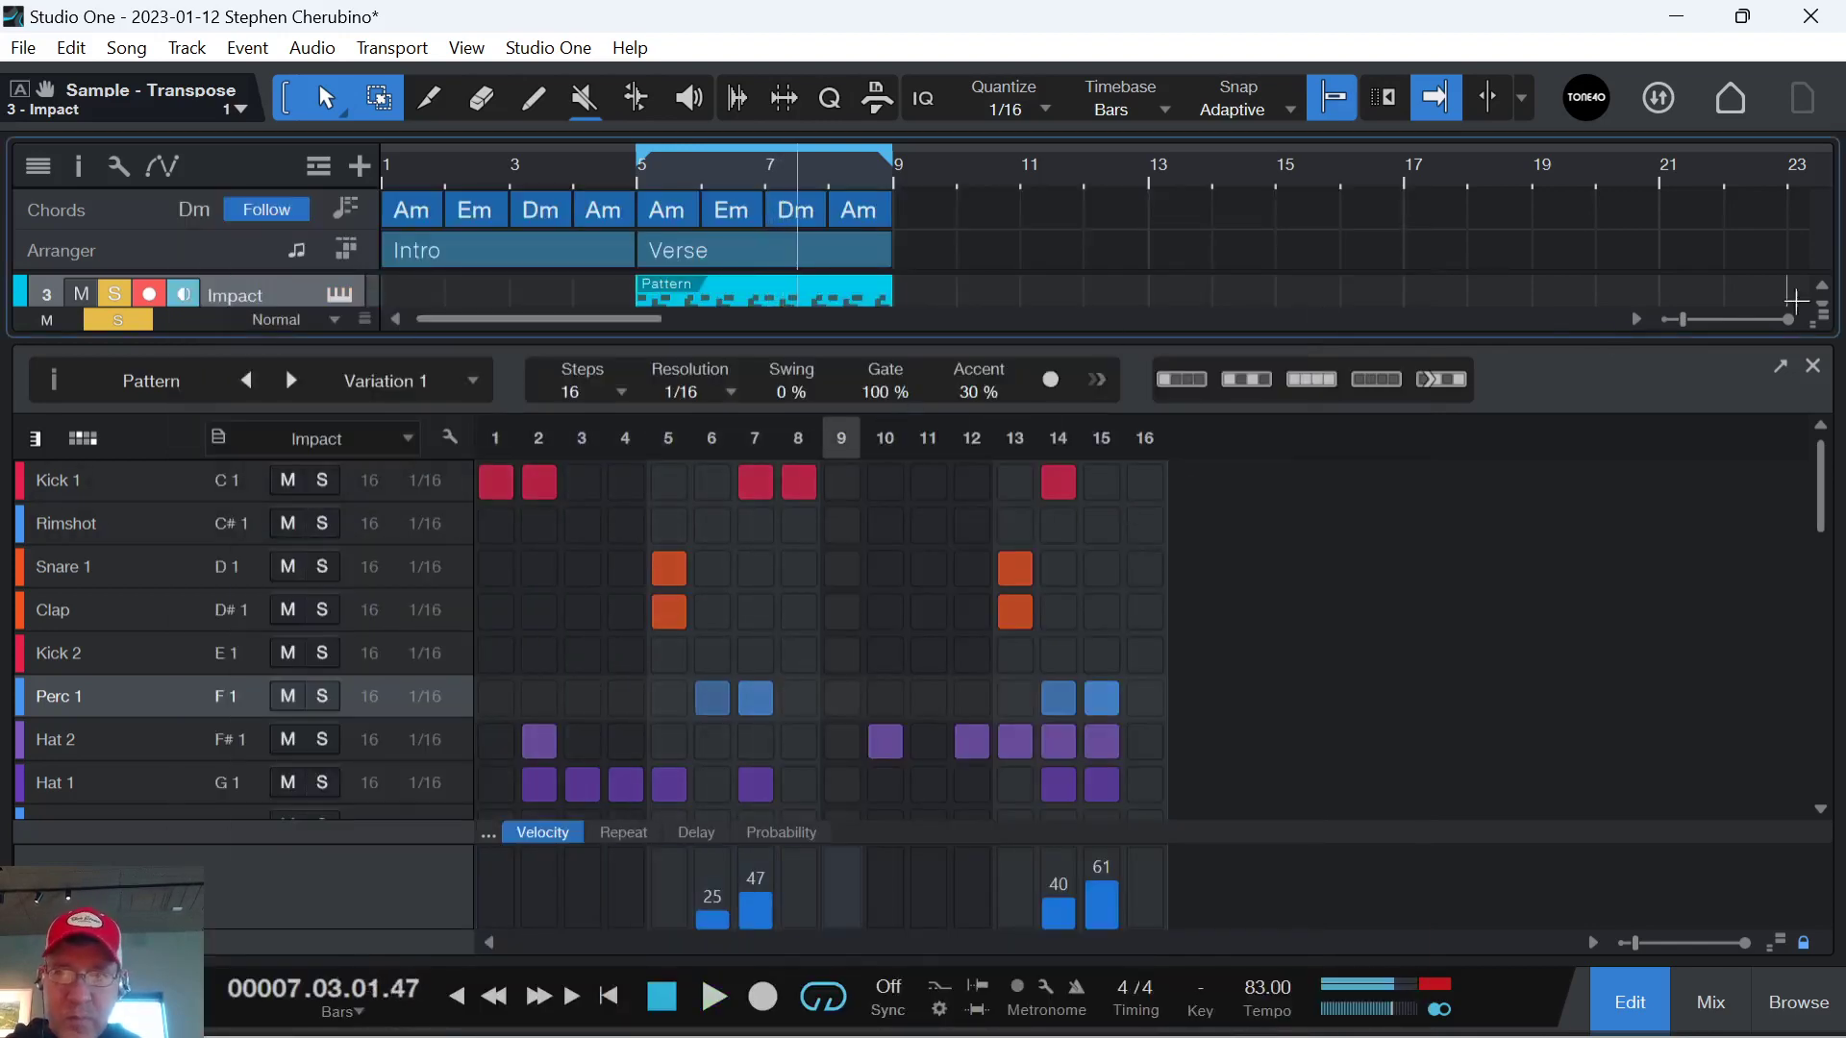
click(1814, 367)
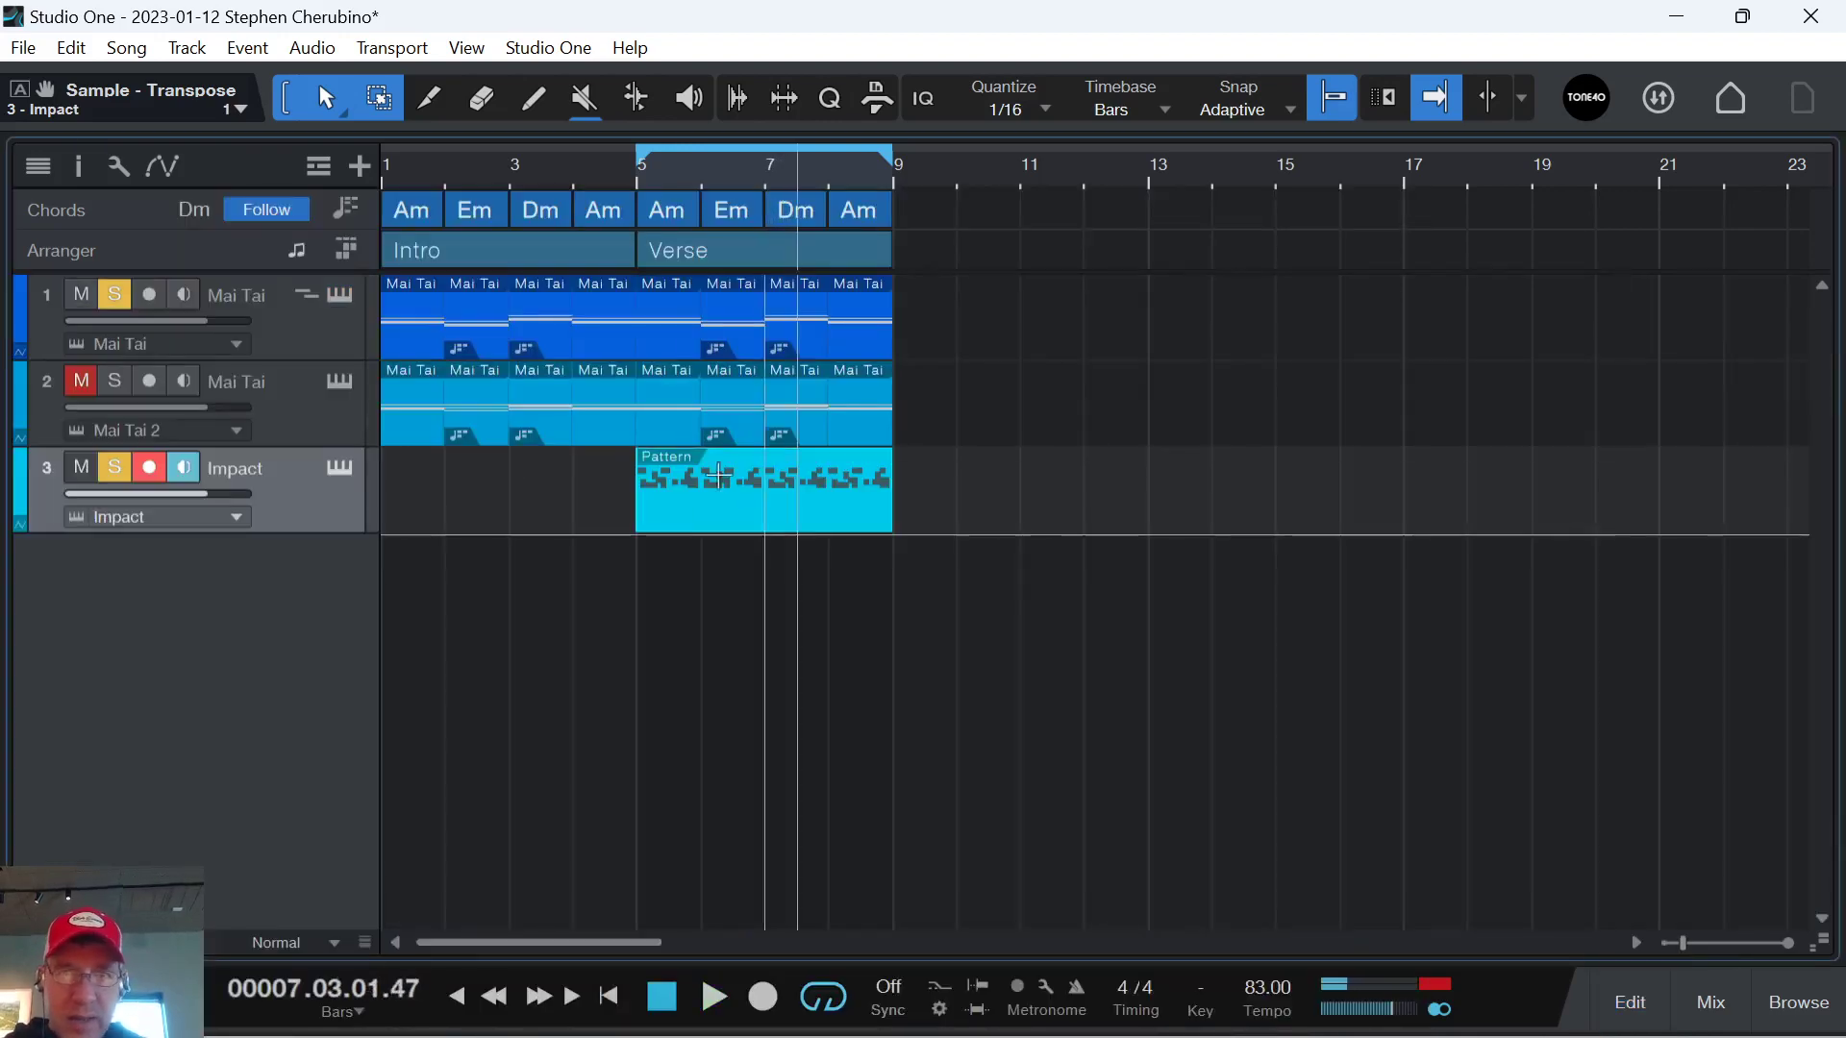
Reopen the Impact instrument to check which output the Perc 1 pad uses, and close it.
click(339, 469)
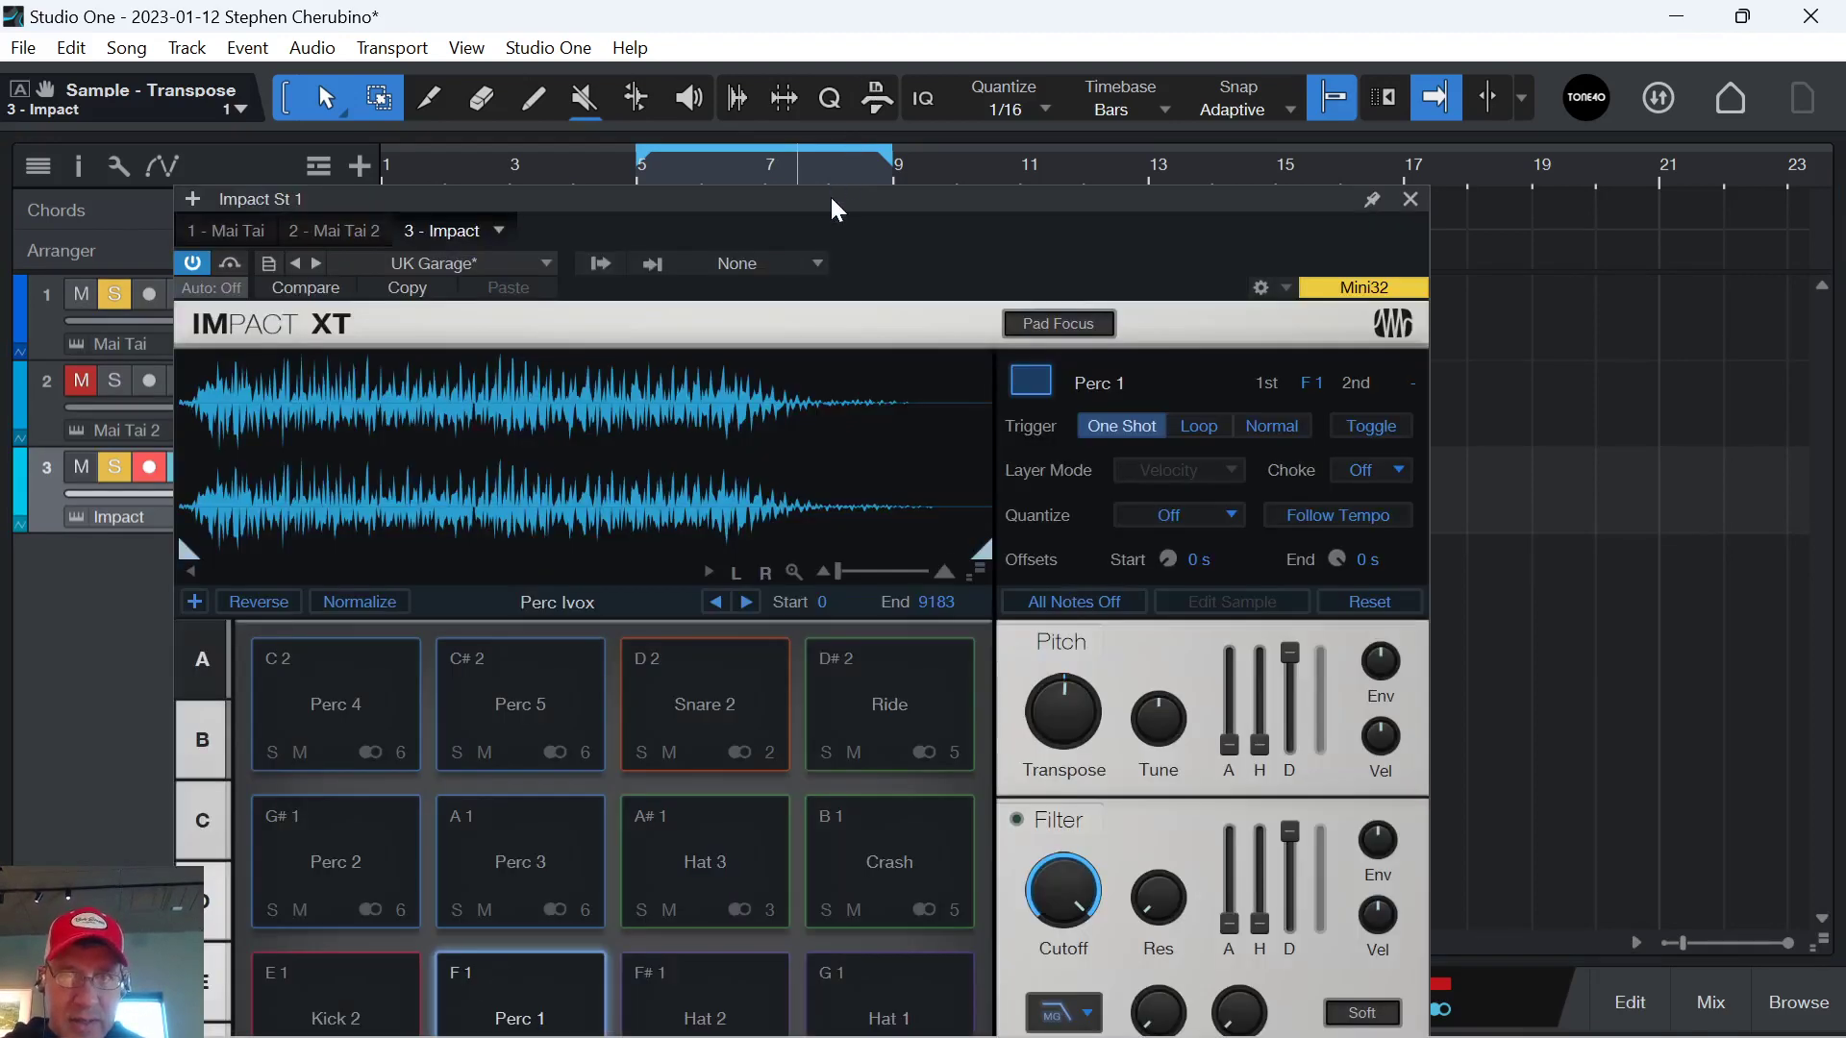
drag(834, 207, 856, 110)
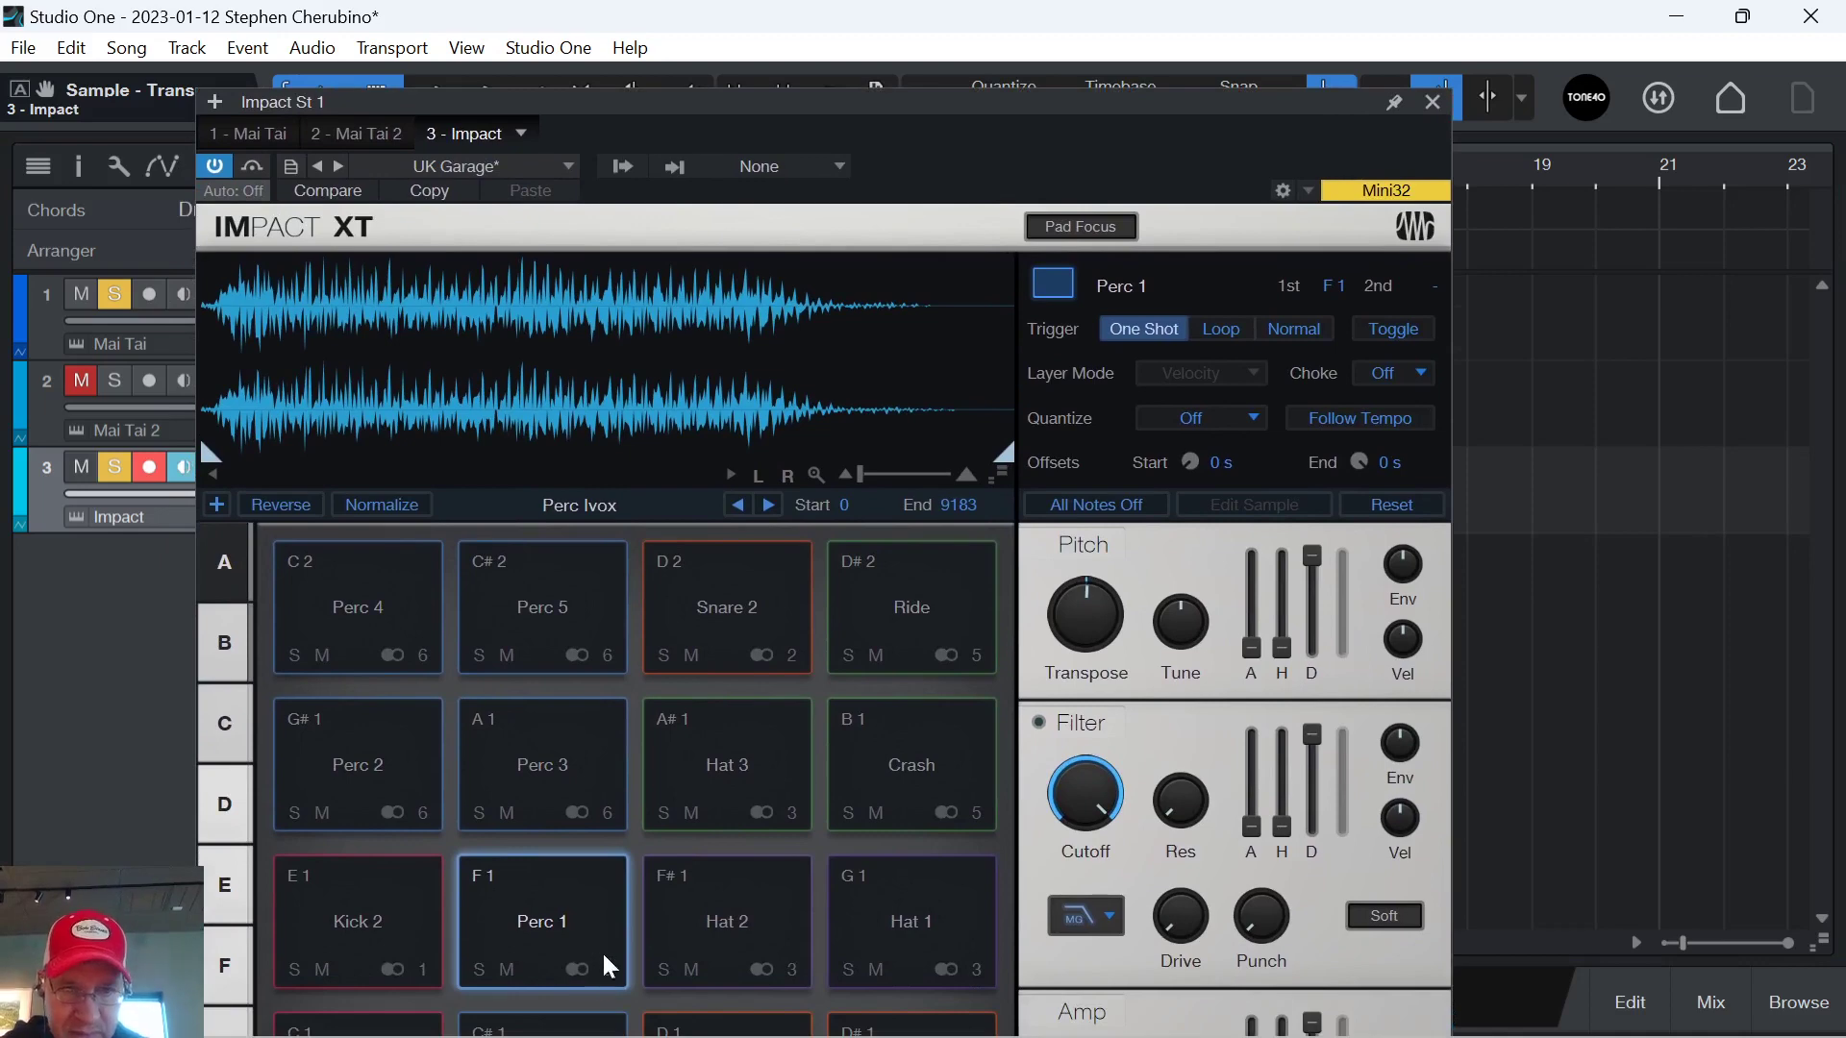
click(1430, 104)
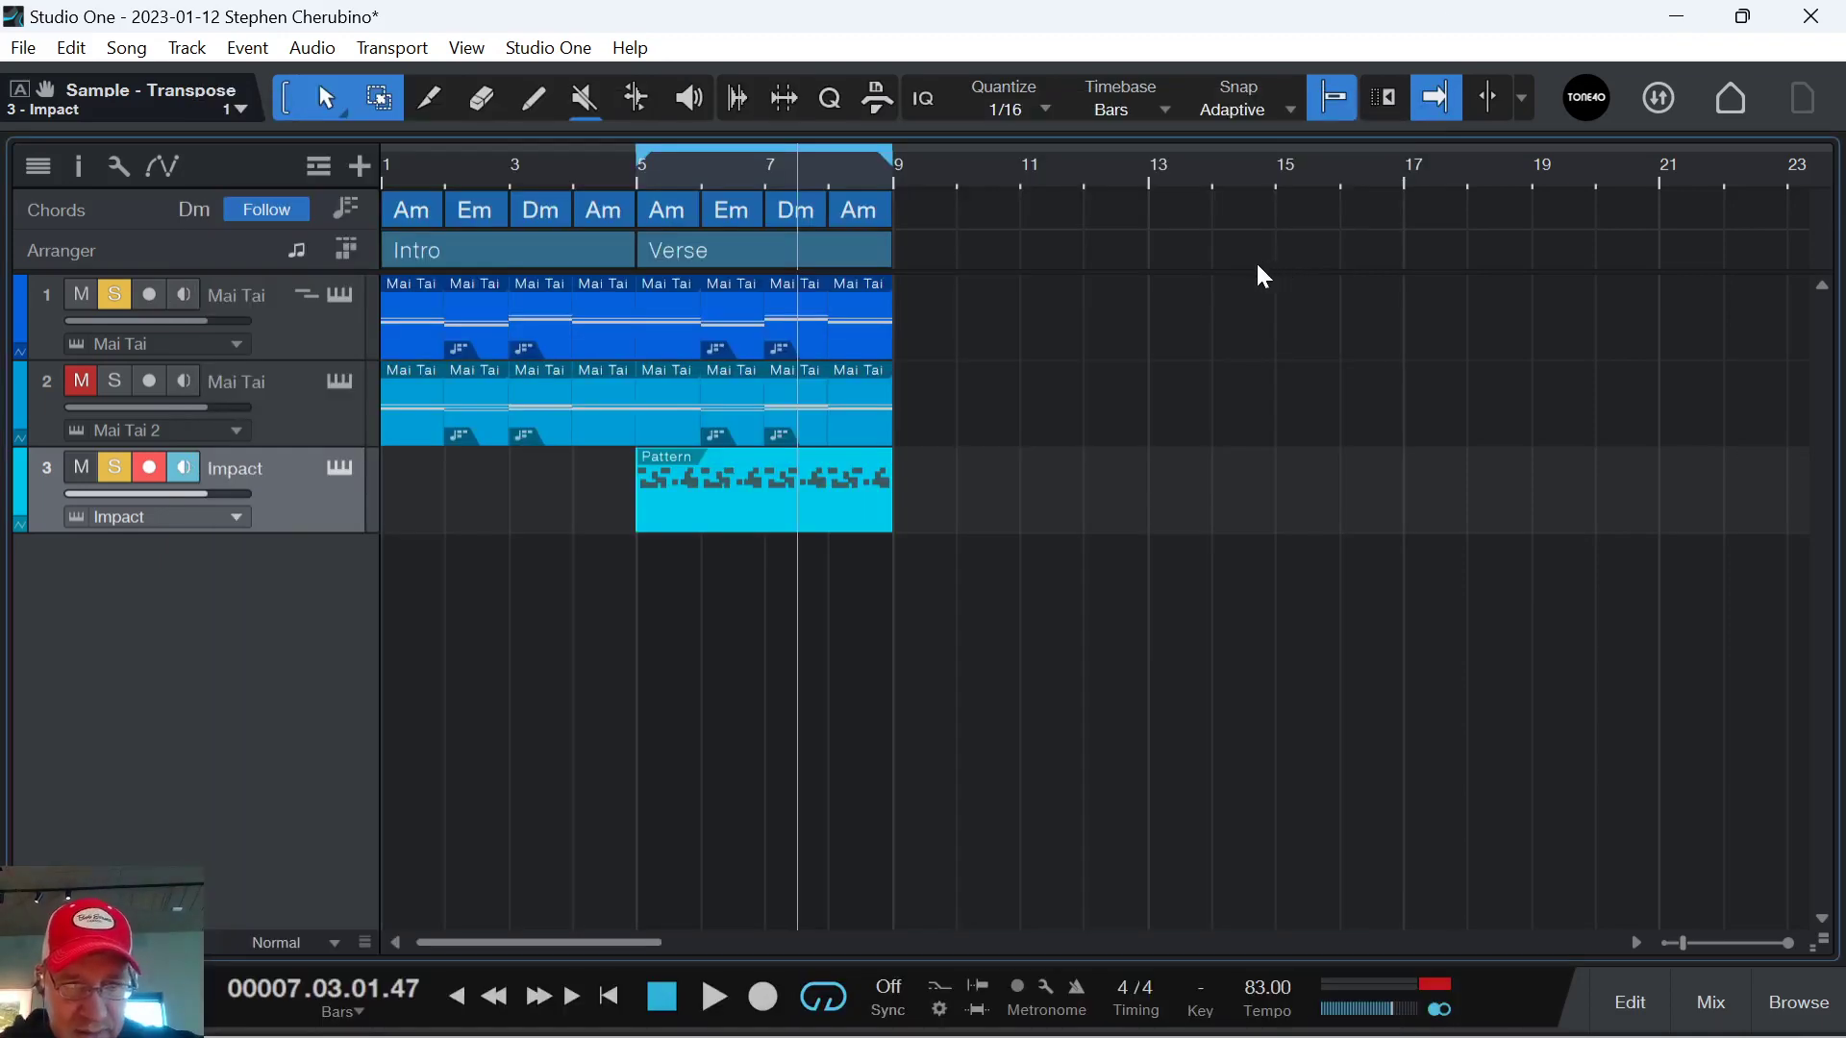
Open the mixer, hide its instrument and channel lists, and switch it to narrow, small channel strips.
key(F3)
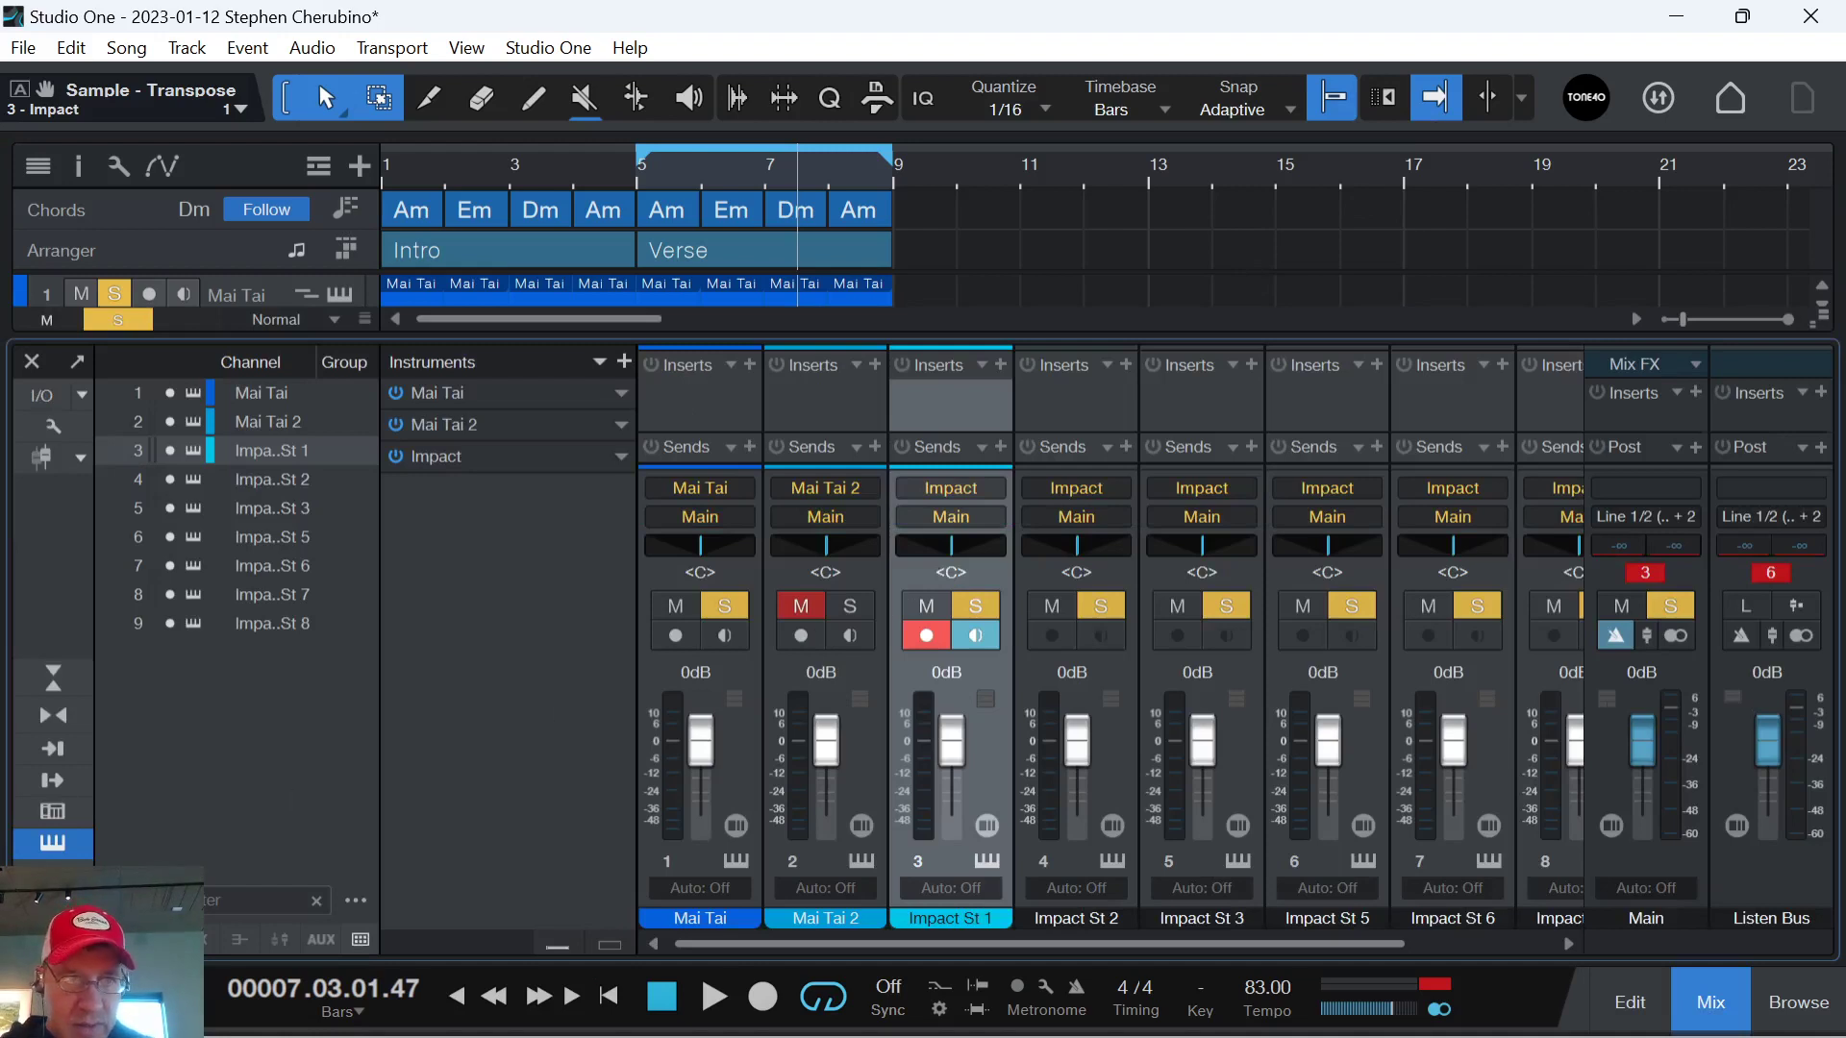
click(52, 843)
click(53, 810)
click(53, 715)
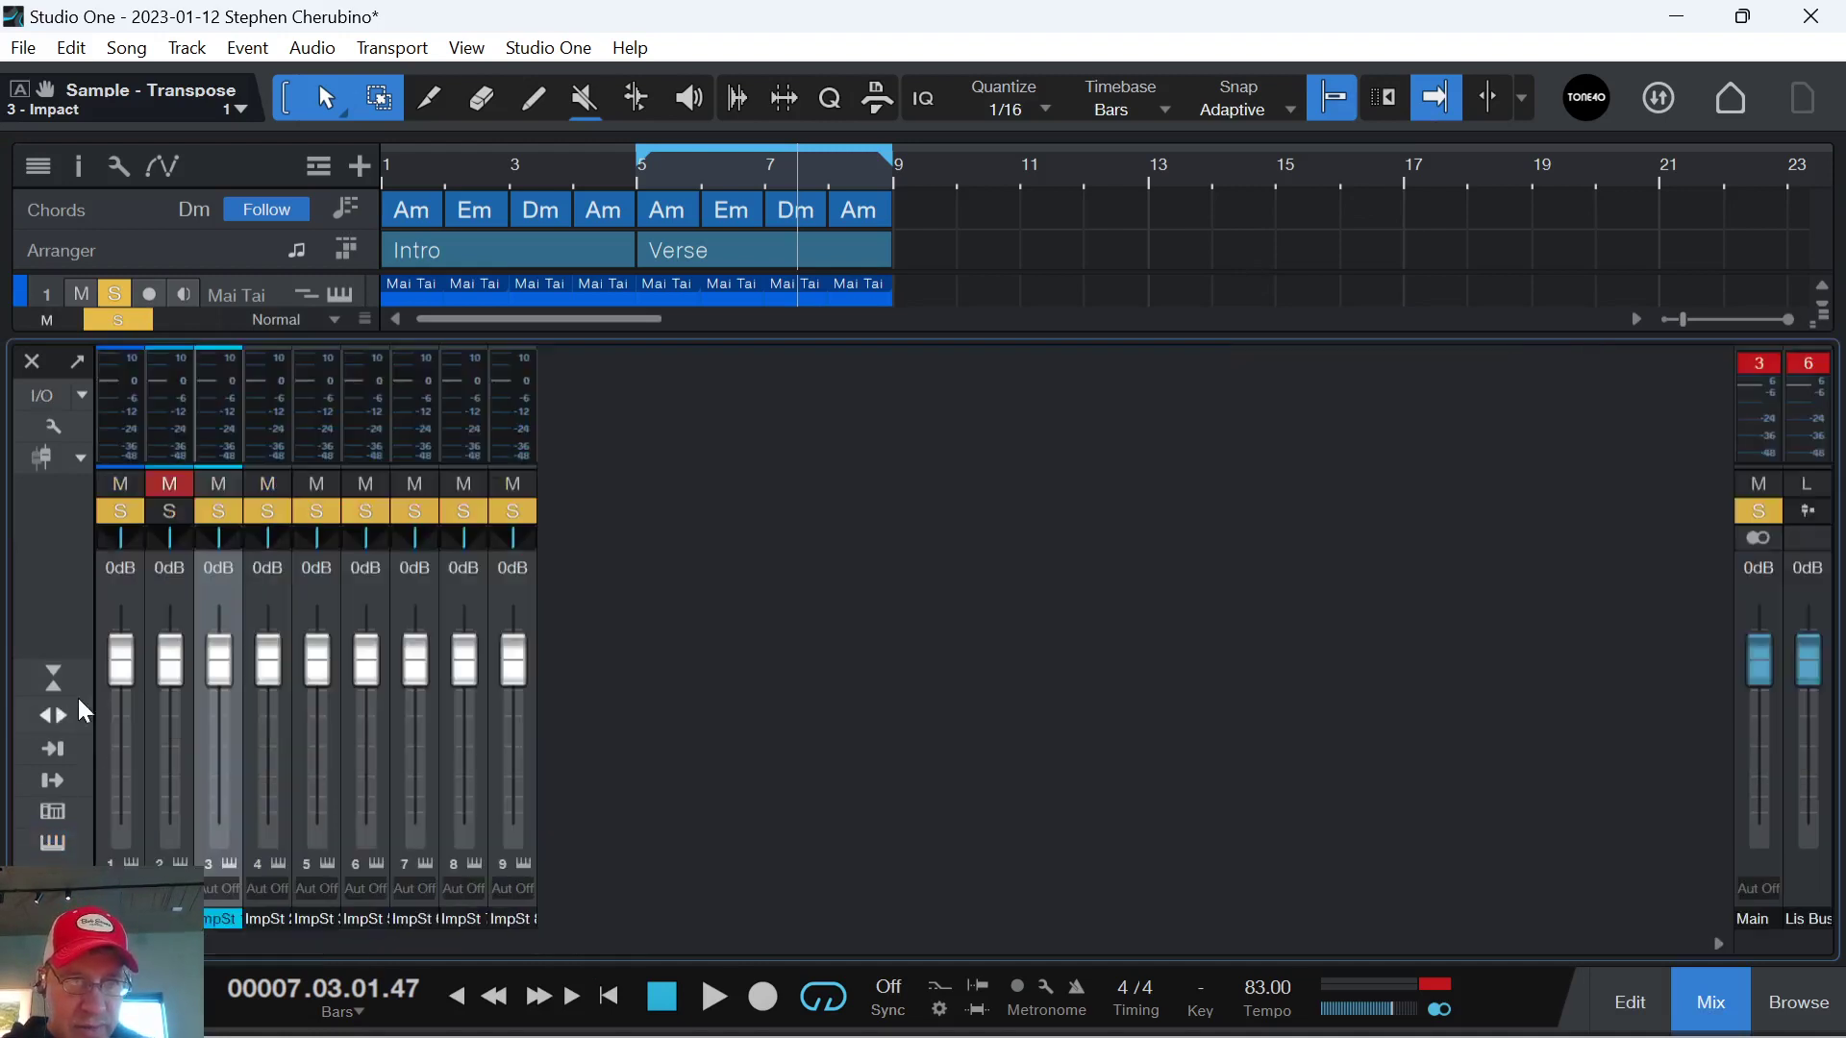
click(54, 678)
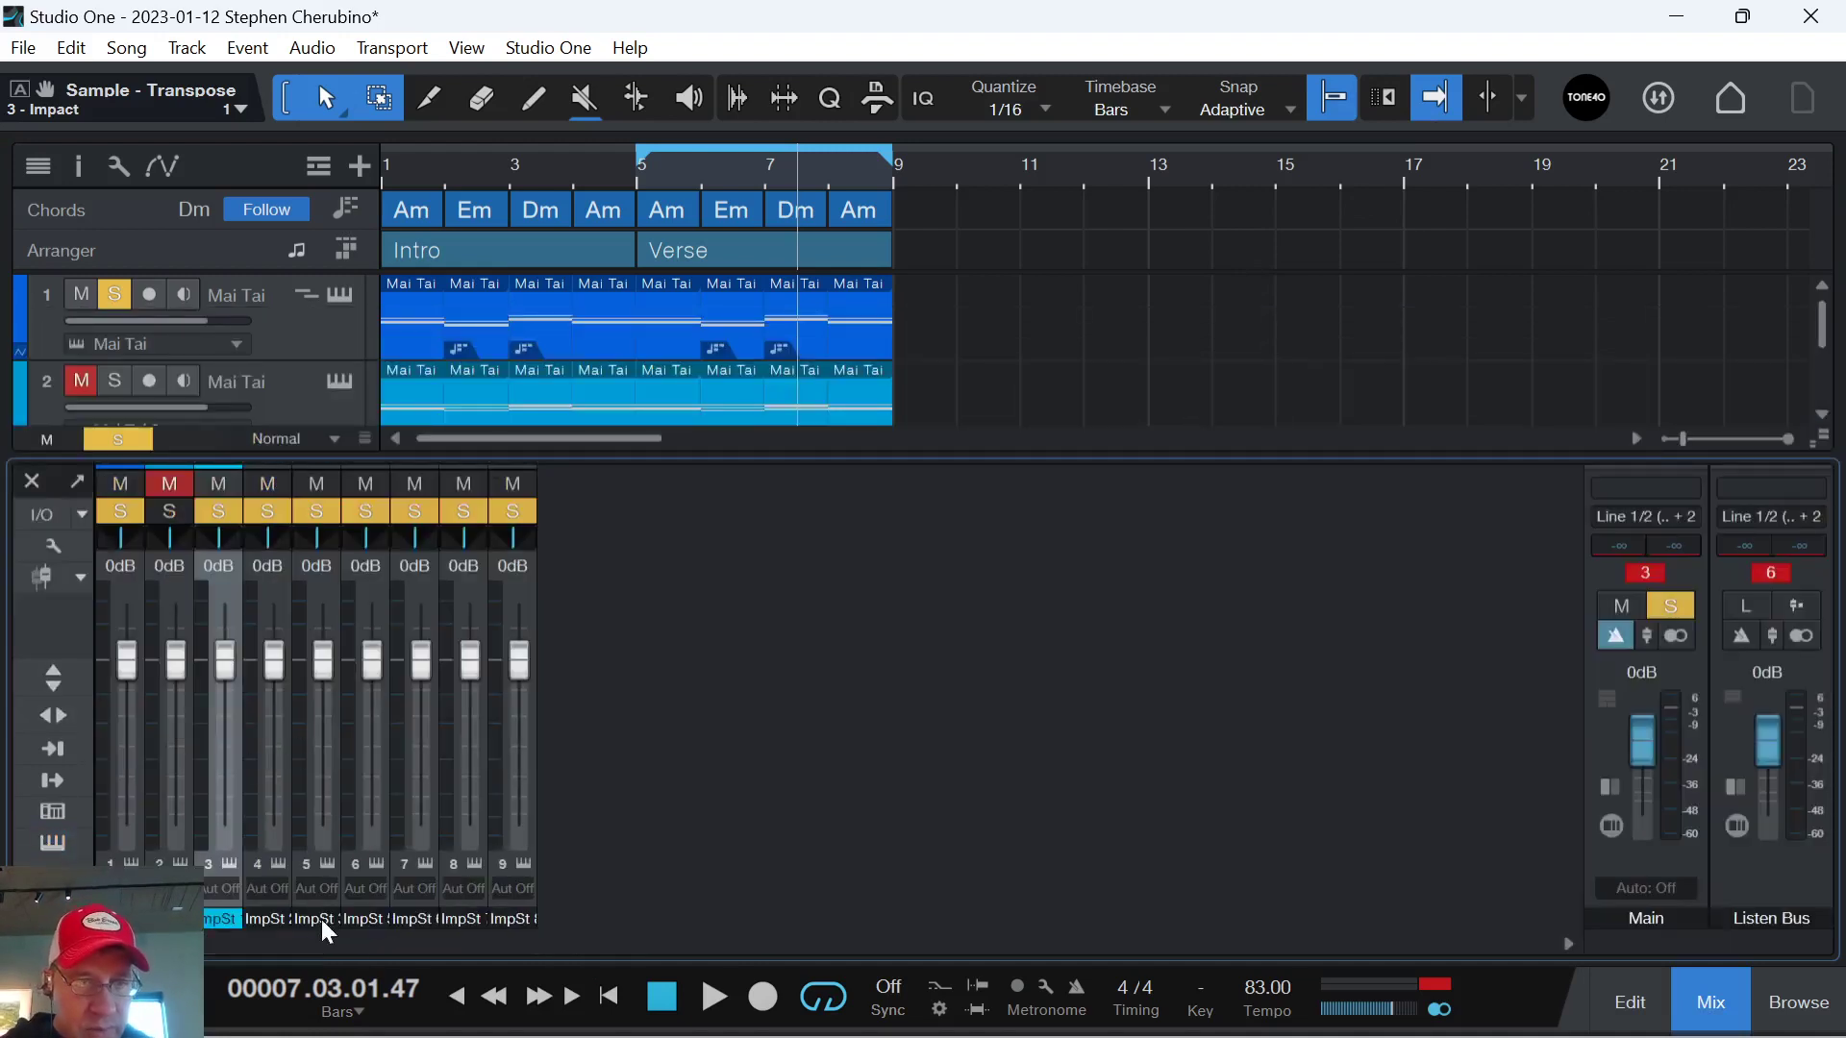
Select the Impact St 6 channel in the mixer and expand its strip to show inserts and sends.
click(375, 929)
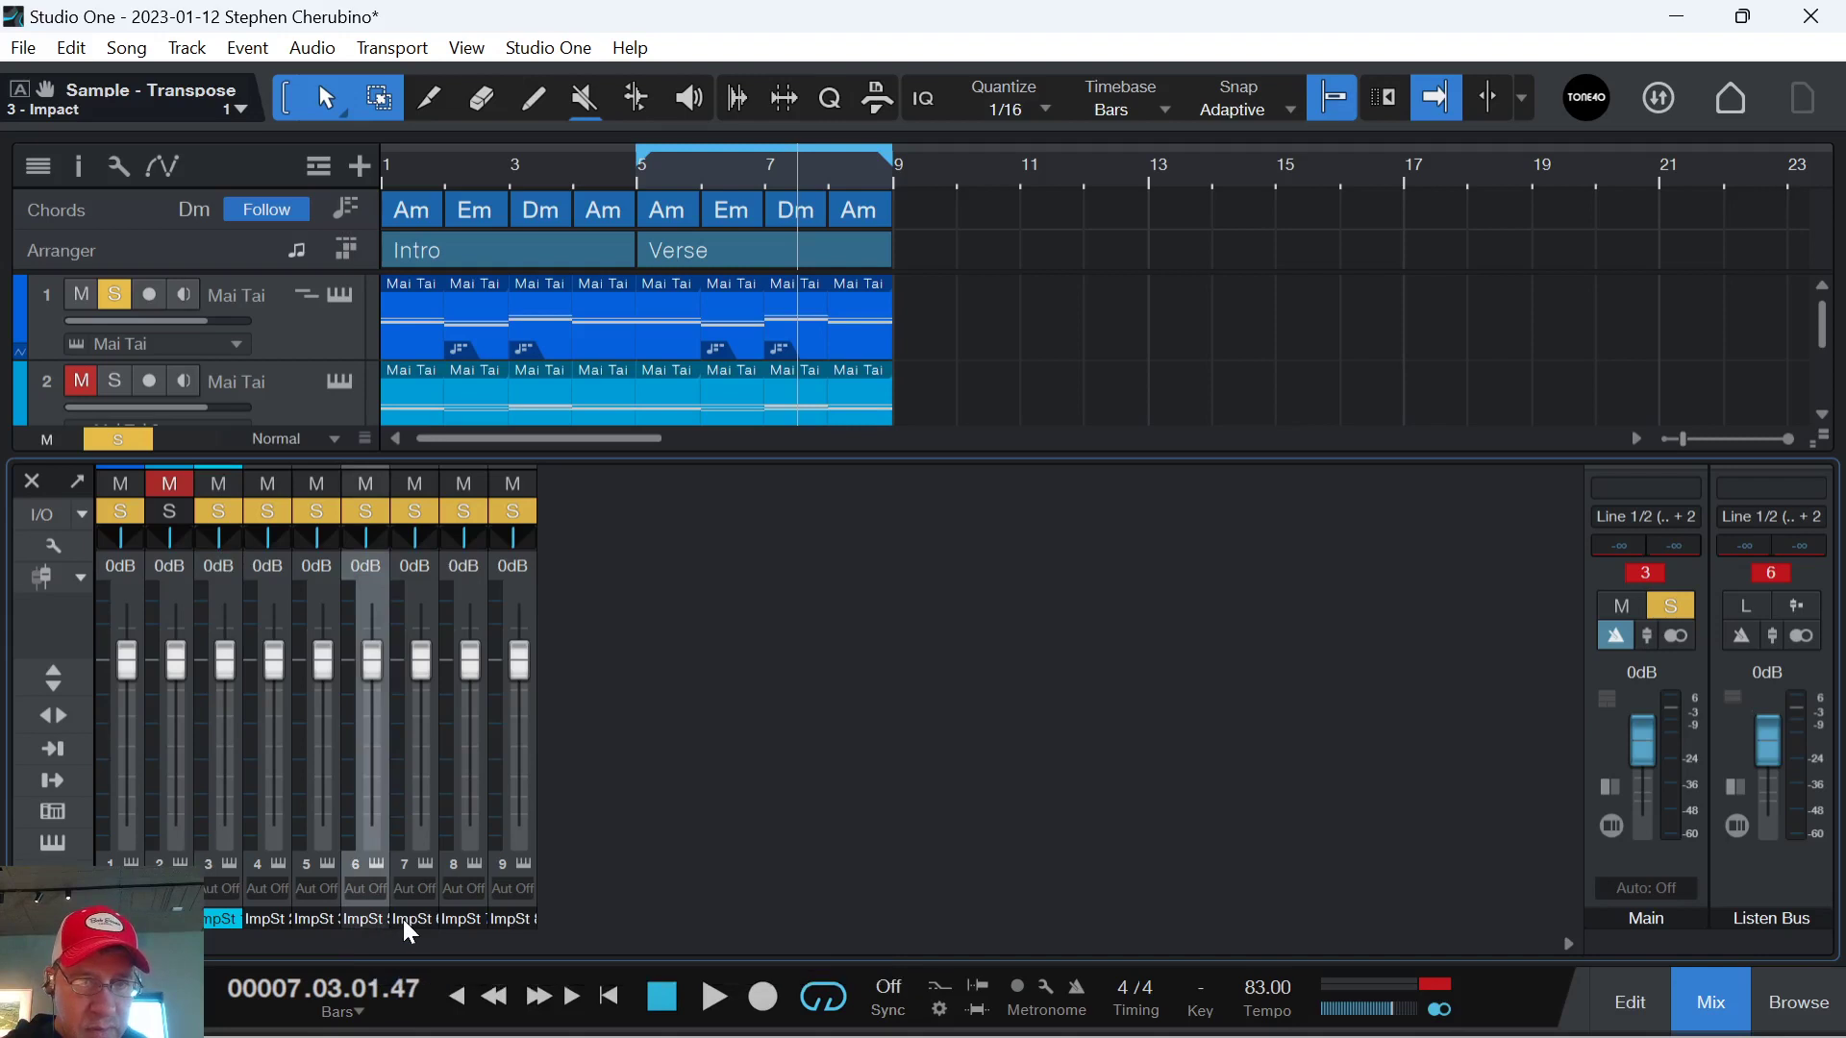
double_click(411, 920)
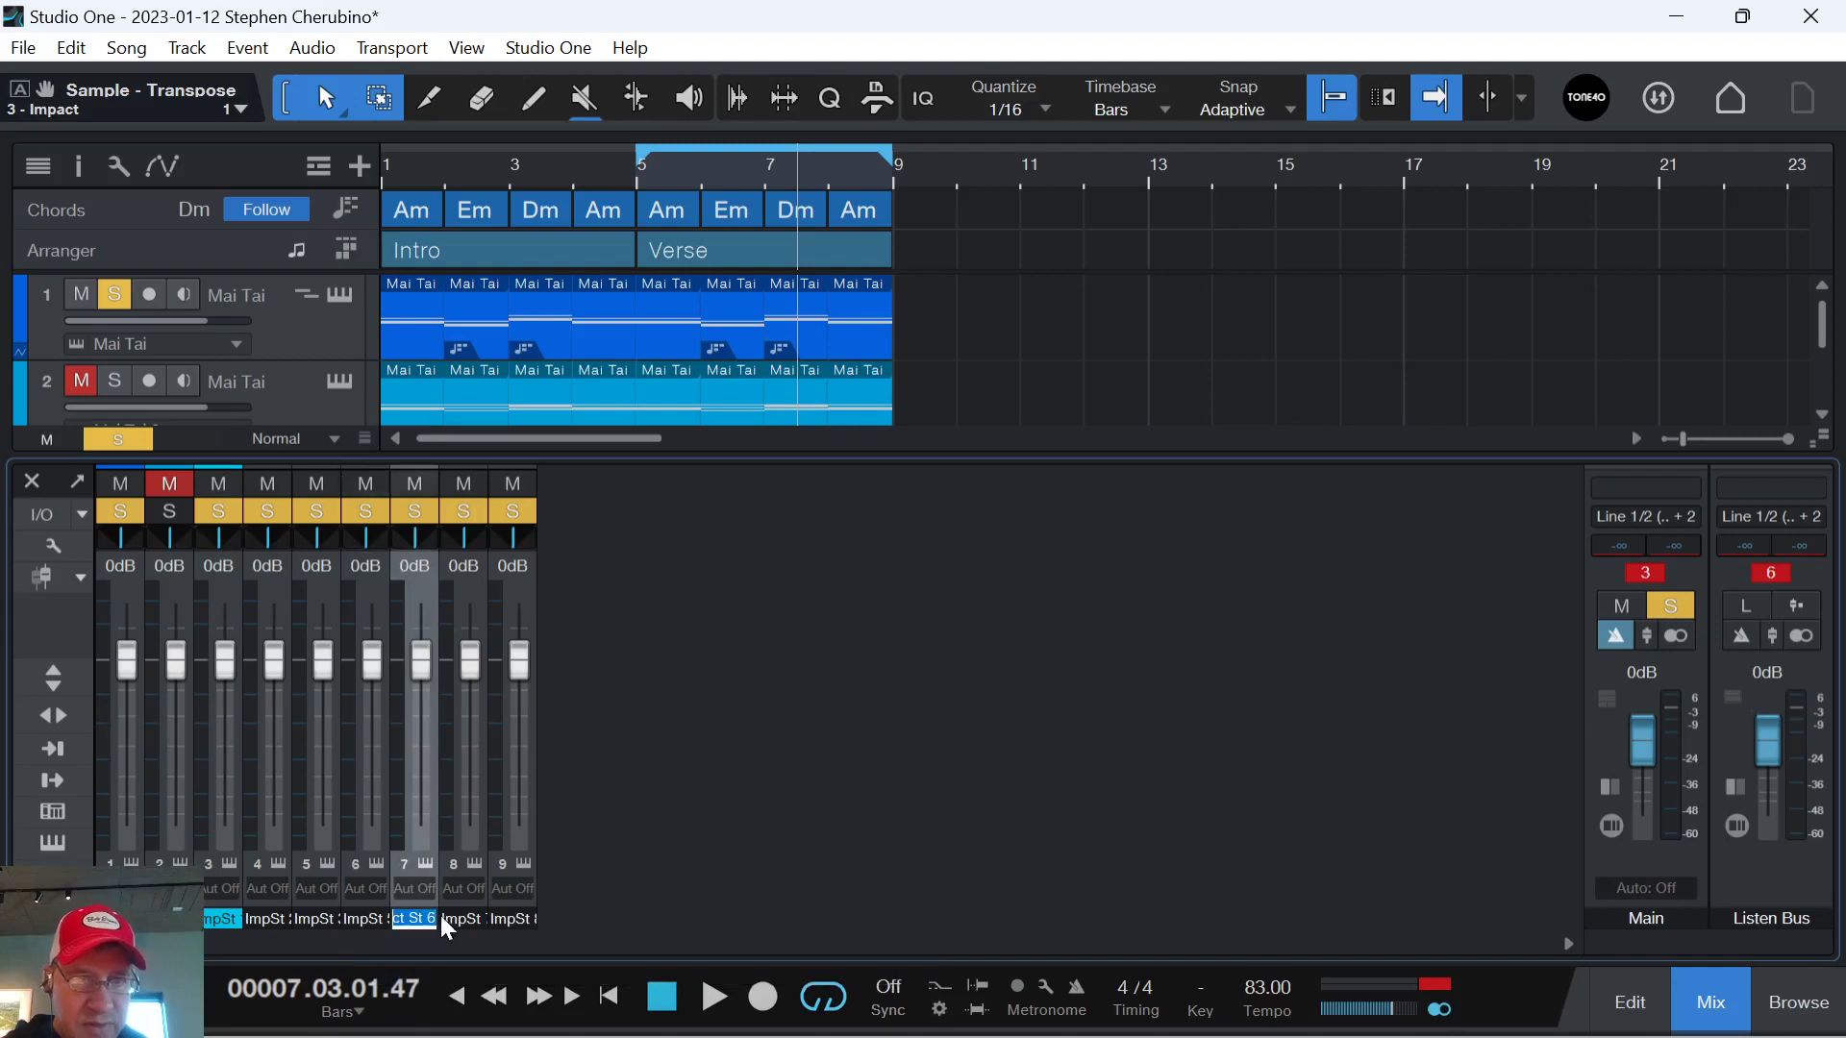
double_click(421, 592)
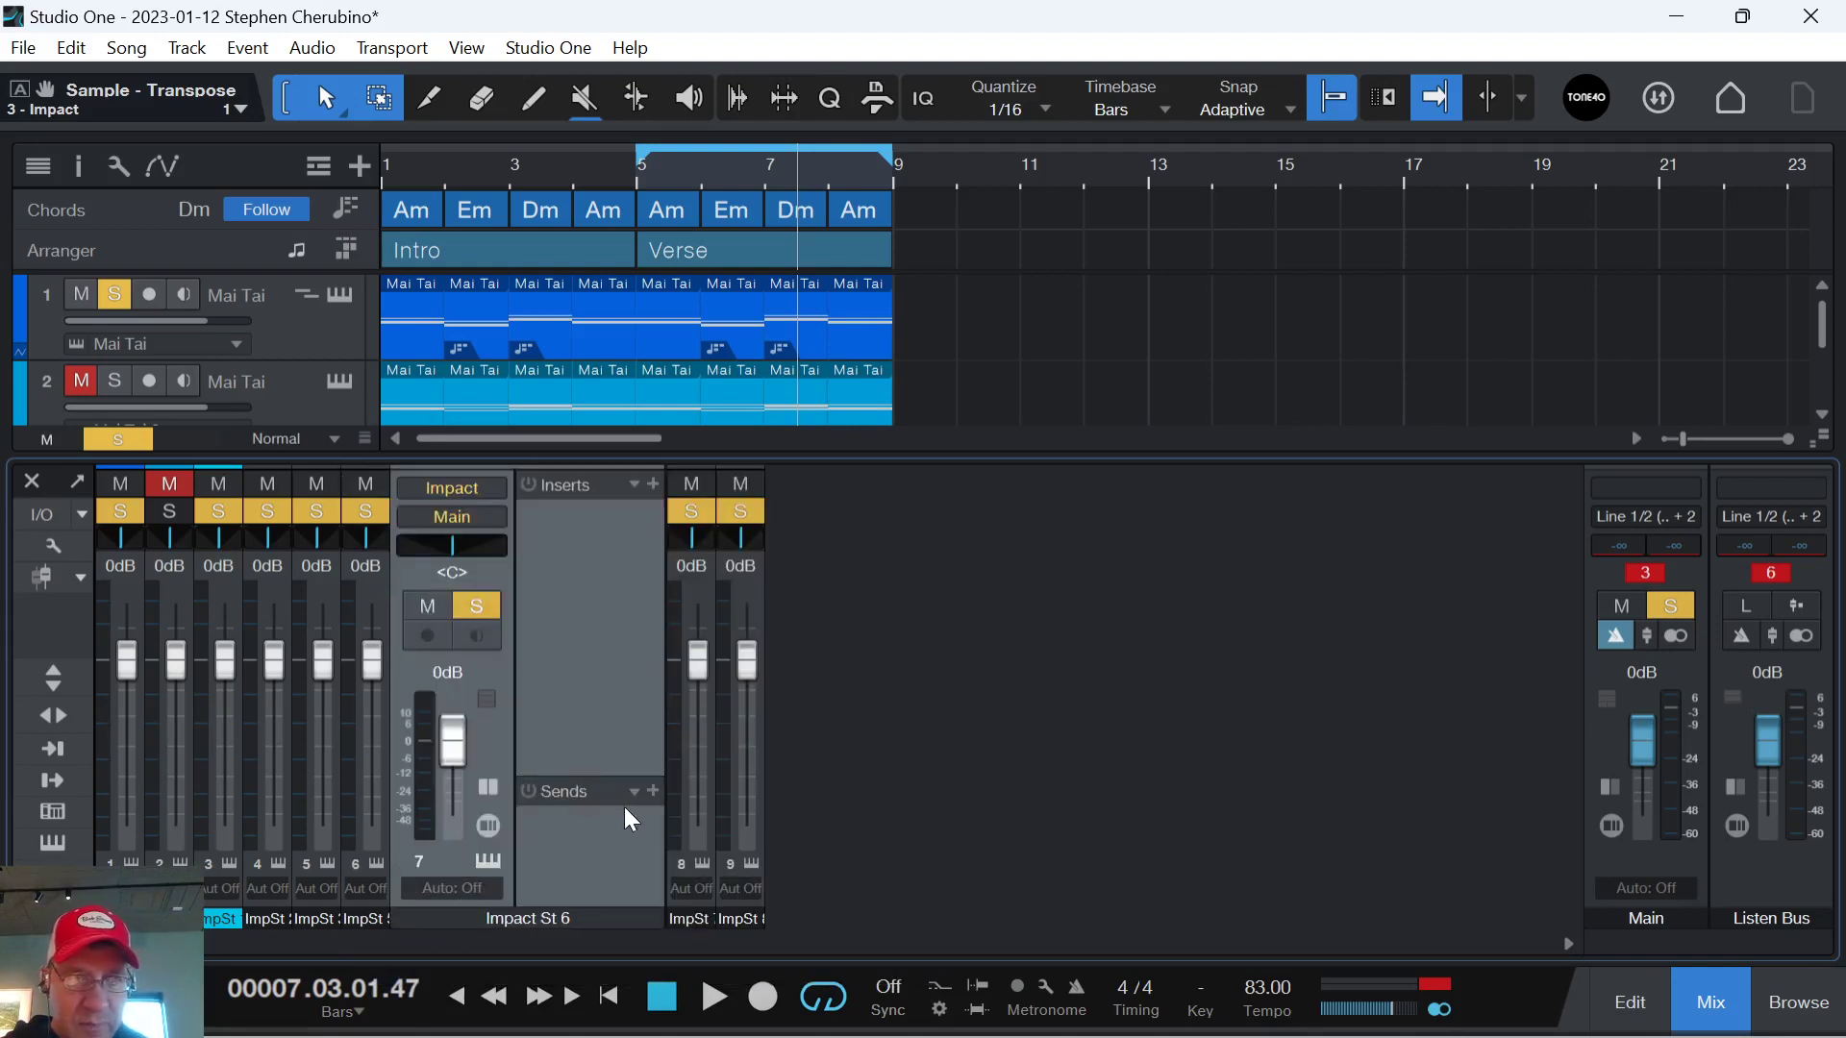
Open the browser and look through the PreSonus effects for a delay.
key(F5)
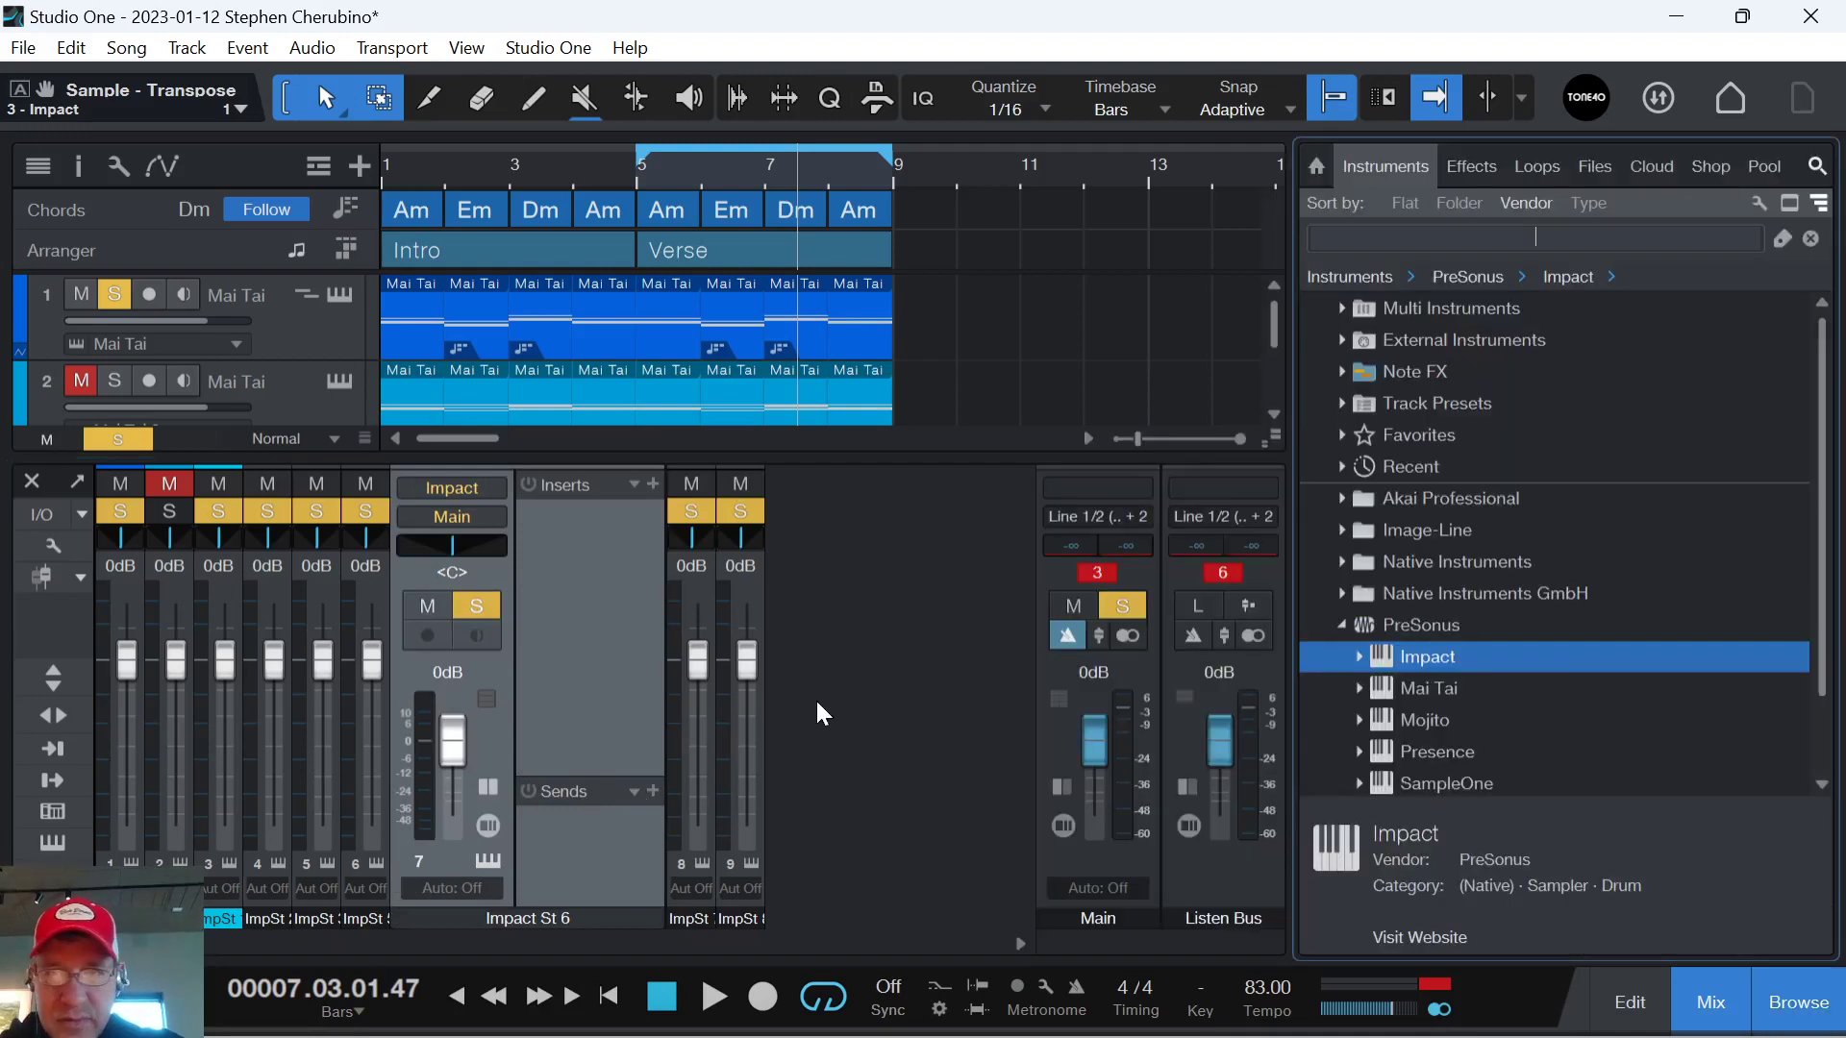
click(1472, 167)
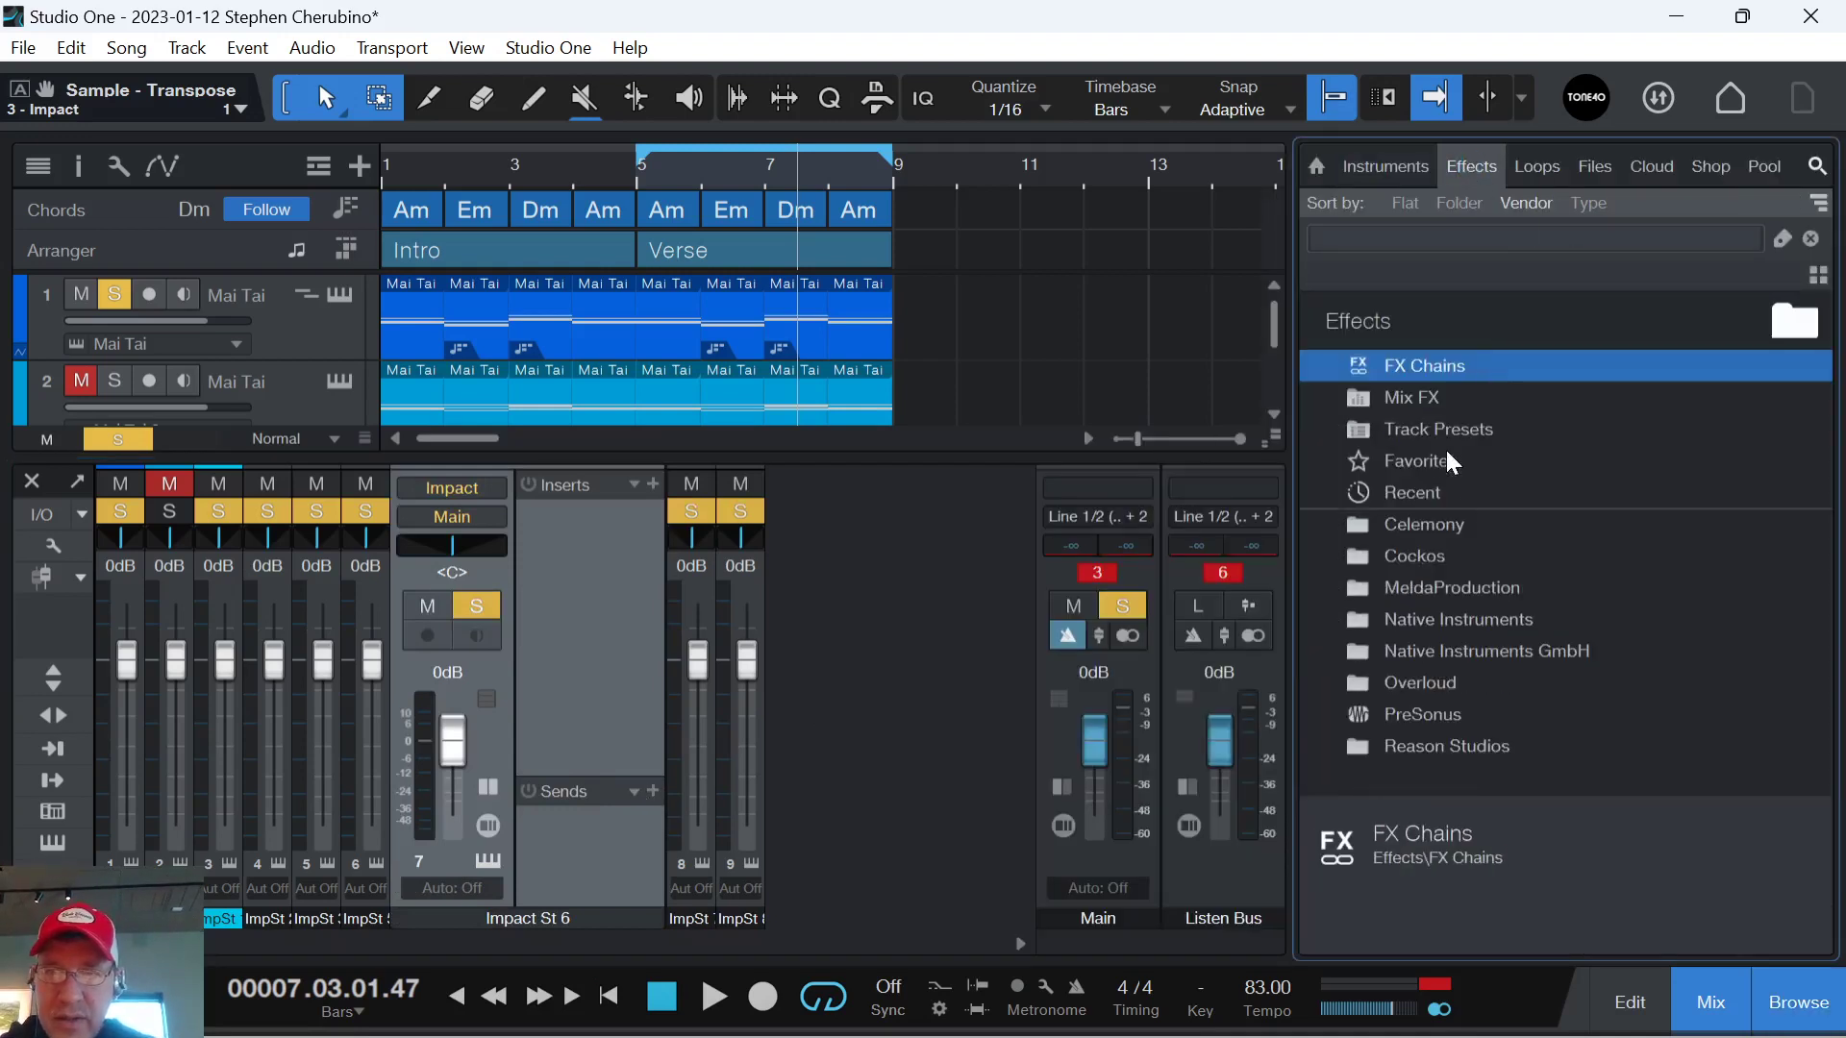
click(1399, 715)
scroll(1461, 598, down, 3)
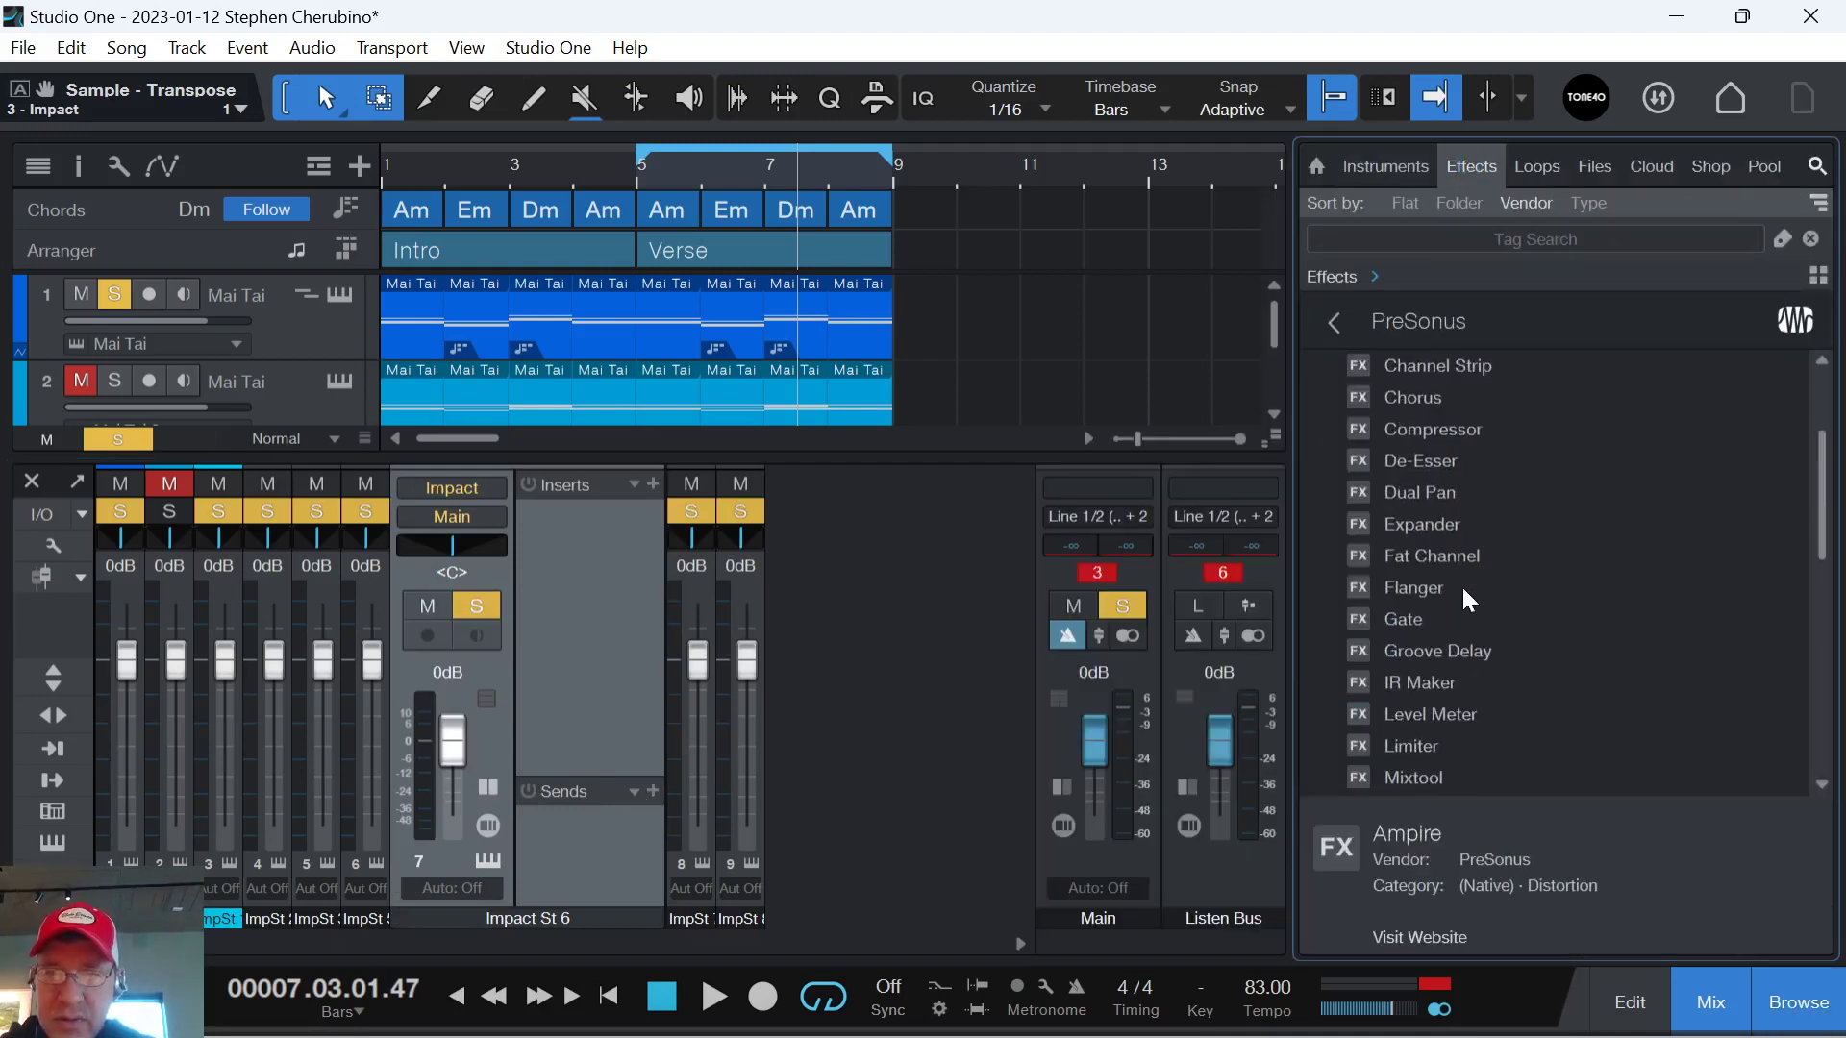
scroll(1456, 596, up, 3)
drag(1432, 462, 615, 790)
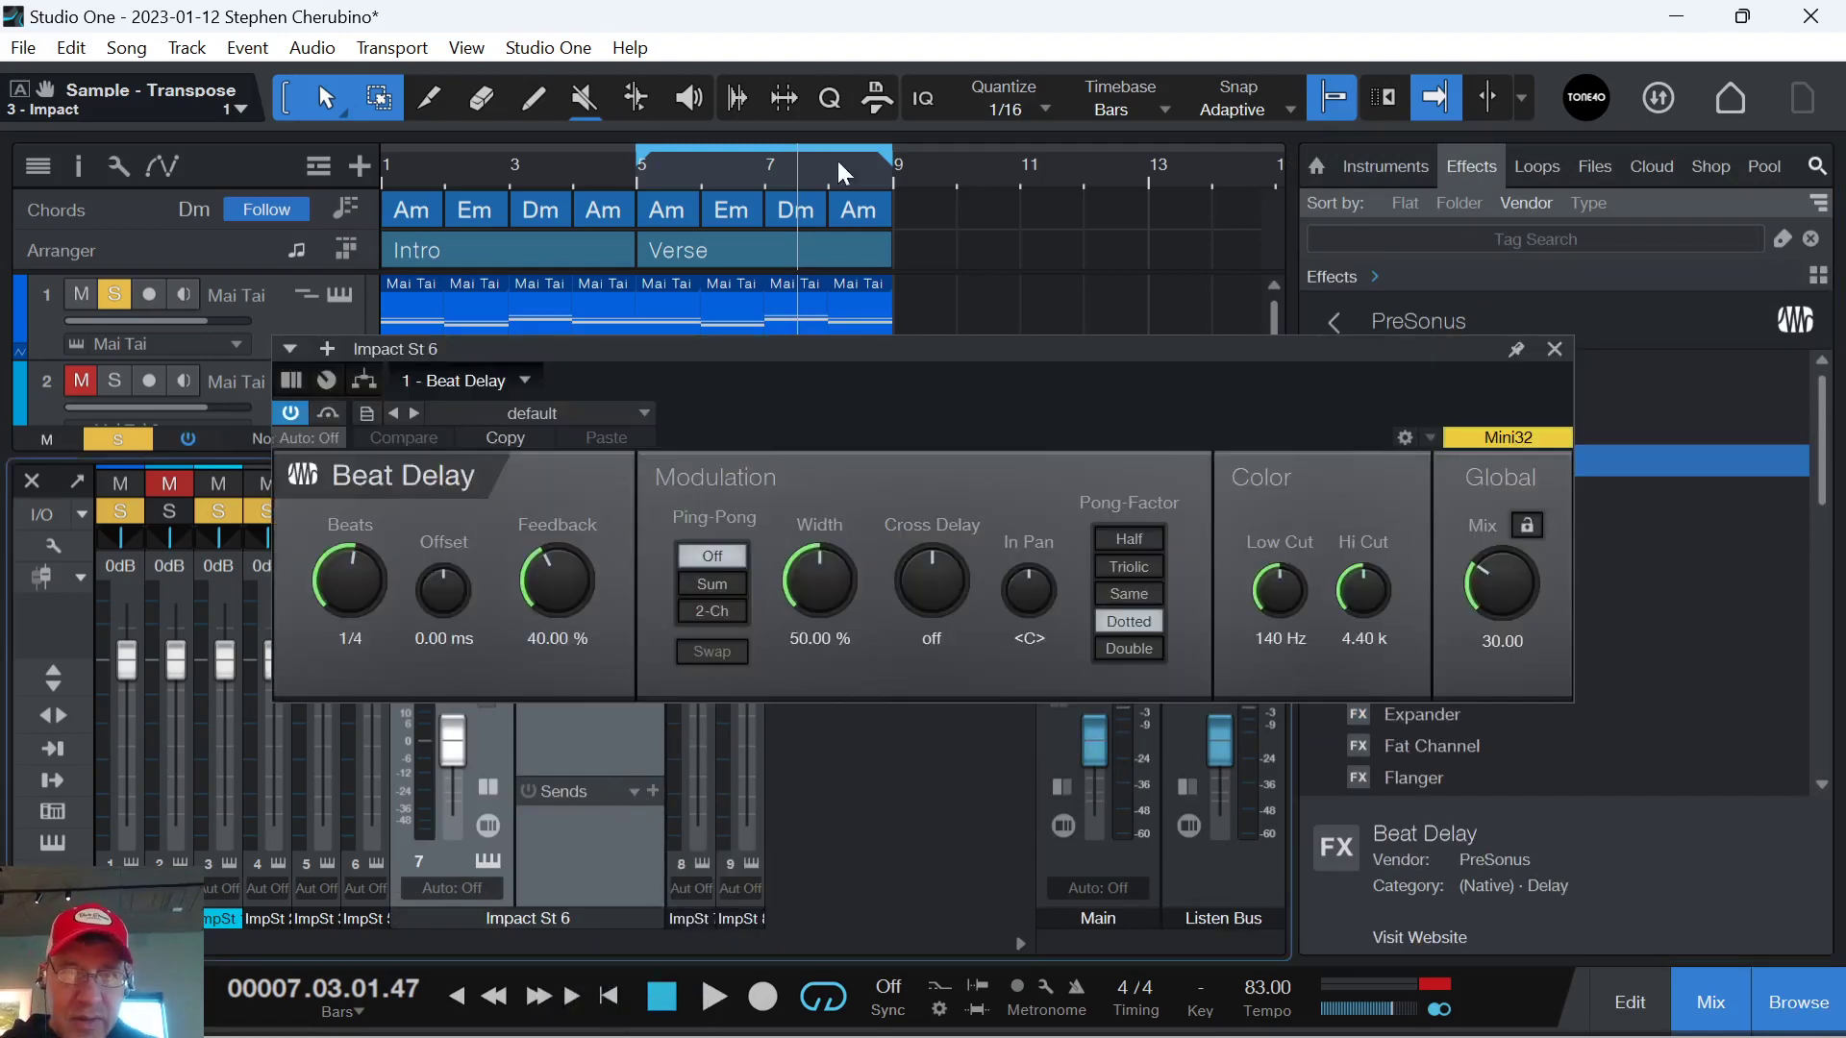
drag(762, 348, 1304, 231)
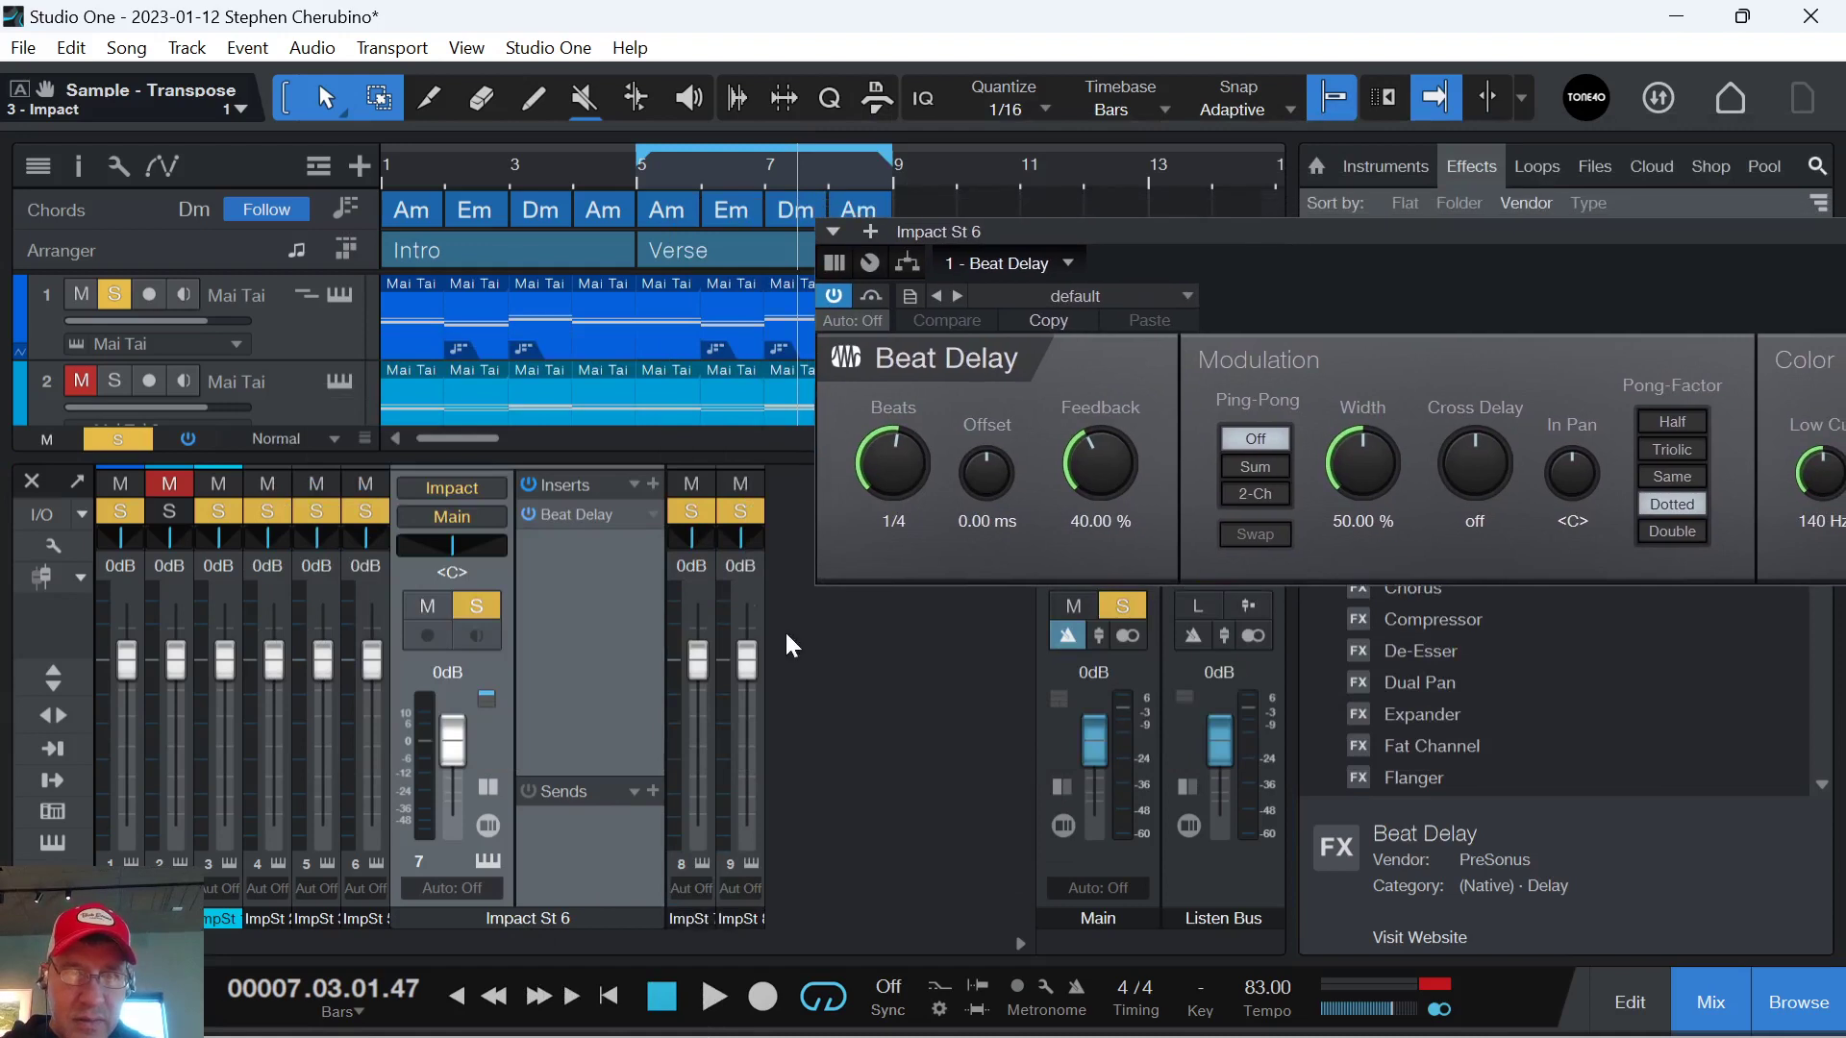
key(ctrl+z)
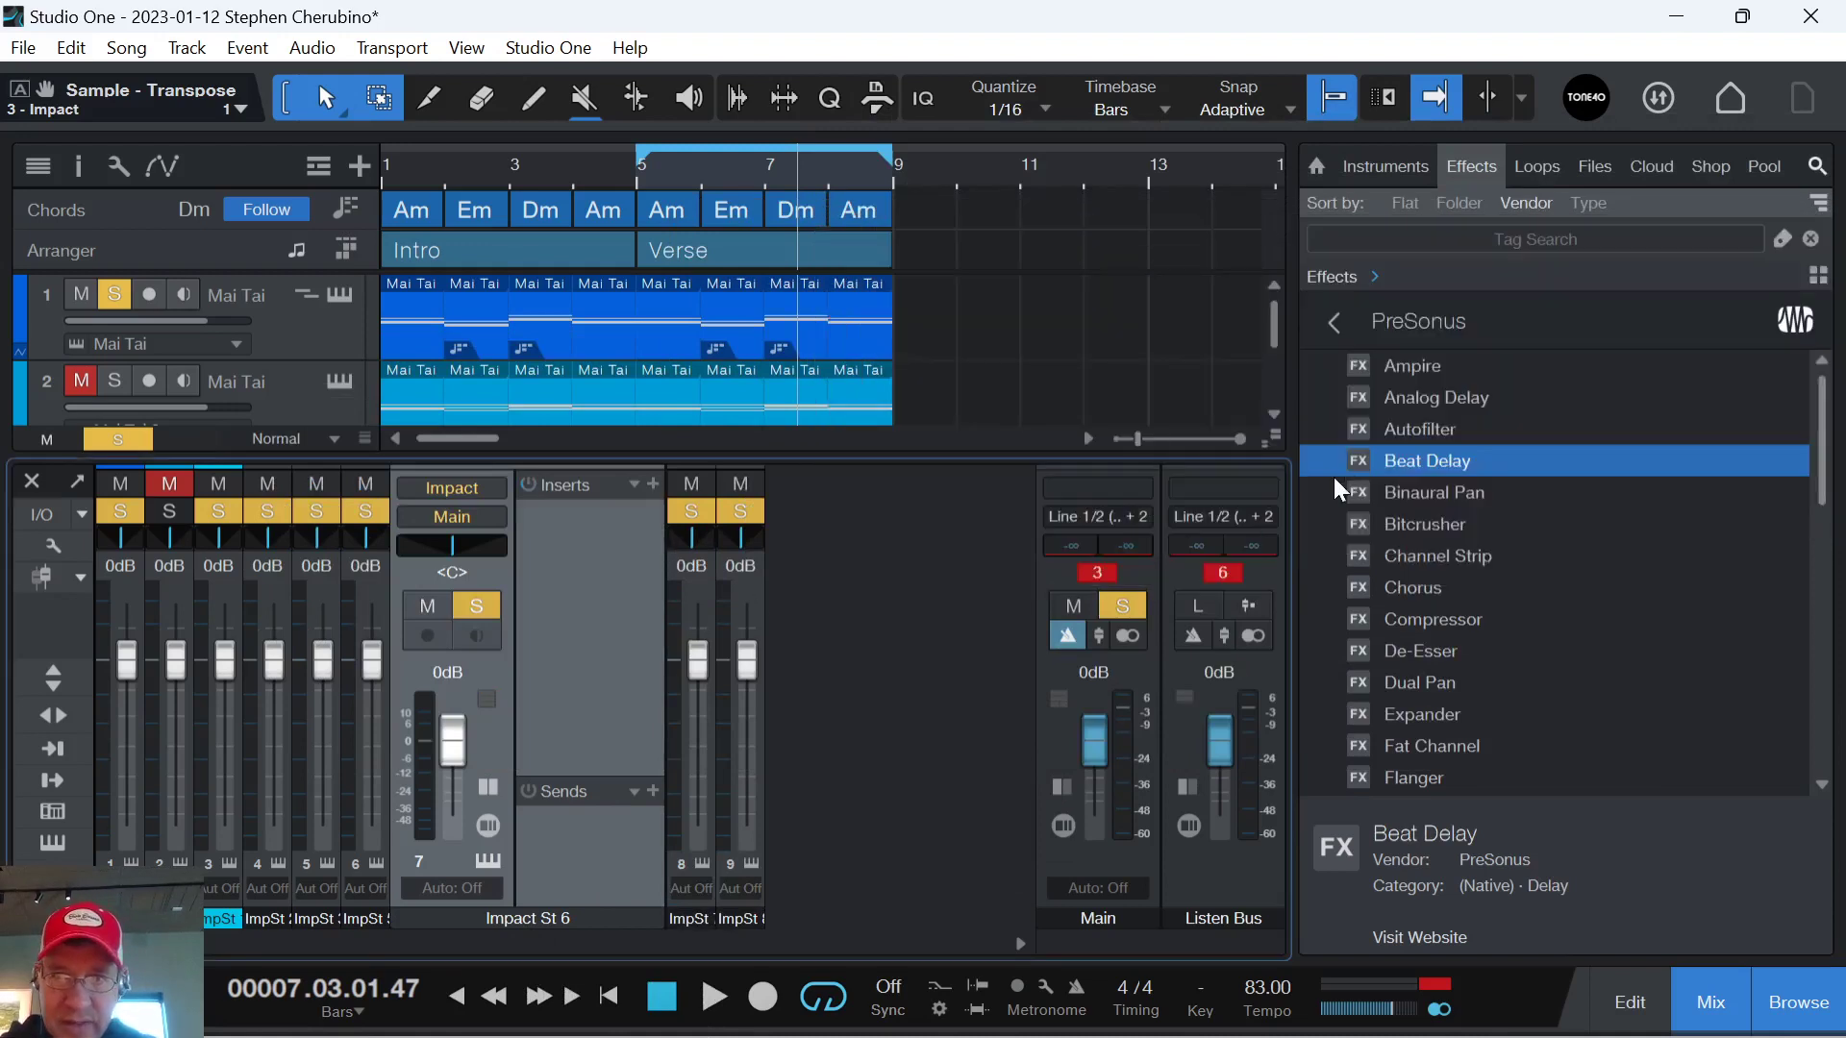
Add Beat Delay as a send effect on the Impact St 6 channel and play the Verse briefly from bar 5.
drag(1339, 490, 582, 838)
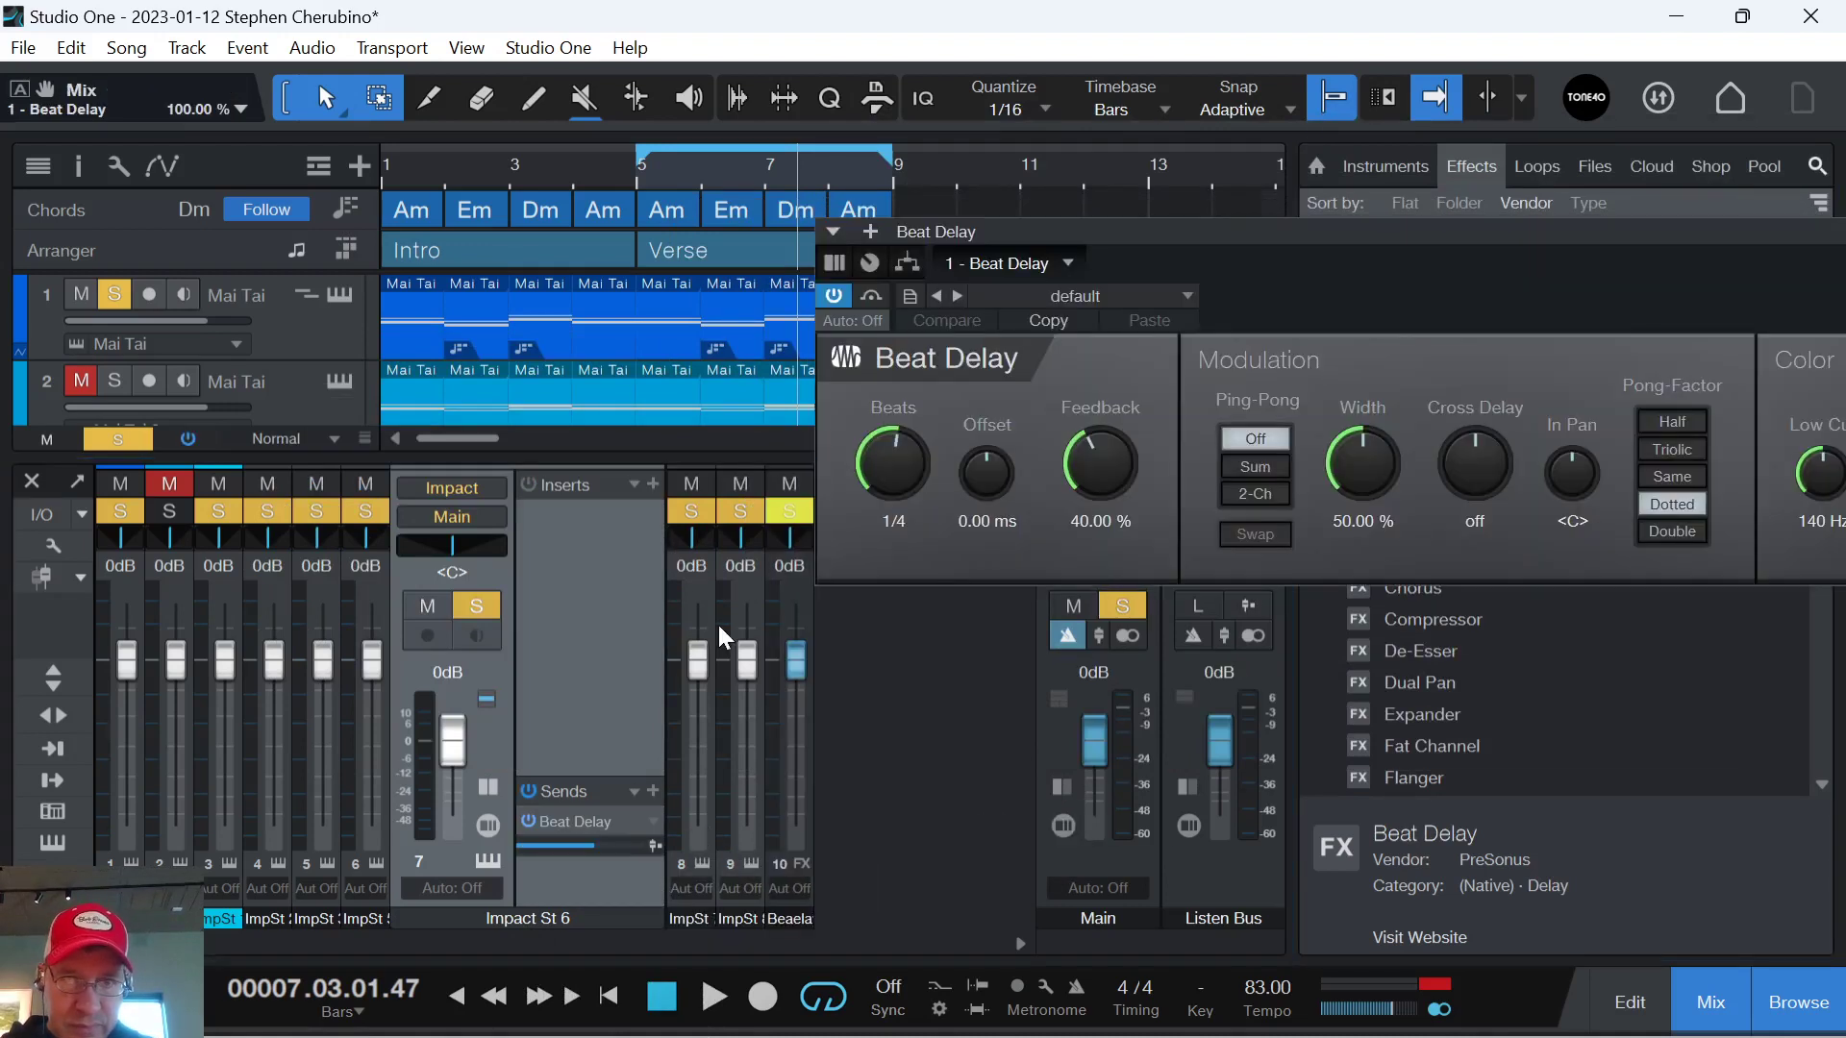
click(642, 185)
key(space)
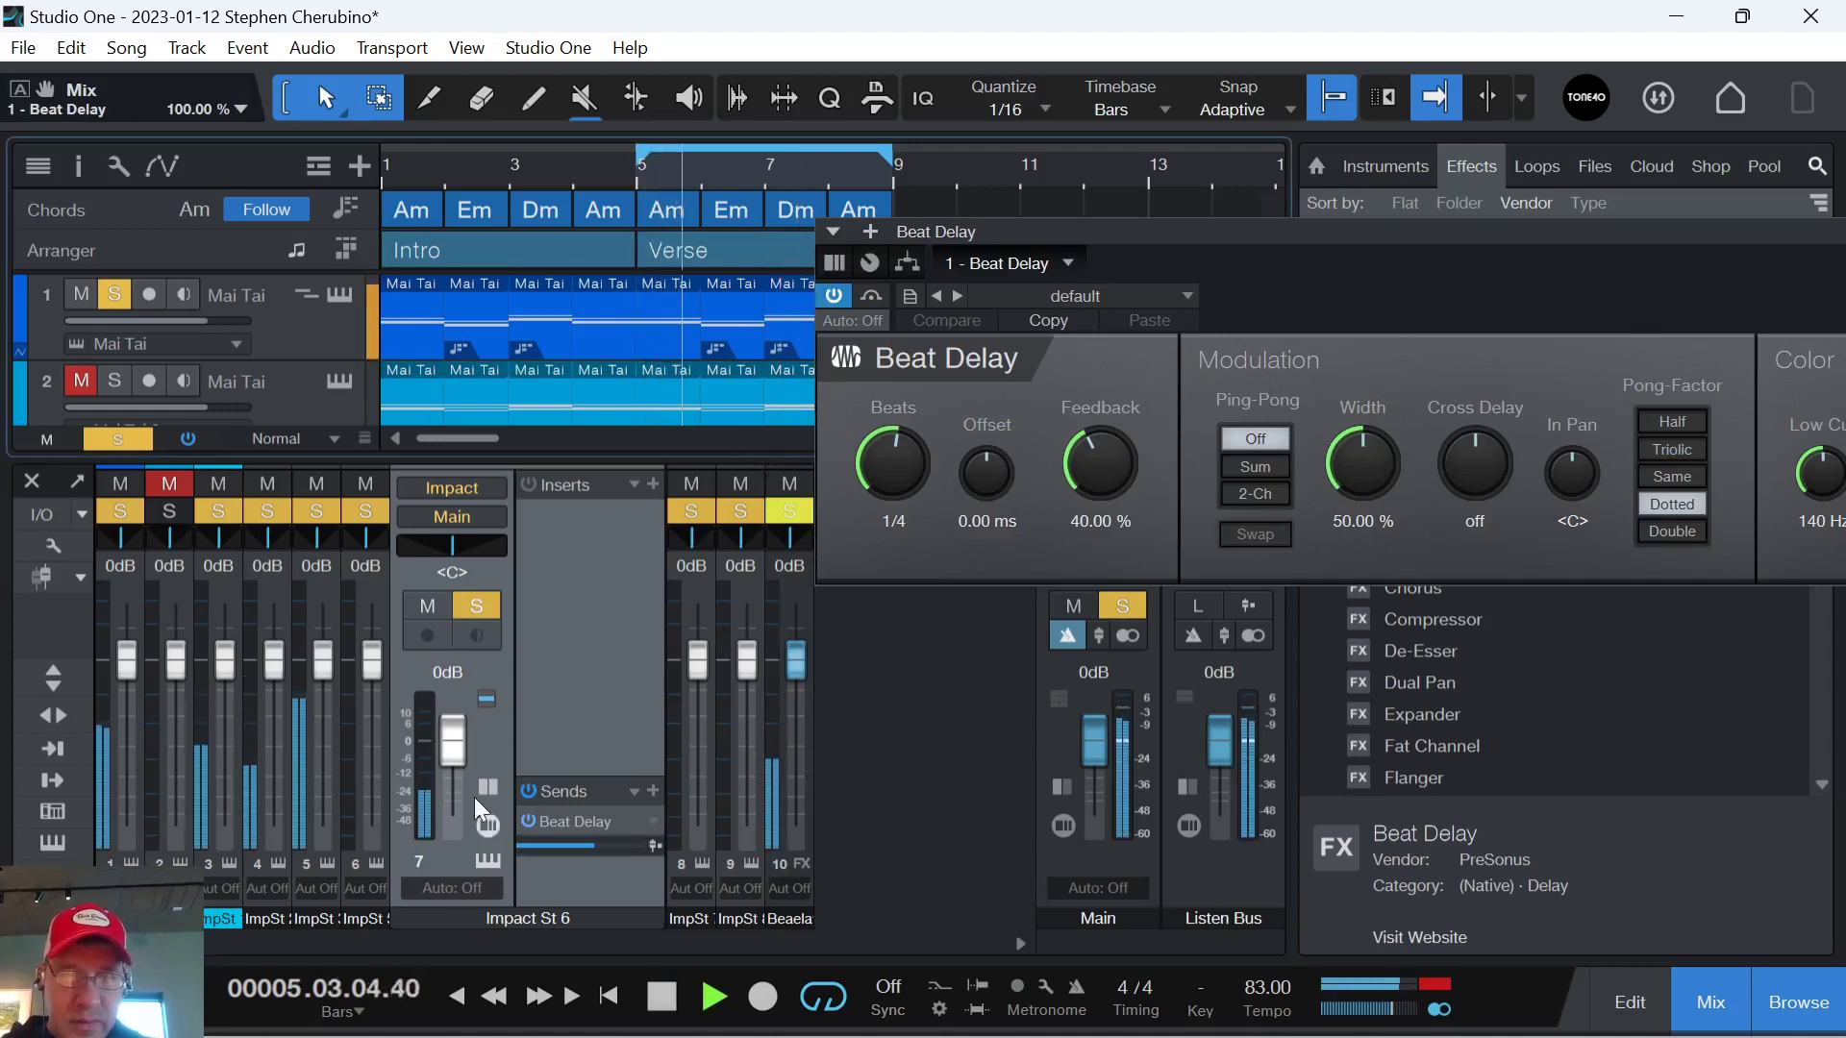
key(space)
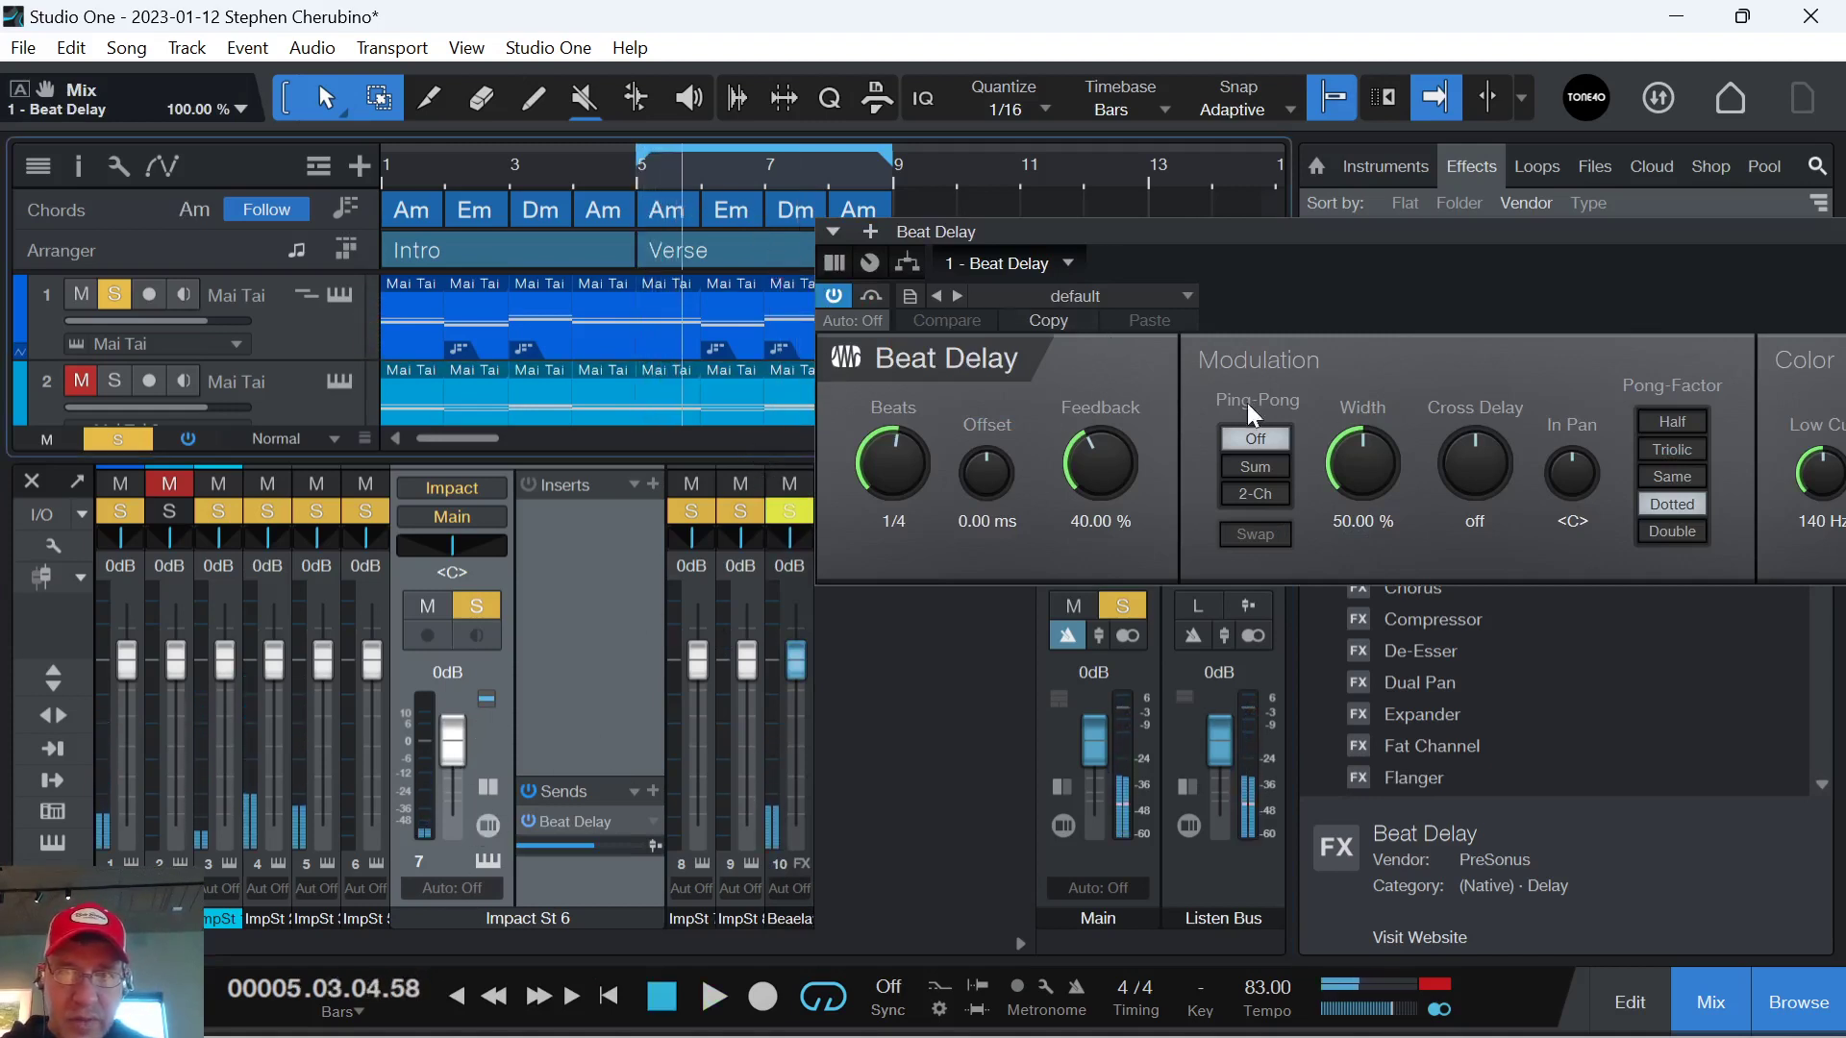
Set the Beat Delay send level on the Impact St 6 channel to -2.1 dB and close the delay's window.
drag(1415, 234, 1129, 350)
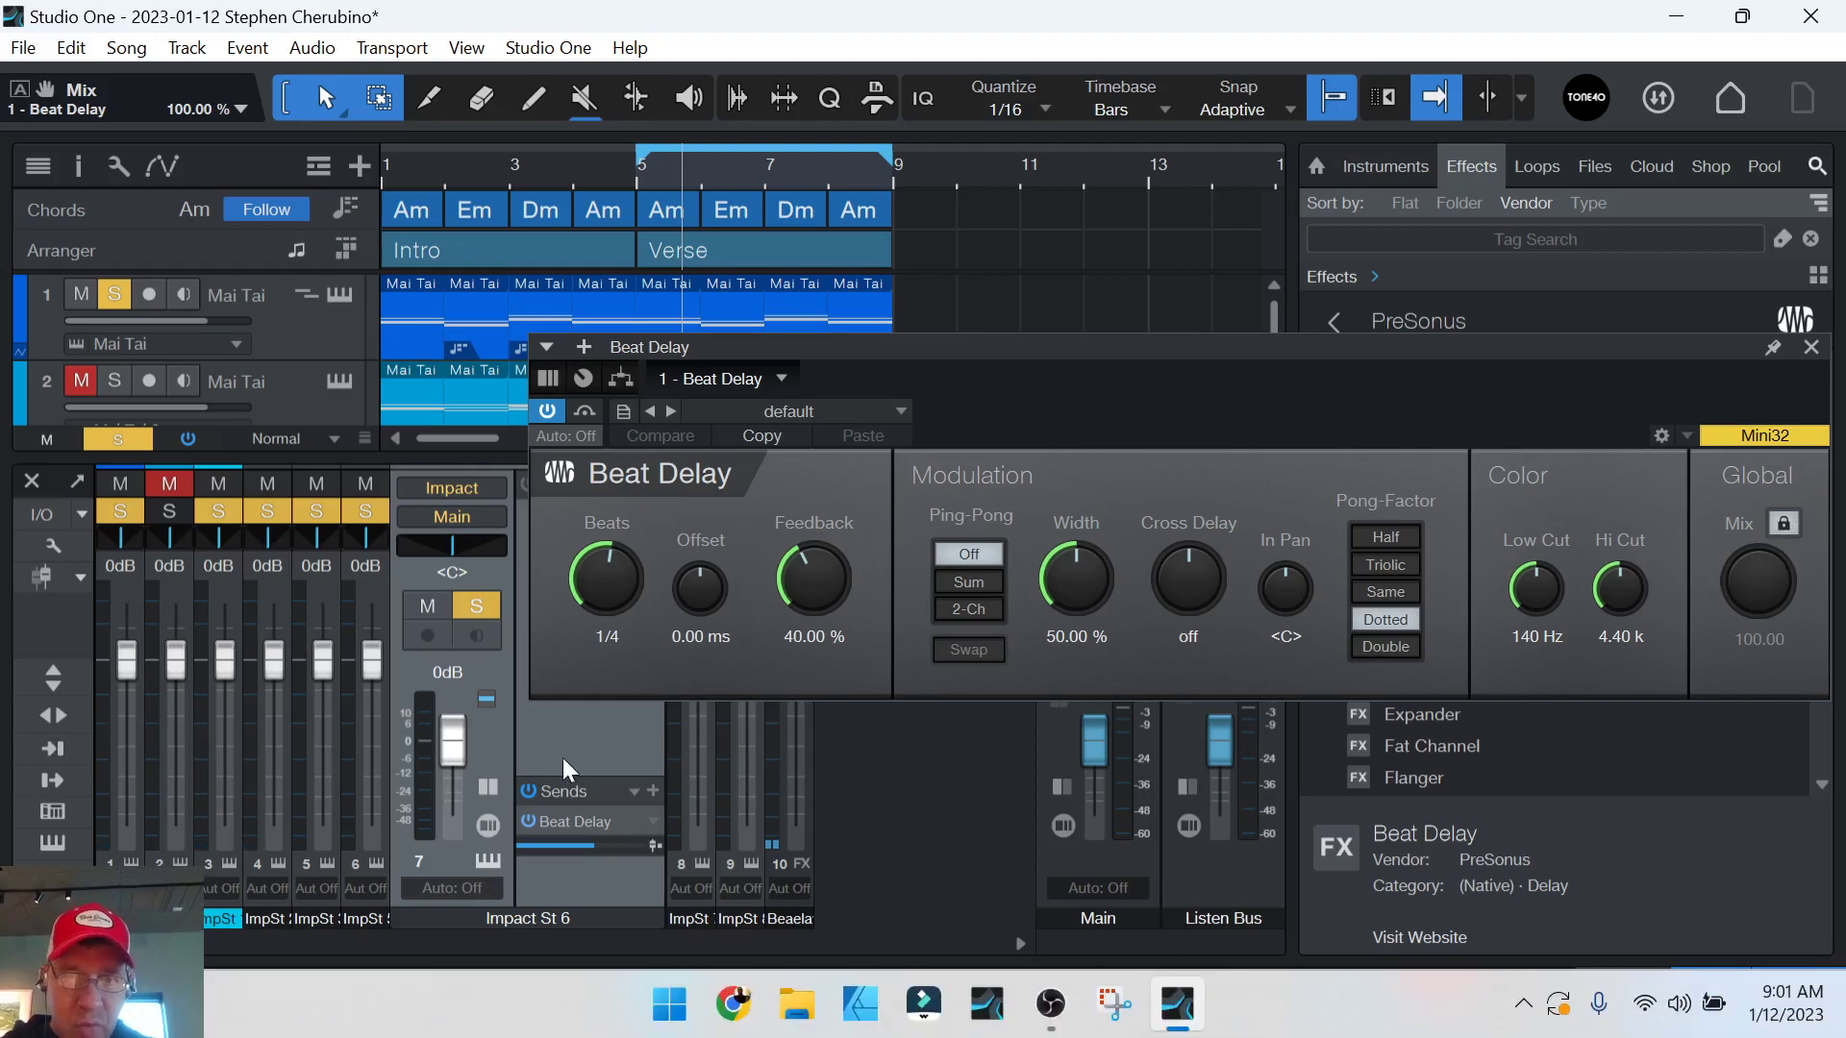
drag(604, 848, 618, 856)
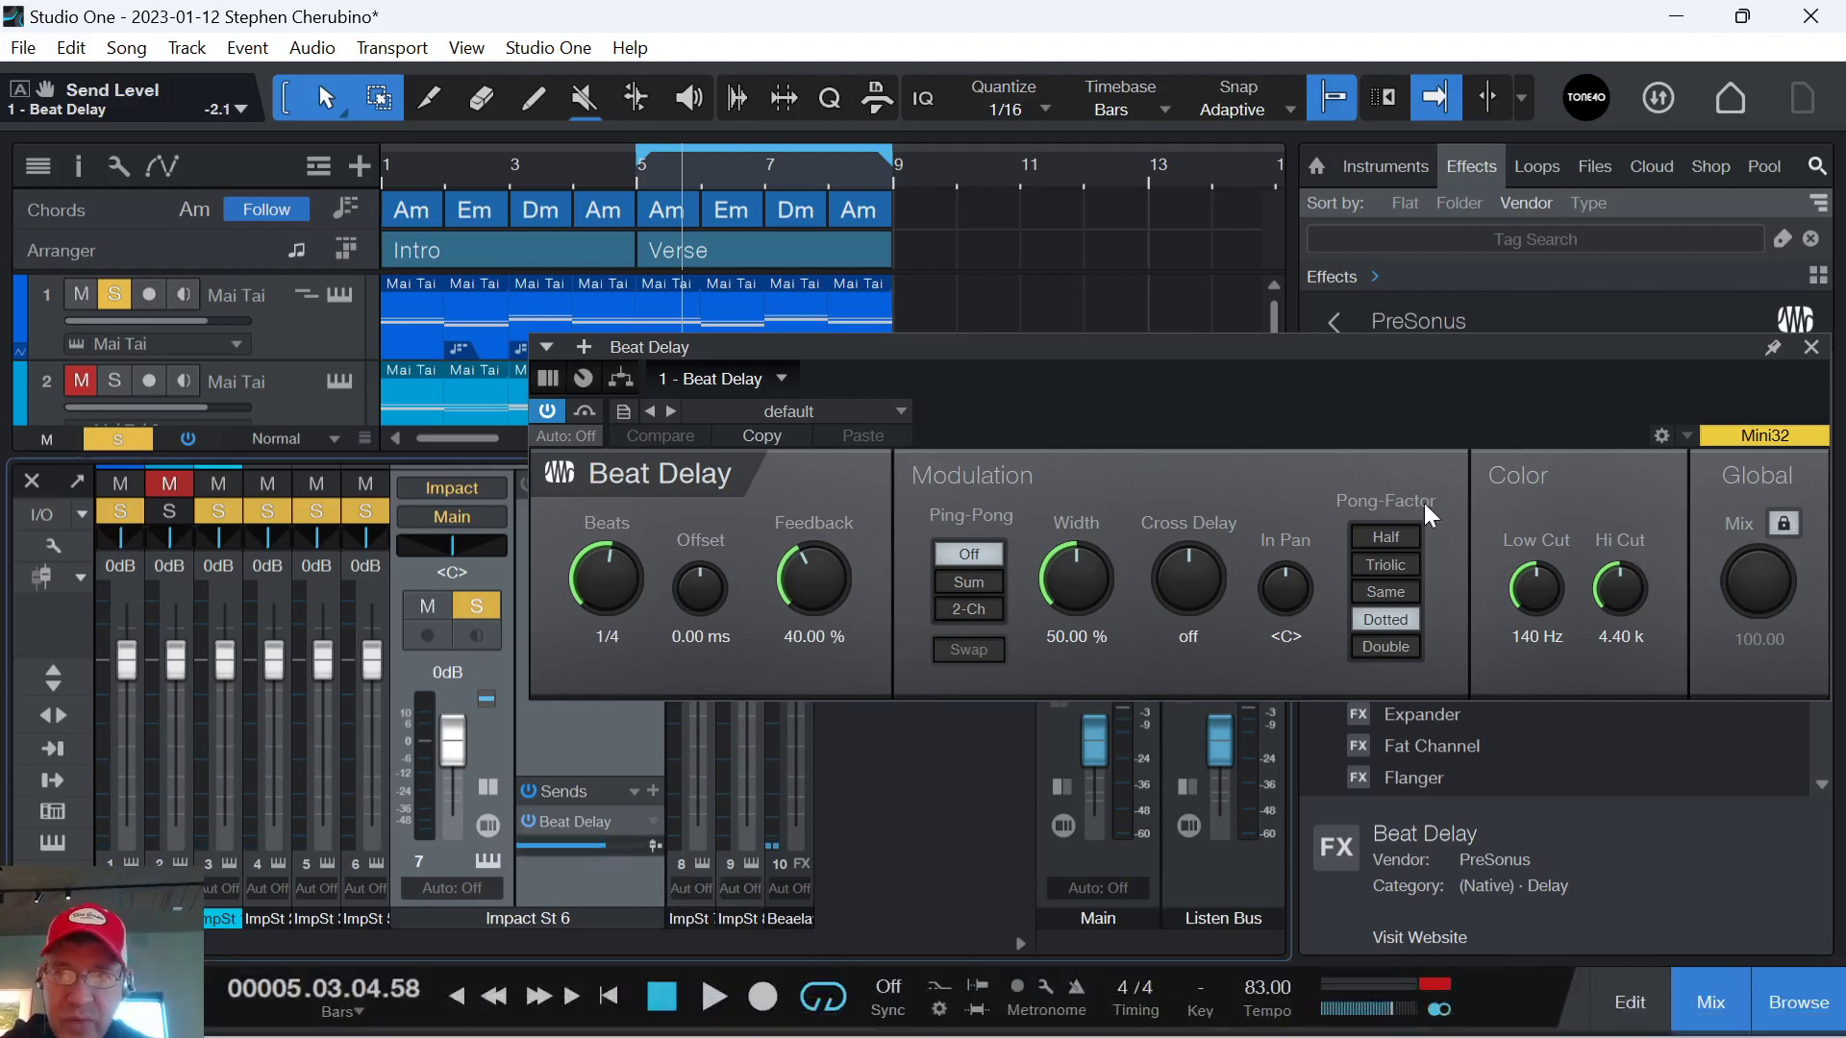
click(1811, 347)
Add Room Reverb as a second send effect on the Impact St 6 channel and close its window.
scroll(1482, 680, down, 5)
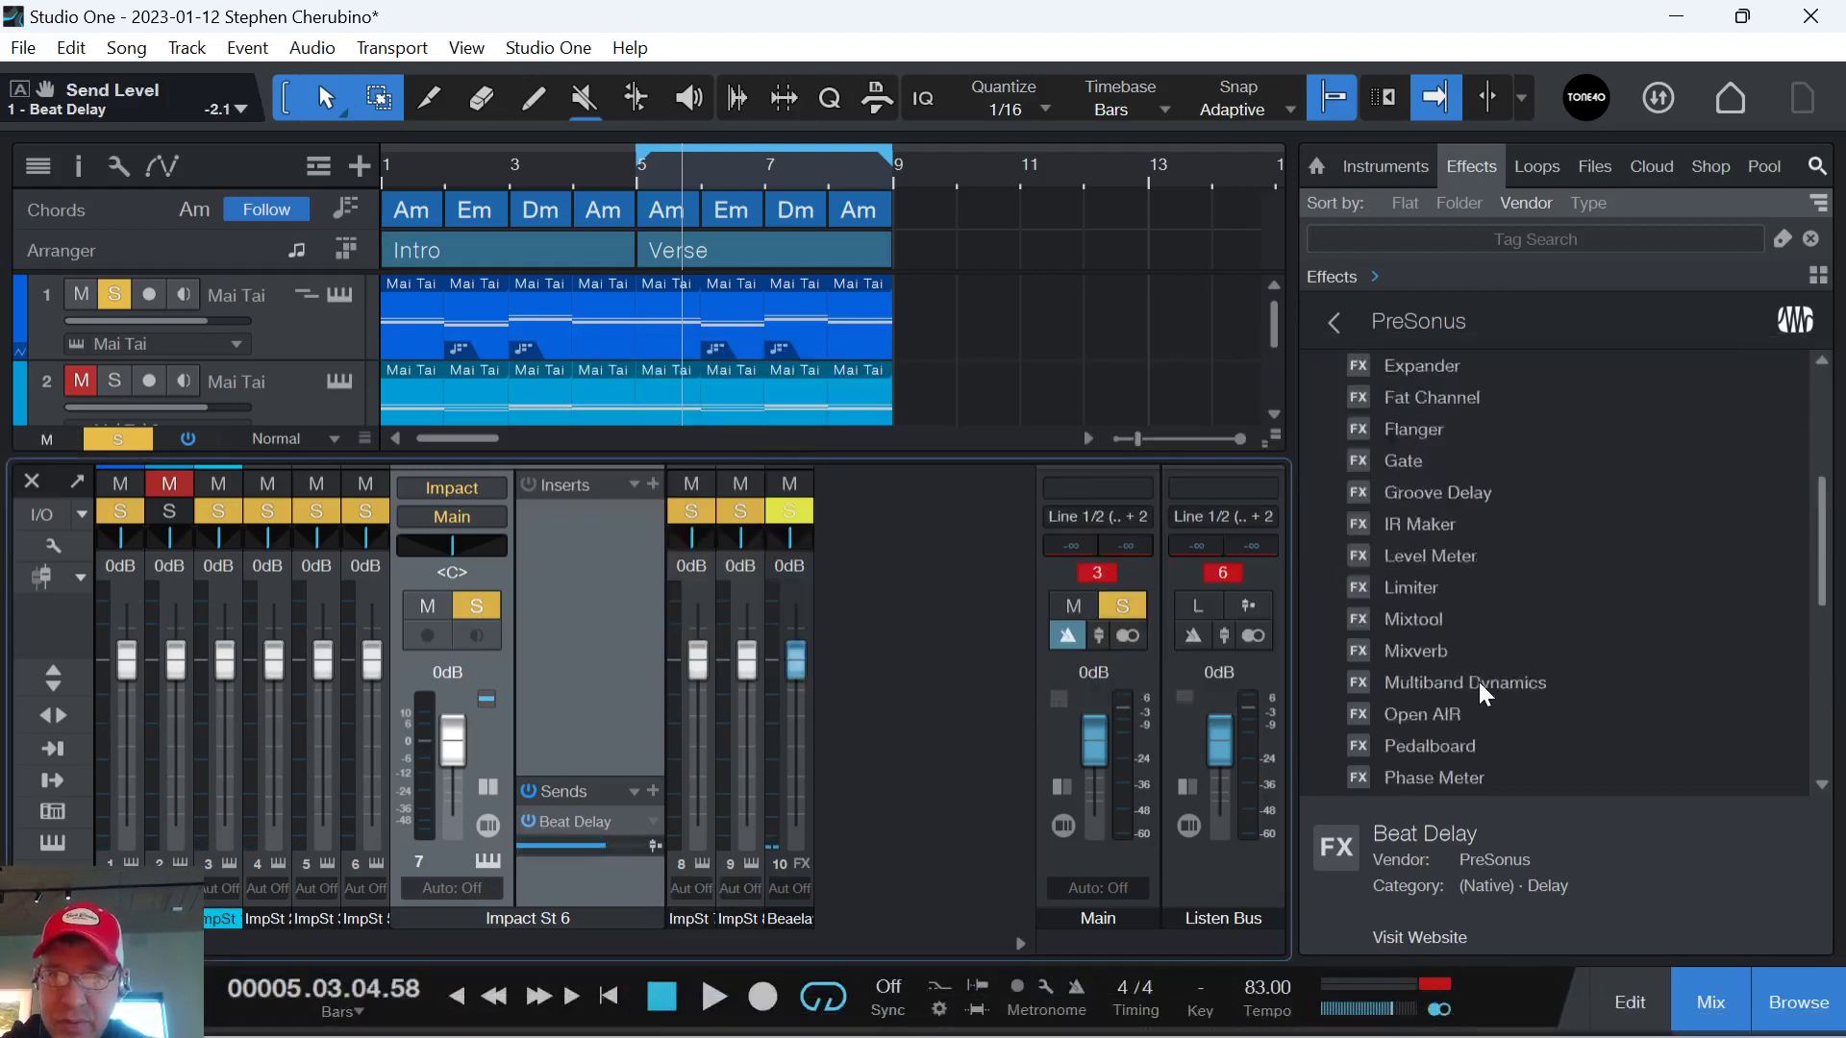
scroll(1478, 682, down, 6)
drag(1442, 651, 602, 874)
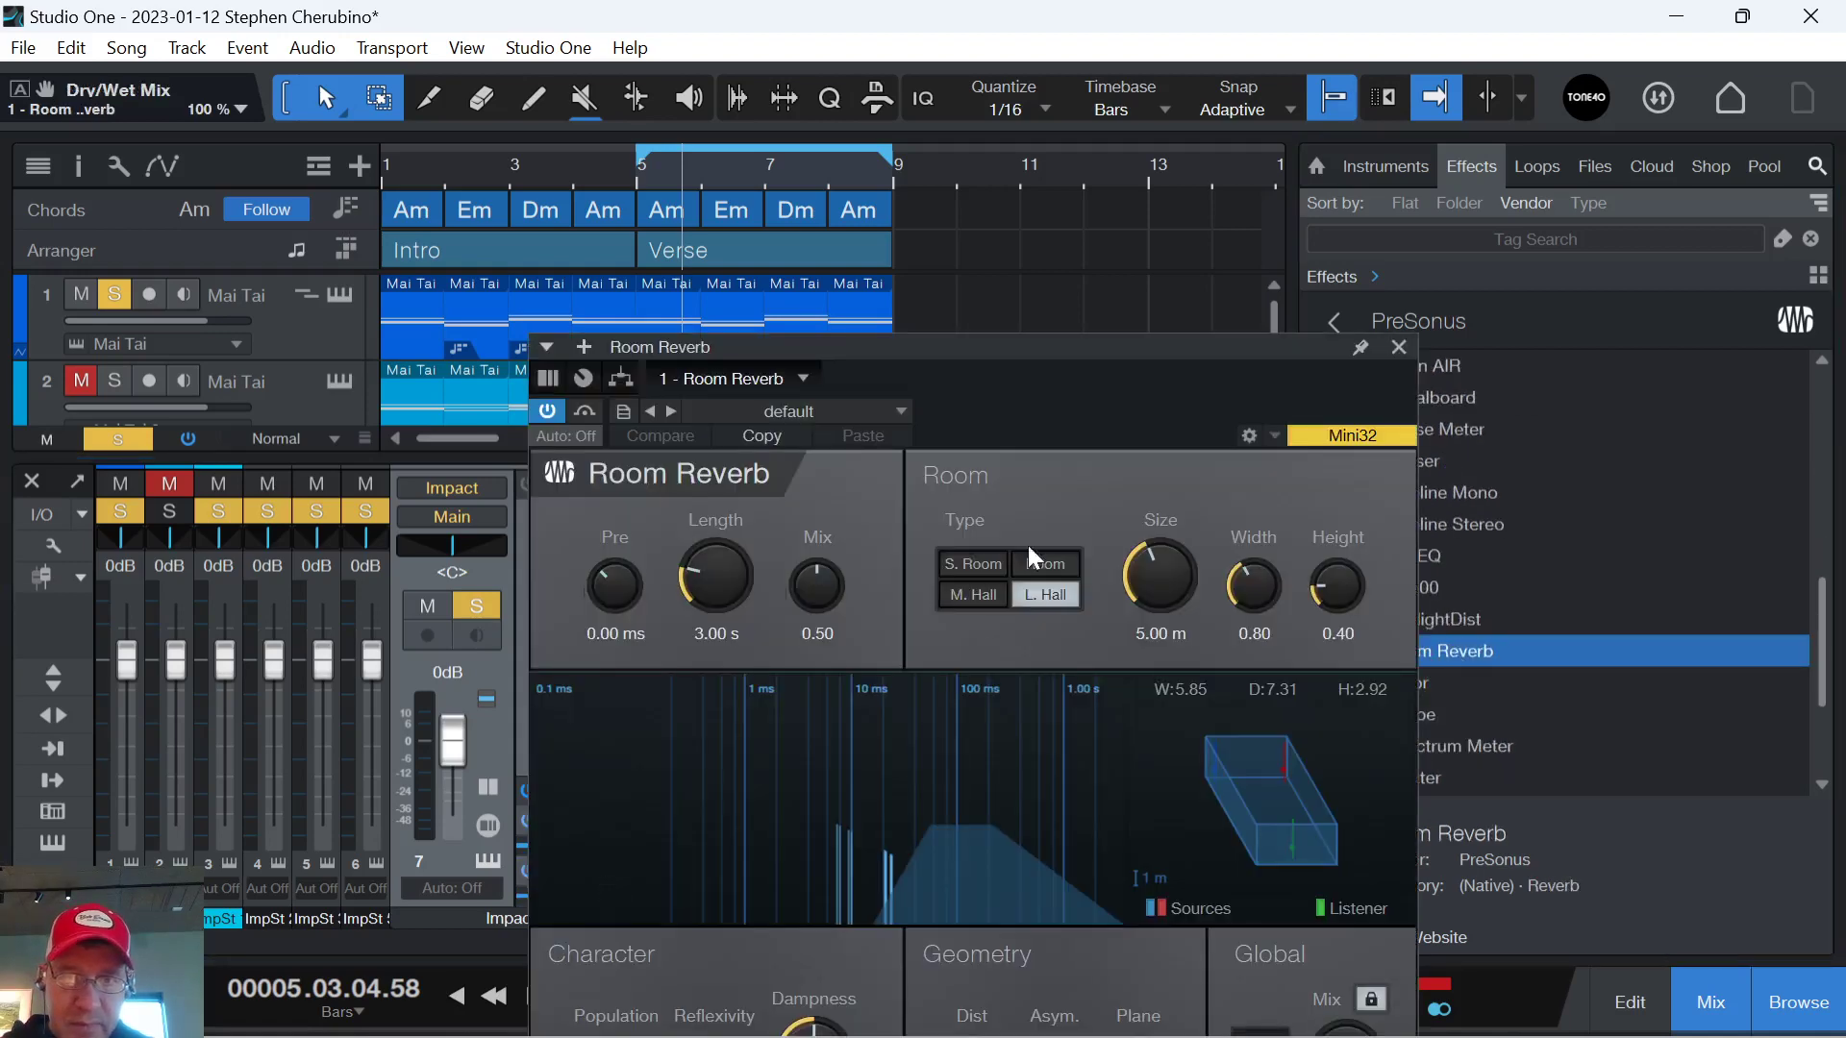
click(1400, 348)
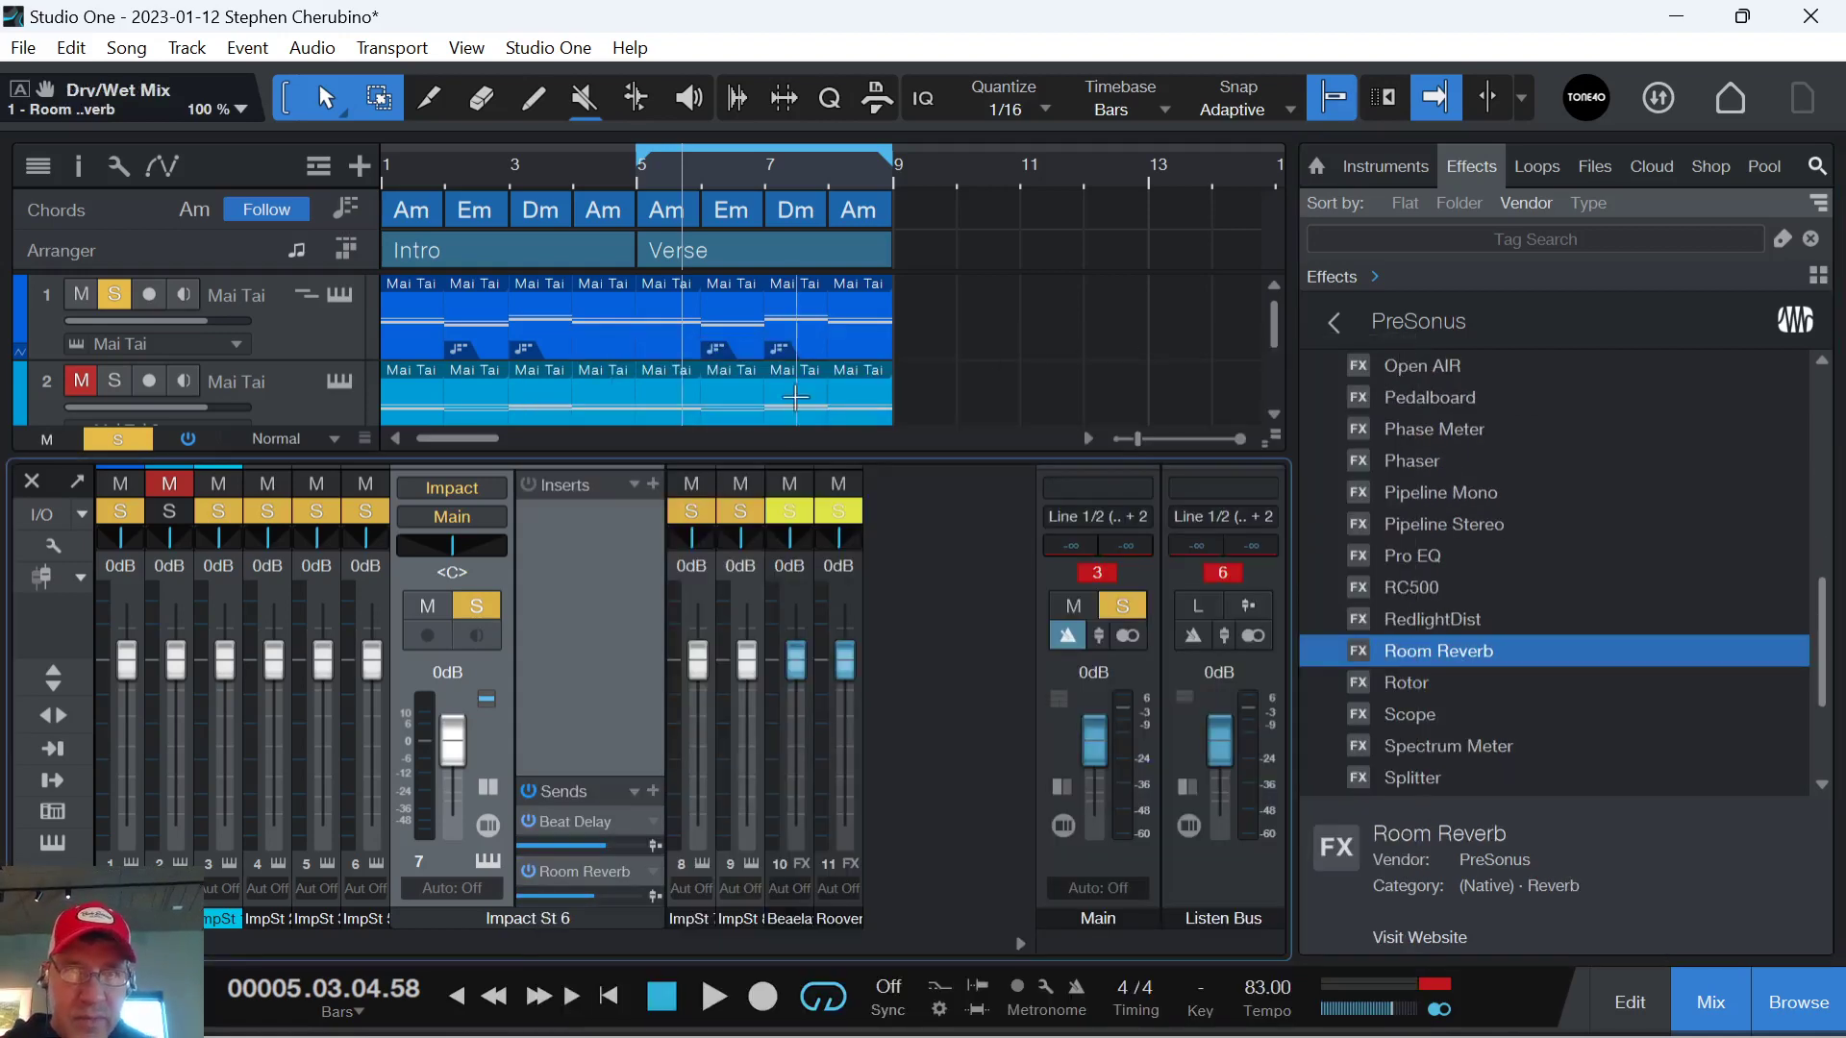
Lower the Impact St 6 channel's volume to -8.9 dB while the loop plays, and stop playback.
key(space)
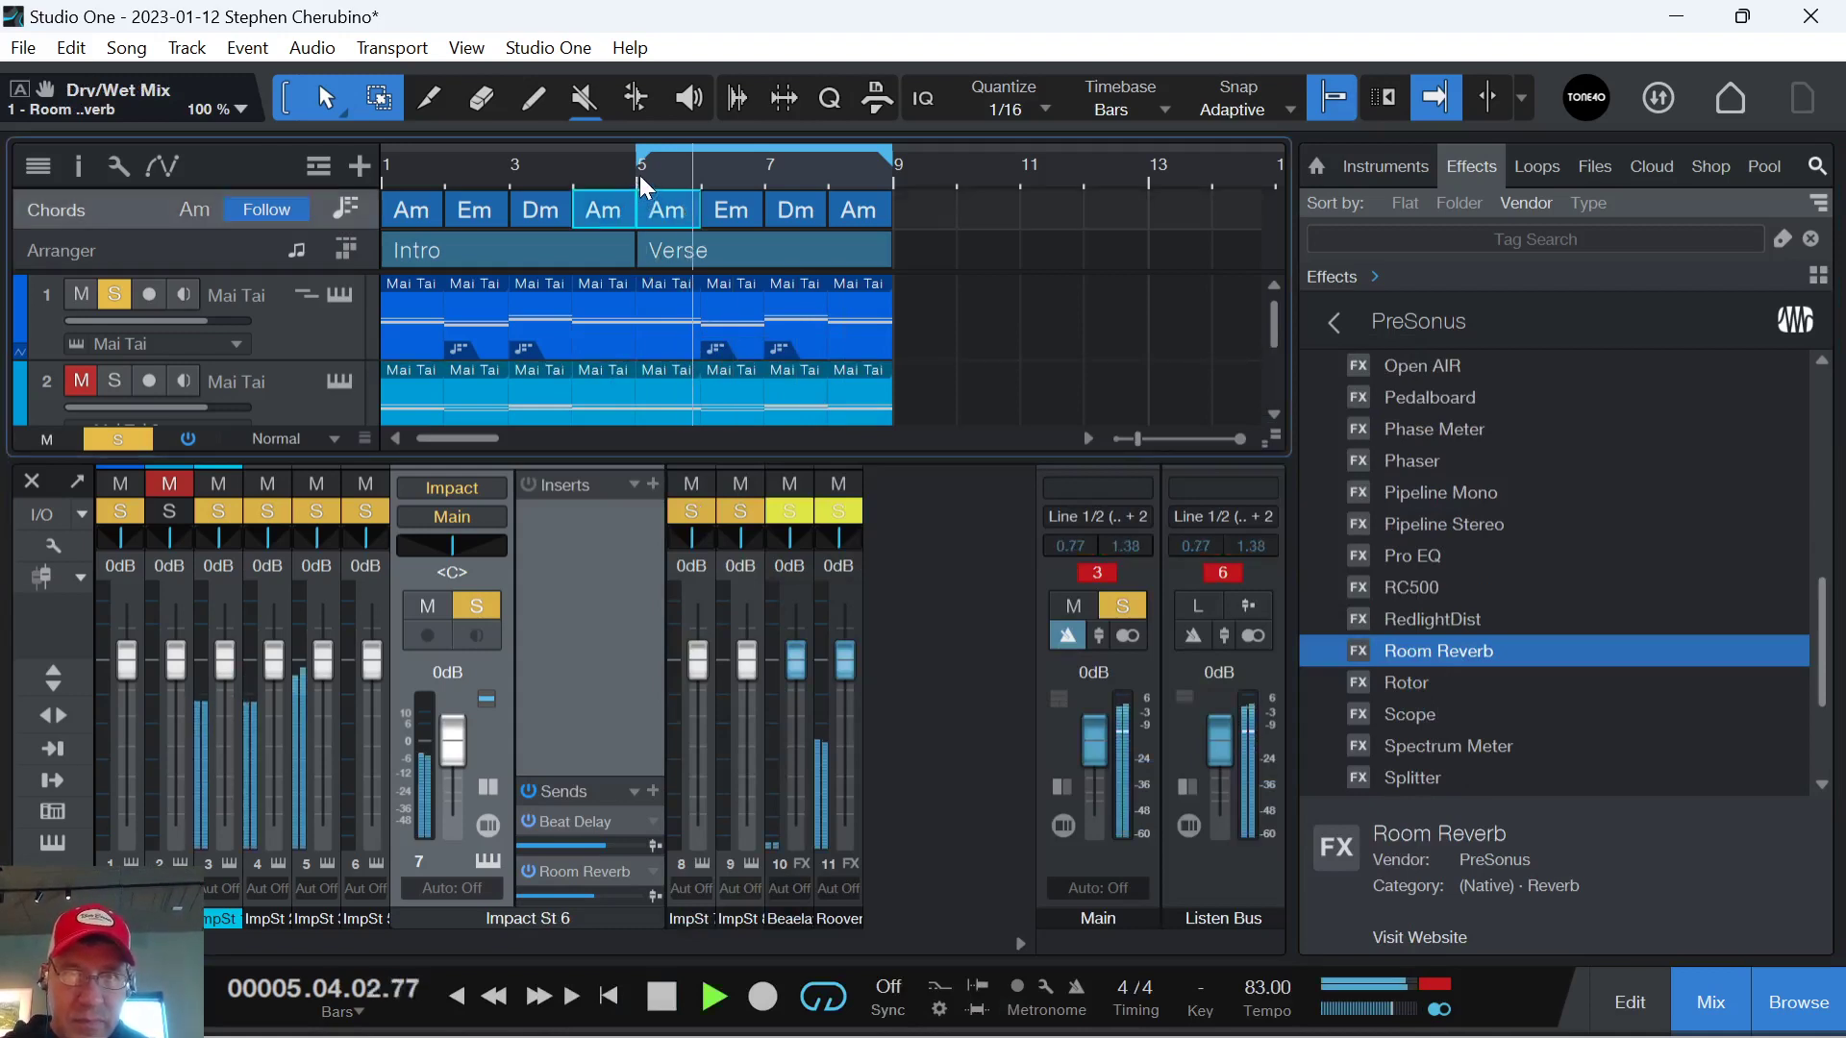
drag(450, 732, 455, 765)
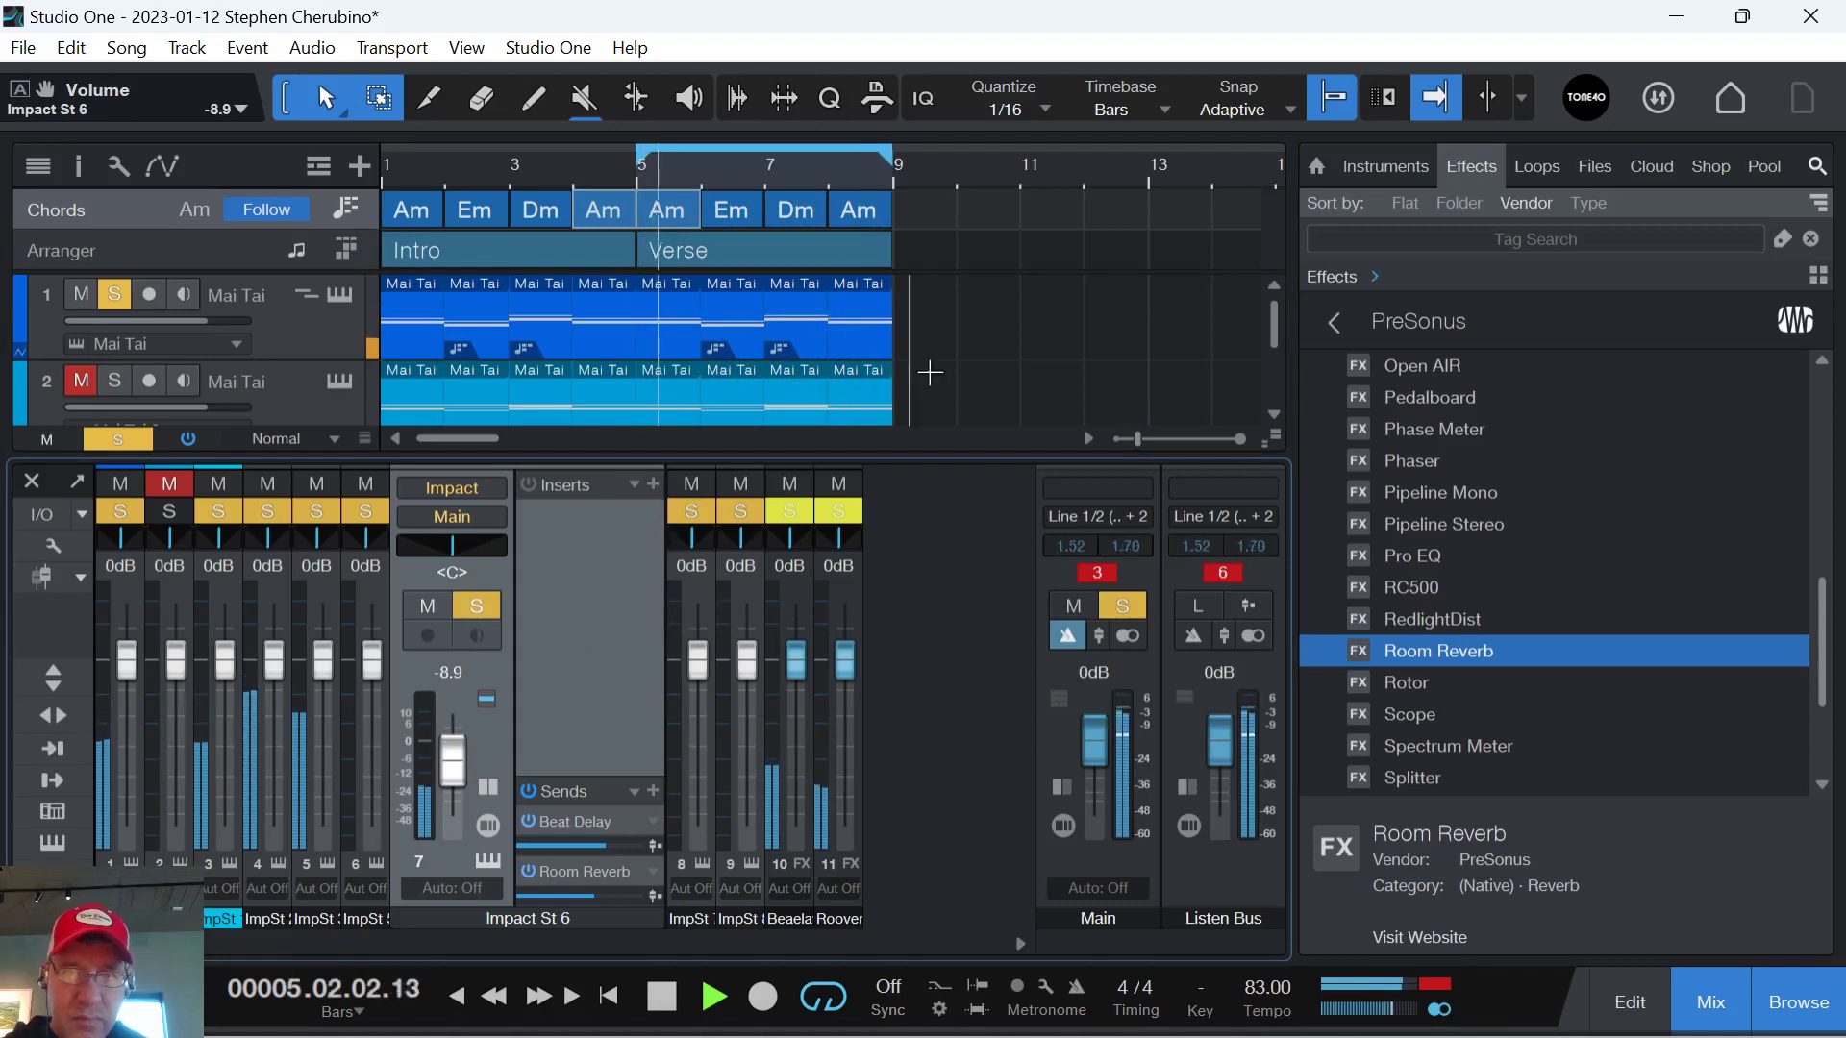
key(space)
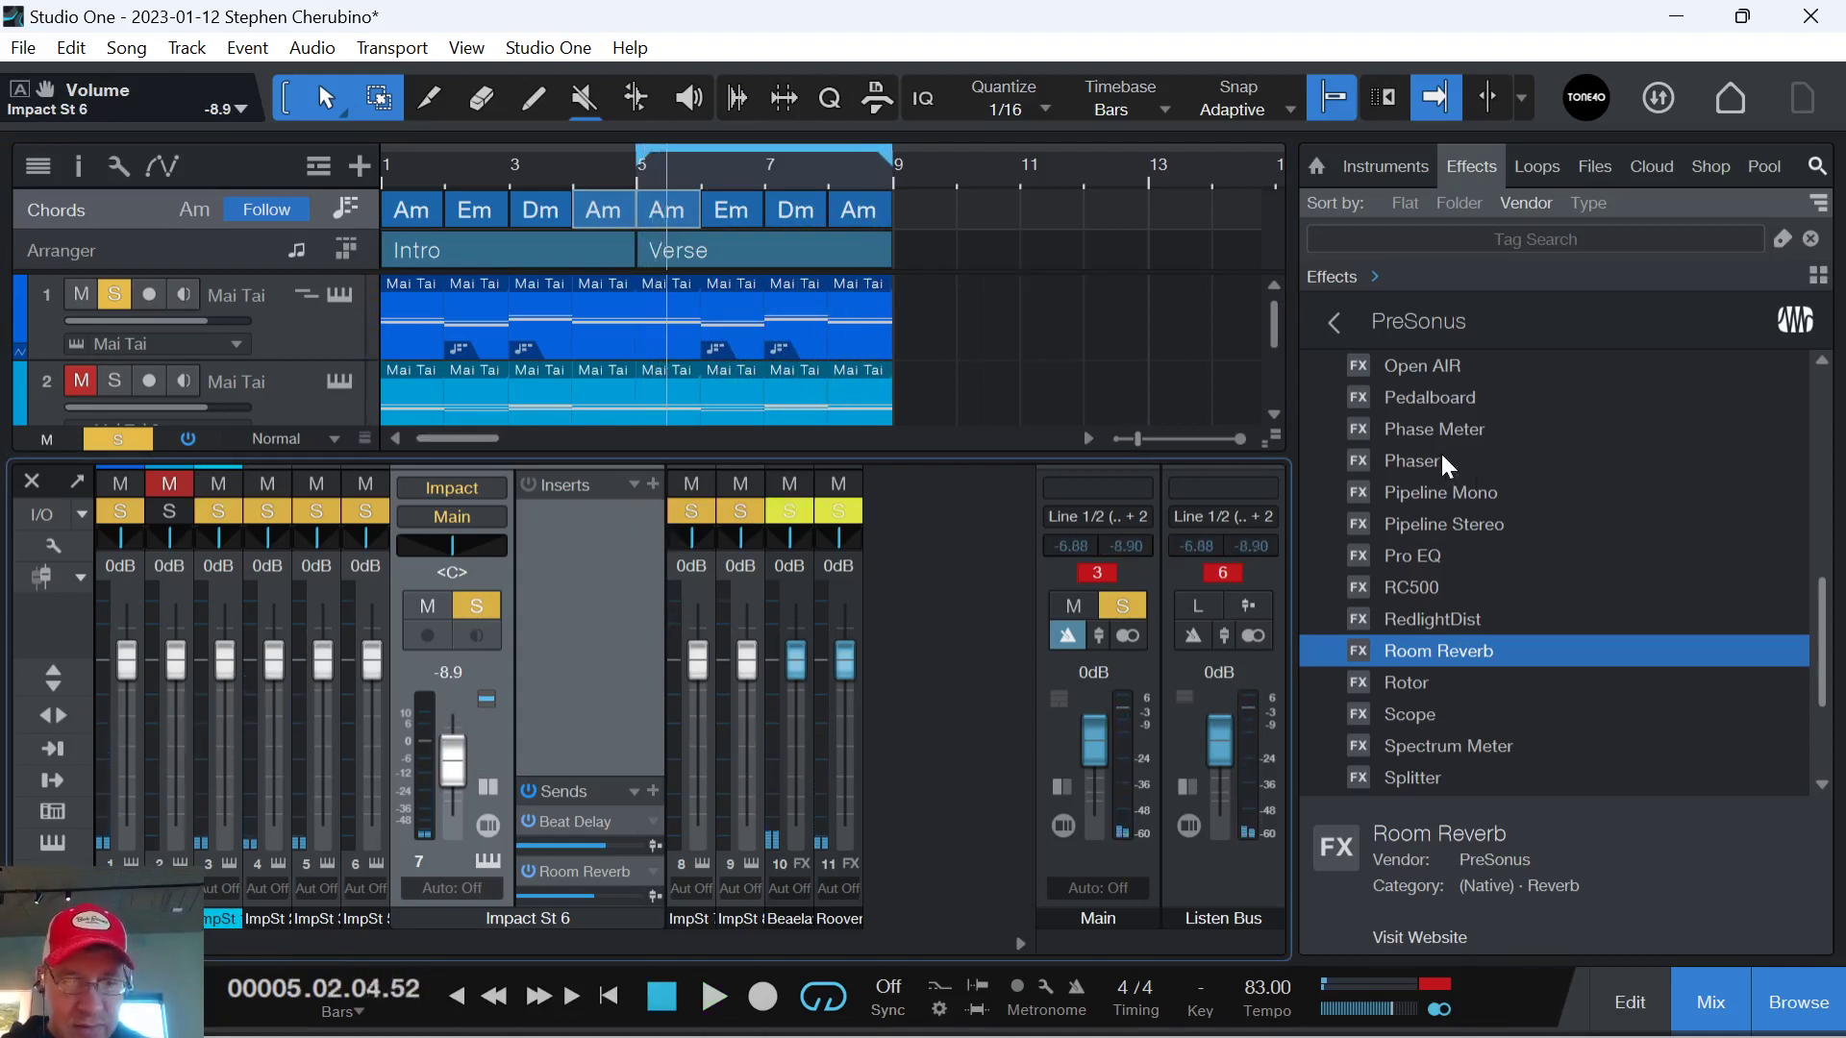
Hide the mixer, start the Verse from bar 5 and open the Impact track's pattern for editing.
key(F3)
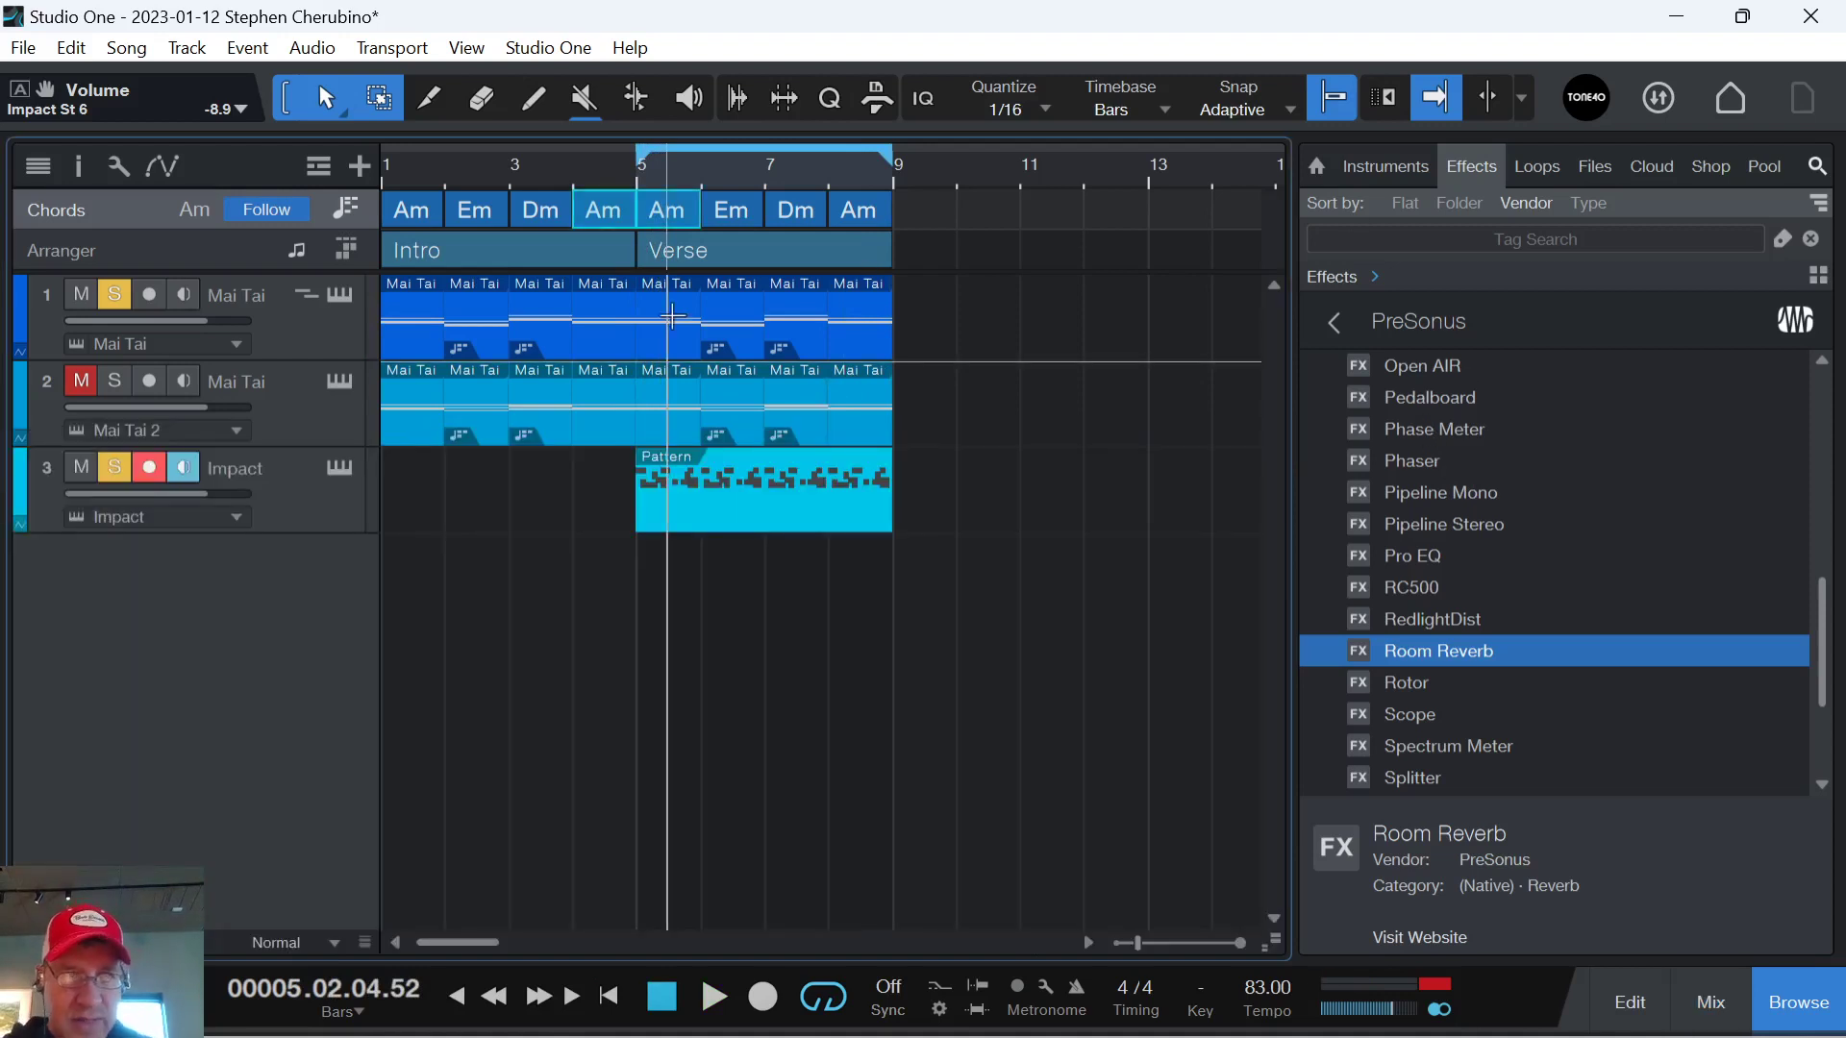
click(640, 175)
key(space)
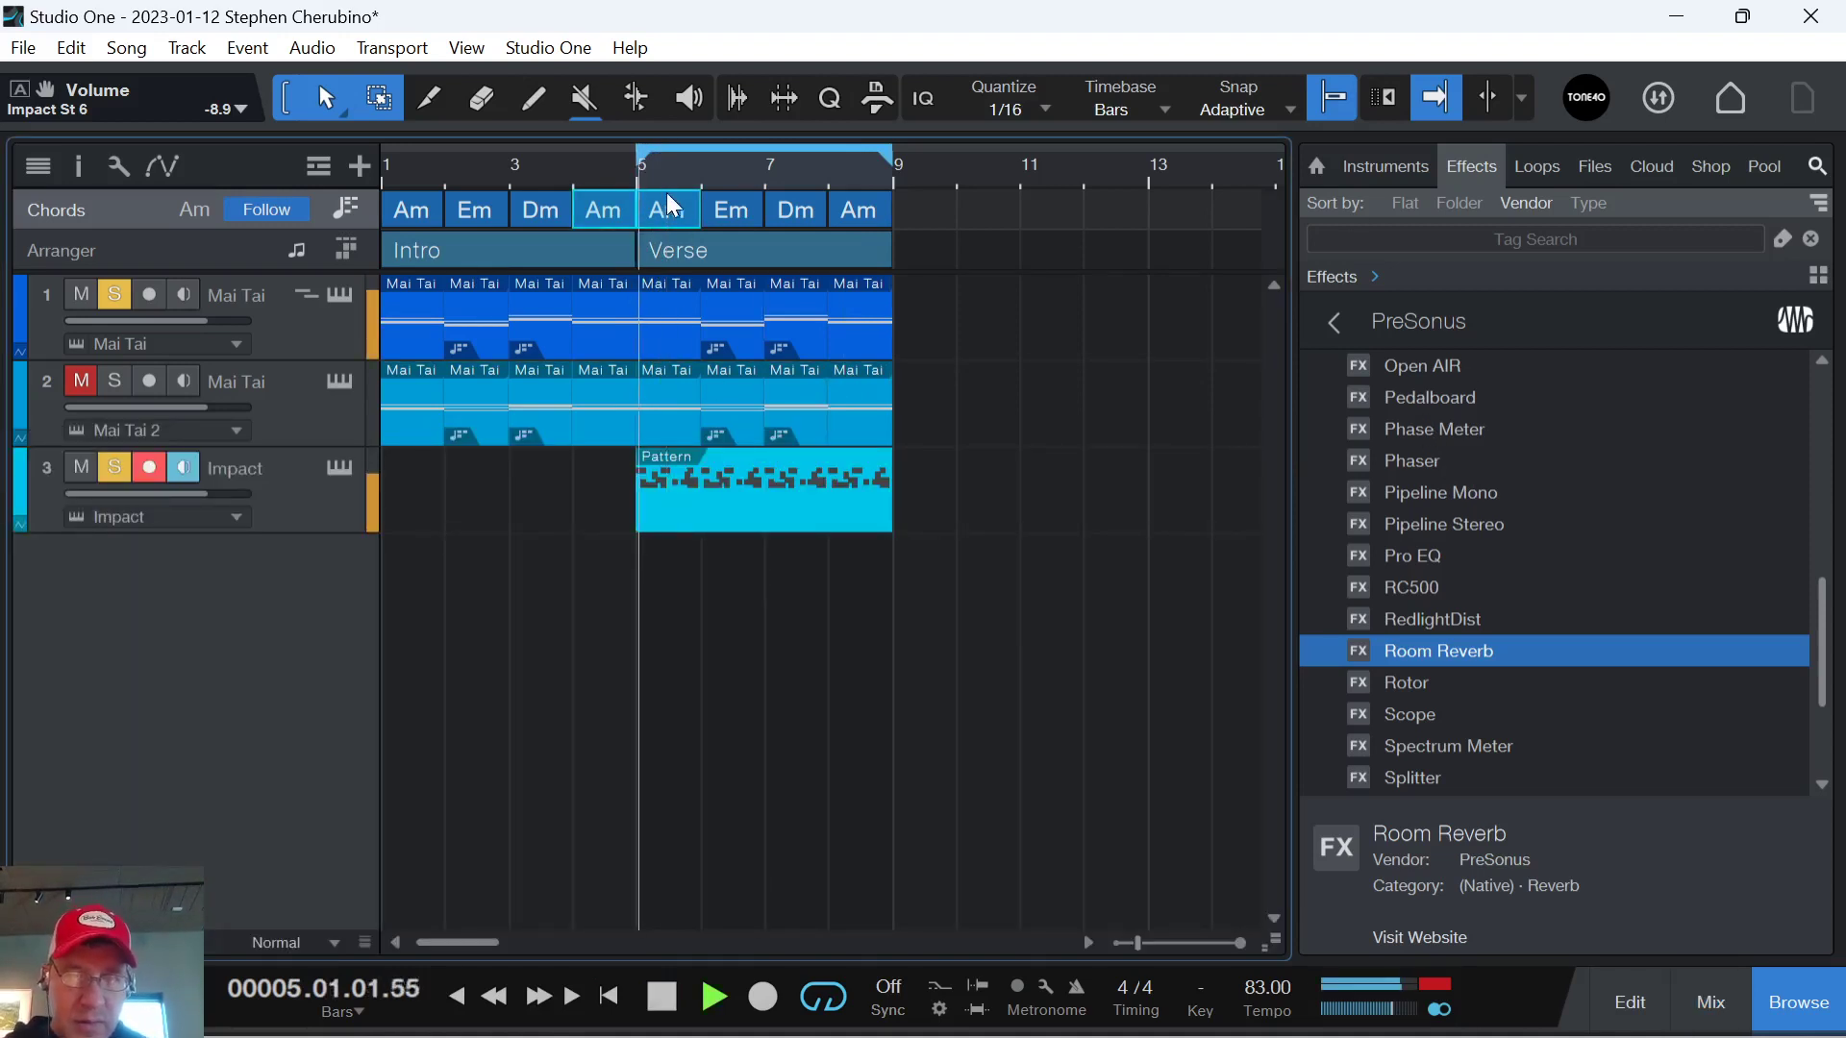
click(702, 523)
double_click(694, 511)
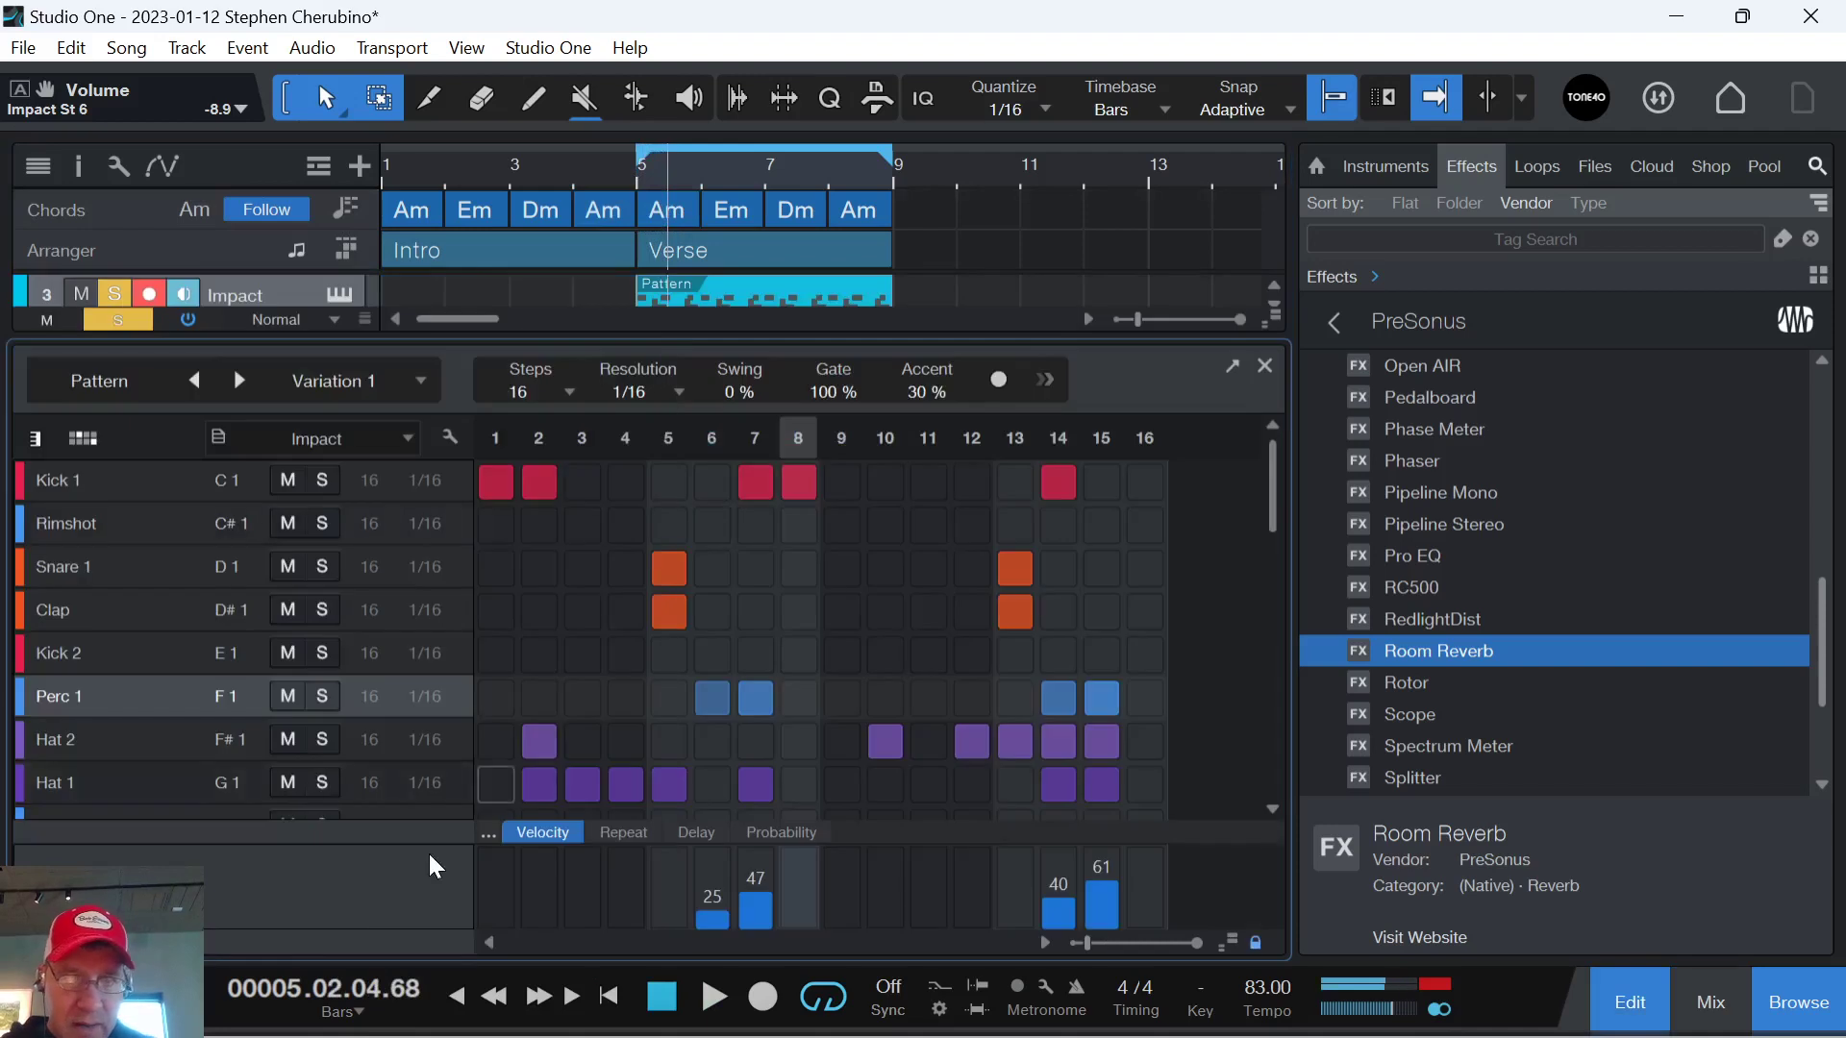
Vary the Hat 1 velocities between about 39 and 65 and add Hat 1 hits on steps 10 and 11.
click(86, 736)
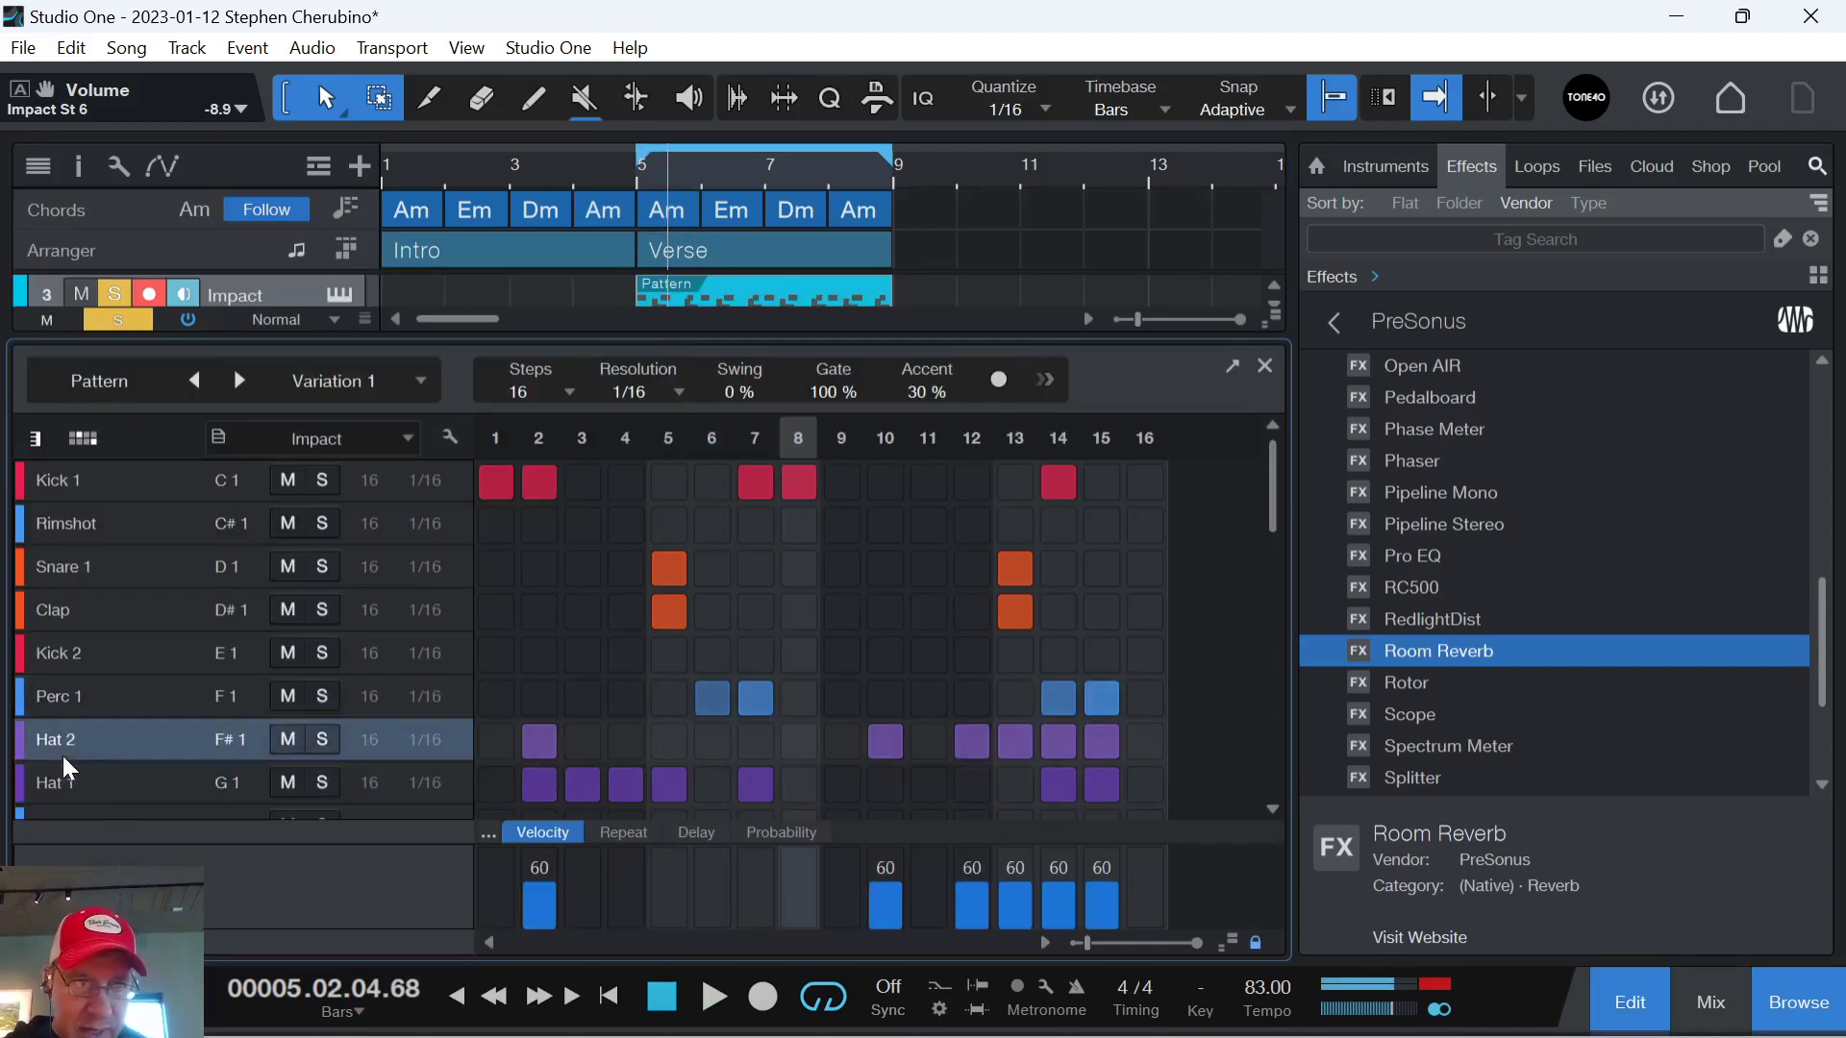
click(91, 781)
drag(544, 917, 727, 879)
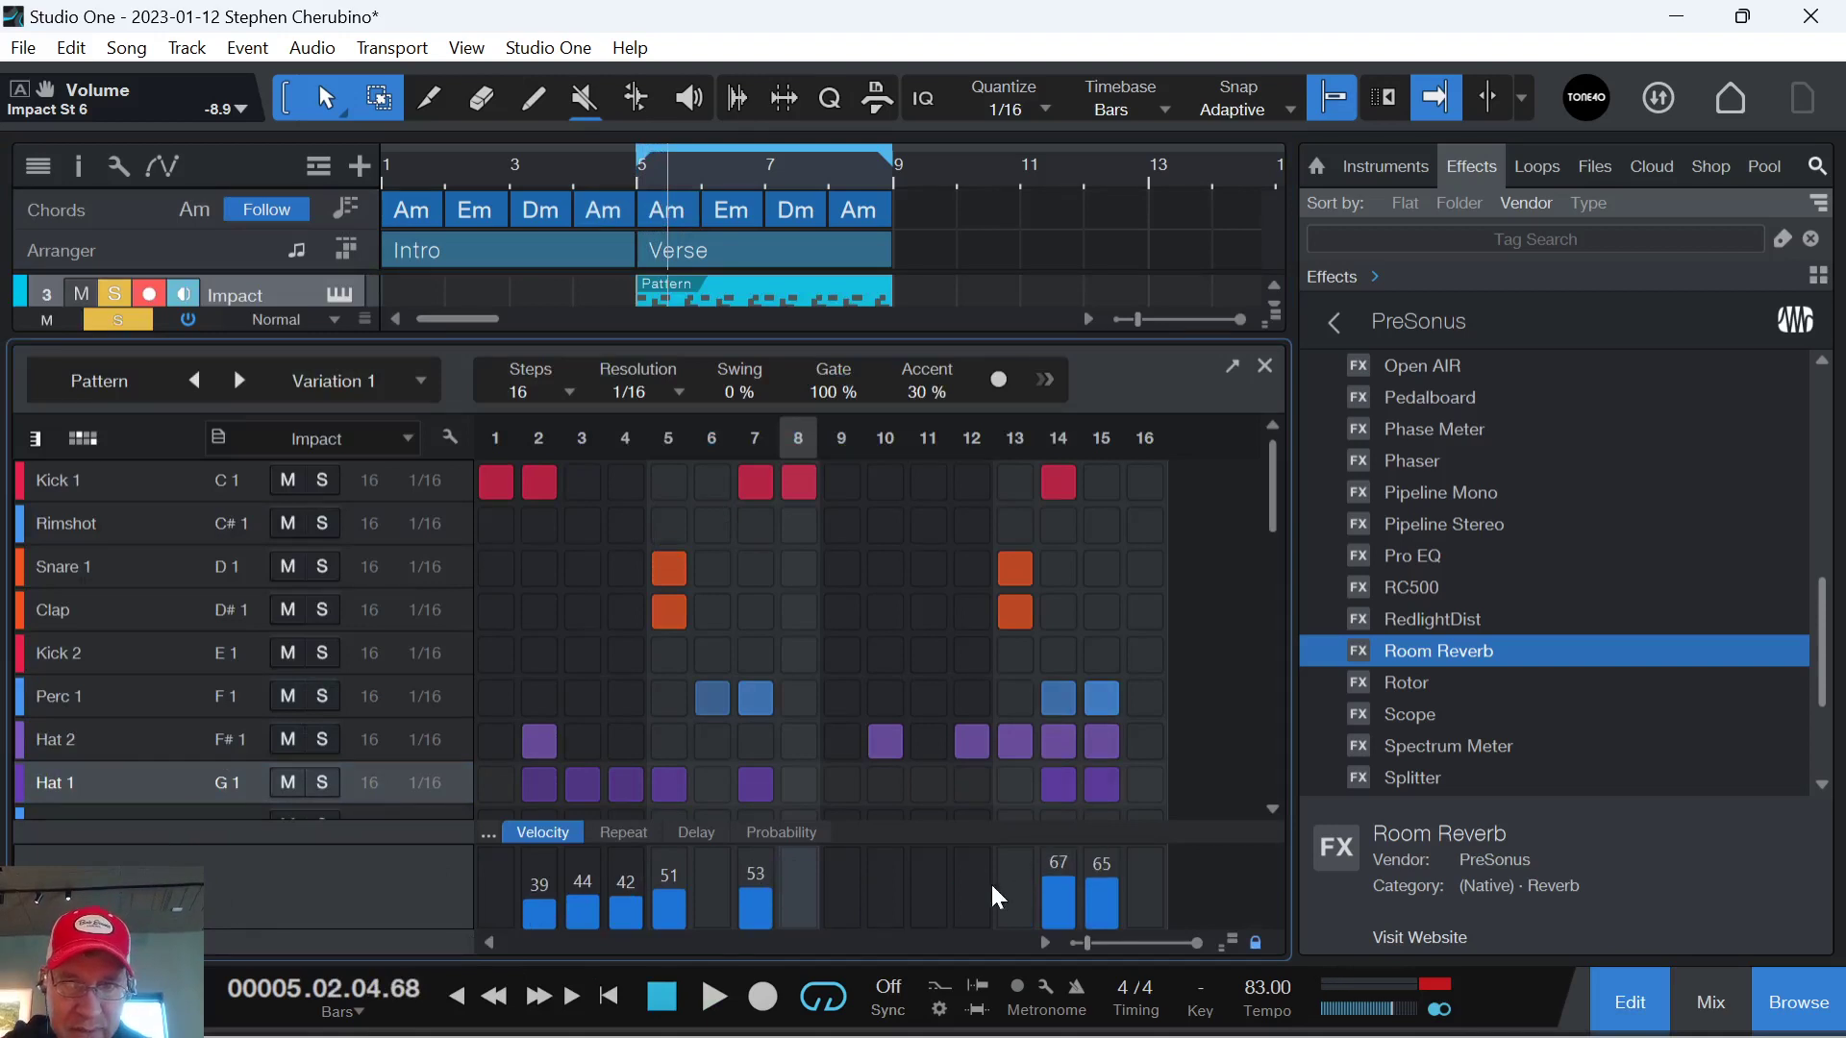
drag(904, 780, 926, 780)
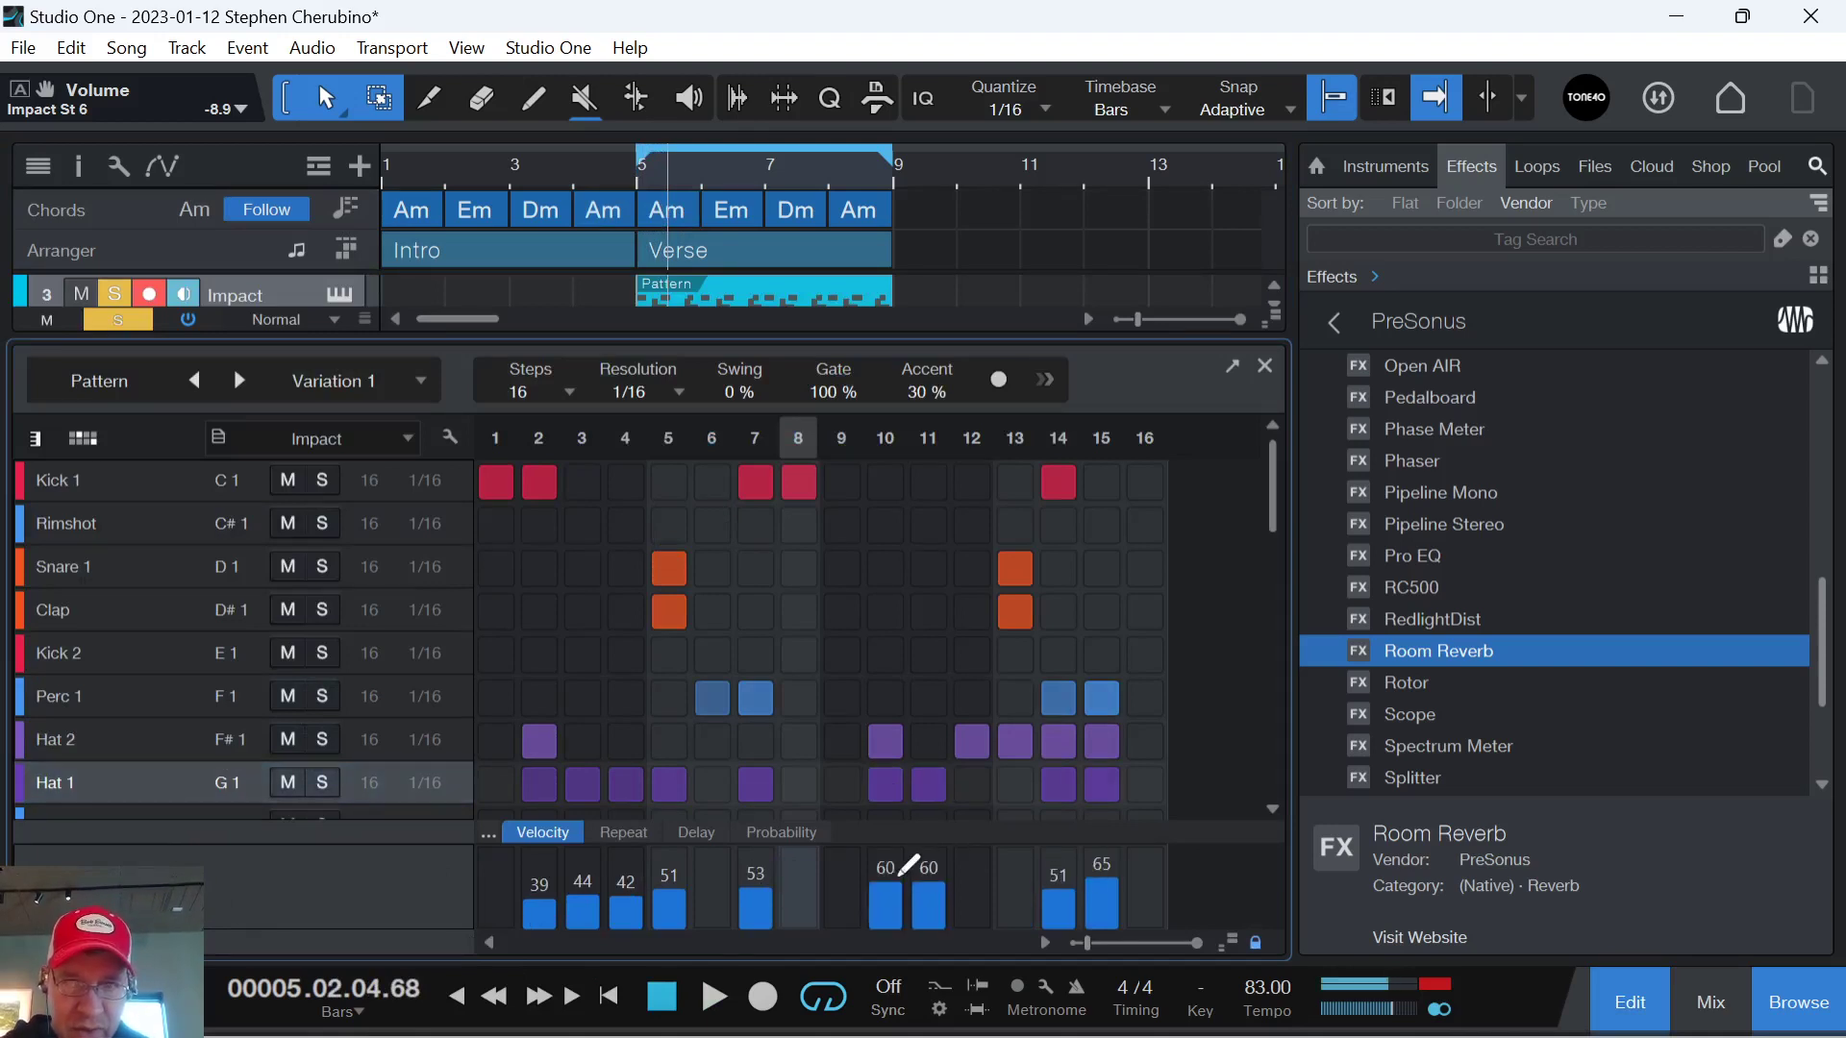
Add Hat 2 hits on steps 5 and 9 and vary the row's velocities between about 35 and 81.
click(668, 740)
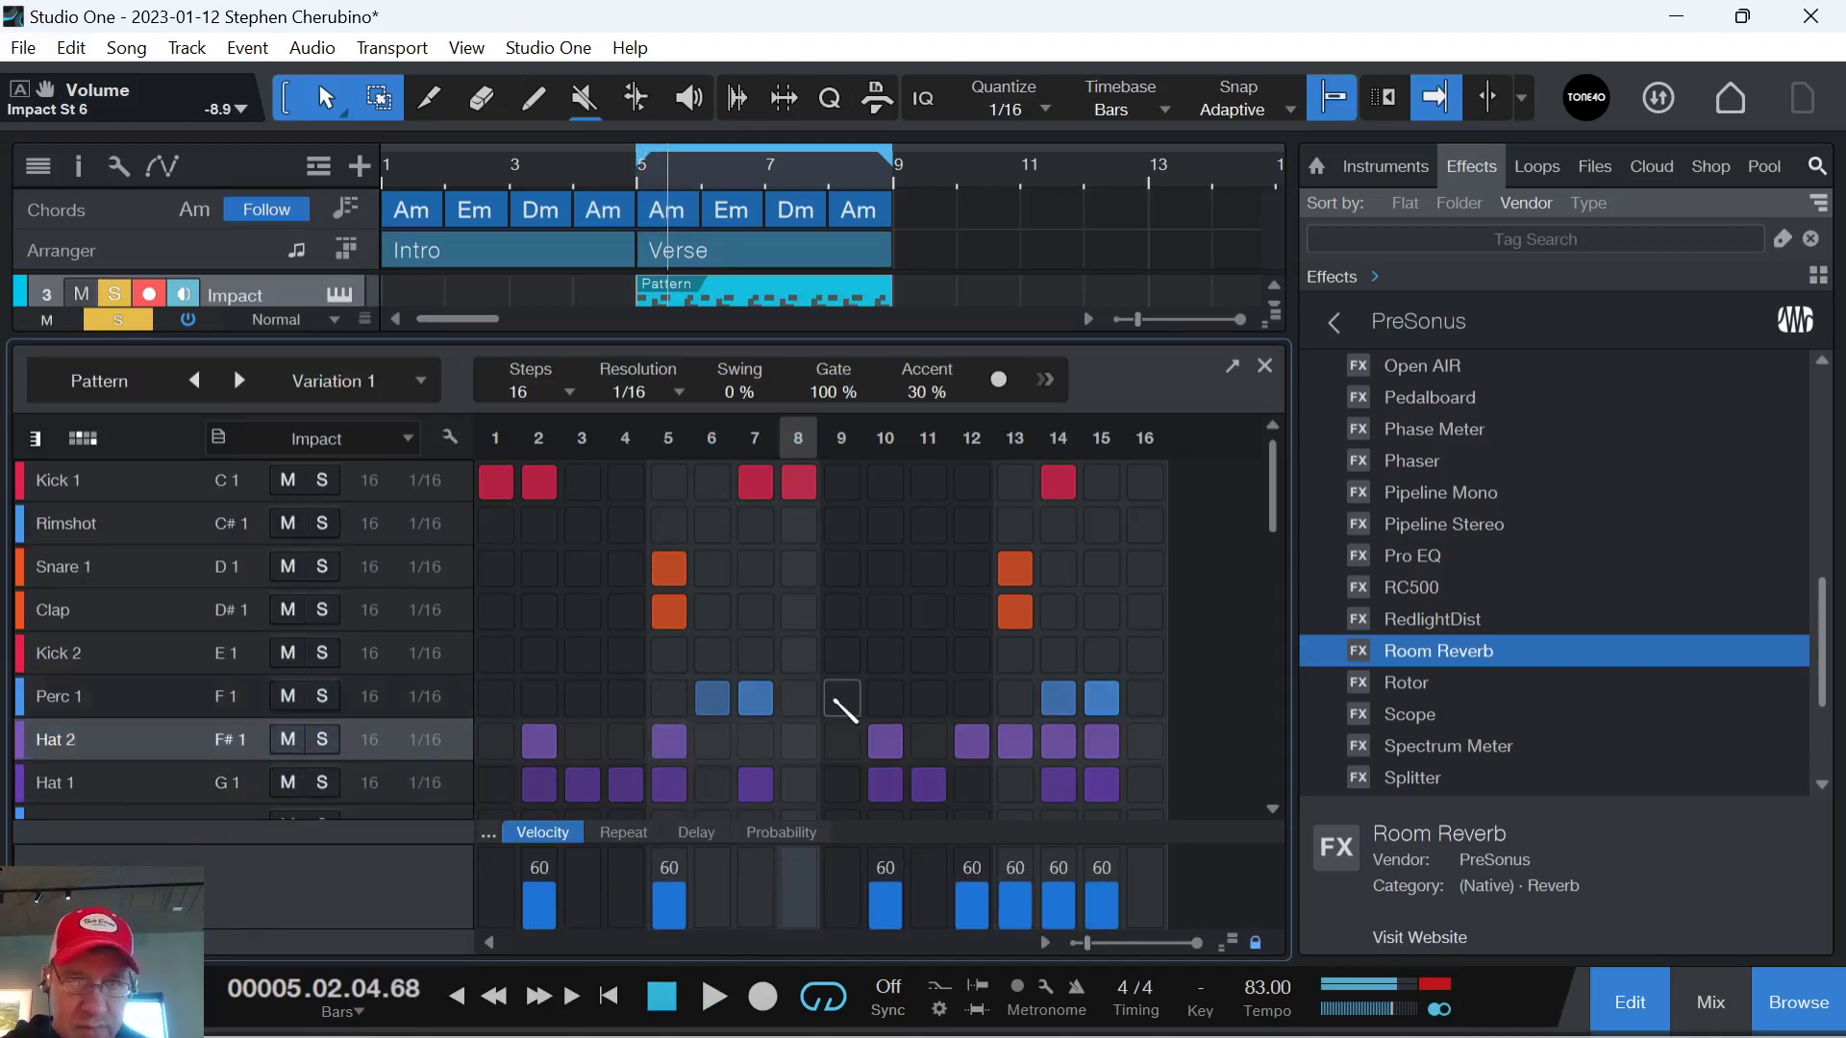
click(842, 740)
click(860, 876)
drag(861, 876, 1067, 876)
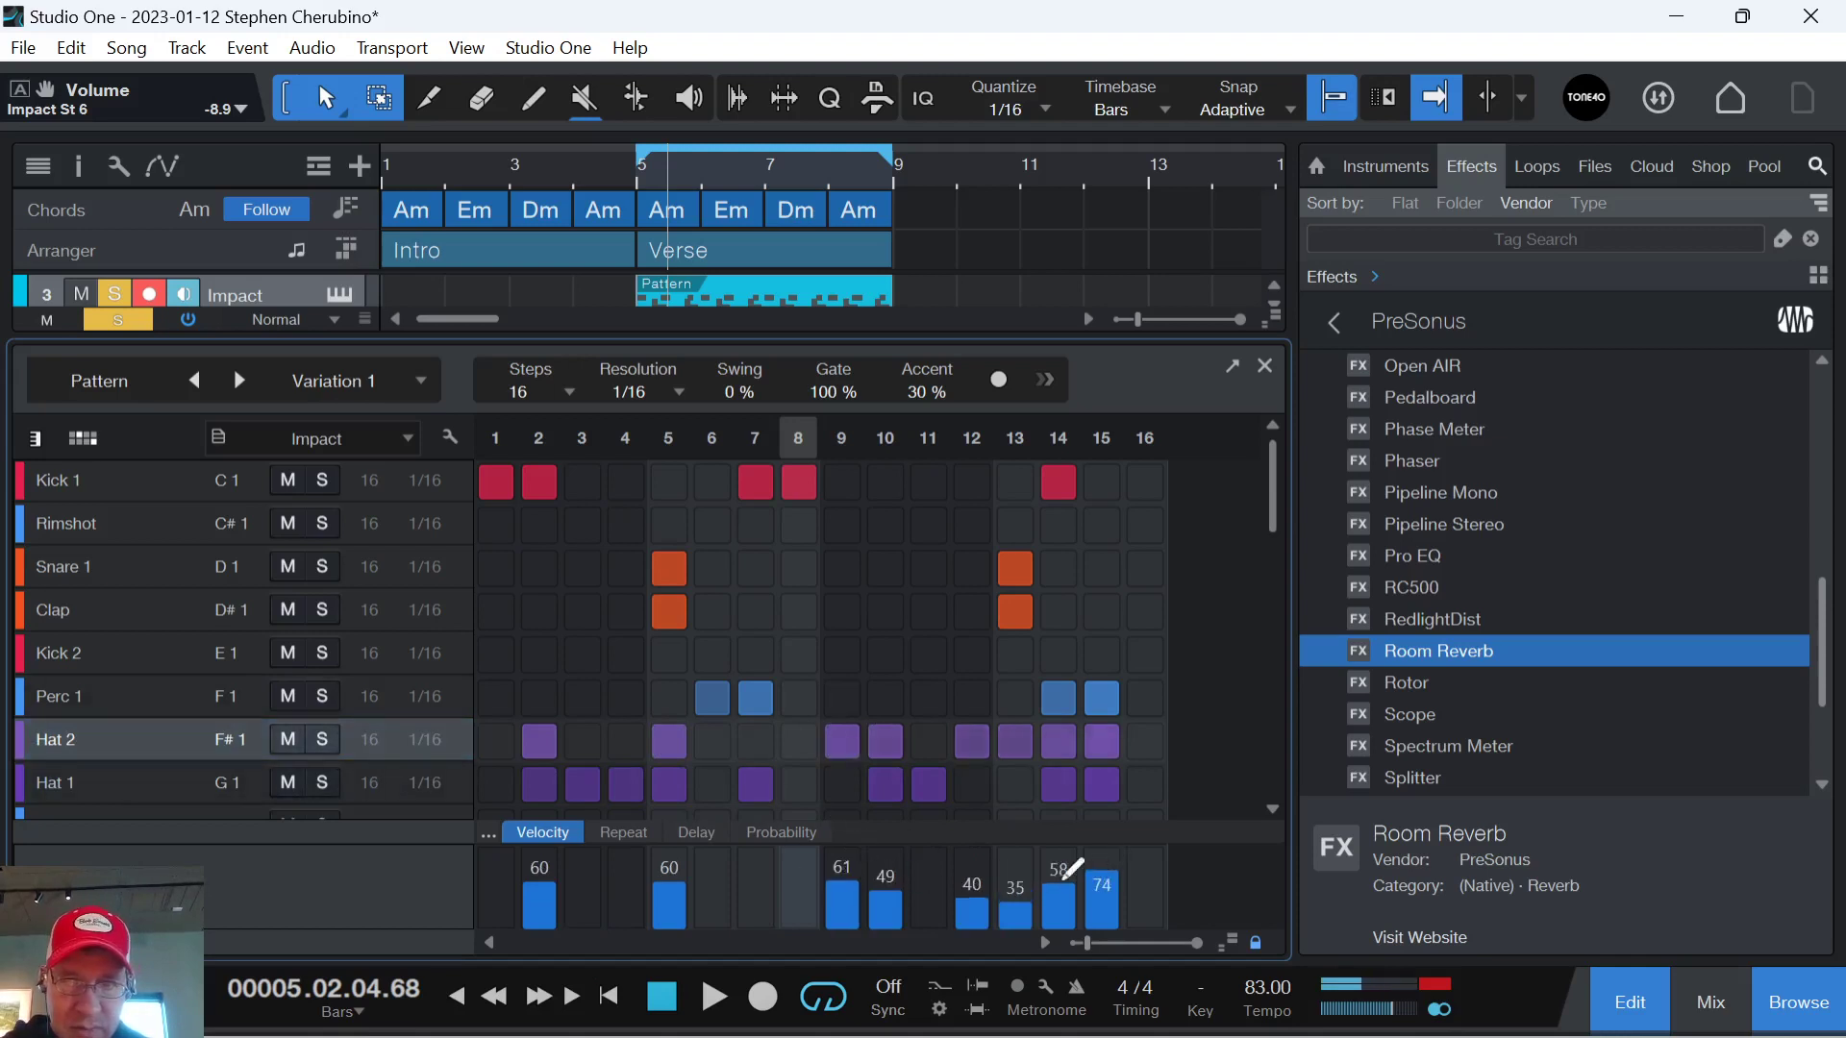
click(669, 862)
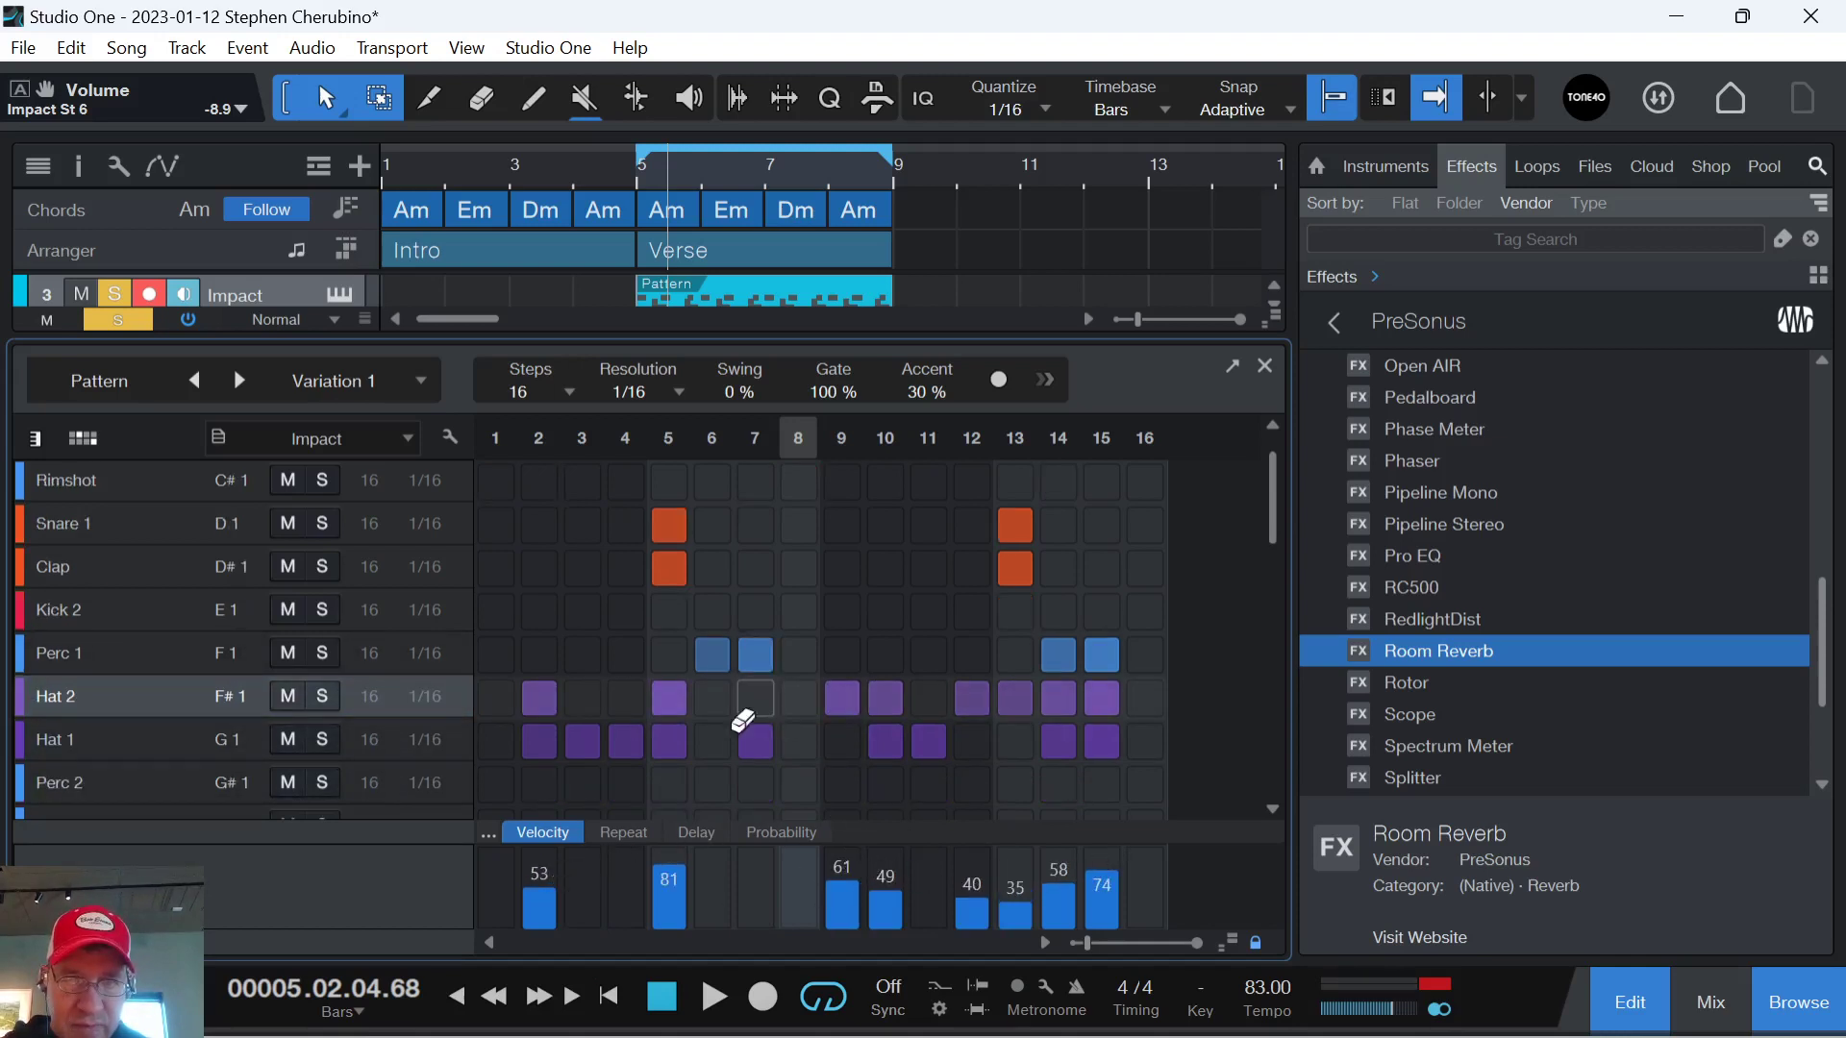
Add Perc 2 hits on steps 1, 10 and 11 of the Impact pattern.
scroll(322, 762, down, 3)
click(81, 630)
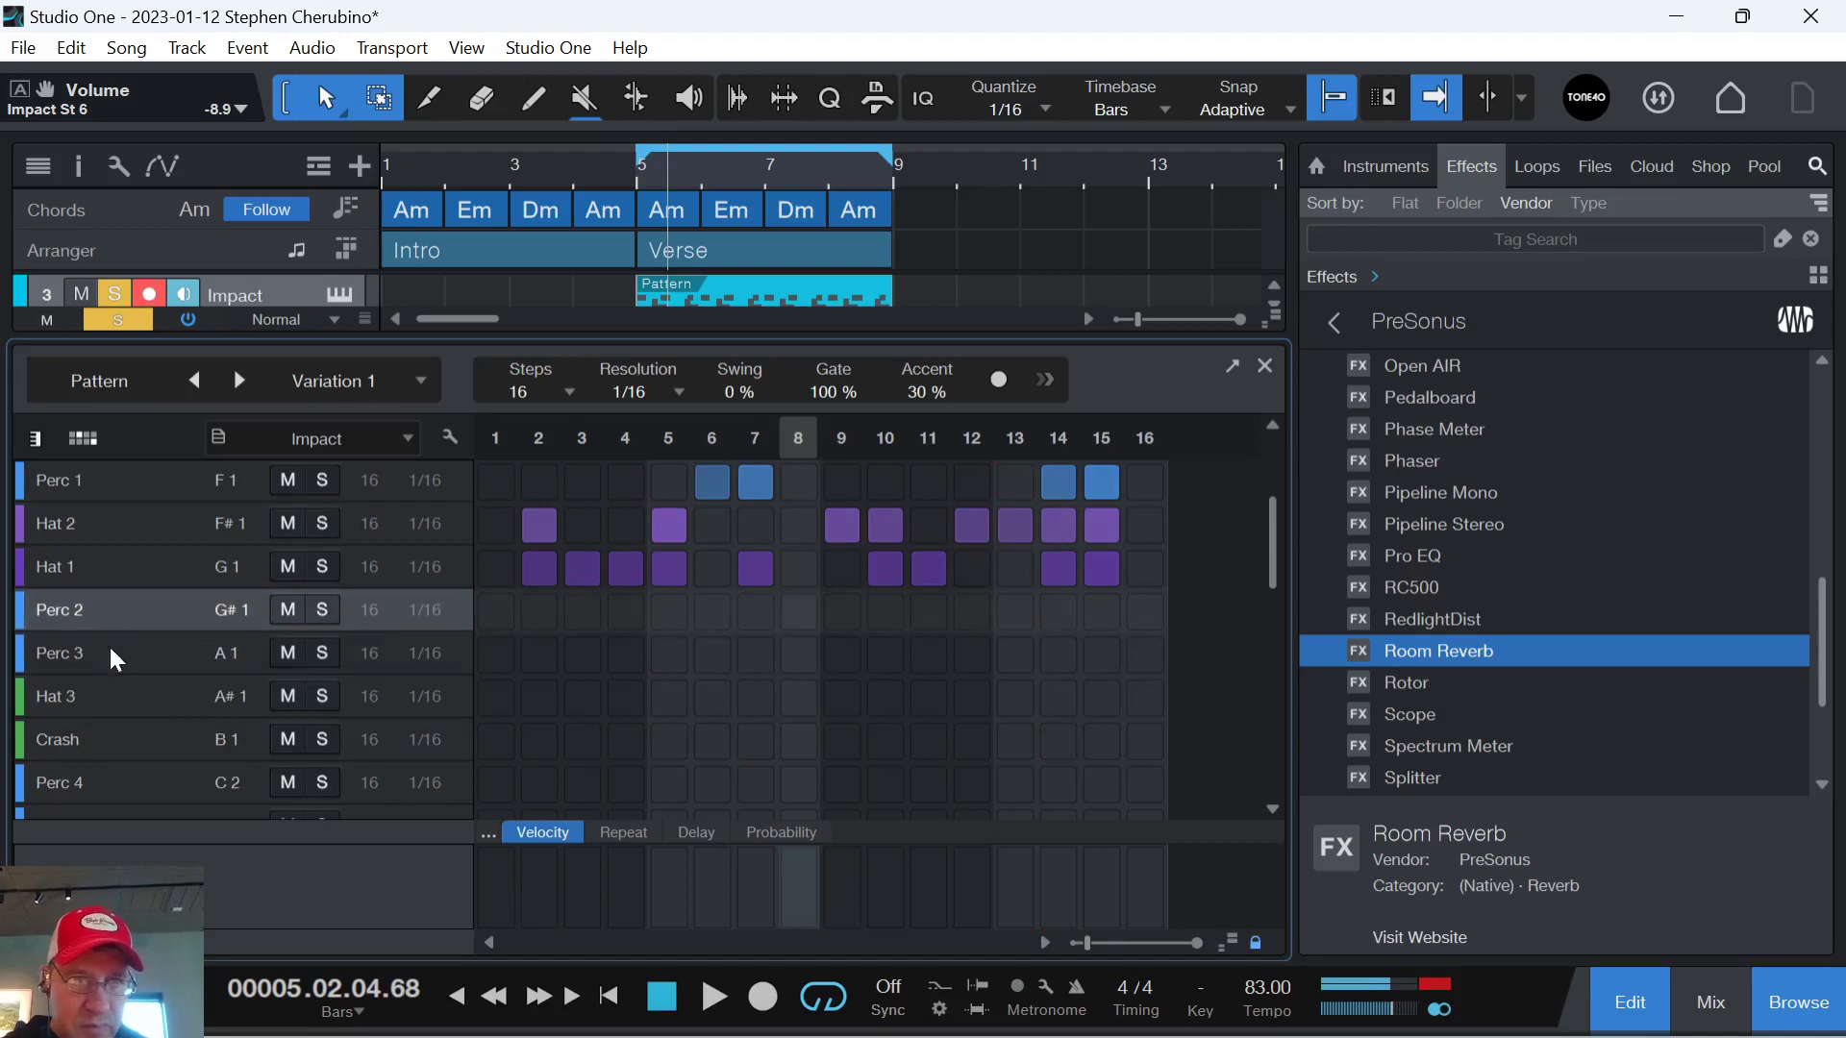
click(496, 610)
click(886, 612)
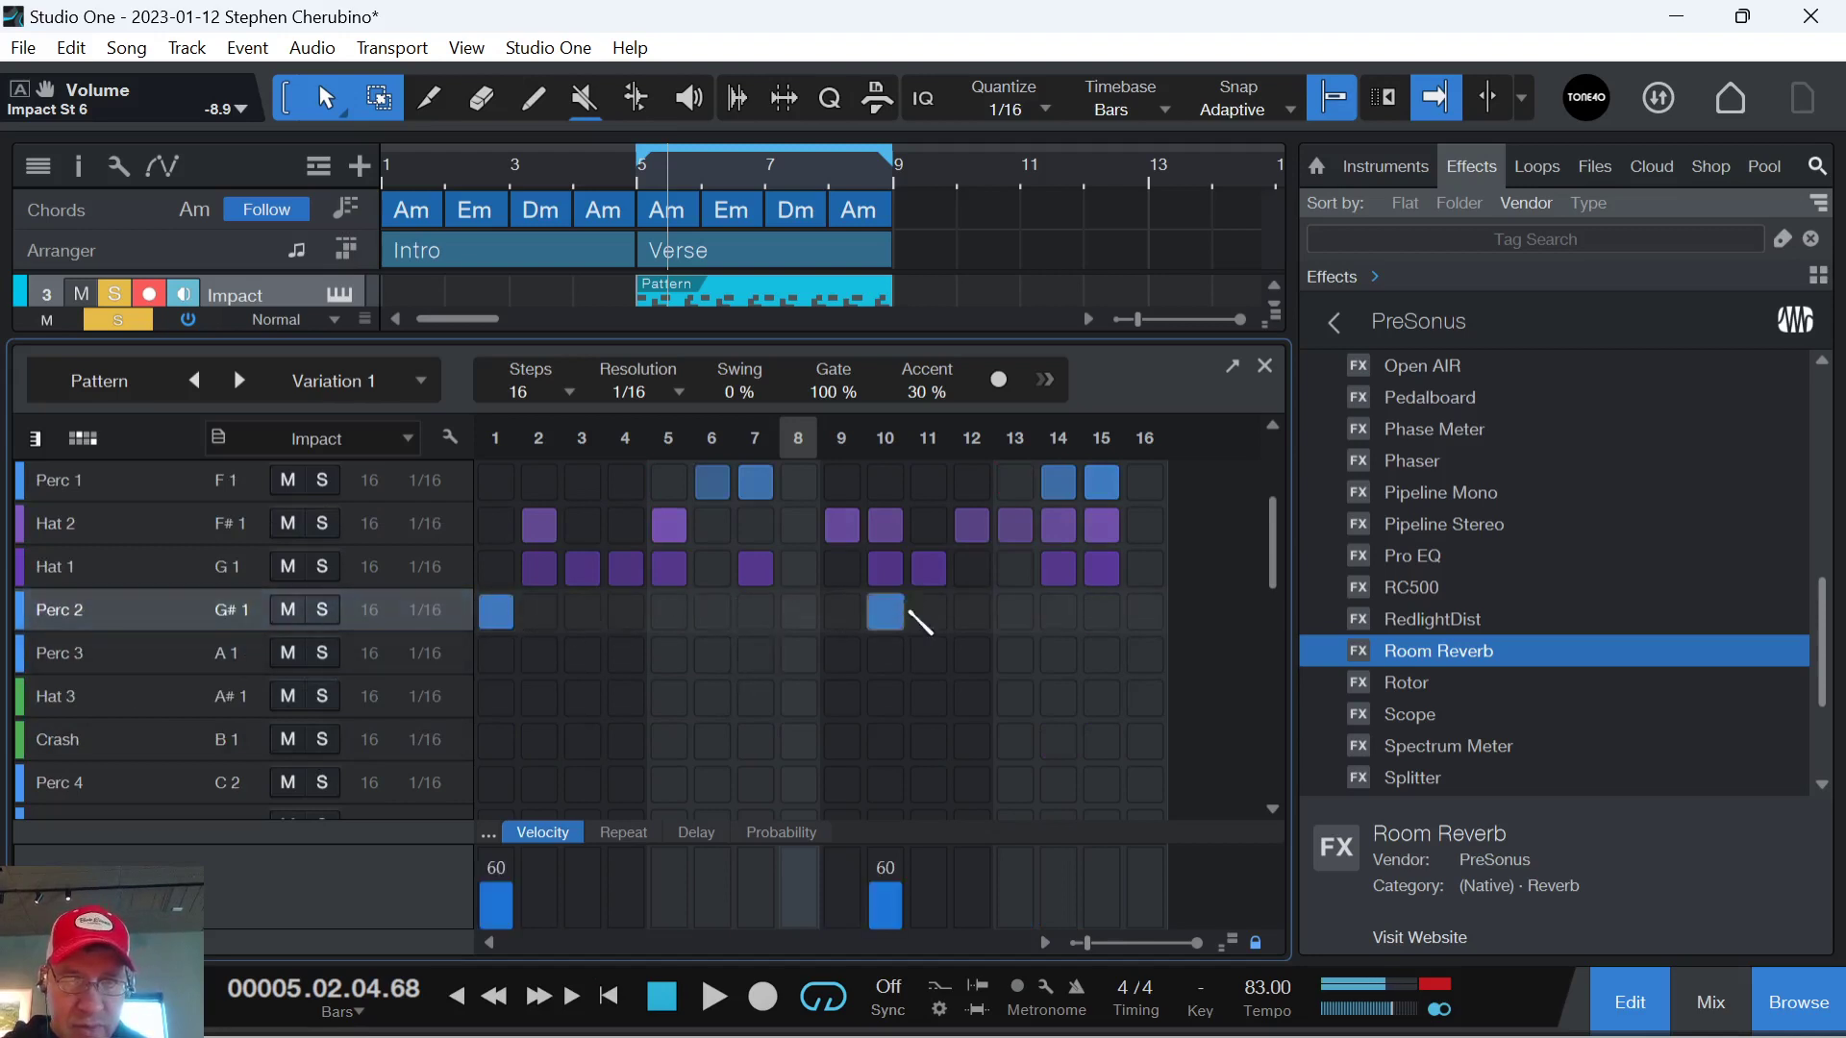
click(928, 611)
Add Perc 3 hits on steps 4 to 8 and vary their velocities between about 25 and 47.
click(172, 654)
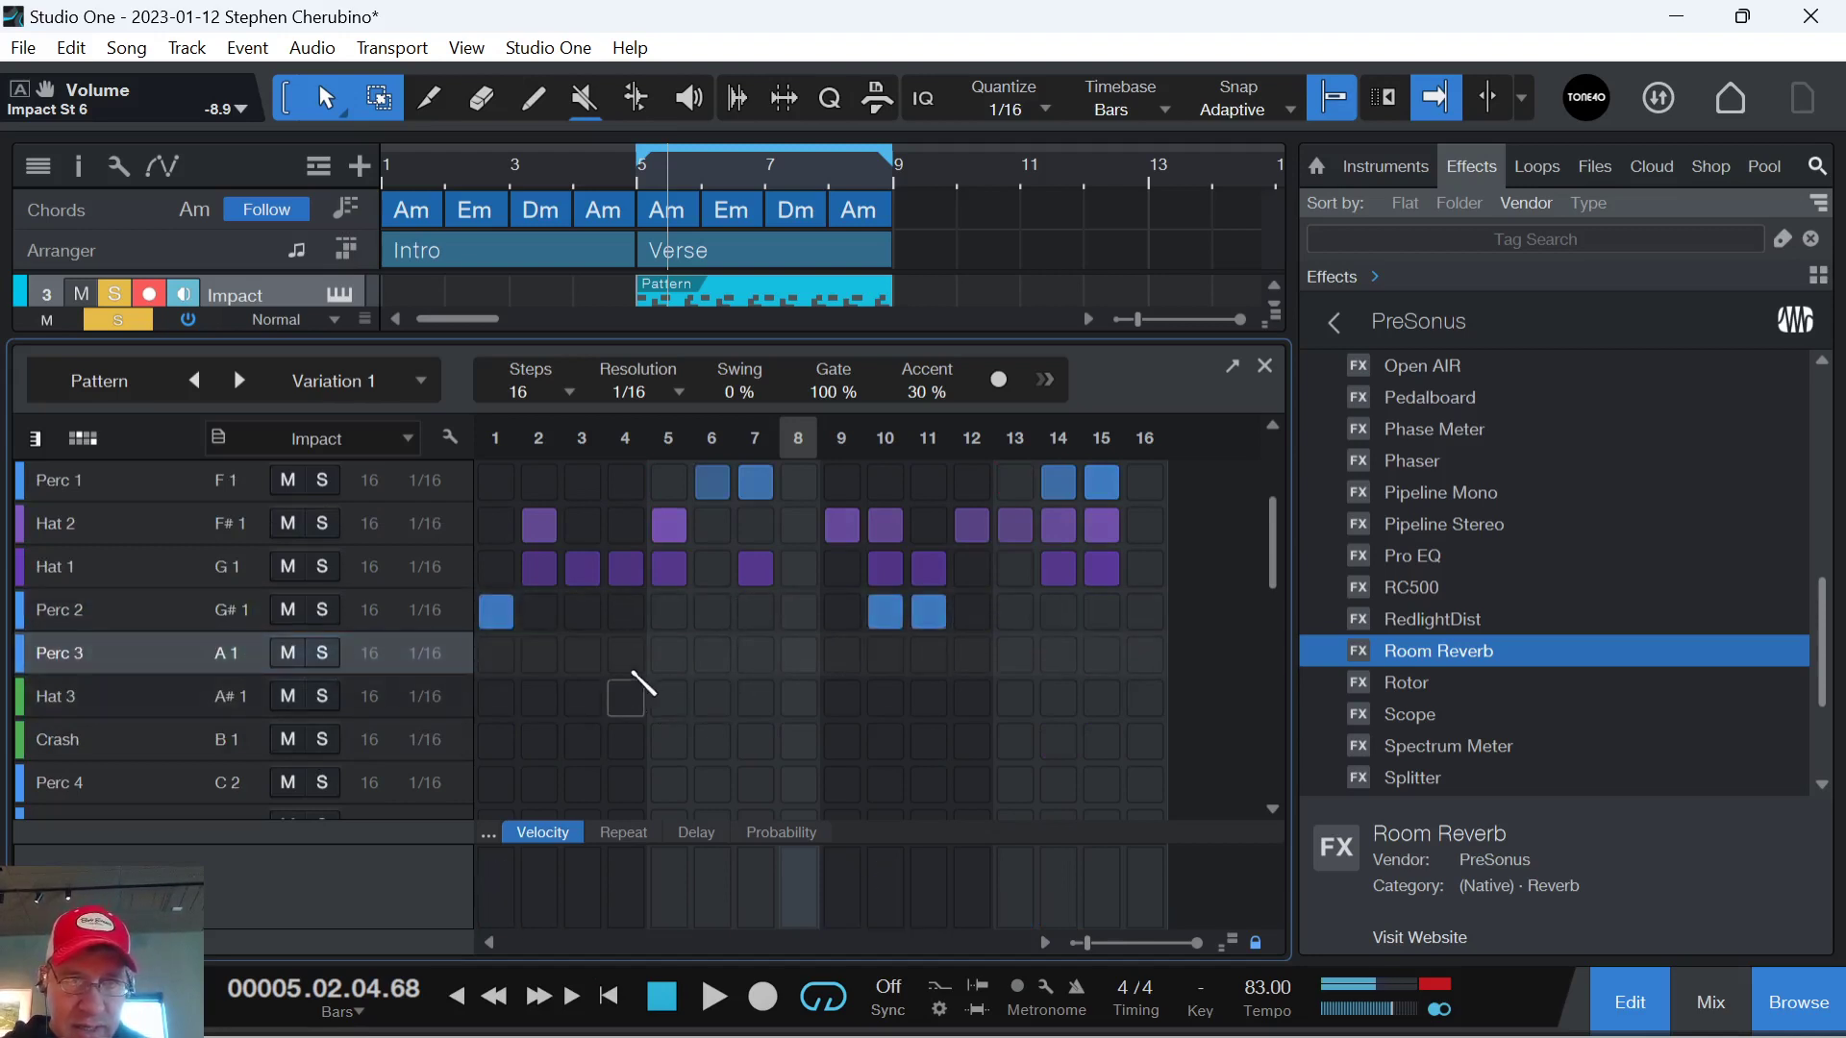
drag(633, 671, 798, 663)
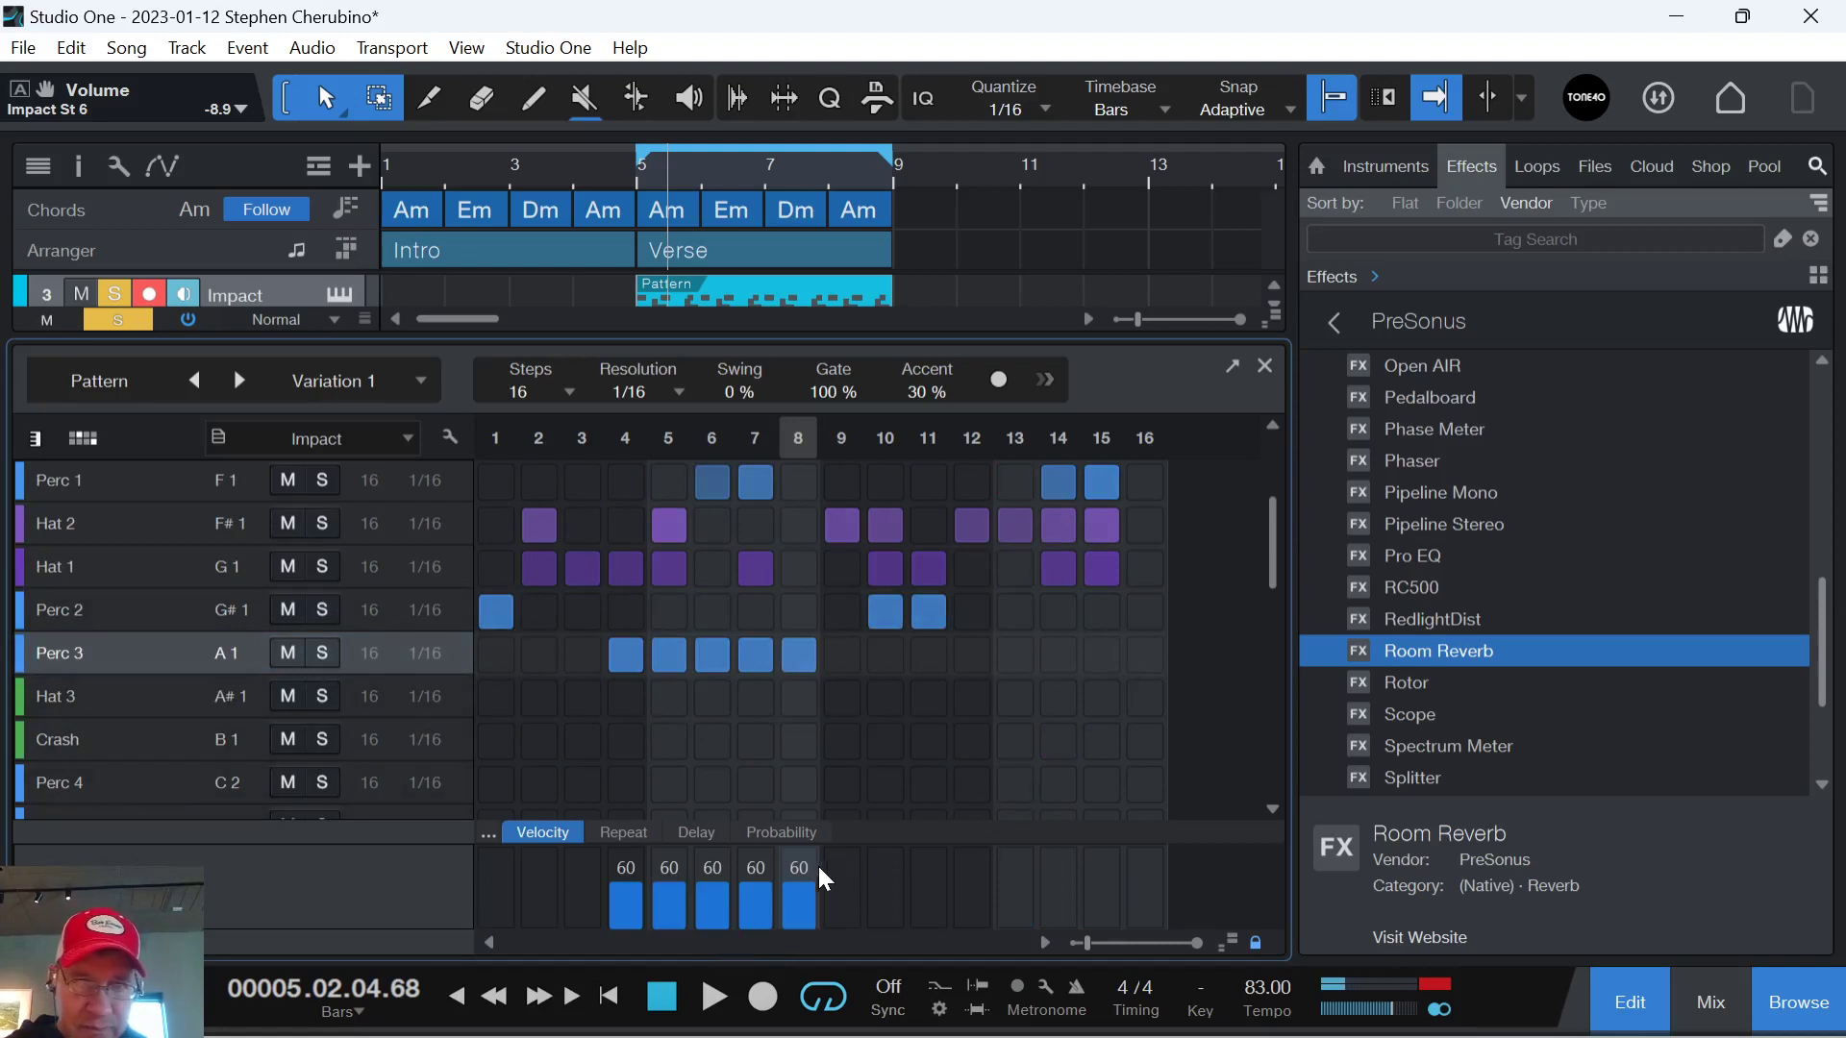
mouse_move(825, 878)
mouse_down()
mouse_move(712, 911)
mouse_move(638, 877)
mouse_up()
While the Verse plays, add Perc 3 hits on steps 14 to 16 and a step 16 hit to both Hat 2 and Hat 1.
key(space)
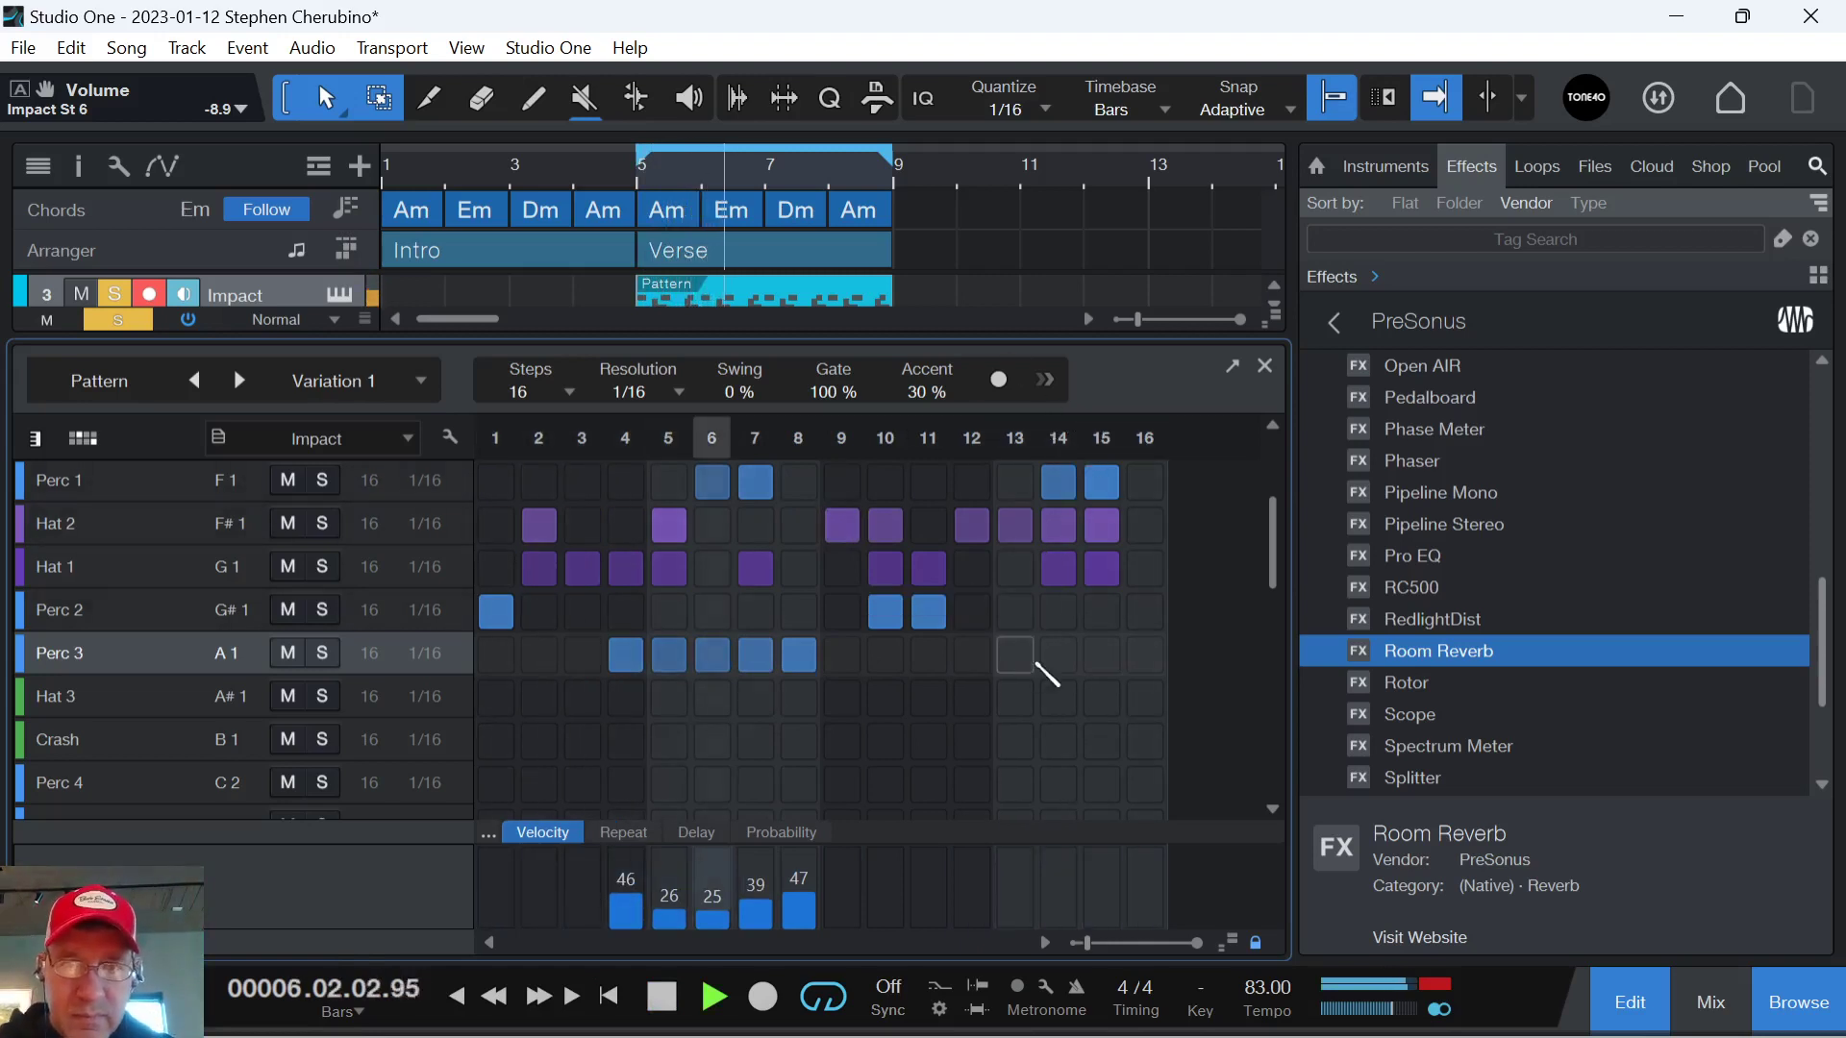
click(1059, 653)
click(1101, 654)
click(1144, 654)
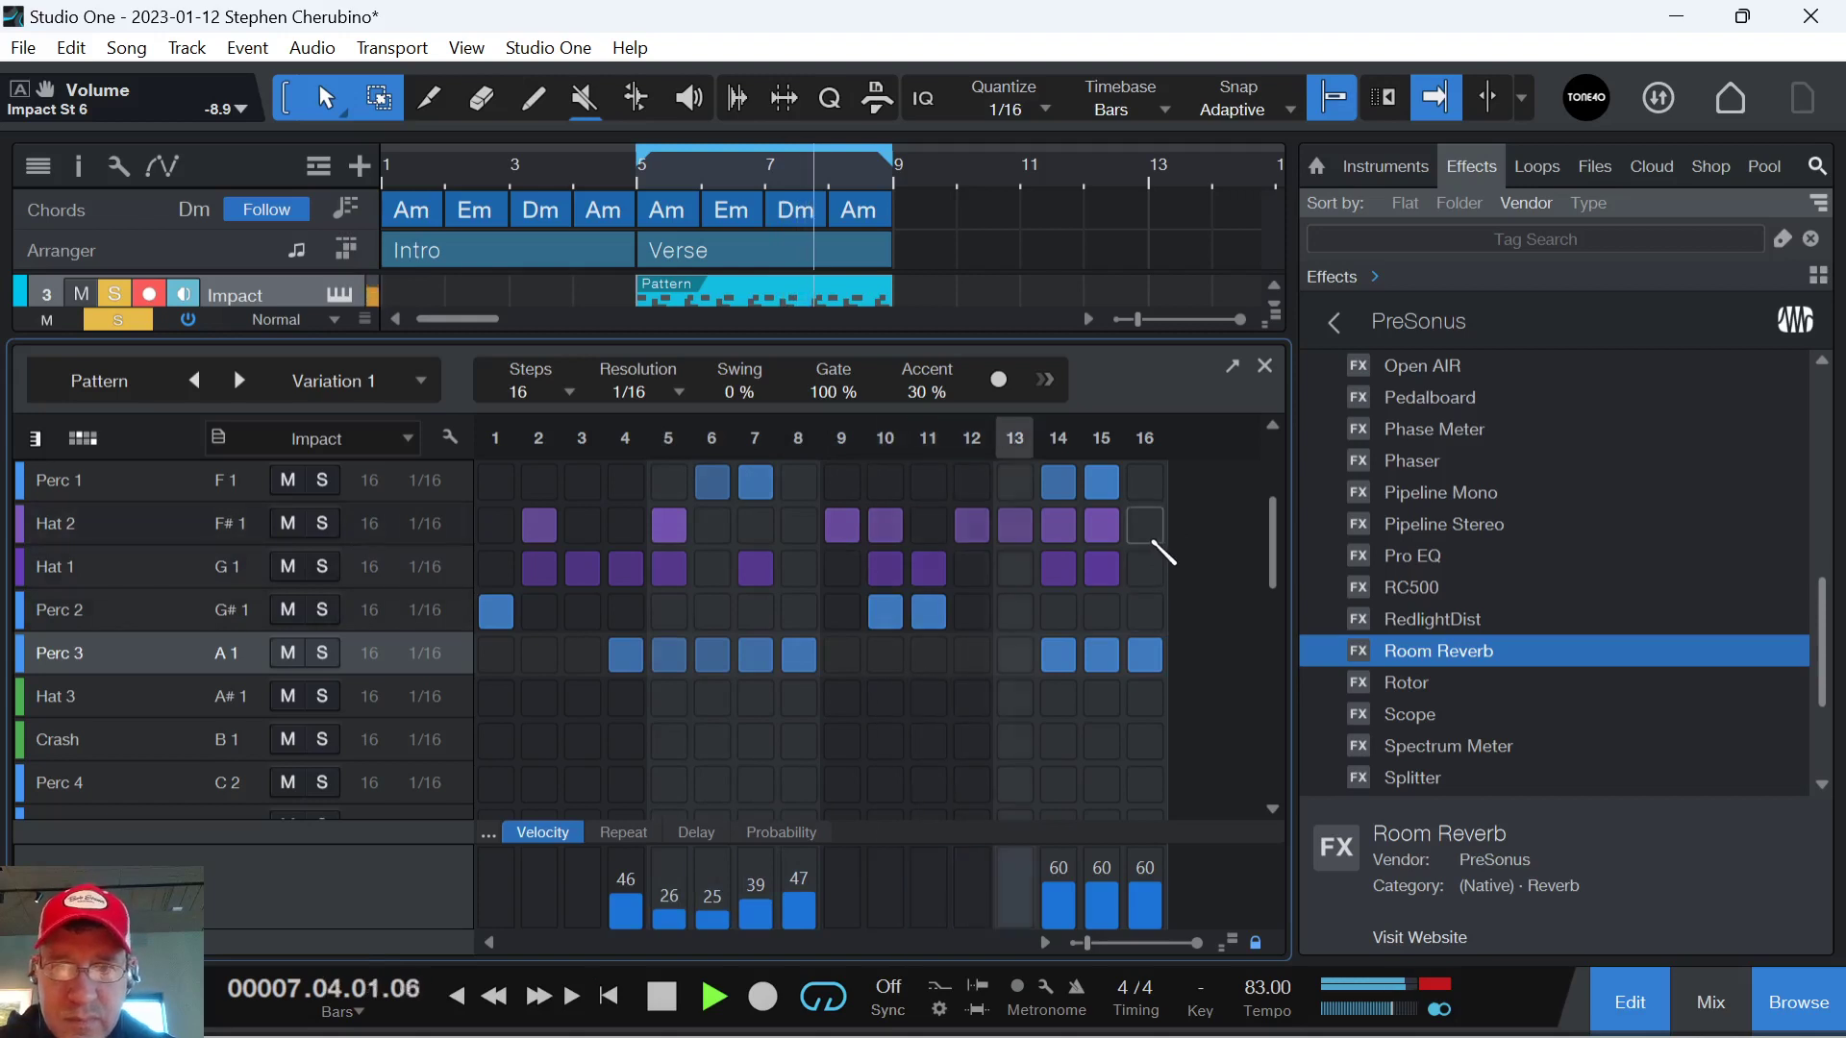
click(1144, 525)
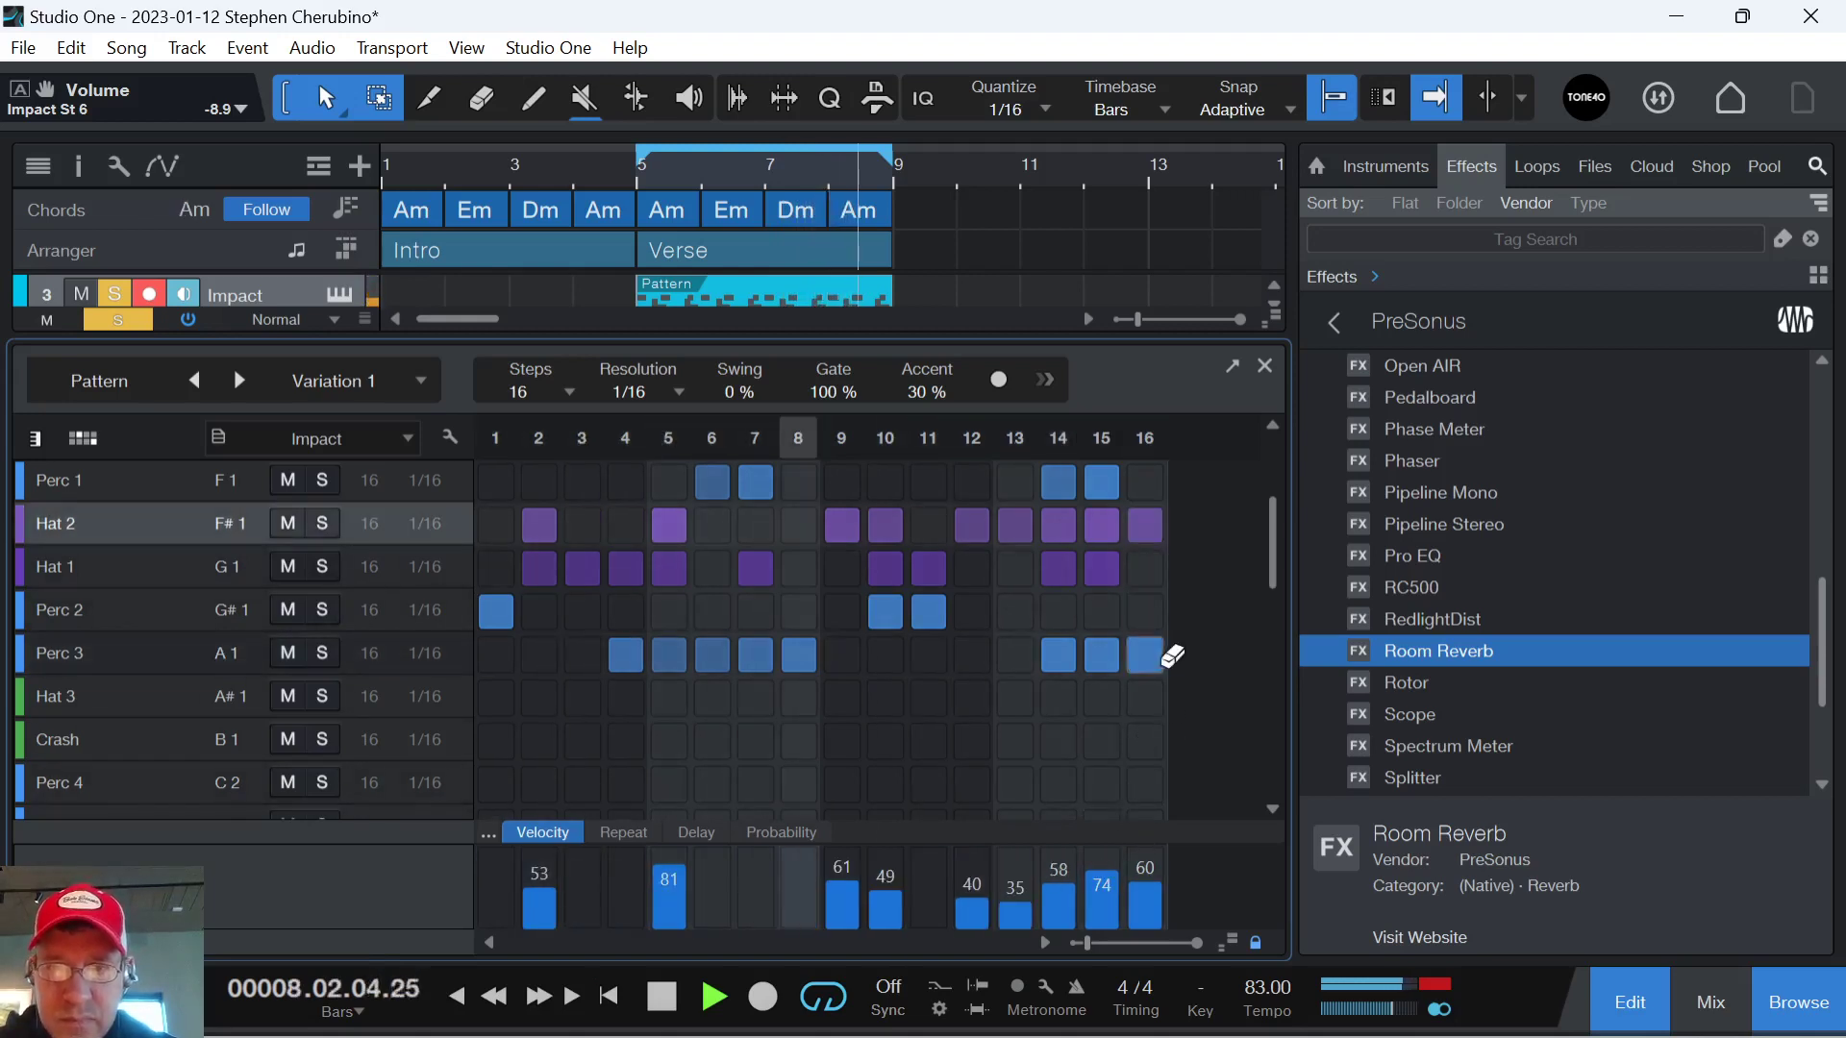
click(1144, 567)
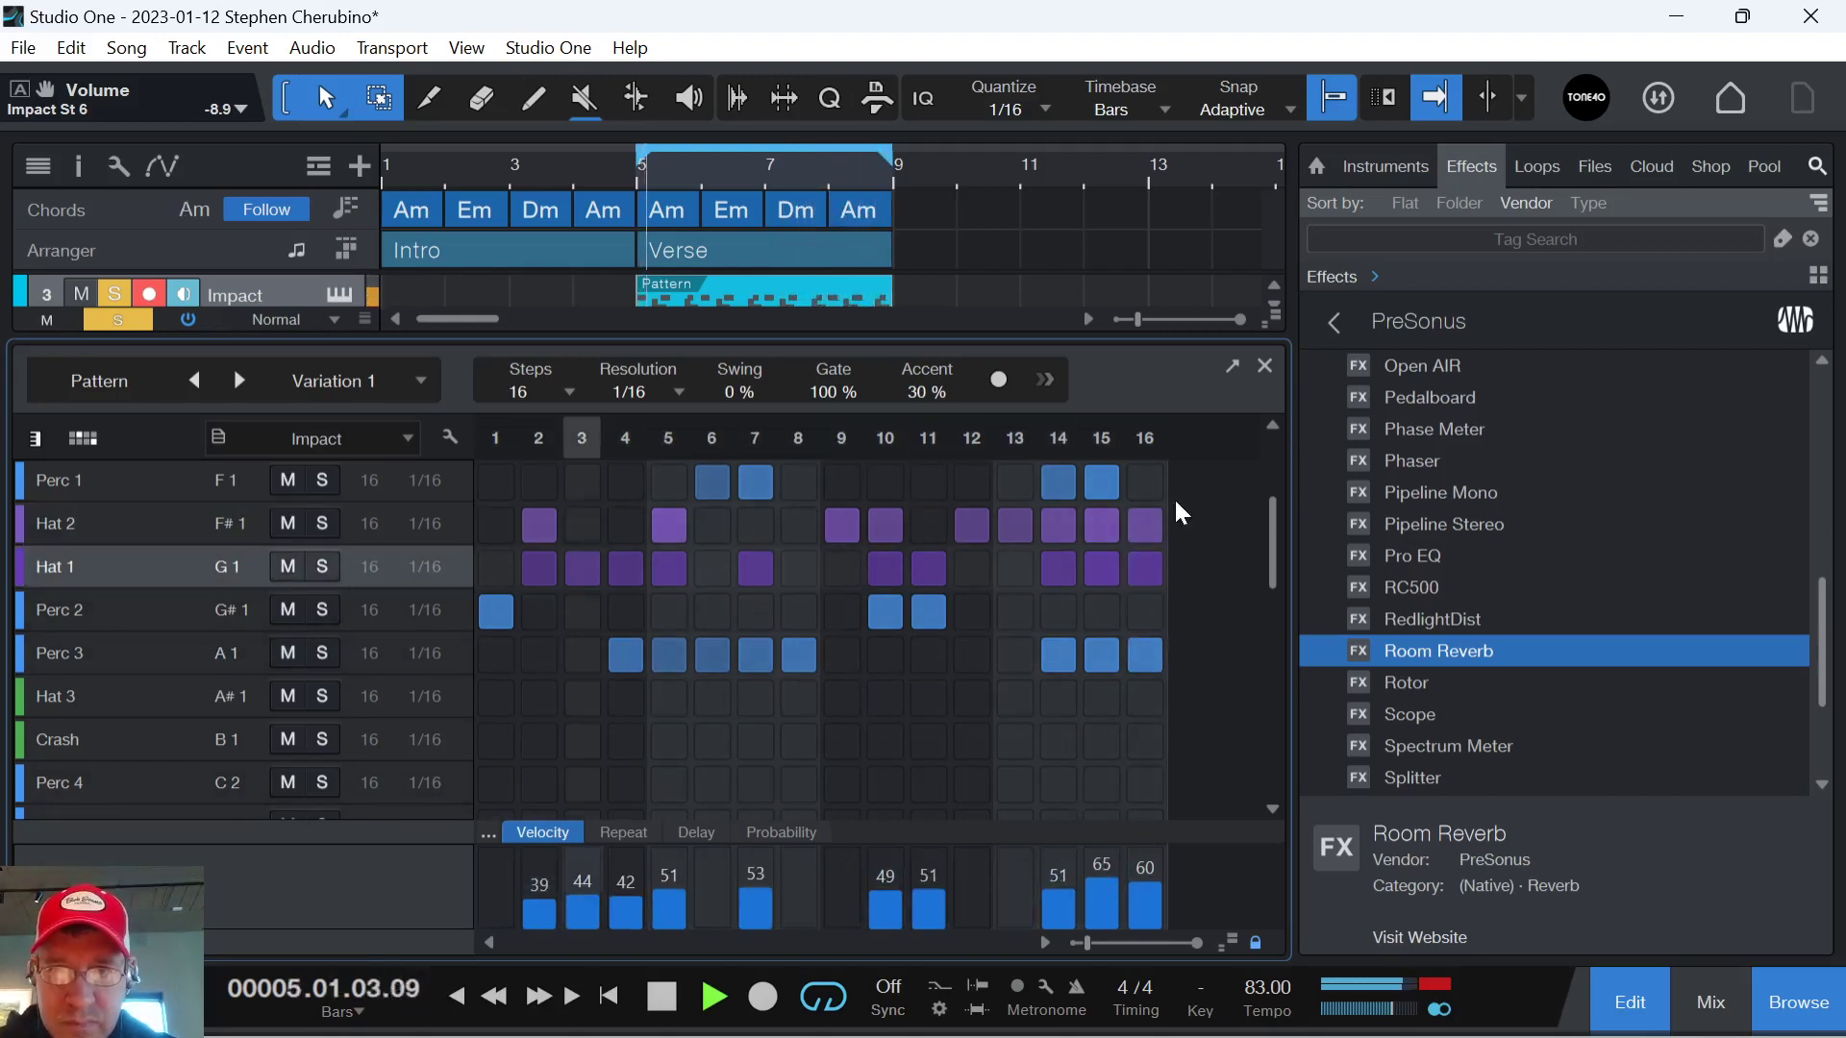
Rework the Perc 1 row by ear so it hits only on steps 6 and 15, and close the pattern editor.
click(1144, 480)
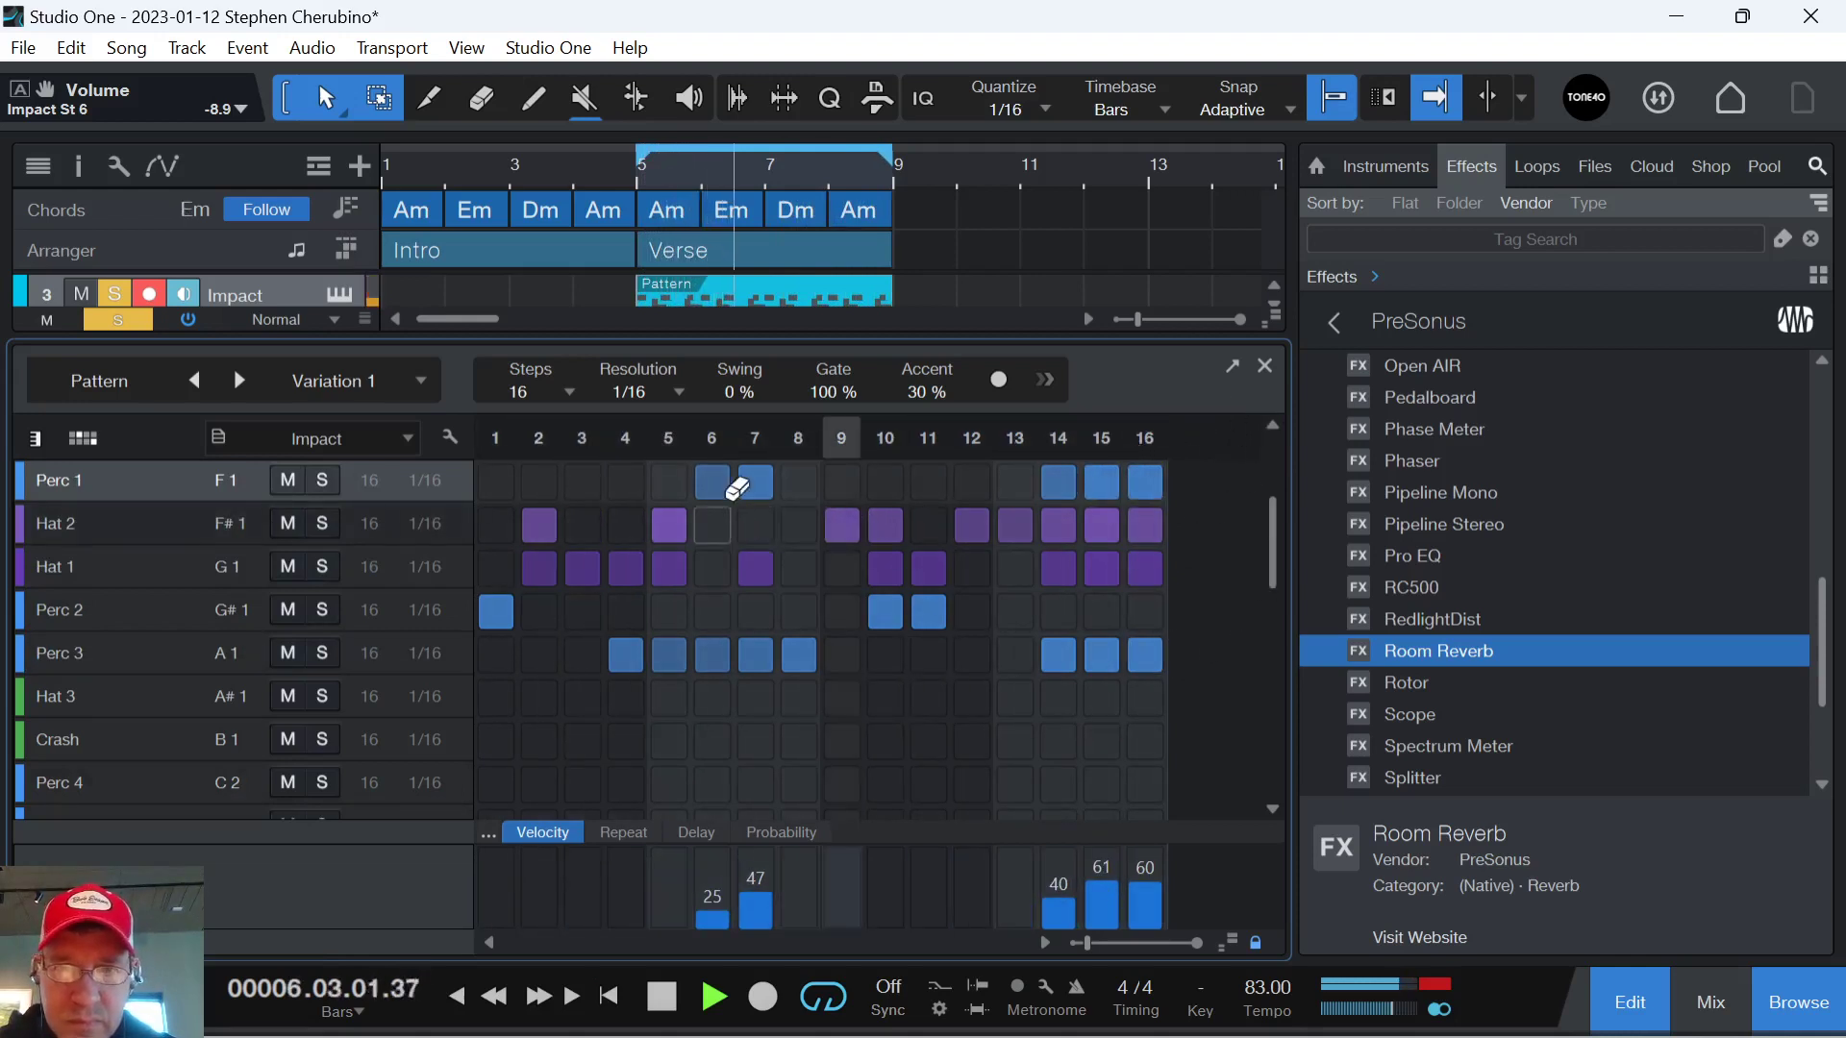
click(755, 480)
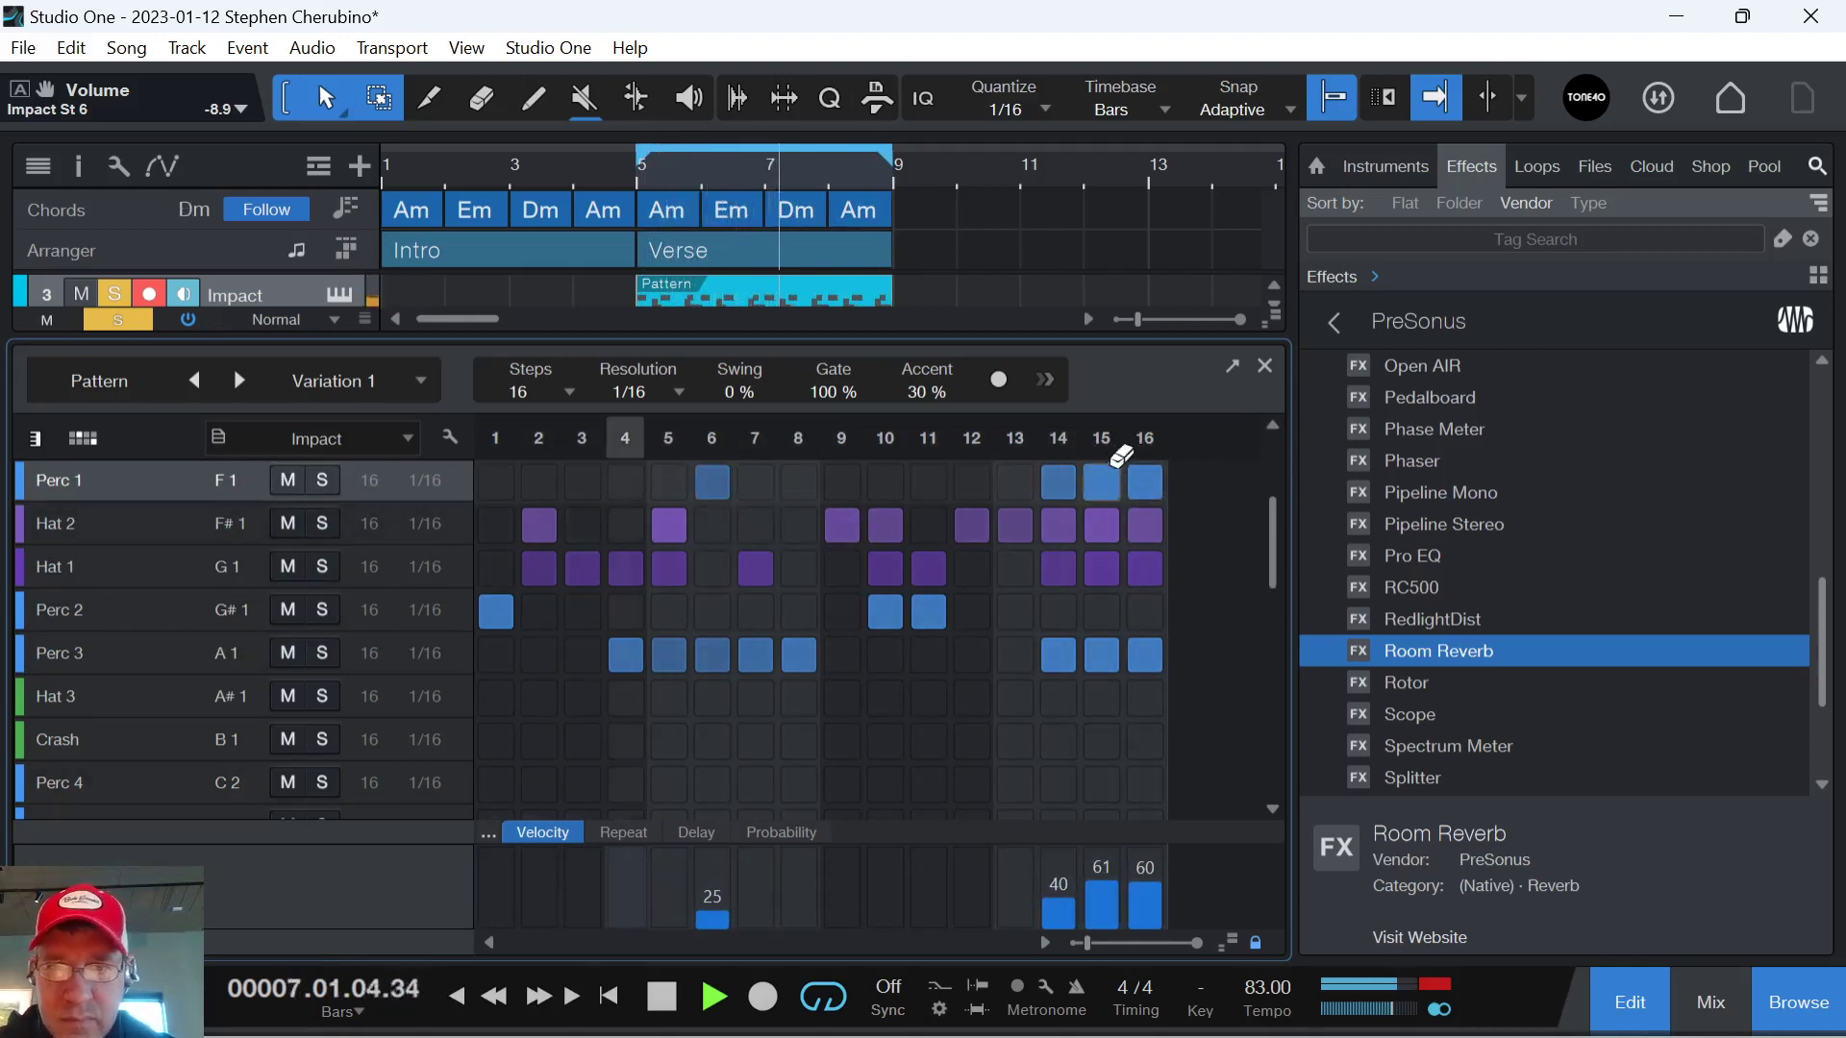
click(1102, 481)
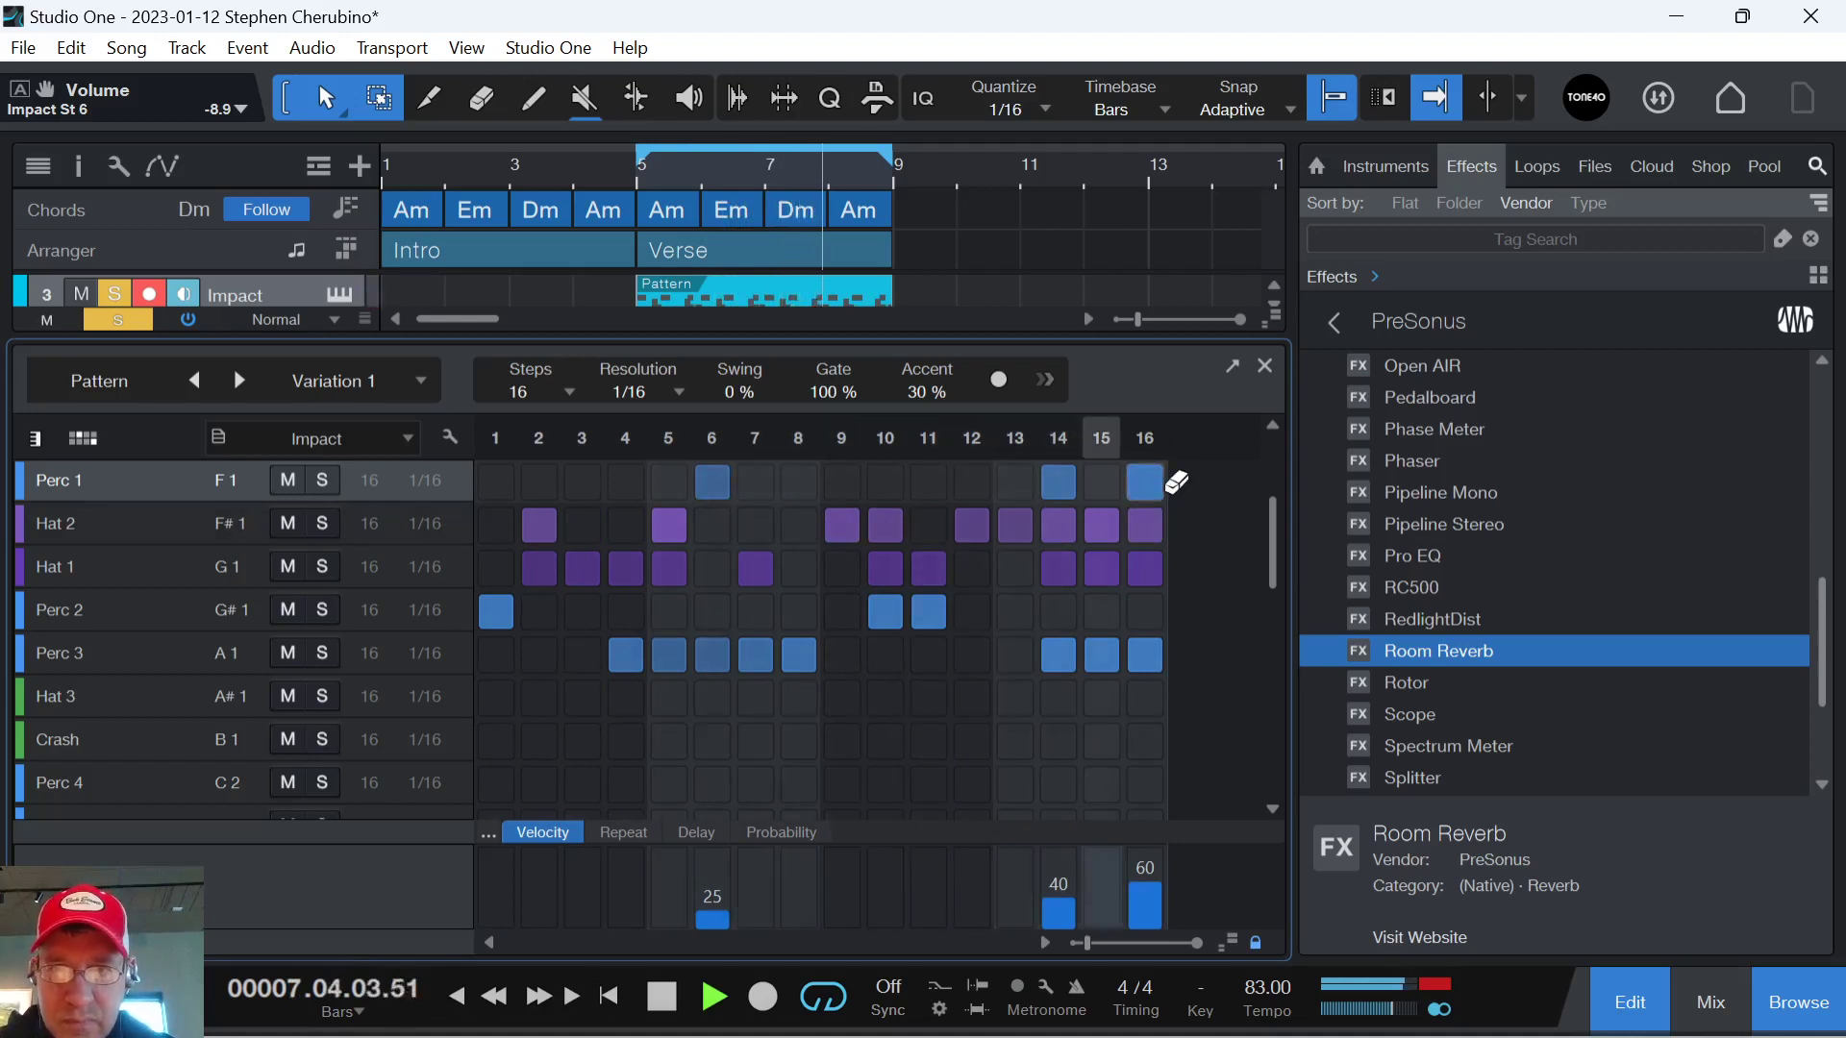
click(1147, 482)
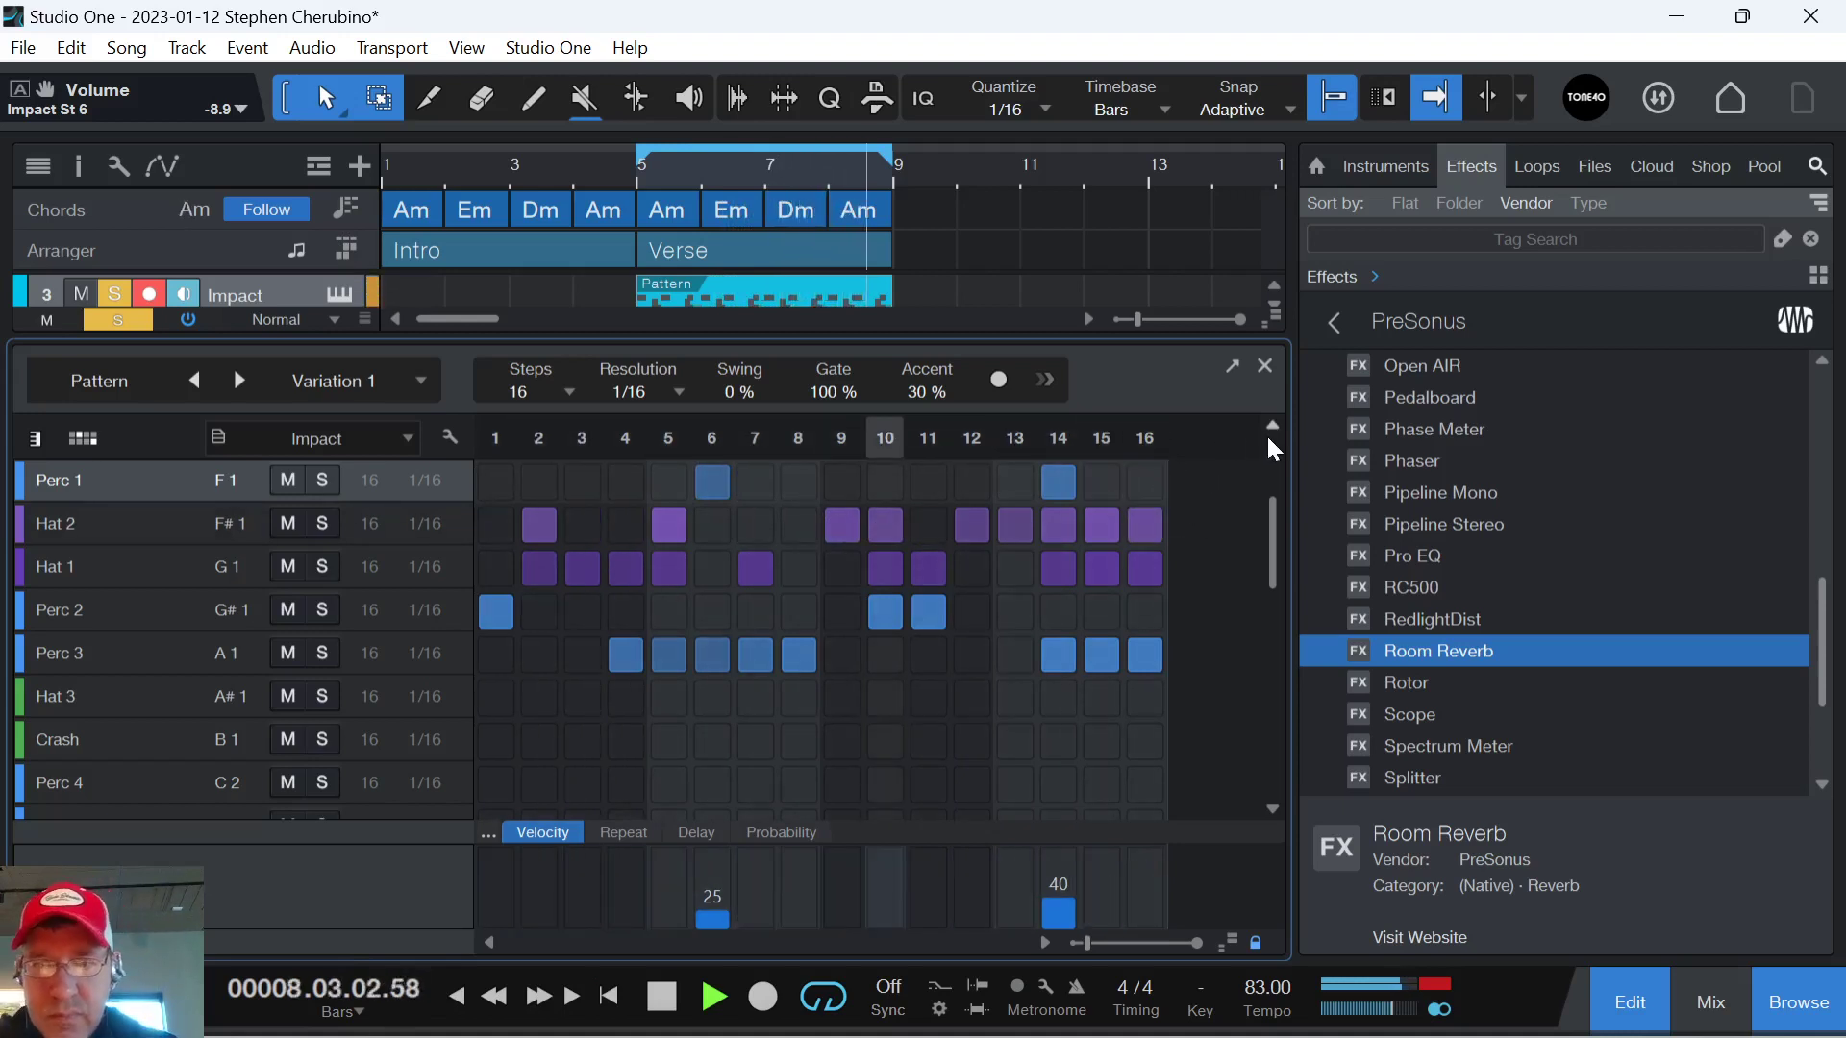
click(1146, 483)
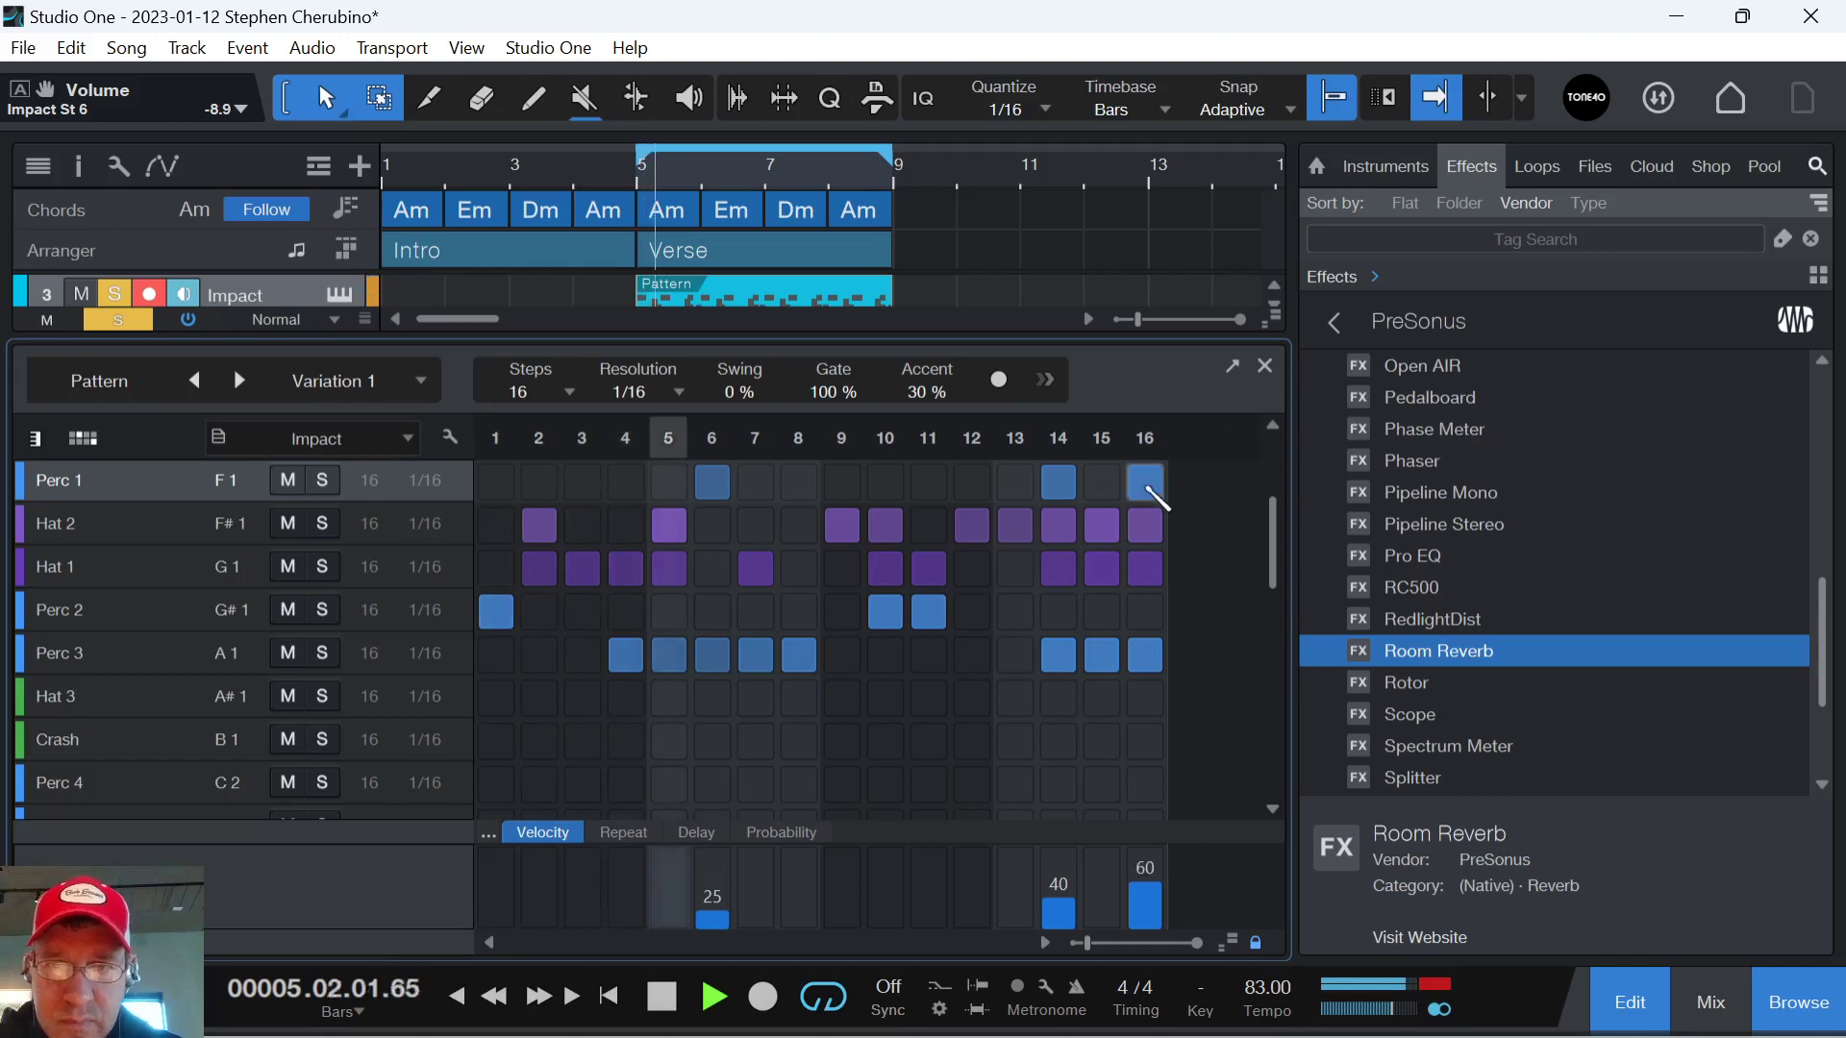
click(1058, 482)
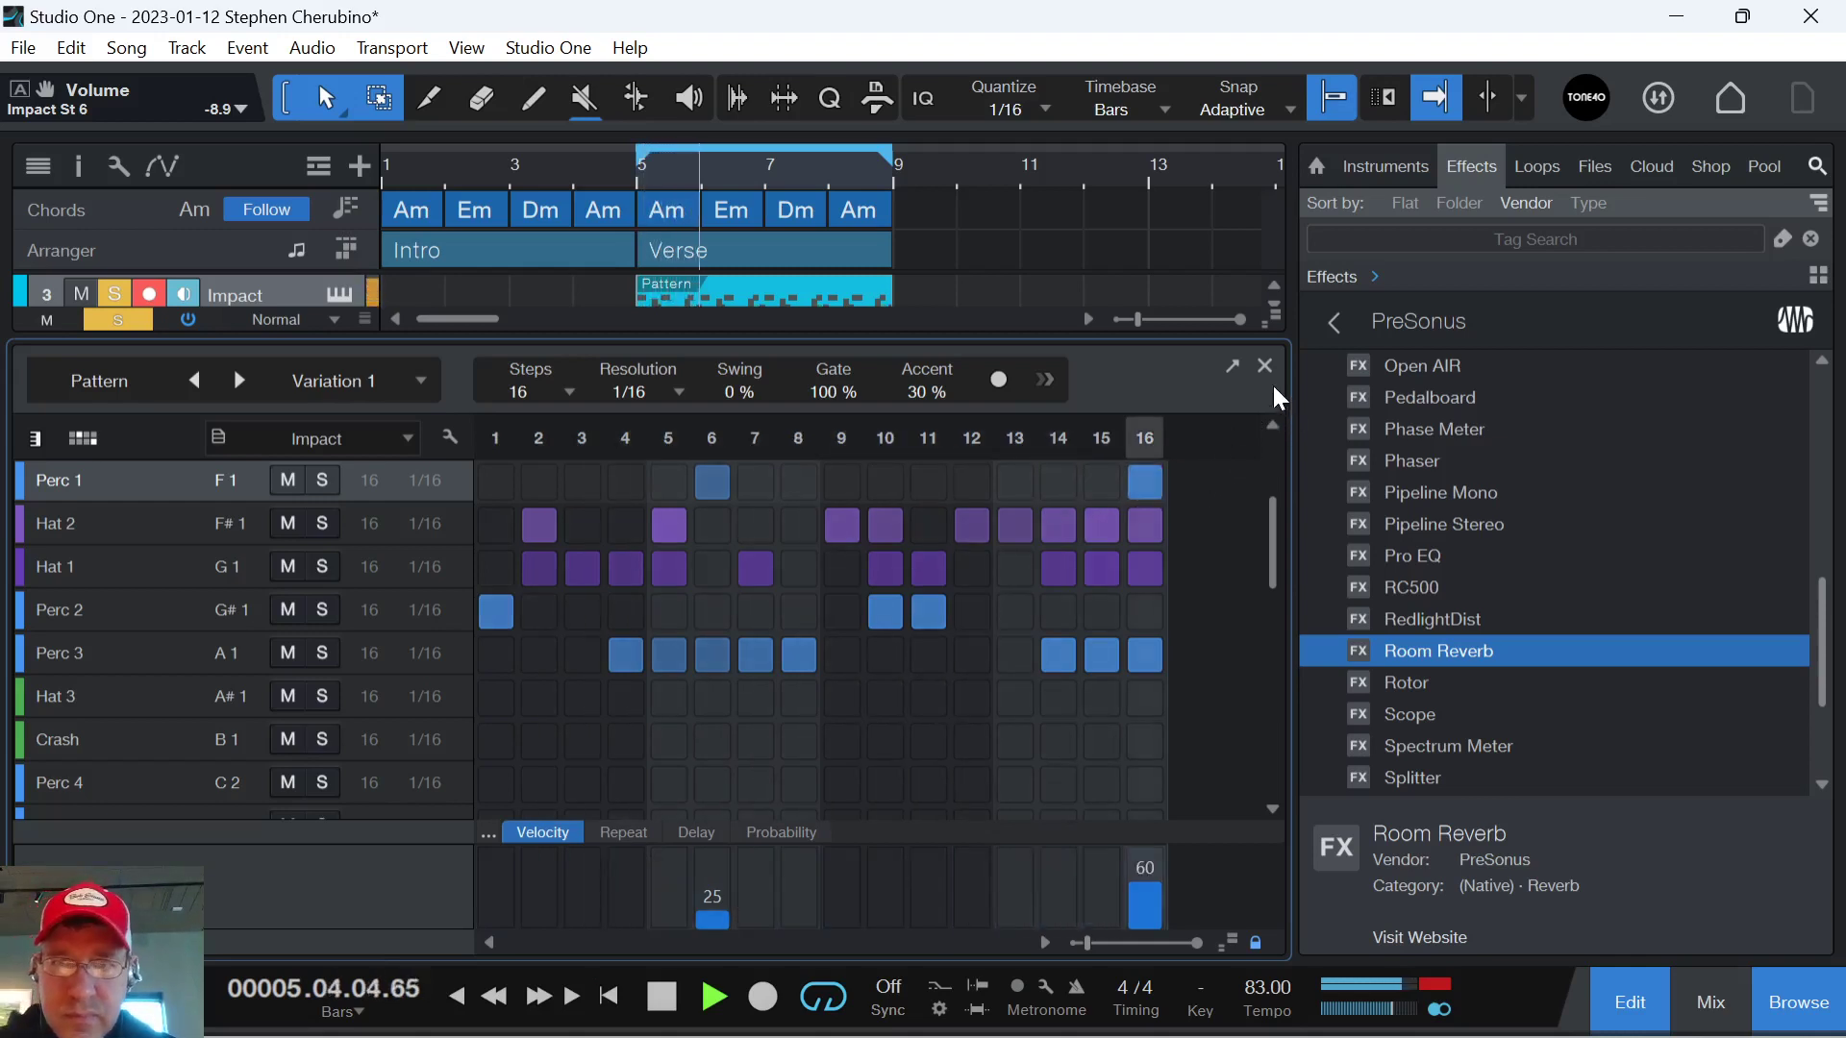
click(1101, 482)
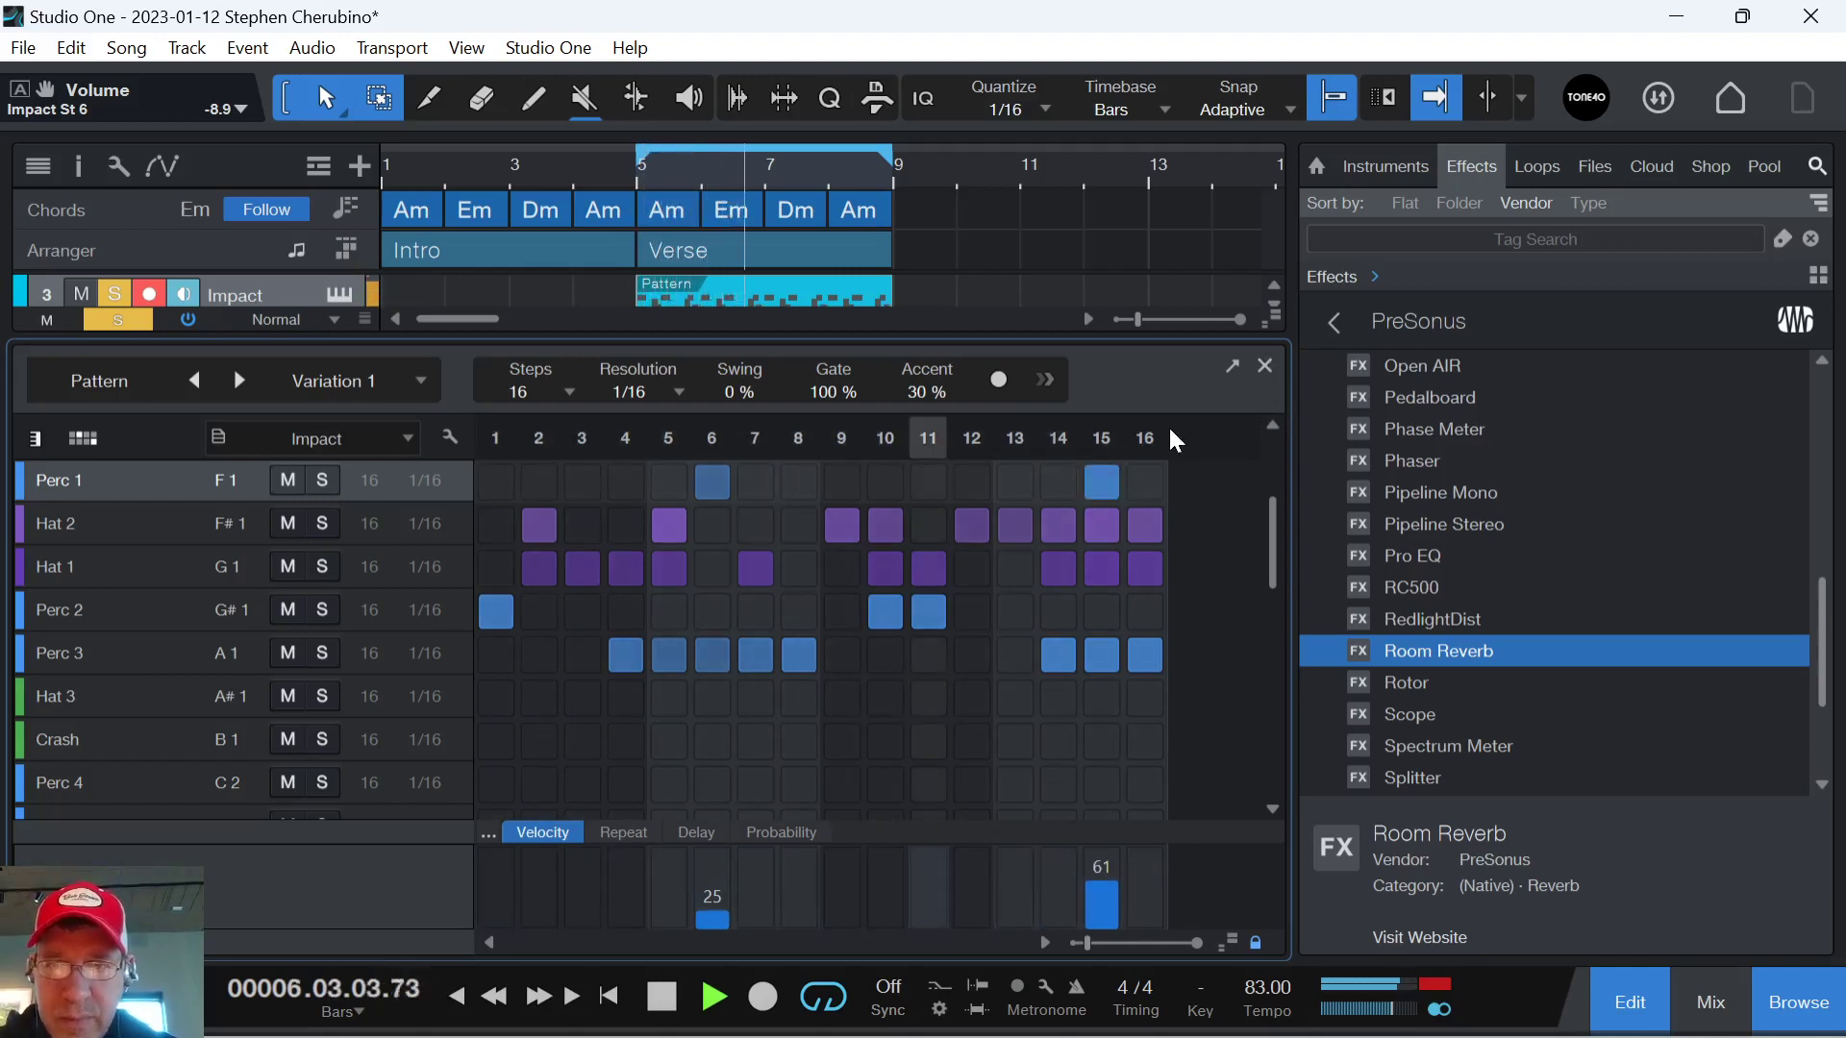
click(1265, 367)
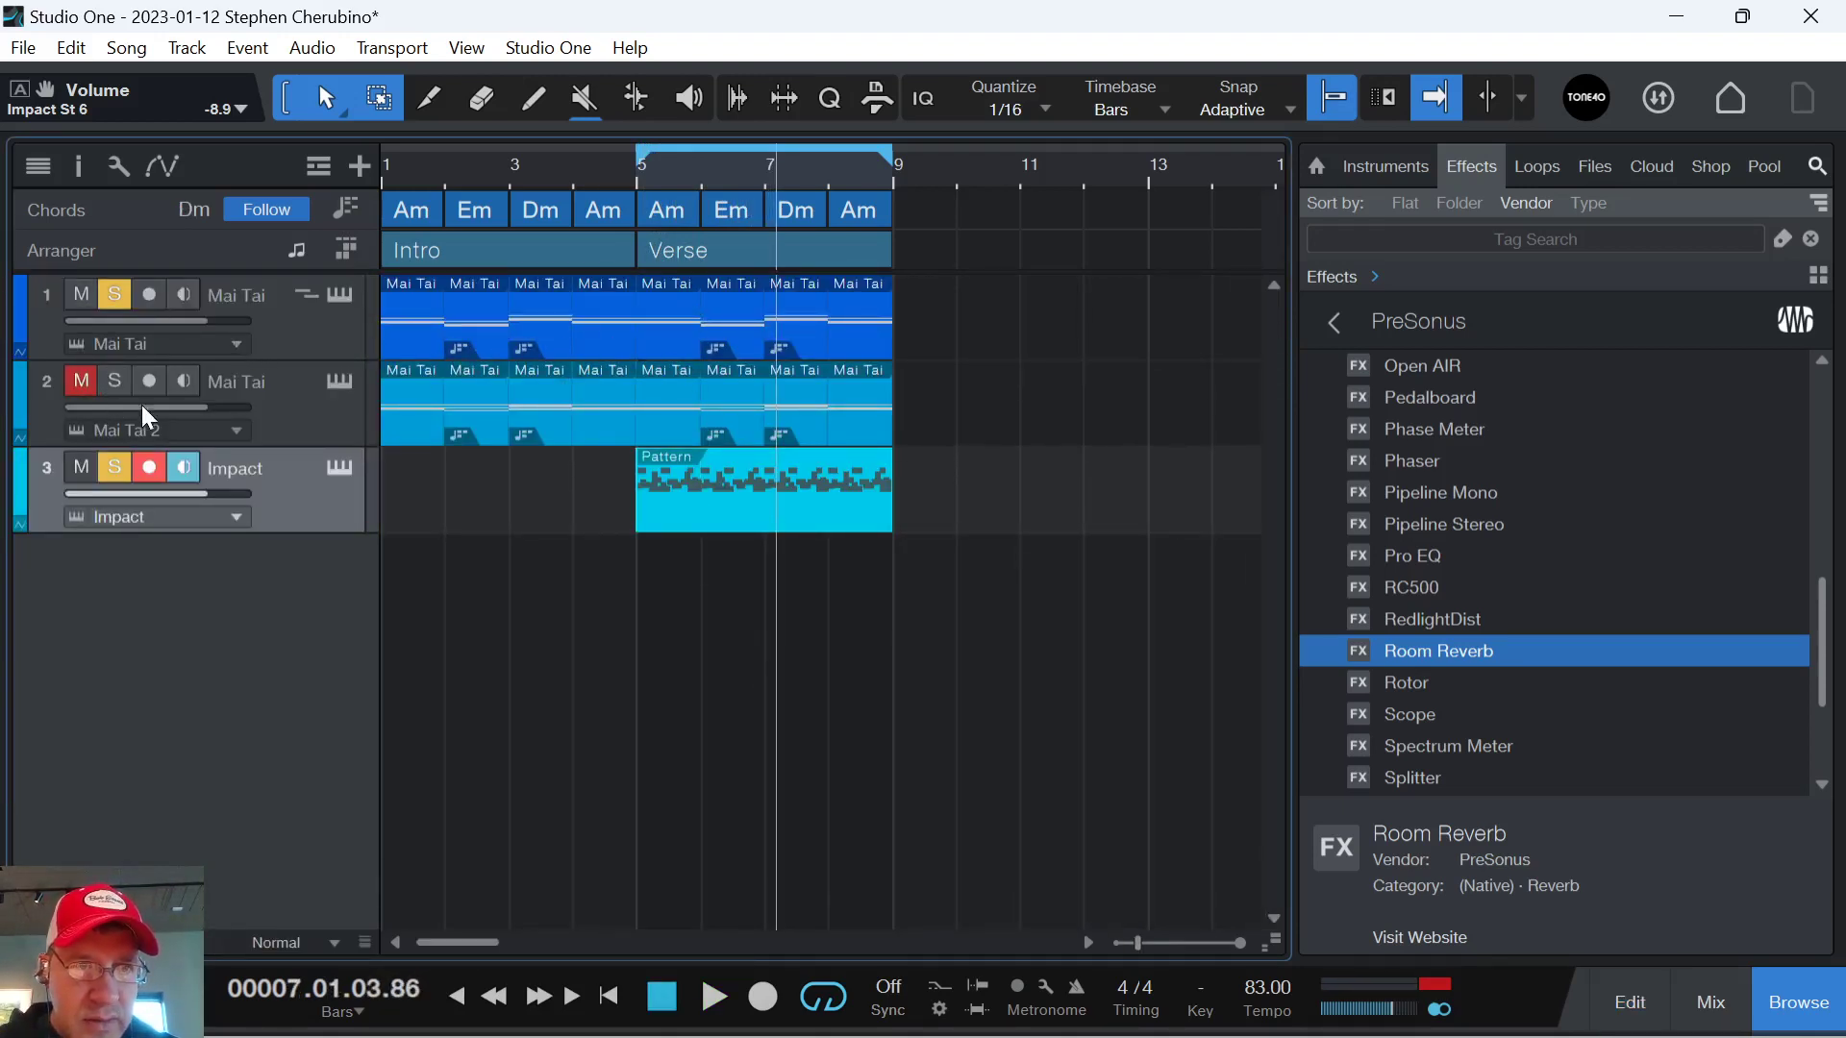
With the second Mai Tai track unmuted and all solos cleared, play the Verse from bar 5 and set that track's volume to -1.1 dB.
click(113, 383)
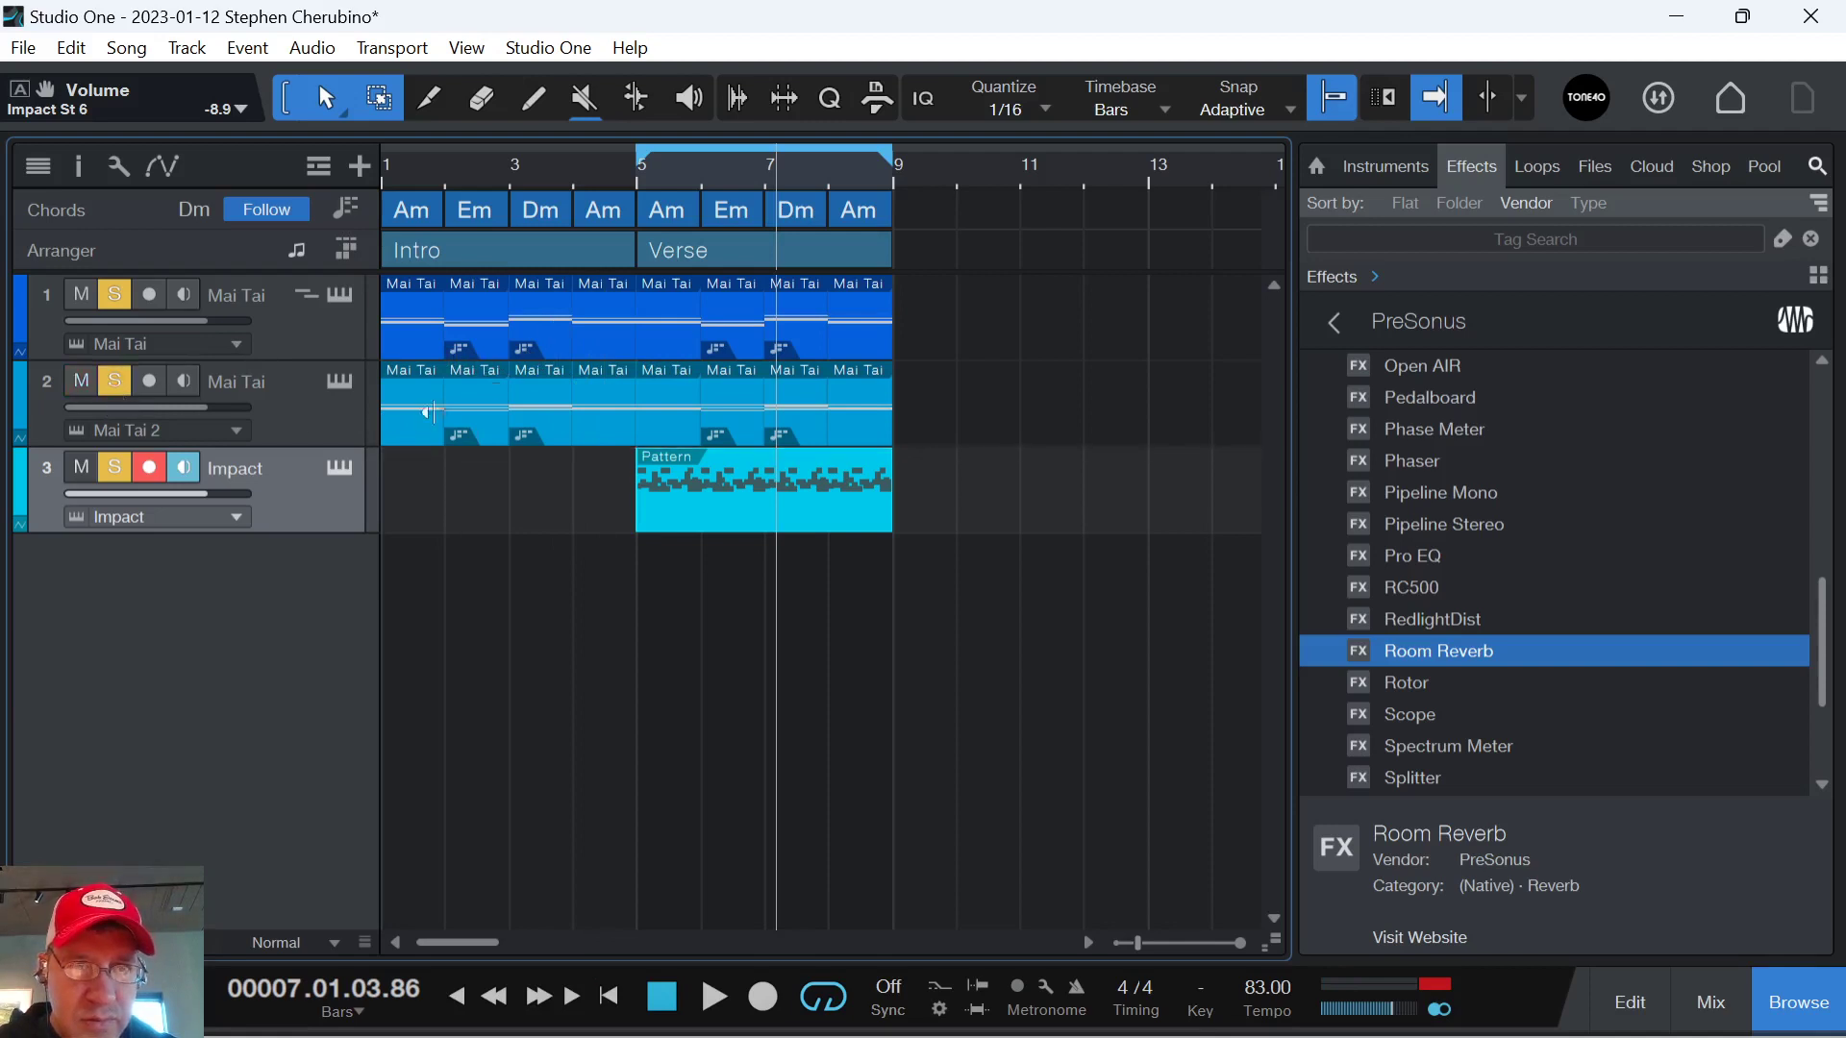
key(shift+s)
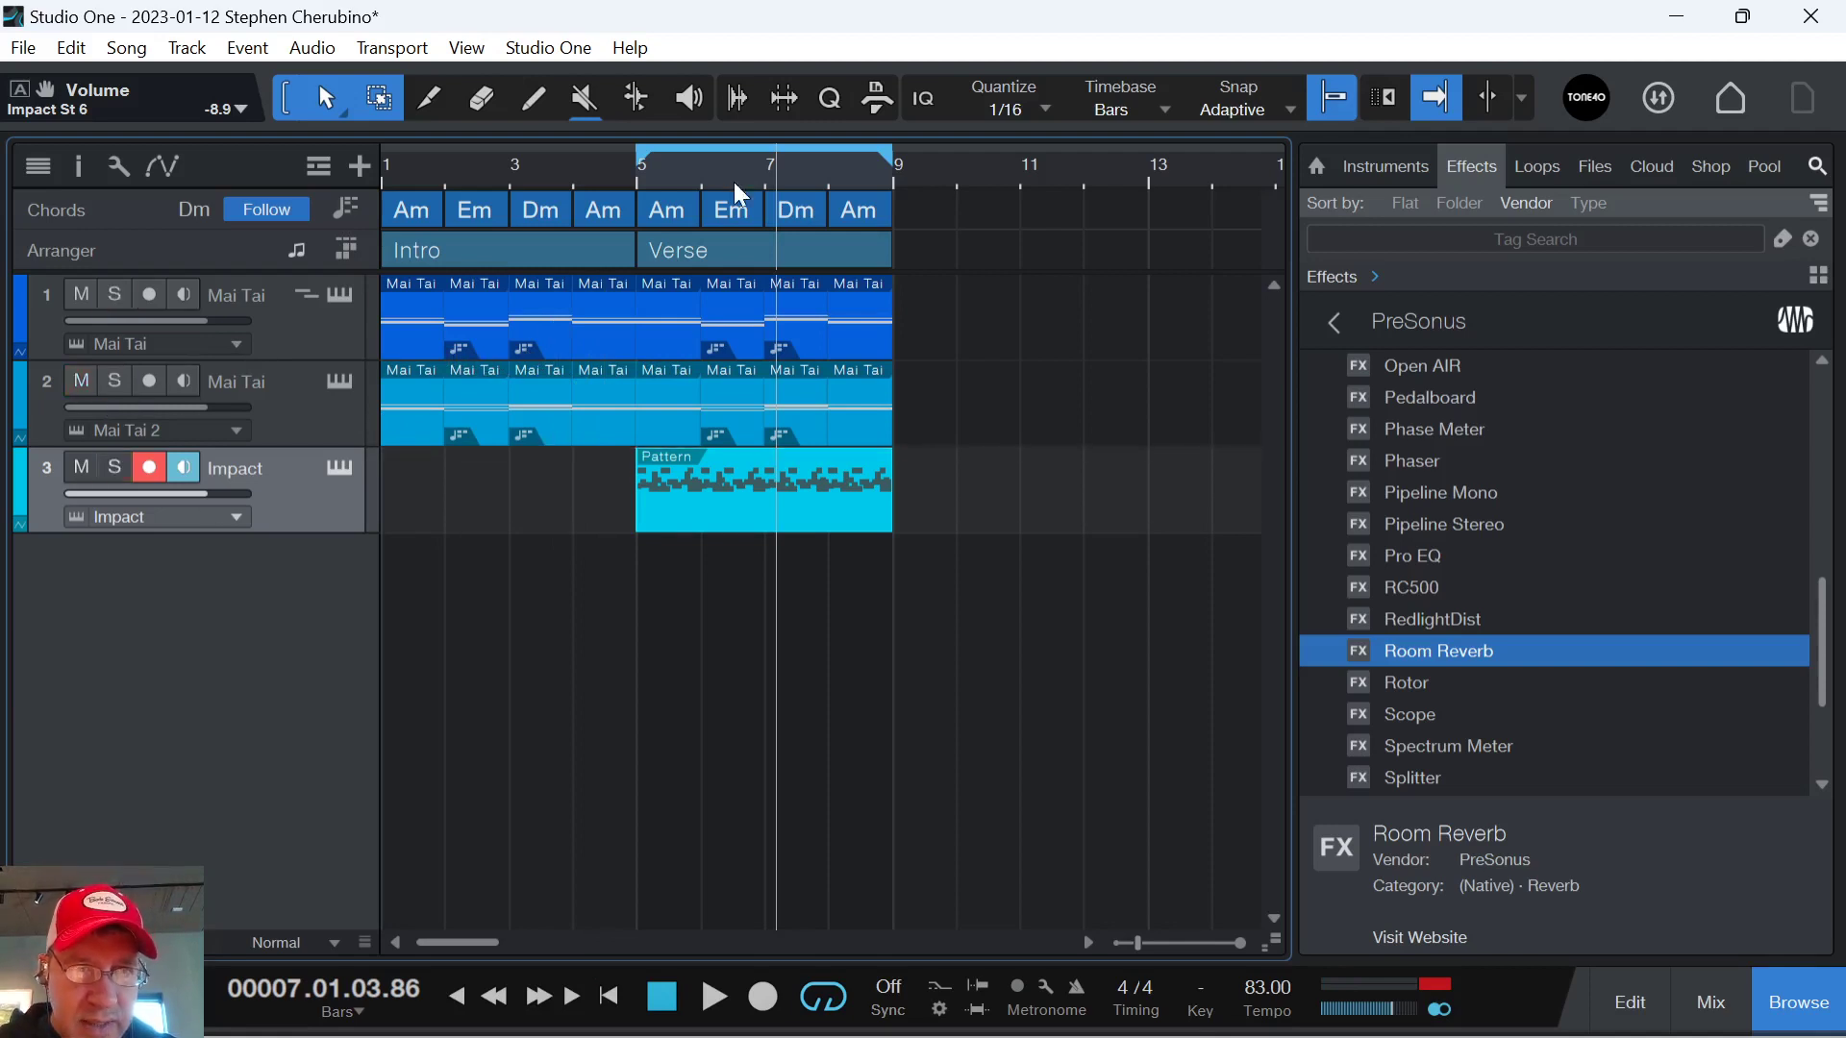
click(640, 188)
key(space)
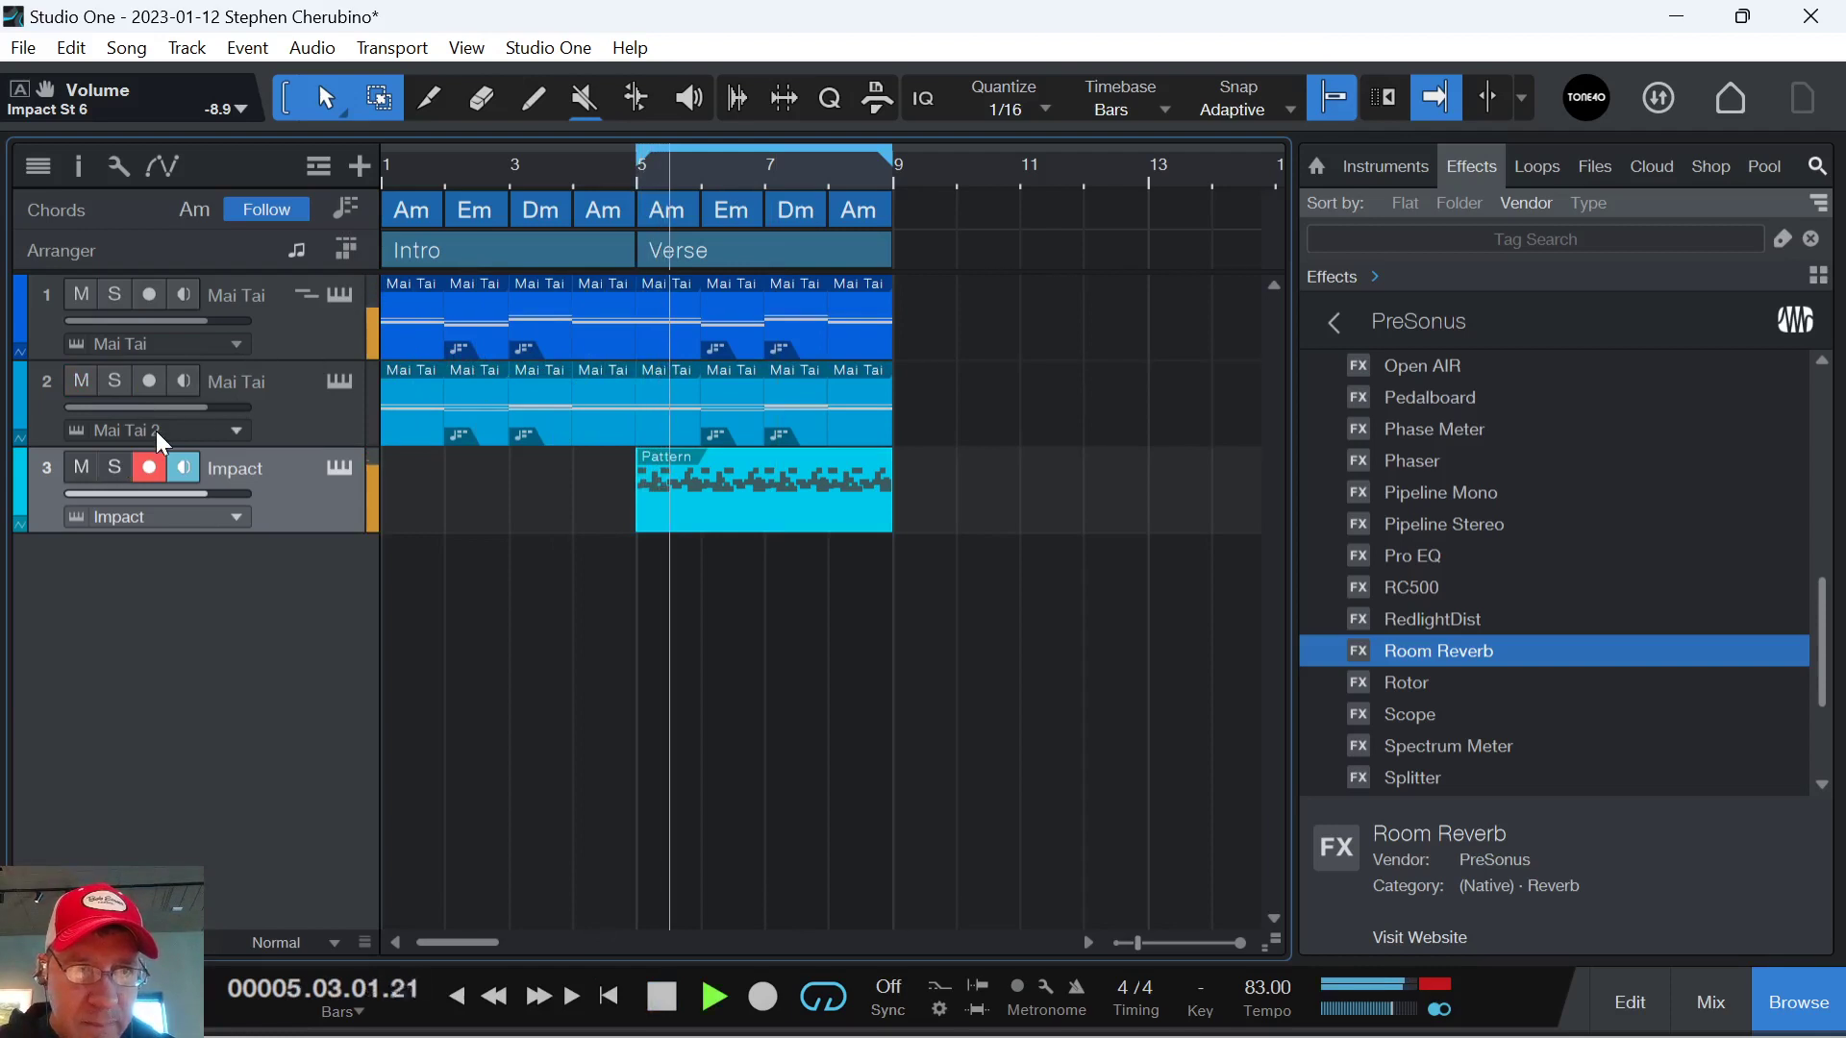
mouse_move(192, 407)
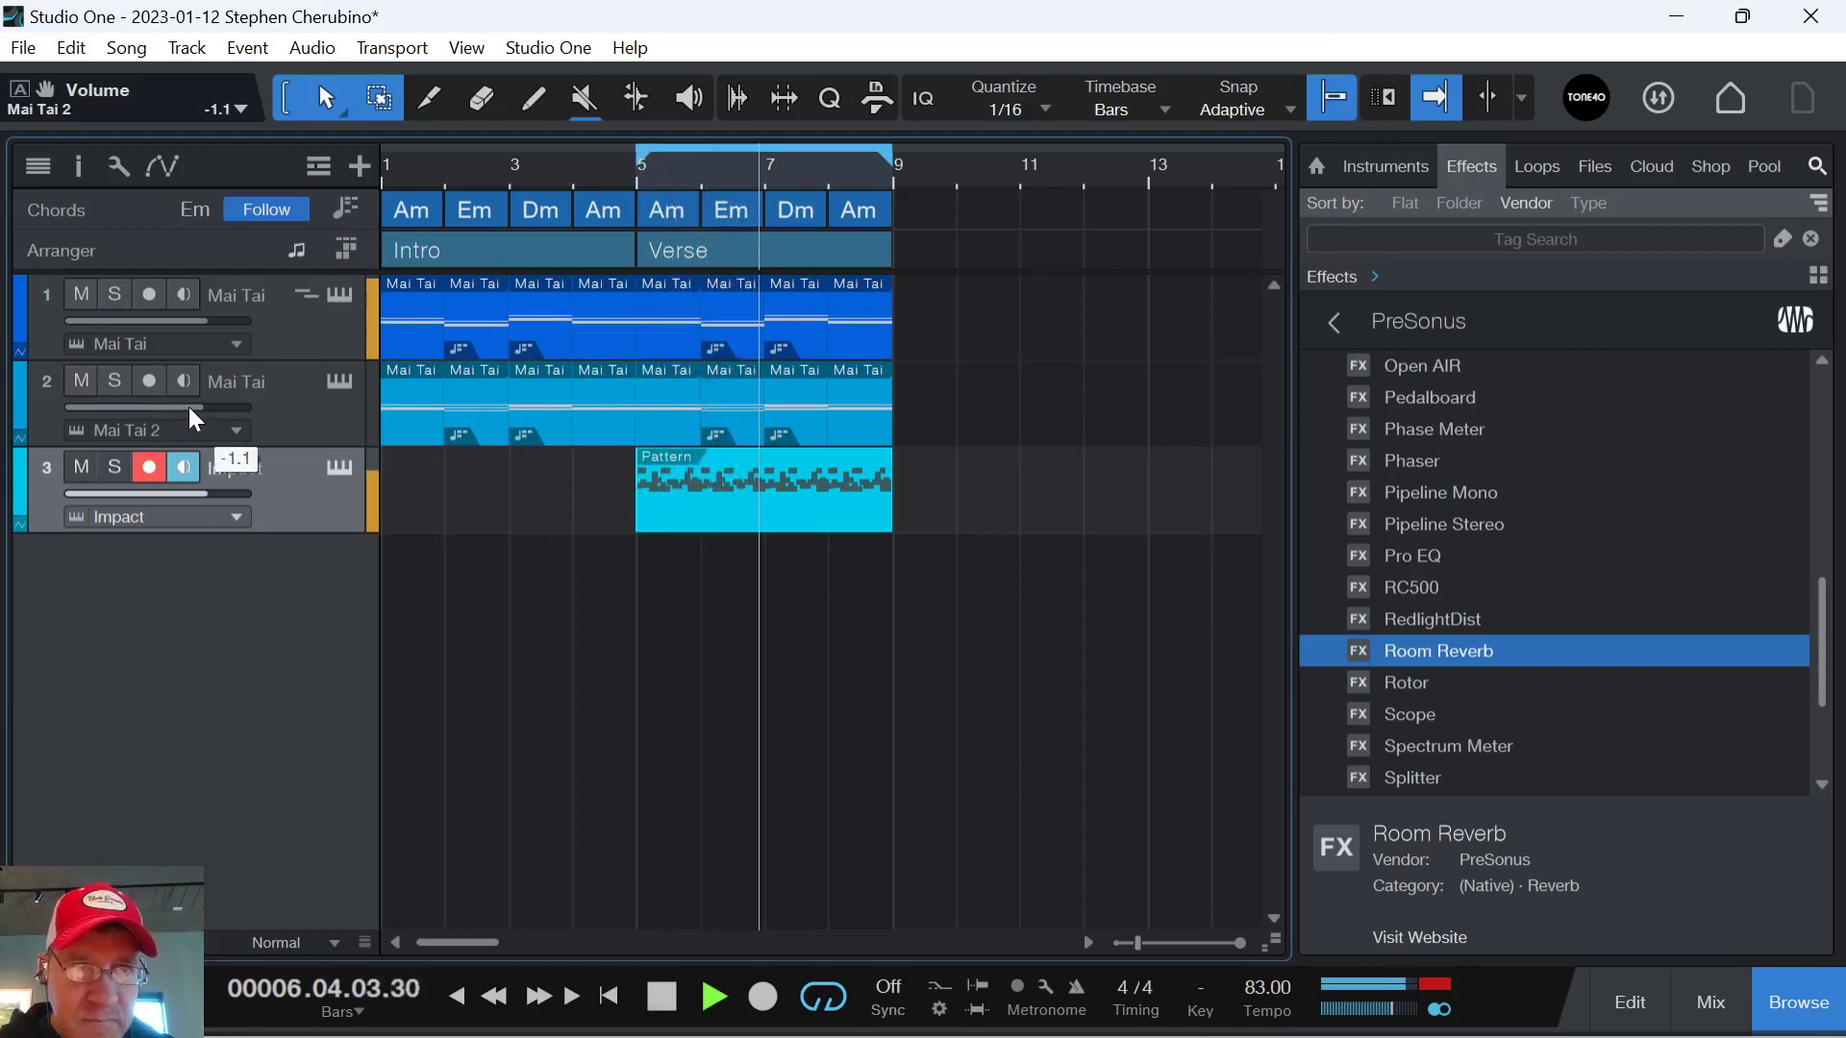
Open the second Mai Tai instrument, set its Osc 1 octave to 8' and lower the filter cutoff to about 202 Hz.
click(339, 382)
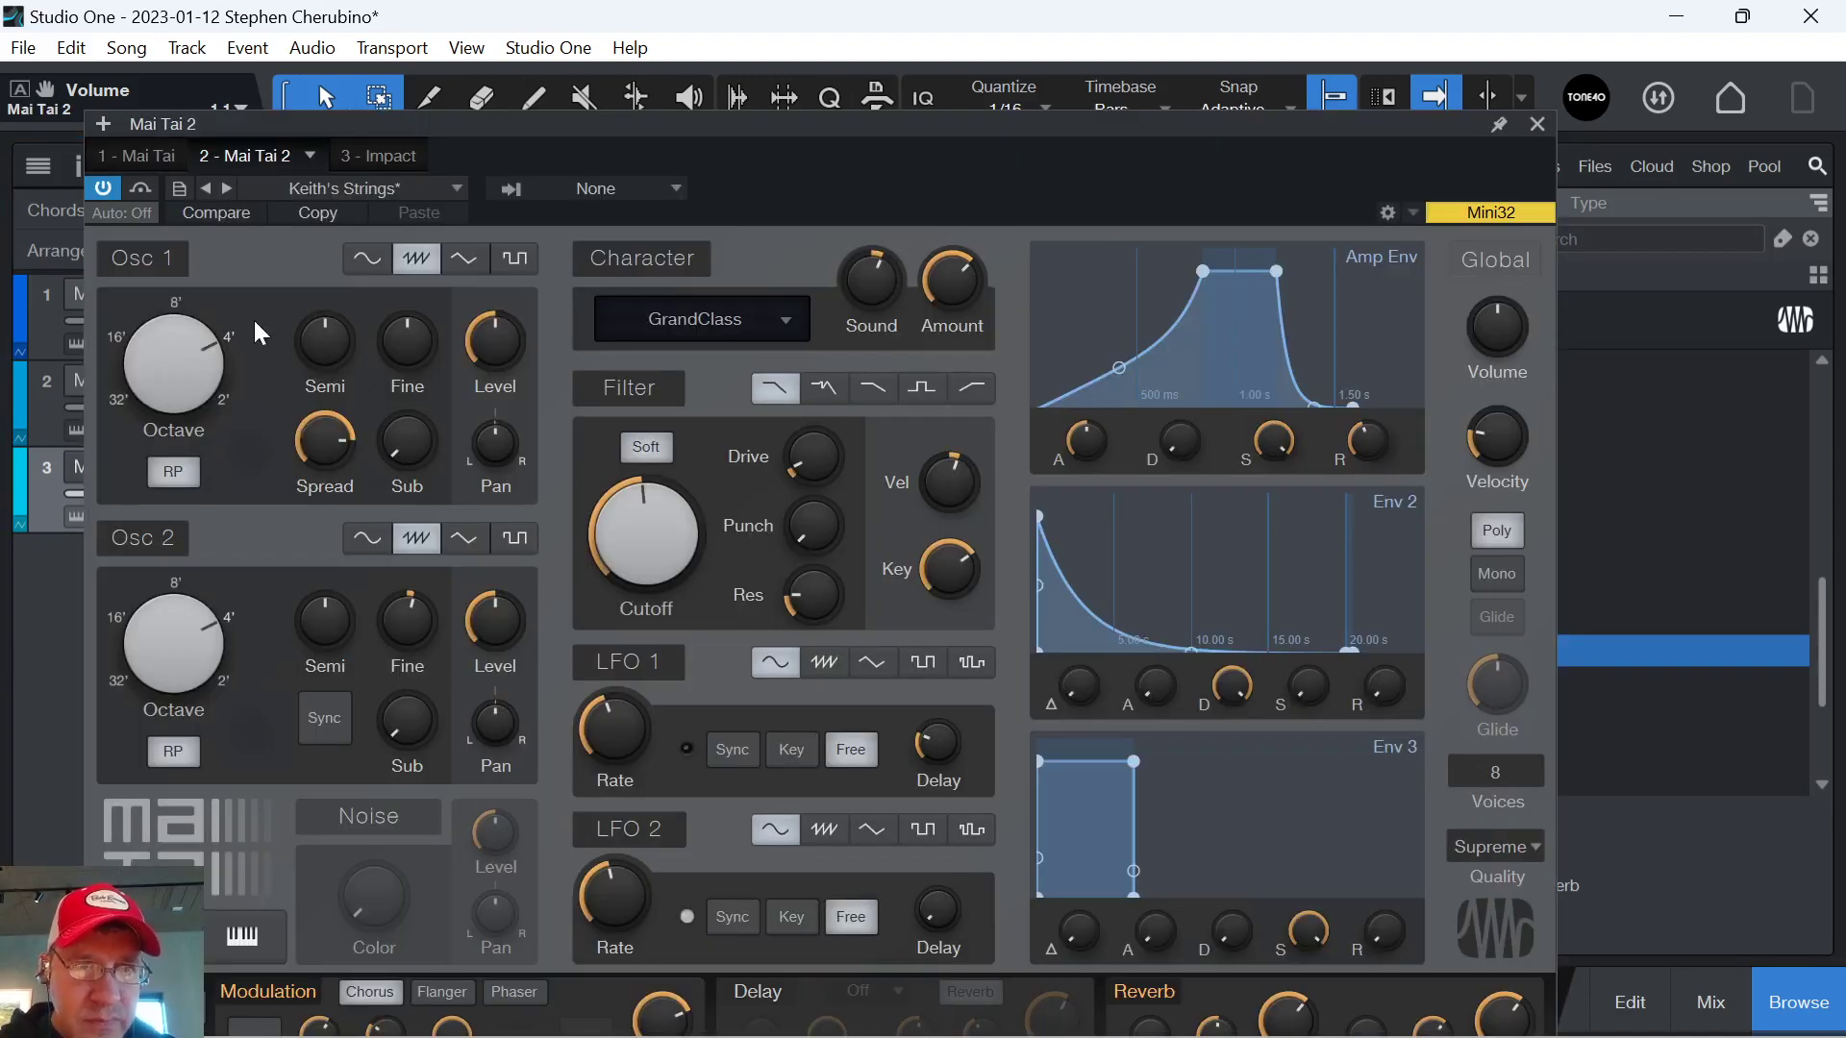
drag(212, 368, 205, 402)
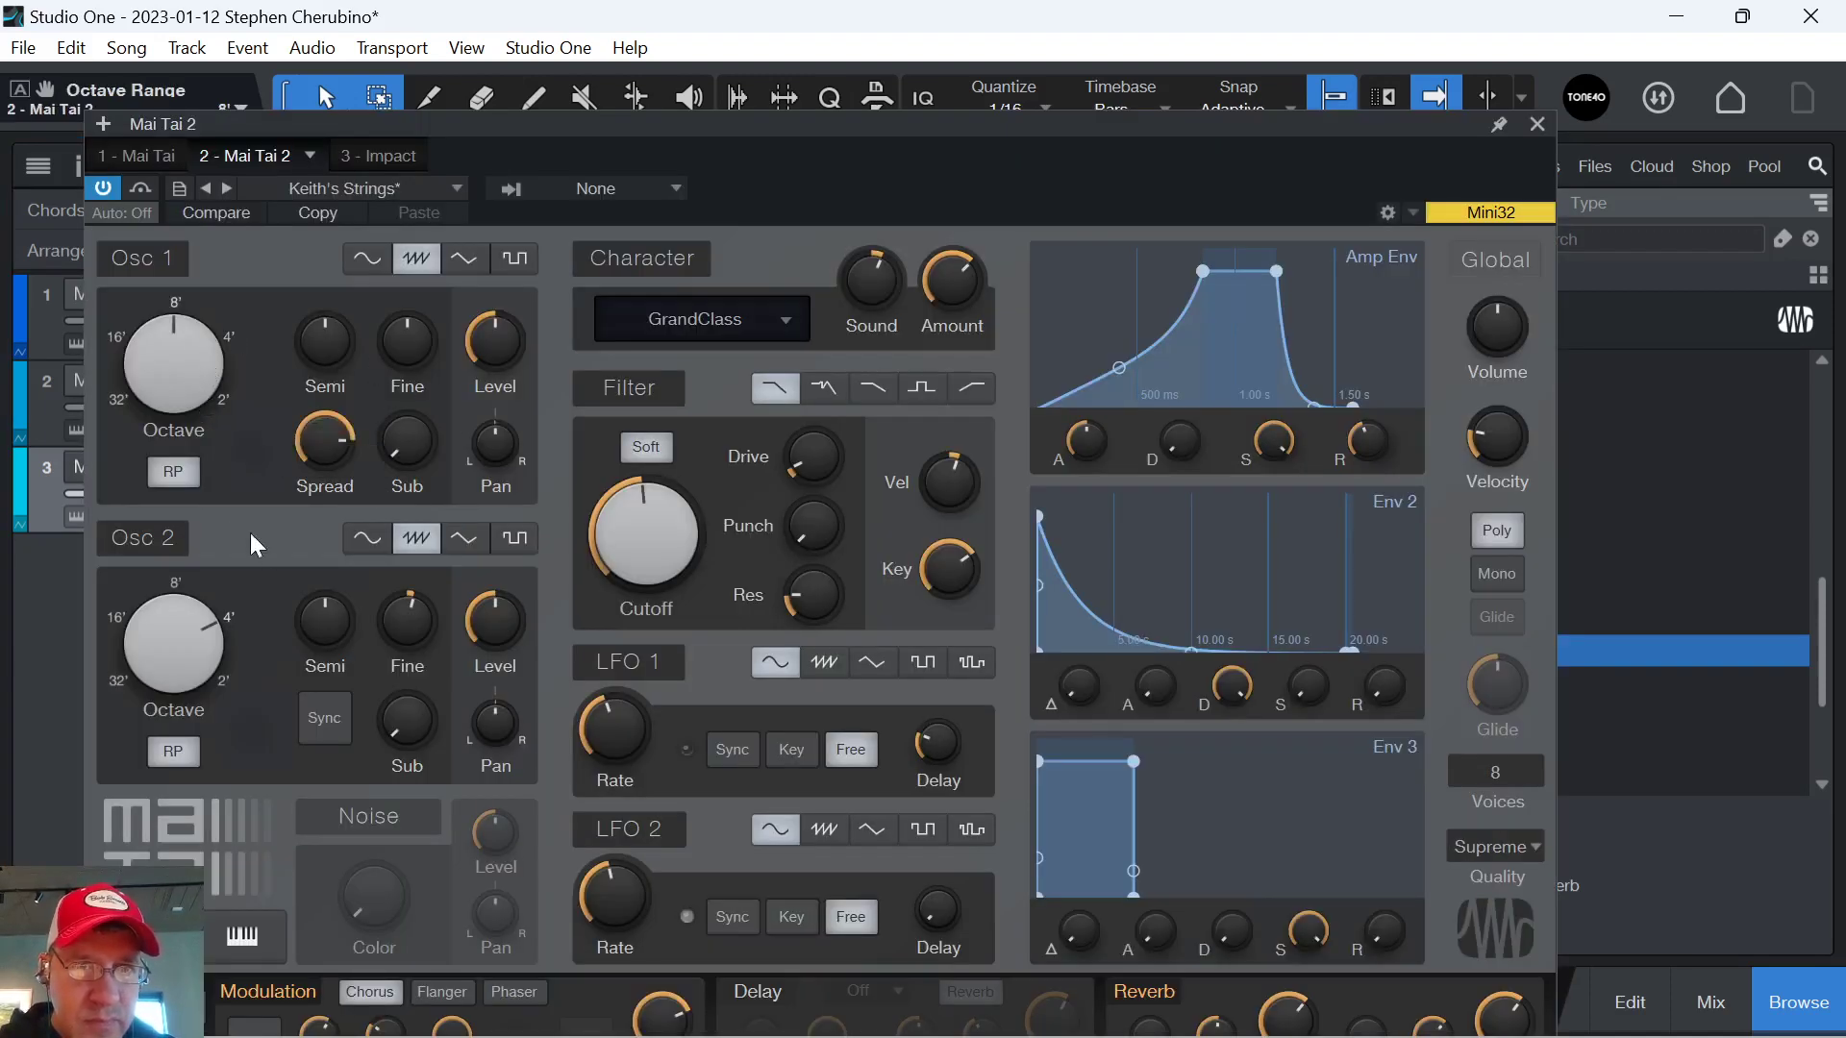
drag(641, 555, 644, 596)
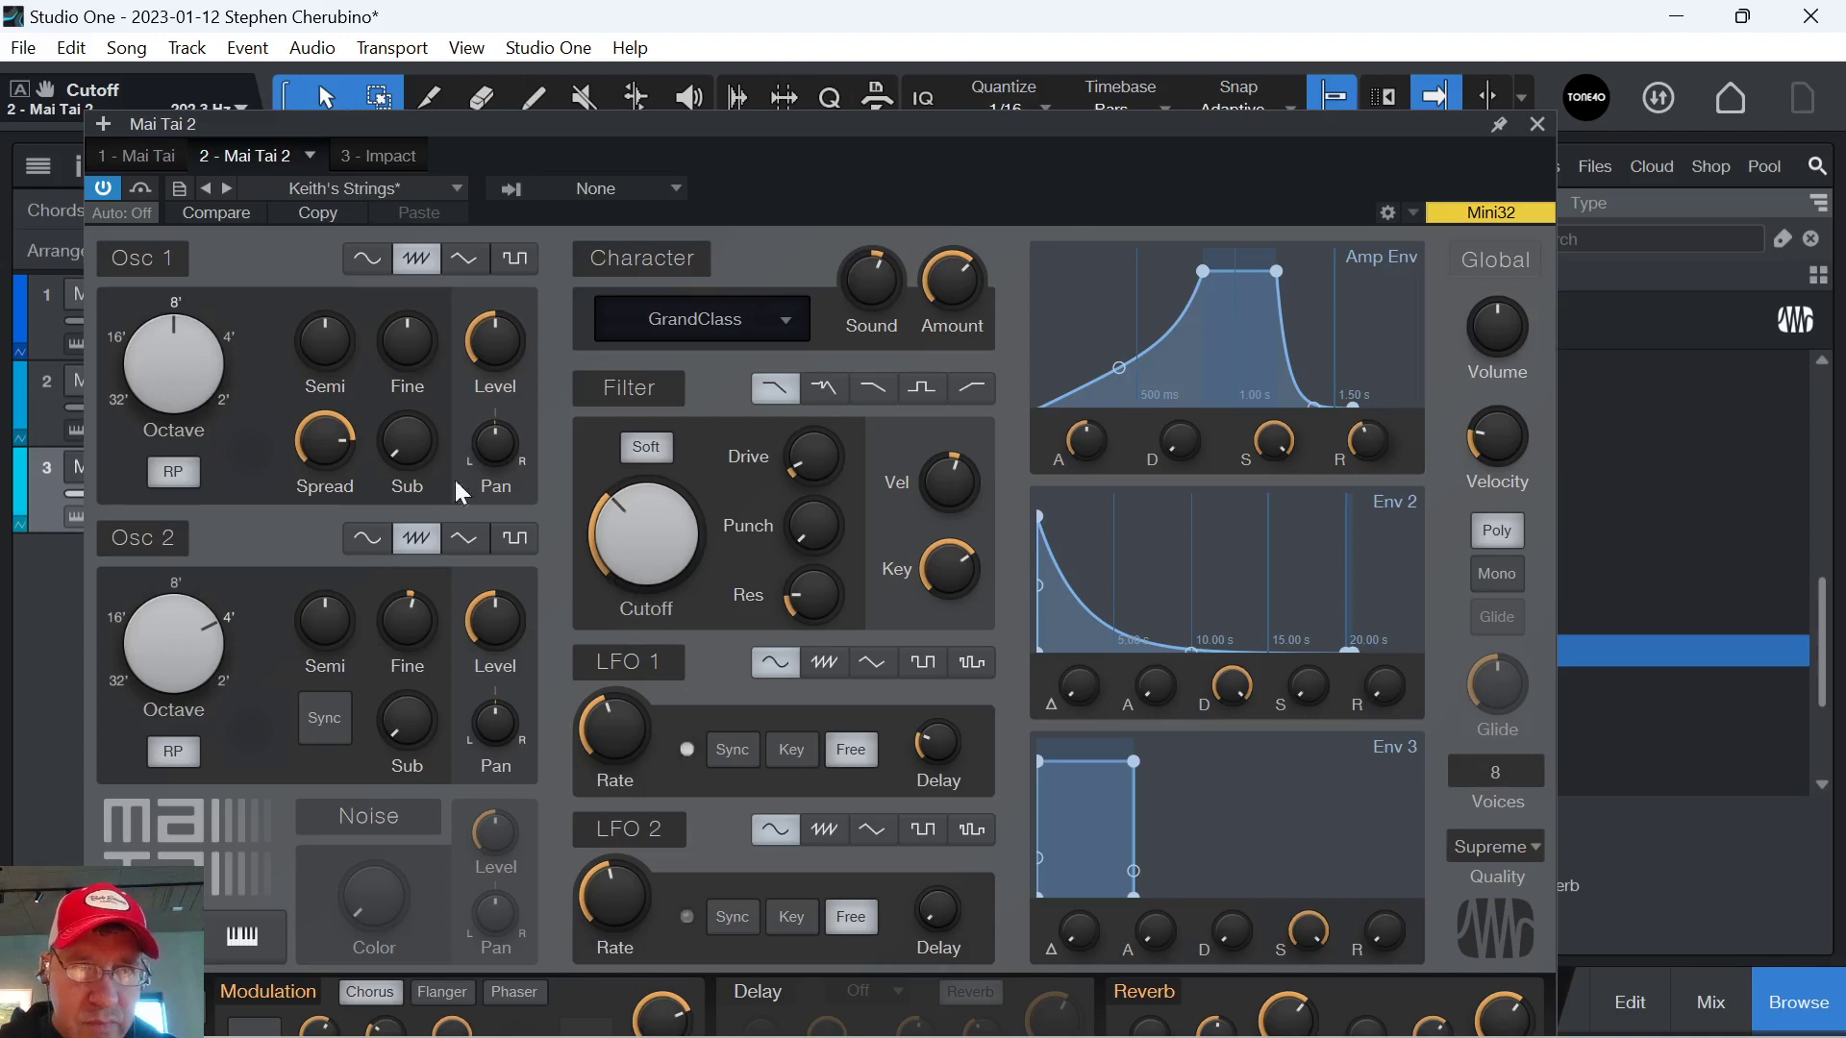
Try triangle, square and sine waveforms on both Mai Tai 2 oscillators and return both to sawtooth.
click(467, 246)
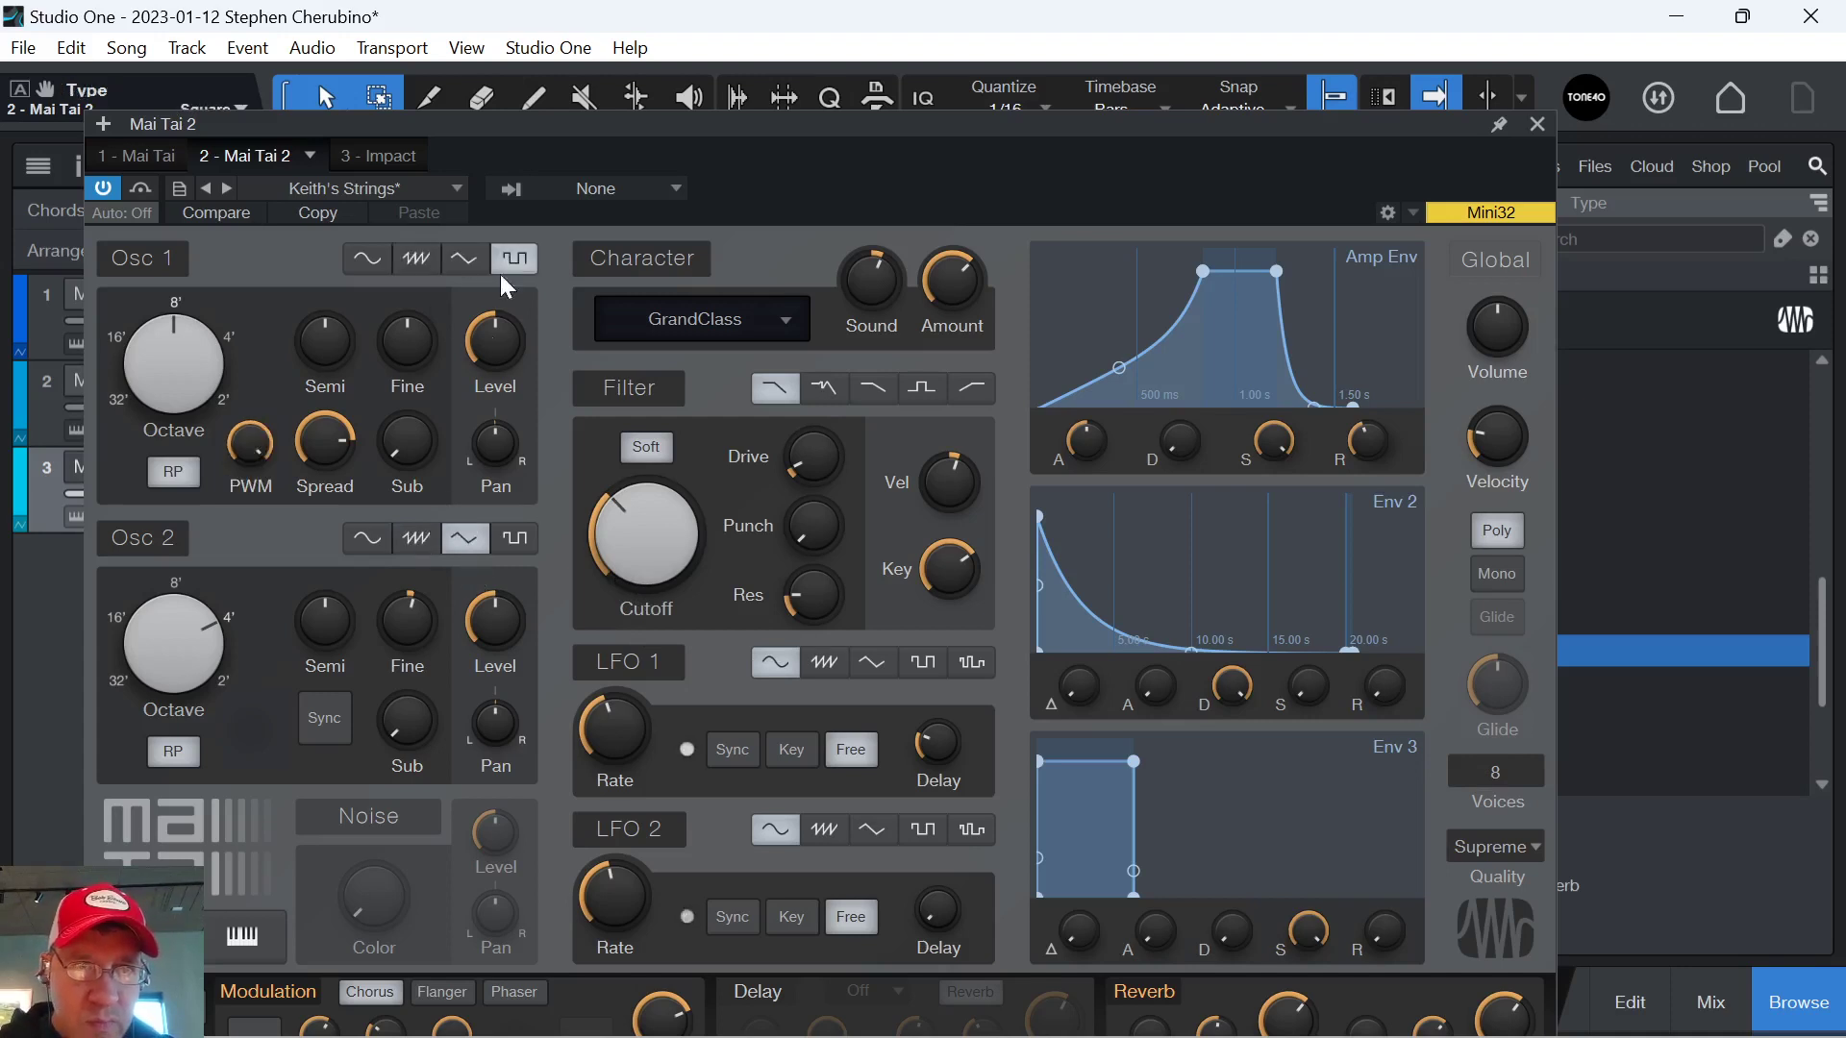
click(366, 258)
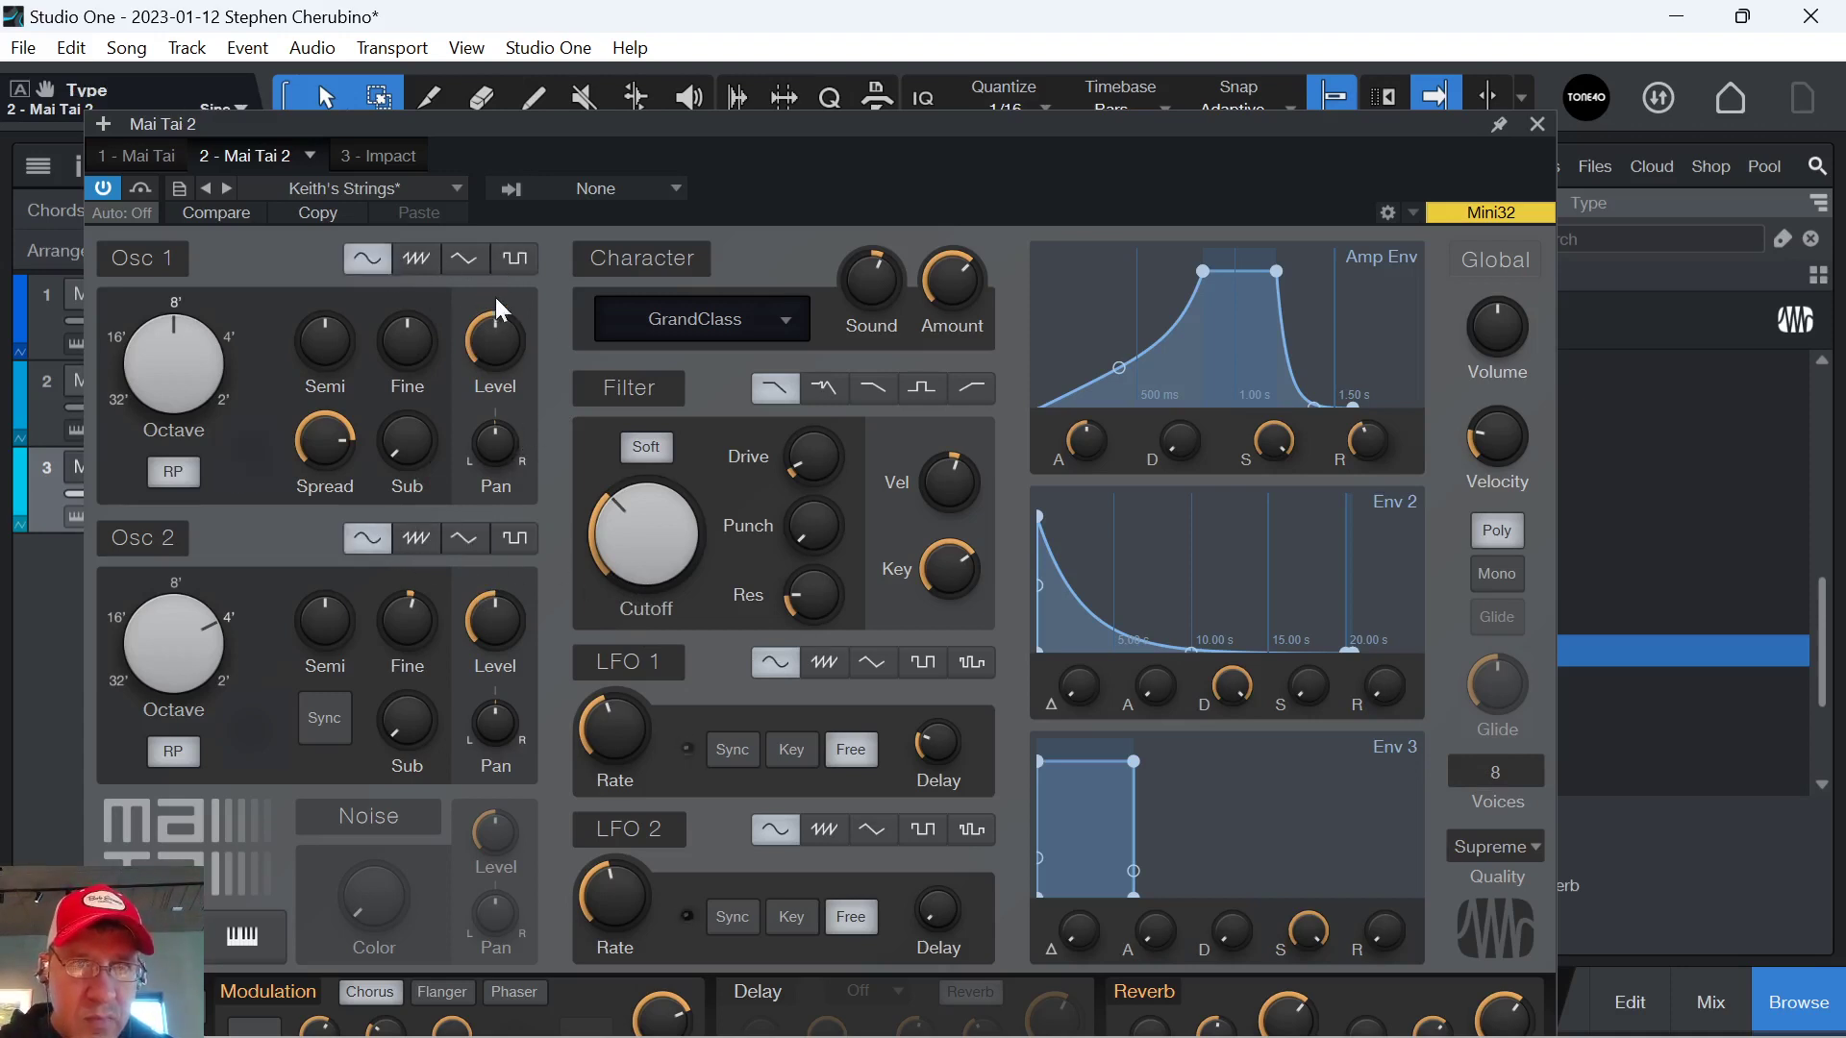
click(417, 538)
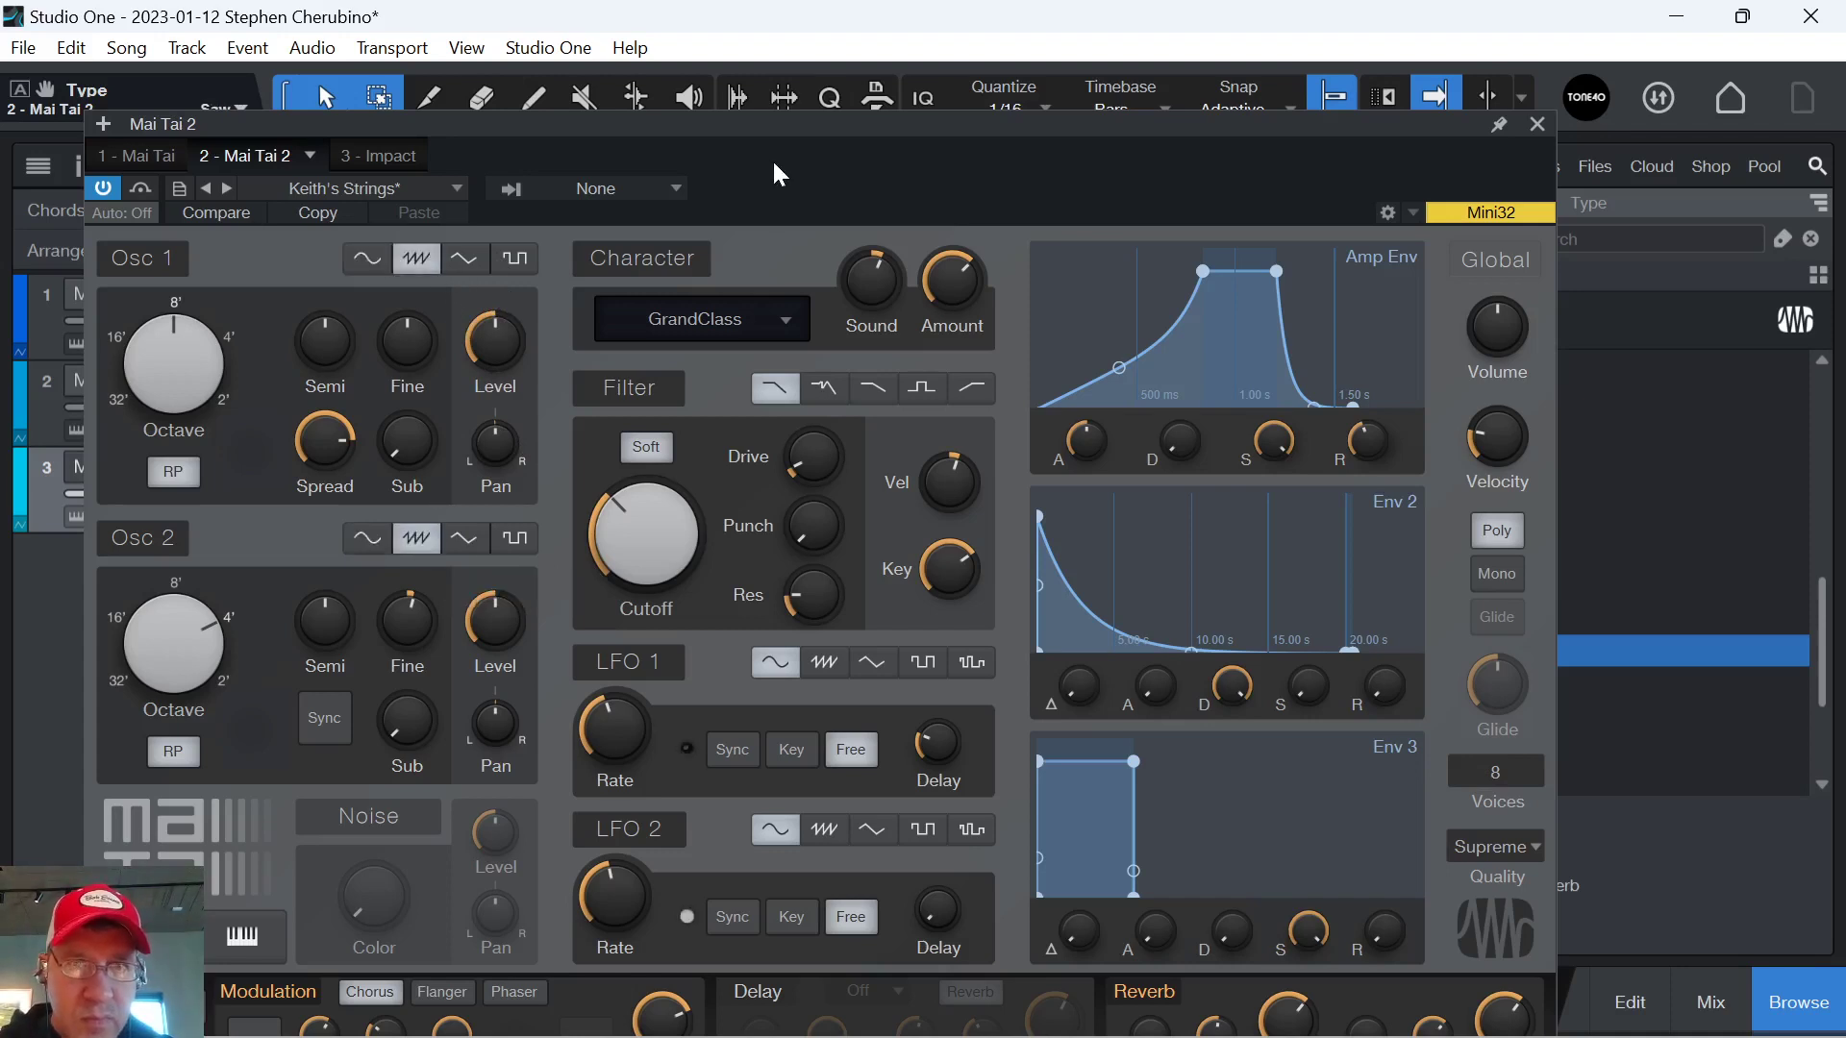
Set the Mai Tai 2 synth's global volume to -1.4 dB and close its window.
drag(757, 135, 844, 85)
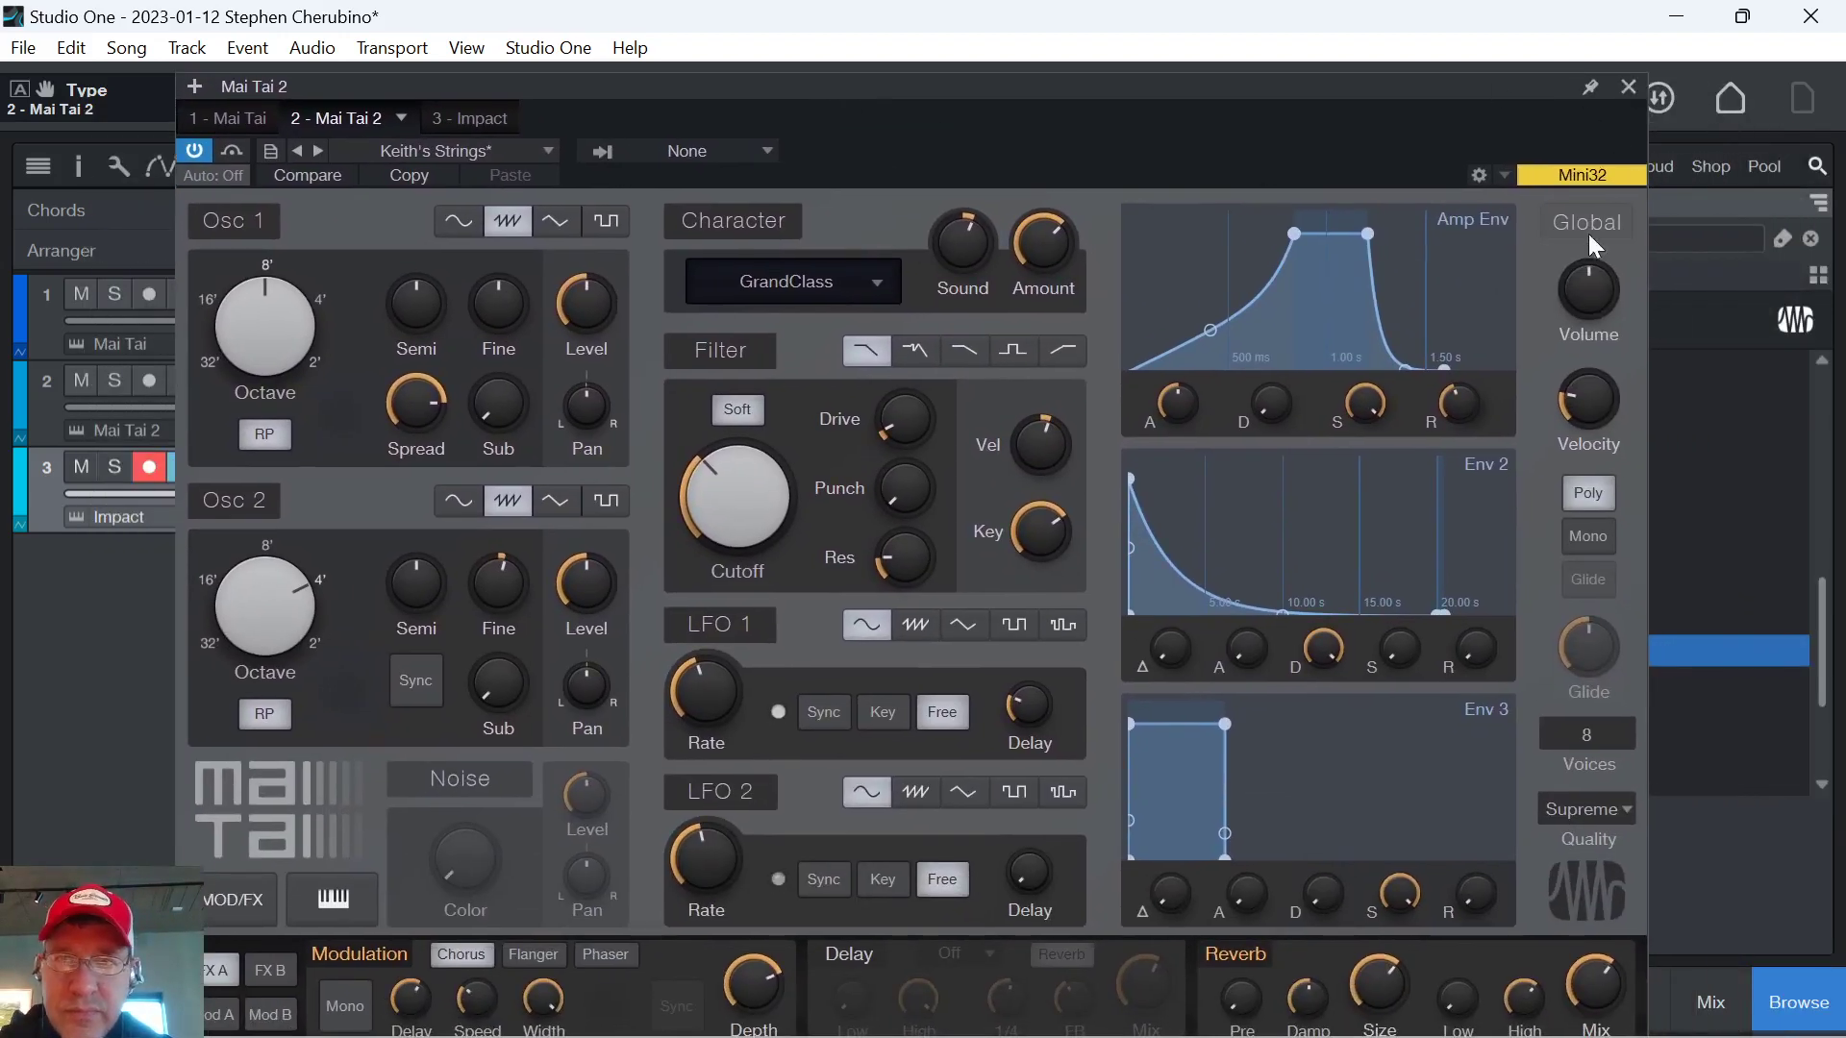
drag(1587, 293, 1587, 302)
click(1627, 87)
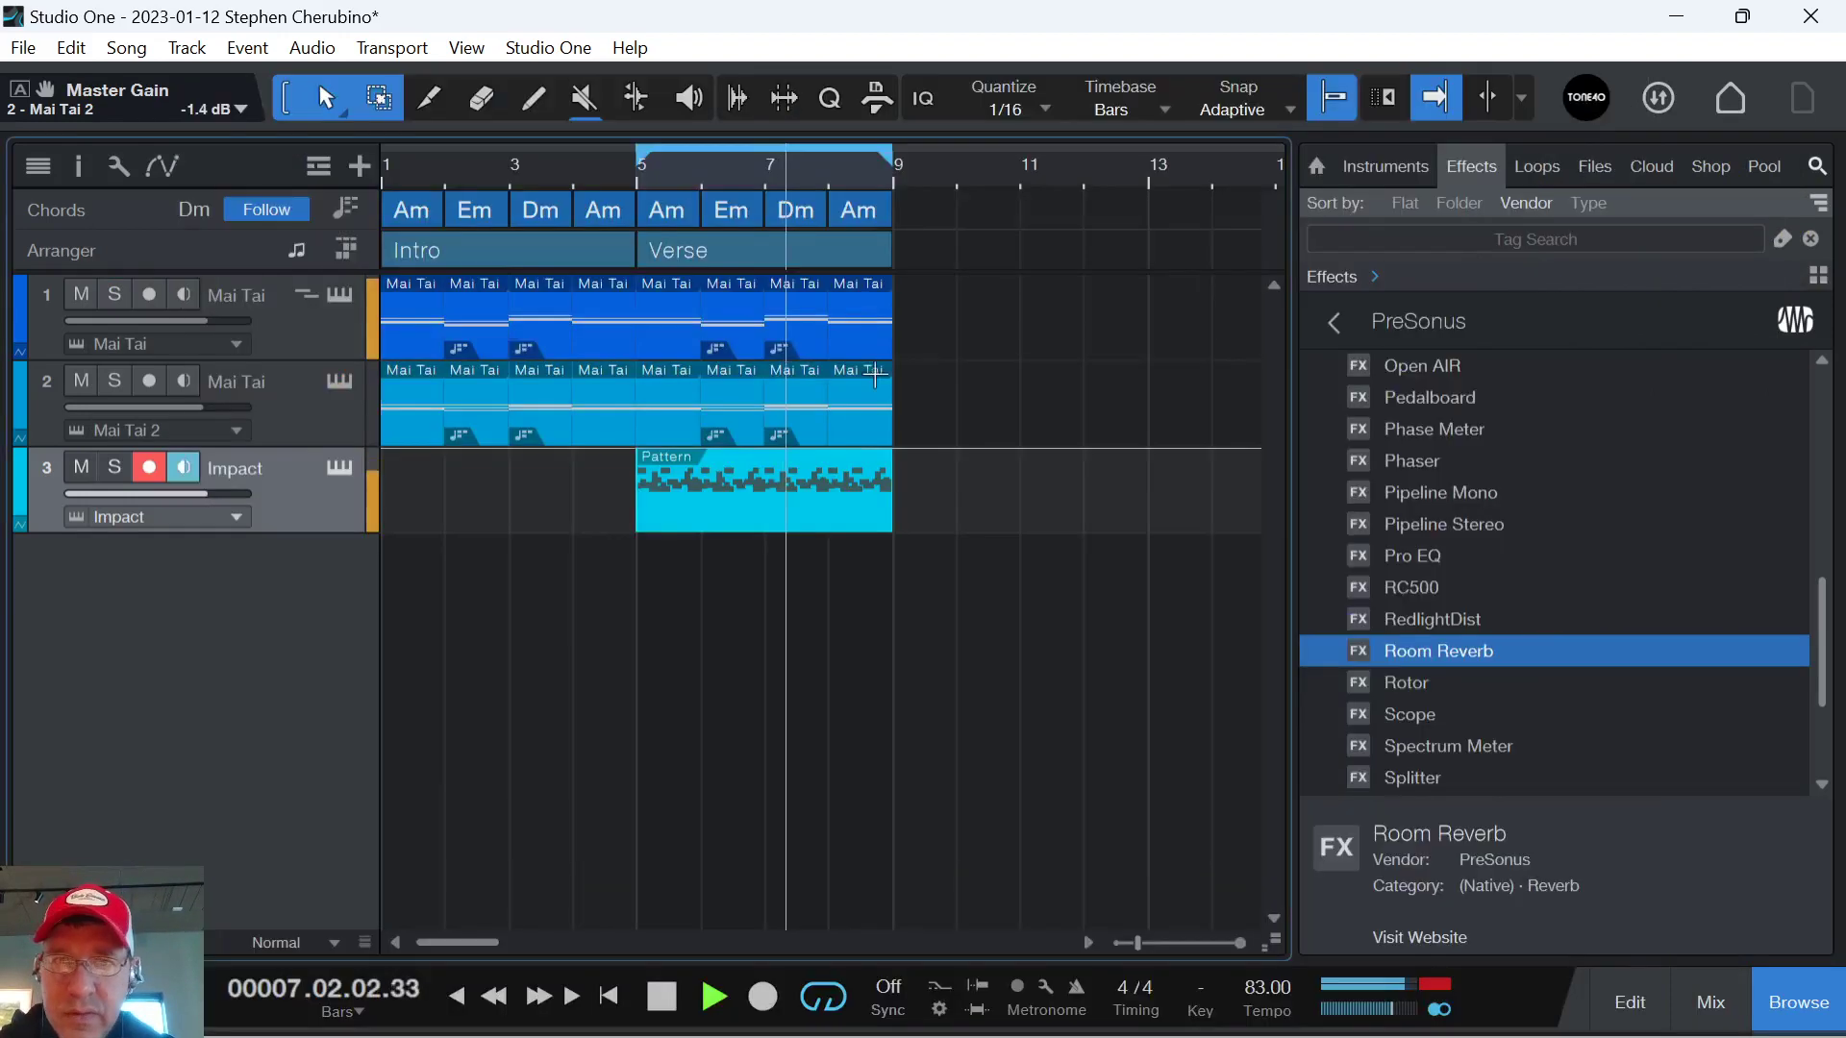
Add another PreSonus Mai Tai instrument as a new track below the Impact track.
click(1384, 173)
scroll(1403, 673, down, 2)
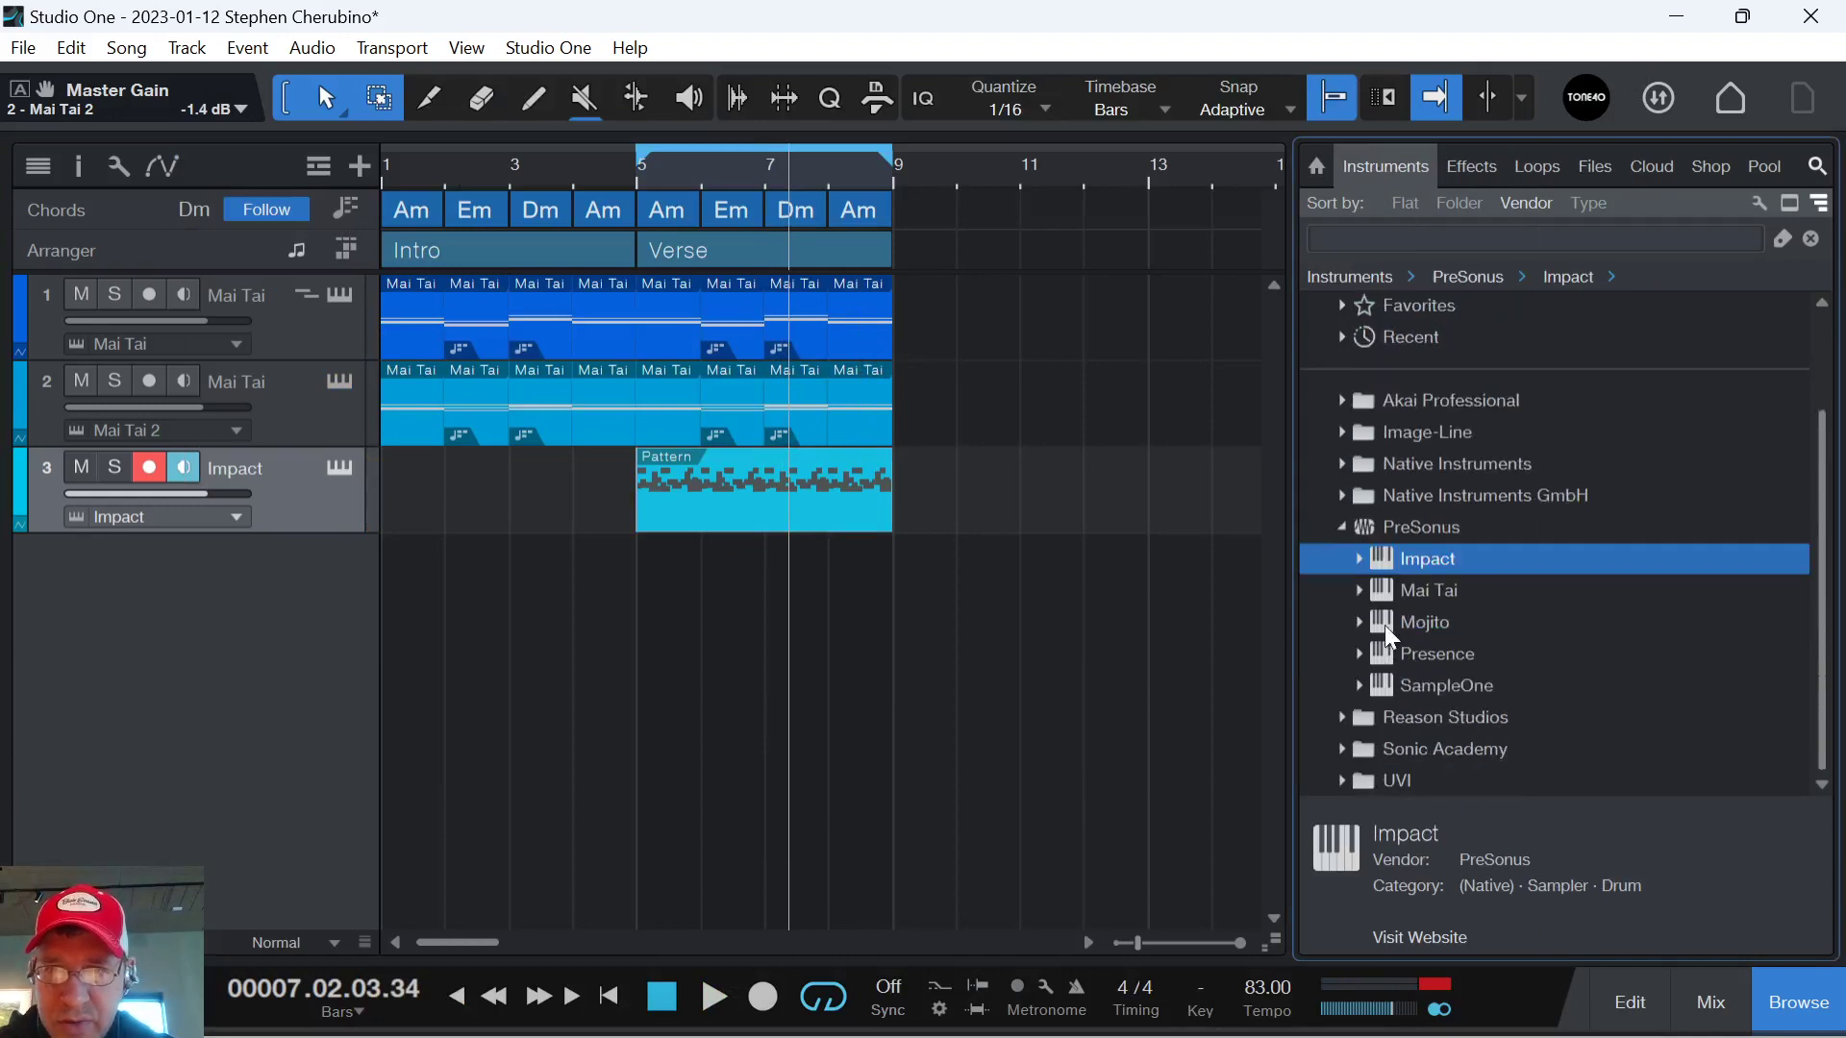
drag(1428, 591, 890, 651)
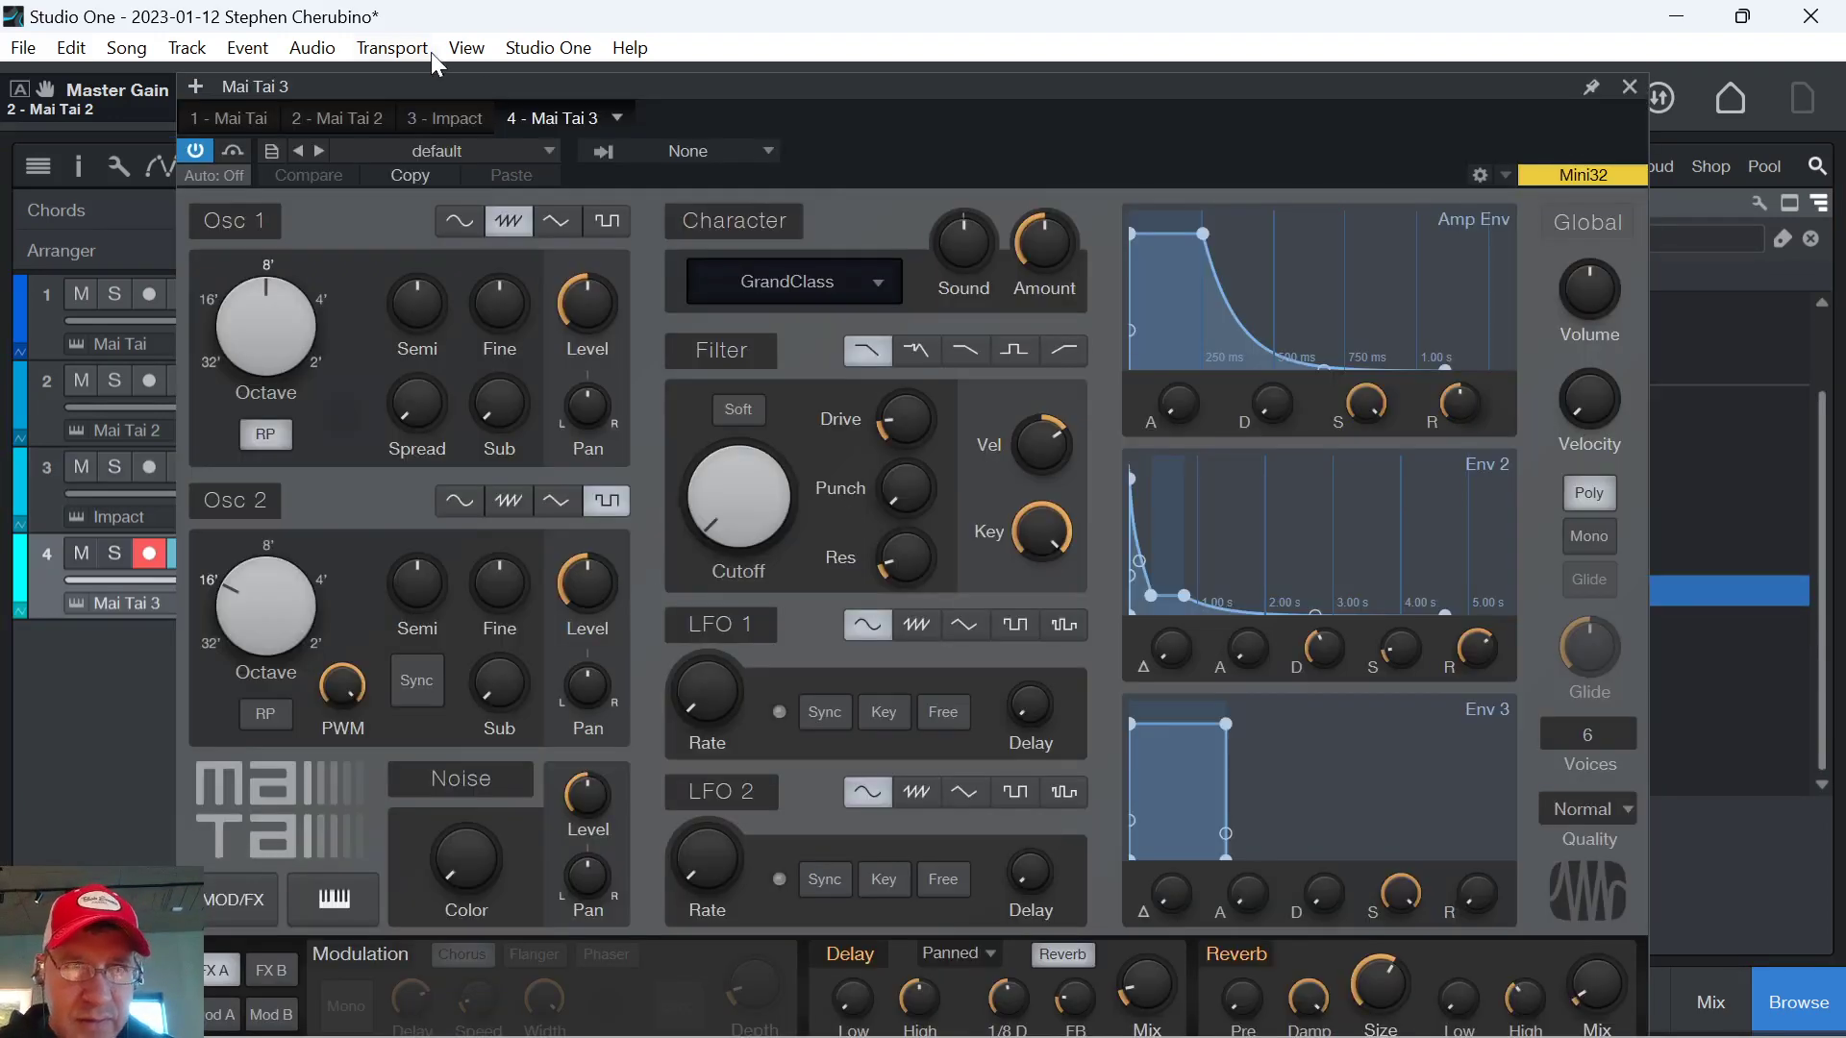
Load the init preset on the new Mai Tai, set Osc 1 to a square wave and close the synth.
drag(417, 77, 423, 21)
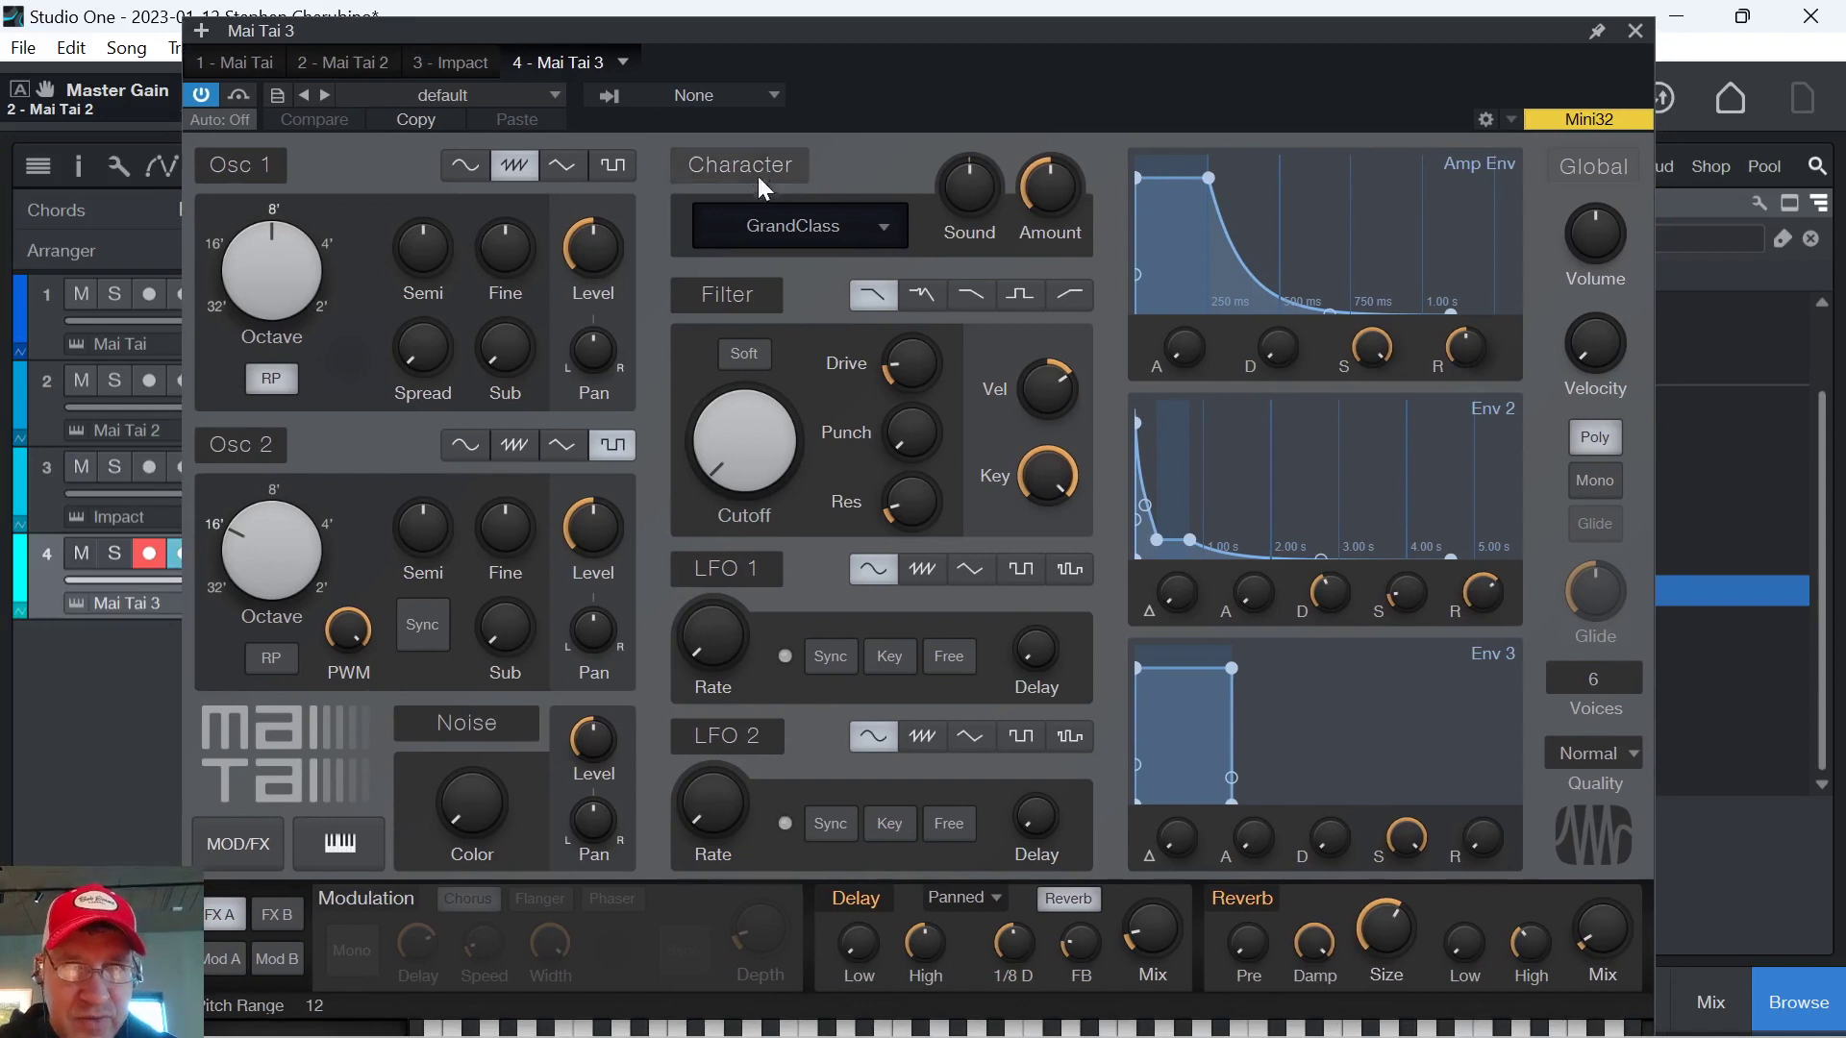
drag(738, 44, 666, 2)
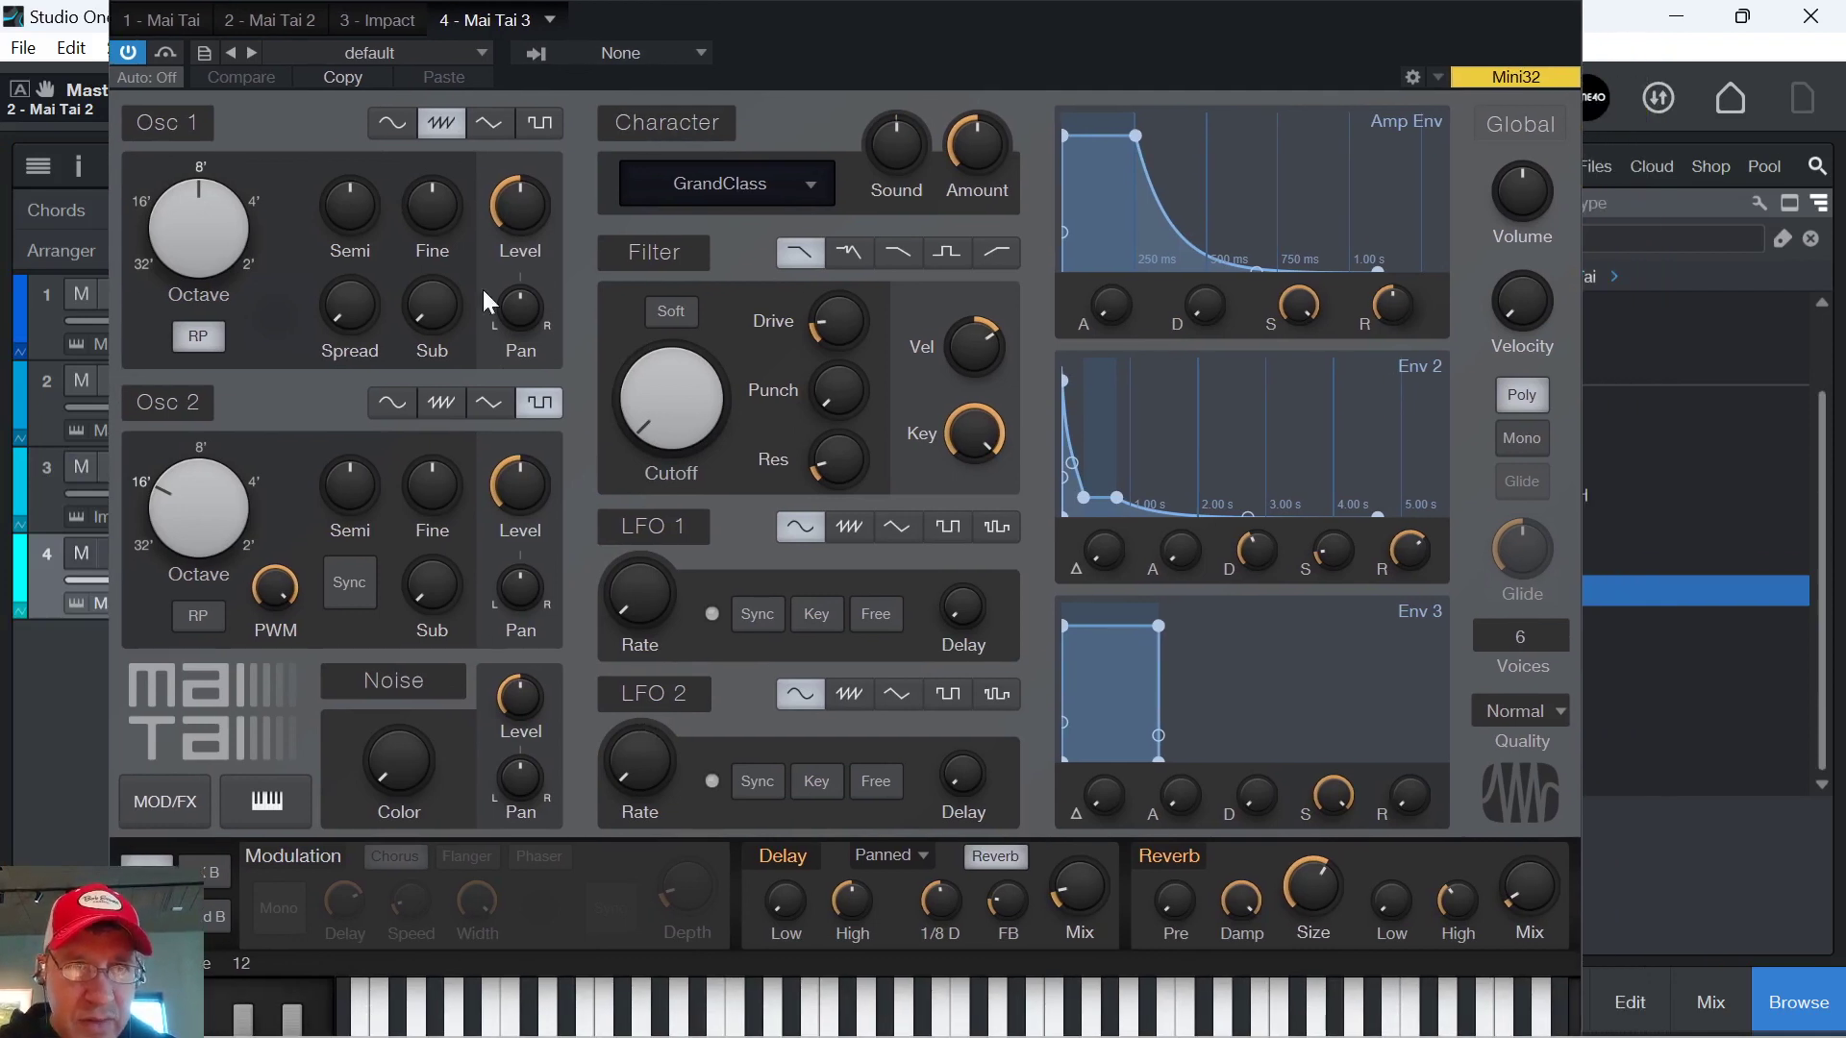
click(539, 123)
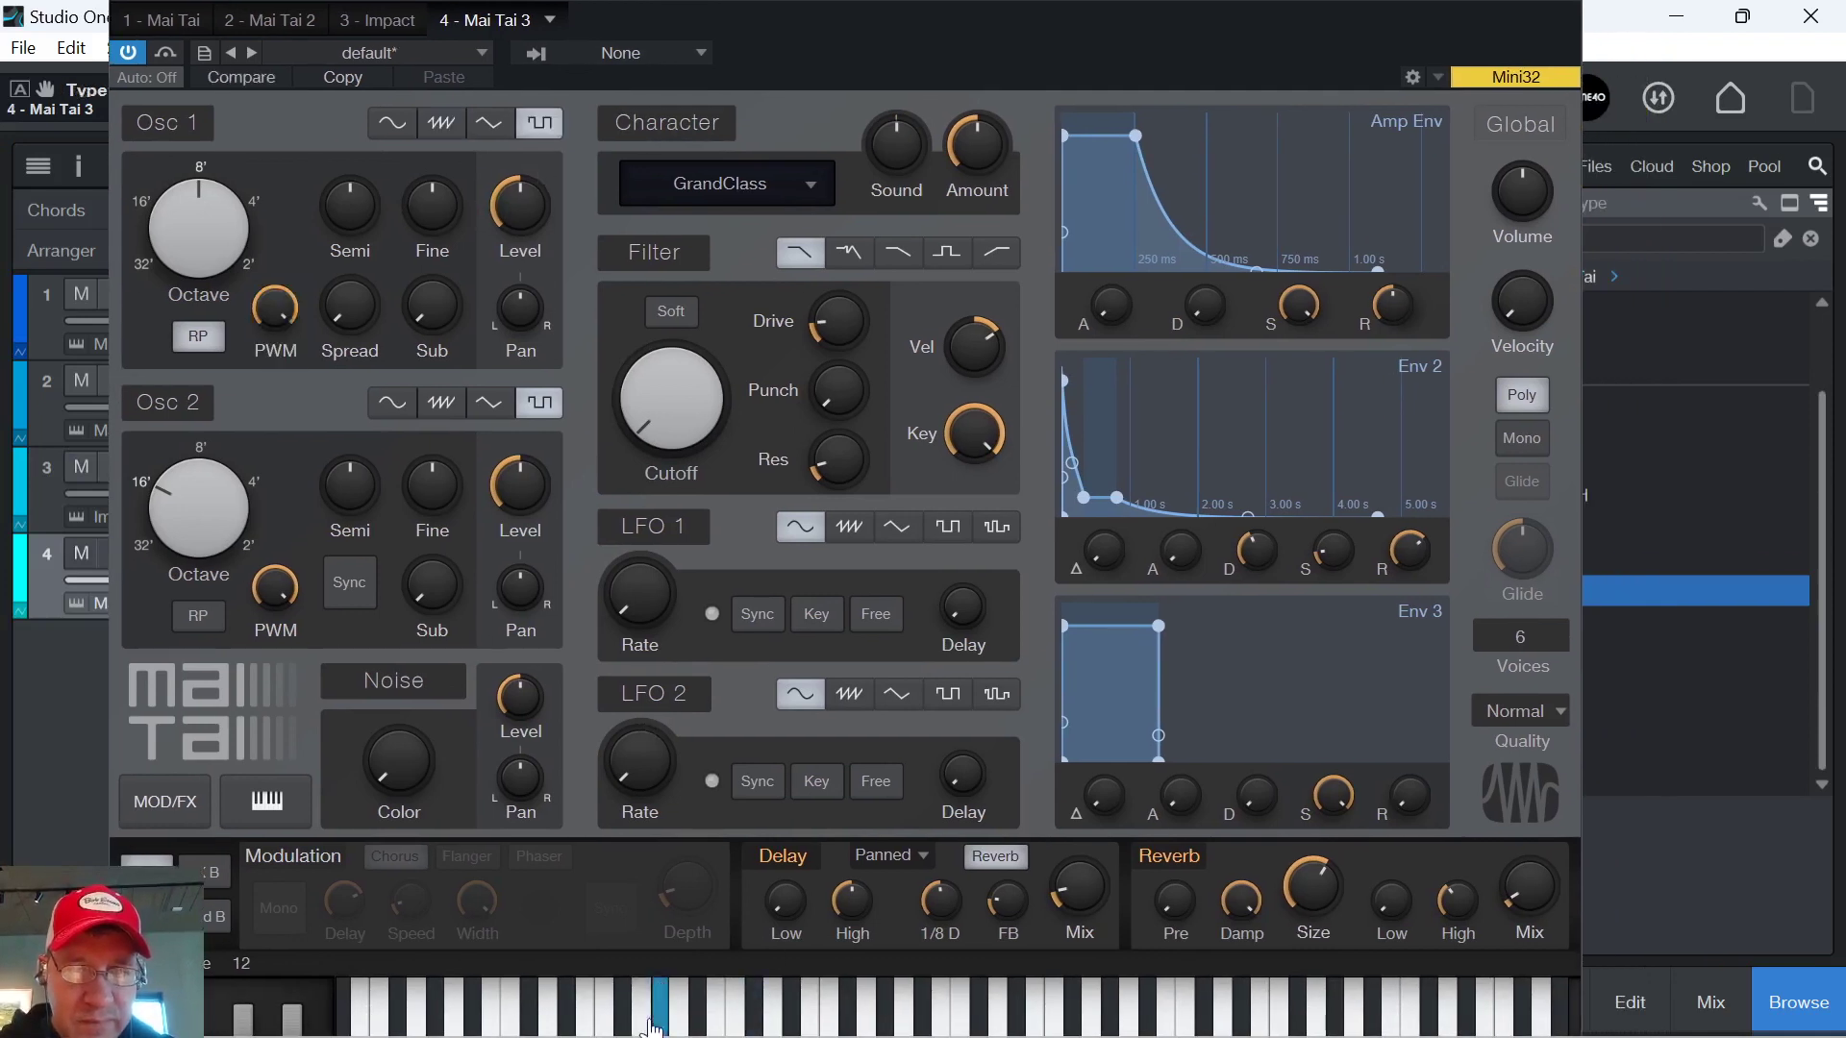
click(436, 44)
click(380, 527)
mouse_move(490, 1032)
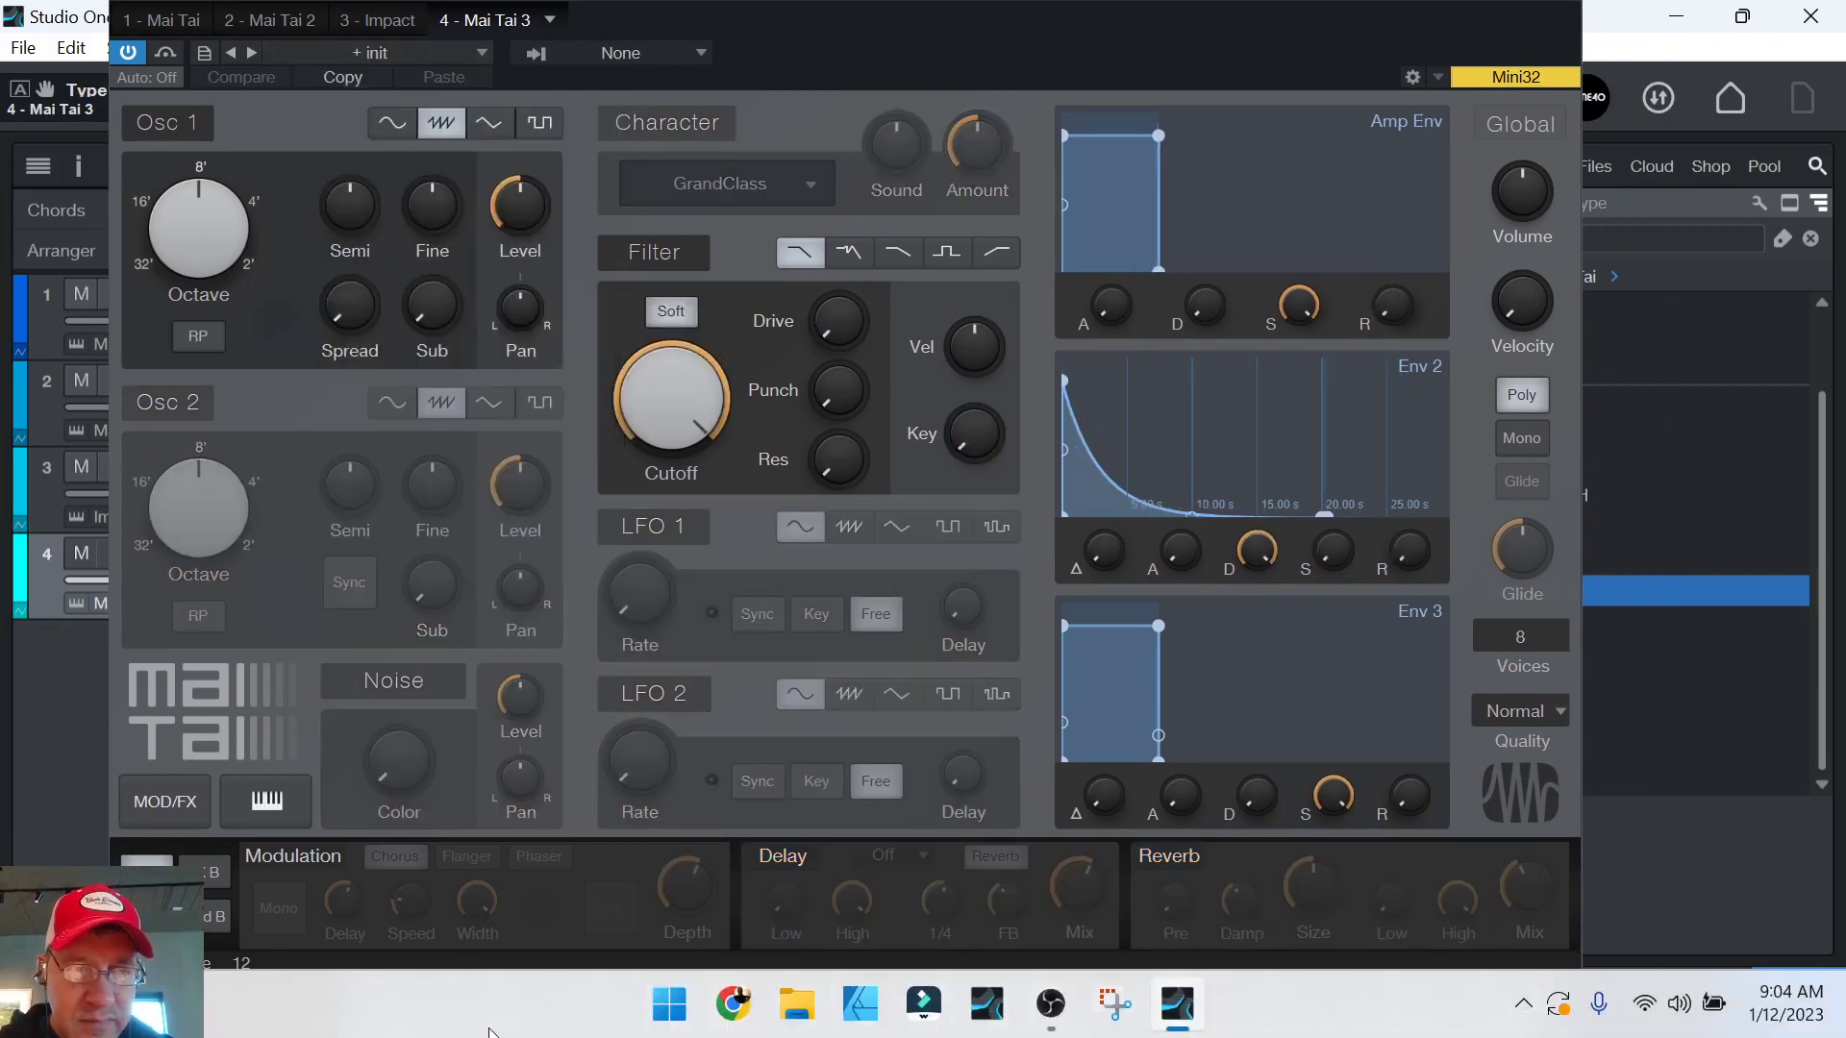
click(539, 122)
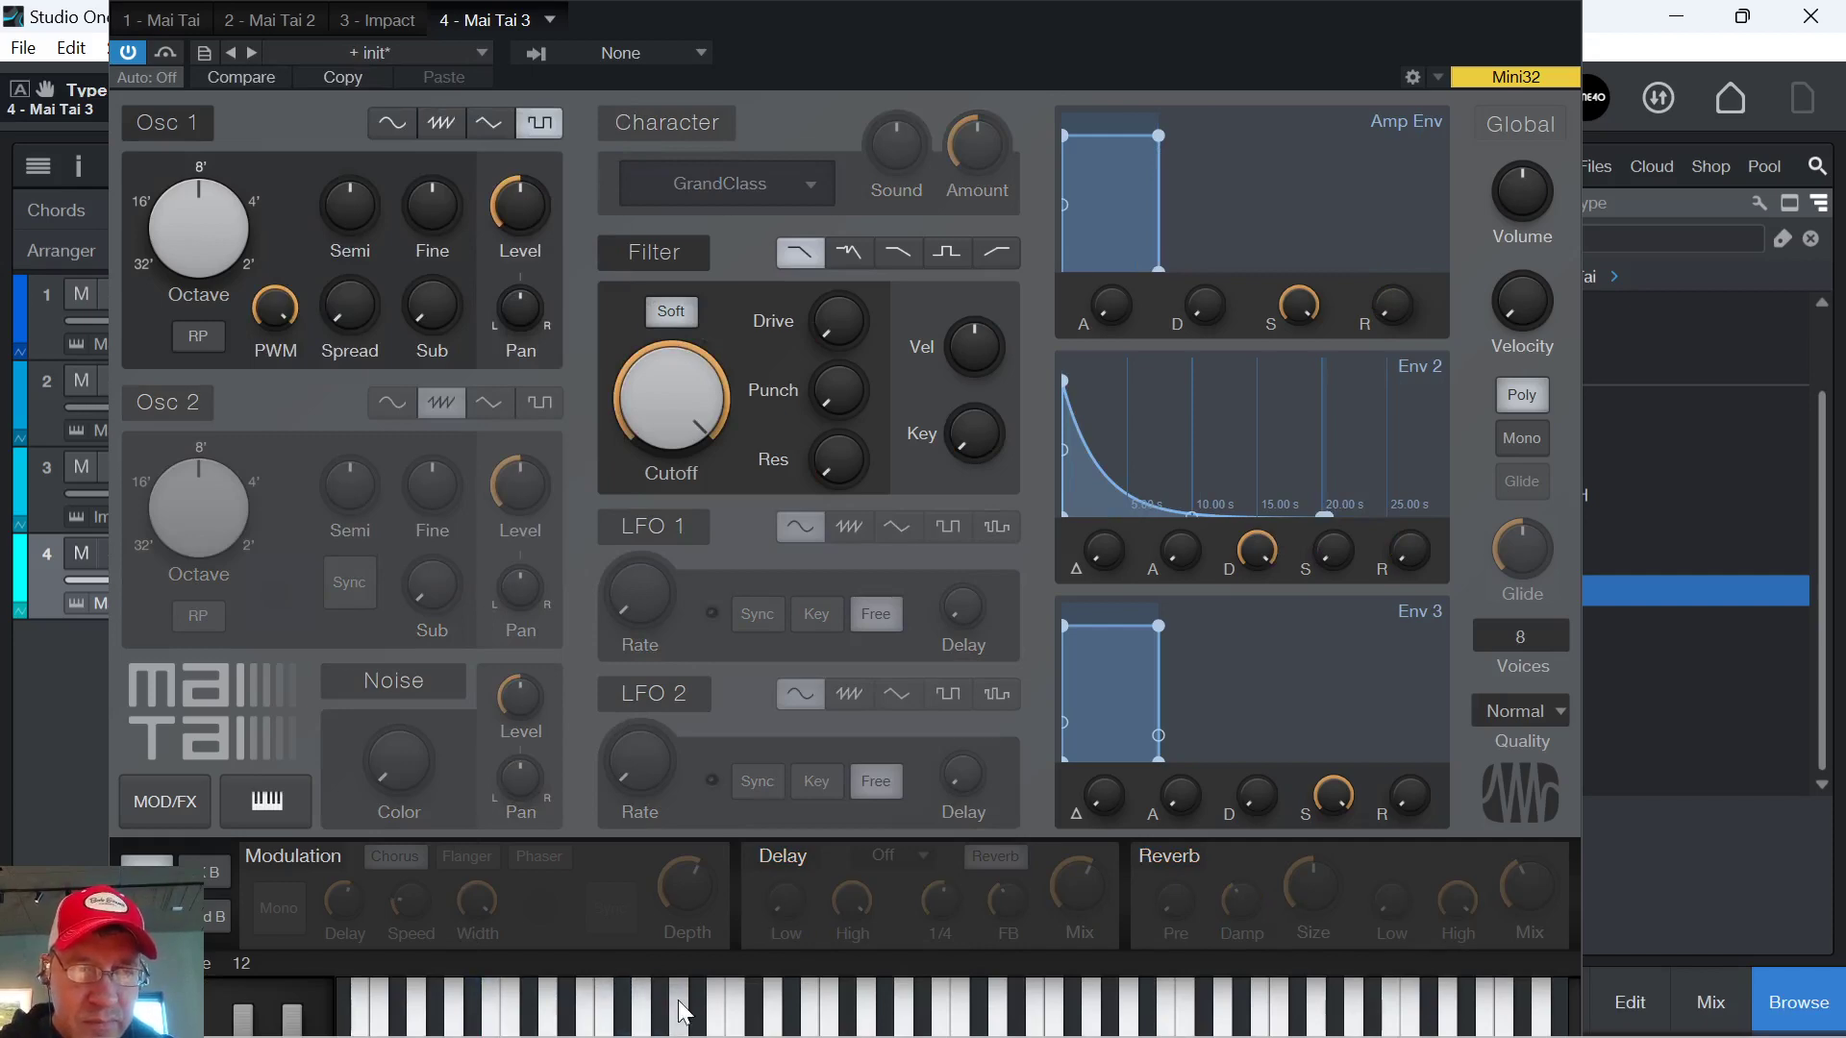
drag(1423, 11, 1374, 111)
click(1512, 90)
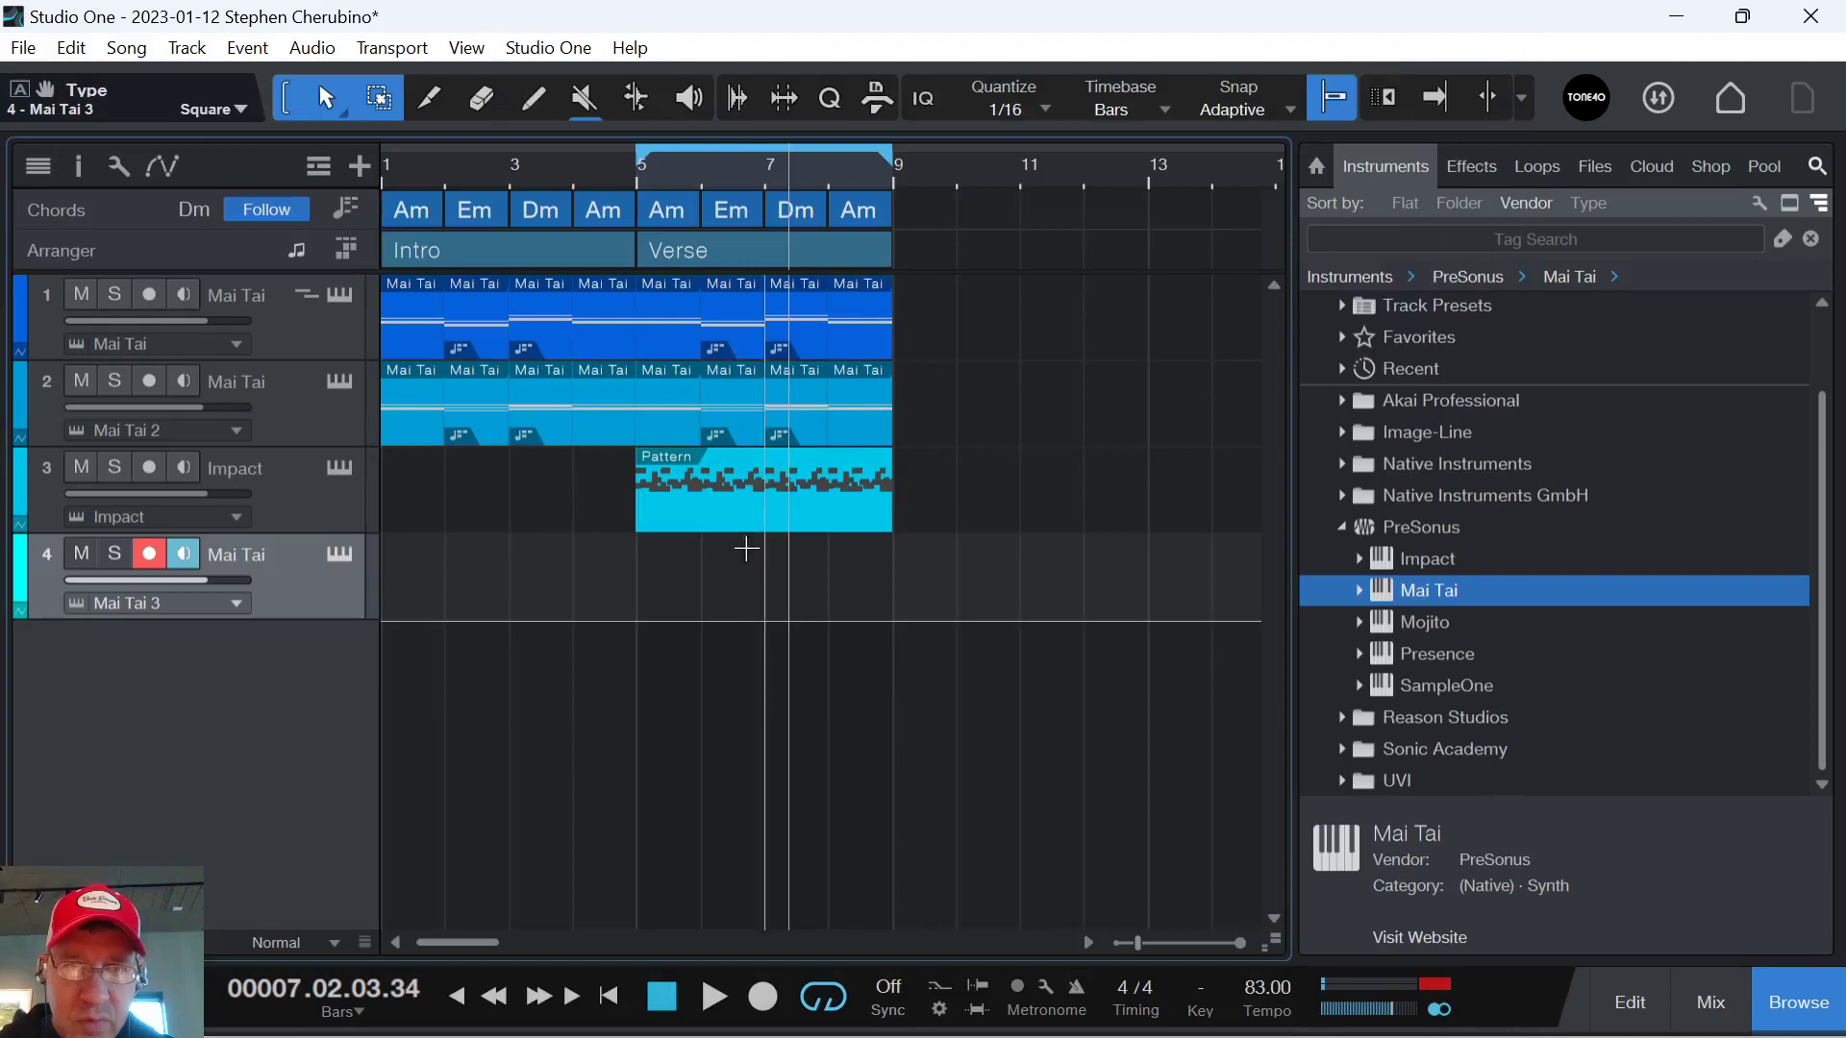
Create an empty part across the Verse on the new Mai Tai track and audition low notes in its note editor.
double_click(679, 598)
double_click(675, 603)
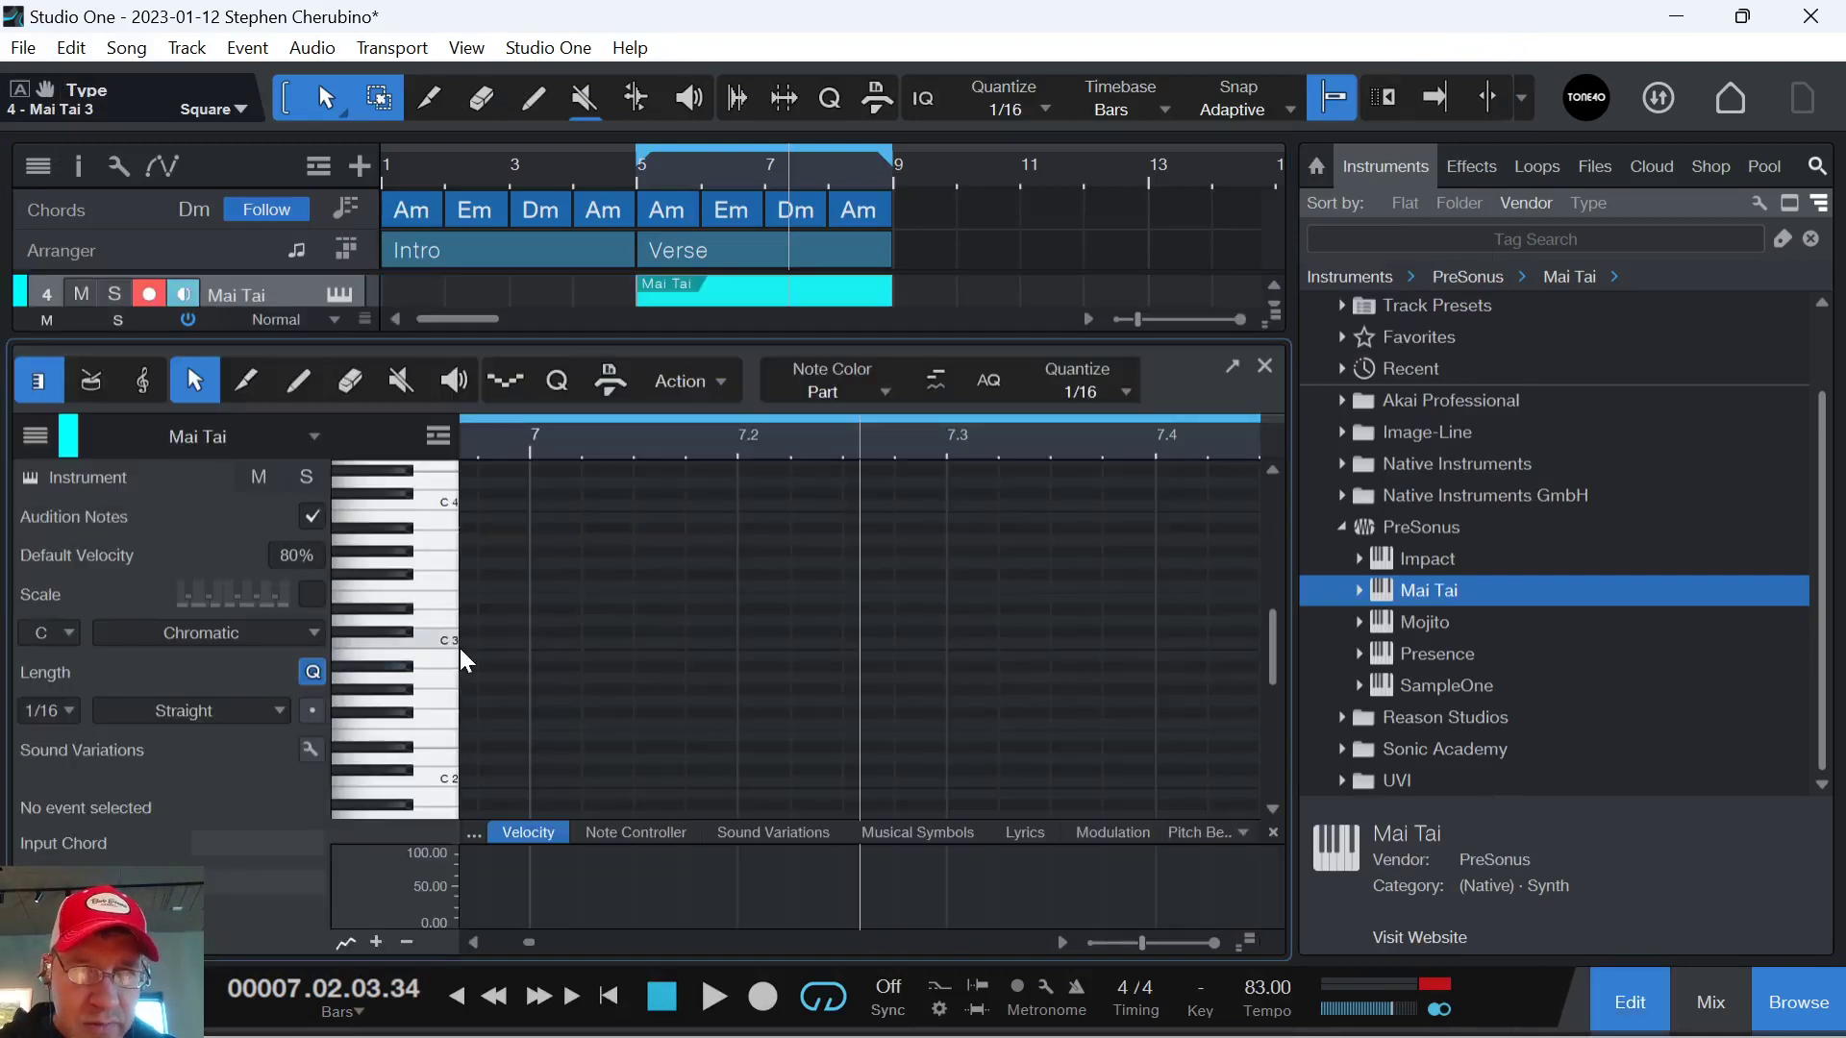
drag(437, 688, 430, 759)
scroll(430, 751, down, 1)
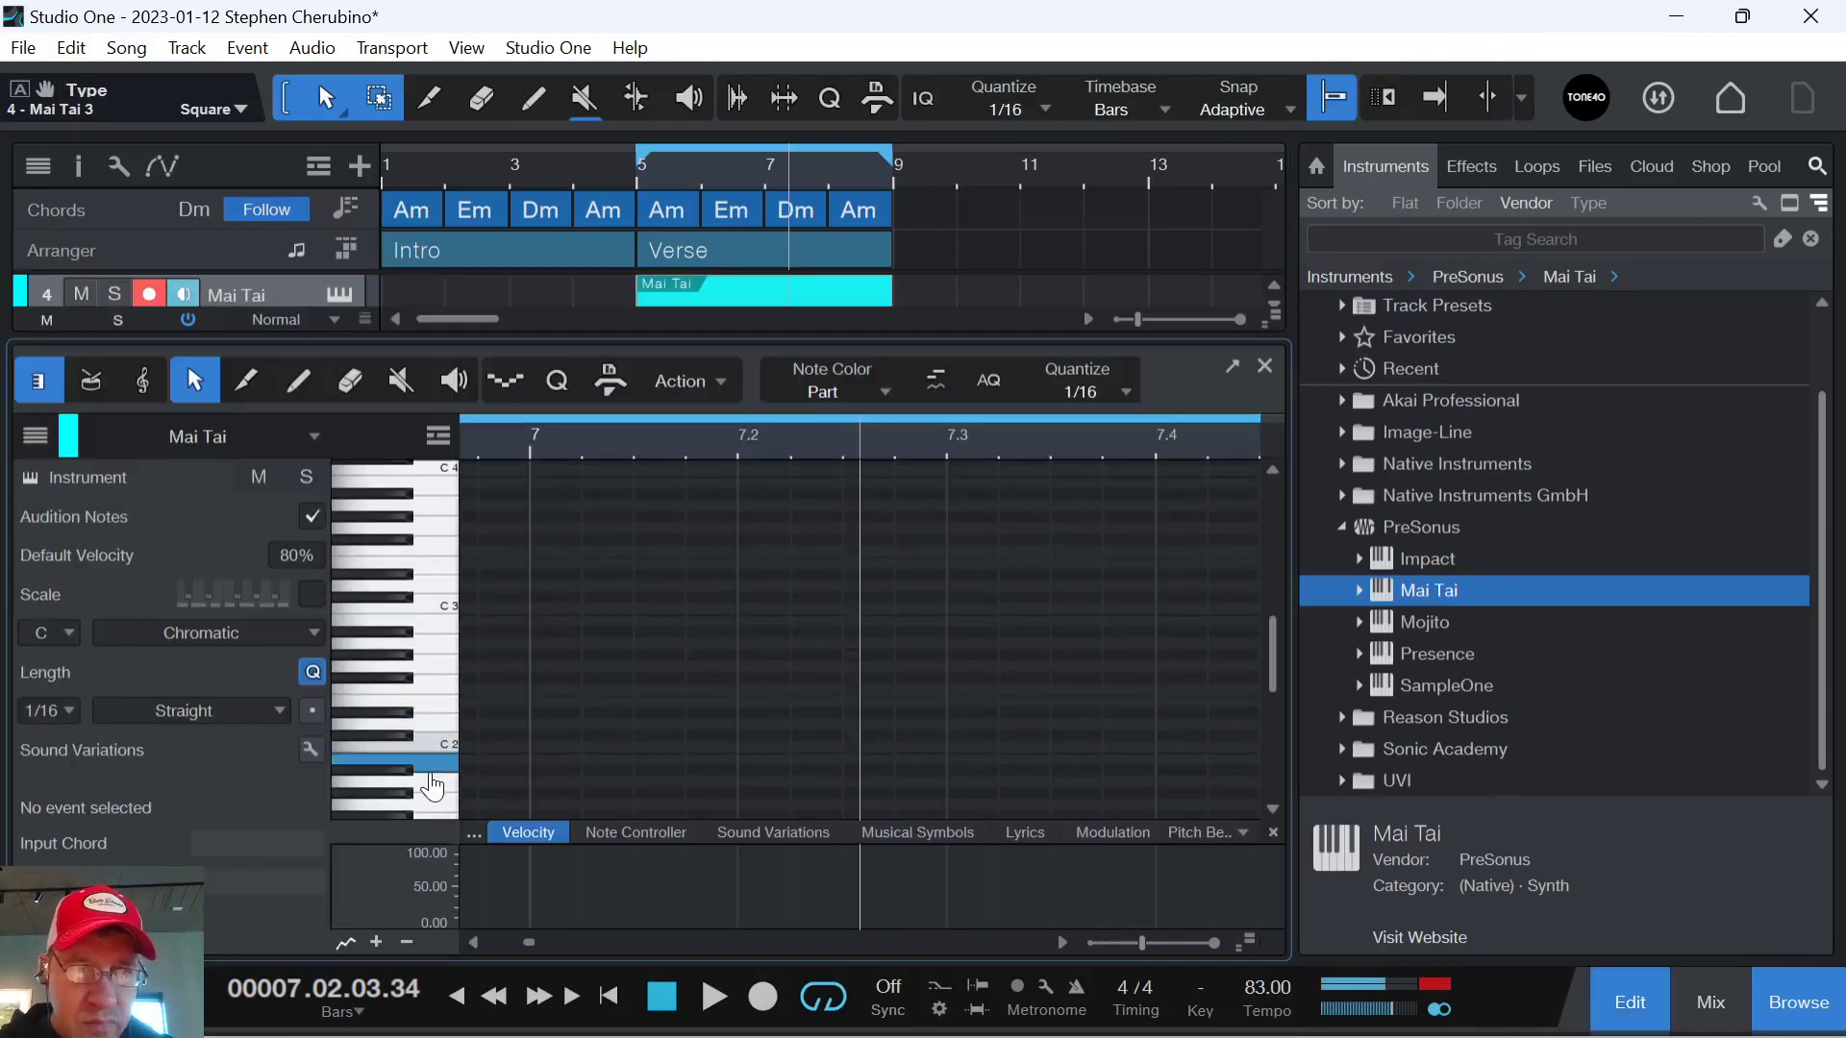
scroll(435, 741, down, 3)
scroll(422, 764, down, 1)
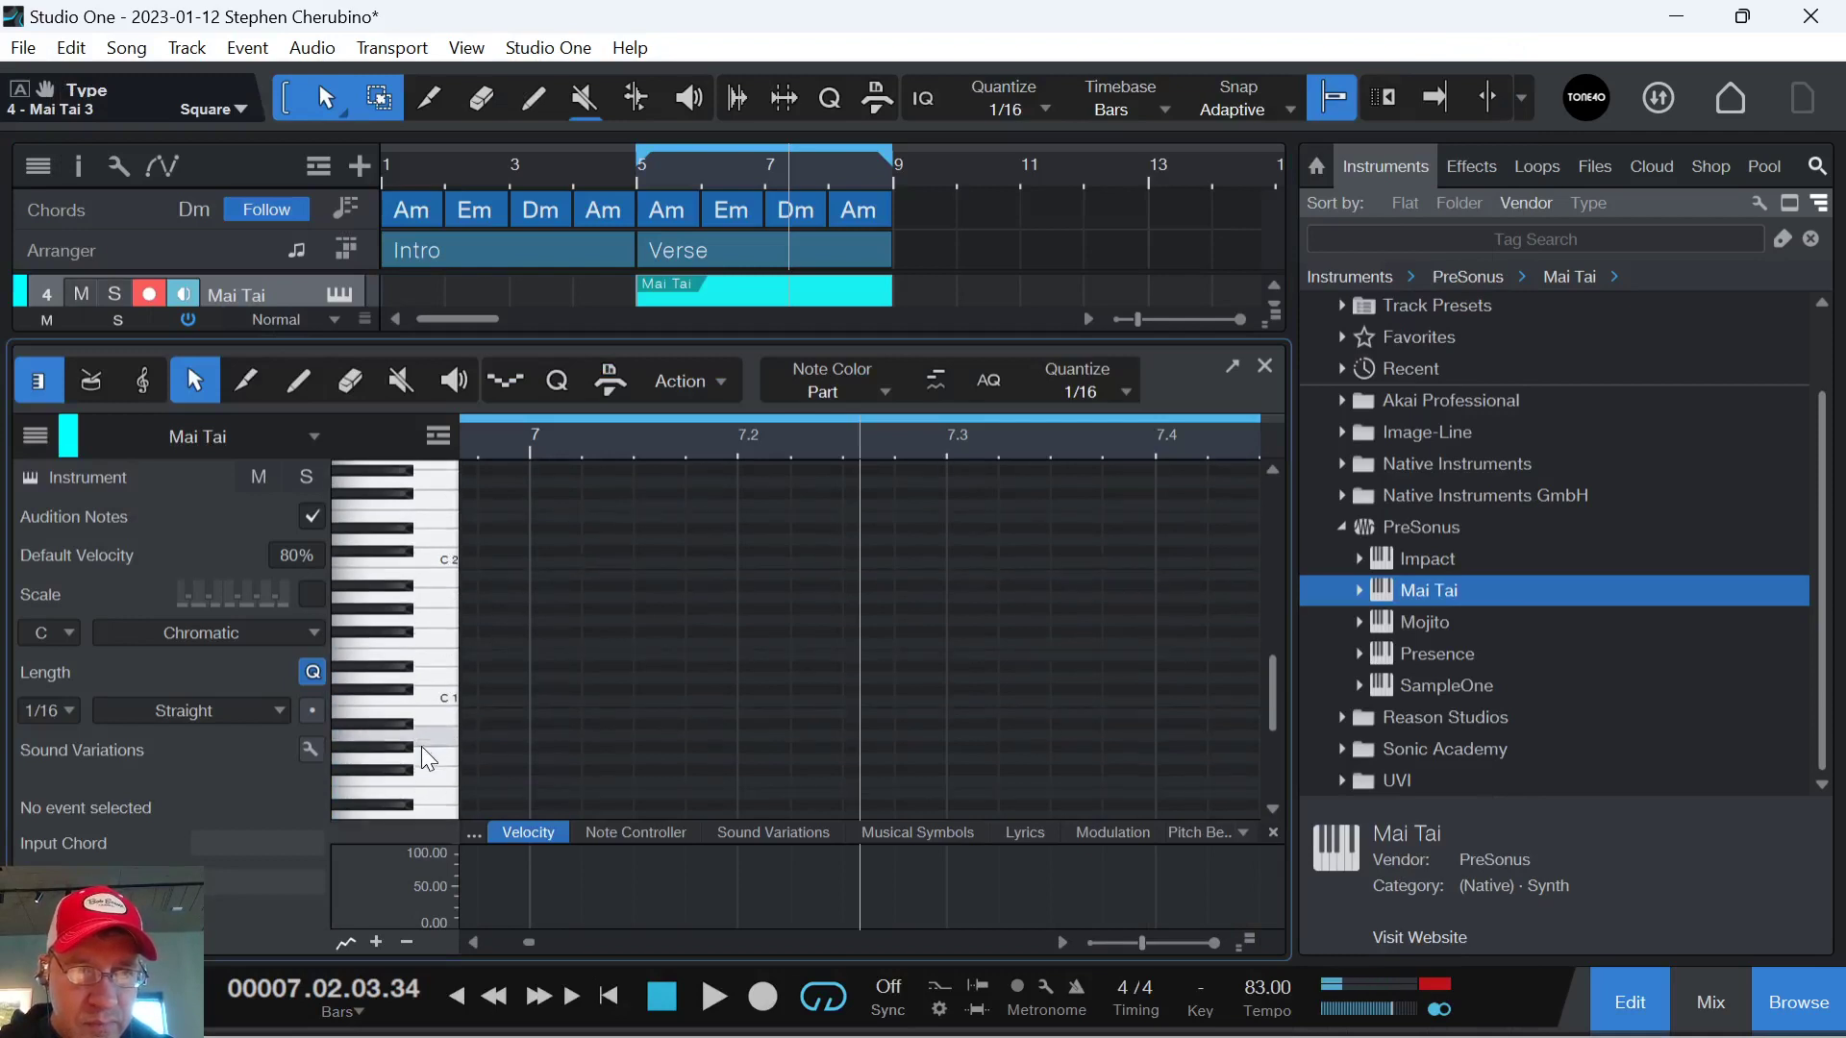
drag(428, 760, 523, 519)
click(637, 181)
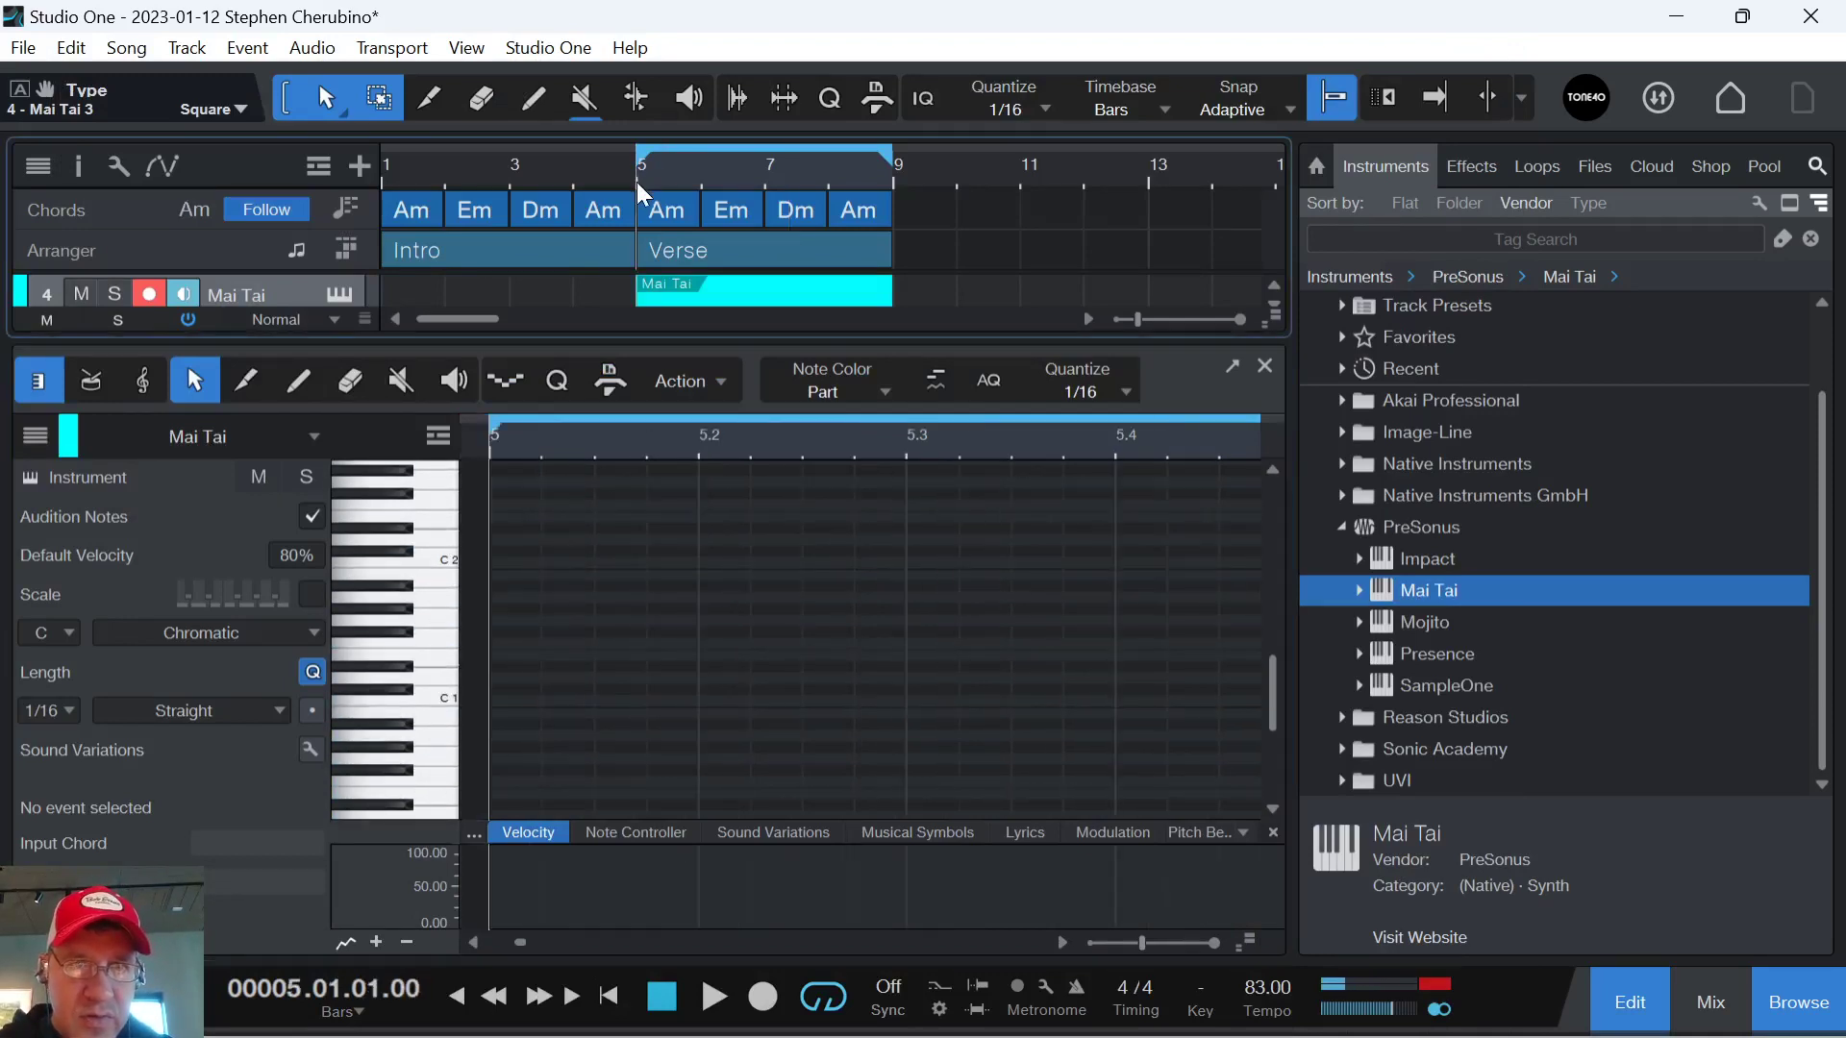
Enter two consecutive A1 sixteenth notes at the start of bar 5 and play them back.
scroll(443, 605, up, 2)
scroll(447, 612, up, 2)
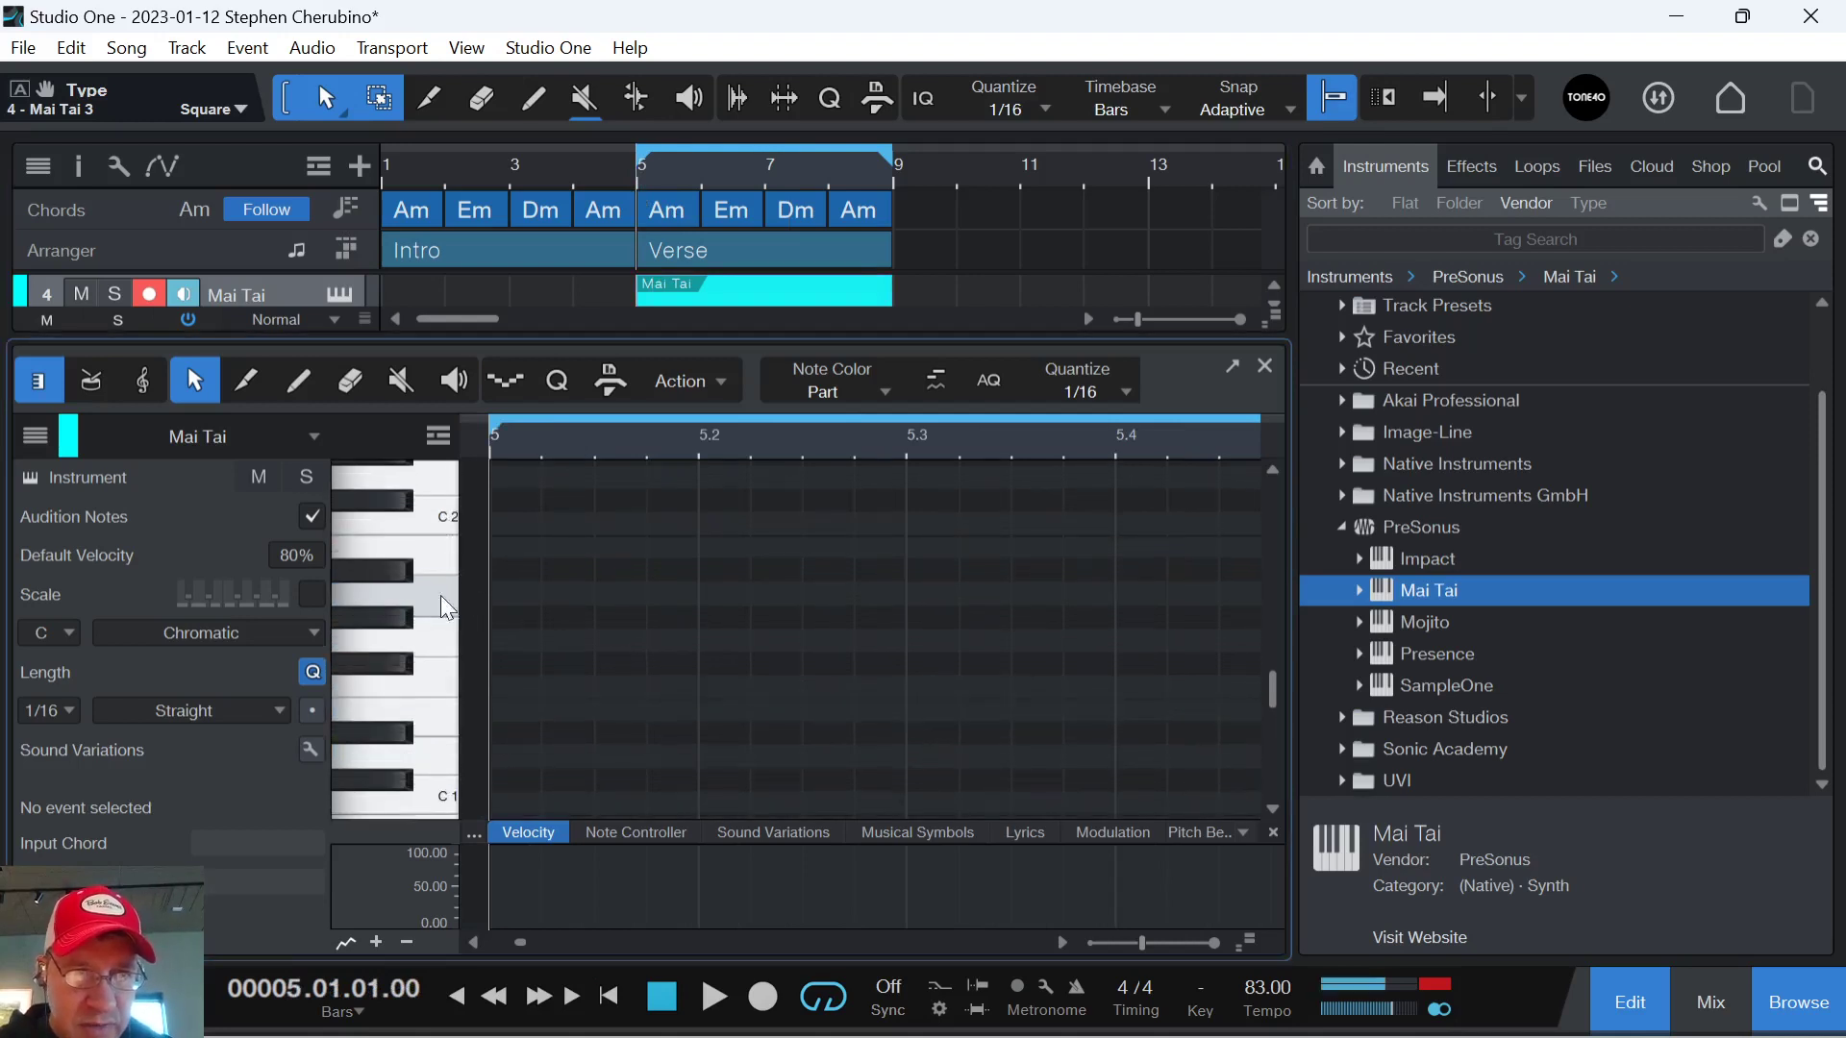
click(507, 600)
click(557, 598)
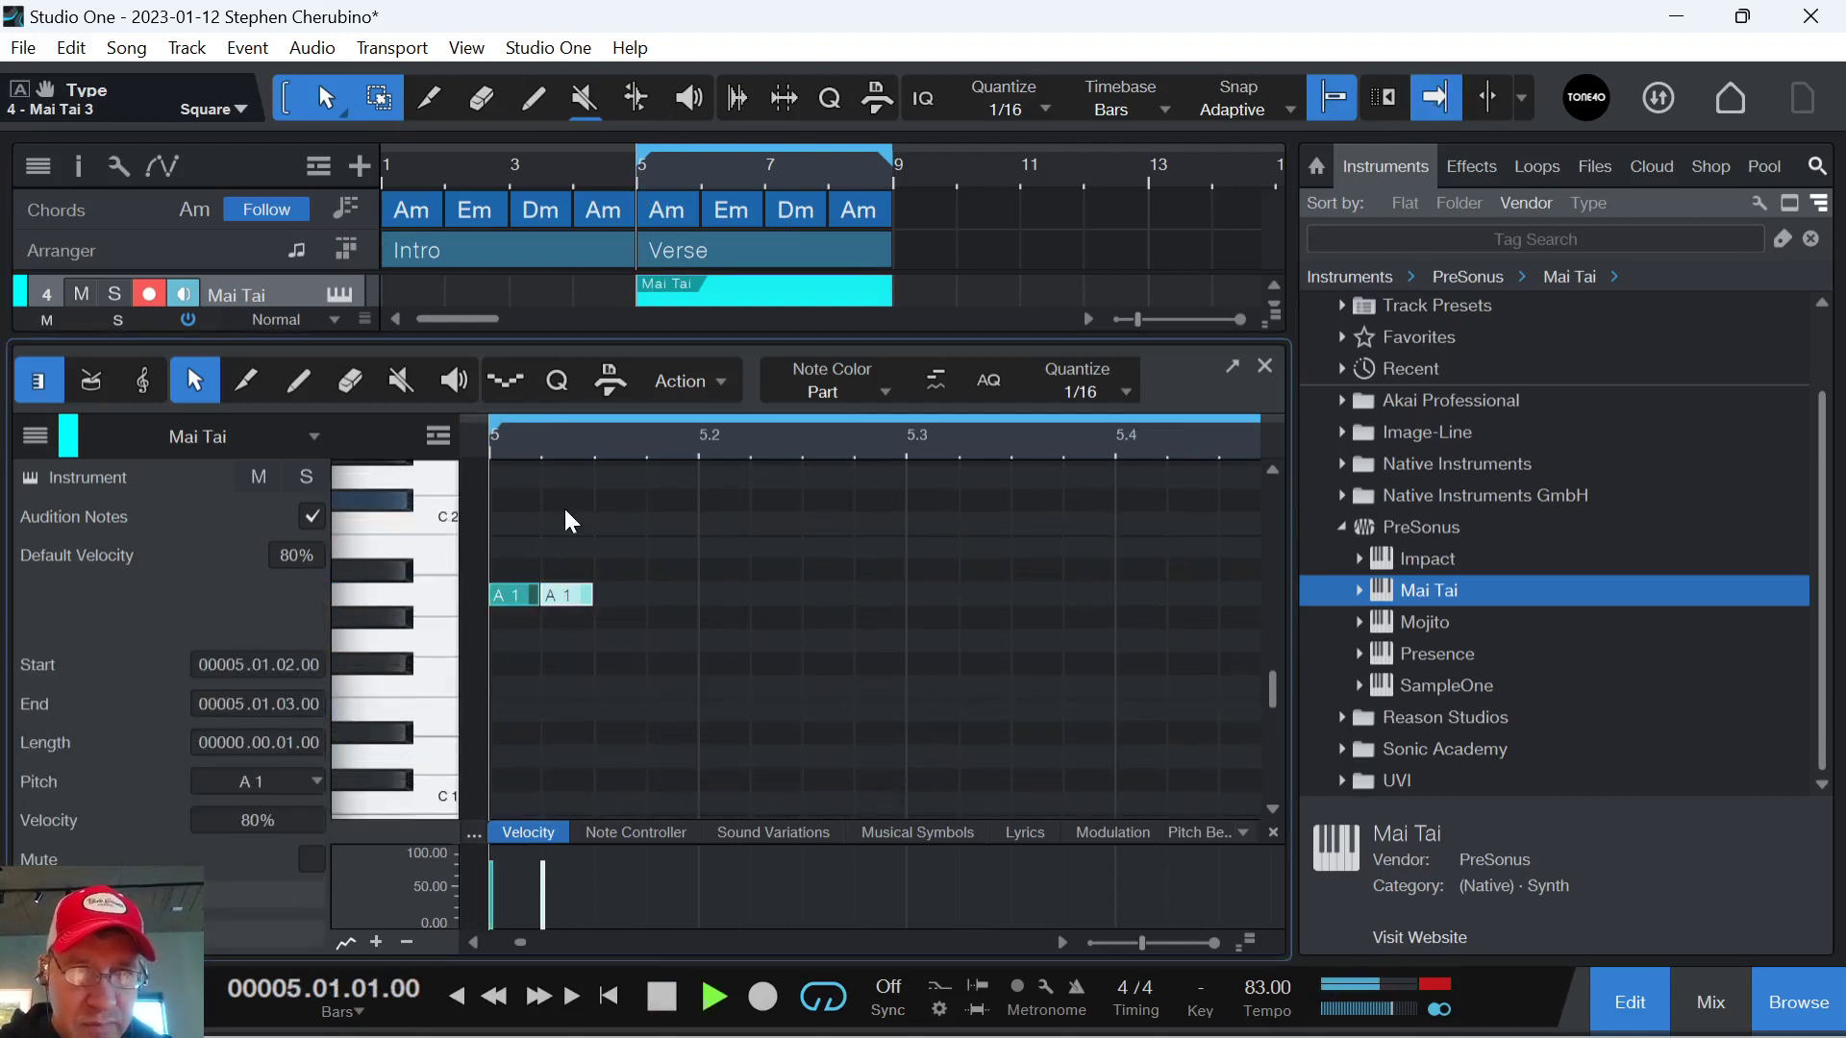
key(space)
key(space)
Add three consecutive A1 sixteenth notes ending at beat 5.3 and play the bass line from bar 5.
click(790, 586)
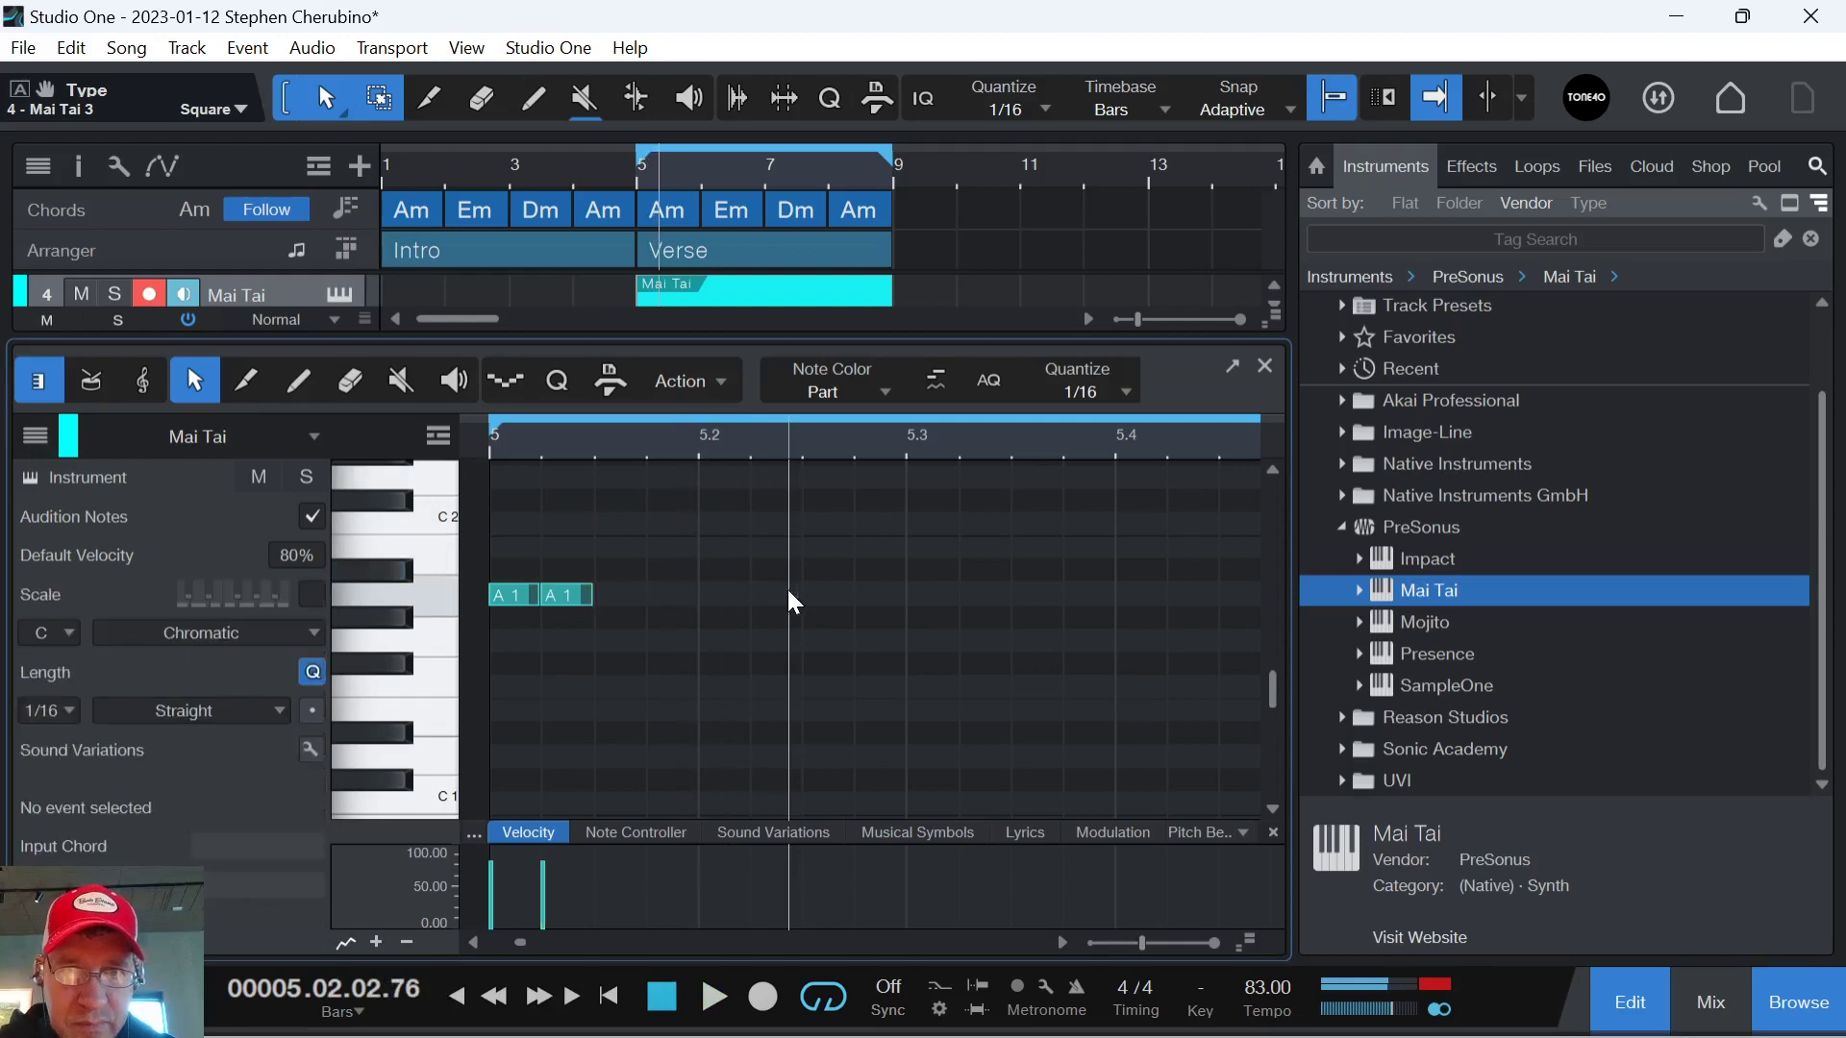
double_click(779, 581)
drag(778, 576, 777, 596)
double_click(833, 595)
double_click(875, 571)
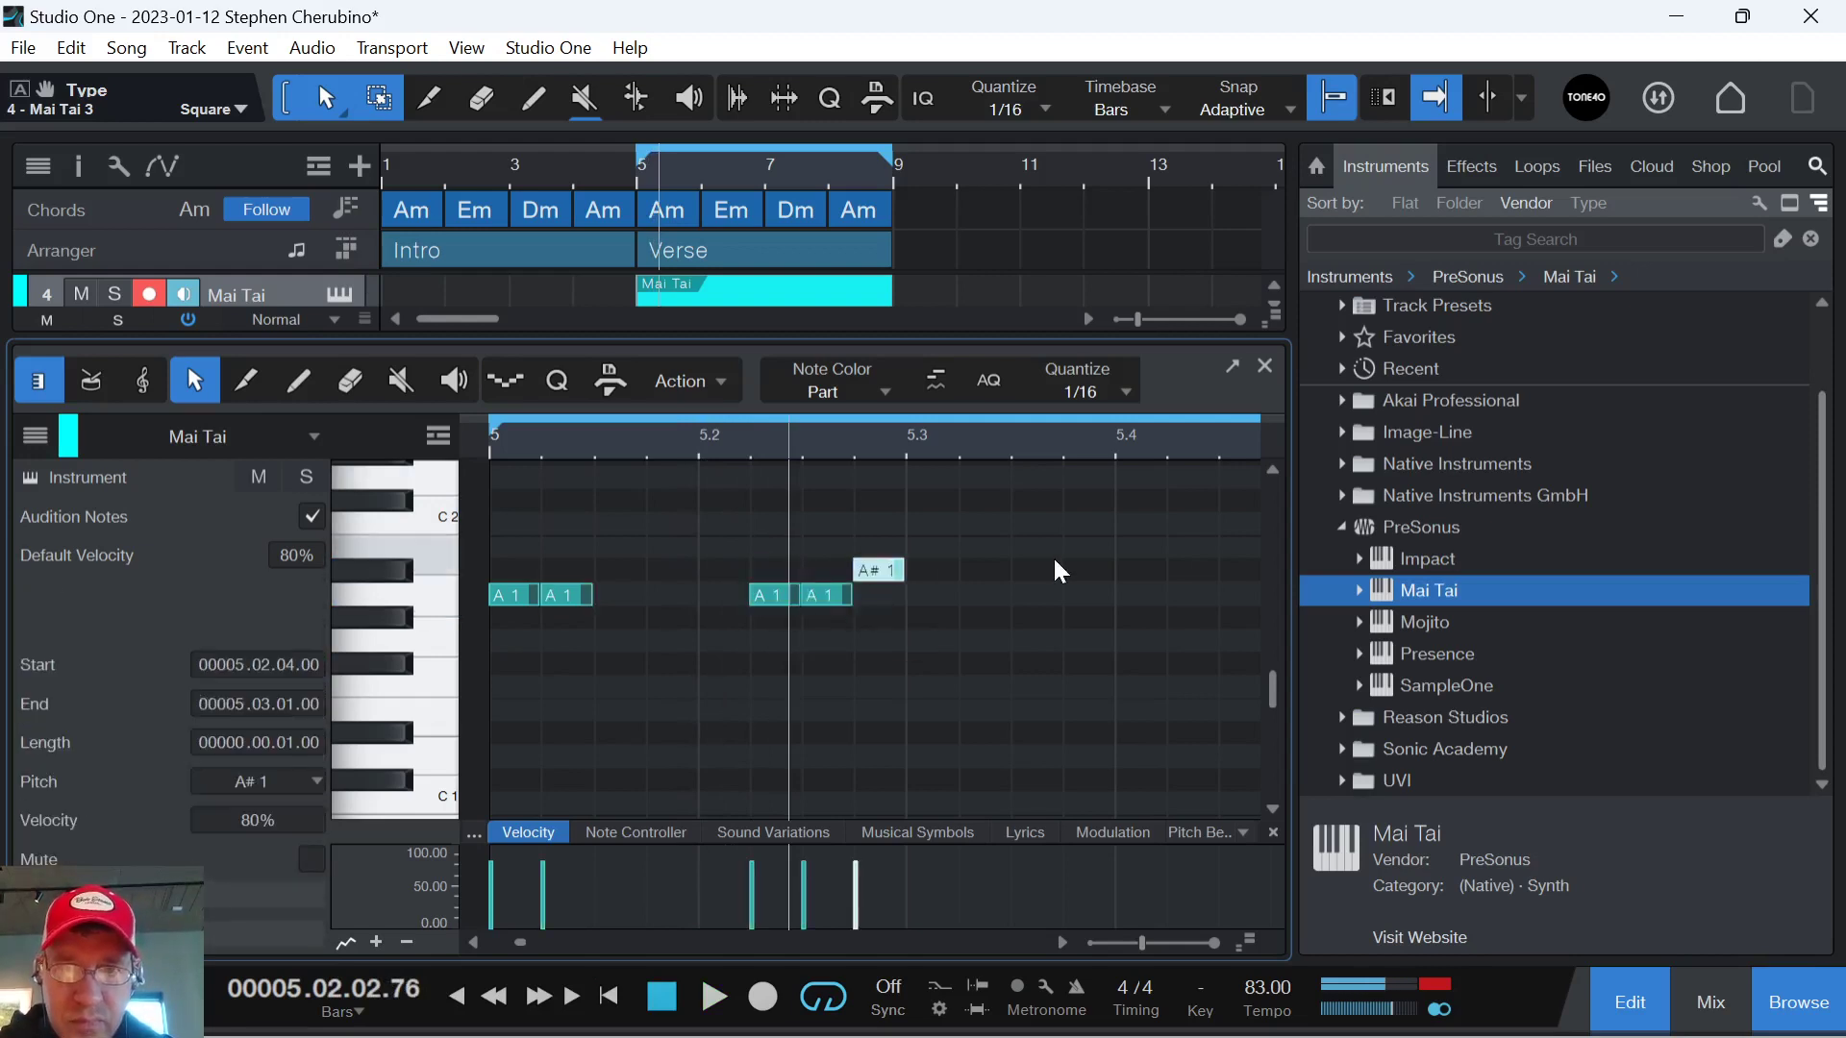
drag(885, 571, 885, 595)
scroll(947, 589, down, 3)
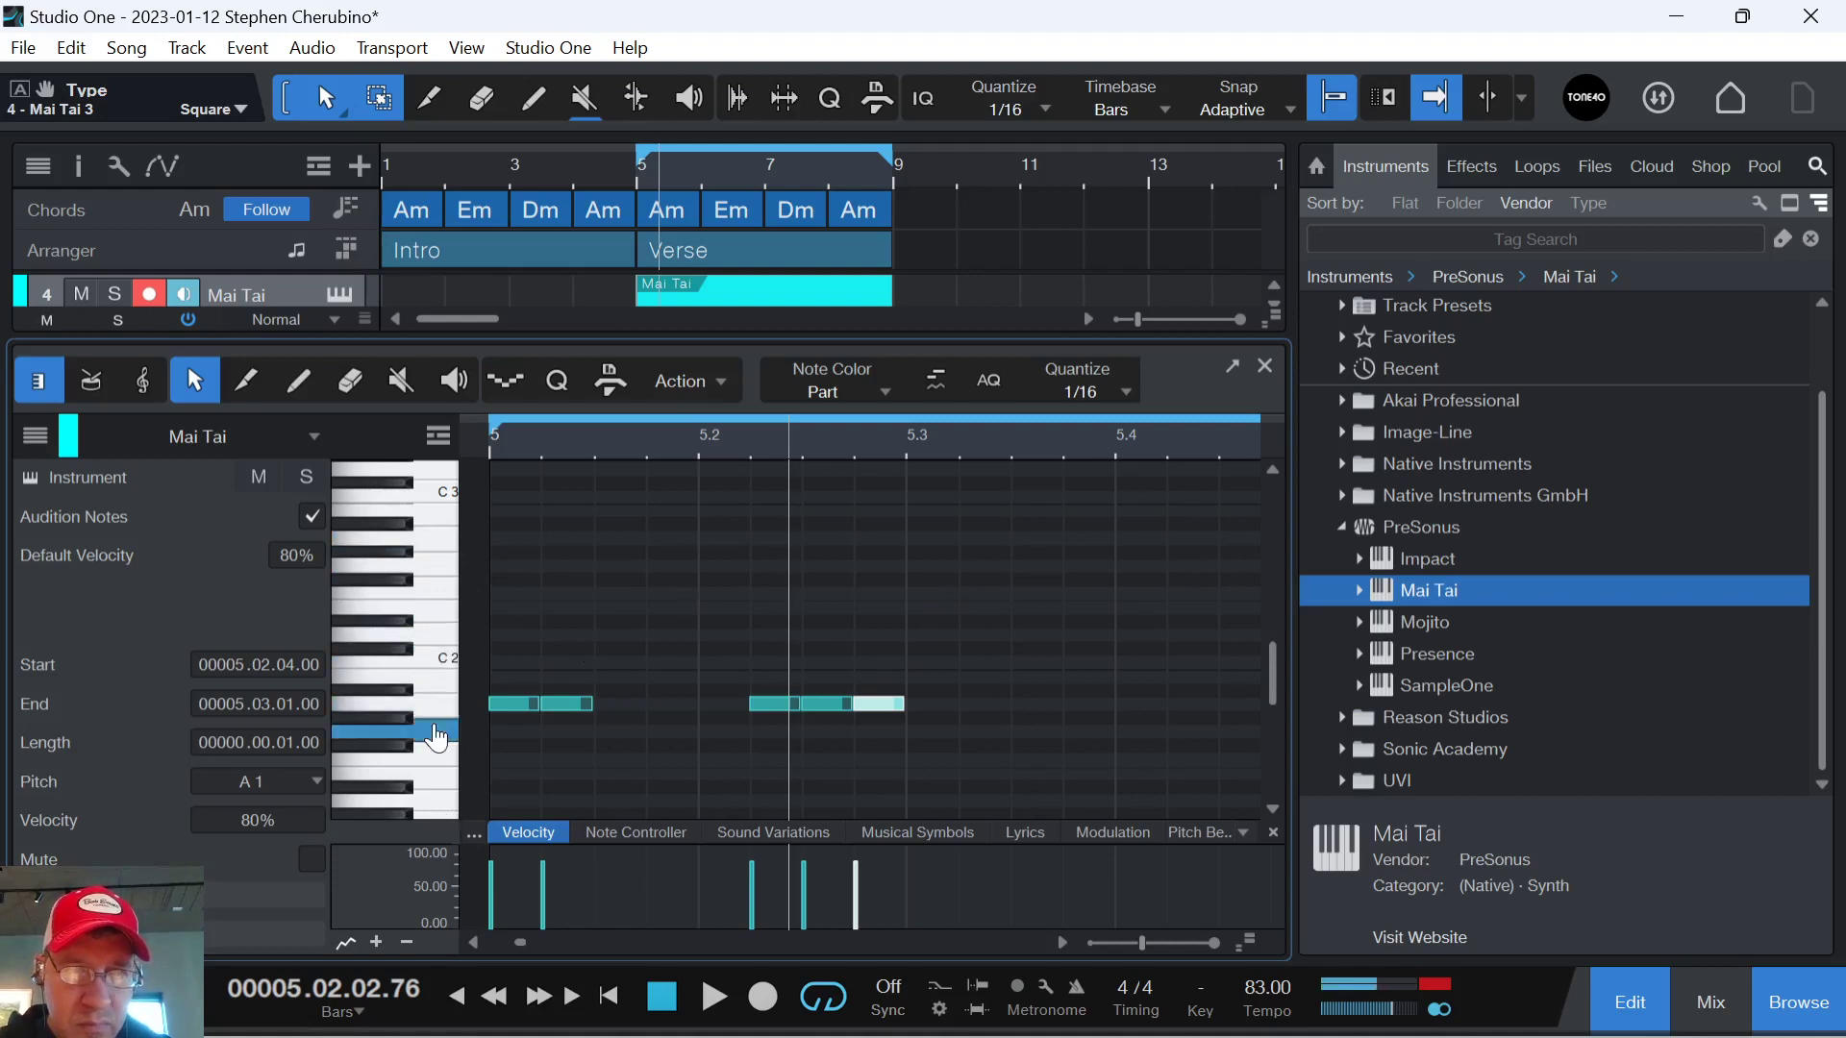
click(487, 452)
key(space)
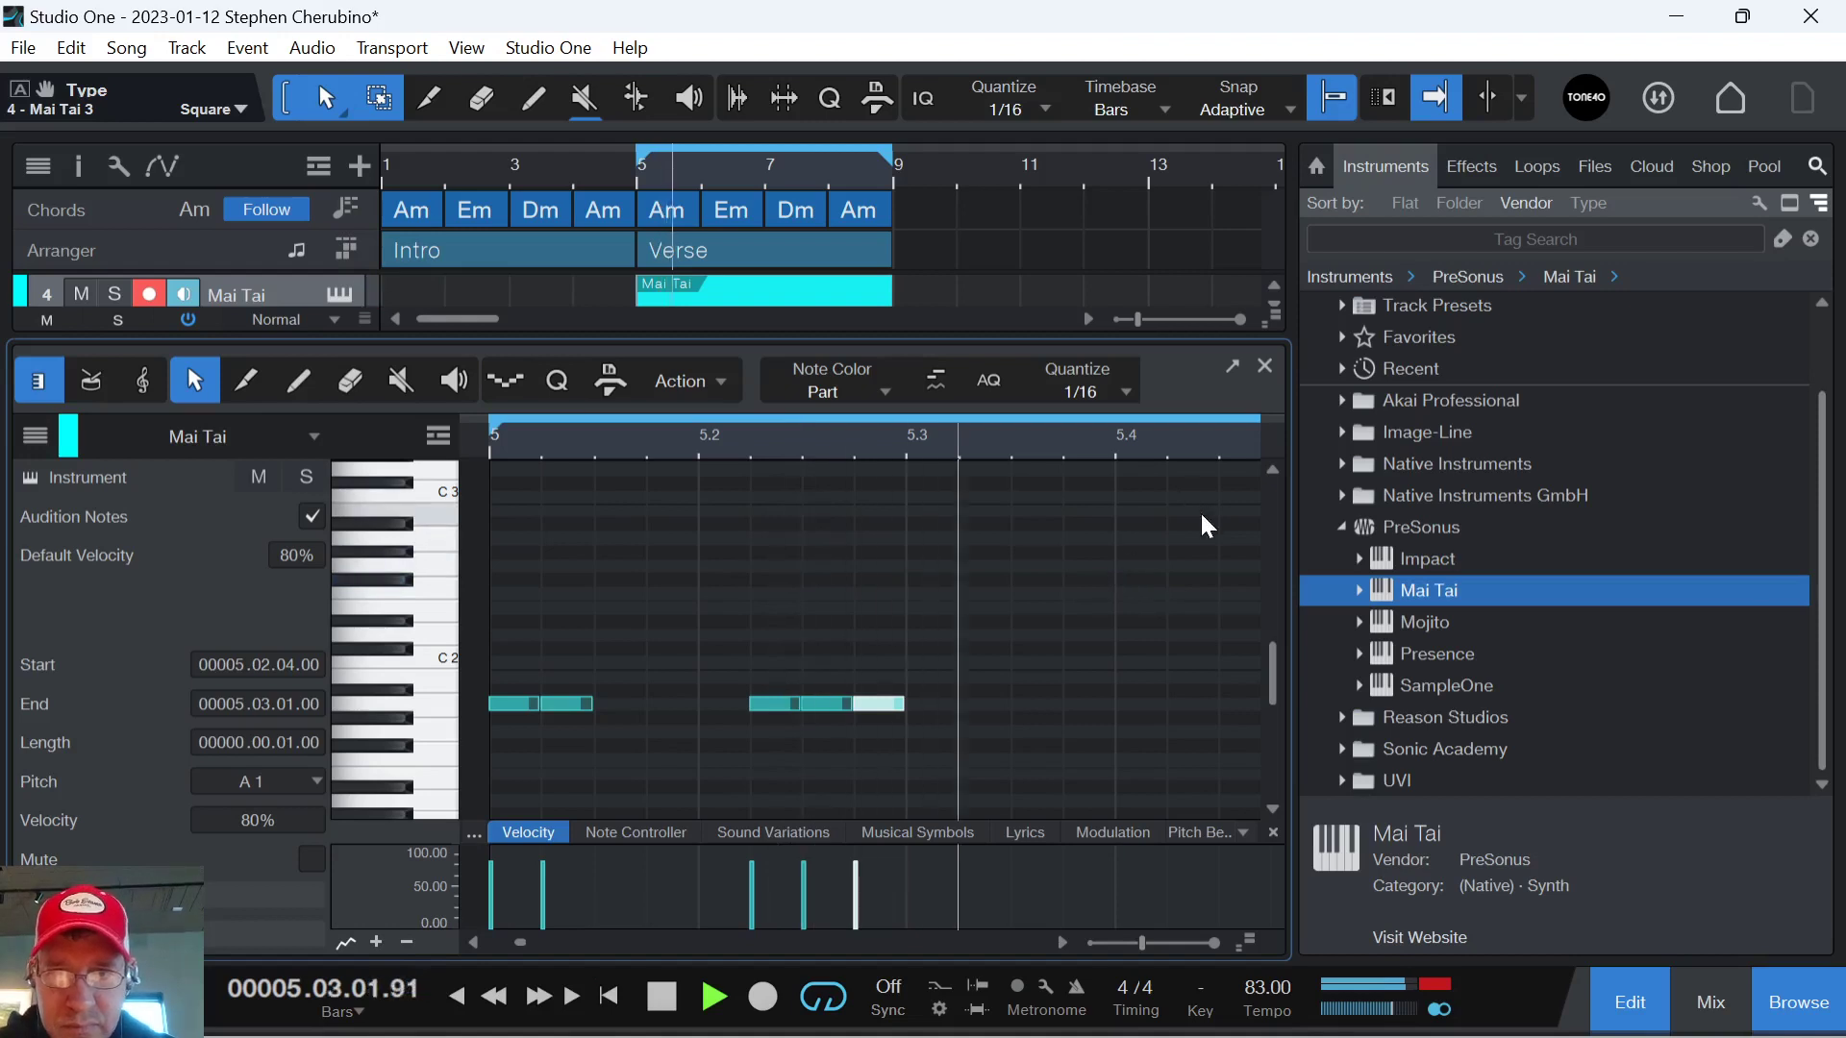
key(space)
Add a descending run of sixteenth notes E2, C2, A1 and G1 across beat 5.4 and play the arrangement from bar 5.
scroll(1192, 539, right, 3)
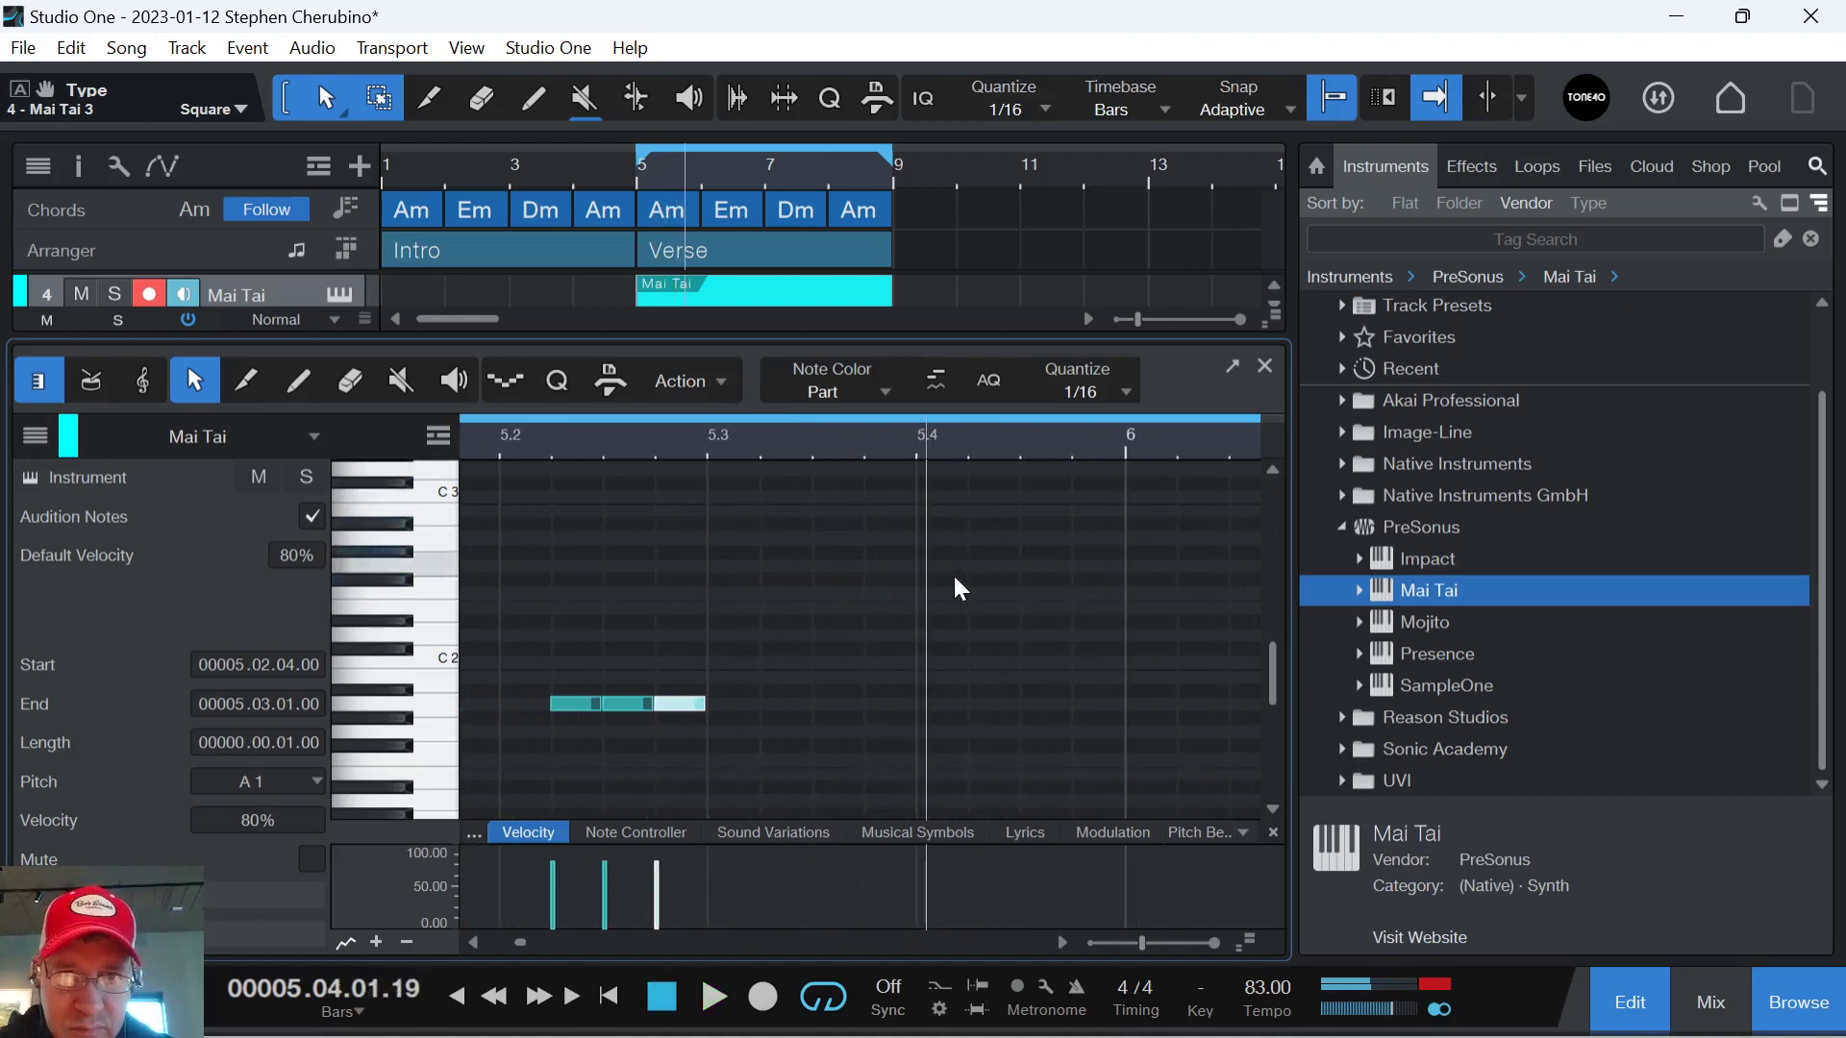
click(935, 603)
click(988, 661)
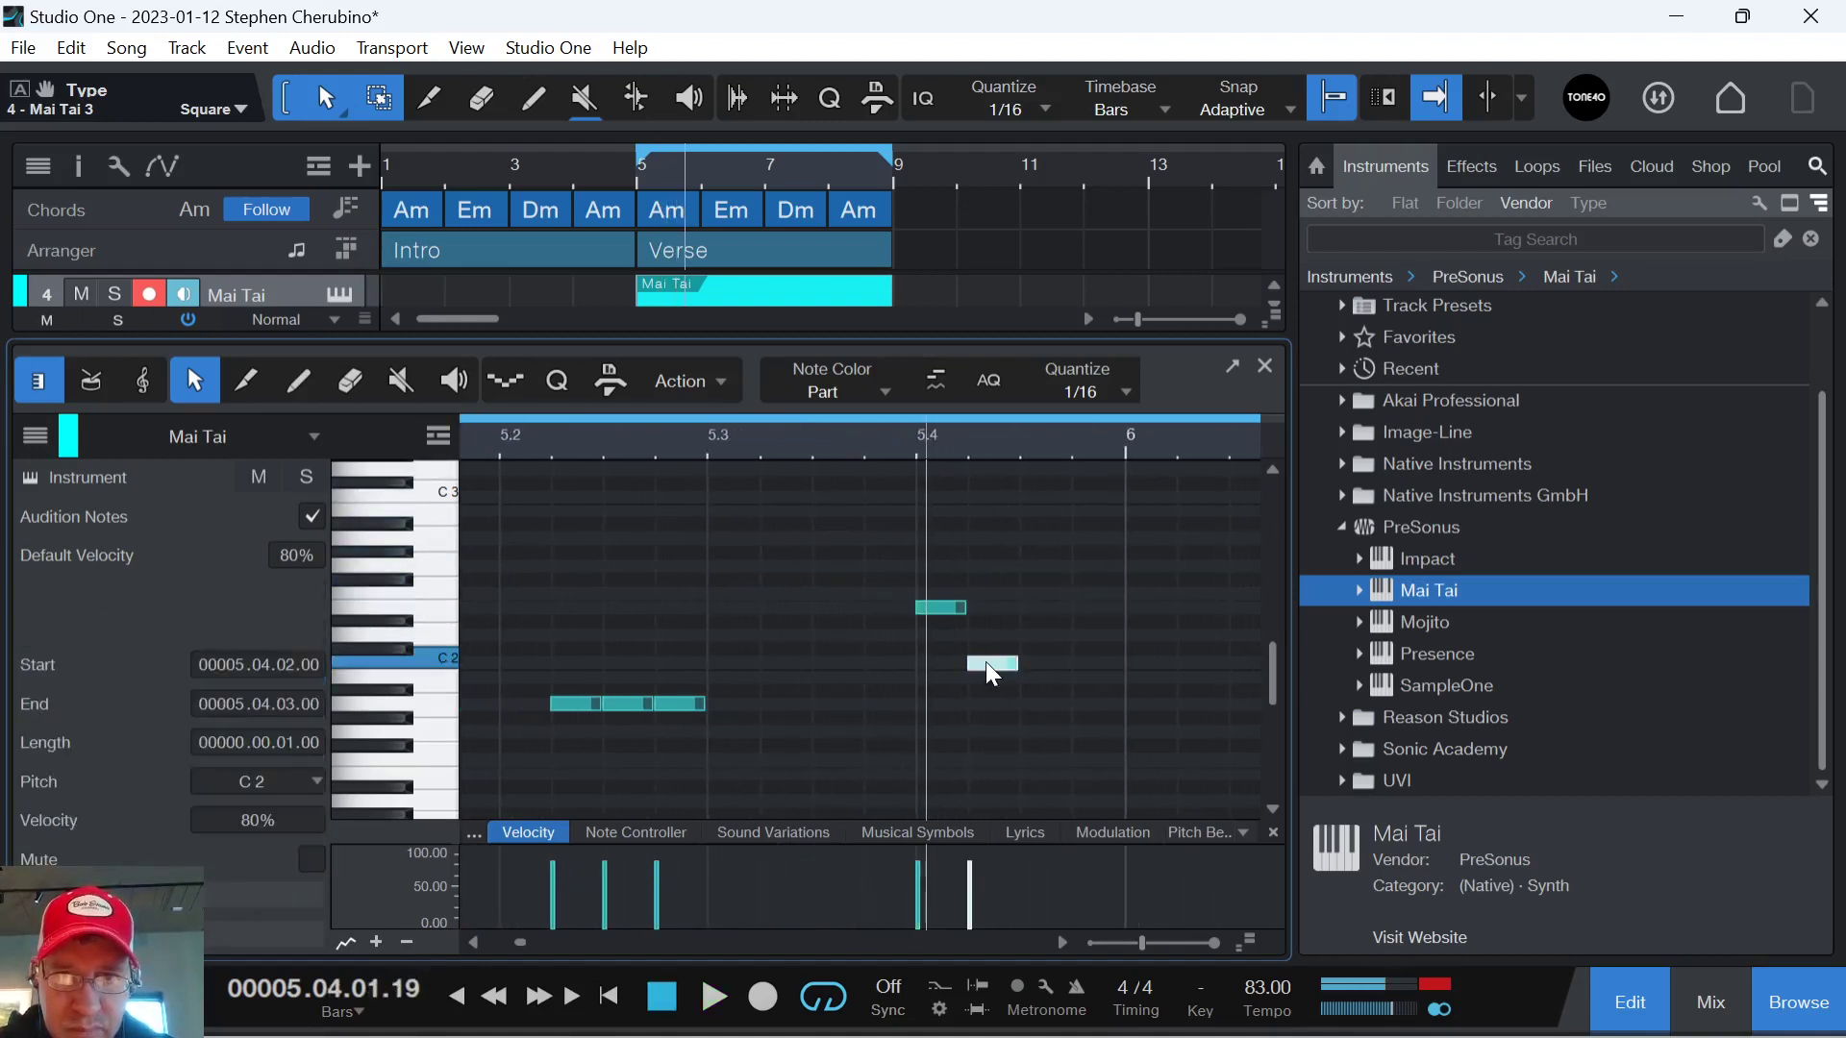
click(1038, 702)
click(1095, 734)
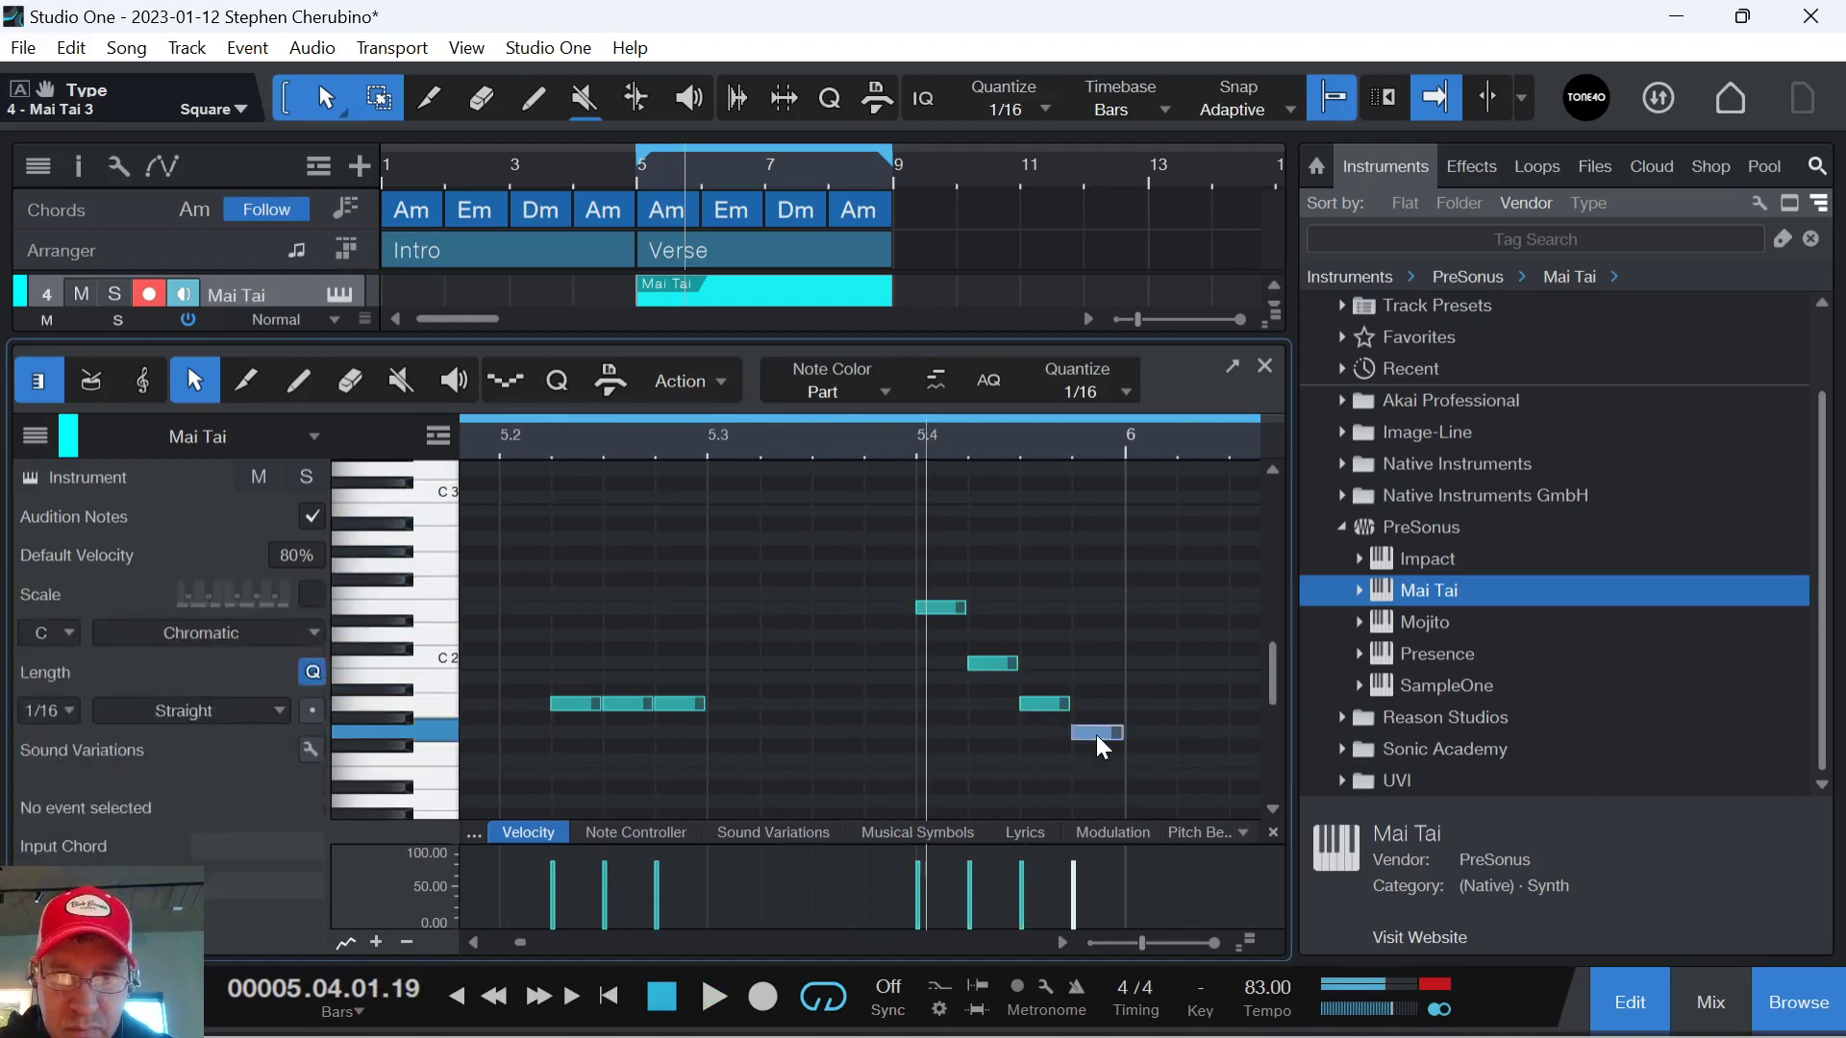
click(1264, 365)
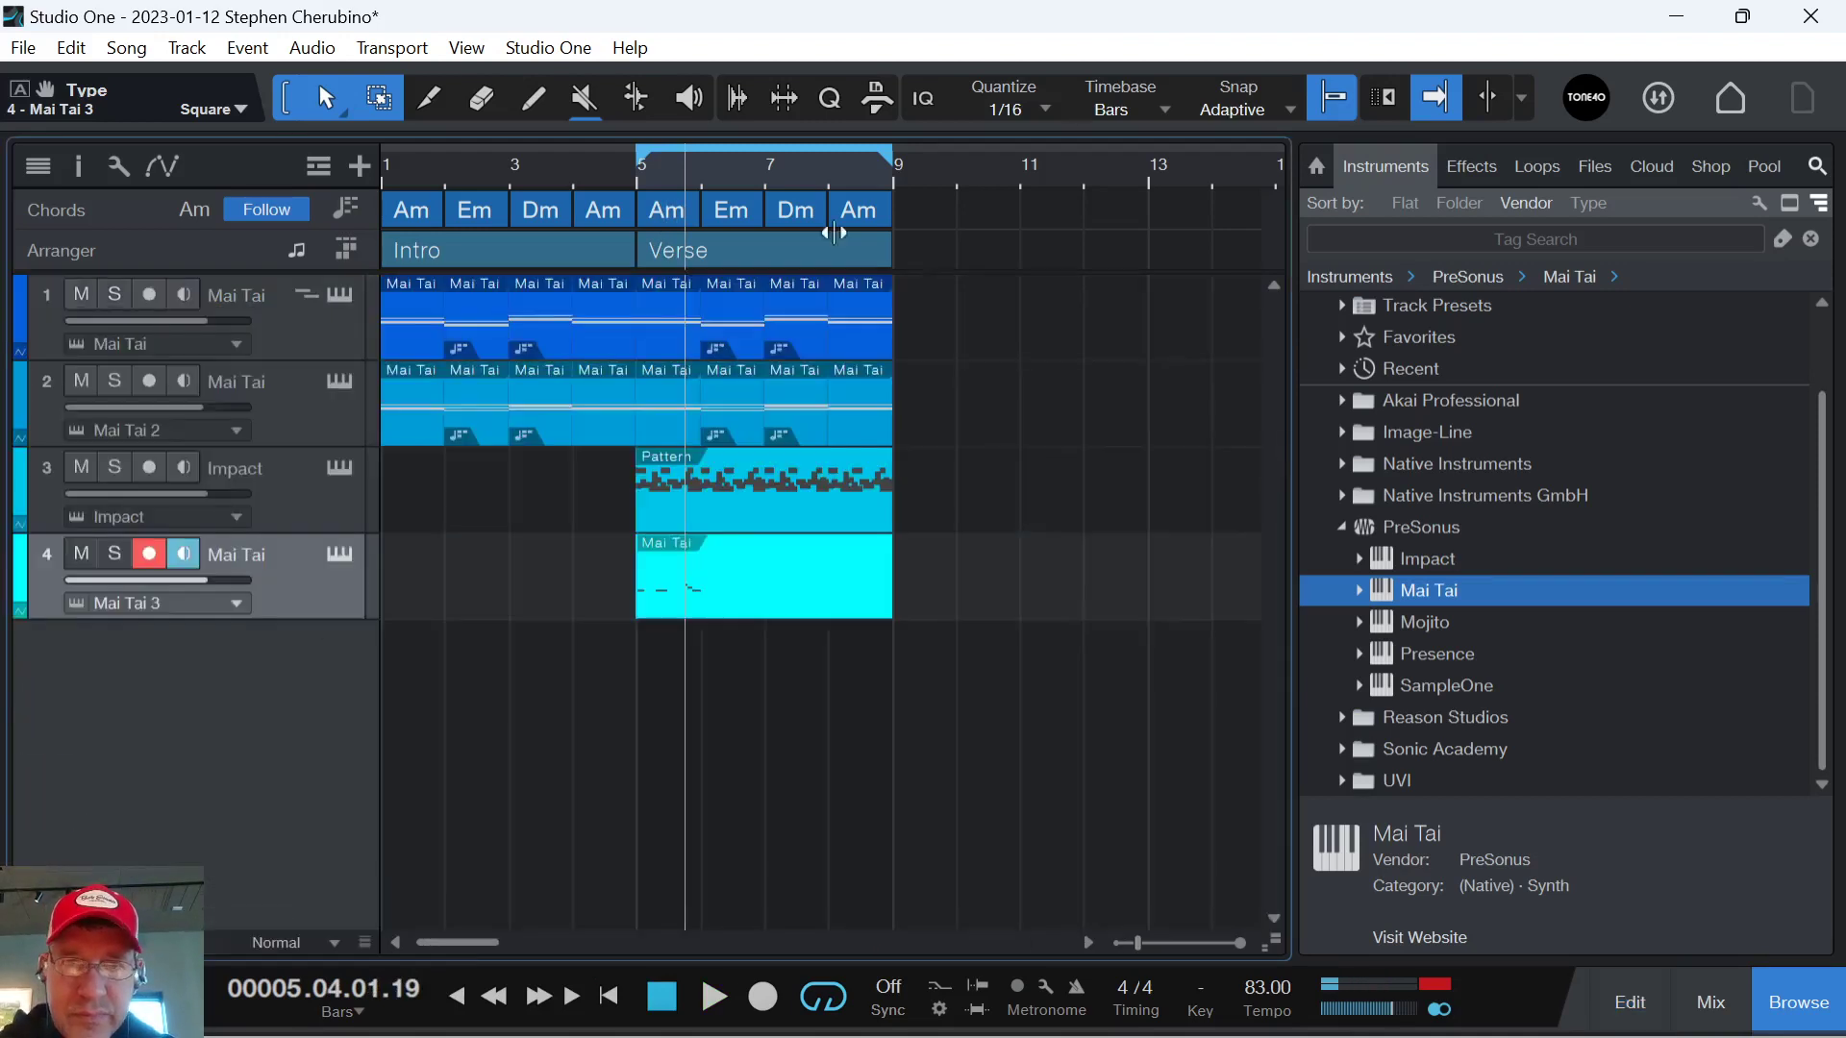
click(637, 176)
key(space)
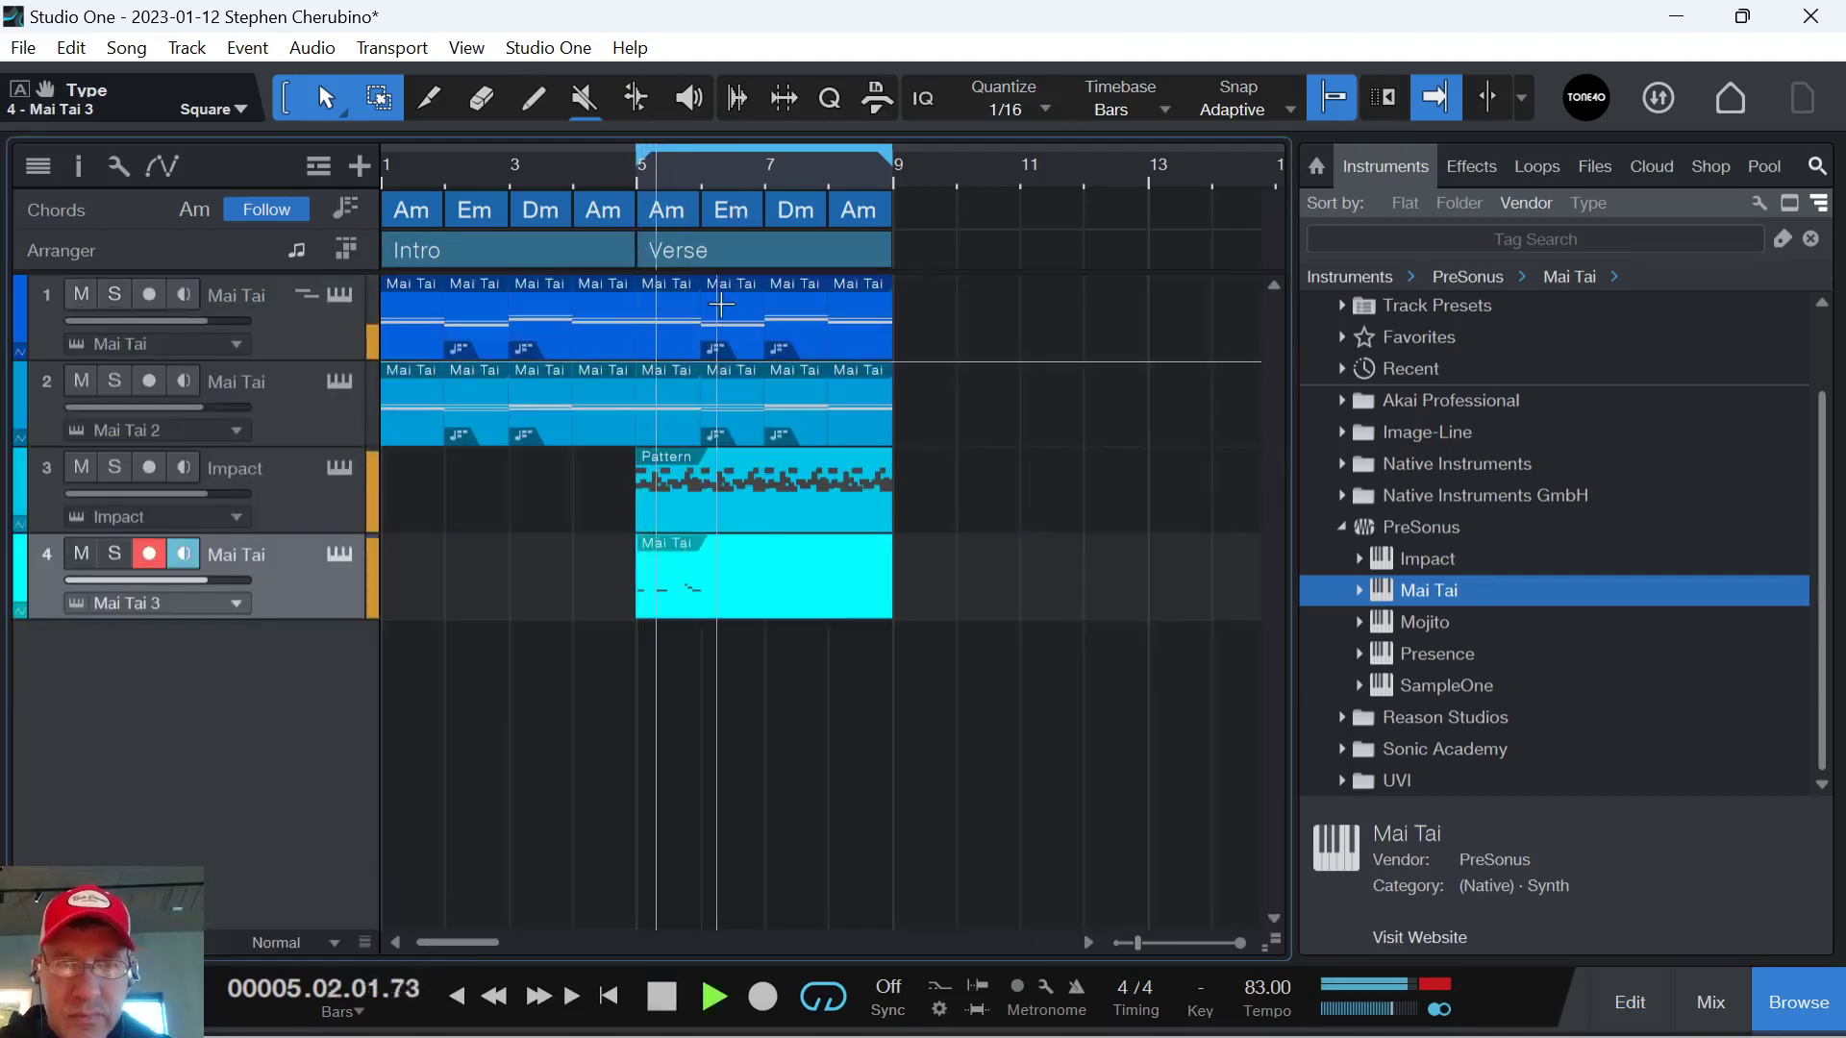
key(space)
Shorten the bass part on the fourth track to one bar, ending at bar 6.
double_click(724, 601)
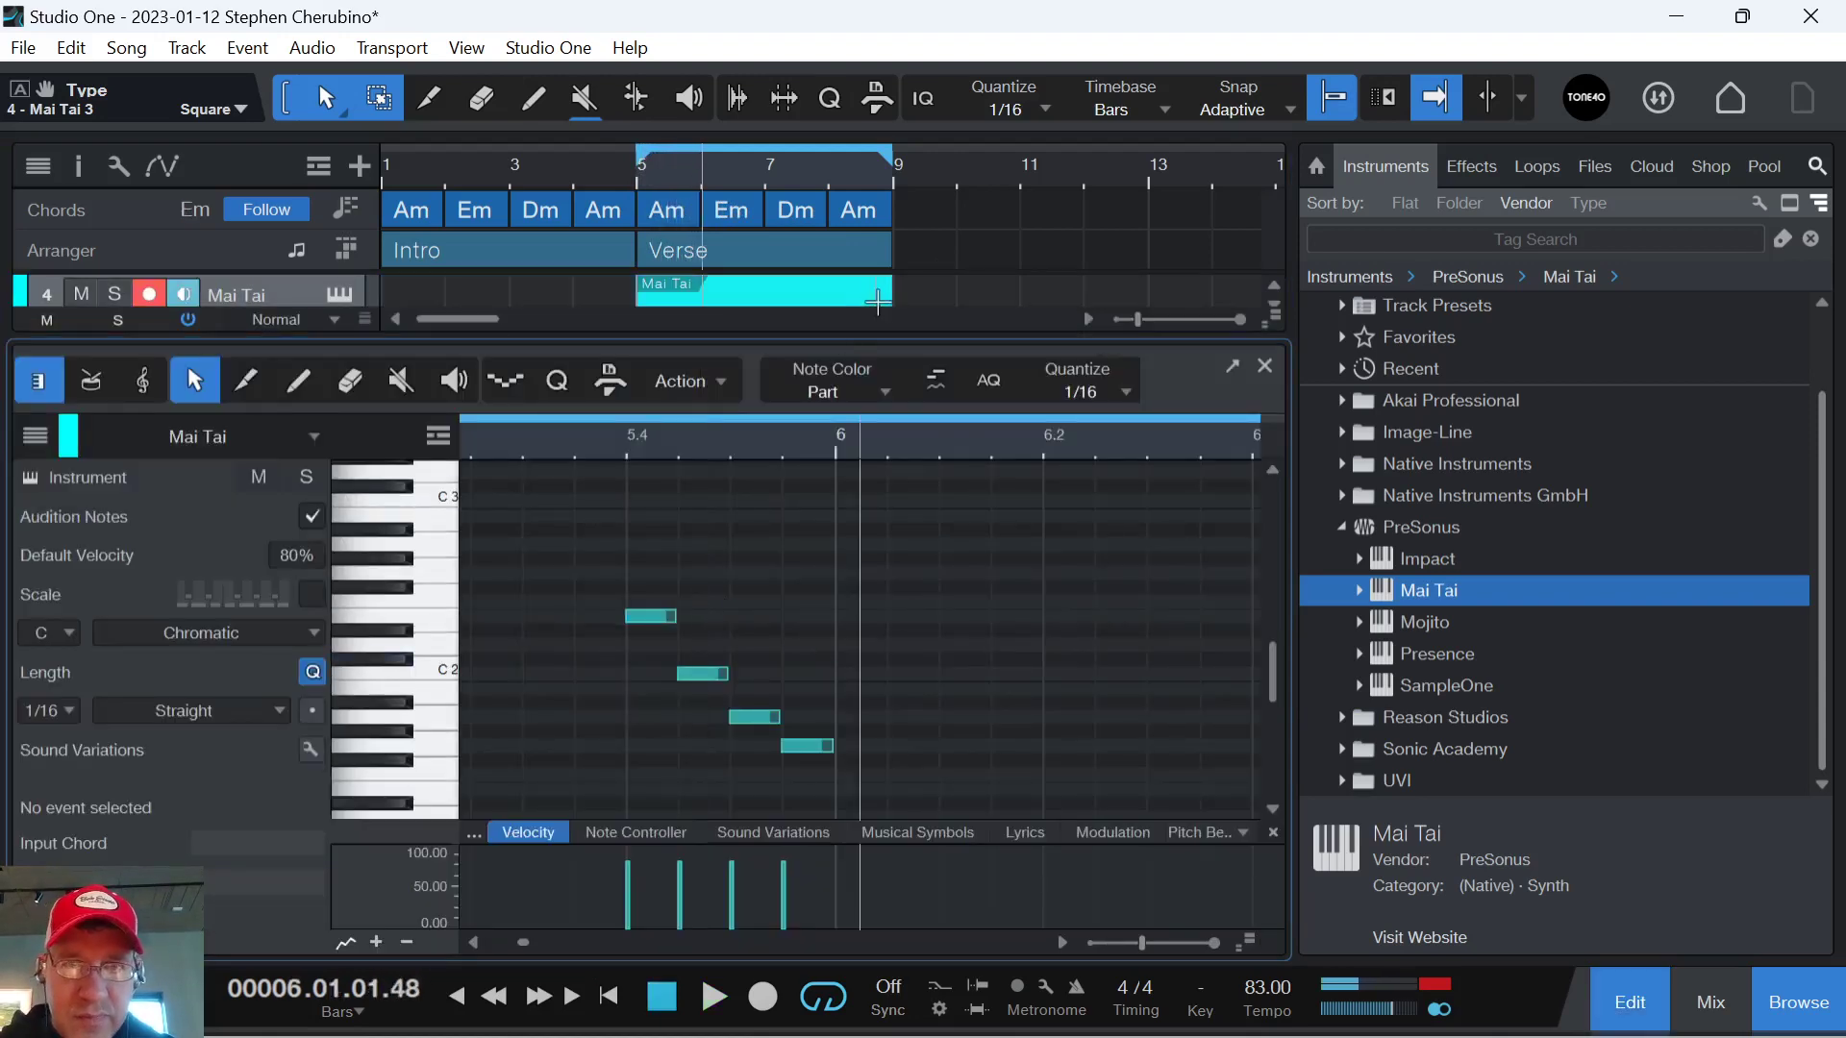
drag(889, 301, 702, 301)
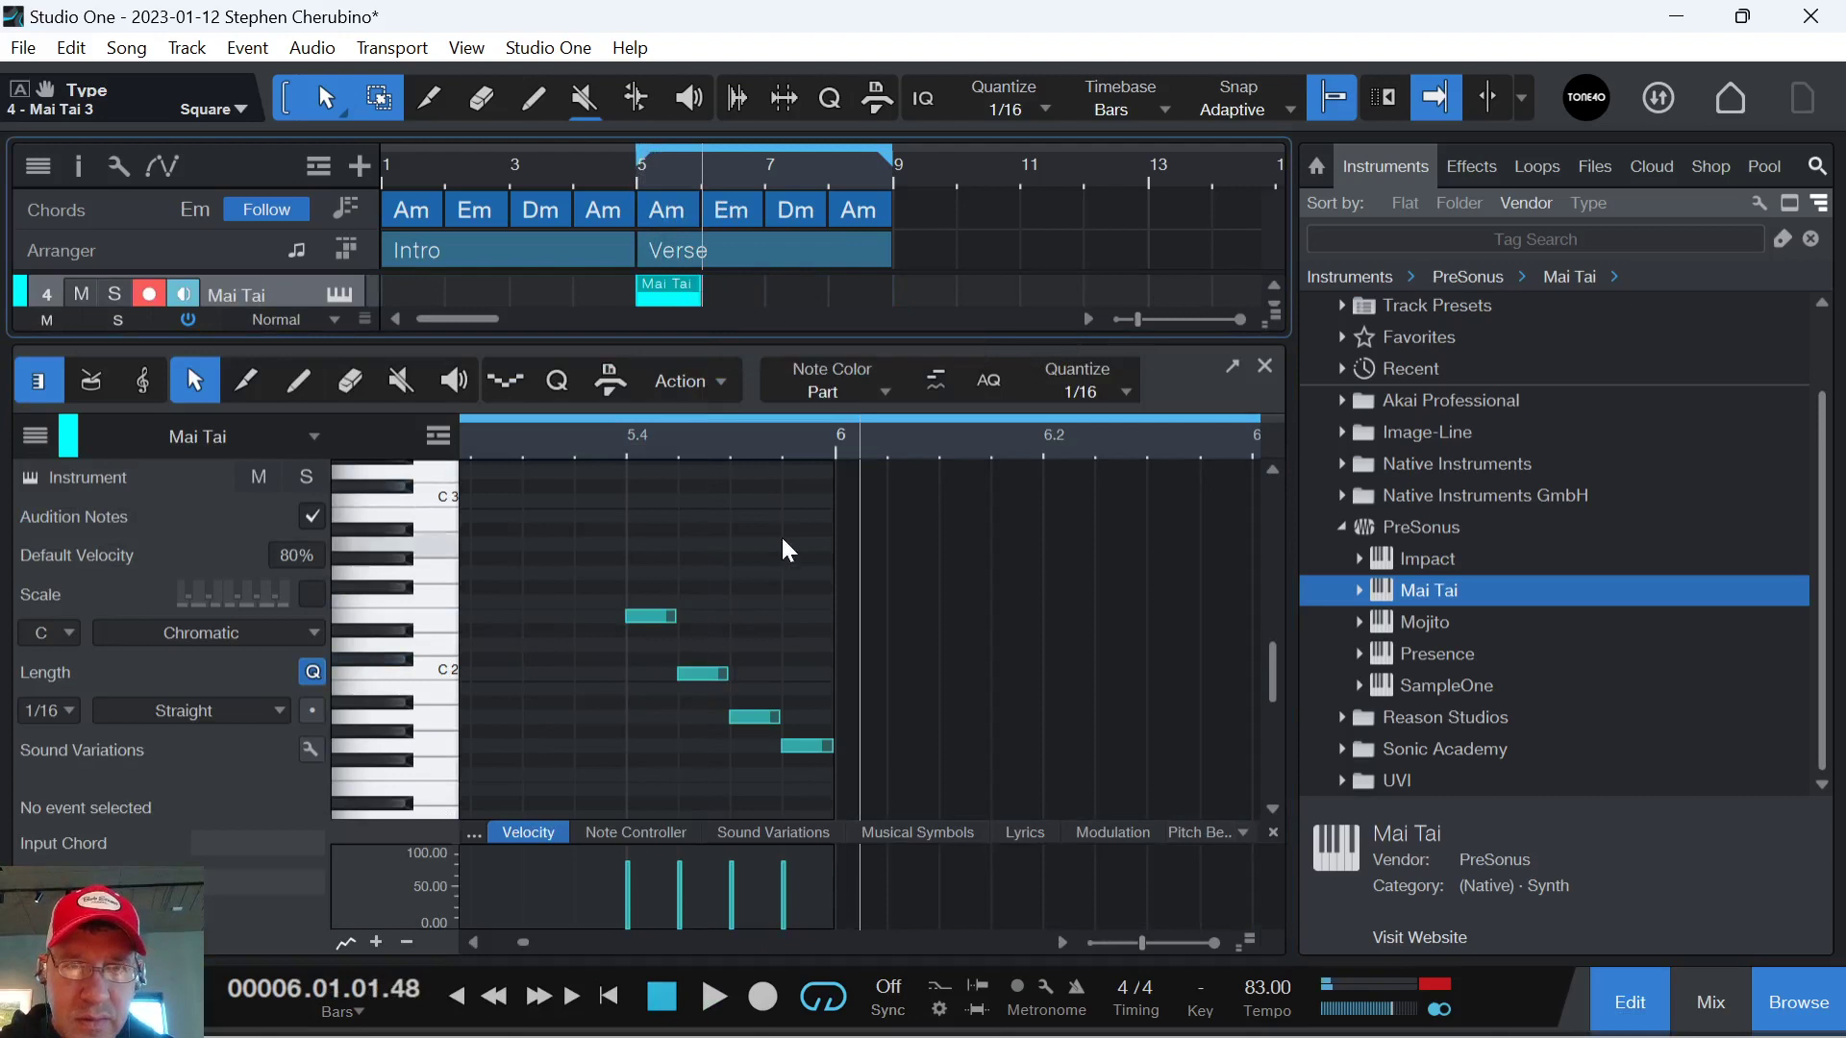
scroll(926, 474, down, 3)
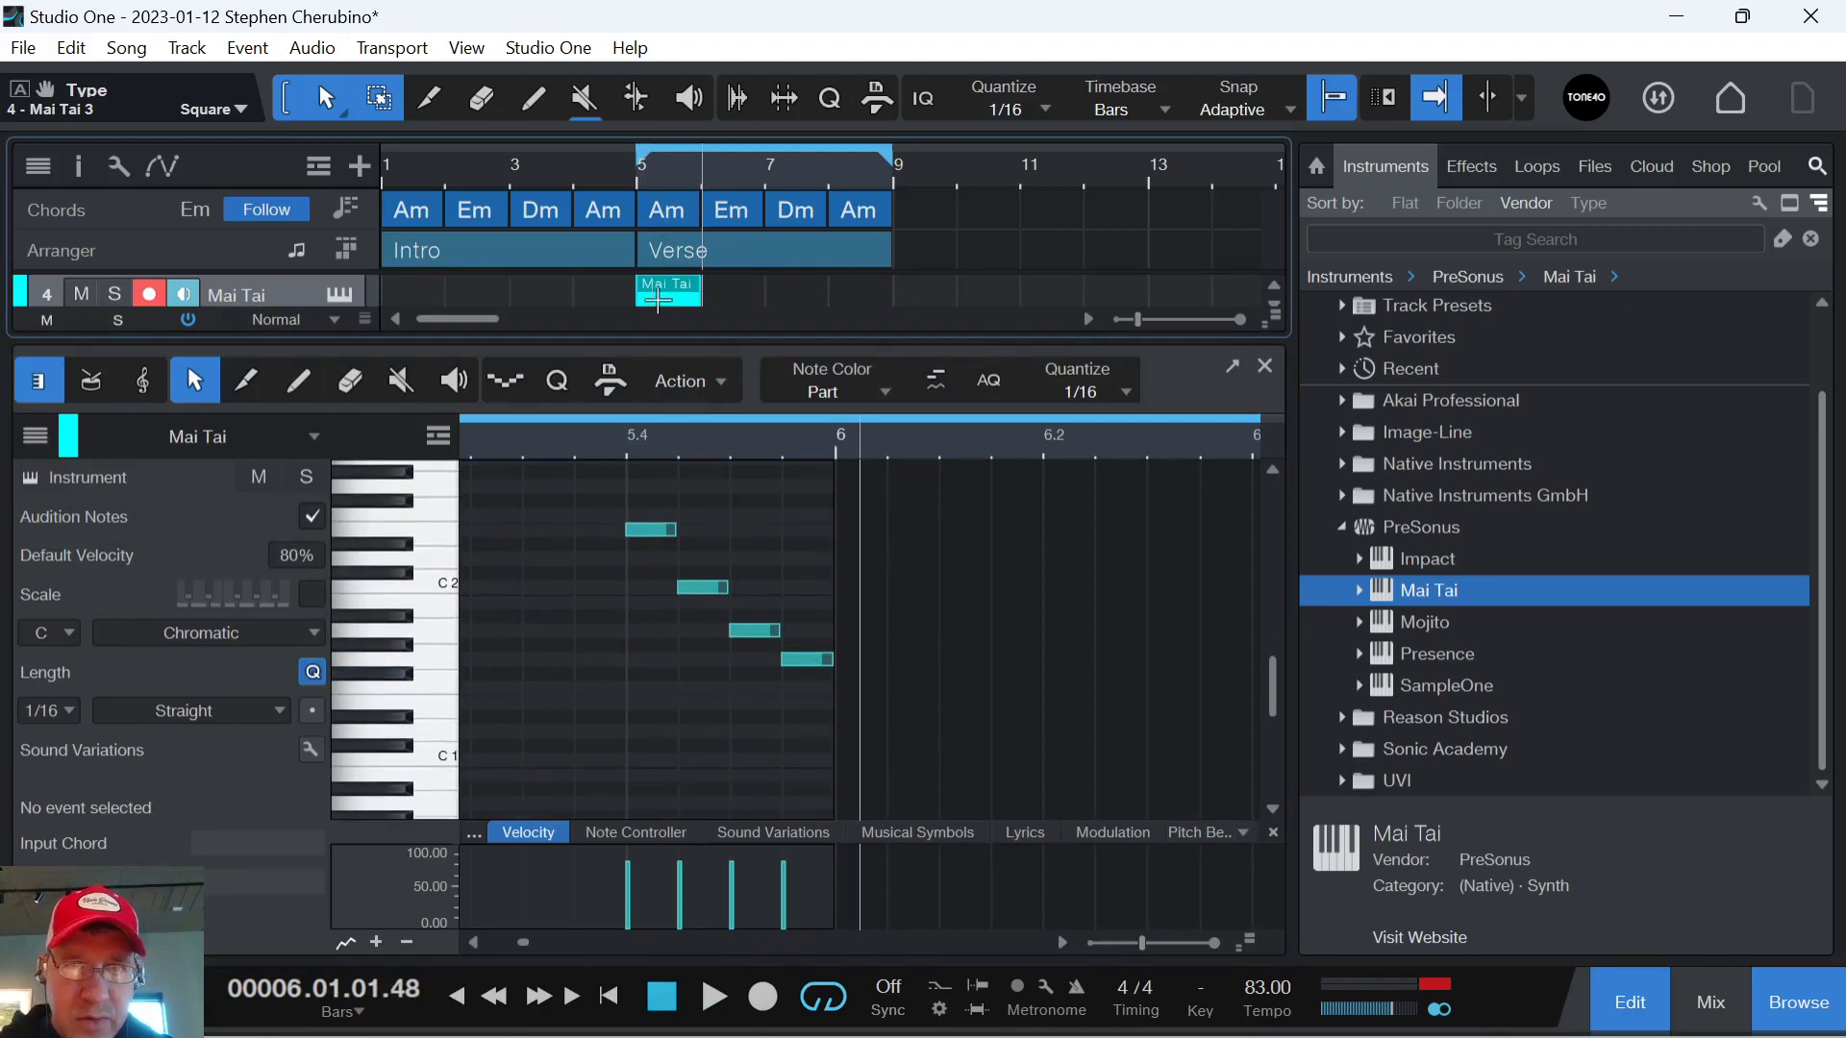
click(663, 296)
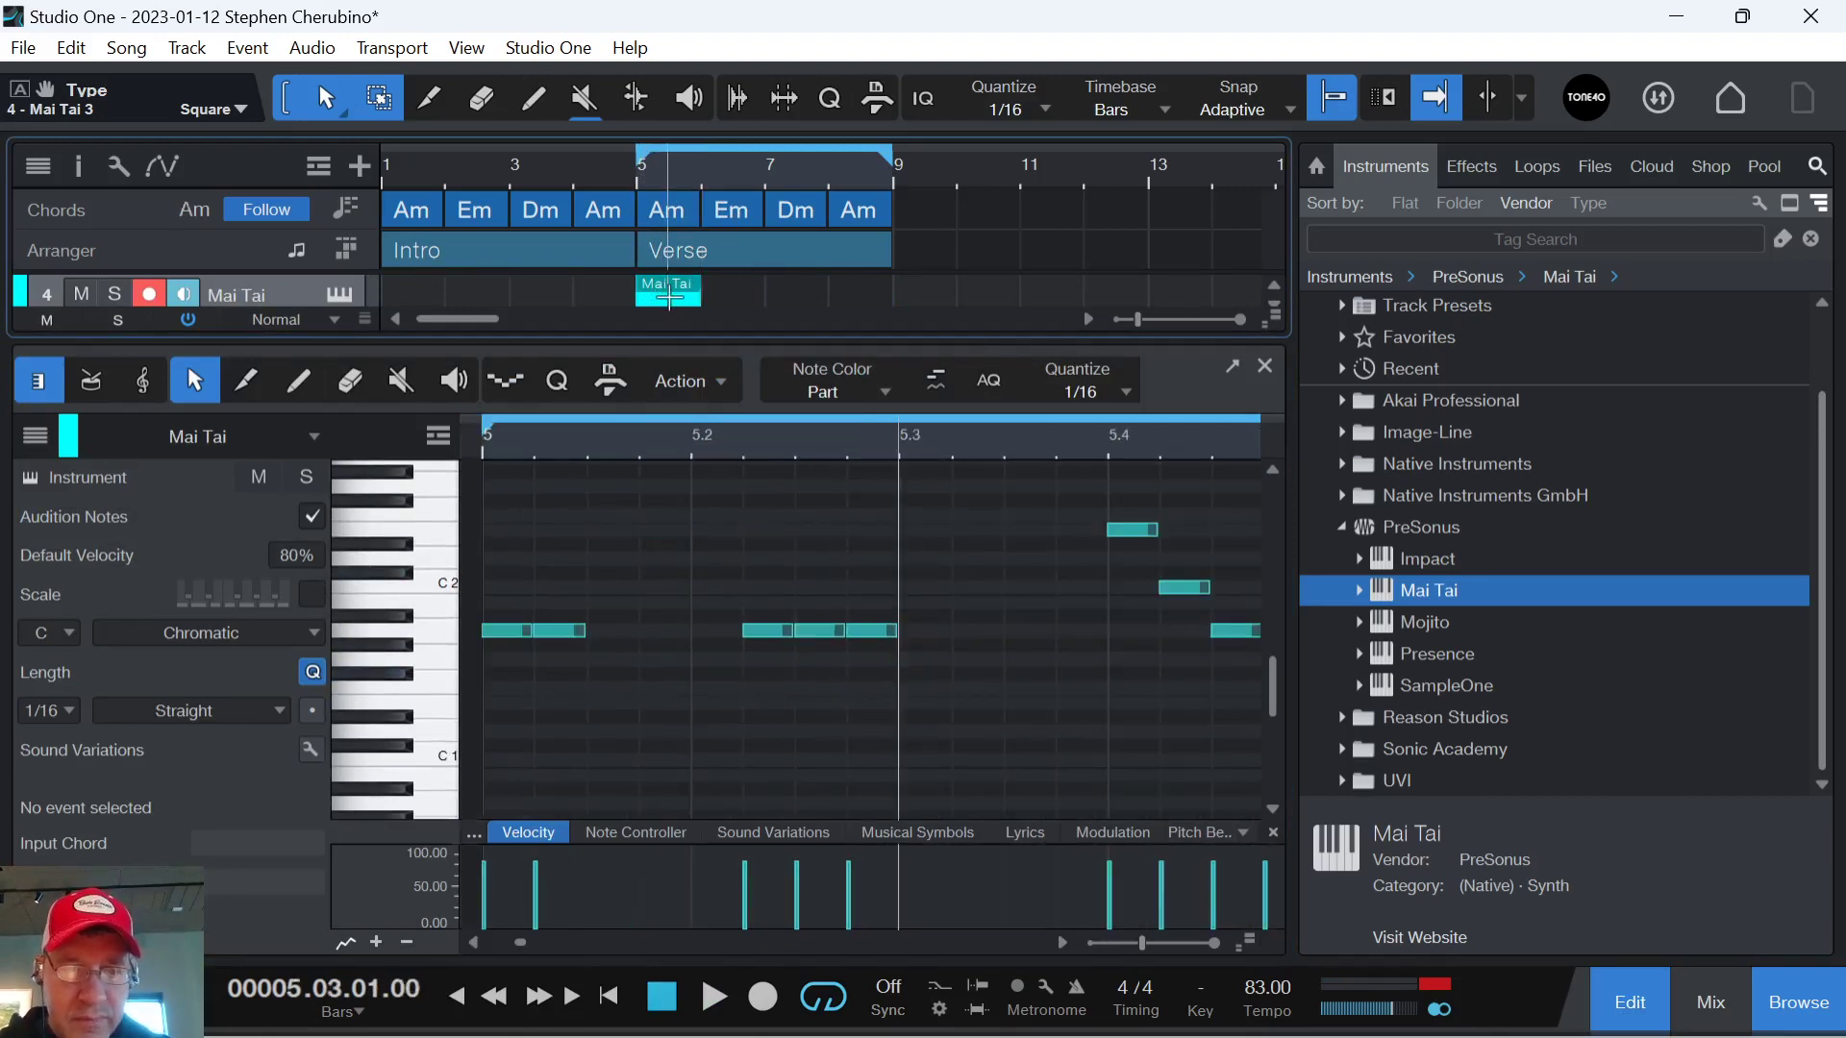
click(1263, 367)
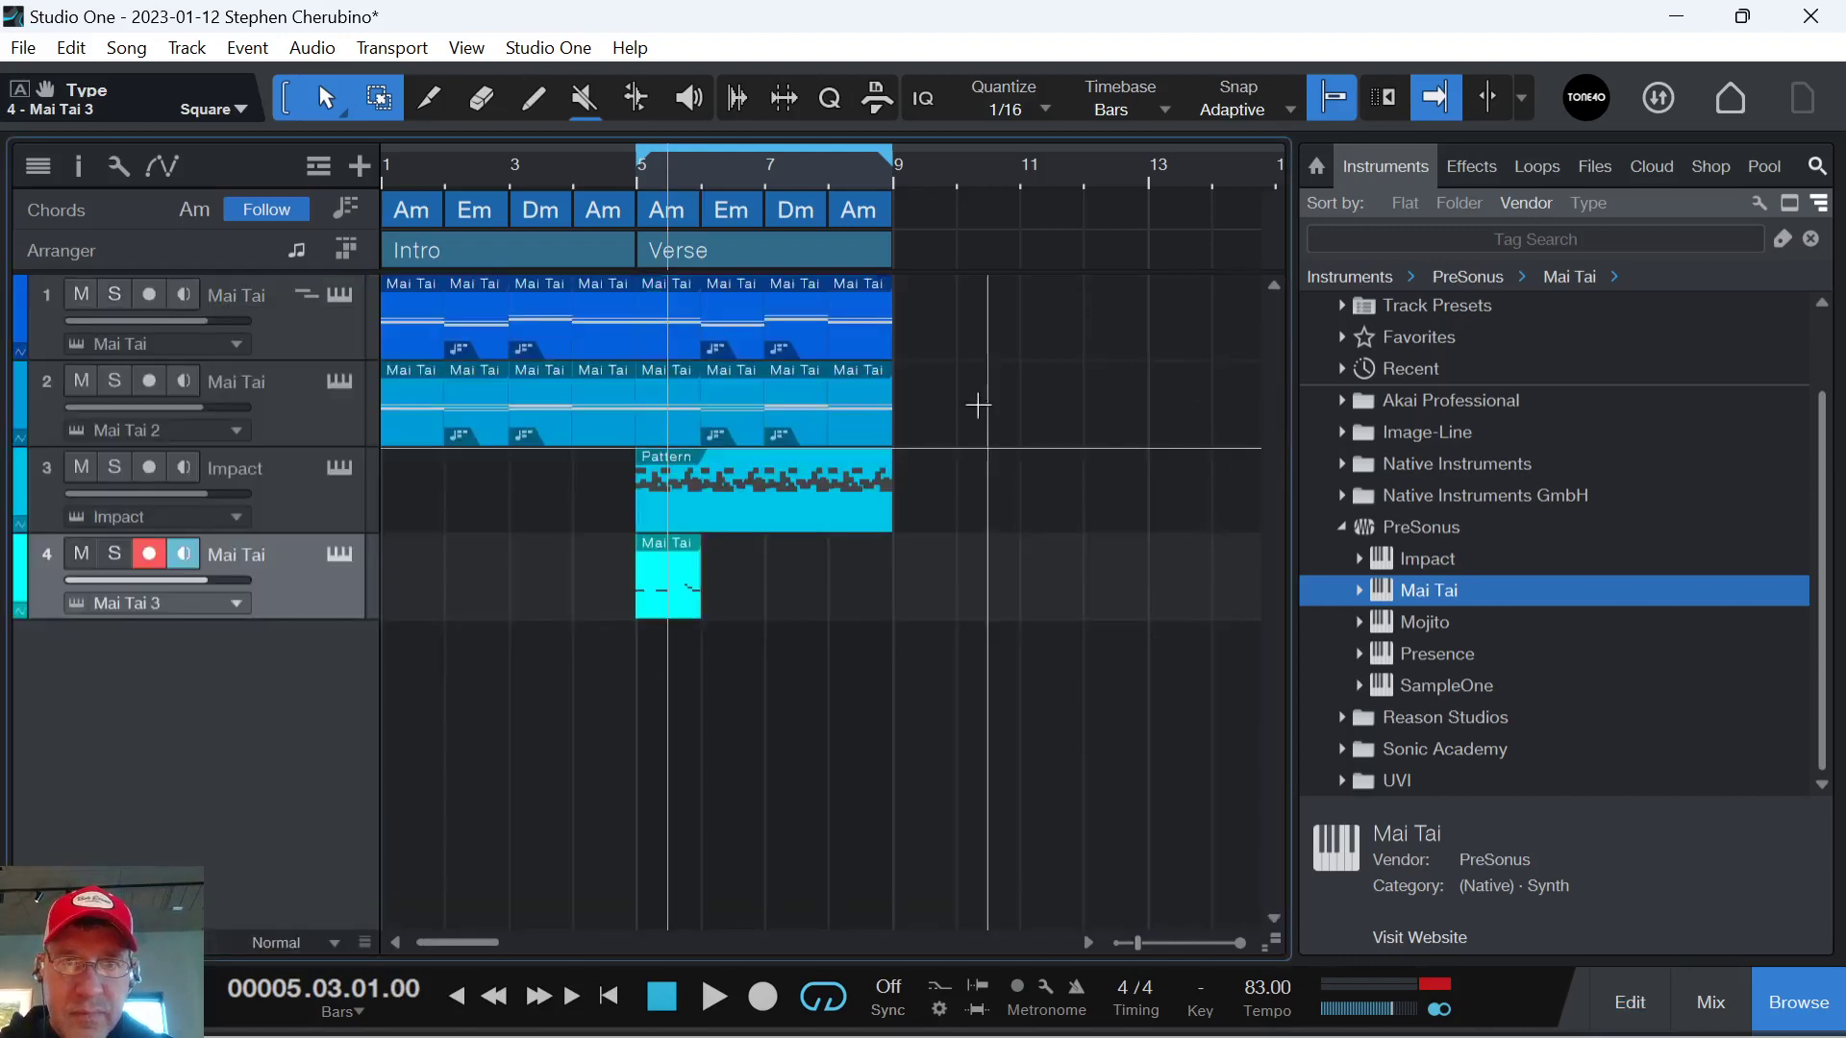
Duplicate the one-bar bass part into bar 6 and open the copy in the note editor.
key(d)
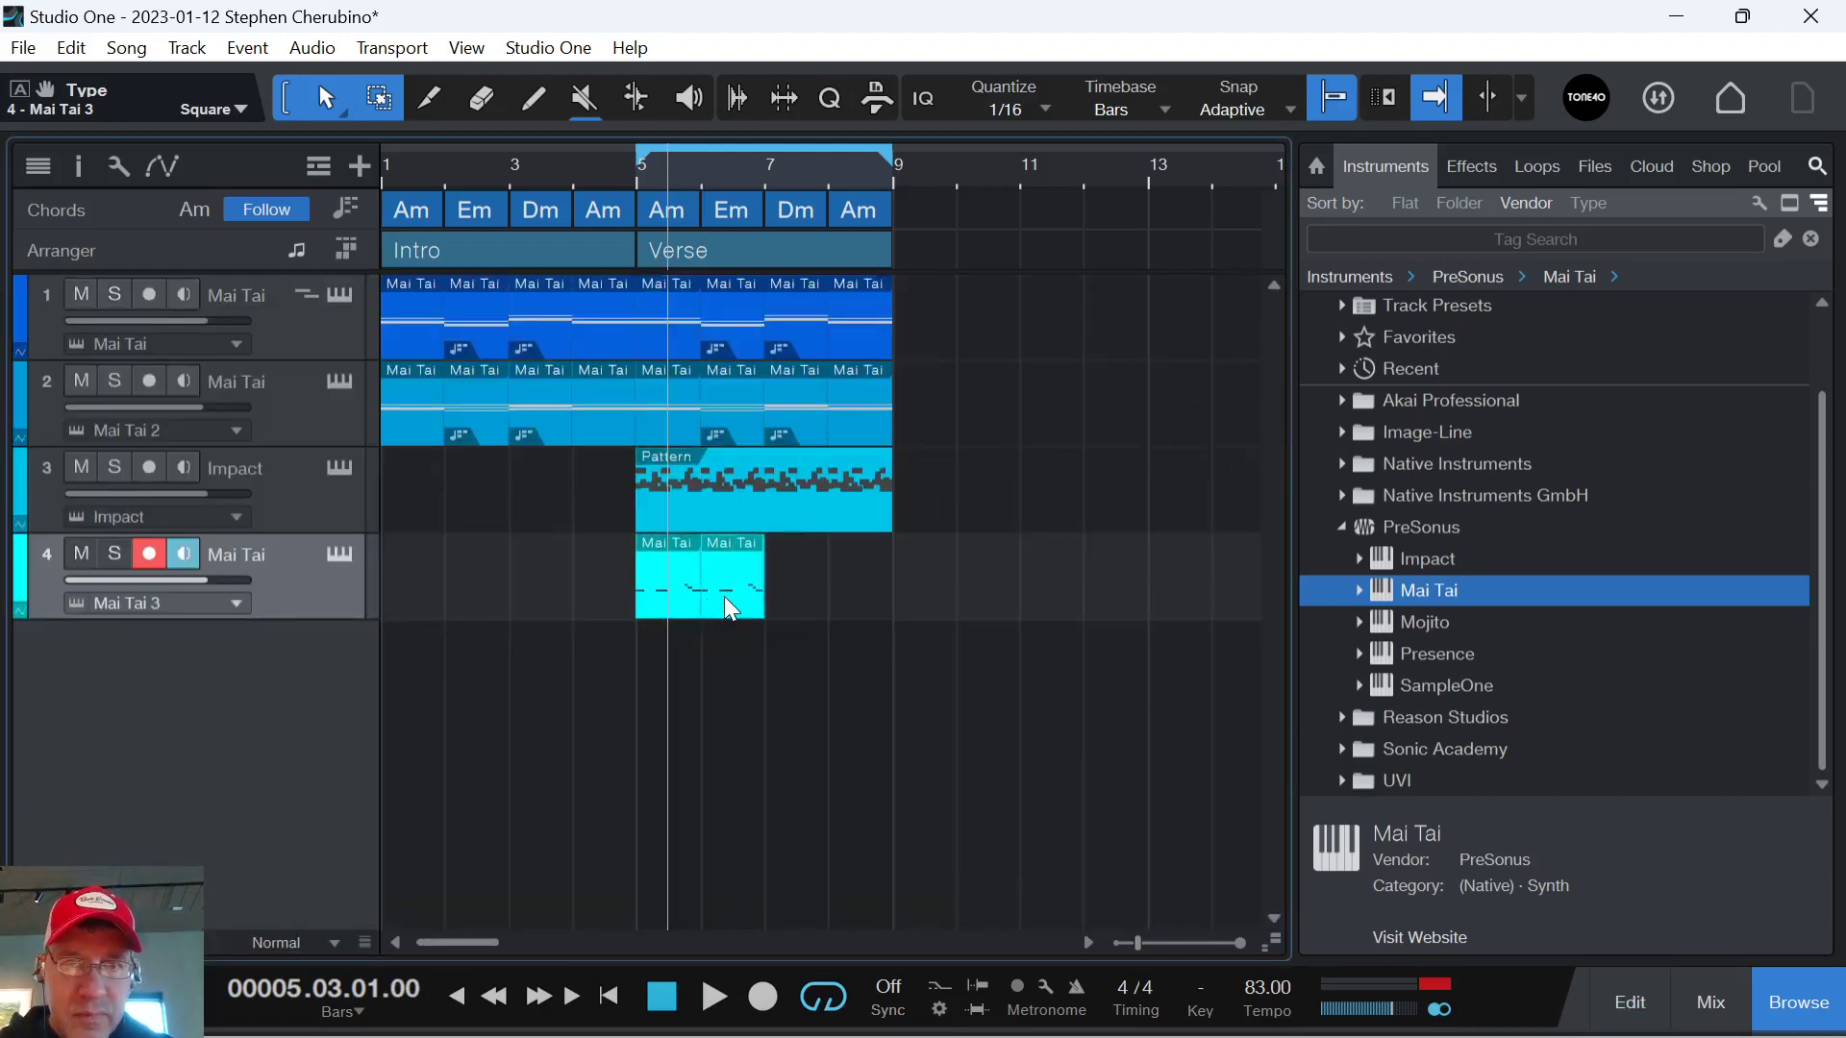
double_click(730, 588)
scroll(819, 519, down, 1)
key(w)
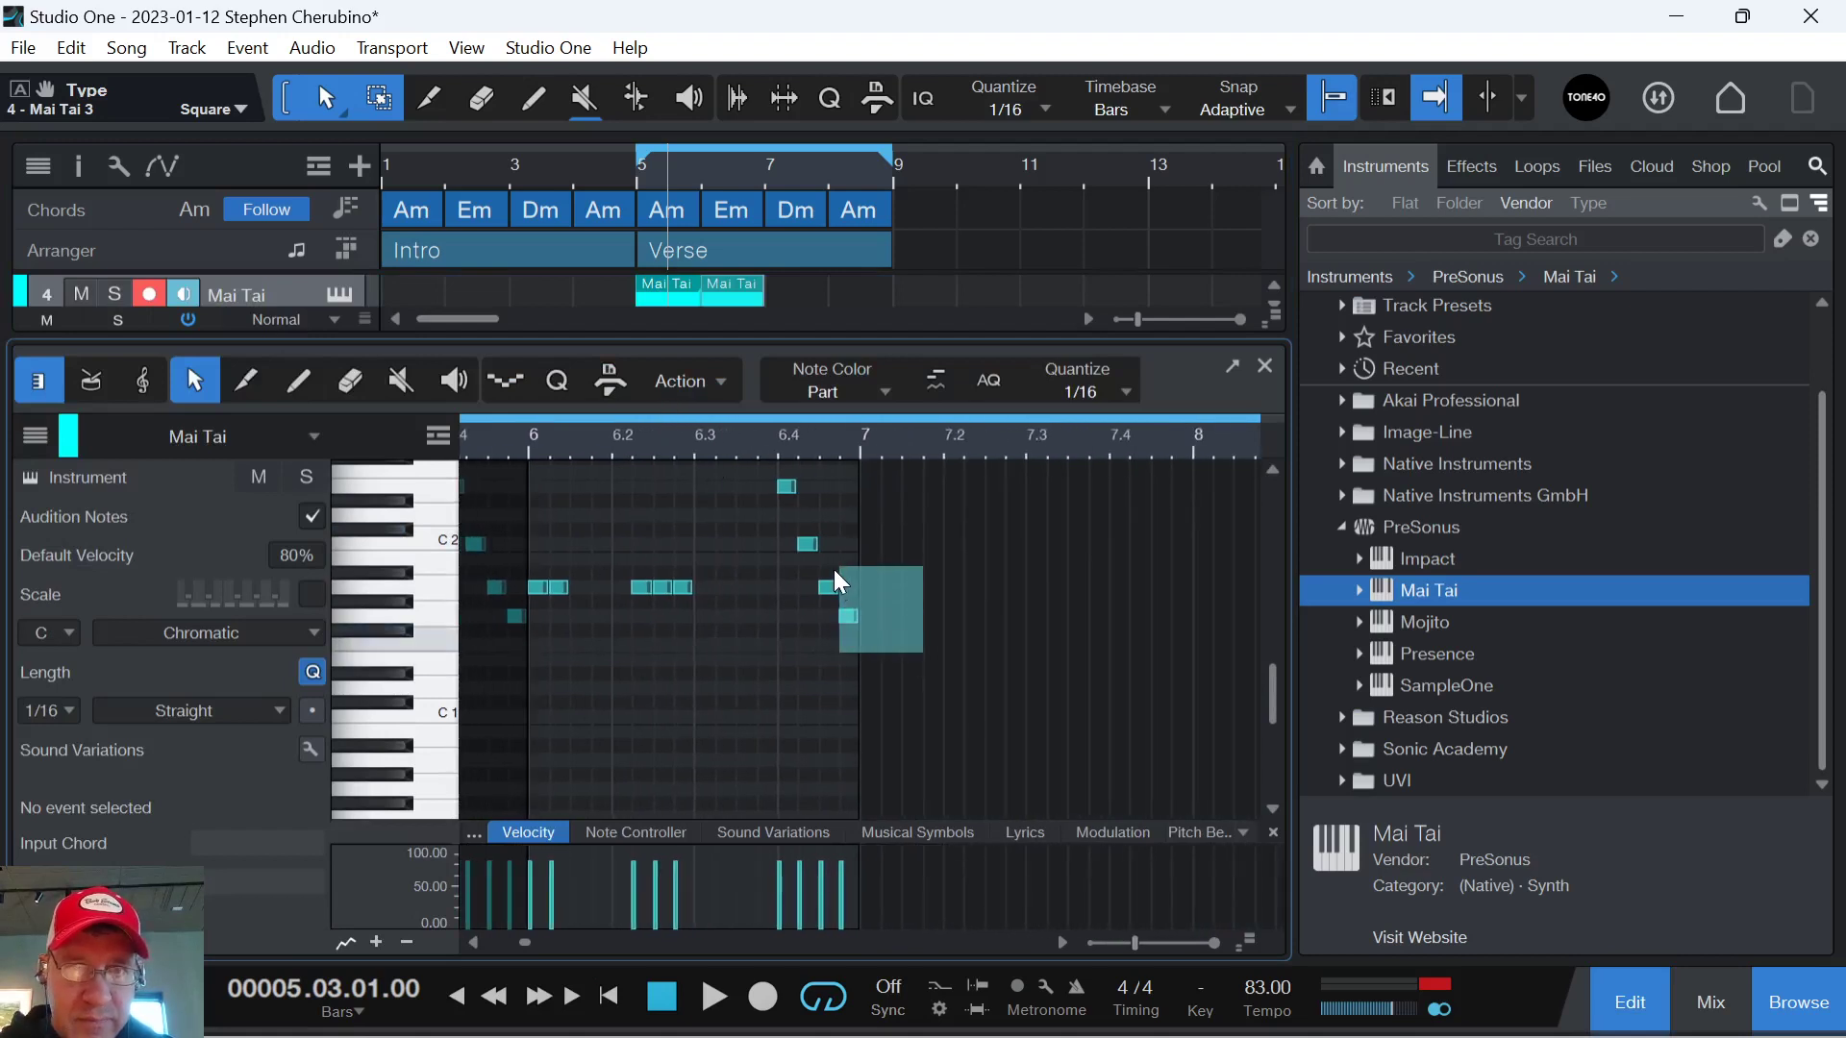
Transpose all notes of the bar 6 bass part down five semitones to start on E1 and play from bar 6.
drag(833, 569, 522, 456)
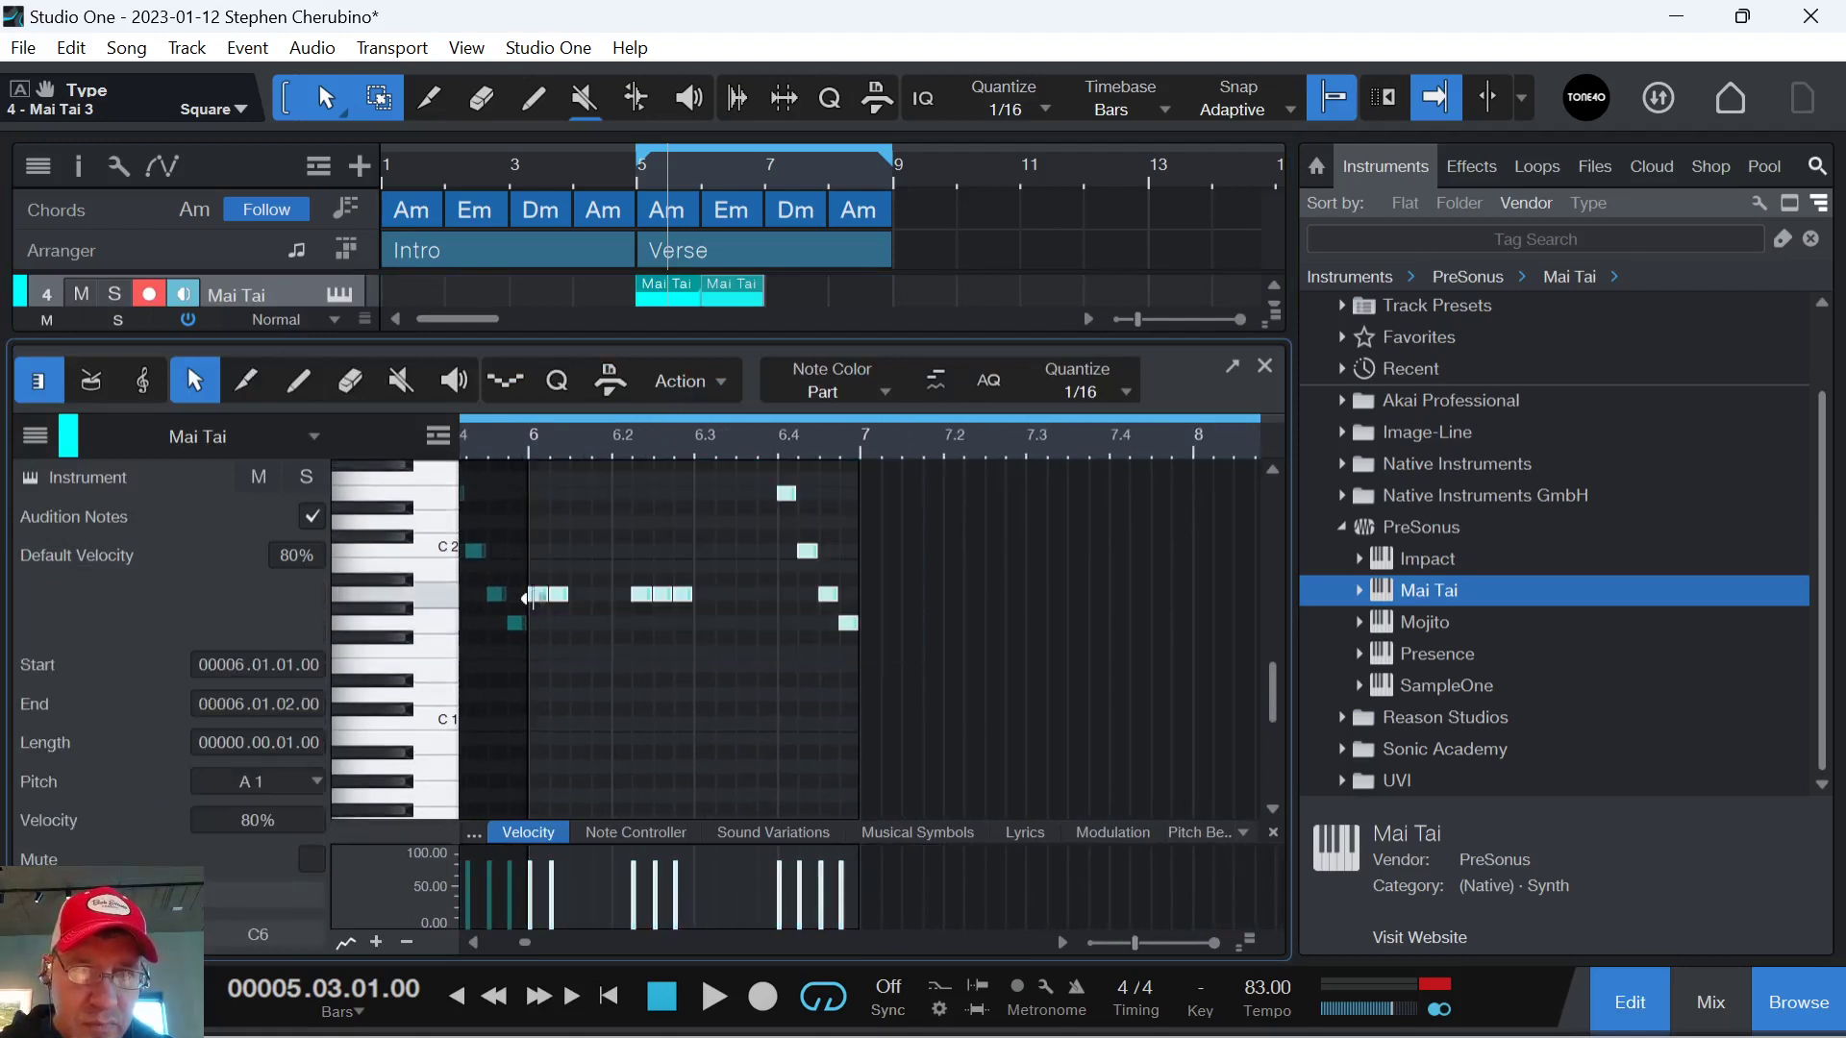
drag(545, 603, 538, 676)
click(534, 451)
key(space)
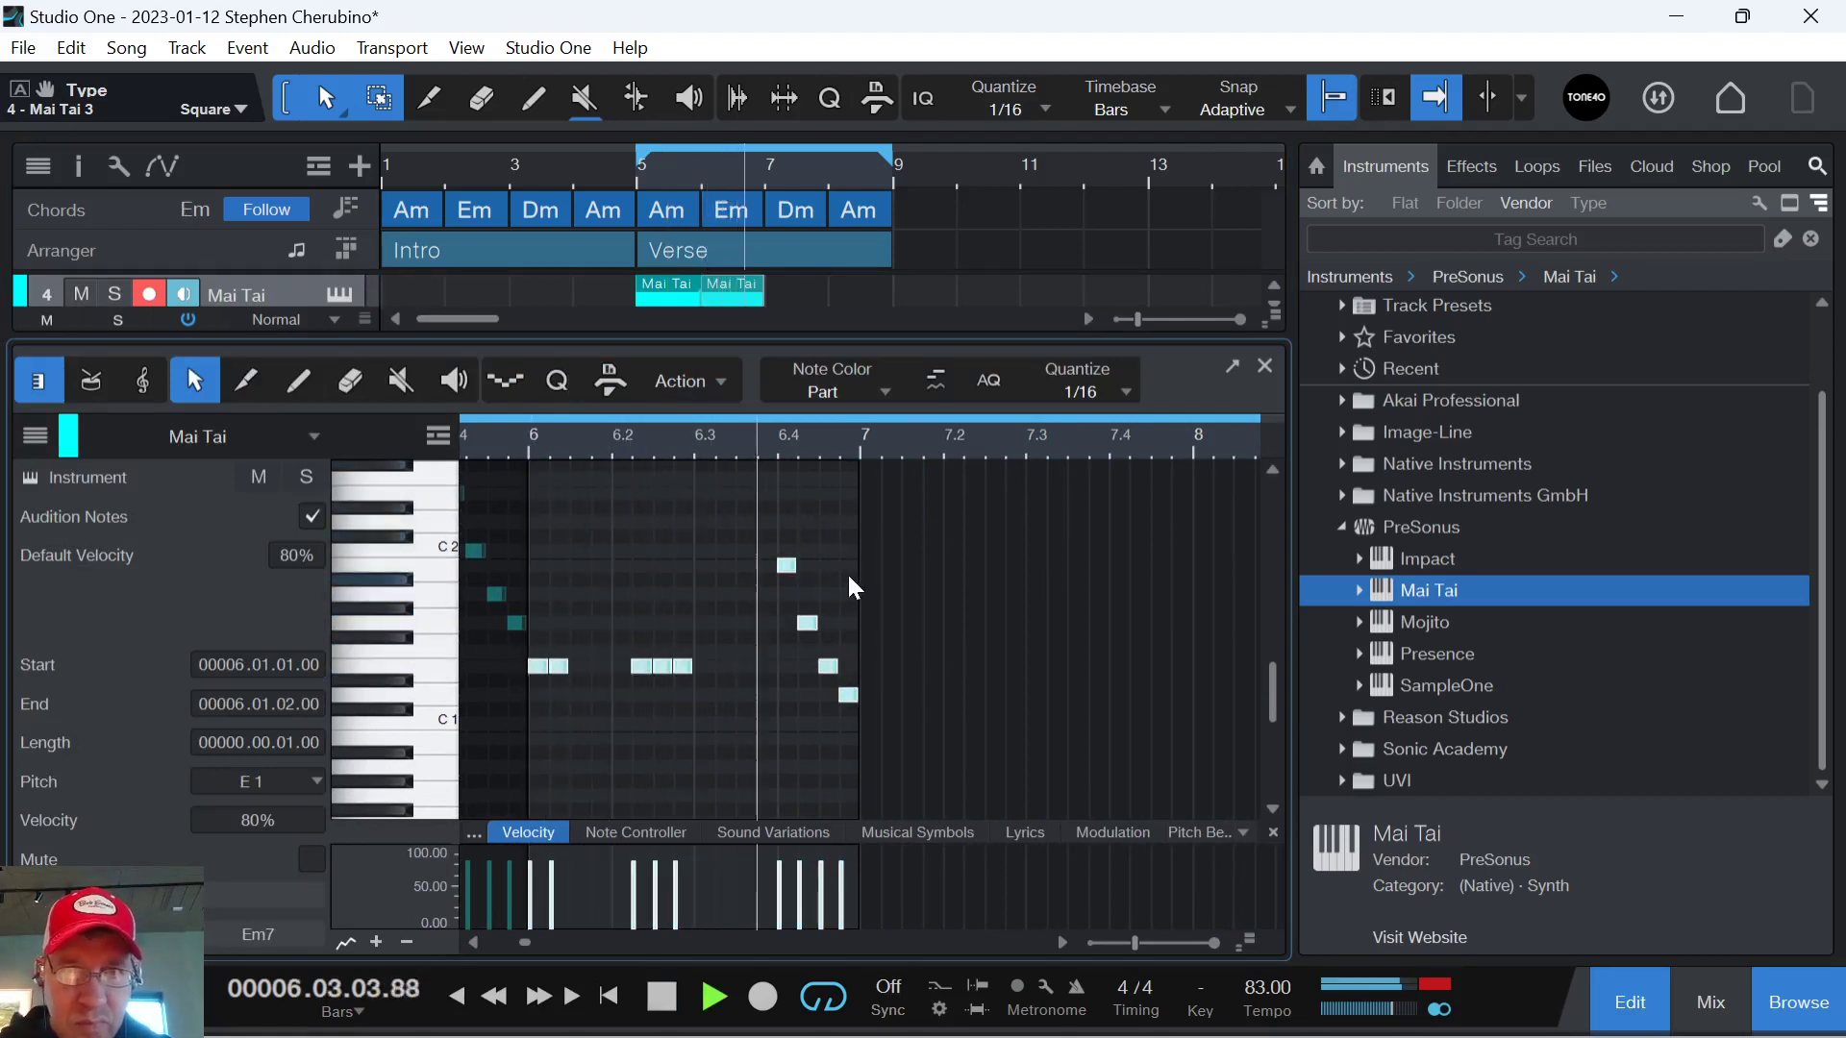
key(space)
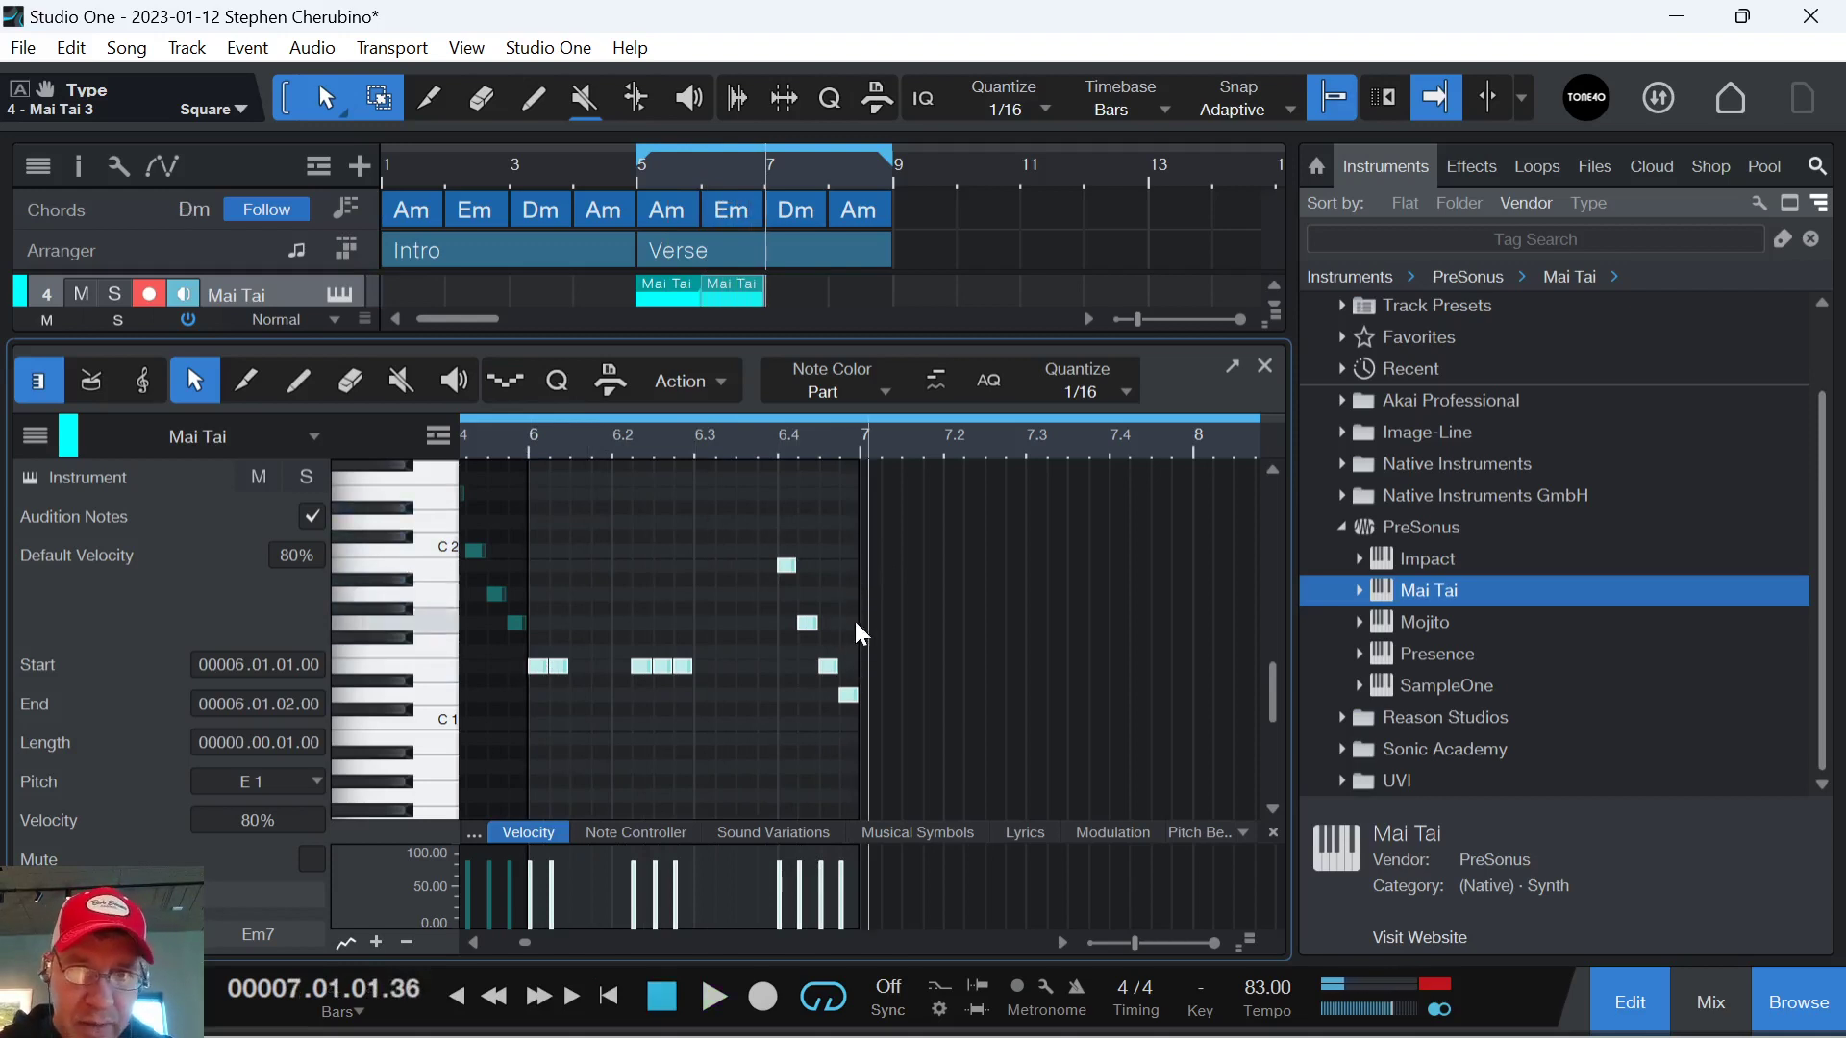
click(1264, 366)
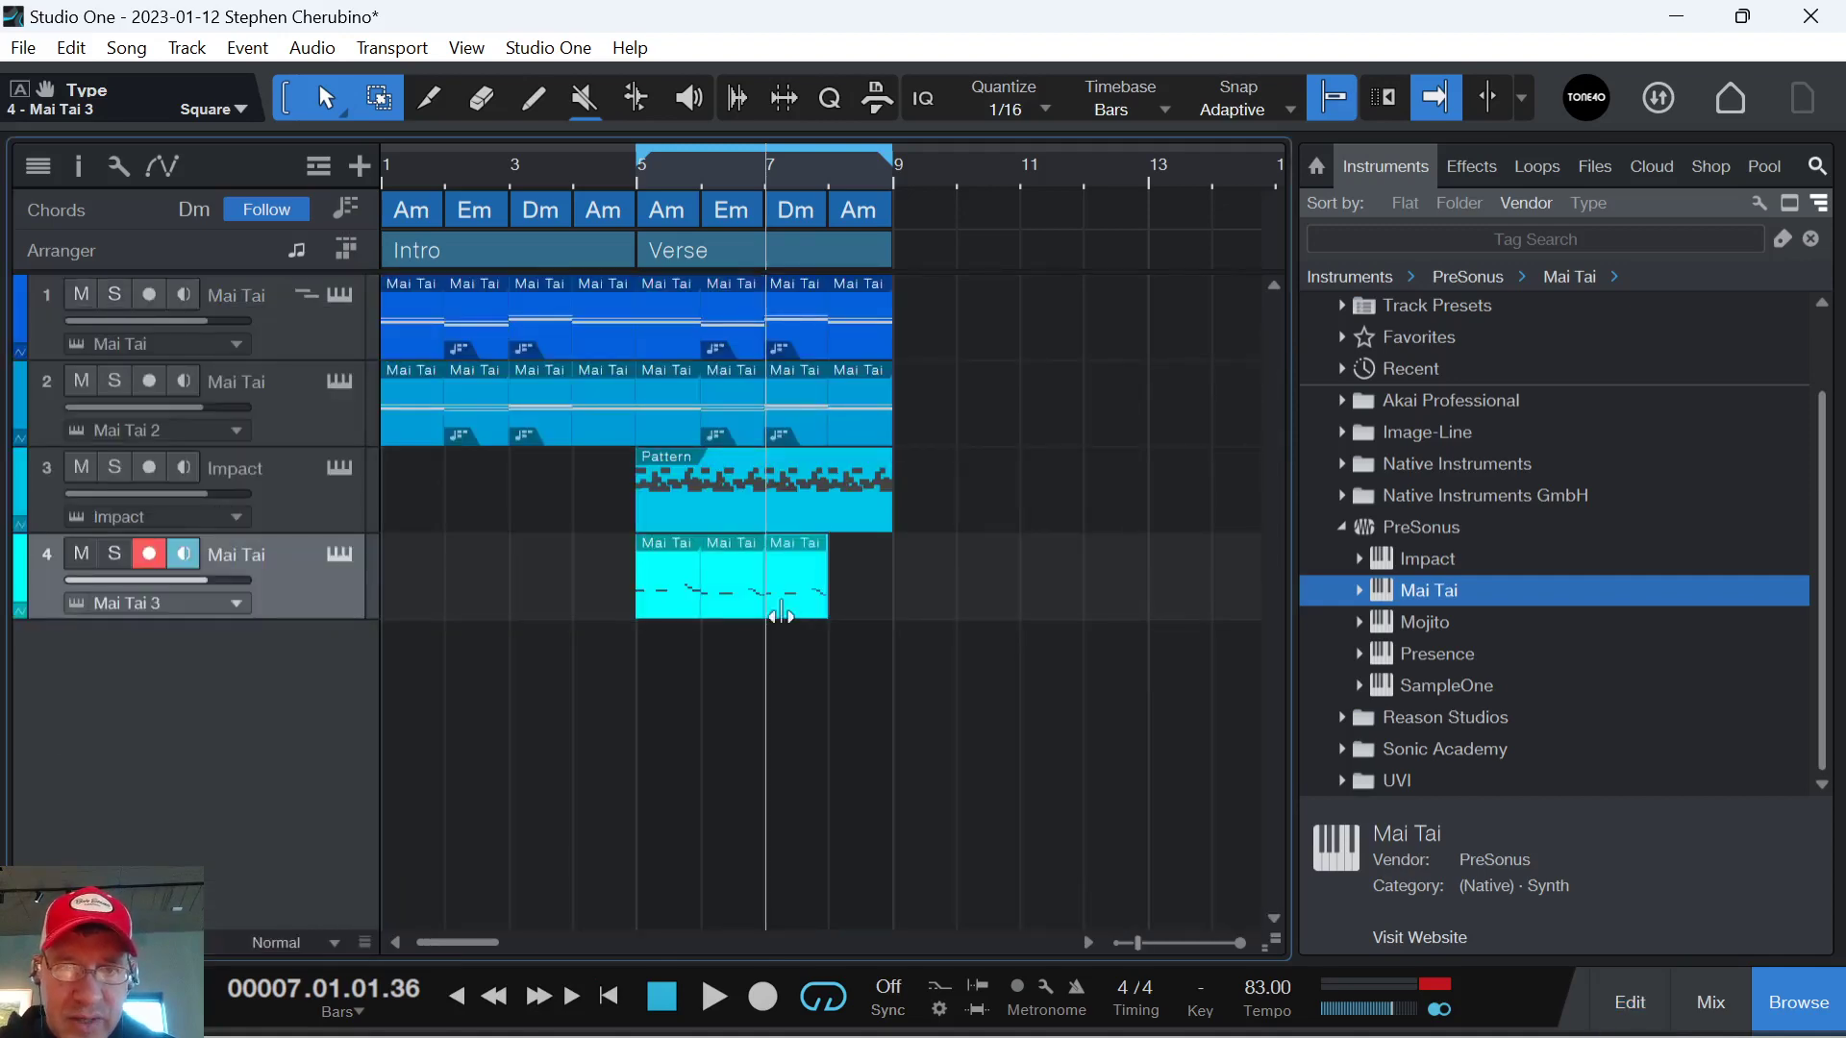
Transpose all notes of the bar 7 bass part up so that it starts on D2, and close the note editor.
double_click(801, 599)
drag(870, 444, 788, 421)
drag(971, 739, 760, 511)
drag(770, 677, 781, 529)
key(e)
key(e)
key(e)
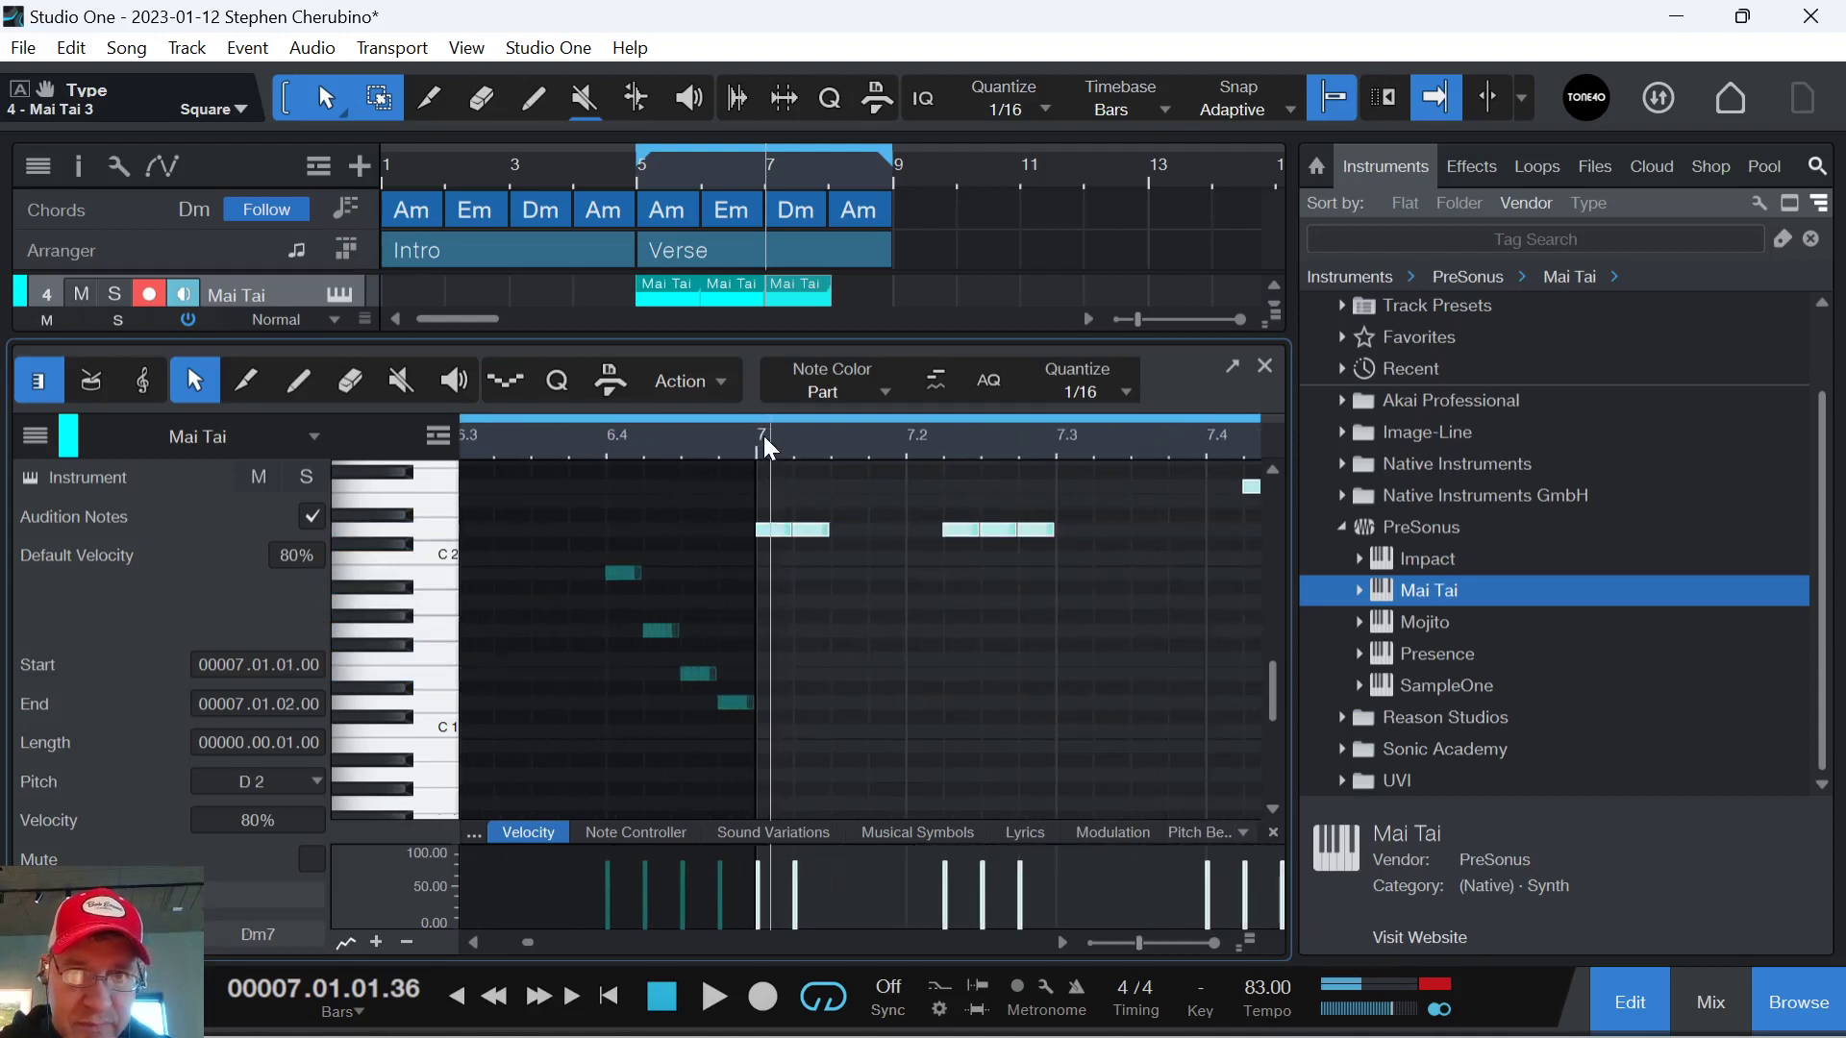
key(w)
key(w)
key(w)
click(1264, 369)
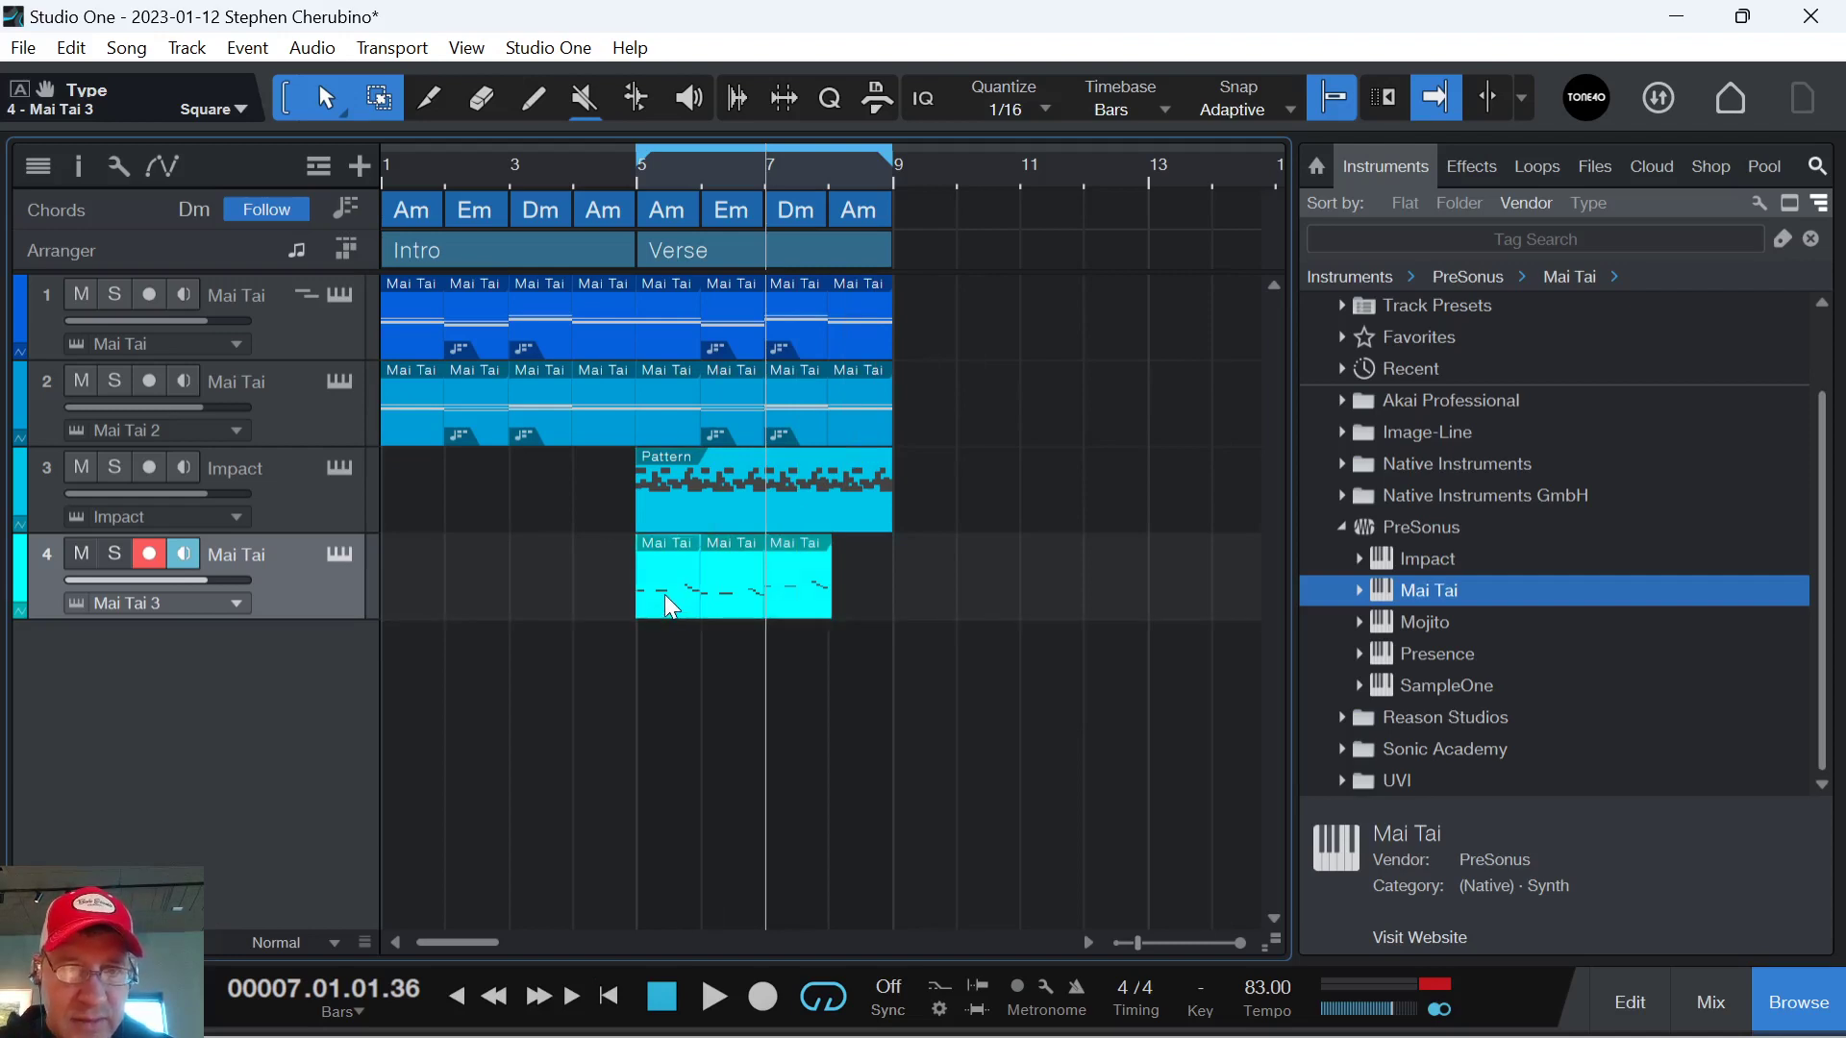
Copy the bar 5 bass part into bar 8 and play the Verse from bar 5.
drag(666, 594, 852, 566)
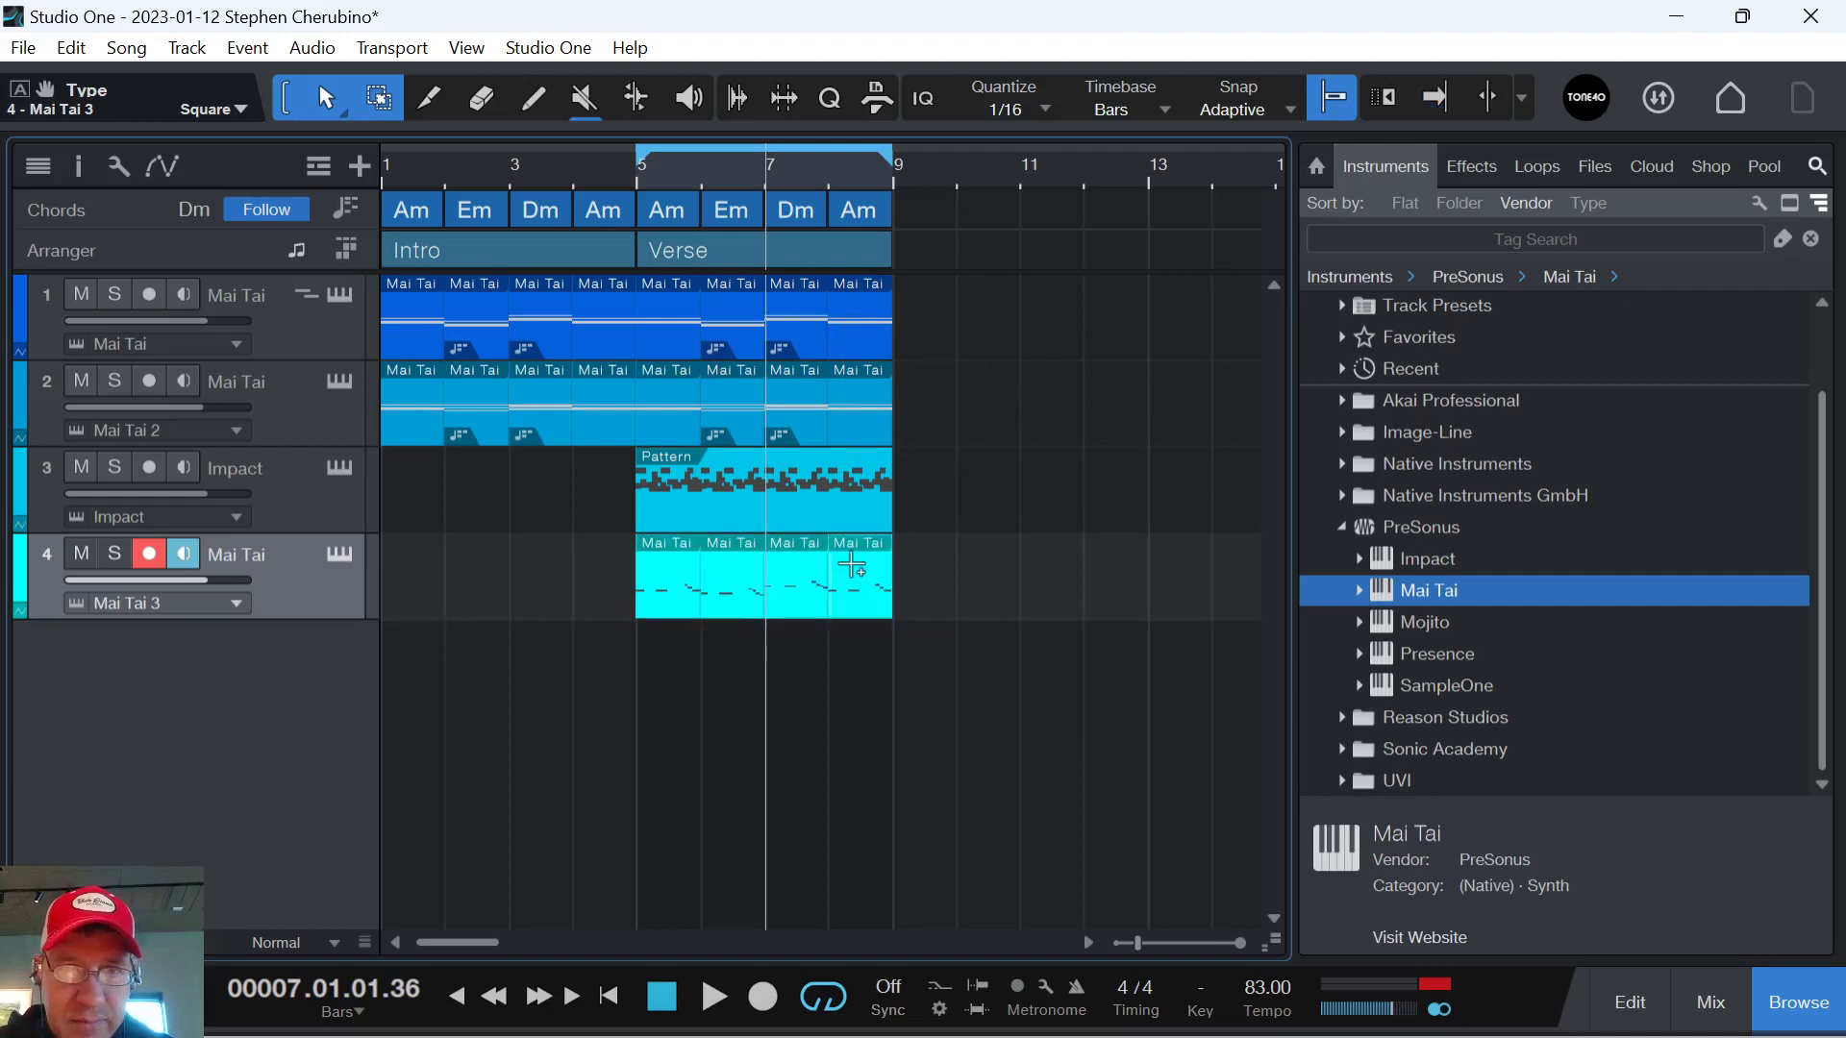
click(640, 184)
key(space)
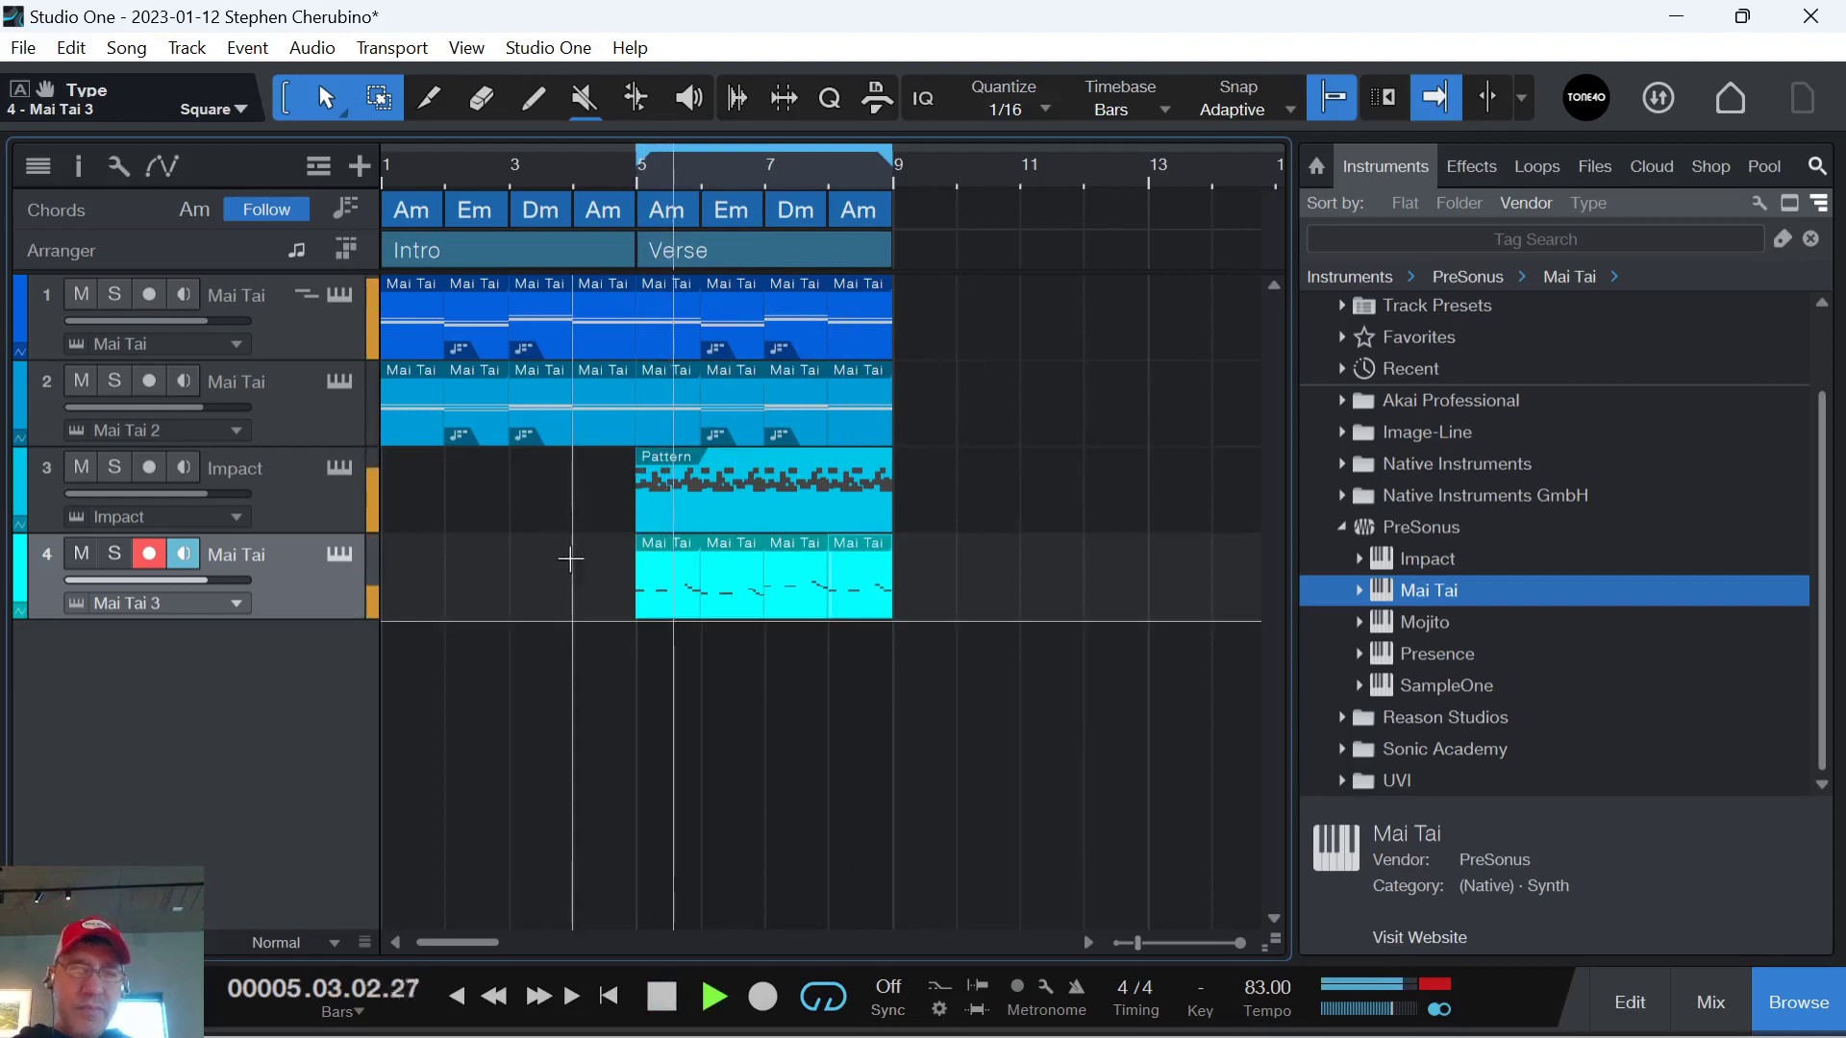
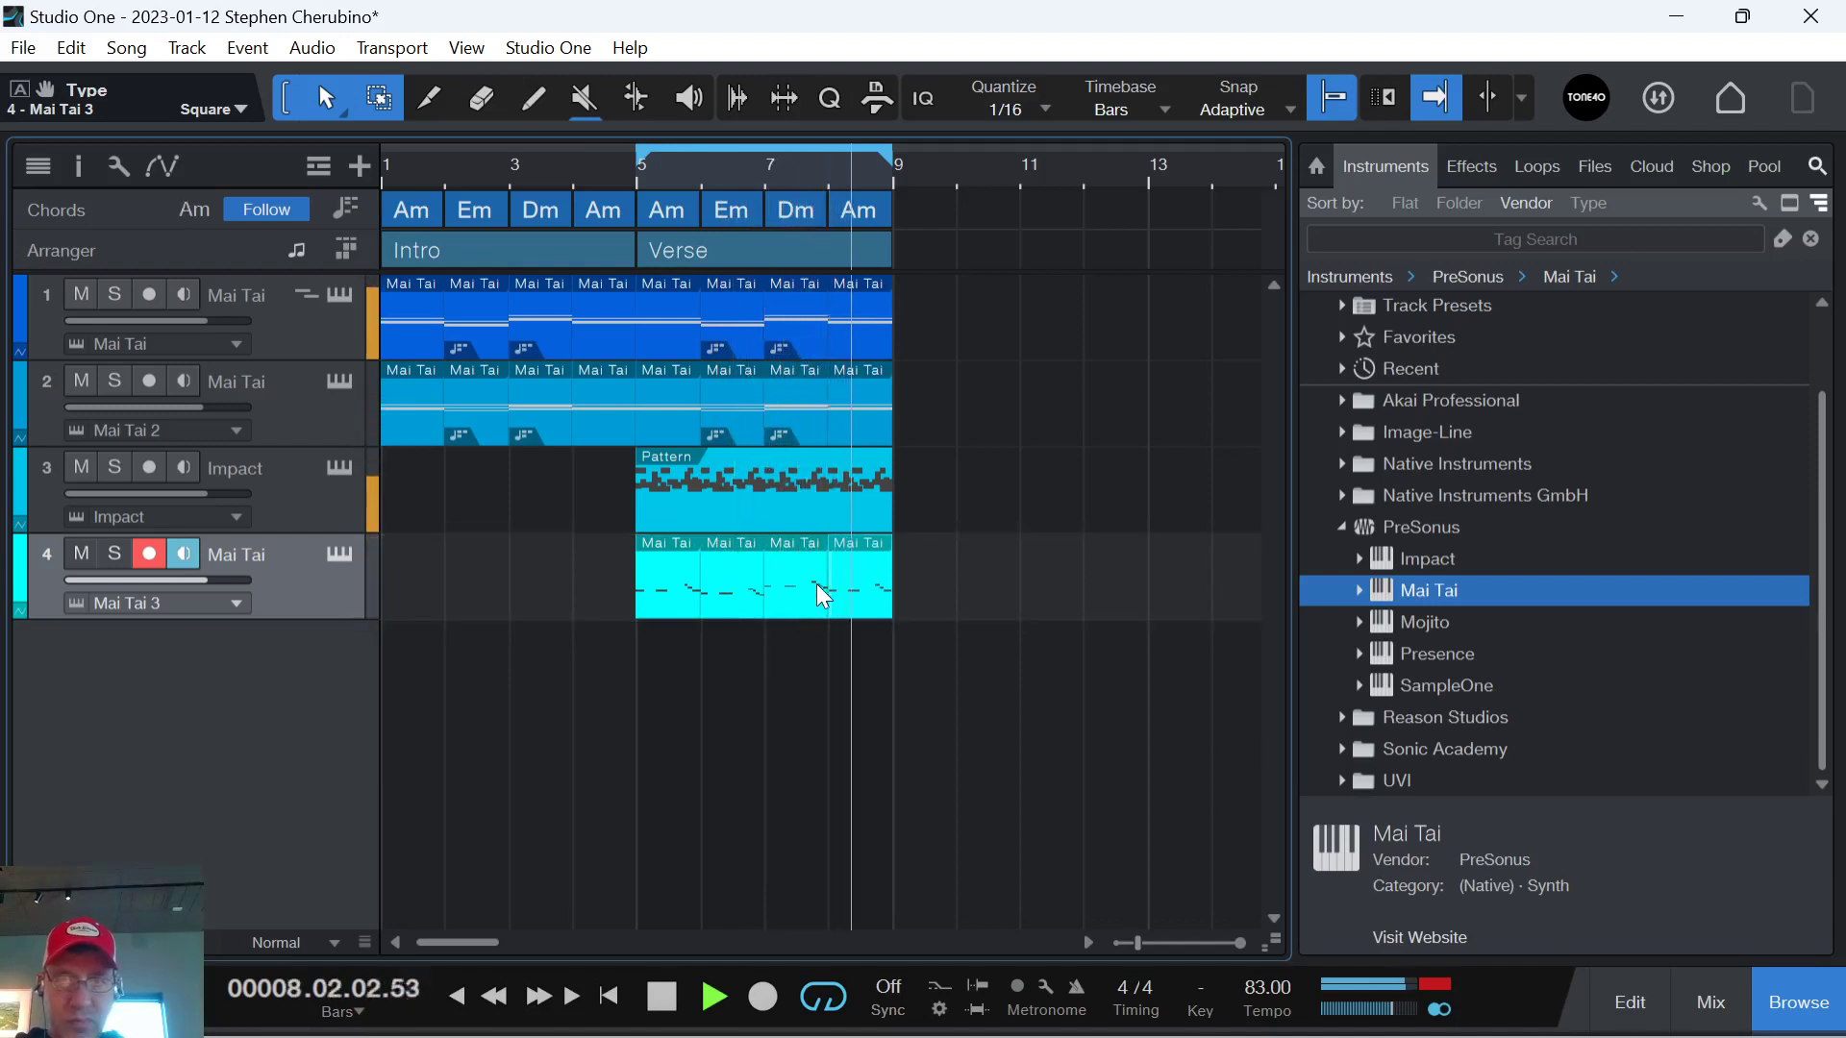
key(space)
Replace the descending run at beat 8.4 with four G1 sixteenth notes by adding three G1 notes and deleting the E2, C2 and A1 notes.
double_click(867, 585)
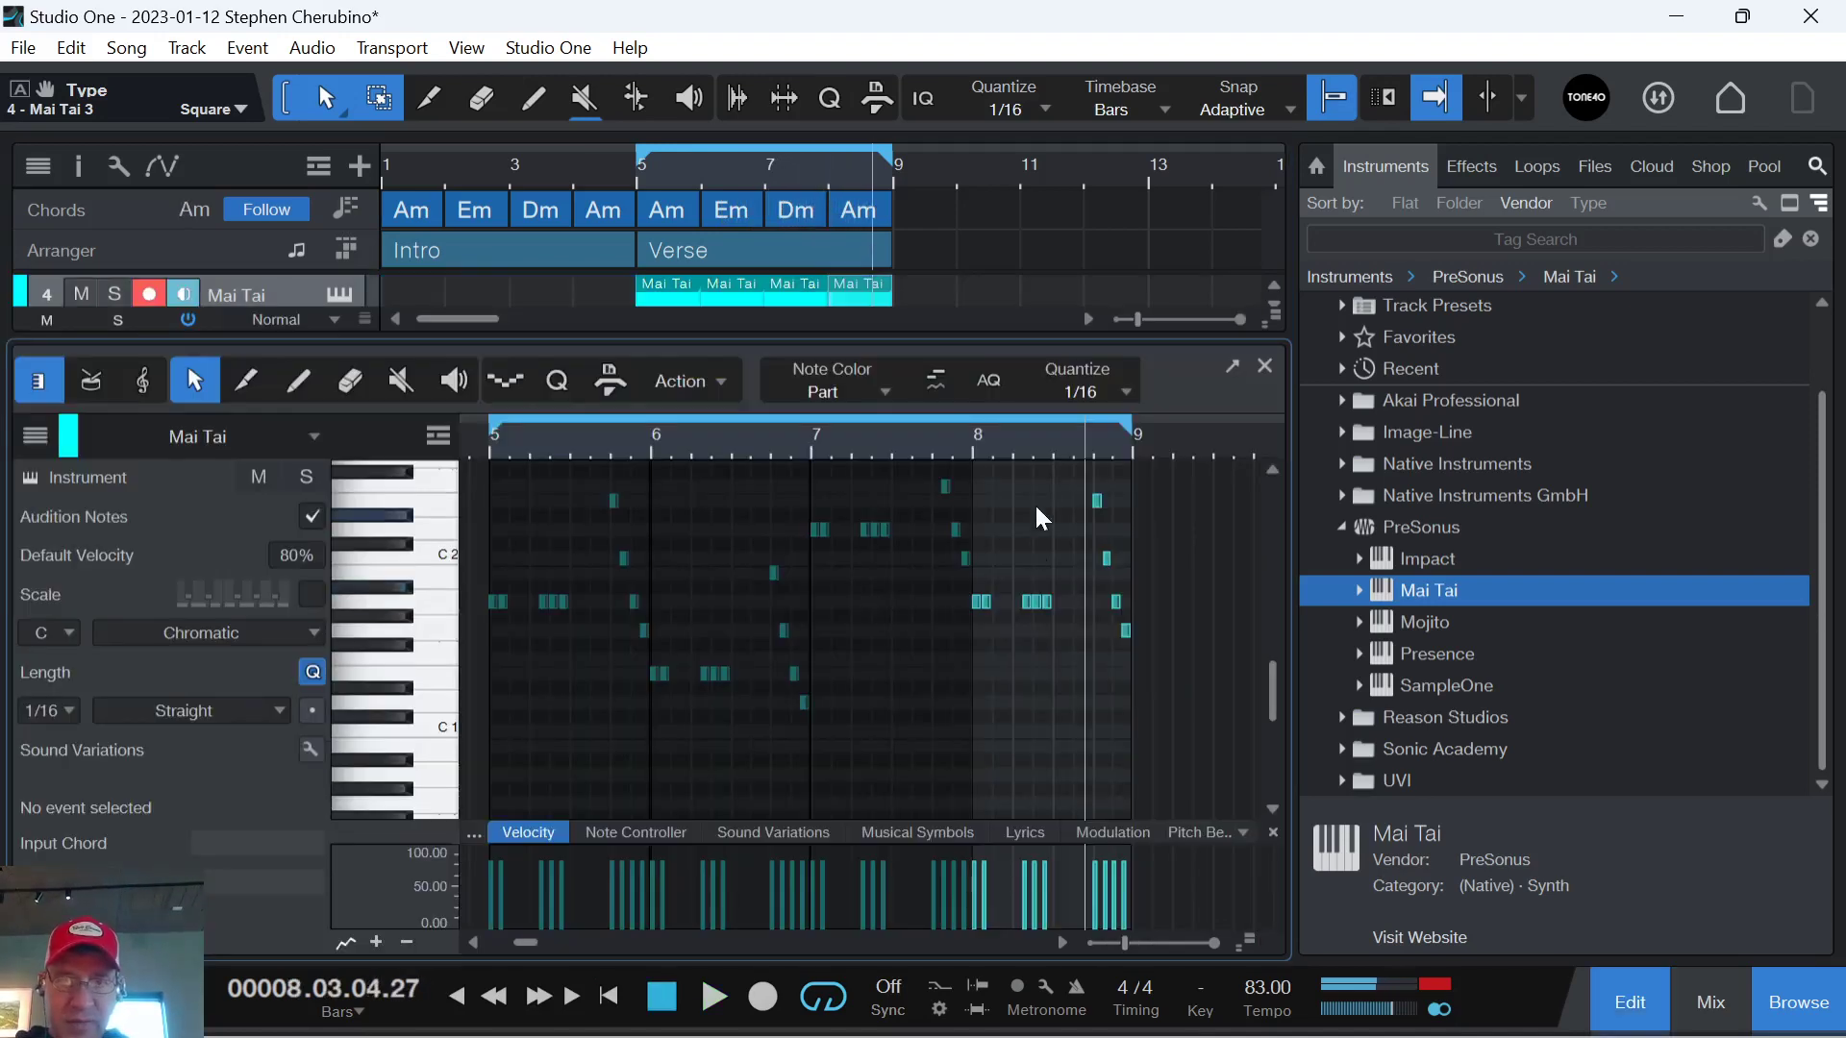
scroll(1101, 471, up, 5)
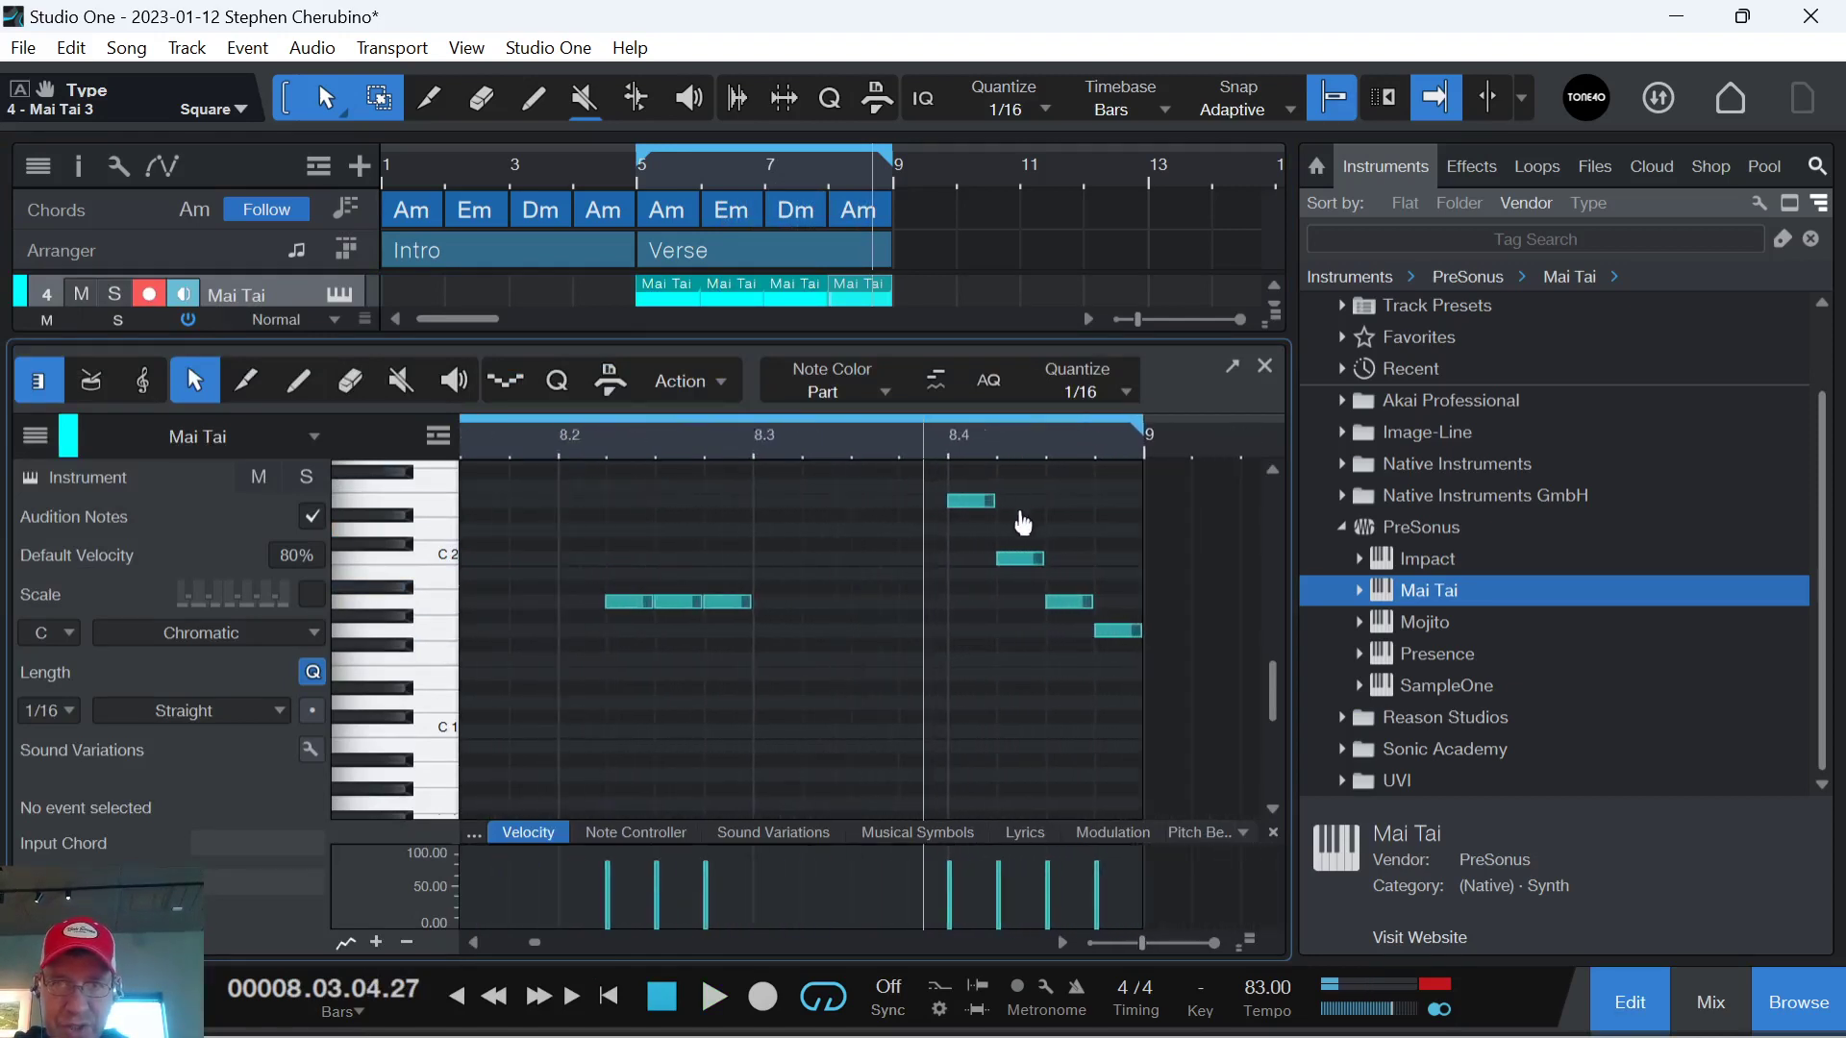
drag(960, 625, 1083, 622)
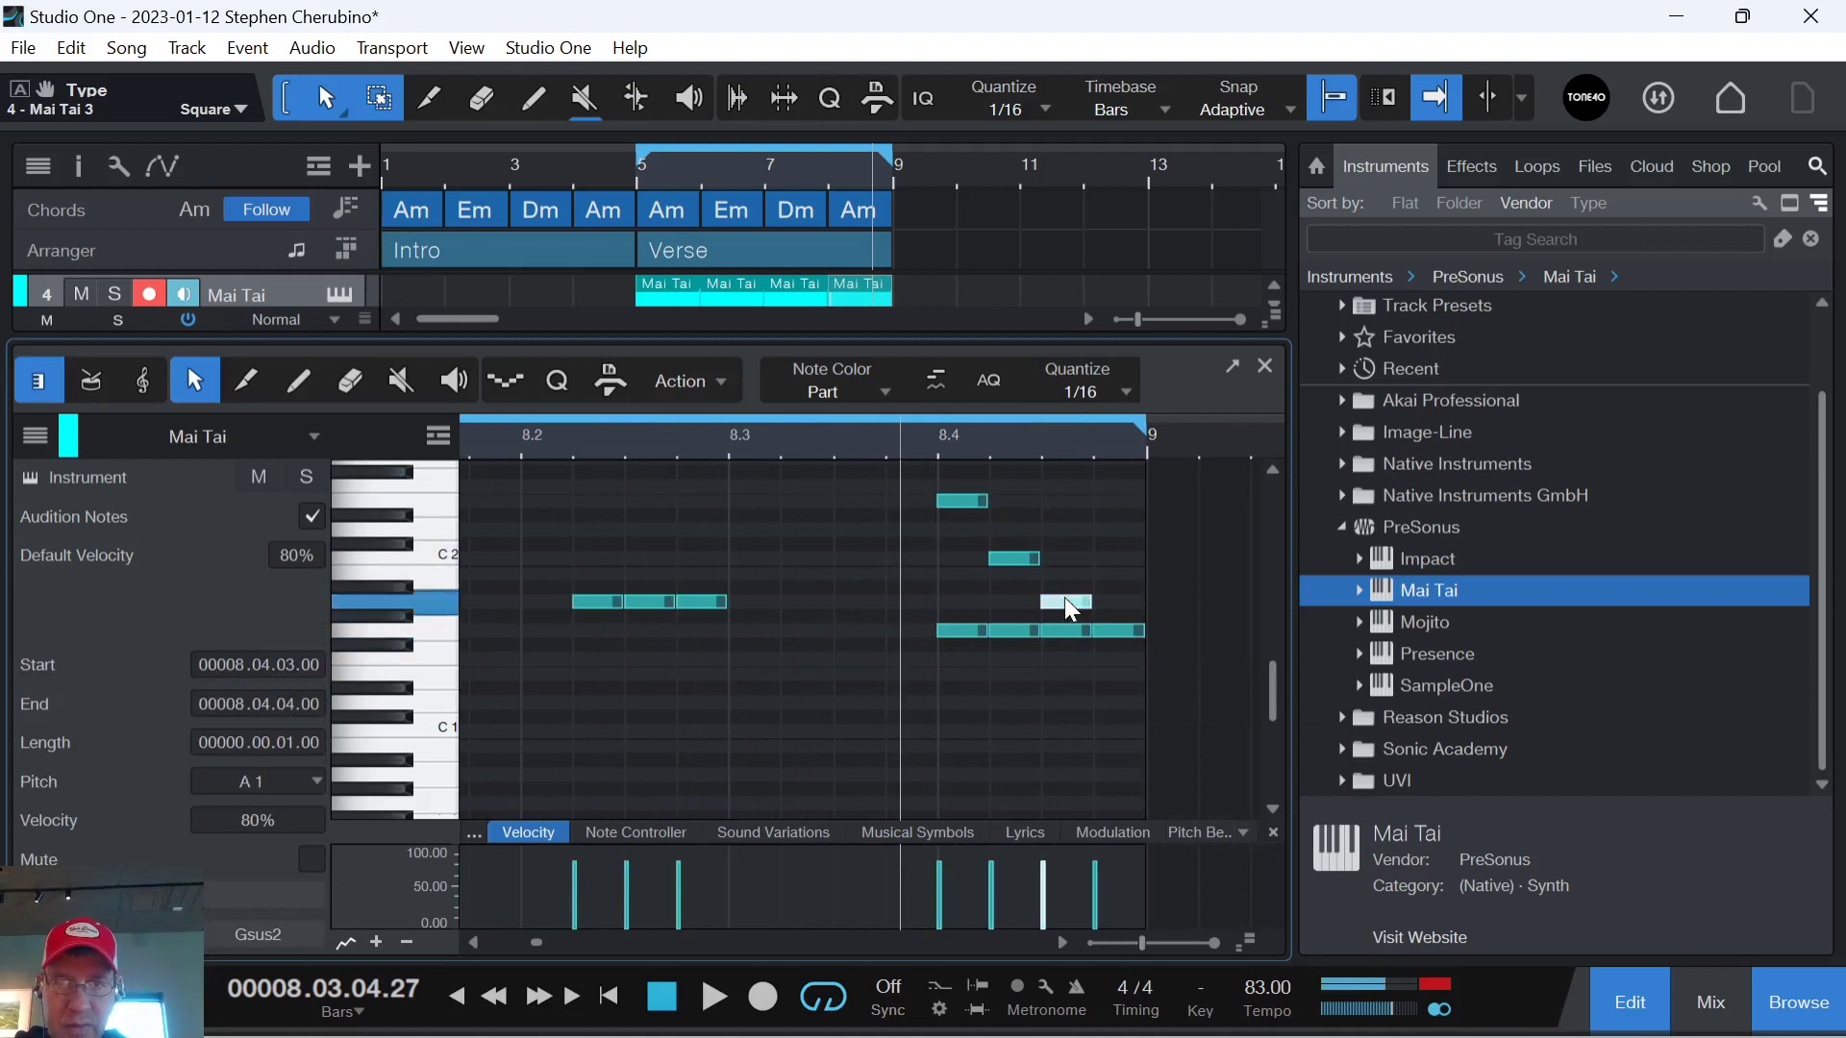
double_click(1065, 601)
double_click(1017, 558)
double_click(966, 500)
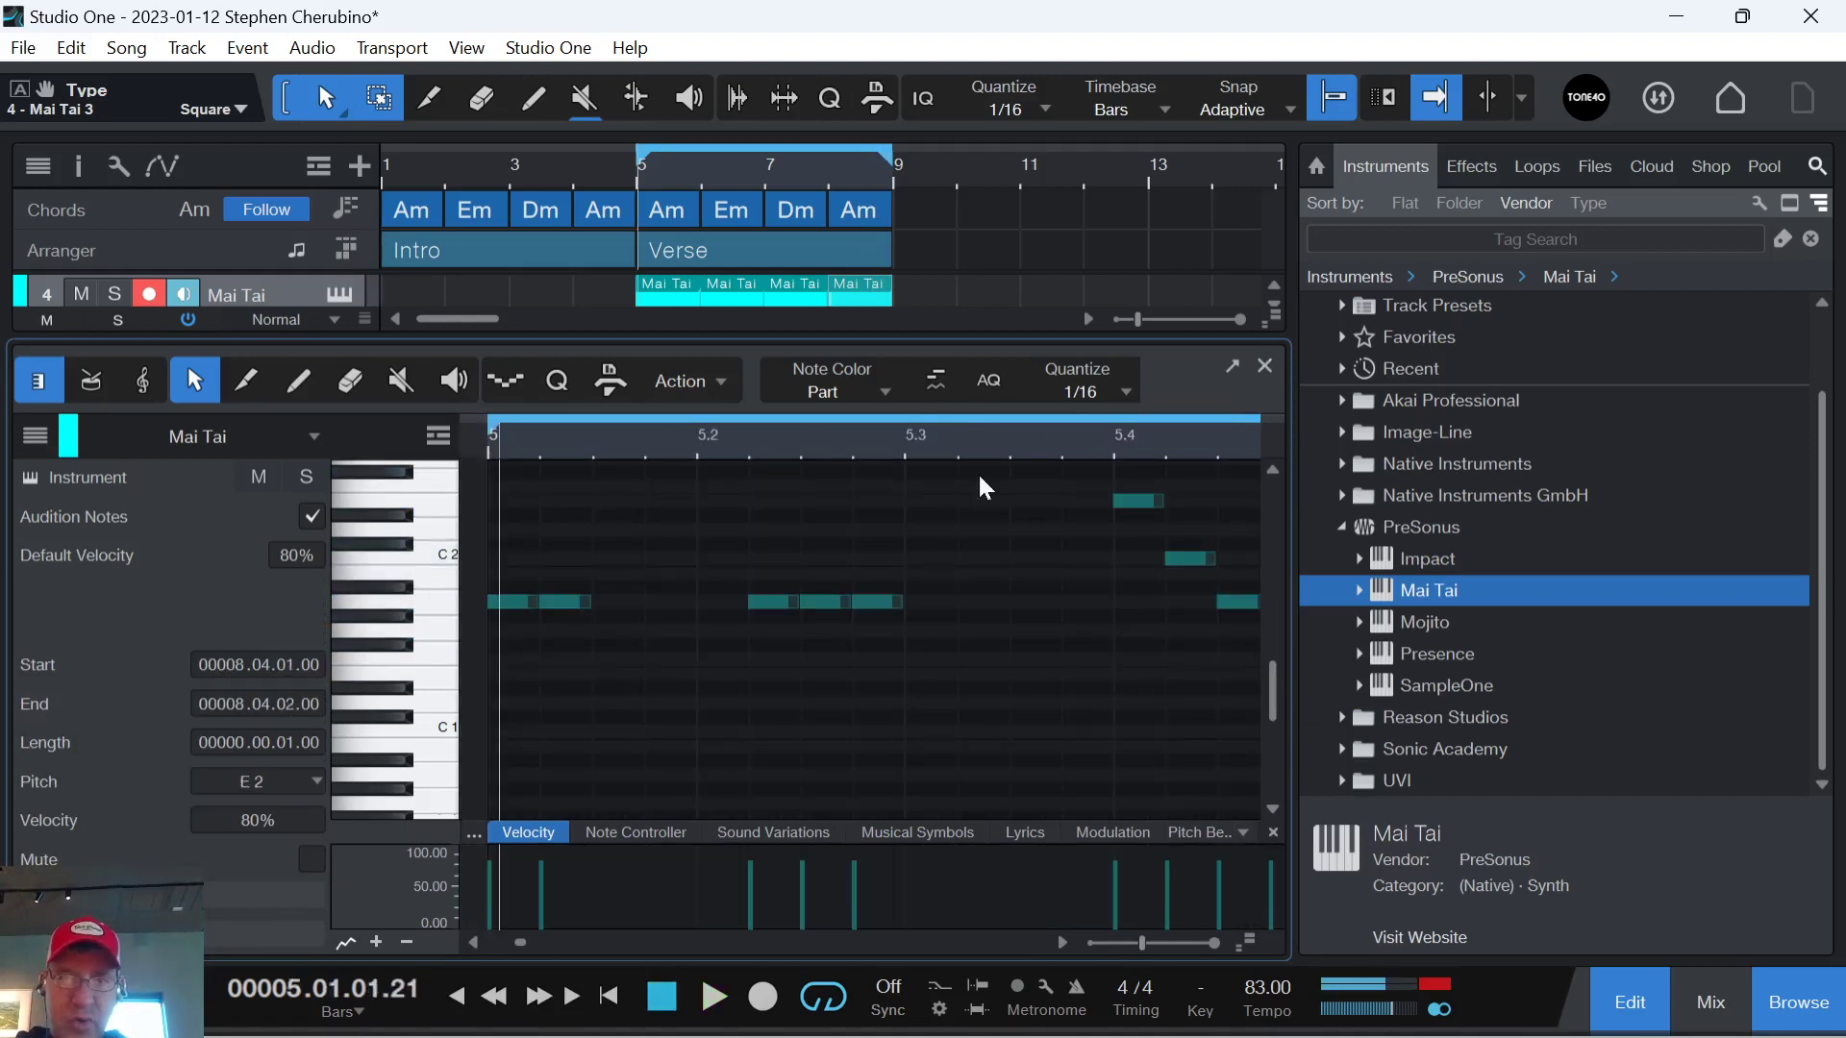
click(1265, 365)
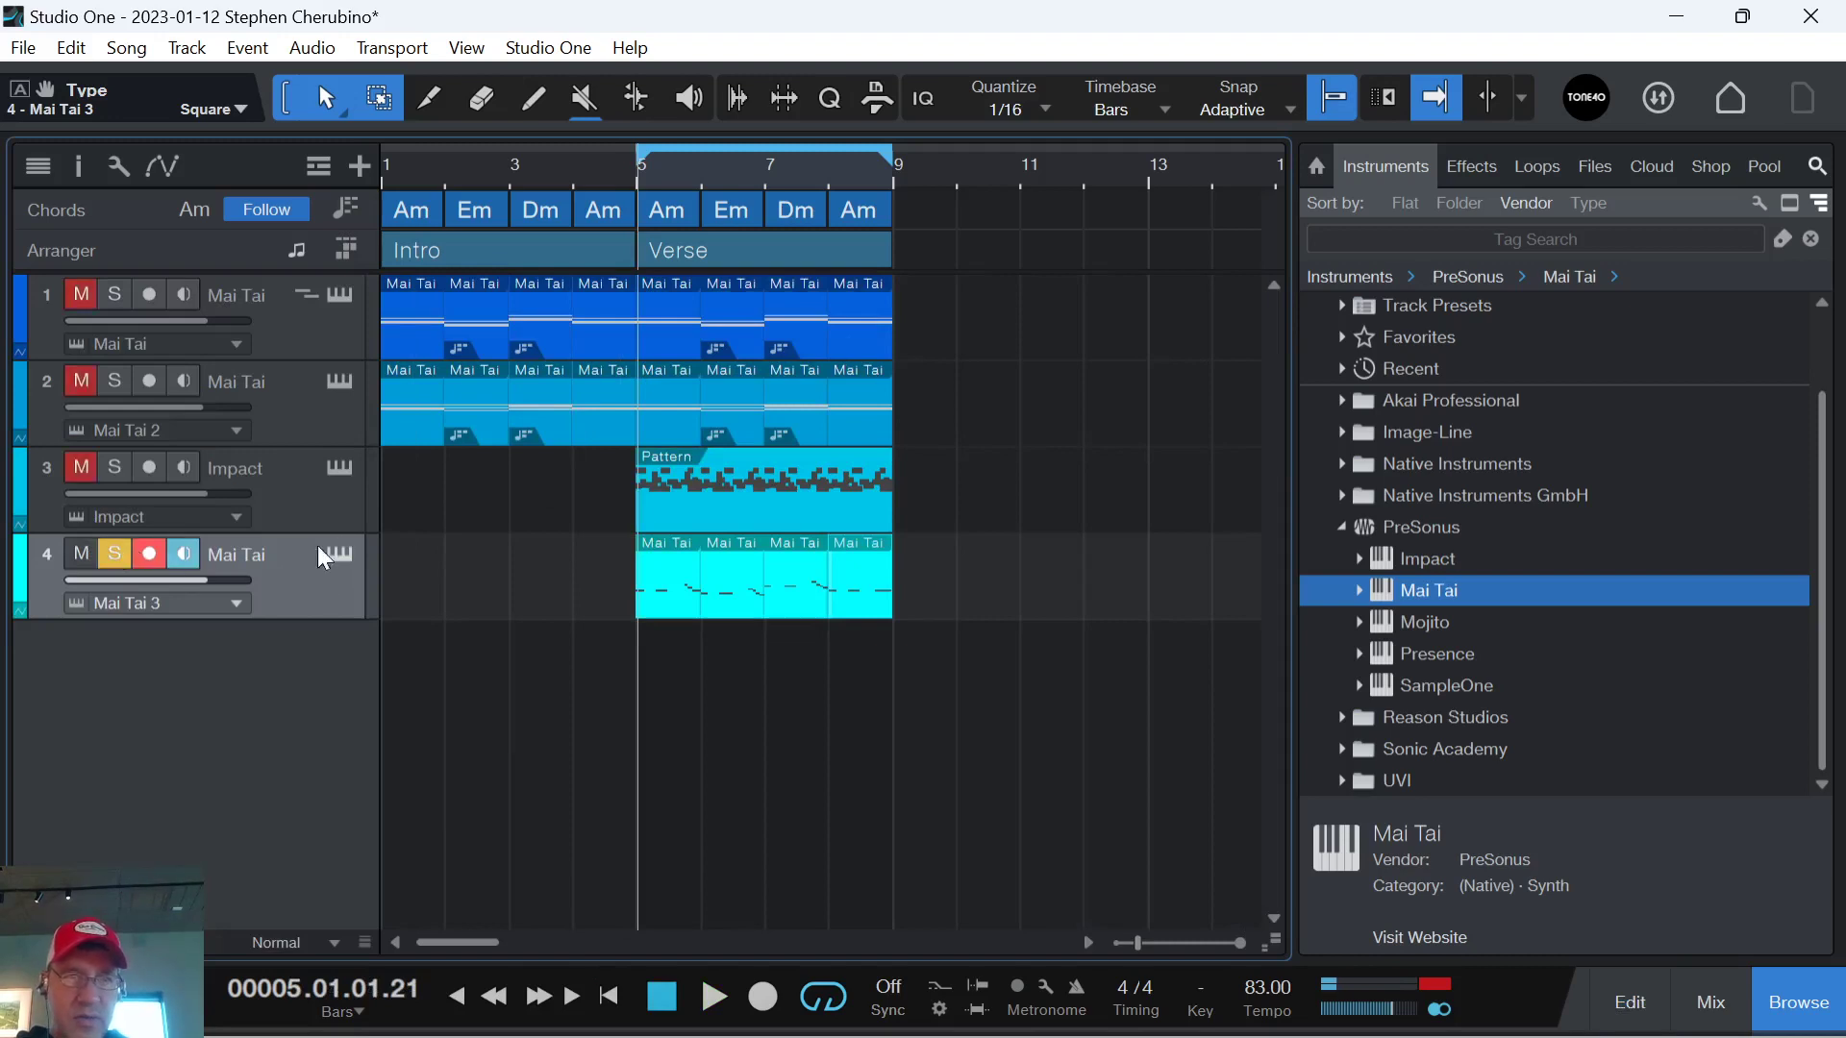
Open the bass track's Mai Tai and set Osc 2 to 16' with a raised sub and a reduced level.
click(342, 557)
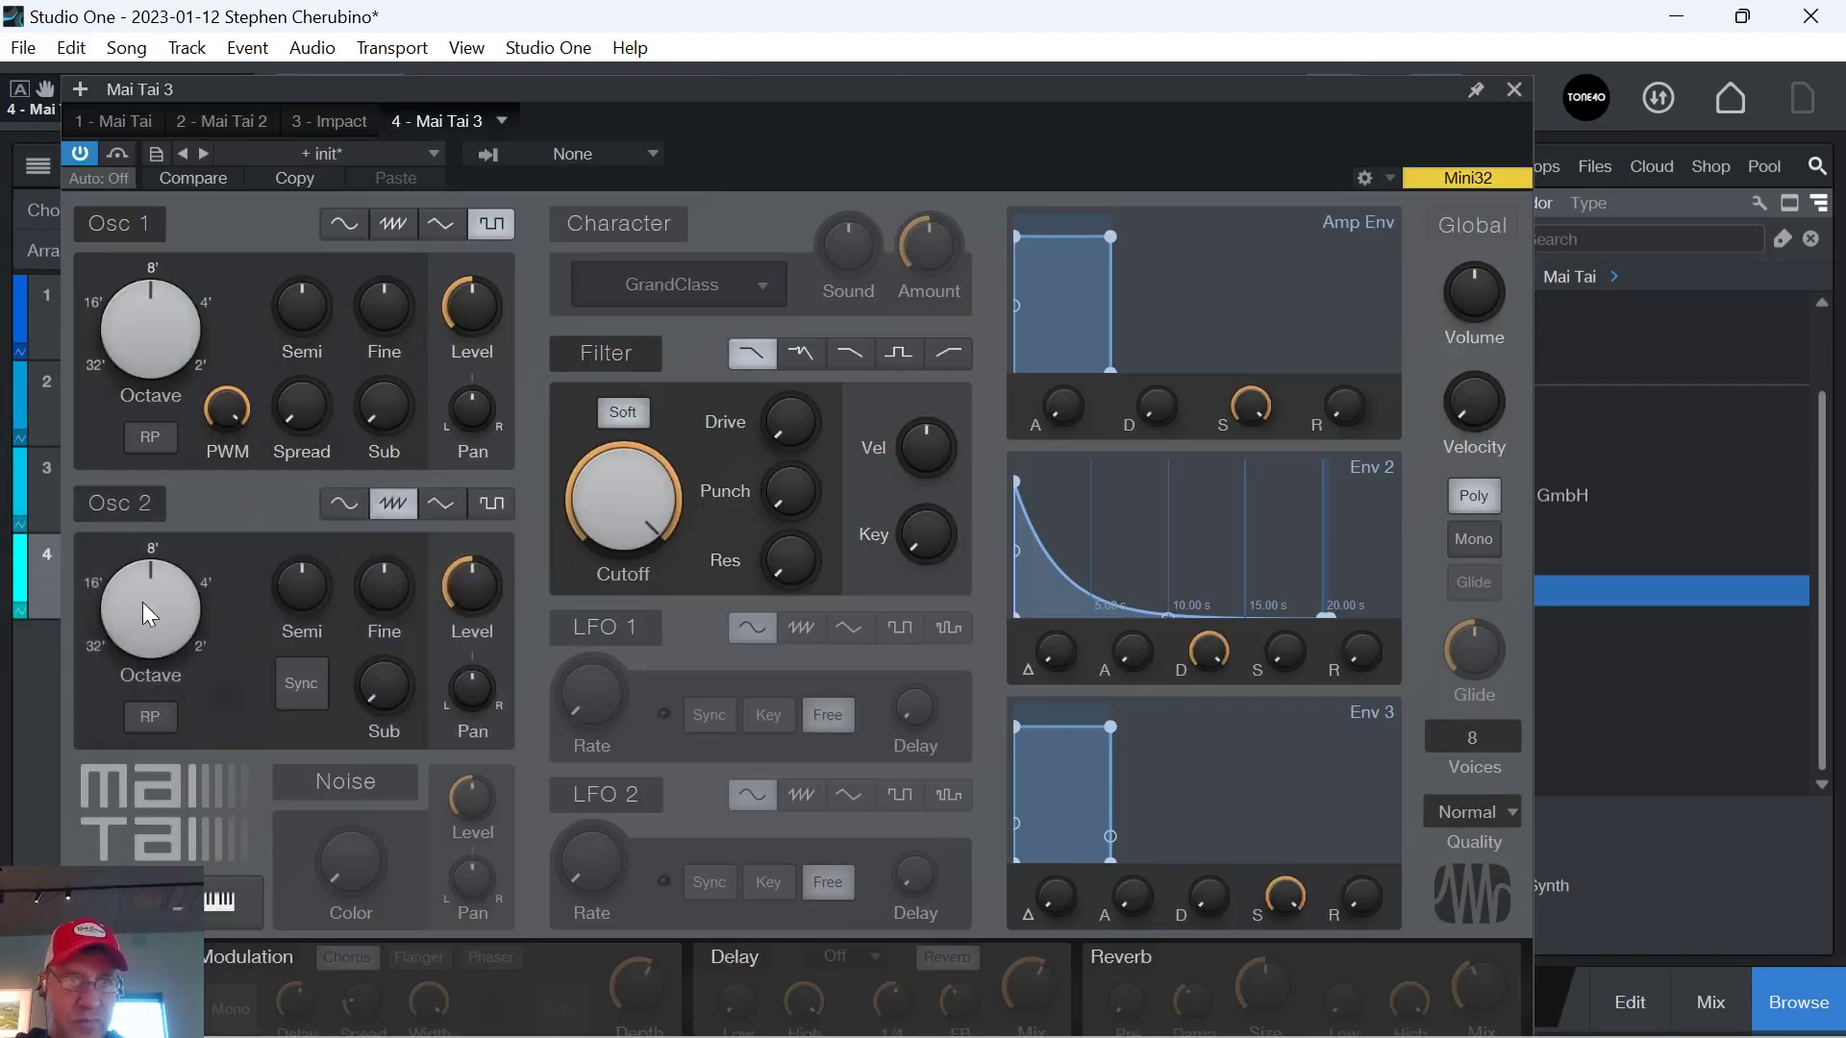
drag(382, 732, 378, 596)
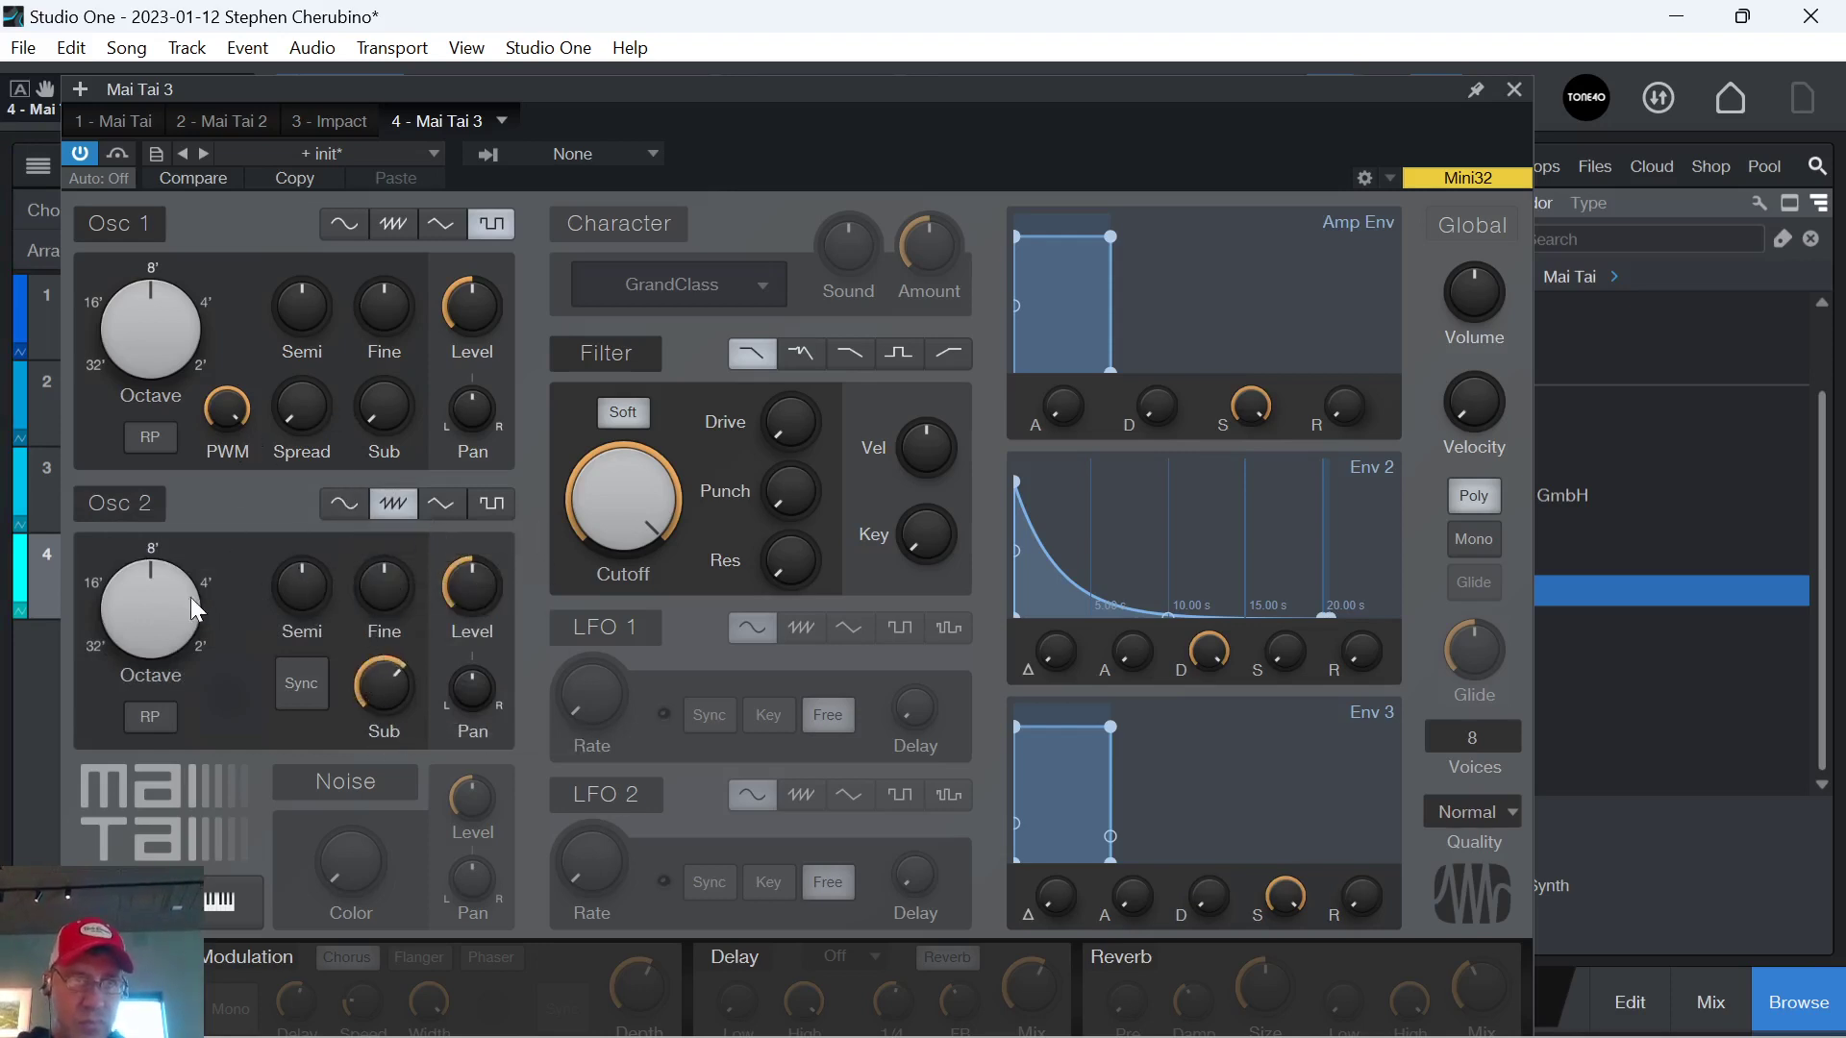
drag(191, 597, 149, 686)
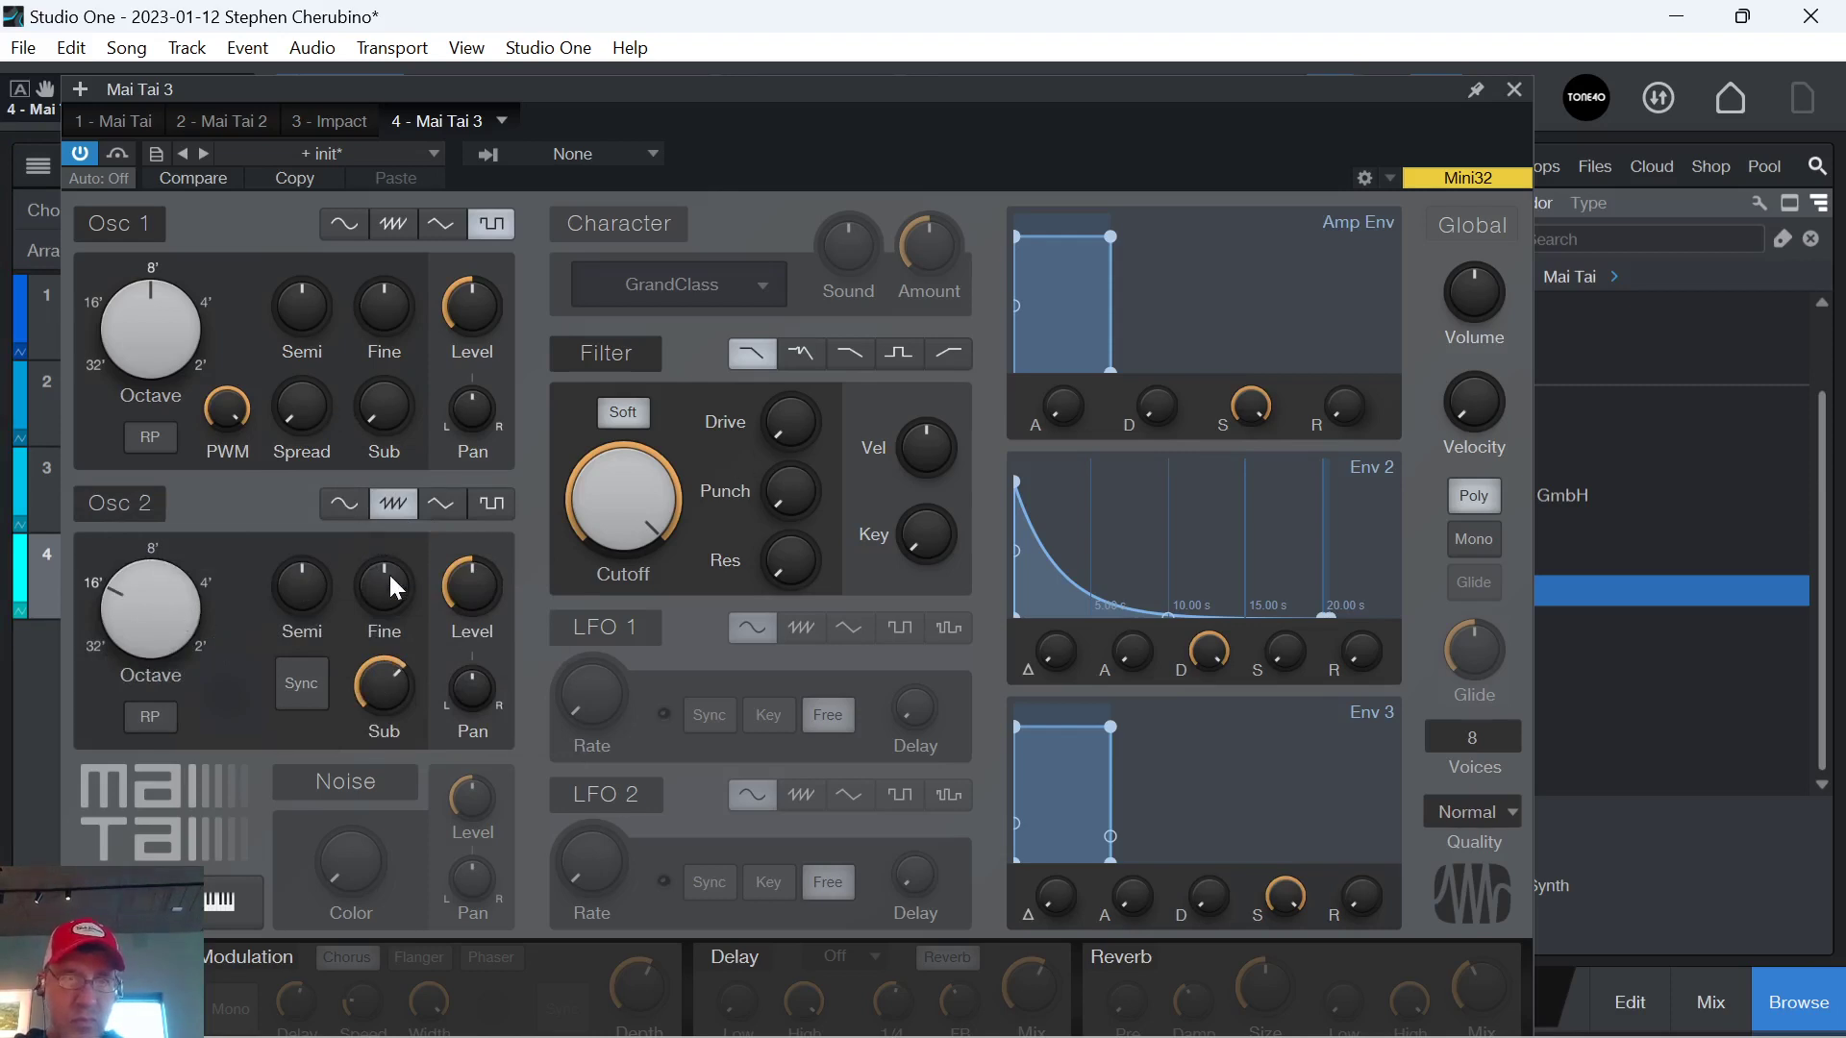
drag(471, 584, 354, 560)
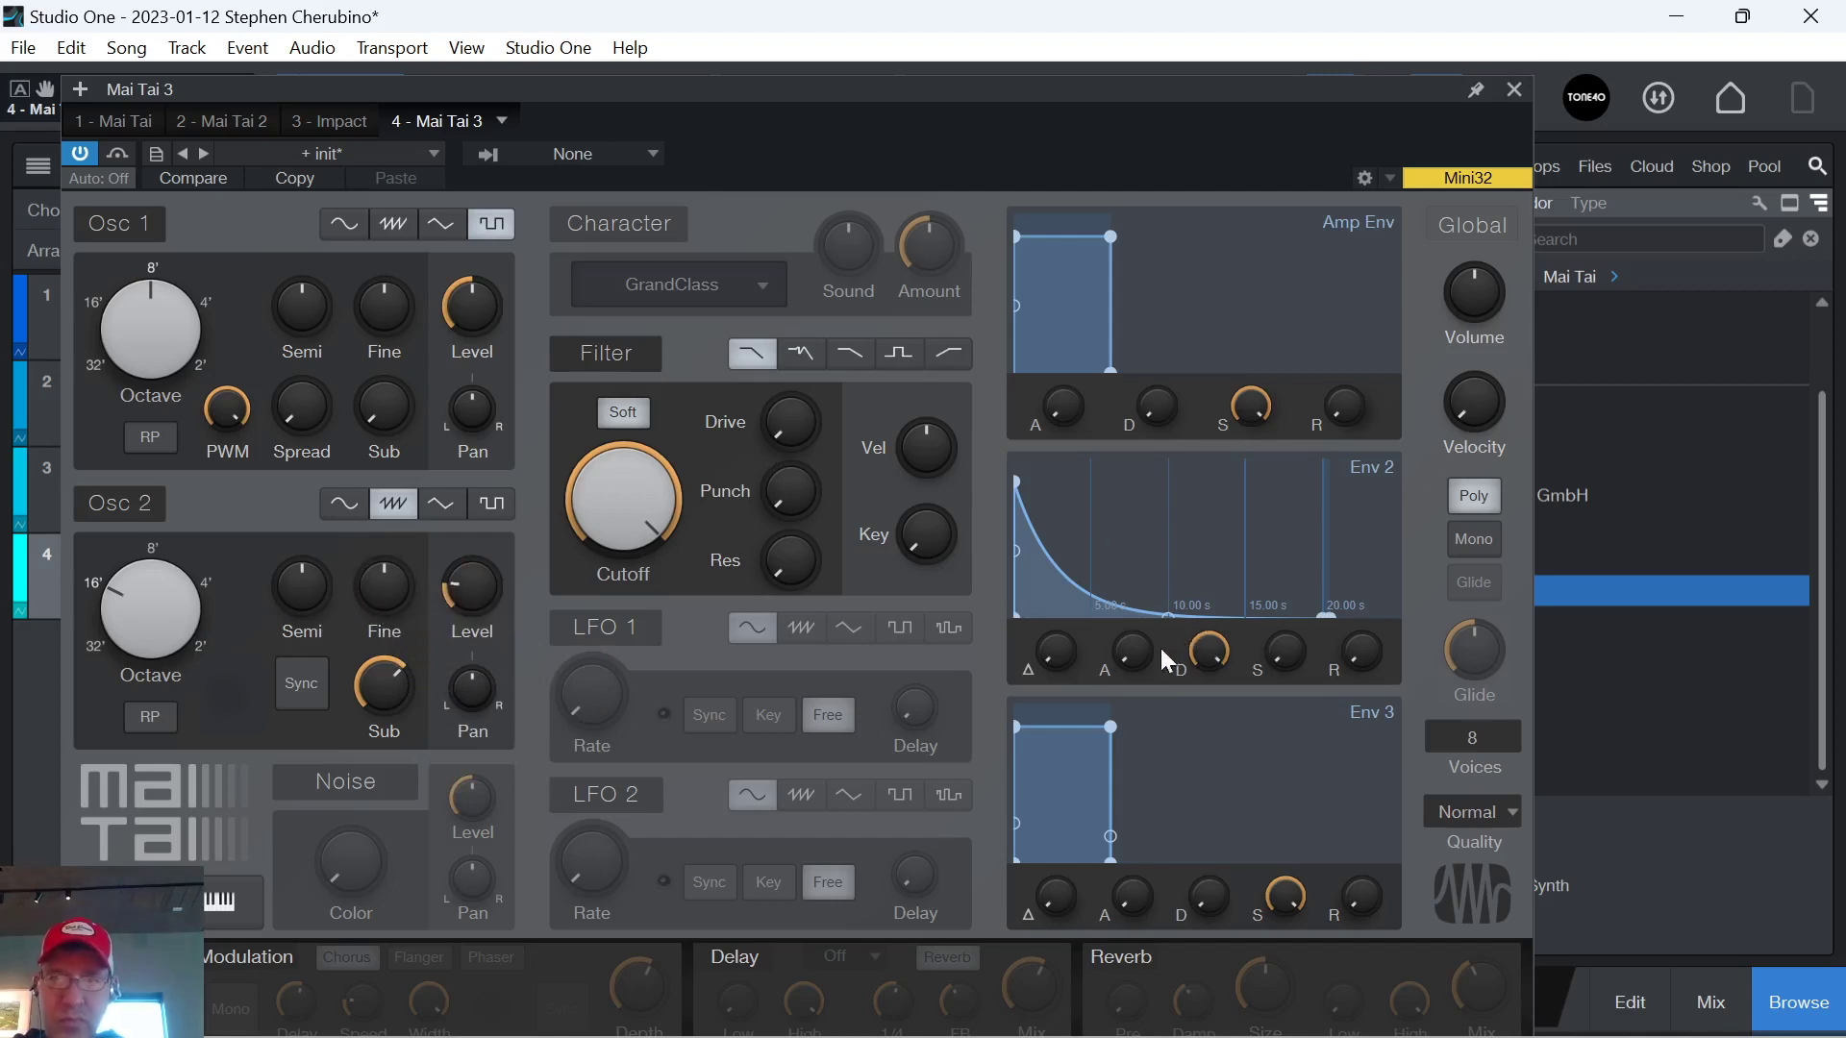
Lower the bass synth's filter cutoff, show the modulation assignments and shorten the Env 2 decay.
drag(625, 541, 611, 565)
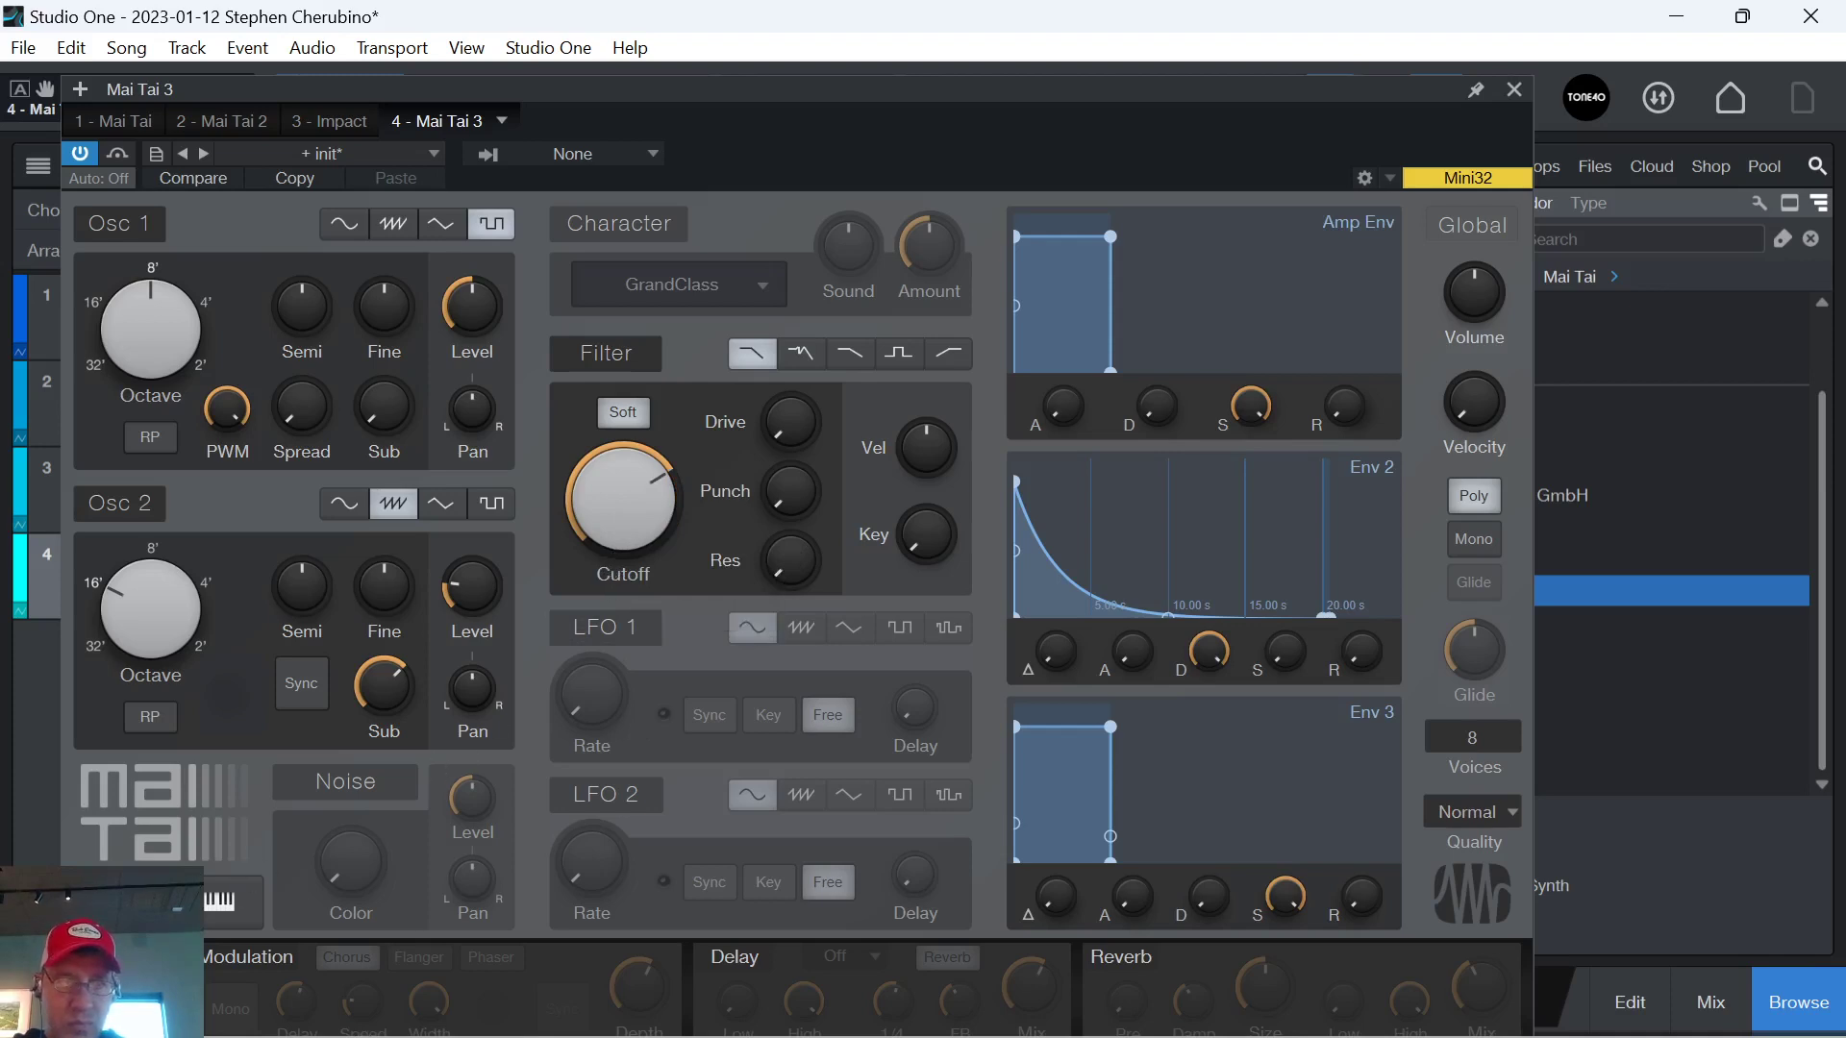
click(127, 902)
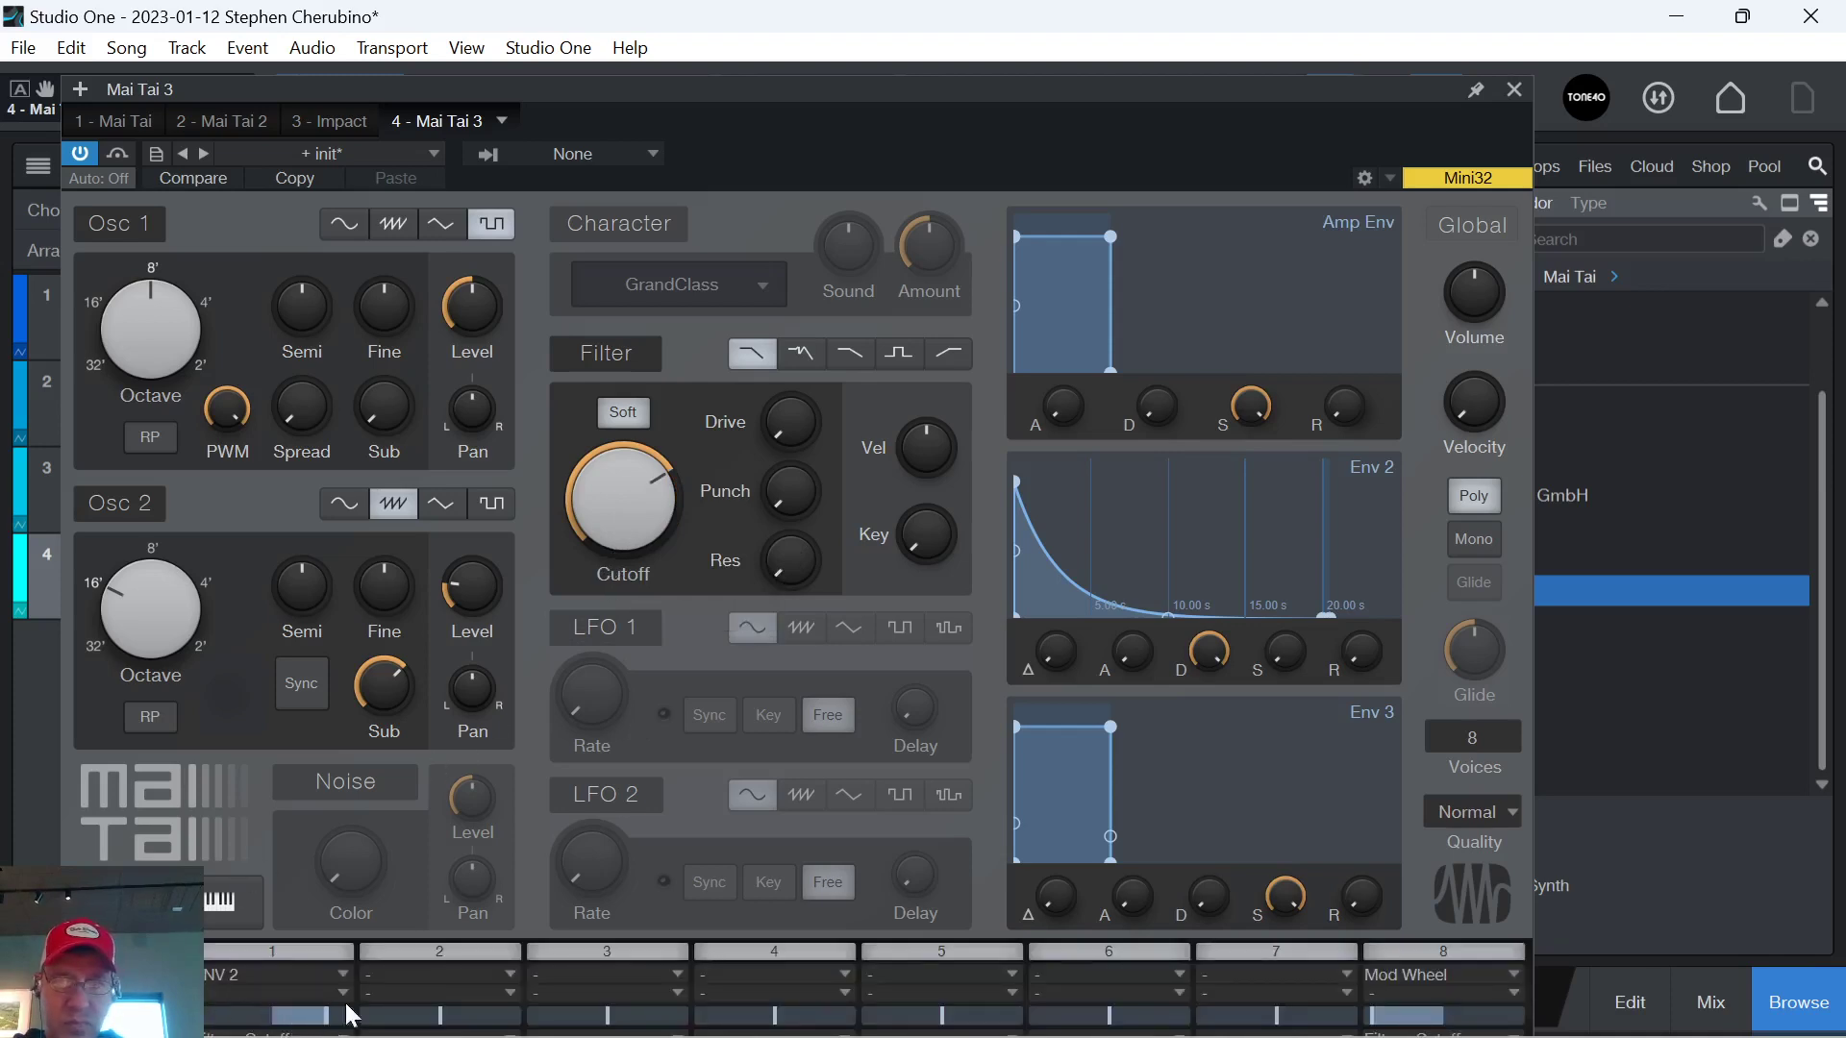
drag(1215, 642, 1173, 755)
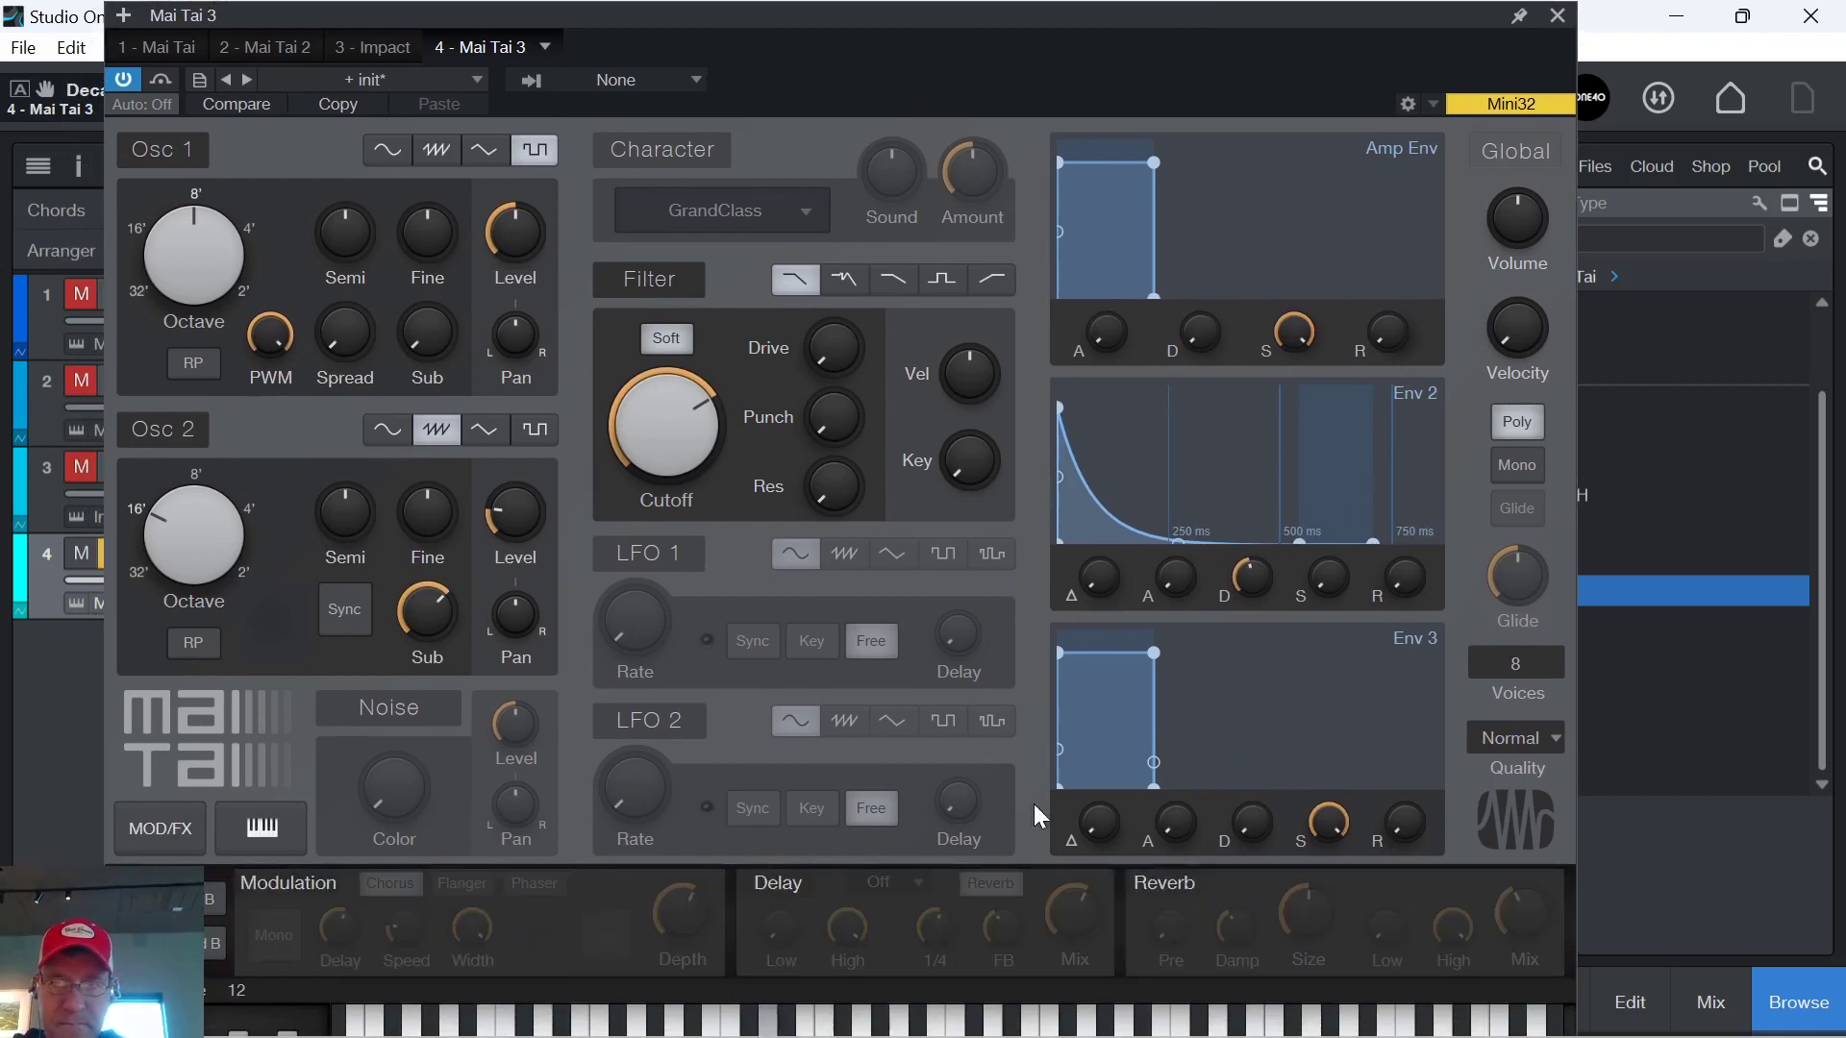
Enable the delay with a low mix, and give the Amp Env a short decay, slightly reduced sustain and some release.
click(778, 886)
drag(1087, 911, 1056, 990)
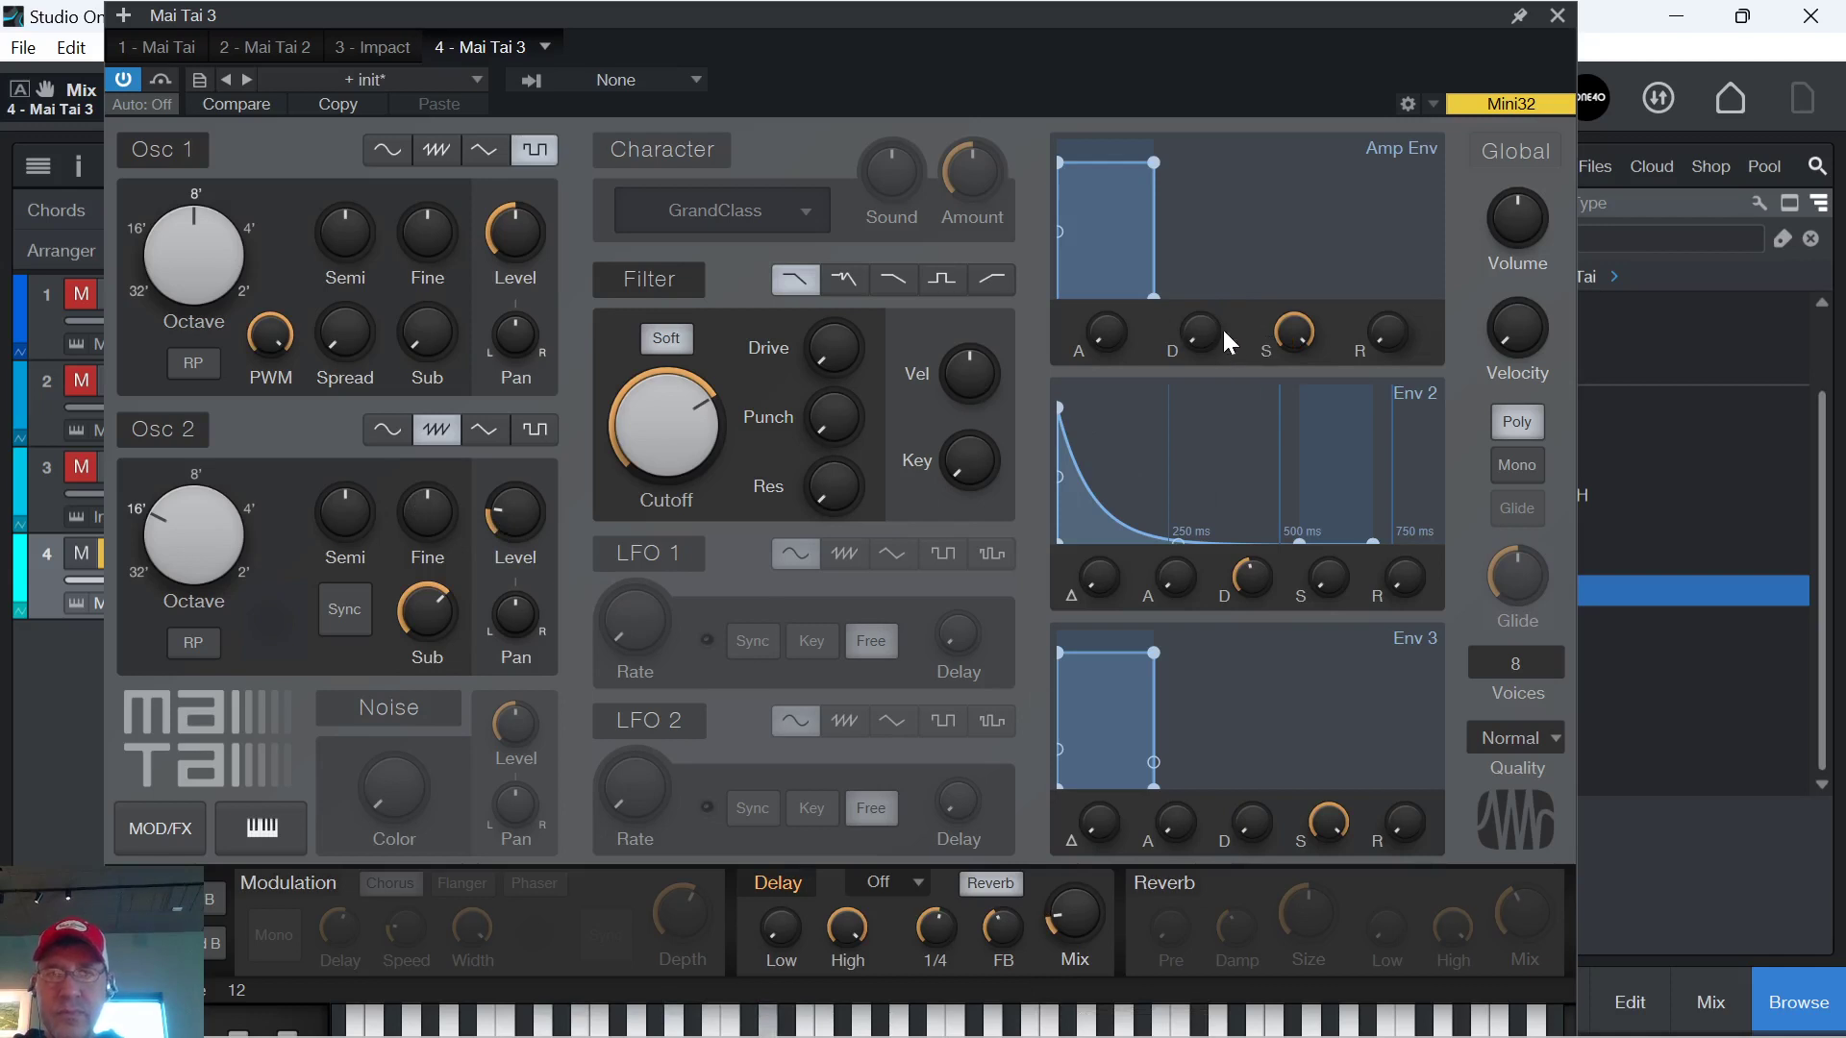
drag(1207, 325, 1204, 279)
drag(1370, 327, 1360, 216)
drag(1320, 302, 1261, 358)
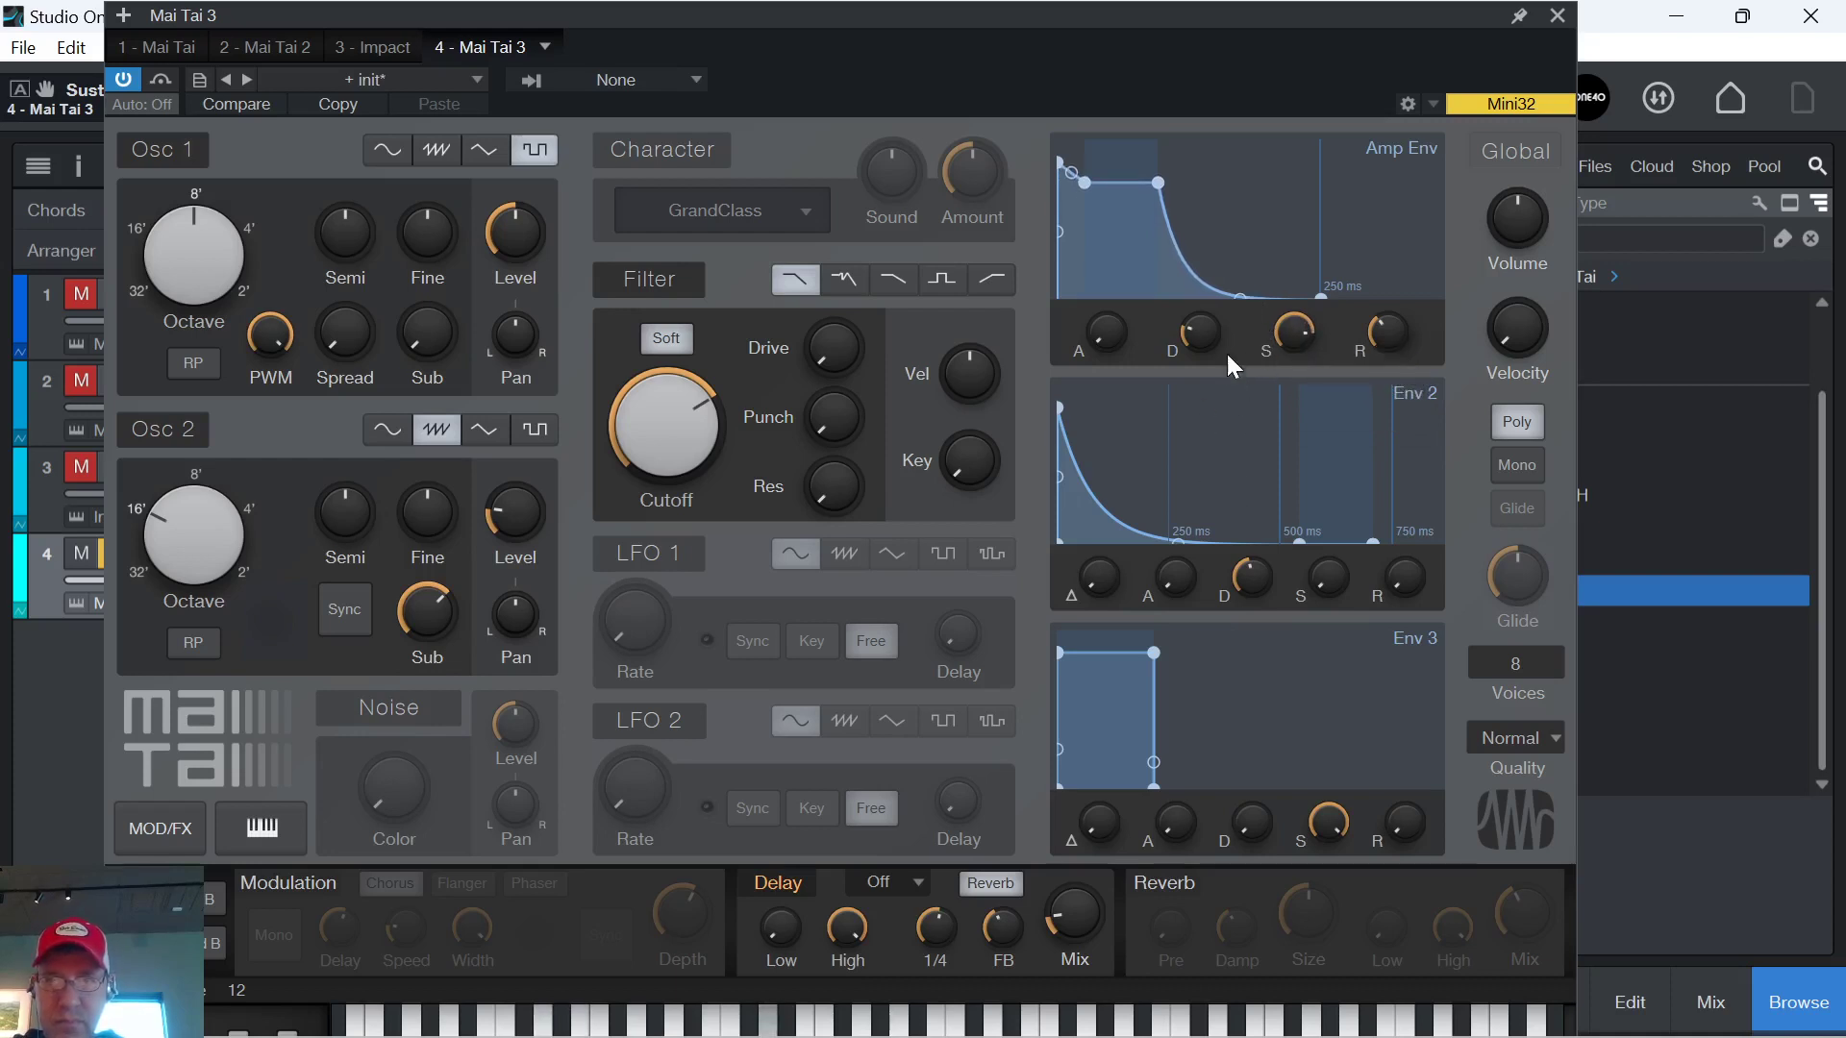
Shorten the Env 2 decay slightly, lower the filter cutoff further and raise the synth's global volume.
mouse_move(1244, 575)
mouse_down()
mouse_move(1227, 638)
mouse_move(1236, 462)
mouse_move(1227, 580)
mouse_up()
drag(701, 447, 694, 488)
scroll(1507, 167, up, 3)
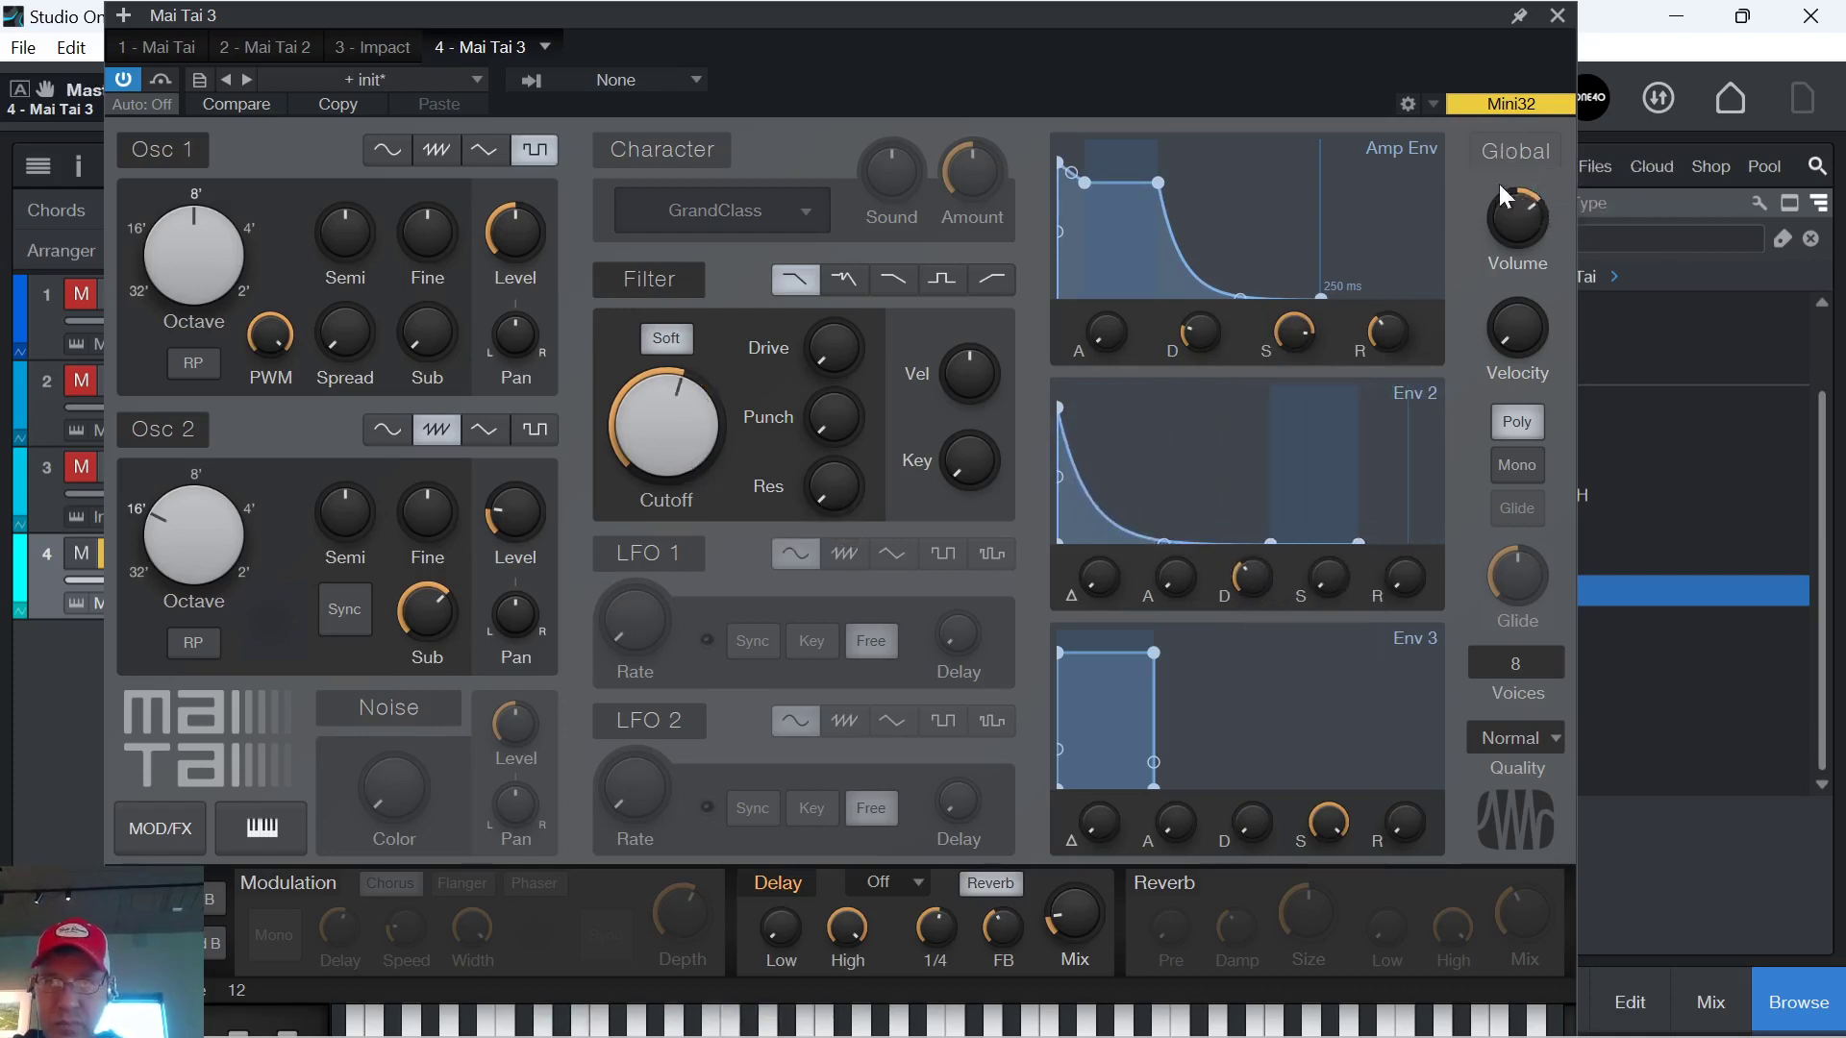
Readjust the Amp Env decay and sustain, set its release to 887 ms and close the synth.
drag(1221, 331, 1283, 198)
drag(1311, 338, 1203, 274)
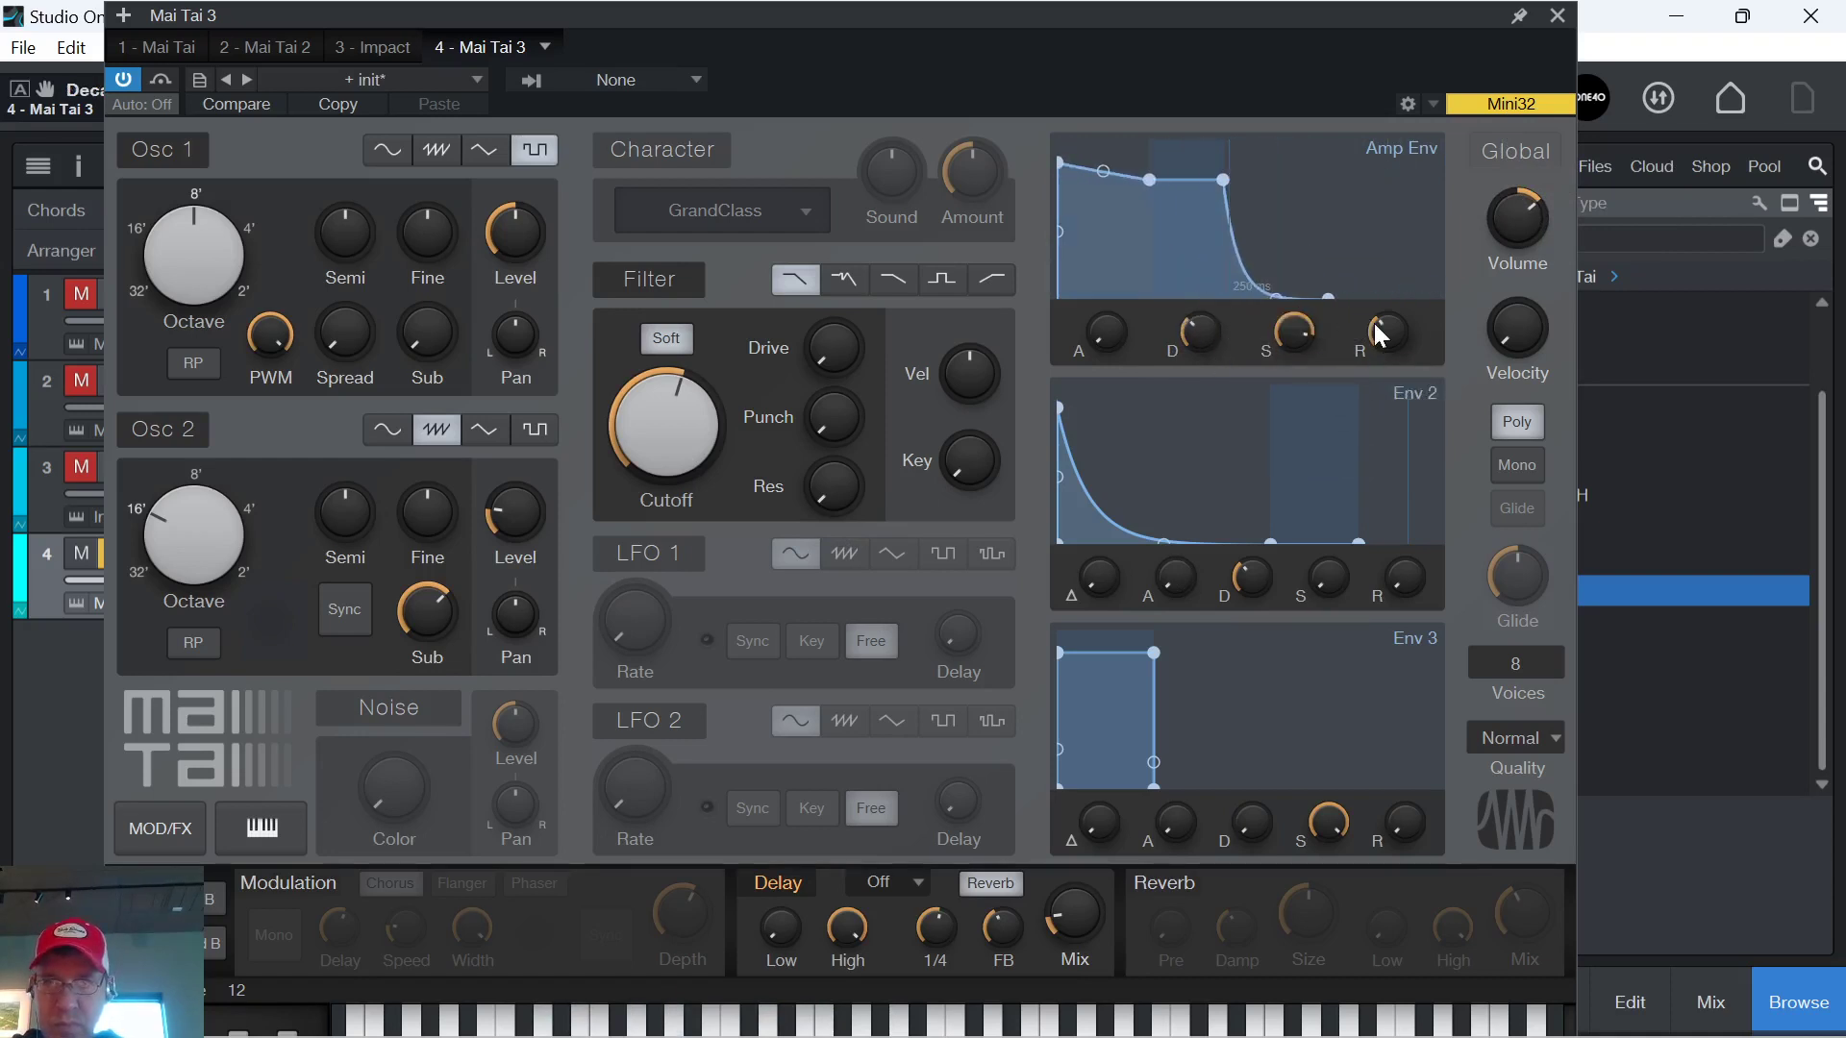
drag(1377, 334, 1321, 231)
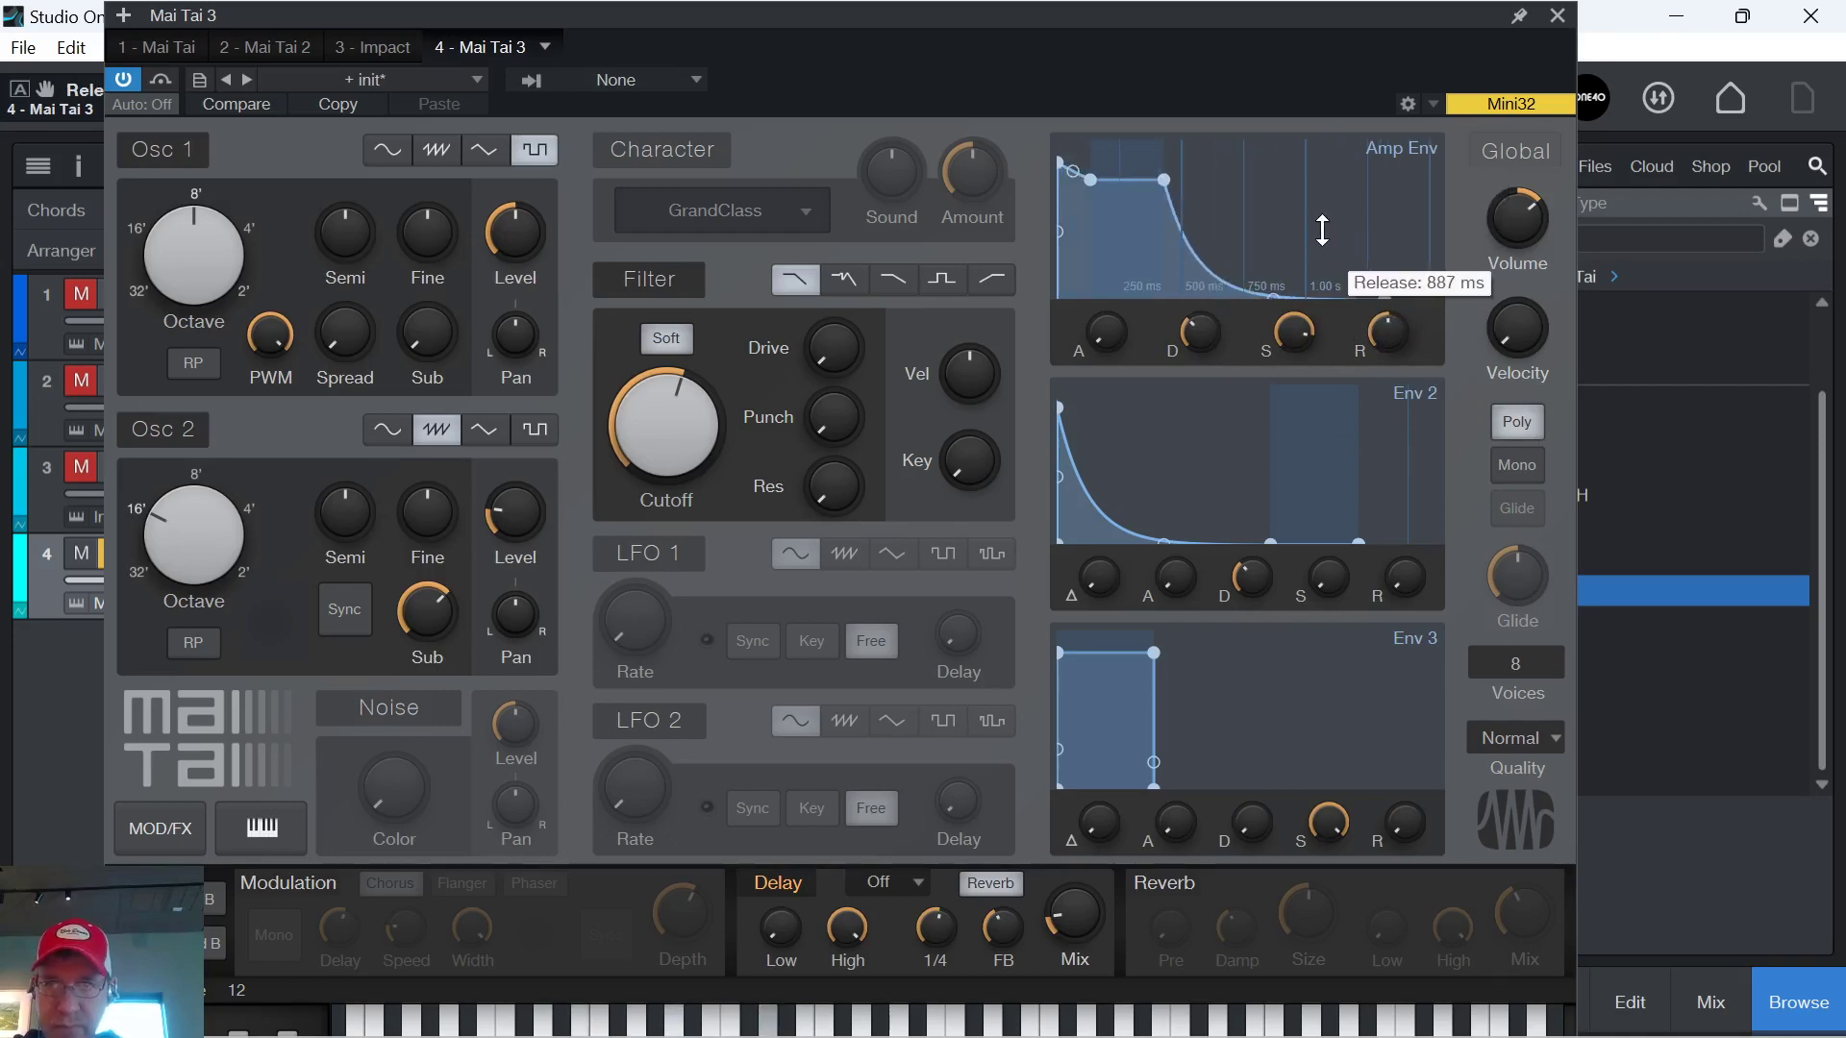
click(1555, 17)
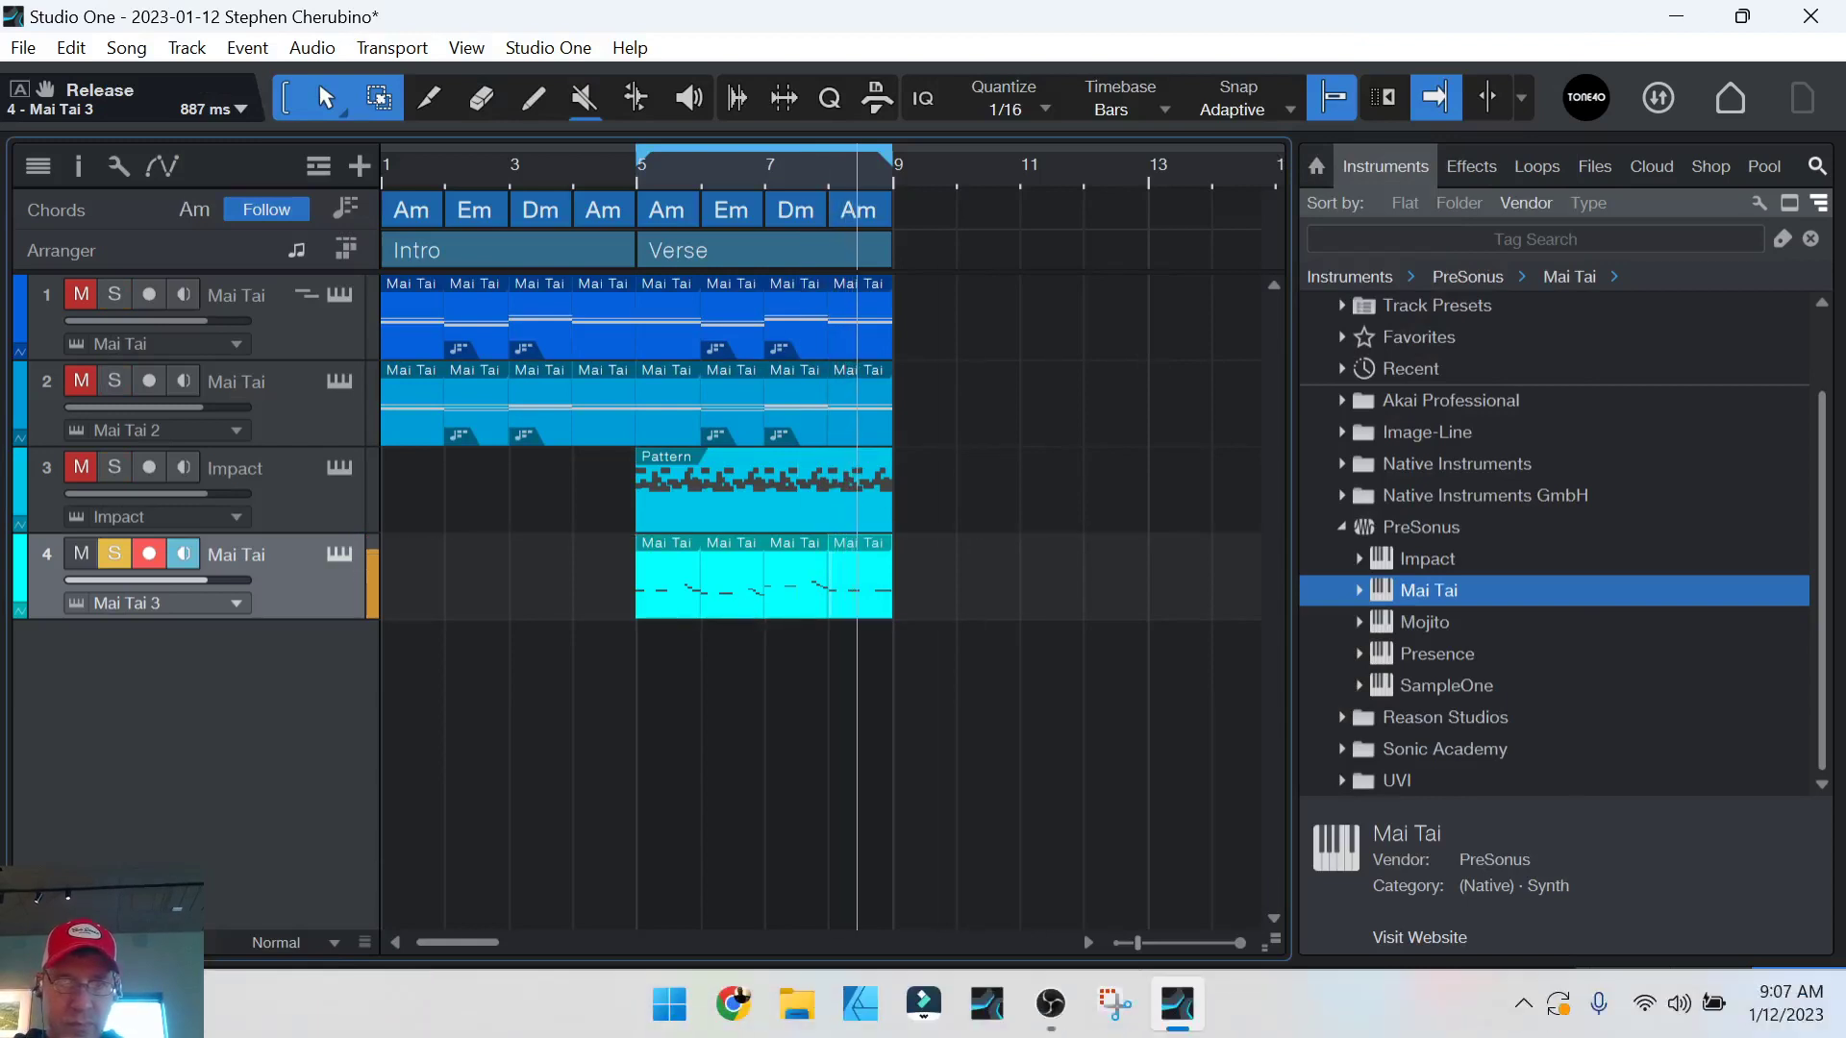
Unsolo the bass track and reopen its synth to shorten the Amp Env release and lower the filter cutoff.
key(s)
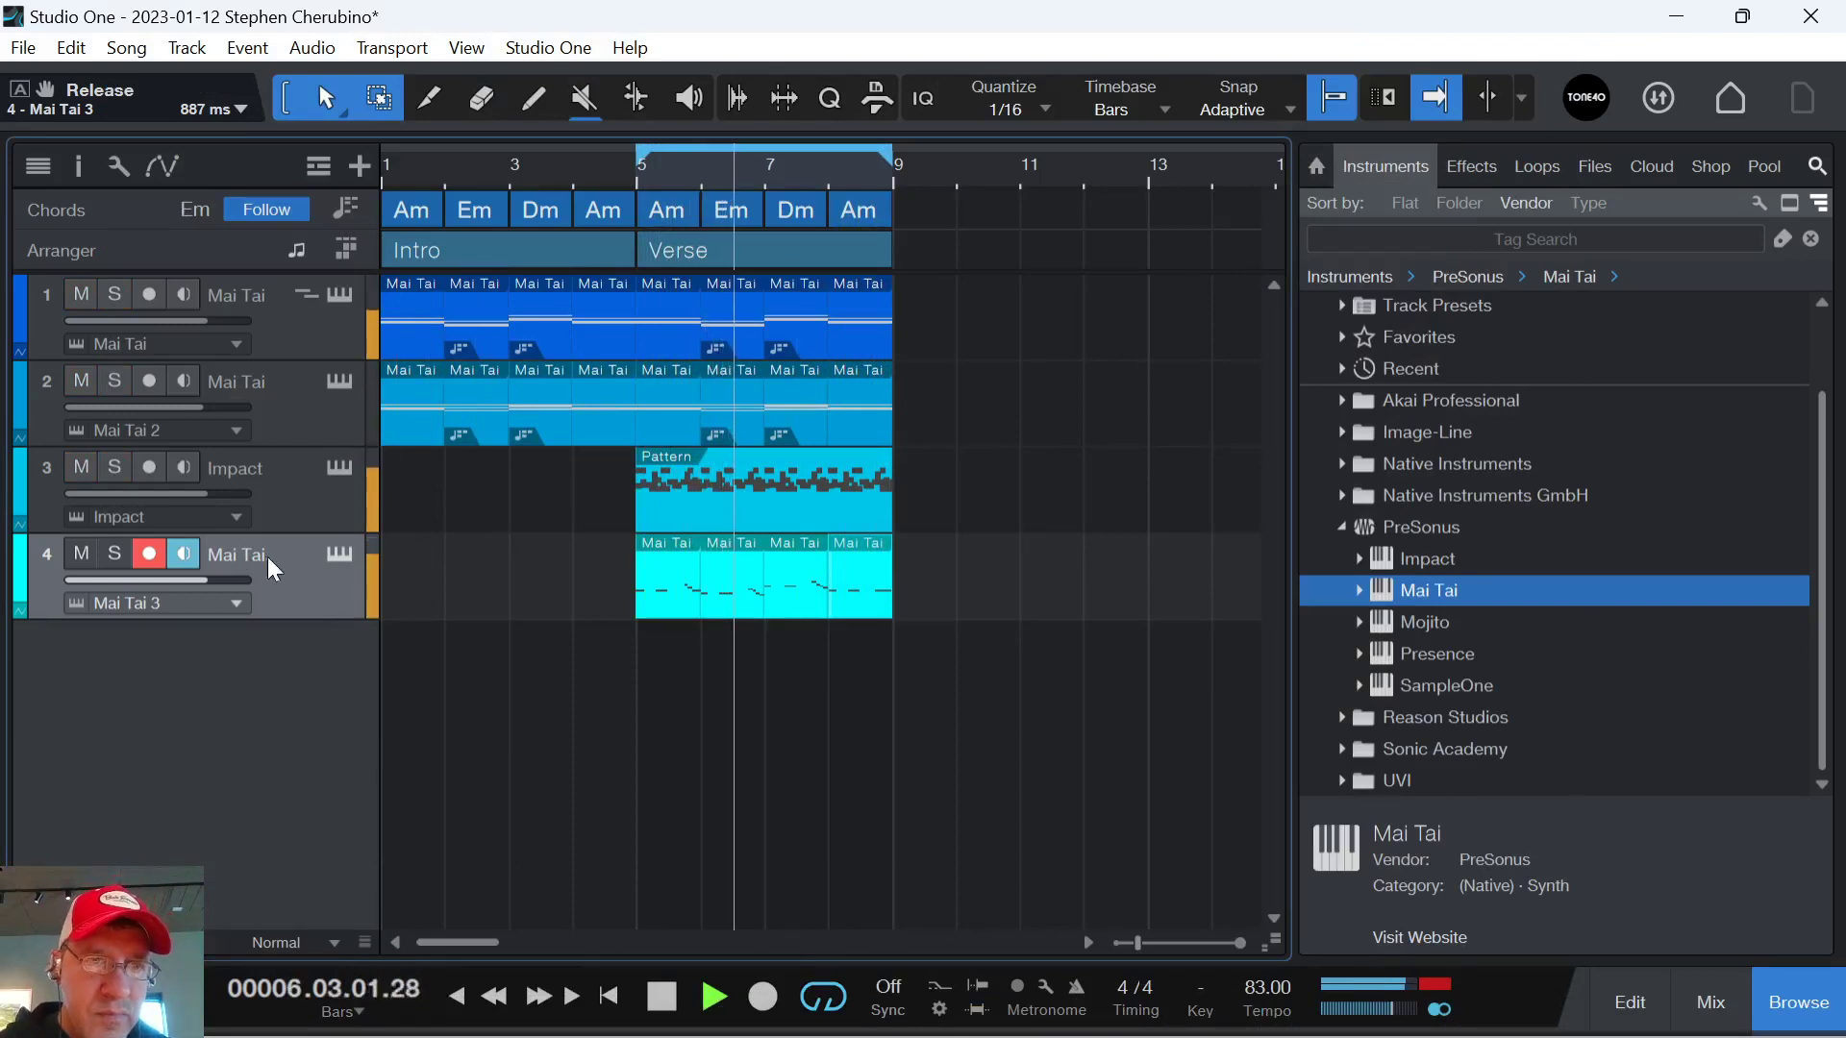
click(338, 556)
drag(1406, 327, 1403, 351)
drag(674, 439, 676, 475)
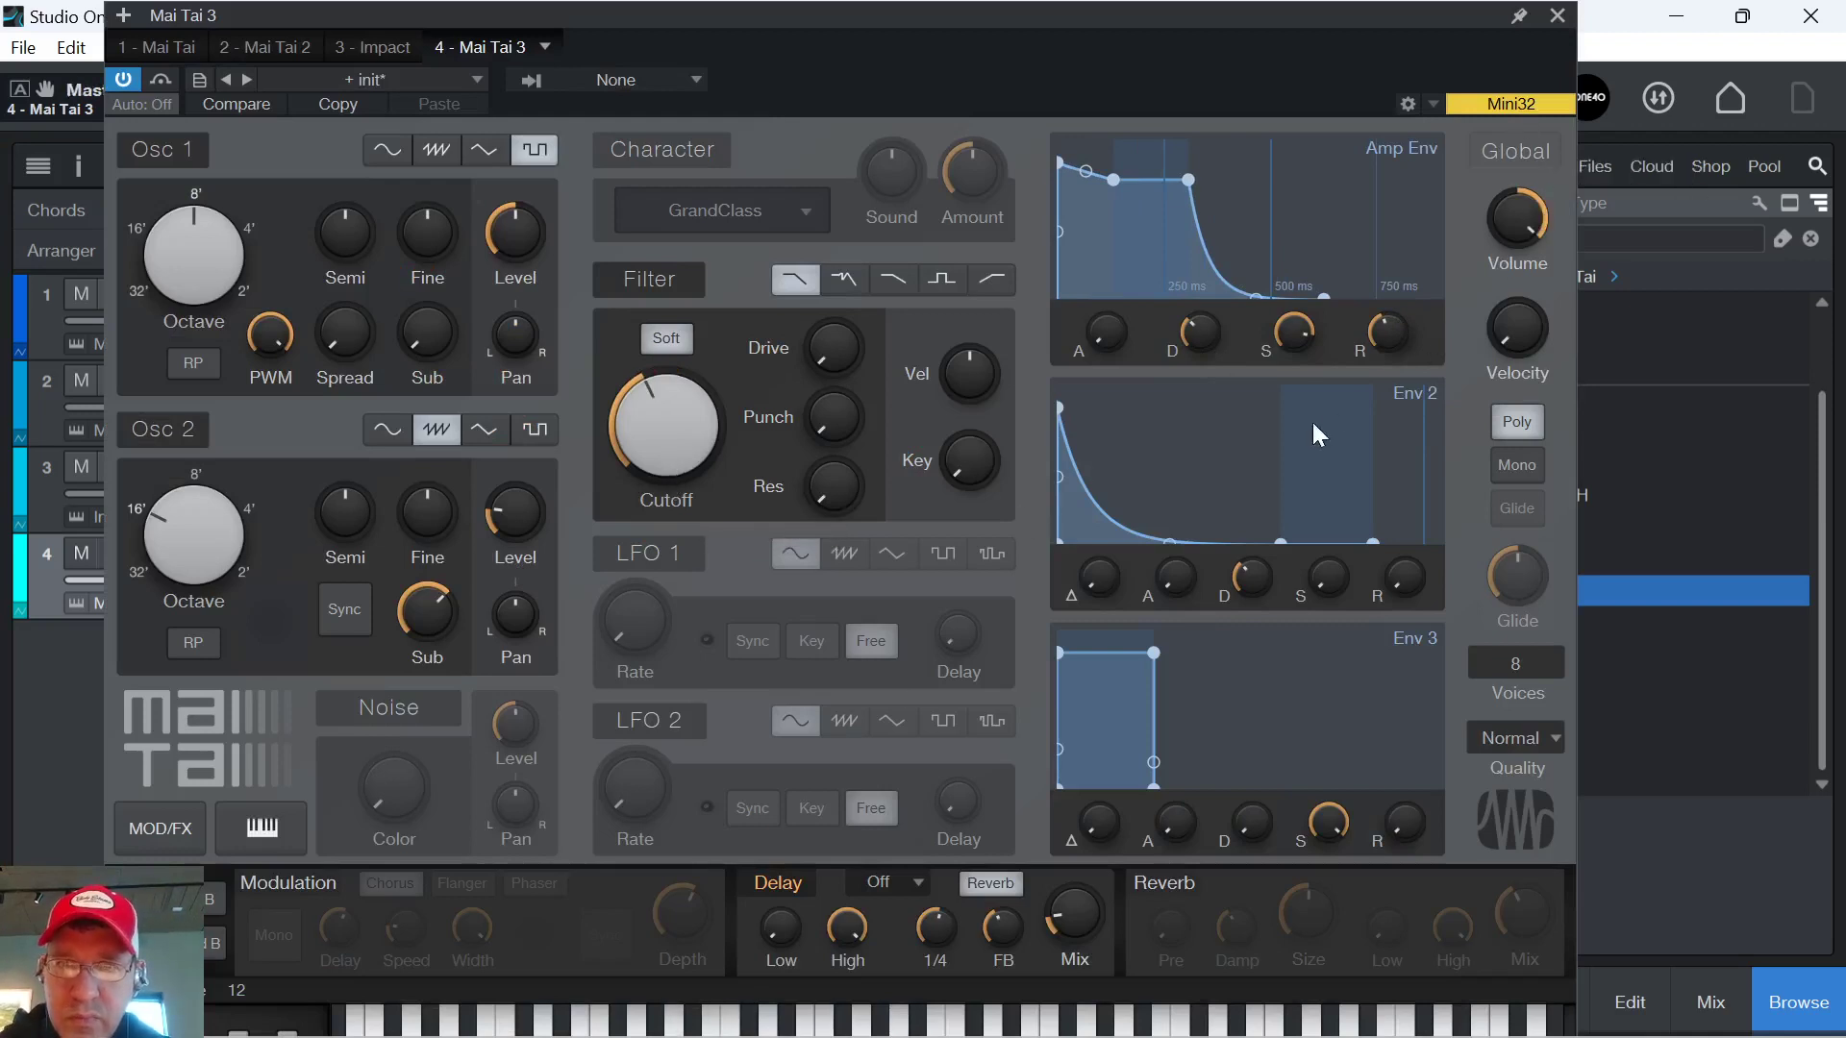
Lengthen the Env 2 decay, show the modulation assignments and fine-tune the synth's global volume.
drag(1269, 577, 1248, 509)
click(160, 828)
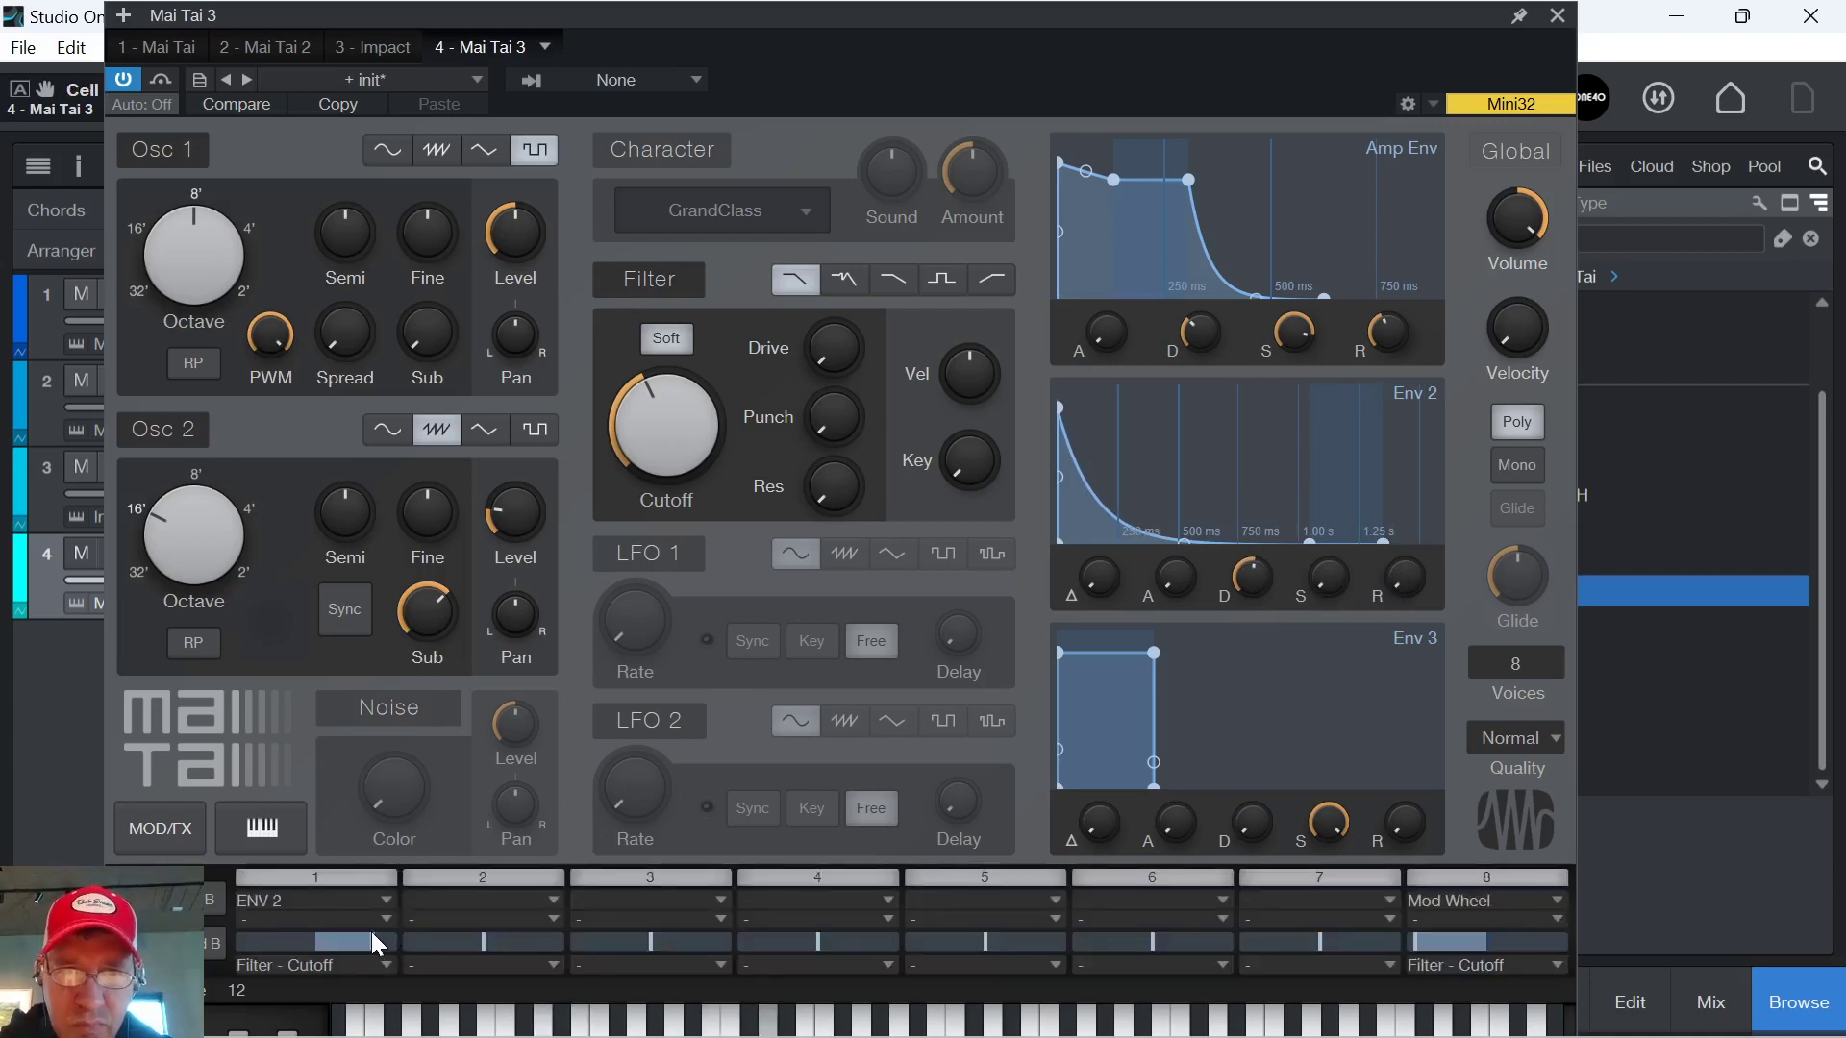
mouse_move(1498, 221)
drag(1498, 221, 1498, 226)
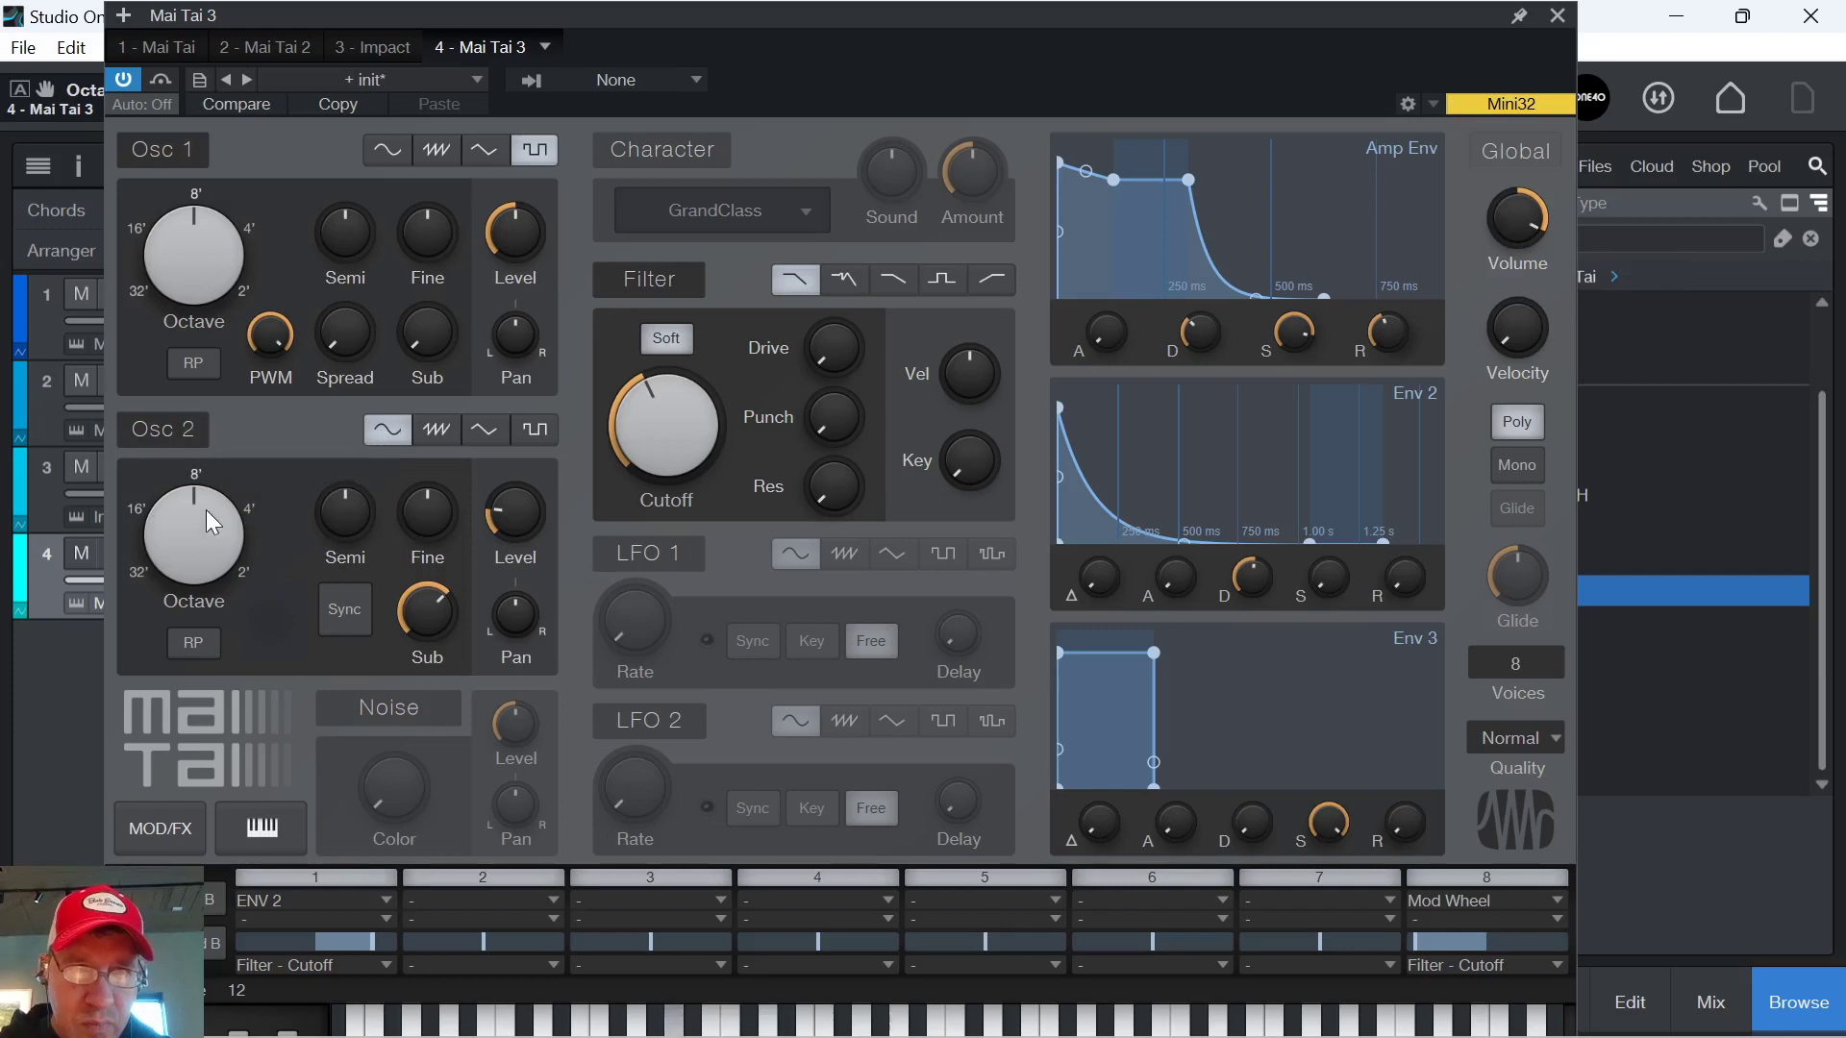
Set Osc 2 to an 8' square wave with more sub and 24.5% pulse width, lower the global volume and close the synth.
drag(205, 509, 199, 473)
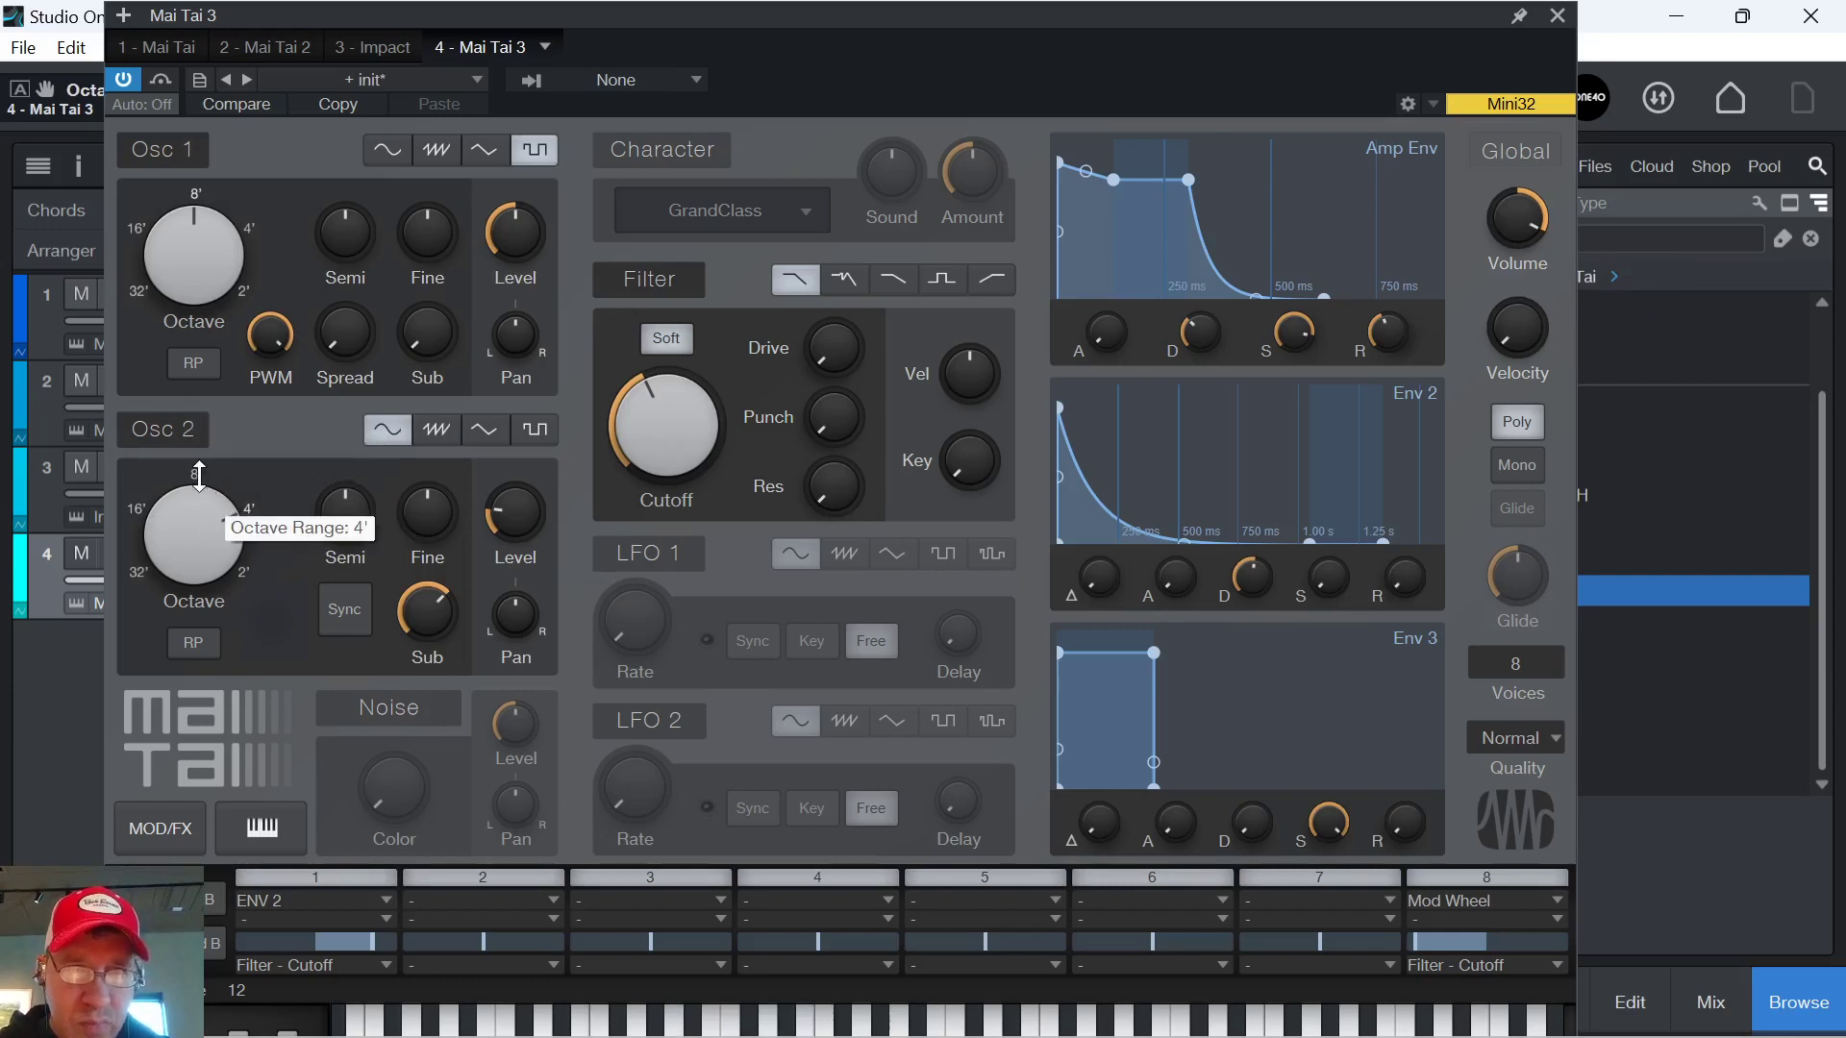
drag(398, 627, 398, 553)
drag(1496, 229, 1474, 288)
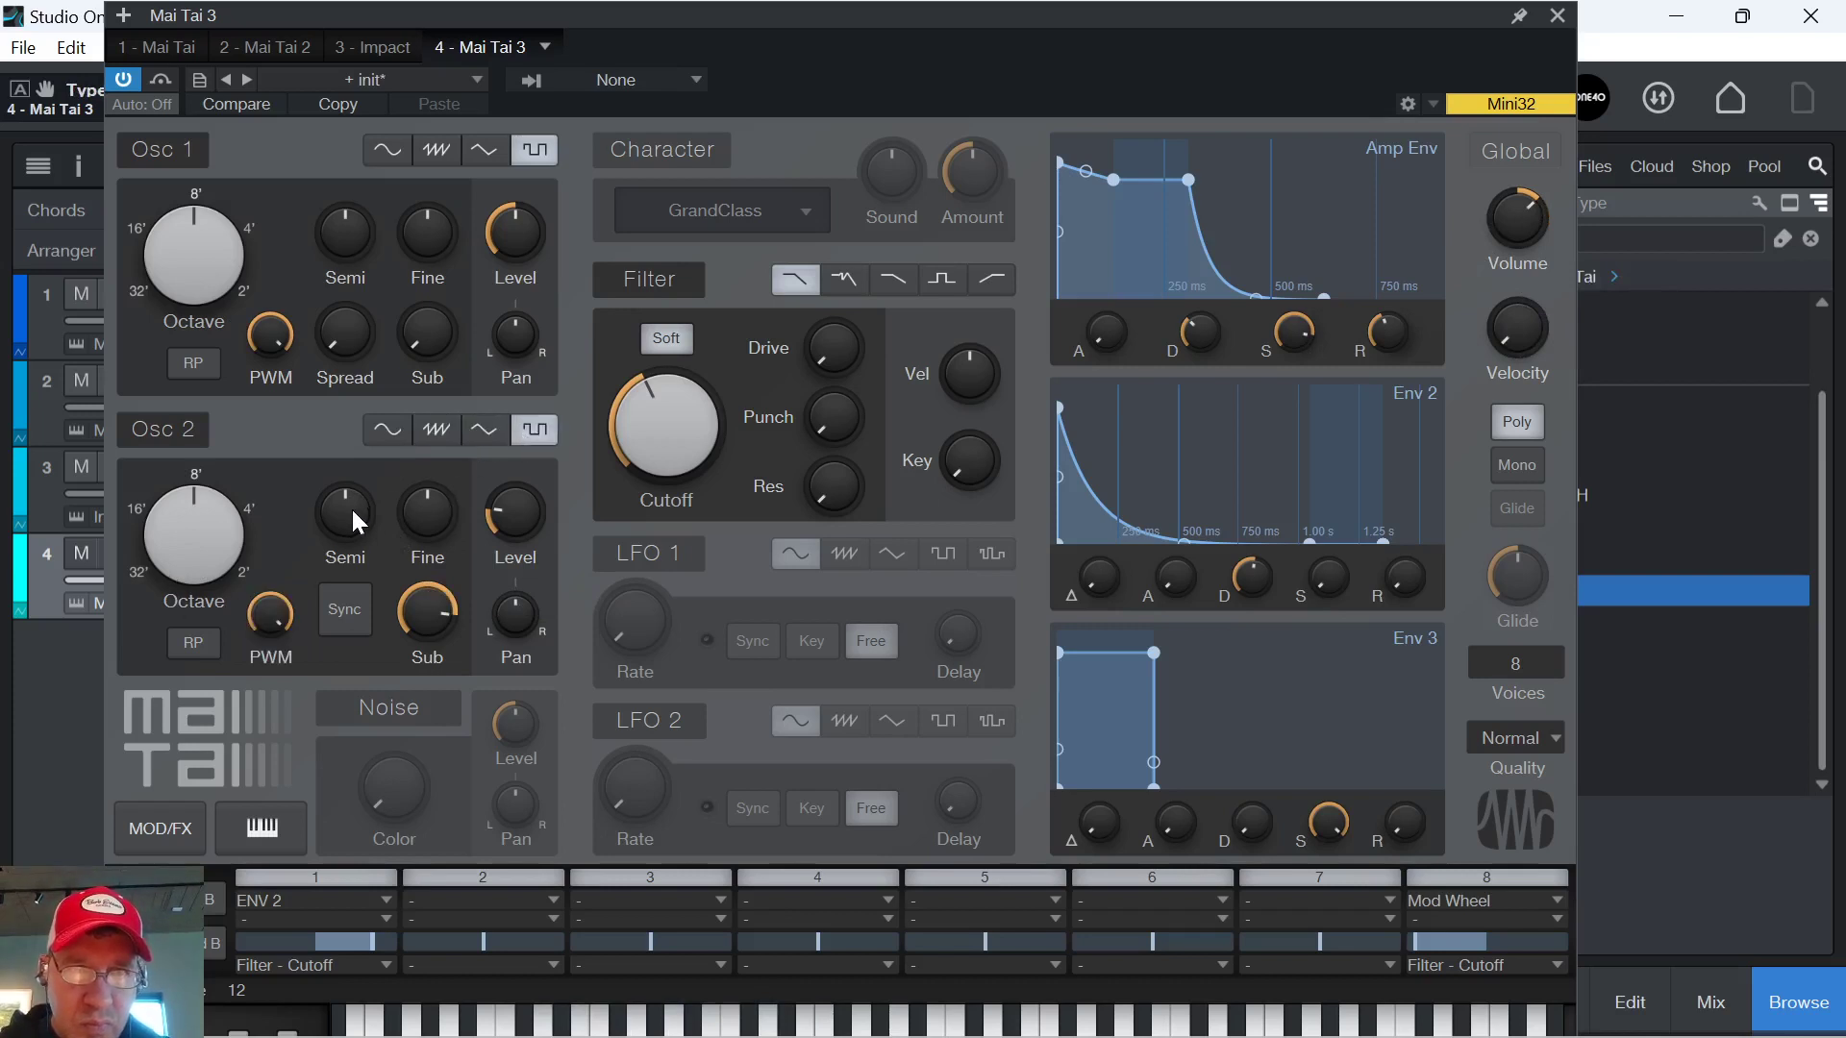
drag(268, 608, 220, 768)
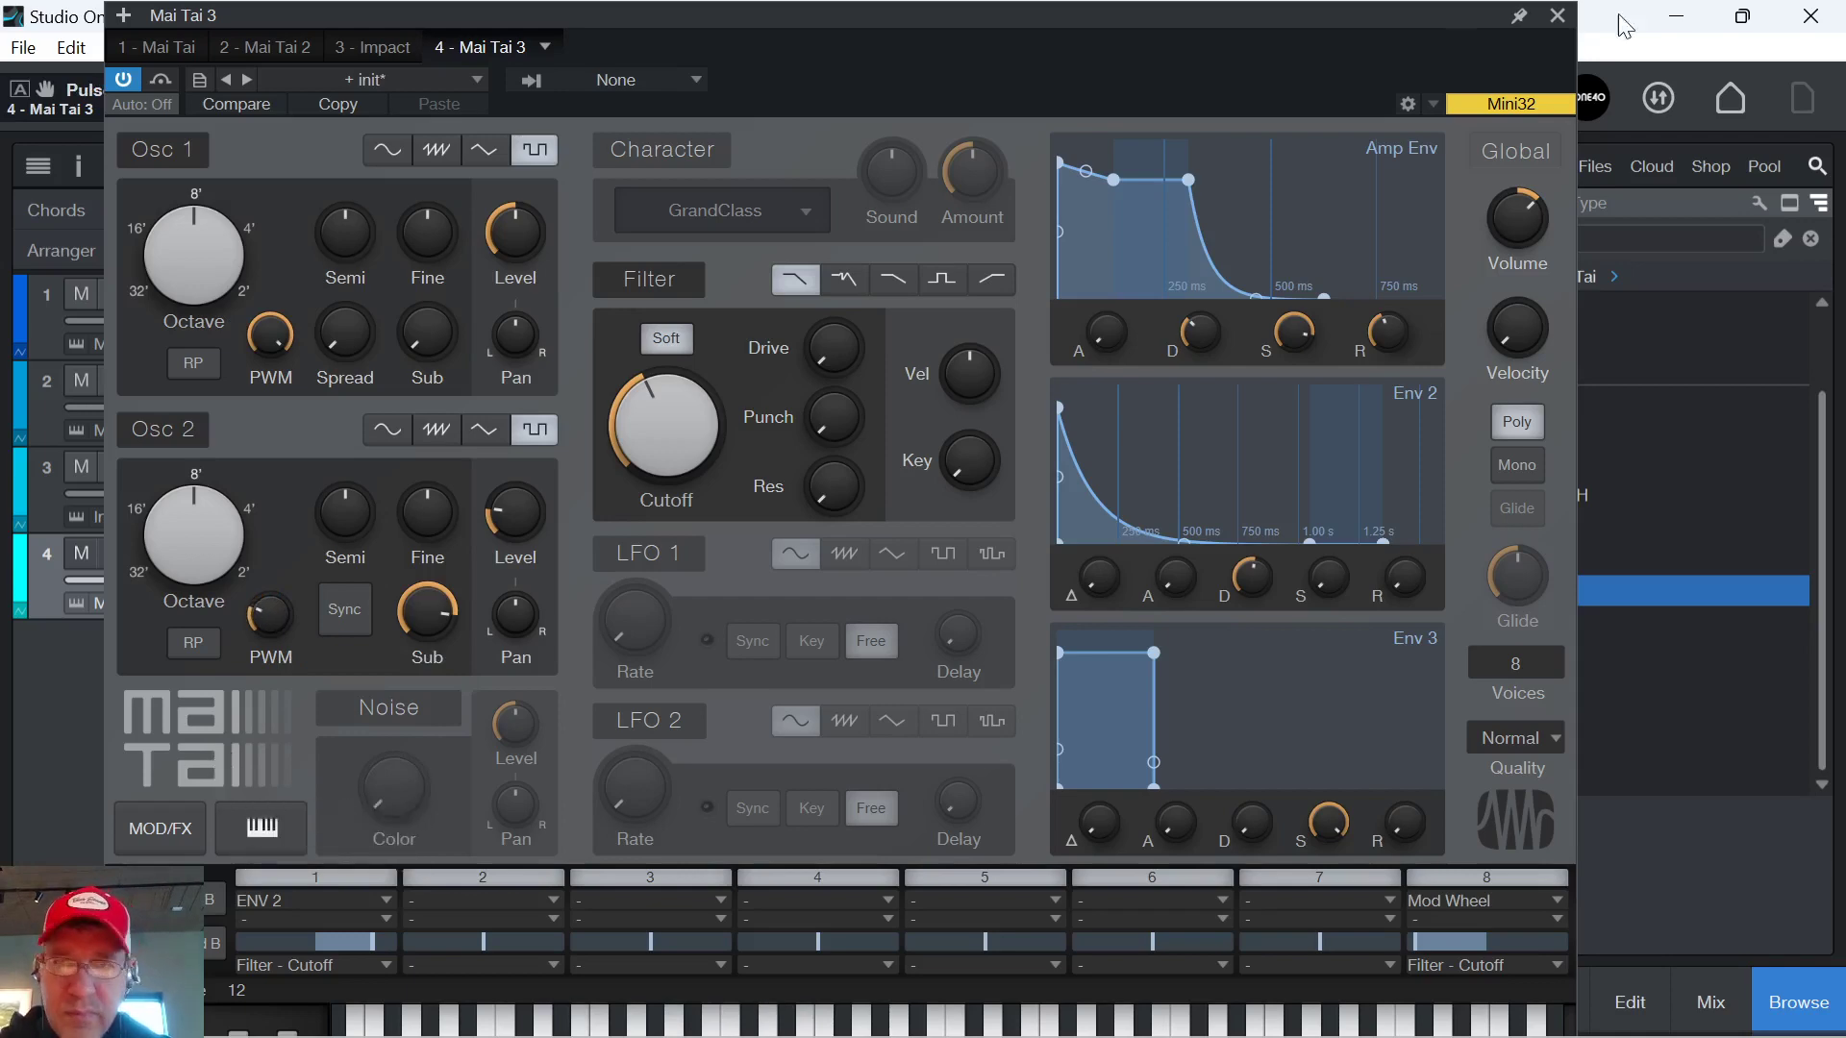
click(1558, 17)
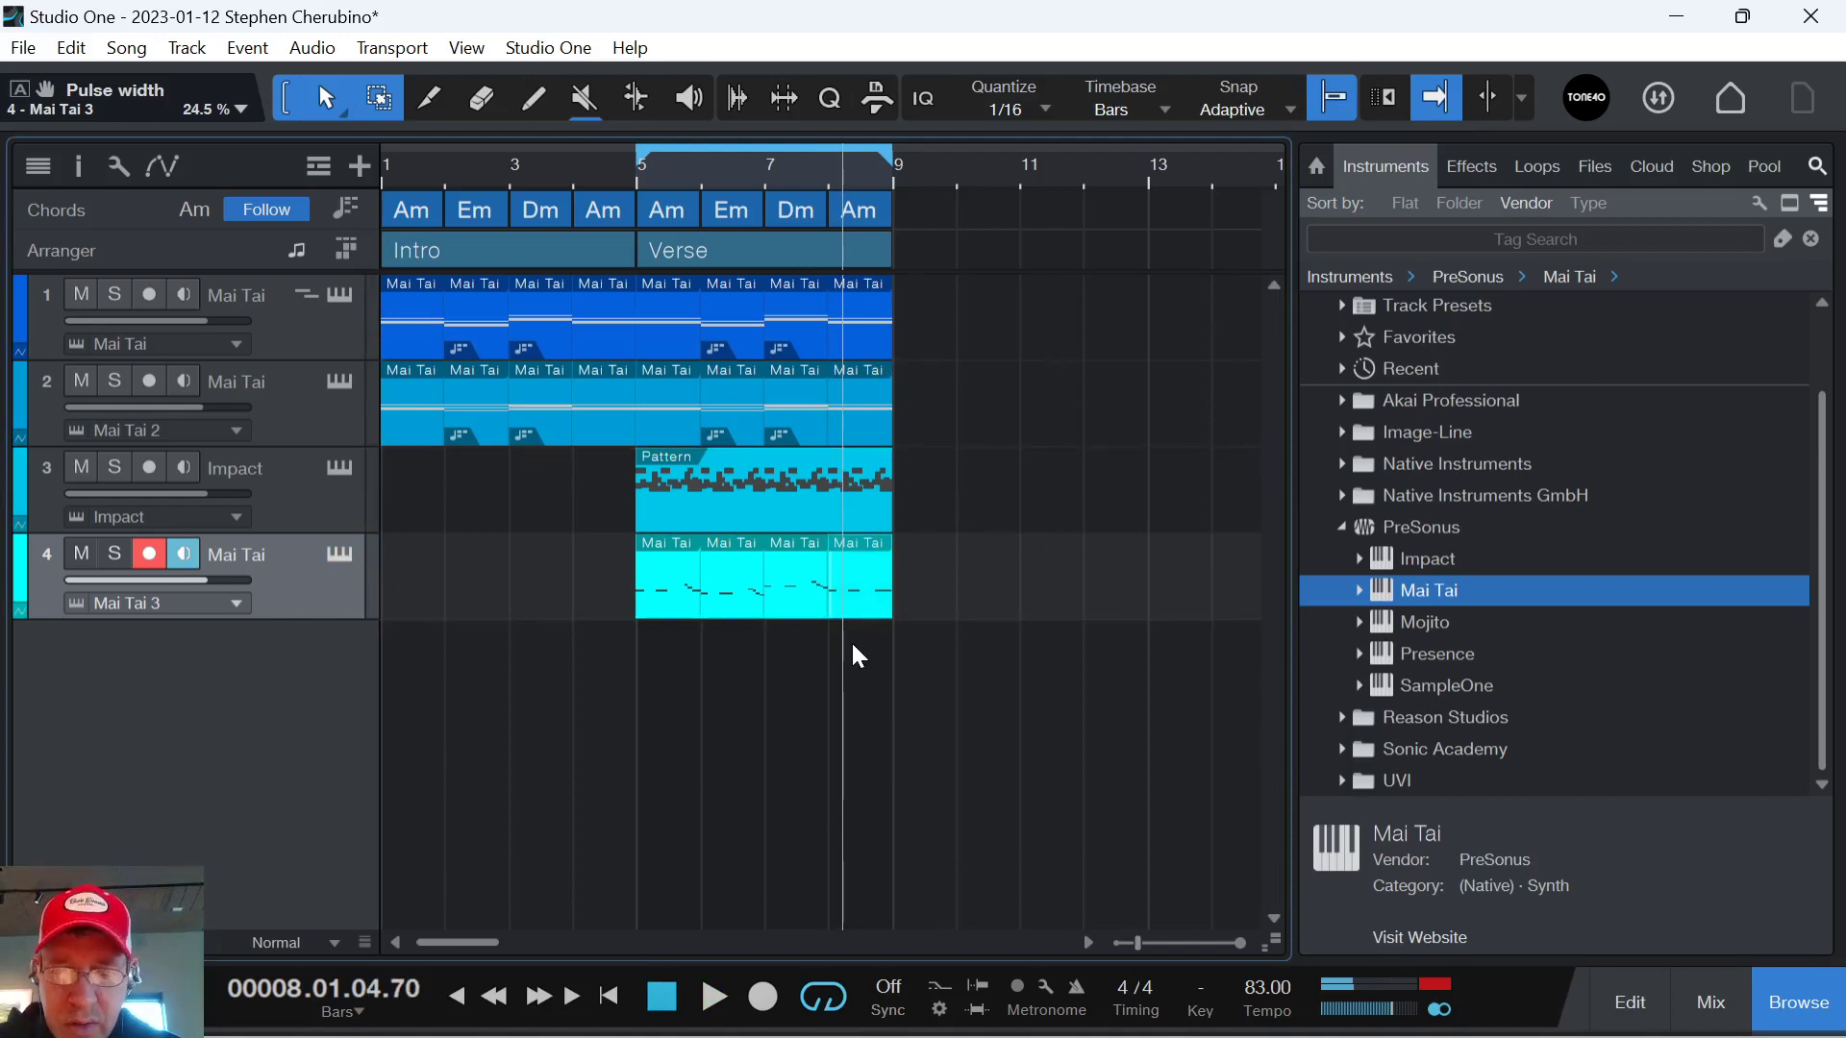
Play the Intro from the start, stop, and delete the second Mai Tai track's events in bars 1 to 4.
key(comma)
key(space)
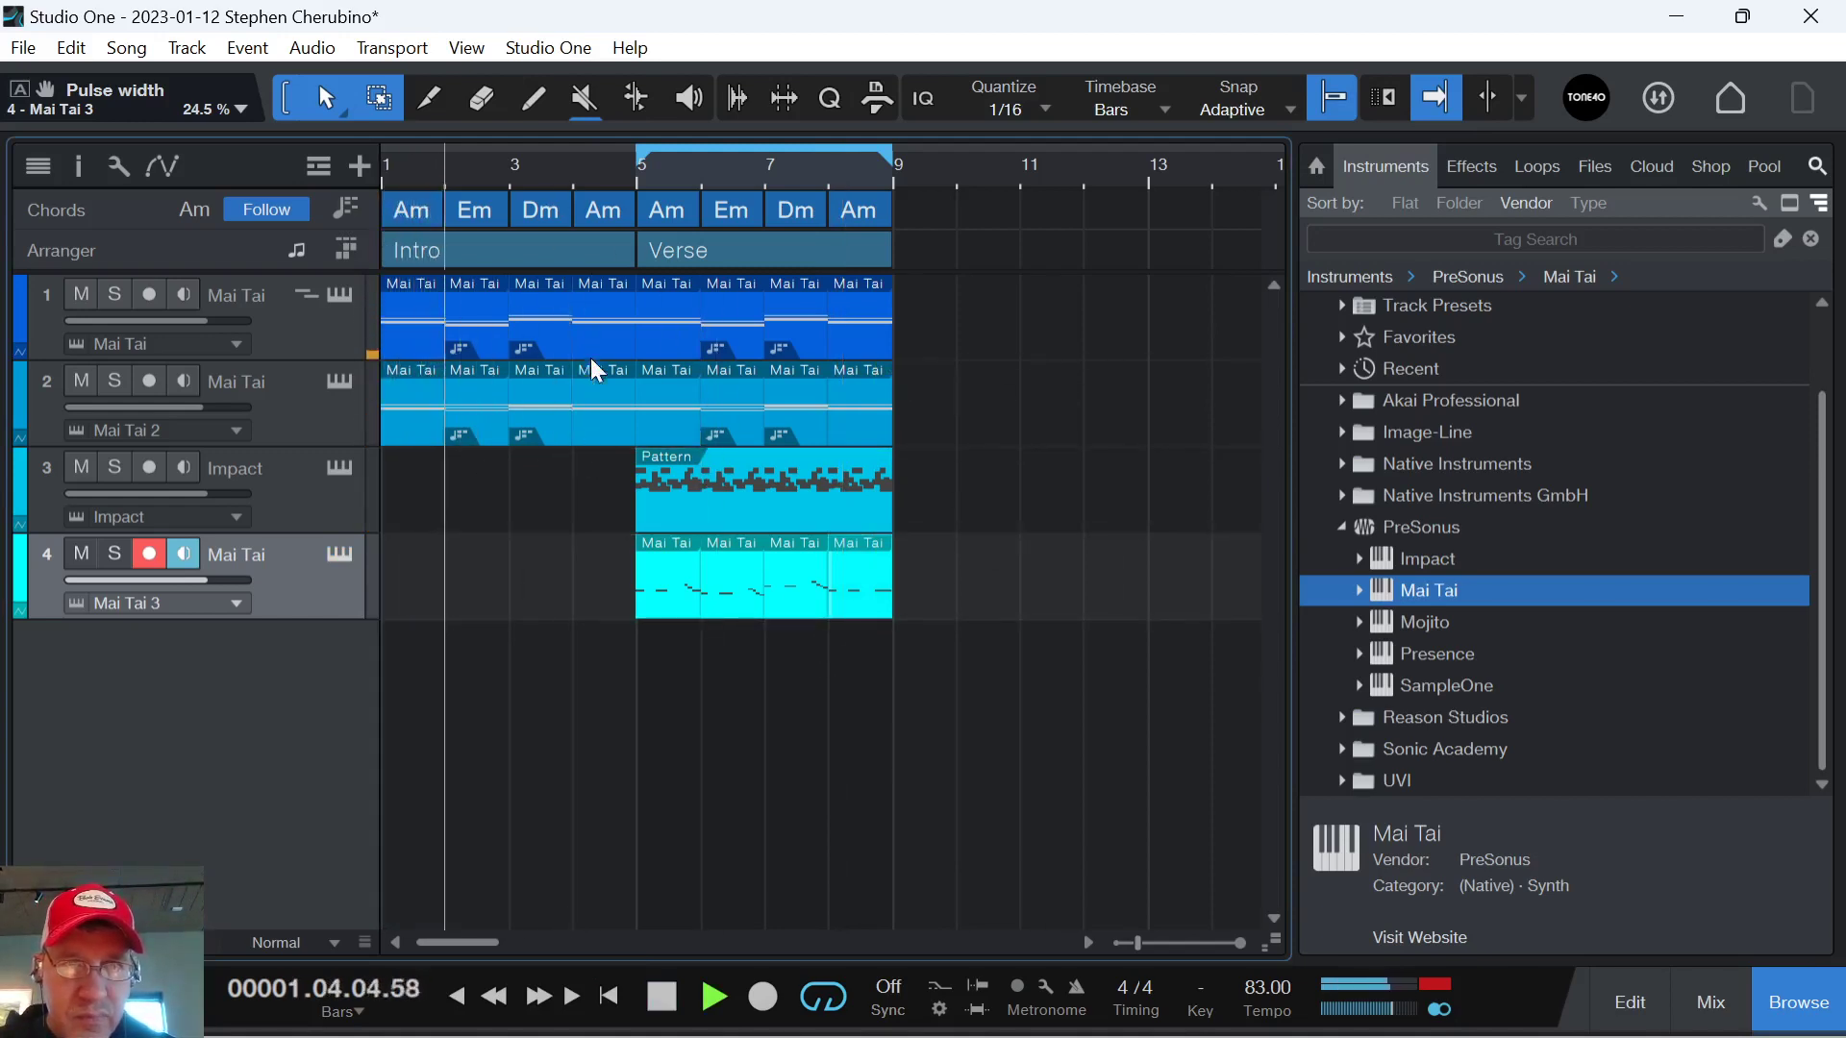
key(space)
click(603, 436)
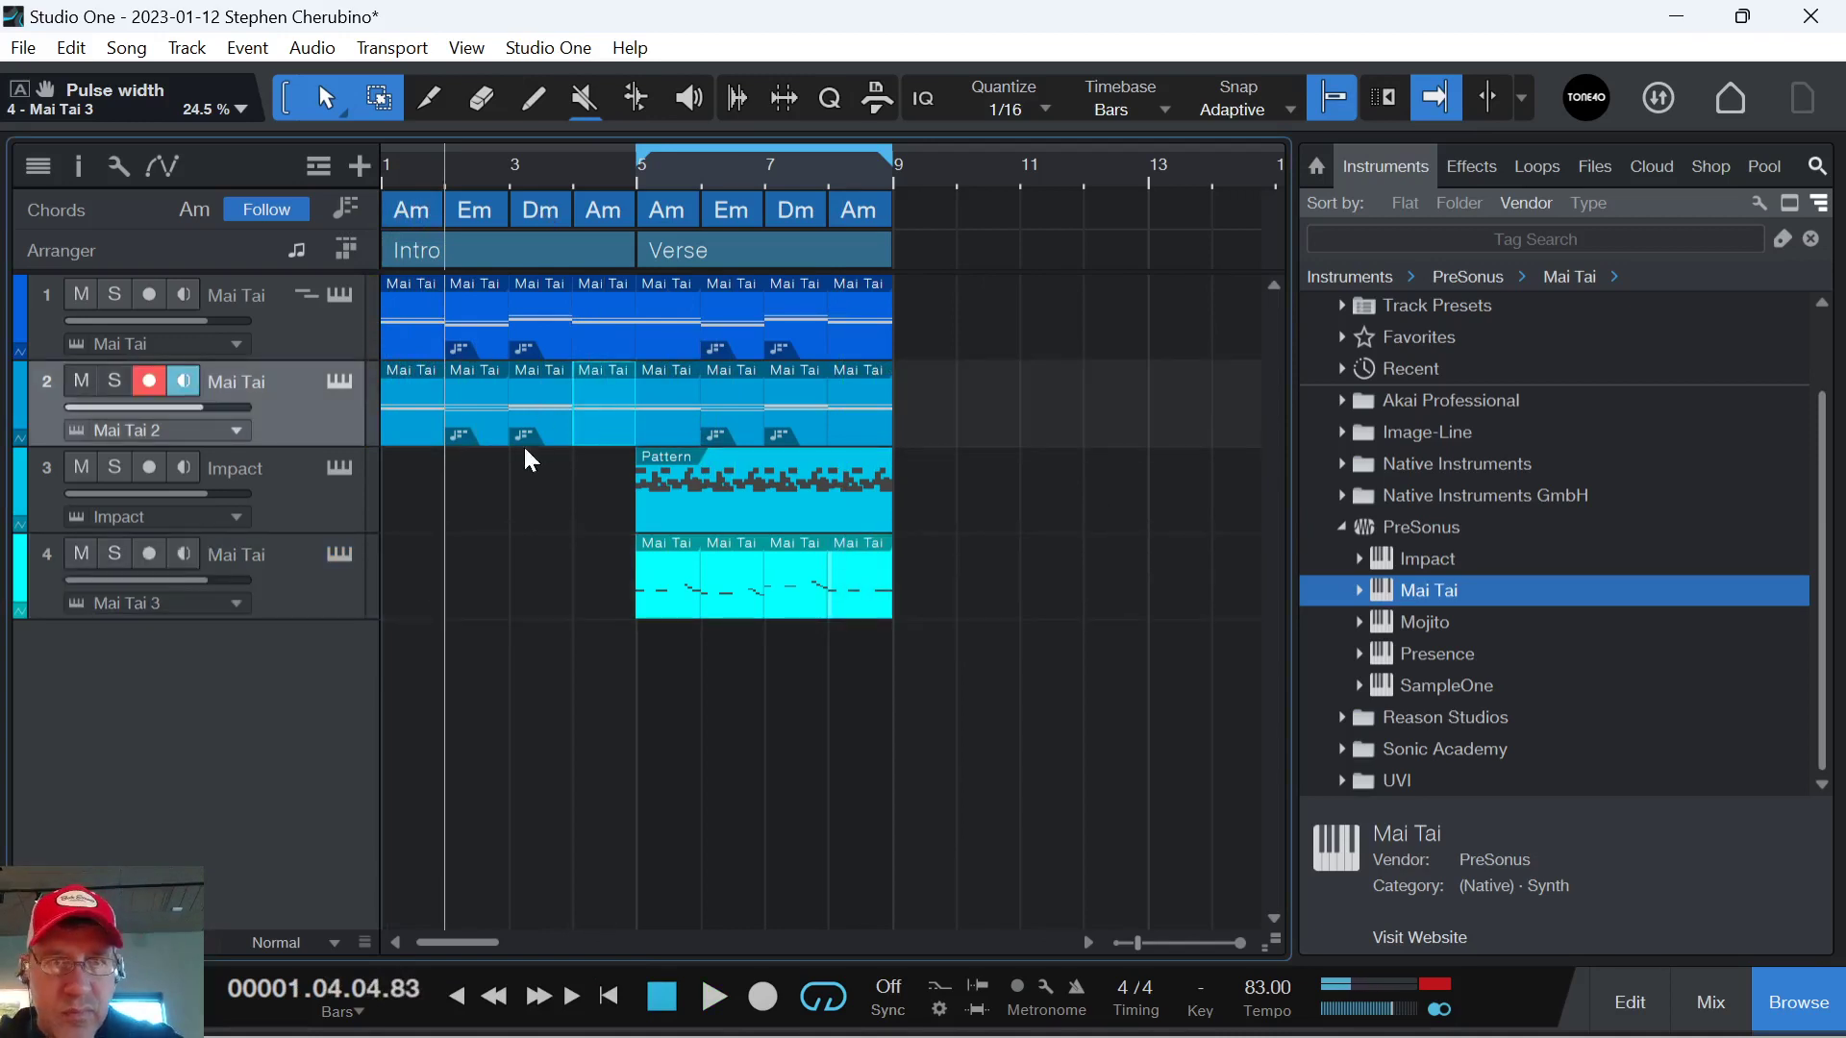
key(Delete)
key(Delete)
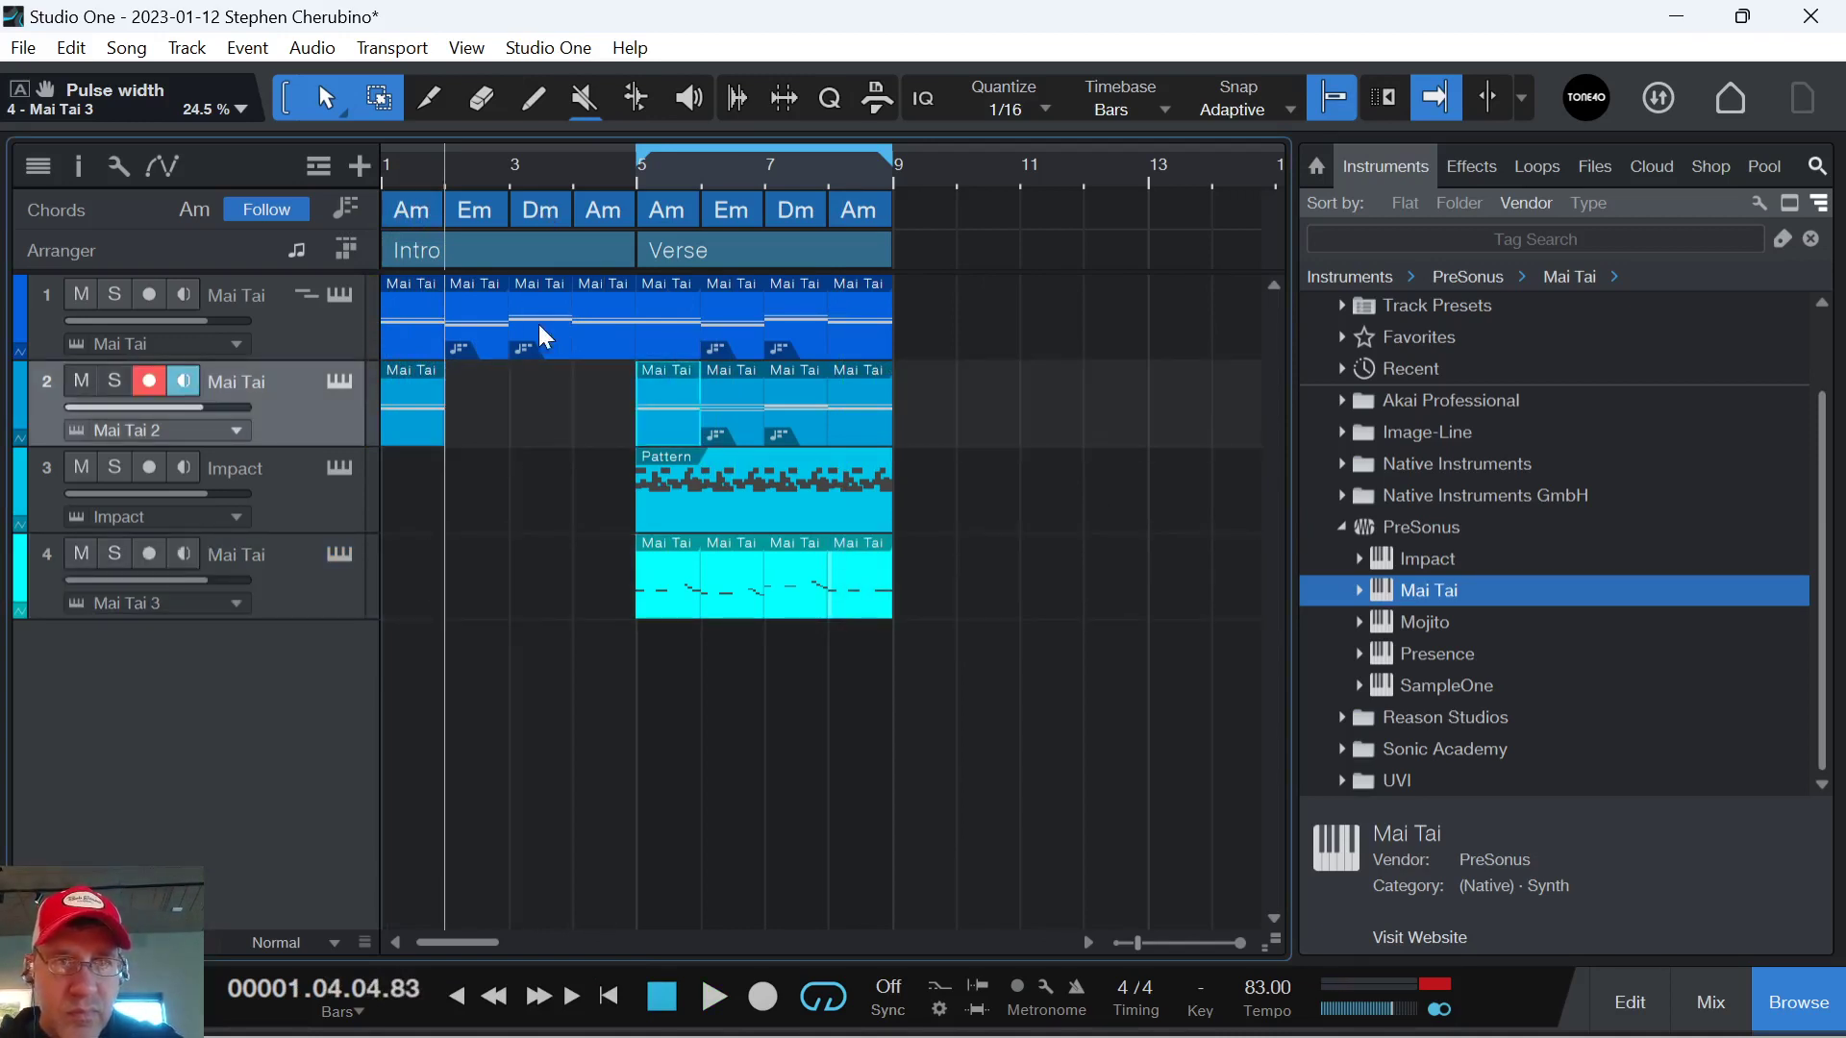
click(419, 425)
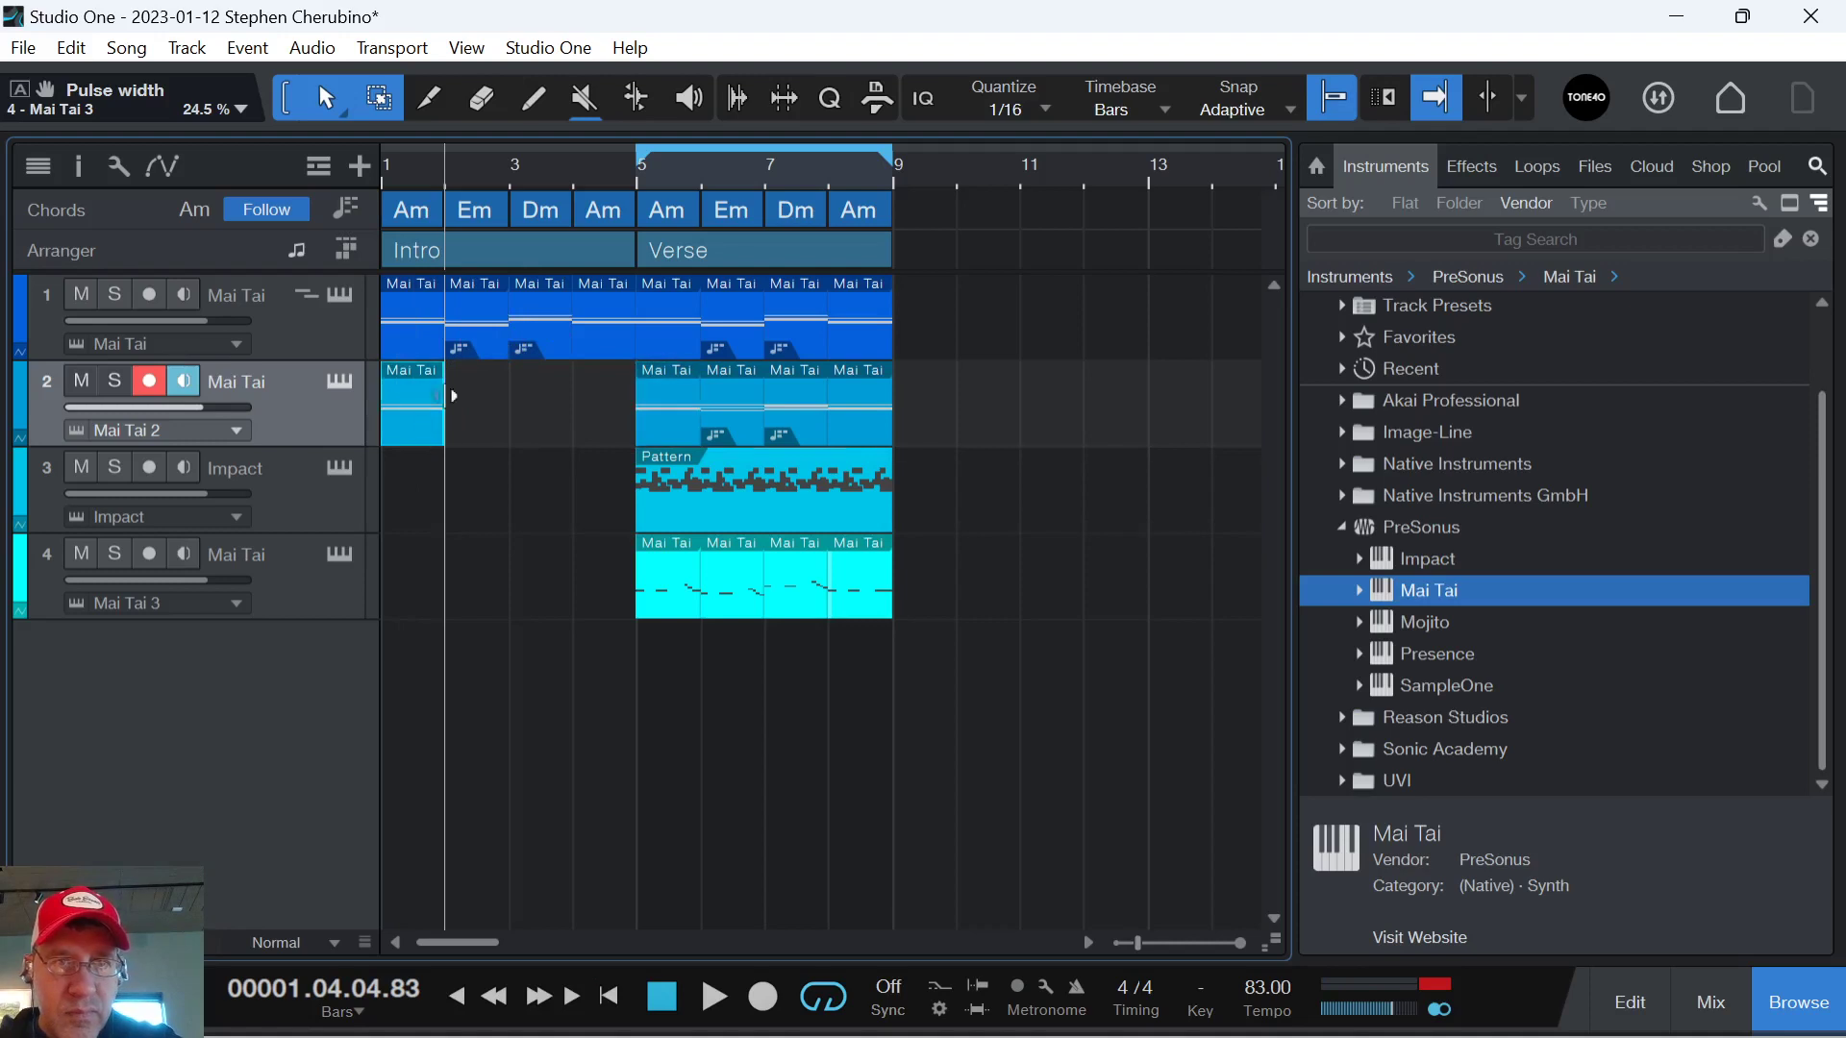
key(Delete)
Delete the first Mai Tai track's Intro events in bars 2 to 4, keeping only the one in bar 1.
click(480, 336)
key(Delete)
key(Delete)
key(Delete)
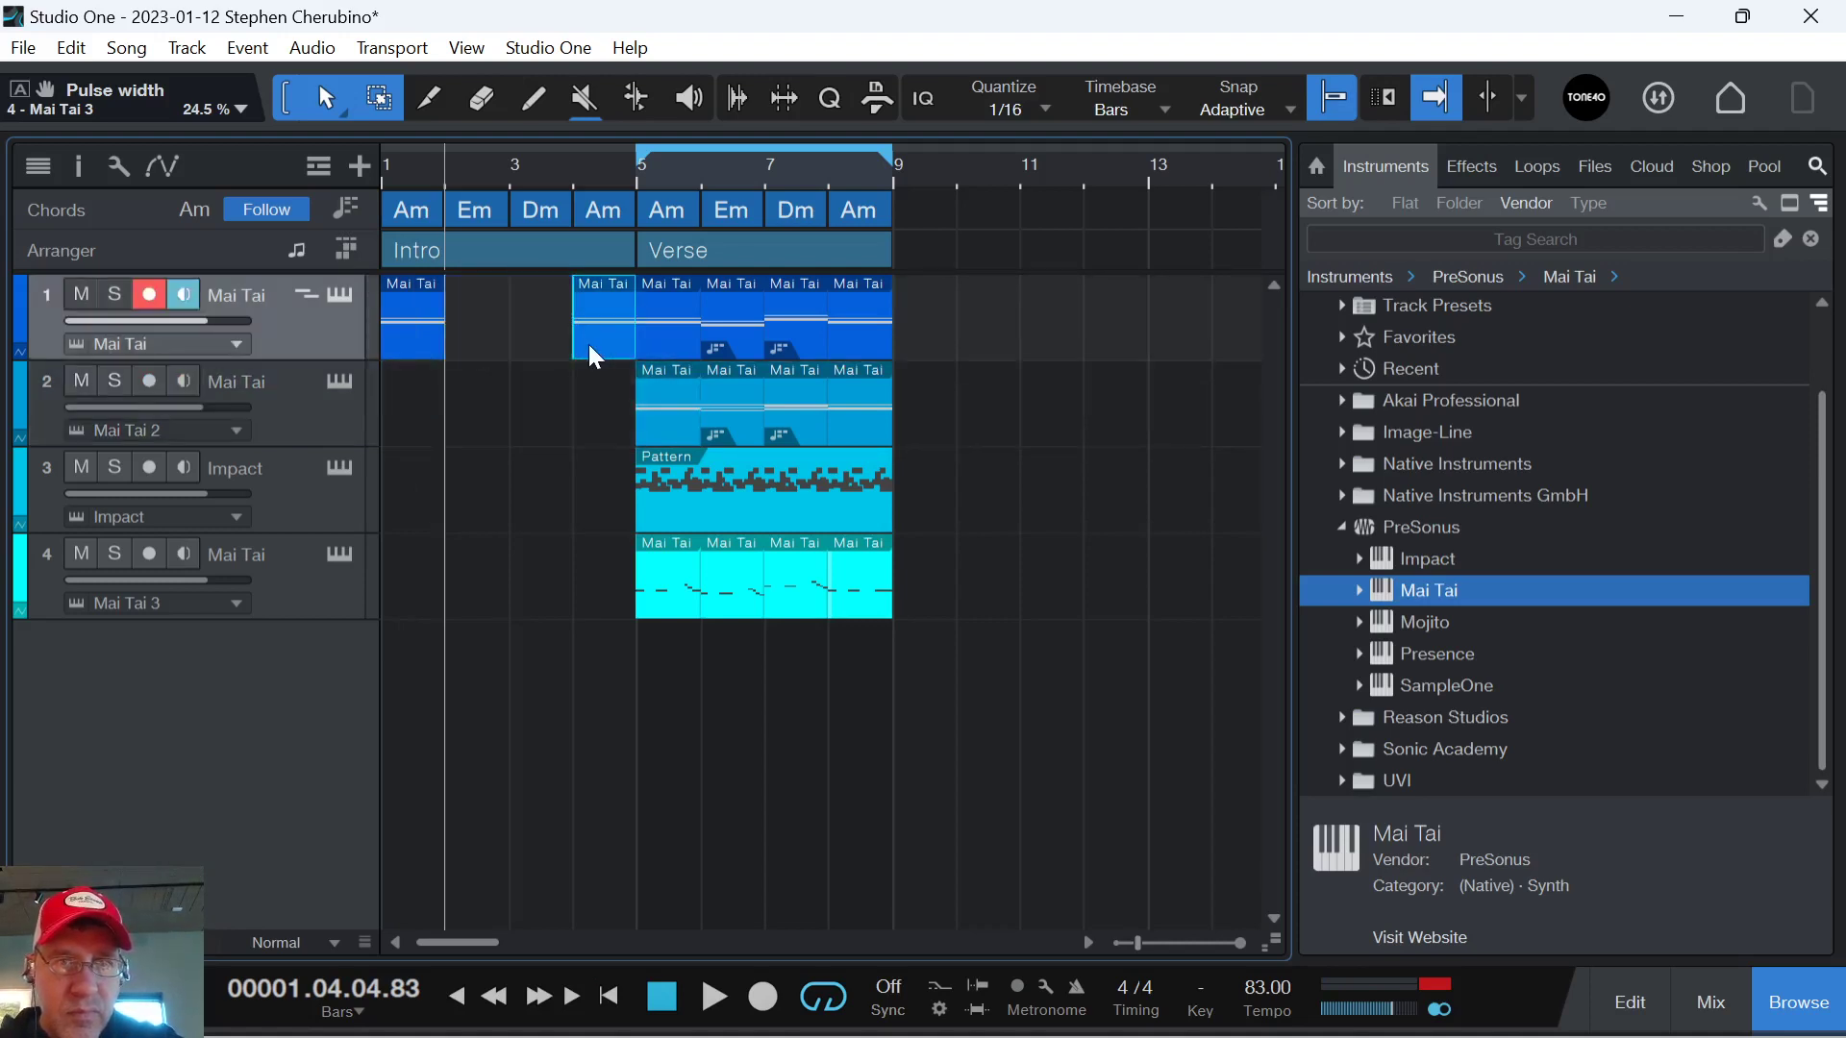
Remove the Intro's chords after the first Am, then stretch that Am and the first Mai Tai event across bars 1 to 4.
click(482, 213)
key(Delete)
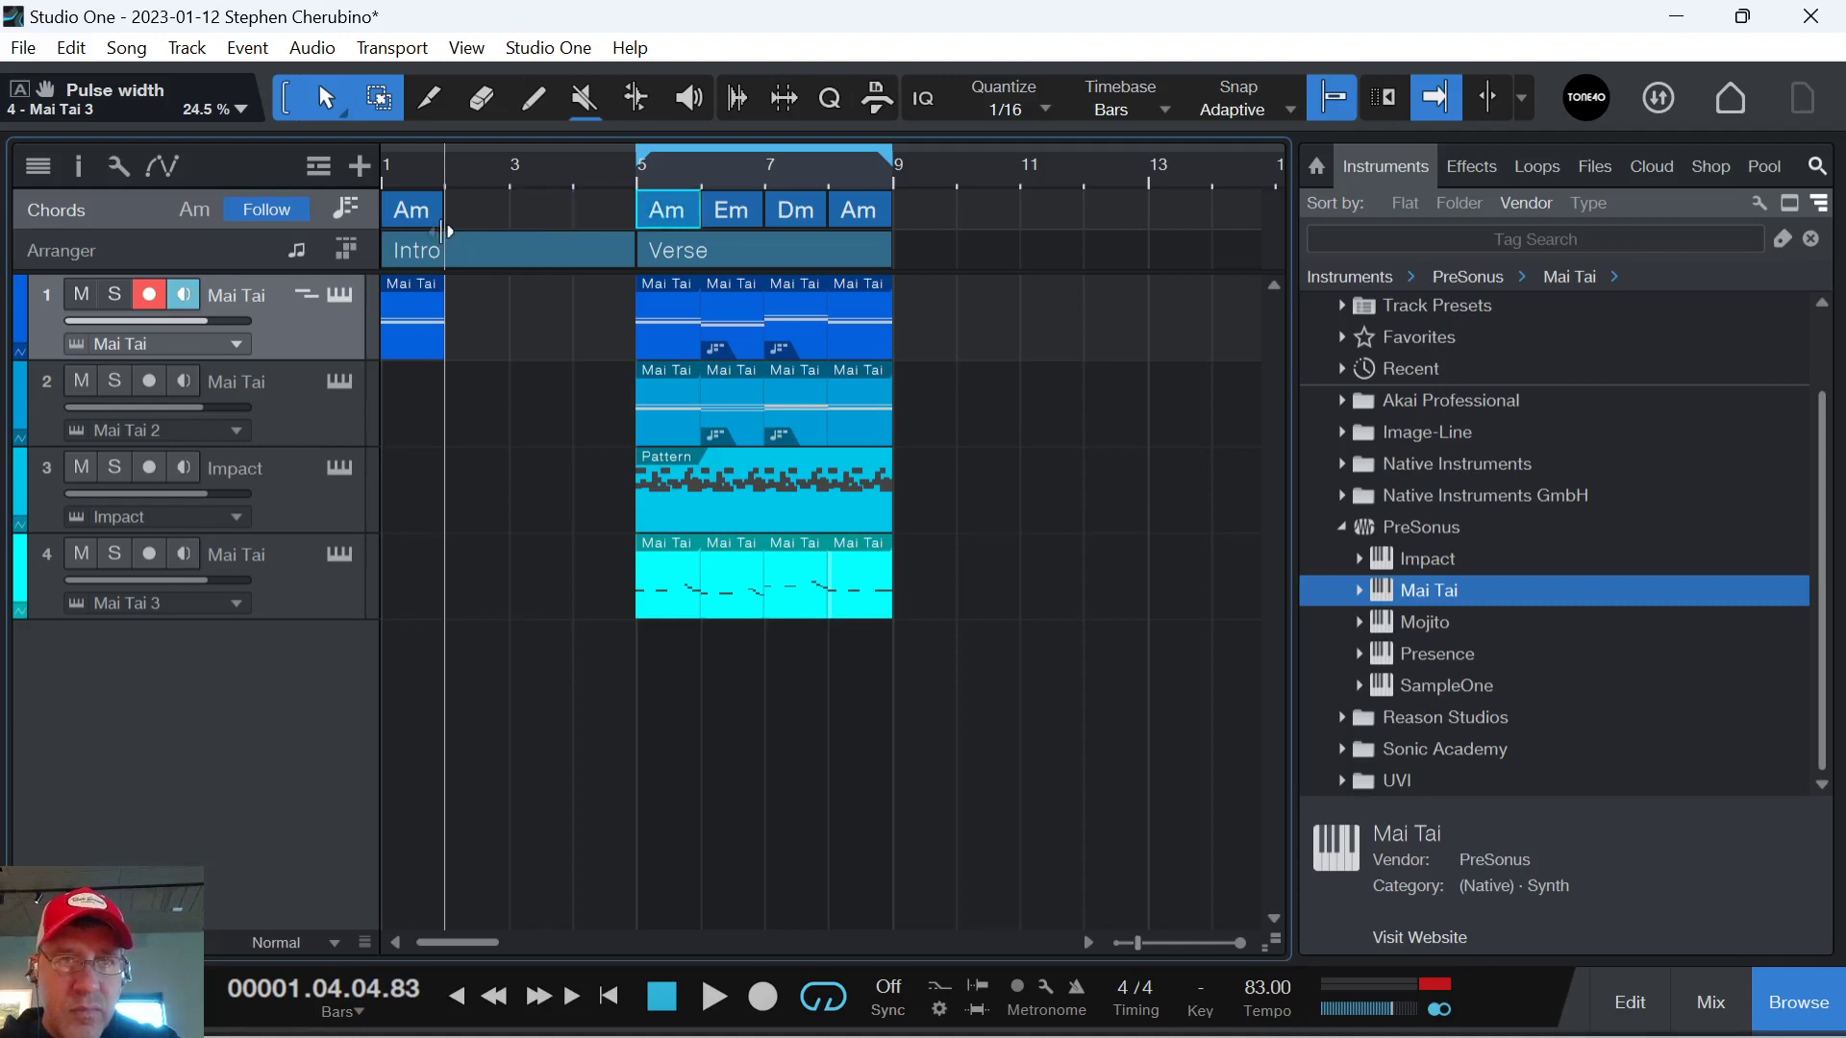
drag(444, 230, 634, 233)
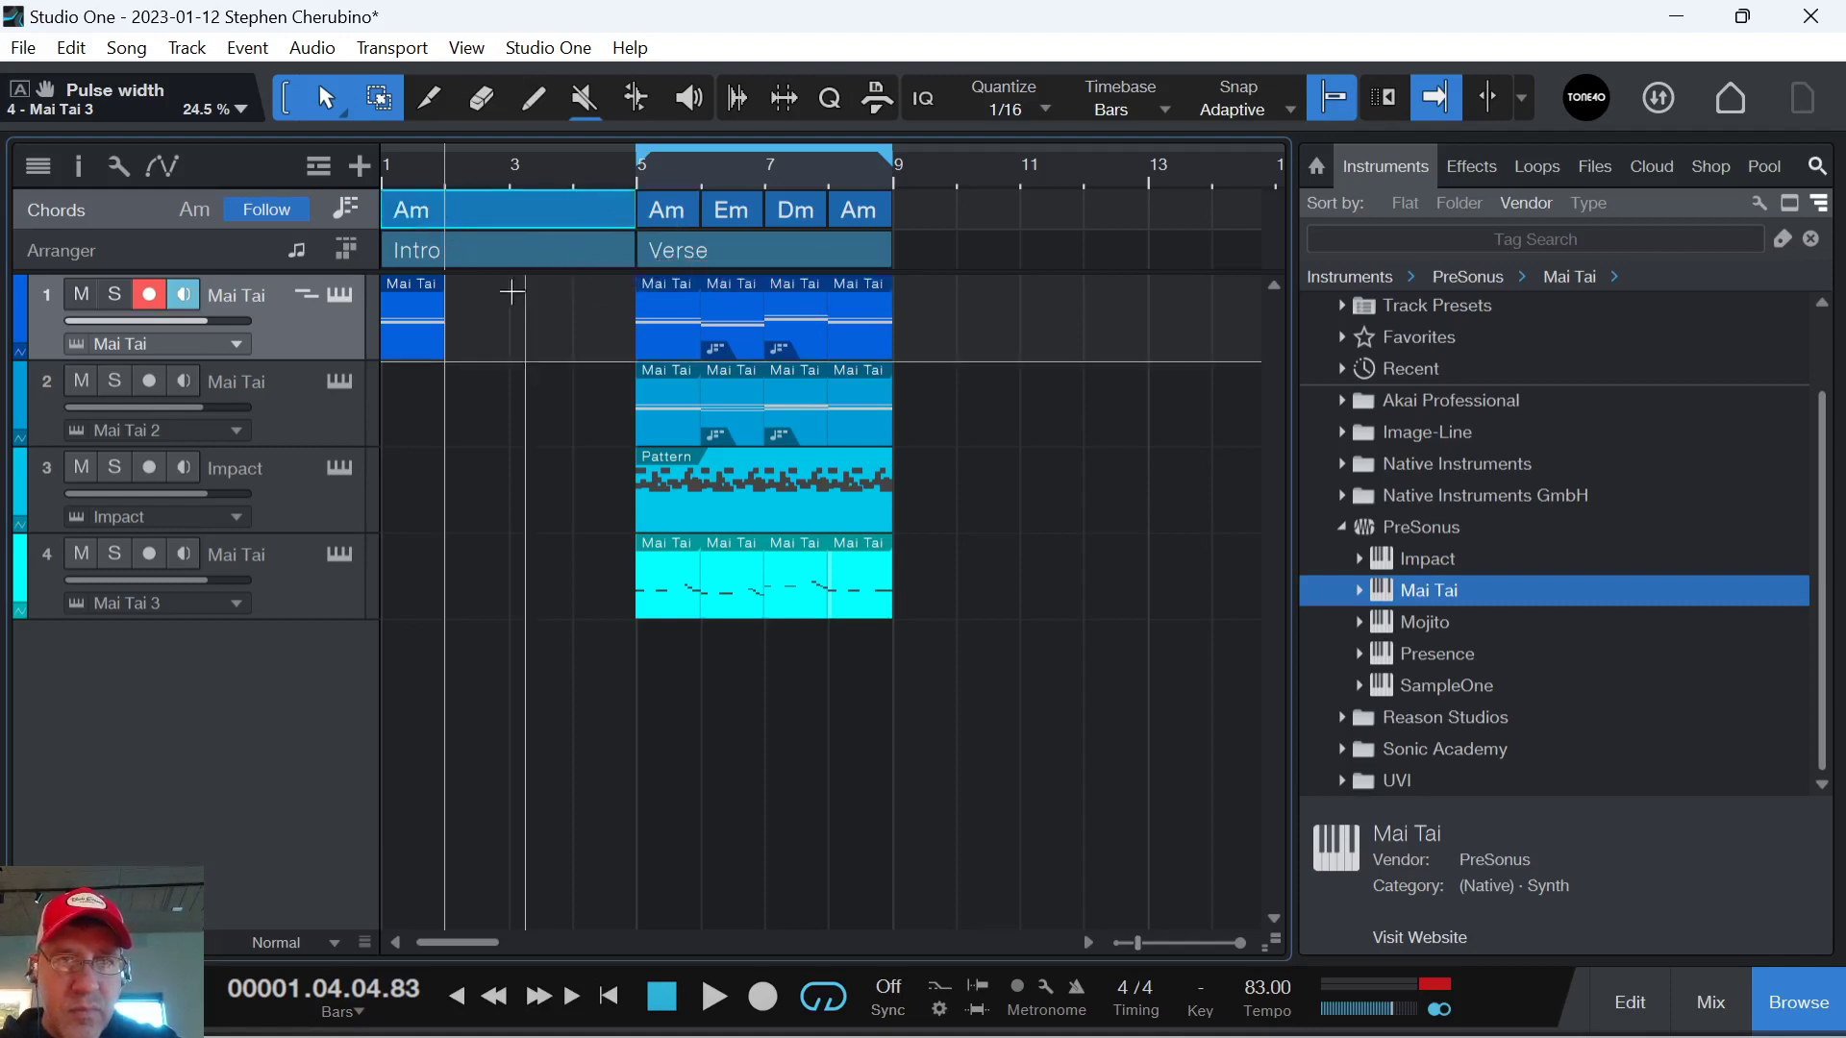
drag(444, 338, 636, 293)
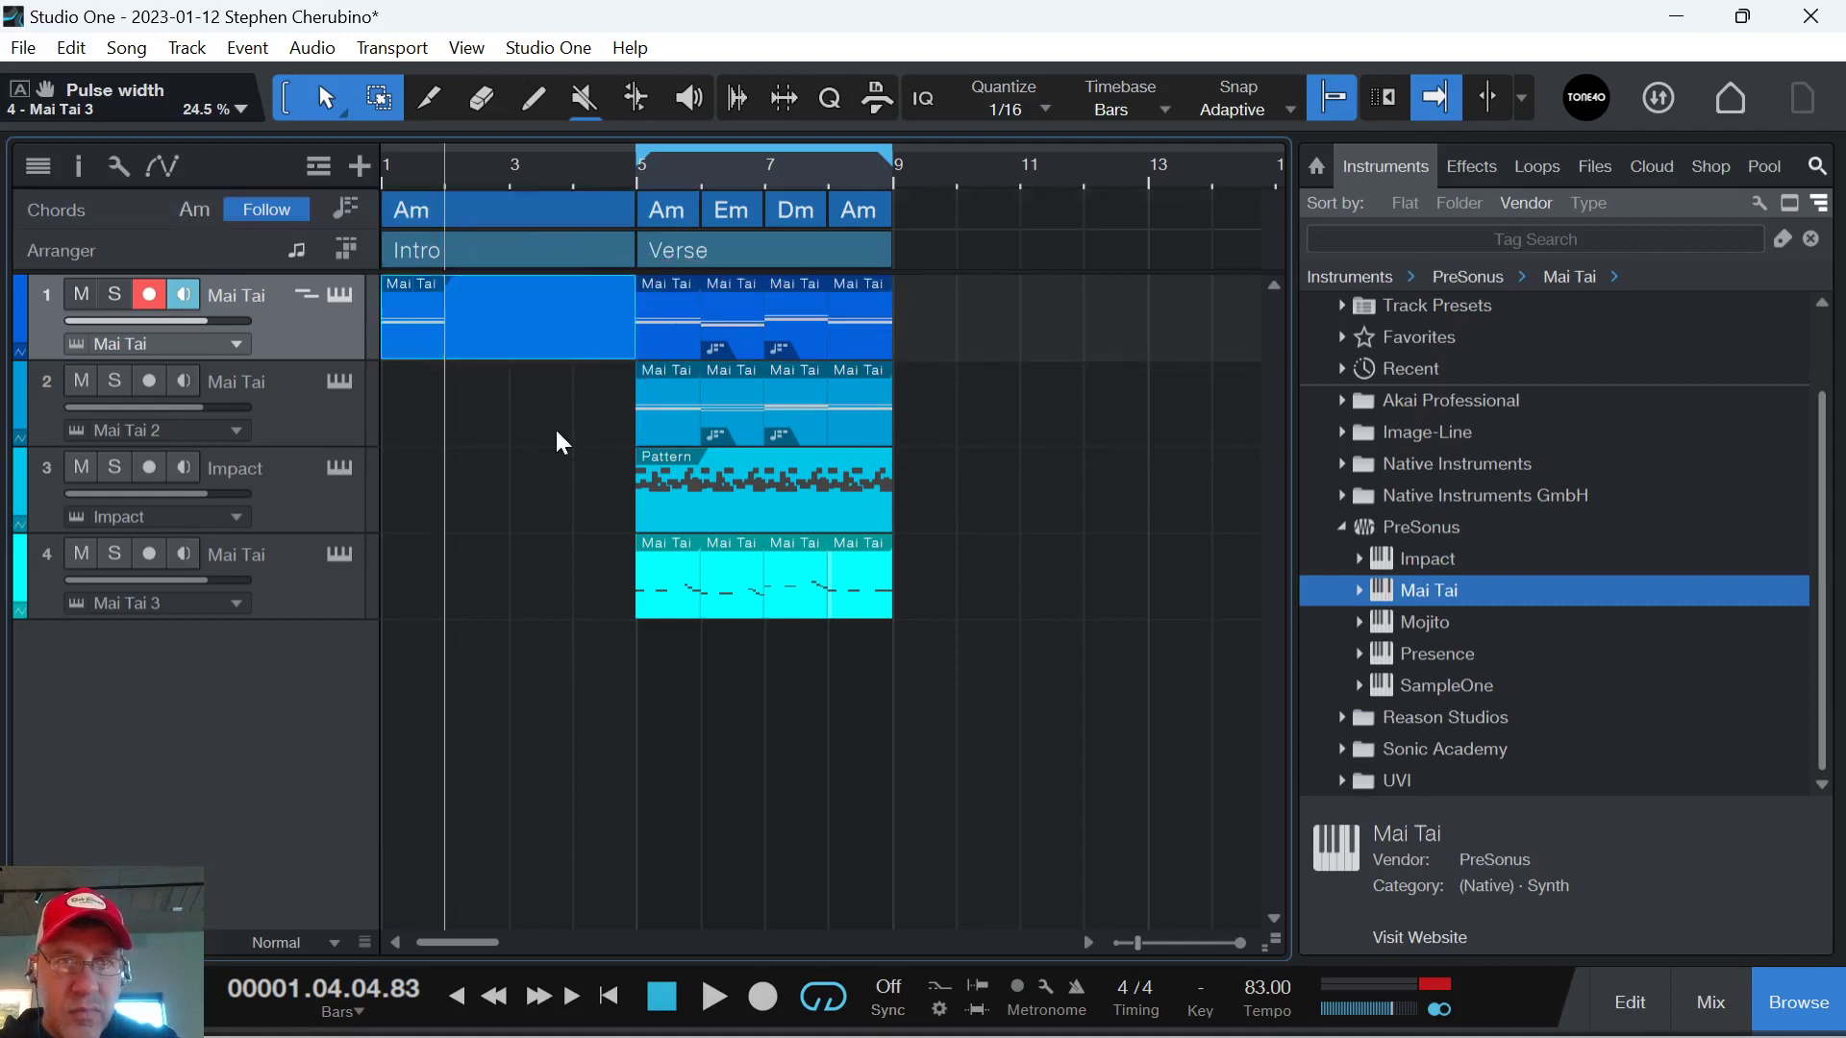
Create a one-bar Impact event at bar 1, open it for editing and enter Perc 3 (A 1) sixteenth notes at its start.
double_click(411, 510)
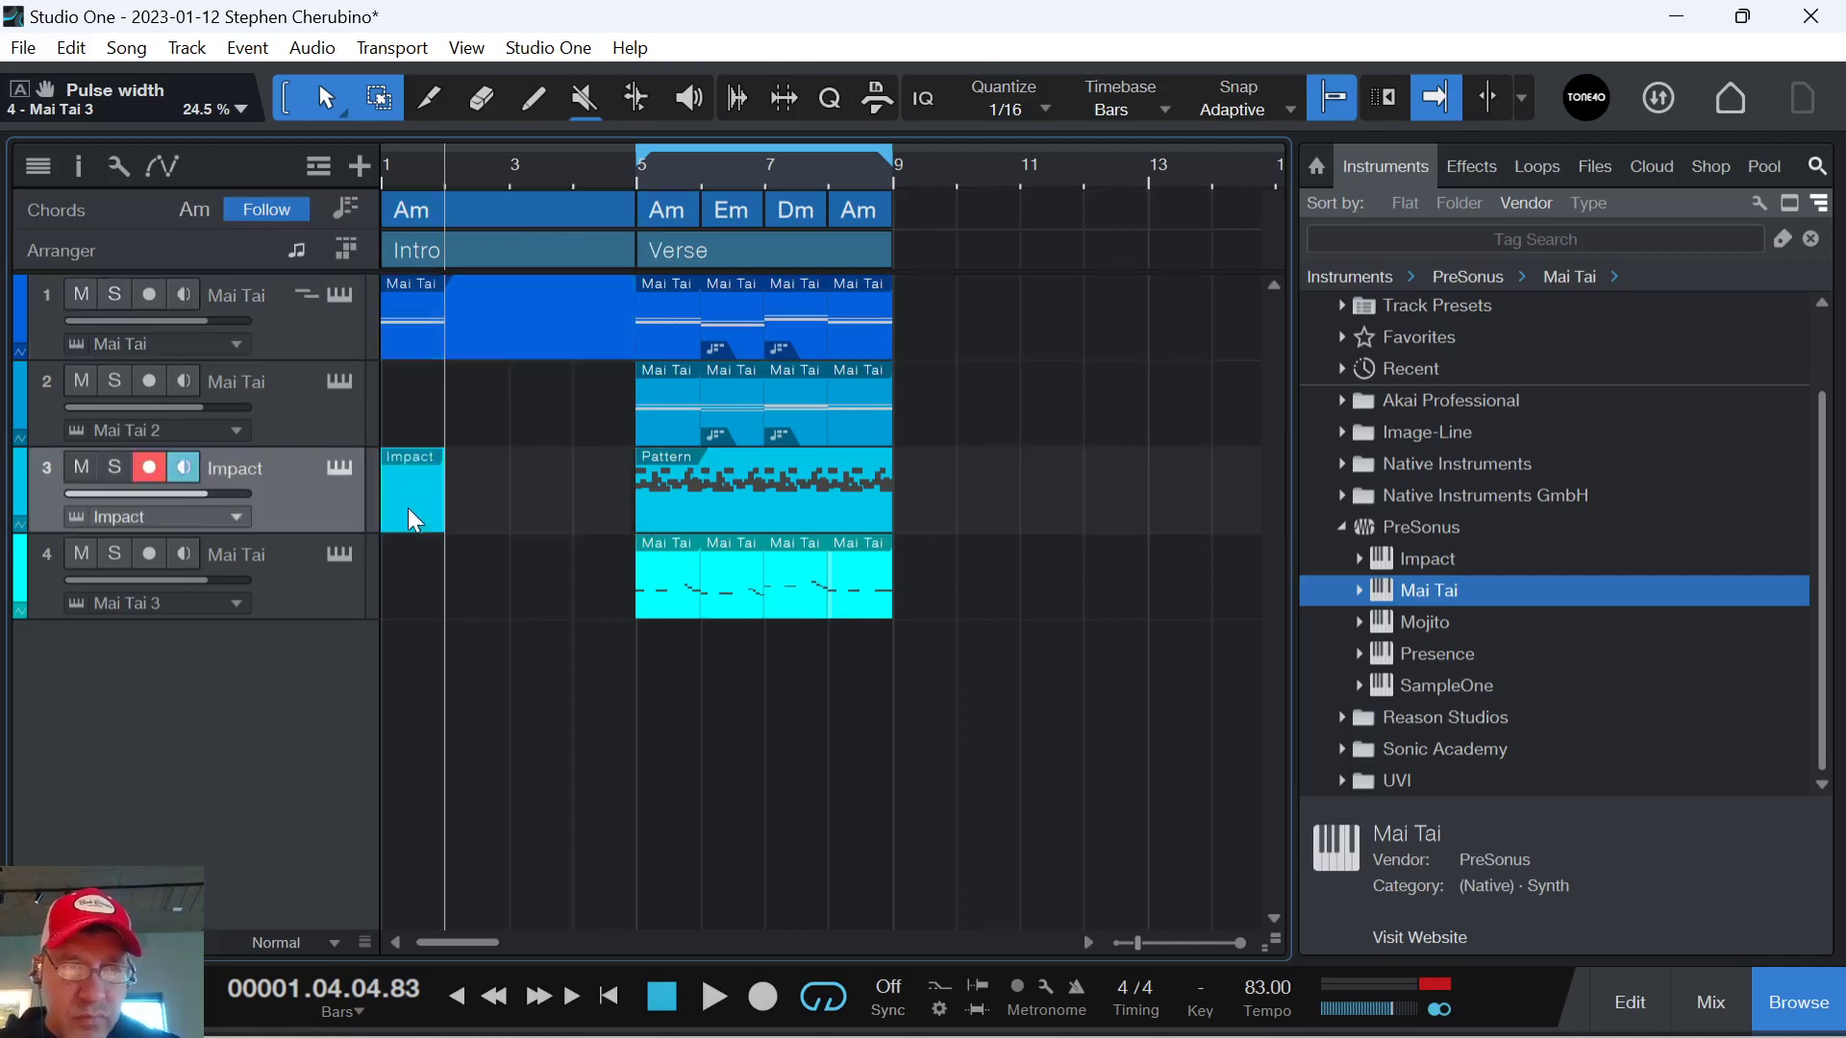
double_click(419, 509)
scroll(442, 594, up, 3)
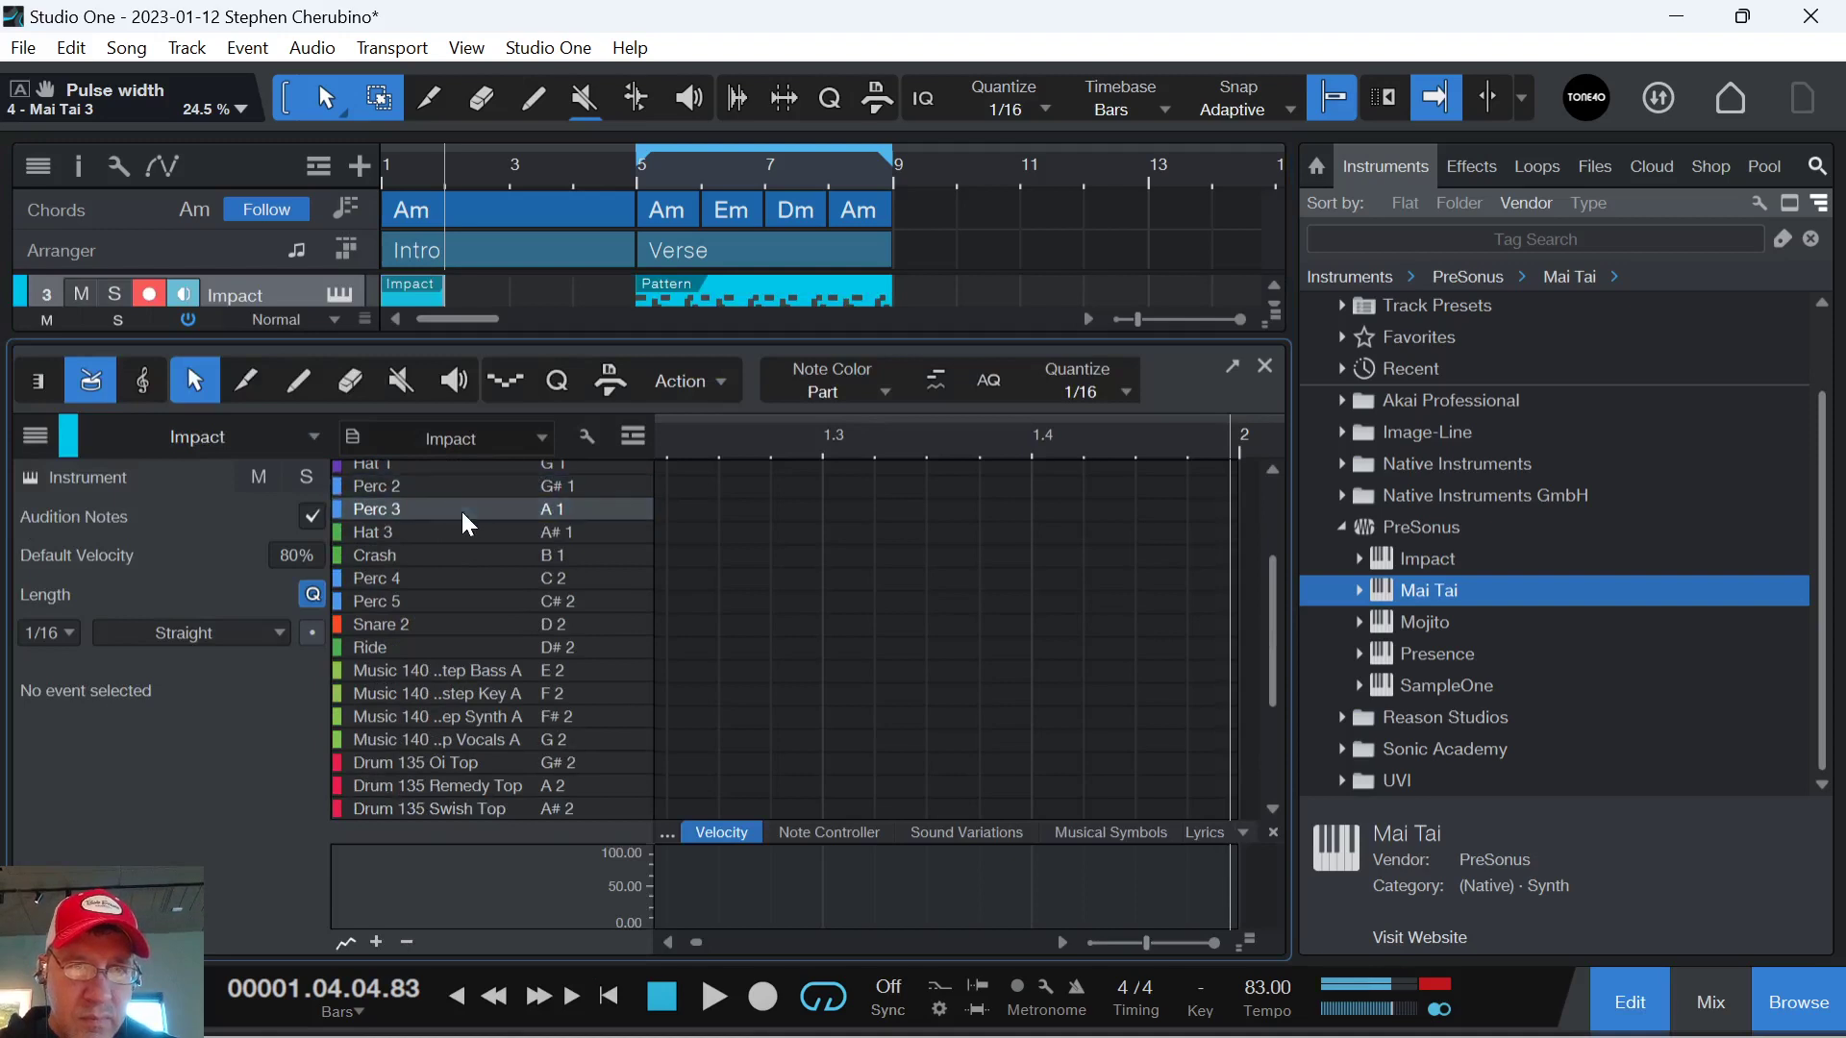
drag(706, 440, 965, 412)
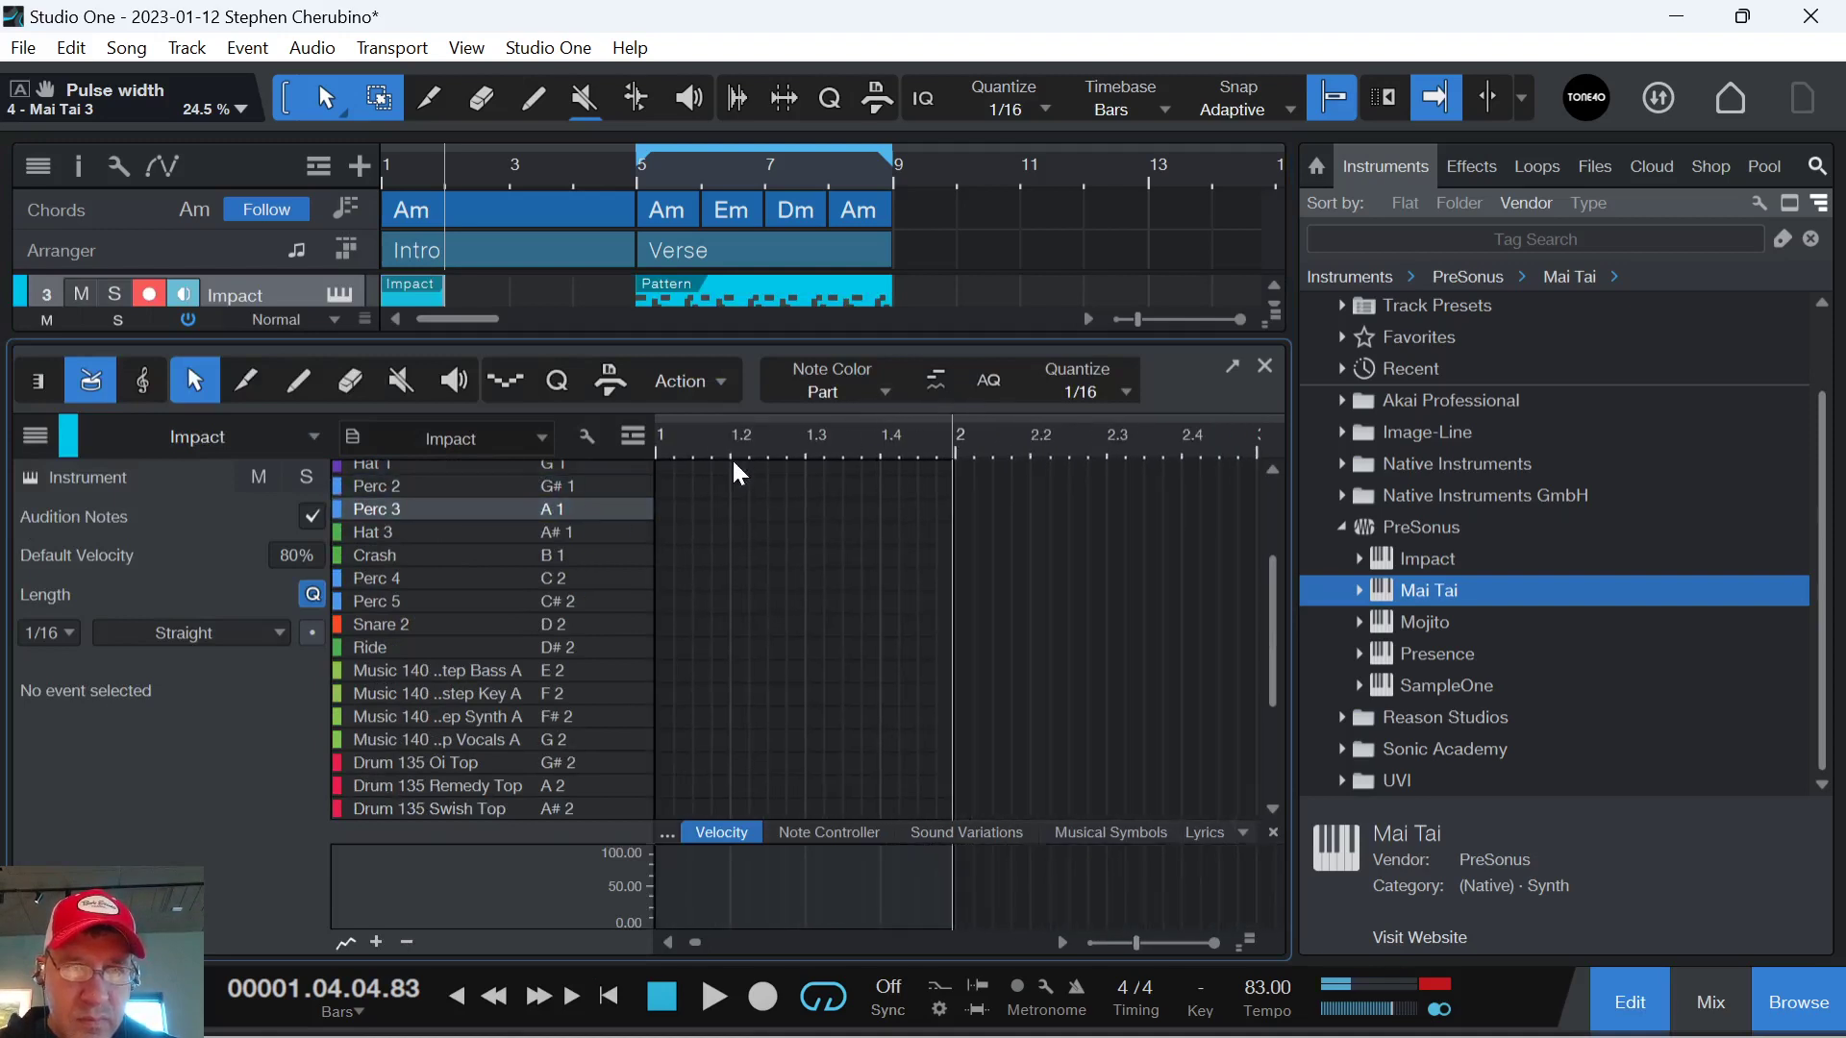
drag(673, 456, 683, 496)
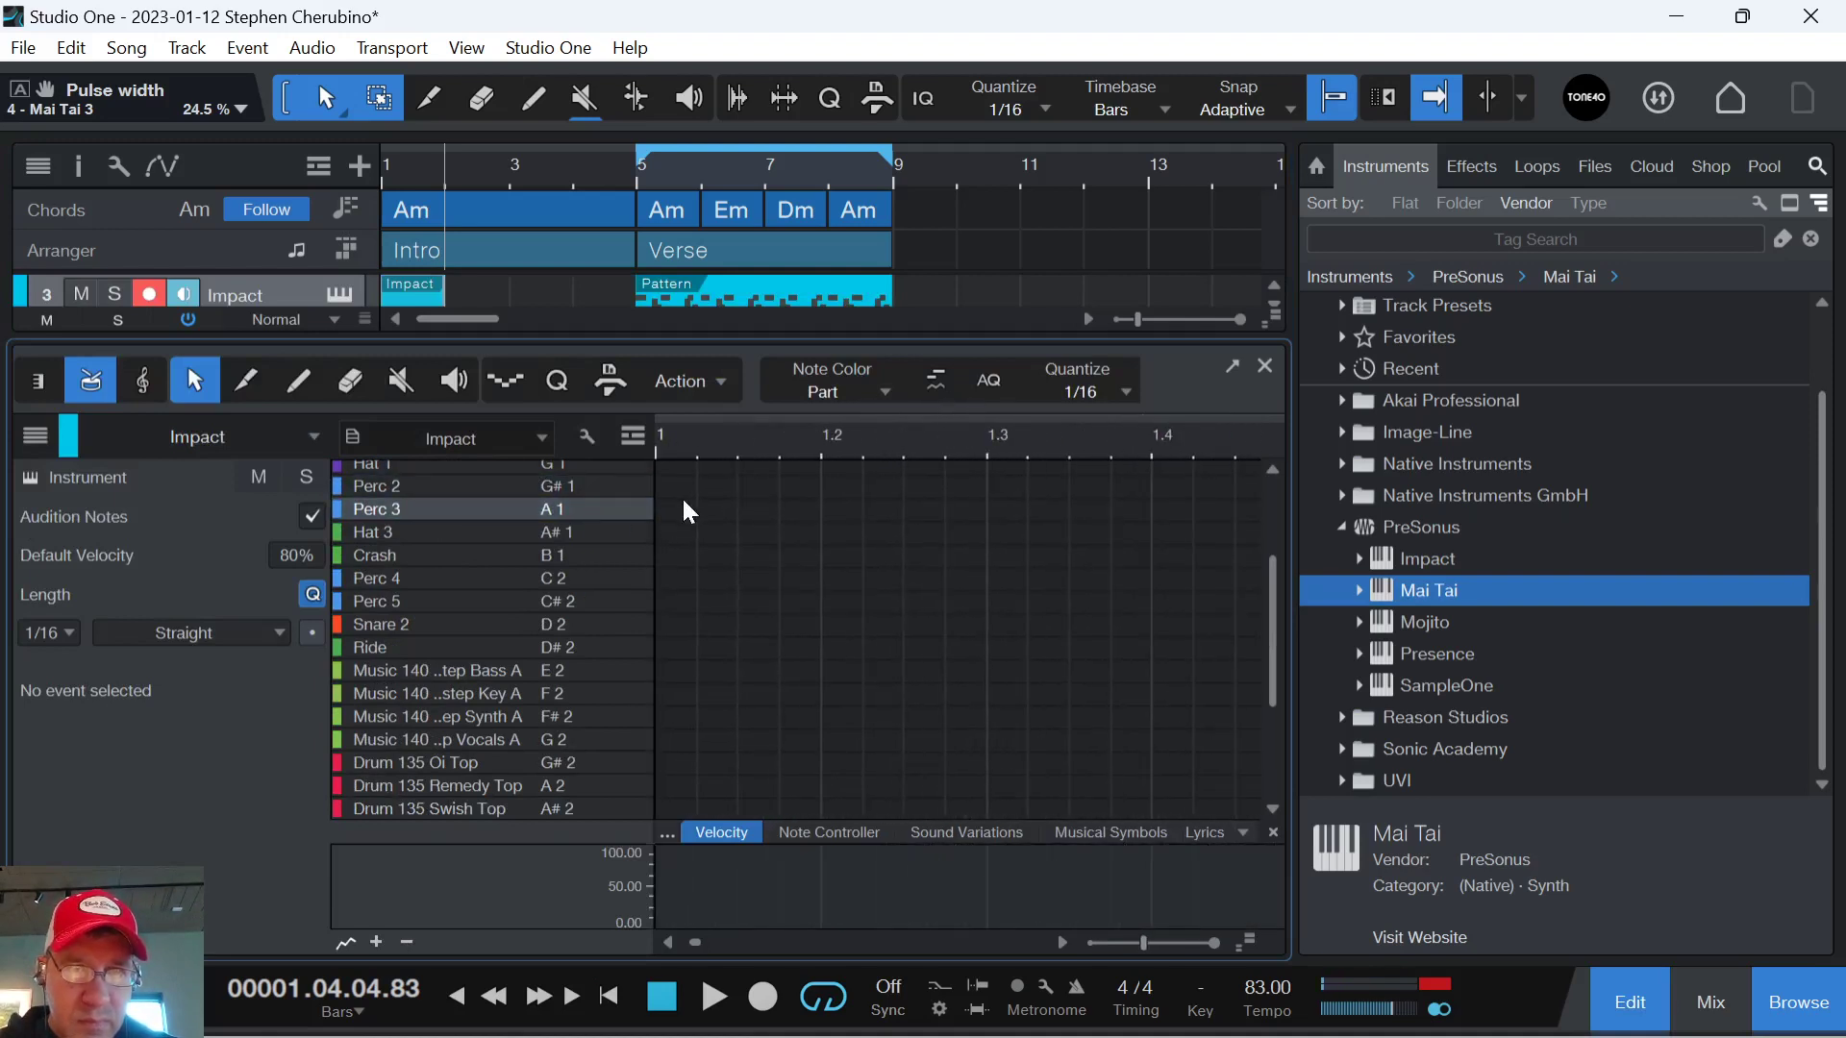
double_click(663, 504)
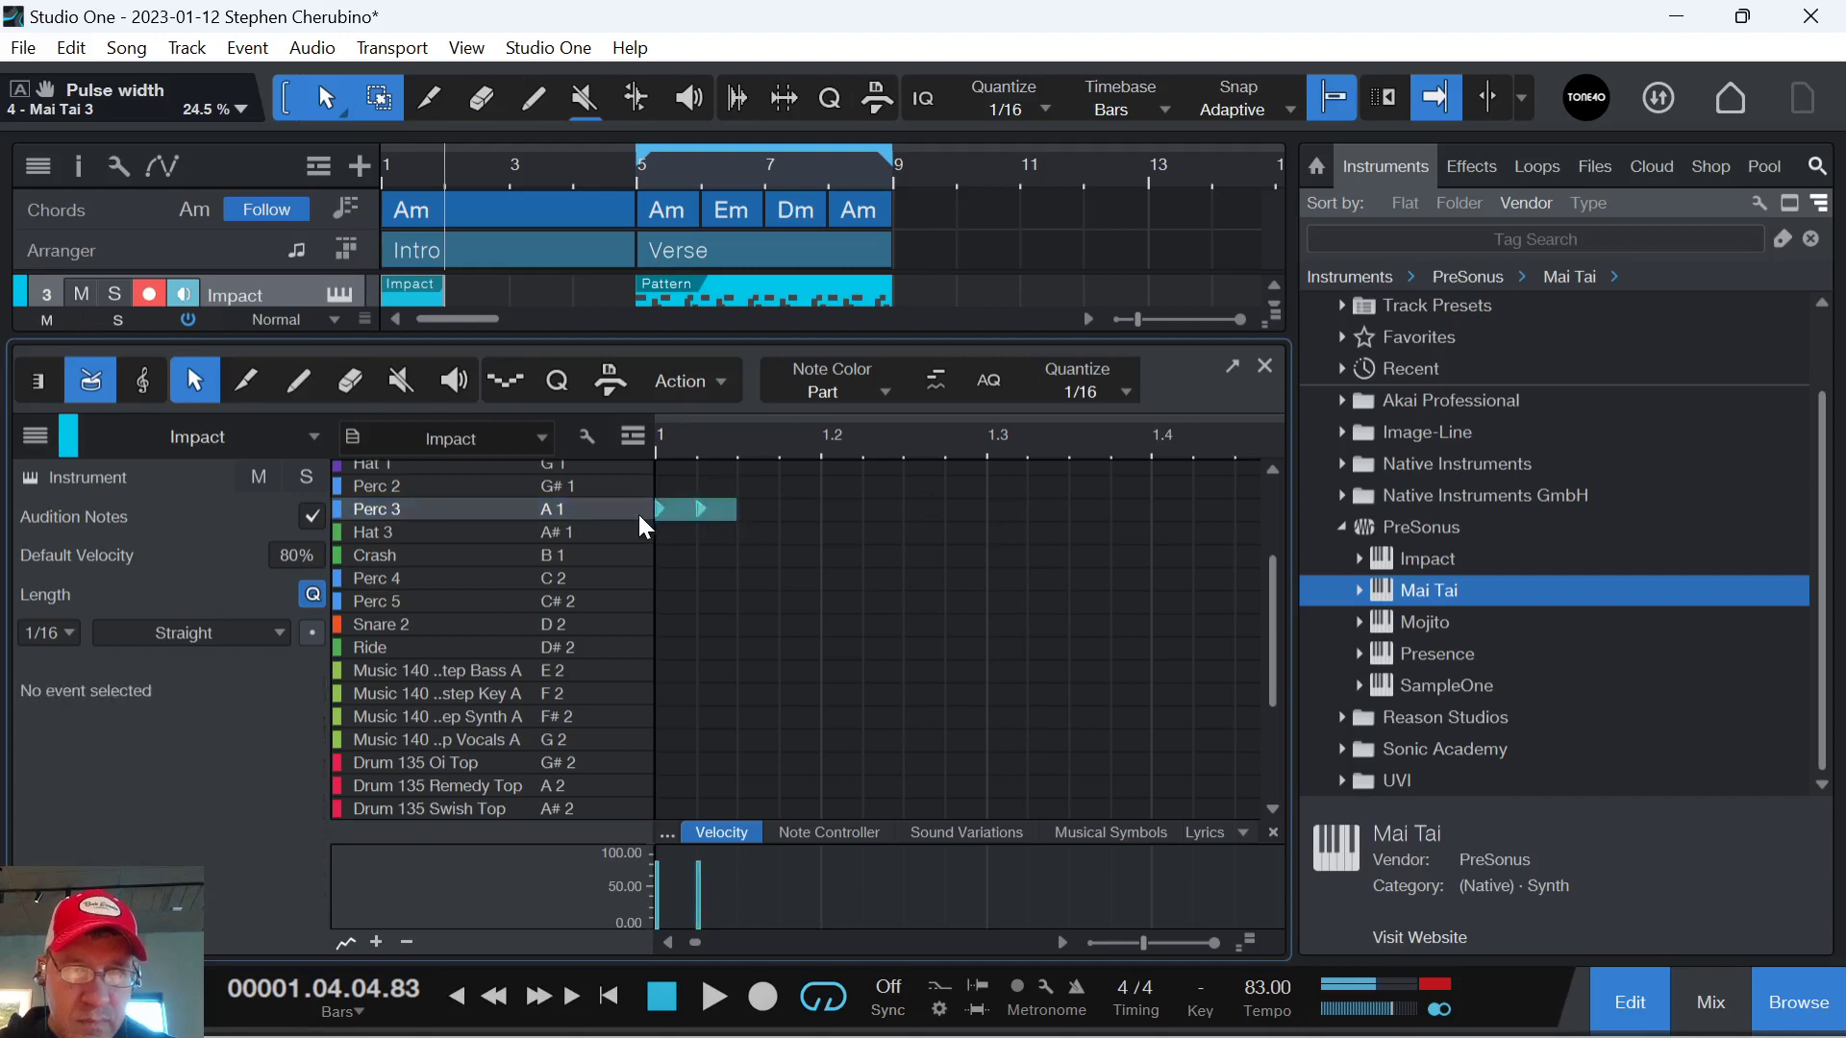
Fill bar 1 with repeated Perc 3 sixteenth notes and play the pattern.
key(d)
key(d)
key(d)
key(d)
key(d)
key(d)
key(d)
key(d)
key(d)
key(d)
key(d)
key(d)
key(d)
key(d)
key(d)
drag(776, 436, 719, 407)
key(space)
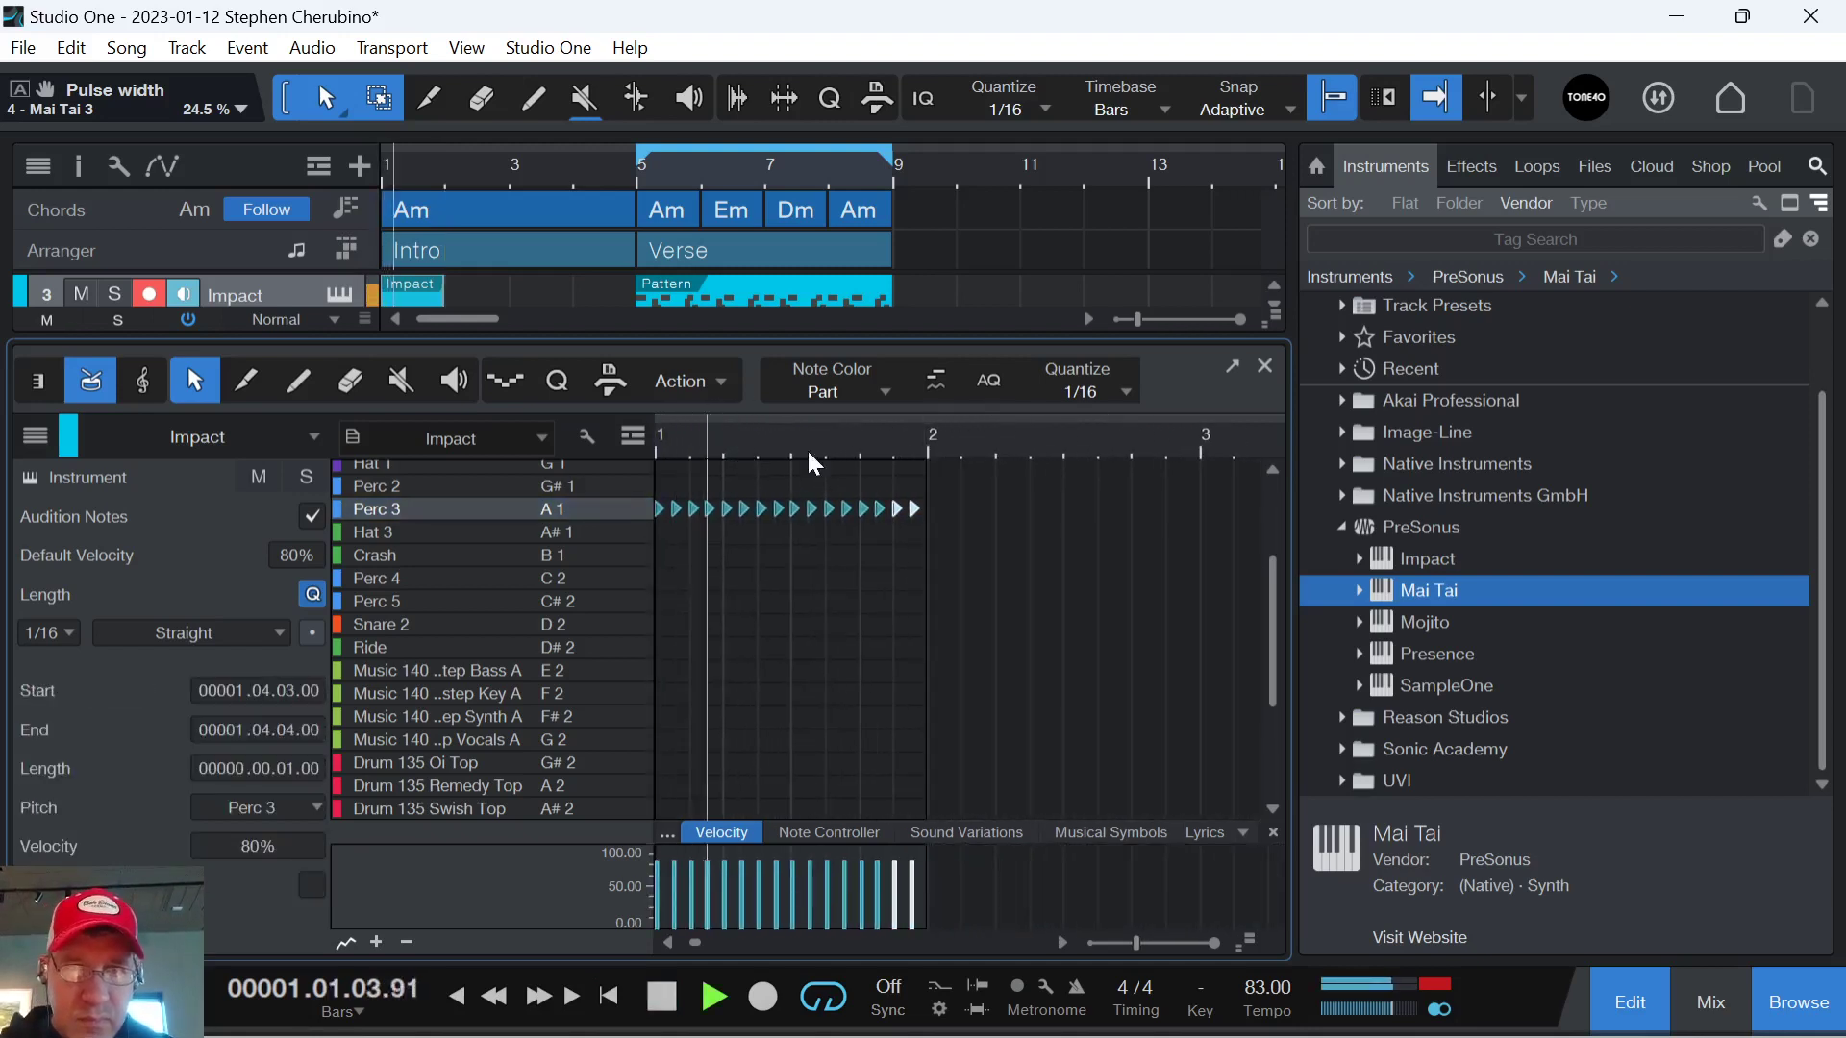
Delete all Perc 3 notes after the first and place single hits on beats 2, 3 and 4 of bar 1.
drag(977, 476, 670, 525)
key(Delete)
click(729, 507)
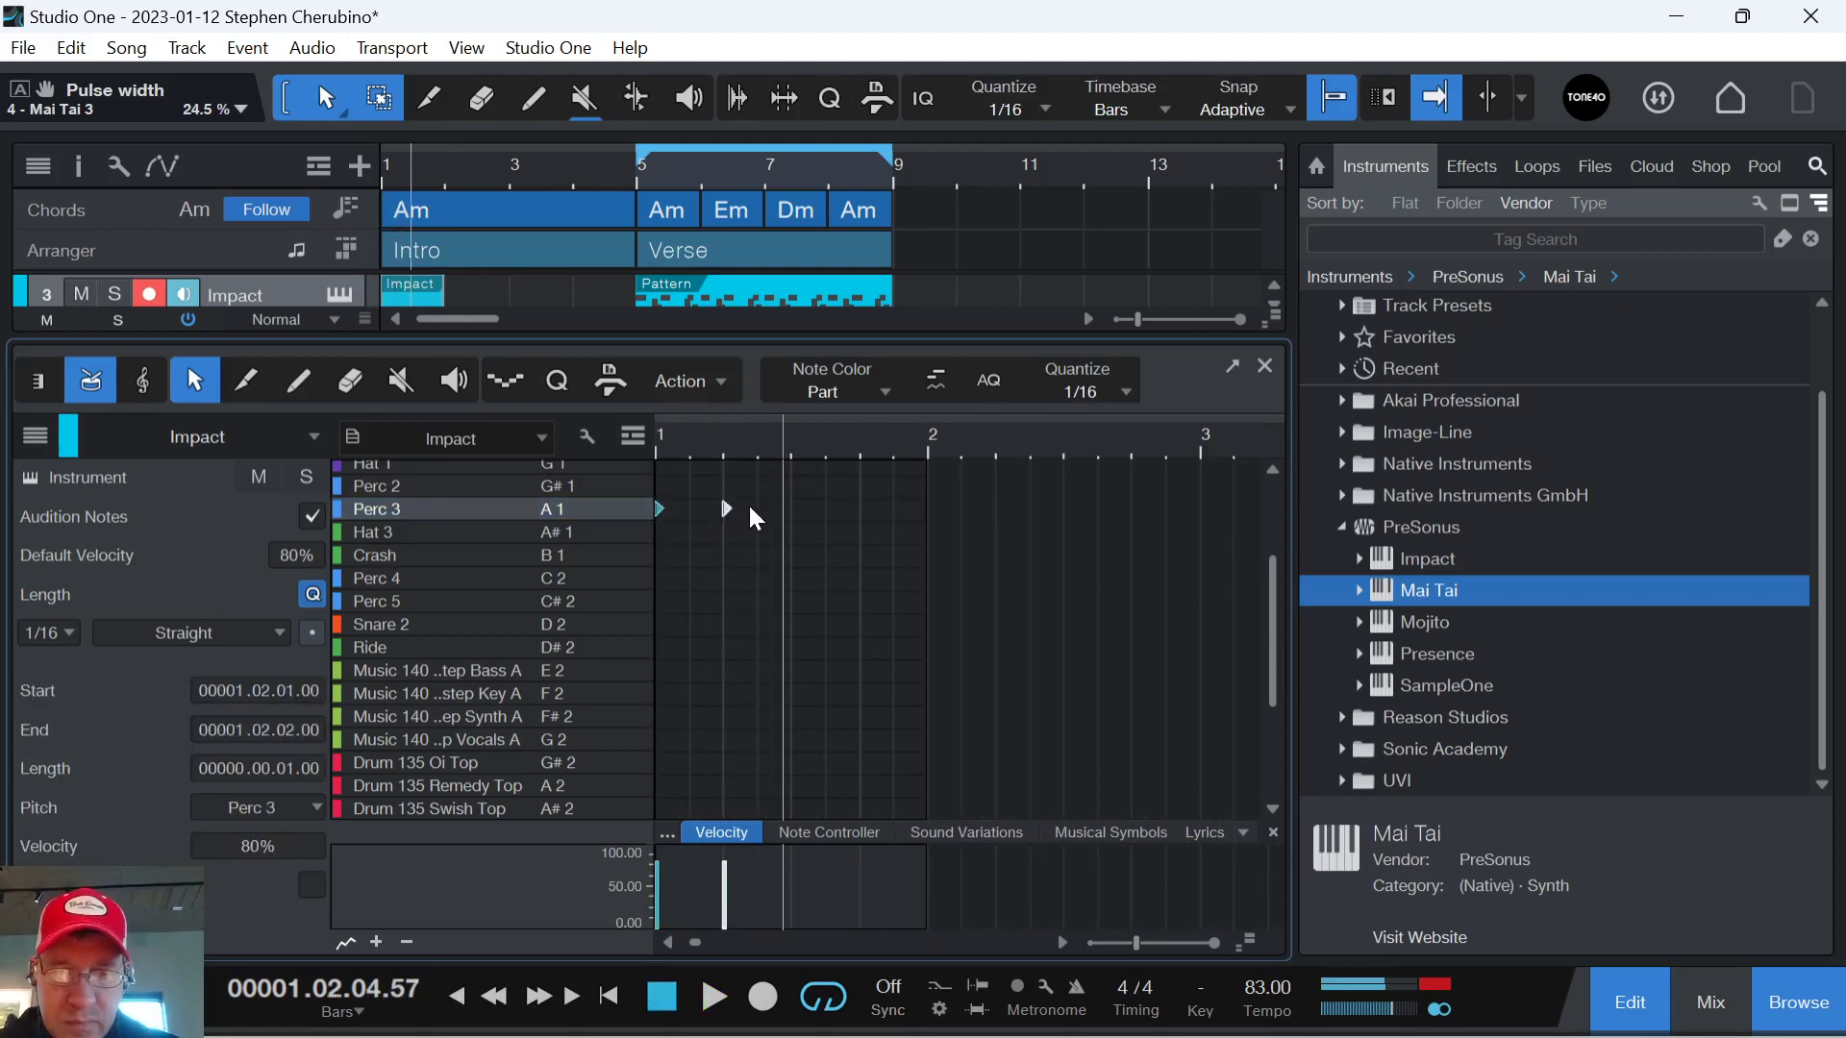
click(812, 508)
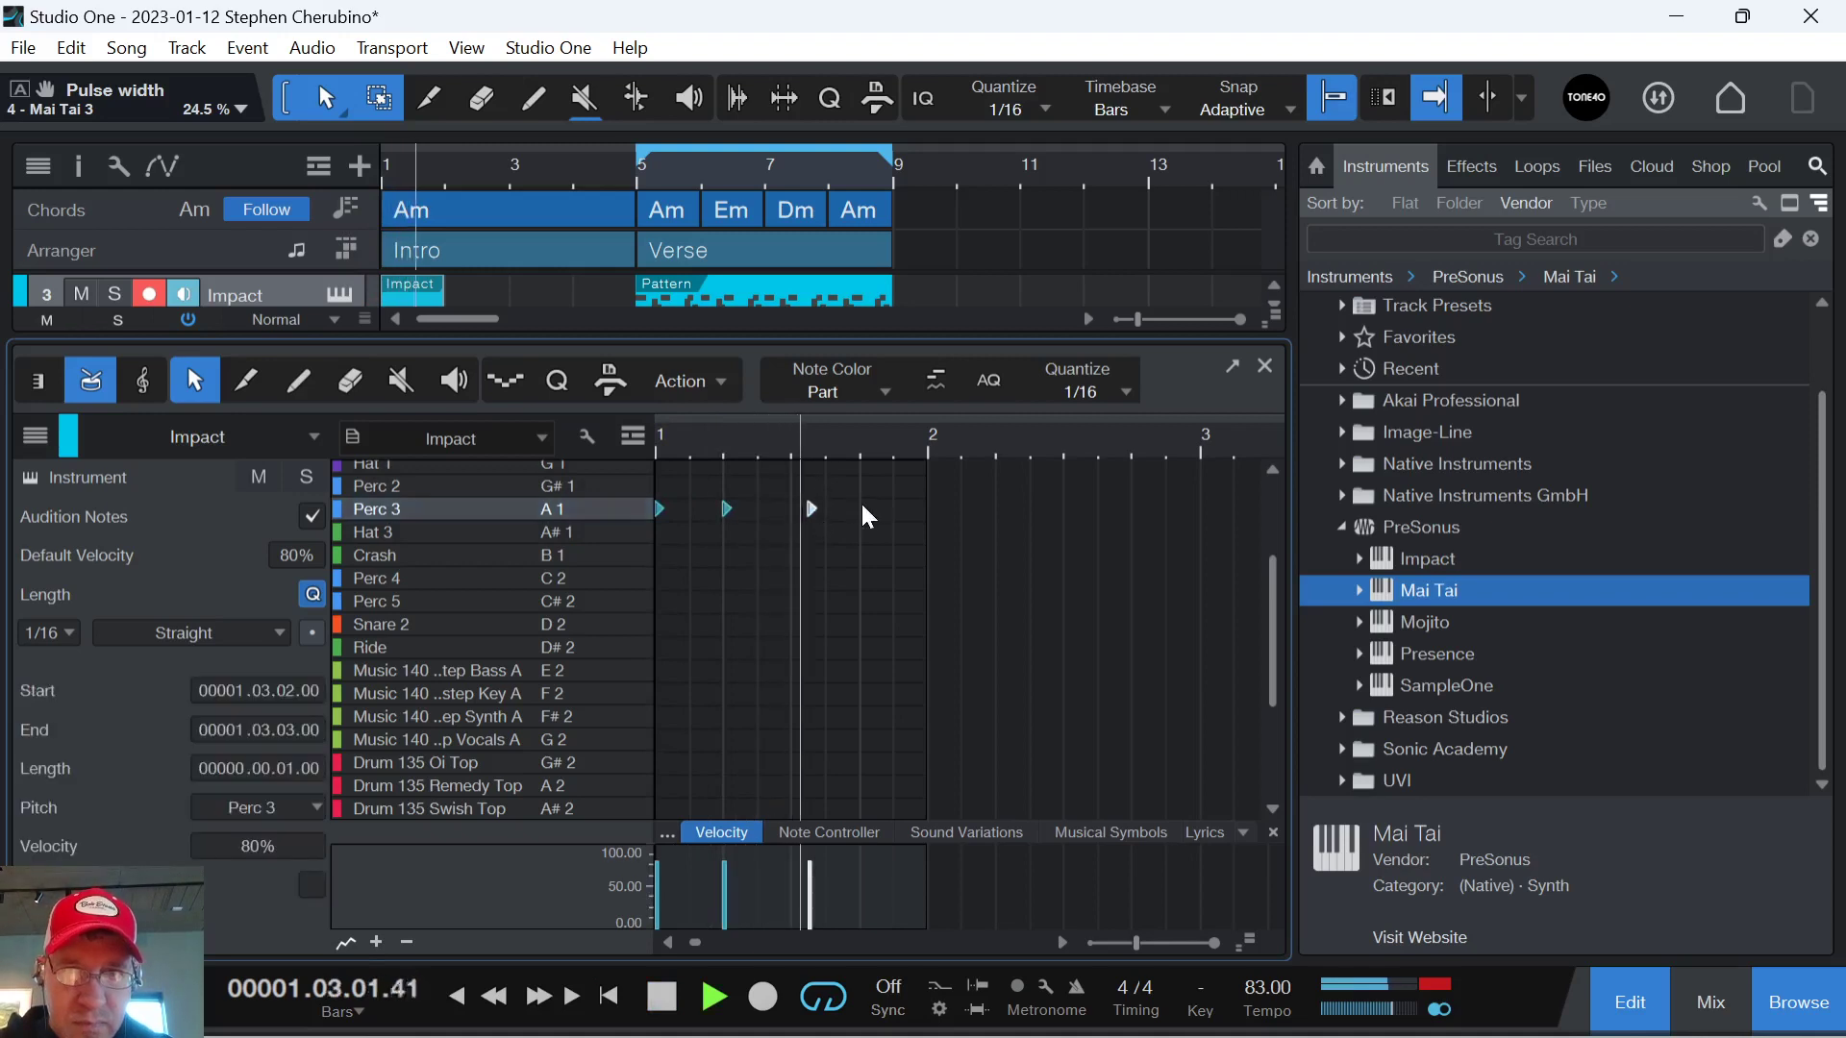
key(space)
drag(811, 433, 782, 510)
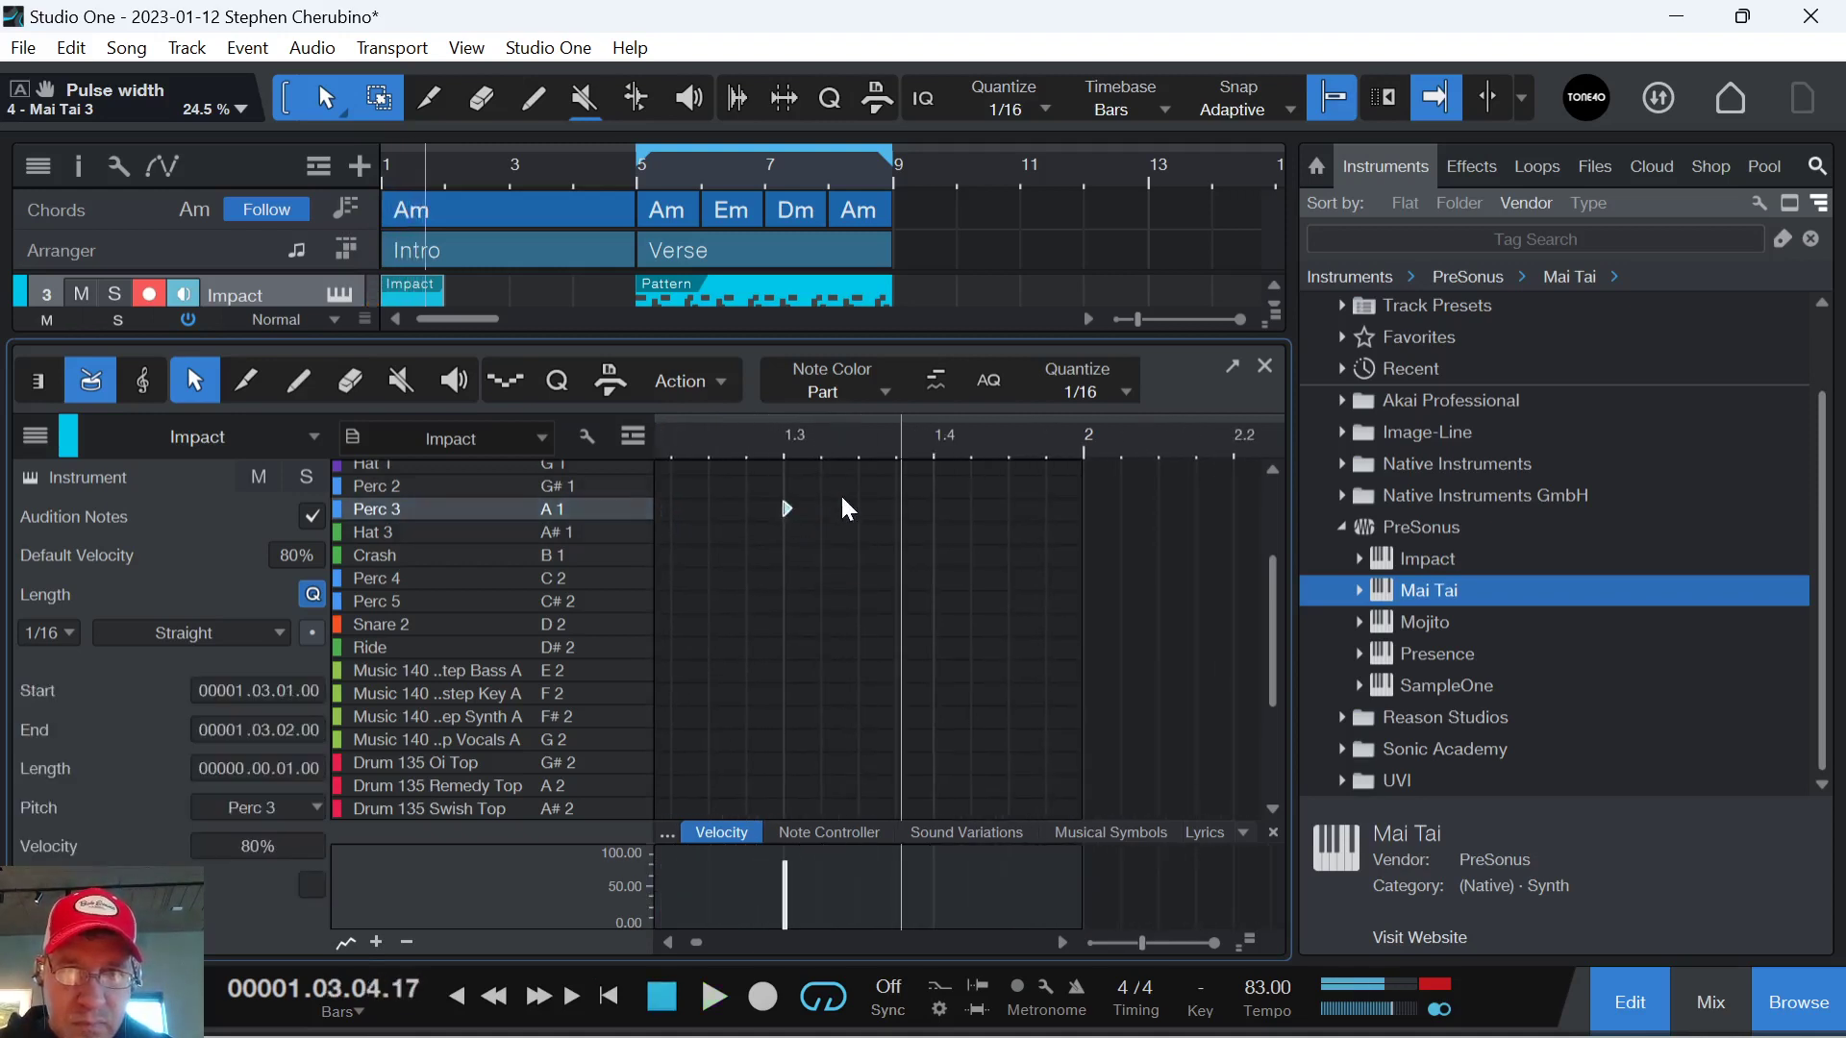
click(945, 508)
key(w)
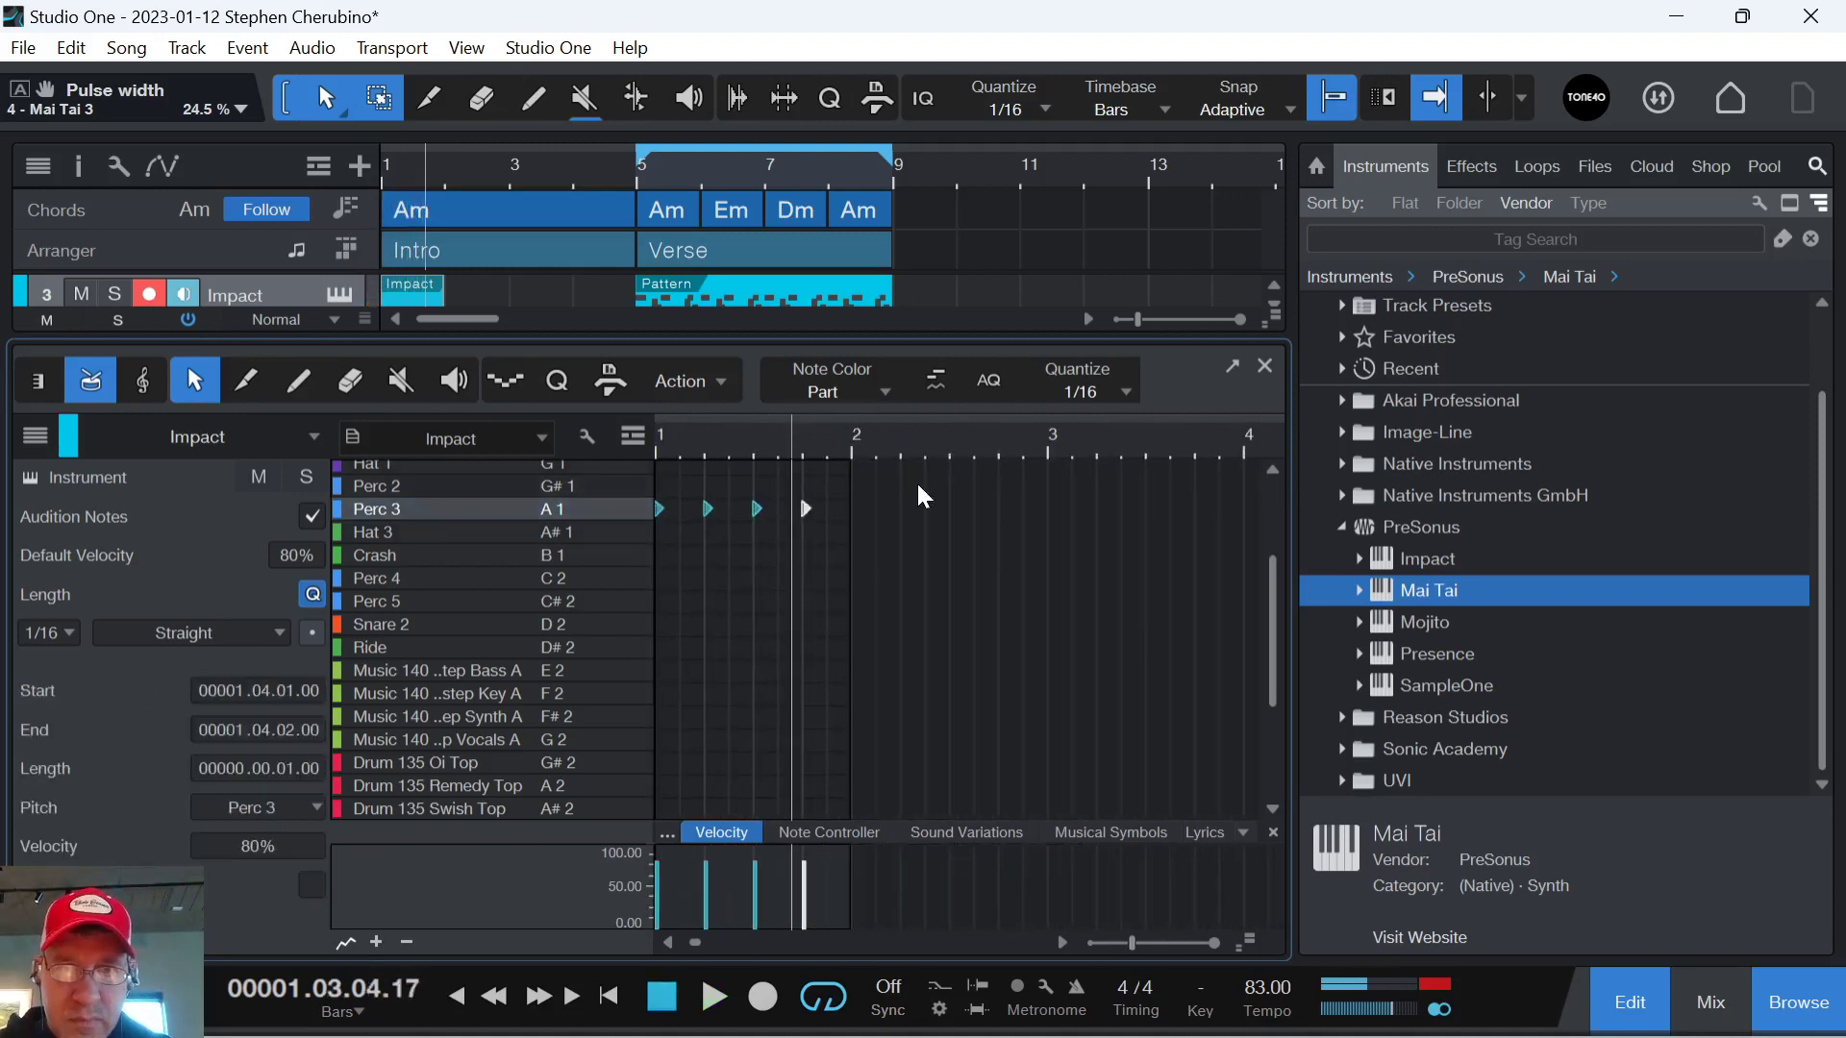
Duplicate the four Perc 3 quarter-note hits three times through the Intro, close the editor and play back briefly.
drag(911, 523, 627, 504)
key(d)
key(d)
key(d)
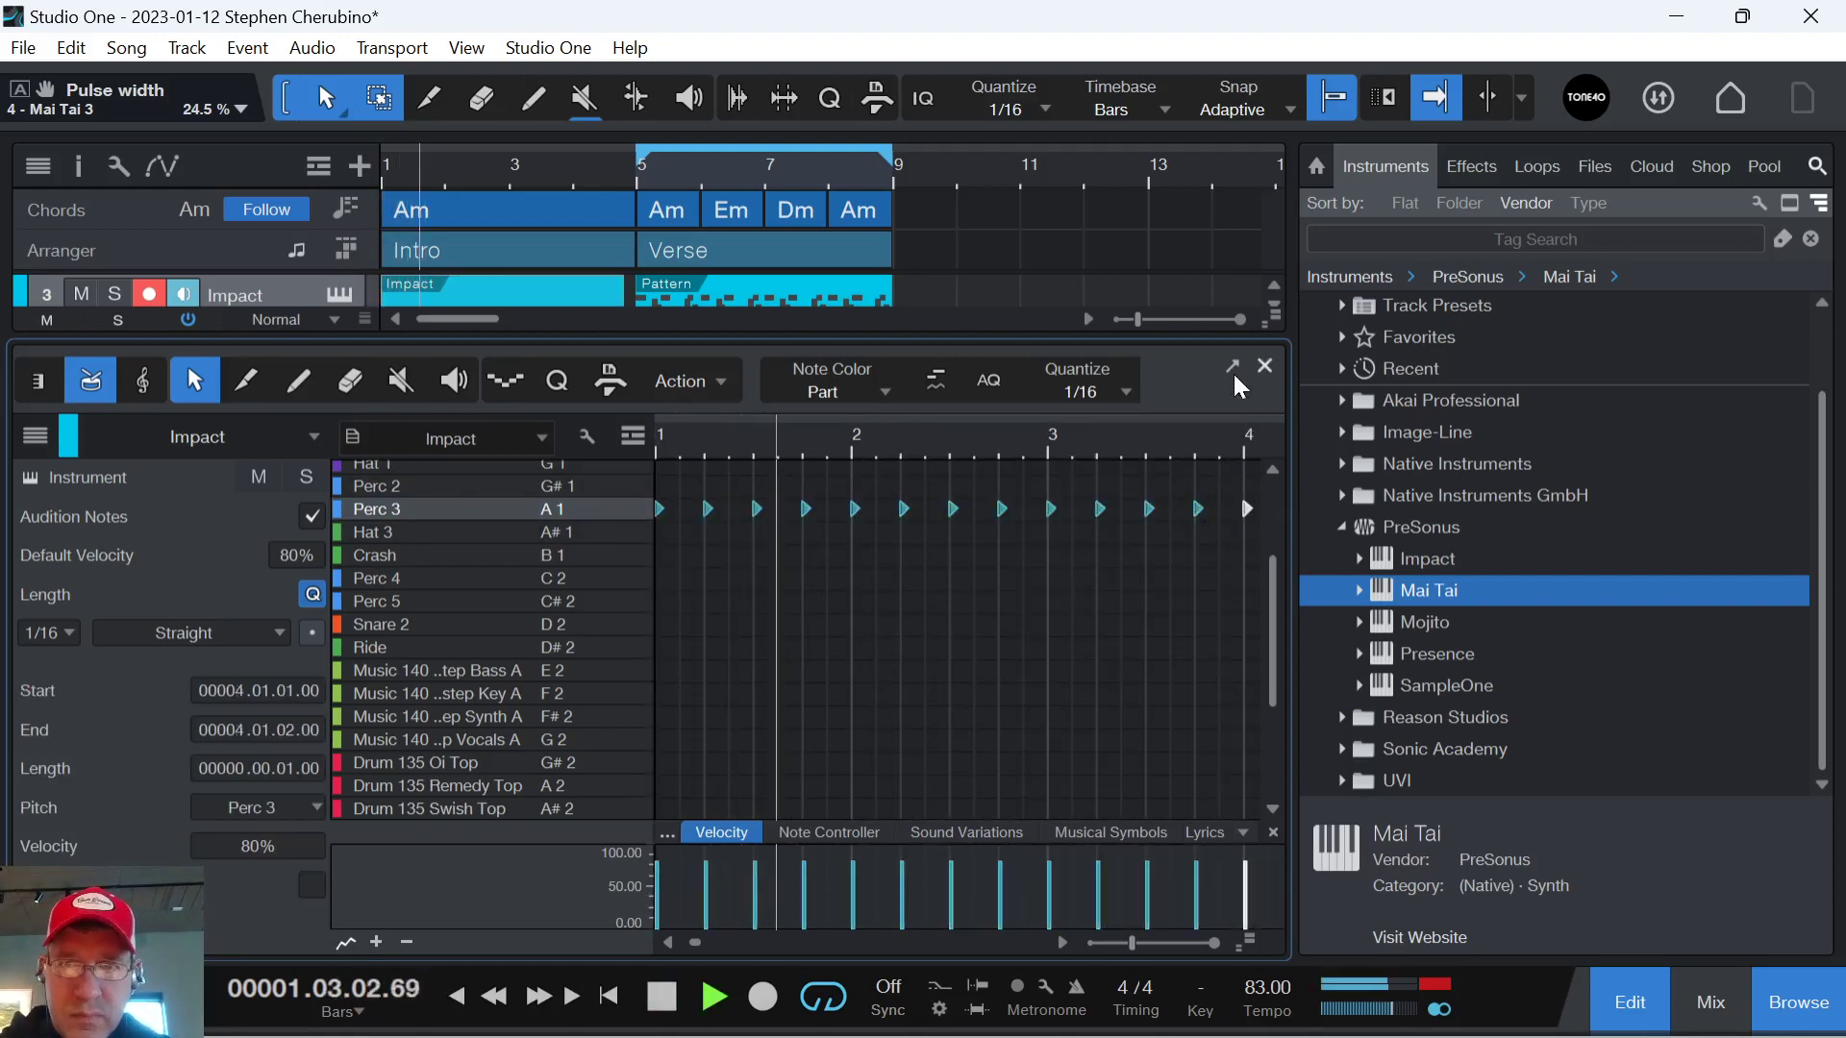
click(1267, 366)
key(space)
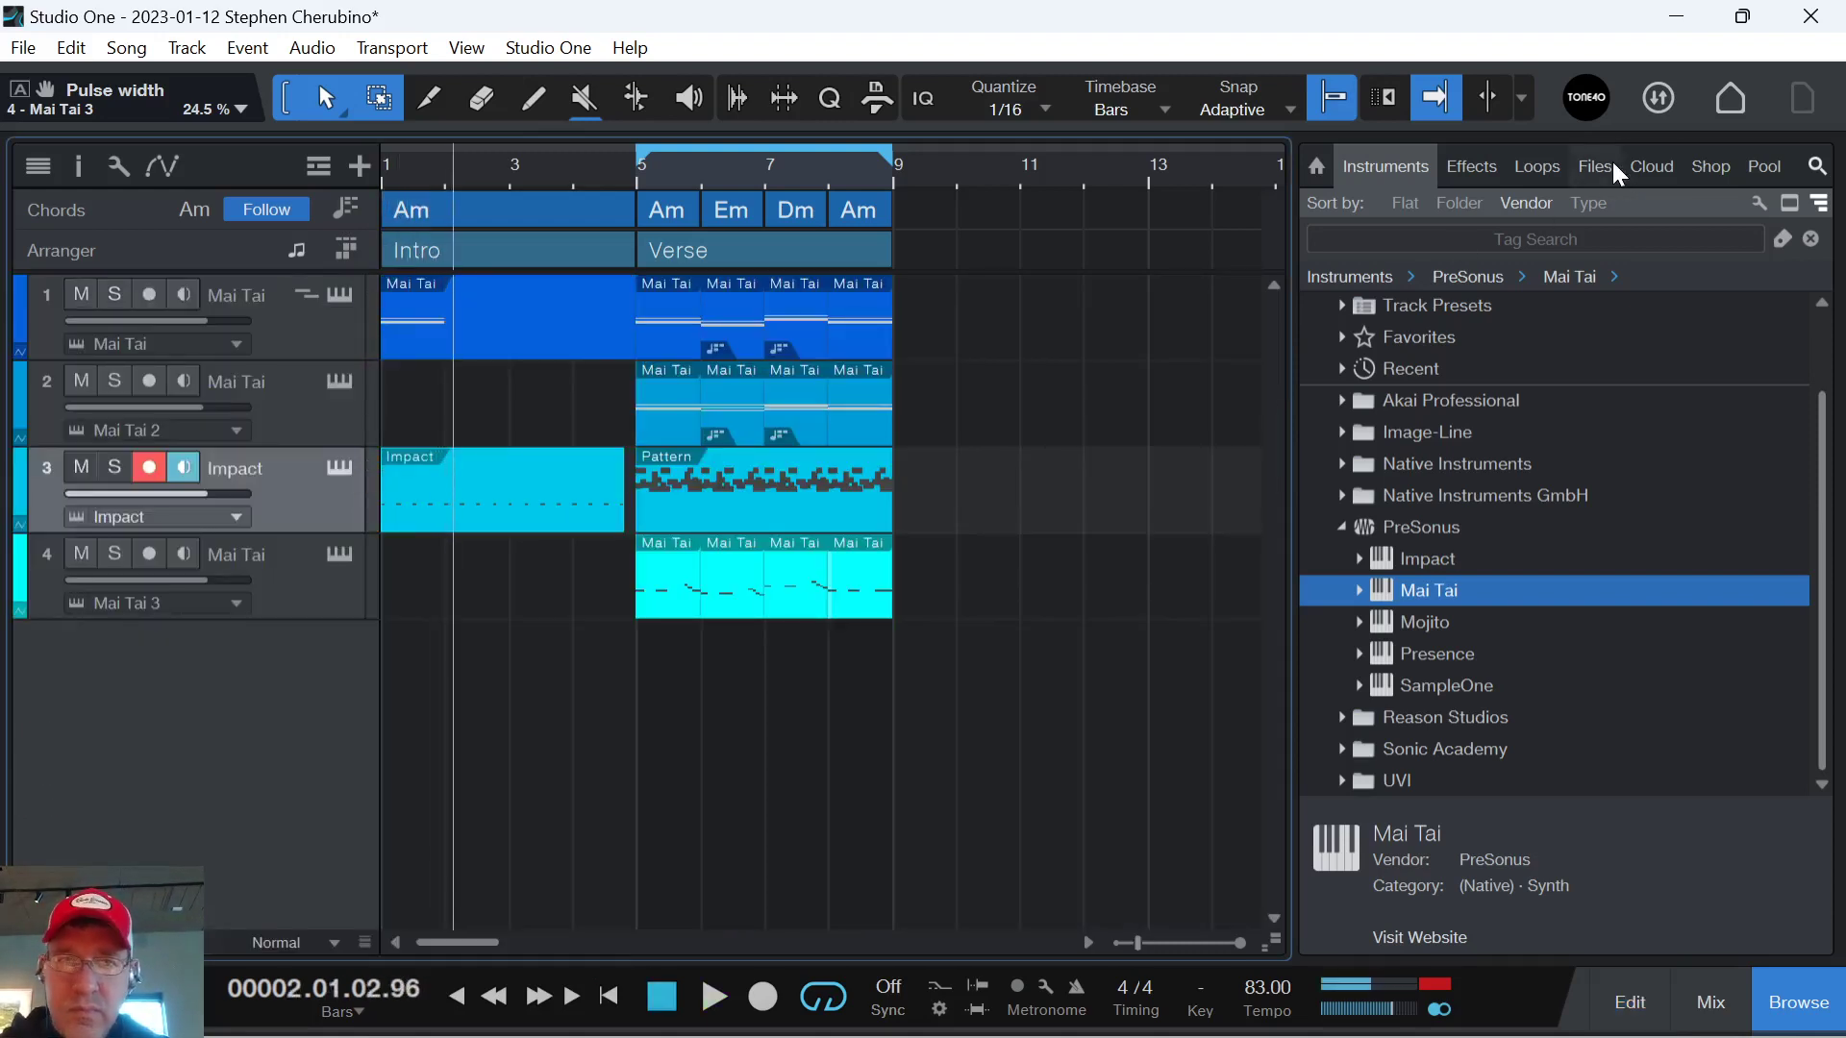
Open the first Mai Tai track's Intro event and lengthen its three Am chord notes to end at bar 5.
double_click(501, 364)
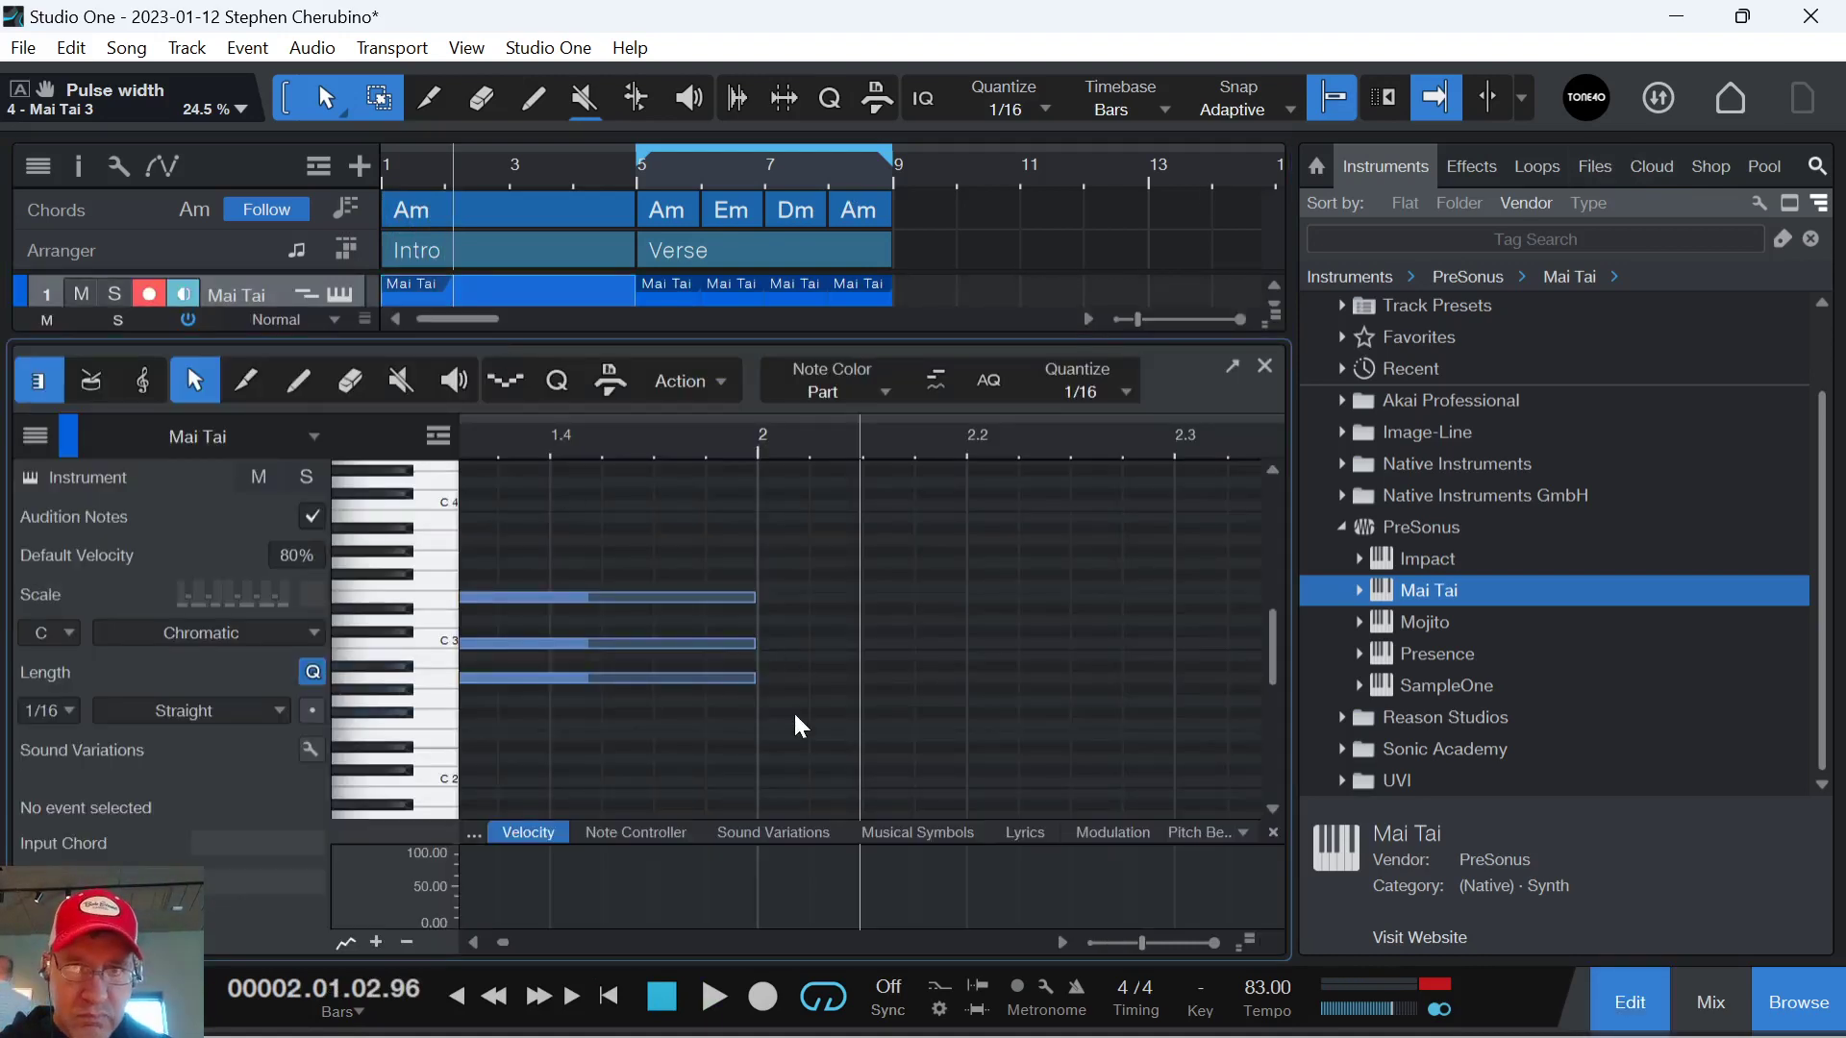
drag(716, 444, 634, 439)
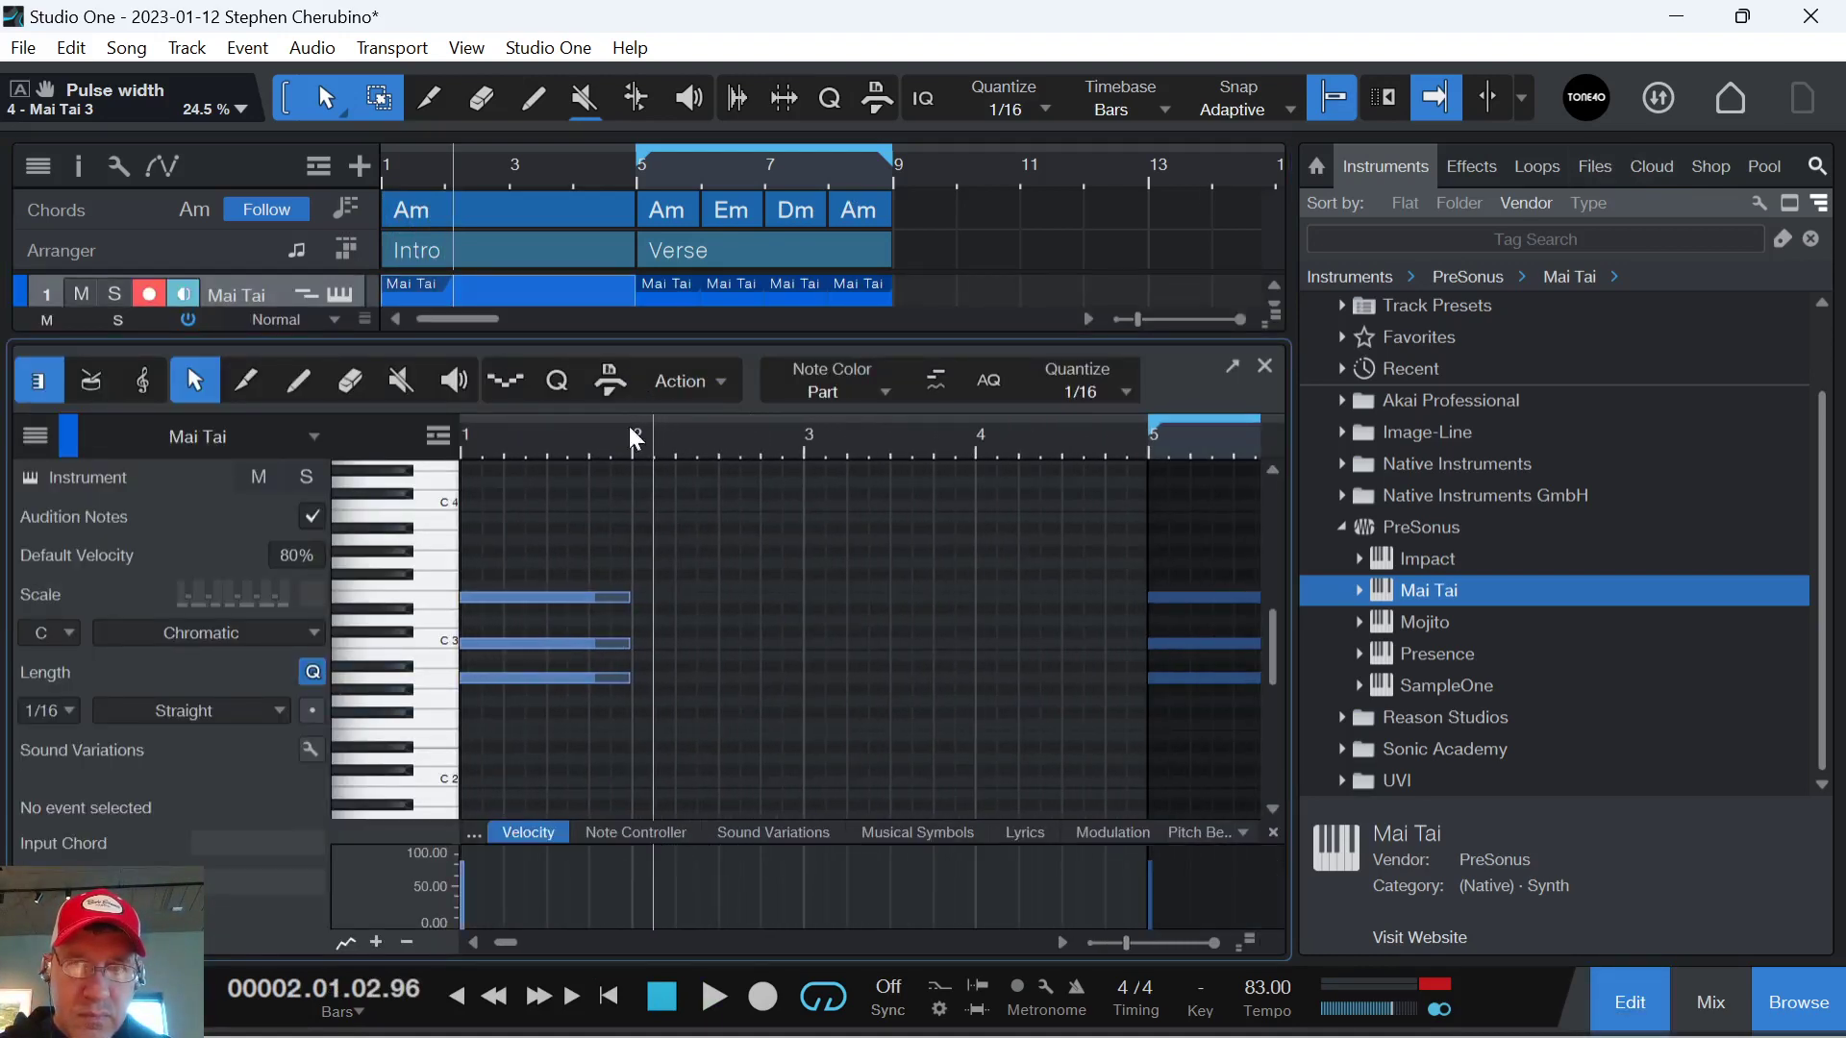
drag(623, 671, 1150, 599)
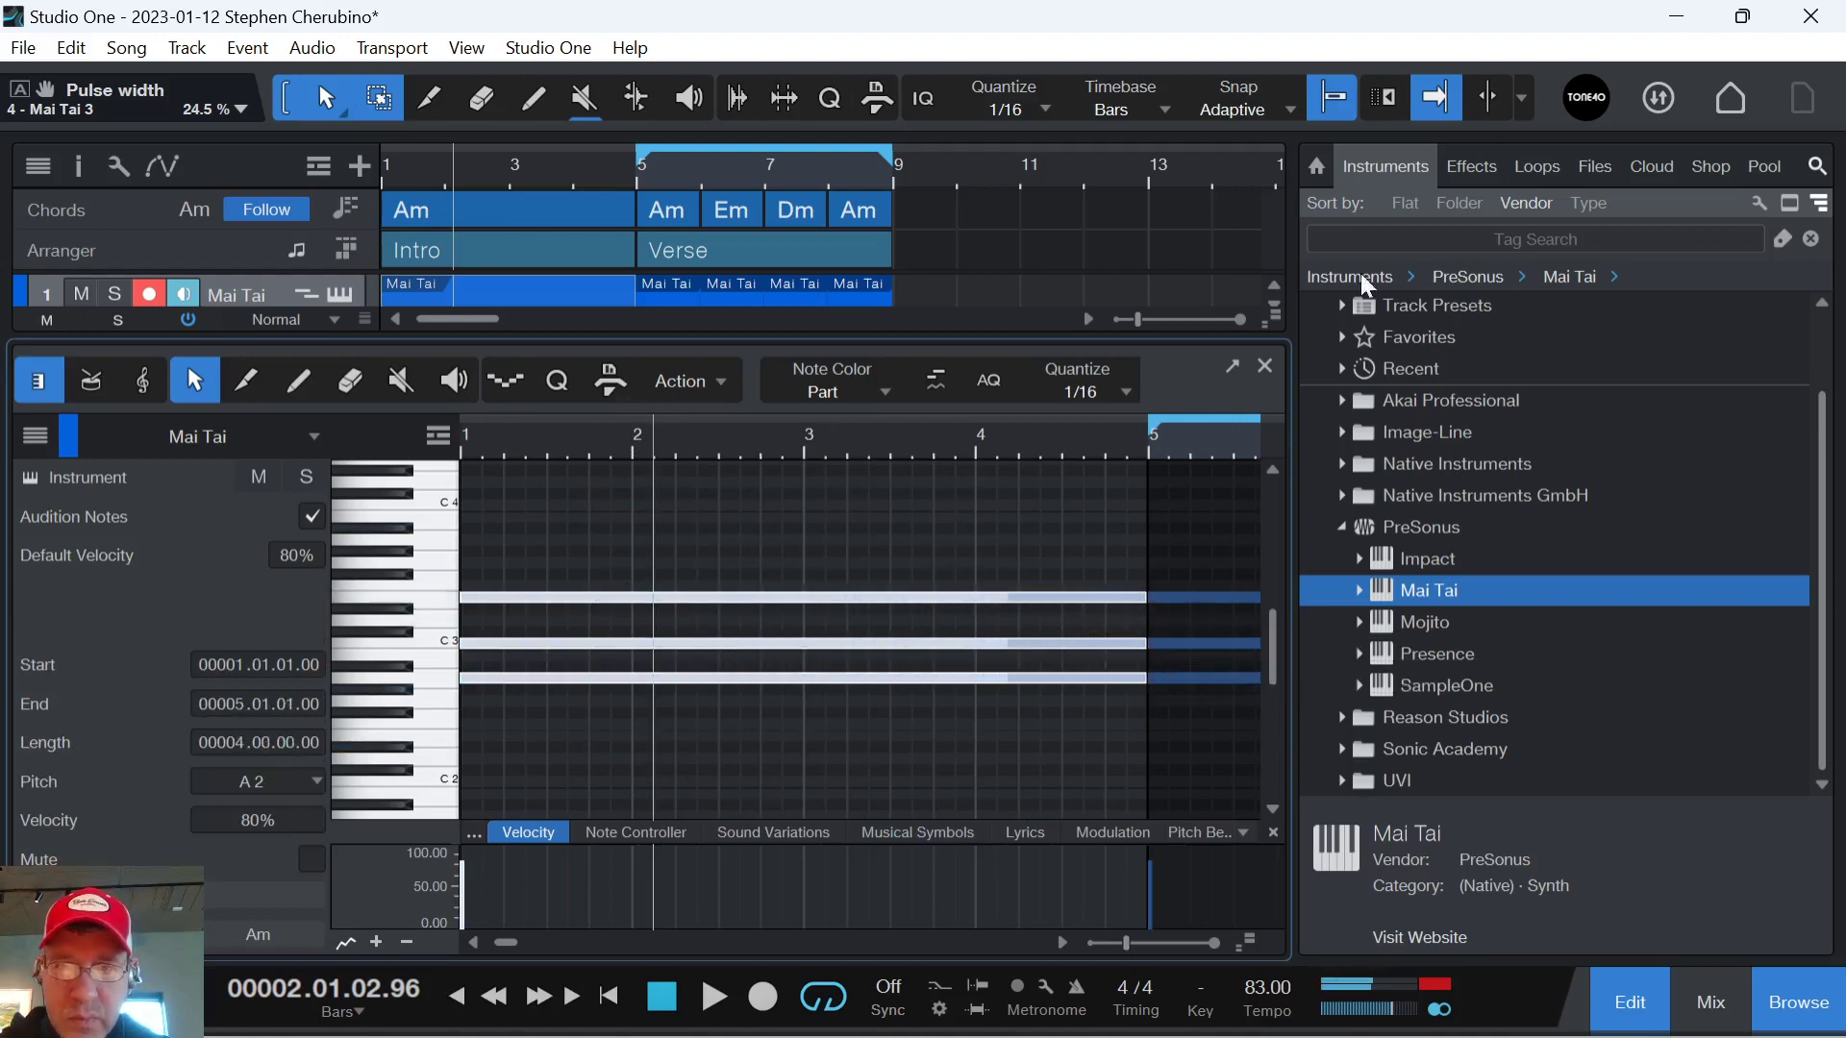
Search the Sound Sets for "uplifter", audition effects 10 to 12 and place Uplifter Effect 12 C.wav on a new track at bar 1.
click(1595, 167)
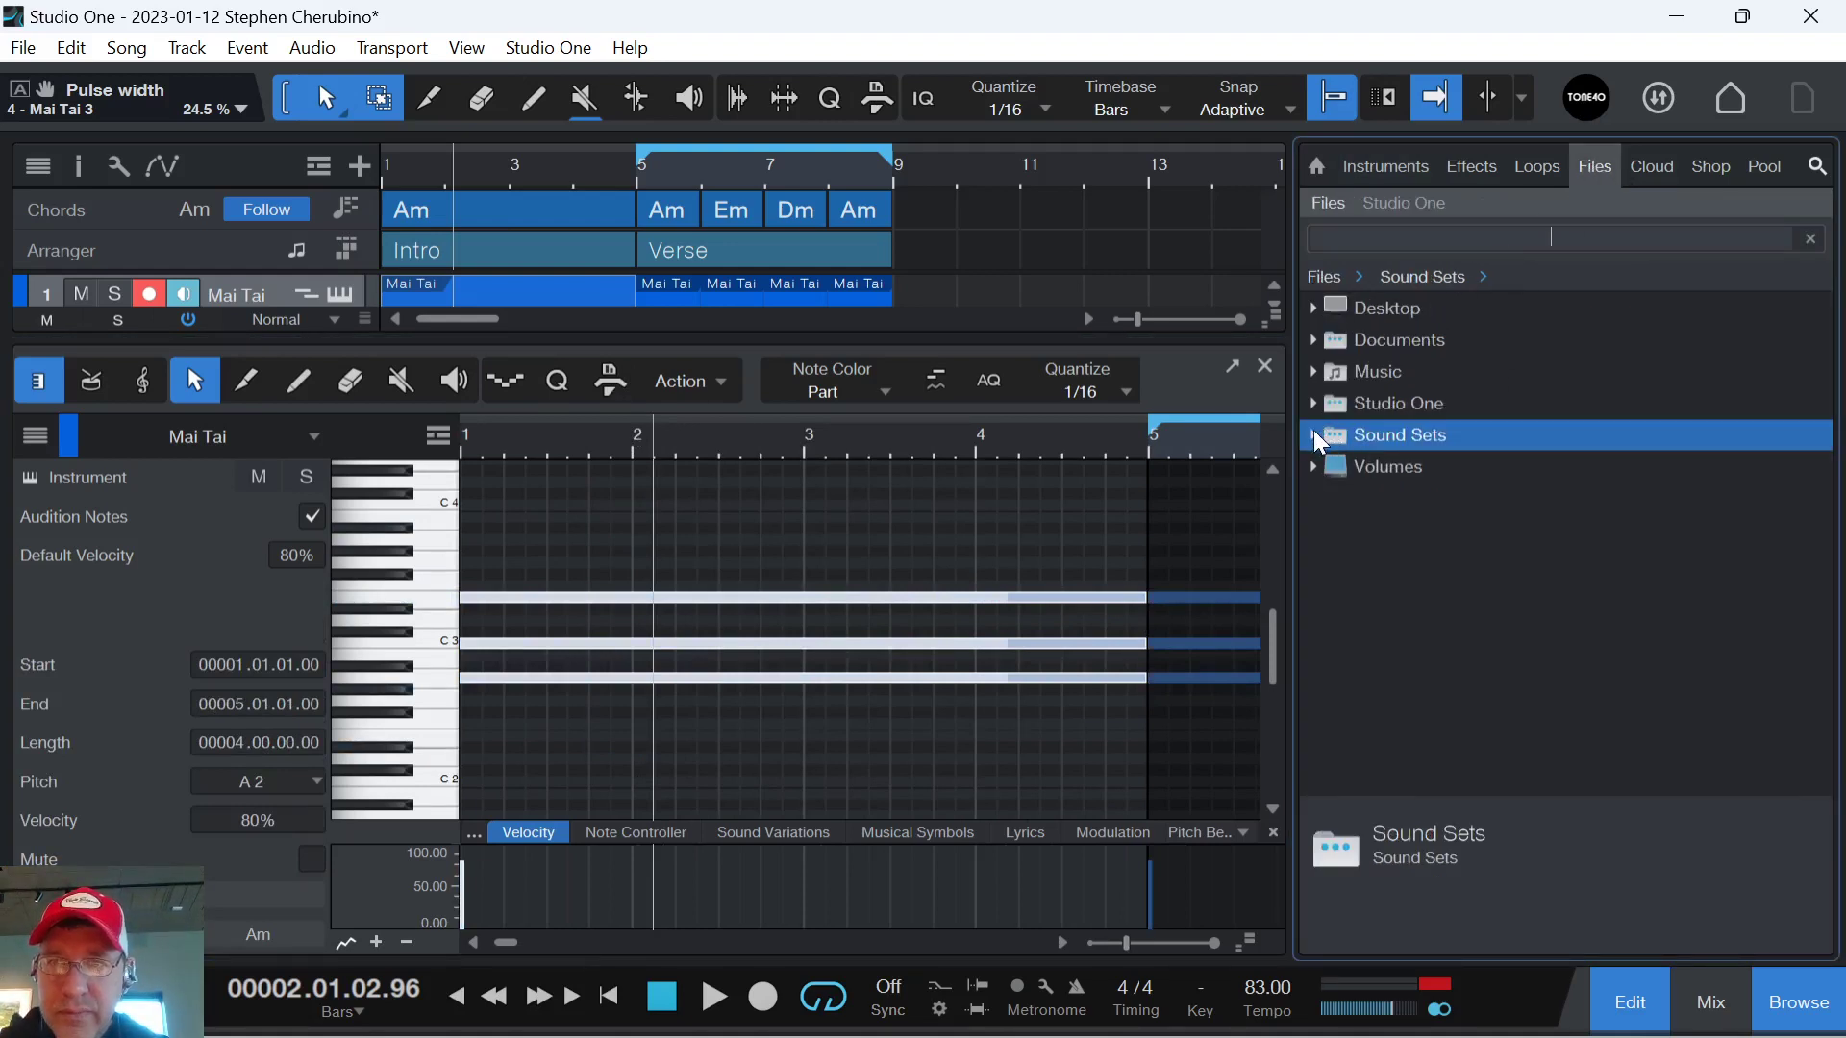
click(1315, 434)
click(1548, 237)
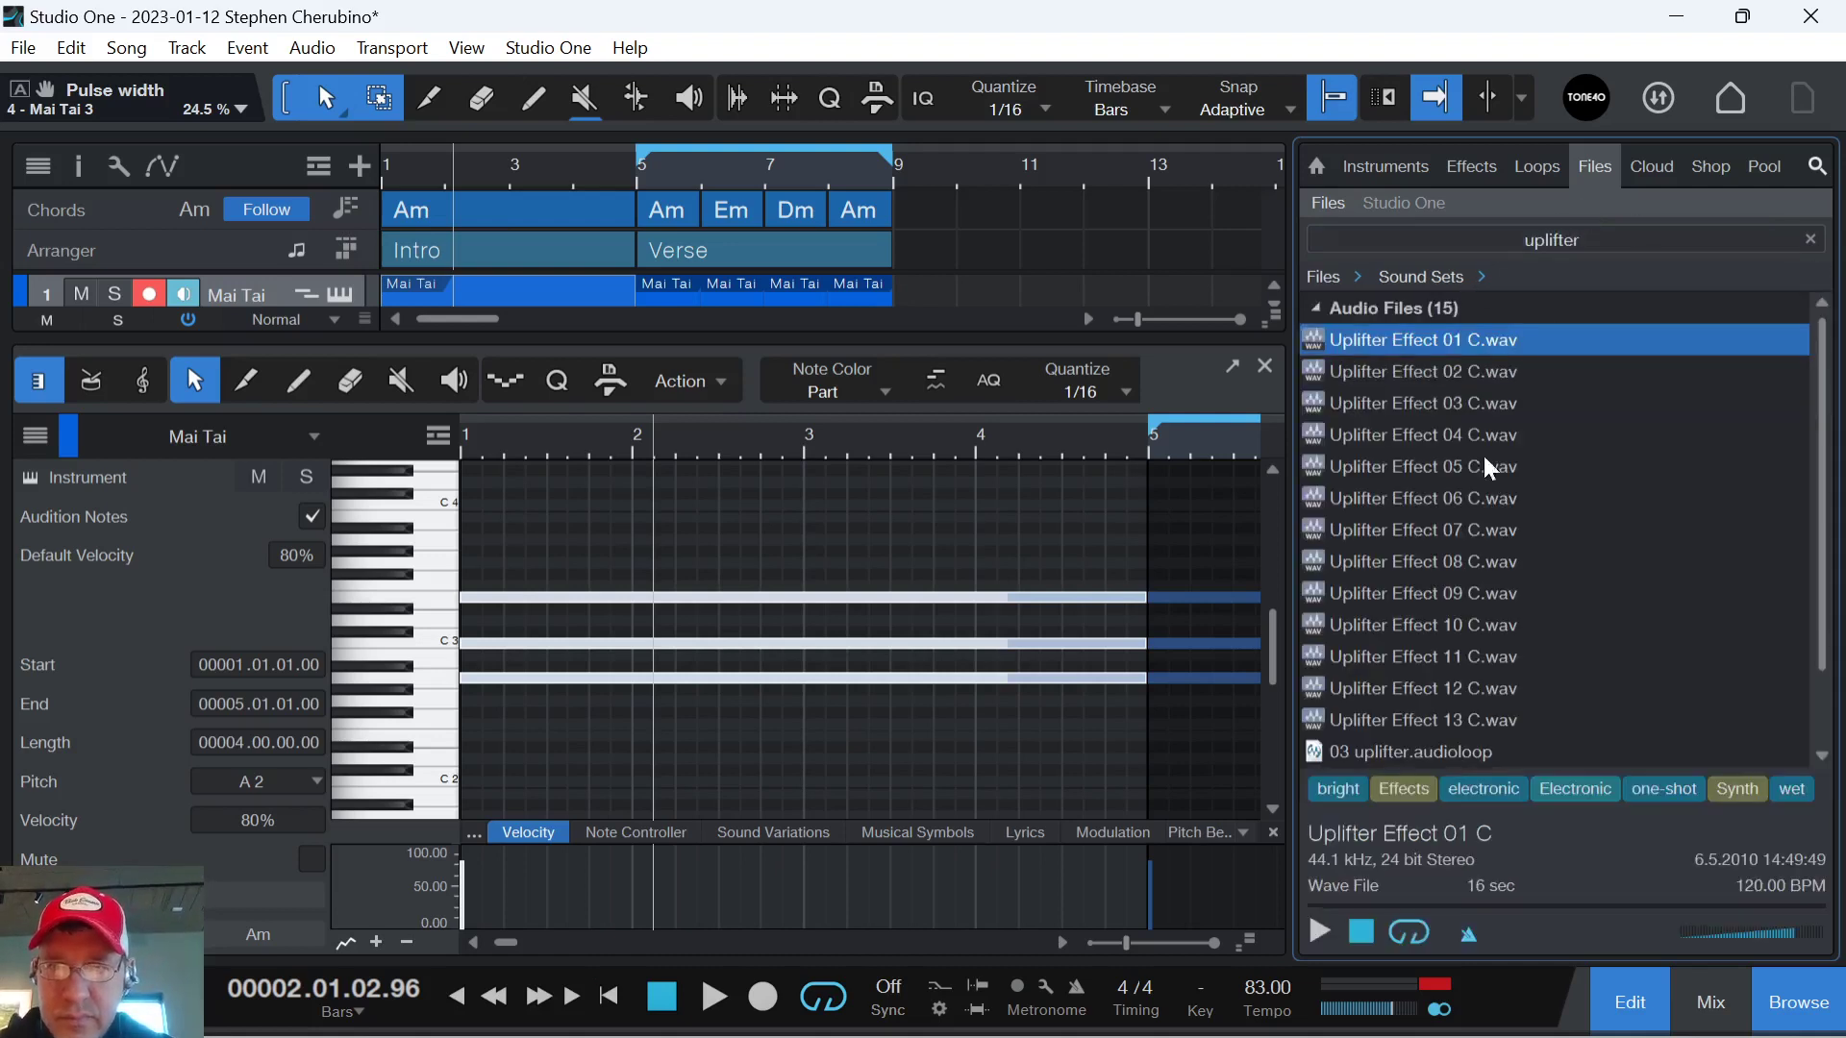
click(1422, 625)
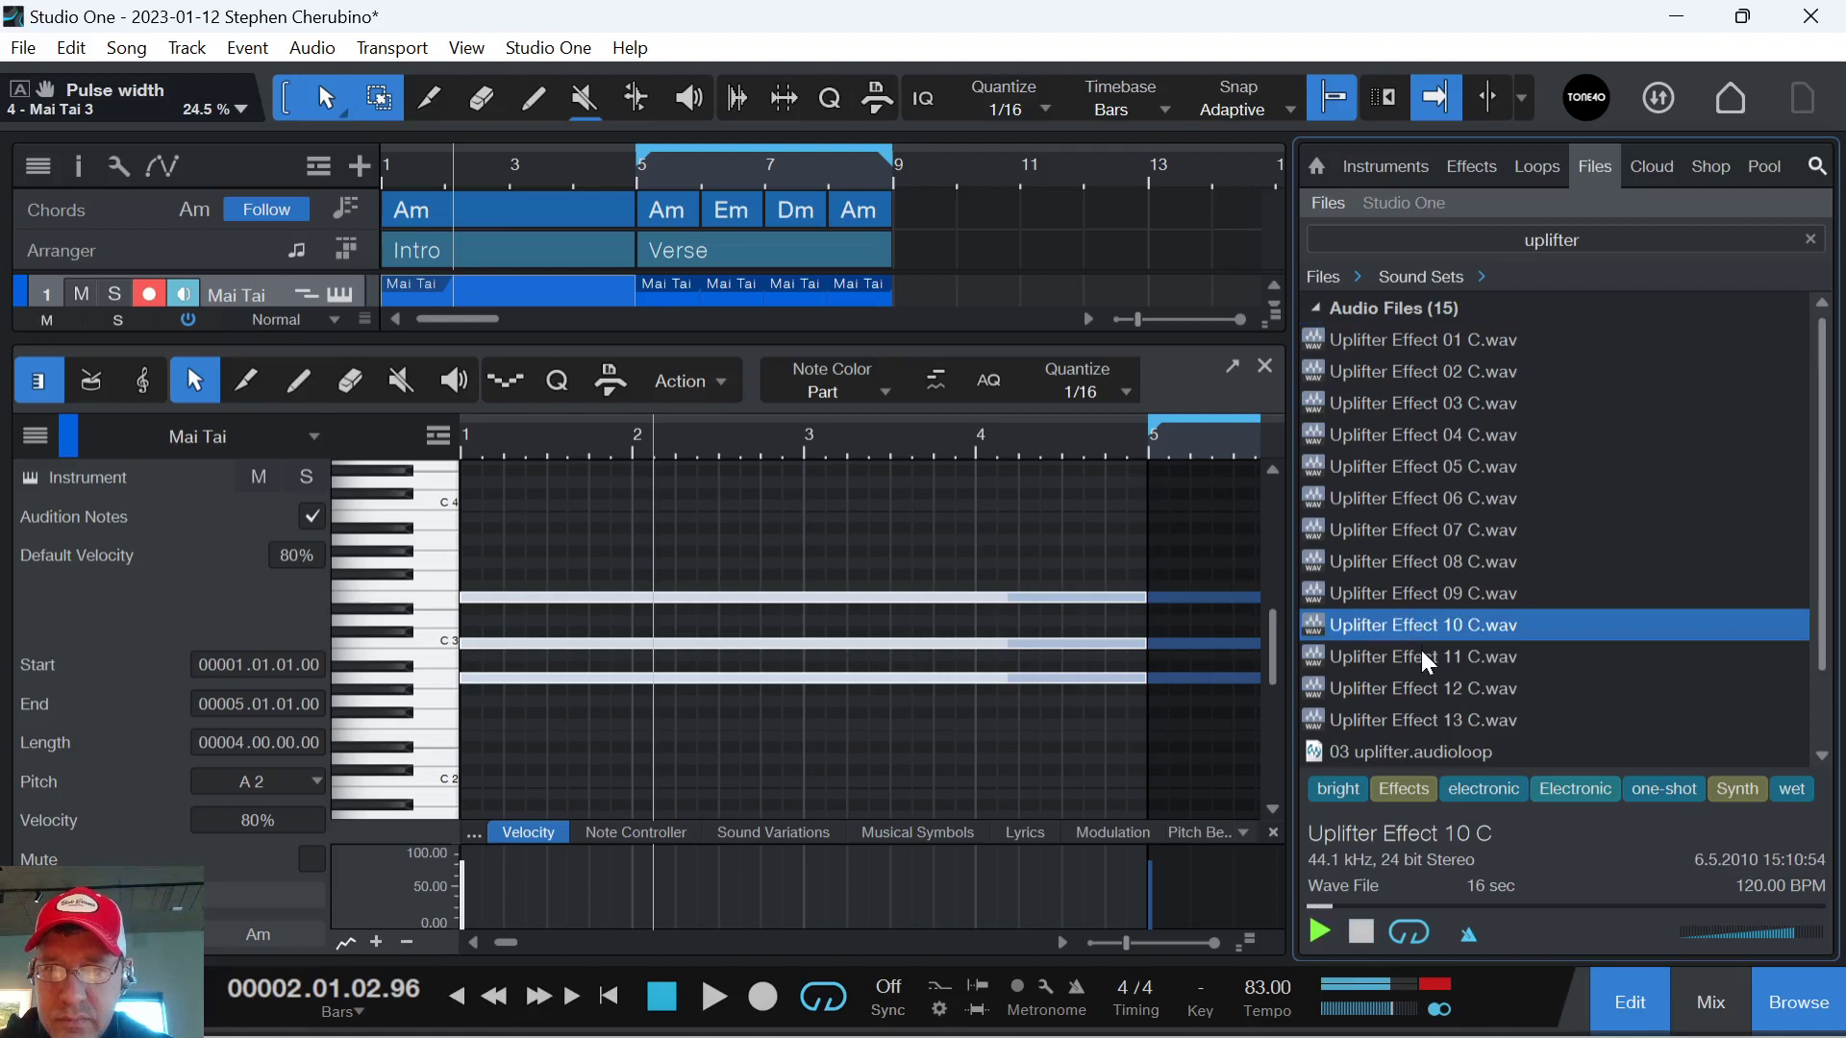
click(1421, 656)
click(1422, 680)
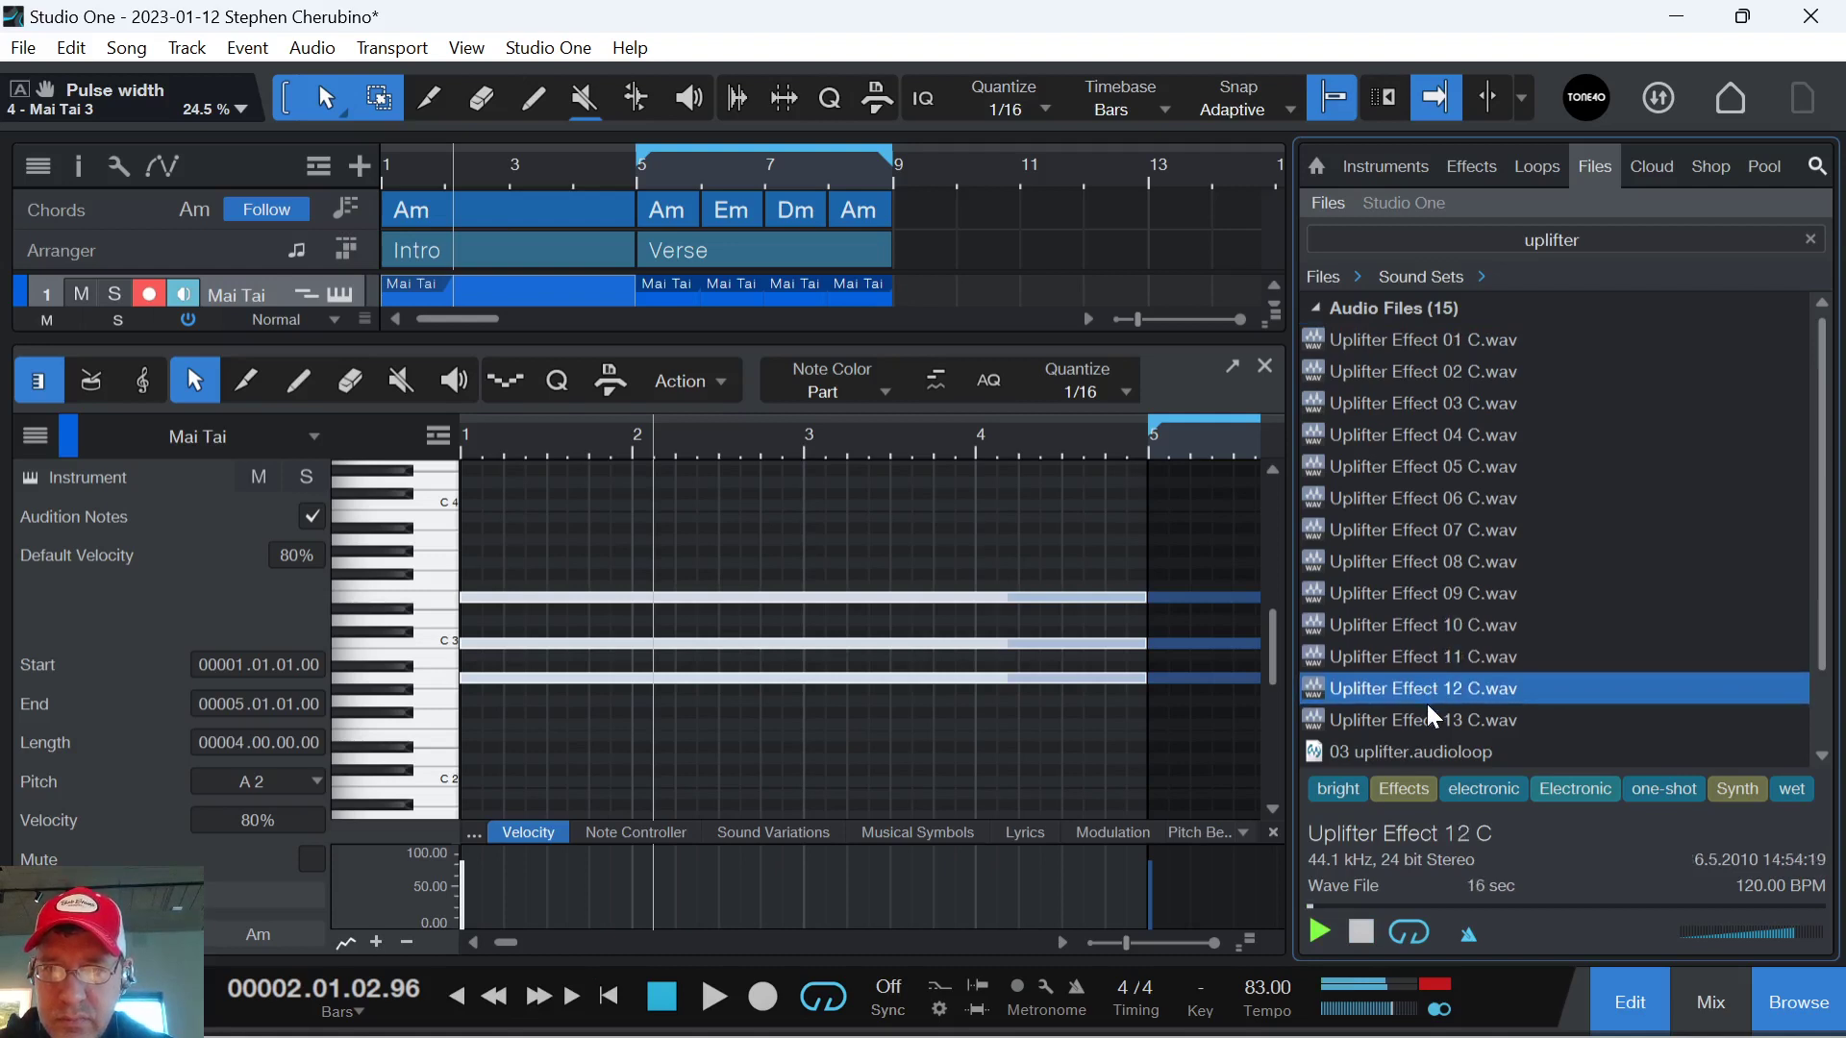
click(1265, 365)
drag(1382, 683, 442, 681)
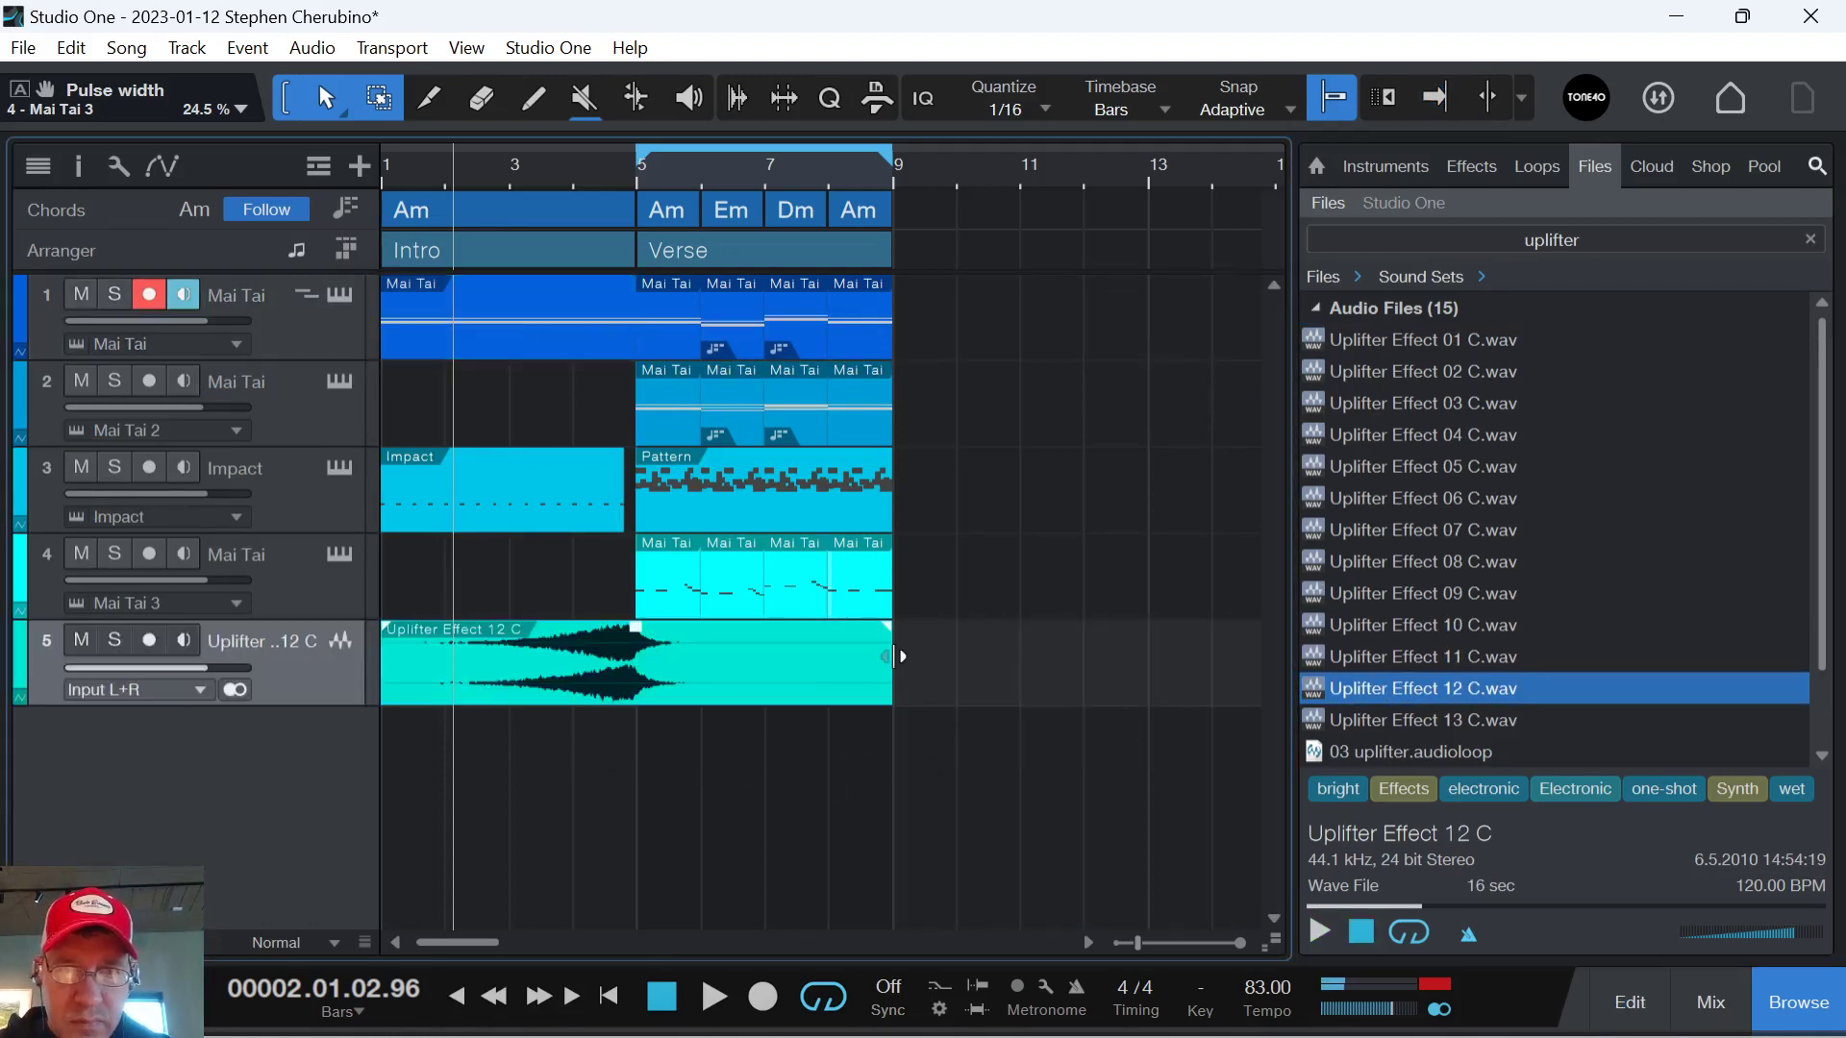
Play the song with the uplifter and lower its track volume to -8.1 dB.
key(f)
key(space)
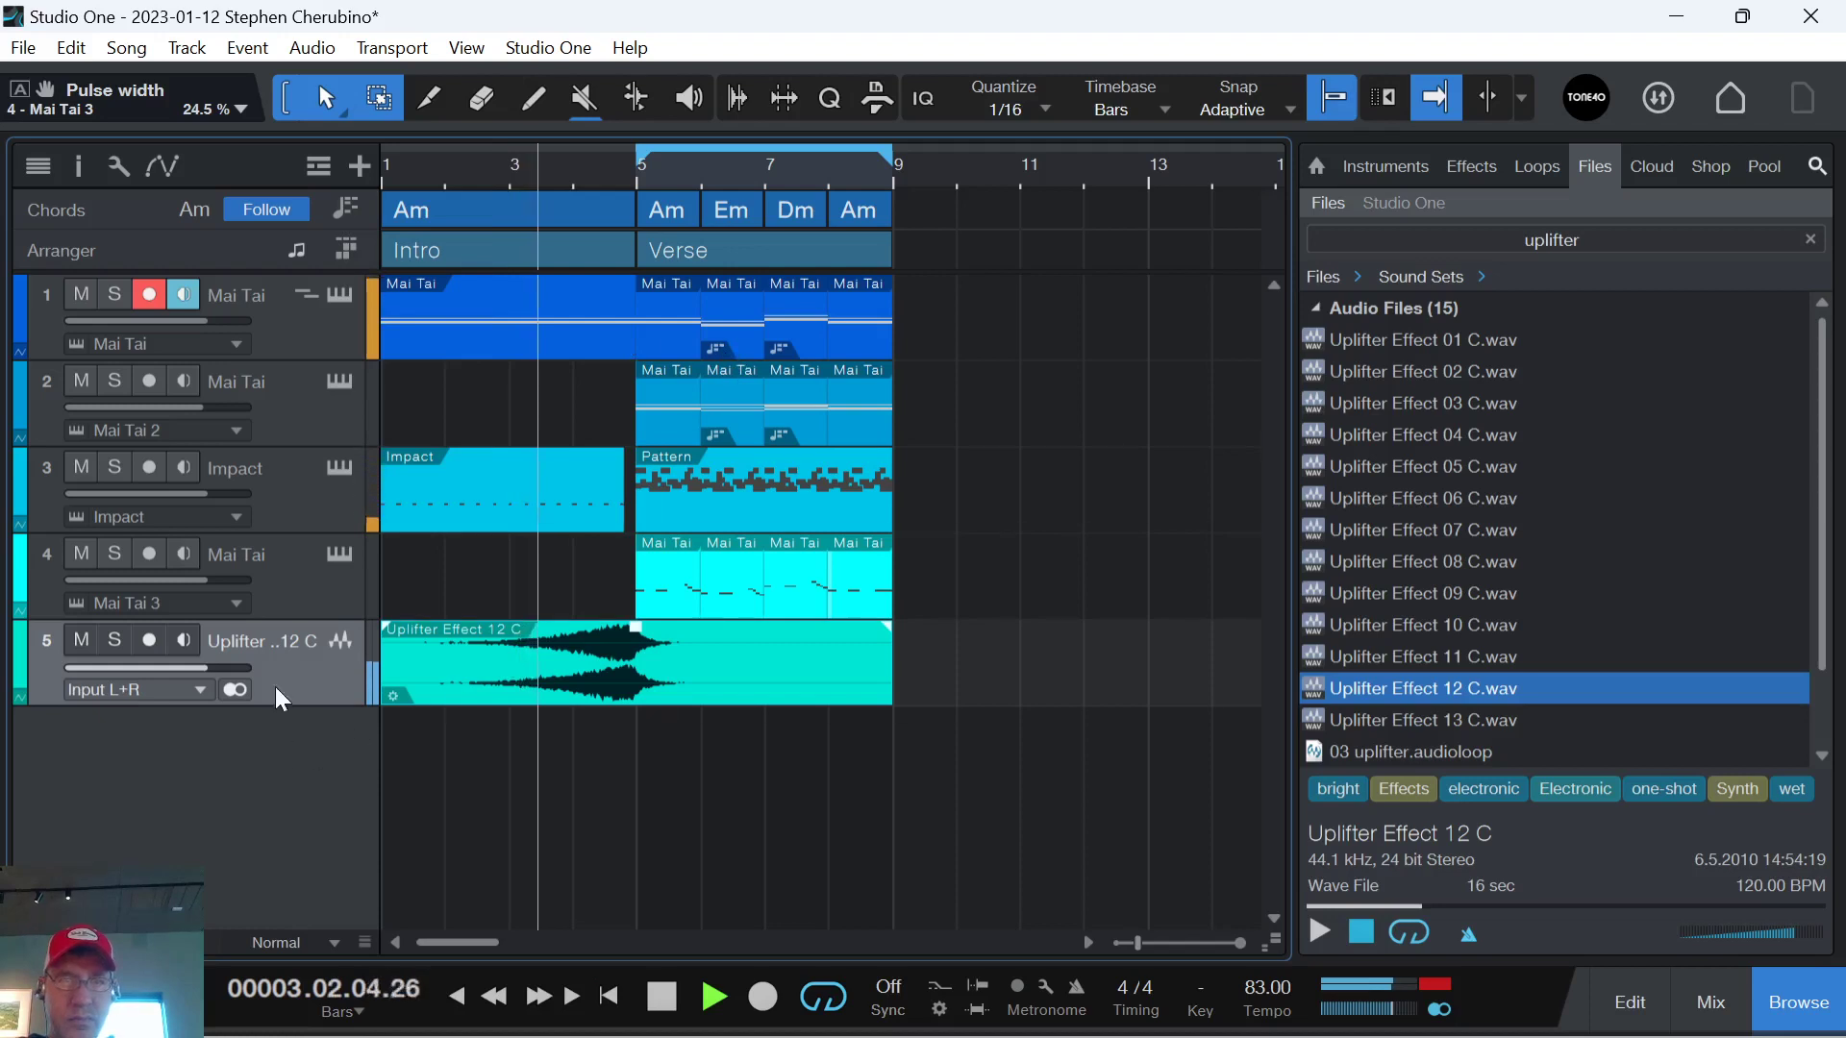
drag(198, 669, 162, 660)
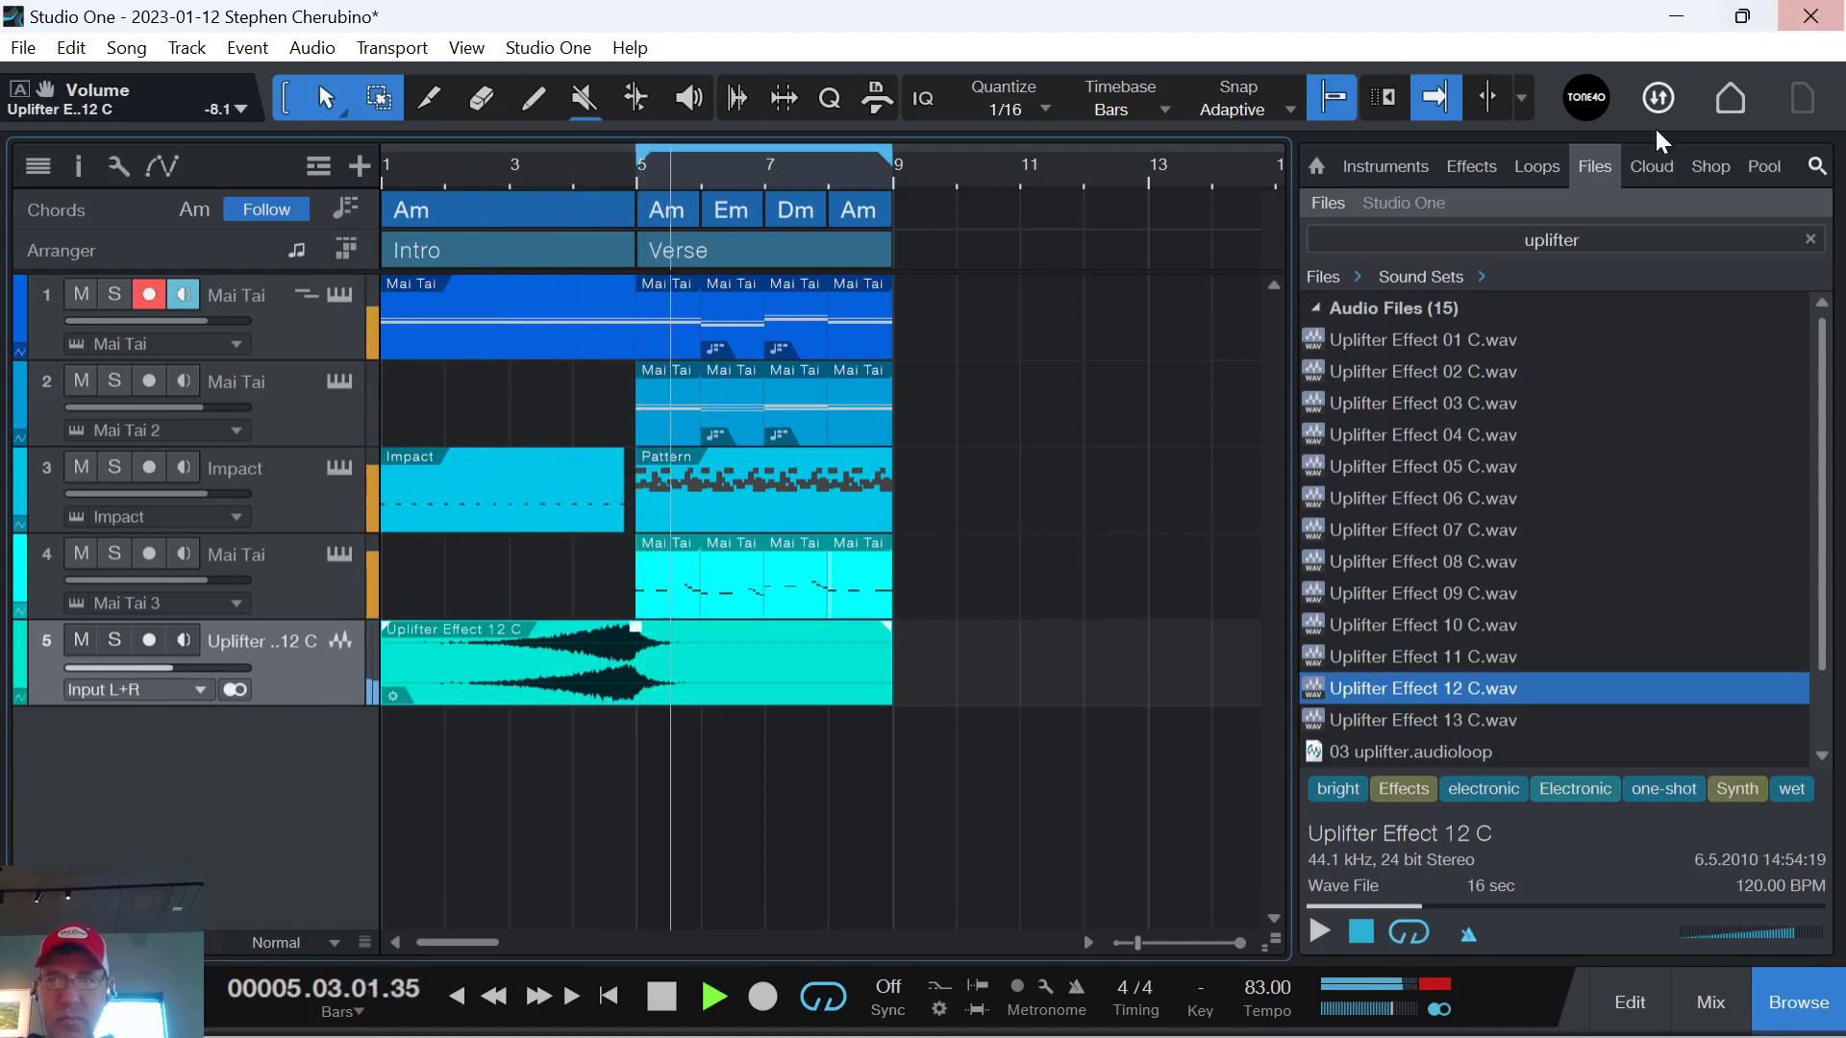
Search the Sound Sets for "crash" and audition various crash one-shots and audioloops.
click(1553, 239)
text(cra)
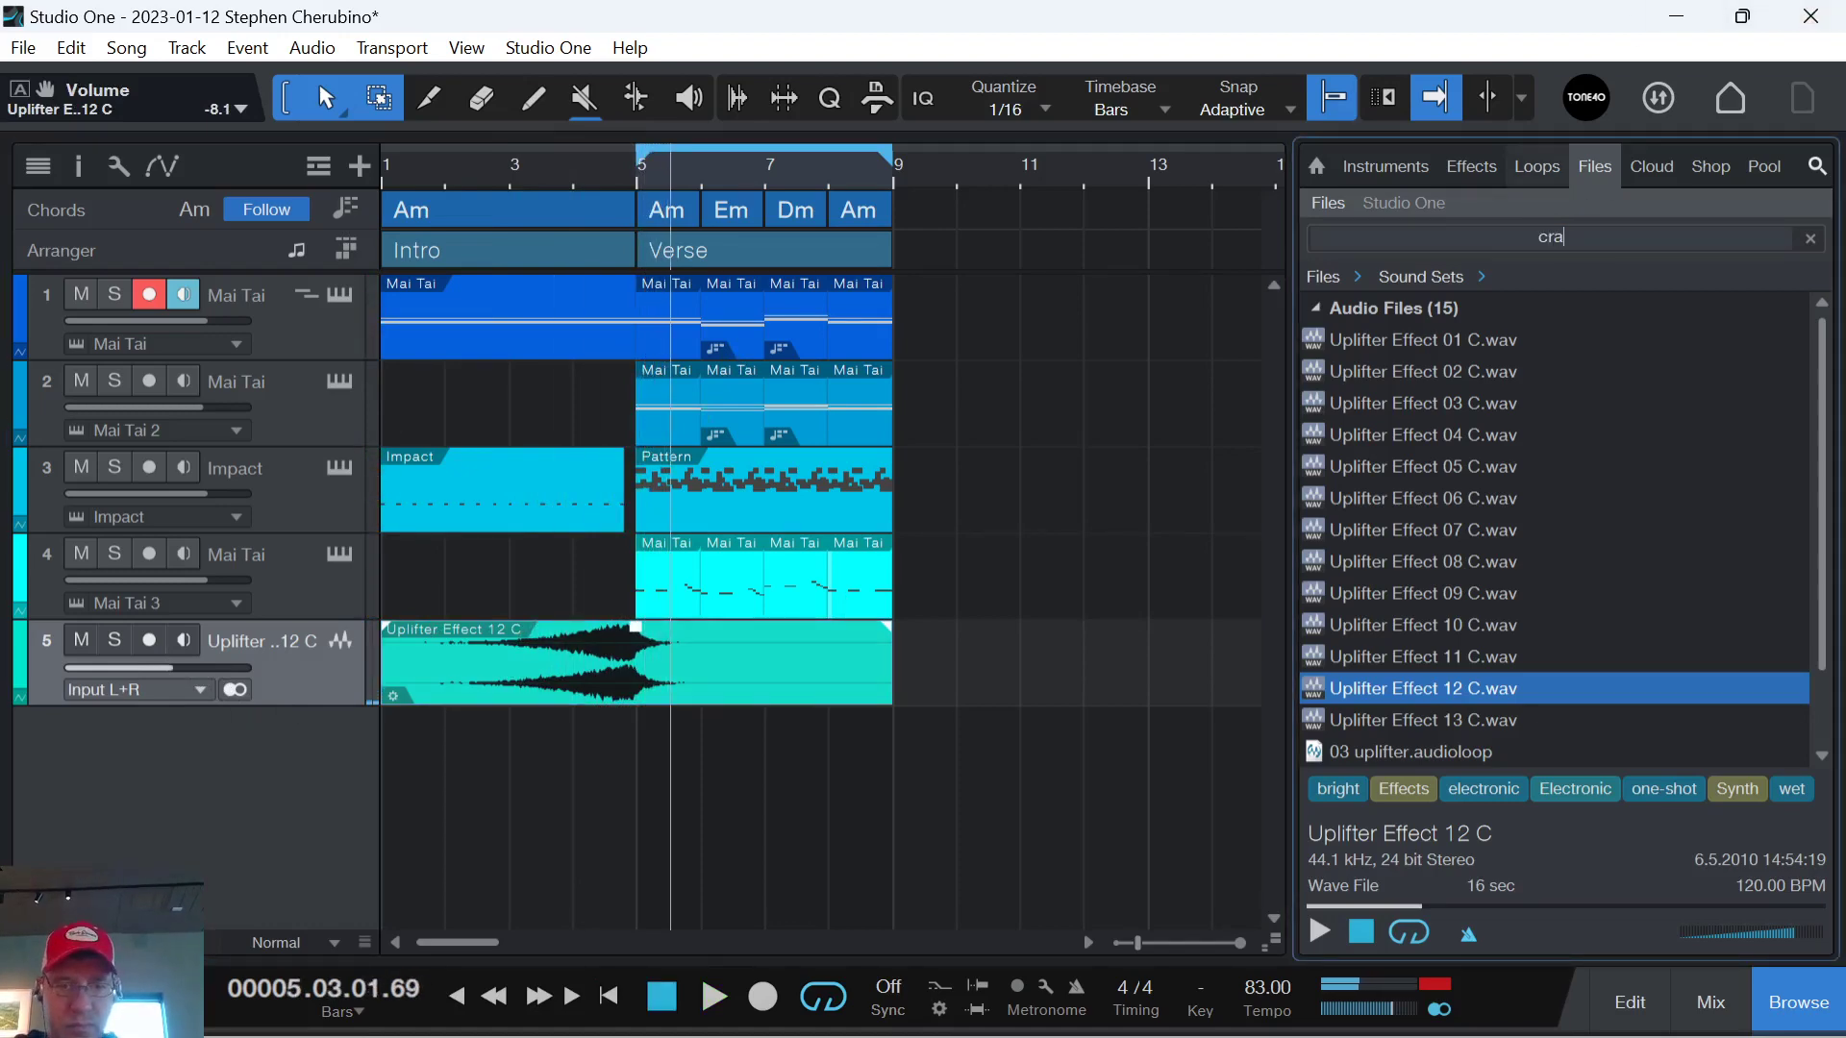
text(sh)
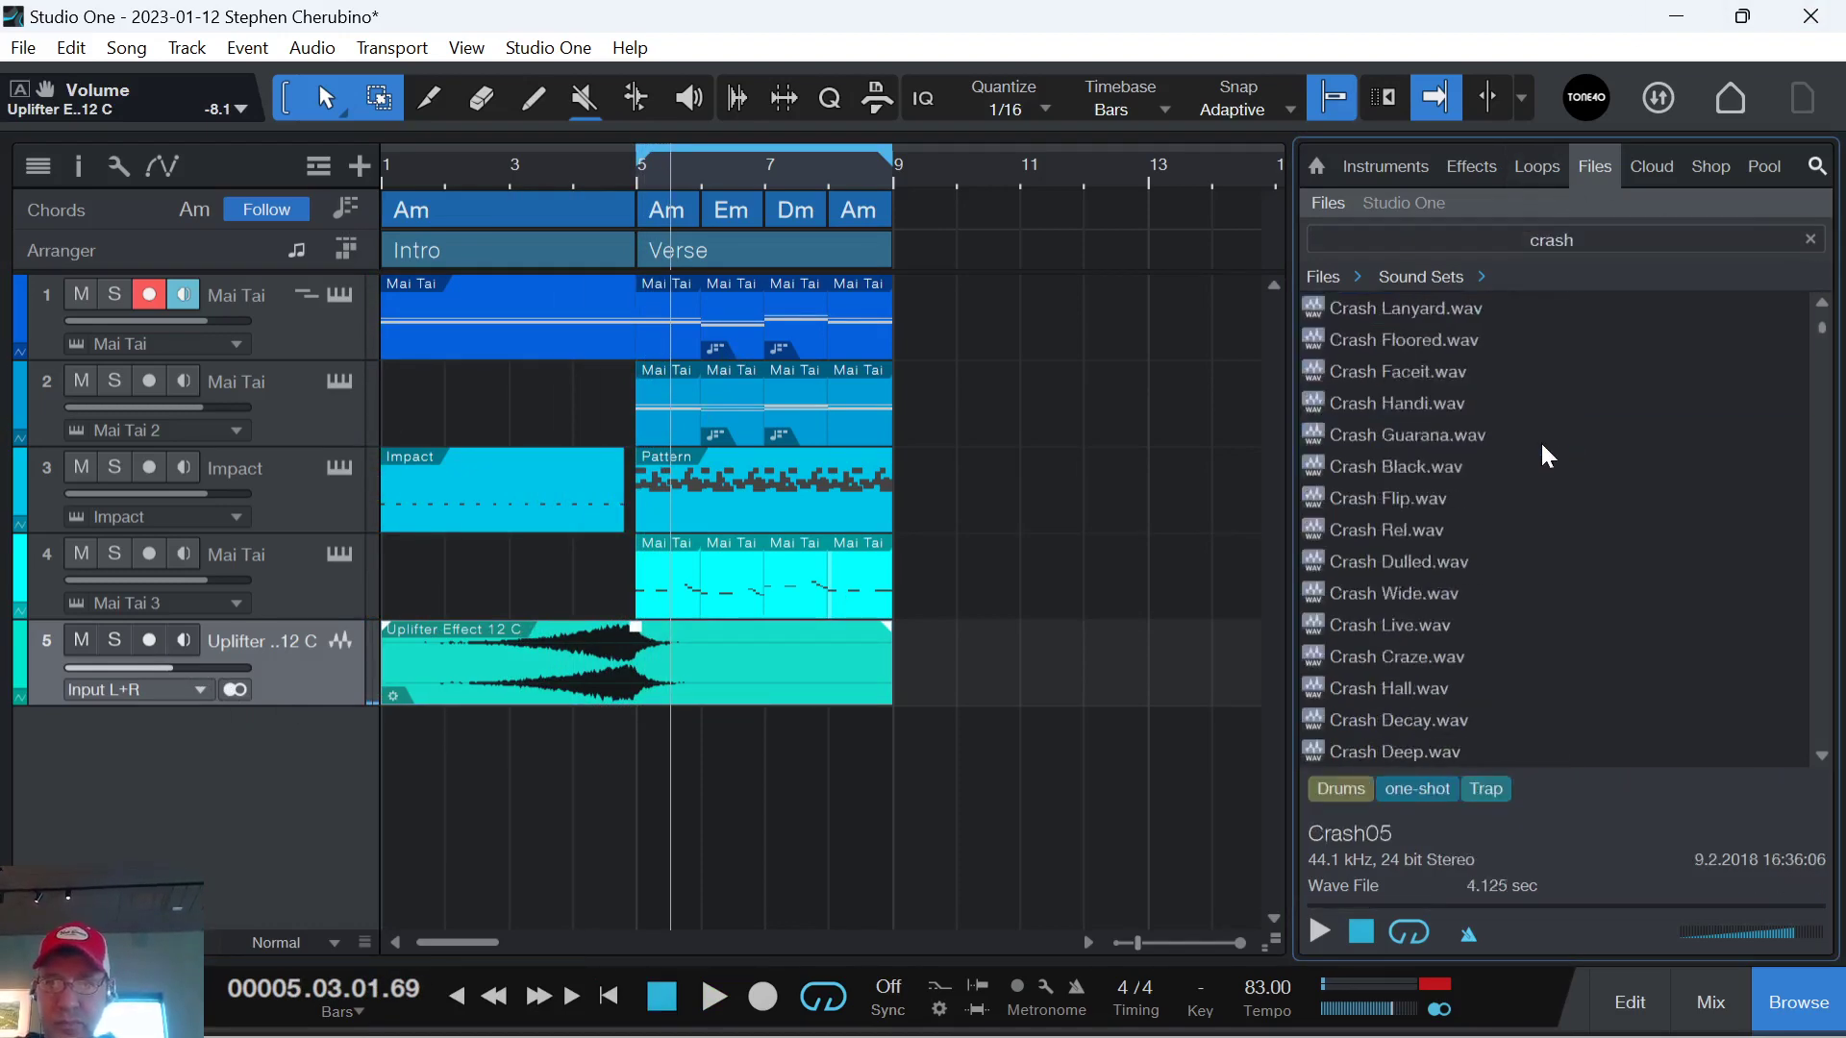
click(1490, 500)
click(1445, 529)
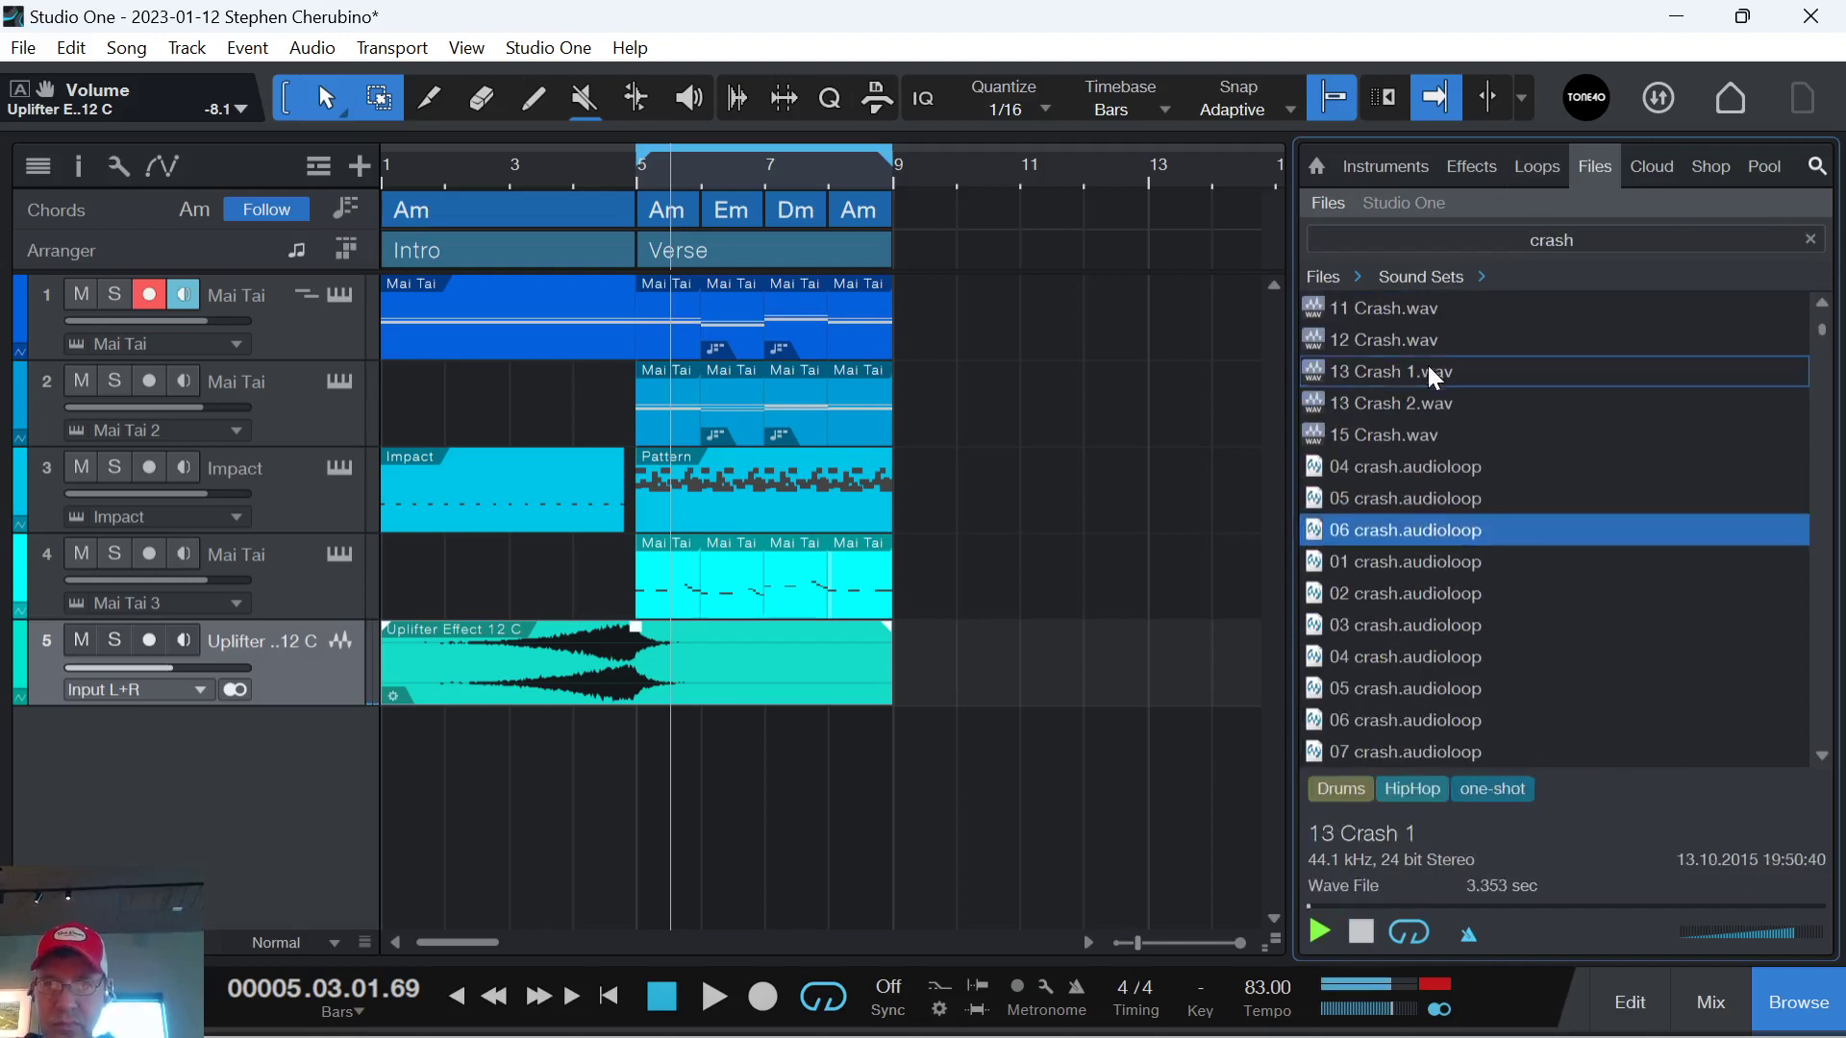
click(1427, 371)
click(1418, 403)
click(1401, 467)
click(1384, 625)
click(1374, 688)
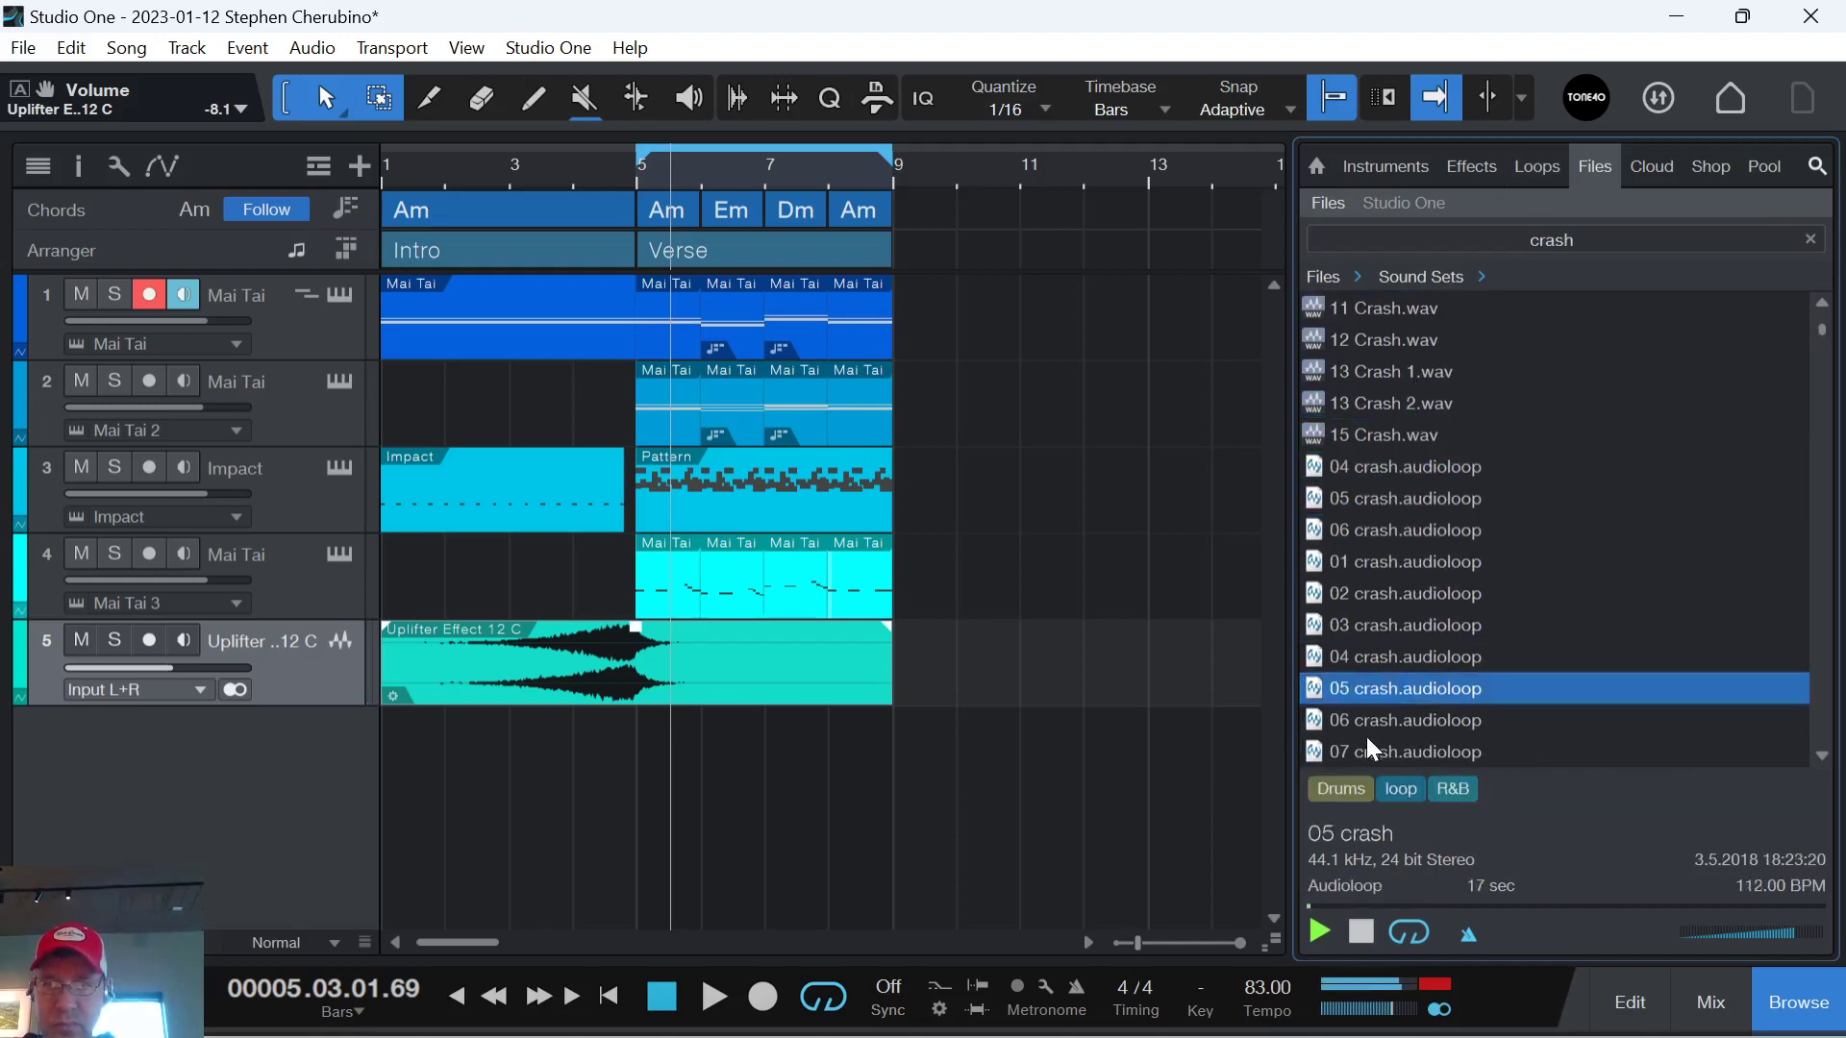
click(1380, 720)
click(1380, 707)
click(1399, 688)
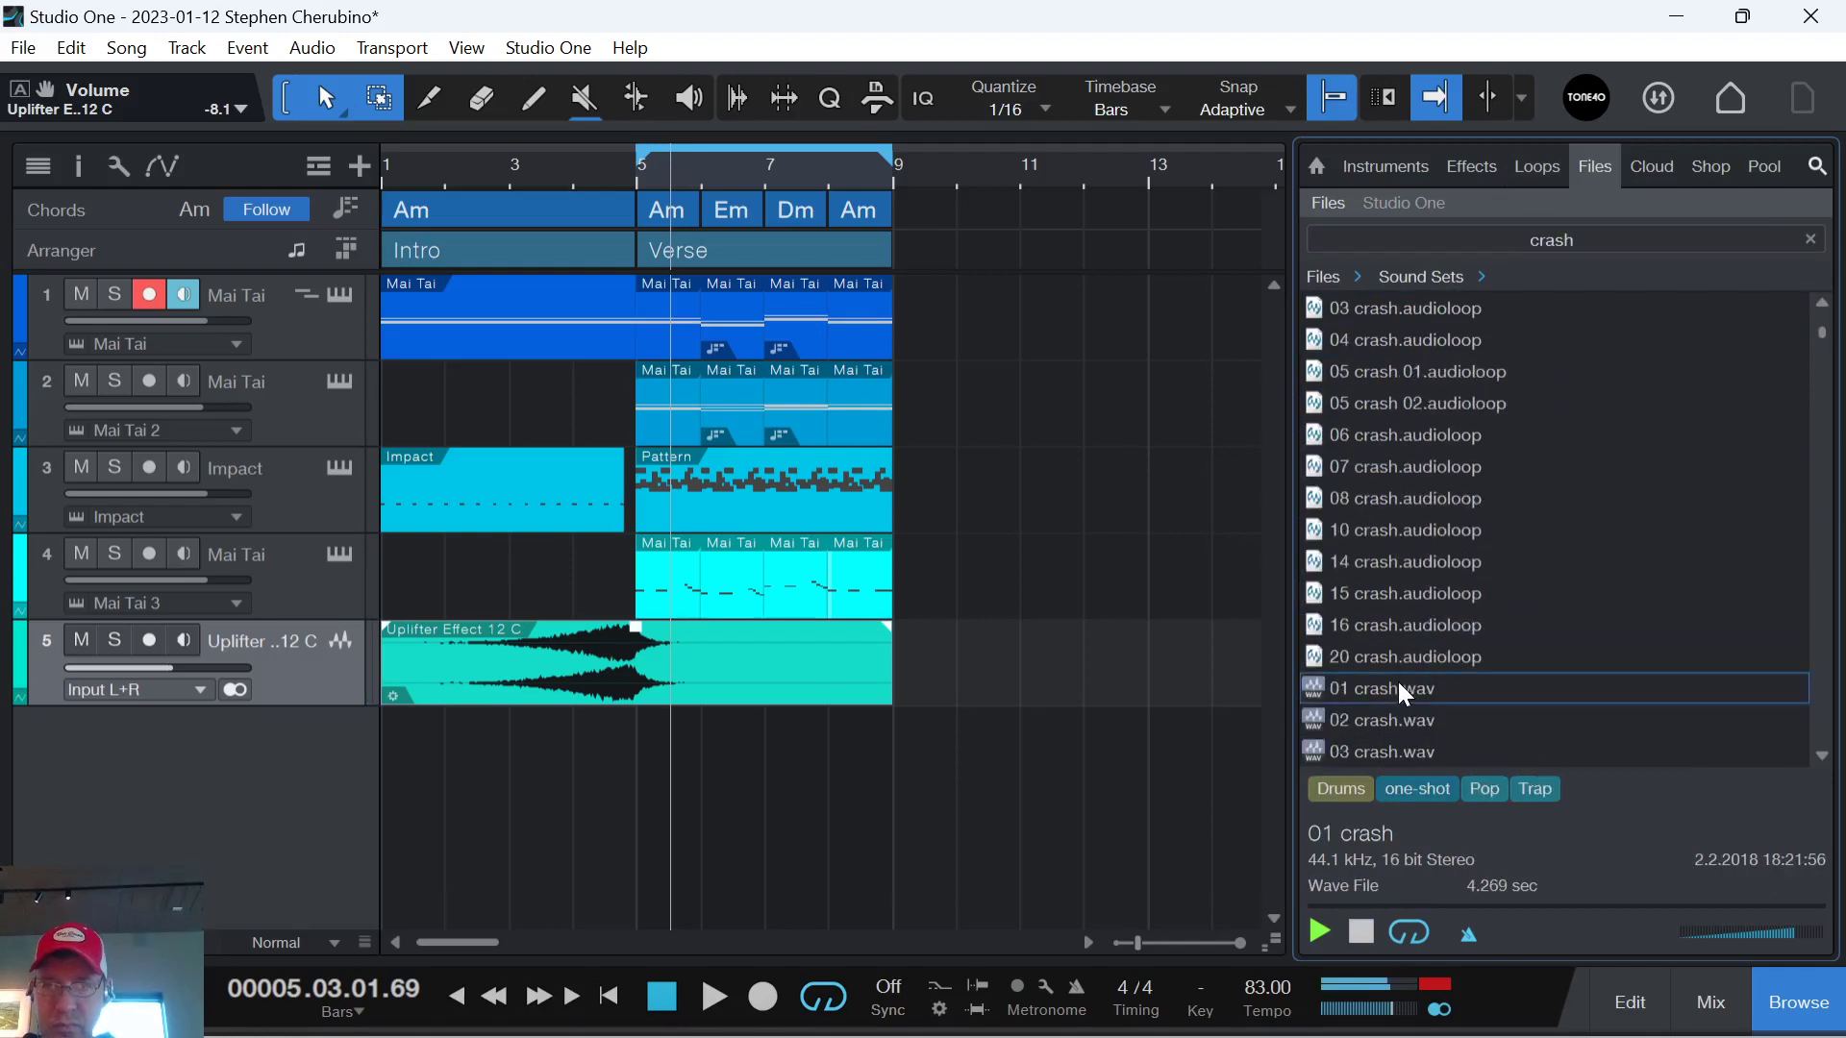
Audition more crash one-shots and place 05 crash 01.wav on a new track at bar 5, where the Verse starts.
click(1390, 717)
scroll(1394, 673, down, 2)
click(1393, 670)
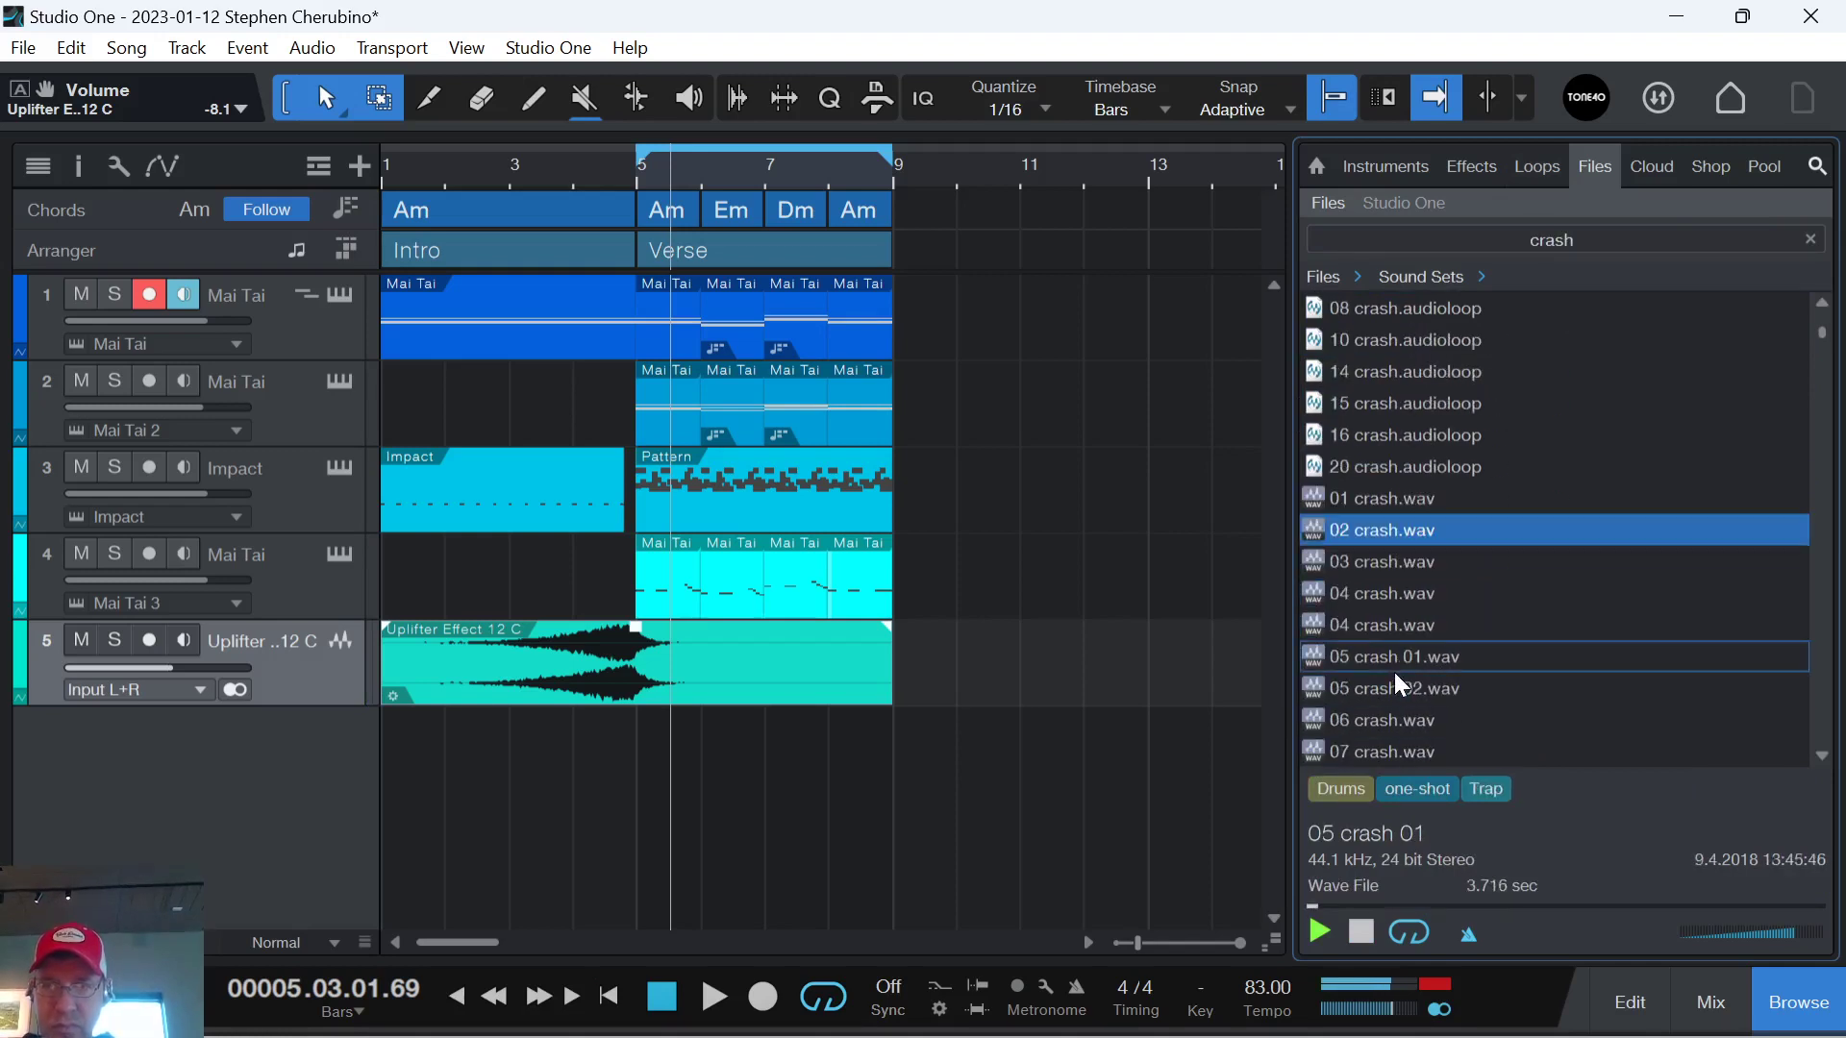
drag(1393, 669, 706, 779)
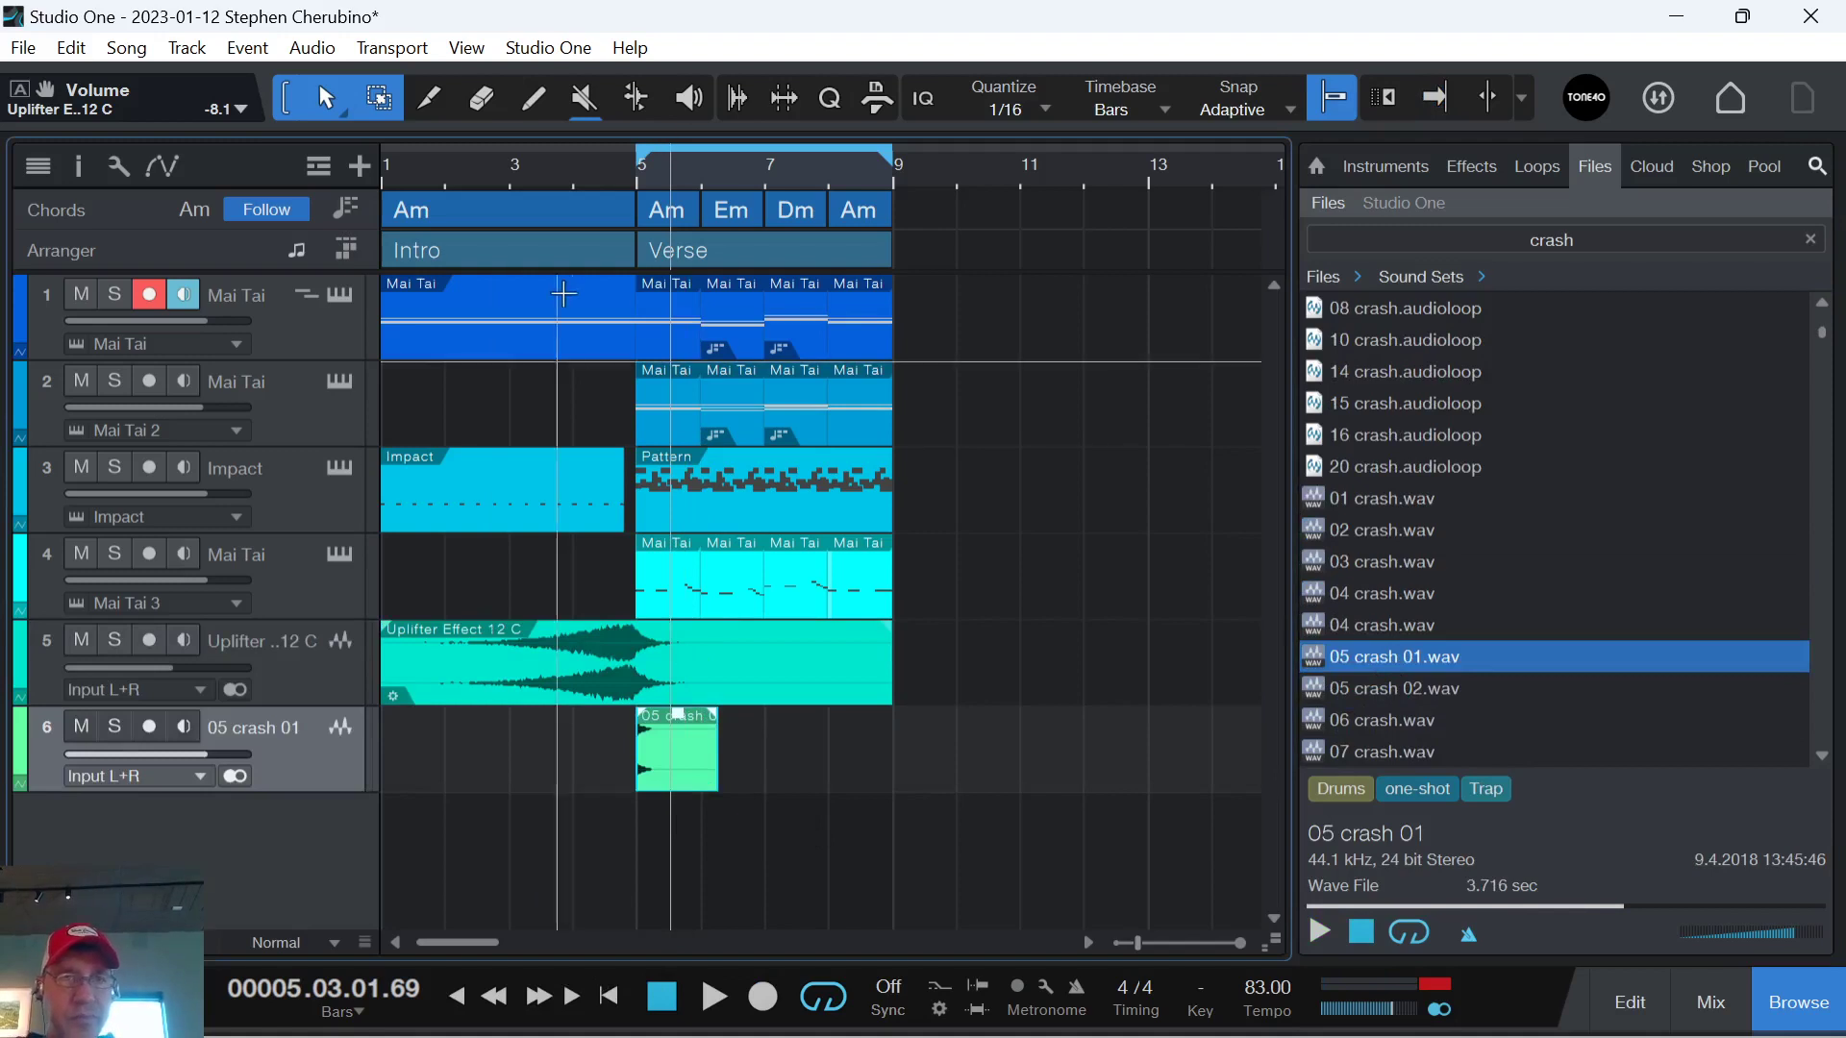
Bounce the first Mai Tai track's Intro event to audio and check the resulting waveform in the editor.
click(584, 337)
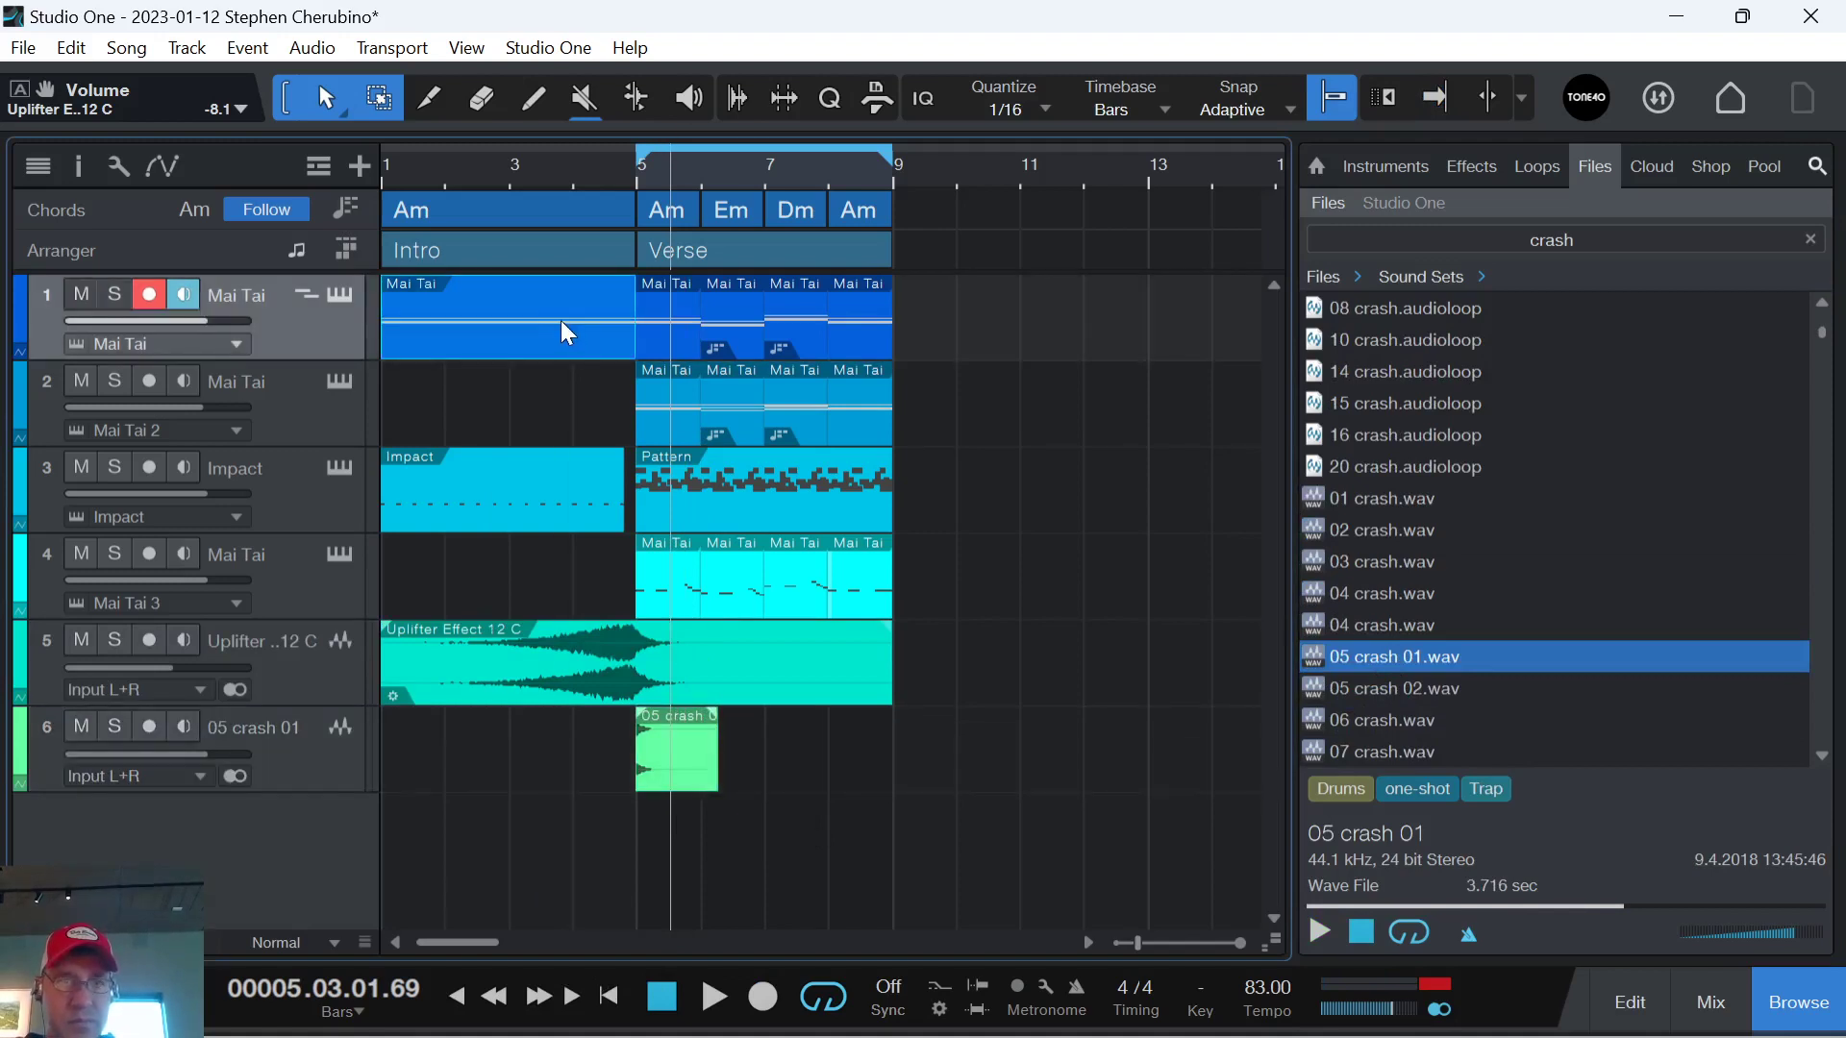
right_click(544, 343)
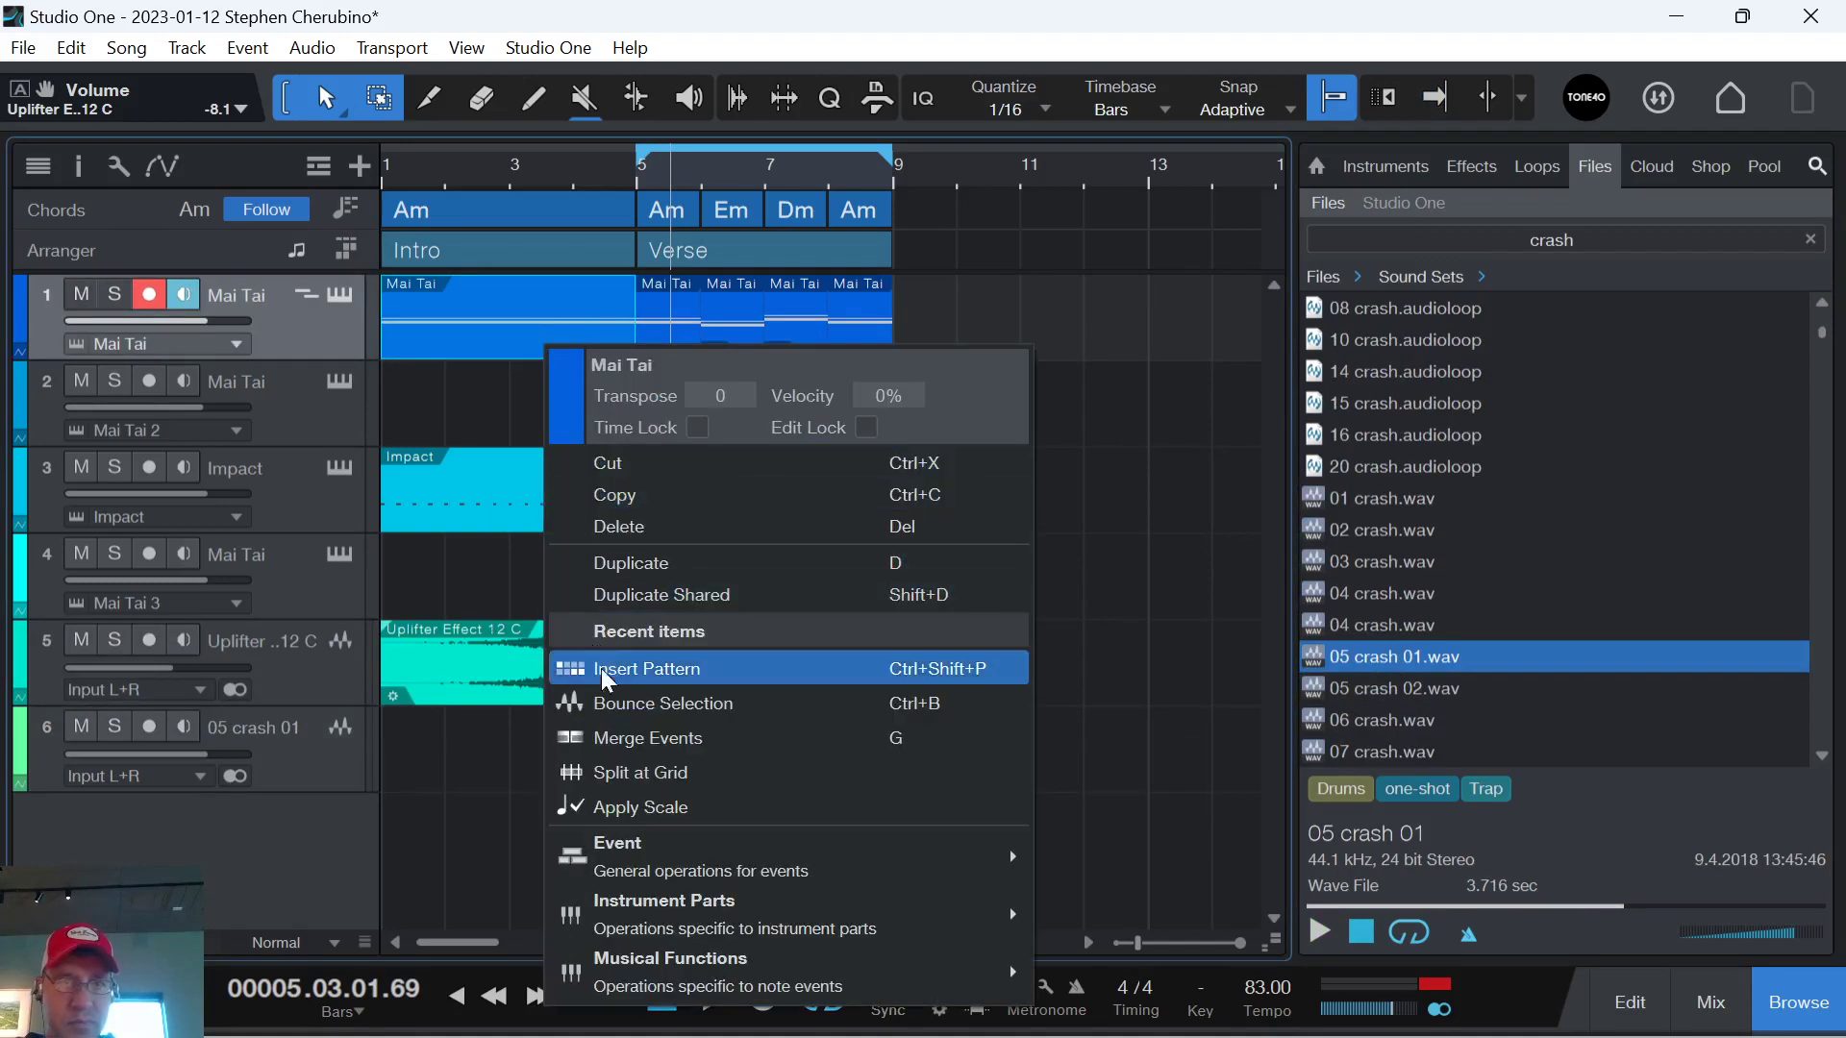
click(619, 702)
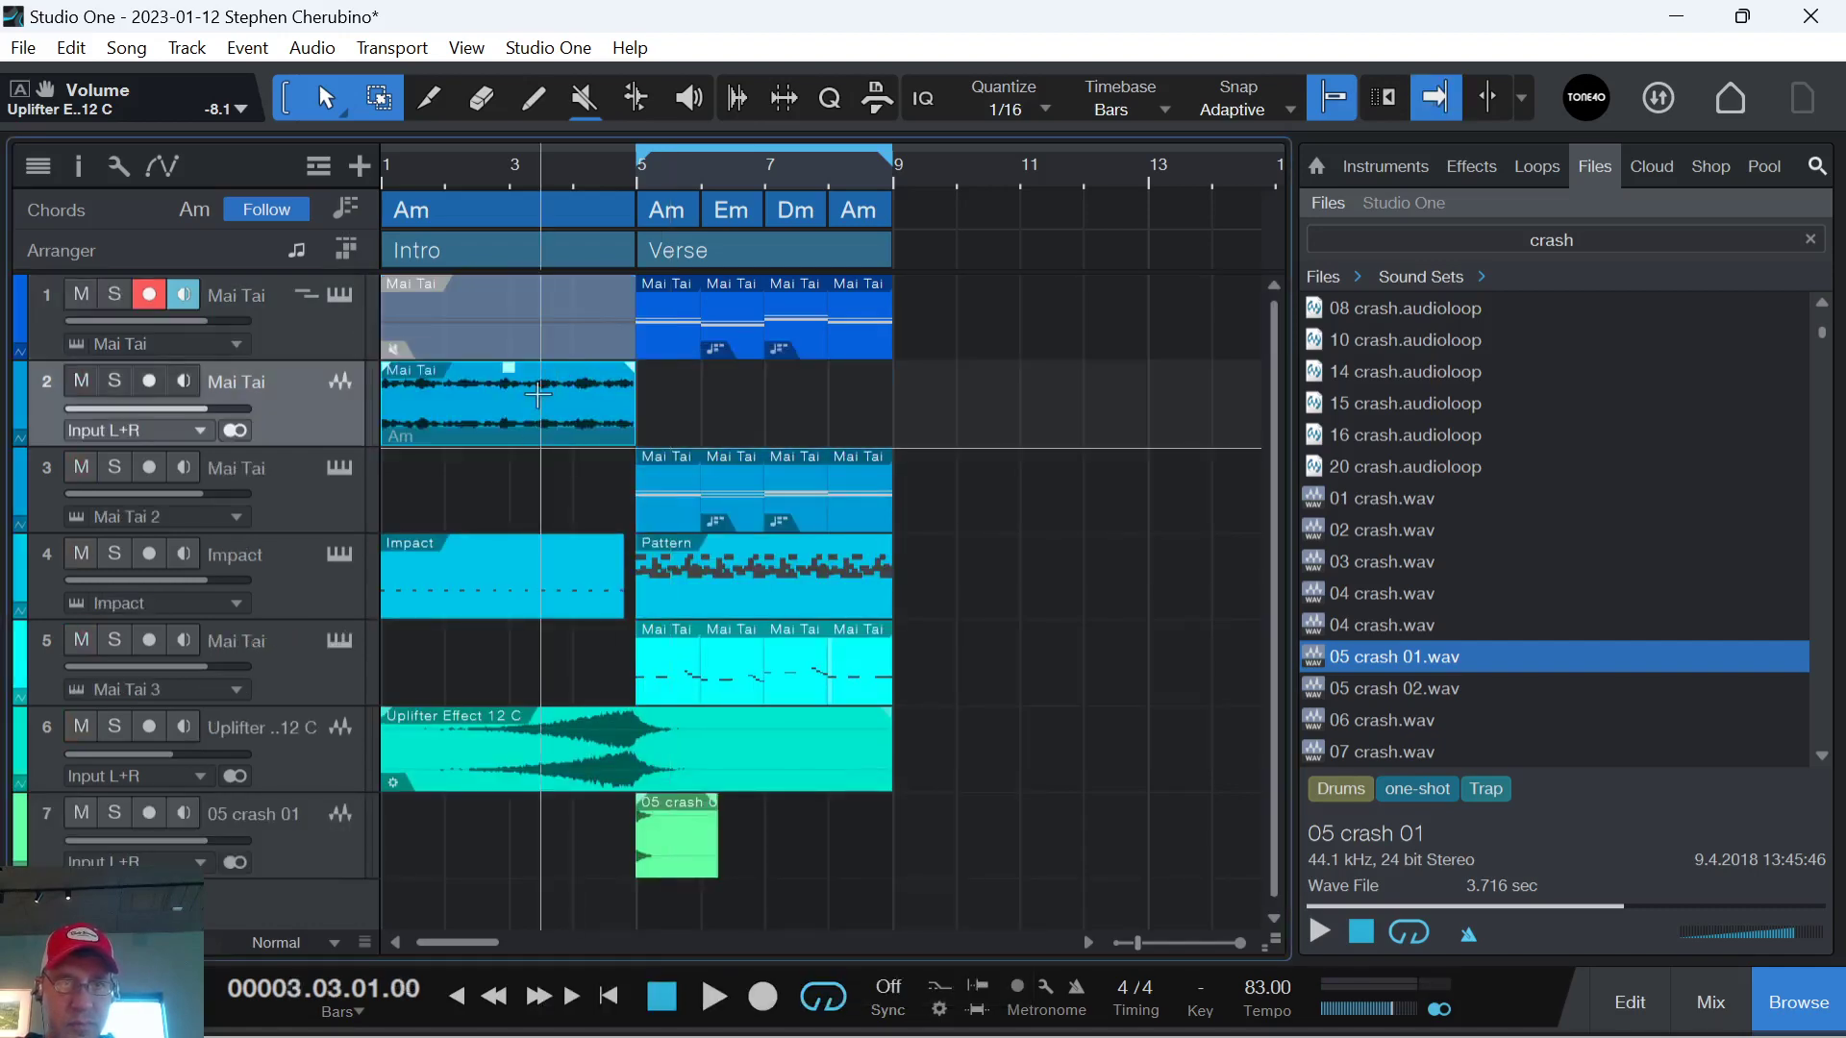
double_click(535, 418)
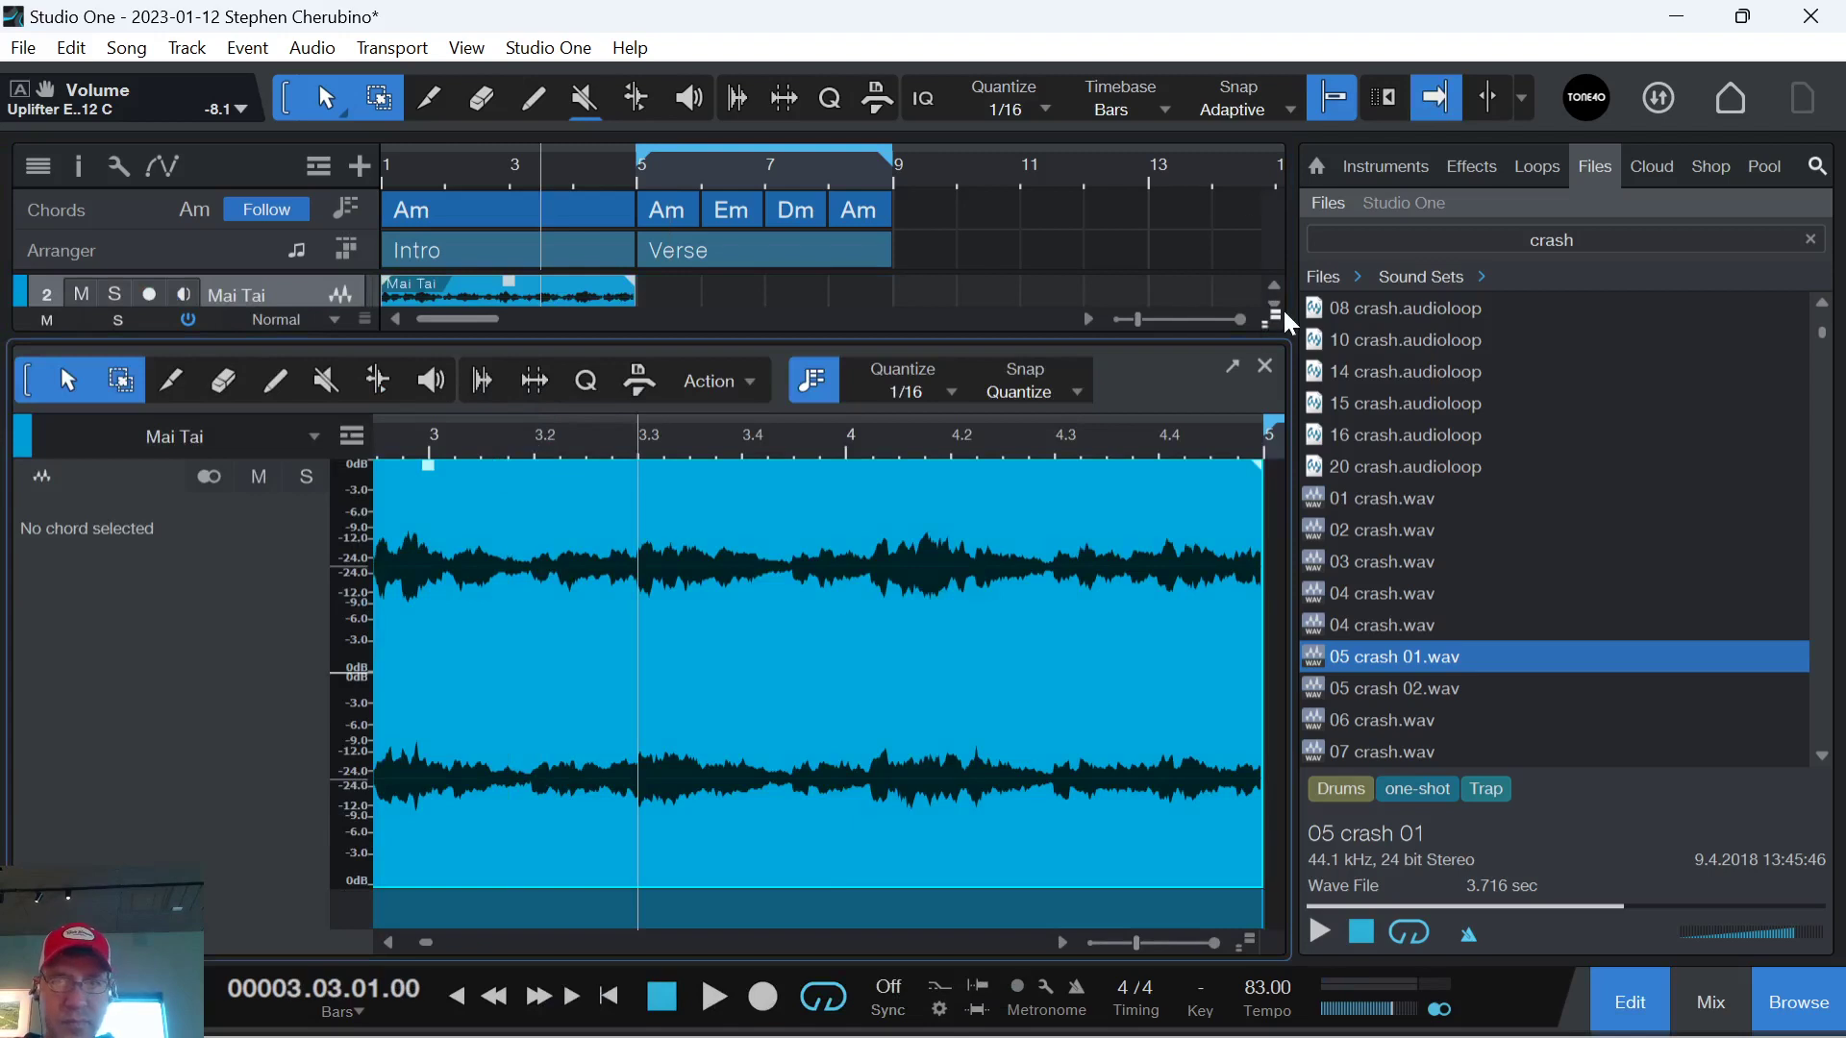
click(1267, 368)
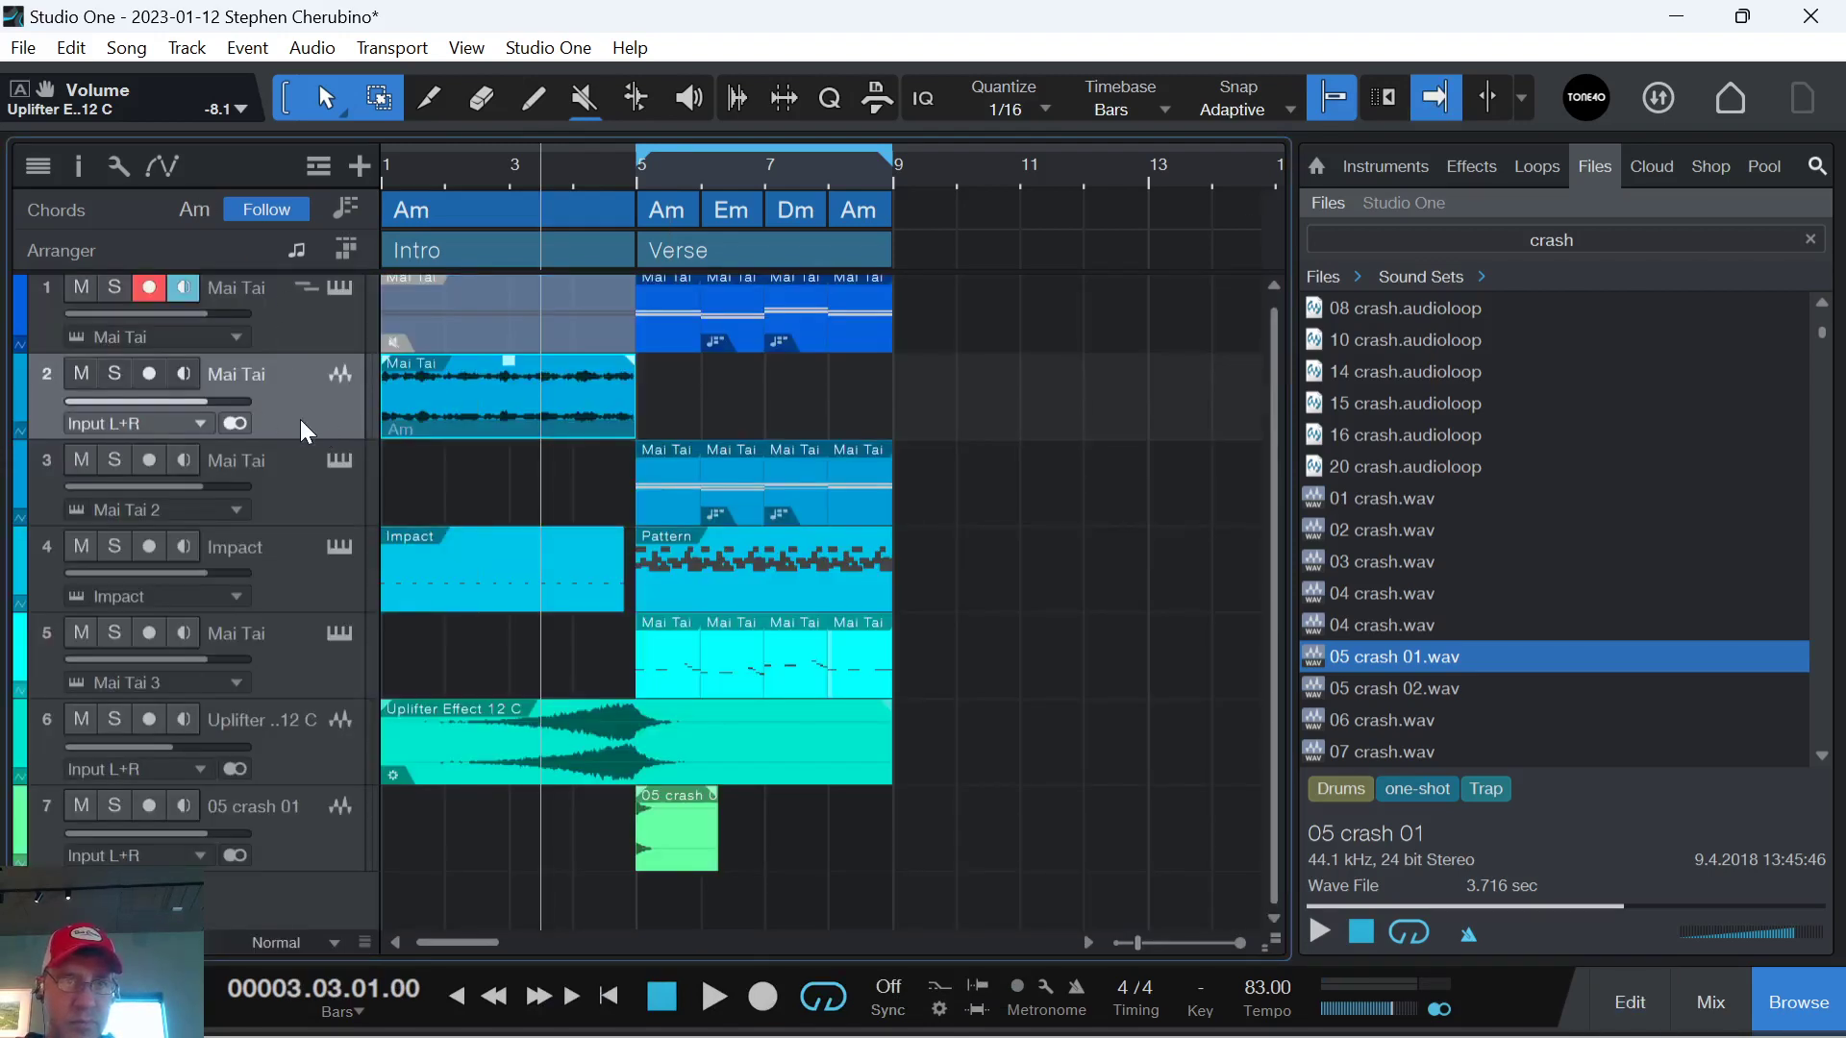
Show the track inspector for the bounced Mai Tai audio track and insert a Pro EQ on it.
click(79, 171)
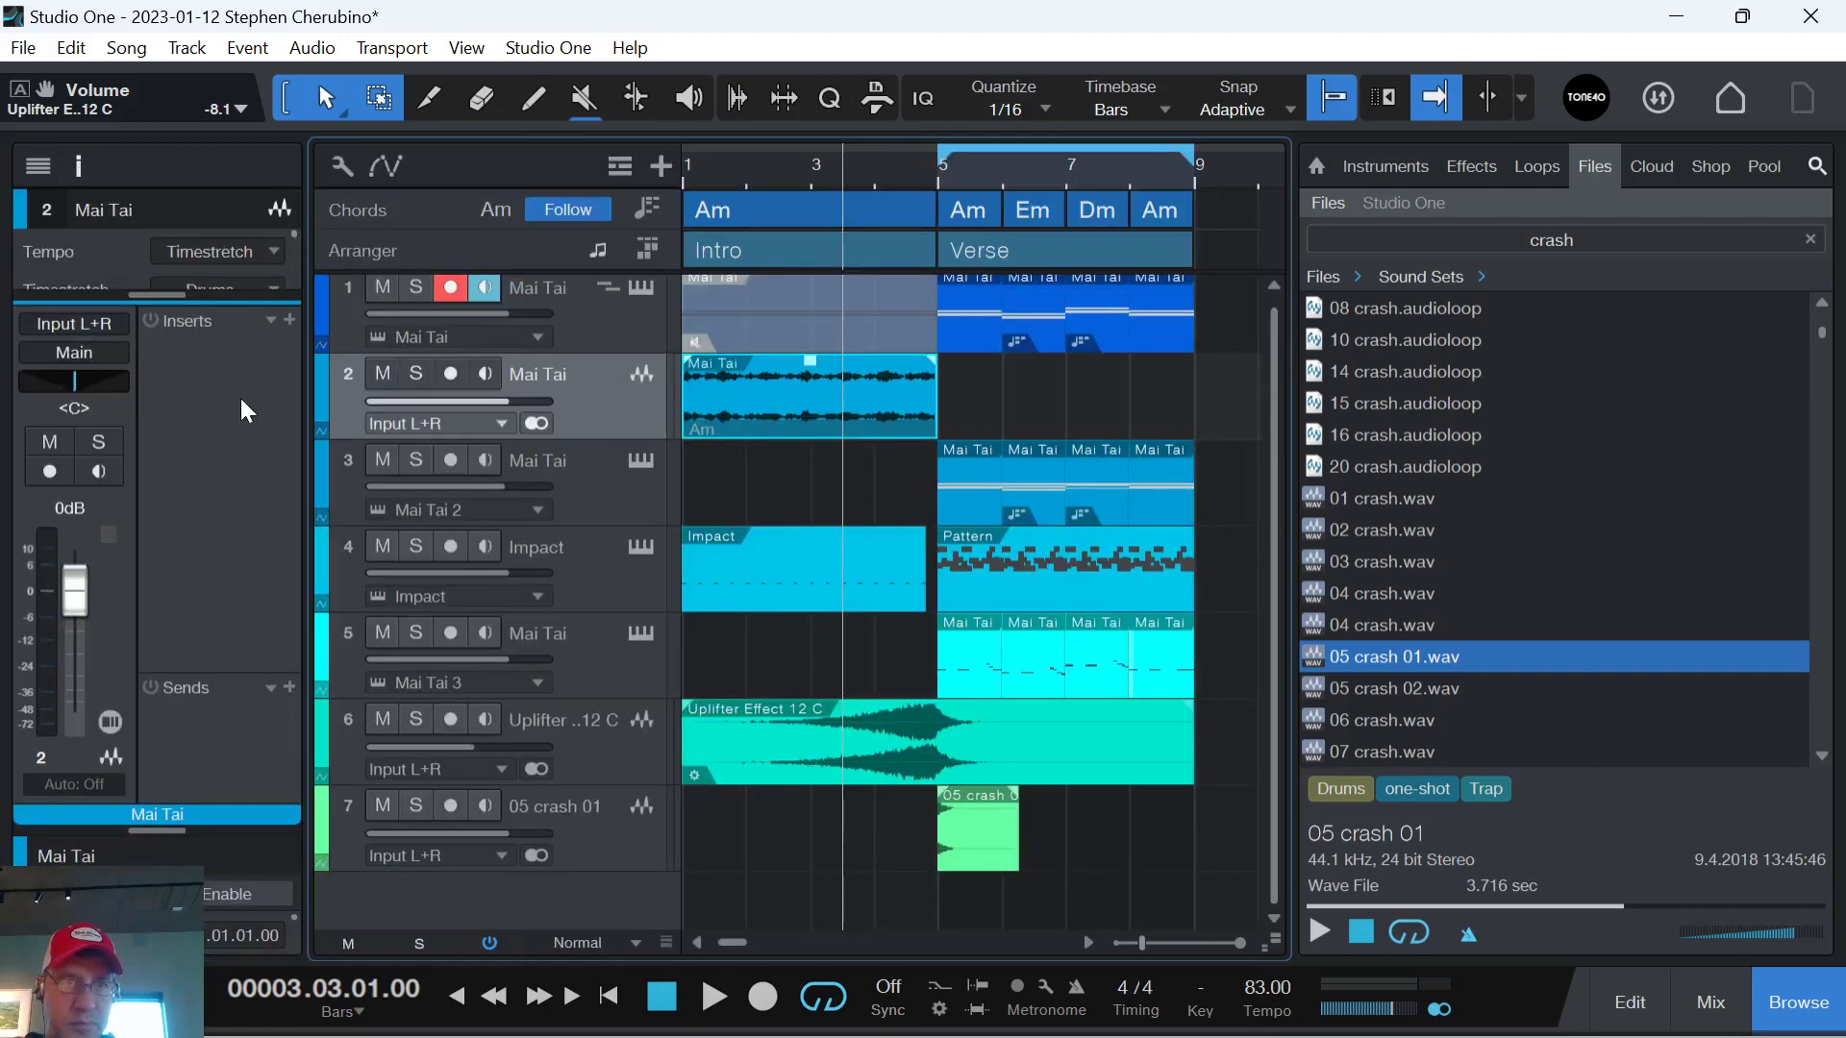
click(289, 320)
text(pro e)
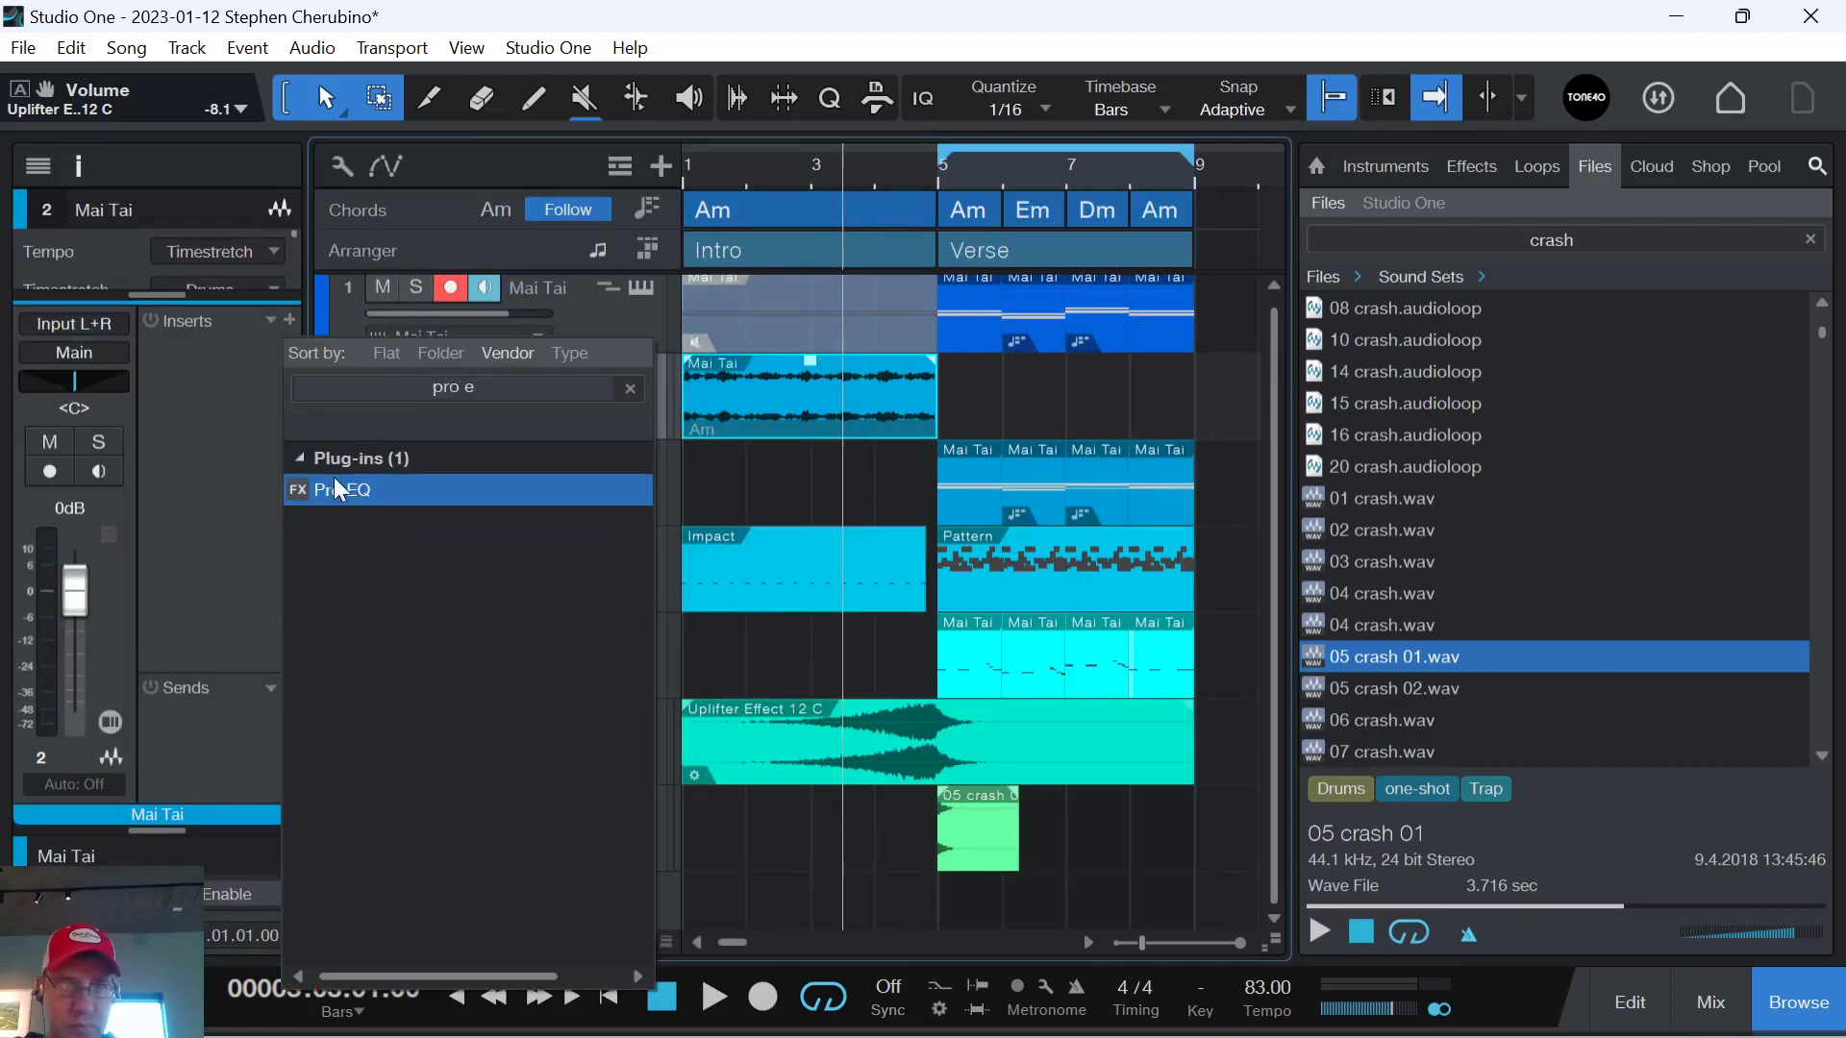
click(335, 485)
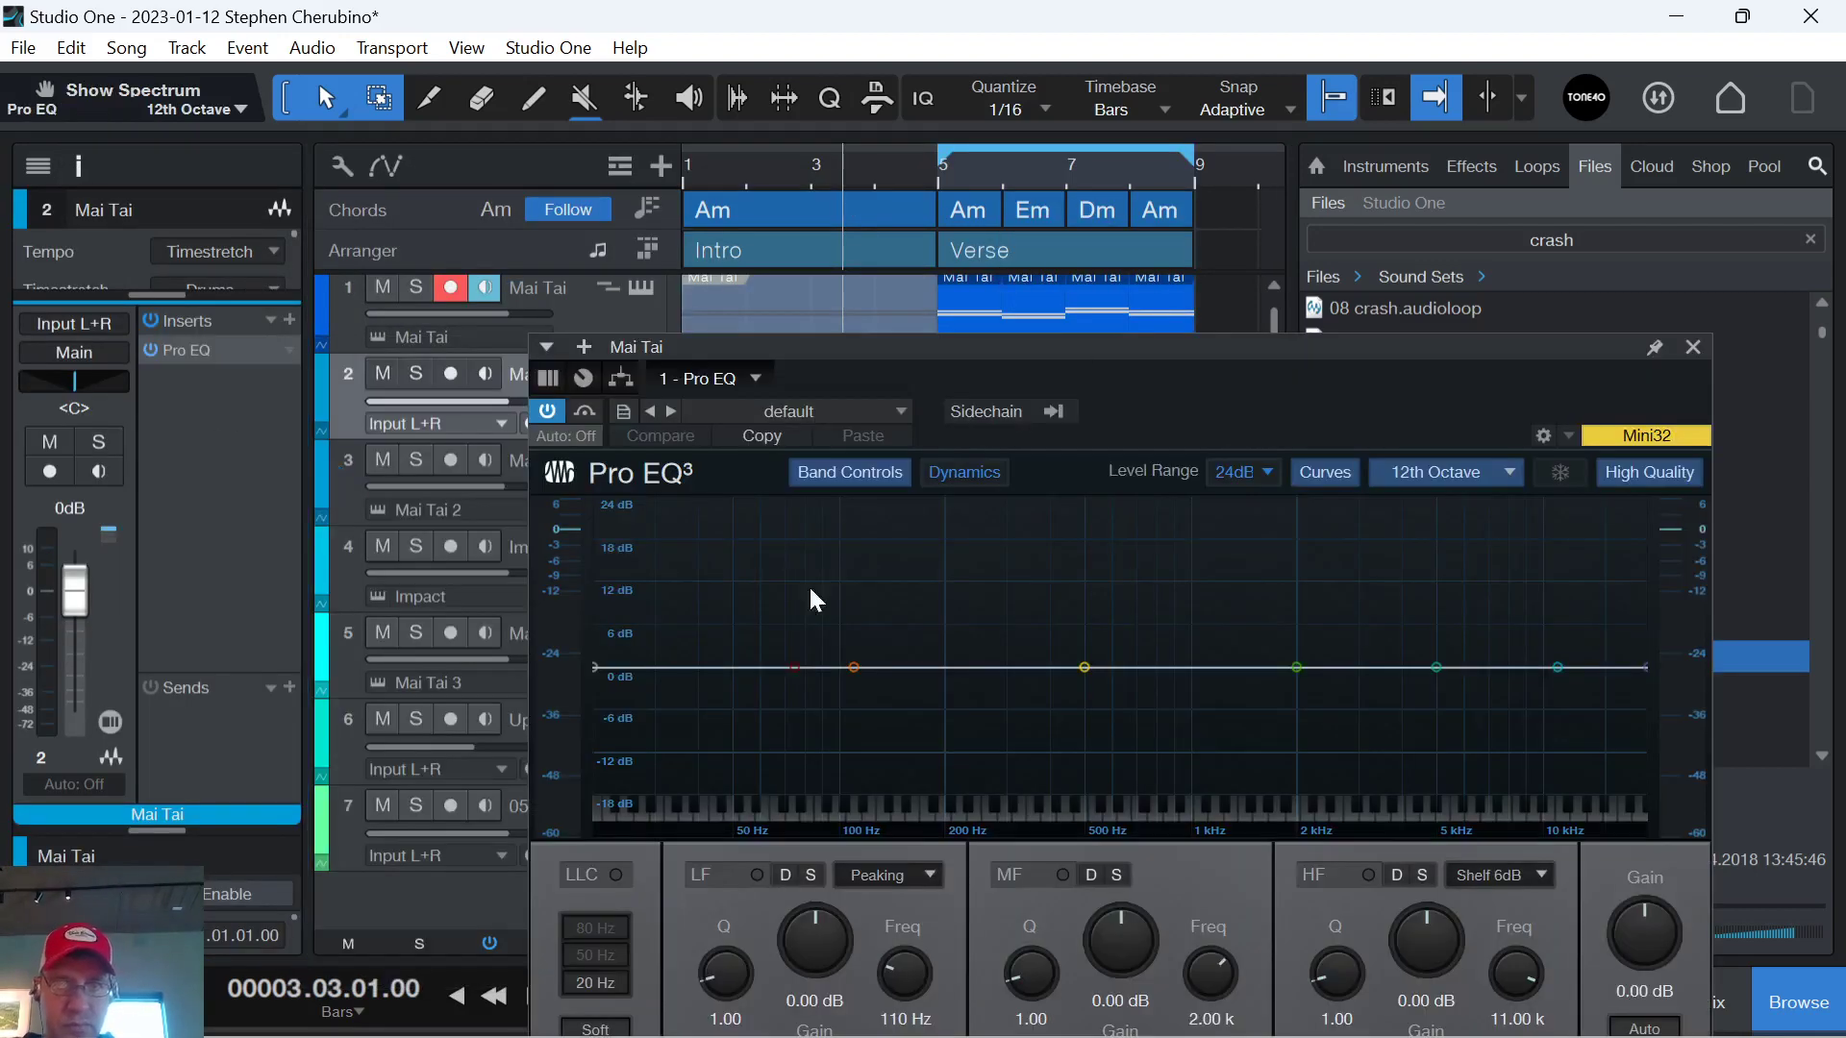
Try shaping the Pro EQ during playback with a -6.74 dB high shelf at 3.76 kHz and a low cut at 271 Hz.
drag(792, 659, 594, 673)
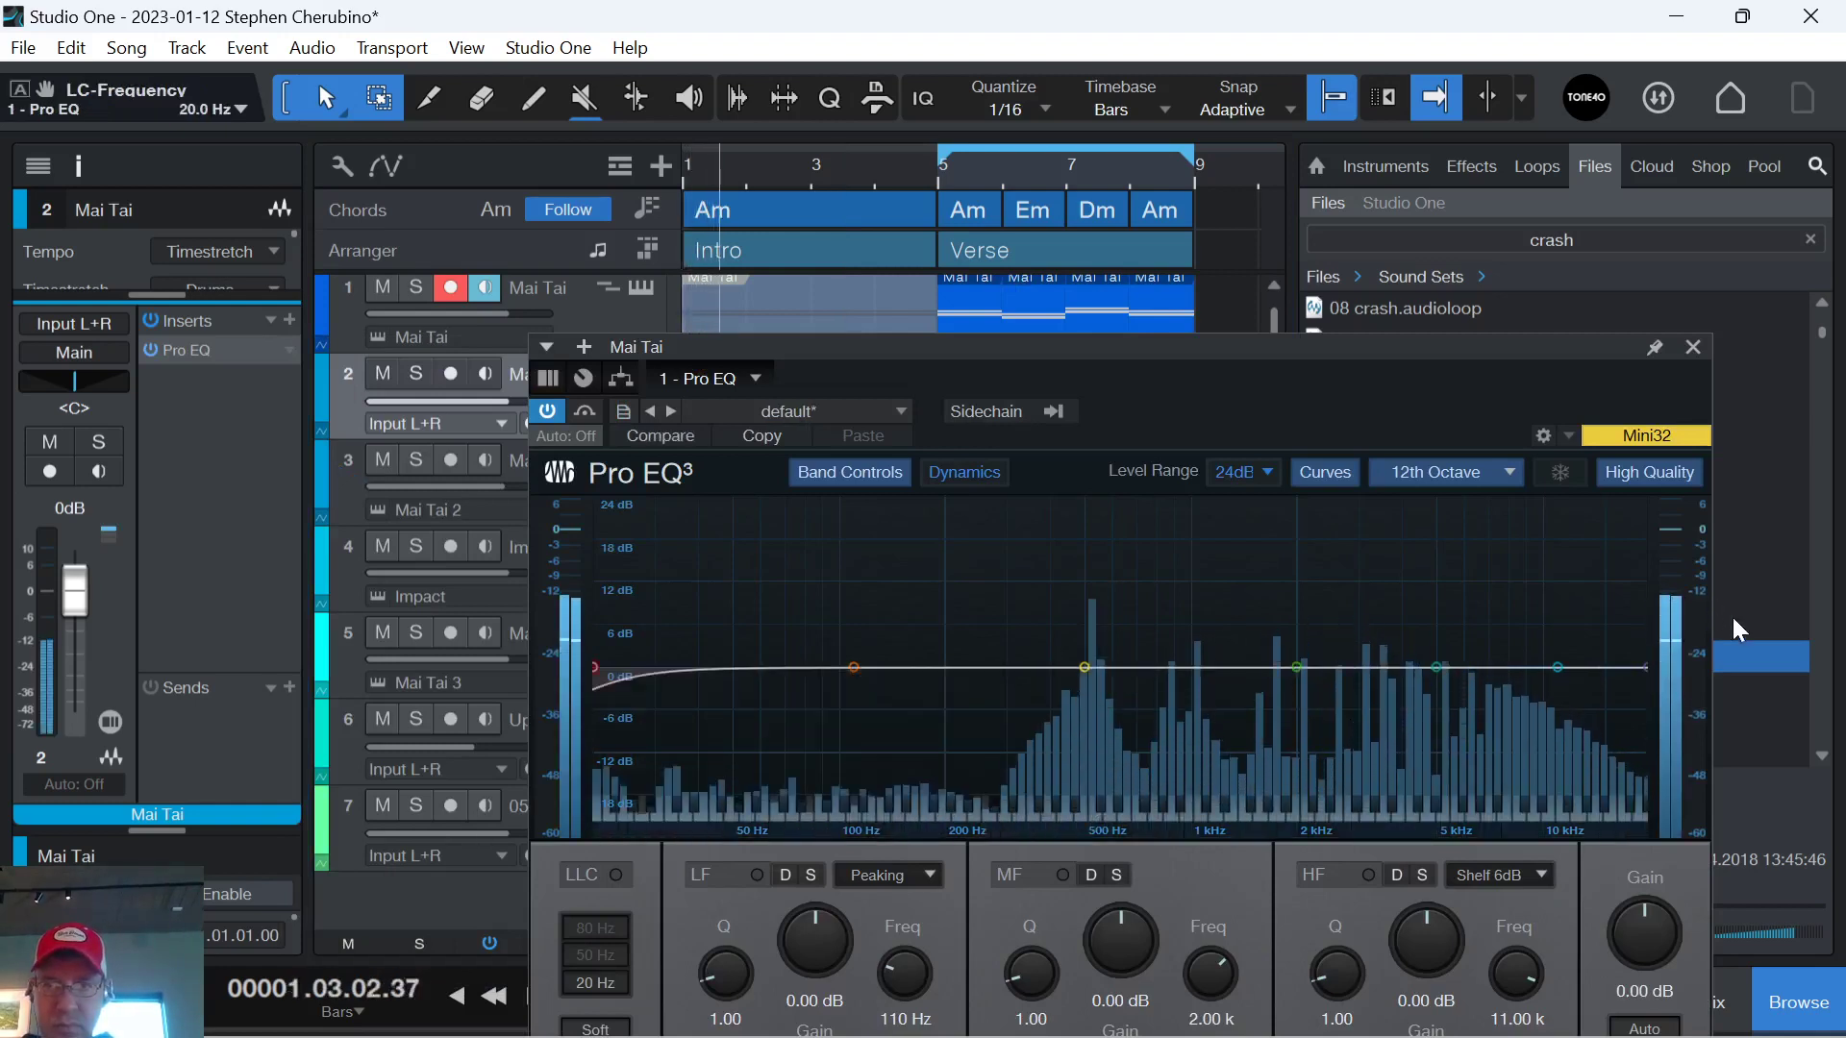
drag(1557, 666, 1352, 737)
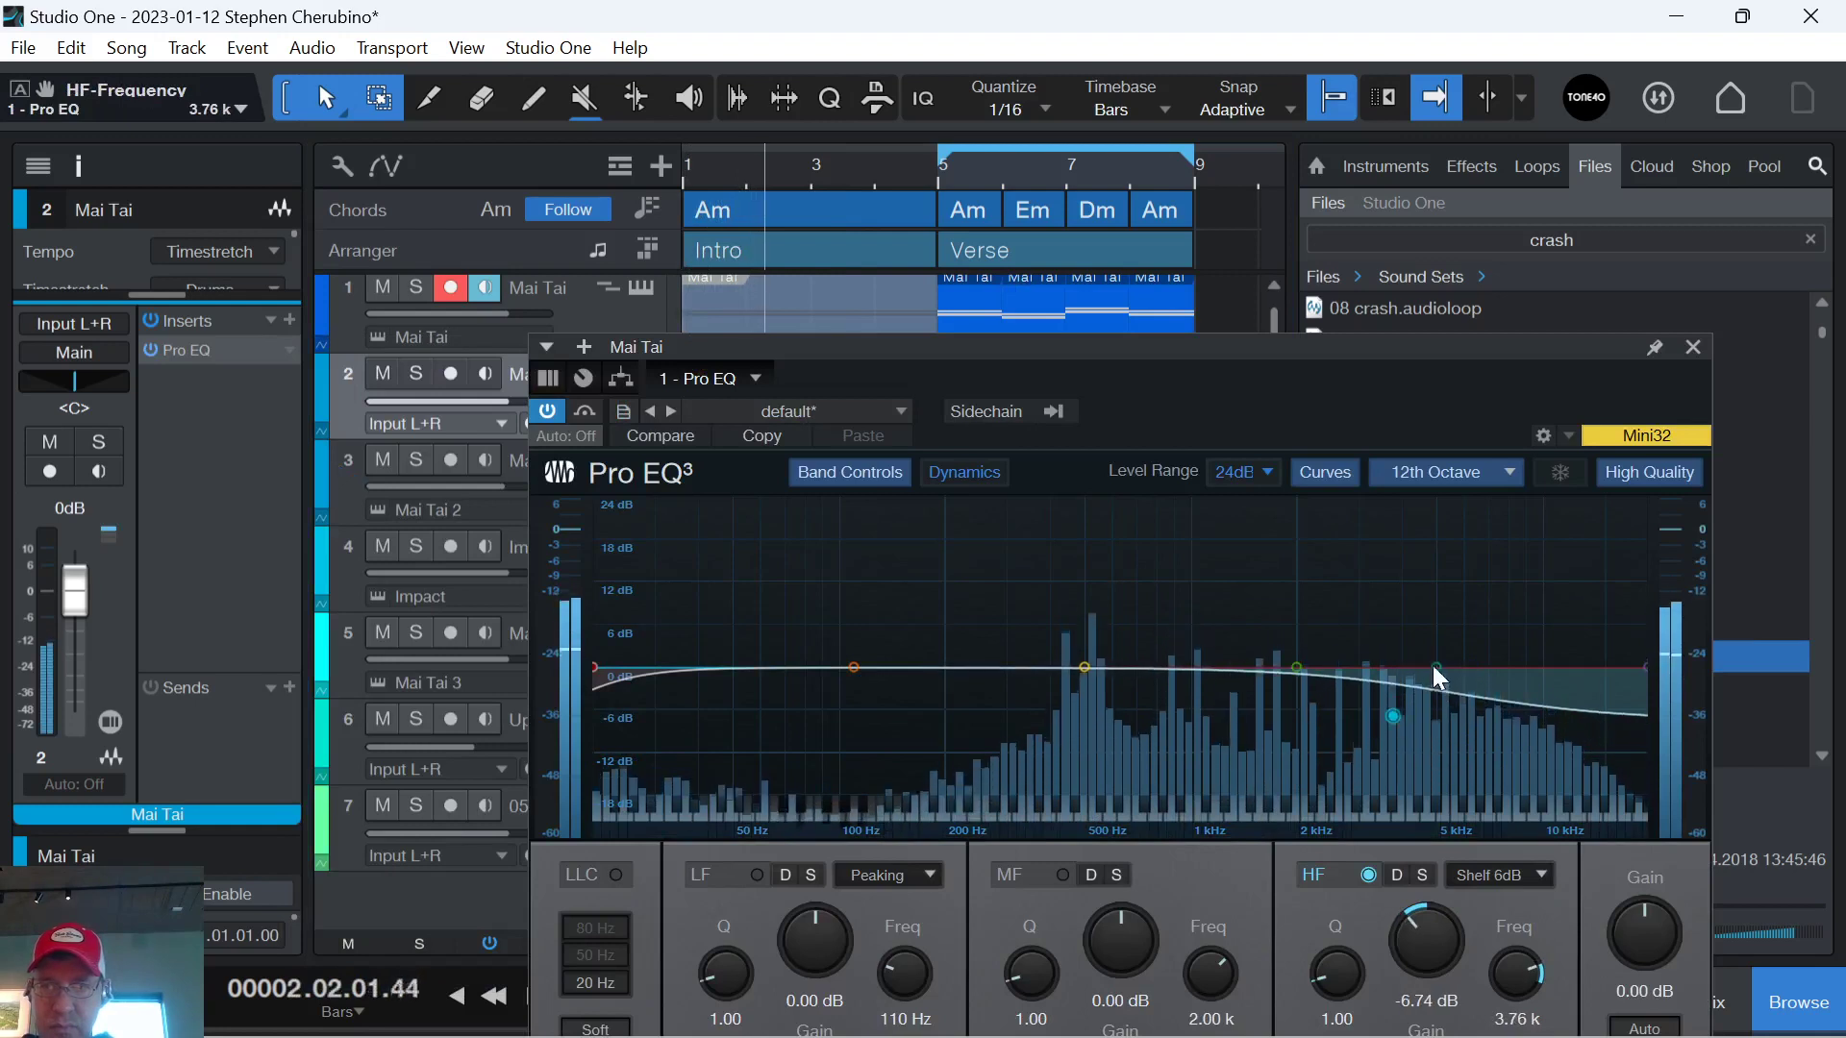
drag(1638, 663, 1531, 666)
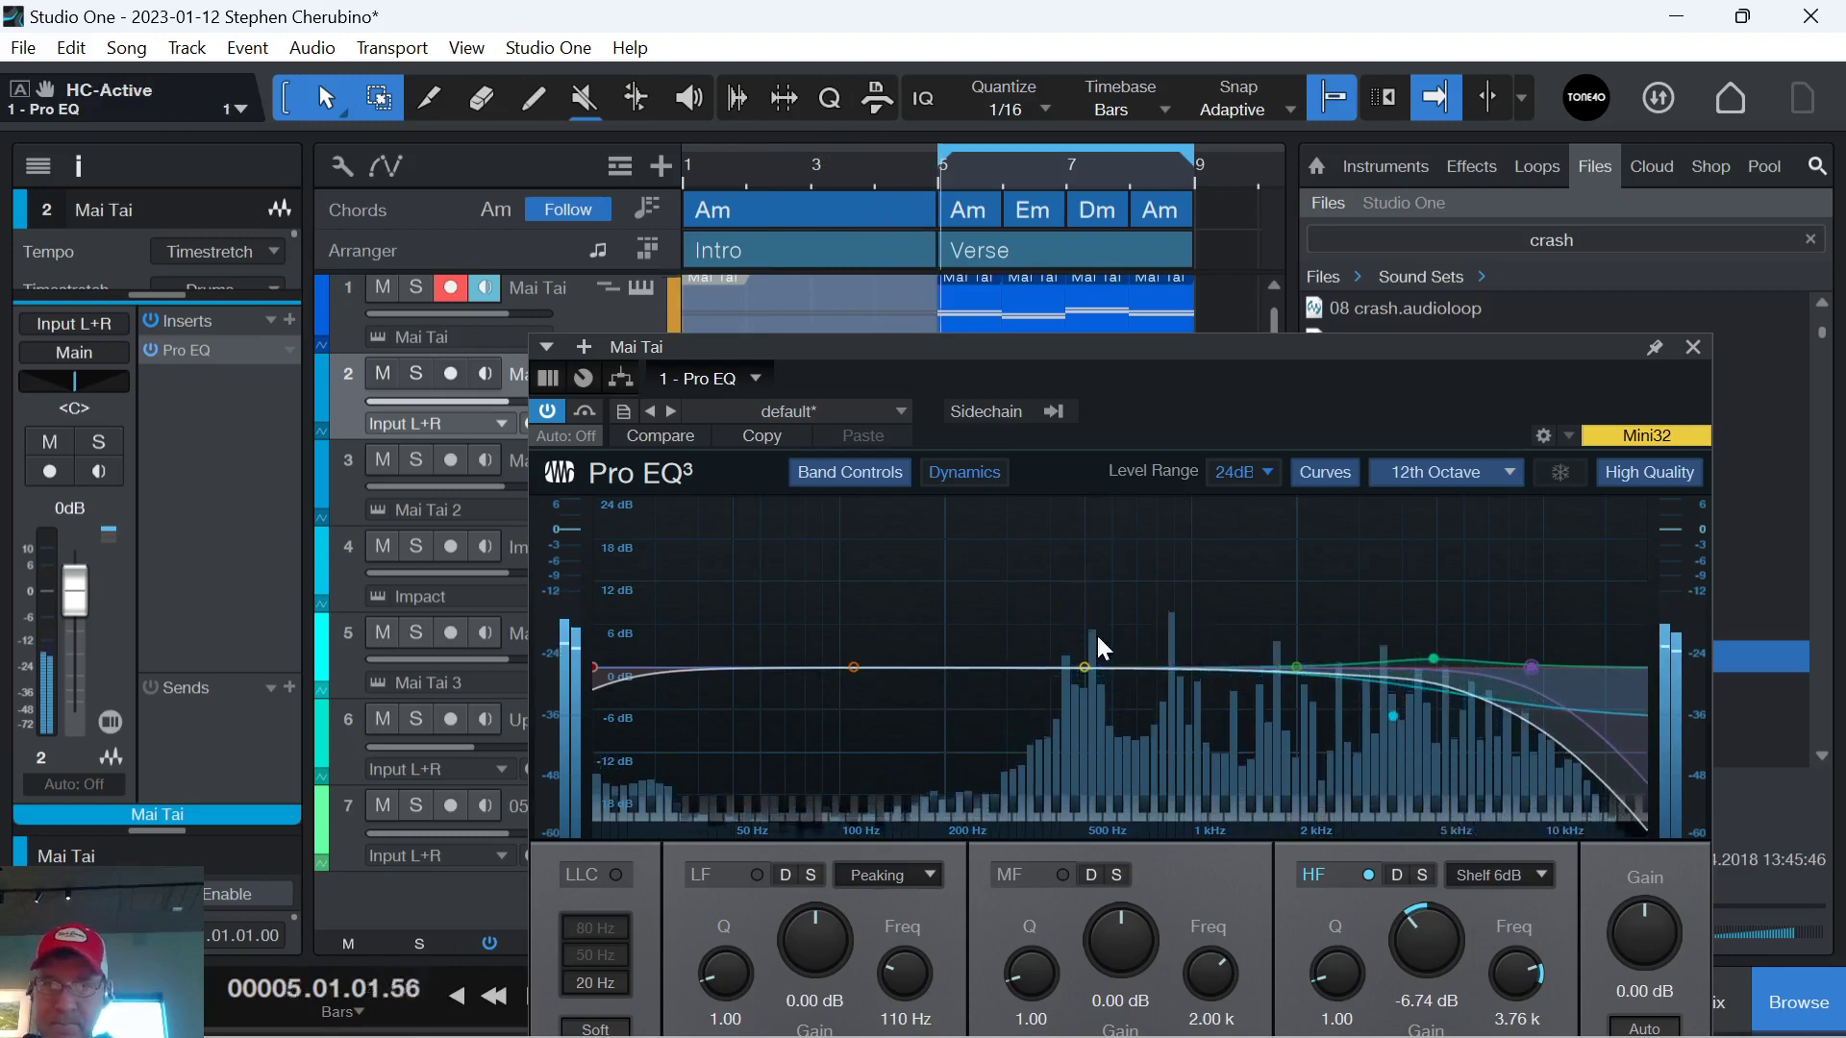
drag(598, 666, 1000, 716)
double_click(1530, 667)
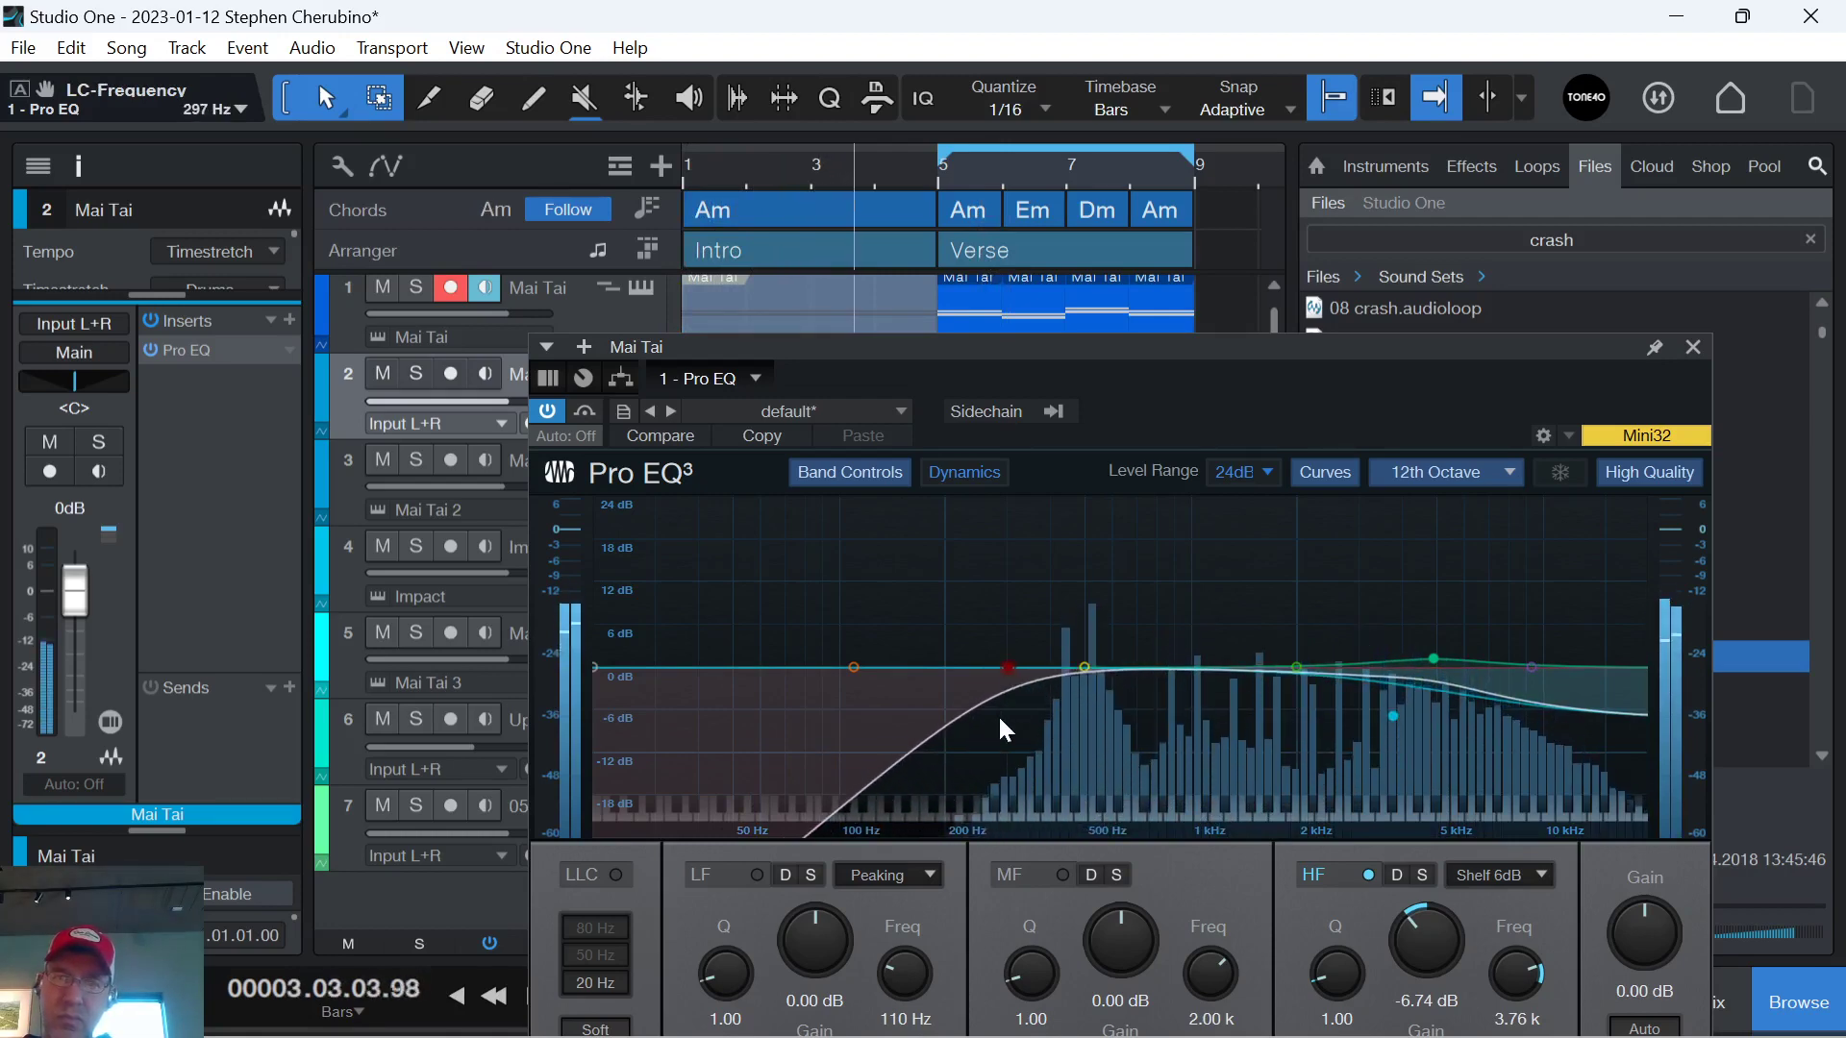
Remove the Pro EQ from the bounced Mai Tai track and insert an Autofilter in its place.
click(1693, 349)
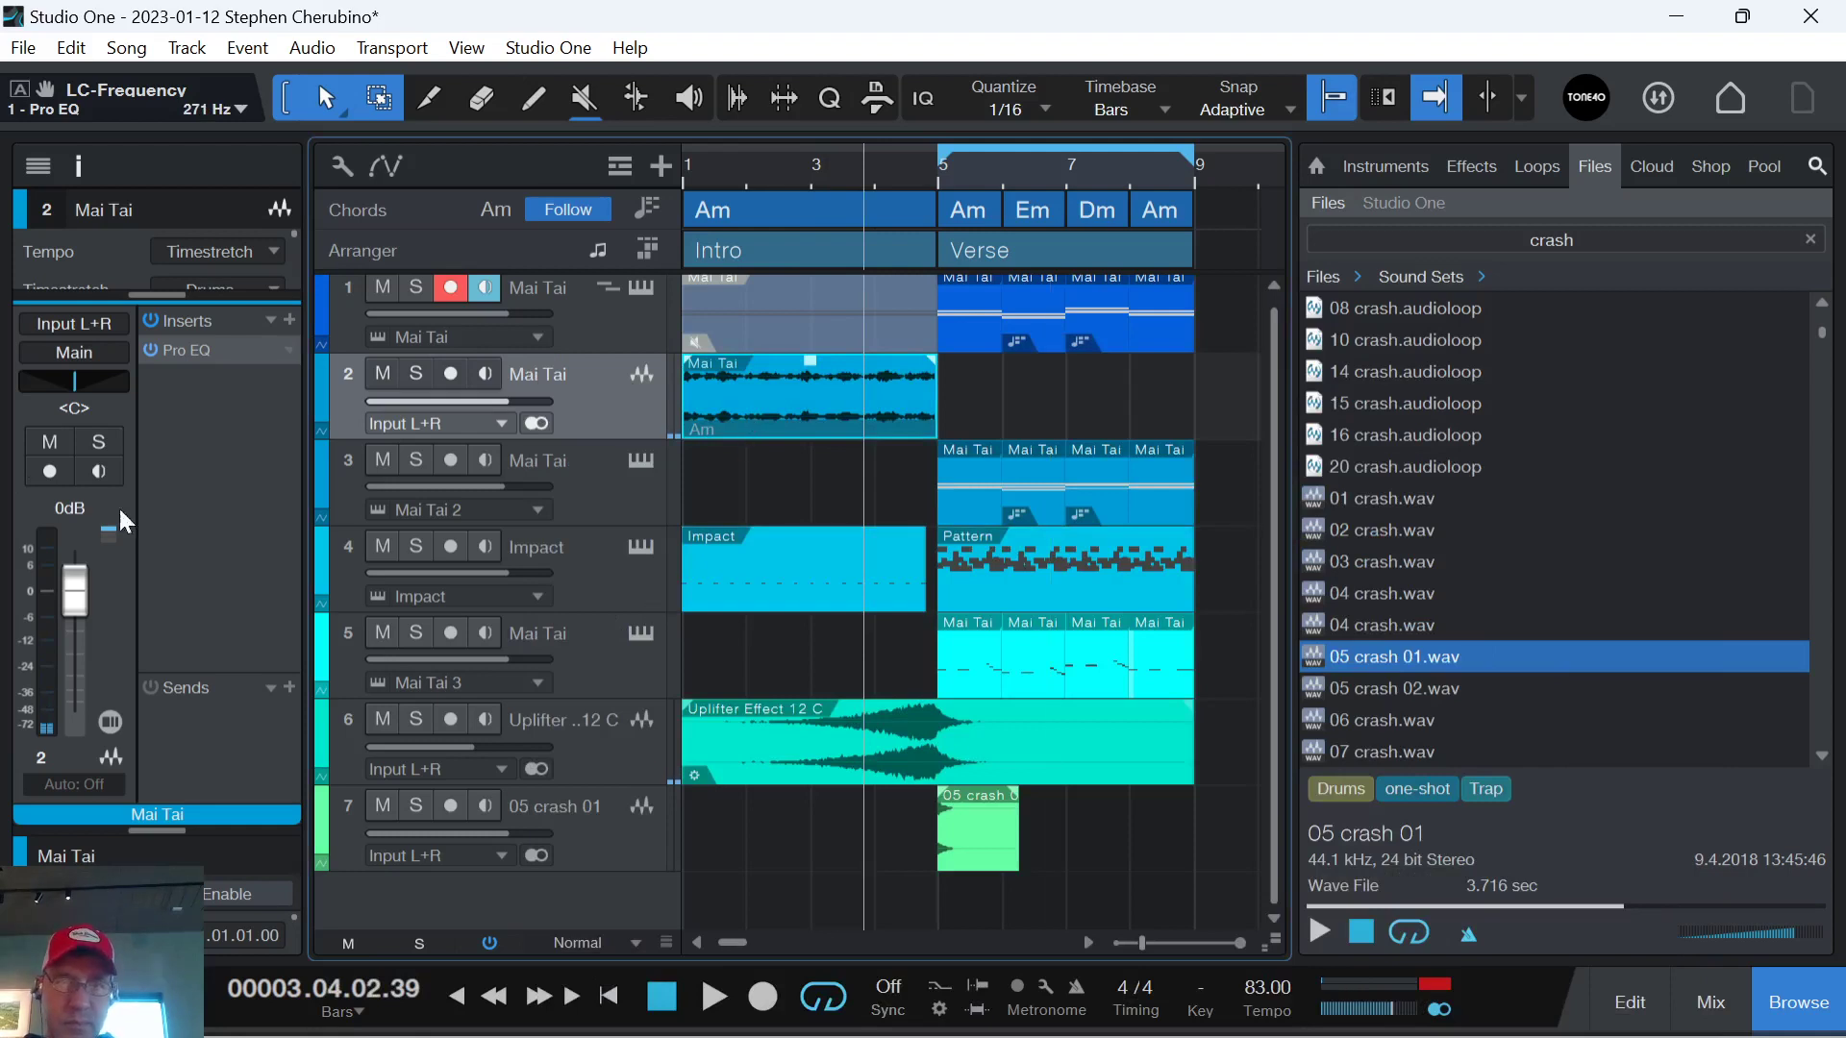
right_click(202, 349)
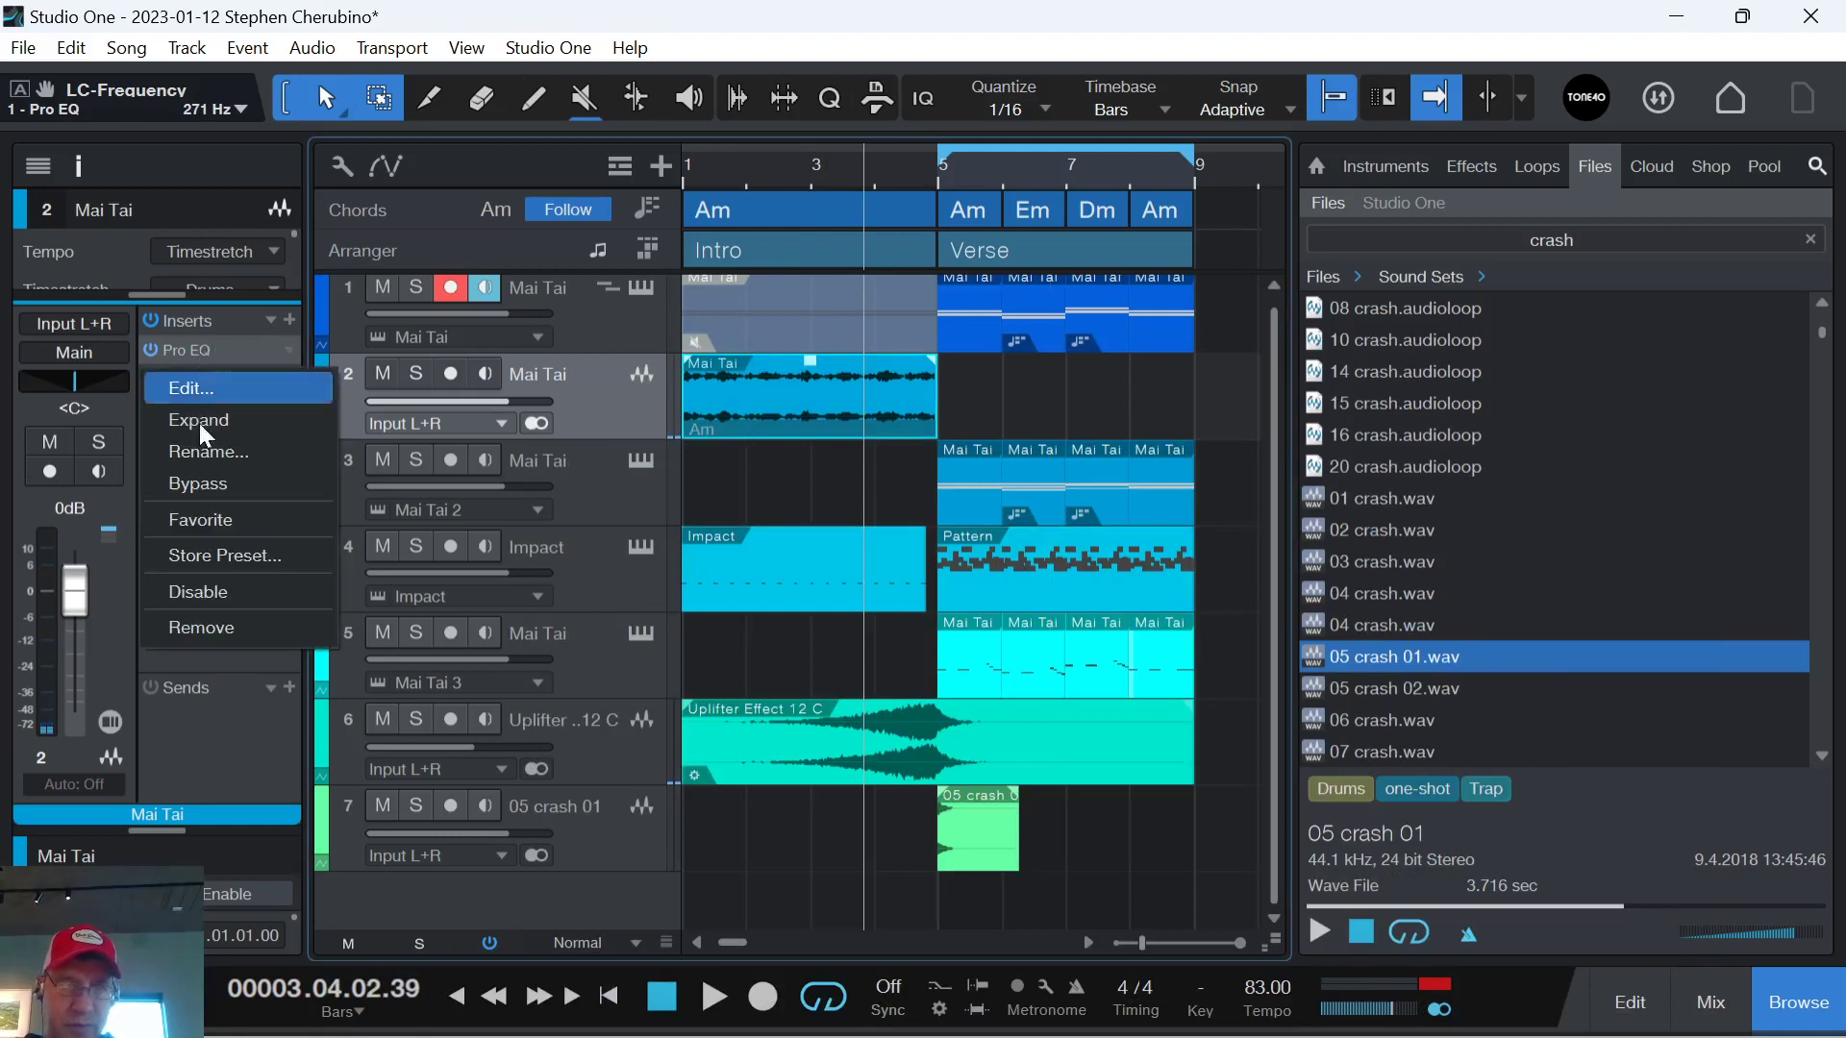
click(173, 630)
click(289, 319)
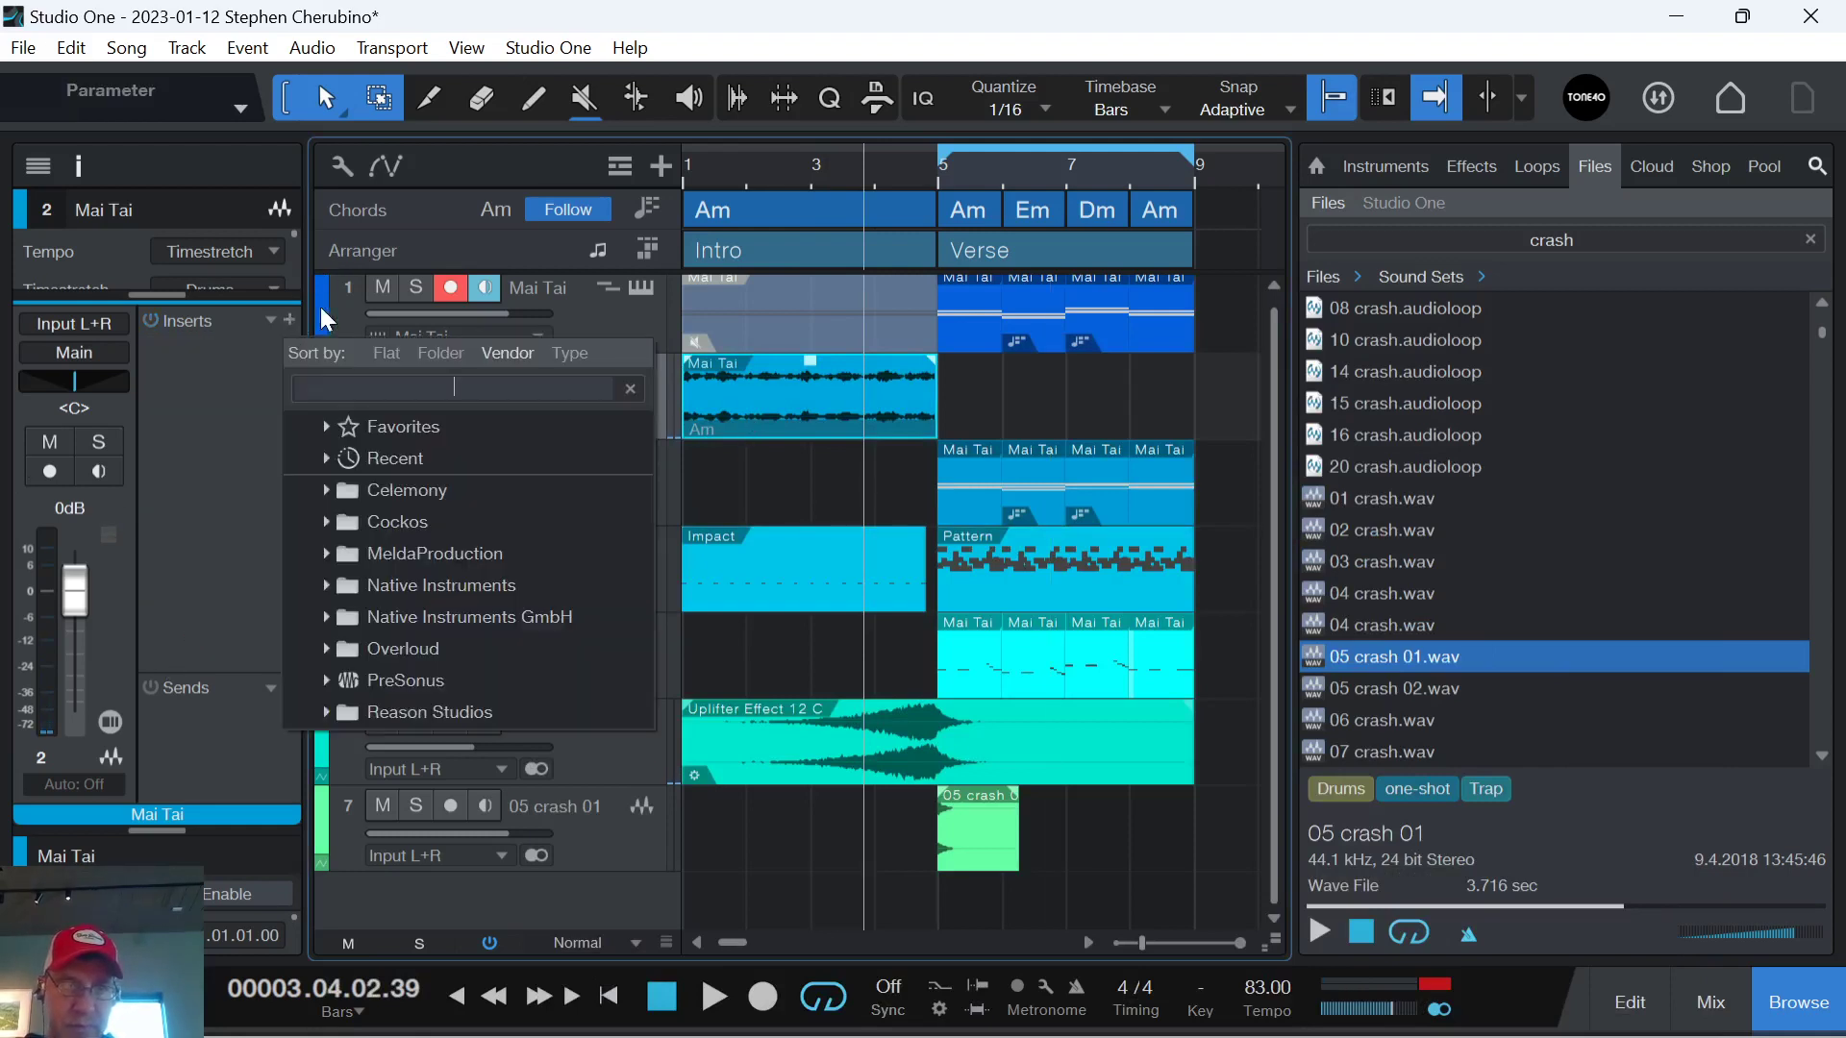
text(auto)
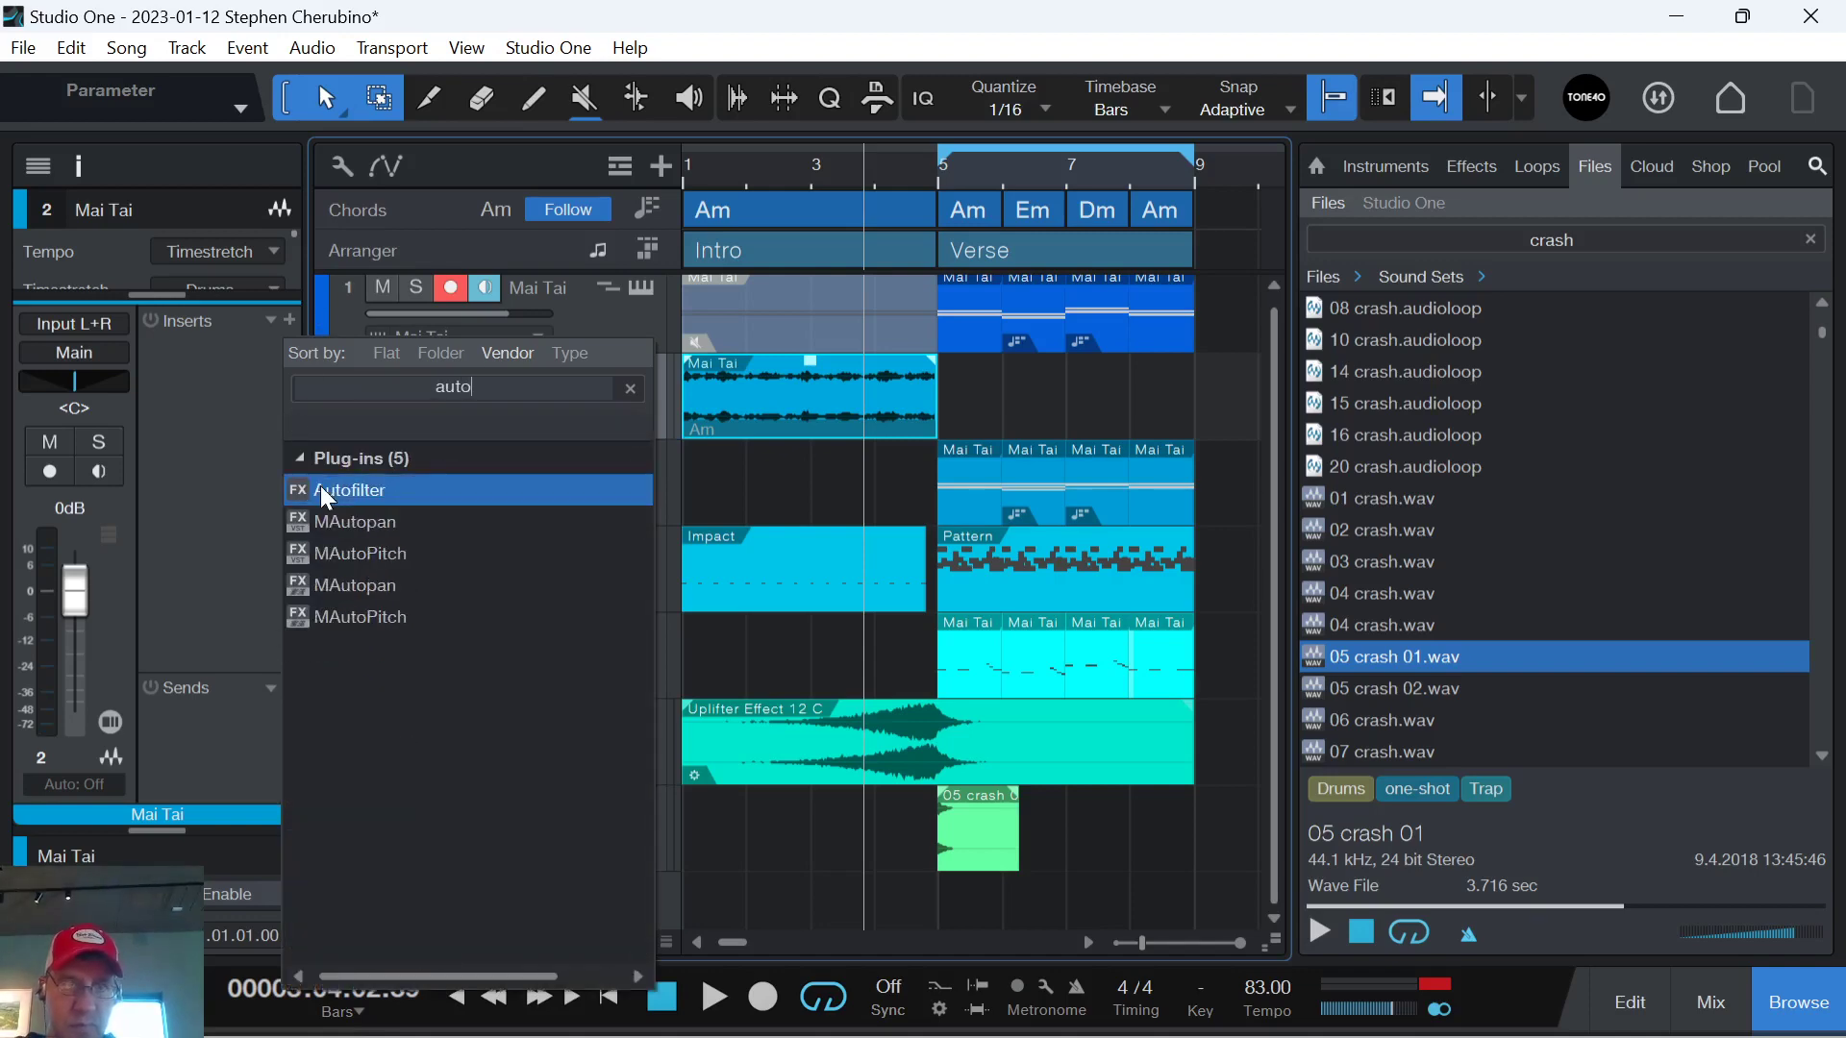
double_click(320, 489)
Try the Autofilter presets Pad-Hacking 1 and NoFilter on the bounced Mai Tai track.
click(721, 420)
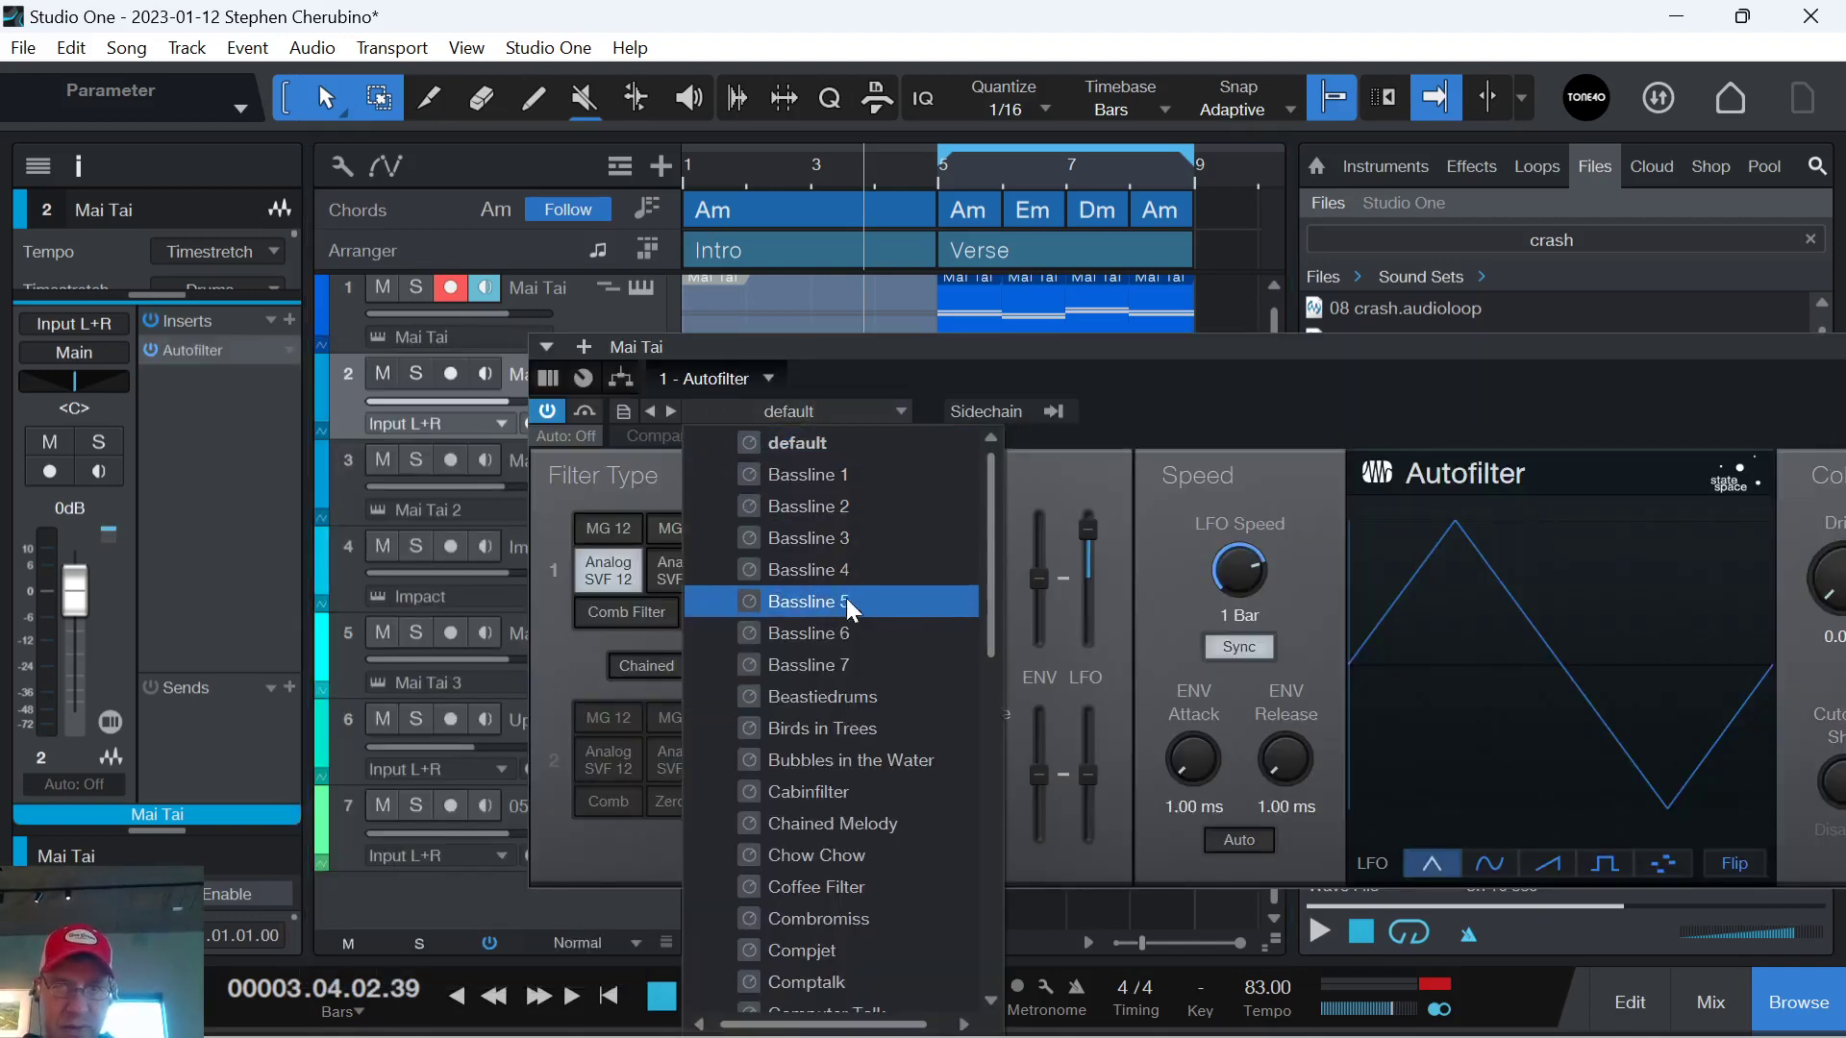
scroll(836, 624, down, 5)
click(846, 787)
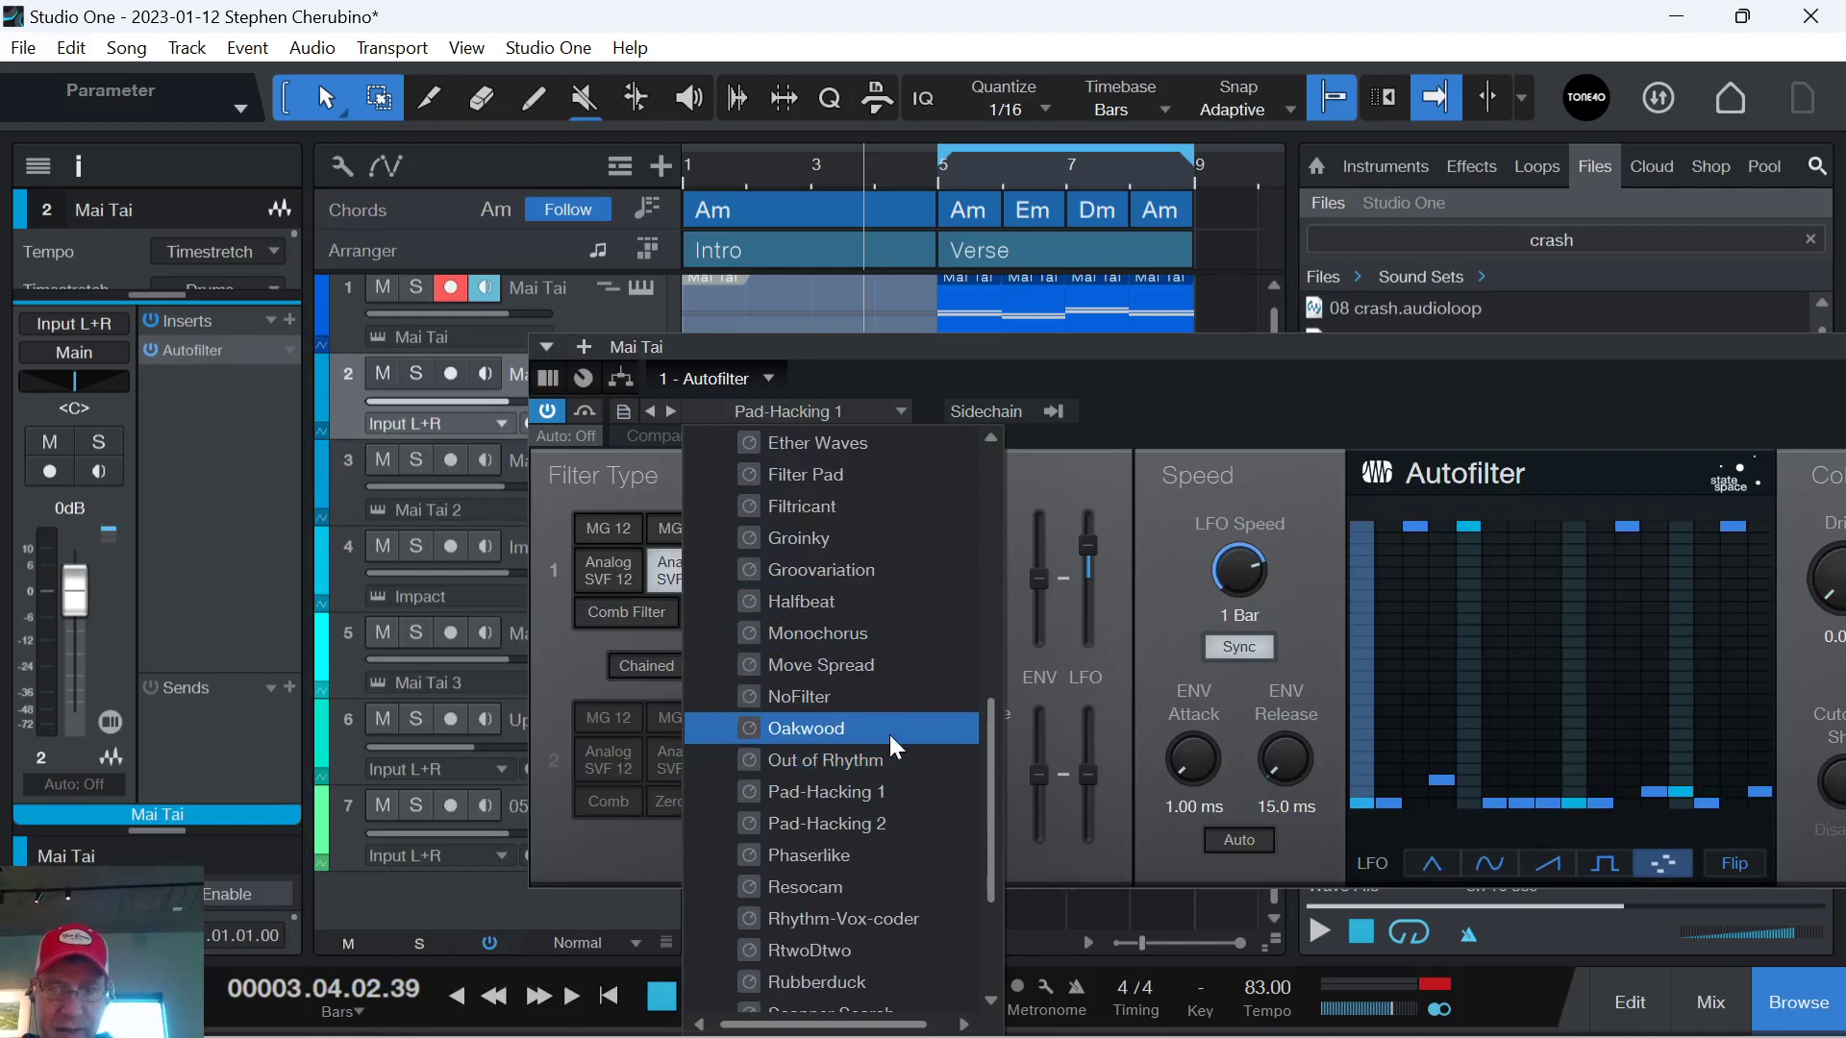
click(903, 696)
click(1168, 365)
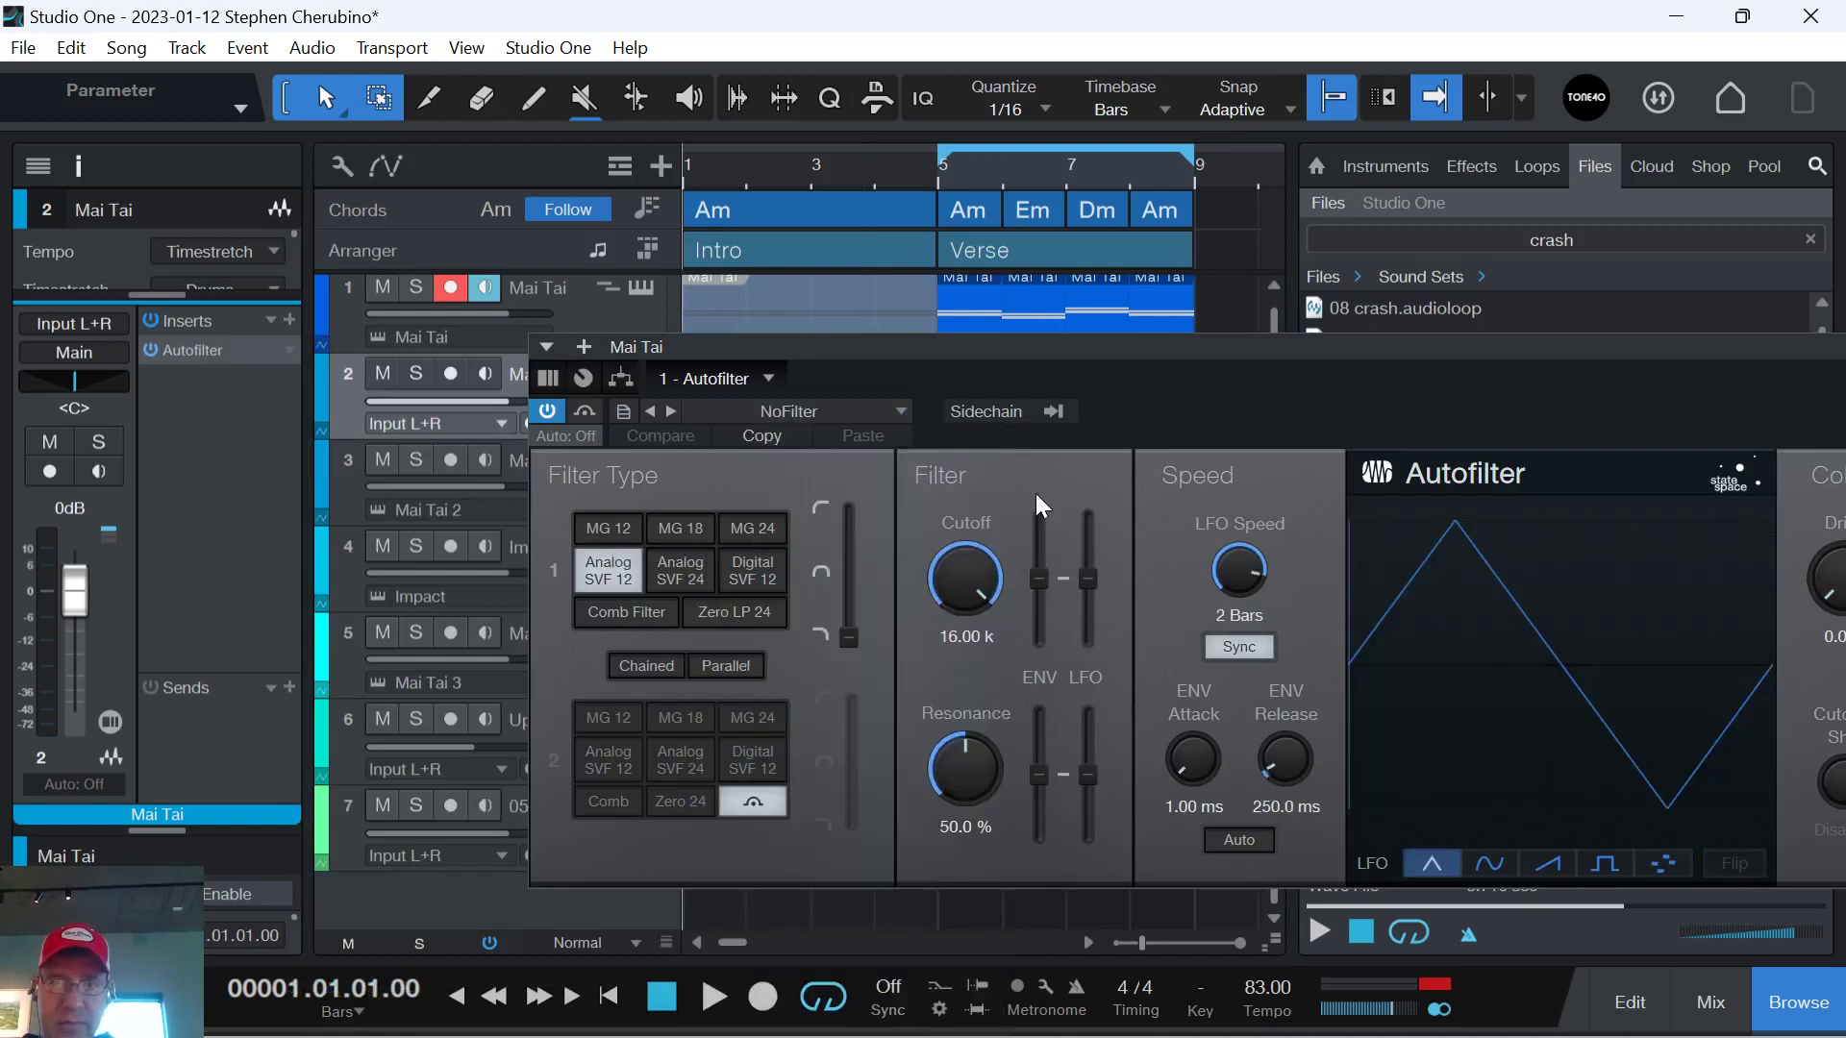
Play the Intro, load the Autofilter preset Pad-Hacking 1 while listening, and close the plug-in window.
key(space)
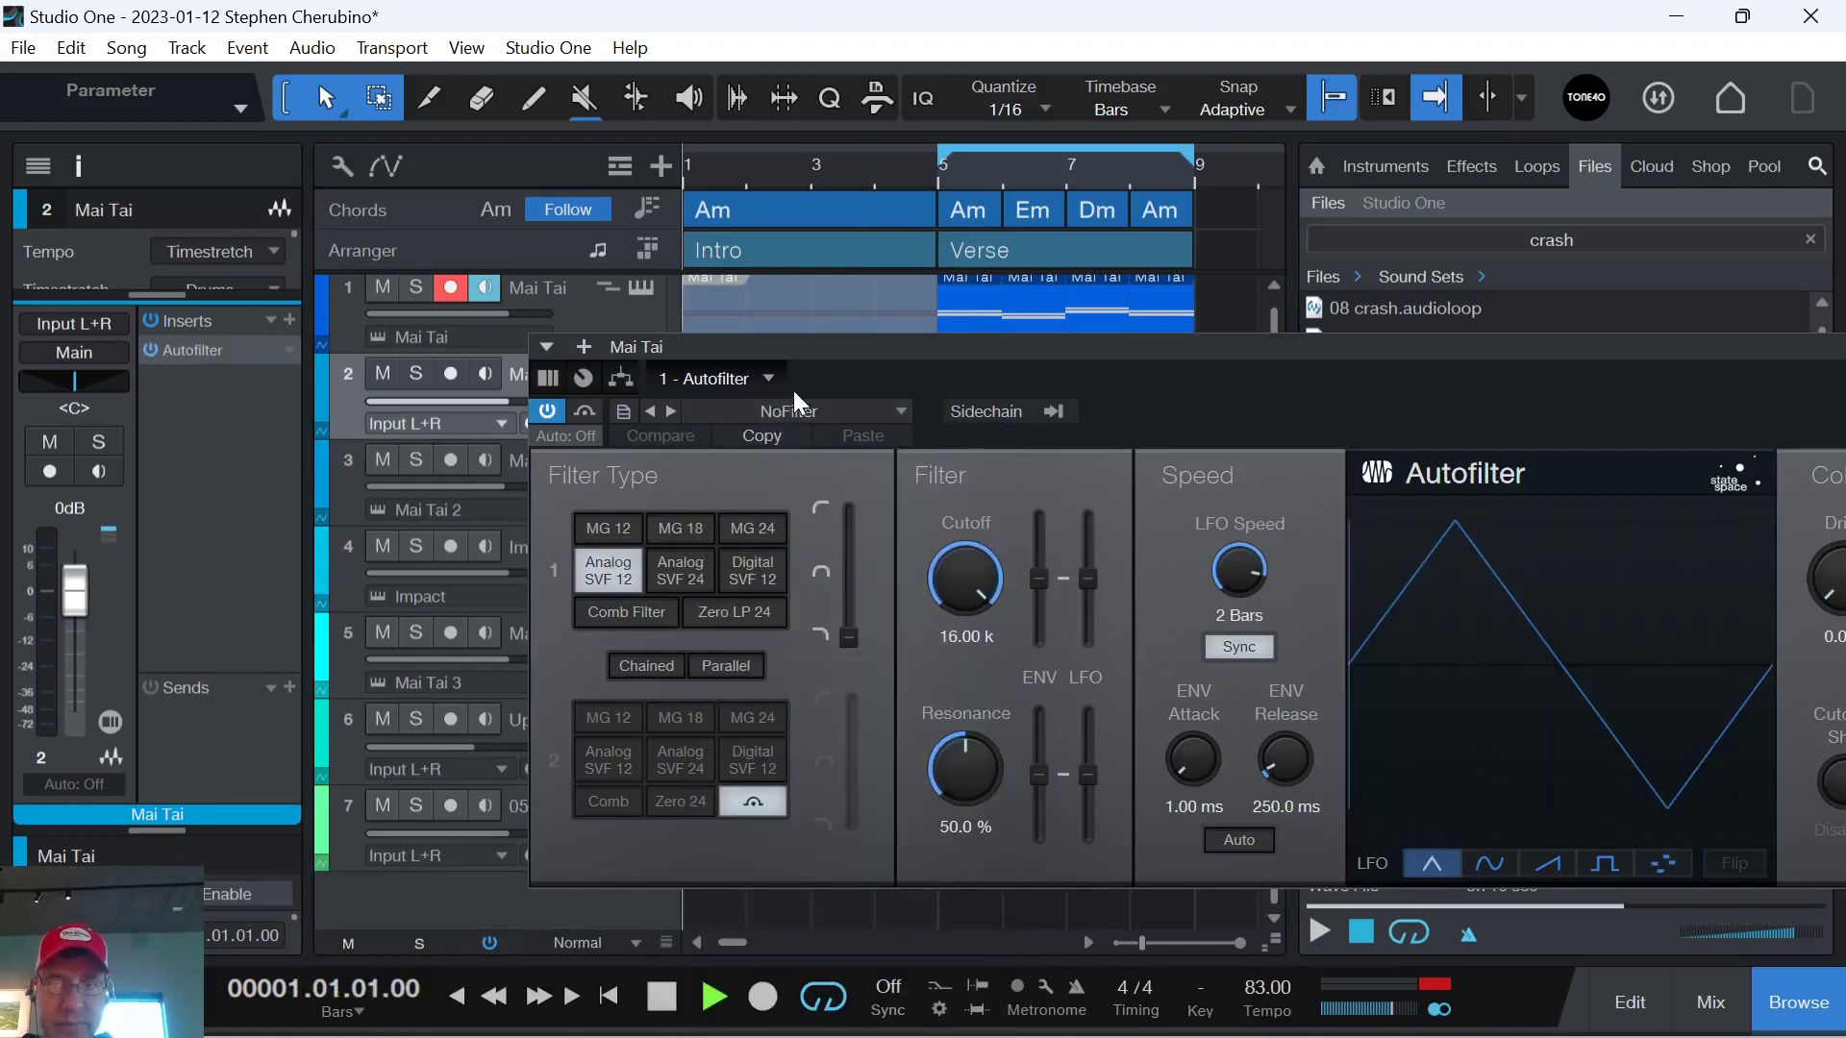
click(788, 412)
click(804, 796)
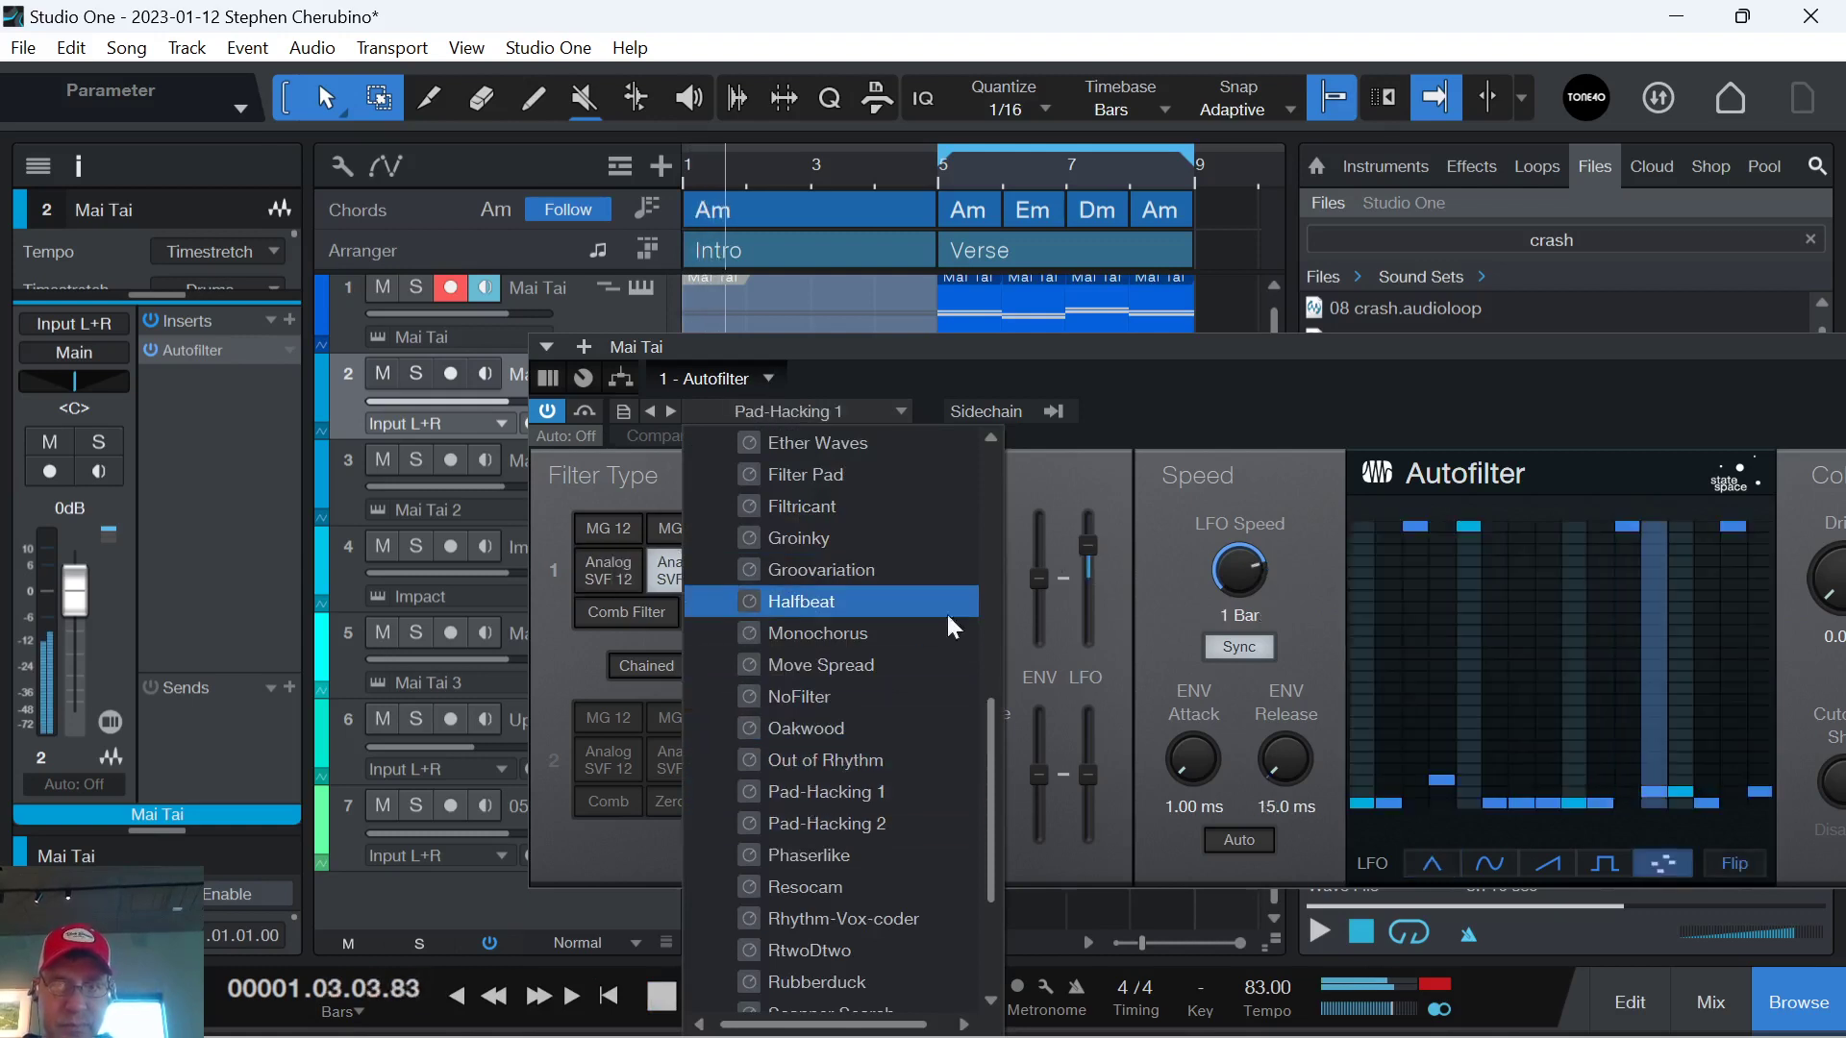
click(1111, 348)
drag(856, 343, 444, 327)
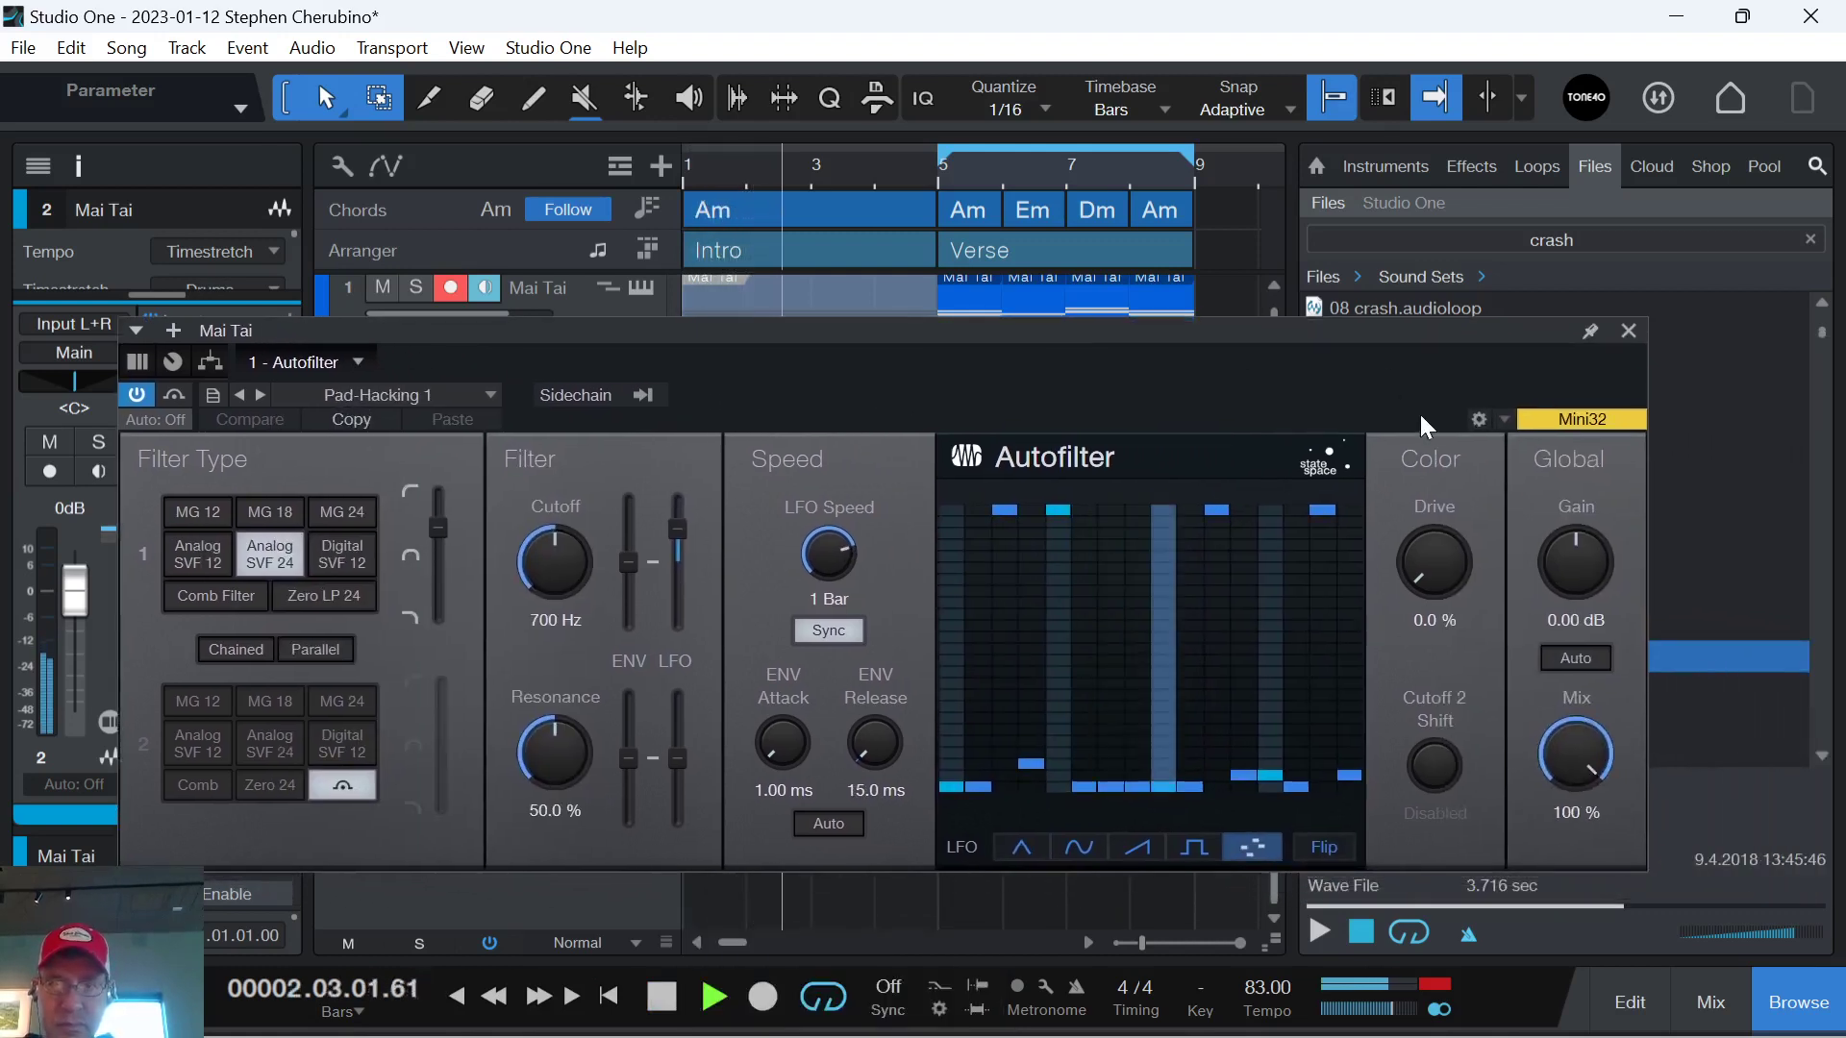
click(1627, 331)
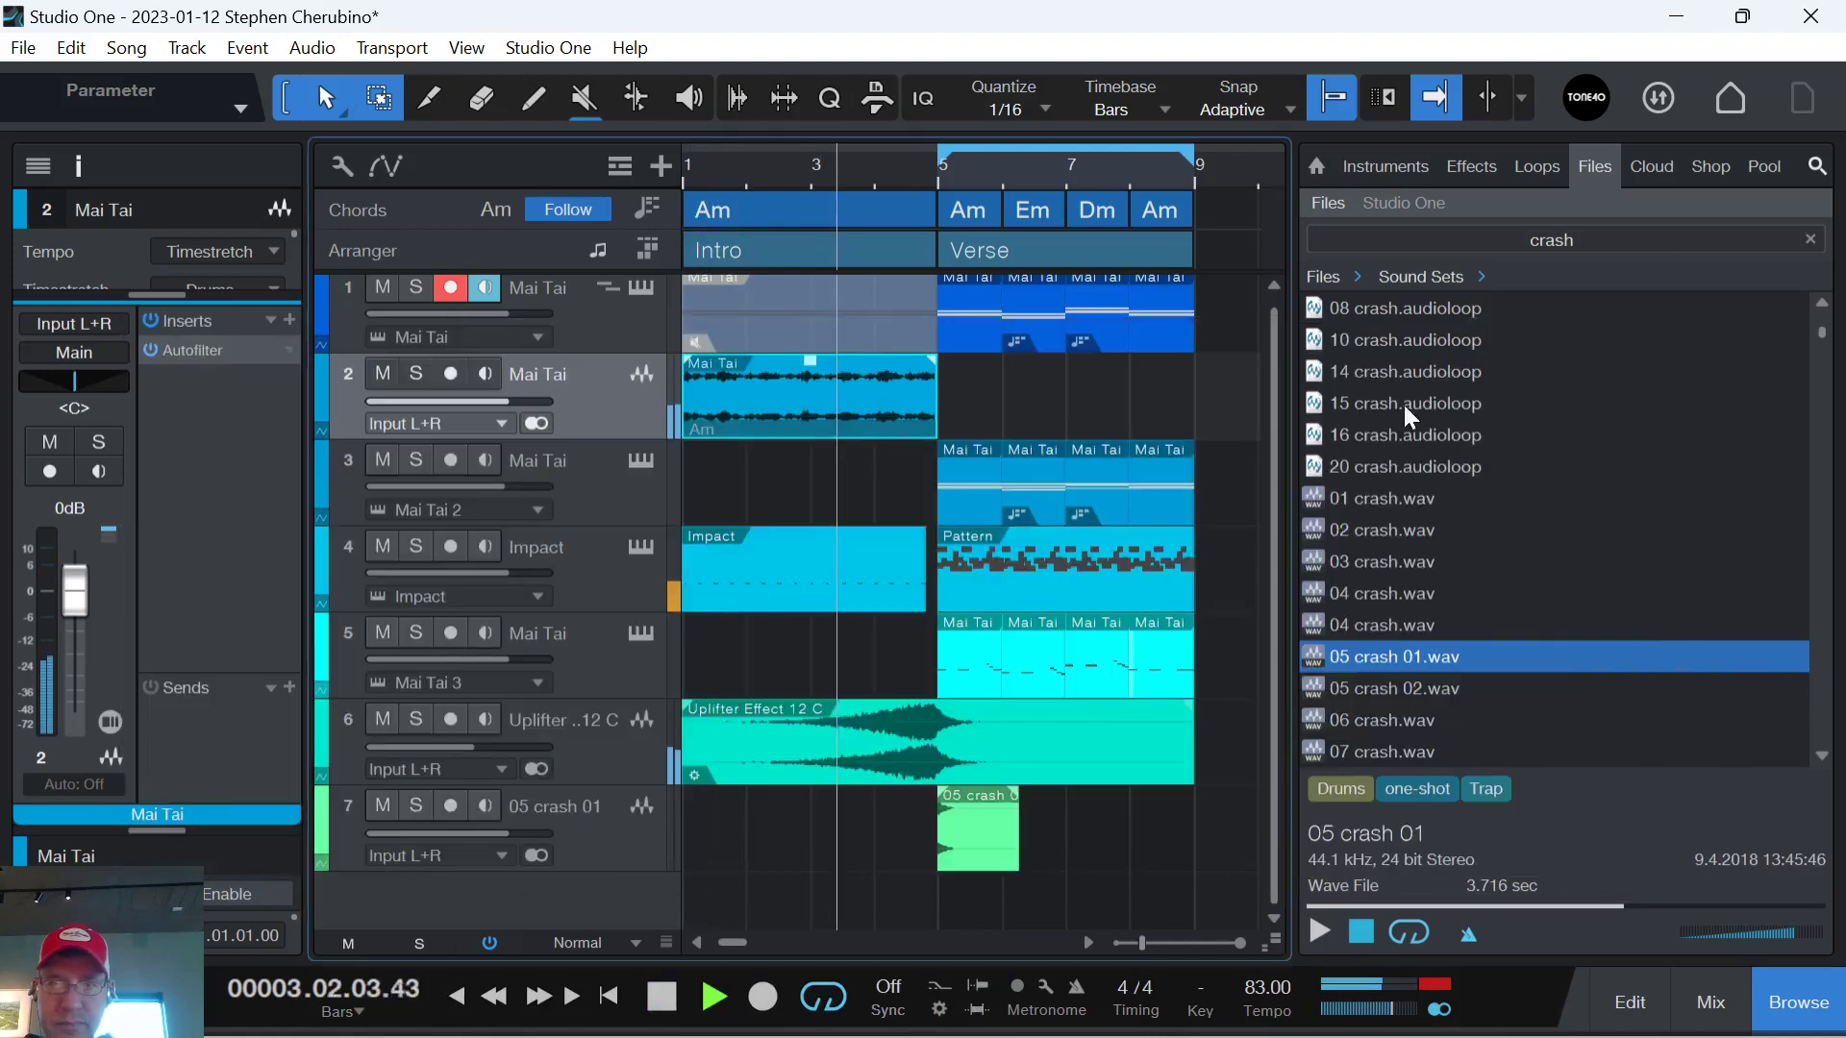
Insert a Pro EQ after the Autofilter on the bounced Mai Tai track and set its low cut to 3.52 kHz.
click(285, 321)
text(eq)
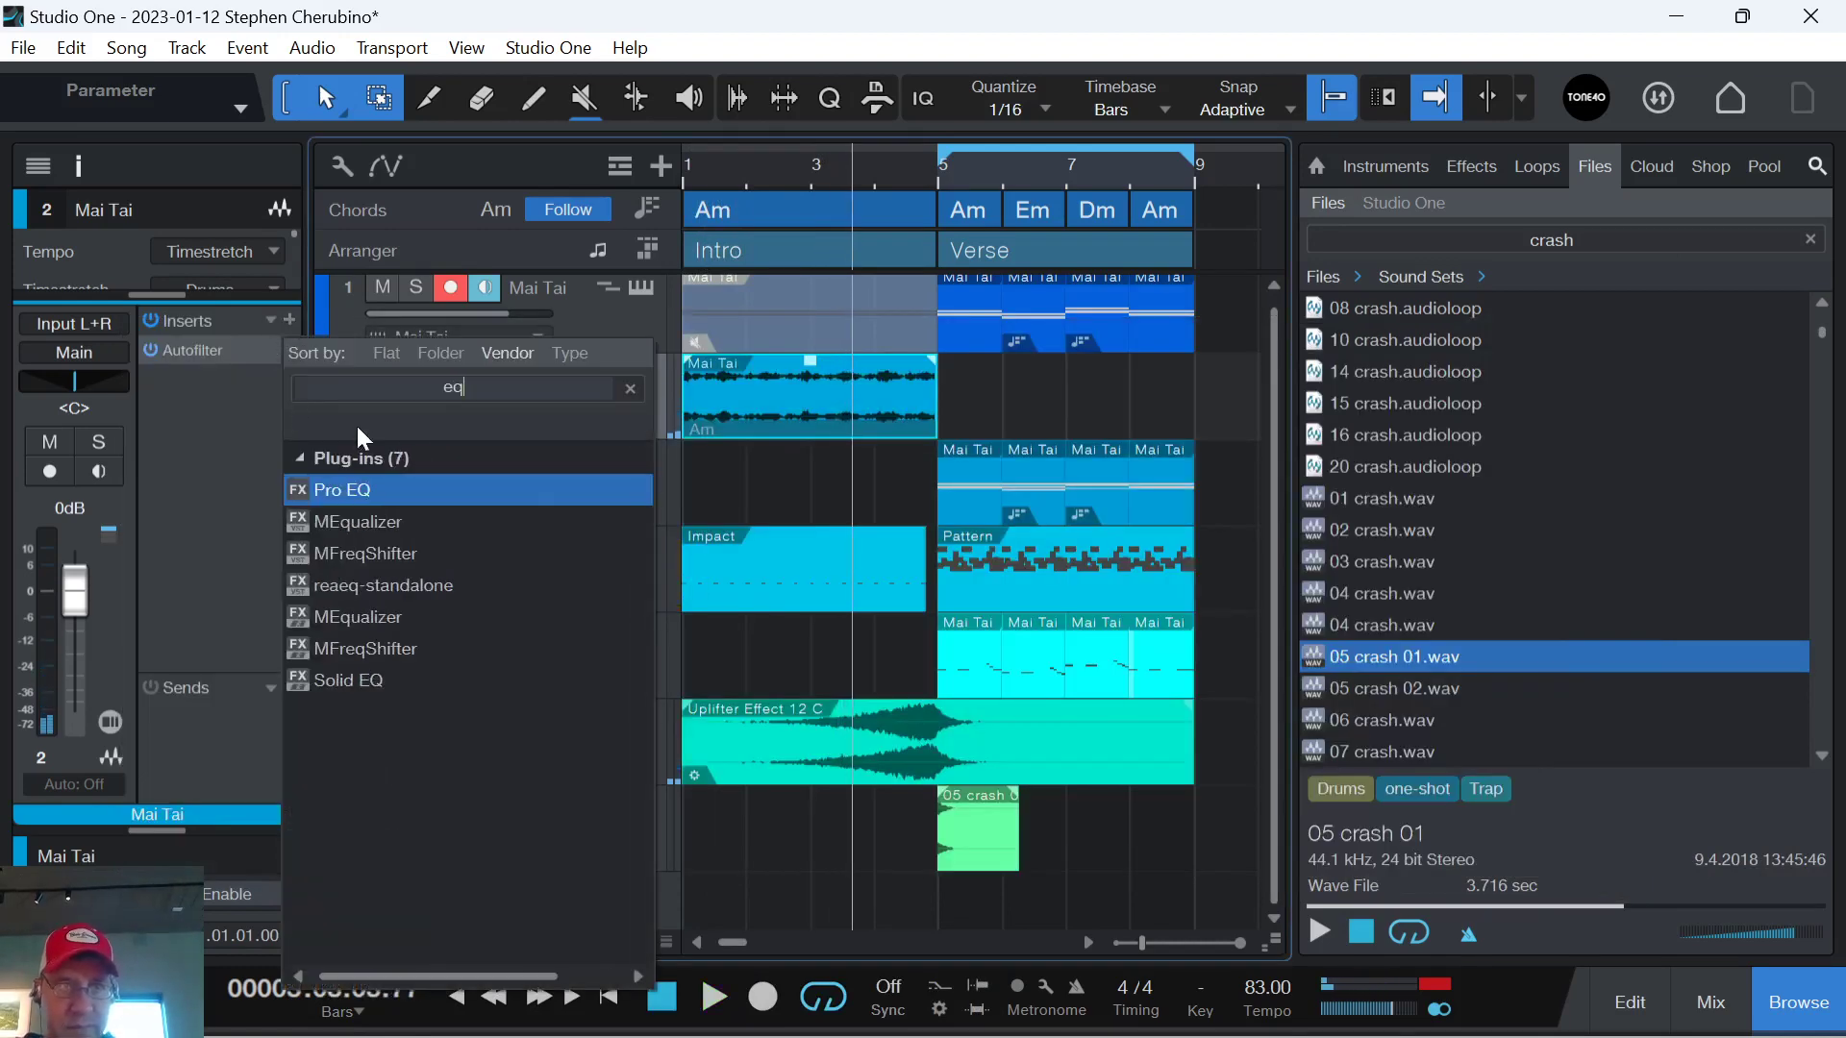
click(338, 492)
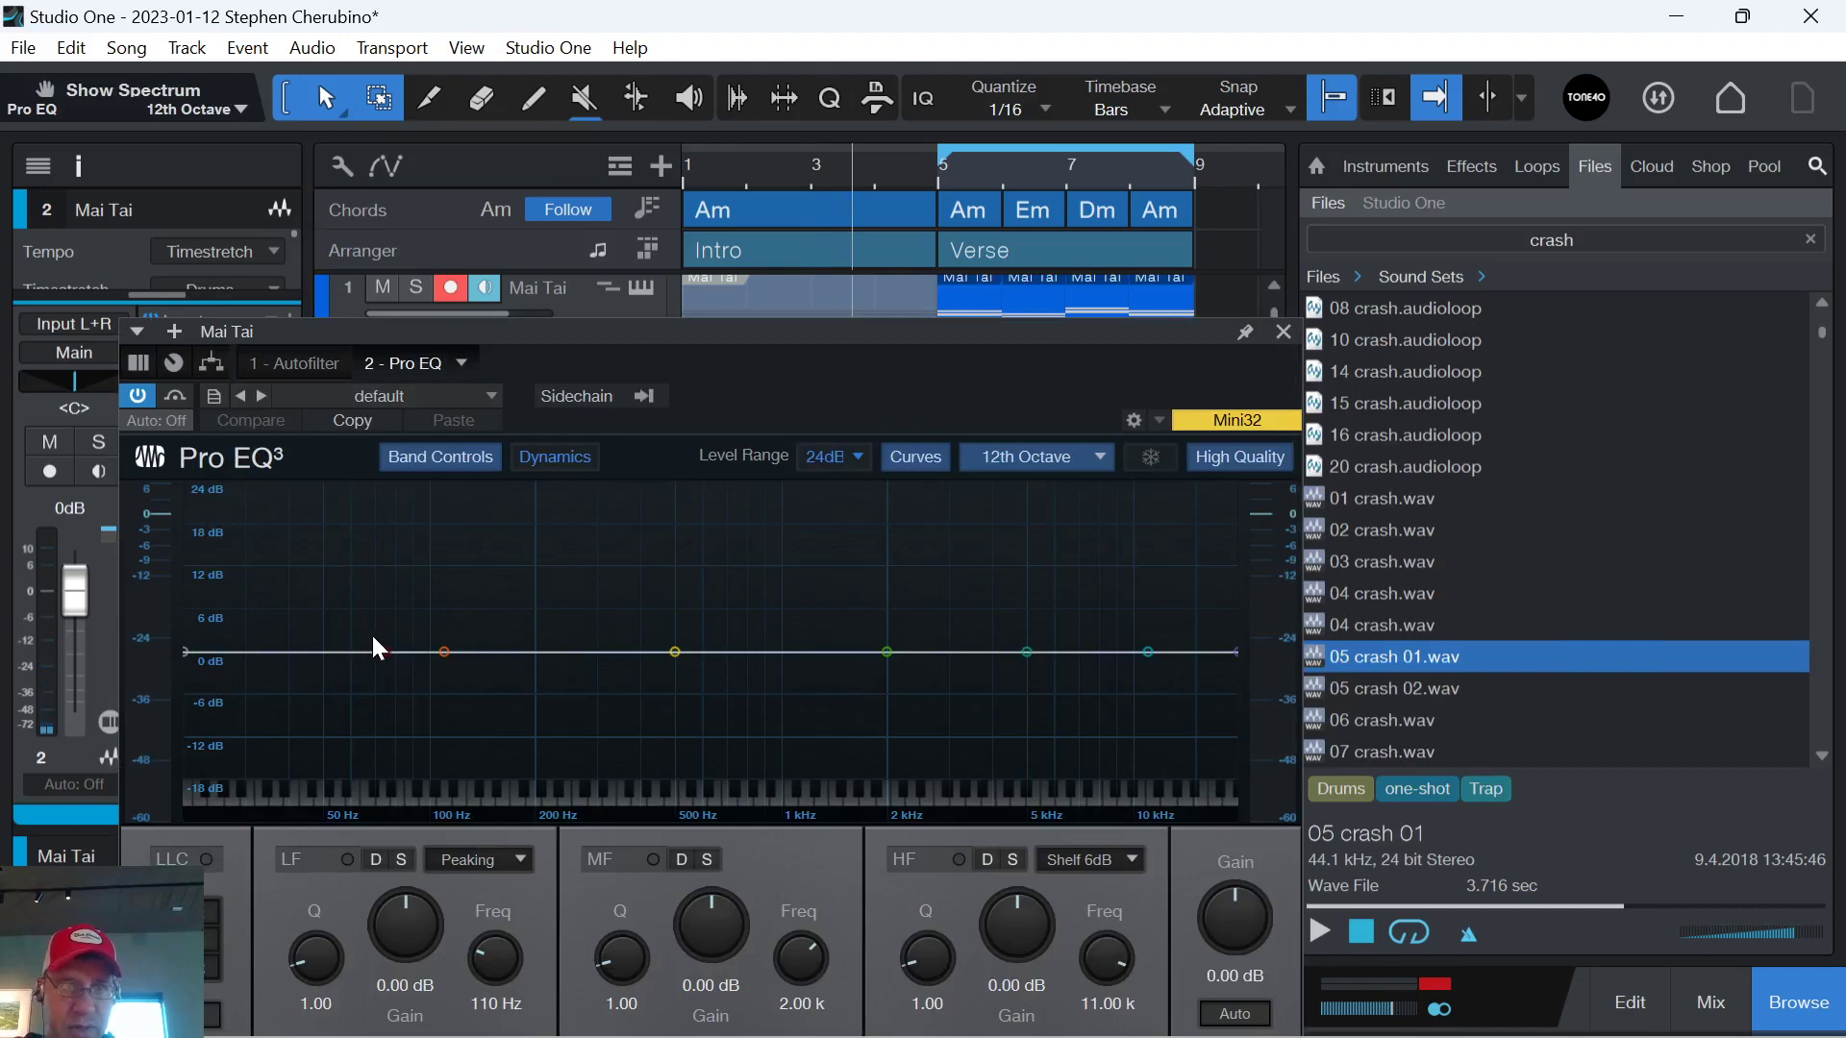
drag(375, 642, 975, 620)
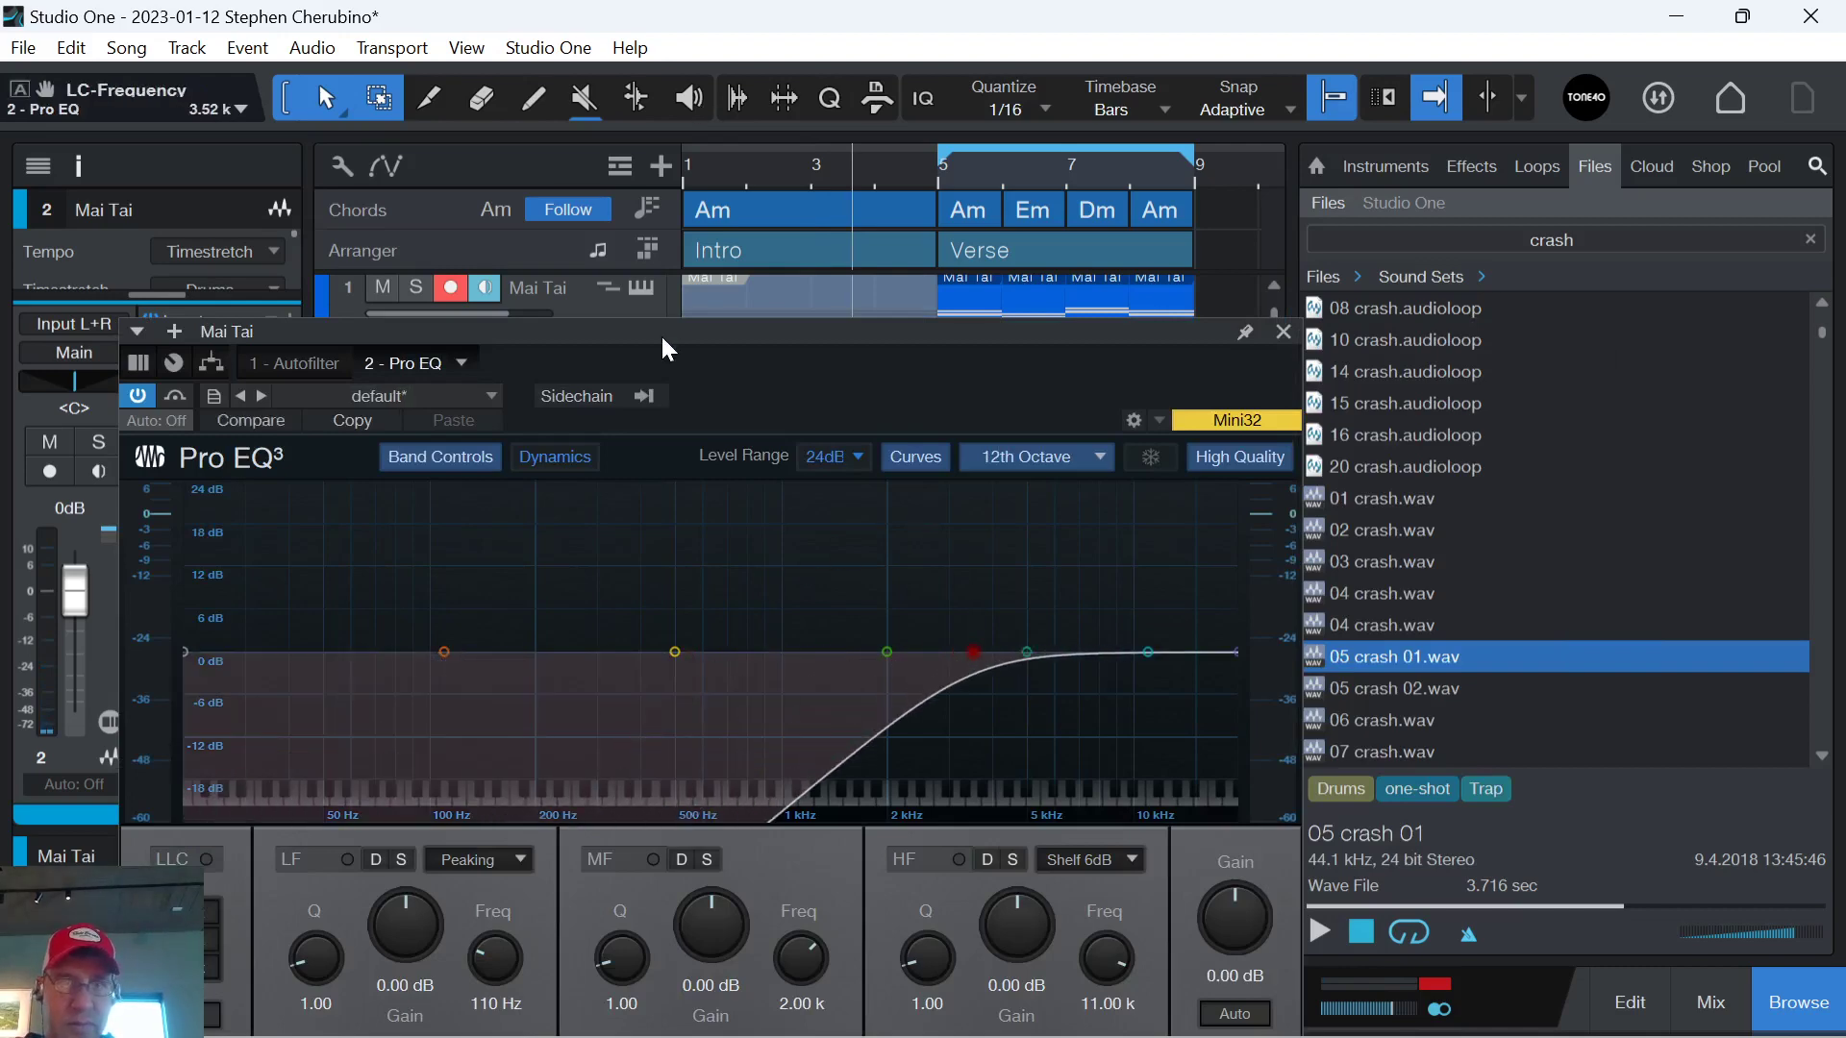
Bring the Pro EQ's lower band controls into reach and start editing automation for the LC-Frequency parameter.
drag(668, 348, 782, 78)
right_click(380, 896)
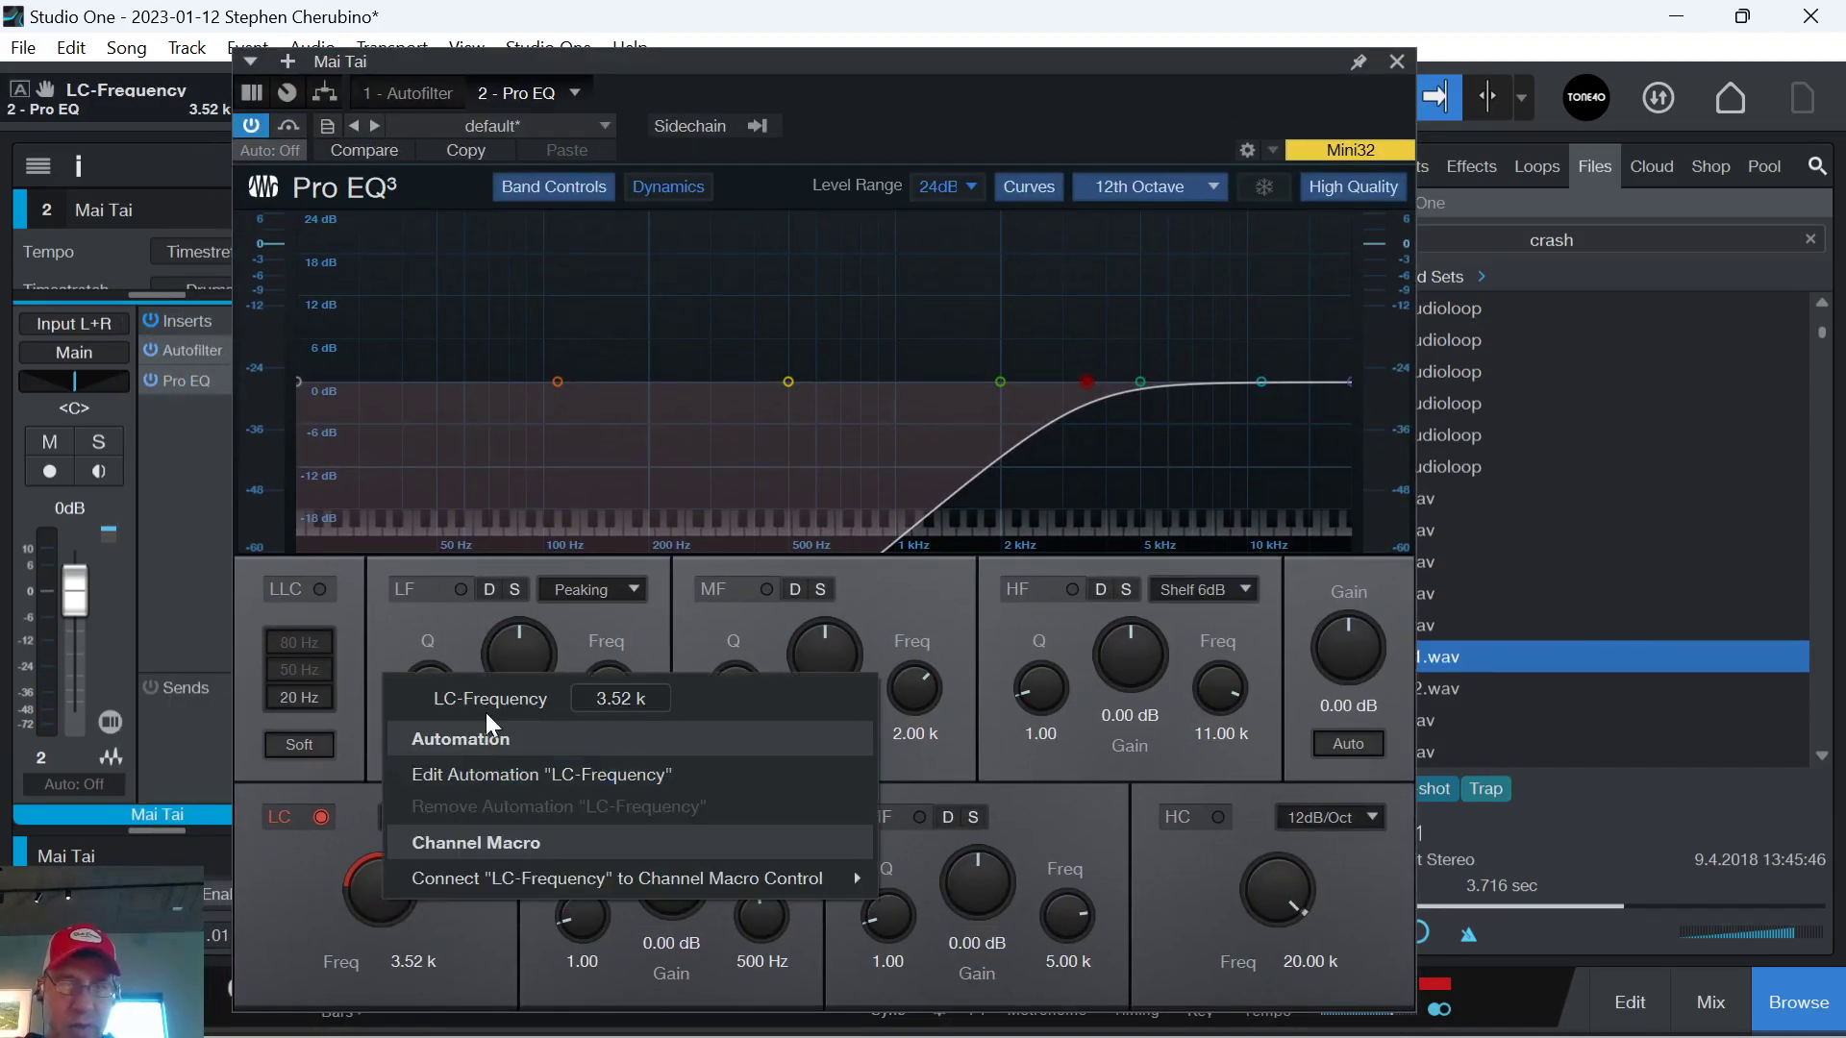
click(471, 774)
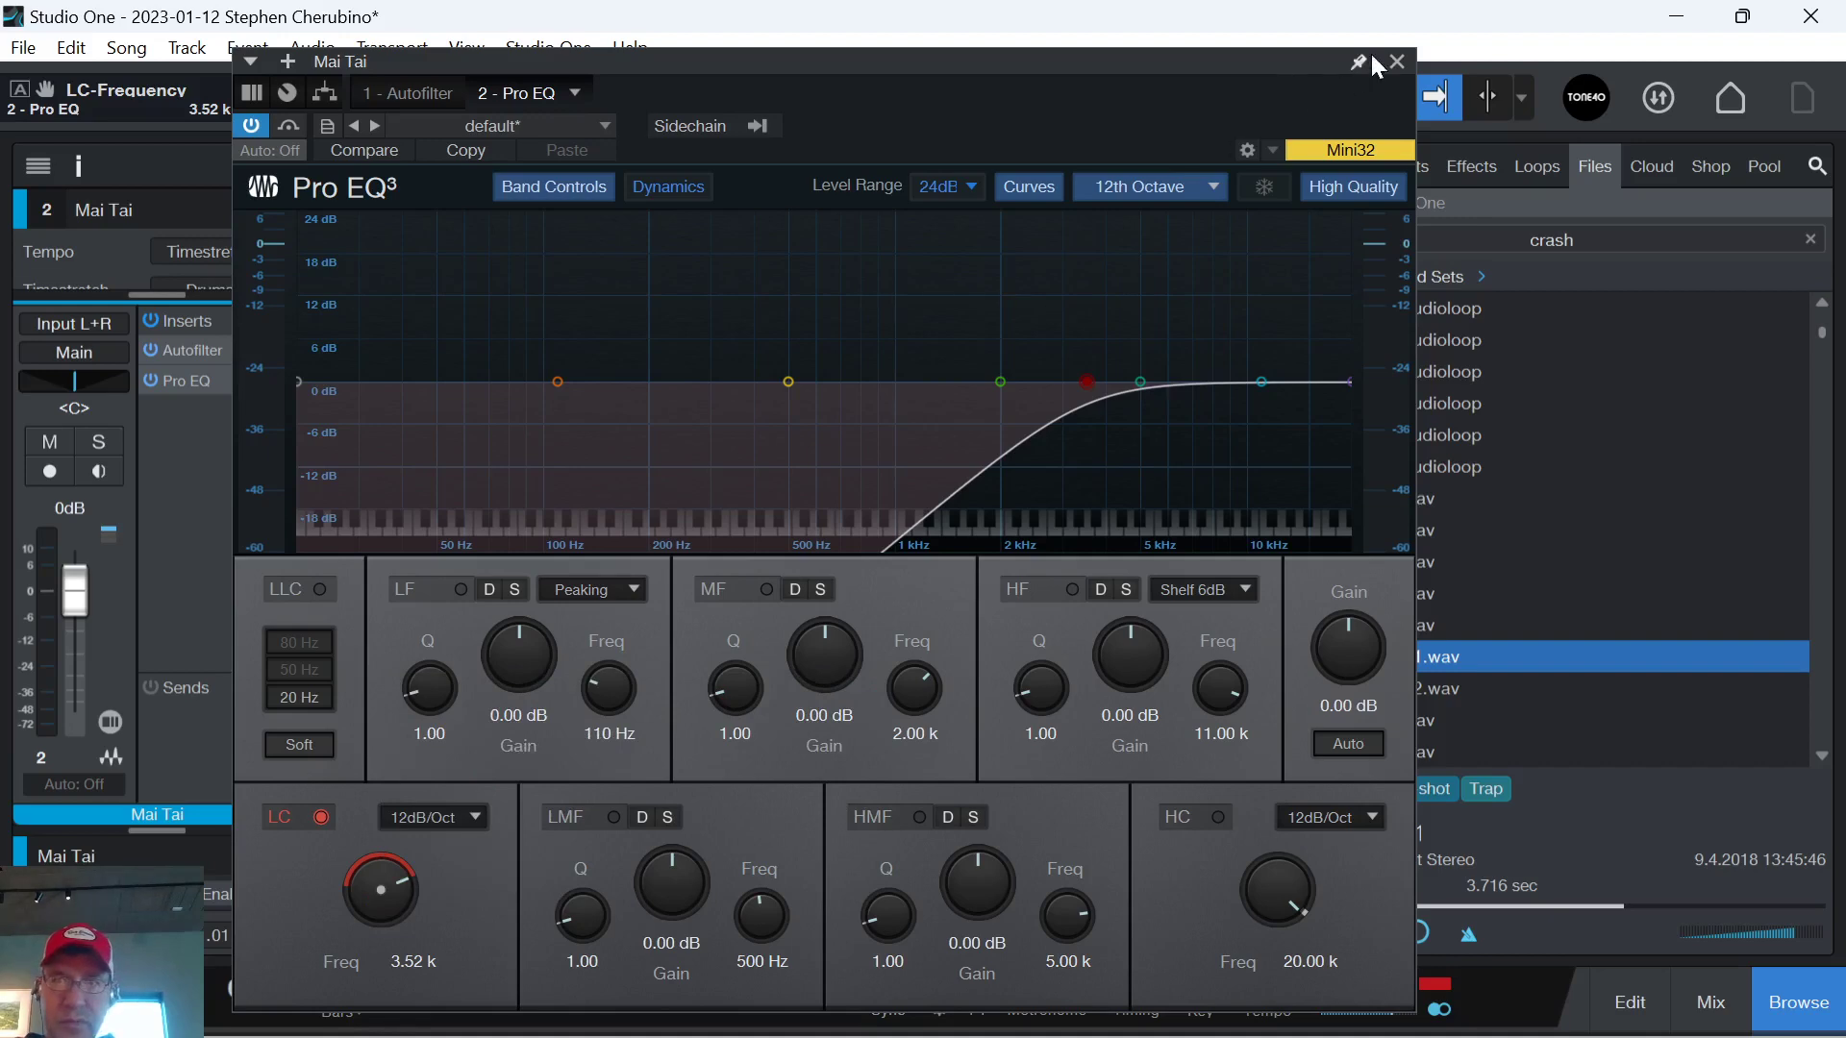
Draw an LC-Frequency automation ramp rising across the Intro from bar 1 to bar 5, lower its start point, and check the Pro EQ during playback.
click(1396, 61)
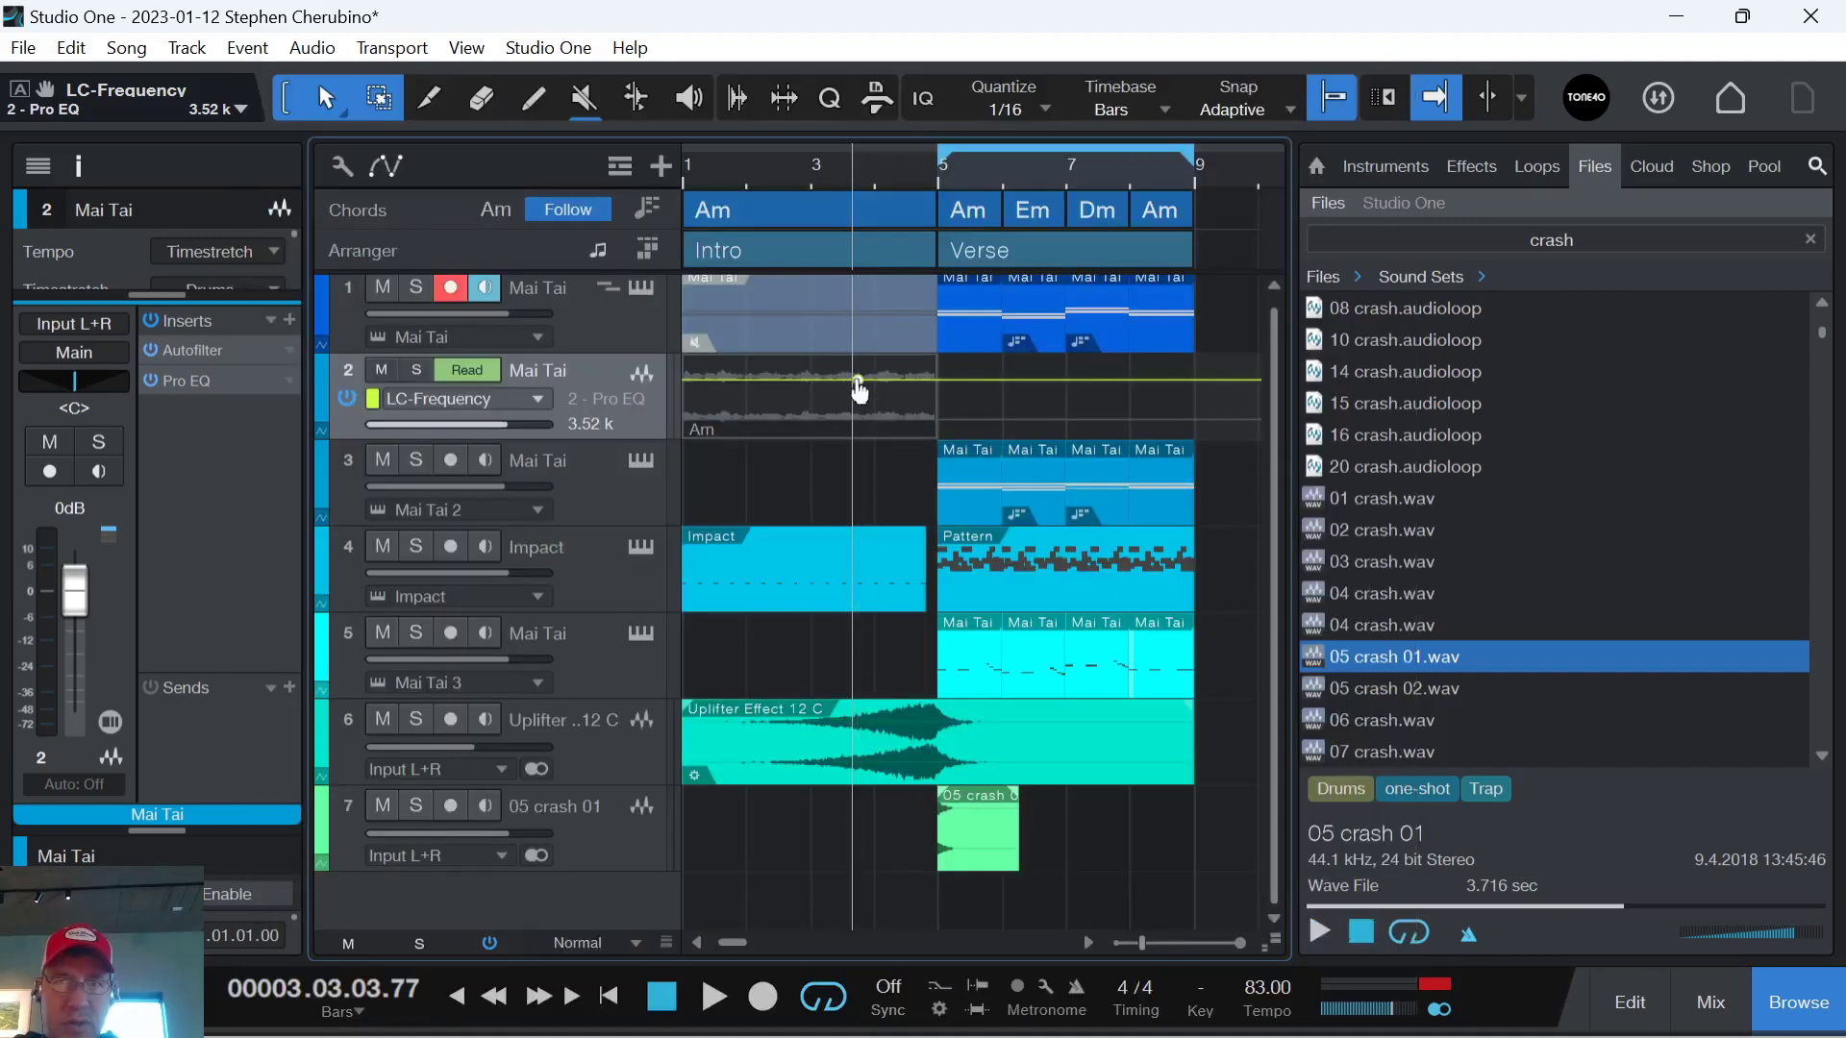
drag(858, 385, 937, 370)
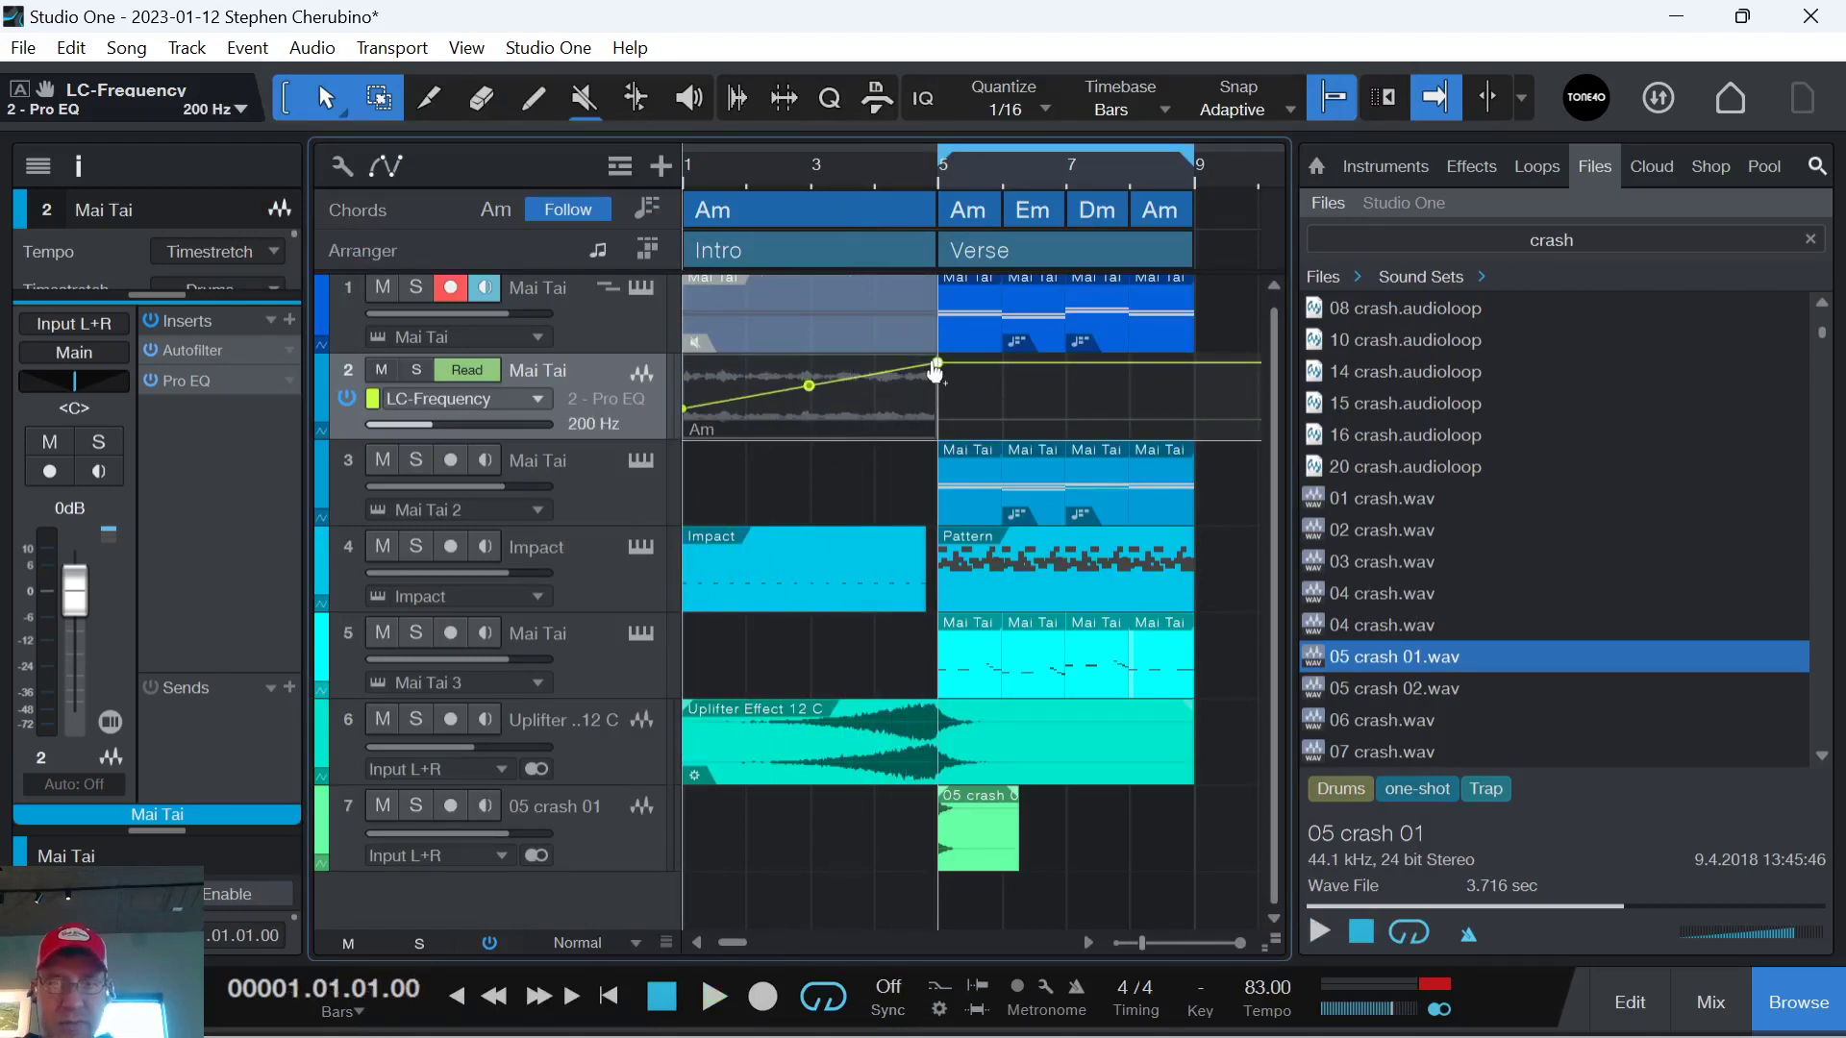
key(space)
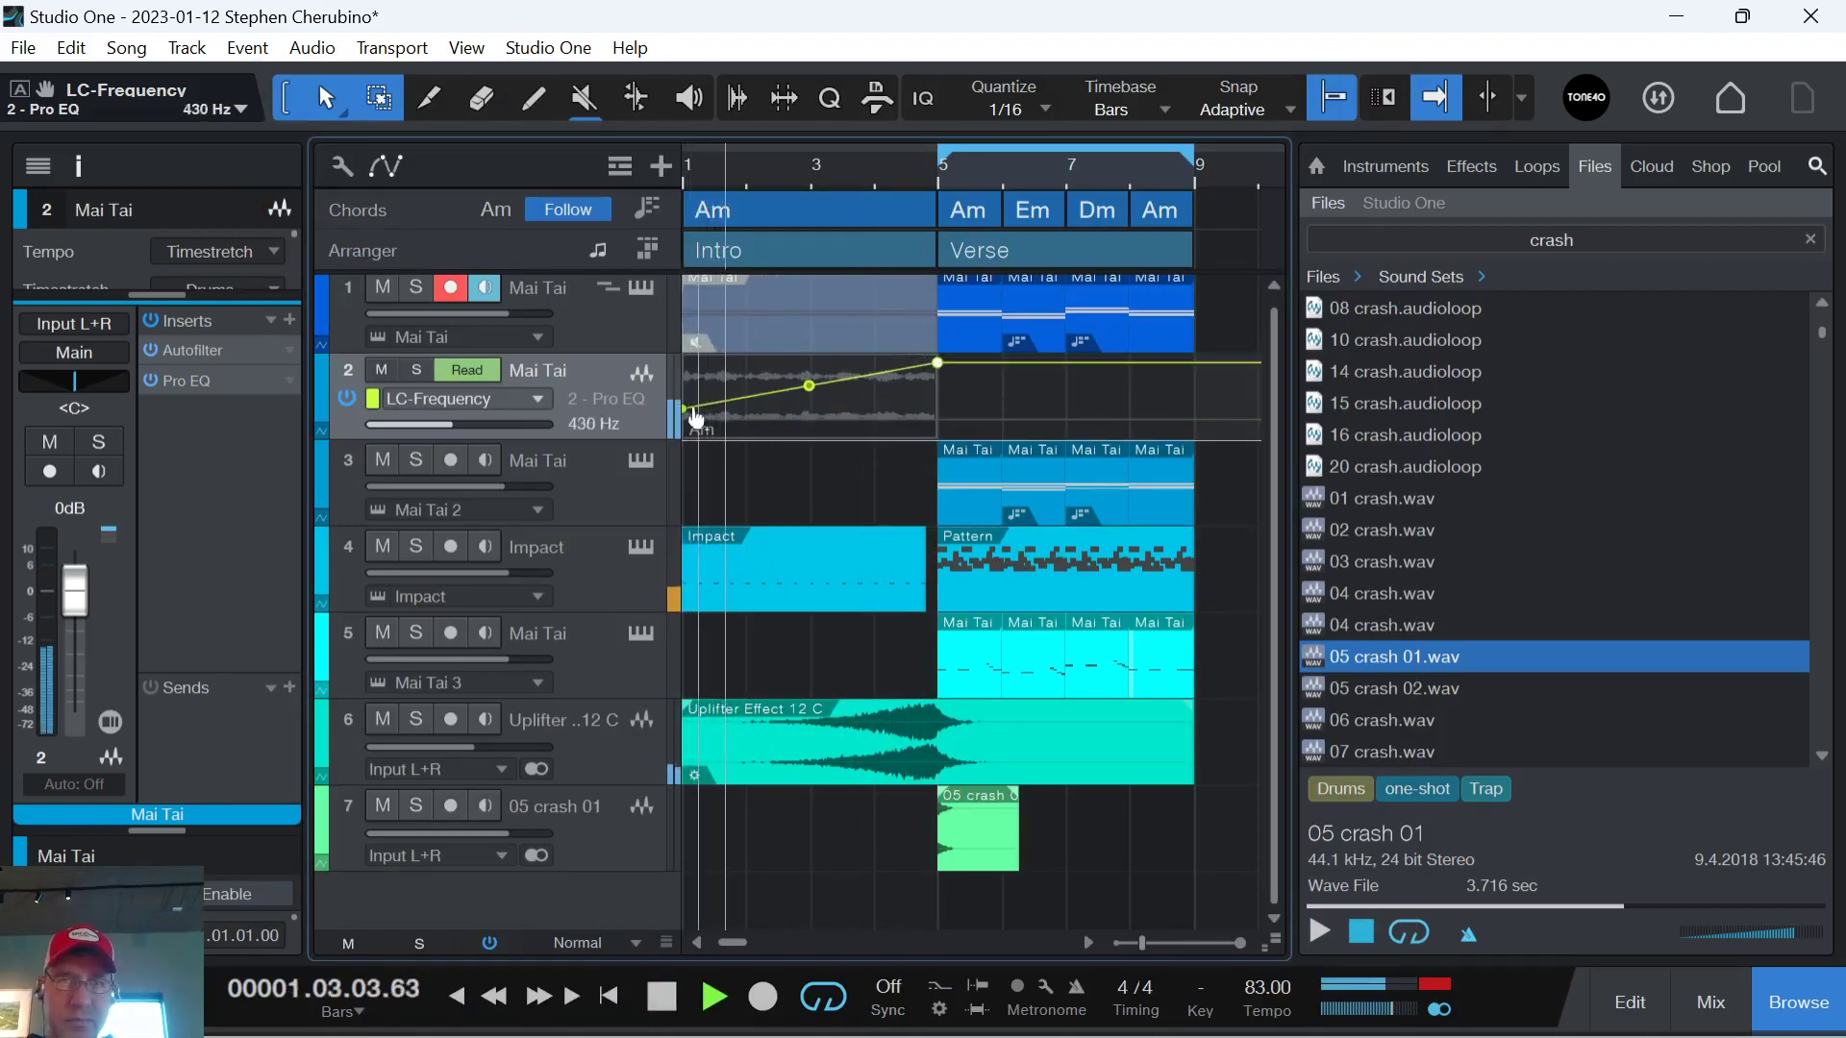
drag(679, 412, 687, 442)
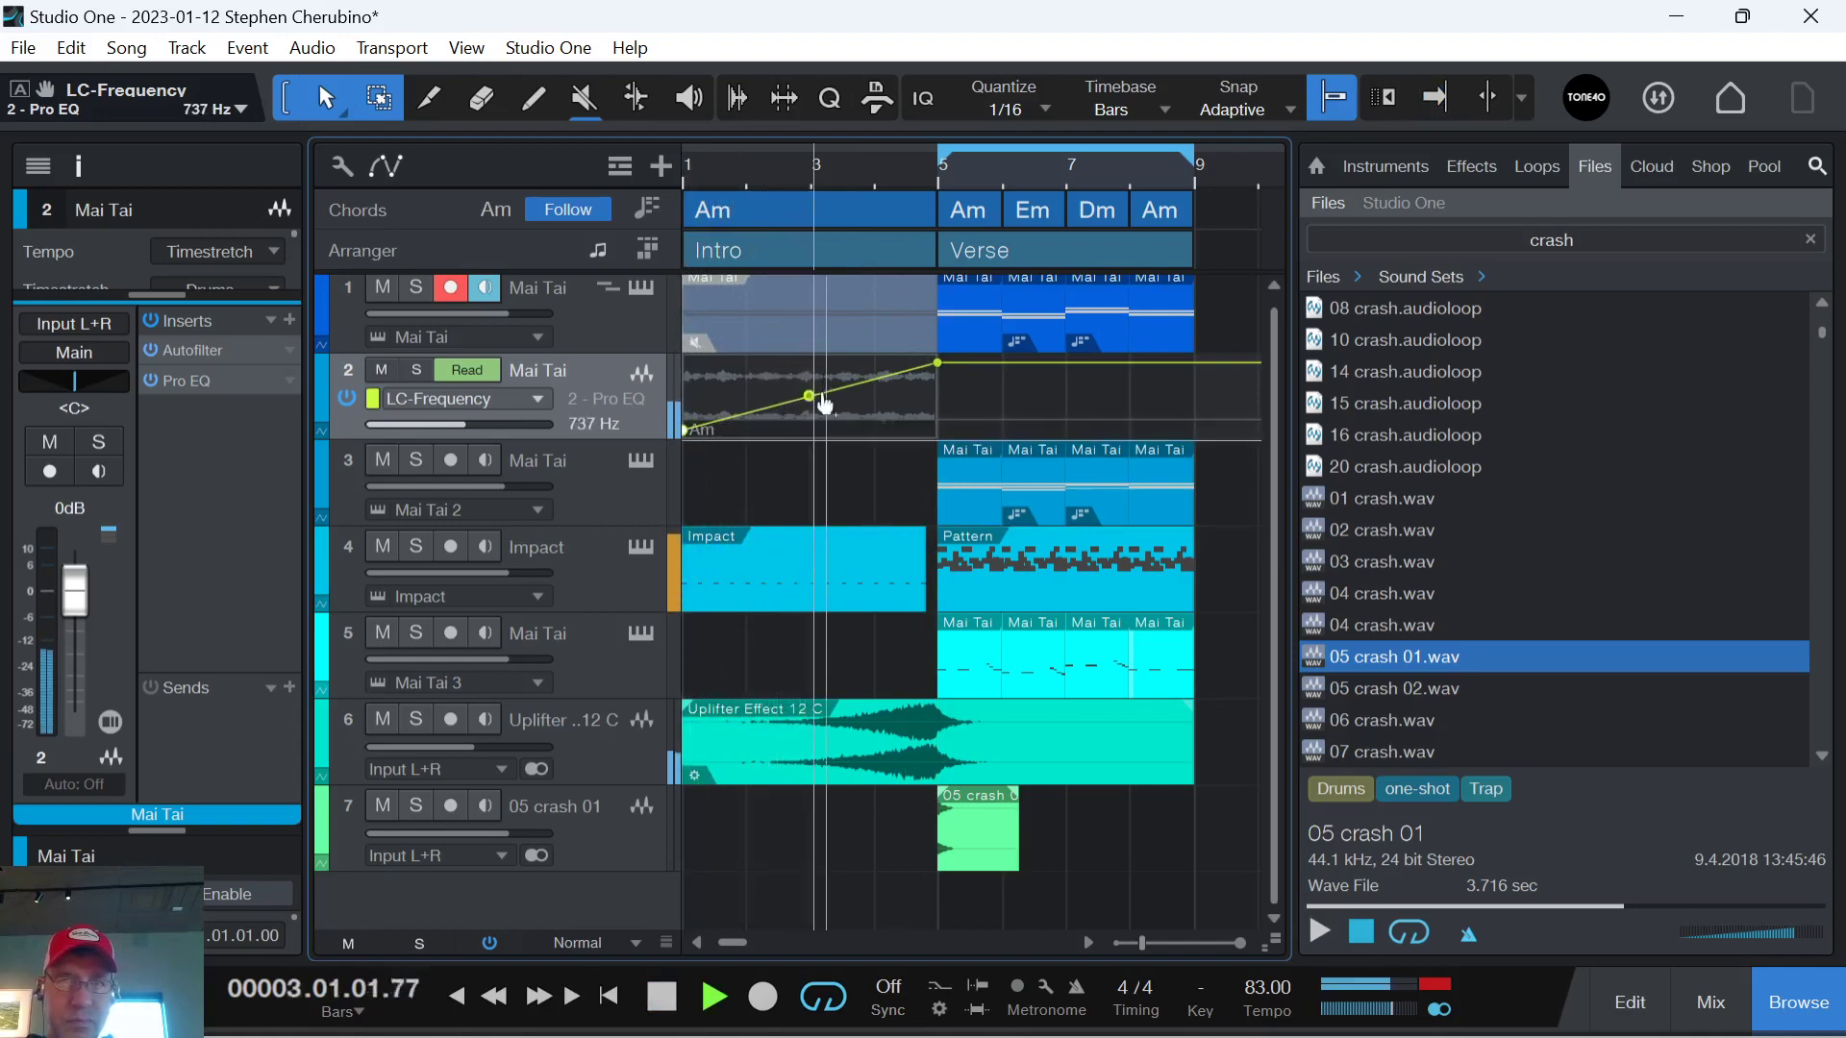
click(227, 383)
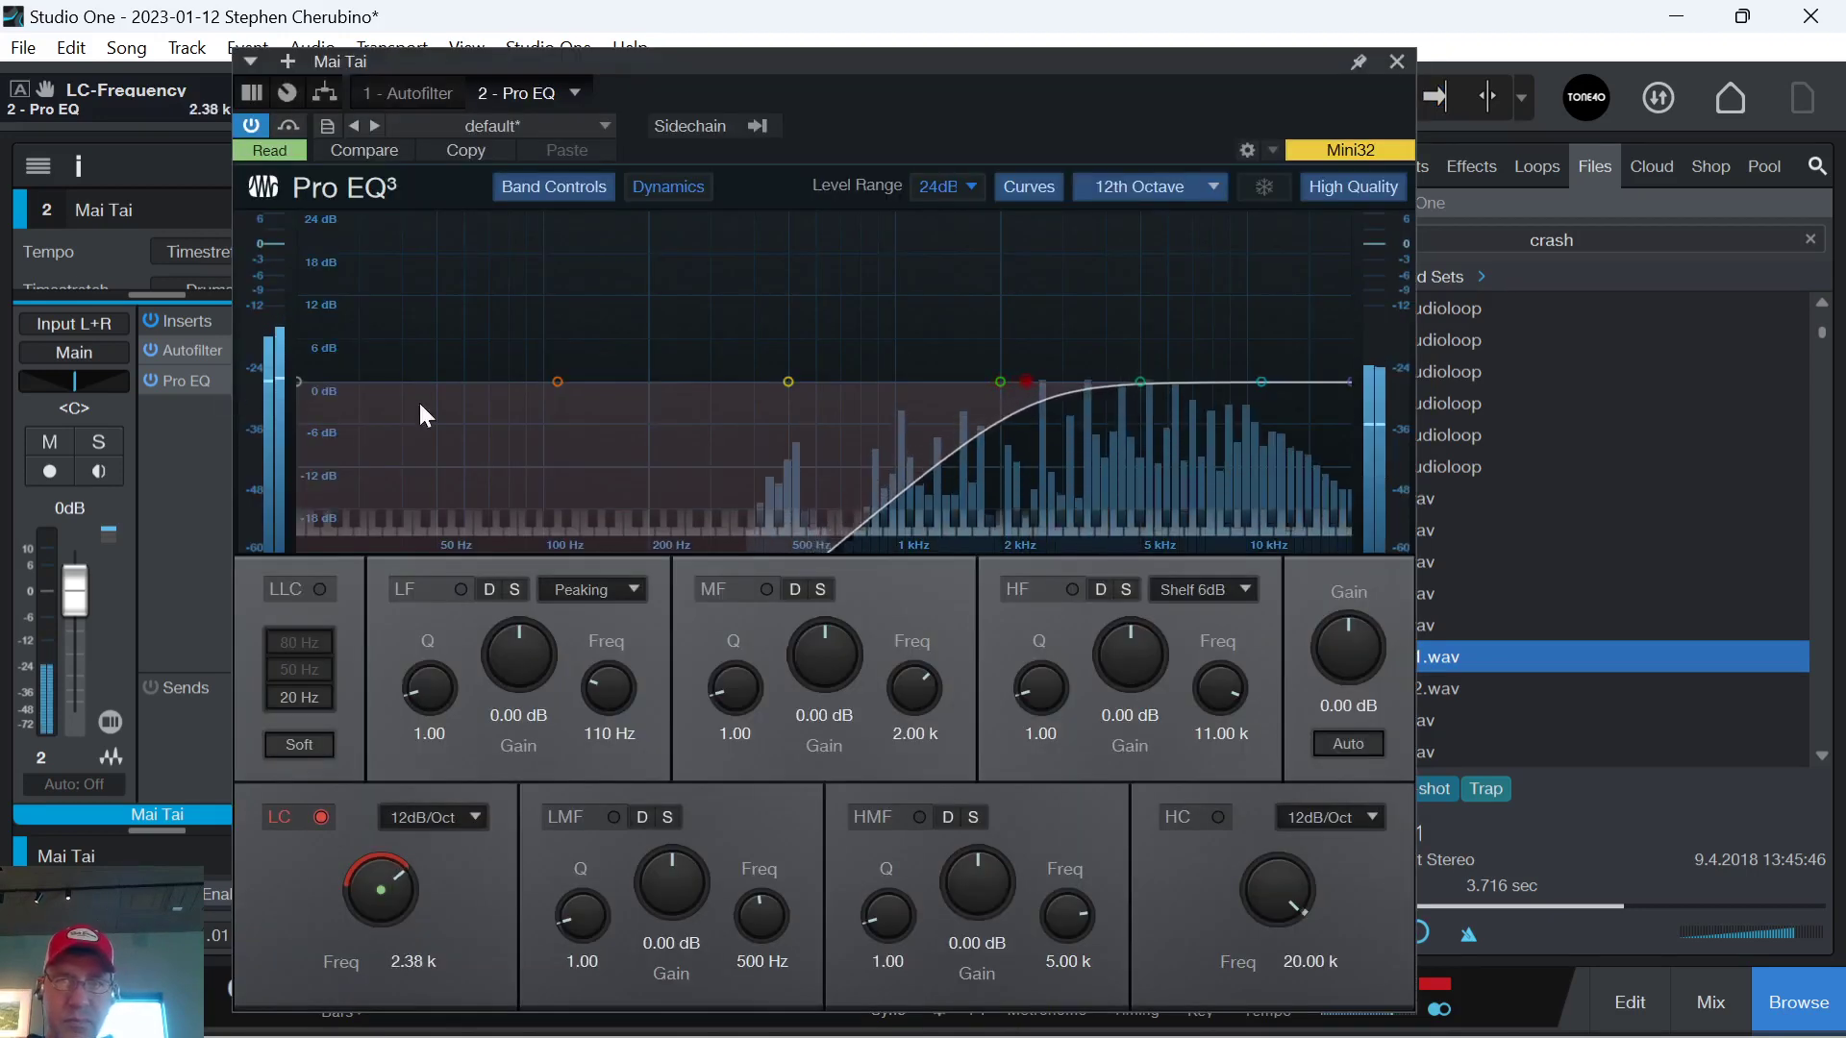
click(1396, 61)
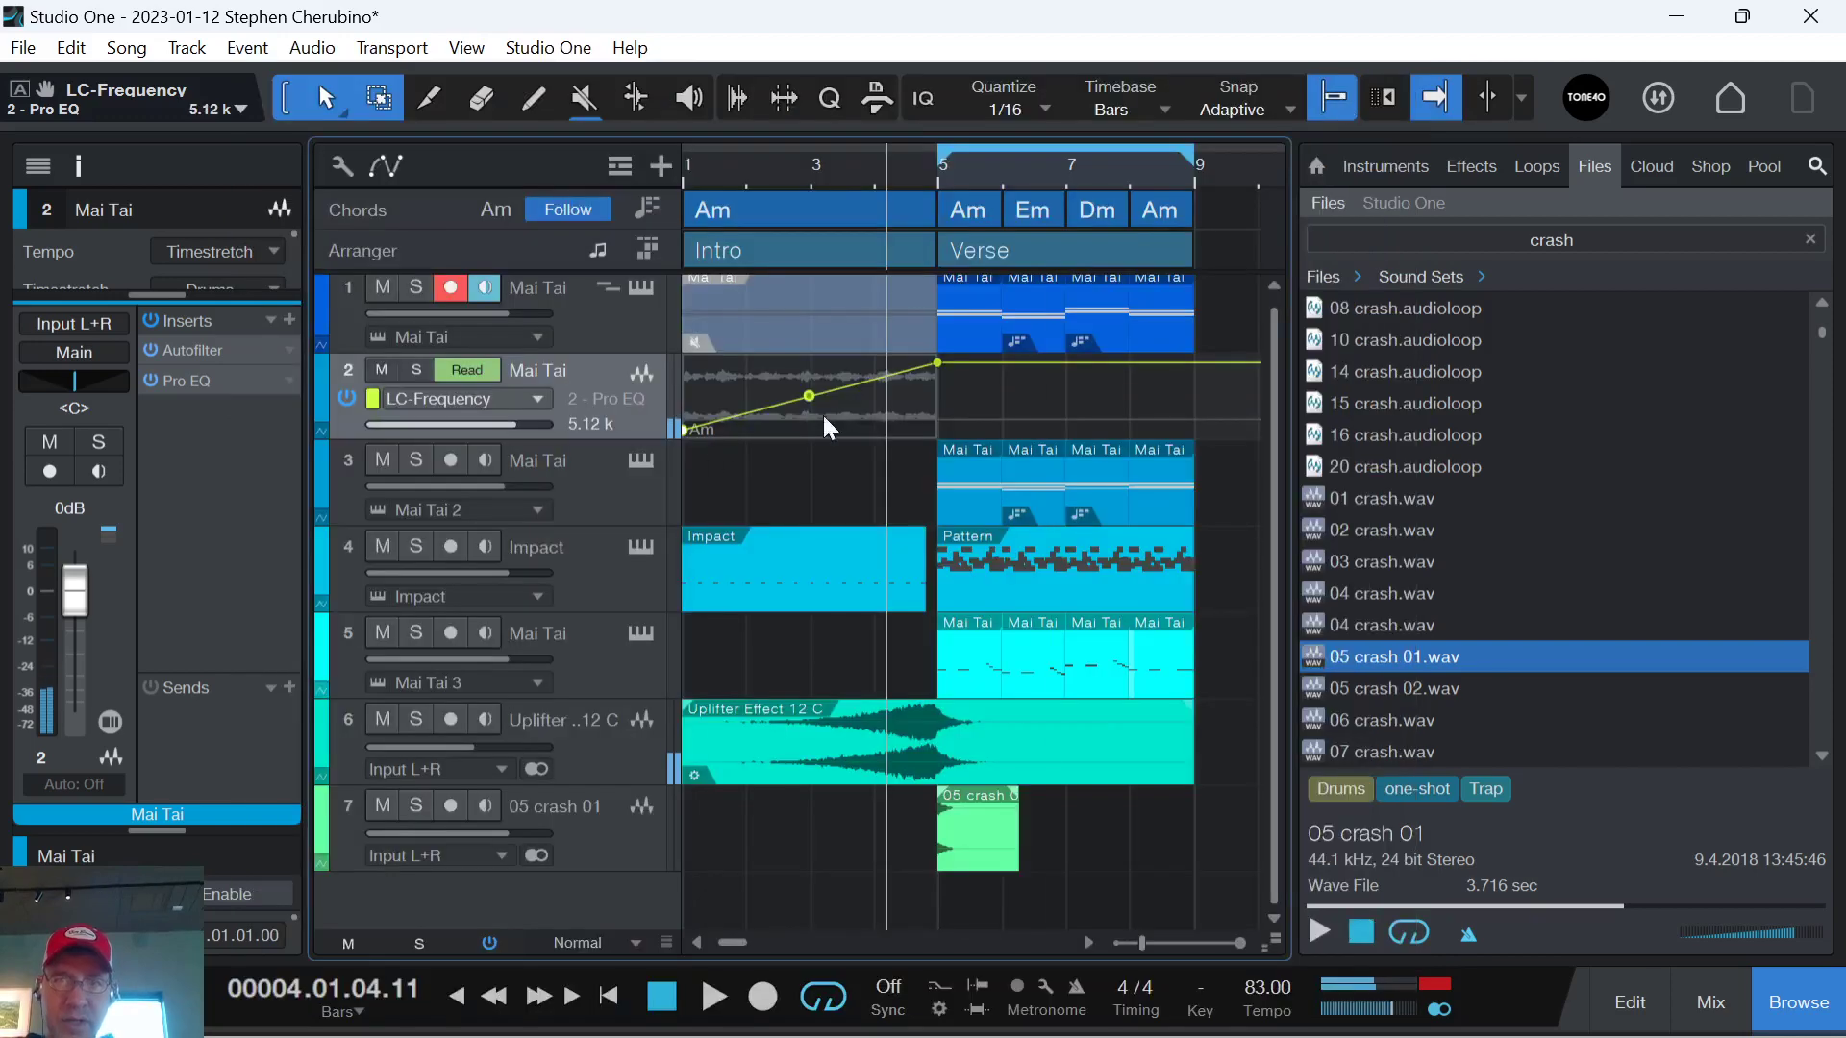
Reverse the LC-Frequency ramp to fall from a high value at bar 1 to 20 Hz at bar 5, and slightly lower its start while listening.
drag(686, 437, 687, 363)
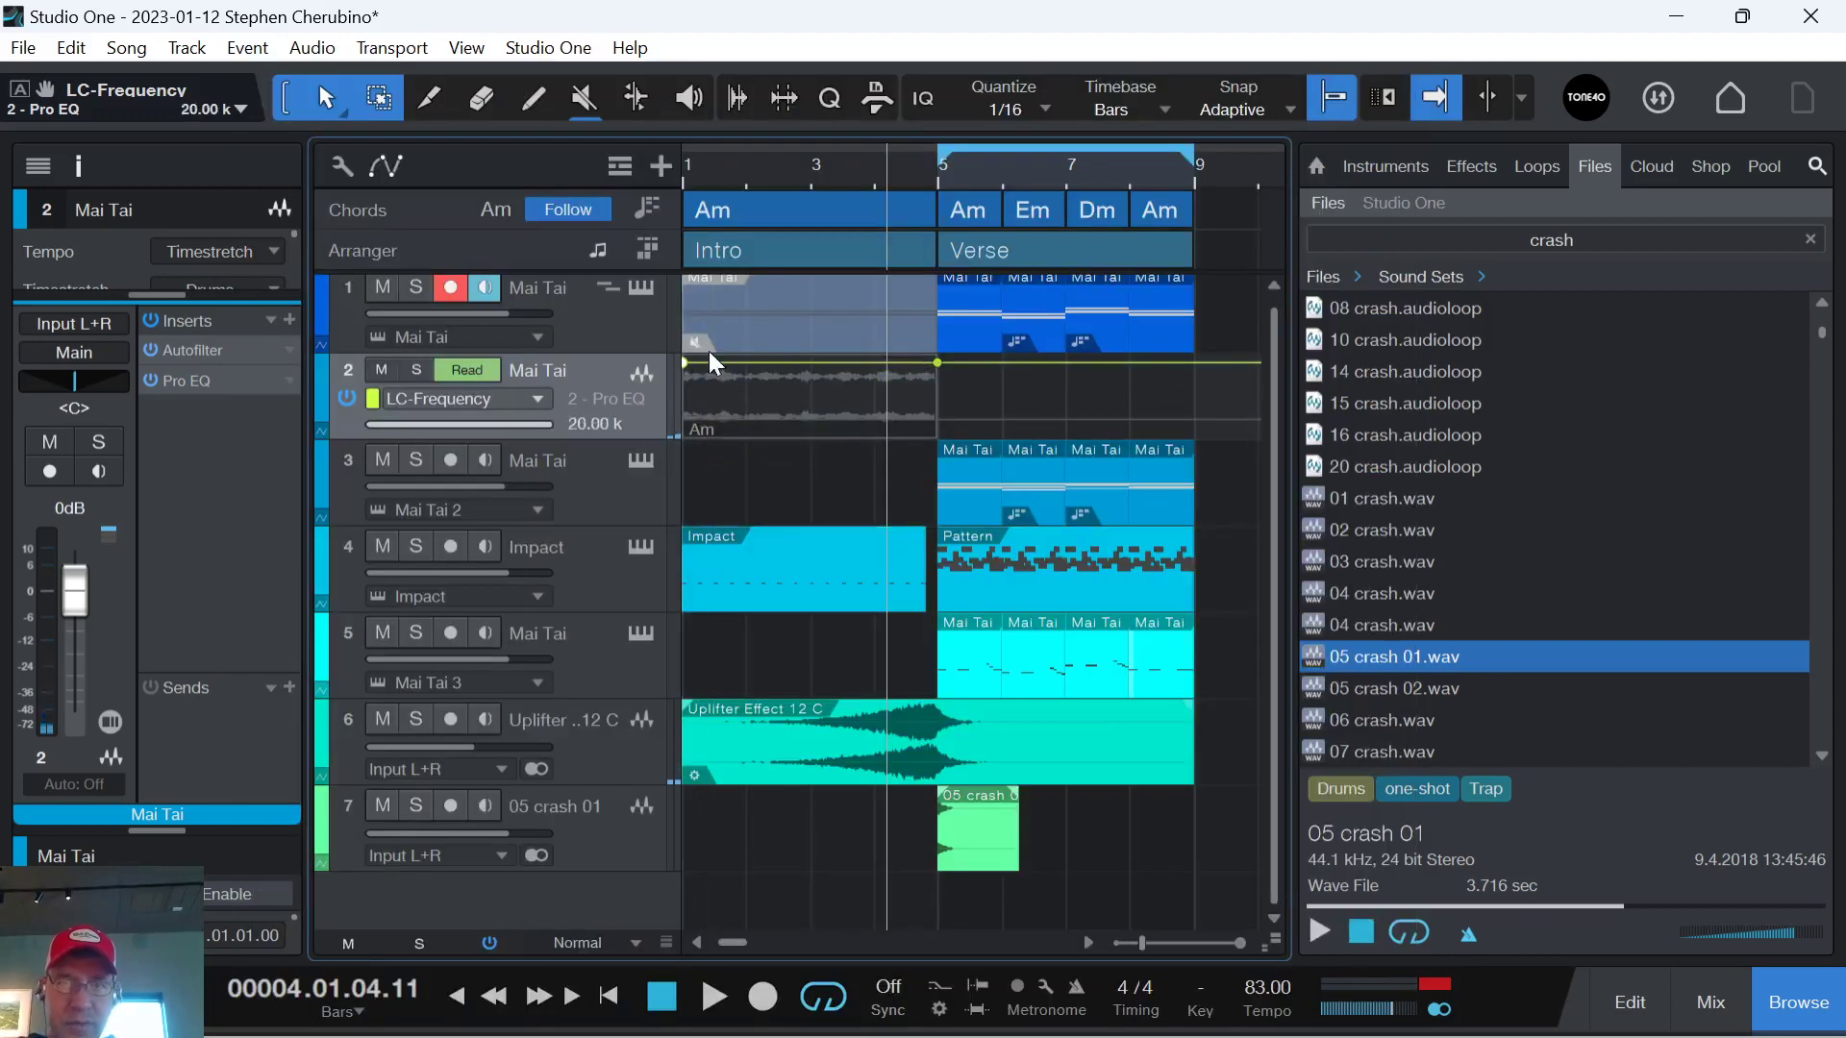
drag(929, 358, 930, 432)
key(space)
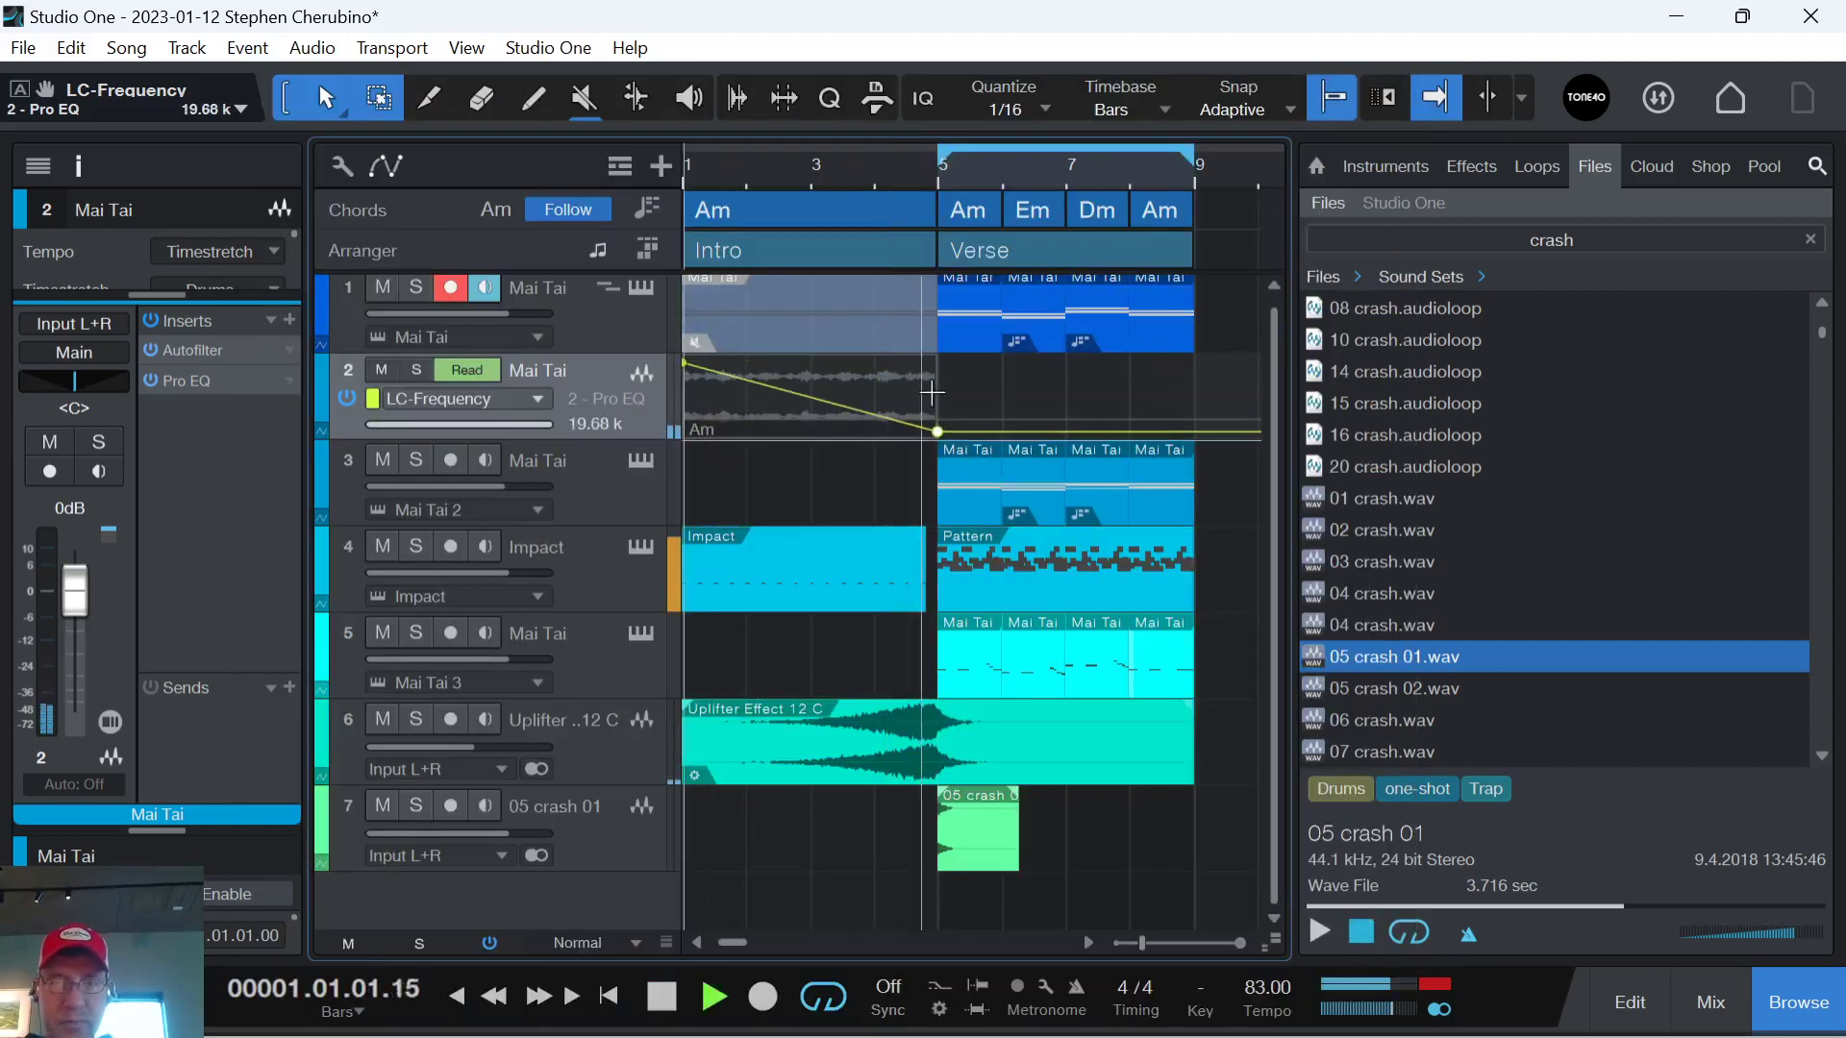
click(810, 397)
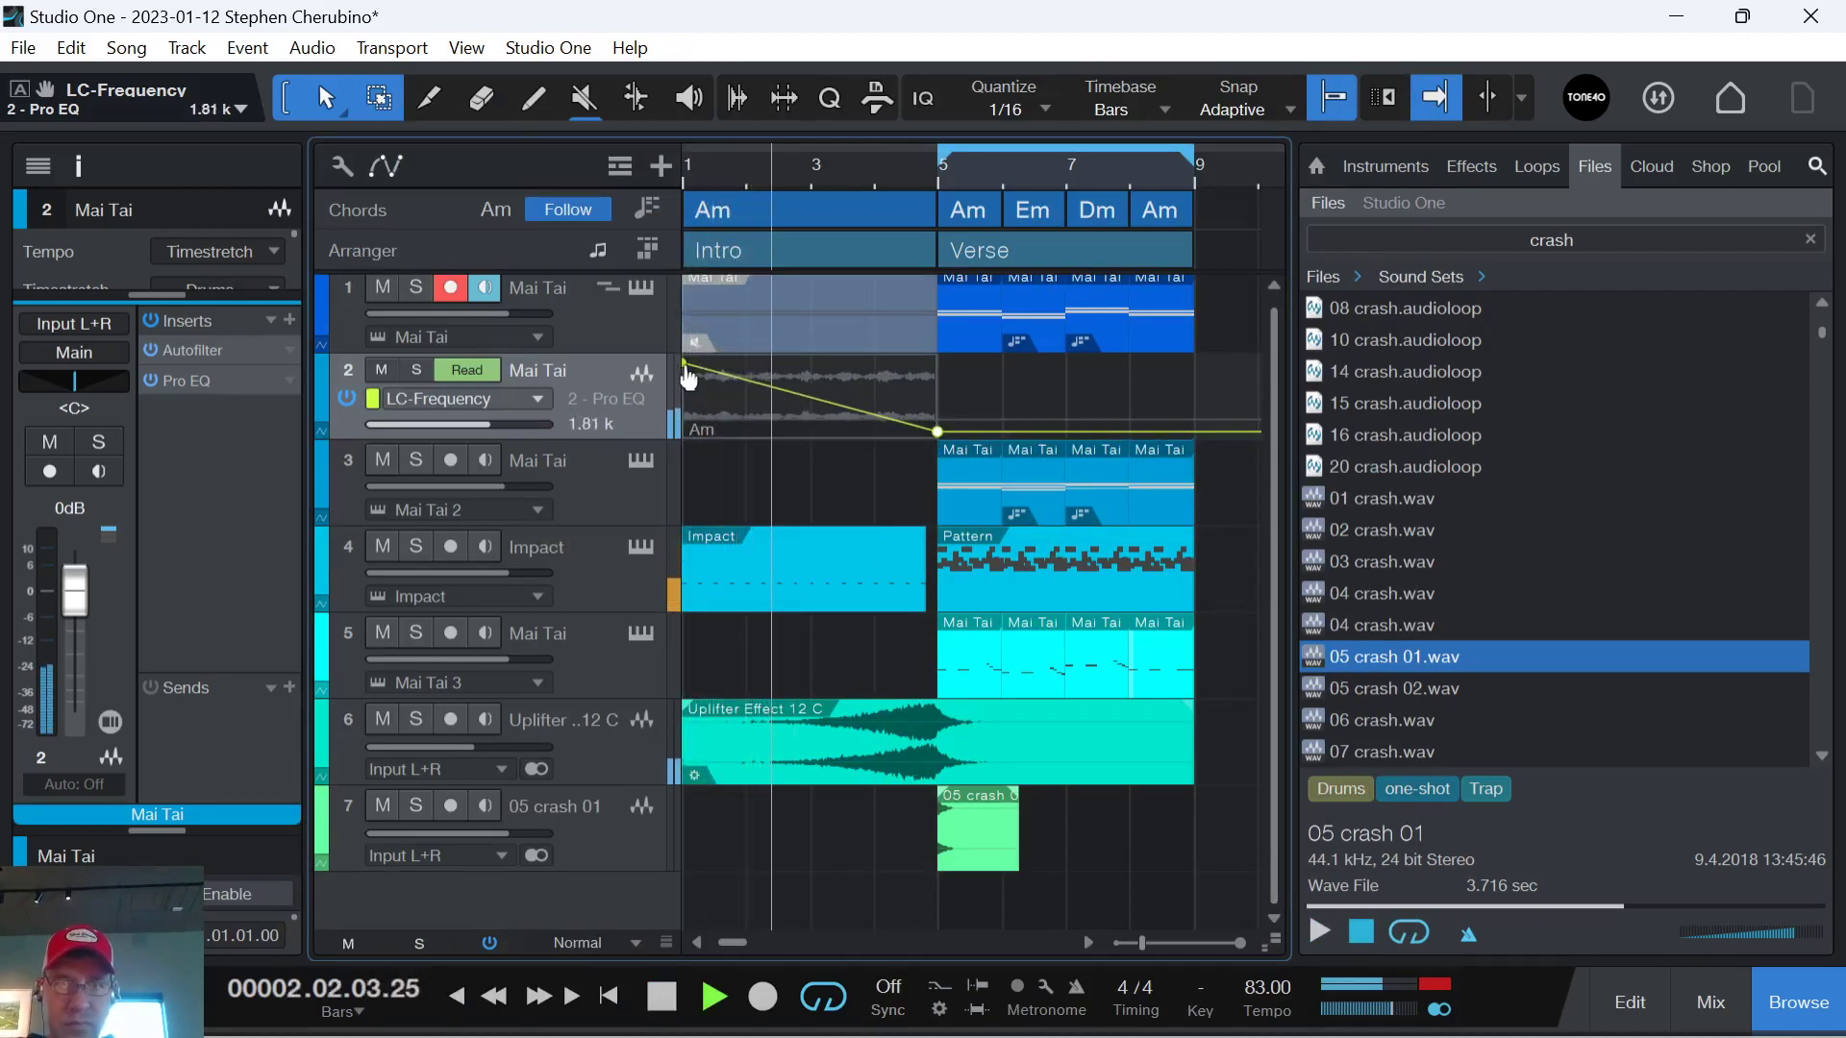
drag(686, 369, 686, 377)
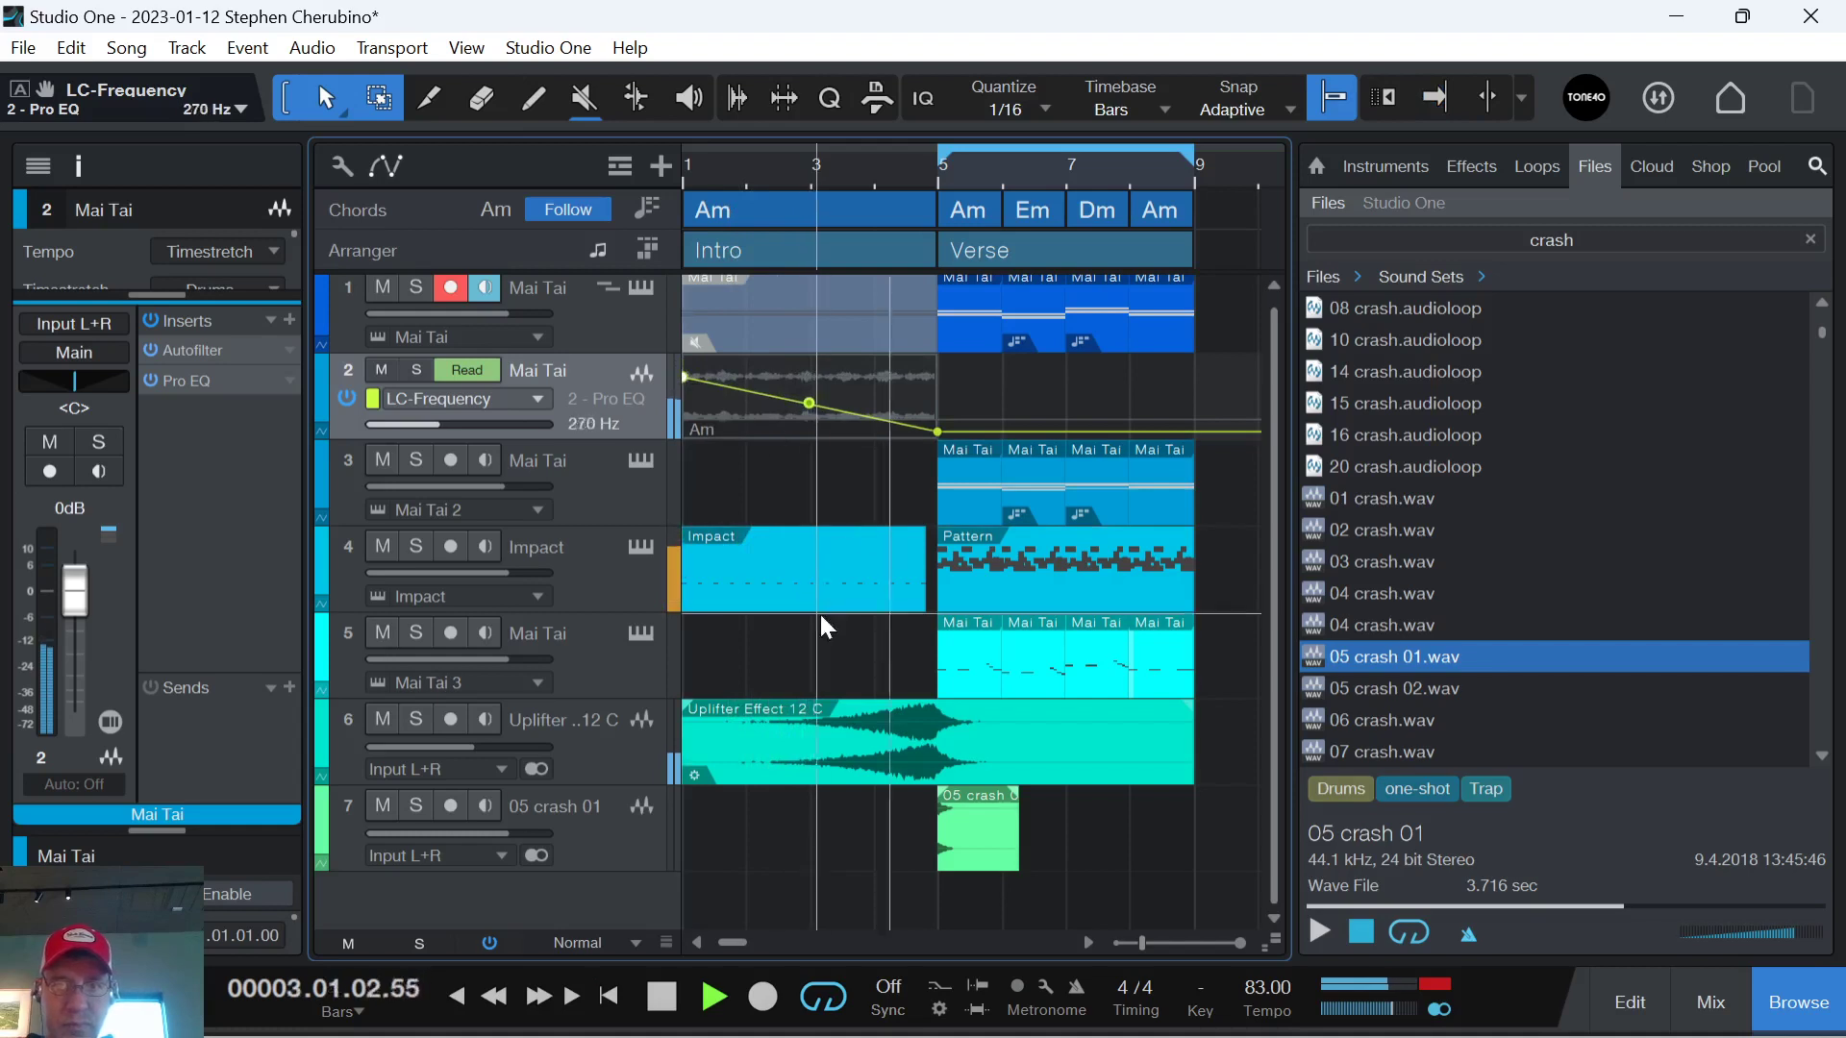
Create an instrument part from bar 3 to bar 5 on the Mai Tai 3 track and open it for note editing around C1 to C2.
double_click(834, 669)
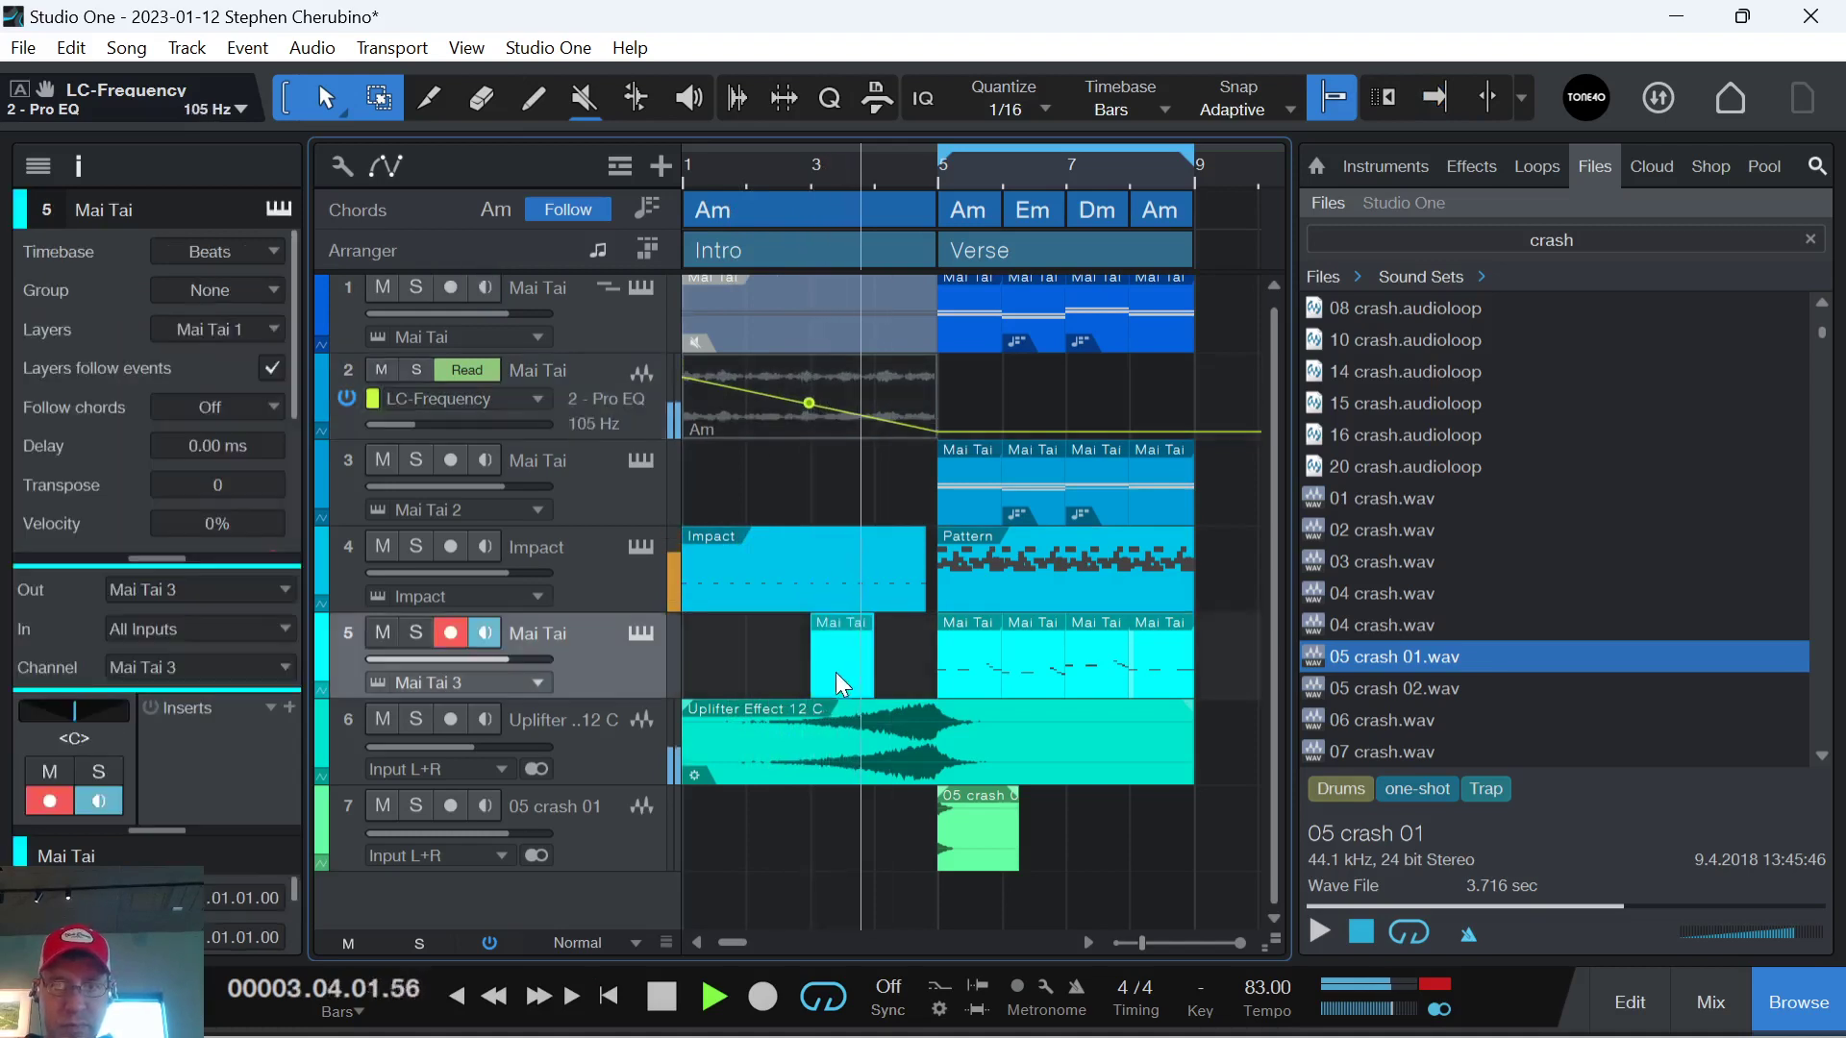
key(space)
drag(874, 676, 932, 667)
double_click(838, 671)
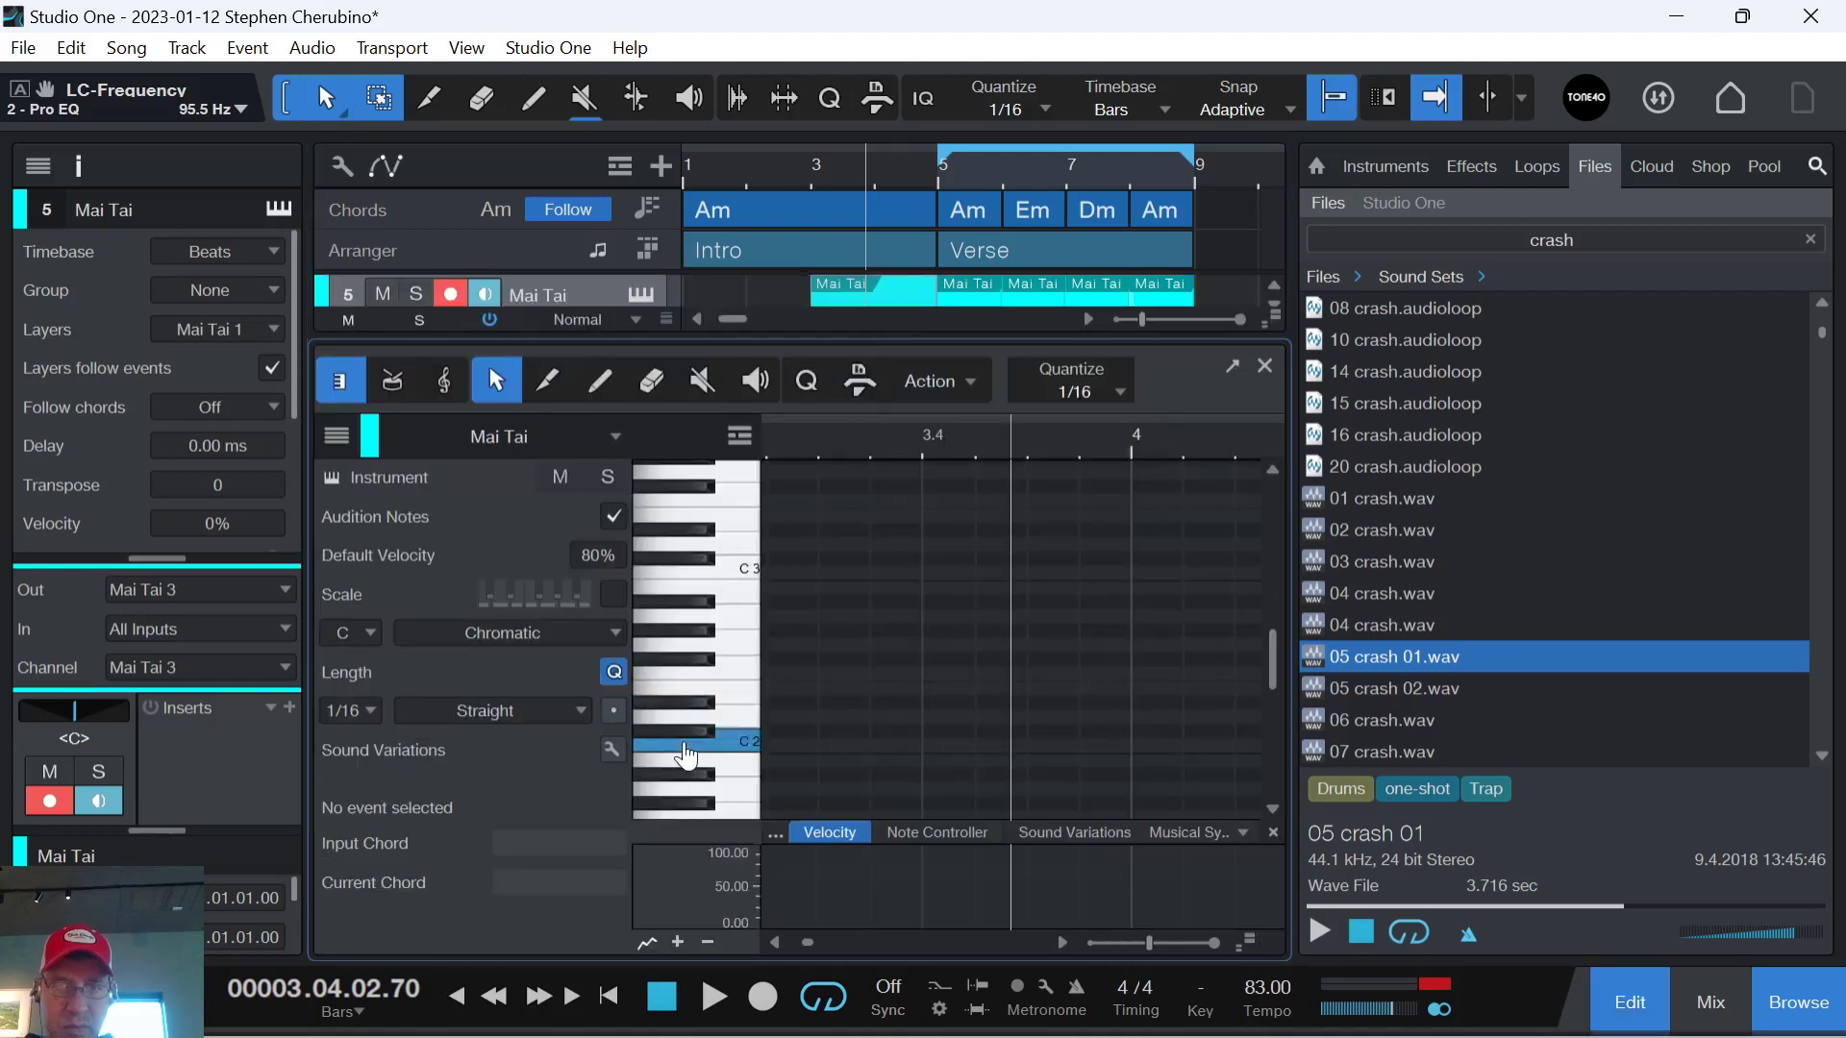
scroll(716, 755, down, 2)
click(721, 741)
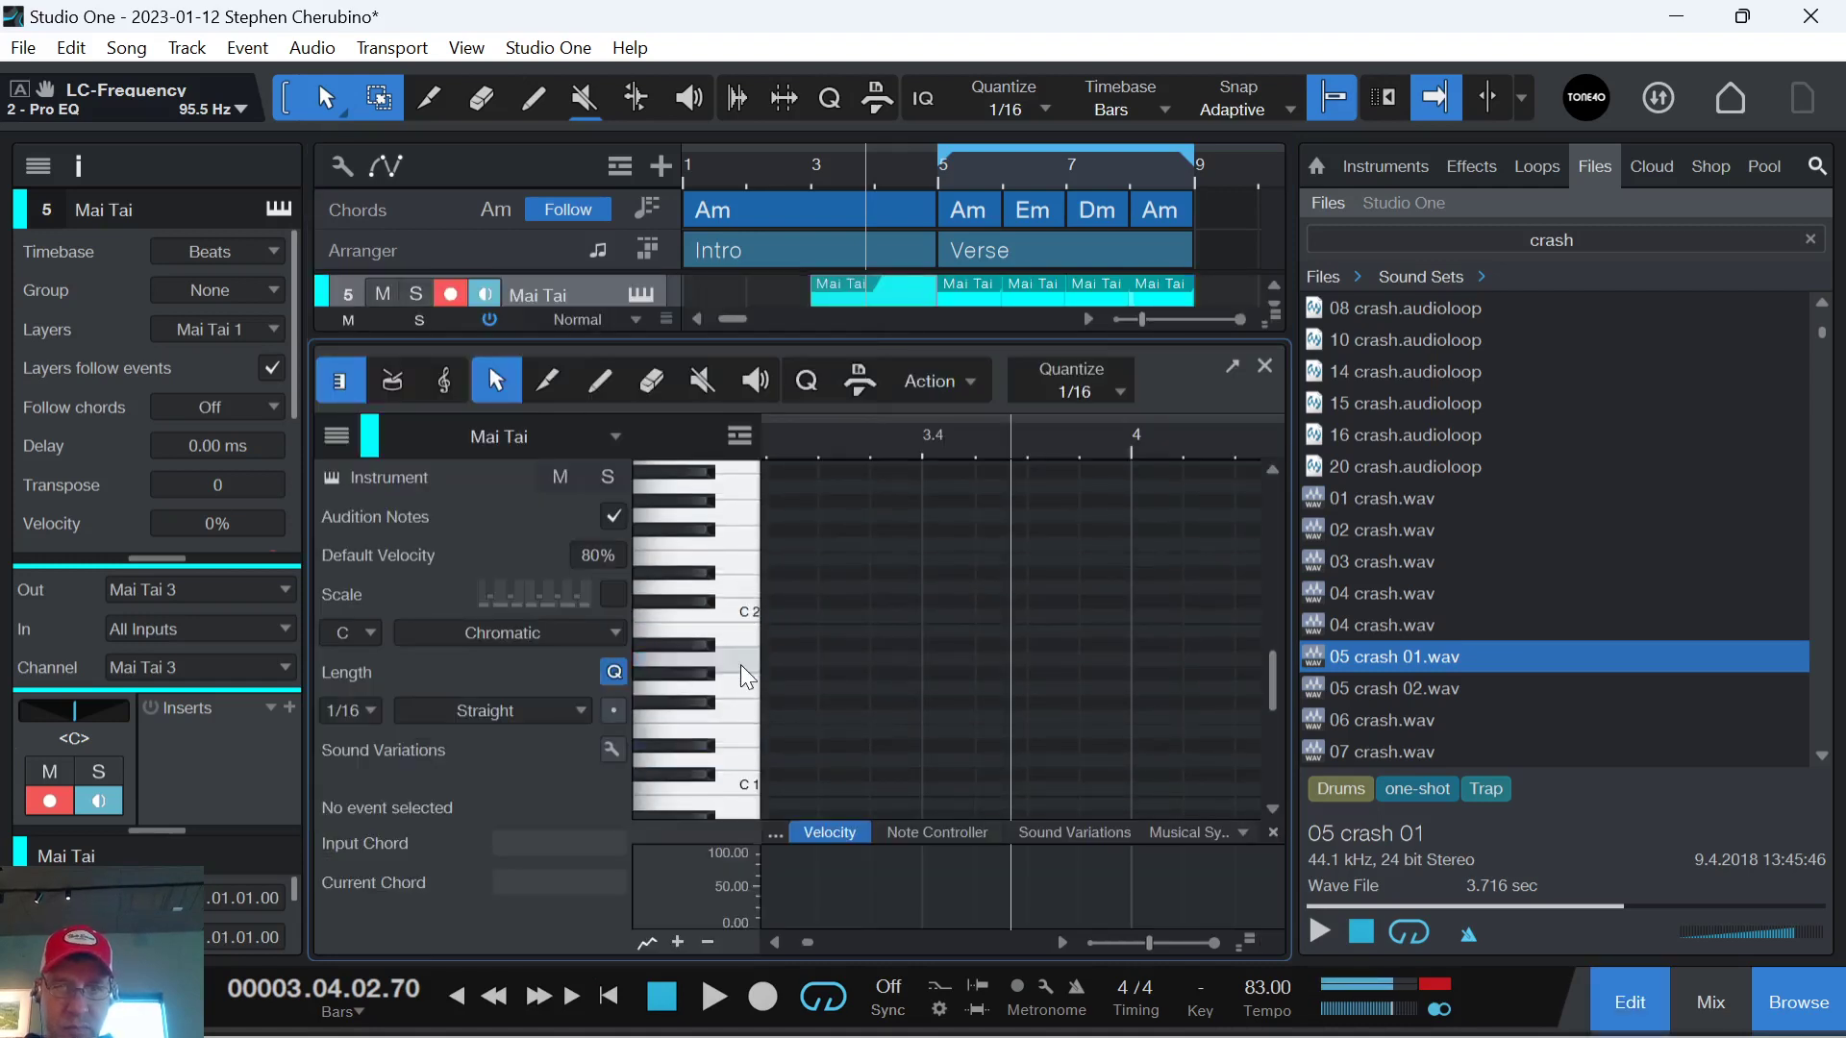
click(783, 659)
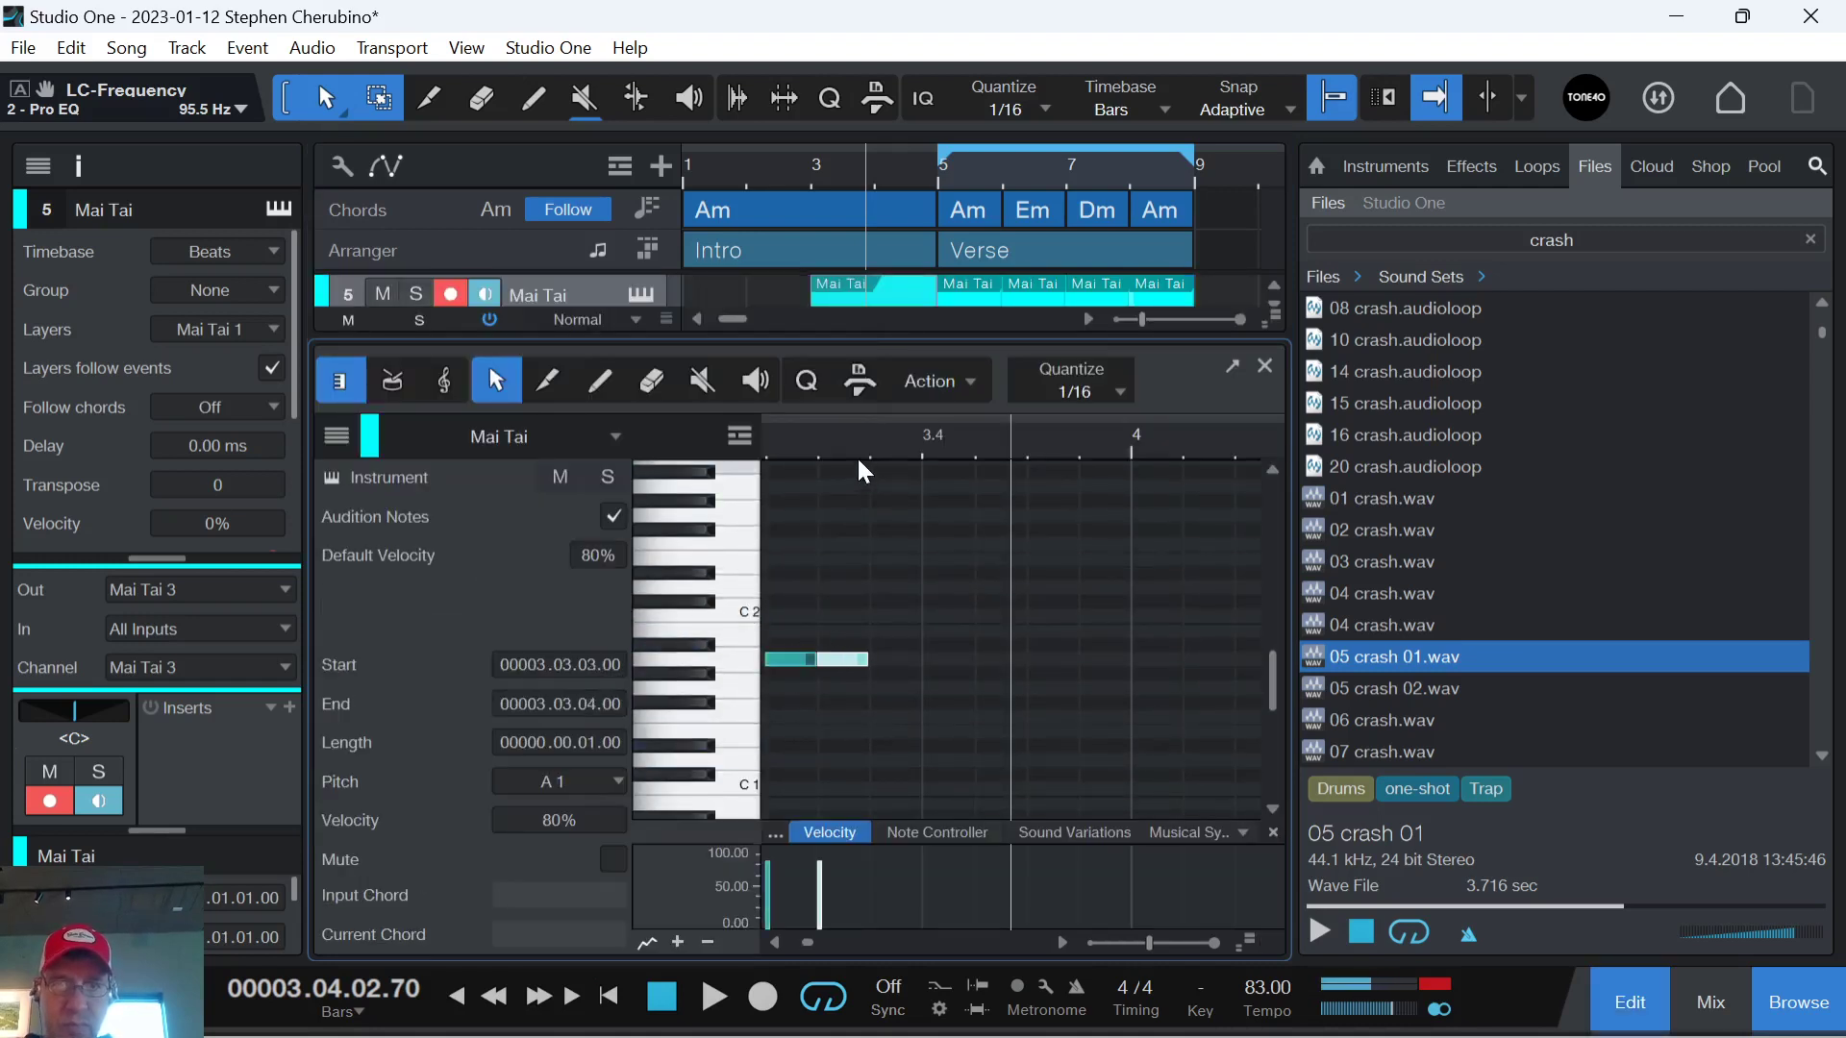
key(d)
key(d)
drag(858, 444, 949, 353)
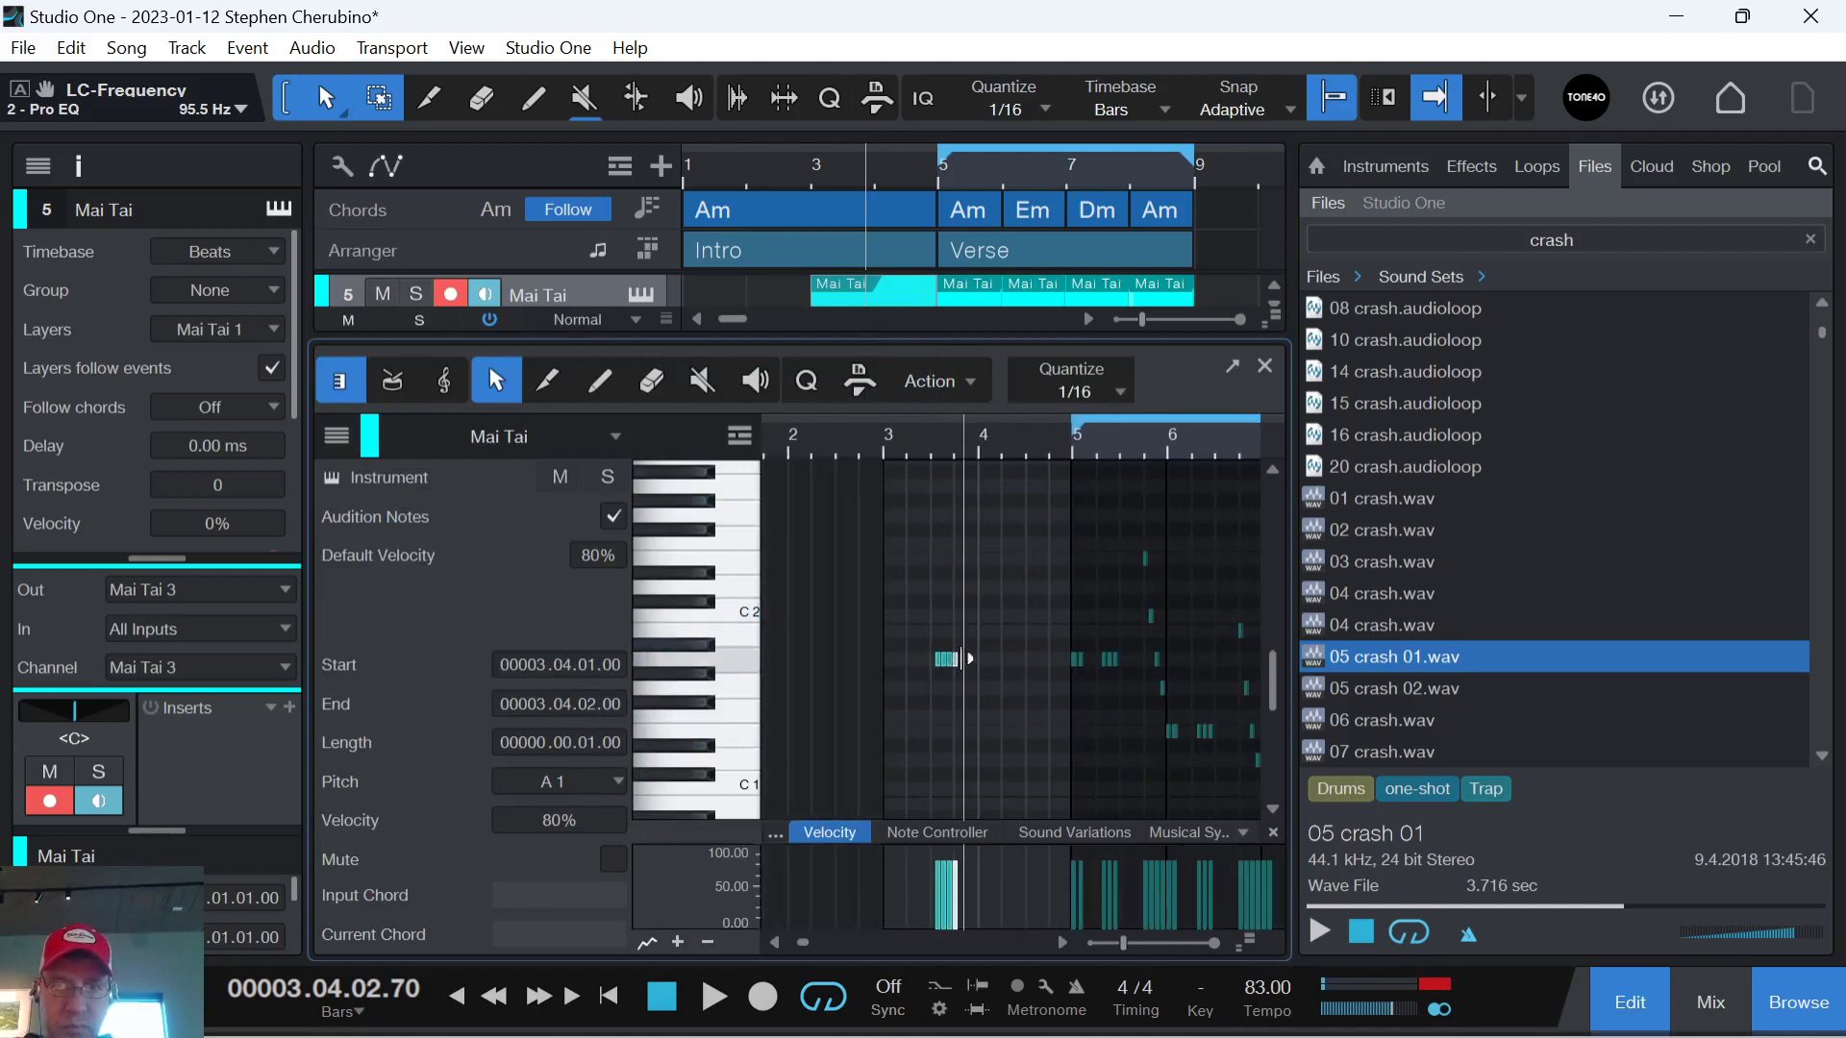
key(Delete)
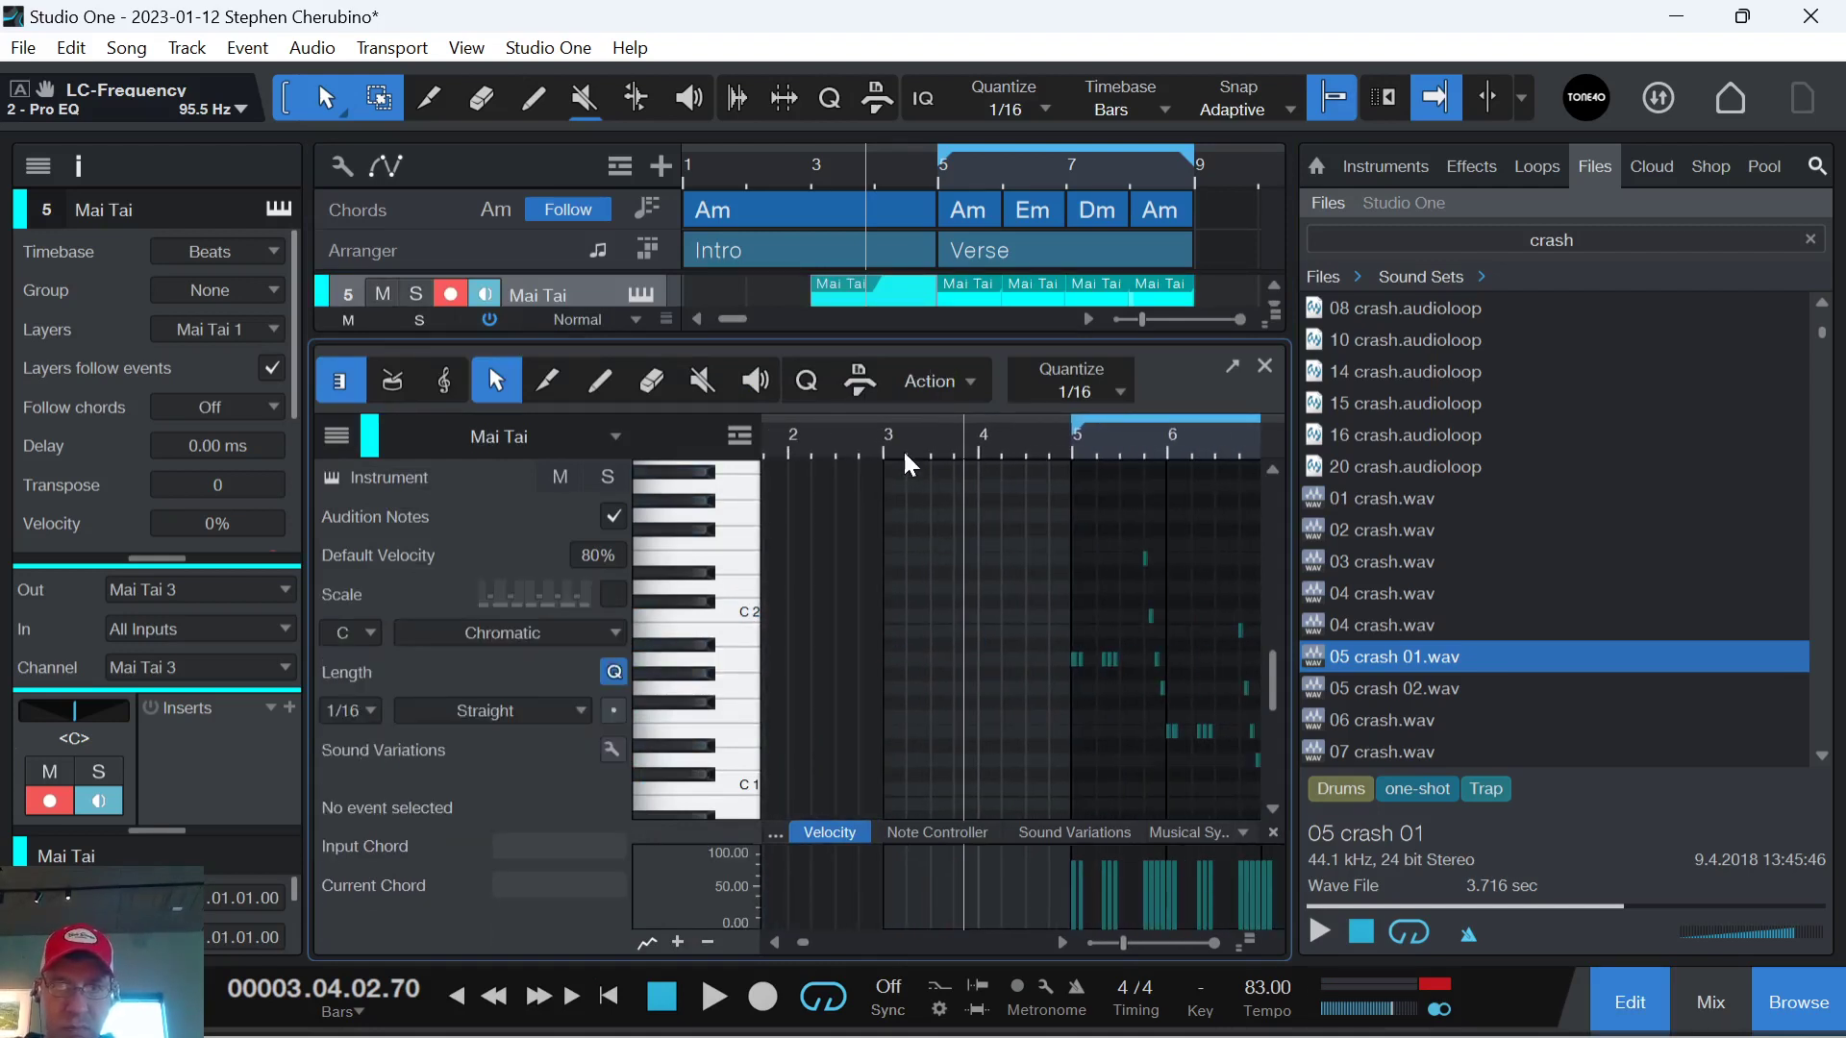
Fill the new part with repeated 1/16 A1 notes from bar 3 to bar 5, play it back, and close the note editor.
drag(902, 448, 894, 666)
key(ctrl+z)
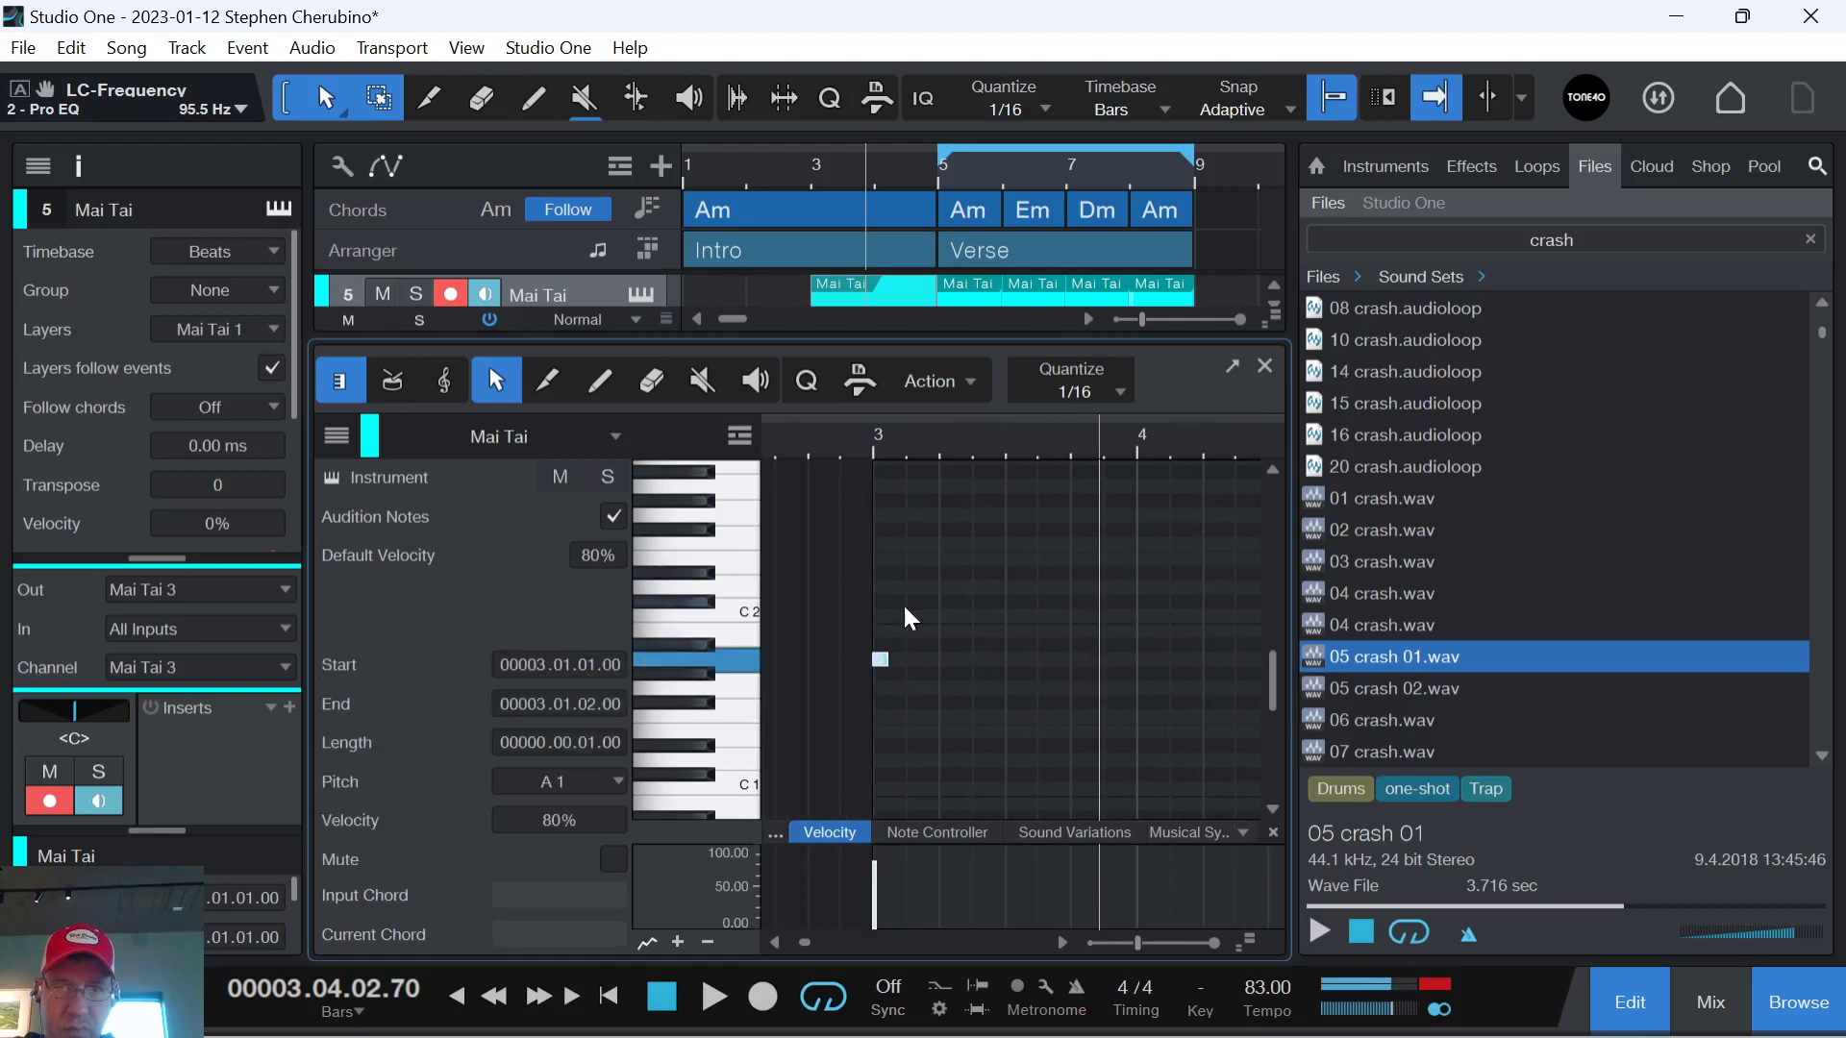
drag(885, 451, 840, 405)
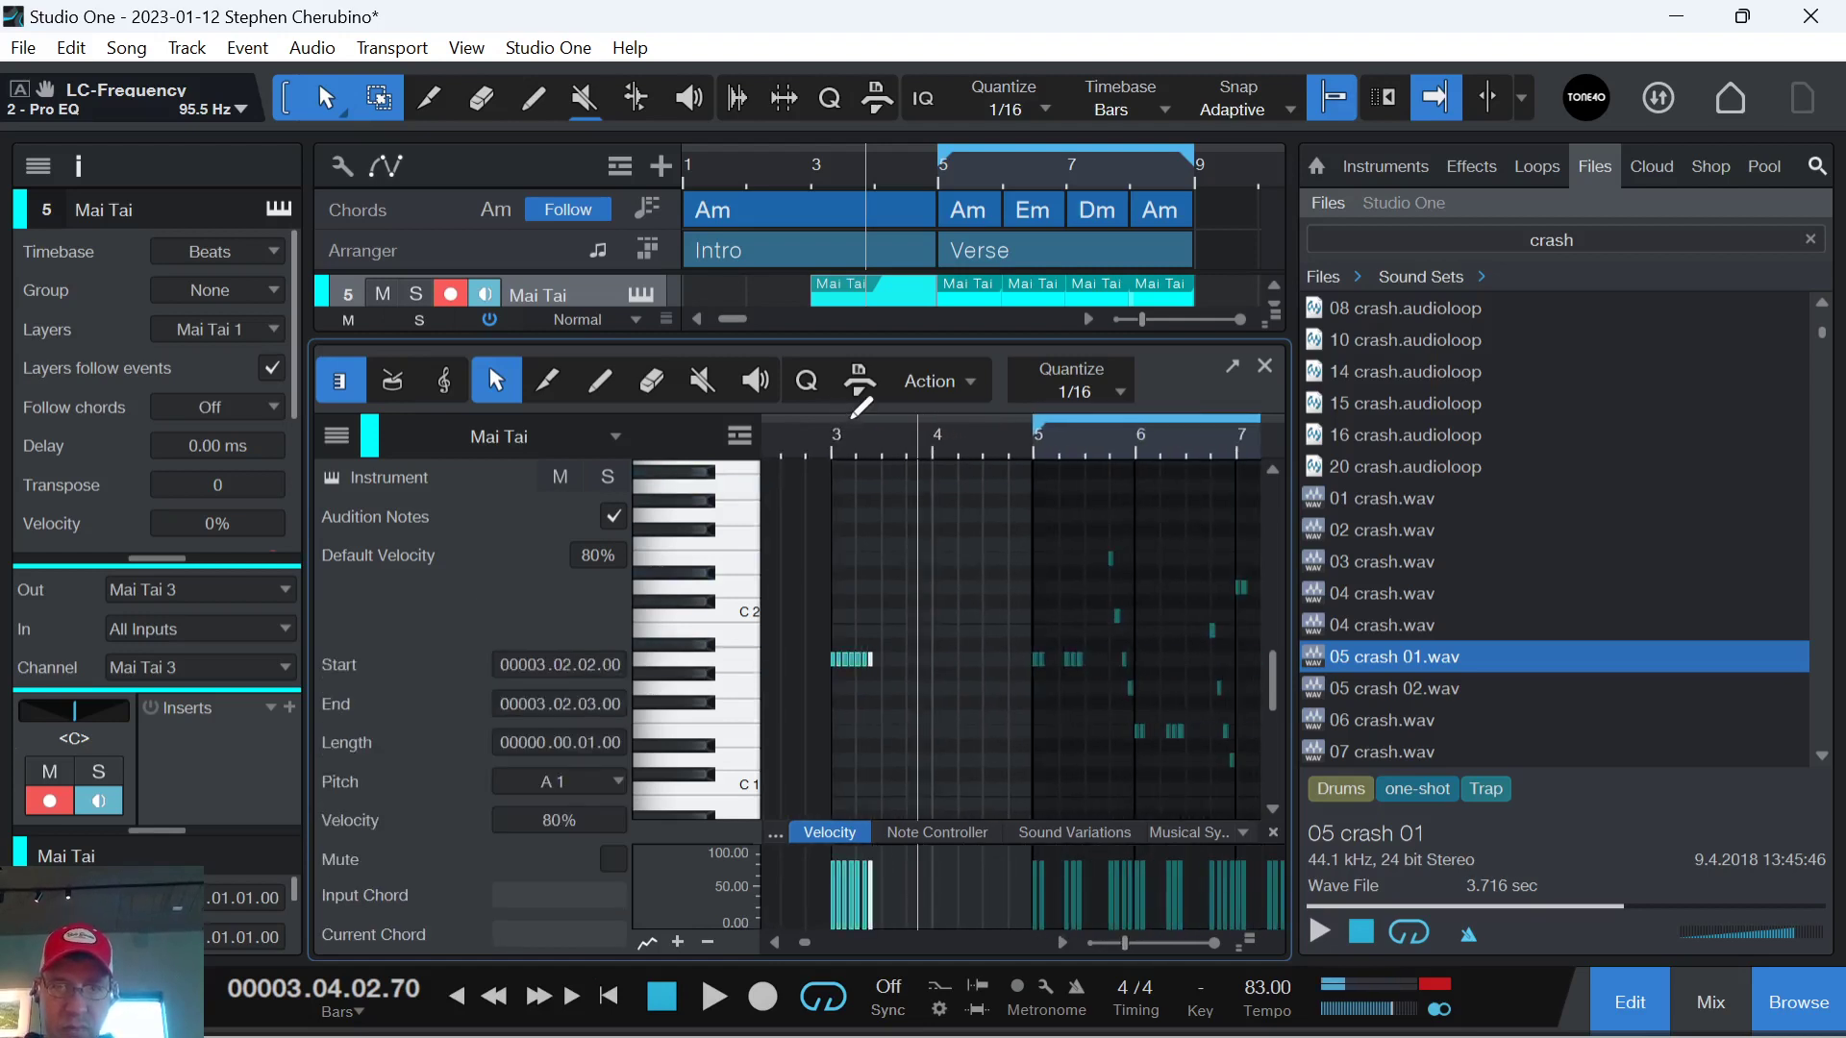
click(825, 454)
key(space)
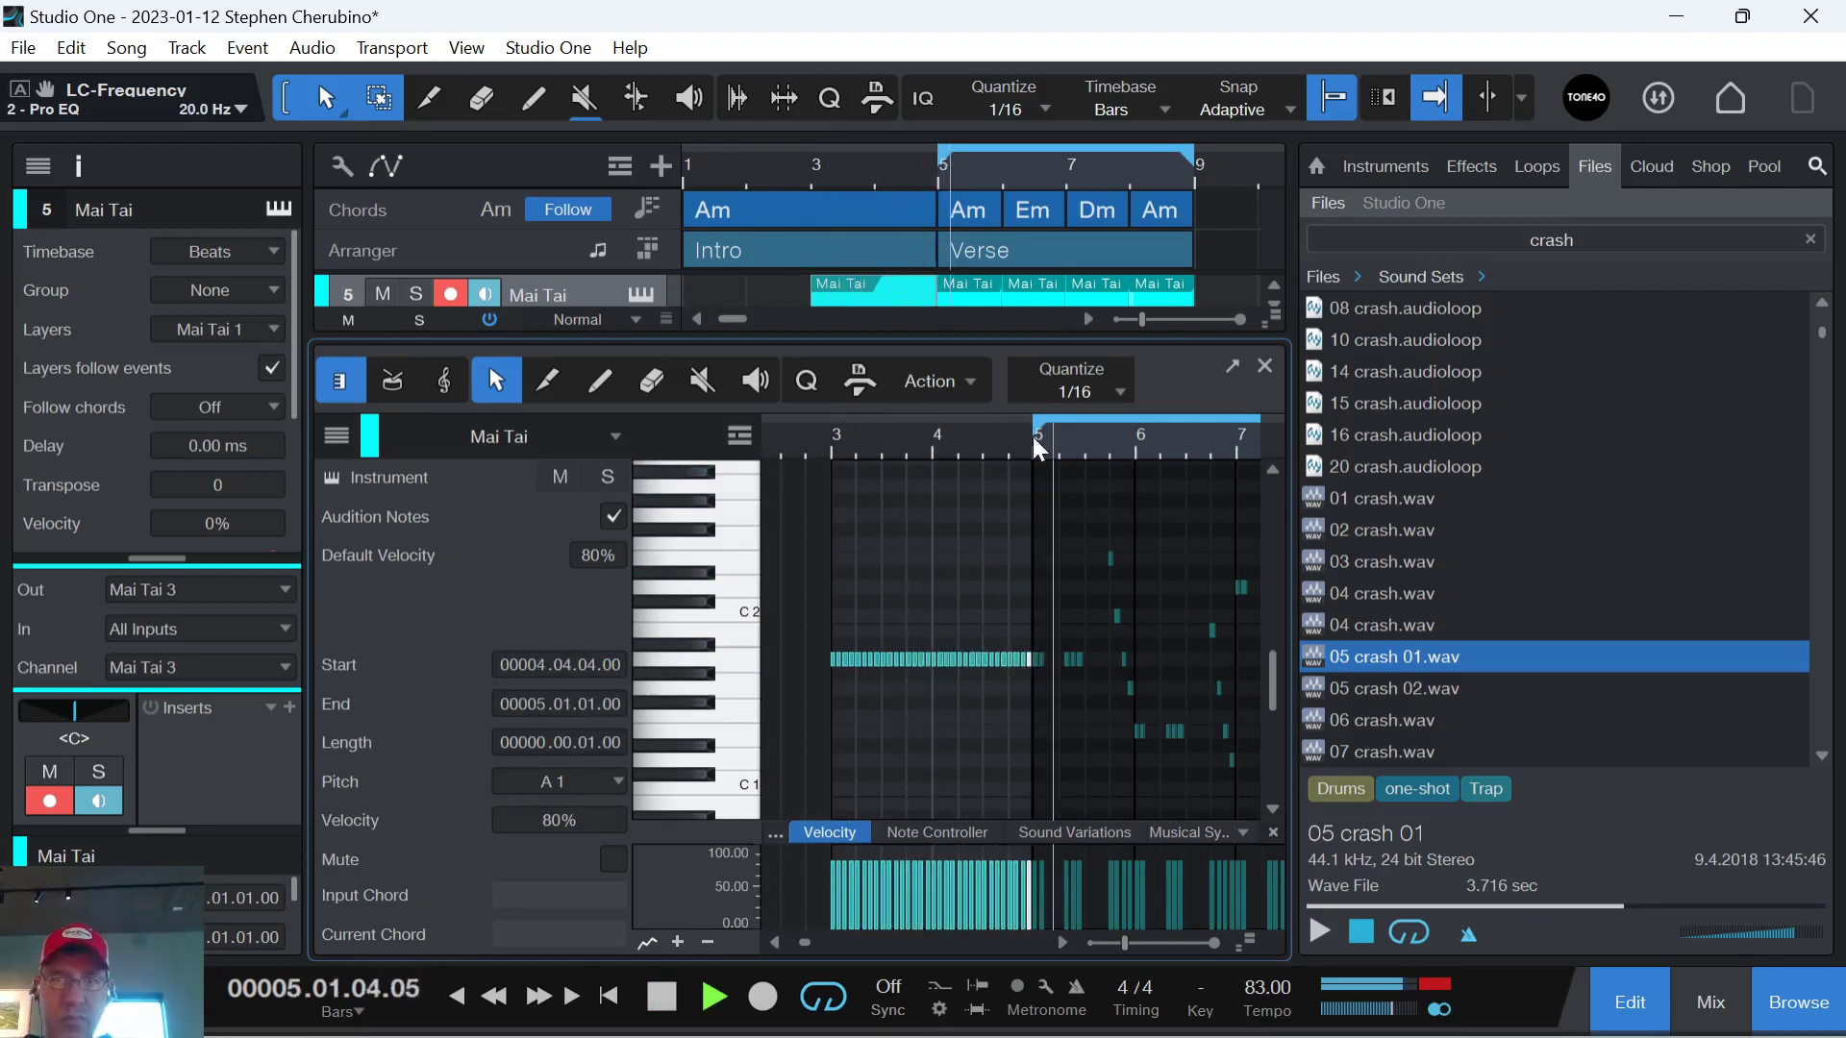
click(1265, 363)
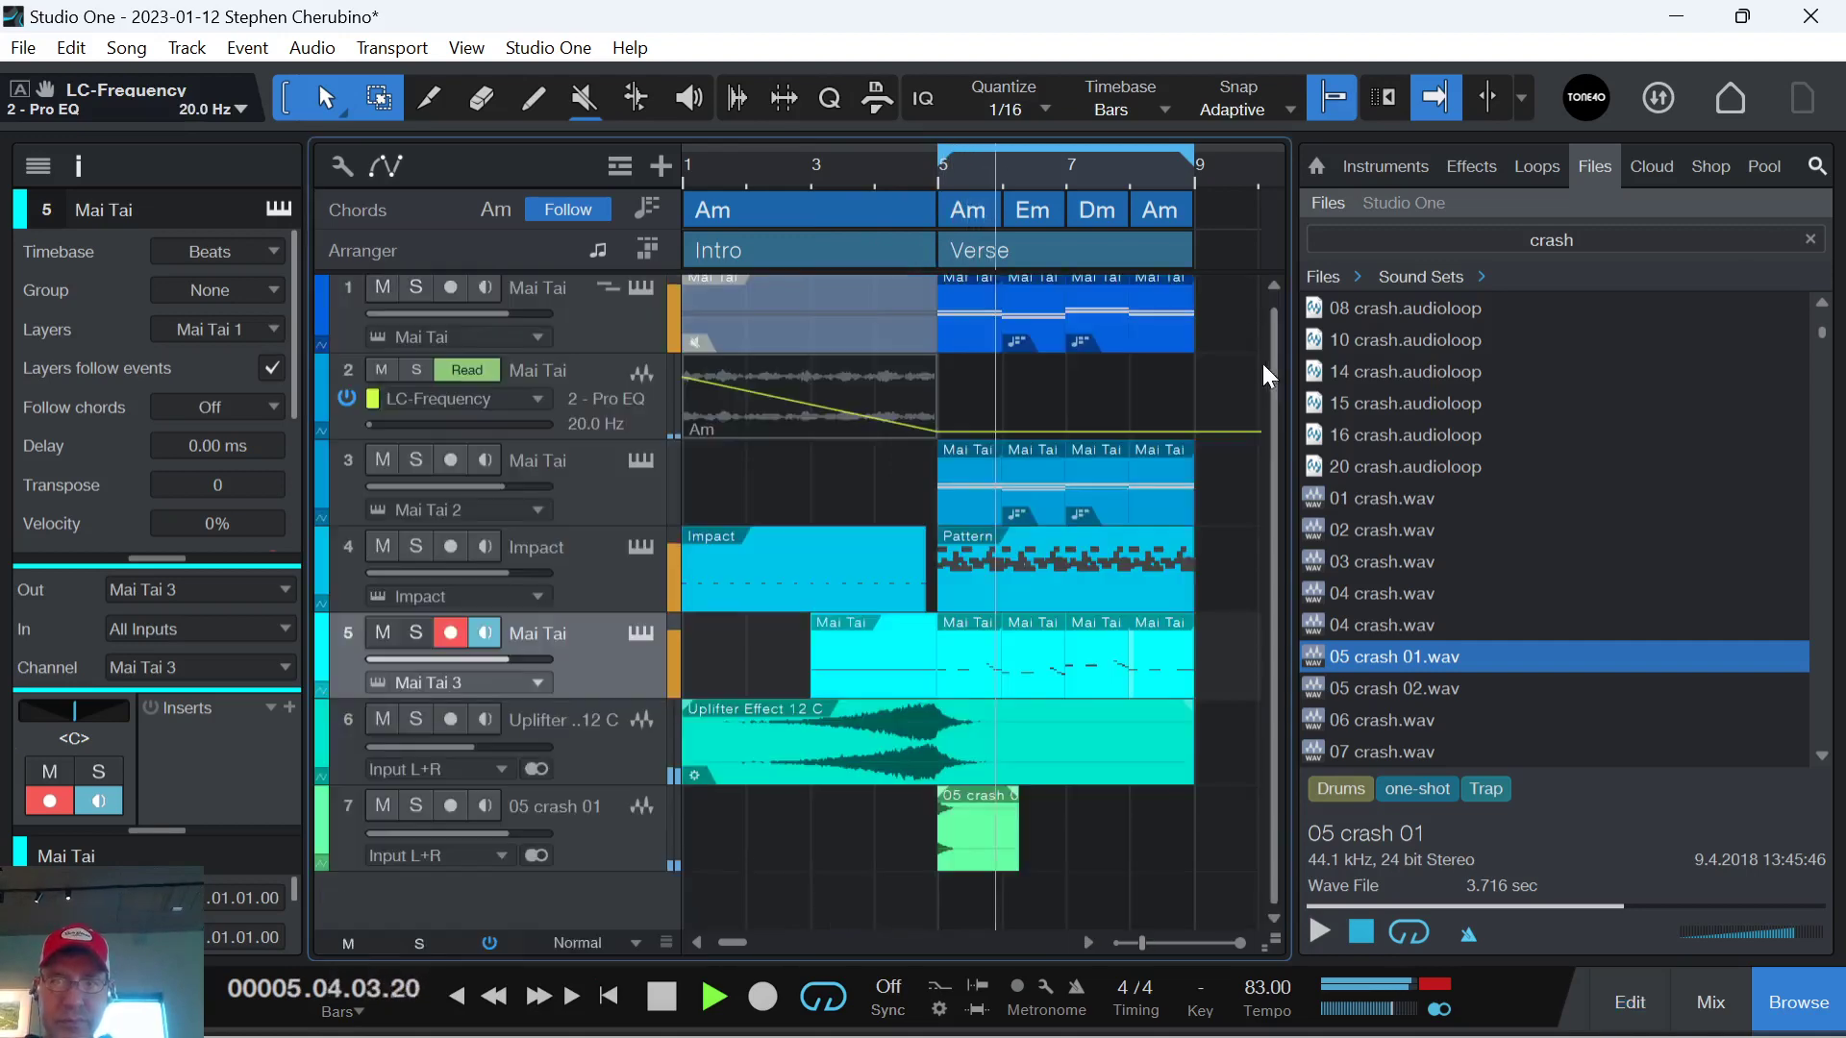
key(space)
right_click(773, 587)
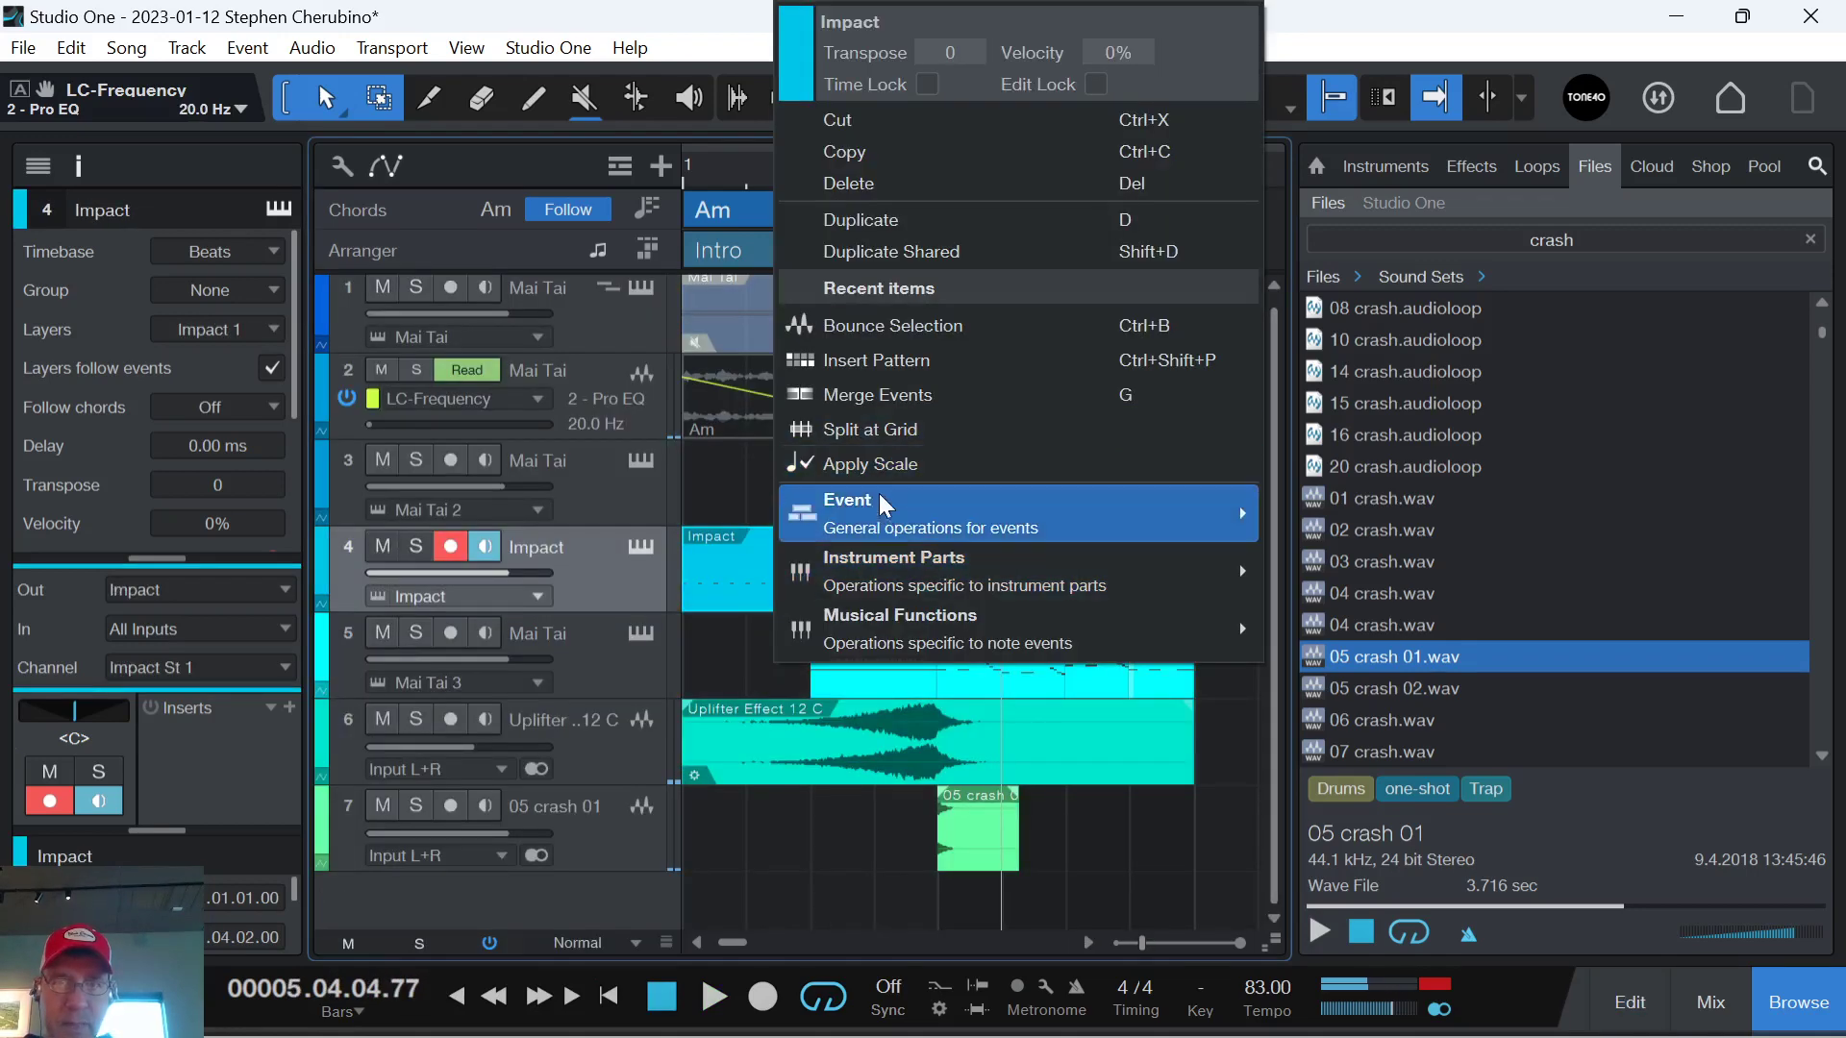
key(Escape)
key(ctrl+b)
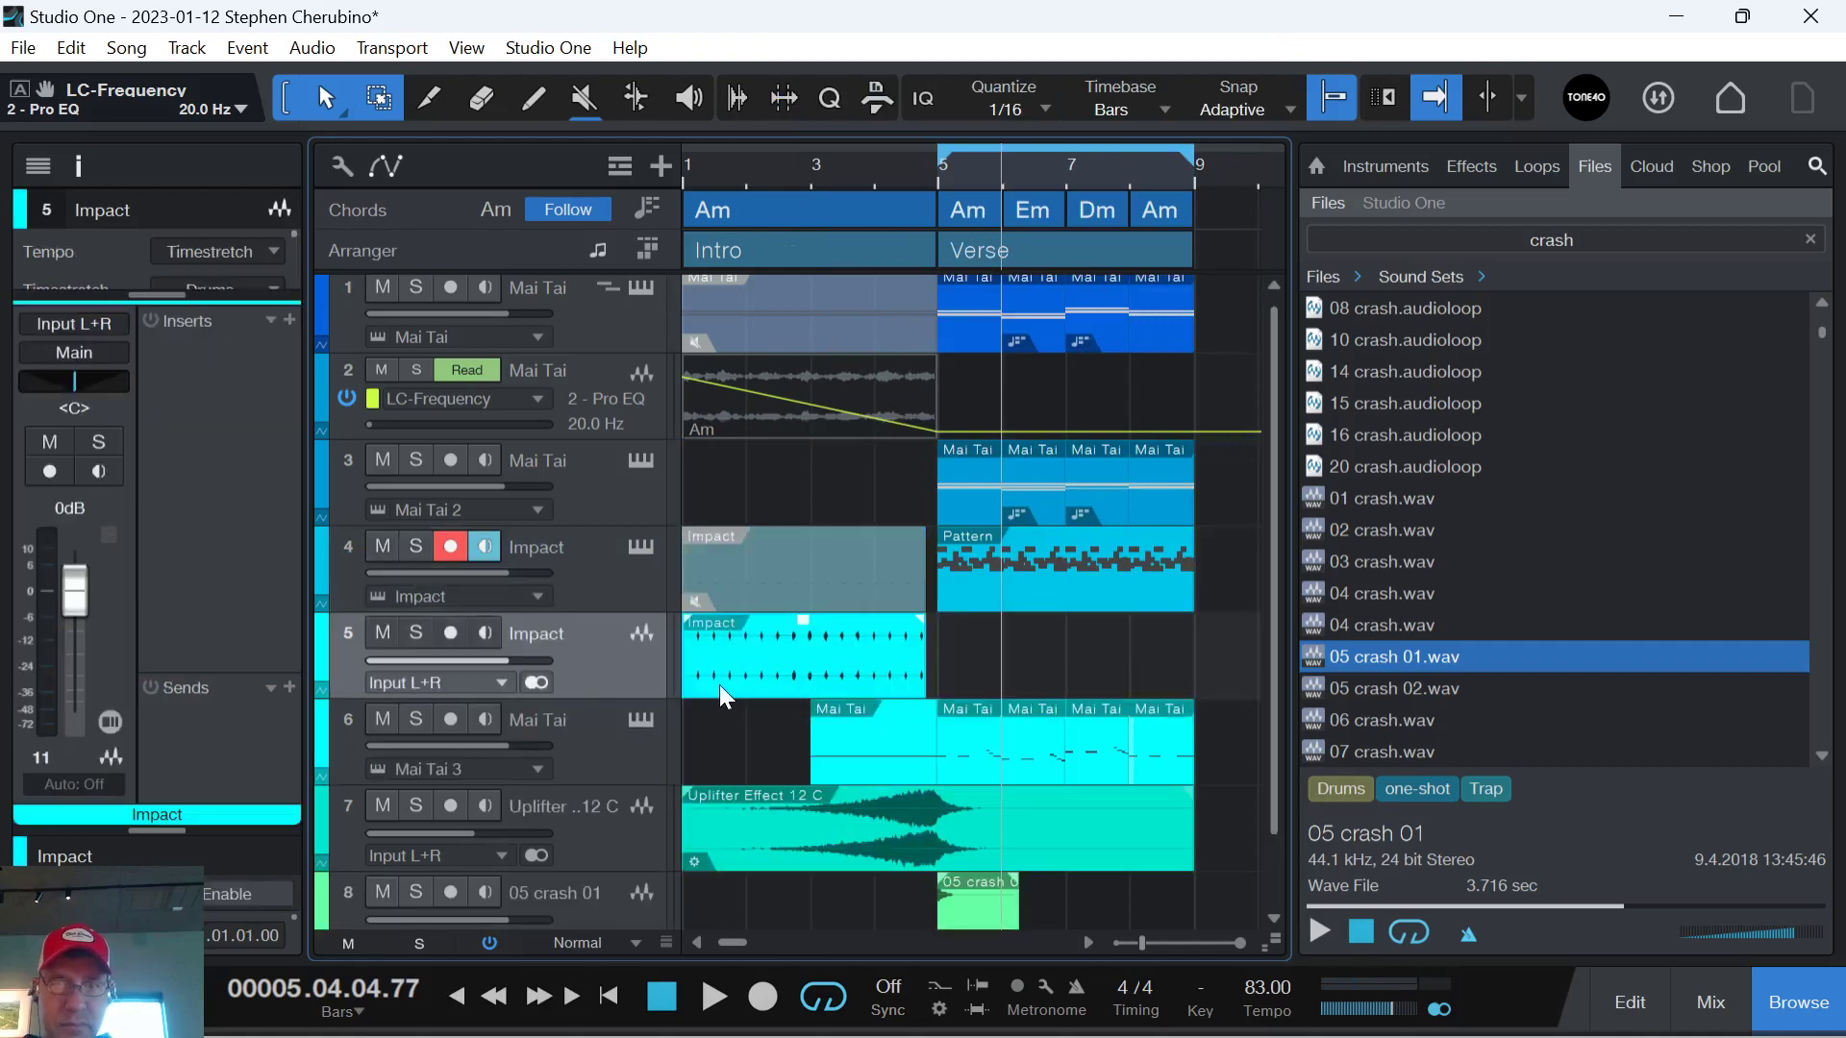
key(ctrl+z)
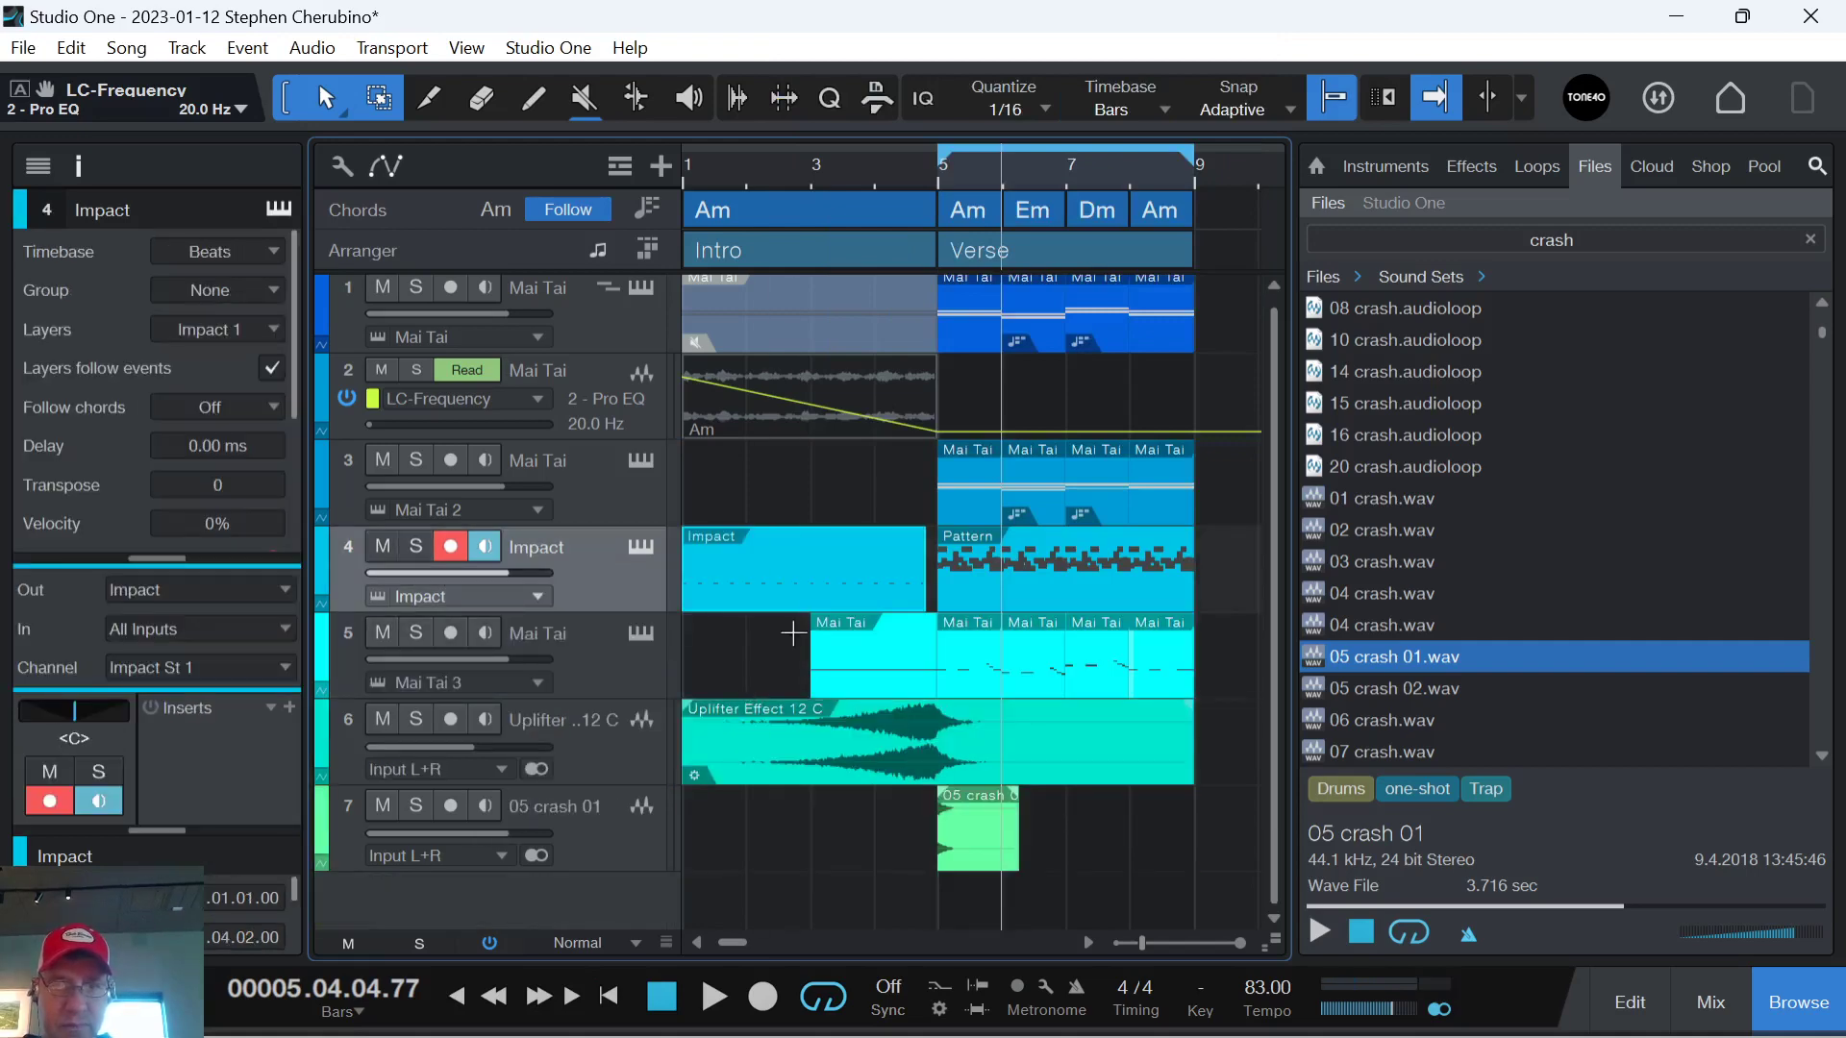
Bounce the Mai Tai 3 part from bar 3 to bar 5 to a new audio track.
click(840, 680)
right_click(840, 681)
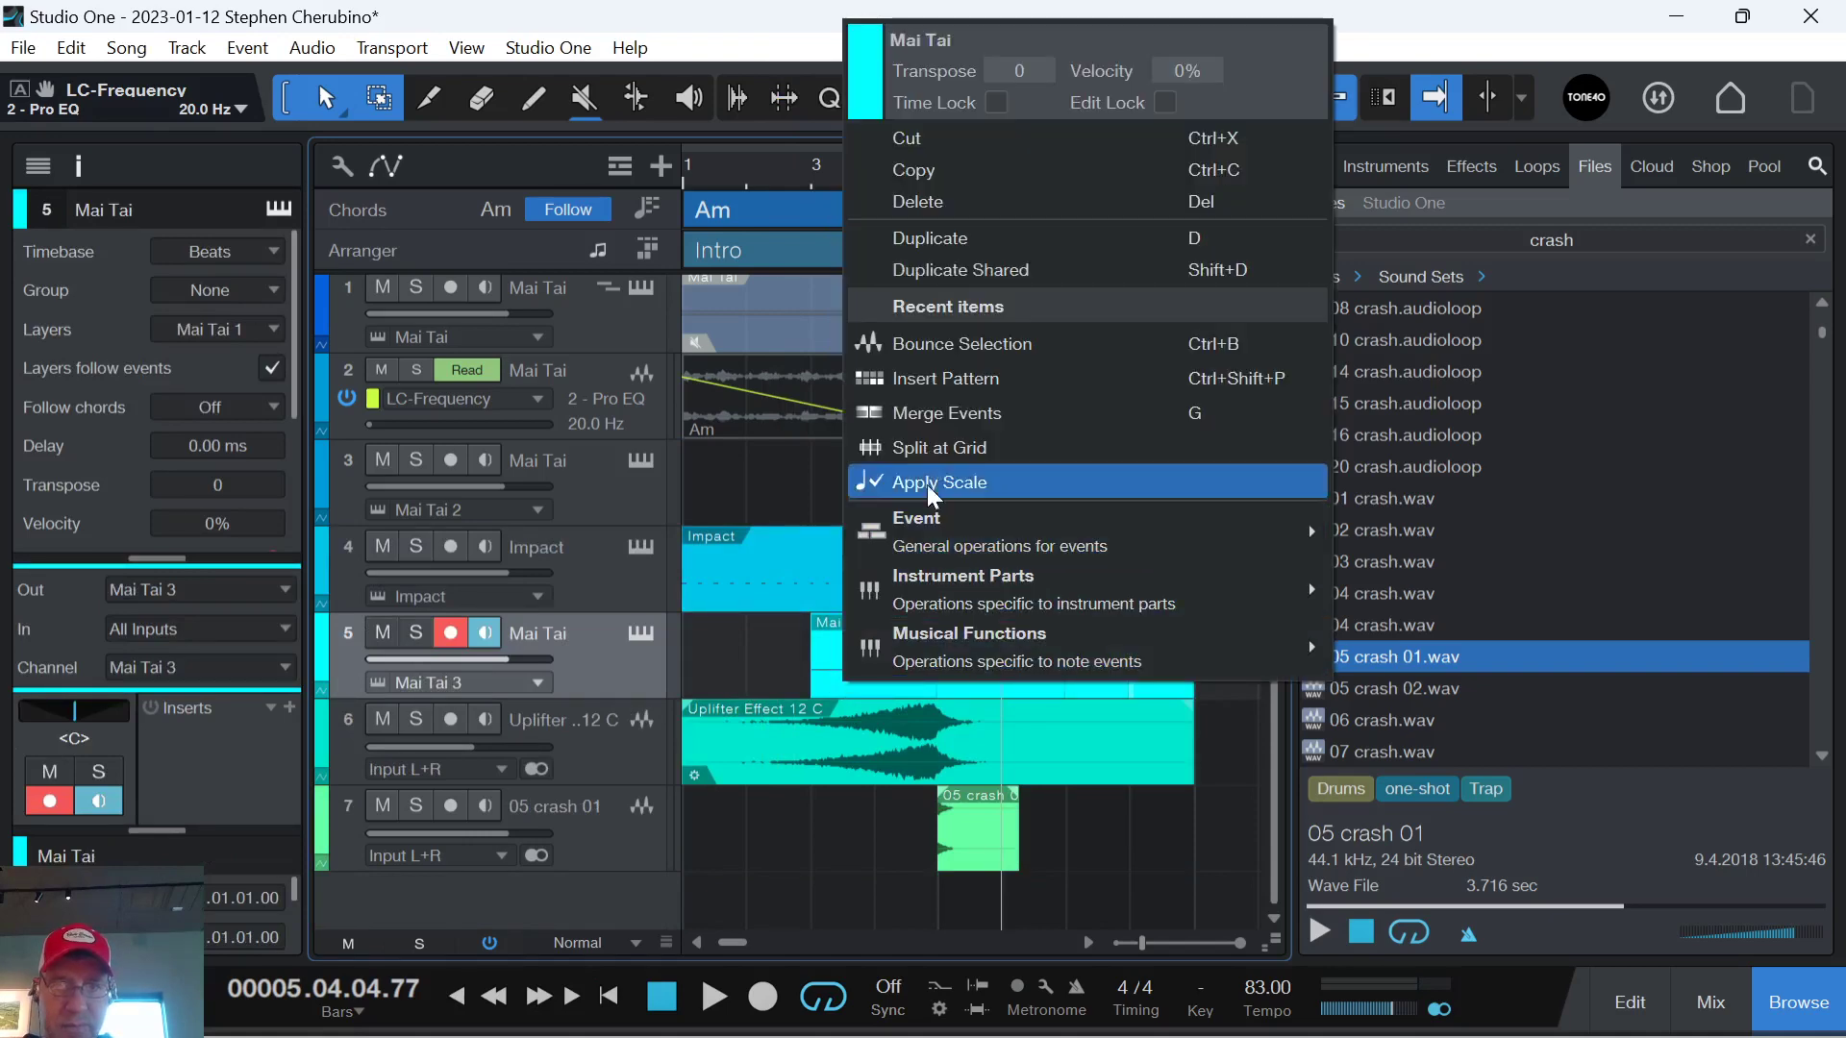
click(929, 344)
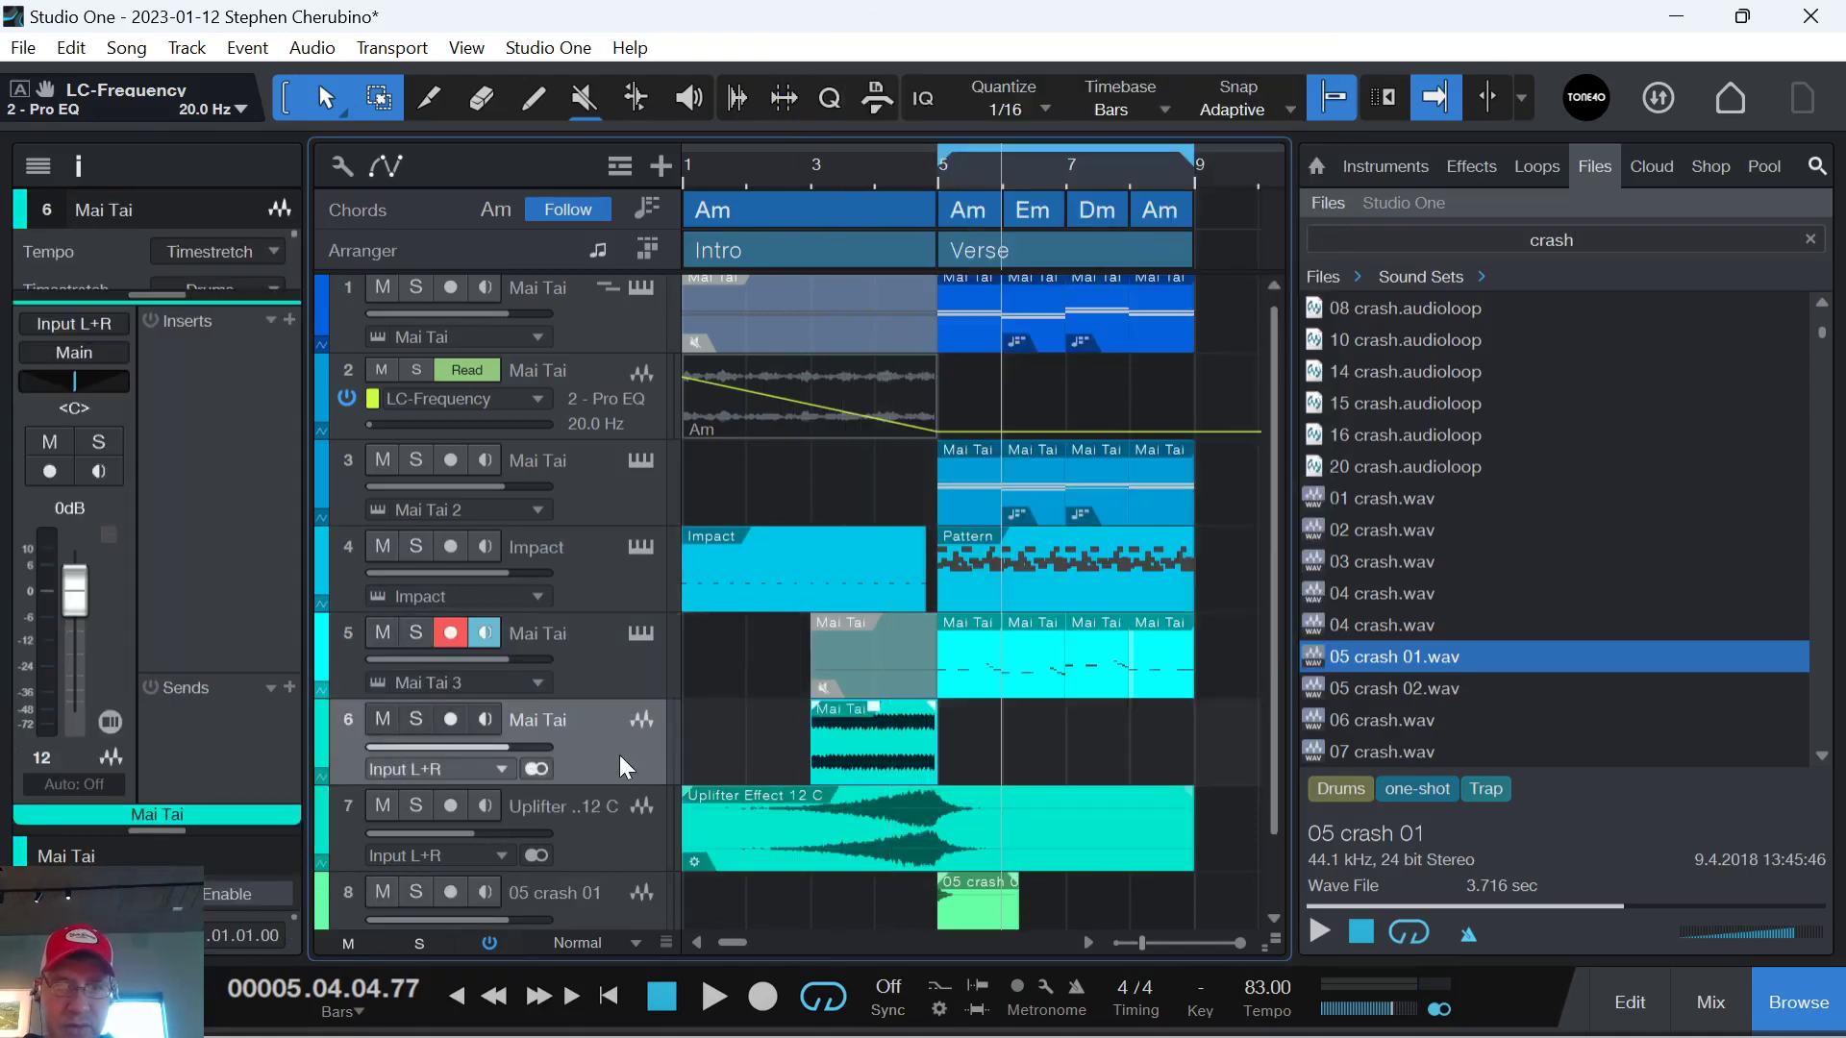
Insert a Pro EQ on the newly bounced Mai Tai track and show the automation for its LC-Frequency parameter.
click(288, 320)
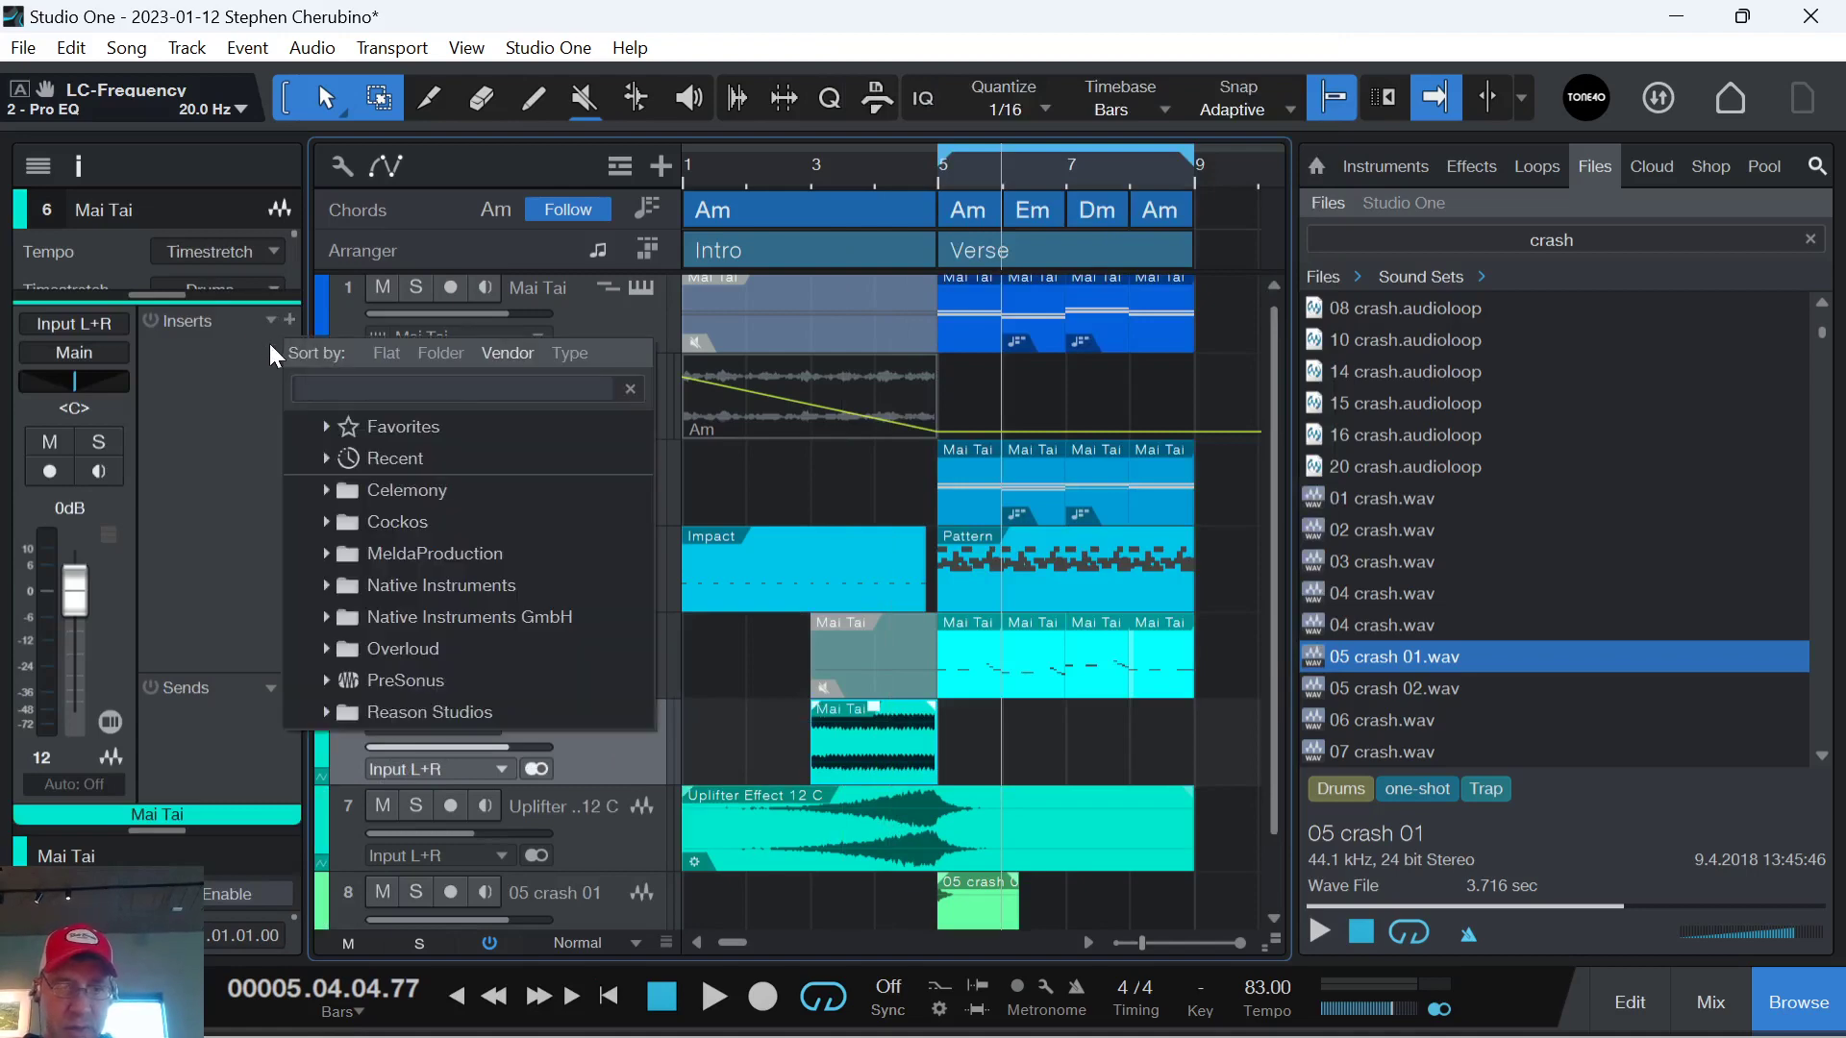
text(eq)
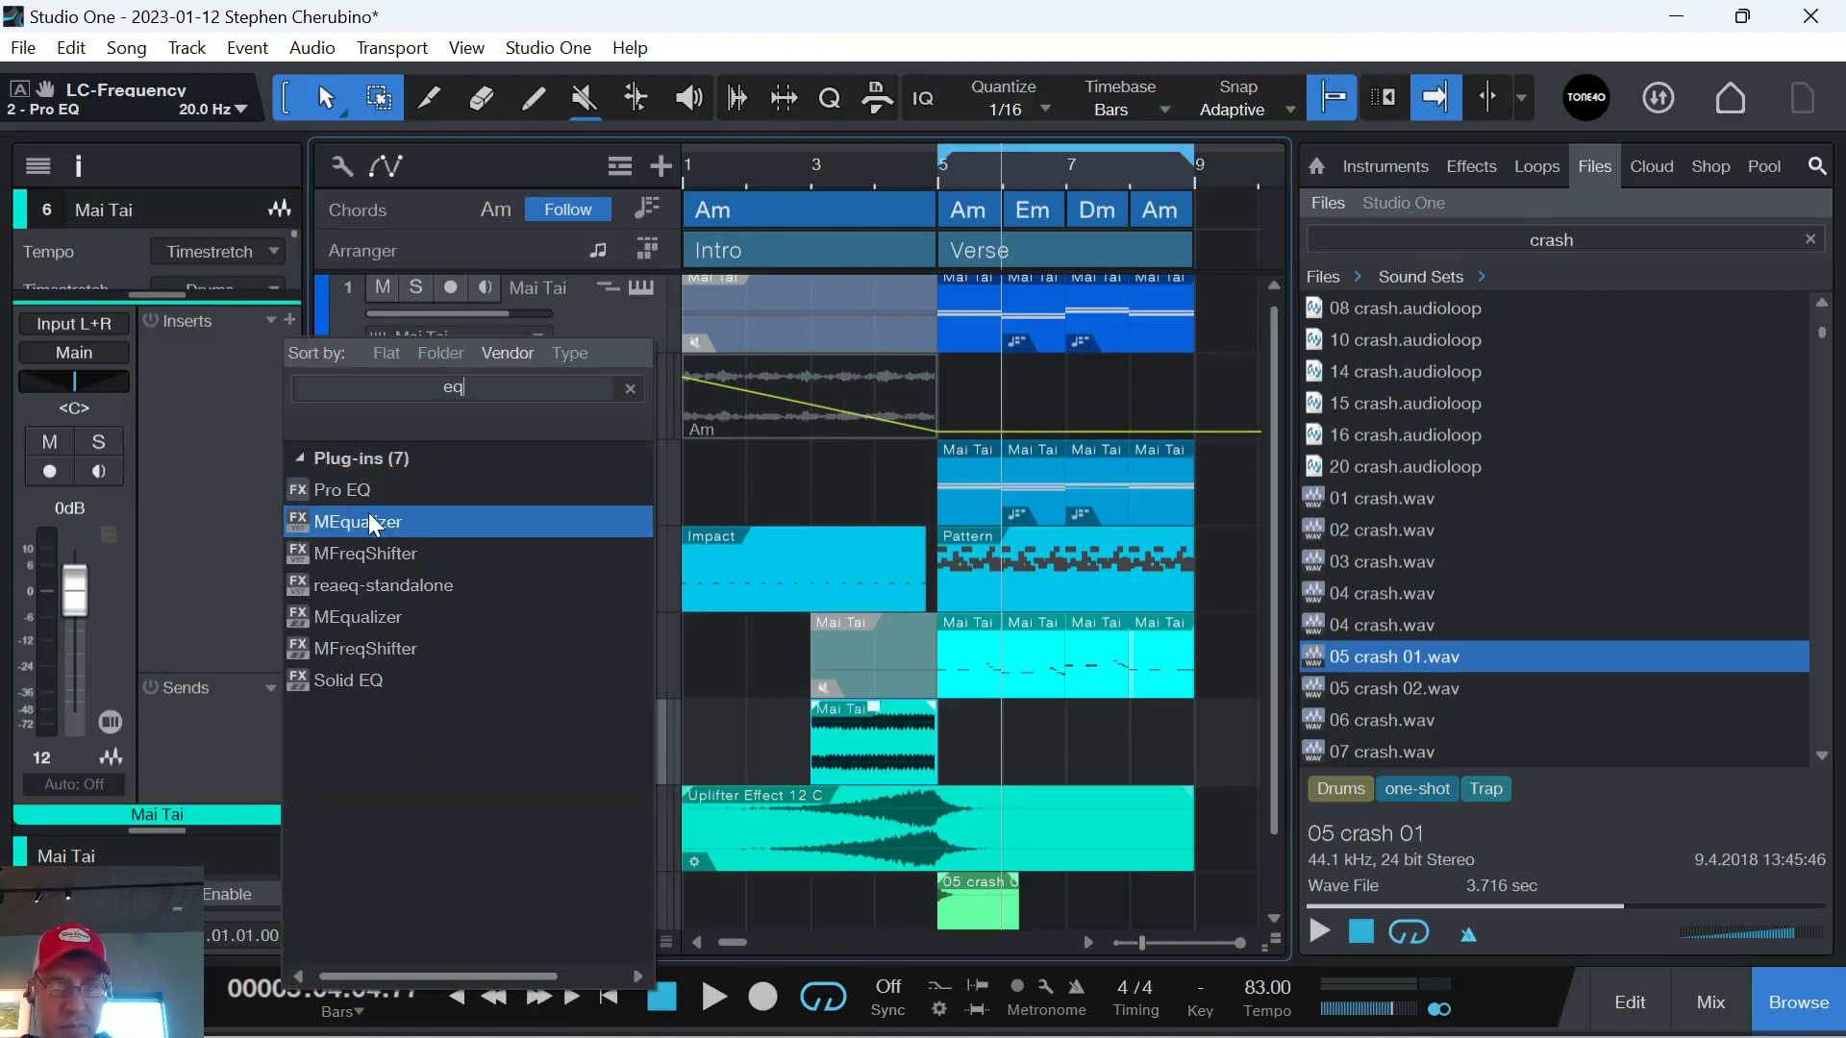
double_click(367, 512)
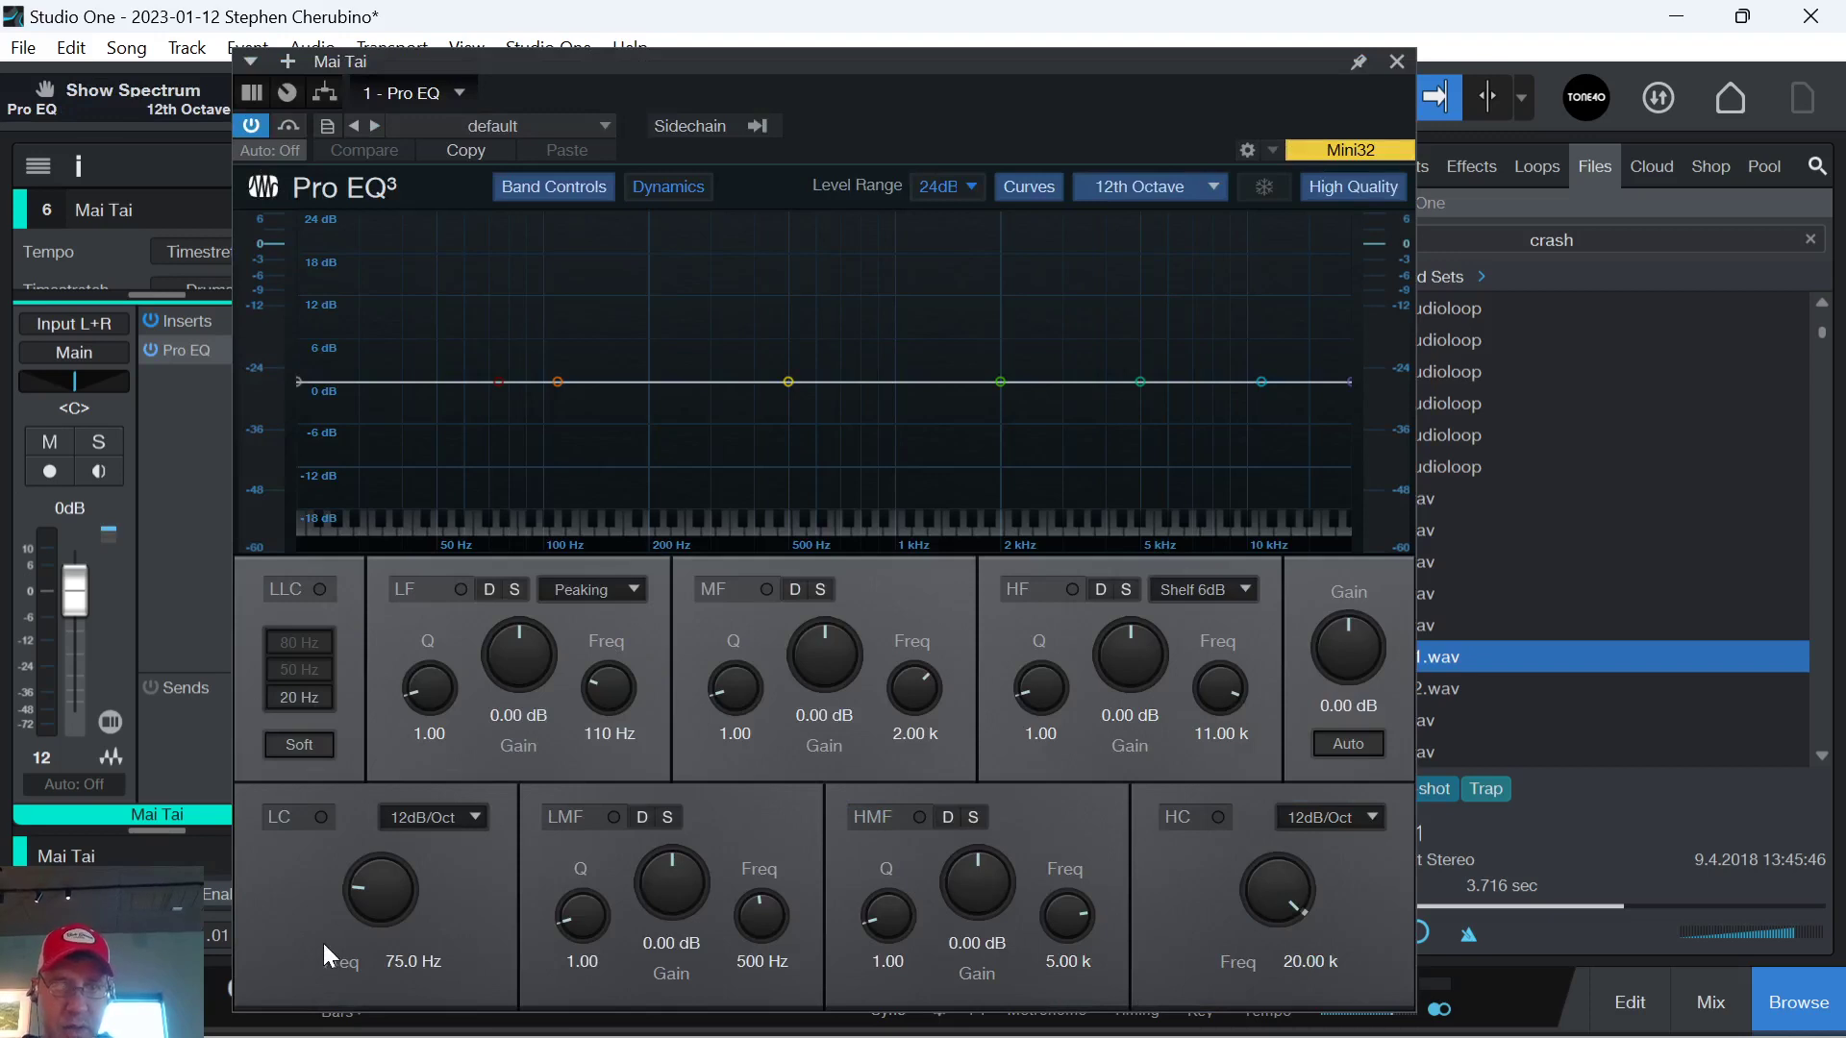
right_click(356, 904)
click(456, 777)
click(1393, 61)
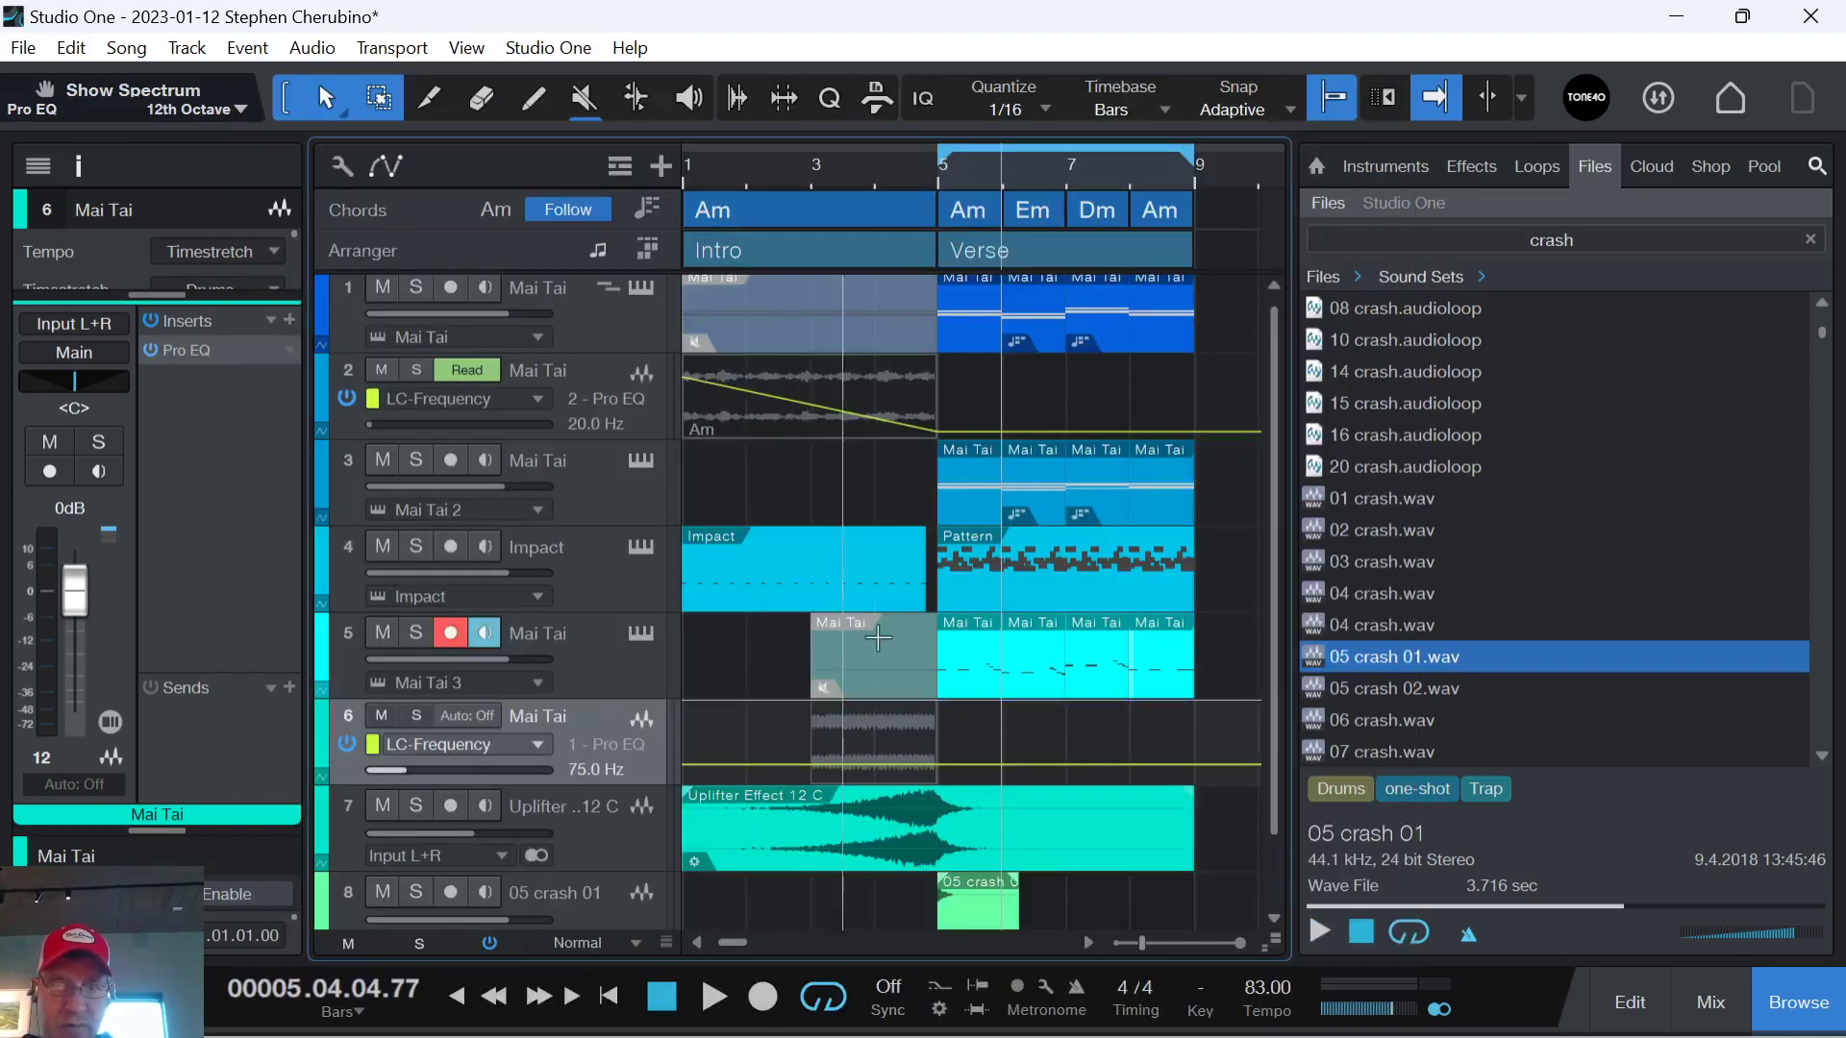
Play from bar 3 and place an LC-Frequency automation point at bar 3 on the newly bounced track.
click(809, 185)
key(space)
mouse_move(825, 766)
mouse_down()
mouse_move(829, 716)
mouse_move(828, 754)
mouse_up()
key(space)
key(f)
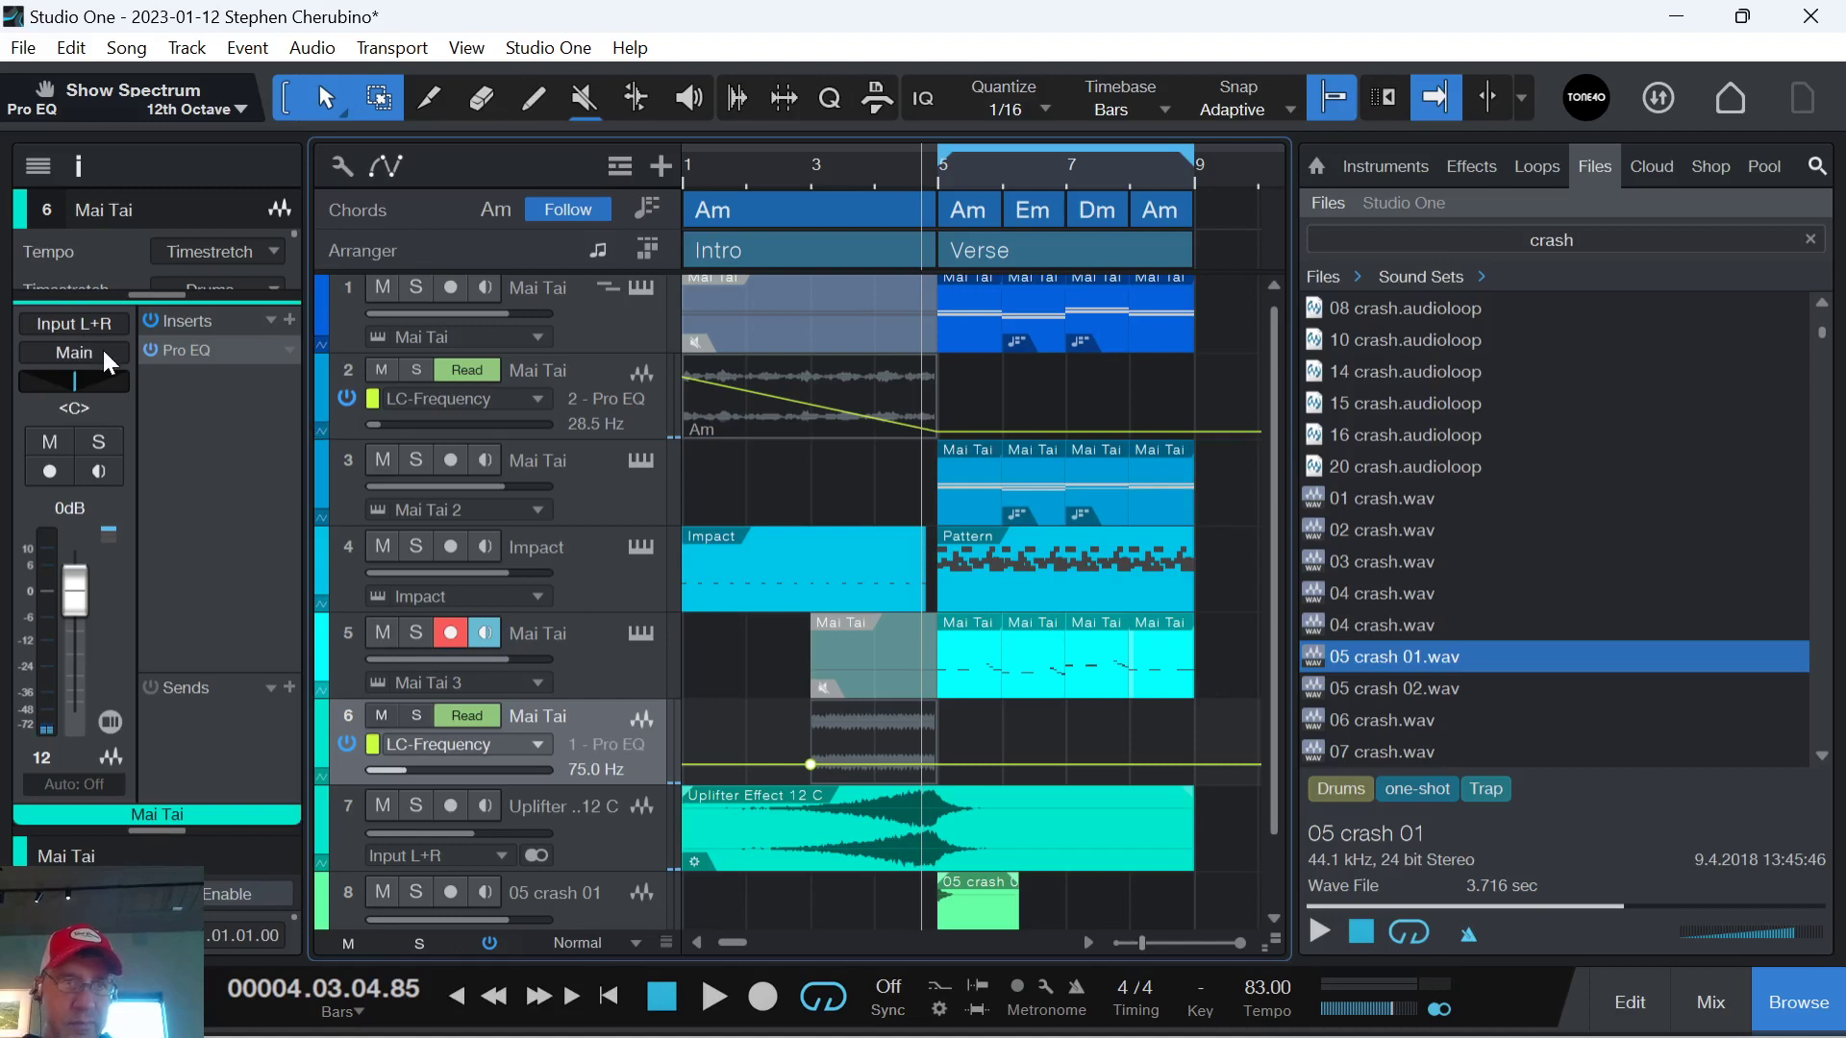
Solo the newly bounced track, play from just before bar 3, and raise its LC-Frequency automation to 1.30 kHz.
click(99, 442)
click(781, 162)
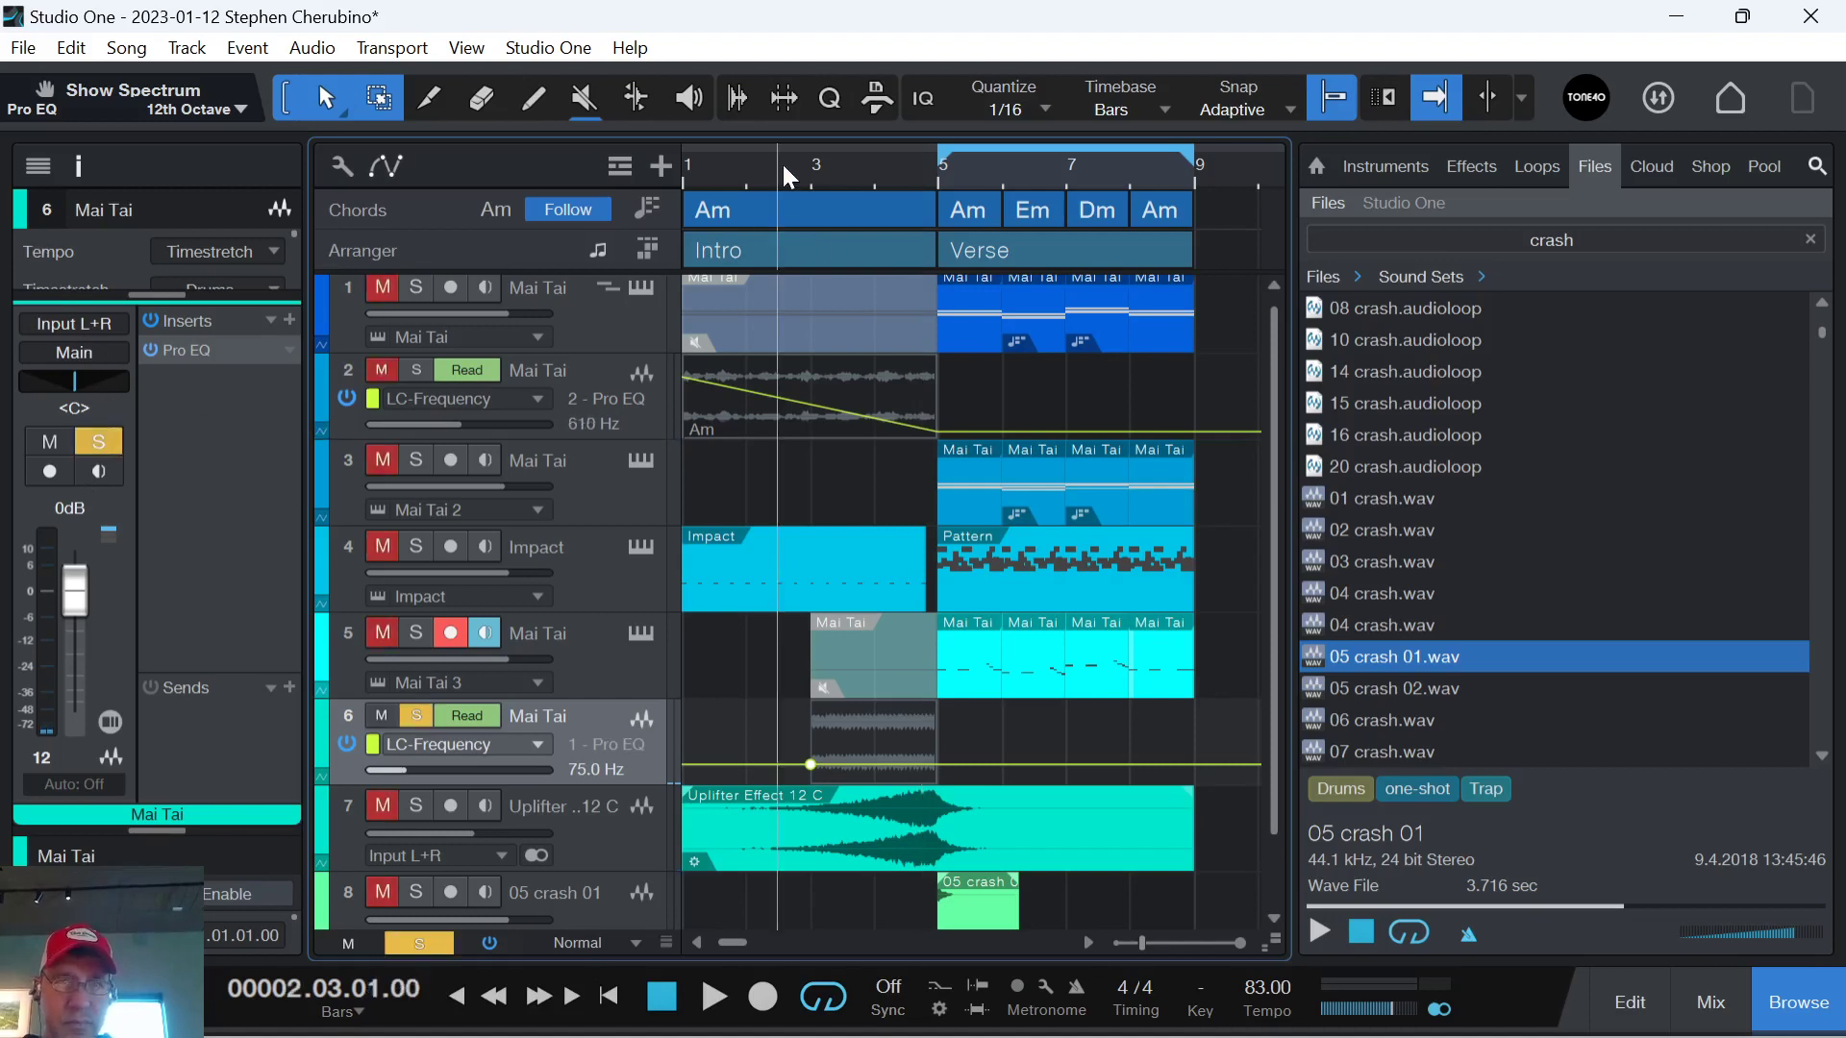
key(space)
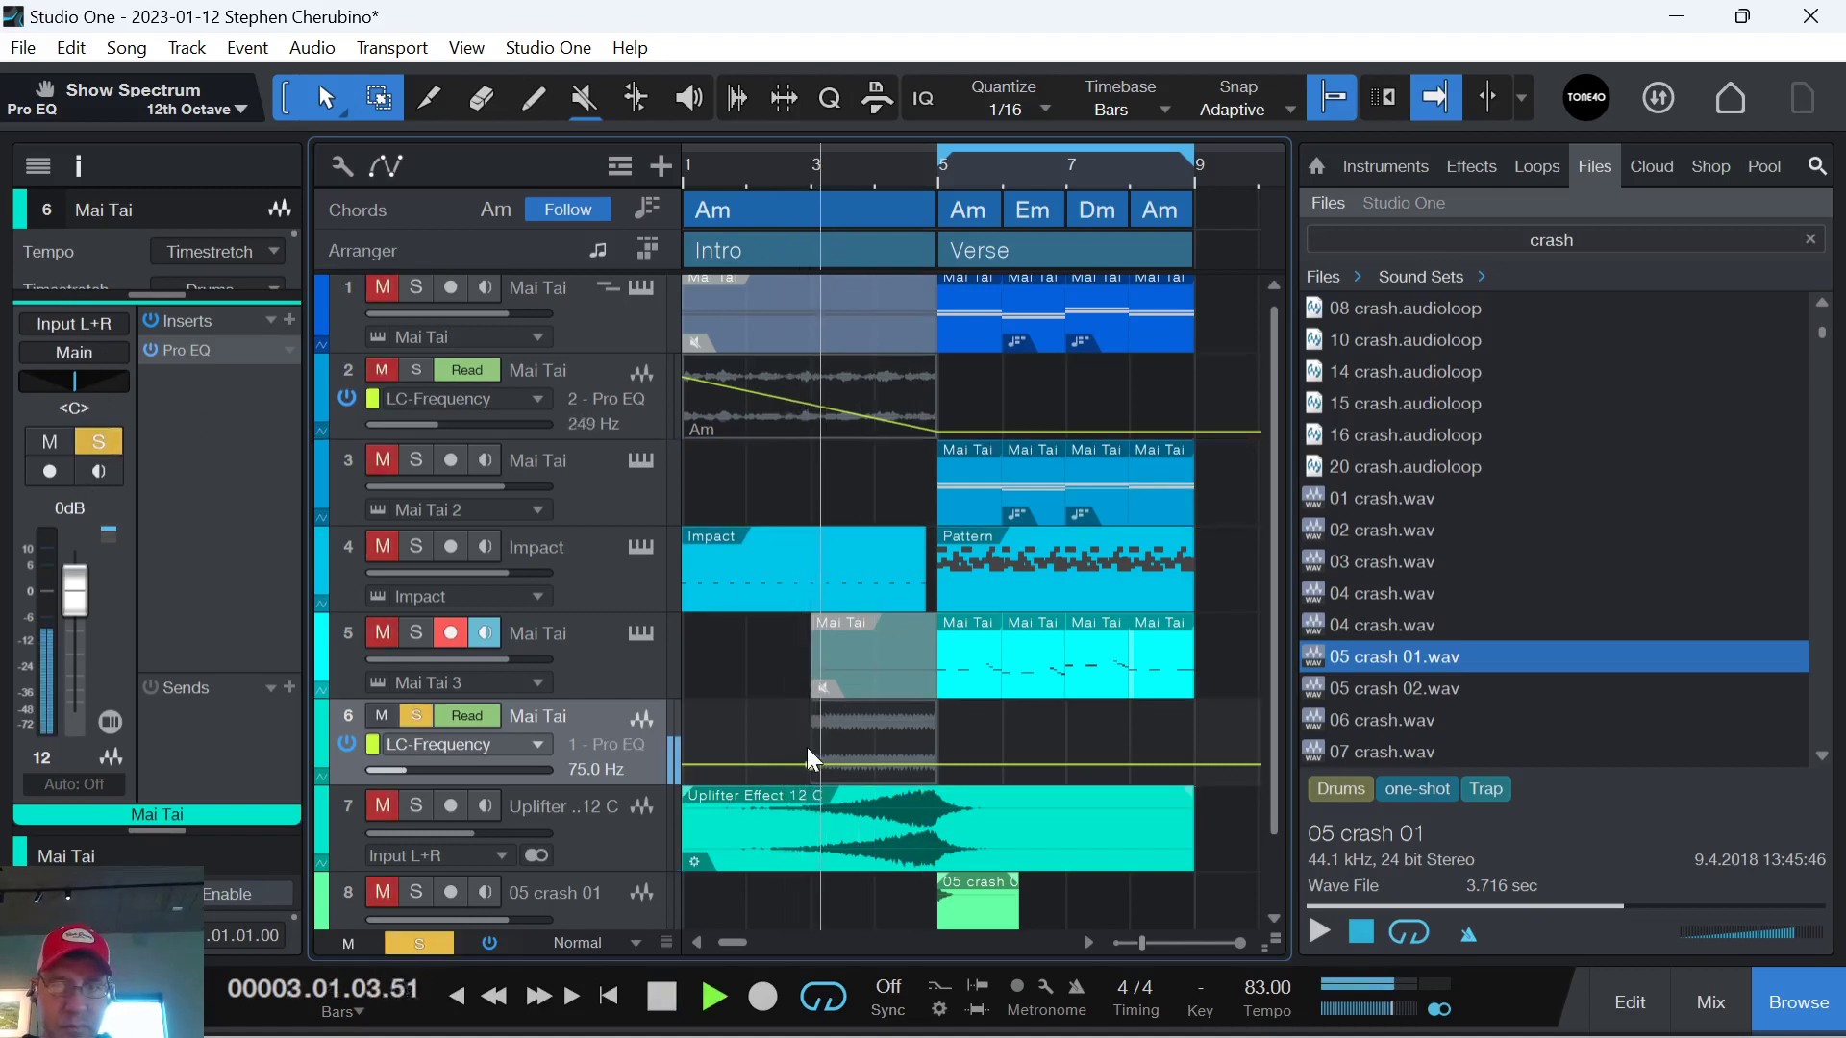
drag(810, 764, 866, 748)
key(f)
key(space)
Enable the low cut band in the soloed track's Pro EQ, close the plug-in window, and resume playback.
click(223, 348)
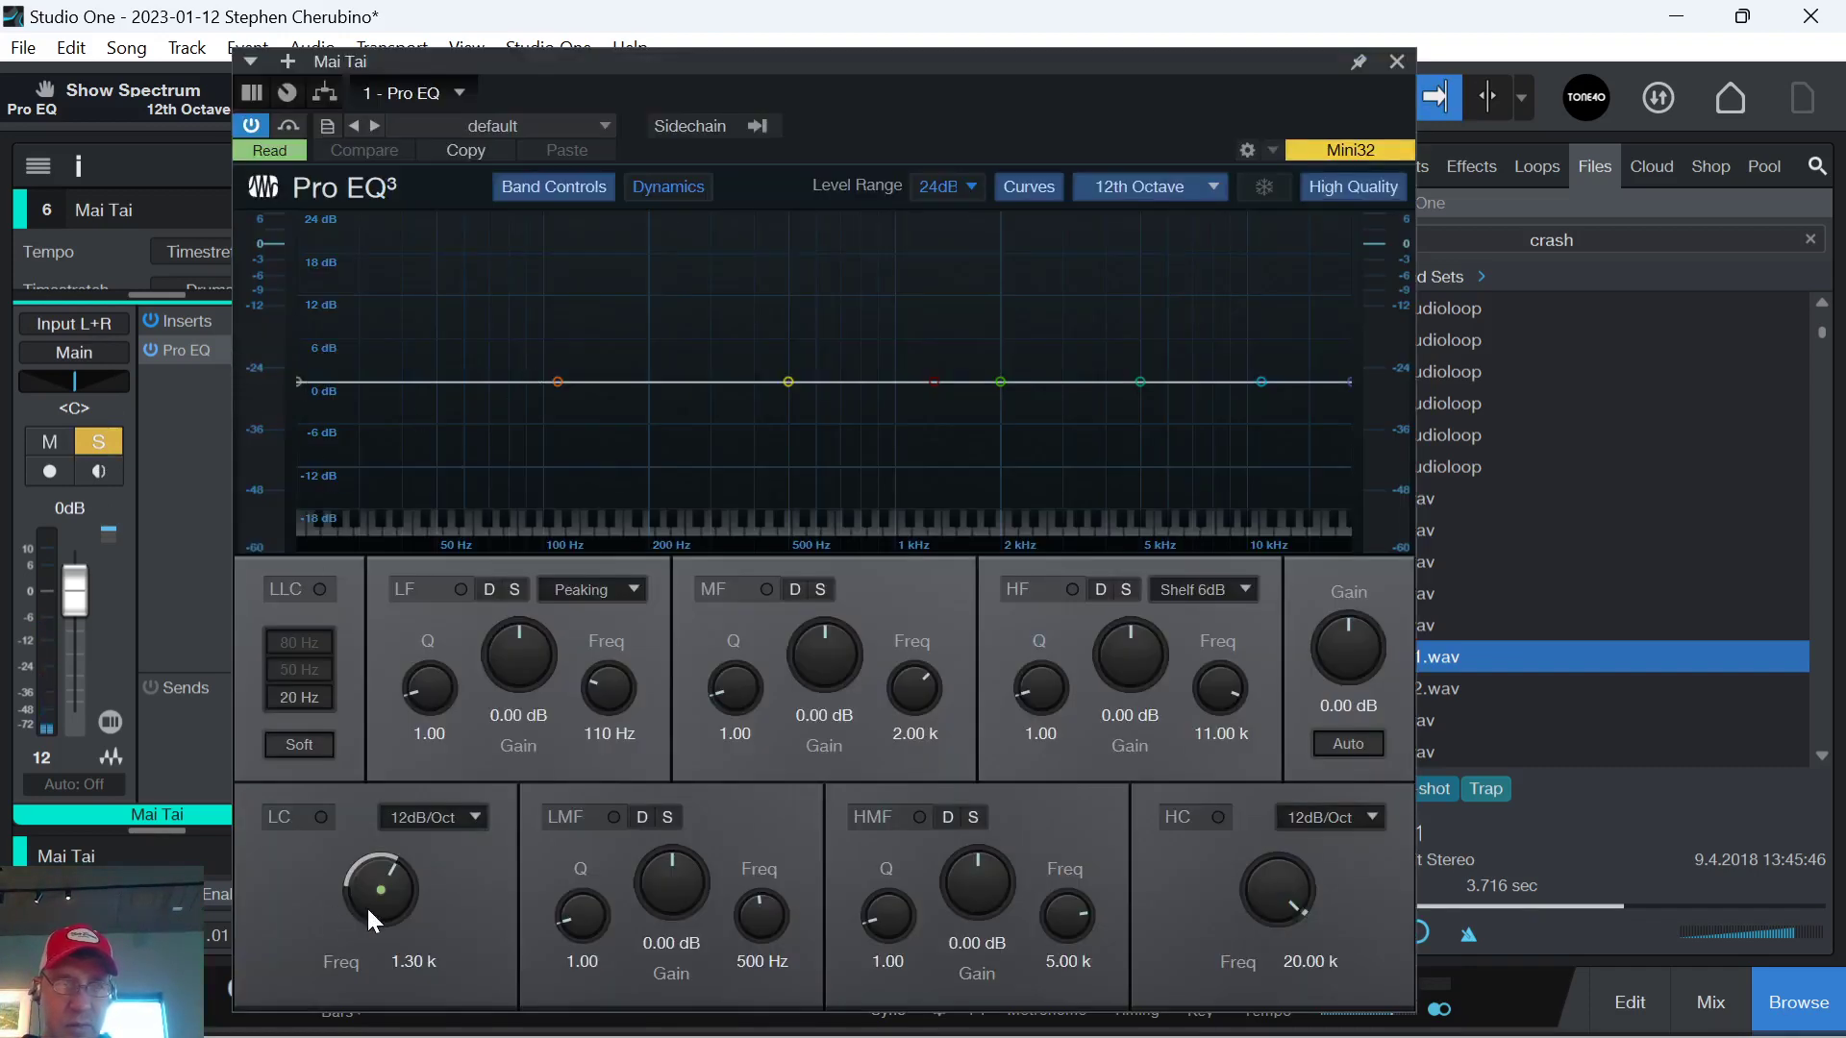
click(342, 815)
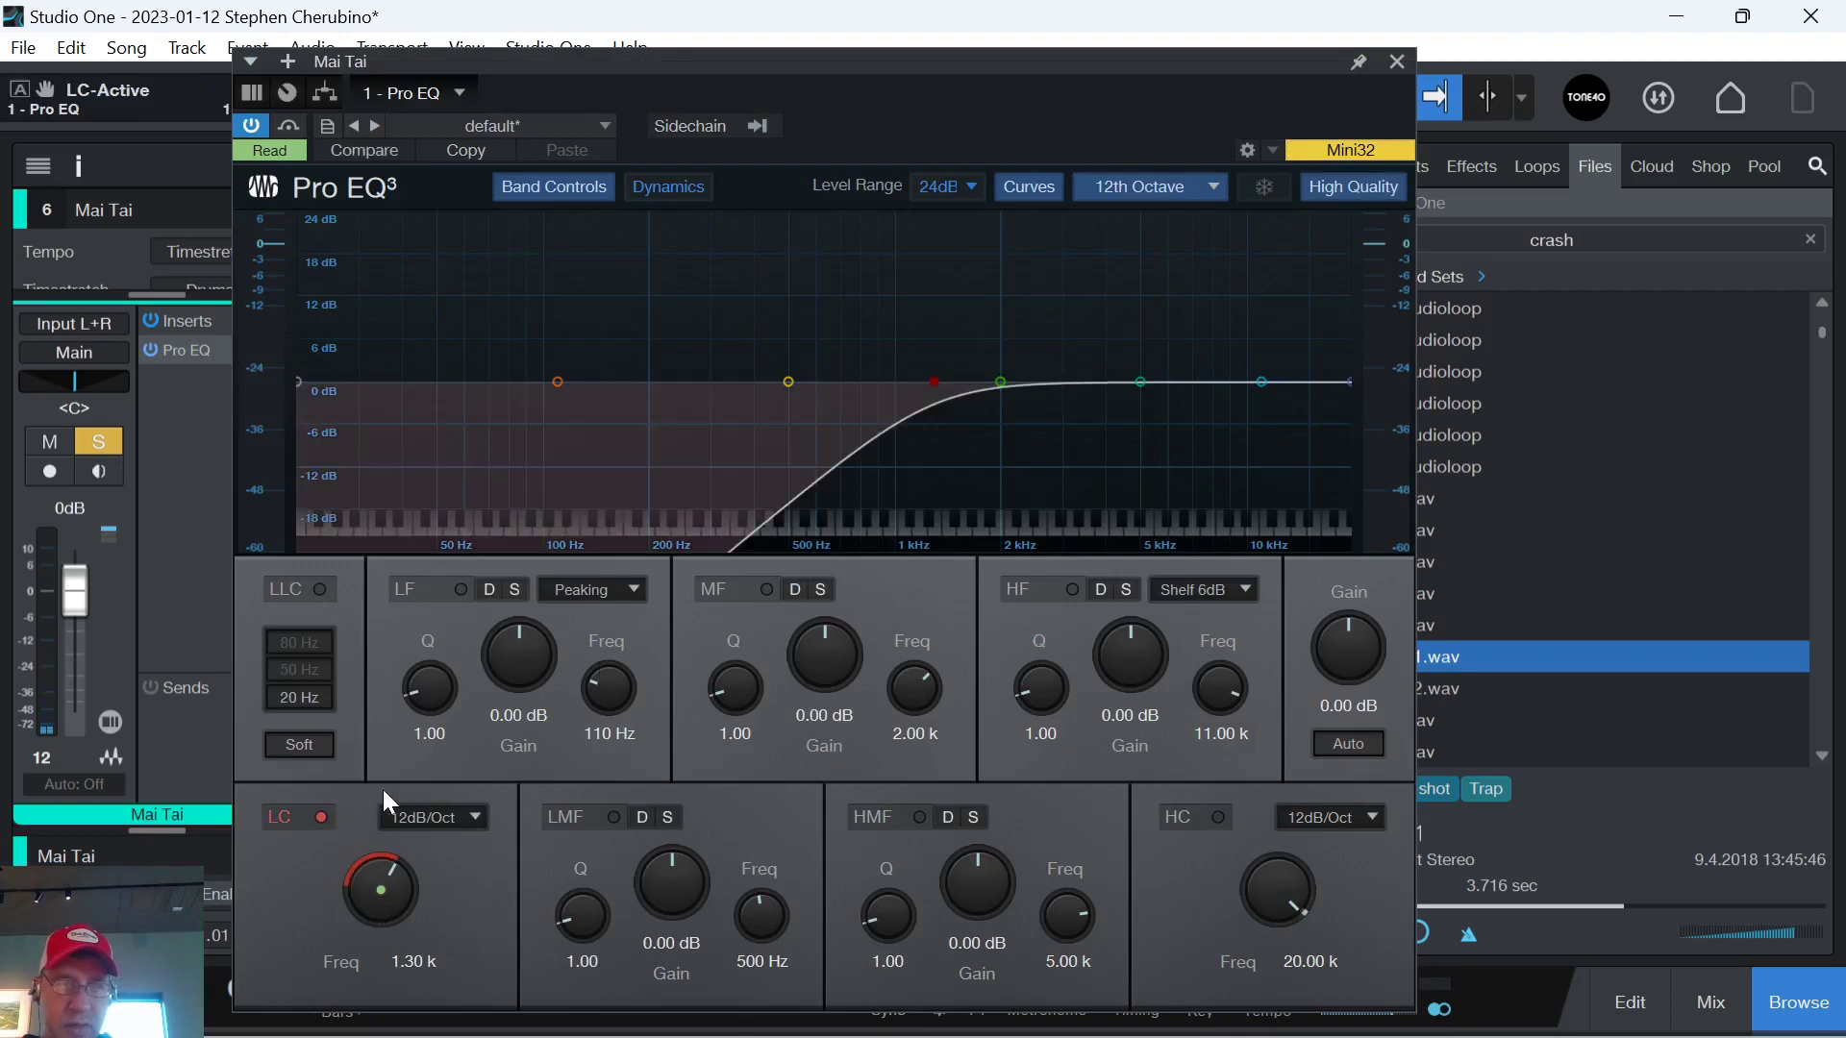
click(1397, 61)
key(space)
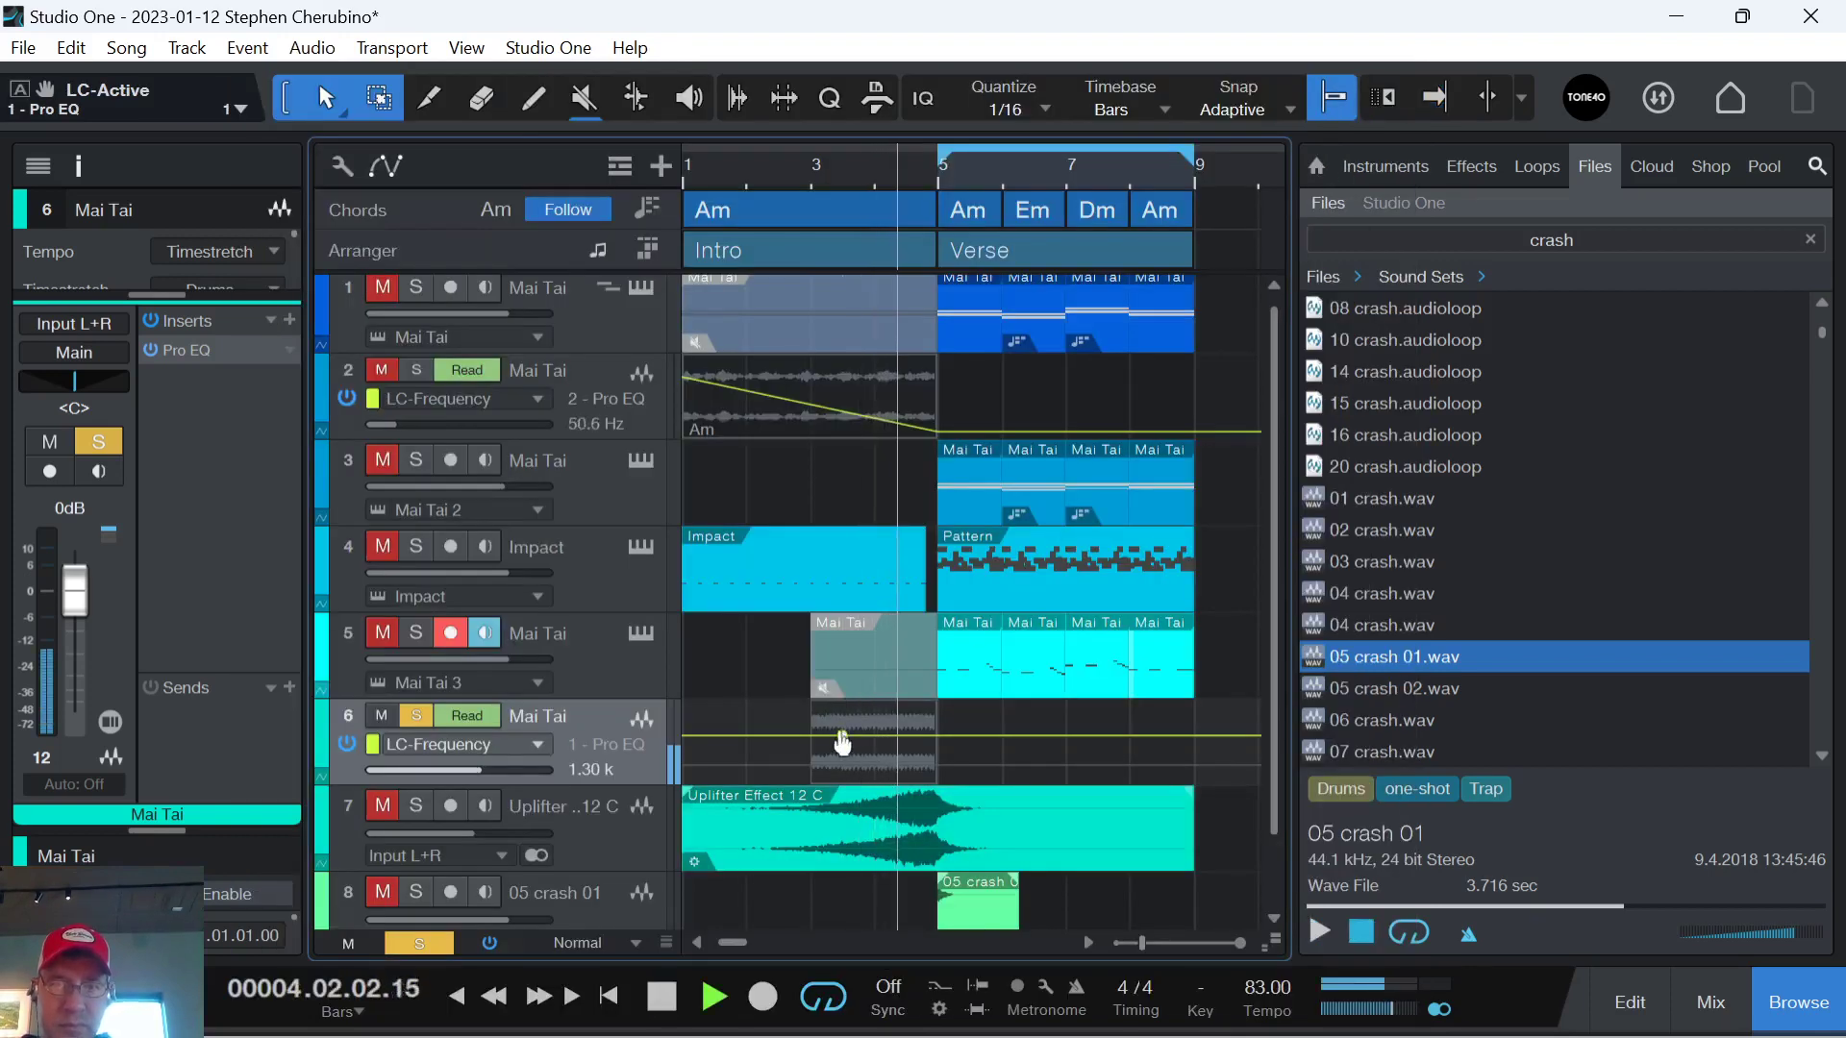
Shape the soloed bounced track's LC-Frequency automation to fall from 6.32 kHz at bar 3 to 75.0 Hz at bar 5.
drag(841, 735, 938, 765)
click(809, 204)
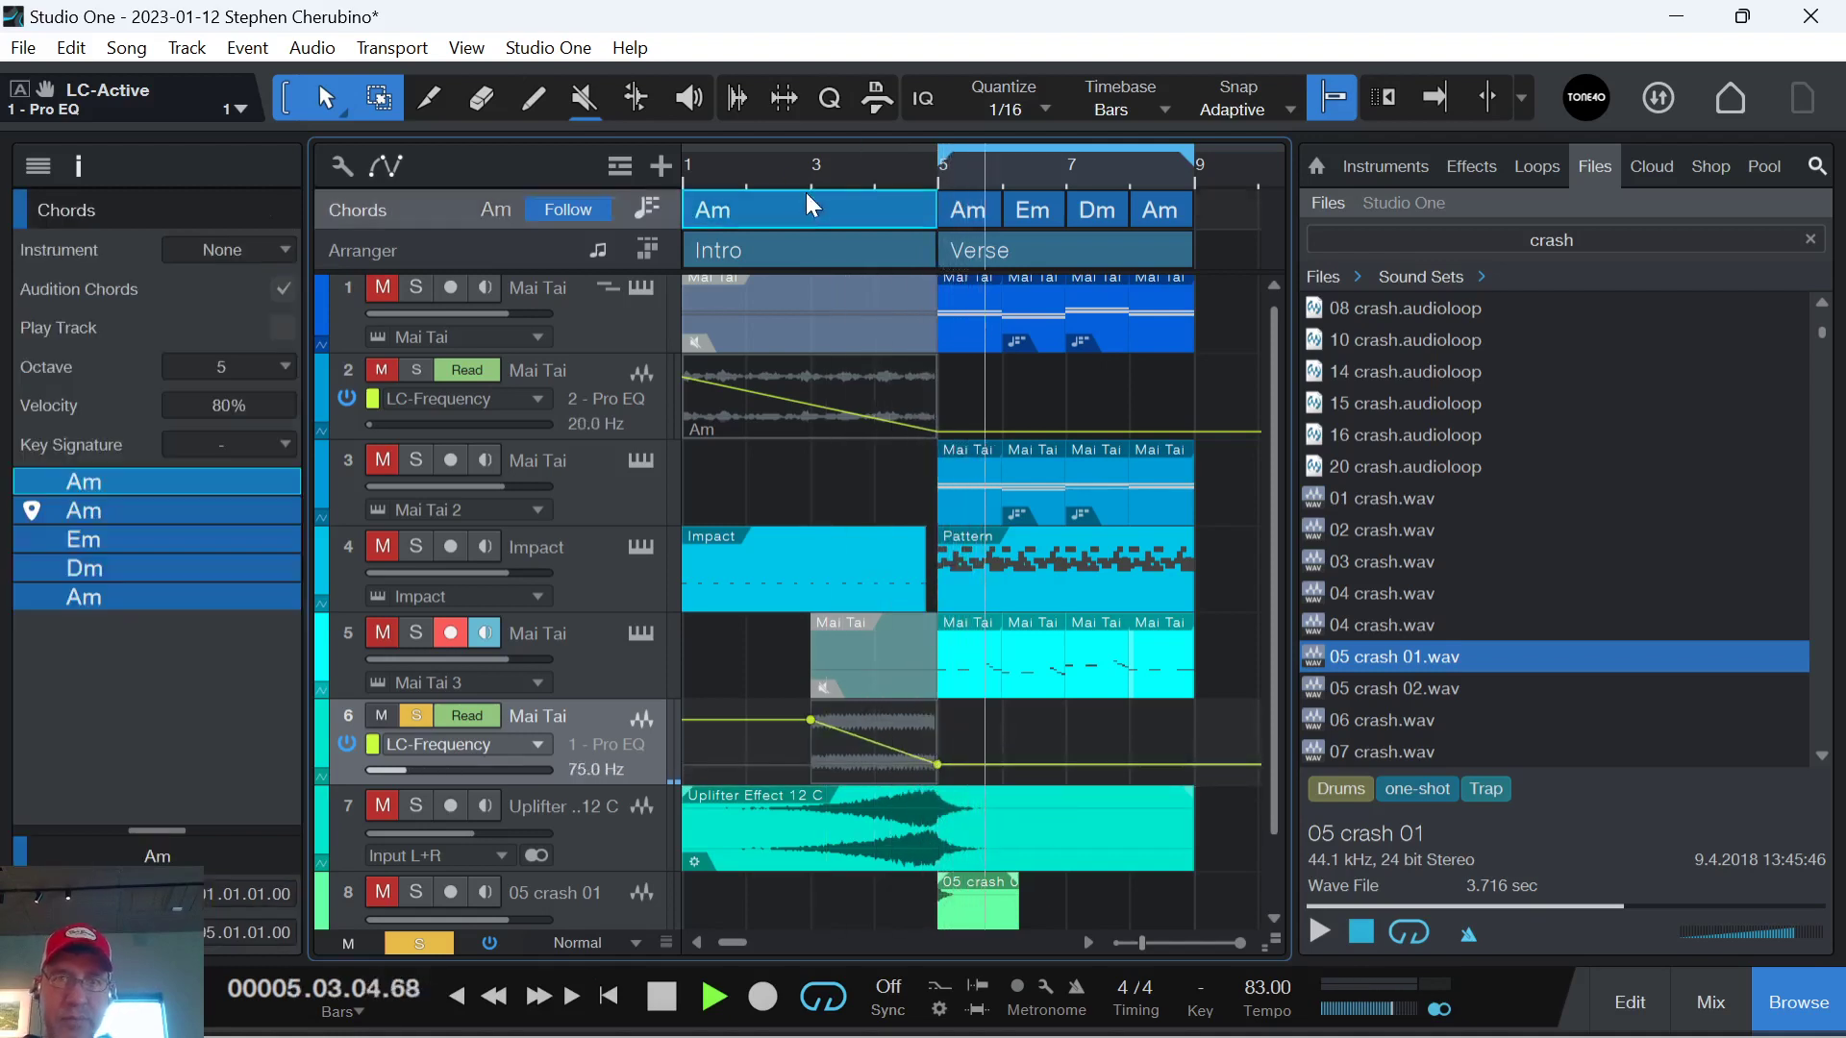
key(space)
click(785, 165)
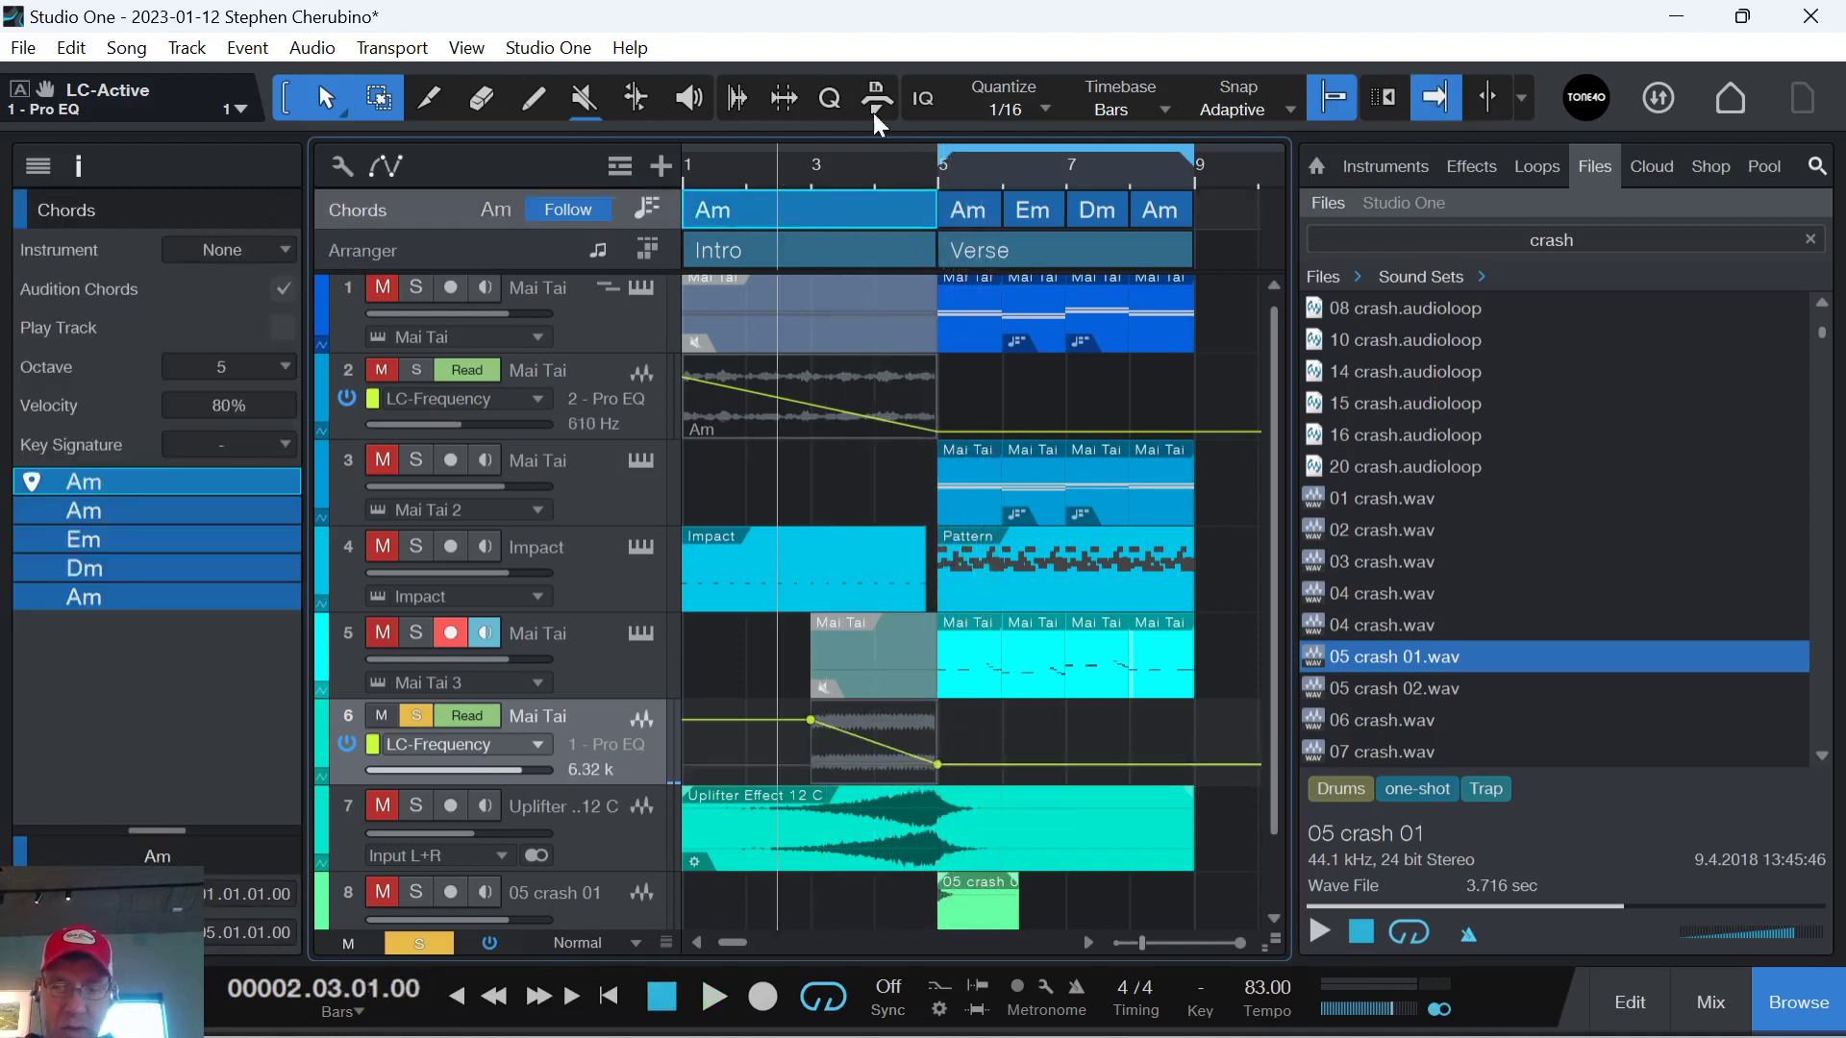
Clear the active solo and hide both the browser and the inspector to widen the arrangement.
key(Home)
key(space)
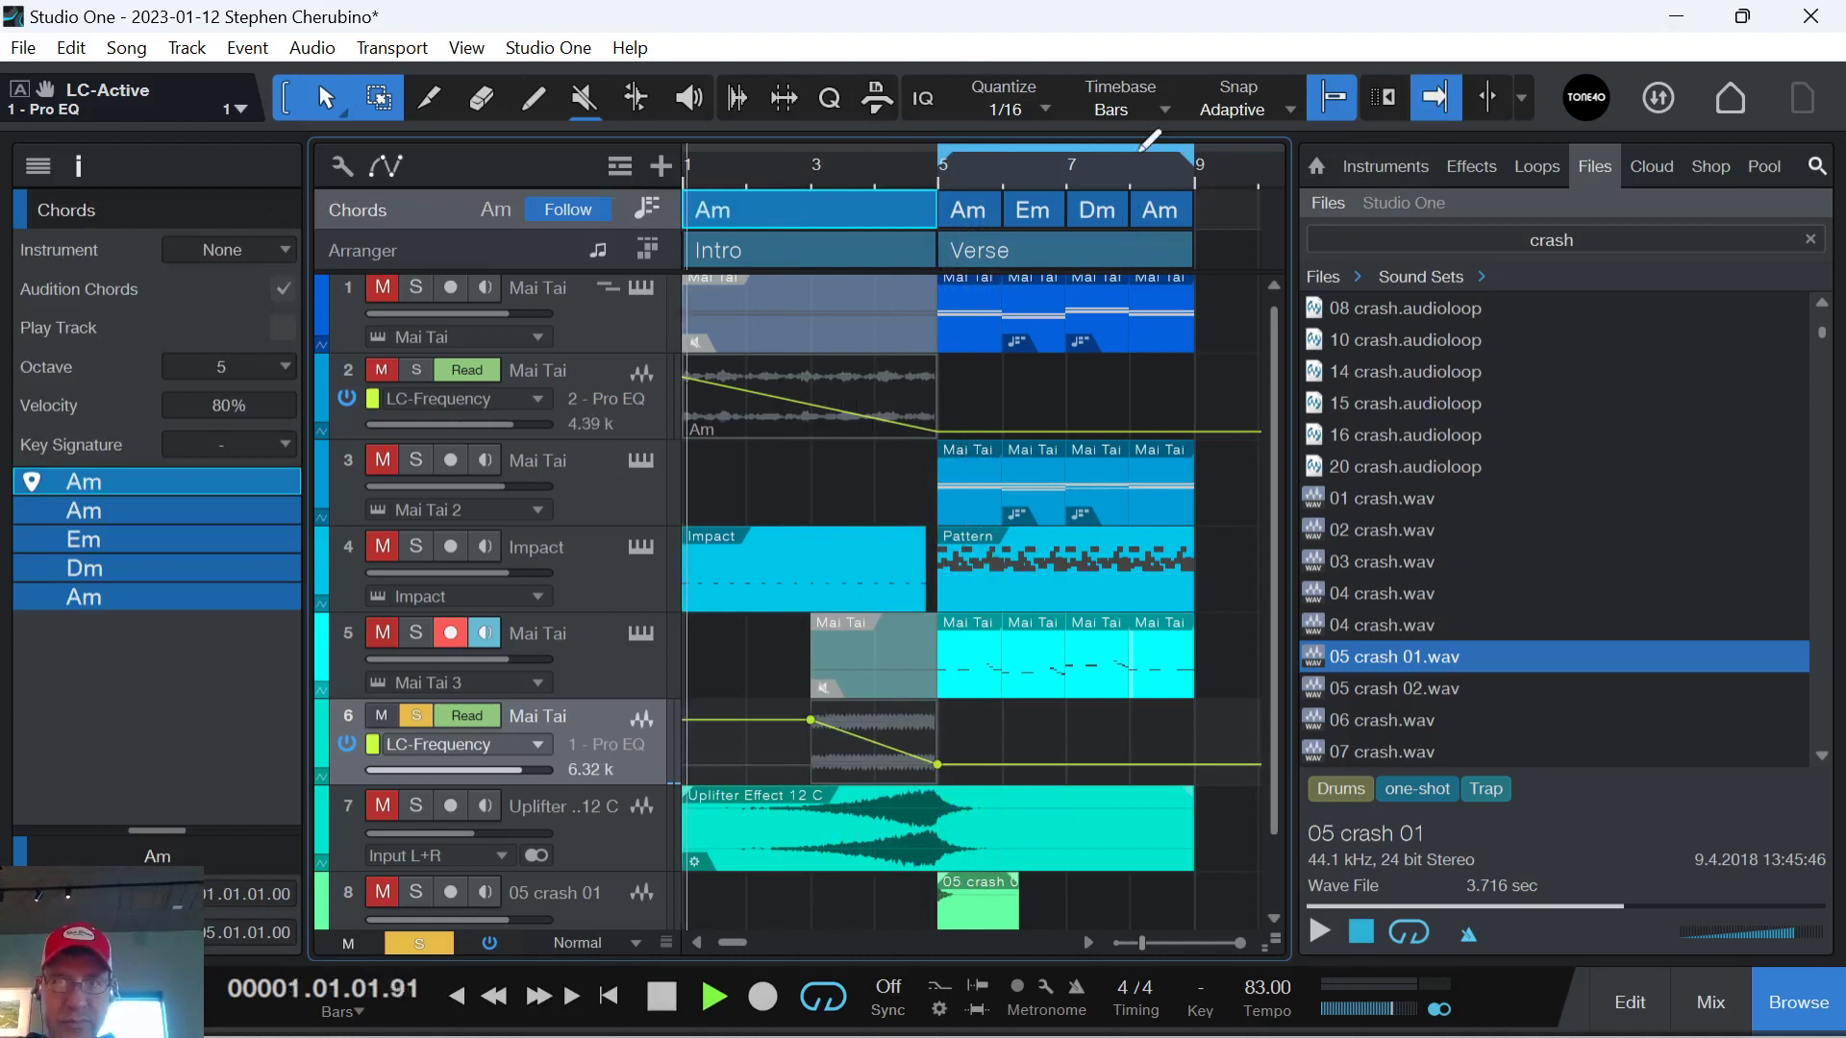
click(390, 947)
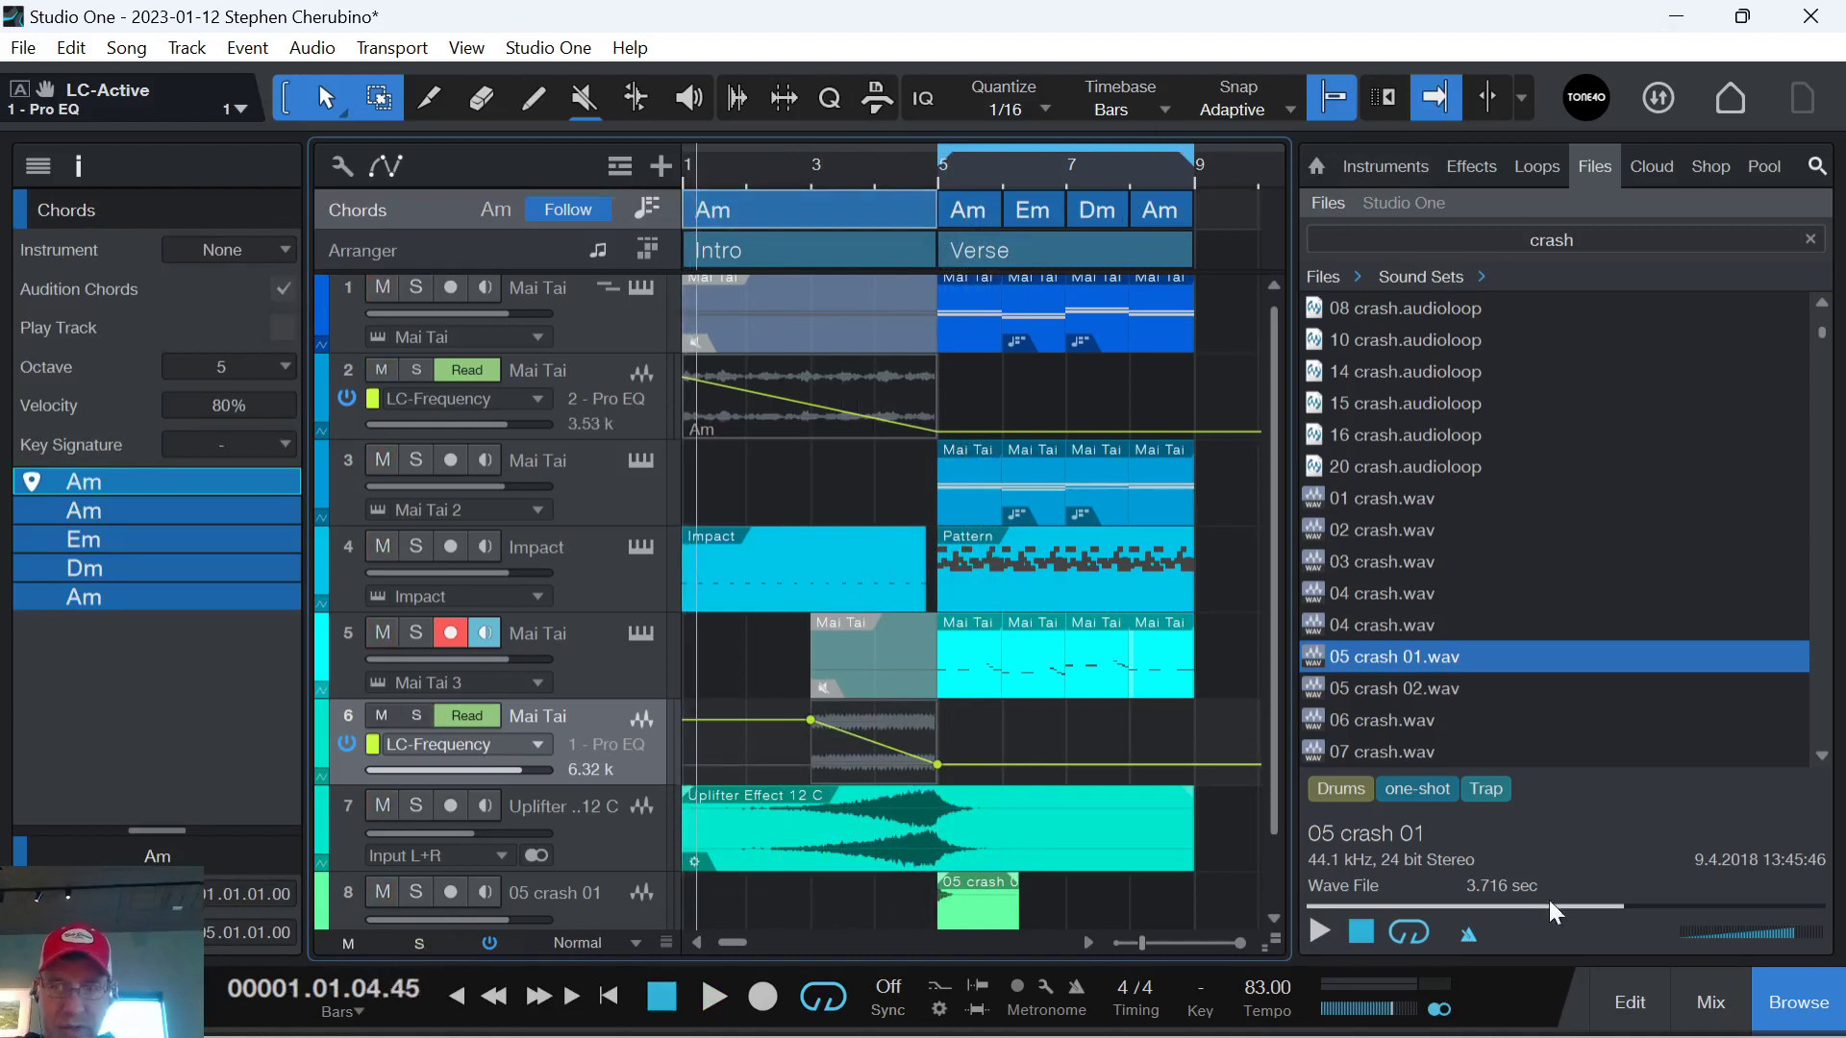
click(1794, 1001)
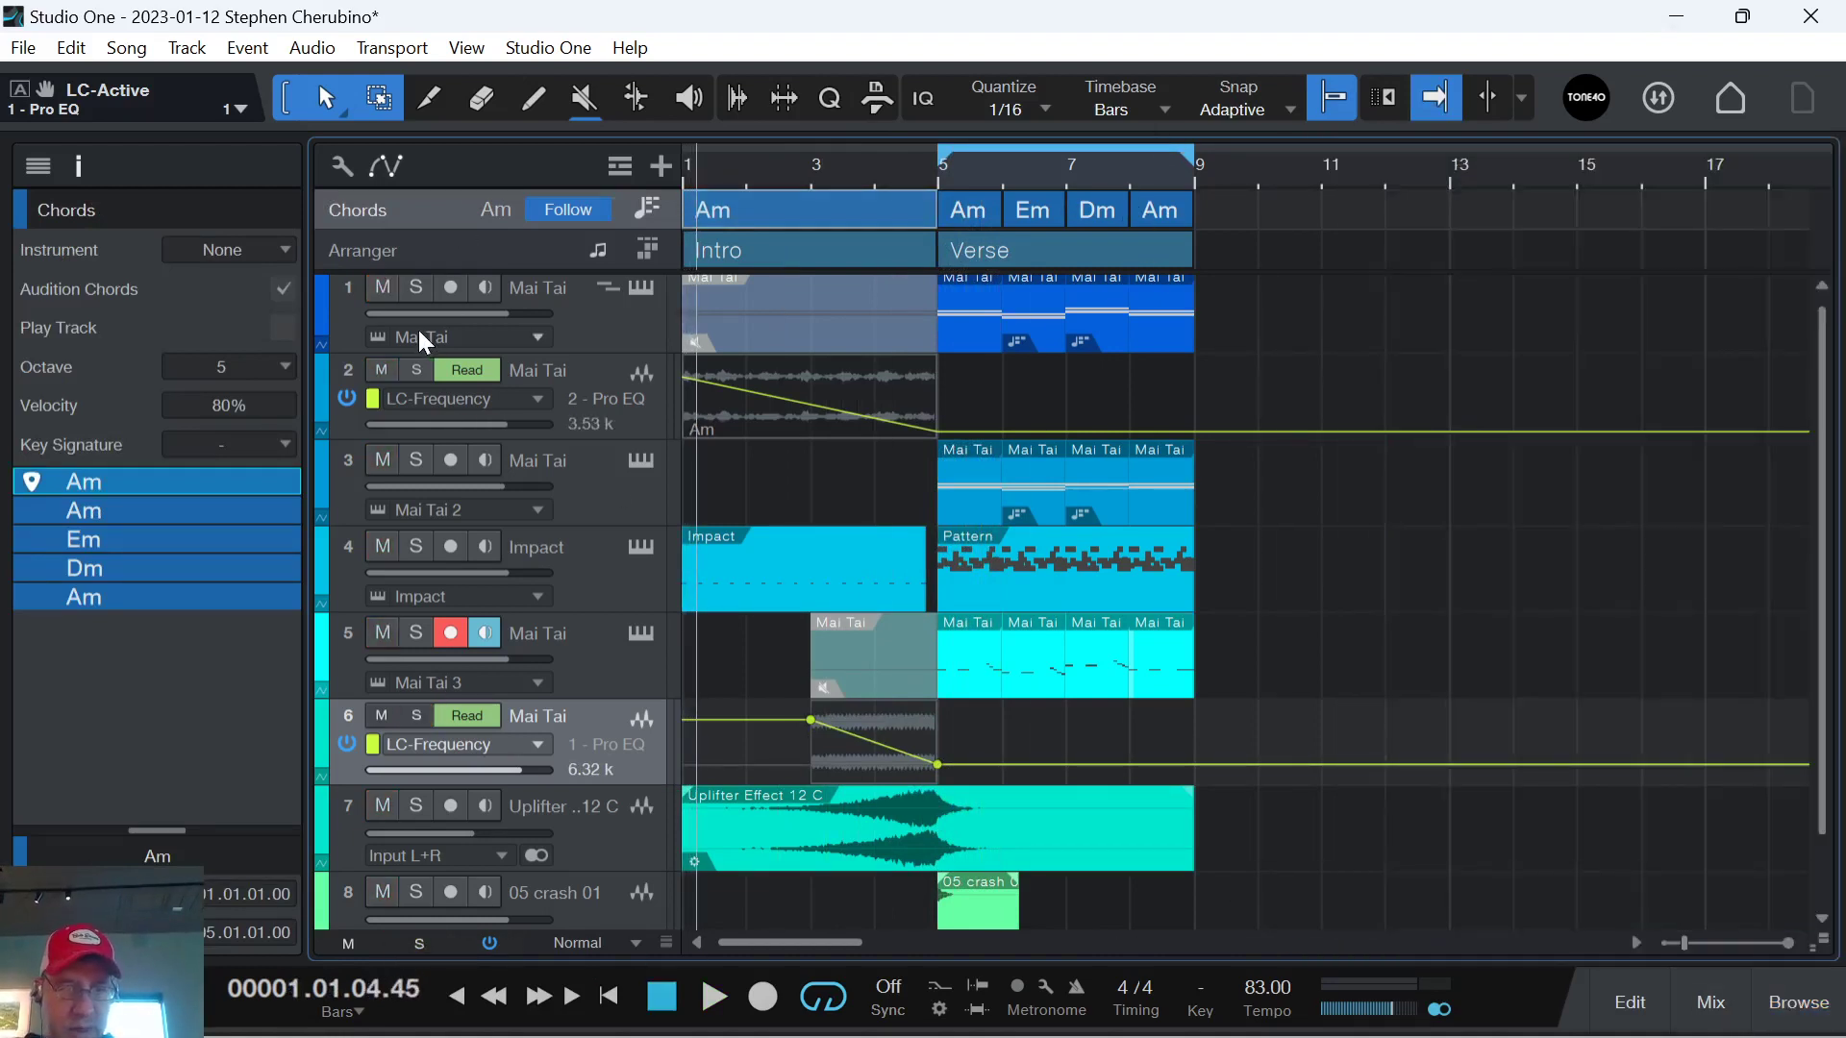
key(F4)
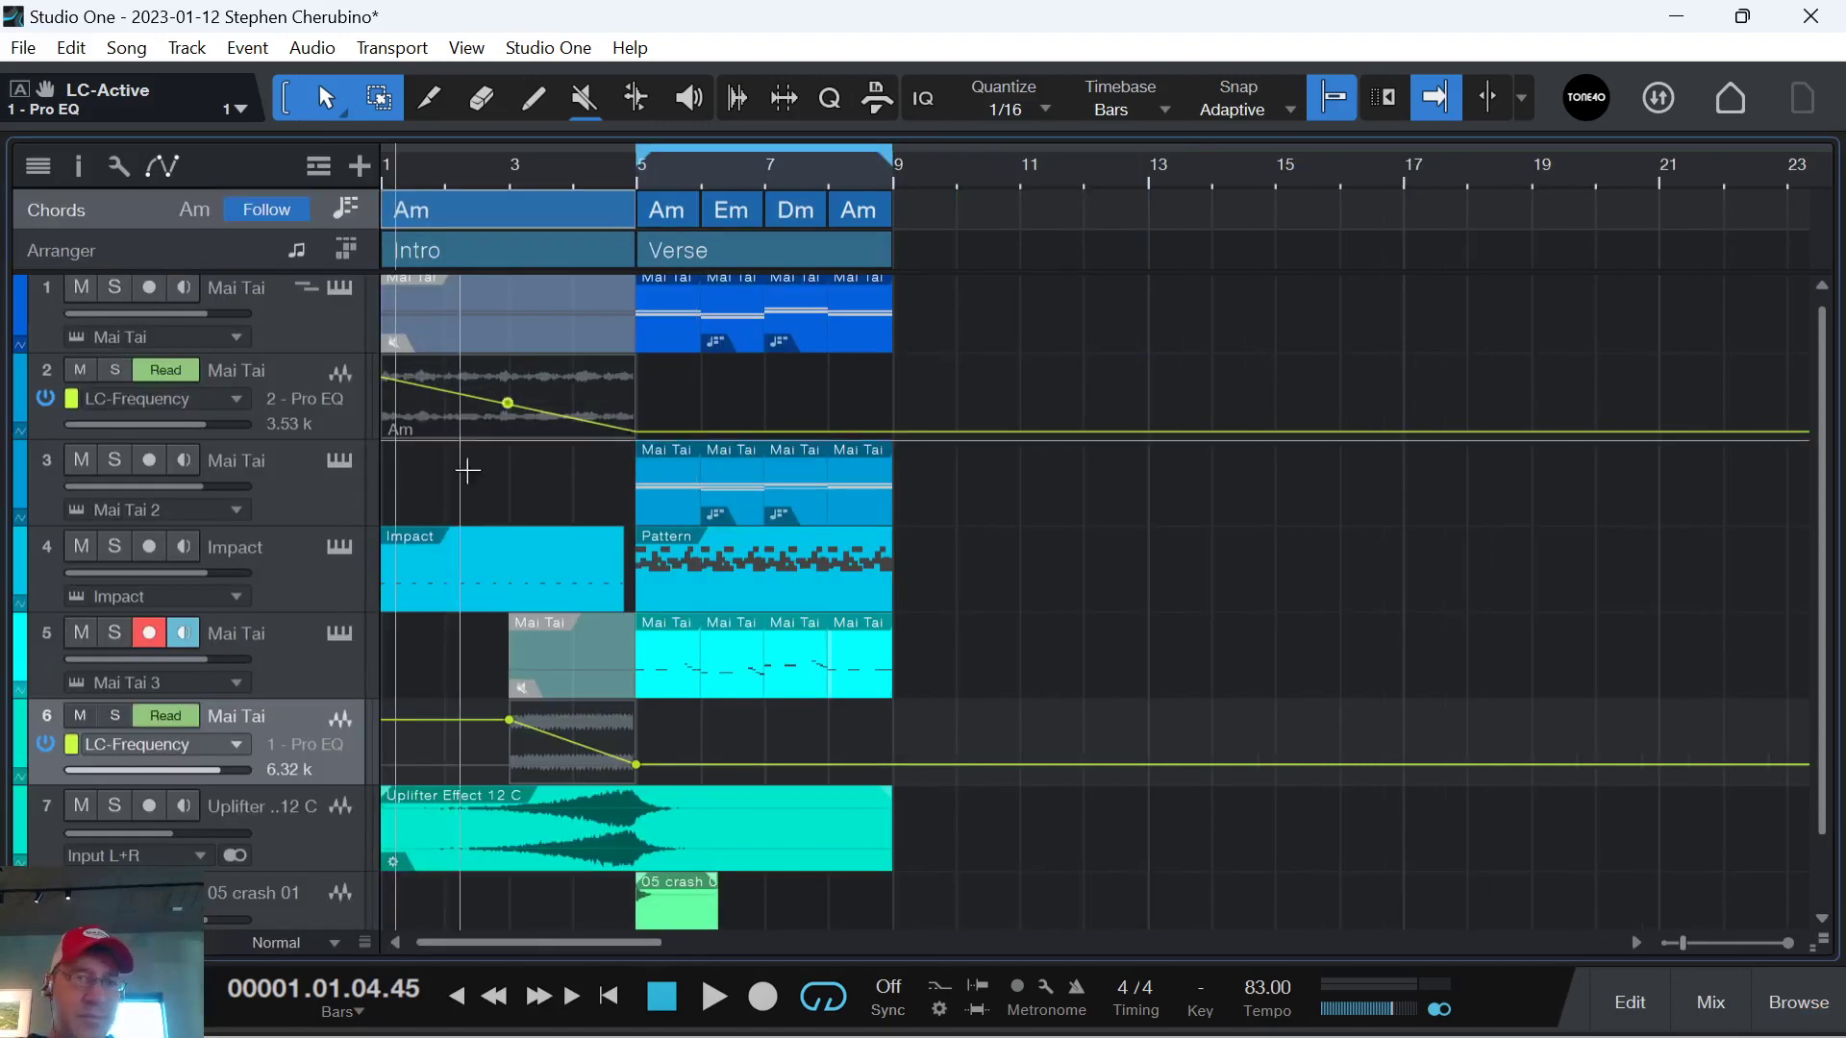
click(573, 742)
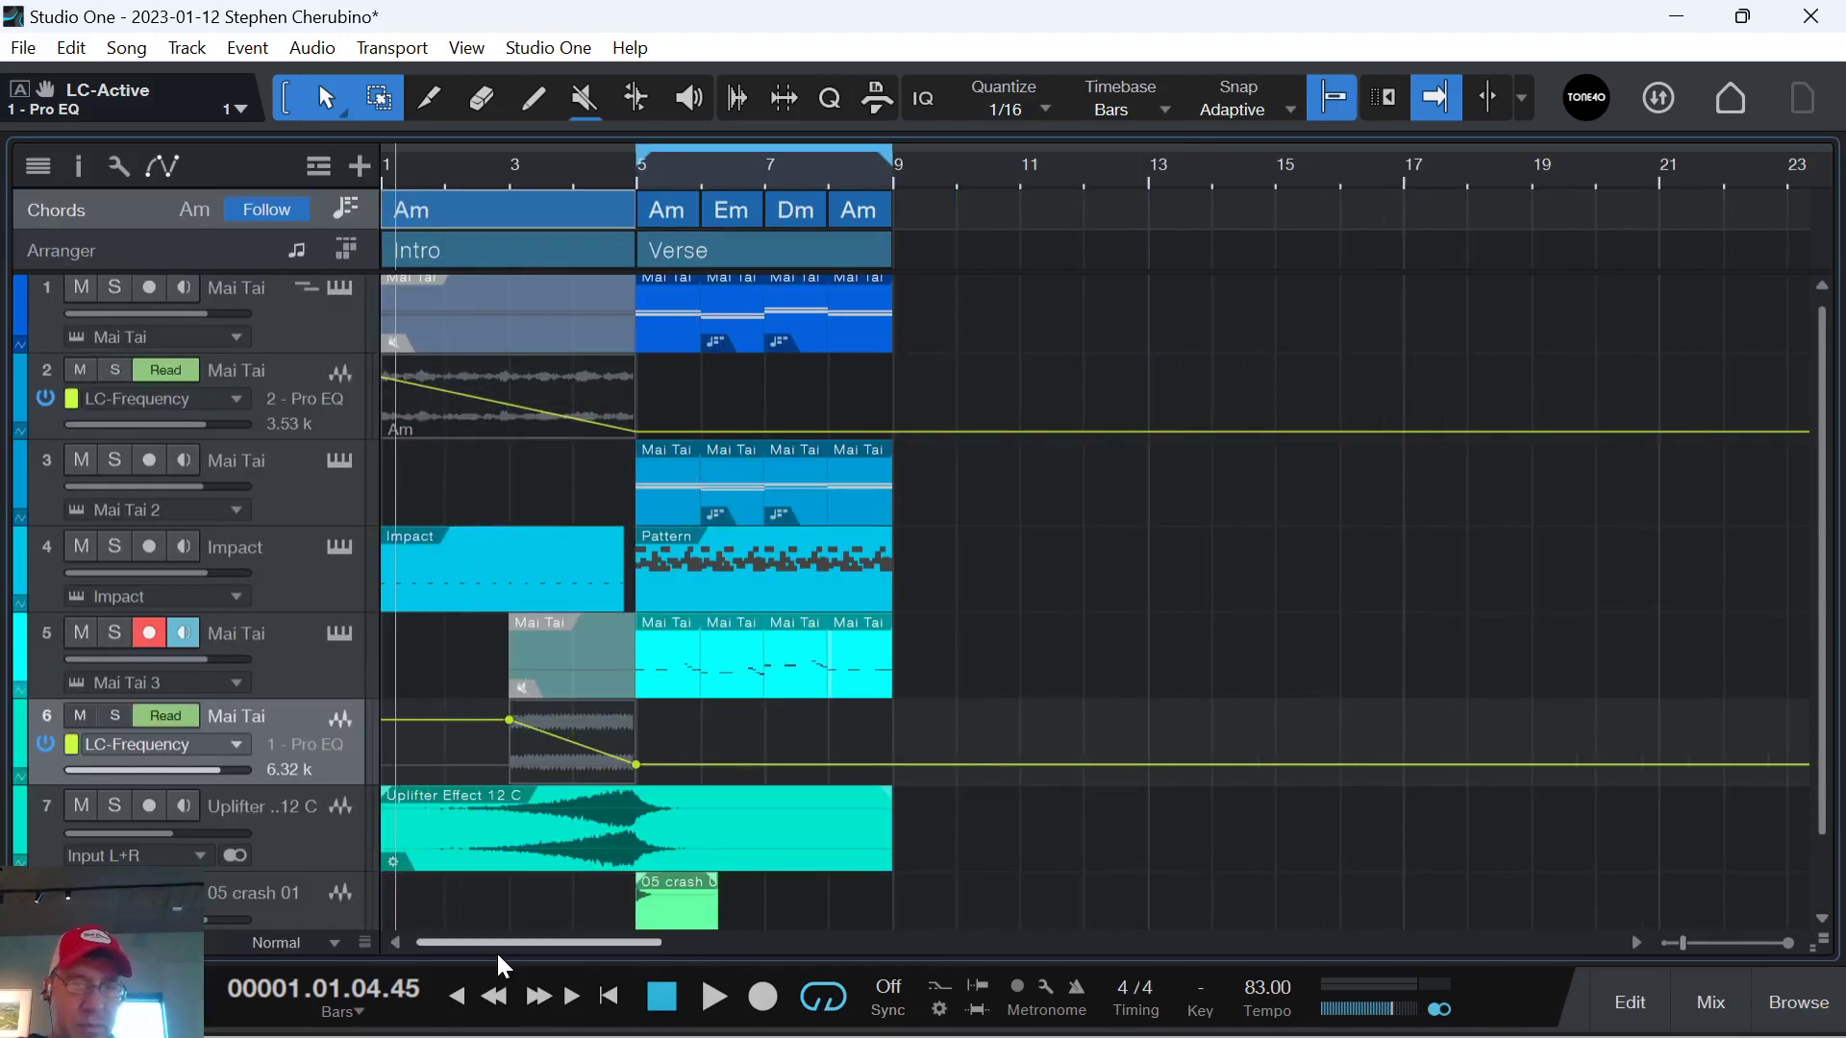
click(573, 742)
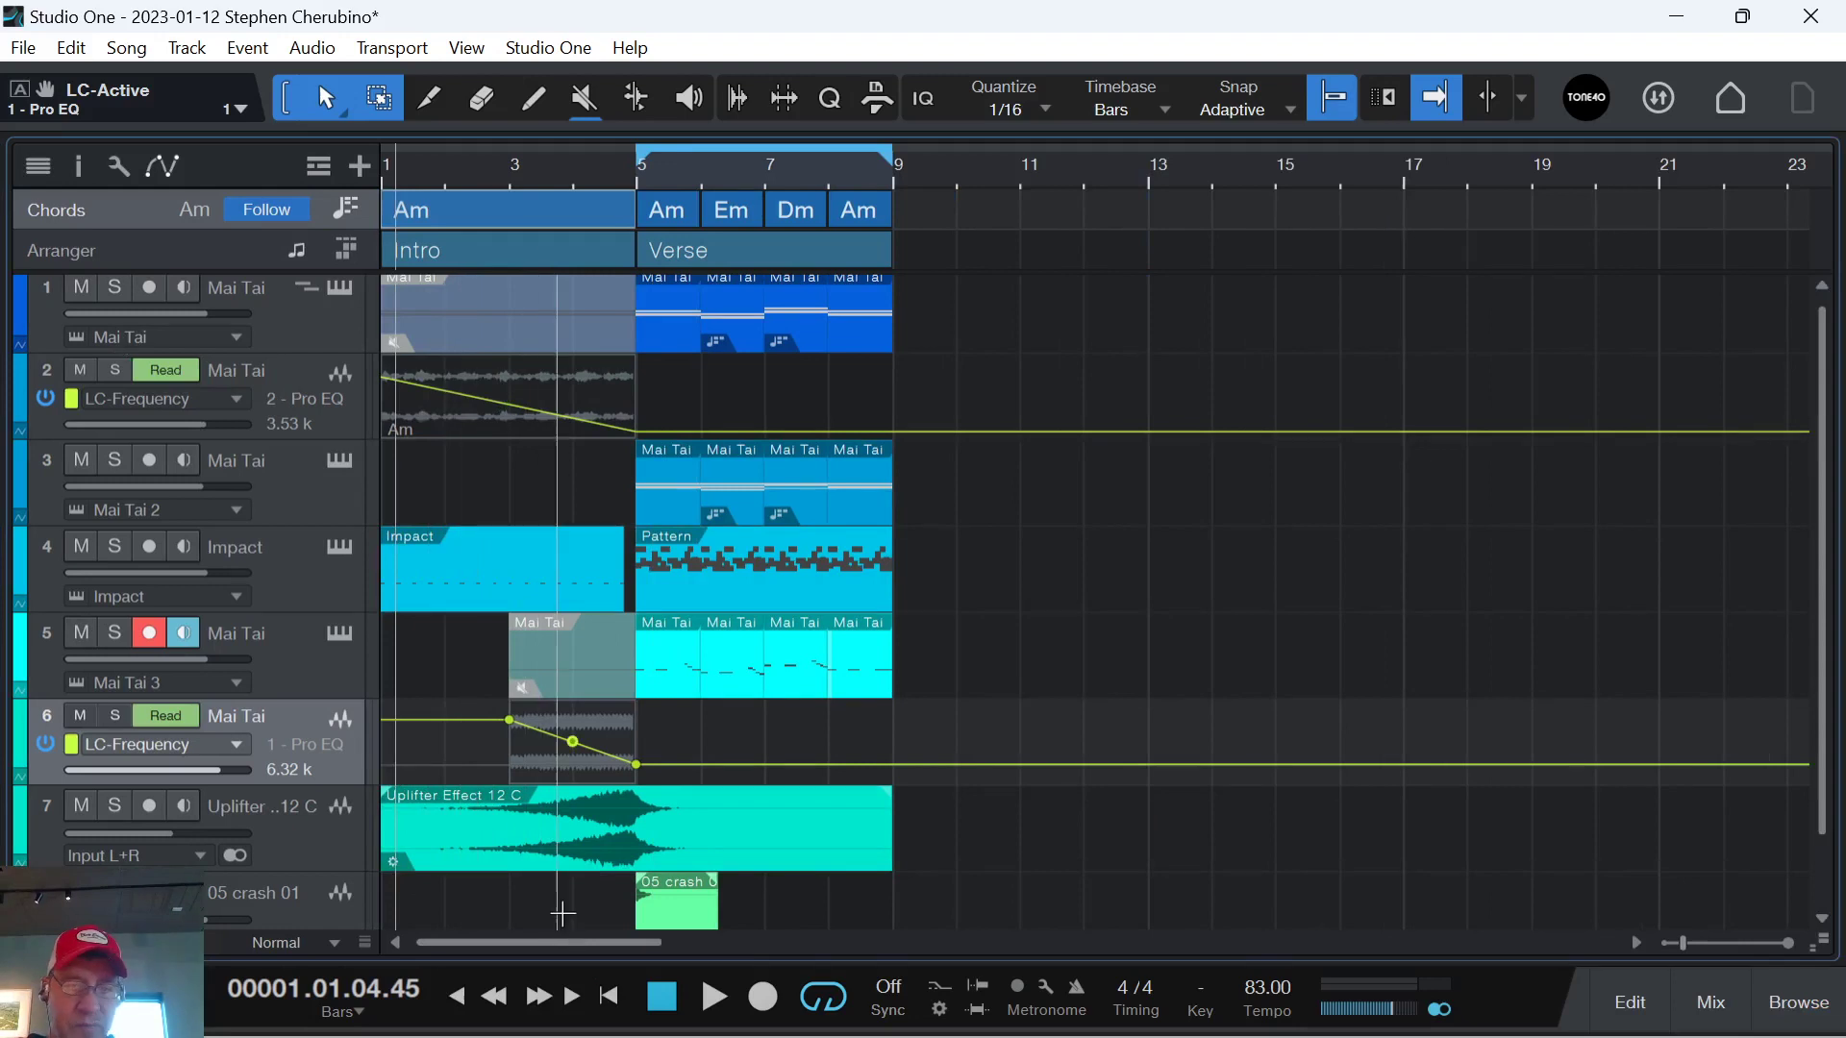
key(ctrl+z)
Extend the loop range back to bar 1 so it covers the Intro and Verse, and start playback.
key(space)
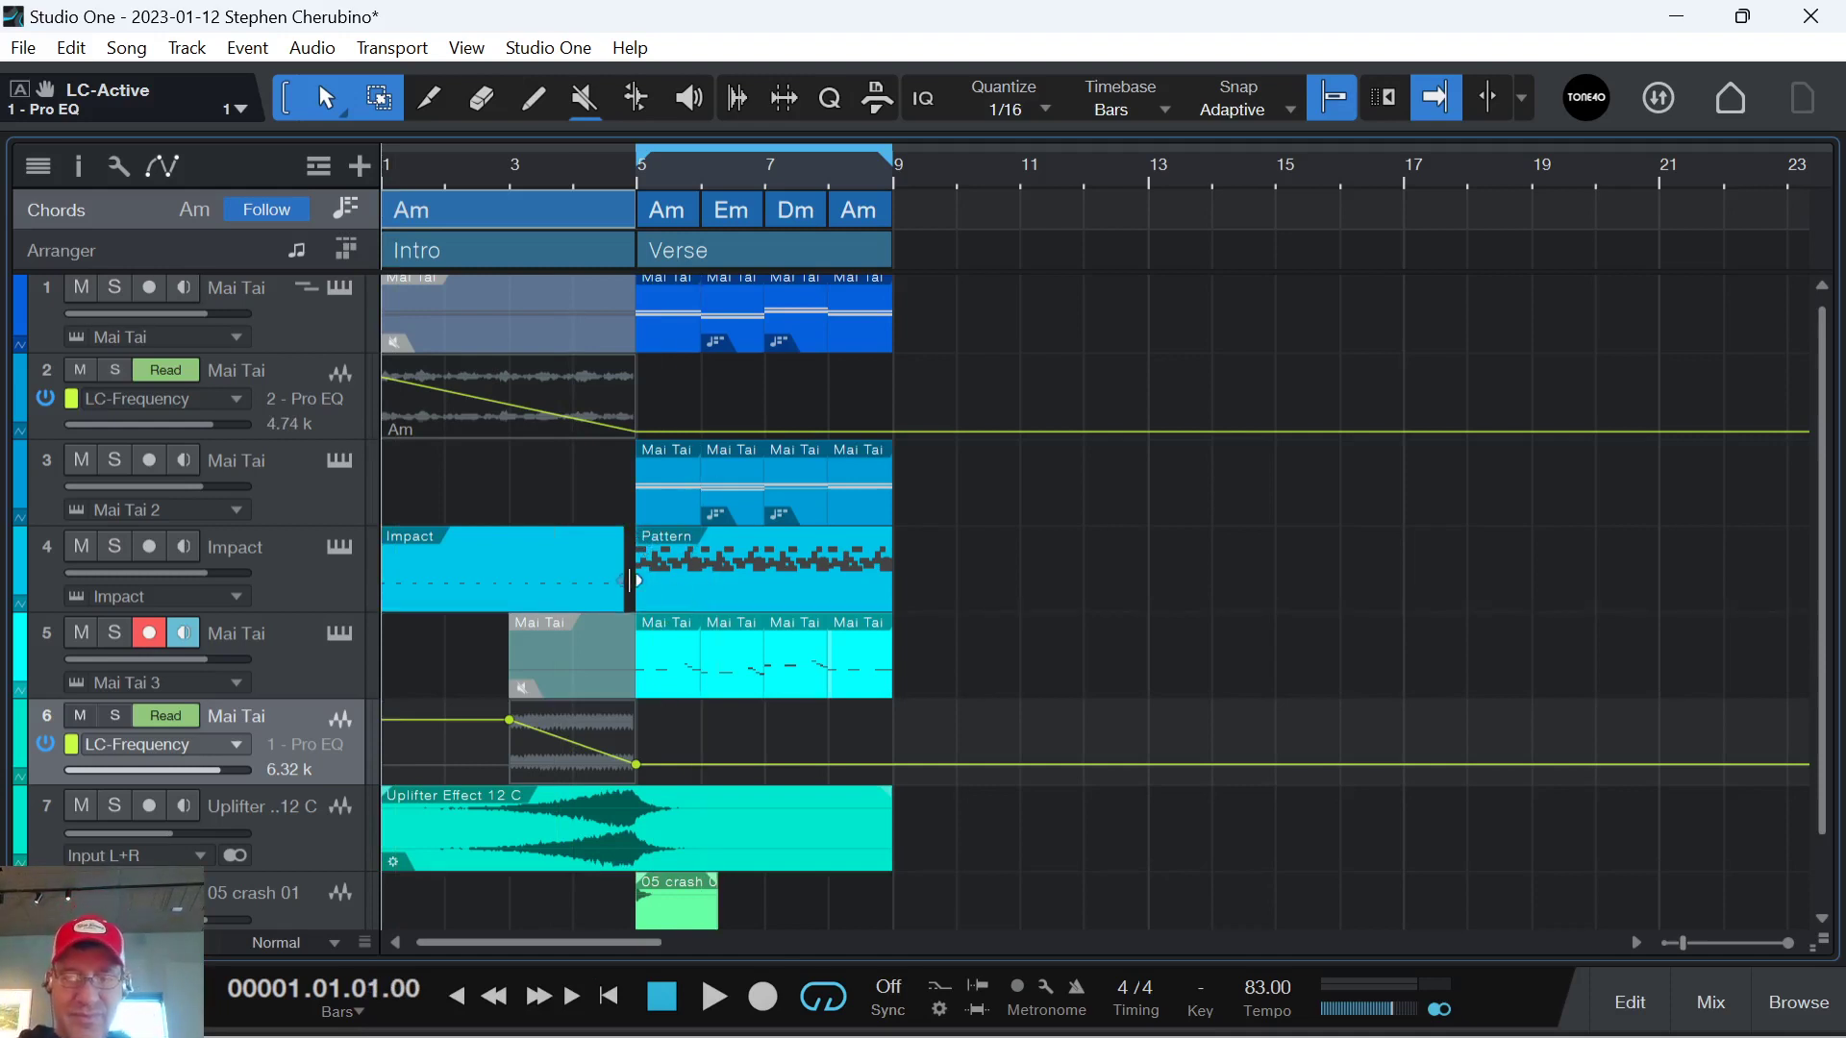
drag(639, 156, 292, 136)
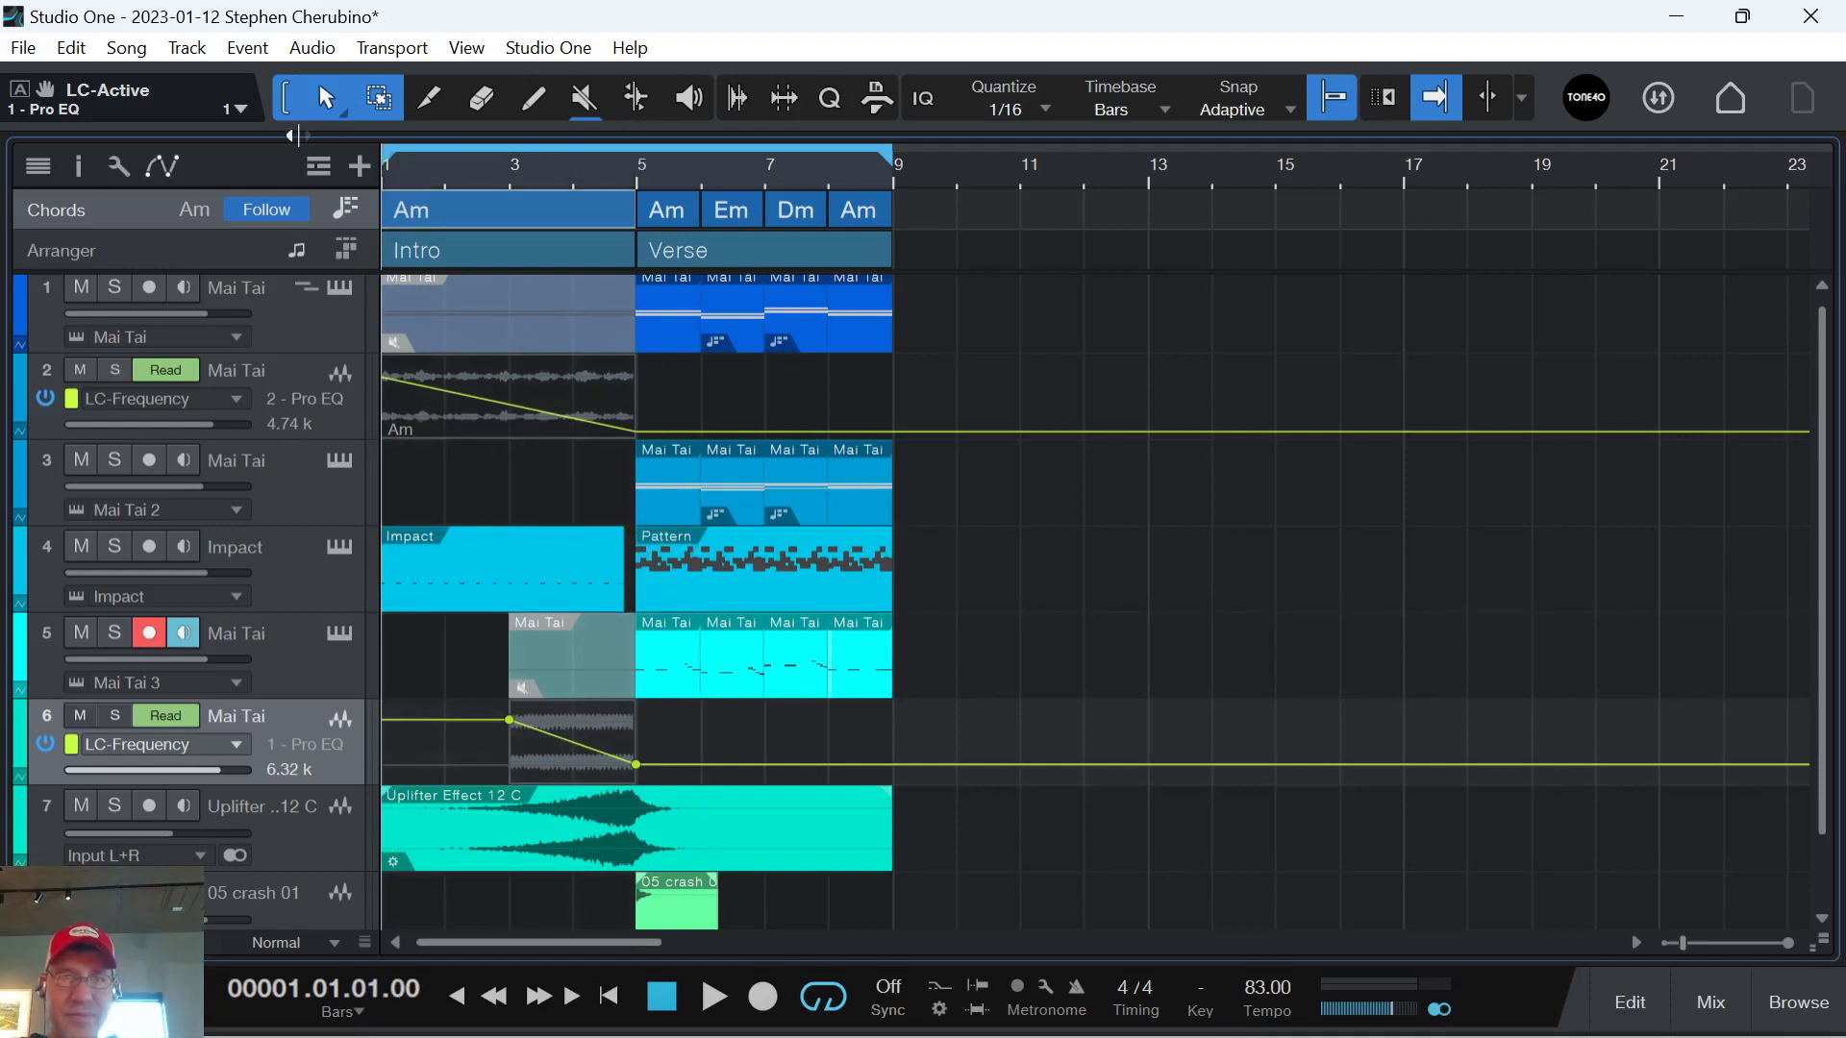
key(space)
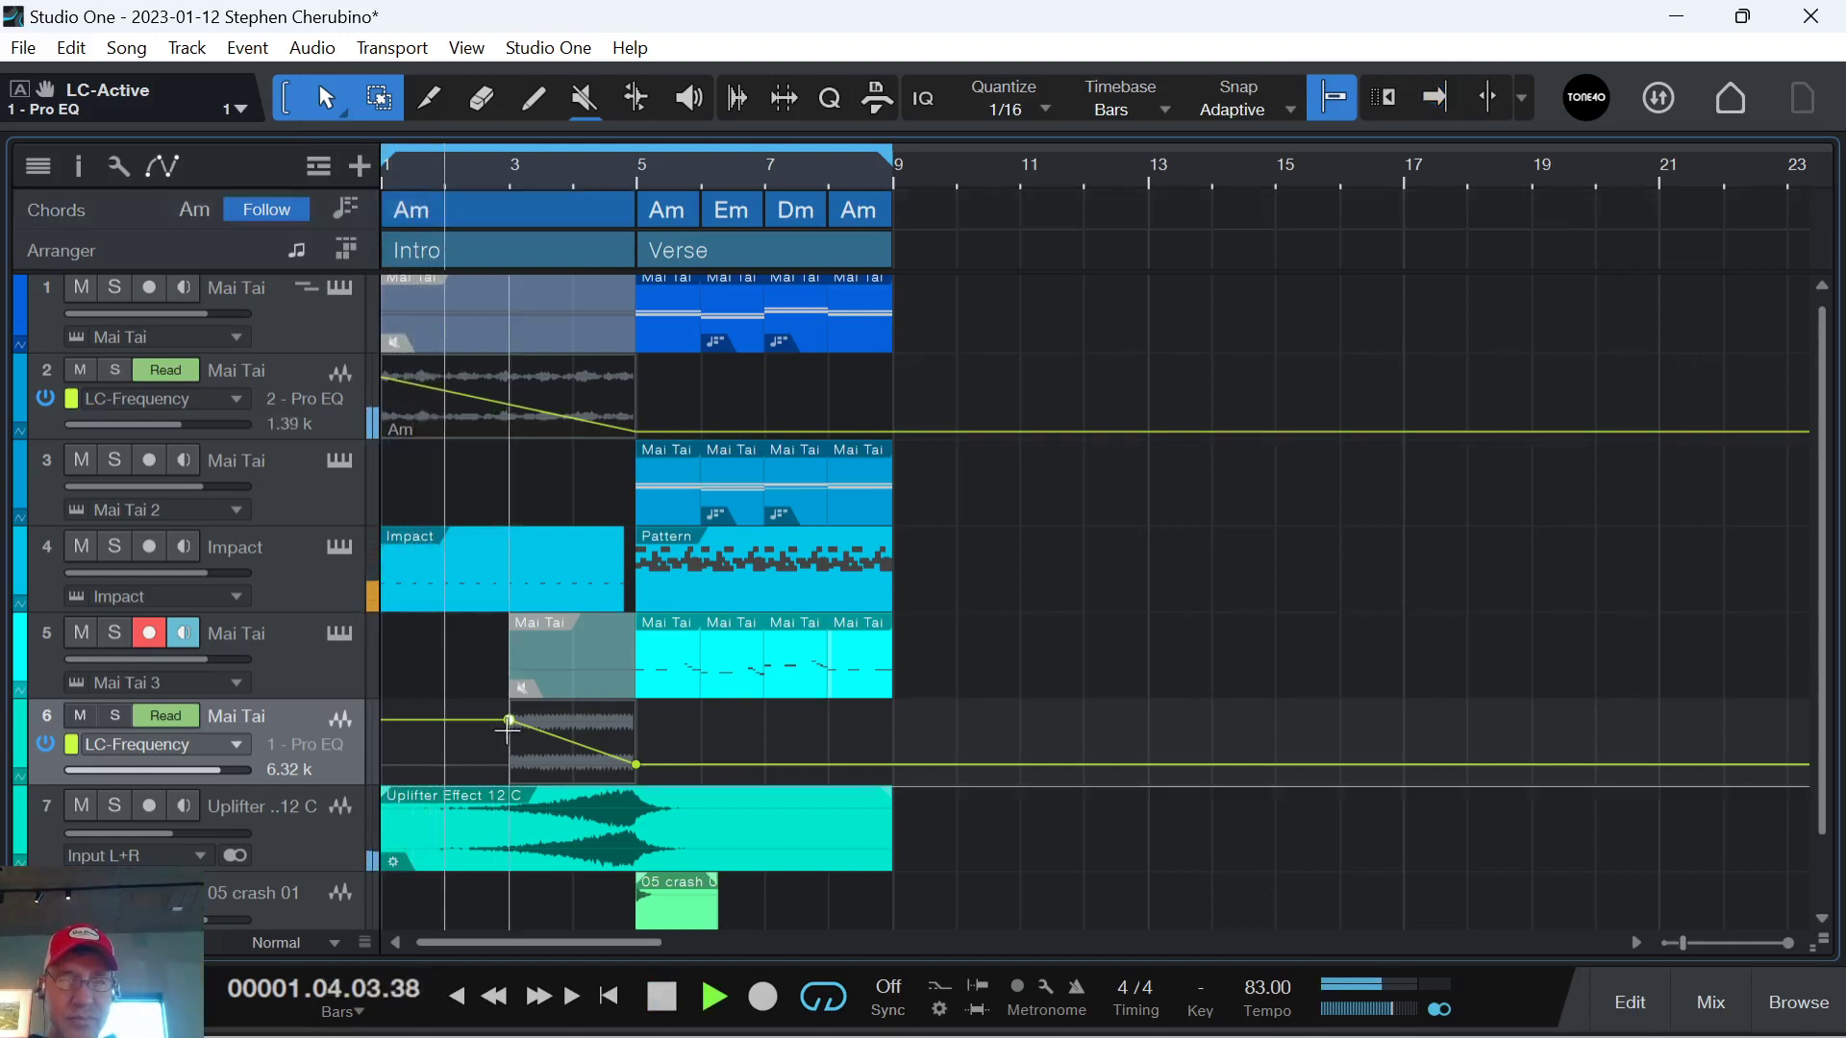
Raise the bar 3 LC-Frequency automation point on track 6 to 7.30 kHz during playback, and stop.
drag(510, 730, 507, 728)
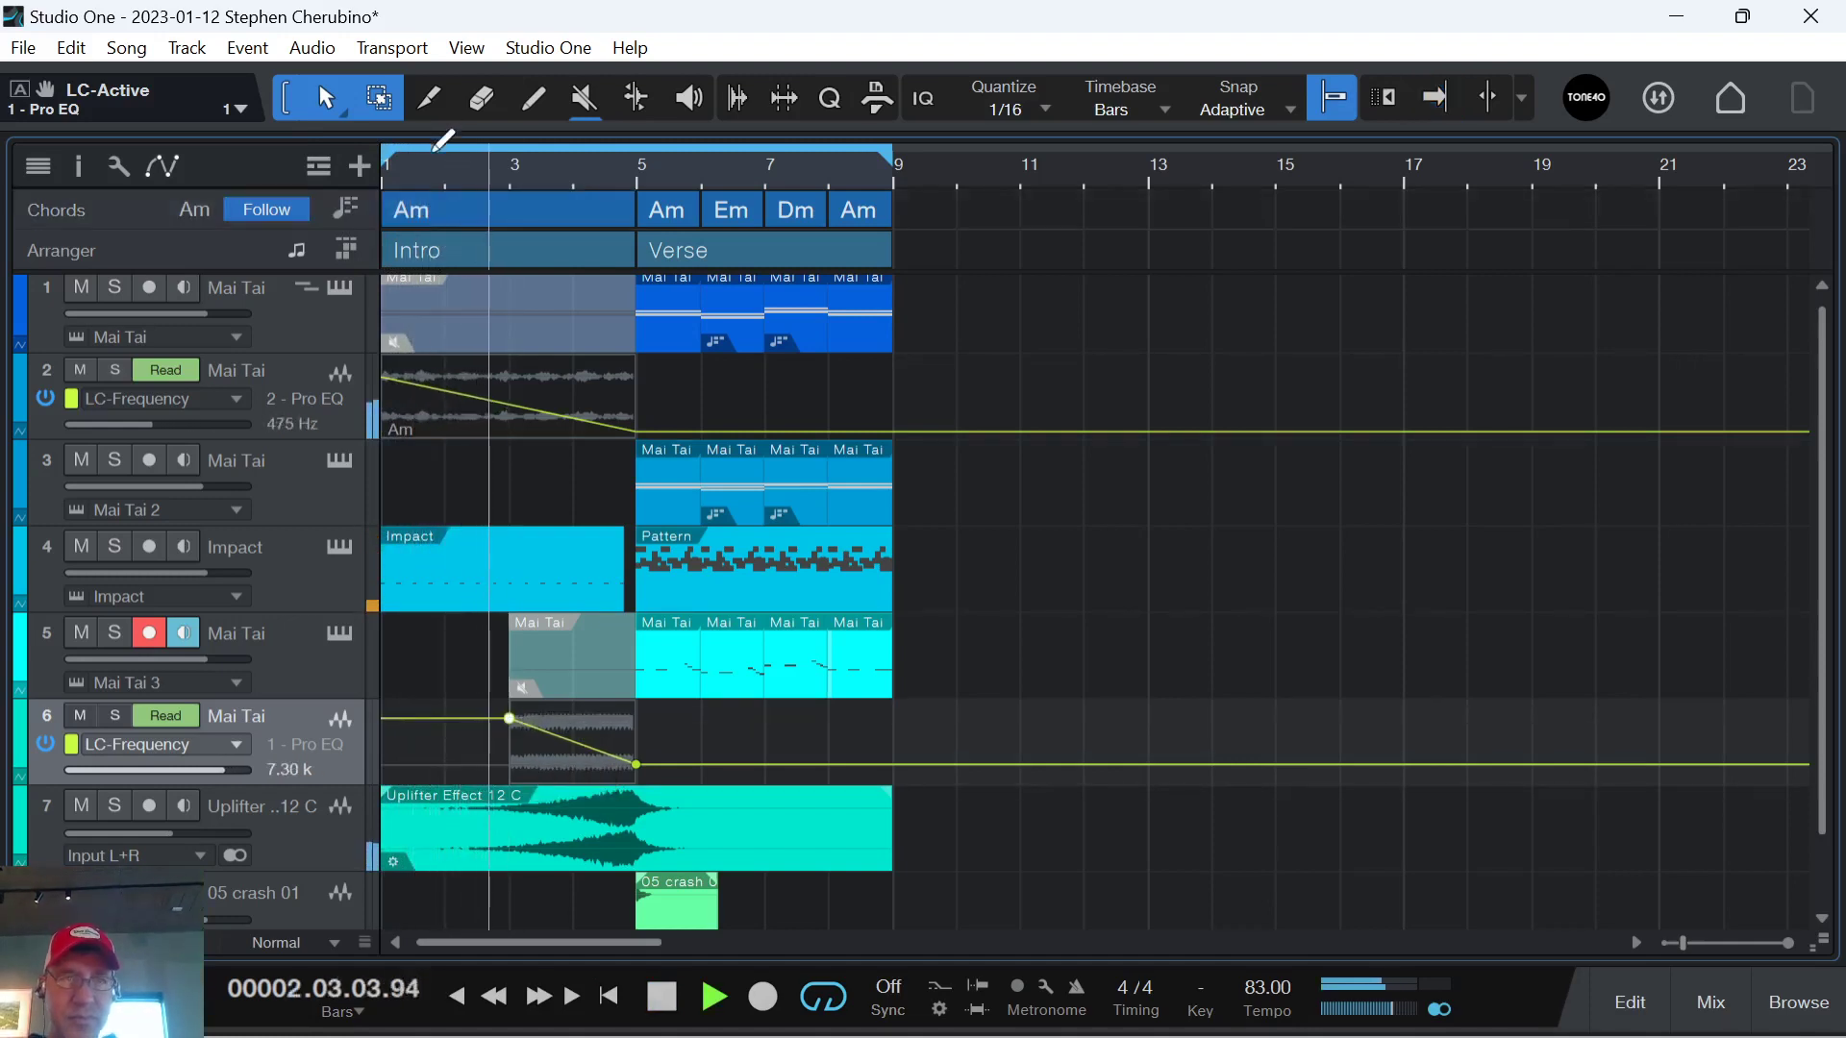
scroll(615, 154, down, 3)
key(space)
key(f)
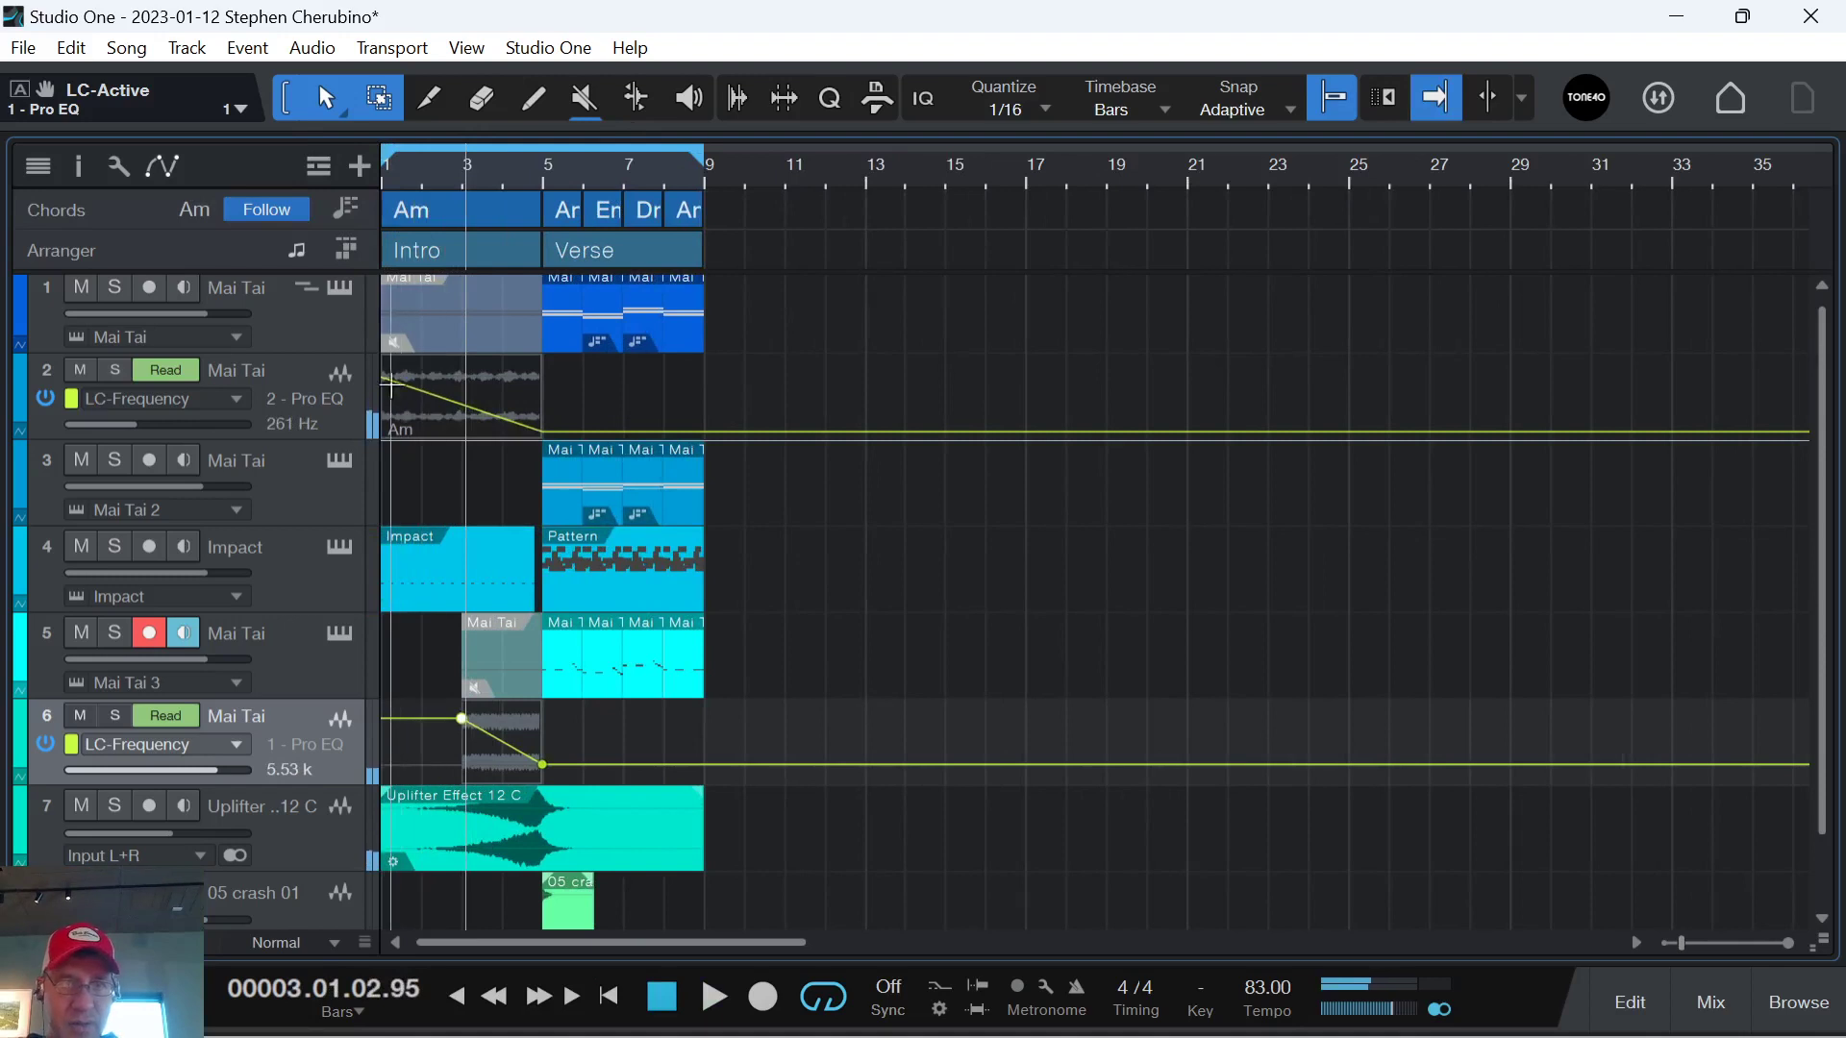
Lower track 2's starting LC-Frequency automation point at bar 1 to 974 Hz and play from the song start.
key(comma)
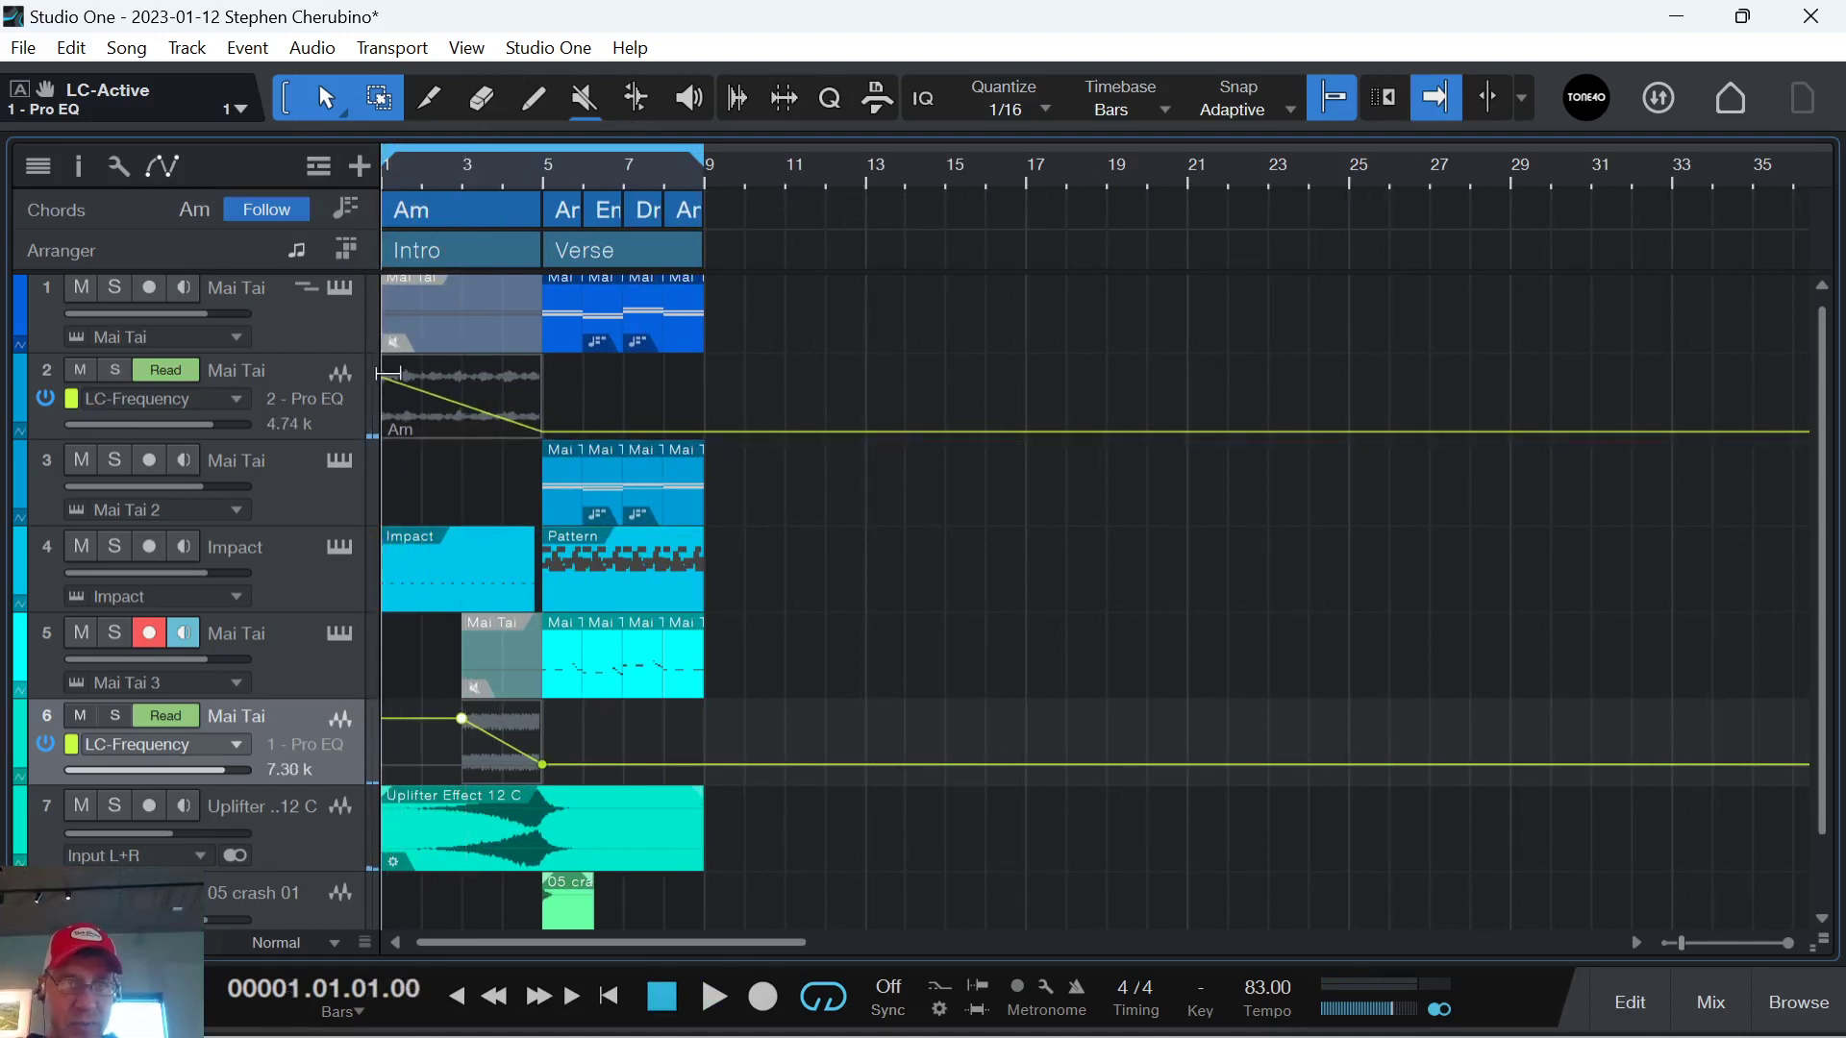
drag(388, 373, 377, 404)
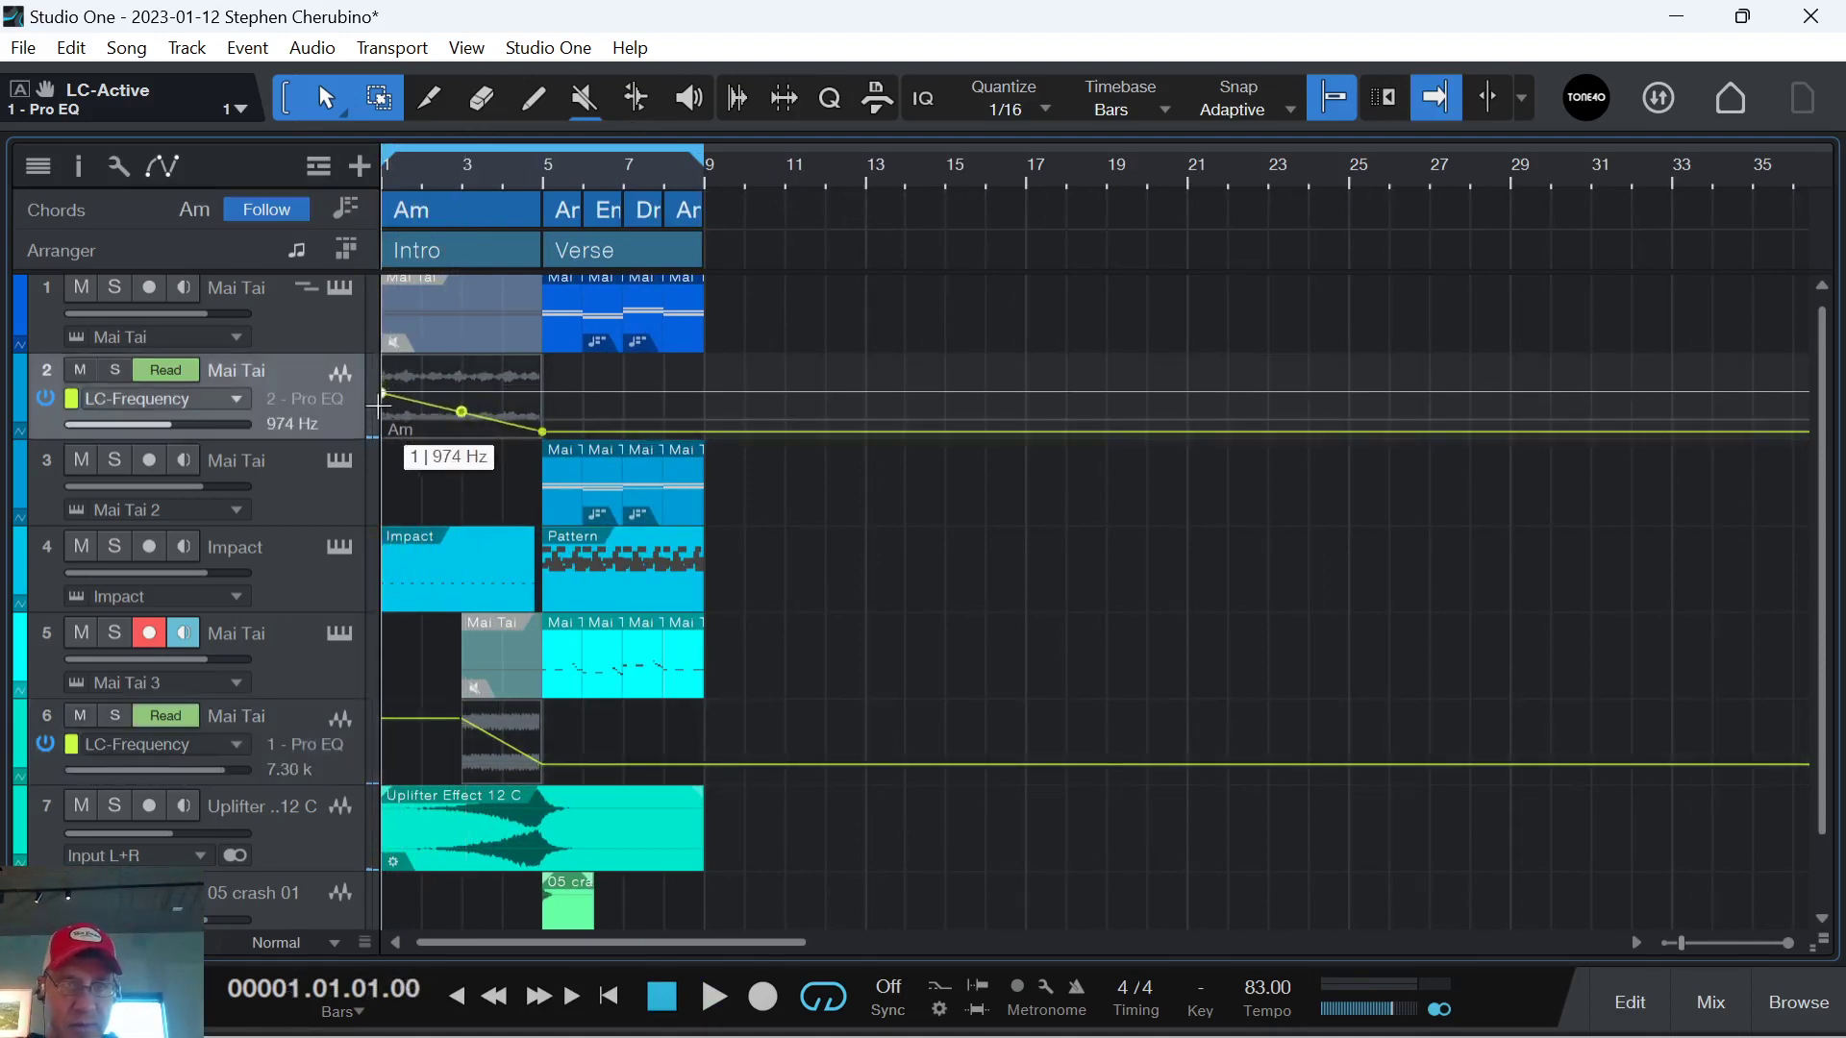
key(space)
key(f)
key(shift+f)
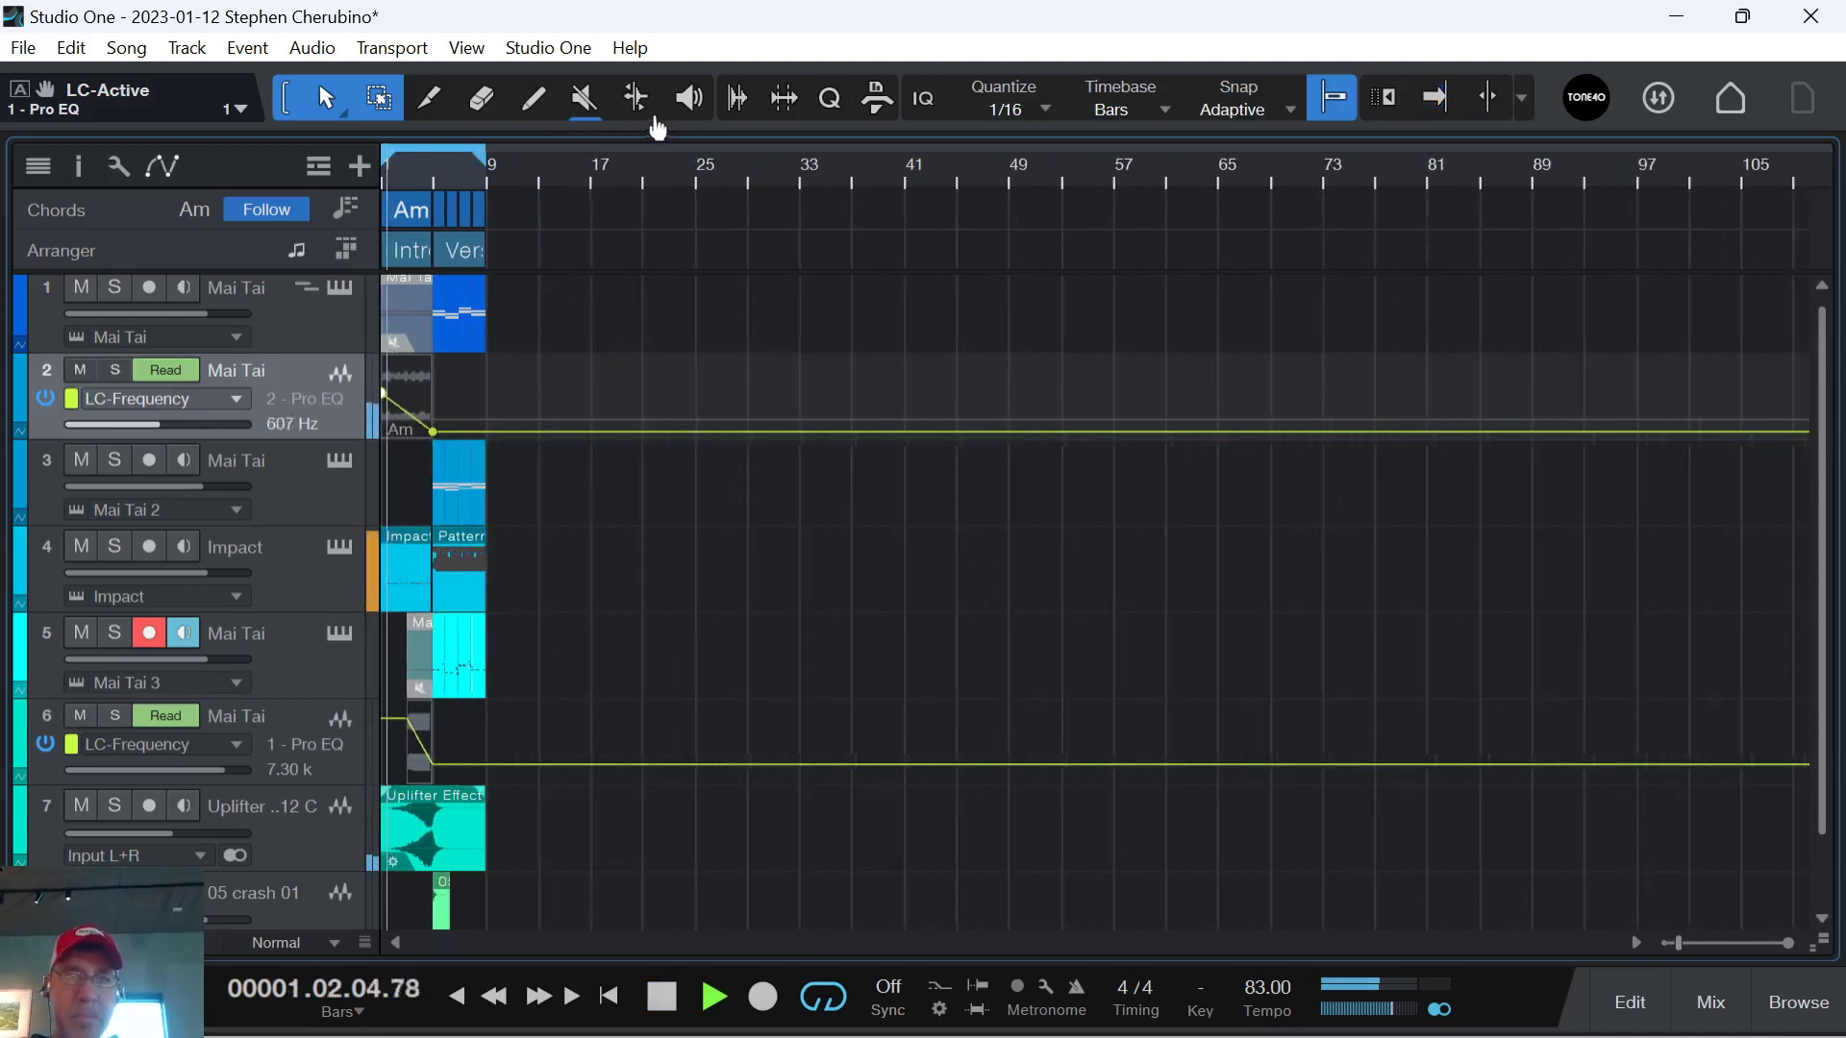
Set the loop range over the Verse from bar 5 to bar 9, audition the Intro-to-Verse transition, and stop.
drag(655, 162, 927, 139)
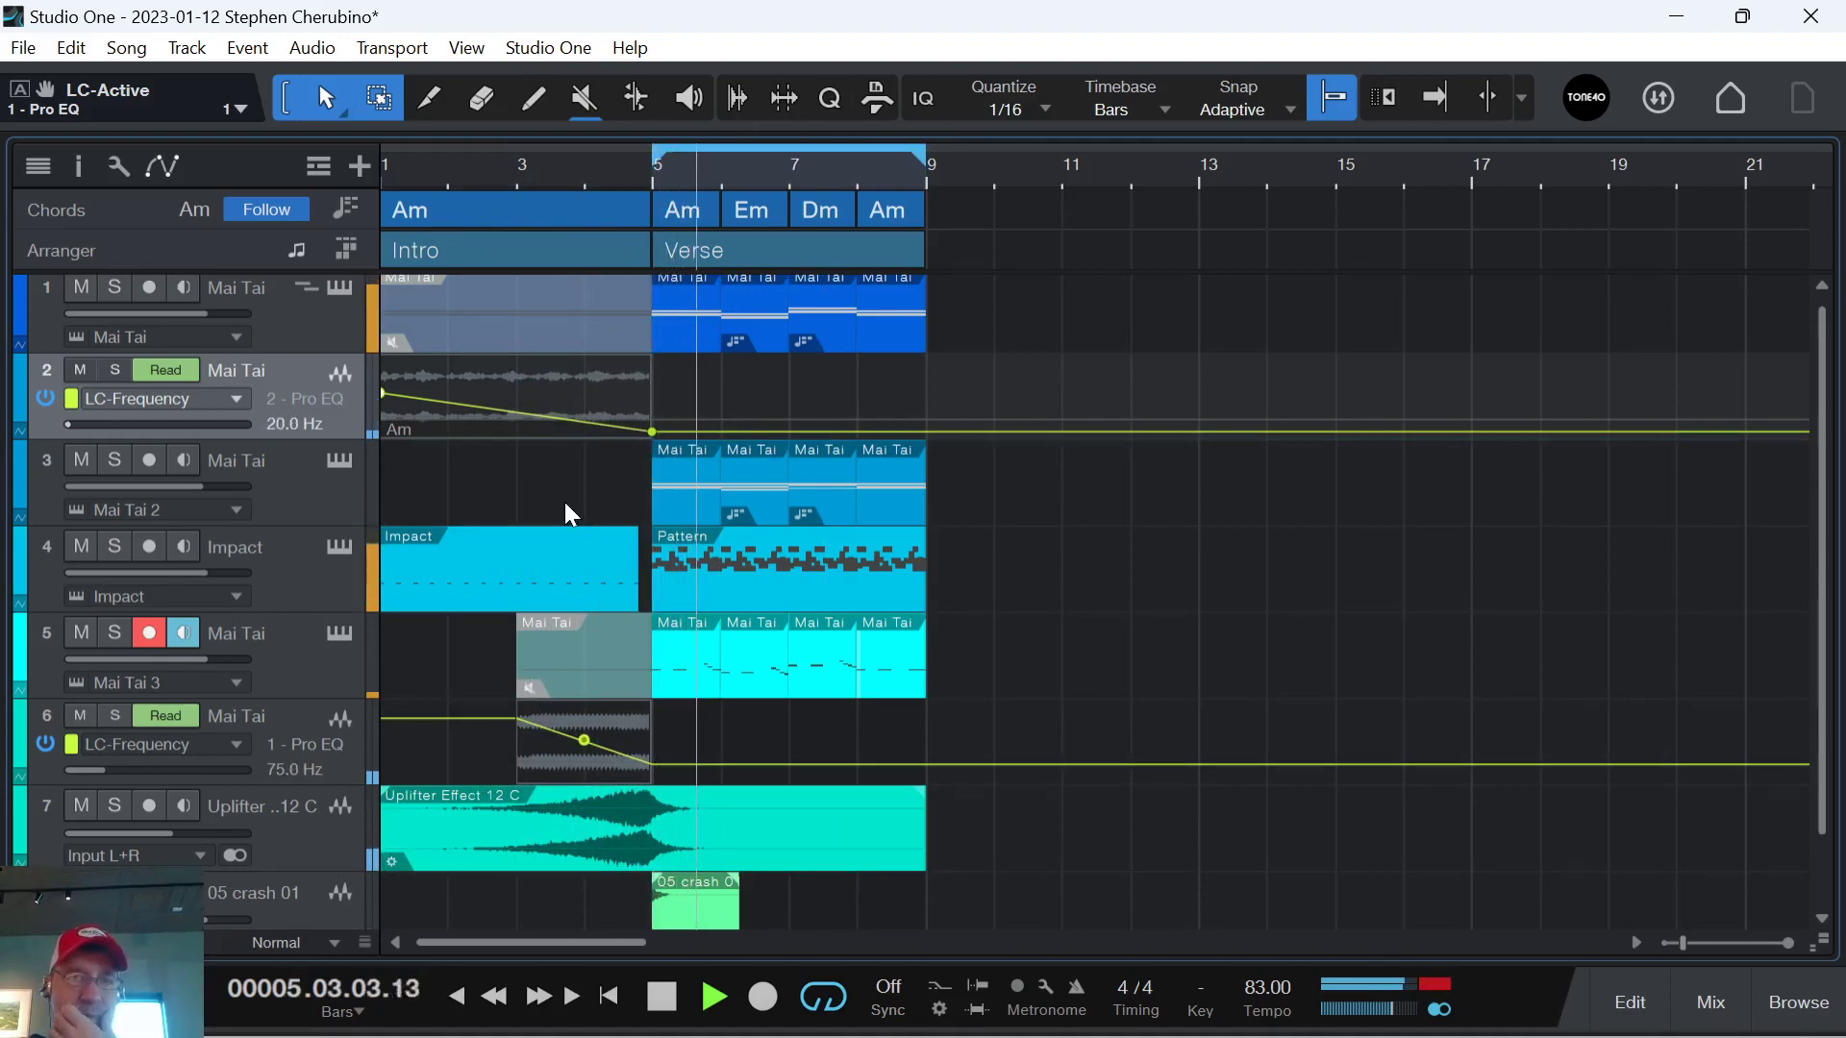
drag(874, 169, 926, 190)
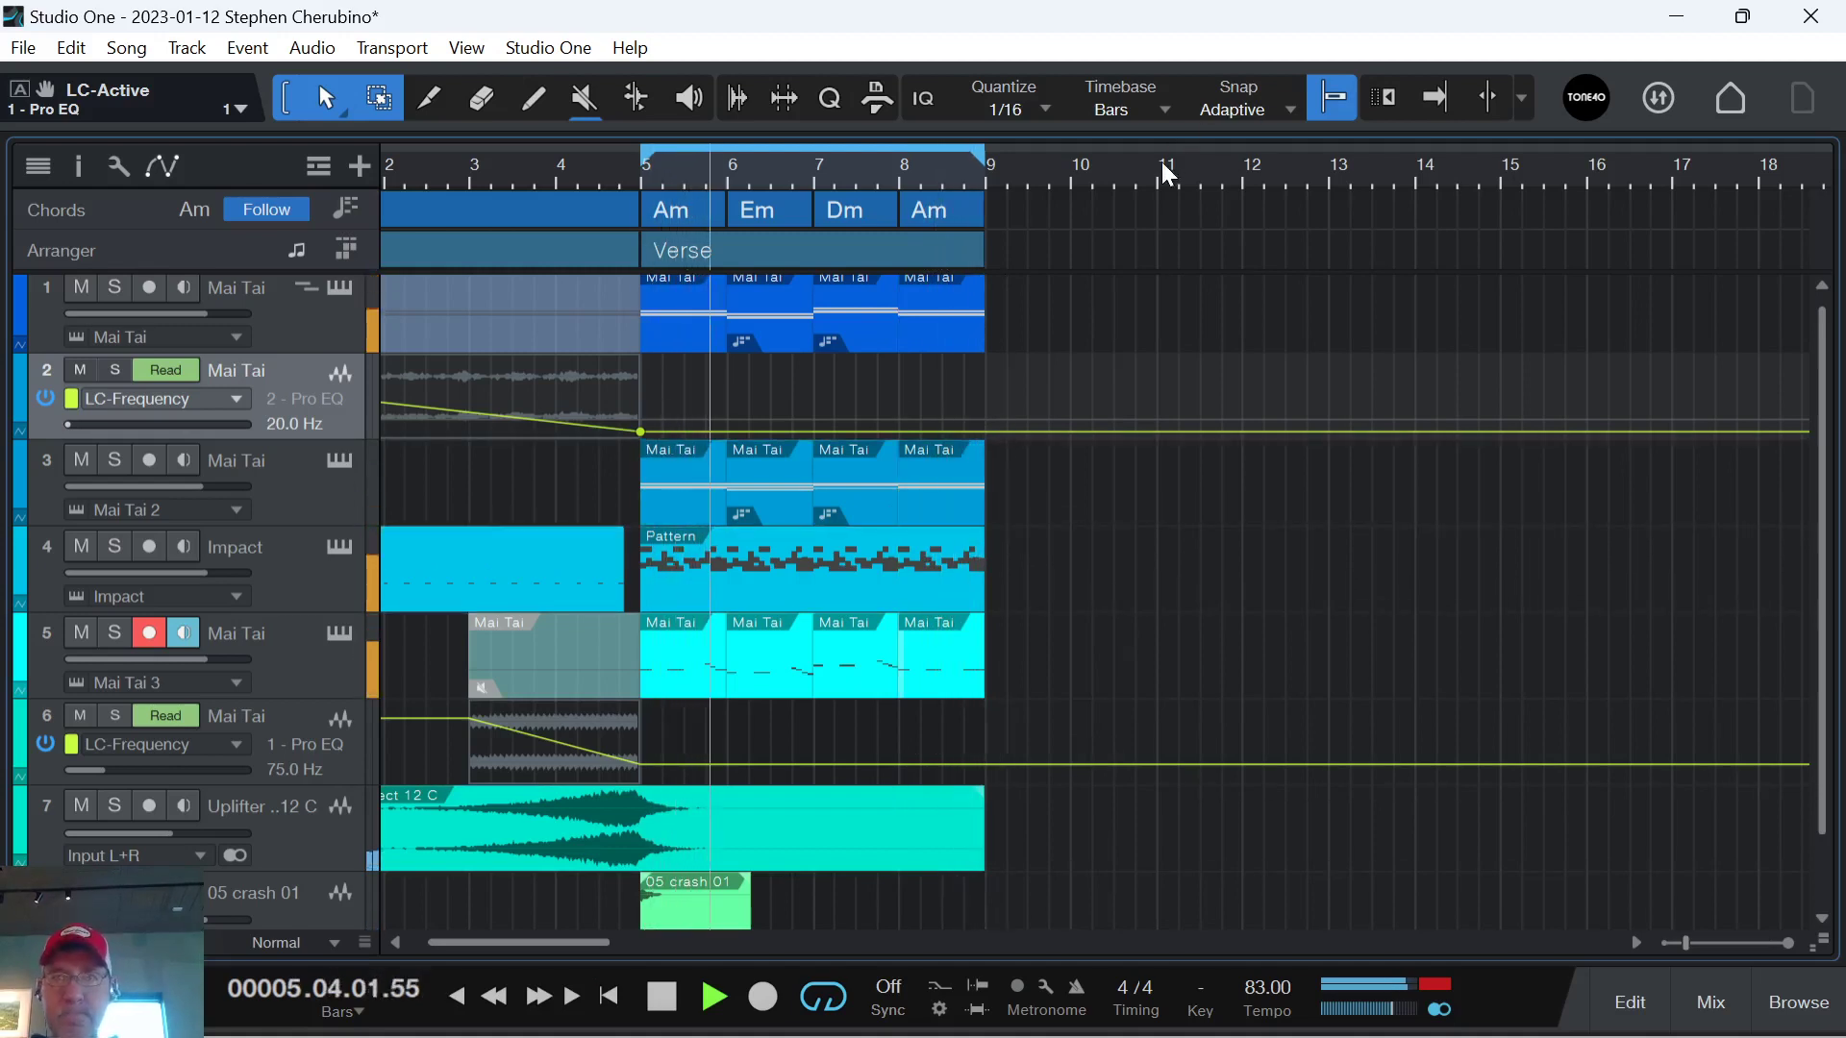
scroll(1145, 169, down, 2)
scroll(1141, 171, up, 1)
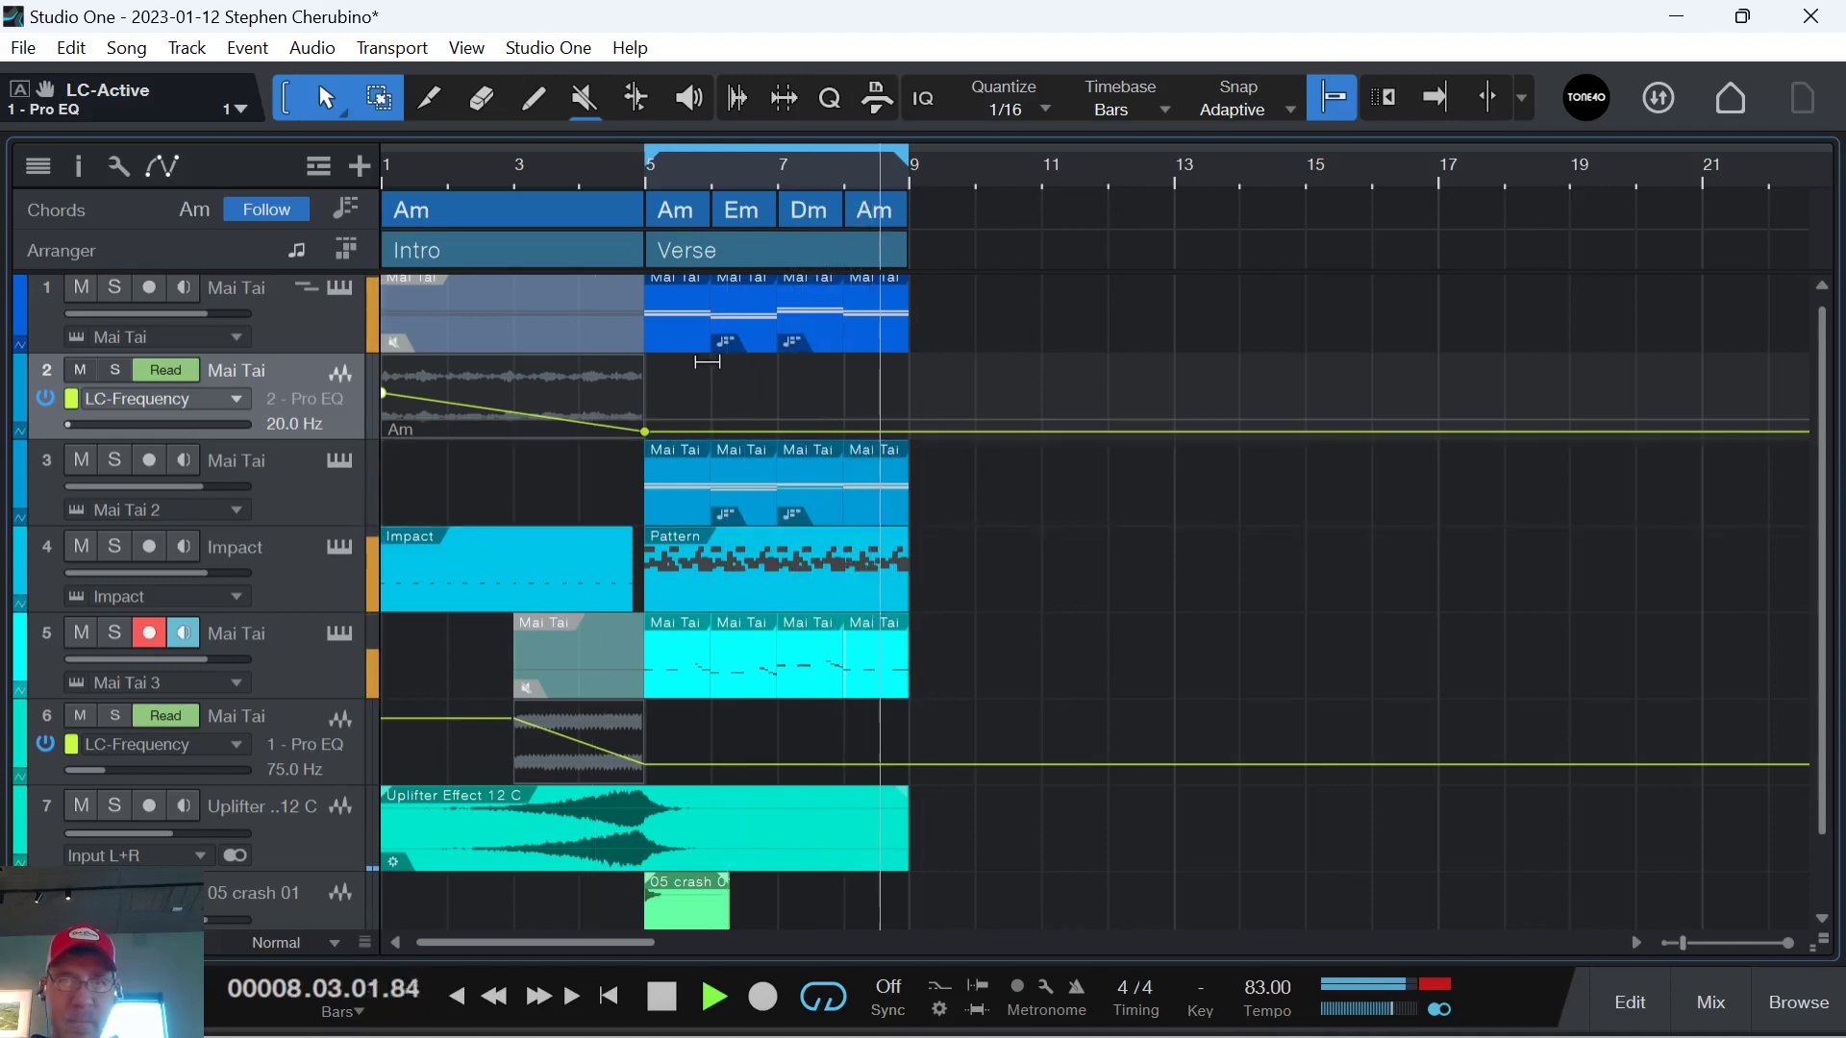
key(space)
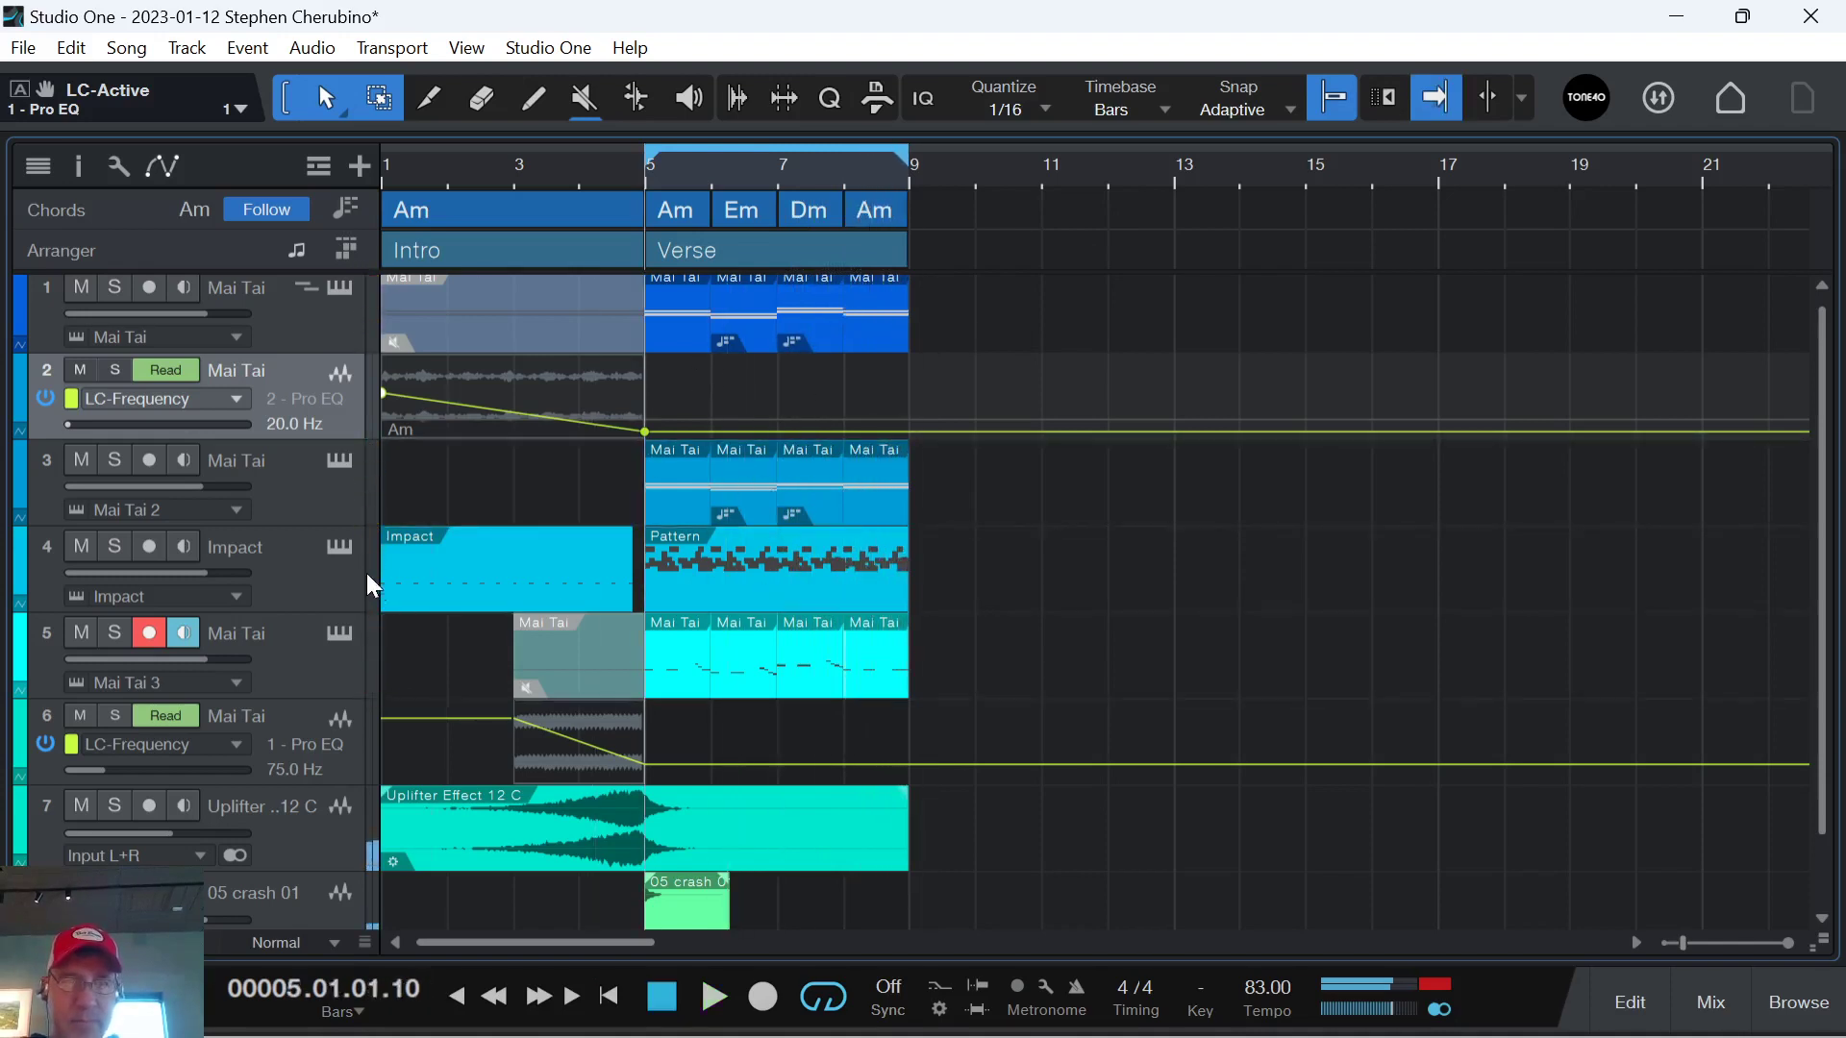
Check the pads in the Impact track's instrument editor, close it, and show the mixer console.
click(348, 546)
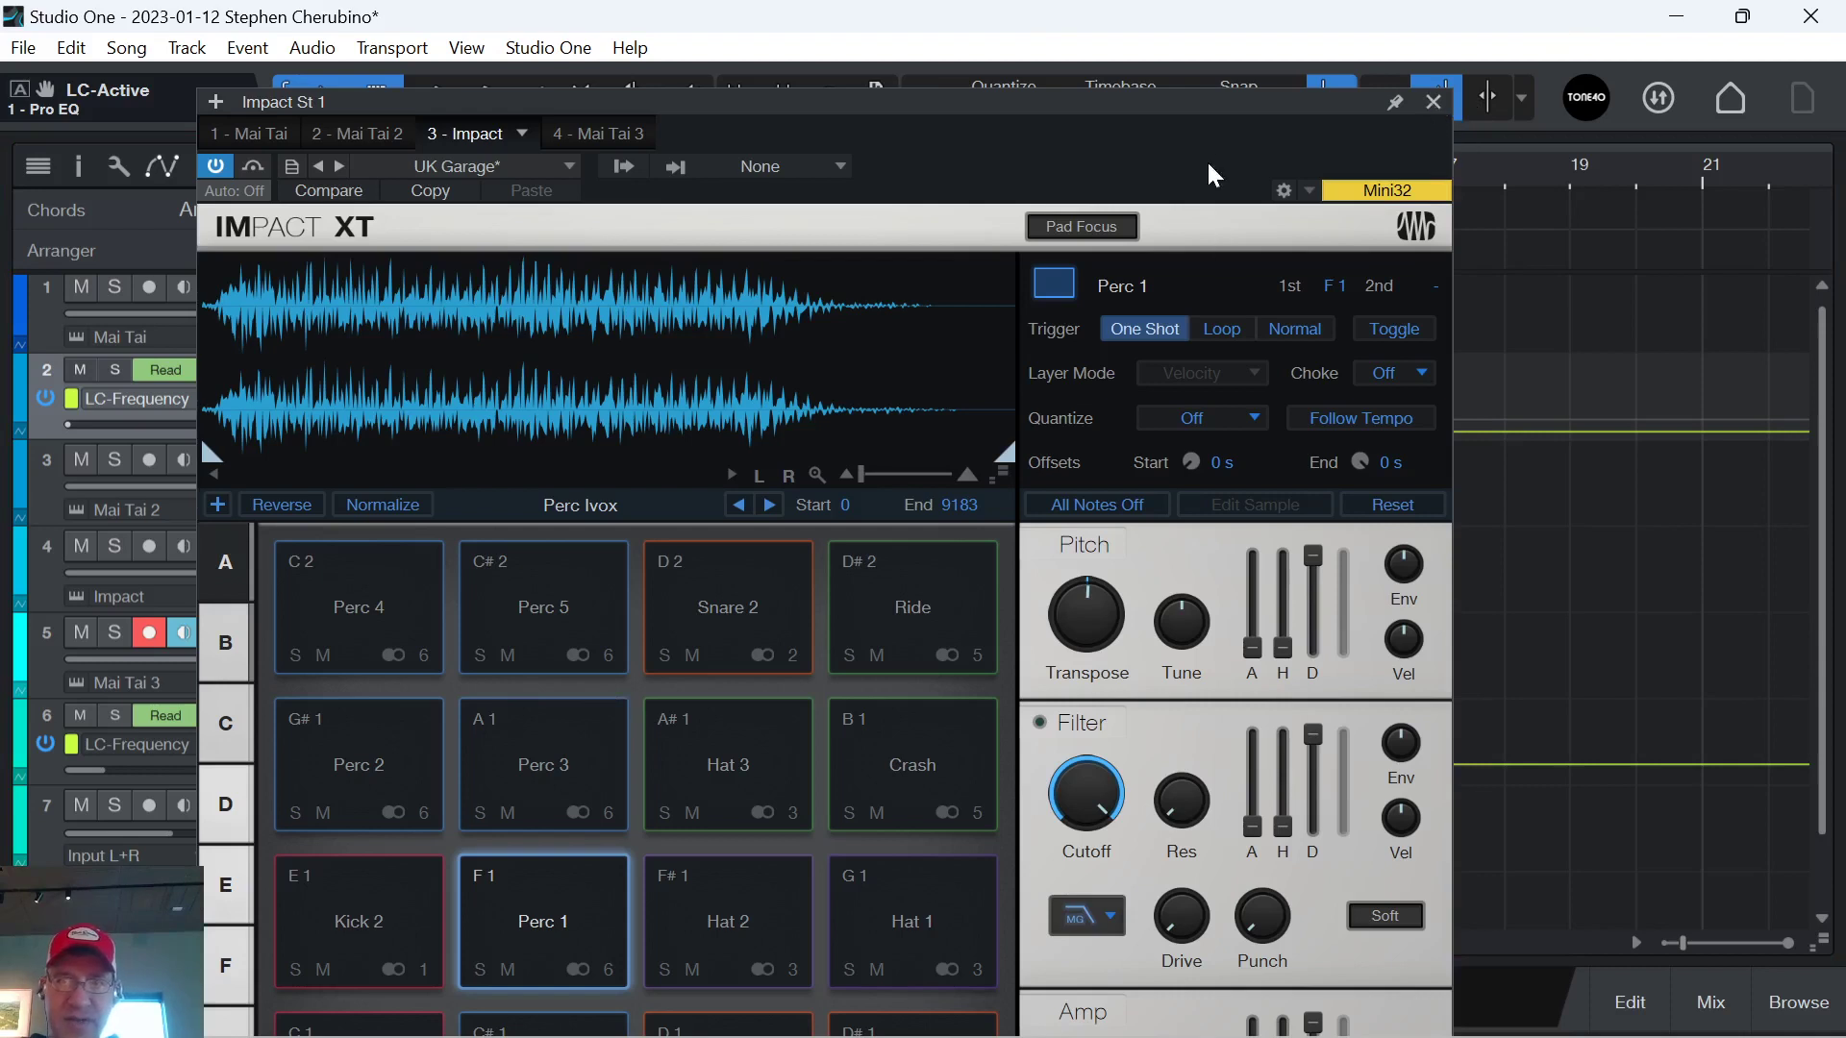
drag(1196, 117, 1180, 14)
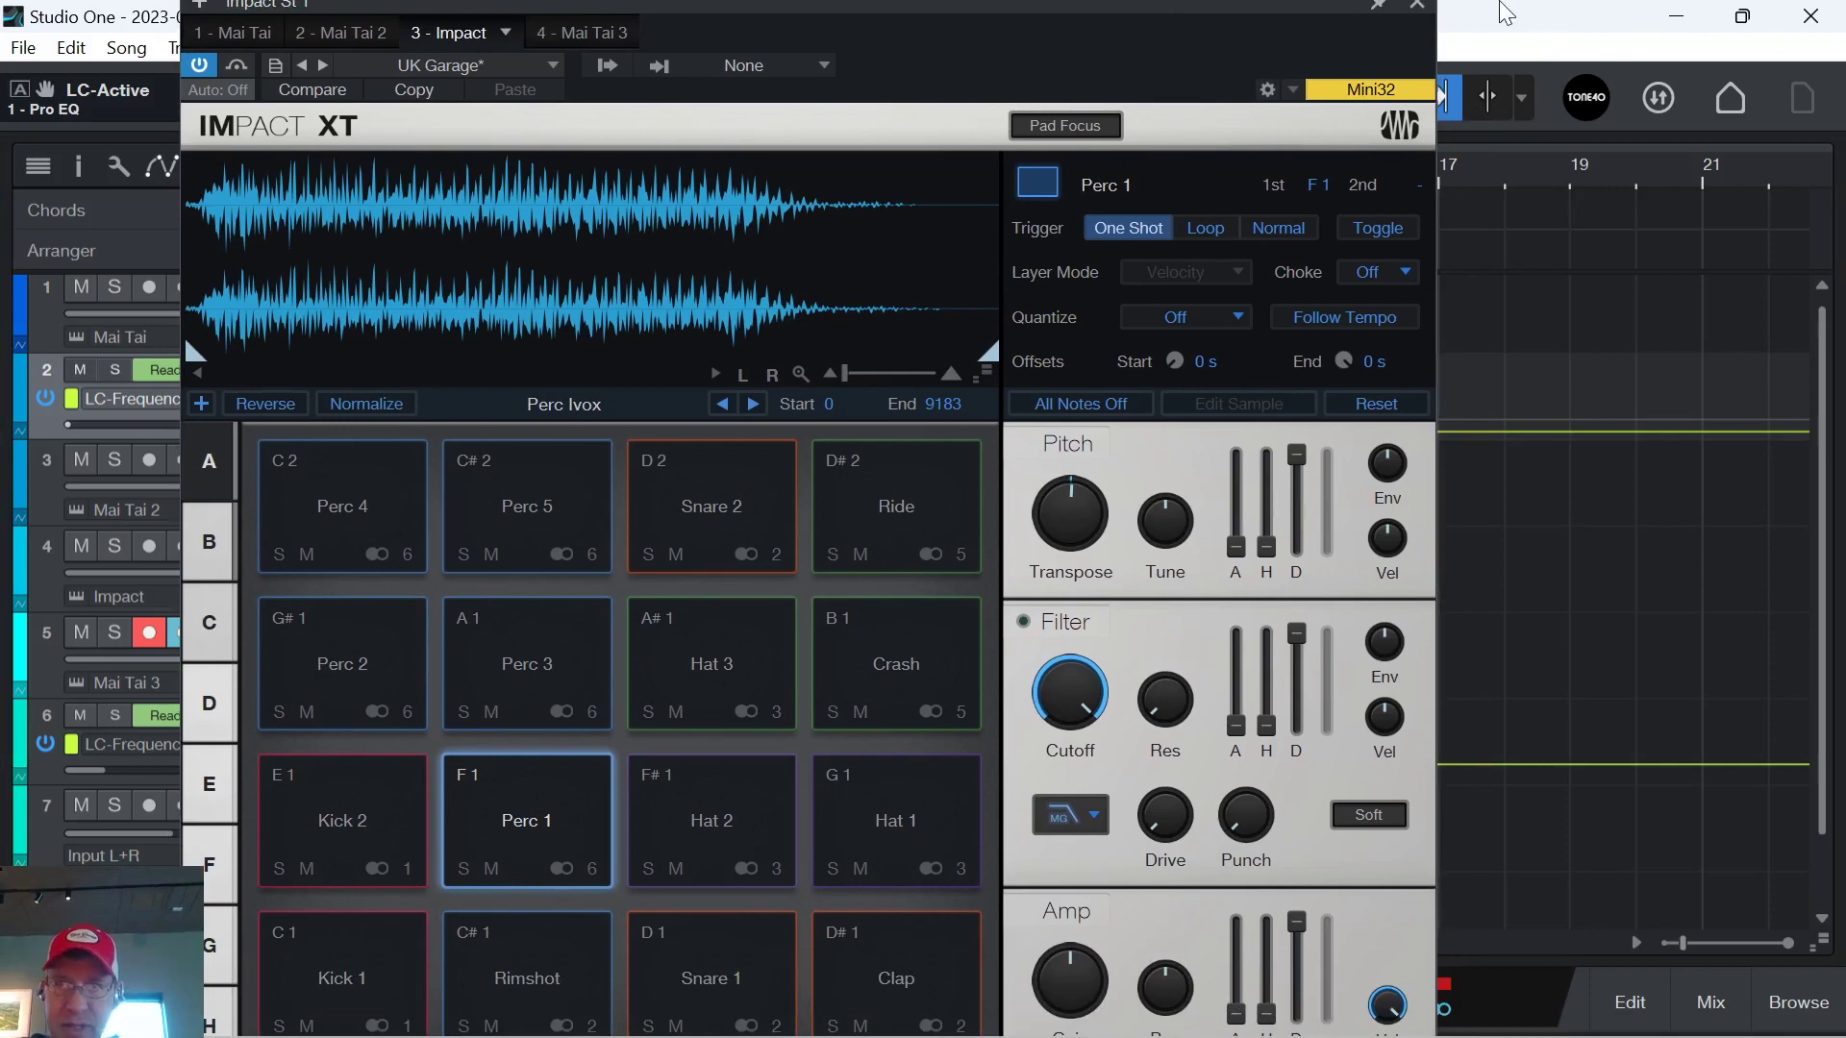
click(1416, 5)
click(1710, 1001)
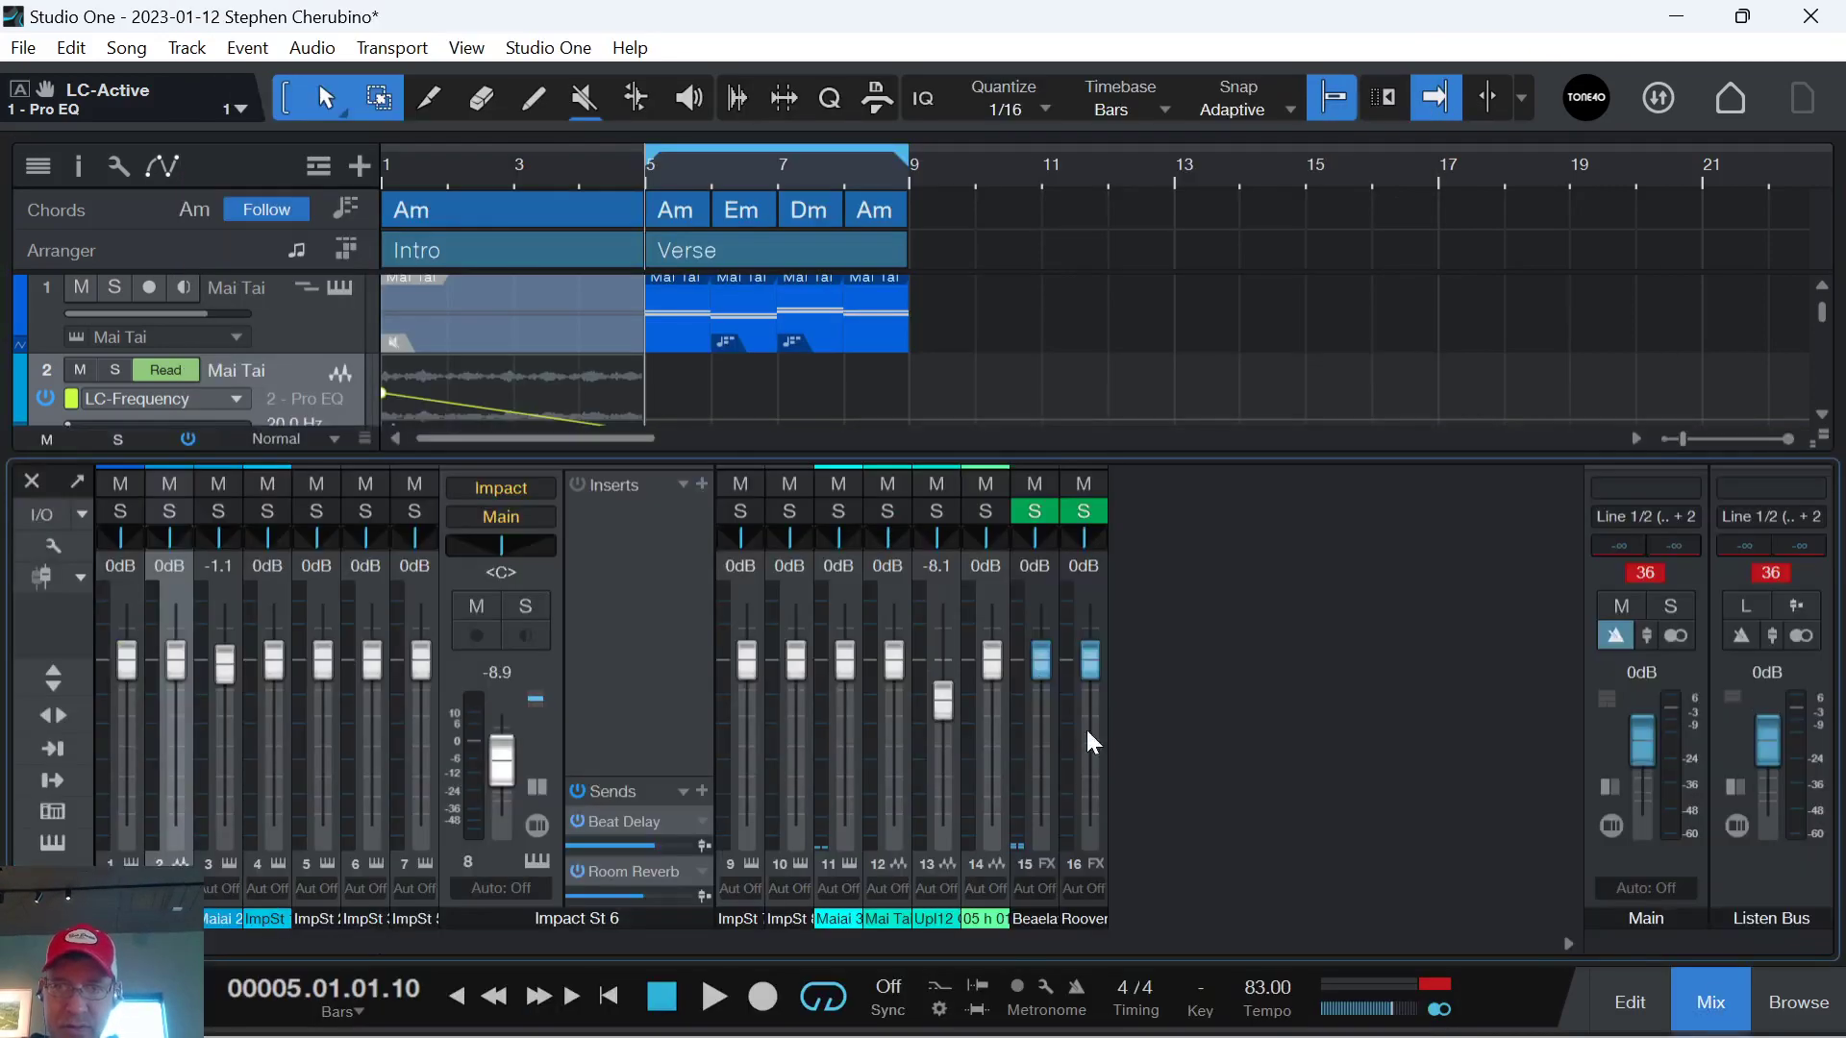
Collapse the Impact St 6 channel and check which drum outputs mixer channels 6 and 5 carry.
click(676, 676)
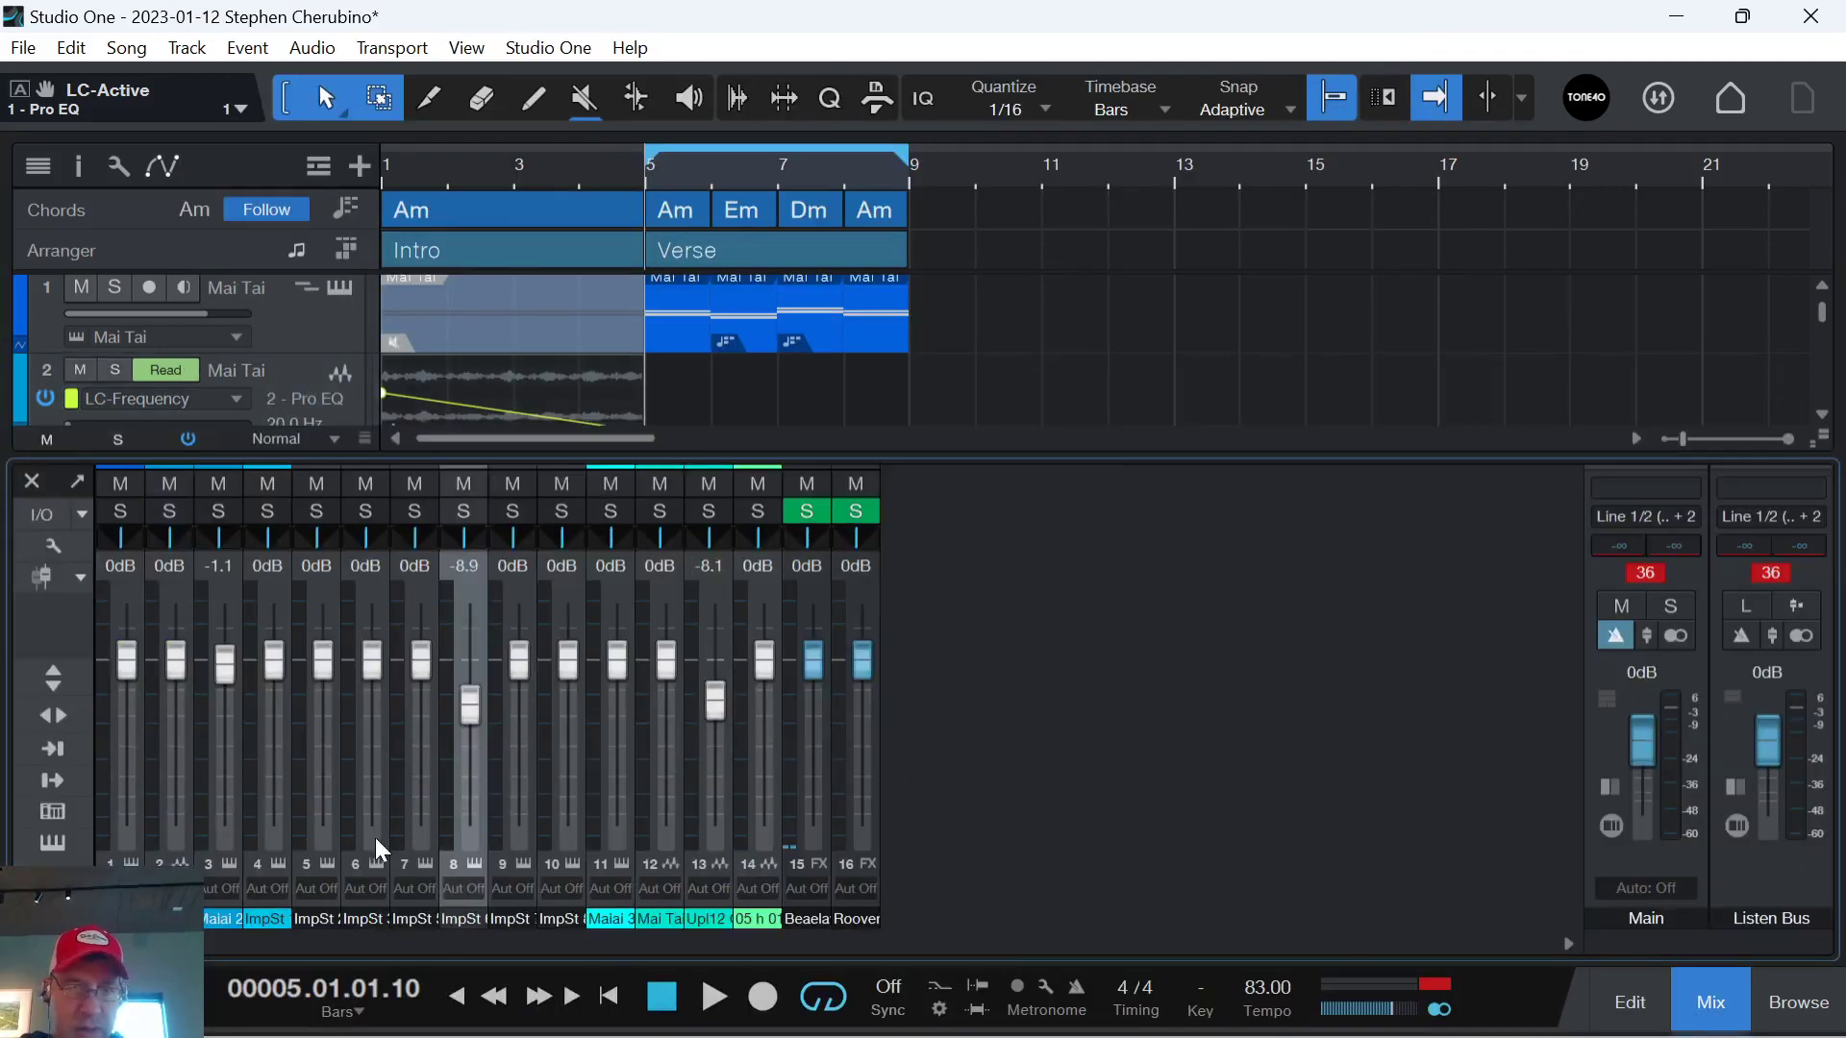
click(357, 916)
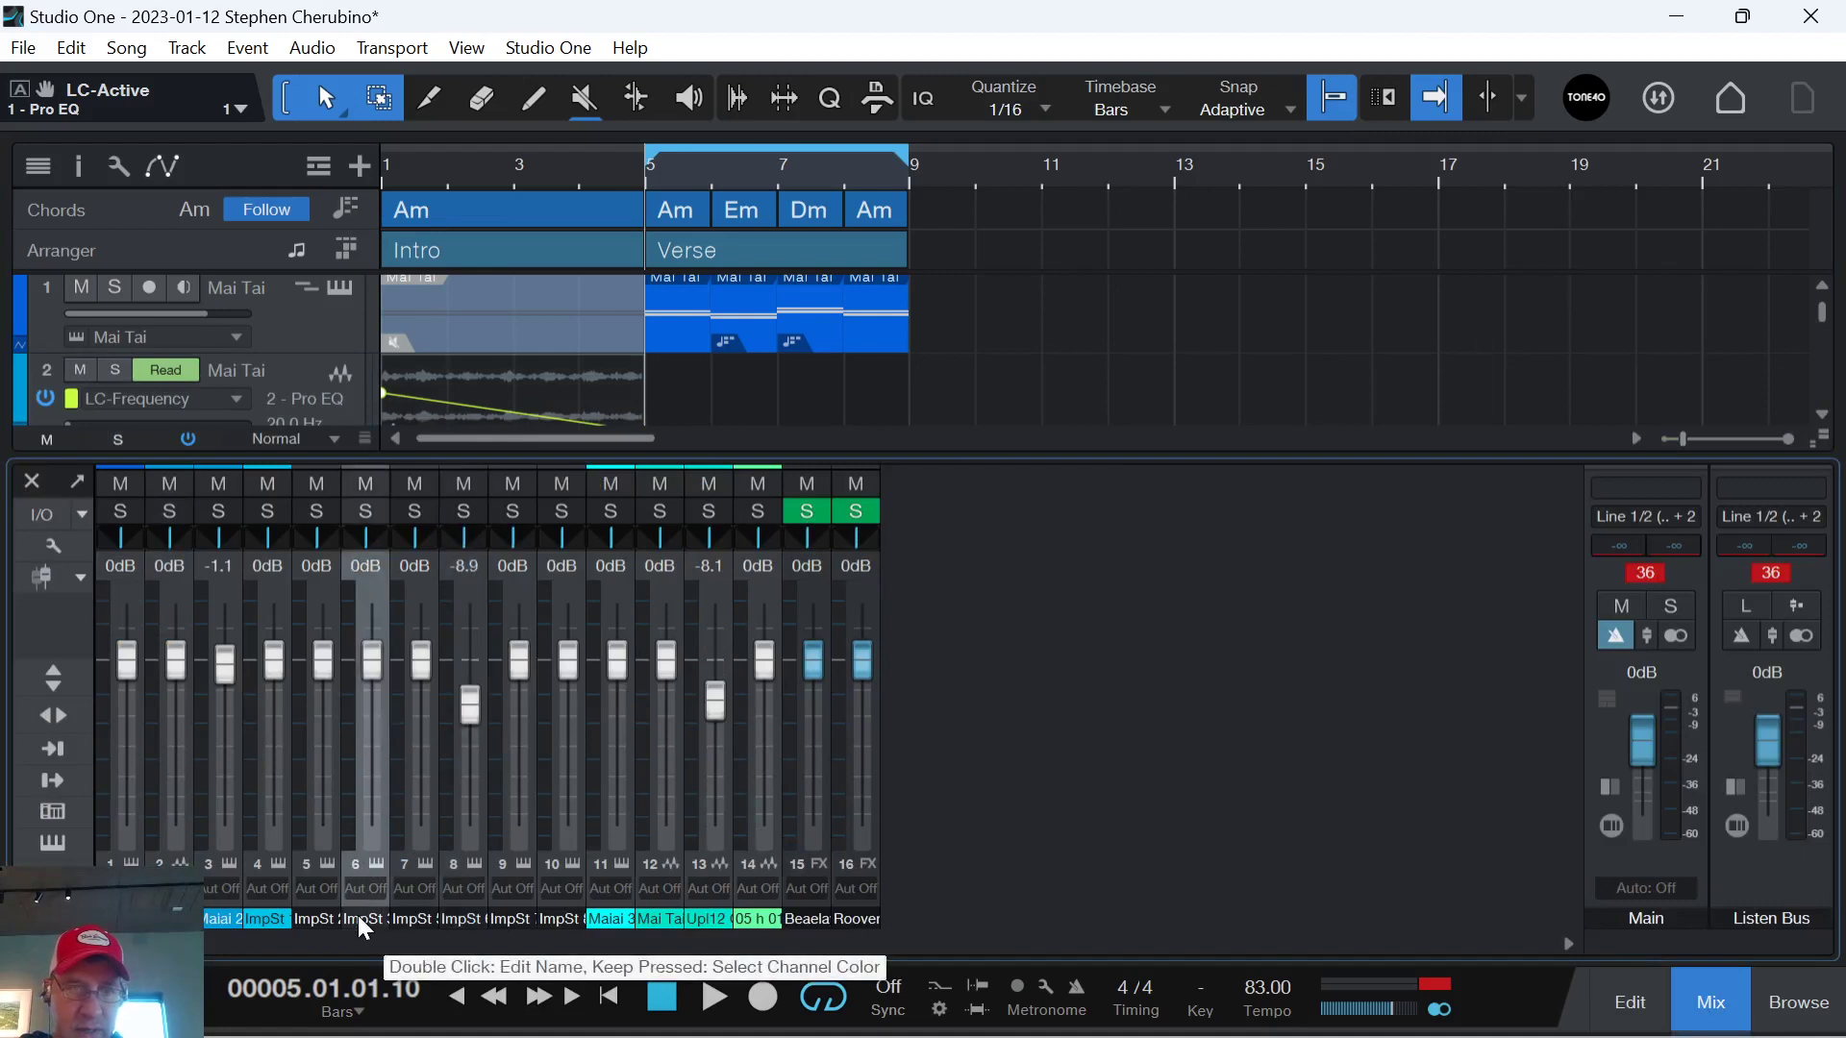
double_click(359, 920)
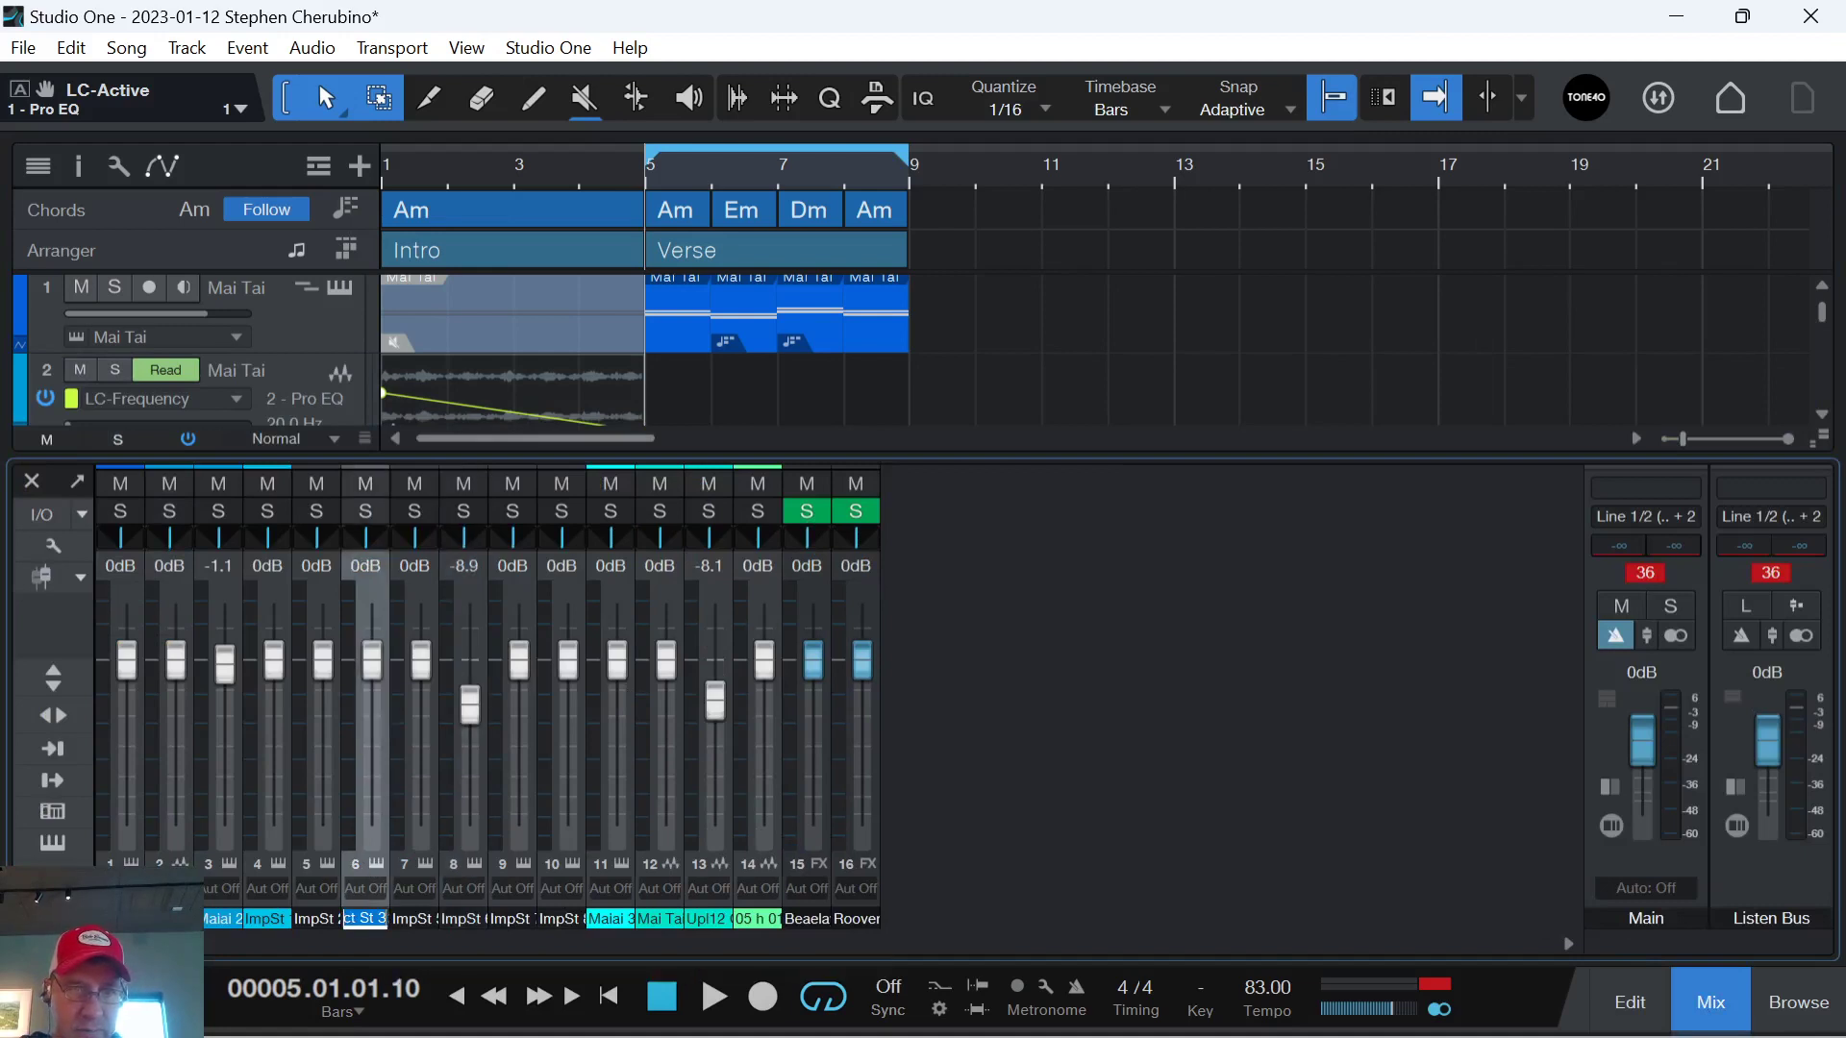
click(323, 911)
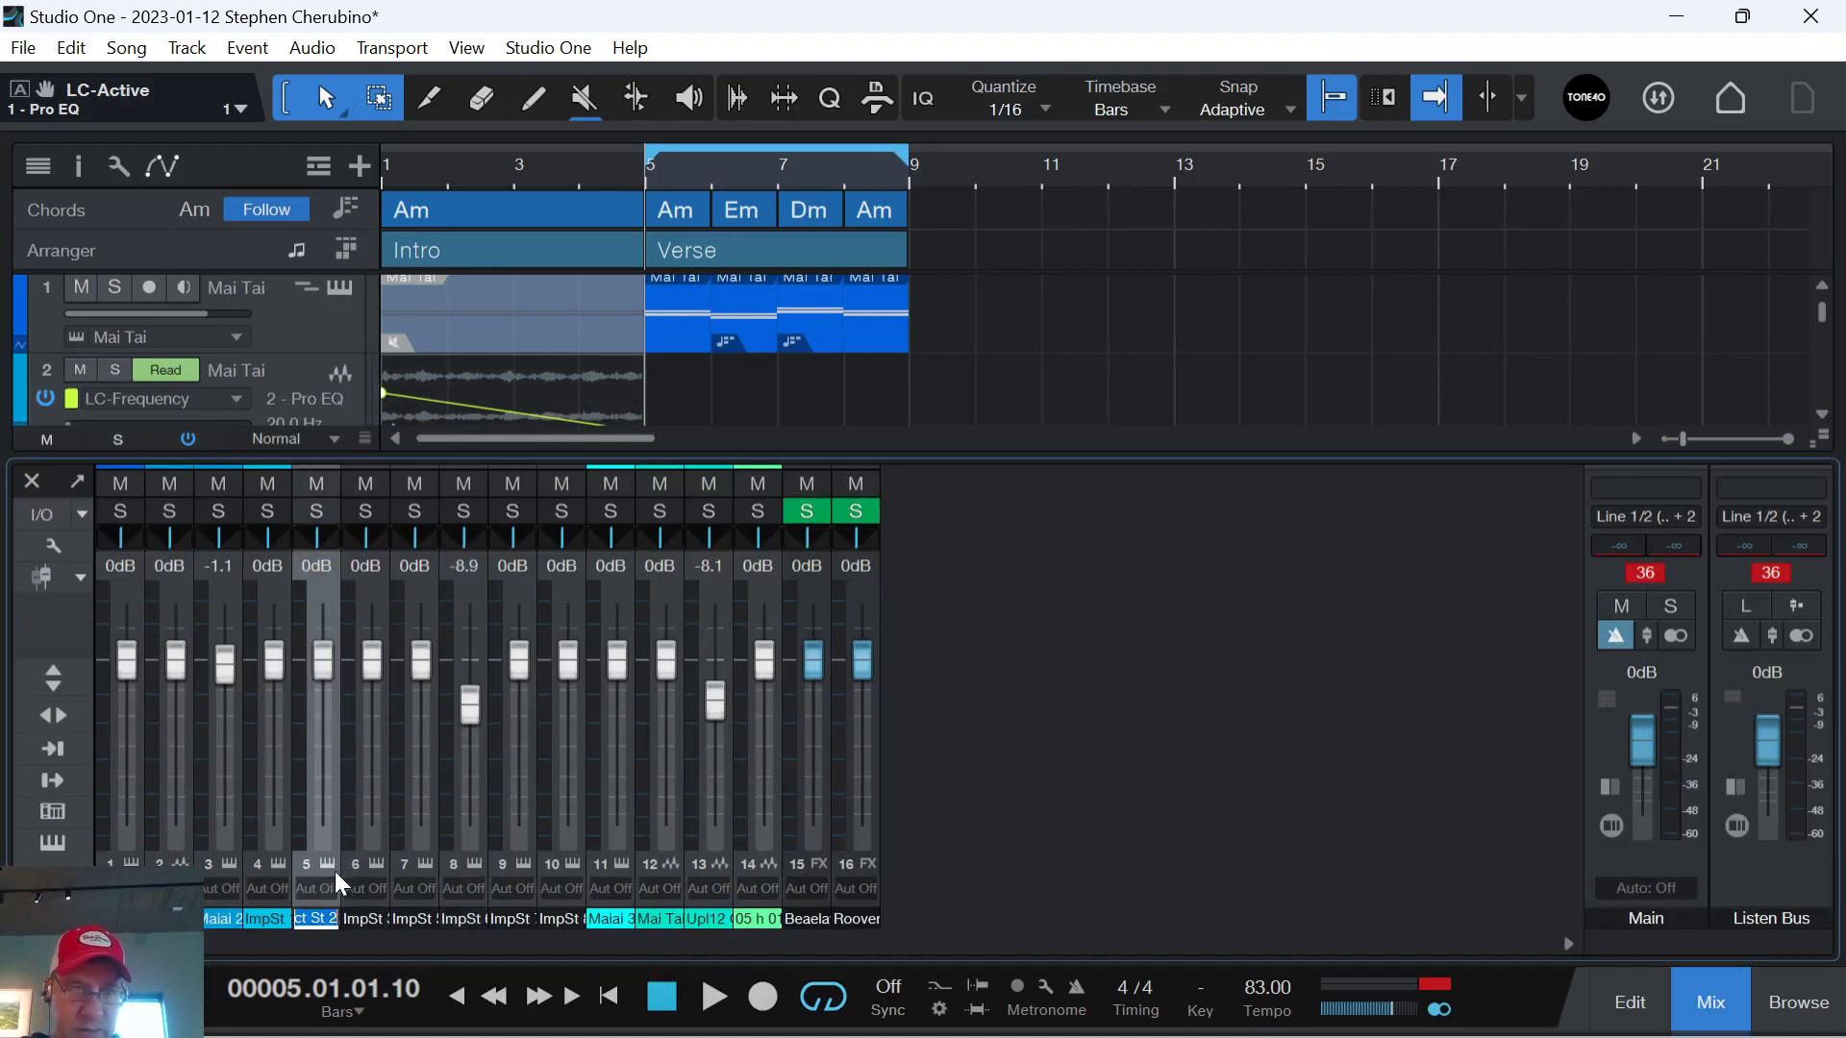
click(329, 862)
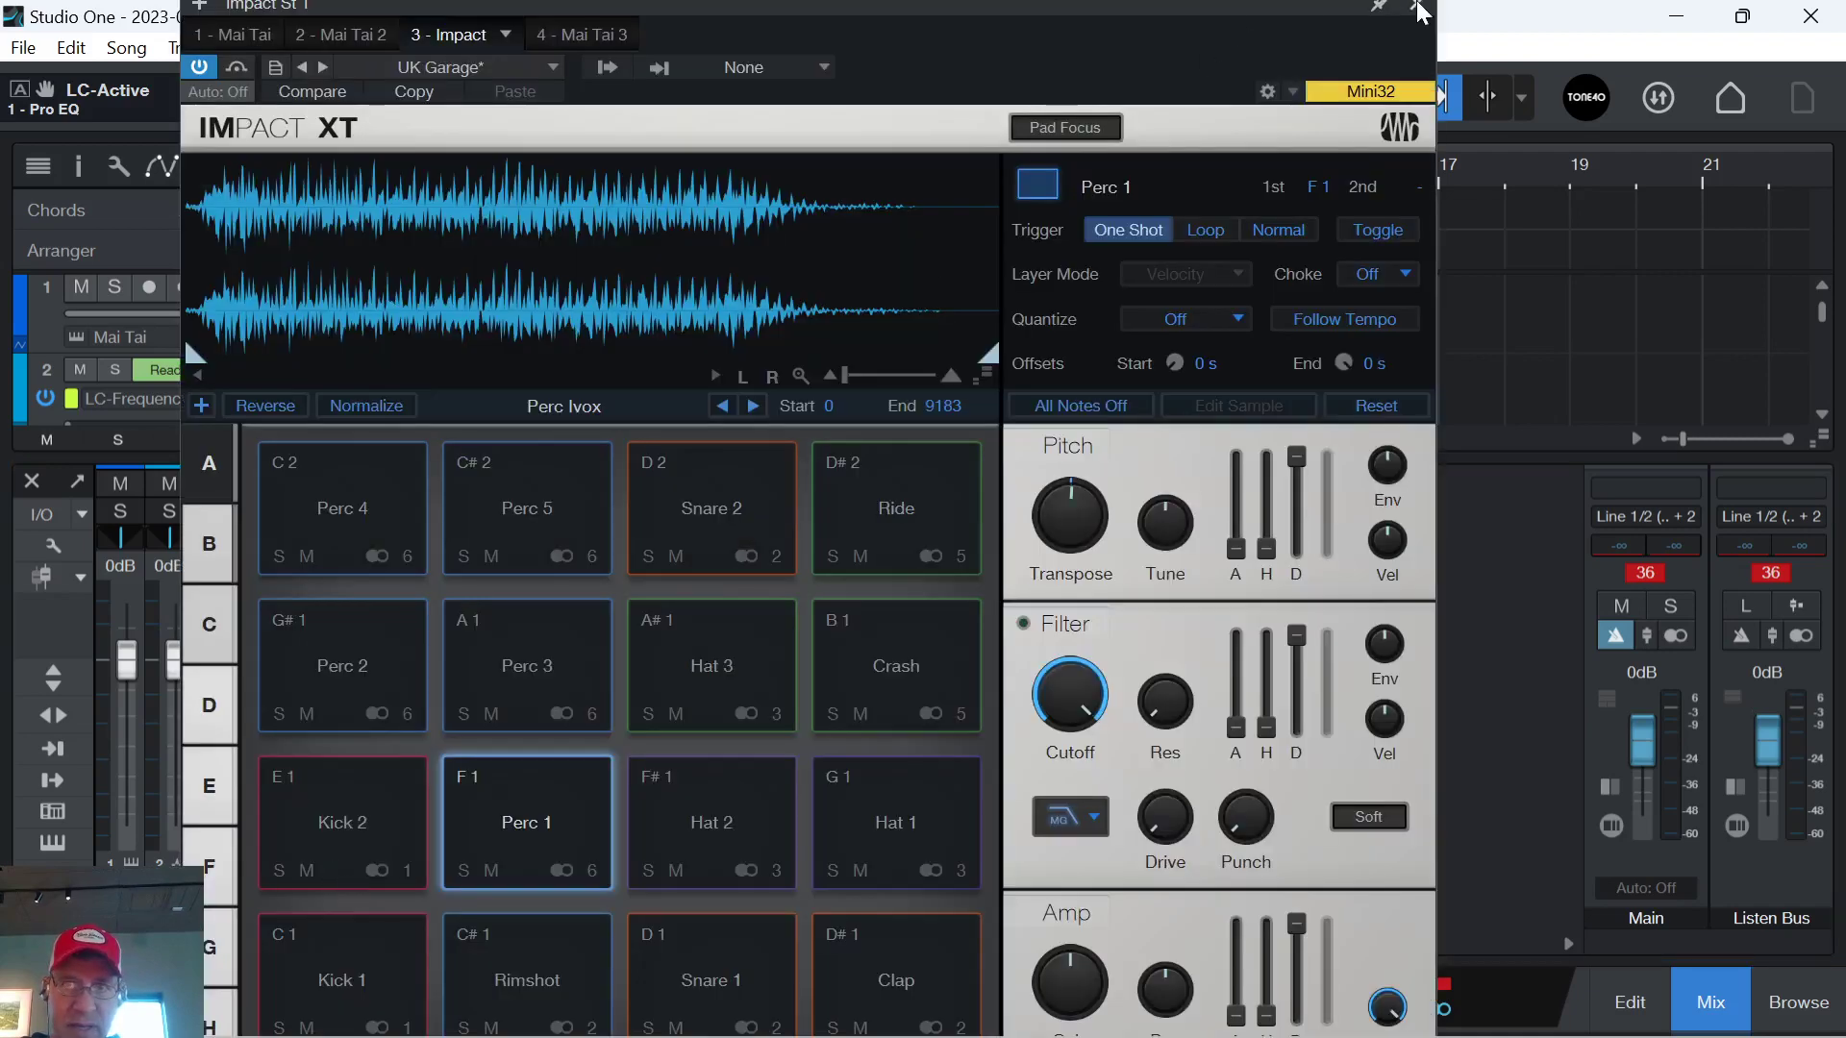
click(1418, 8)
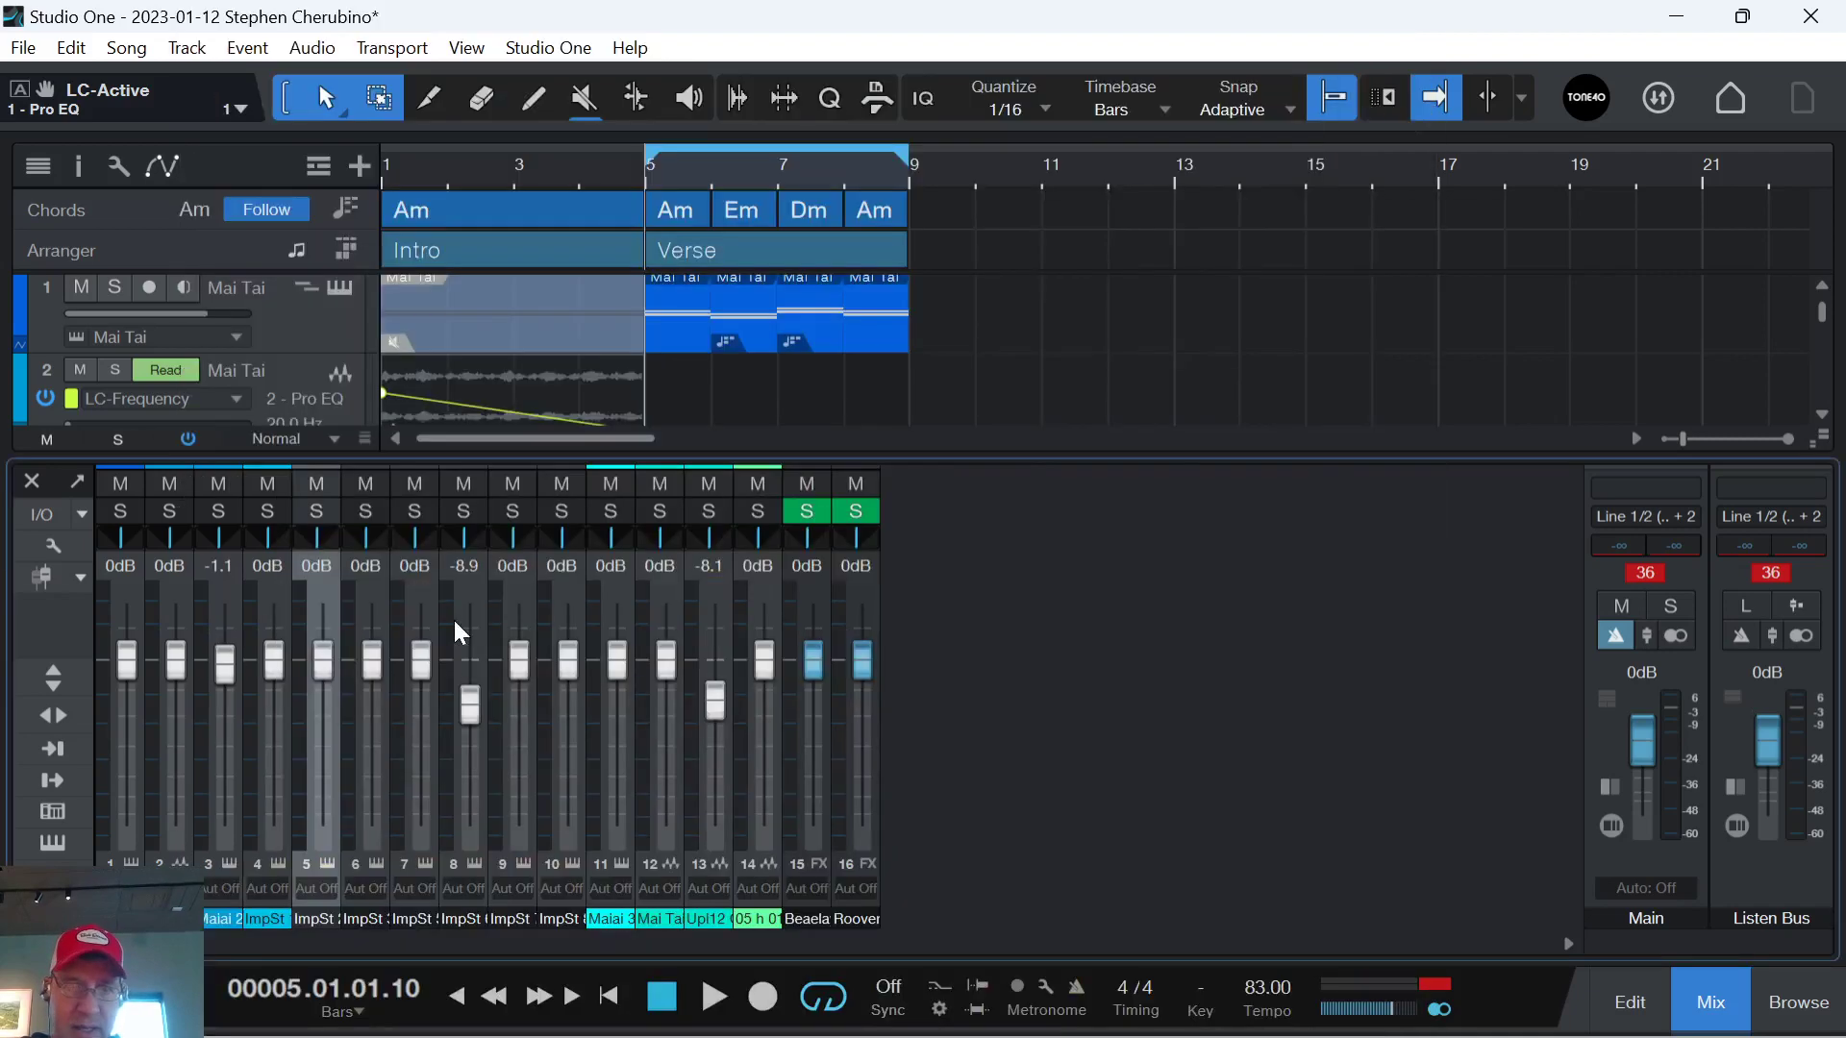
Add Beat Delay and Room Reverb sends to the Impact St 2 channel and reduce their levels, with Room Reverb at -8.9 dB.
double_click(325, 597)
click(555, 792)
click(582, 856)
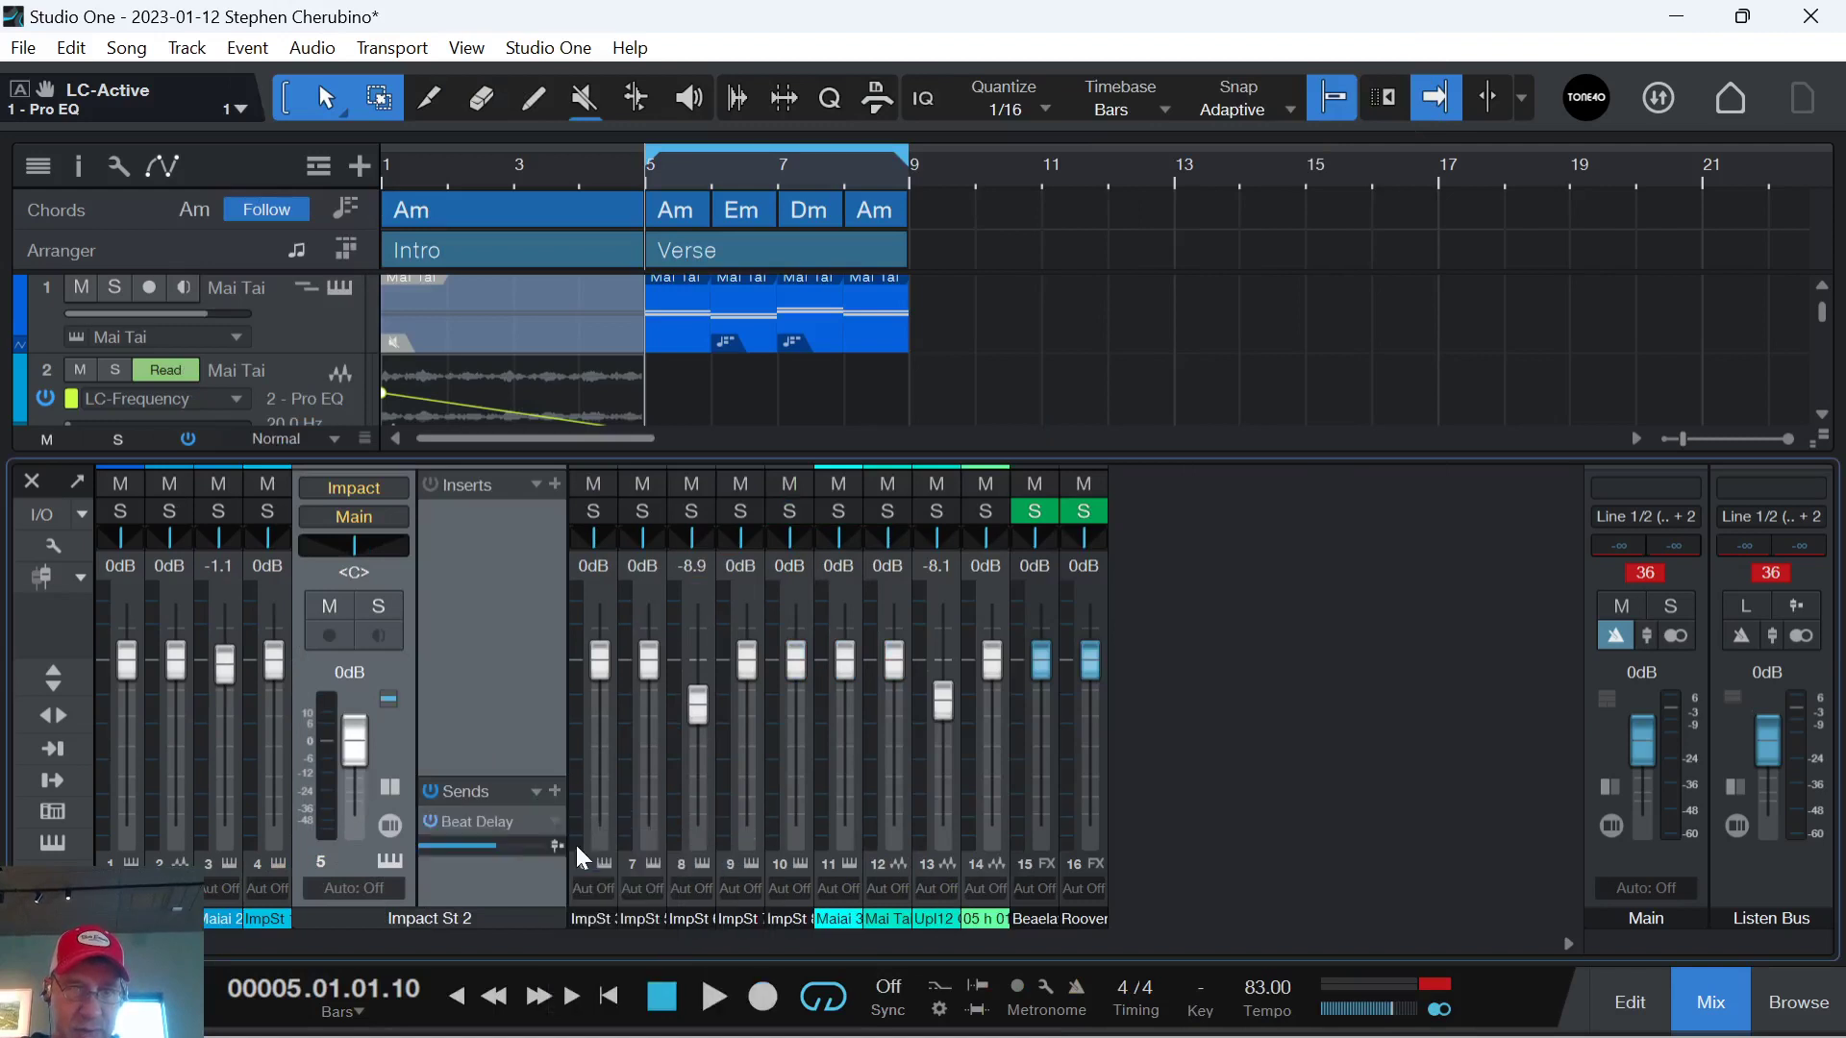
click(555, 794)
click(573, 889)
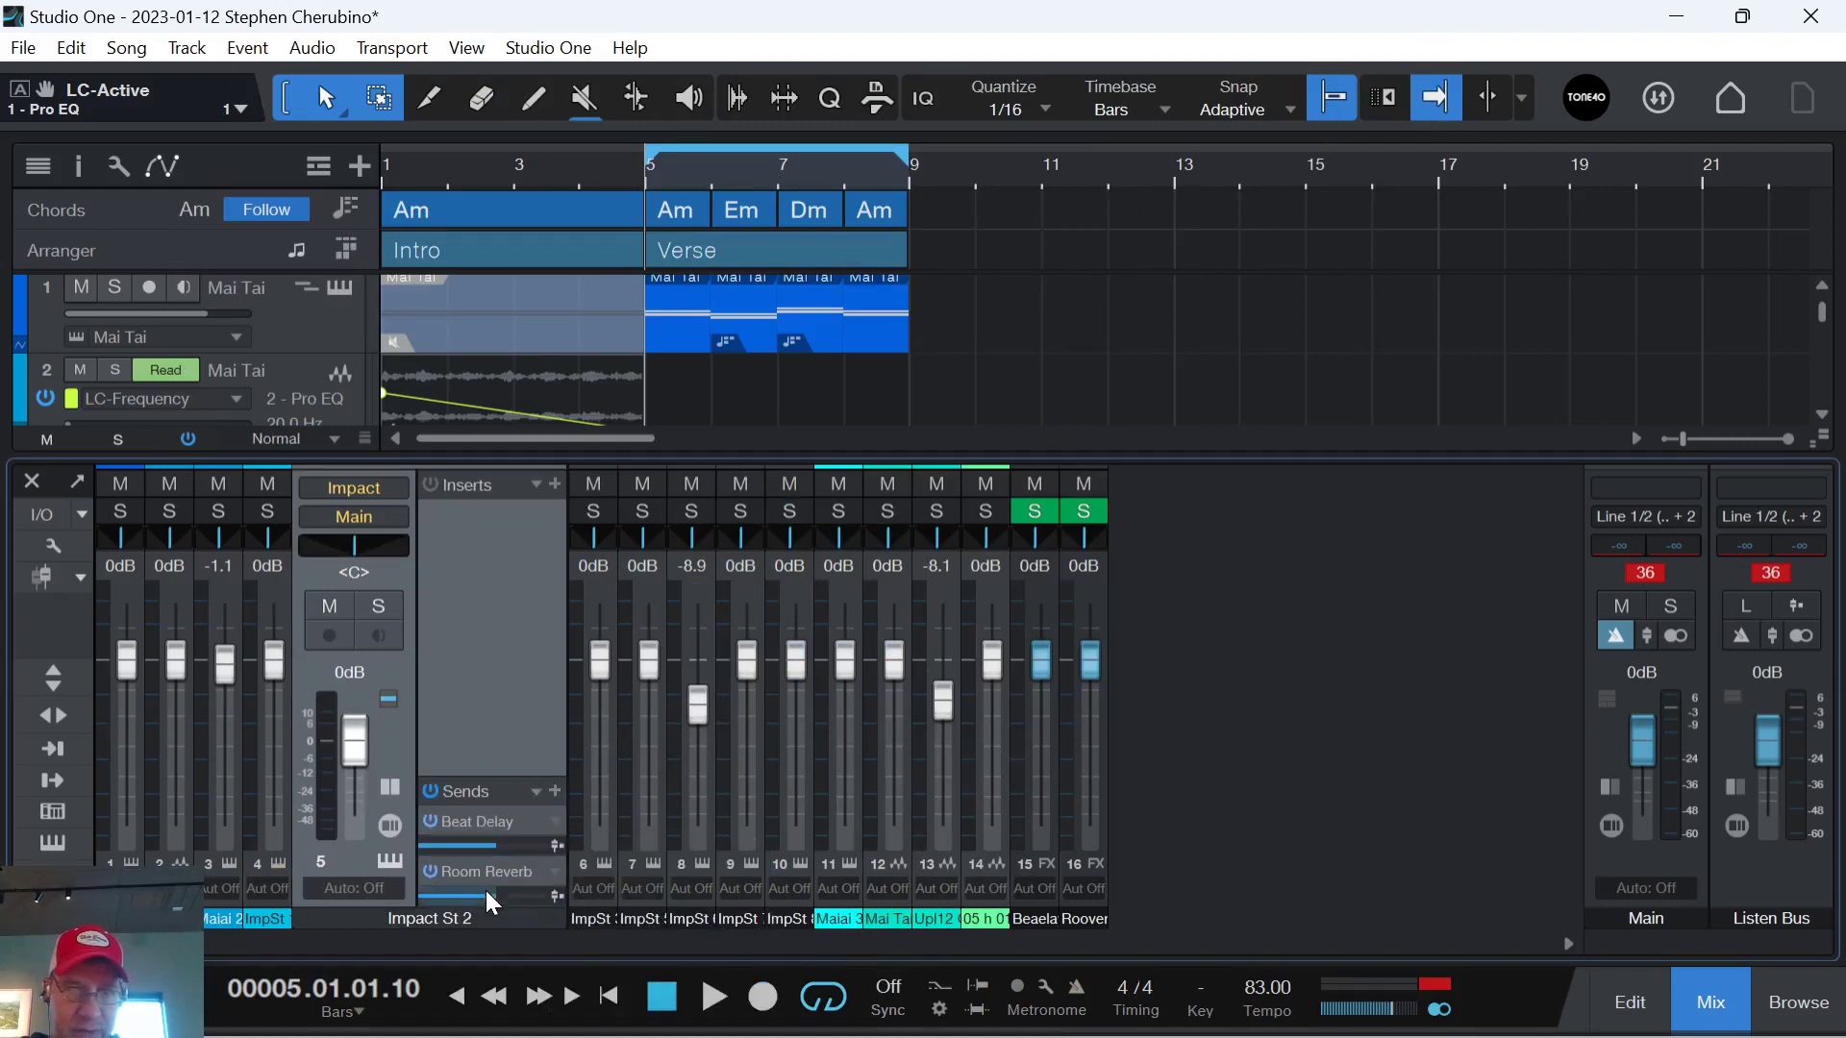
drag(482, 841, 466, 869)
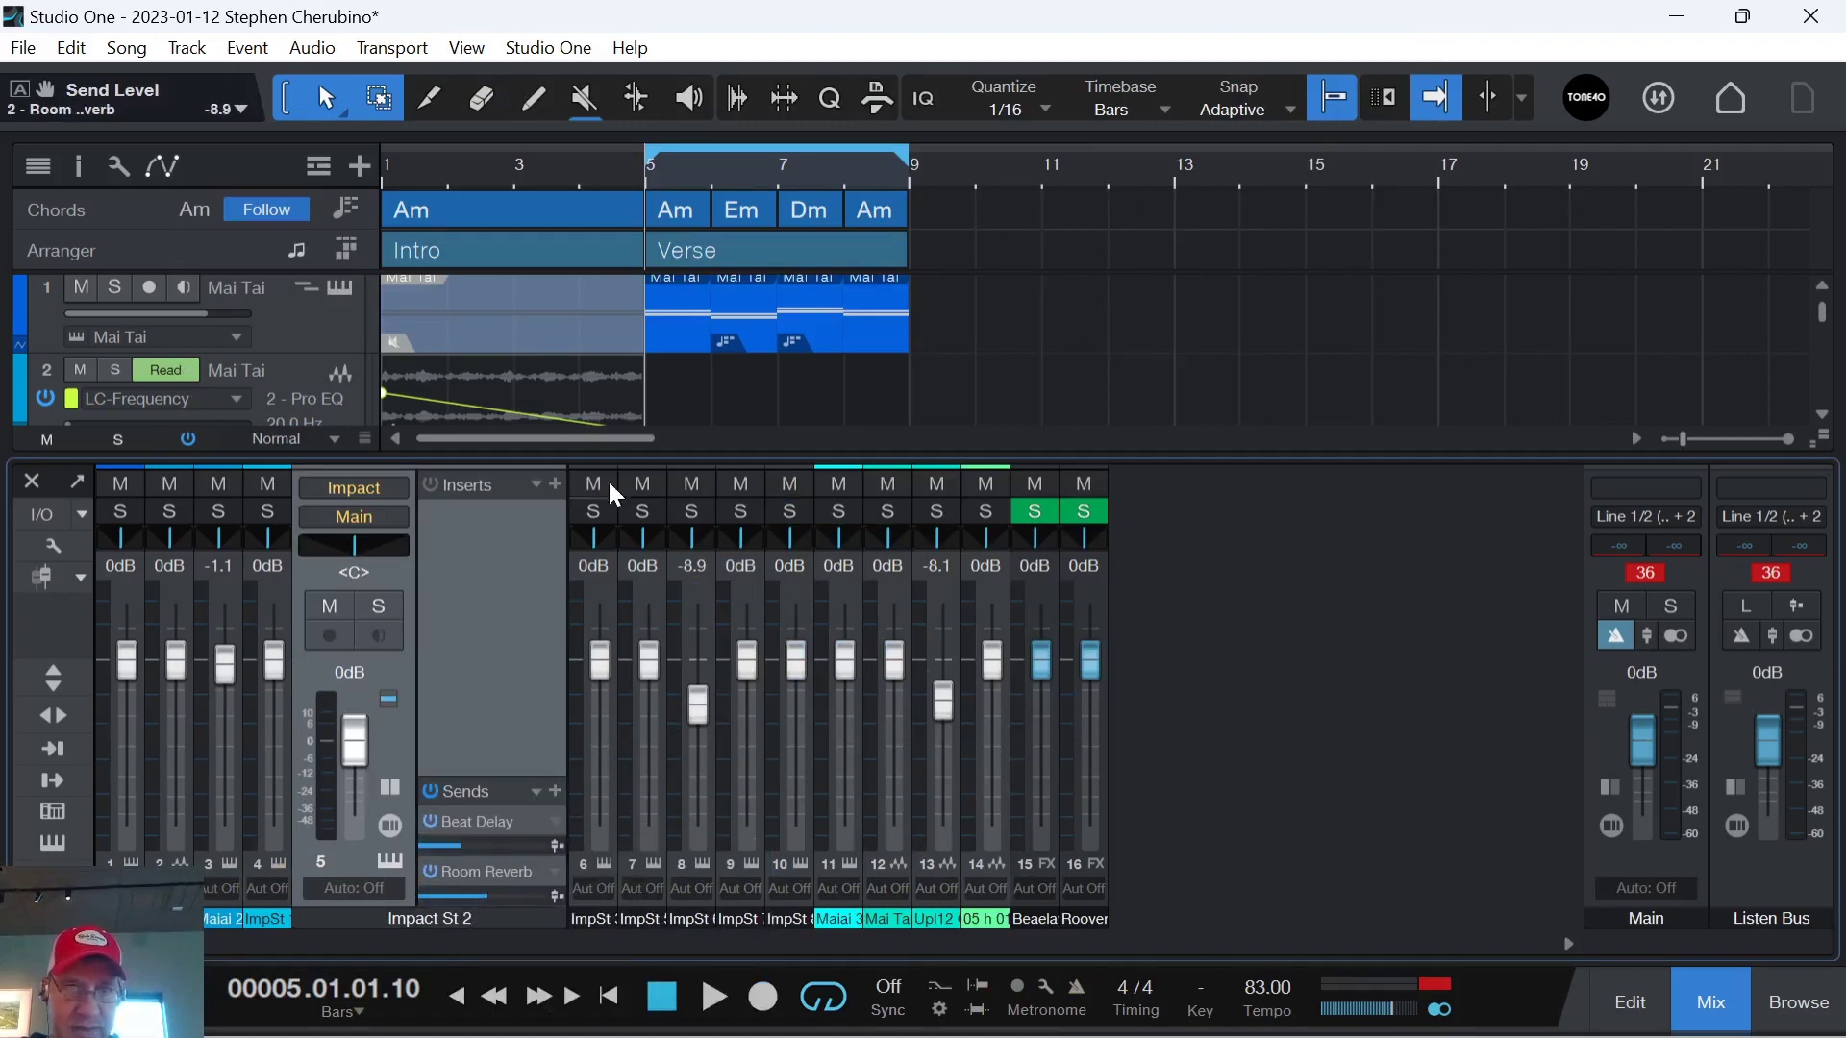
Lower the Impact St 2 channel volume to -1.7 dB during playback, and replay the song from the start.
key(space)
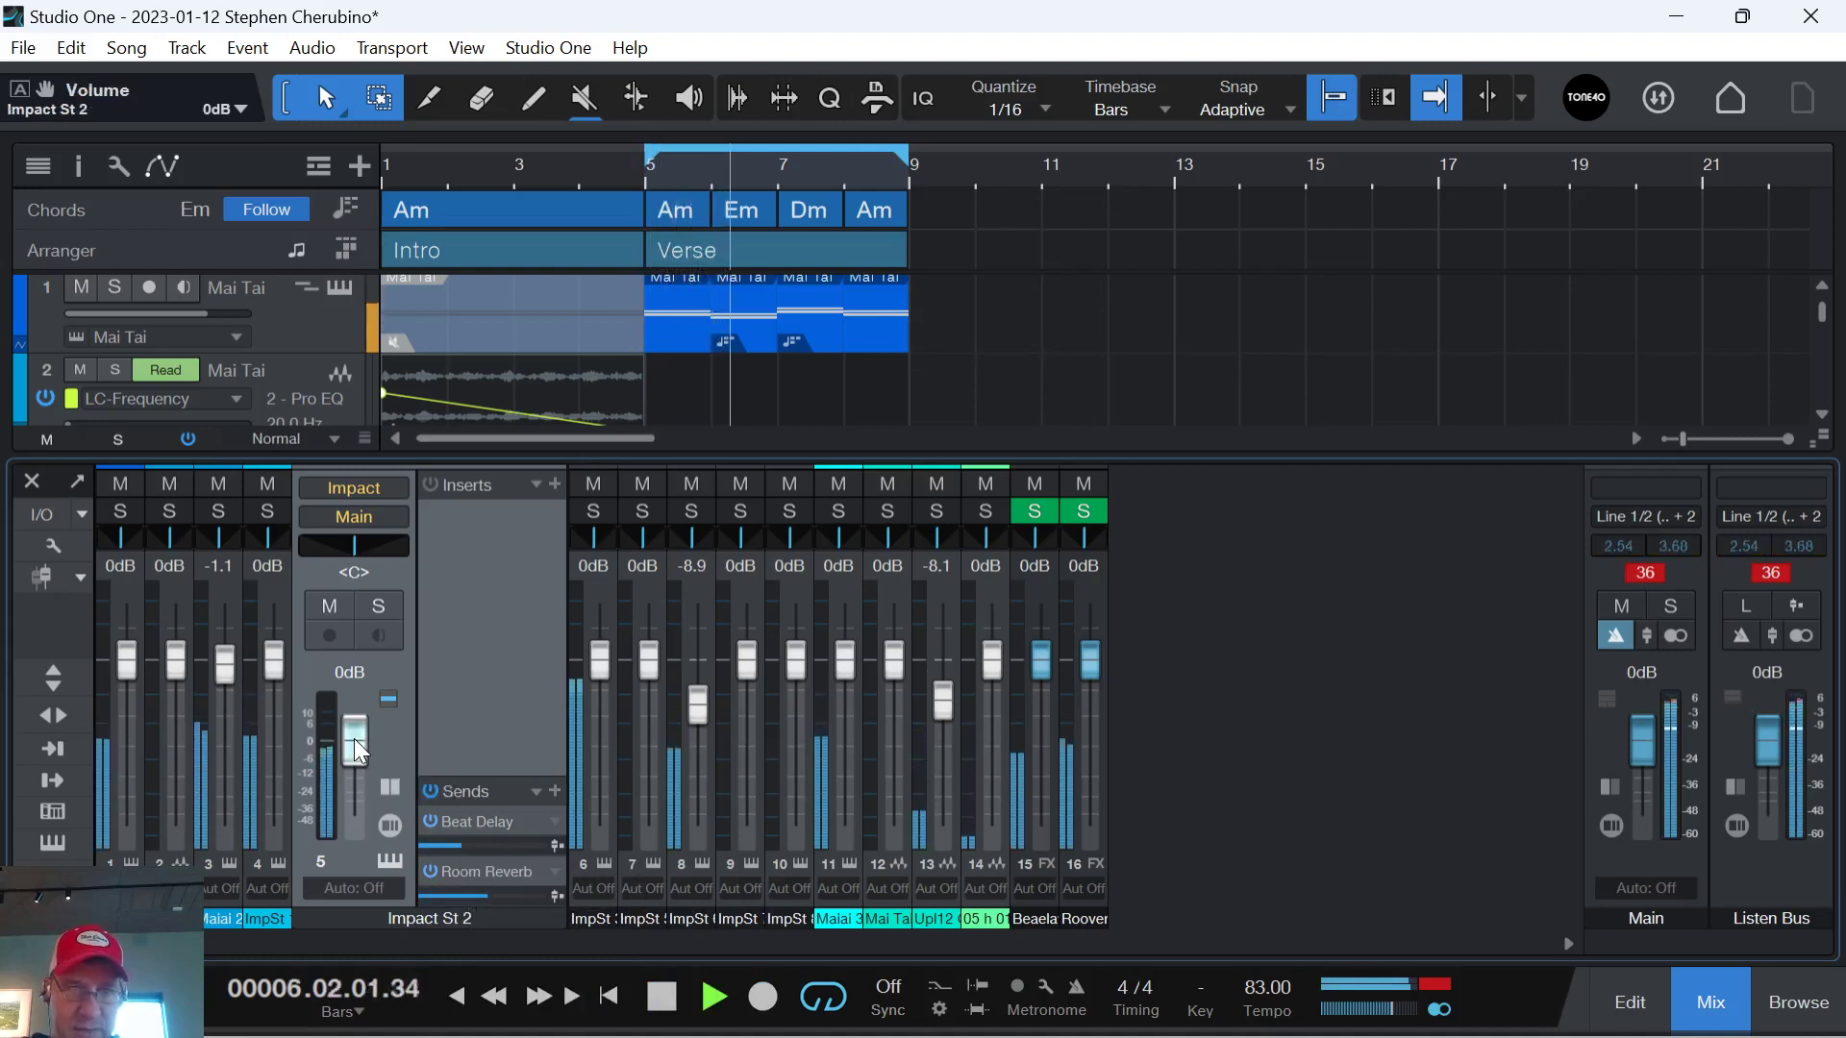
drag(353, 738, 350, 742)
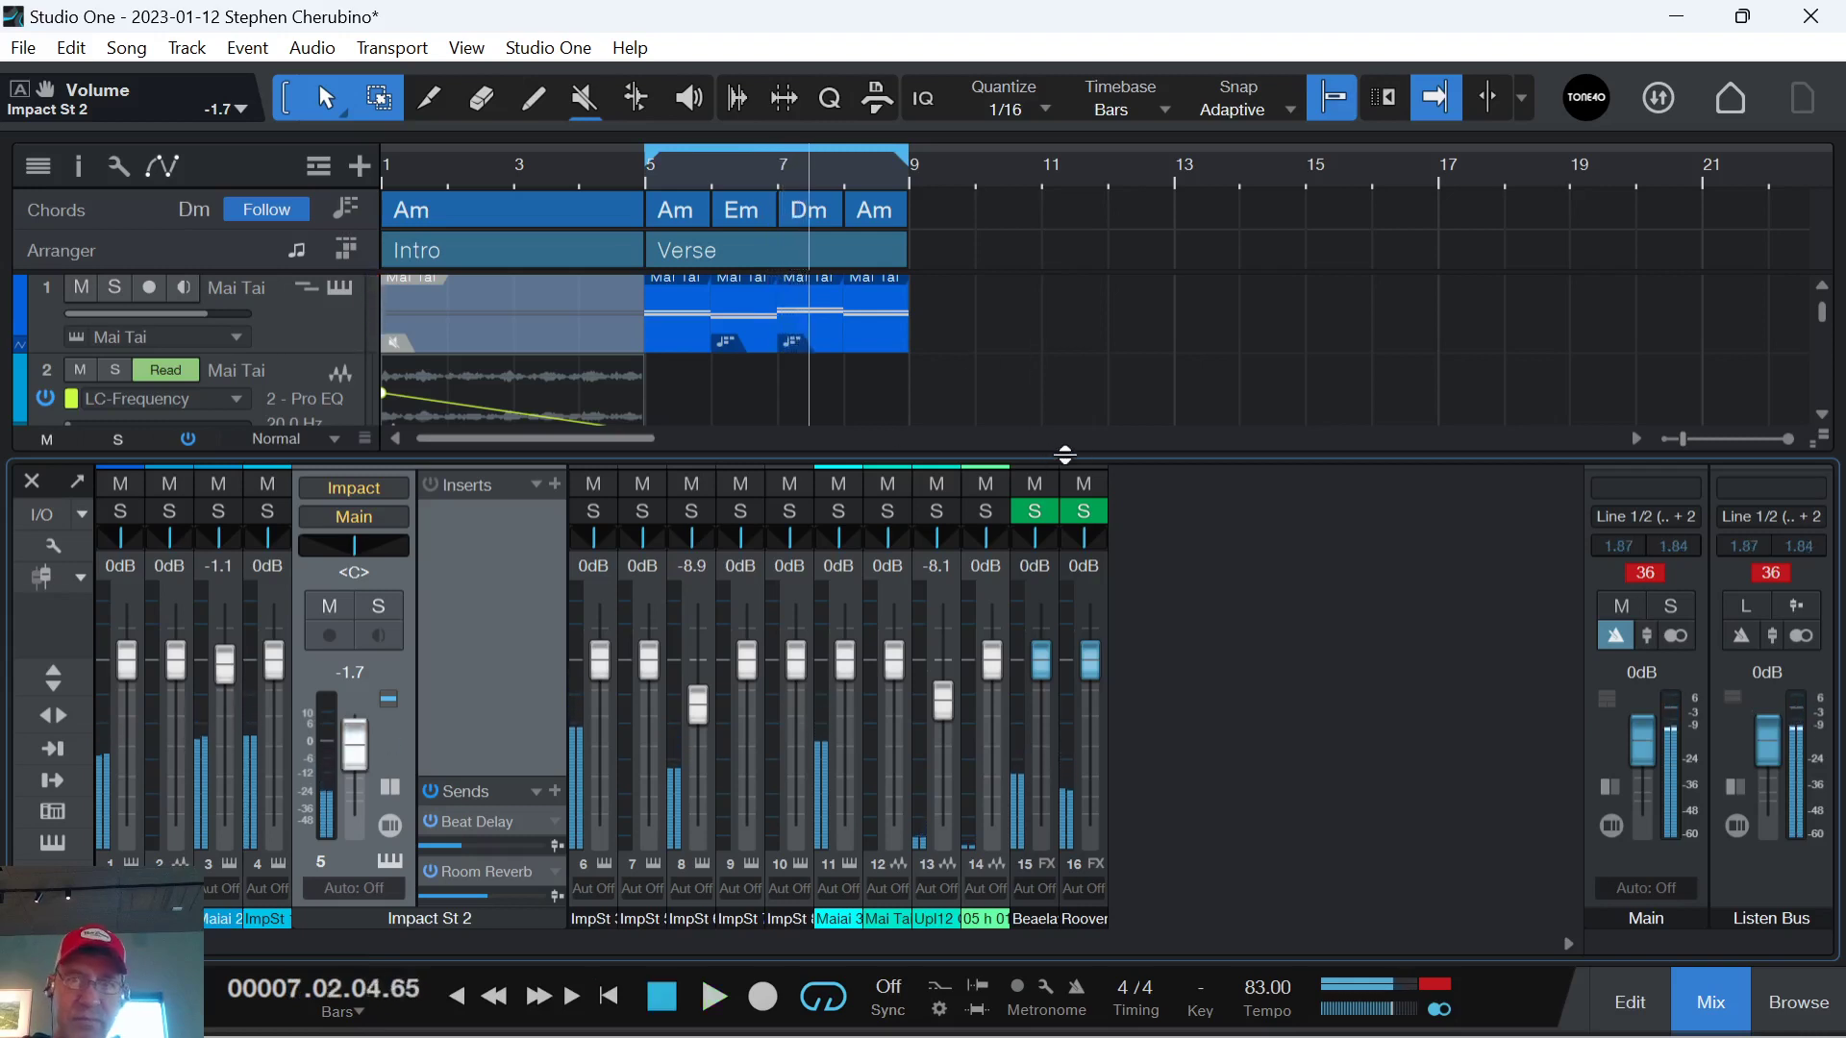
key(Home)
key(space)
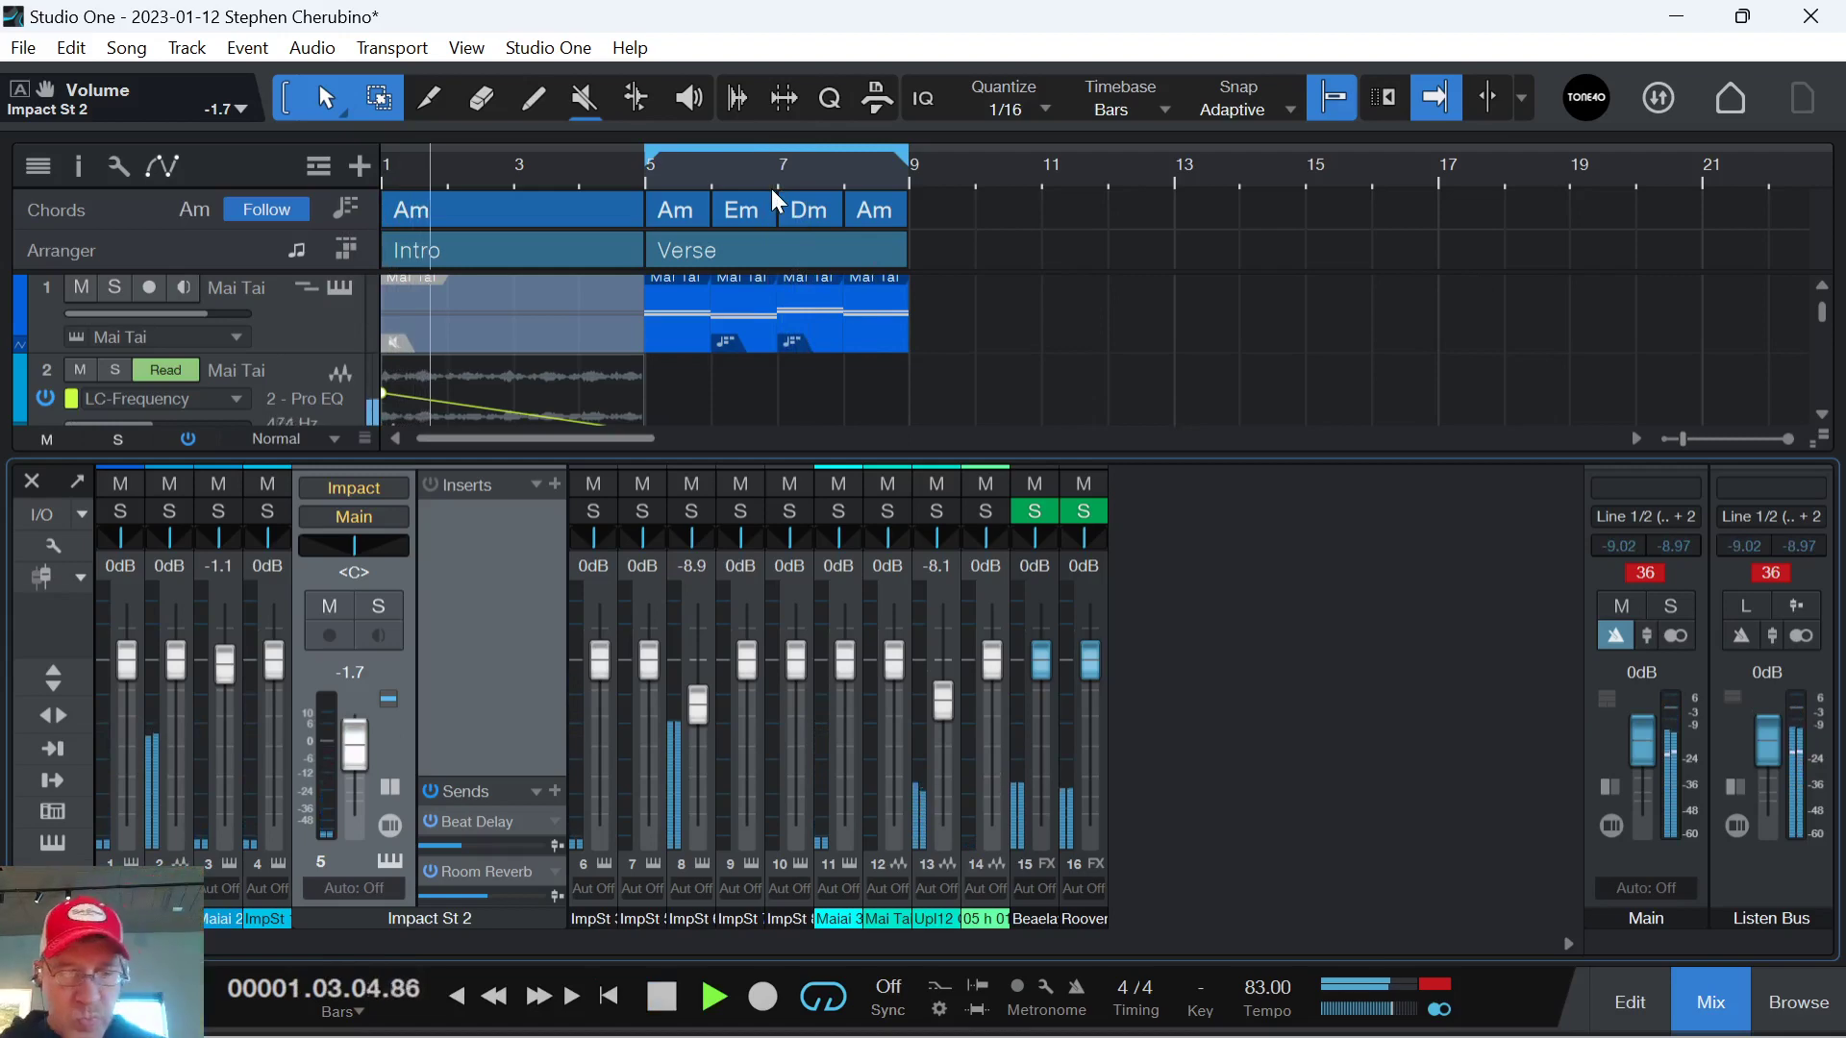
Save the song and reduce the view to the arrangement, with the mixer console and automation hidden and the track height Small.
key(ctrl+s)
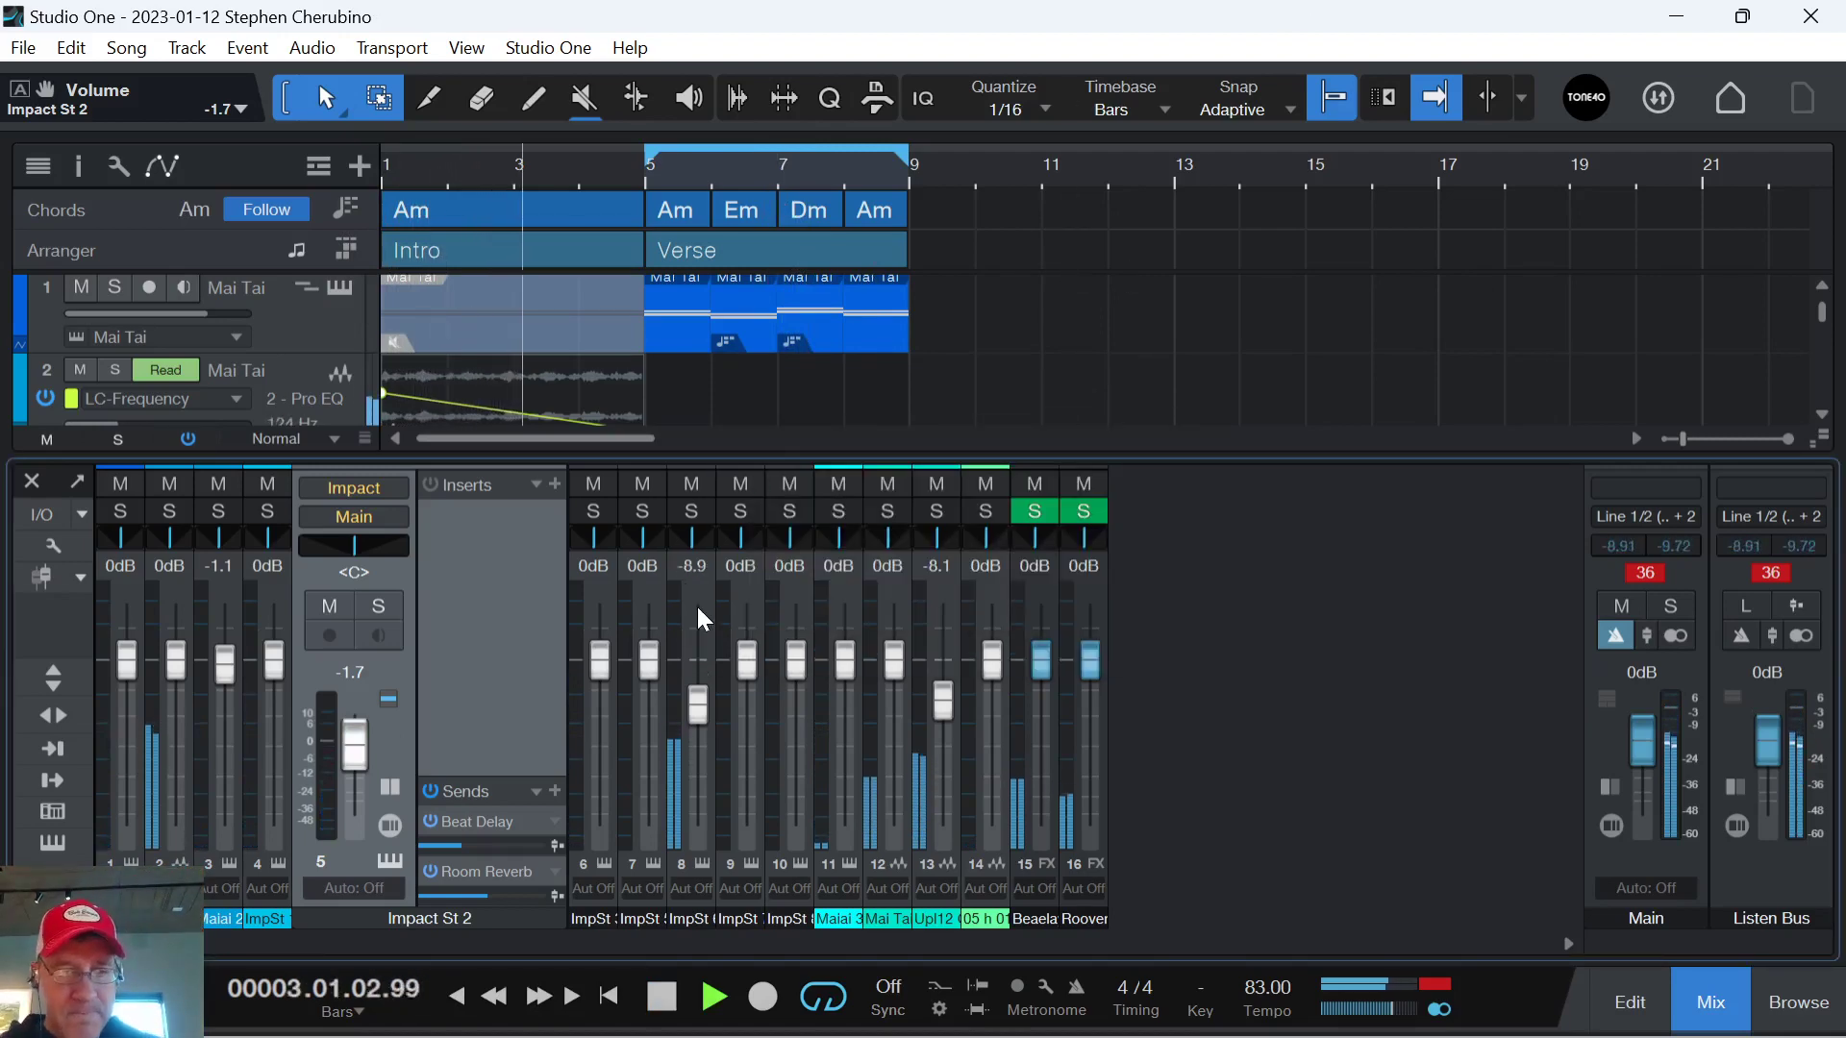
key(F3)
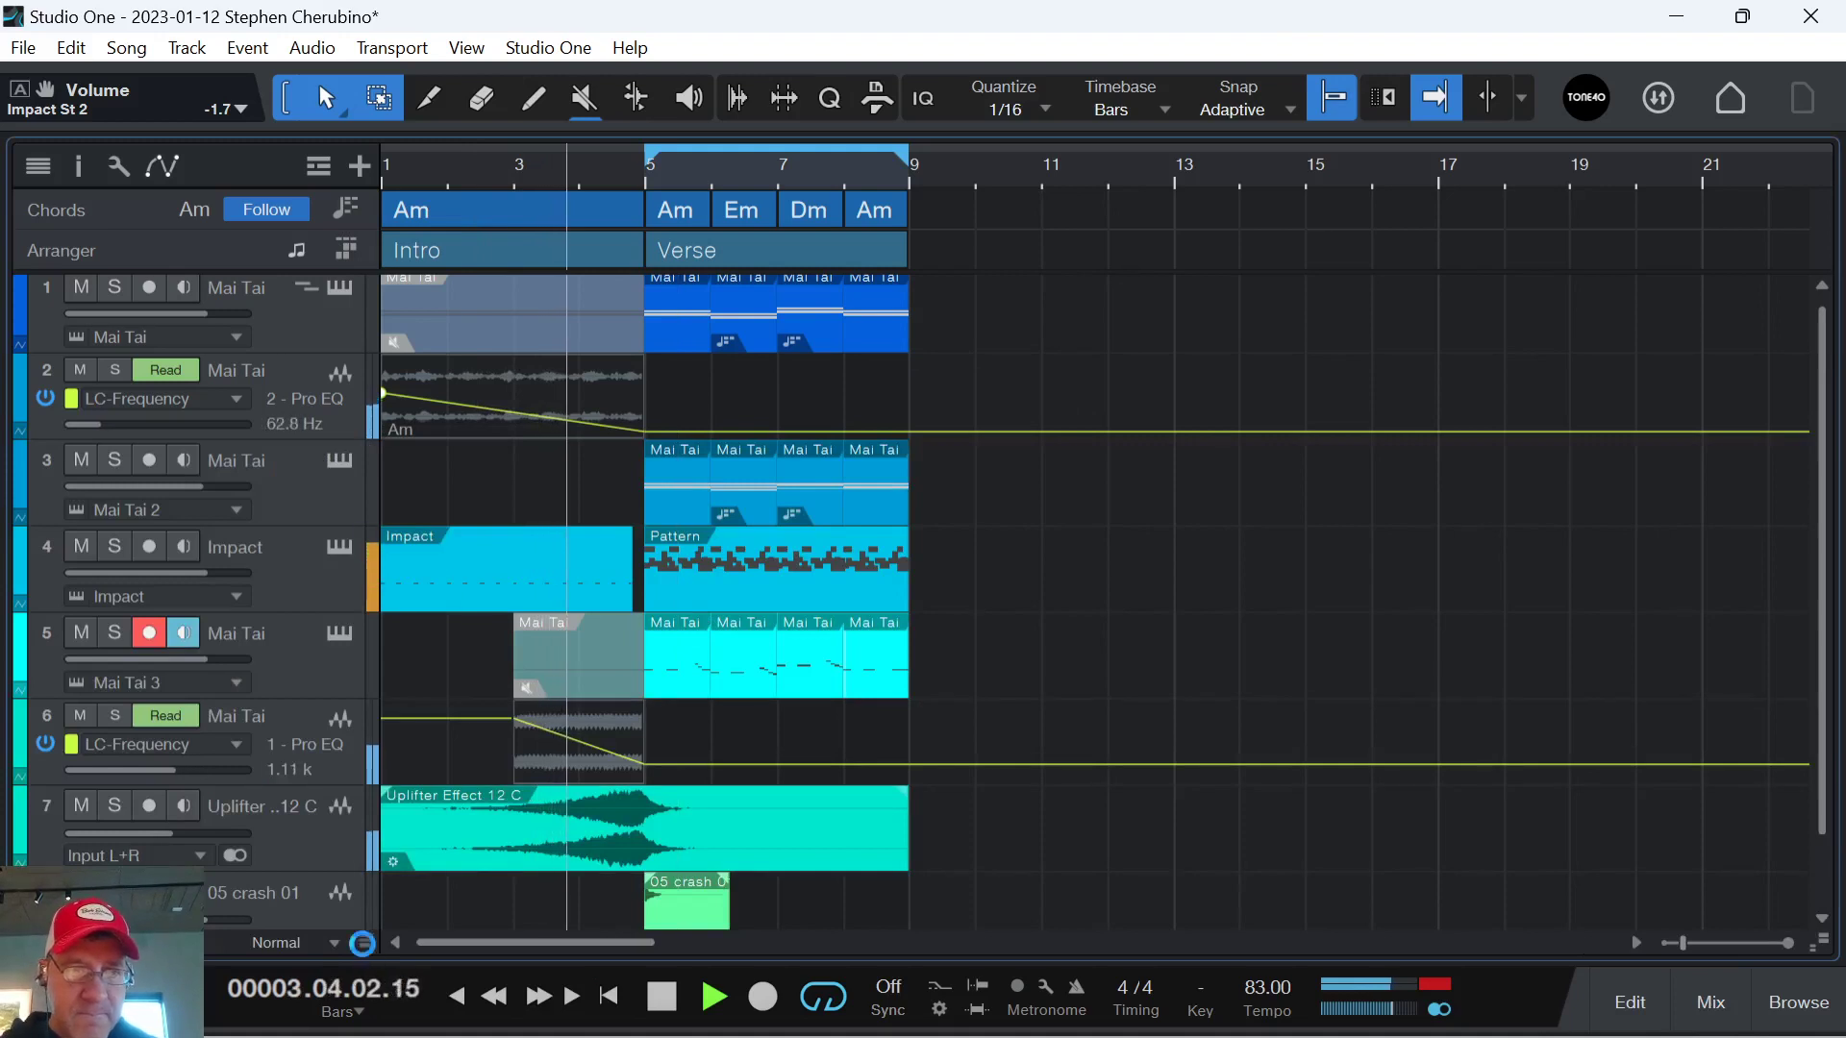
drag(362, 942, 361, 890)
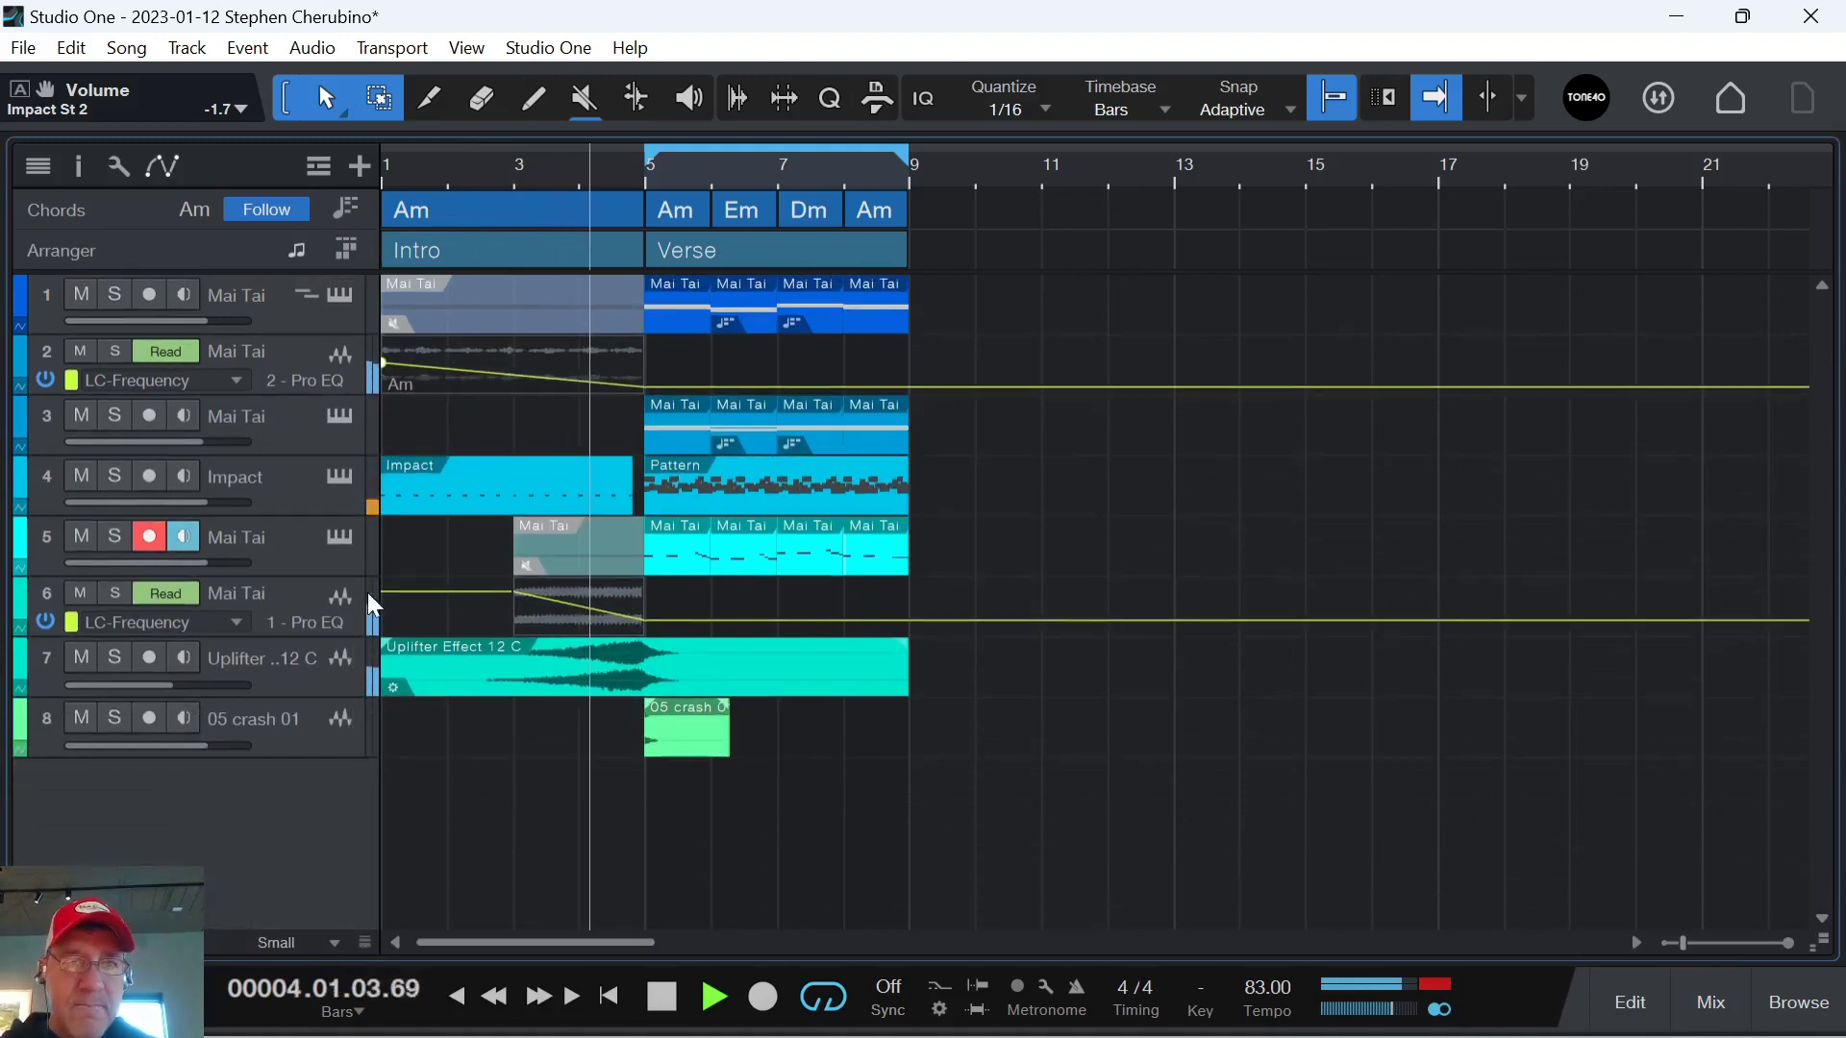
click(165, 165)
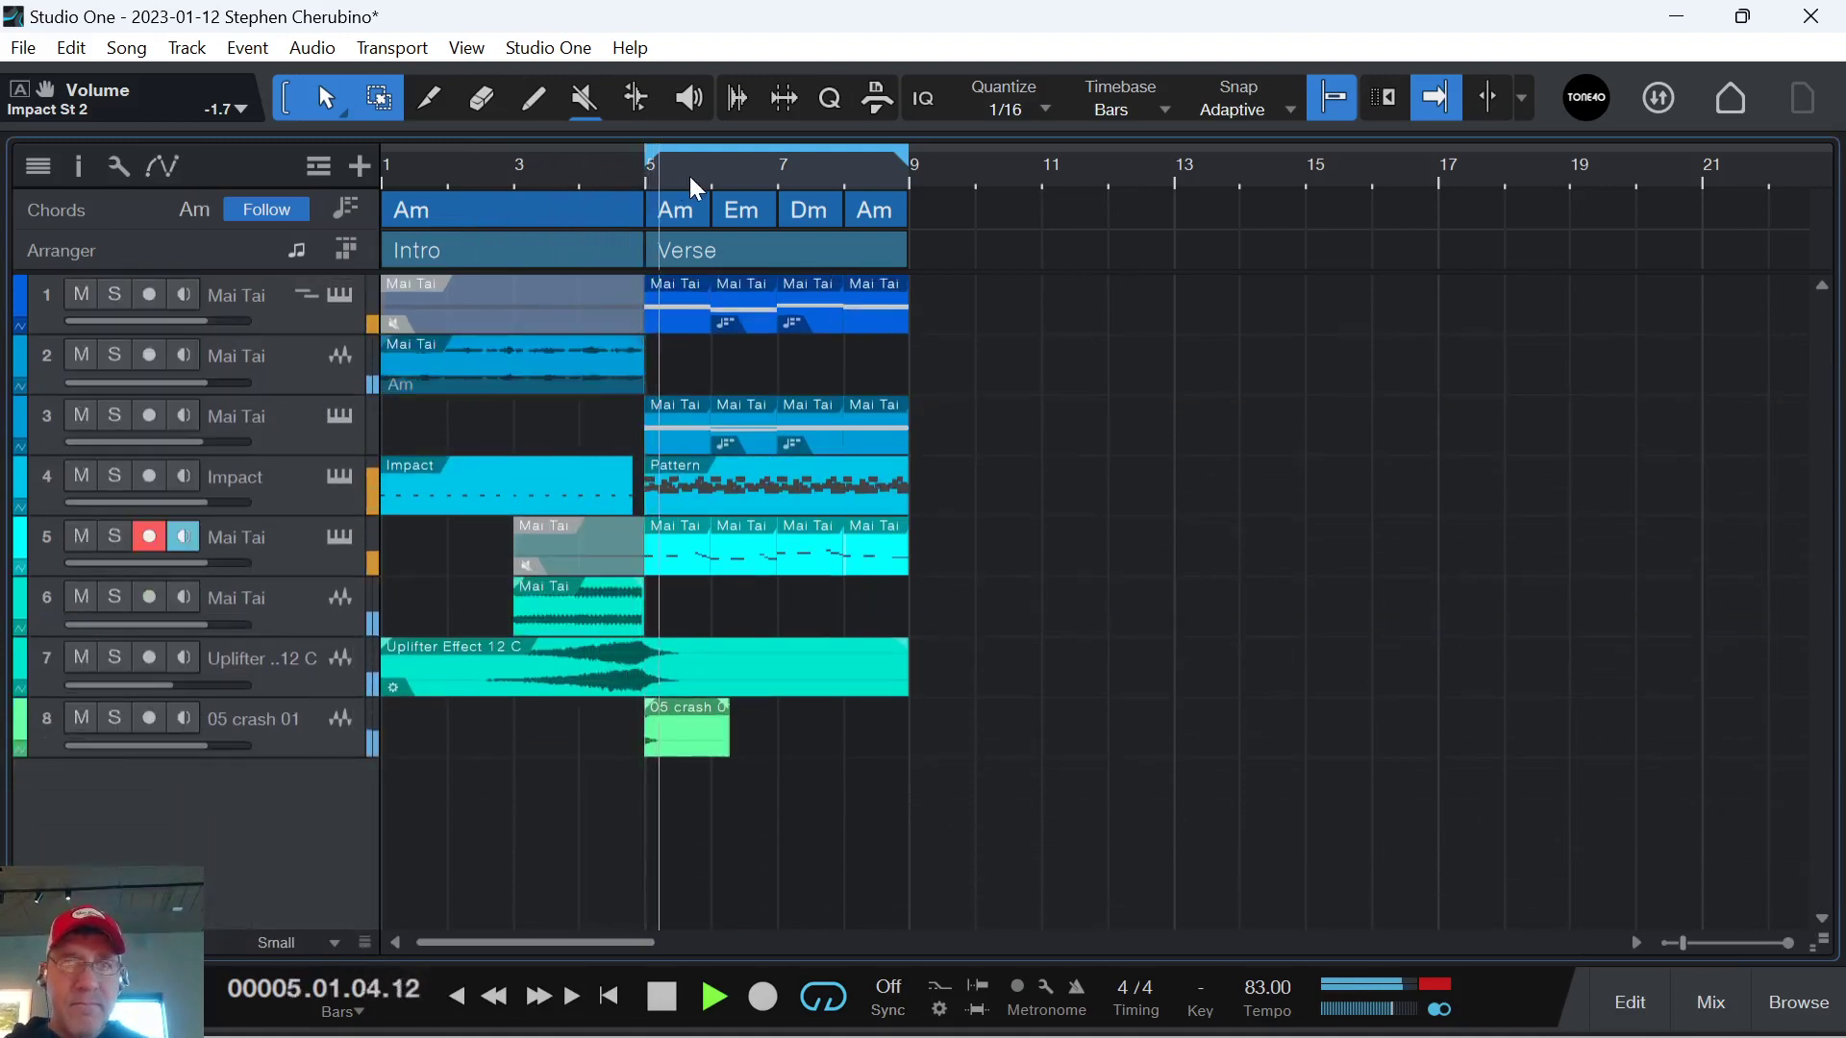
Zoom the timeline in slightly while the looped Verse plays, stop playback and re-enable Autoscroll.
mouse_move(690, 176)
mouse_down()
mouse_move(693, 220)
mouse_move(693, 180)
mouse_up()
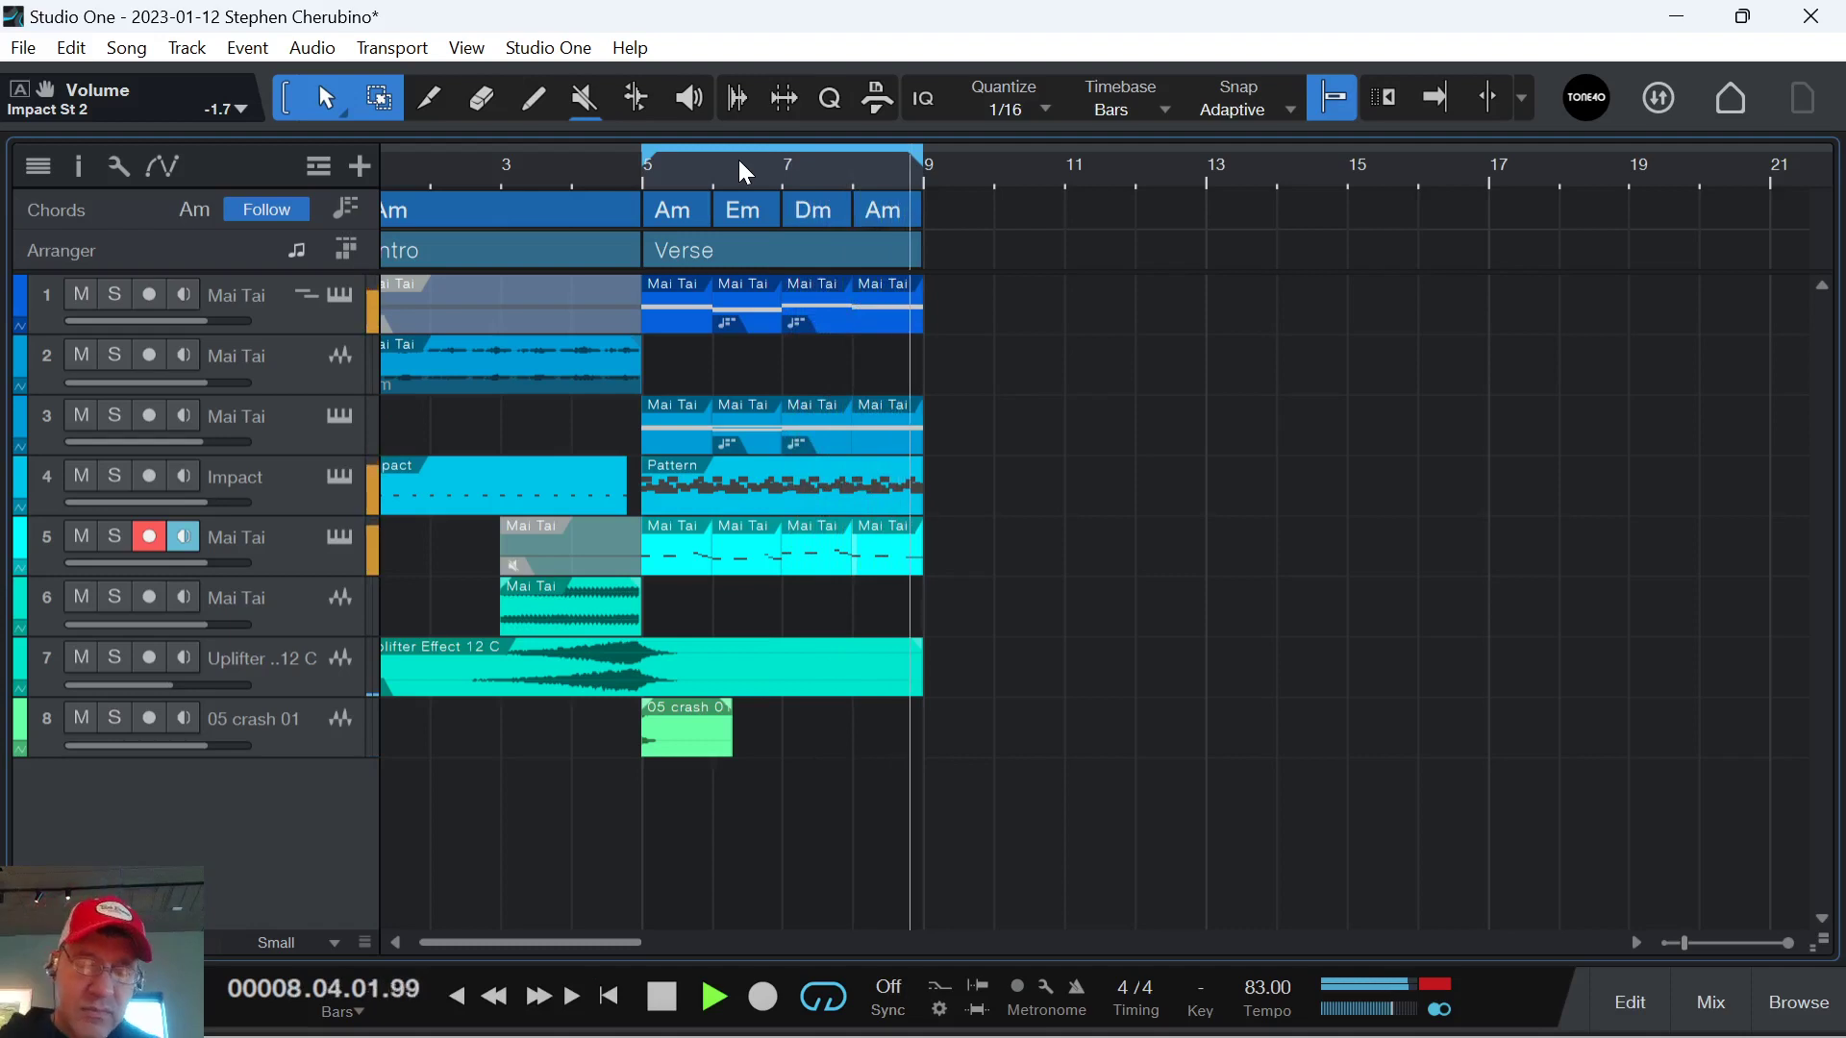
key(space)
key(f)
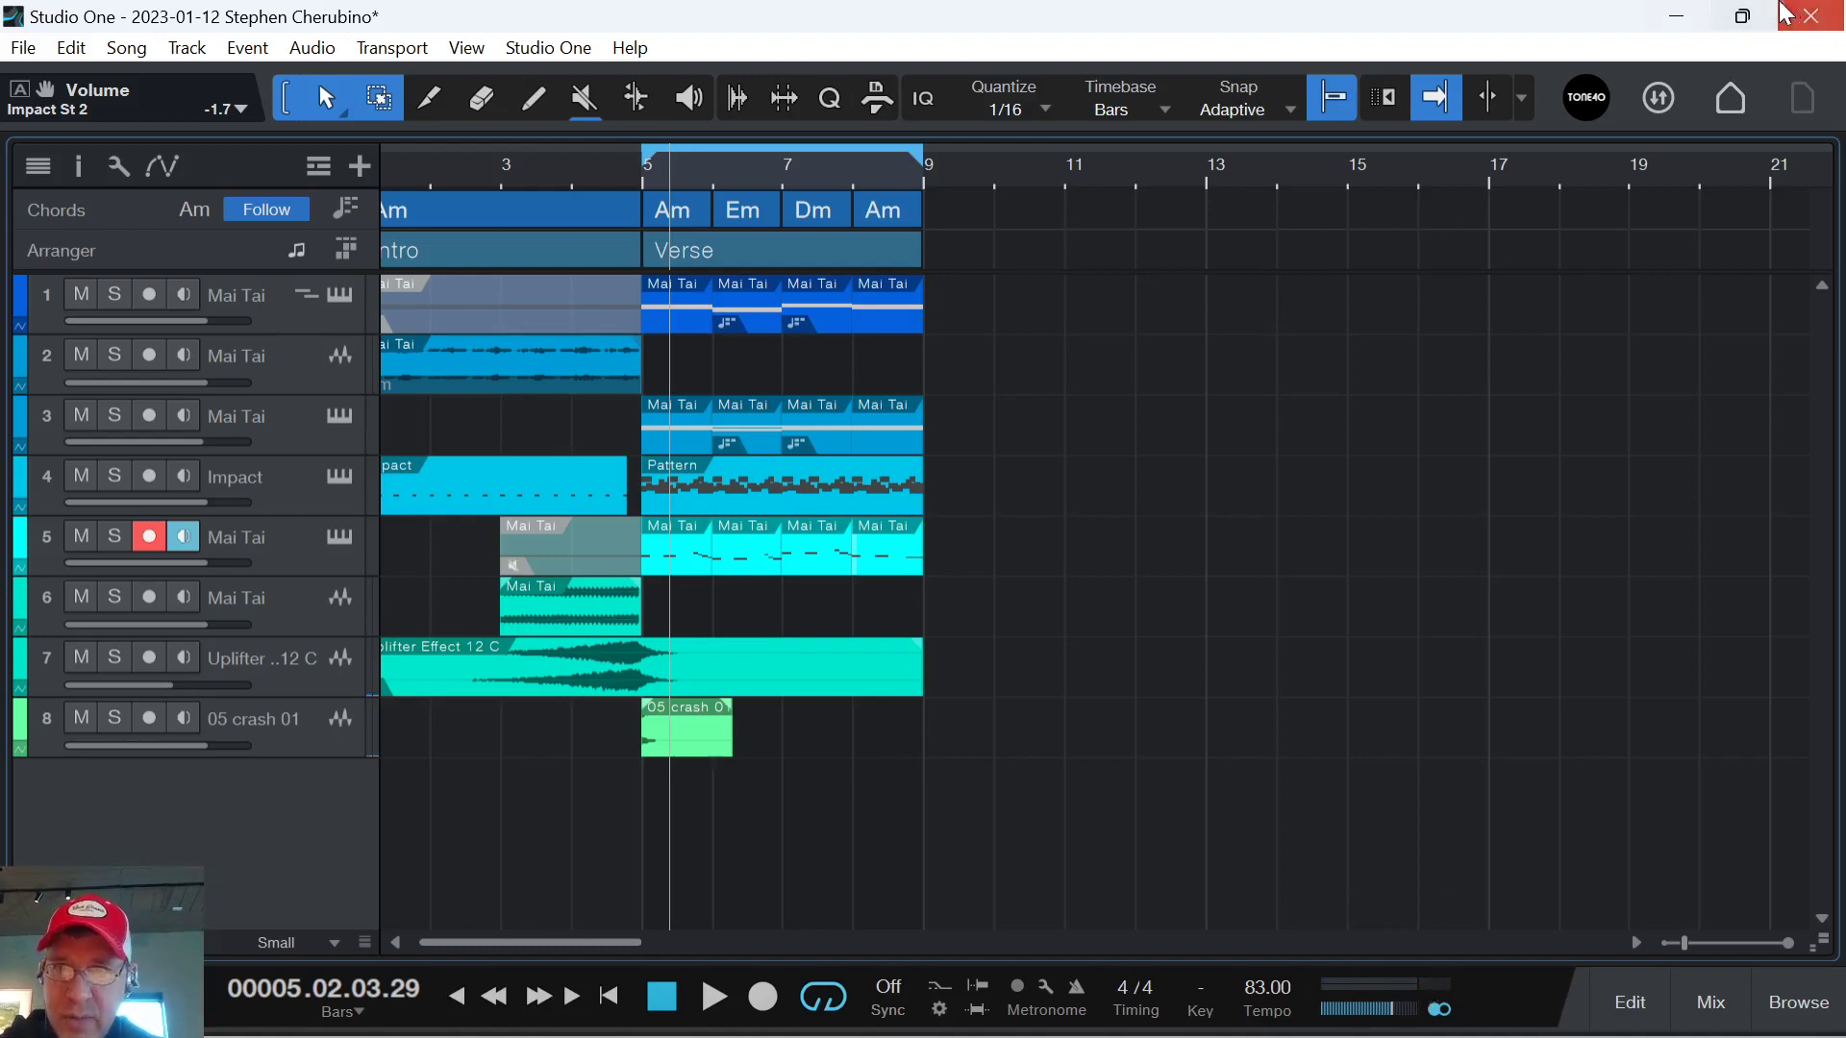
mouse_move(891, 1034)
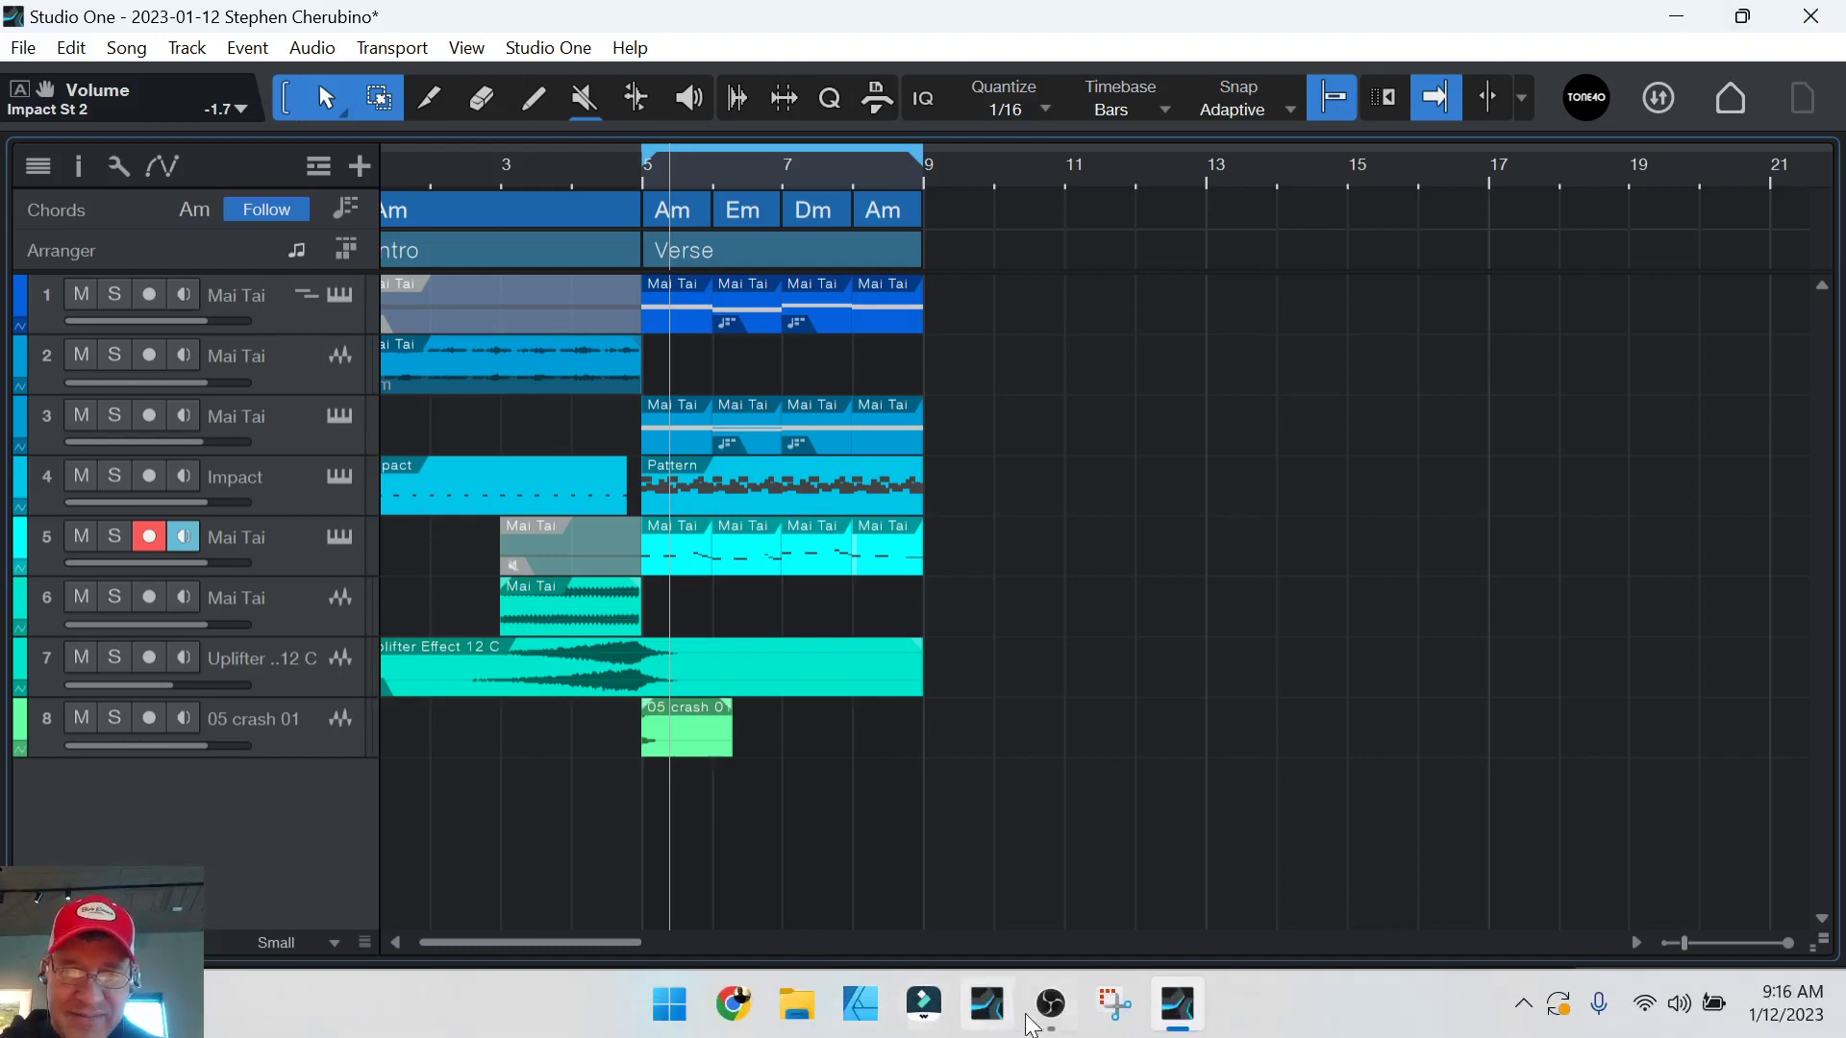